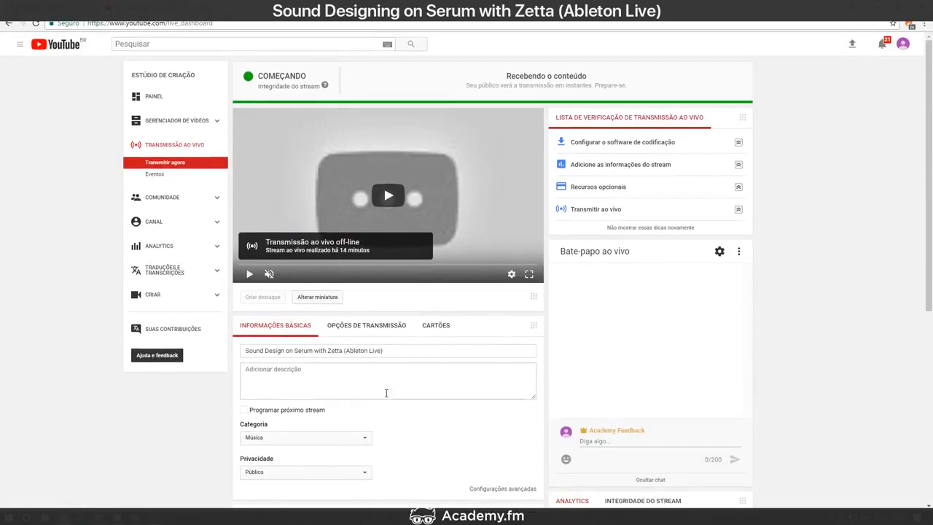
Step: Switch from the live dashboard to Facebook and send the message "there" in the open chat
scroll(408, 237, "down", 2)
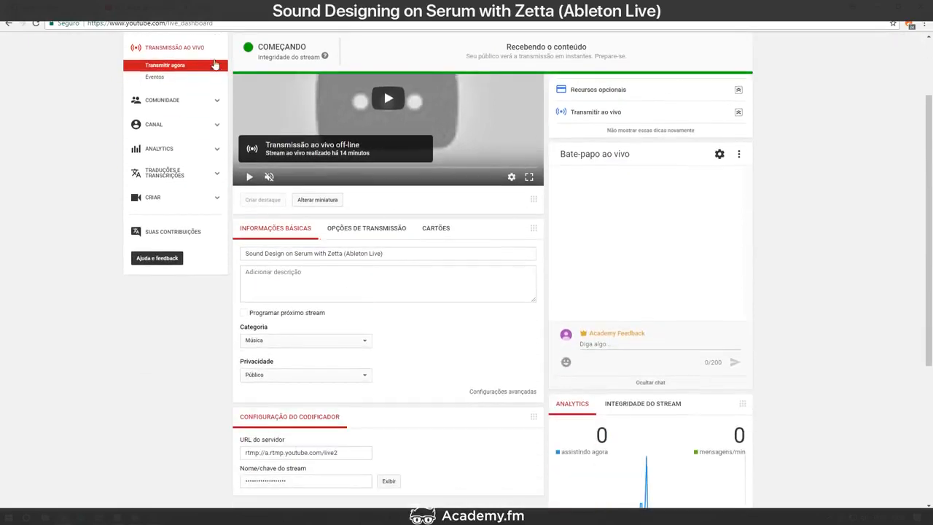
scroll(408, 236, "up", 2)
left_click(261, 24)
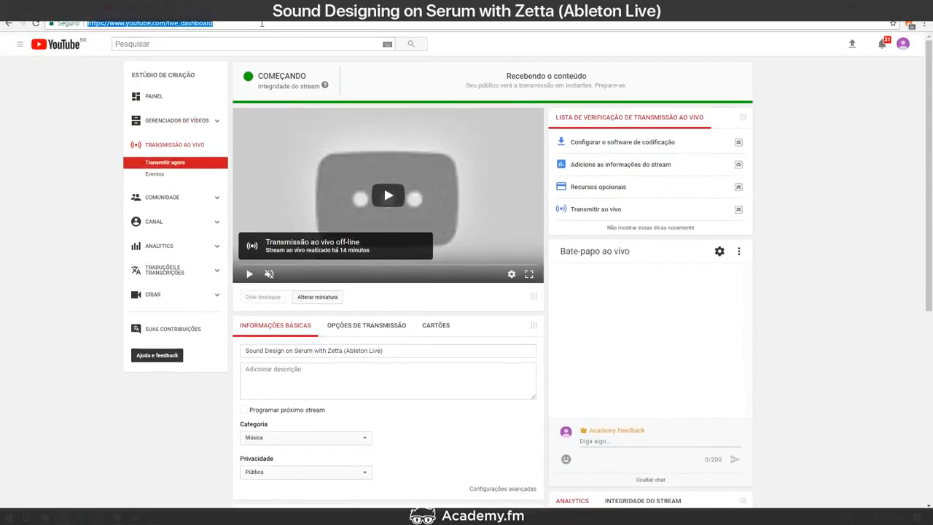
left_click(65, 10)
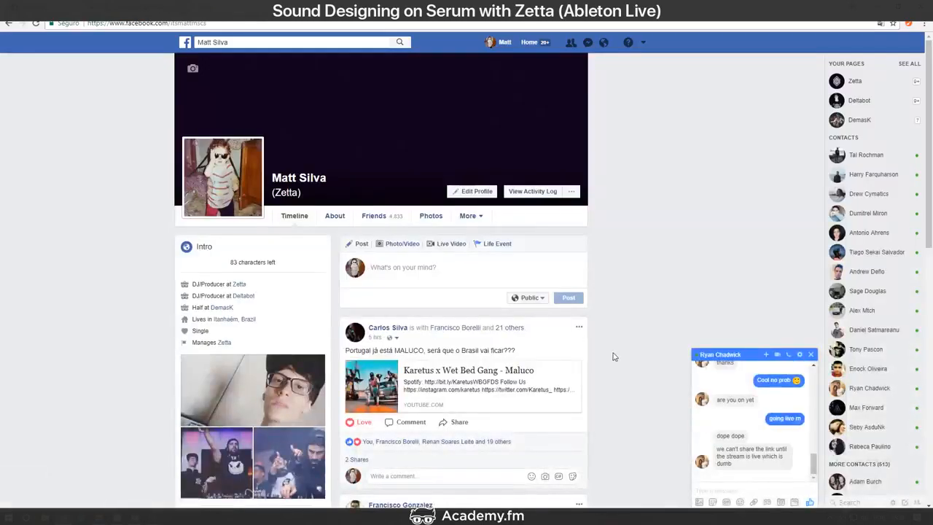
type("yeah")
key("Return")
Step: Return to the YouTube live dashboard and copy the stream's share link
key("ctrl+Tab")
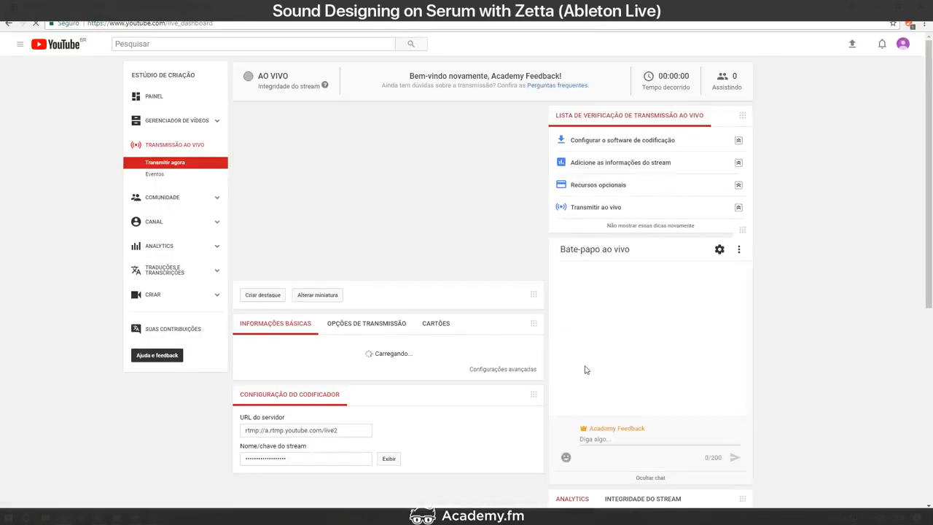
scroll(843, 433, "down", 2)
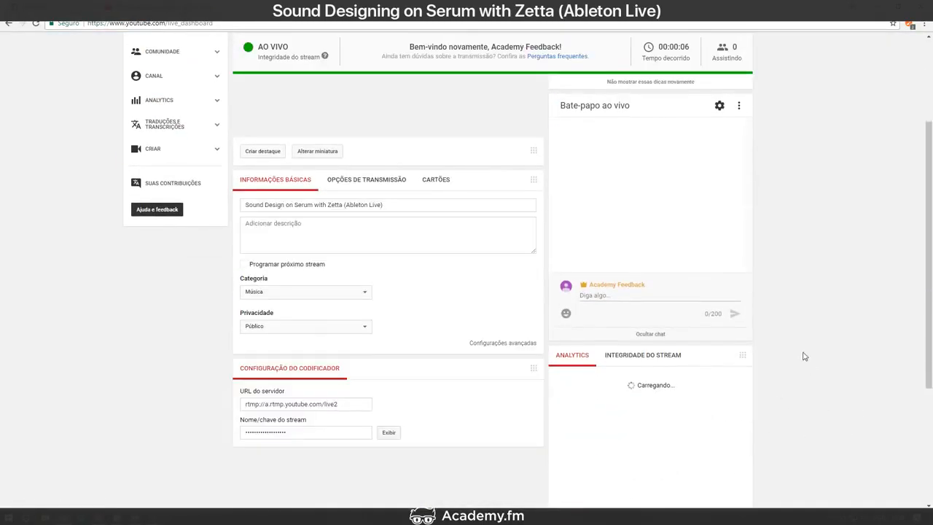
scroll(804, 356, "down", 3)
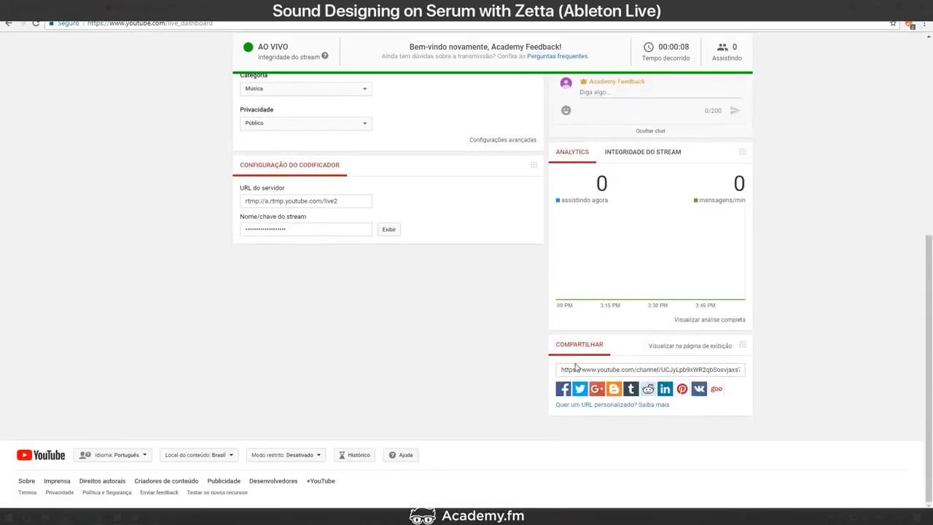
left_click(599, 369)
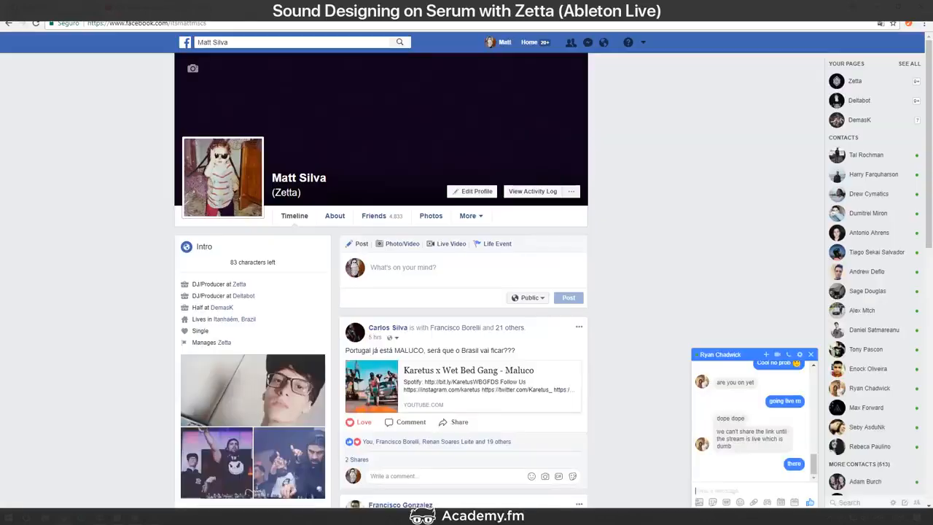
Step: Send the stream's YouTube link in the open Facebook chat and keep the chat window open
type("https://www.youtube.com/channel/UCJyLpb9xWR2qbSosvjaxs7w/live")
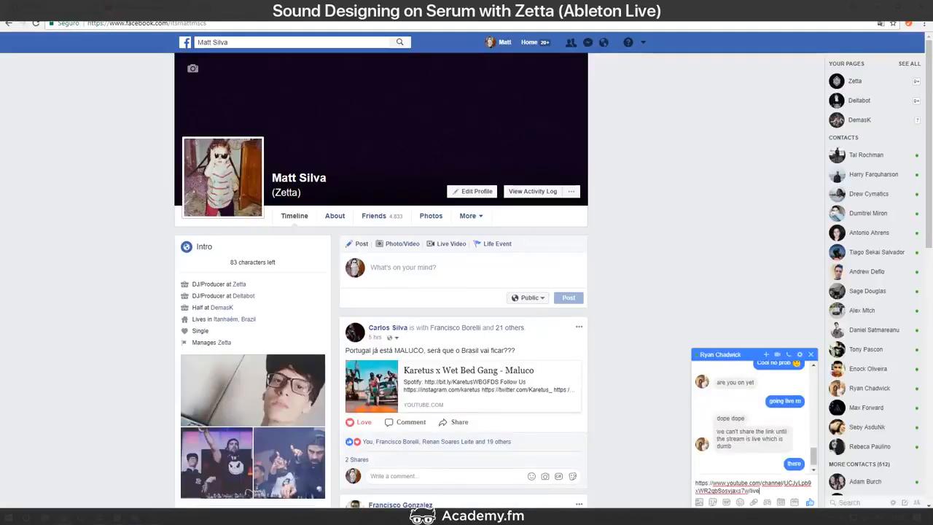
key("Return")
key("Escape")
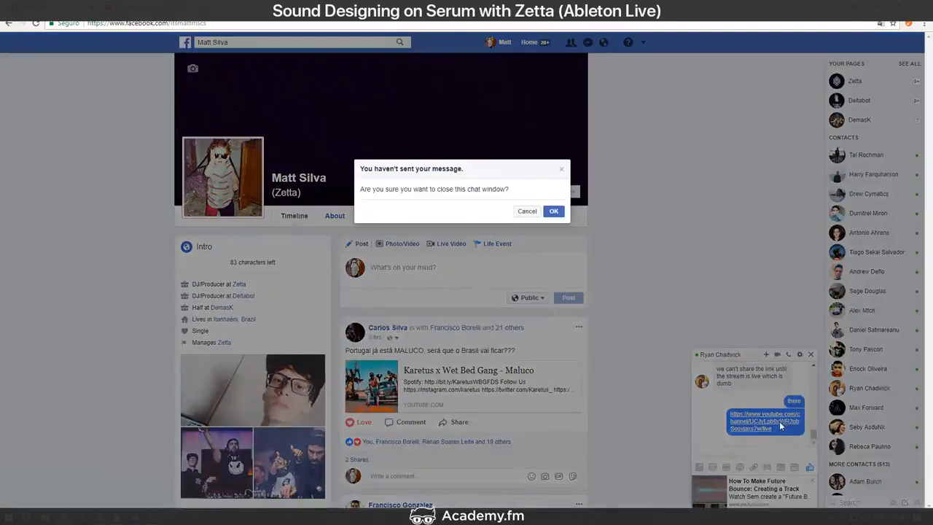
key("Escape")
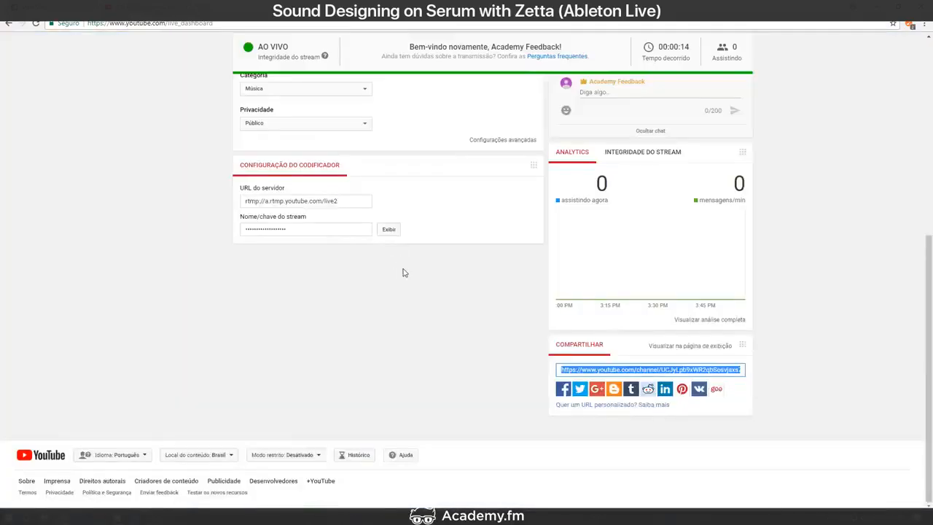
Step: Check the live preview and viewer chat on the YouTube dashboard and return to the Serum window in Ableton Live
scroll(401, 271, "up", 5)
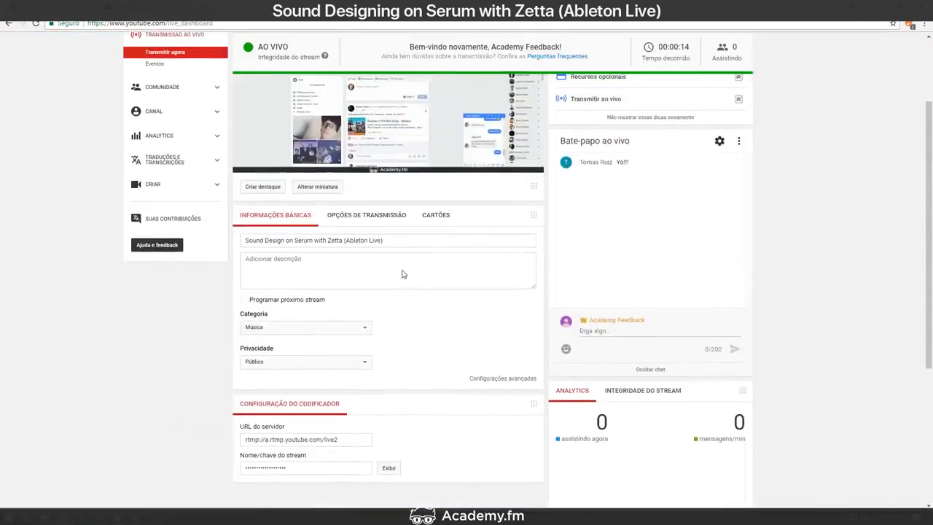
scroll(521, 366, "up", 1)
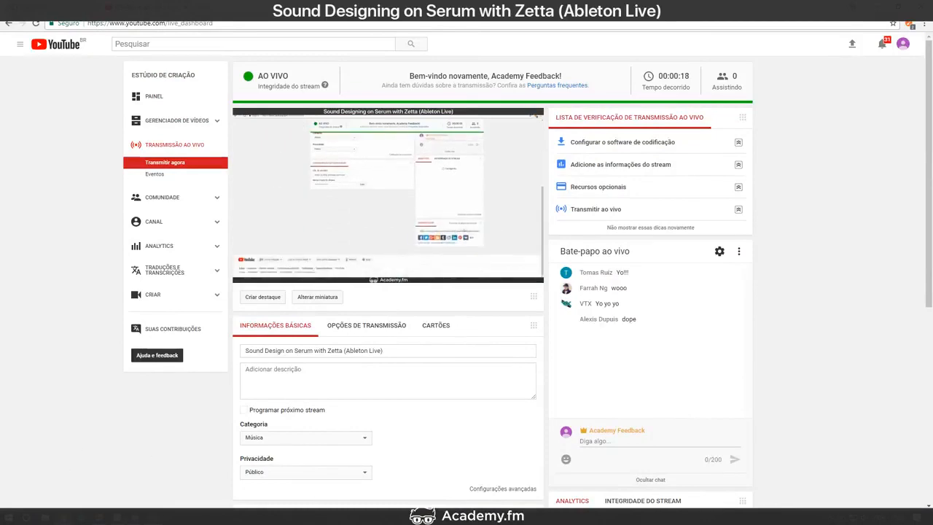
key("alt+Tab")
key("alt+Tab")
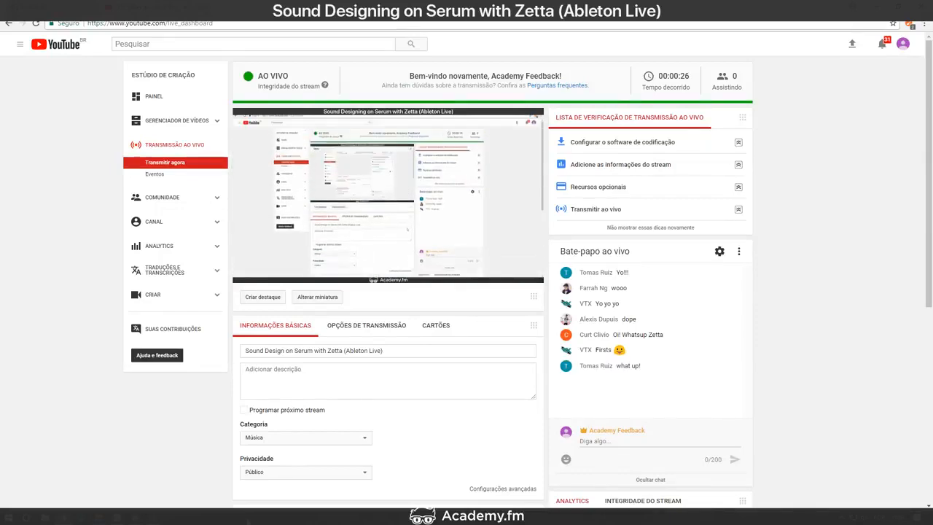
key("alt+Tab")
key("alt+Tab")
key("alt+Tab")
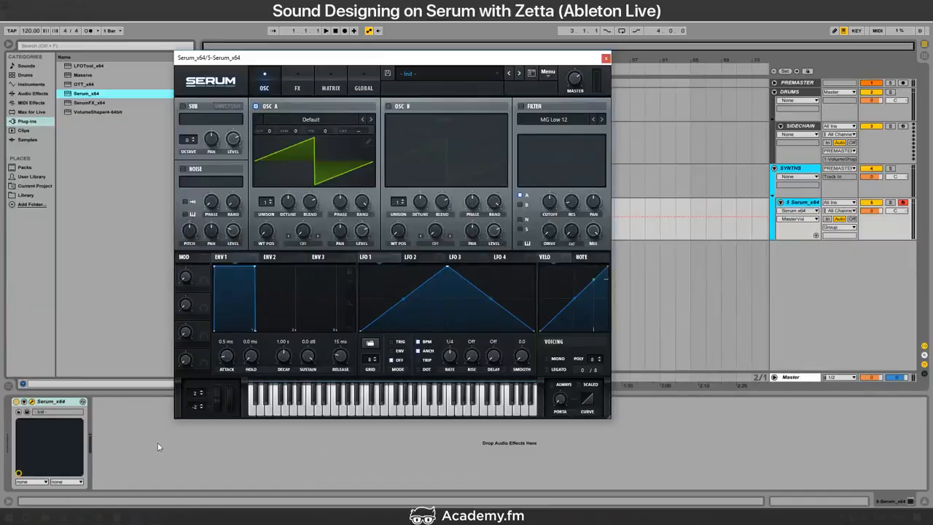
key("alt+Tab")
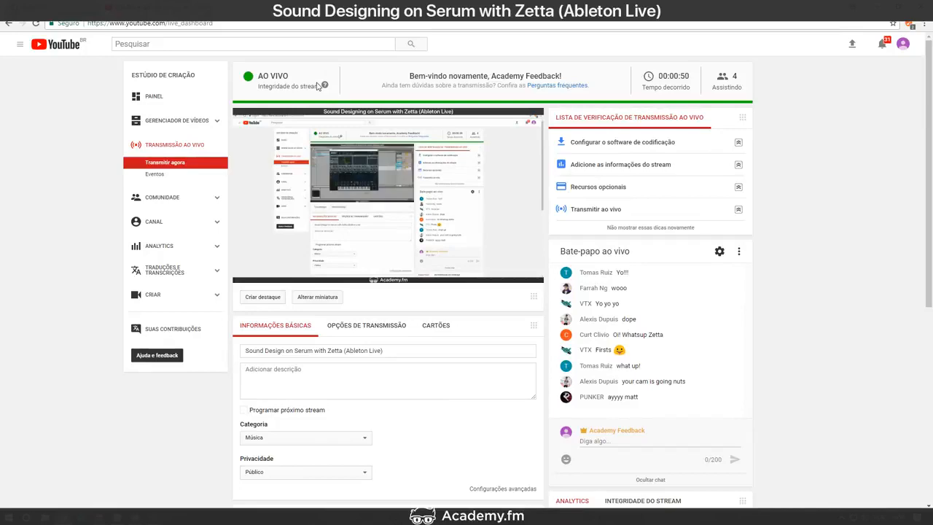
key("alt+Tab")
key("alt+Tab")
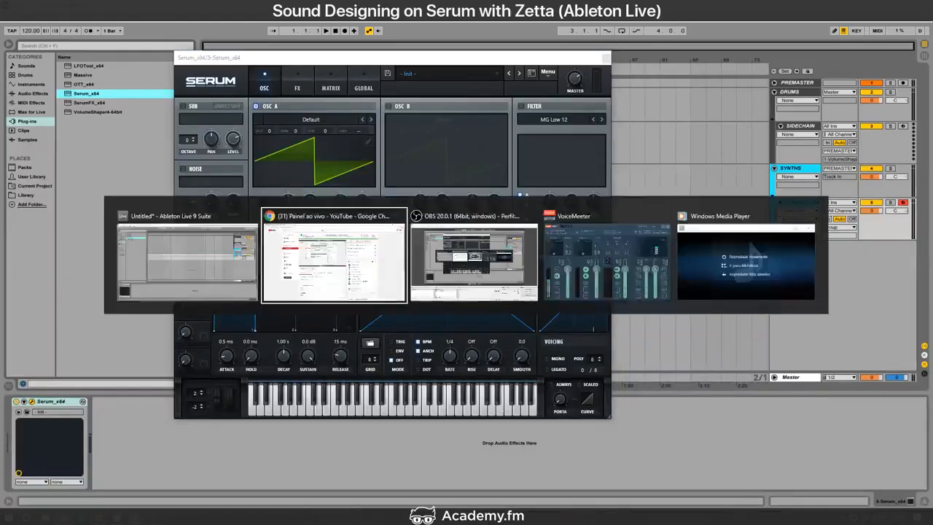
key("alt+Tab")
left_click_drag(386, 62, 360, 63)
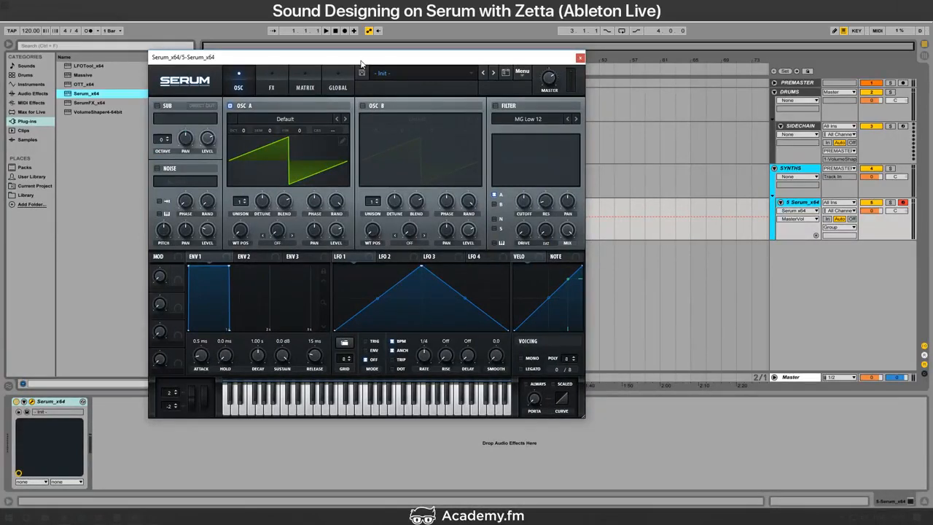
Step: Check the YouTube live preview, the viewer chat and the OBS audio mixer, and return to Ableton Live
key("alt+Tab")
left_click(78, 11)
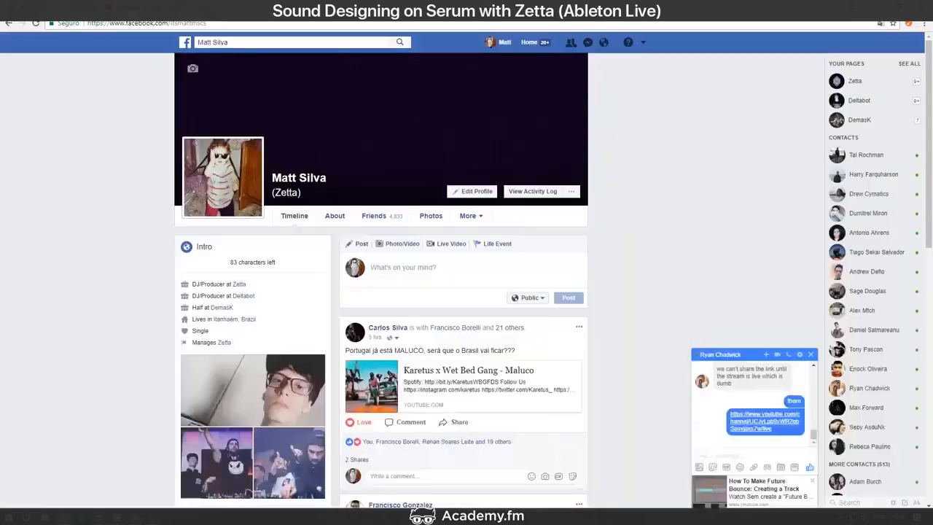
left_click(179, 10)
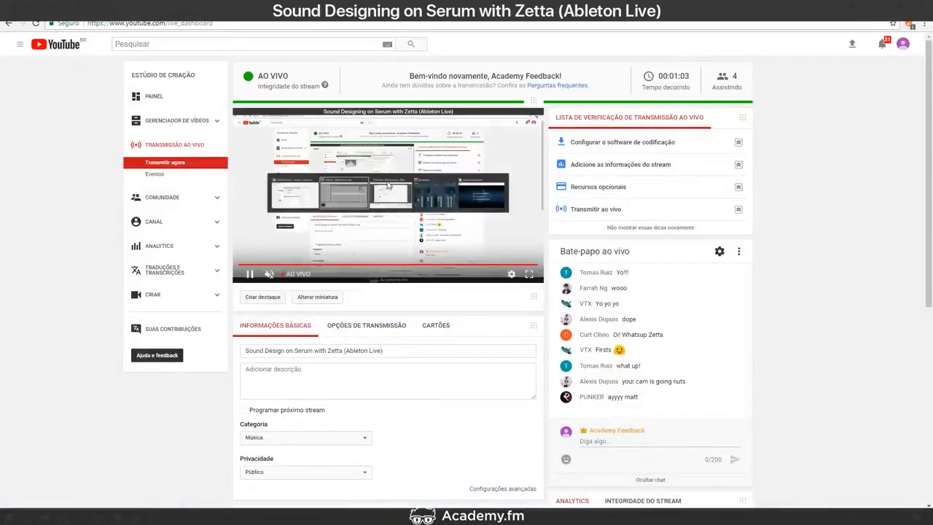
key("alt+Tab")
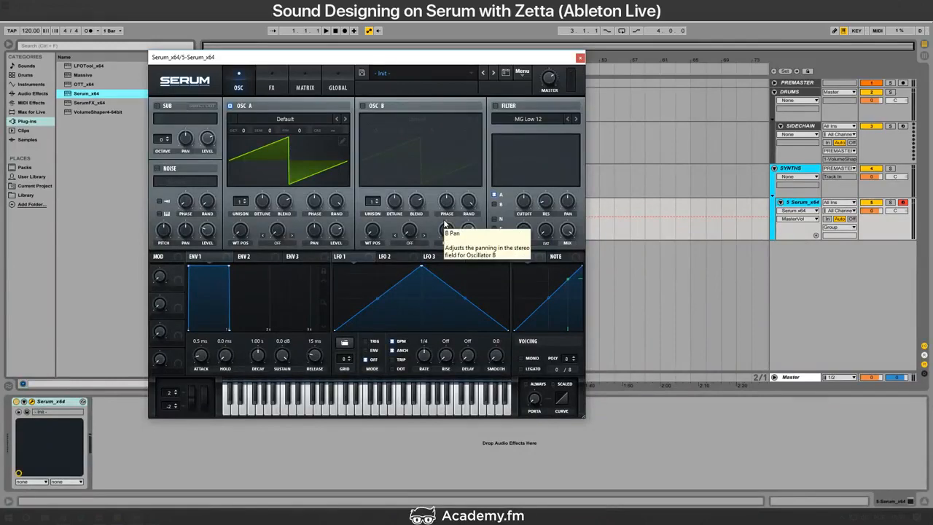
key("alt+Tab")
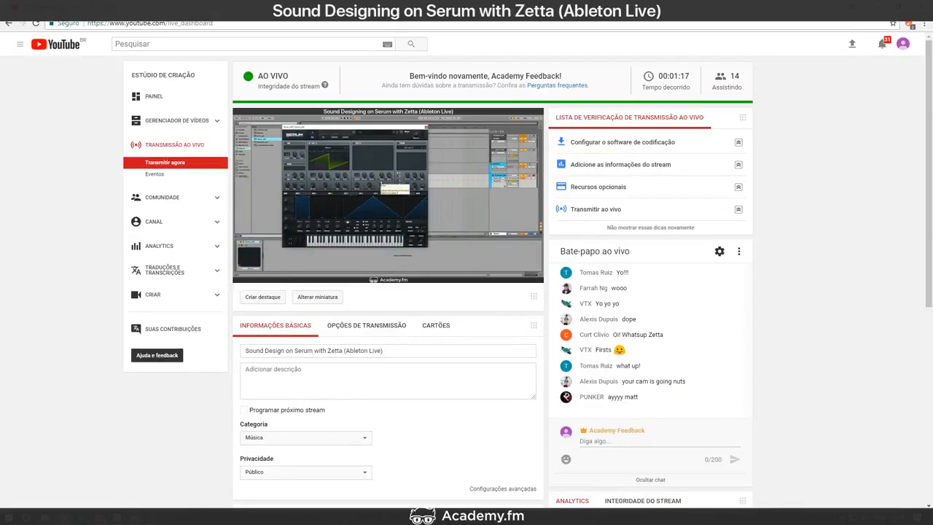
key("alt+Tab")
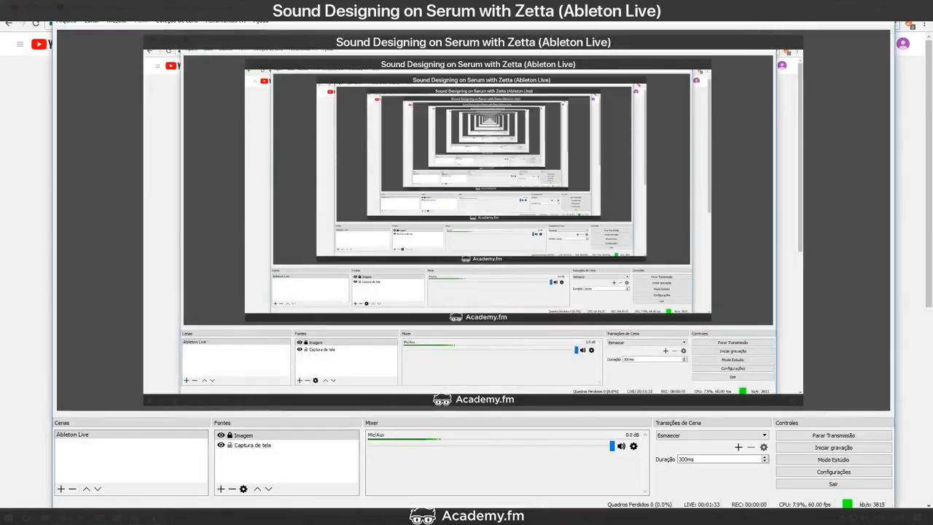
key("alt+Tab")
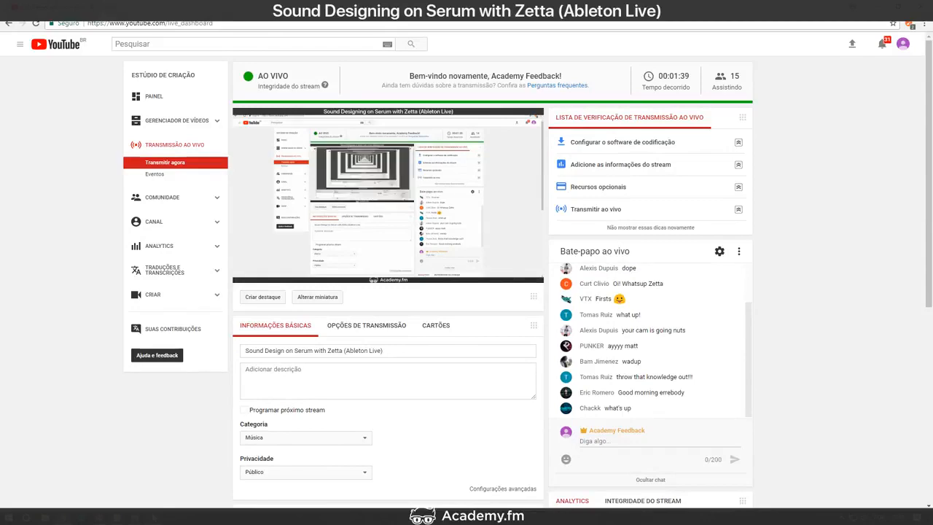
scroll(408, 381, "down", 4)
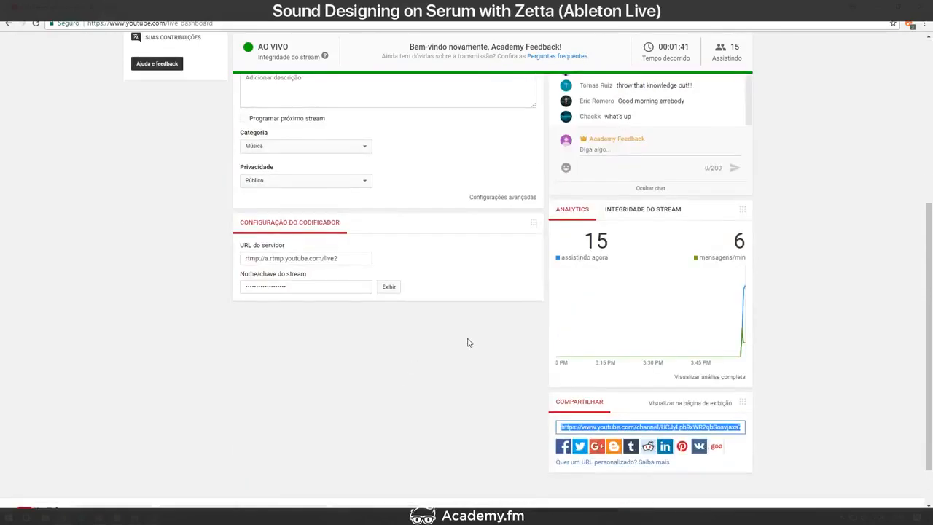
scroll(515, 338, "up", 4)
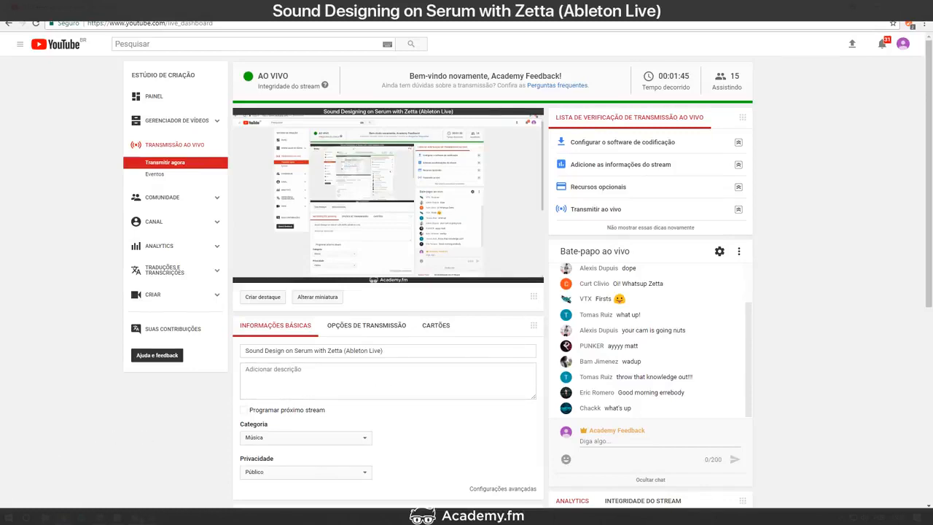
key("alt+Tab")
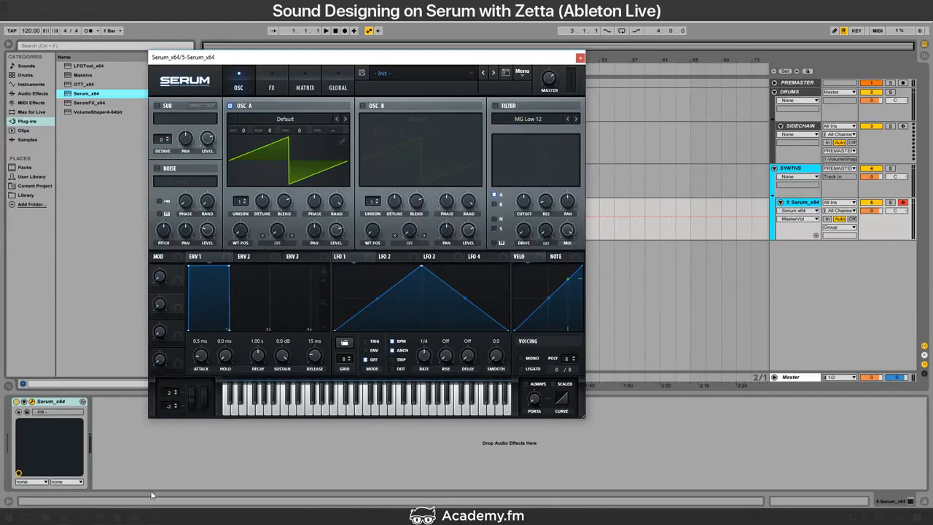
key("alt+Tab")
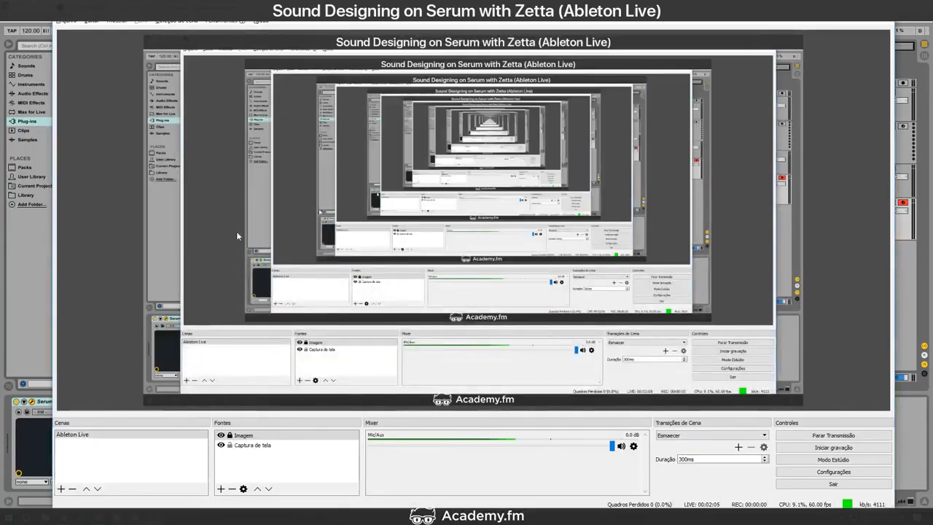
key("alt+Tab")
Step: Look through Serum's FX and Matrix pages, return to the oscillator page and check the live preview on YouTube
left_click_drag(283, 51, 242, 49)
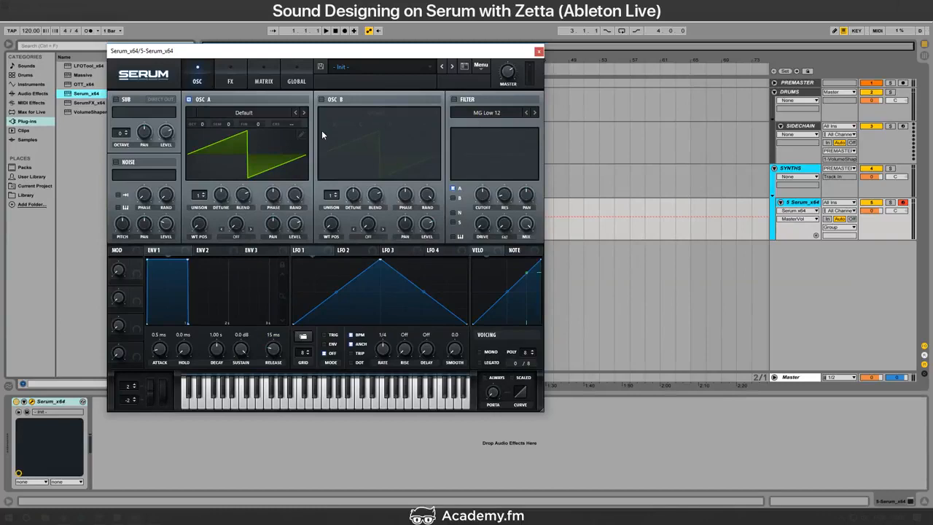
left_click(231, 81)
left_click(264, 81)
left_click(196, 81)
key("alt+Tab")
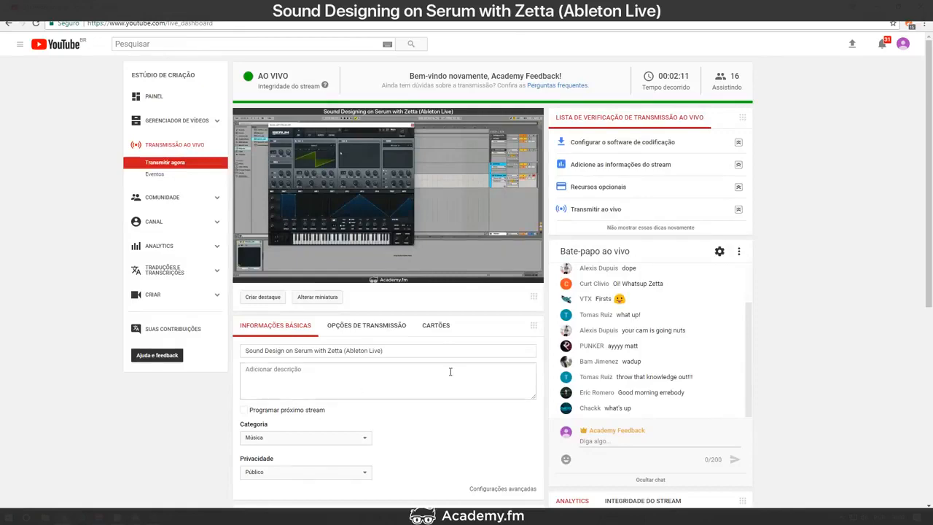
key("alt+Tab")
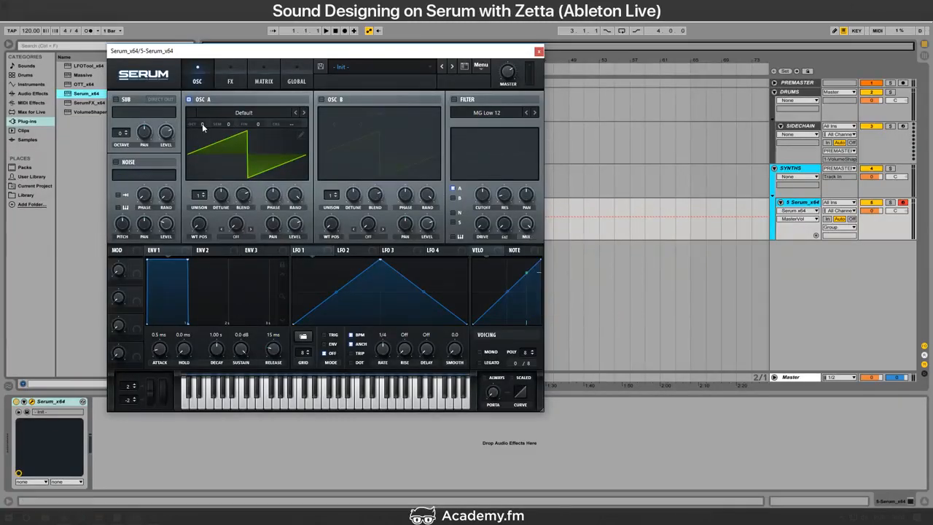
Step: Reset Serum with Init Preset and move its window towards the middle of the arrangement
left_click_drag(202, 123, 222, 140)
left_click(270, 115)
left_click(434, 143)
left_click(492, 68)
left_click(503, 114)
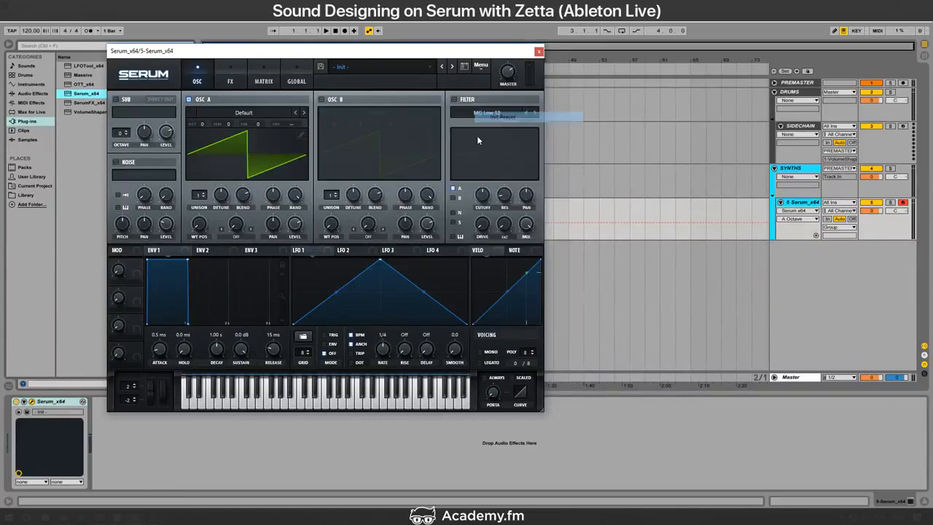
left_click_drag(297, 60, 339, 61)
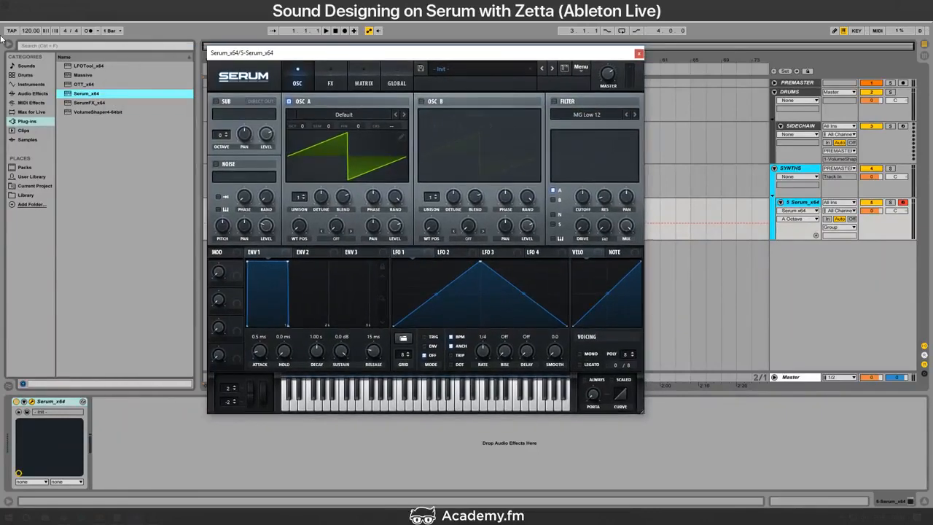
Step: Set the project tempo to 150 BPM and hide the Ableton Live browser
left_click(32, 33)
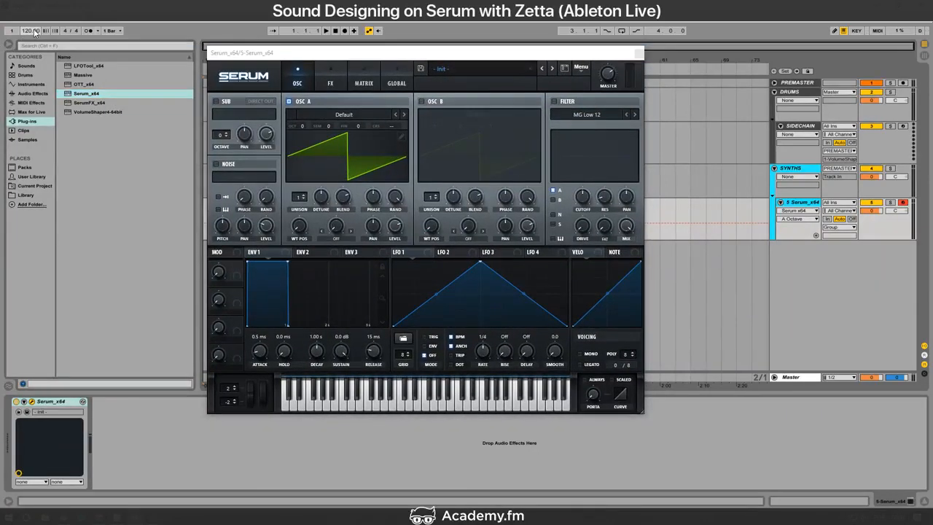
type("150")
key("Return")
left_click(8, 46)
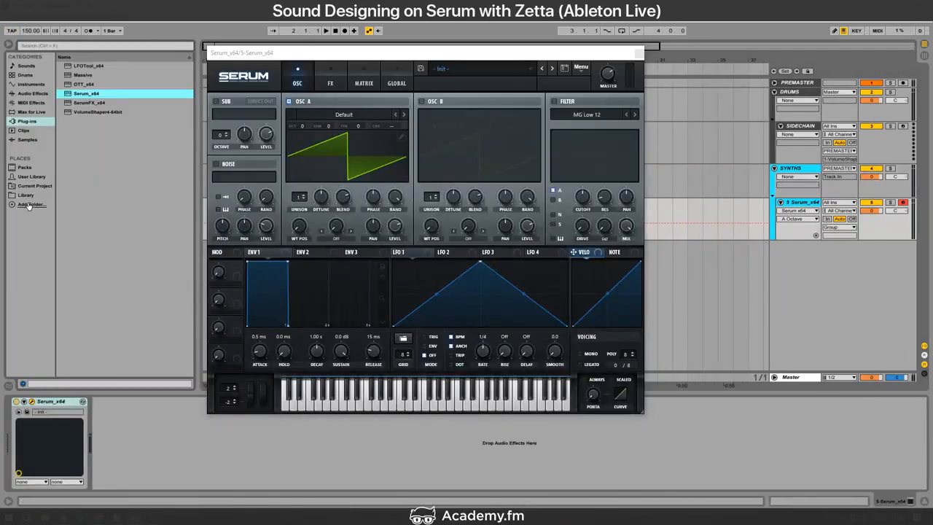
left_click(7, 46)
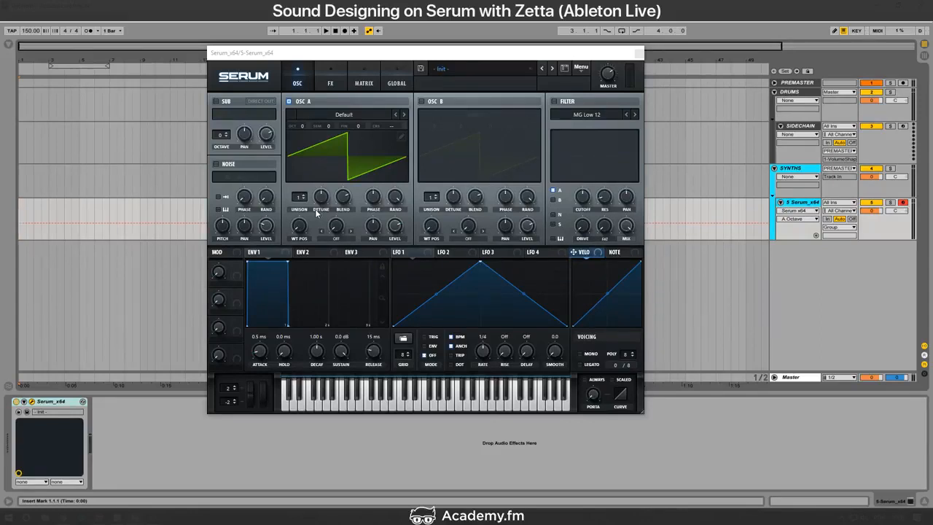
Step: Check the live preview and viewer chat on YouTube, return to Ableton Live and reposition the Serum window over the arrangement
left_click_drag(375, 52, 319, 64)
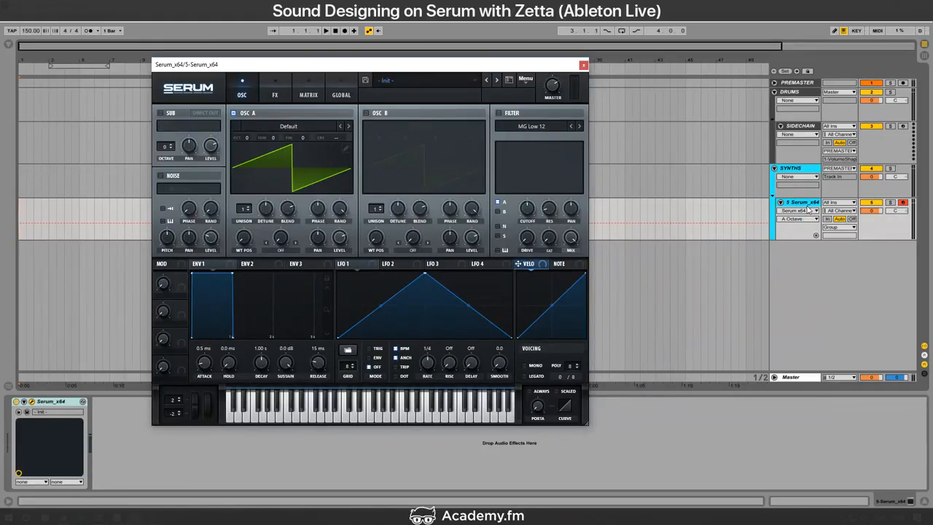
key("alt+Tab")
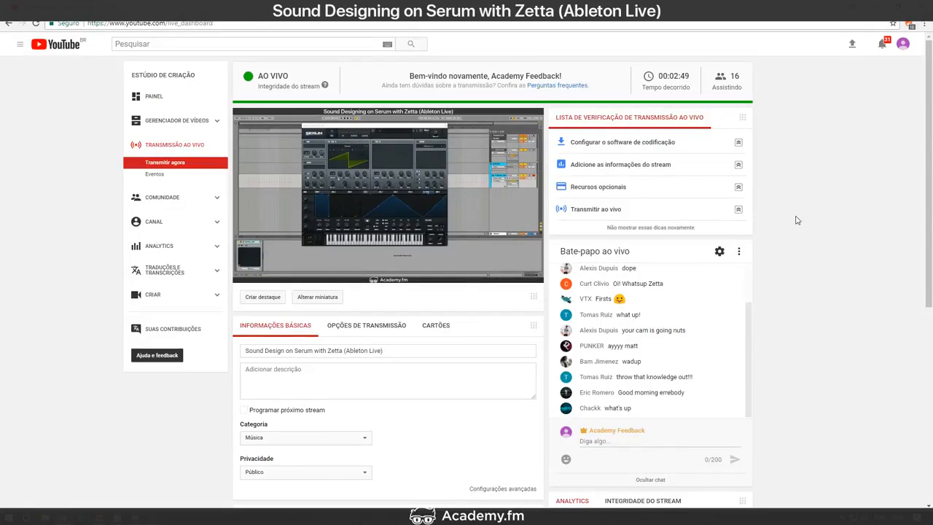
key("alt+Tab")
left_click_drag(357, 65, 399, 69)
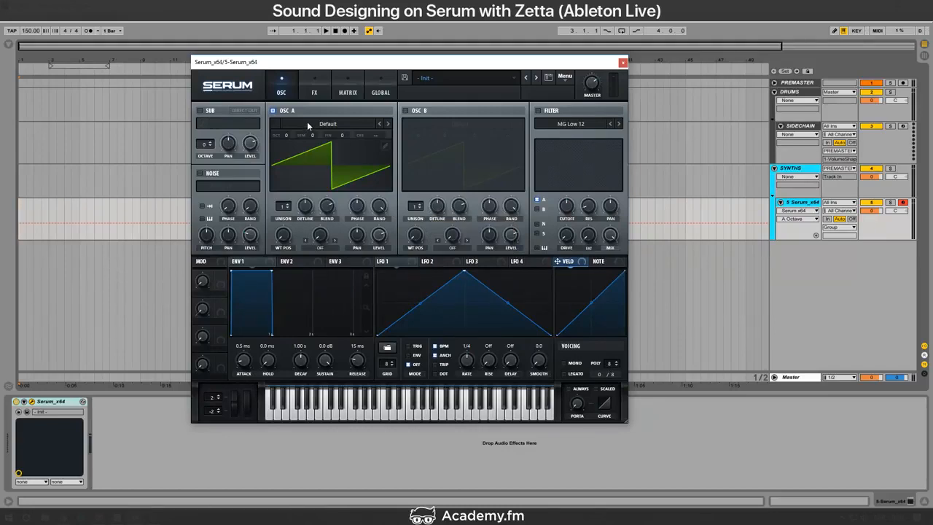
Step: Try oscillator A's octave at -4 and set it back to 0
left_click_drag(287, 135, 295, 204)
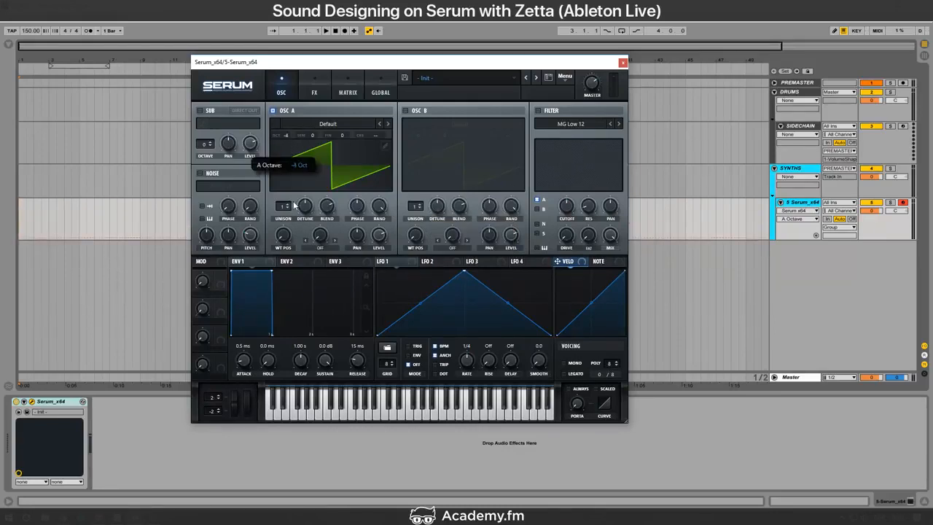
left_click_drag(284, 136, 313, 113)
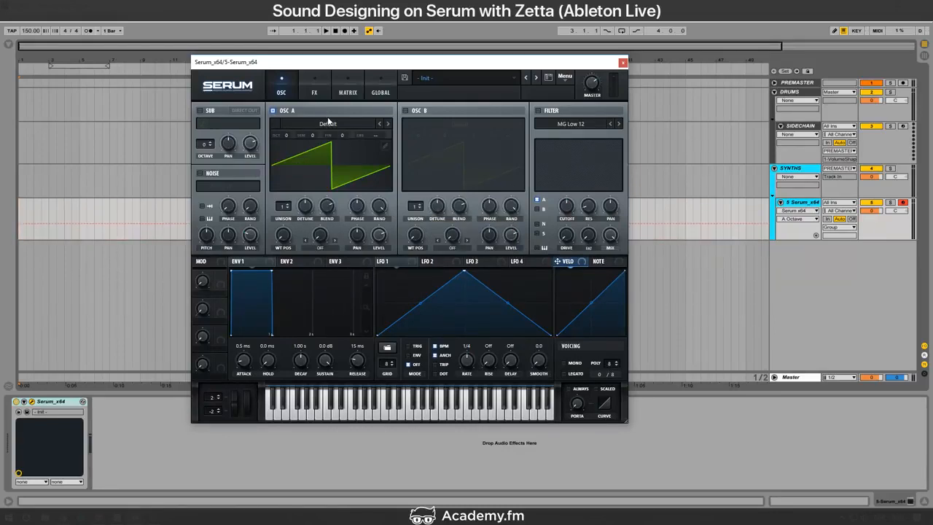
left_click(328, 124)
left_click(387, 66)
Step: Move the Serum window up to the upper edge of the arrangement to leave room for the wavetable list
left_click_drag(388, 66, 387, 50)
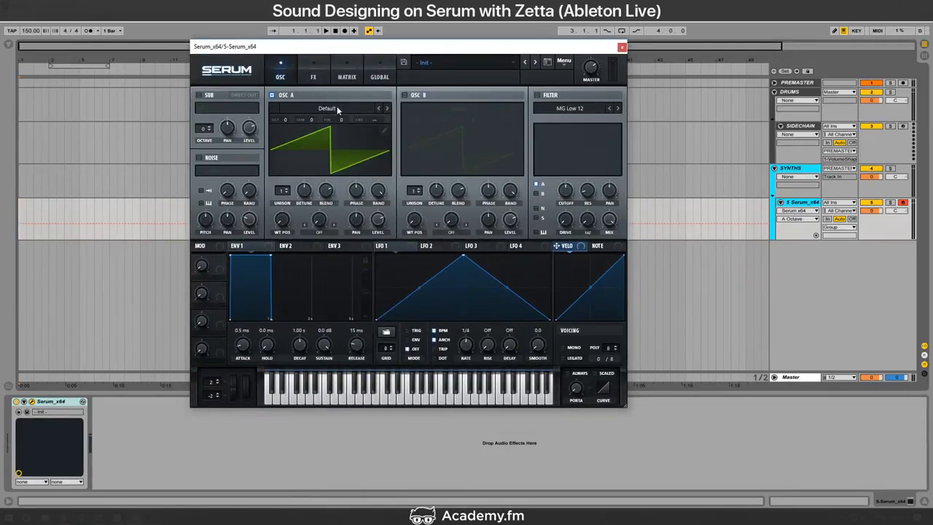
left_click(321, 71)
left_click(293, 65)
left_click(336, 110)
left_click(354, 38)
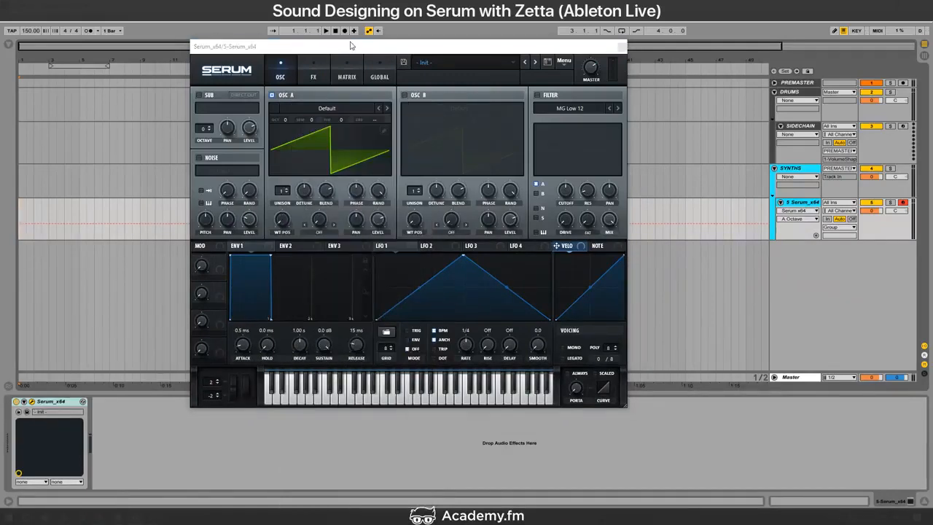
left_click_drag(350, 46, 345, 16)
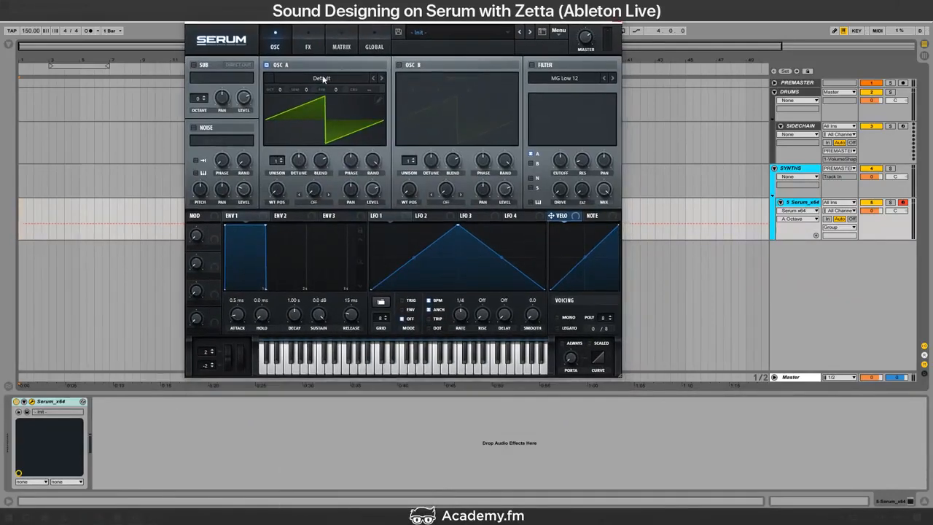
Step: Browse oscillator A's wavetable categories and load 4-Banger from Cymatics - Jawz Wavetables
left_click(323, 79)
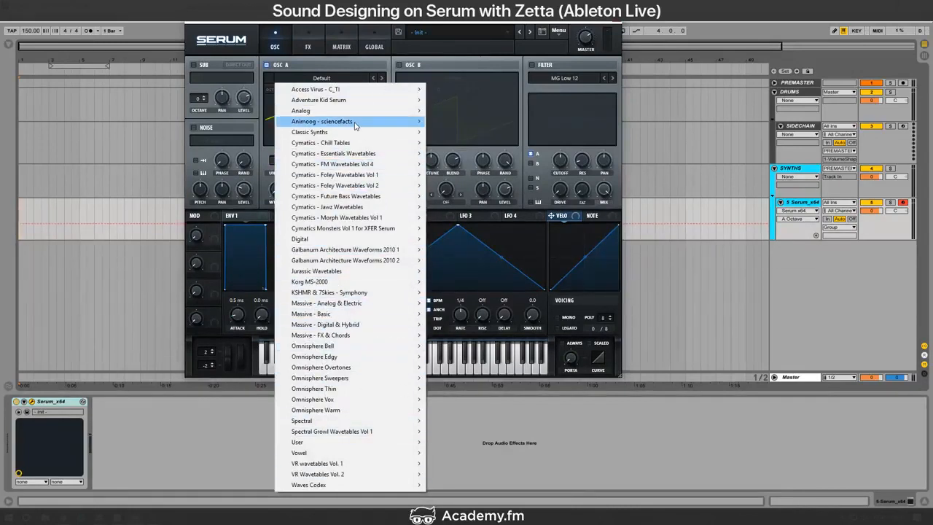
mouse_move(356, 125)
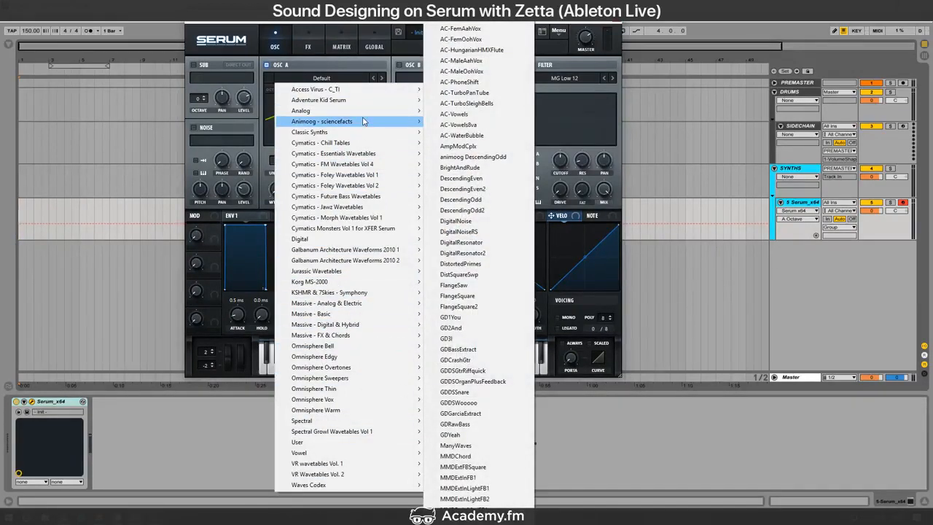
mouse_move(423, 240)
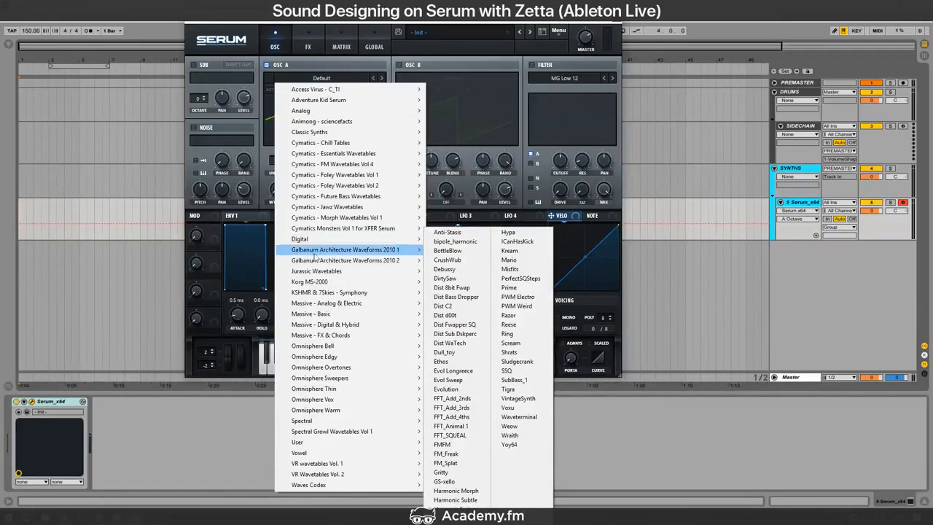
mouse_move(364, 271)
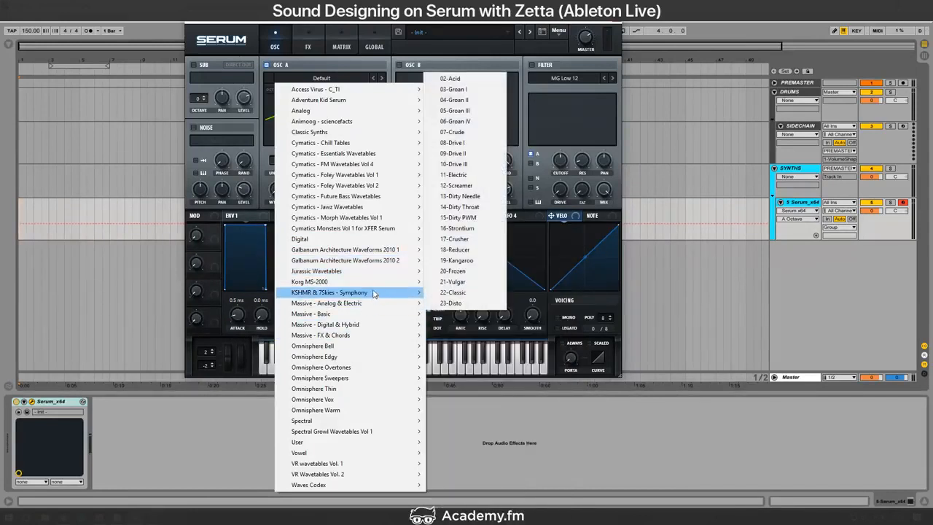
mouse_move(377, 164)
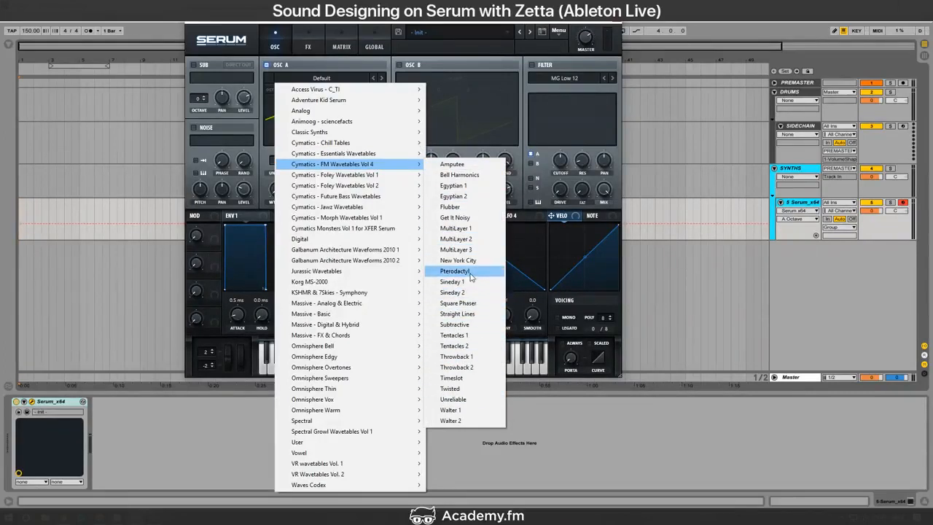
mouse_move(392, 202)
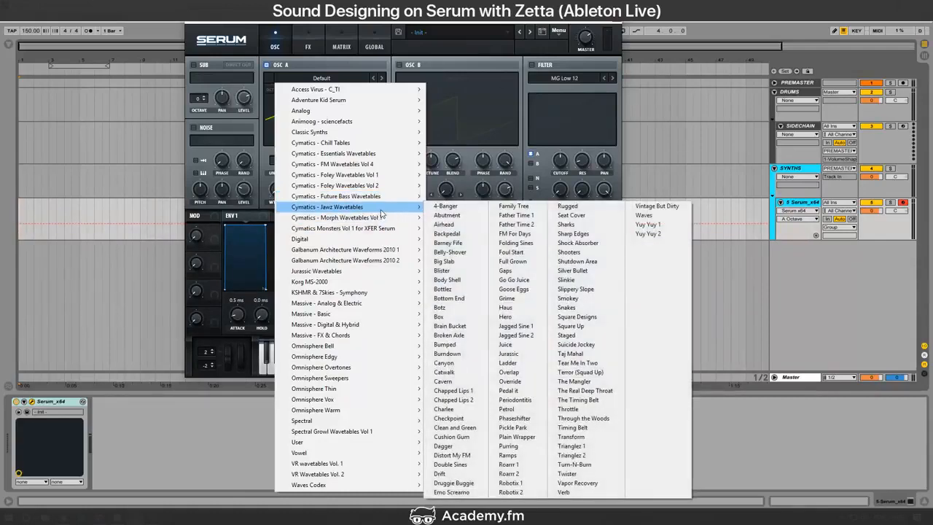
left_click(443, 206)
left_click(303, 82)
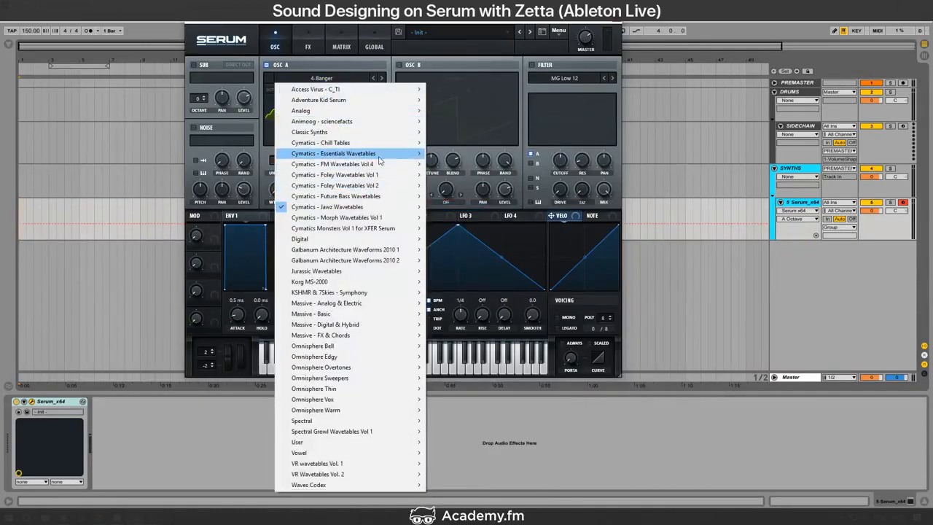
mouse_move(399, 210)
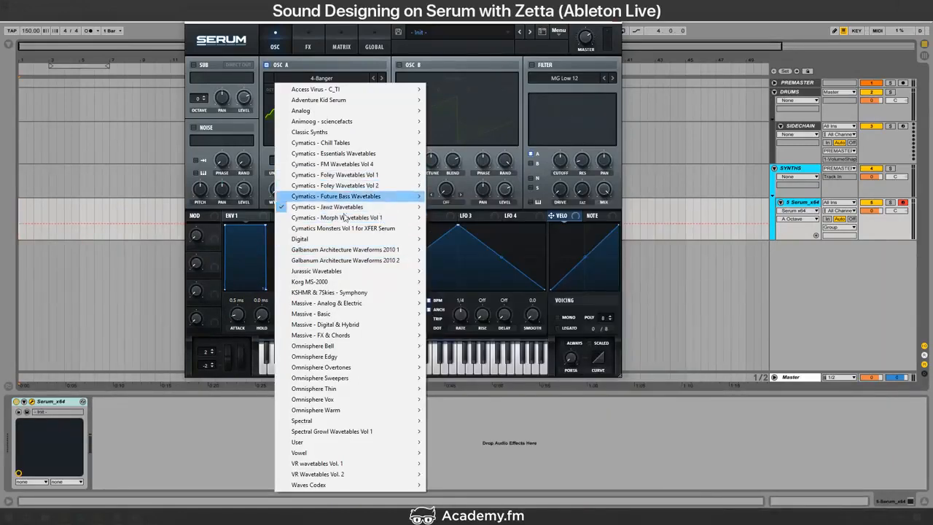
mouse_move(342, 239)
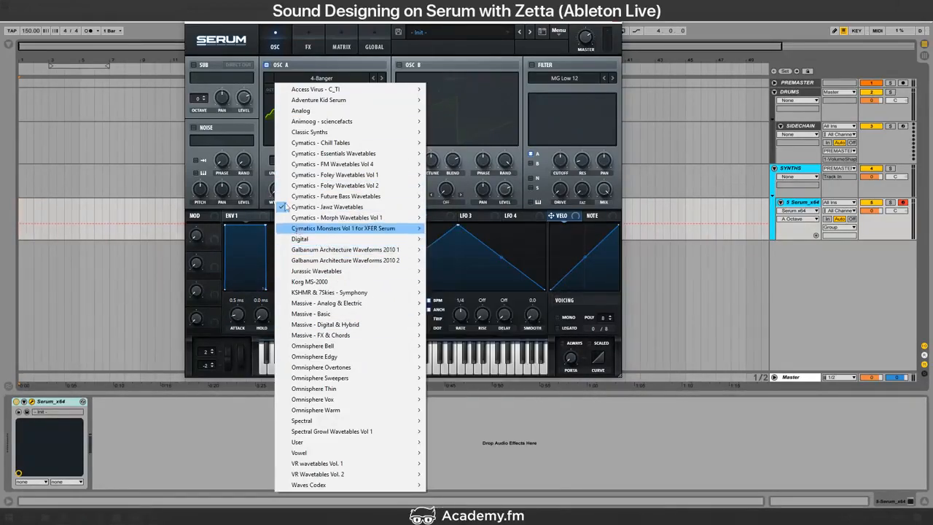
left_click(309, 58)
key("alt+Tab")
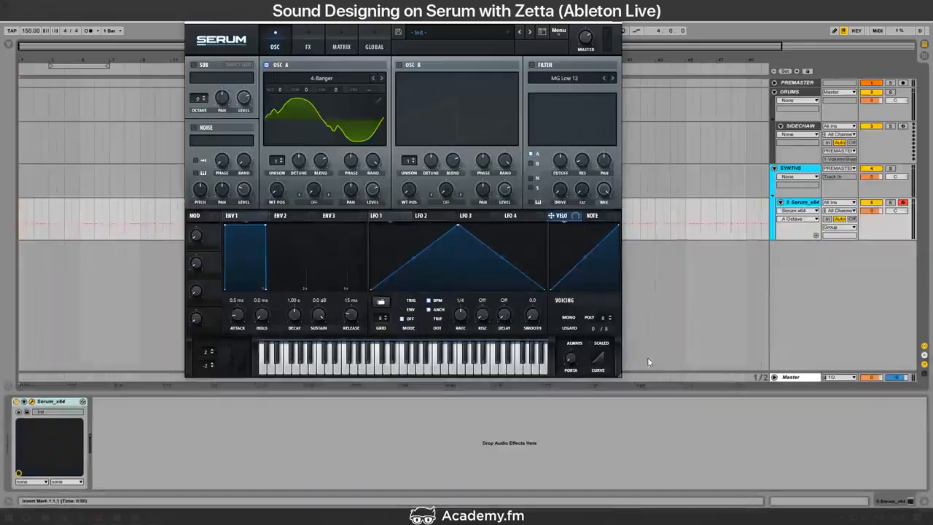
key("alt+Tab")
Step: Load the CrushWub wavetable from the Digital category into oscillator A and set its octave to -3
left_click(337, 77)
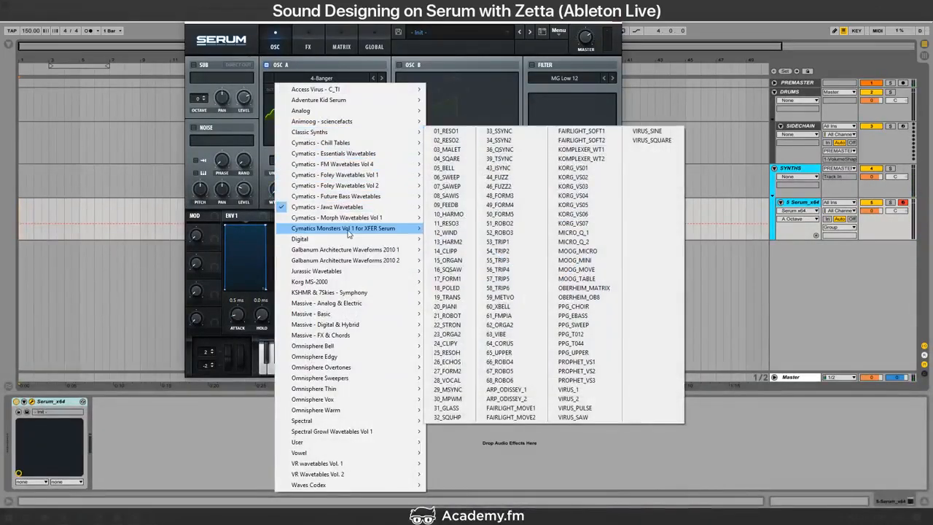
mouse_move(352, 238)
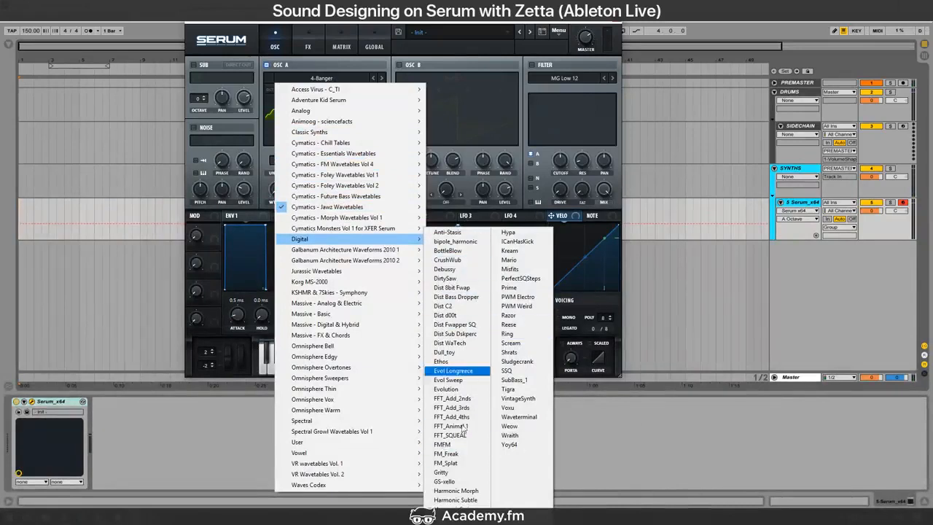
left_click(448, 269)
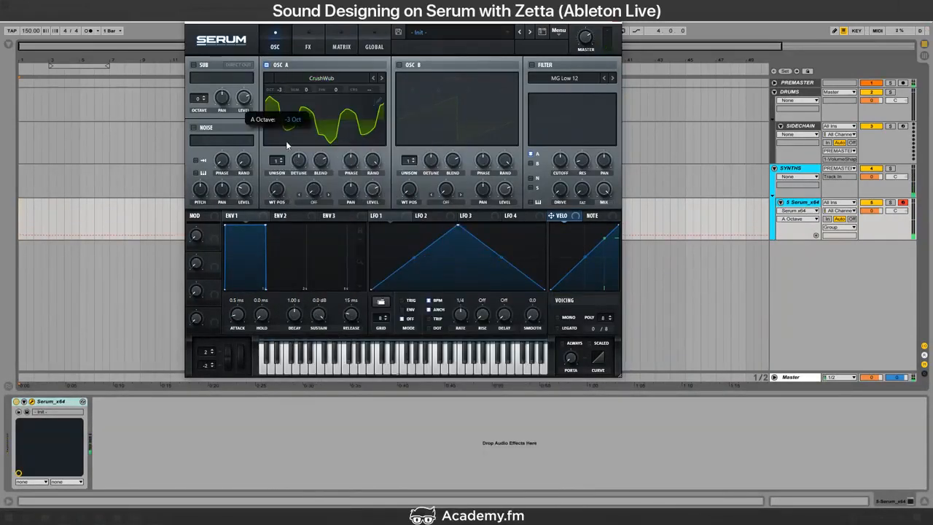
Step: Assign LFO 1 to modulate oscillator A's wavetable position and level
left_click_drag(276, 191, 303, 373)
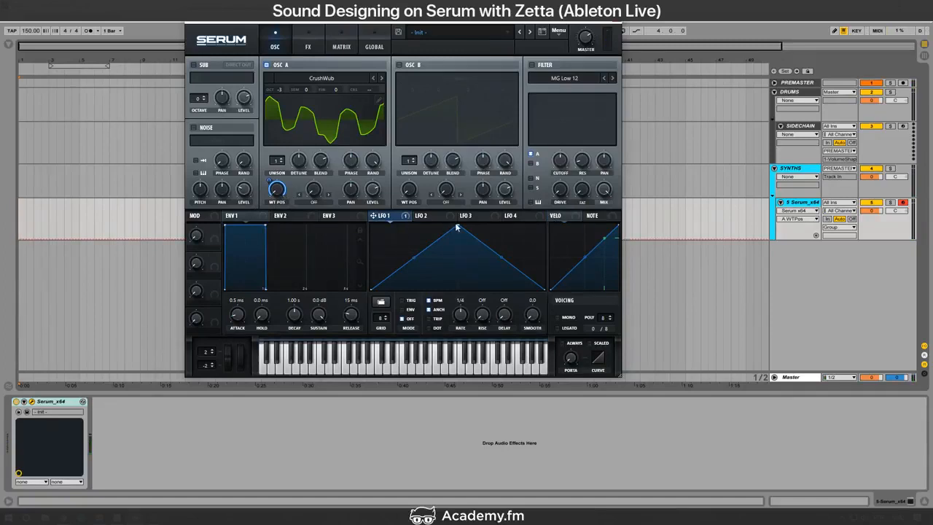
left_click(377, 198)
left_click_drag(372, 189, 373, 191)
Step: Set LFO 1 to ENV mode and reshape it with an earlier peak and a rise that curves inward
left_click_drag(458, 226, 416, 221)
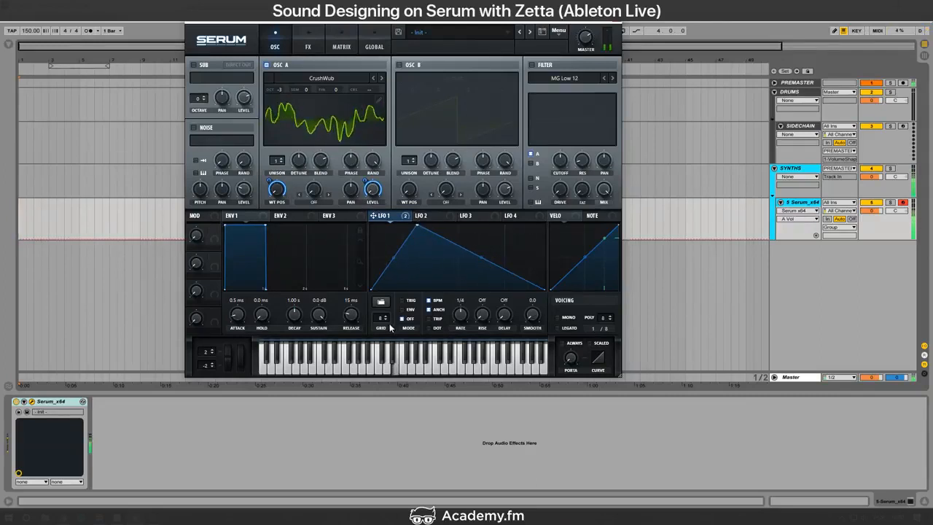
left_click(426, 218)
left_click(384, 218)
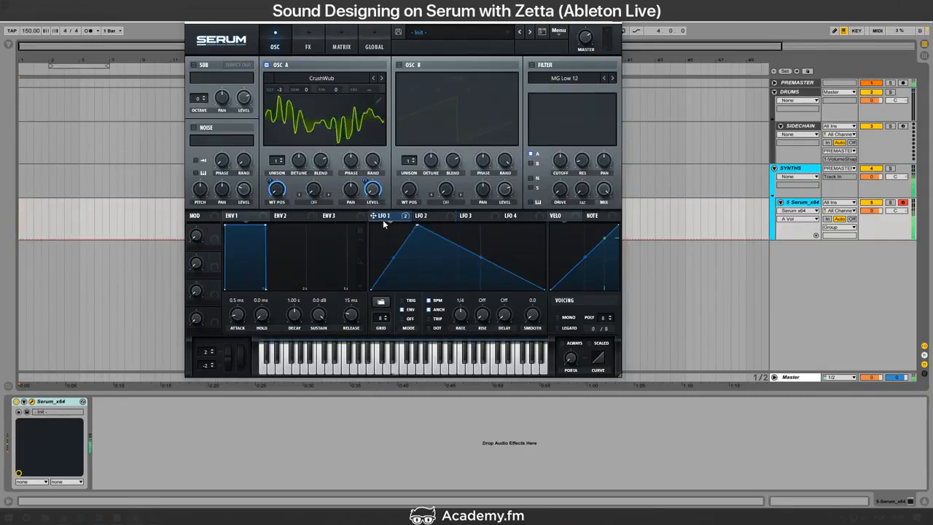
left_click(420, 218)
left_click(386, 217)
left_click_drag(417, 226, 424, 223)
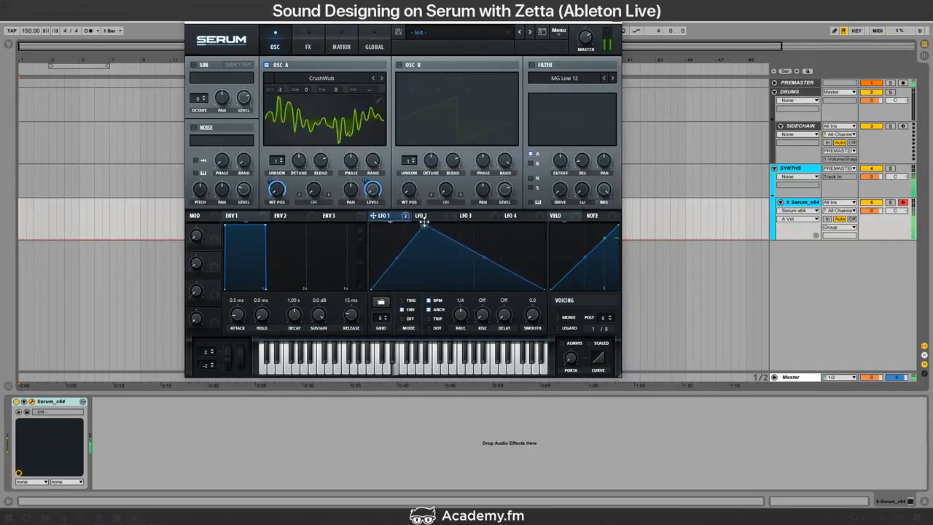
mouse_move(398, 260)
left_mouse_down()
mouse_move(408, 277)
mouse_move(409, 265)
left_mouse_up()
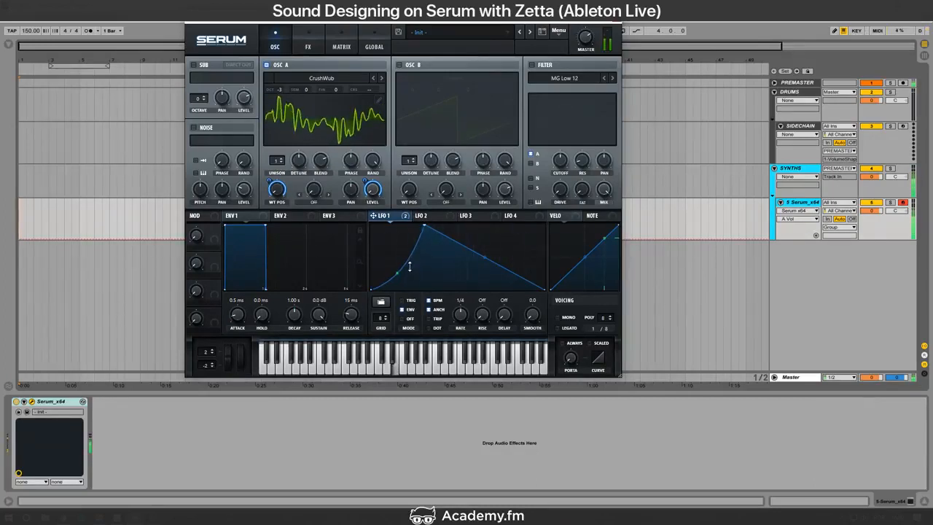
Step: Set oscillator A to 7 unison voices with its random phase turned down, and modulate the detune with LFO 1
left_click(279, 162)
double_click(279, 162)
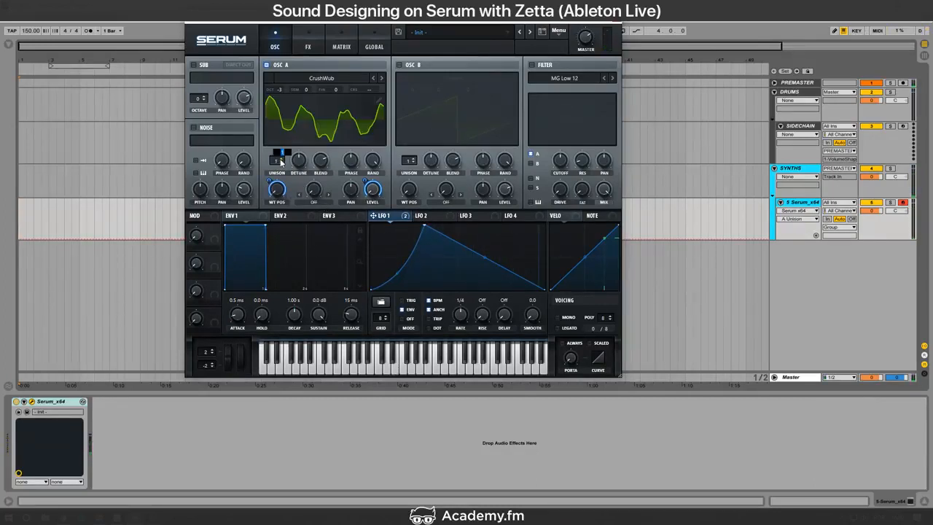
left_click_drag(372, 160, 373, 234)
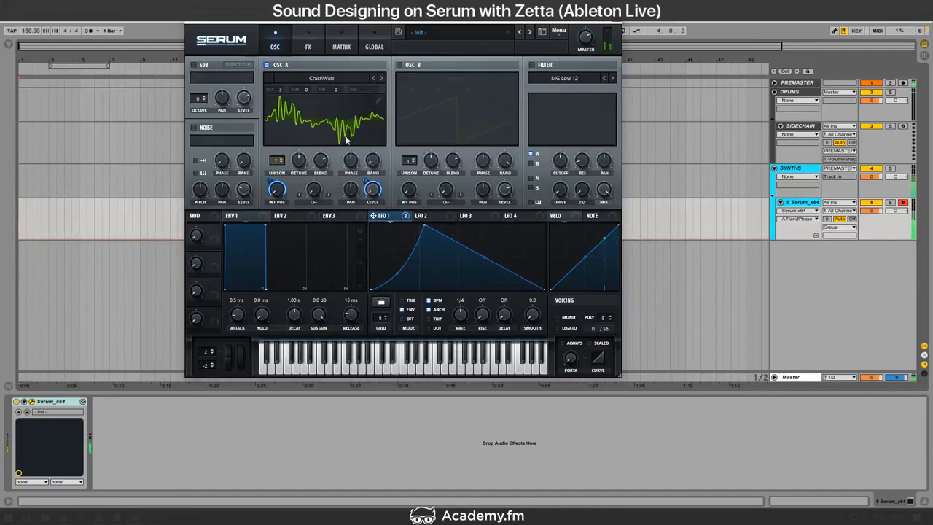
mouse_move(309, 162)
left_mouse_down()
mouse_move(303, 174)
mouse_move(298, 160)
left_mouse_up()
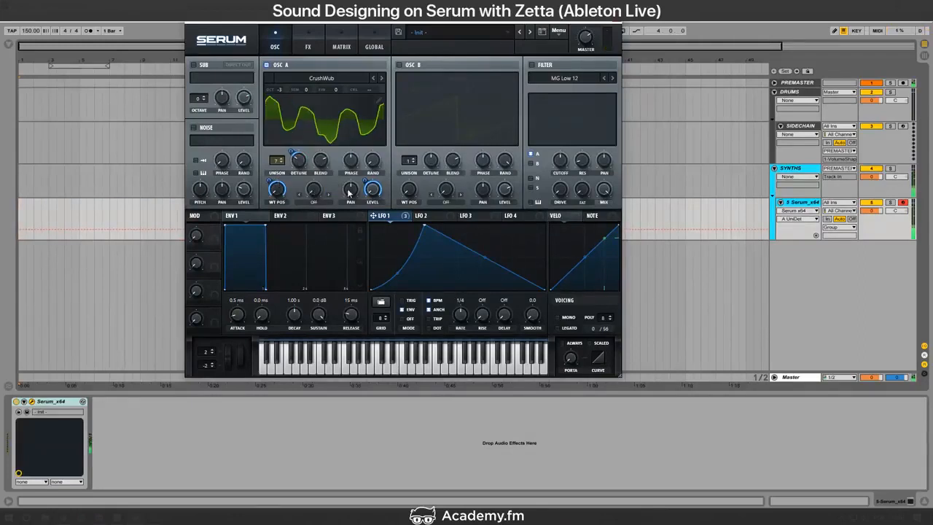
Step: Enable oscillator B and turn its level all the way down
left_click(412, 66)
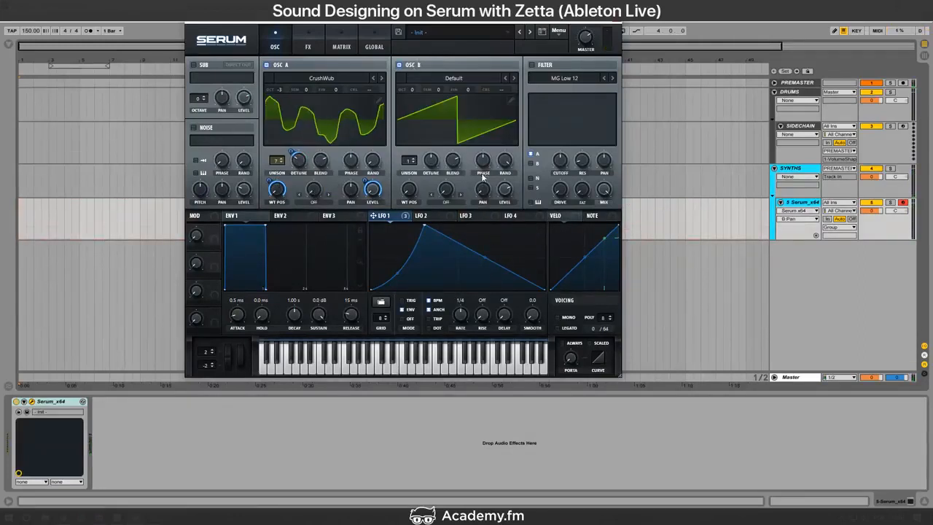
right_click(481, 185)
left_click(503, 242)
left_click_drag(510, 191, 512, 373)
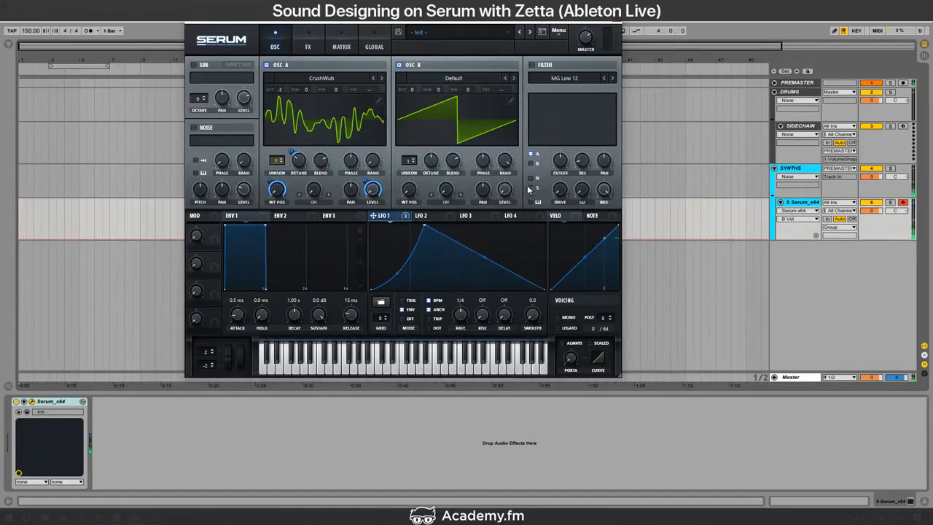
Step: Set oscillator A's warp mode to FM (from B) and raise the warp amount to about 46%
left_click(317, 201)
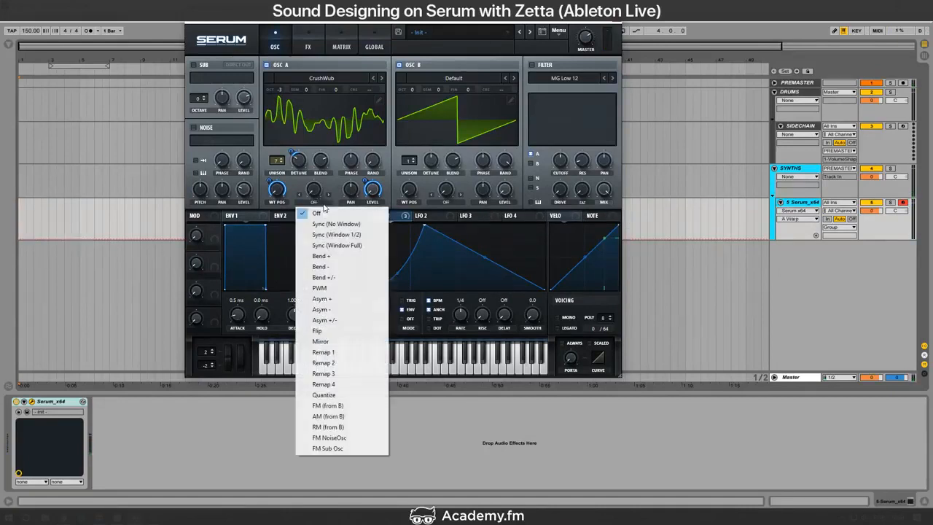
left_click(323, 406)
left_click_drag(315, 191, 323, 158)
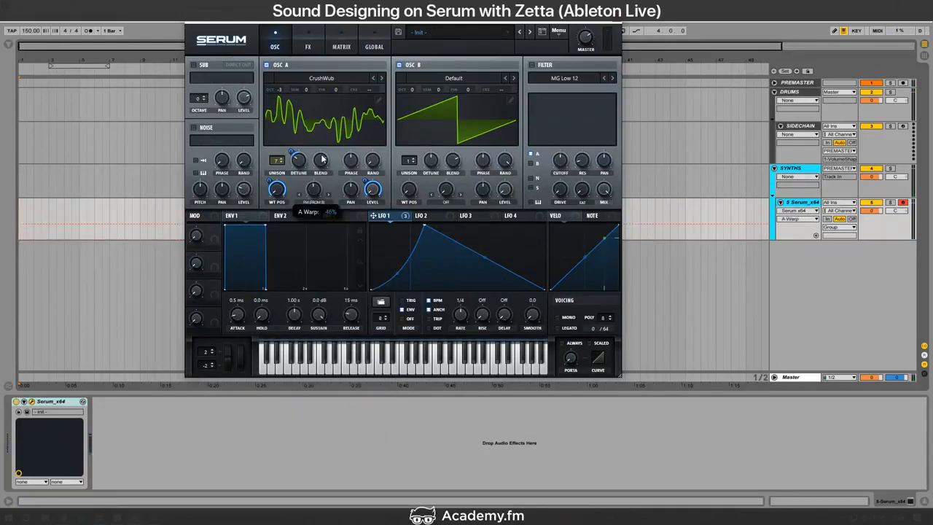
Step: Load the 19-Kangaroo wavetable from Massive - Analog & Electric into oscillator B
left_click(480, 79)
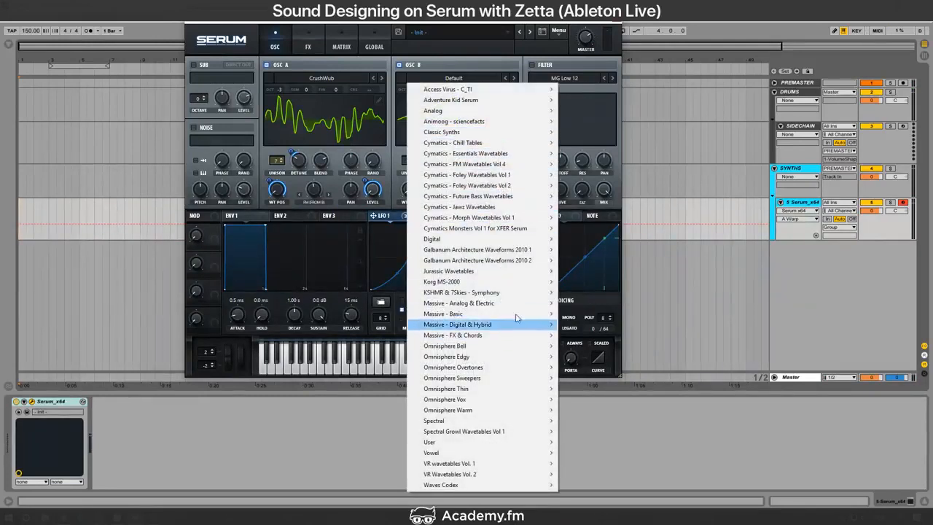
mouse_move(512, 327)
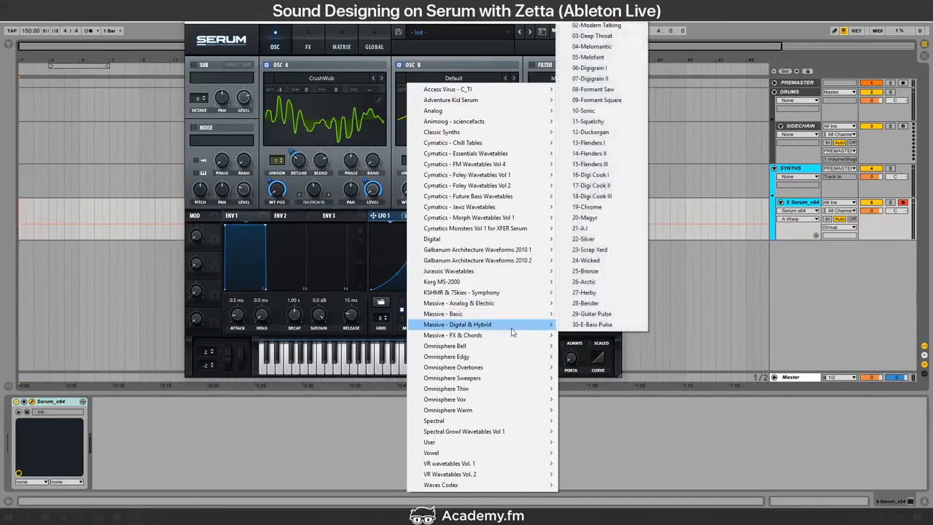
mouse_move(525, 303)
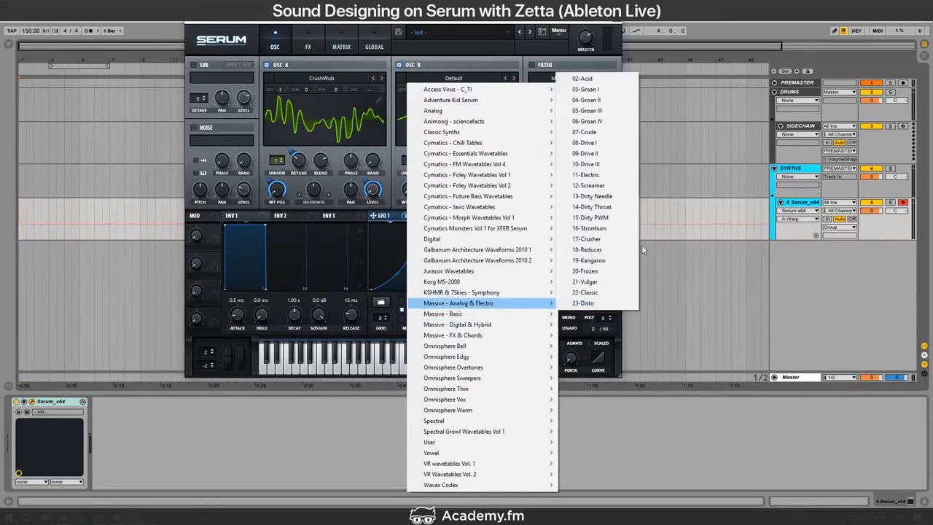
left_click(588, 260)
Step: Set oscillator B's octave to -1 and modulate oscillator A's FM warp amount with LFO 1
left_click_drag(319, 186, 320, 191)
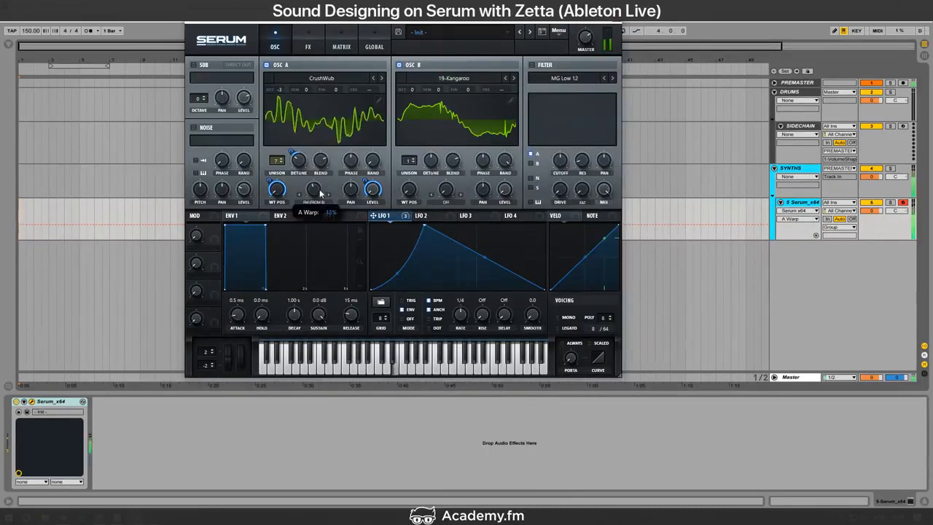
mouse_move(412, 90)
left_mouse_down()
mouse_move(419, 113)
mouse_move(419, 90)
left_mouse_up()
left_click_drag(318, 192, 318, 197)
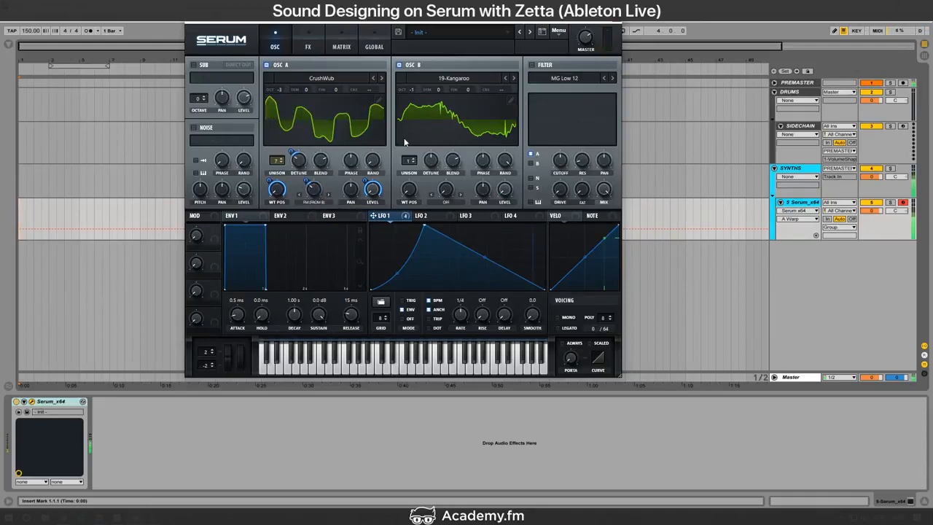
Step: Give oscillator B 9 unison voices, turn its random phase all the way down and lower its detune
left_click_drag(409, 160, 410, 143)
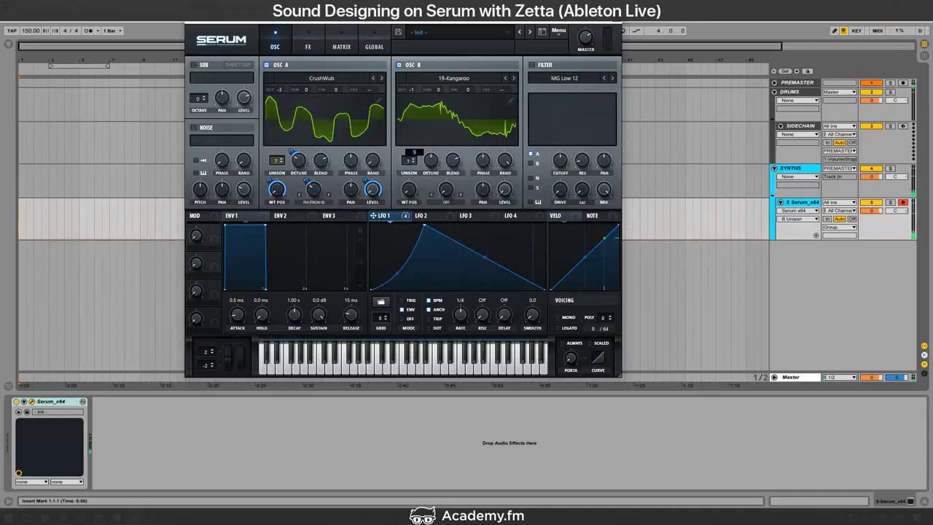
left_click(435, 157)
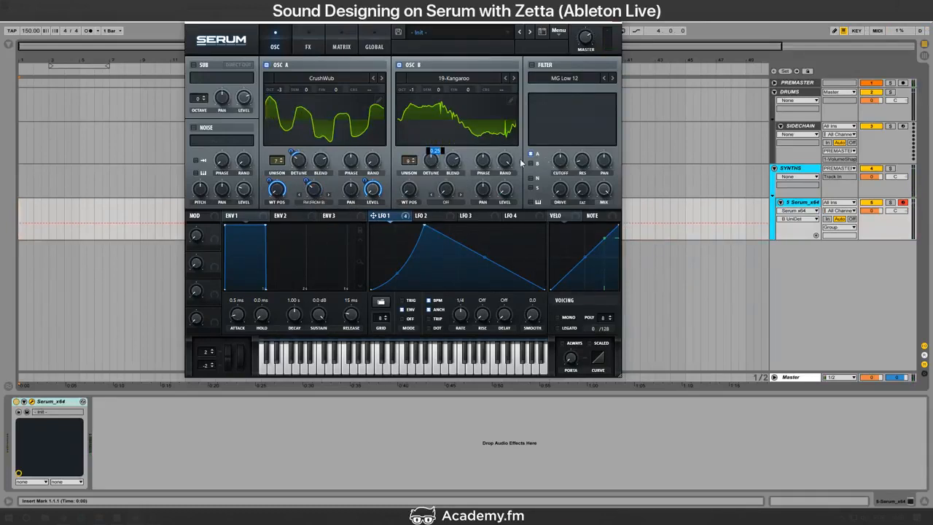
left_click_drag(510, 163, 511, 382)
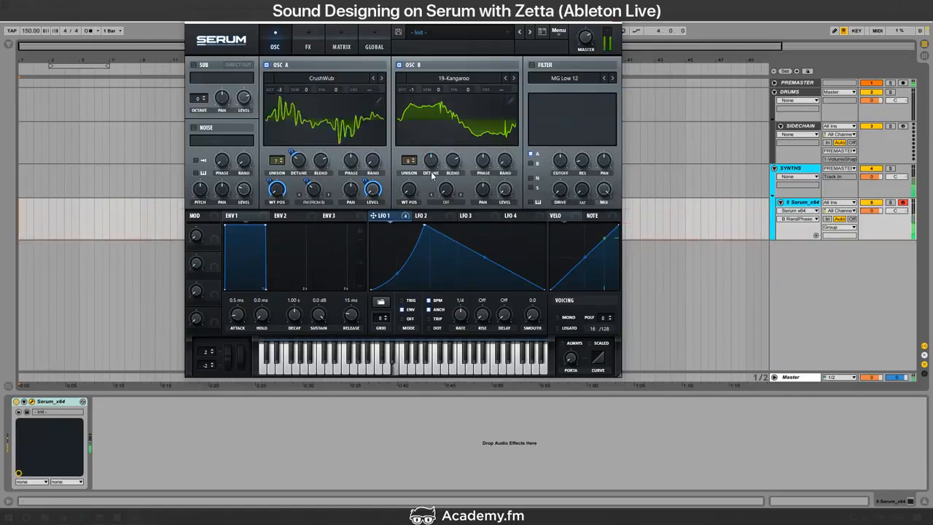
left_click_drag(431, 162, 431, 181)
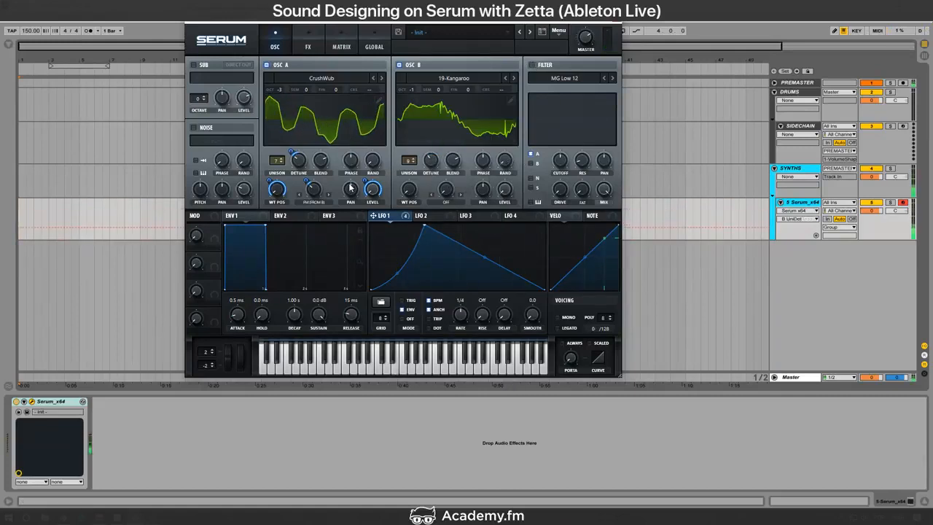
Step: Enable the filter as High 24 with a low cutoff, and modulate the cutoff with LFO 1
left_click(531, 65)
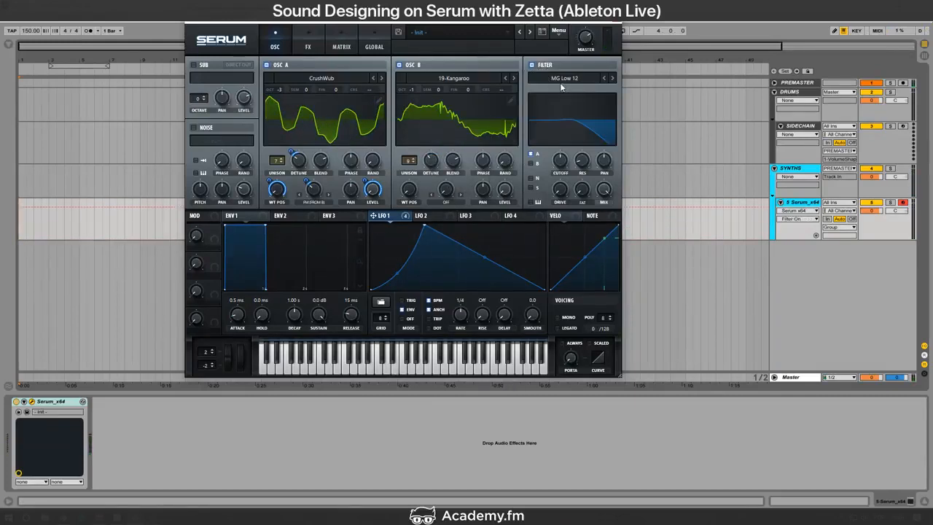
left_click(561, 85)
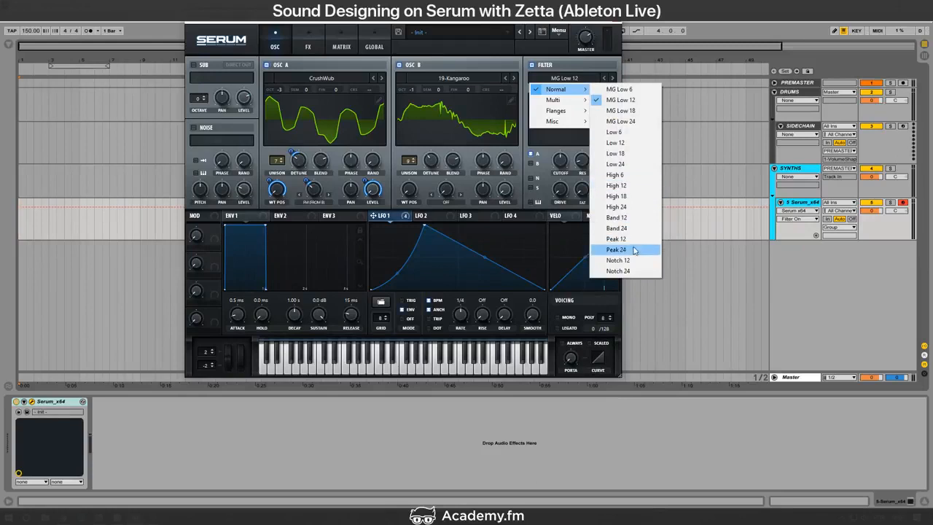
left_click(616, 206)
left_click_drag(561, 161, 561, 184)
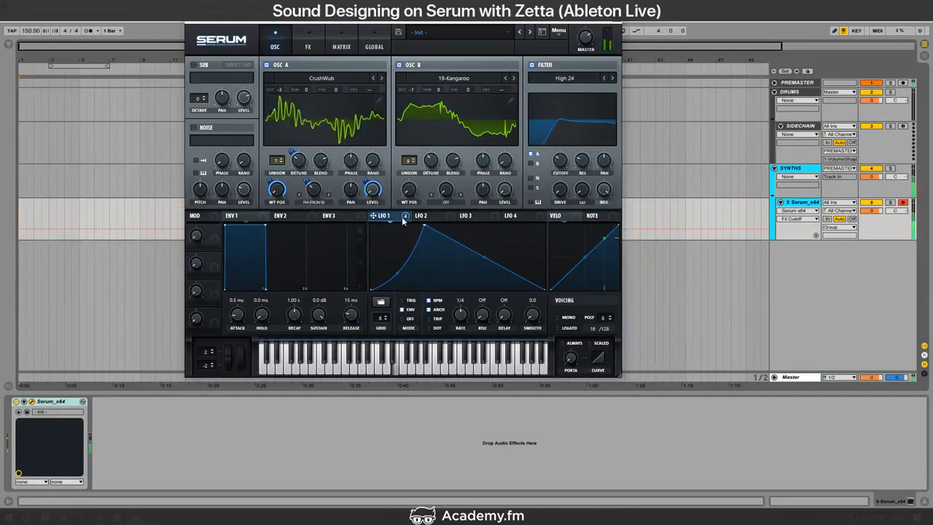
left_click_drag(401, 218, 561, 159)
left_click(544, 144)
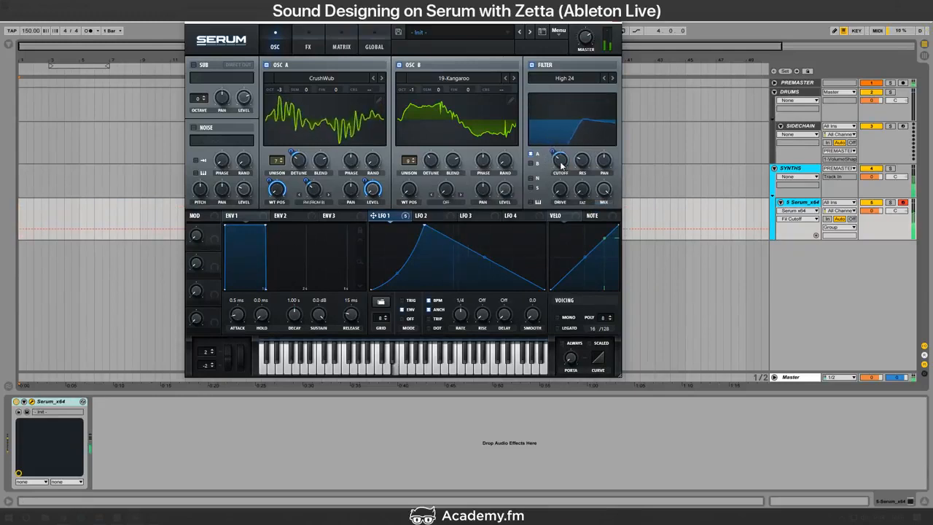
Step: Reshape LFO 1 into a dome by ending the fall earlier and bending both the rise and the fall outward
left_click_drag(486, 267, 487, 289)
left_click_drag(456, 257, 457, 236)
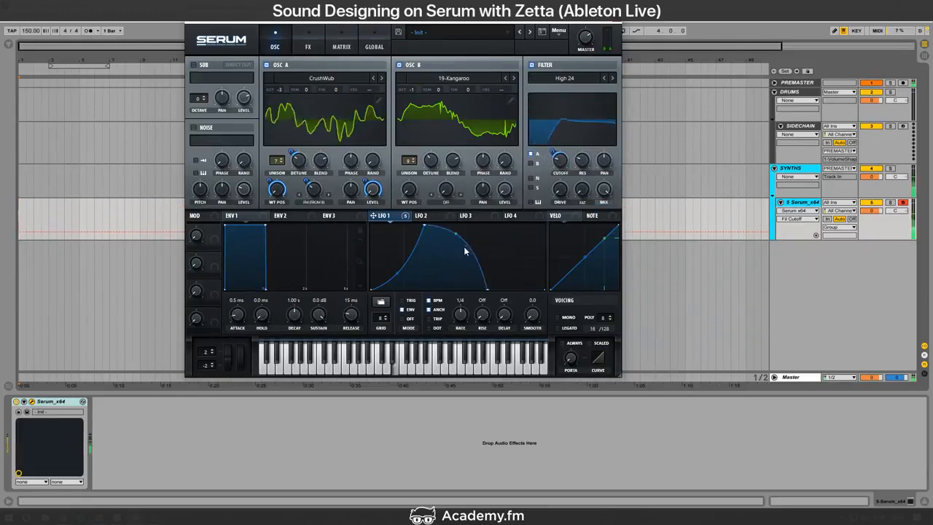
left_click_drag(397, 272, 398, 256)
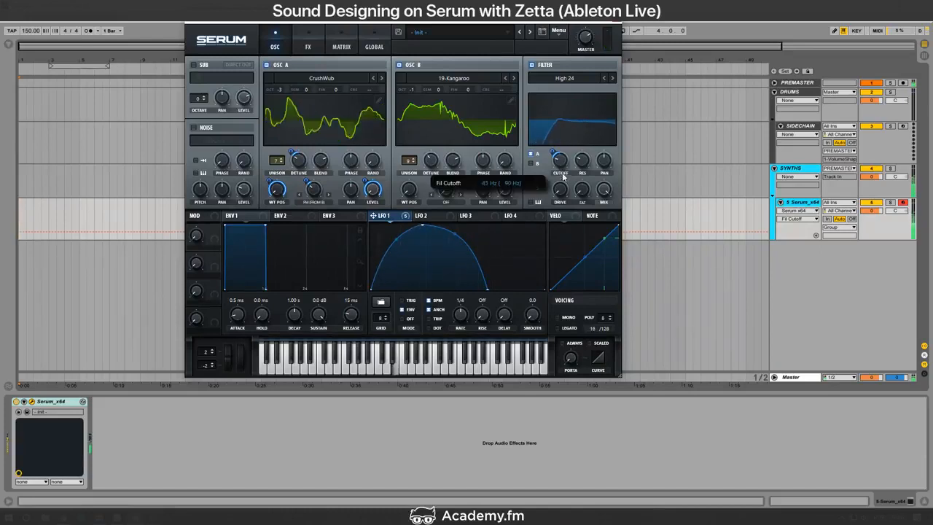
Step: Switch the filter type to Band 12, readjust its LFO-modulated cutoff, lower the mix and raise the drive to about 12%
left_click_drag(559, 161, 559, 174)
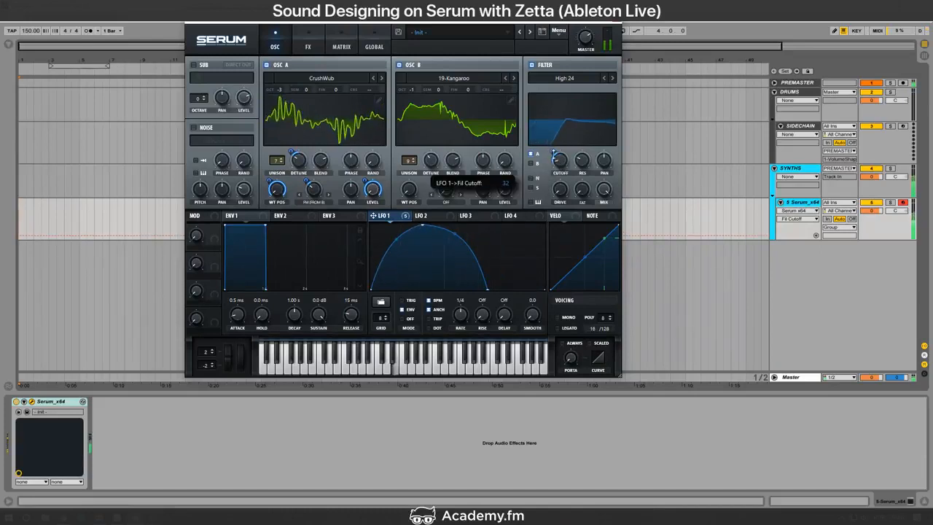
left_click(566, 78)
mouse_move(561, 89)
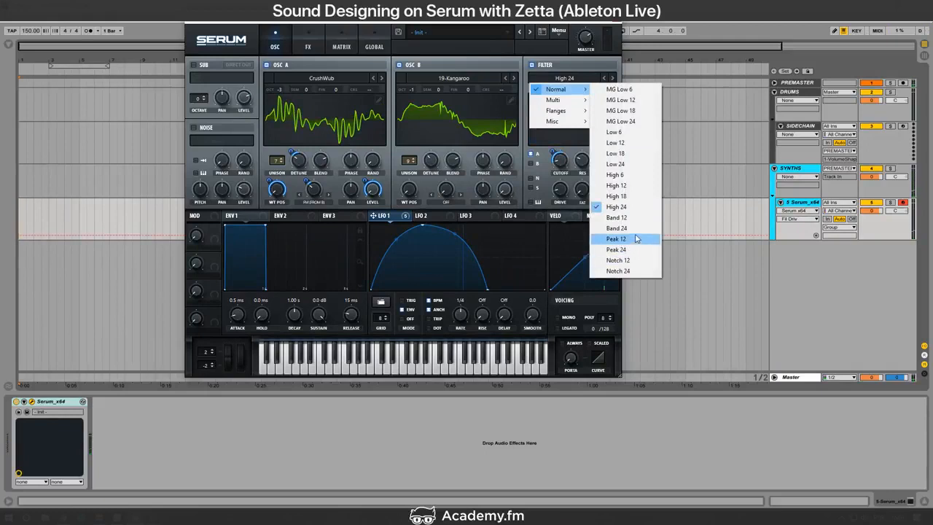
left_click(635, 228)
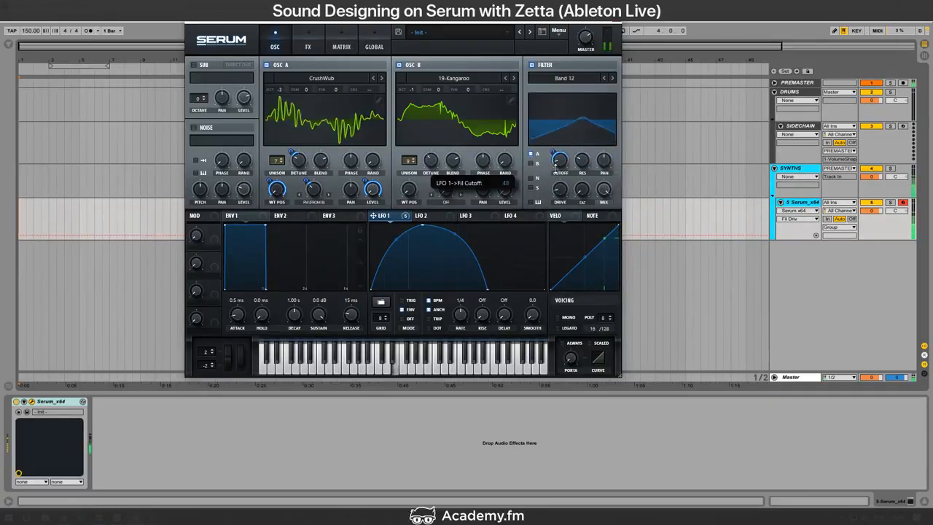
left_click_drag(604, 191, 608, 213)
left_click(559, 188)
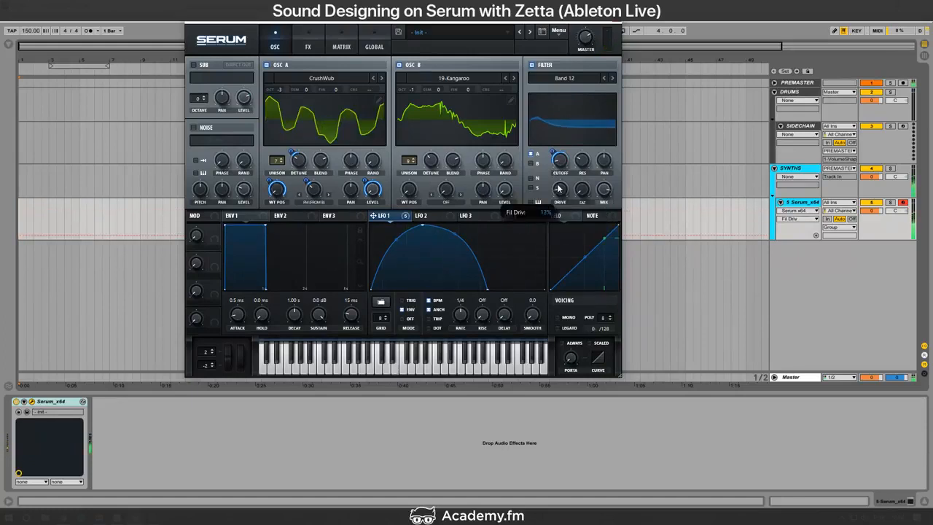
Step: Remove the LFO 1 modulation from oscillator A's warp and set oscillator B's octave to 0
right_click(317, 191)
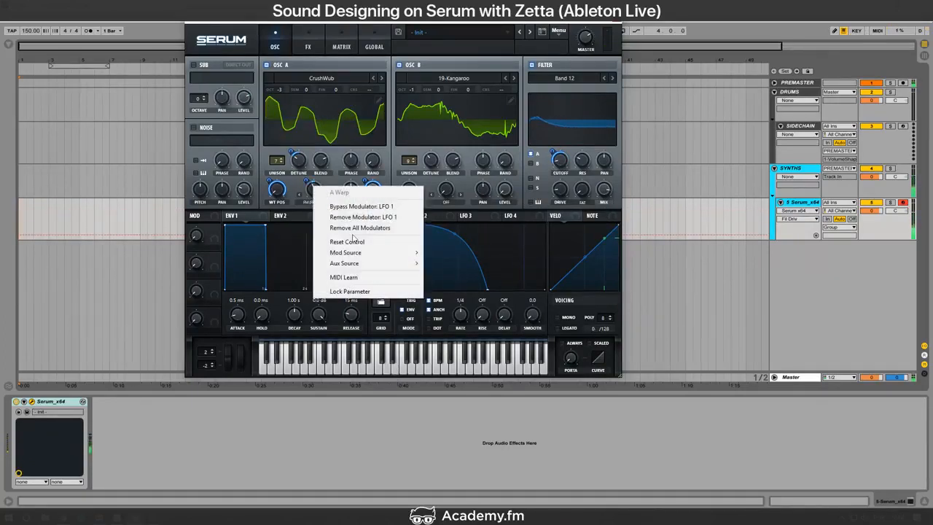
left_click(325, 223)
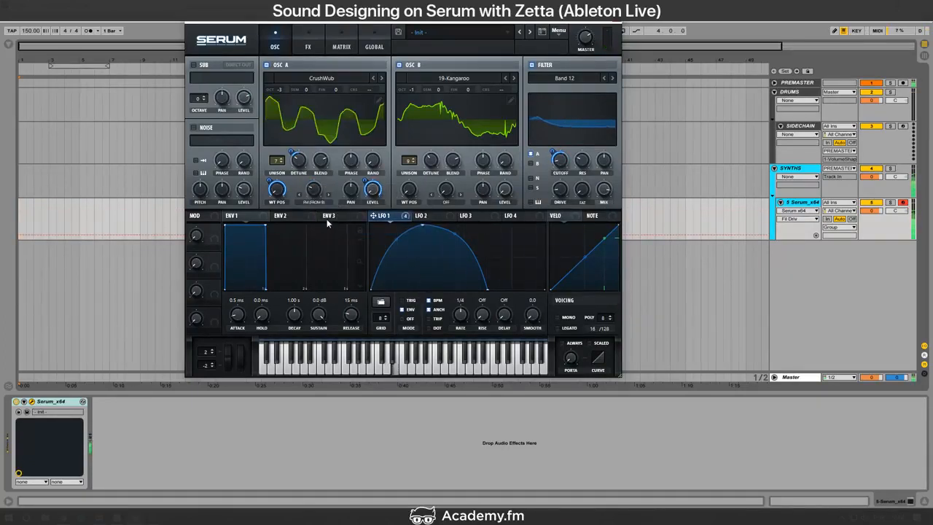
left_click_drag(413, 89, 415, 82)
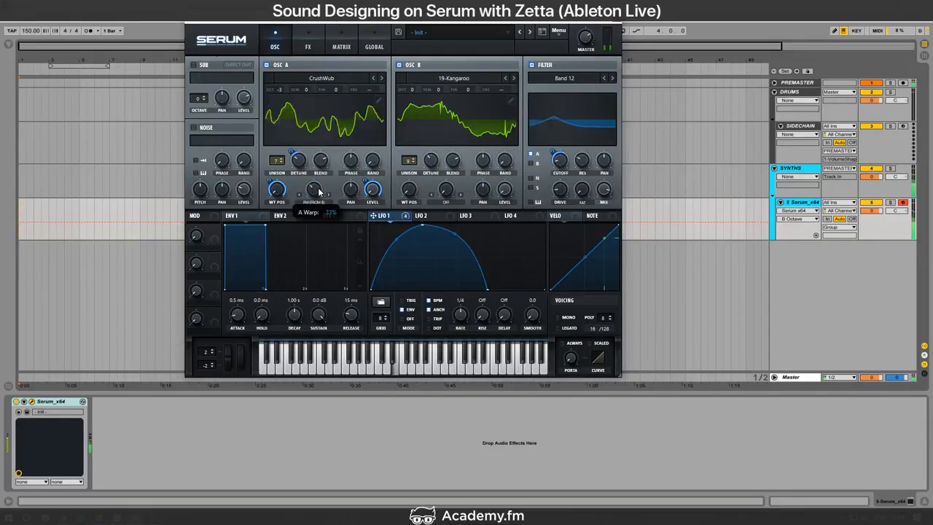
Step: Set oscillator B's warp mode to Bend + with LFO 1 modulating the amount, and raise its octave
left_click(445, 203)
left_click(461, 268)
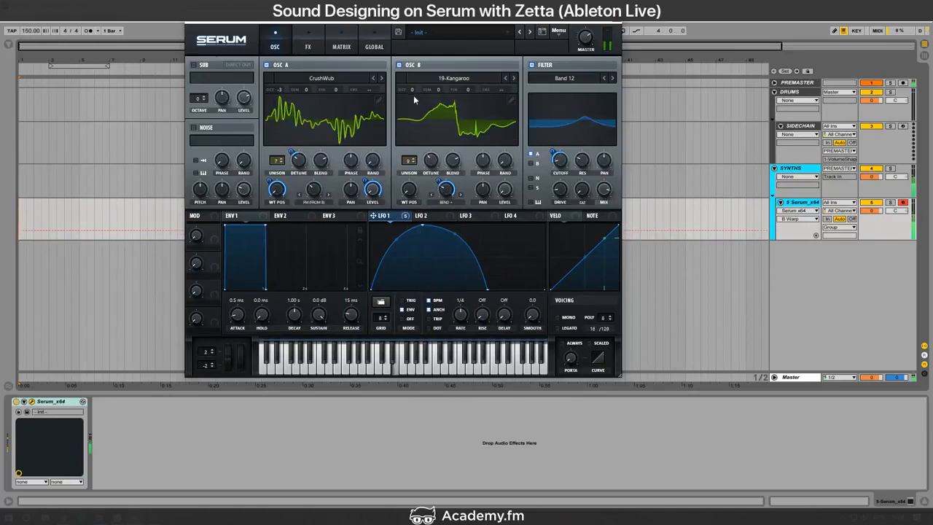
left_click_drag(413, 90, 416, 78)
Step: Enable the Hyper/Dimension and Compressor effects, turn on multiband compression and adjust the compressor's gain
left_click(308, 46)
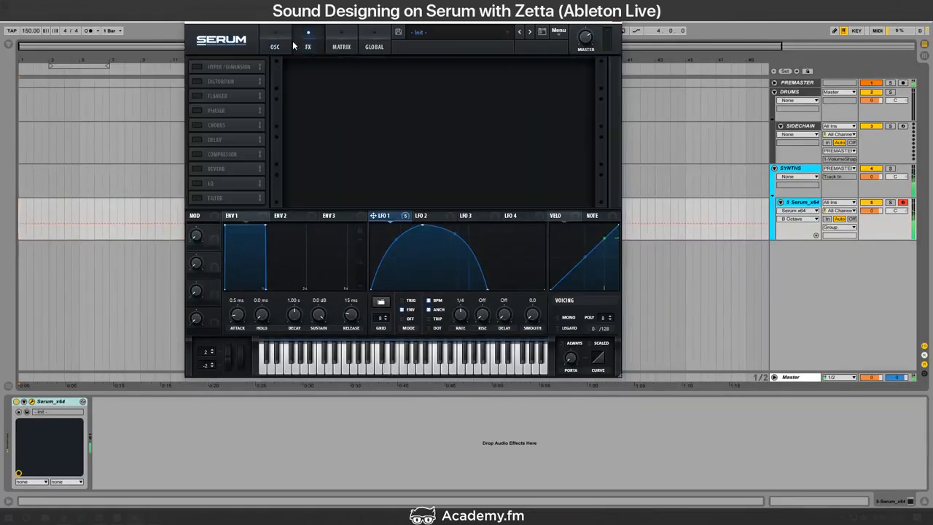
left_click(196, 67)
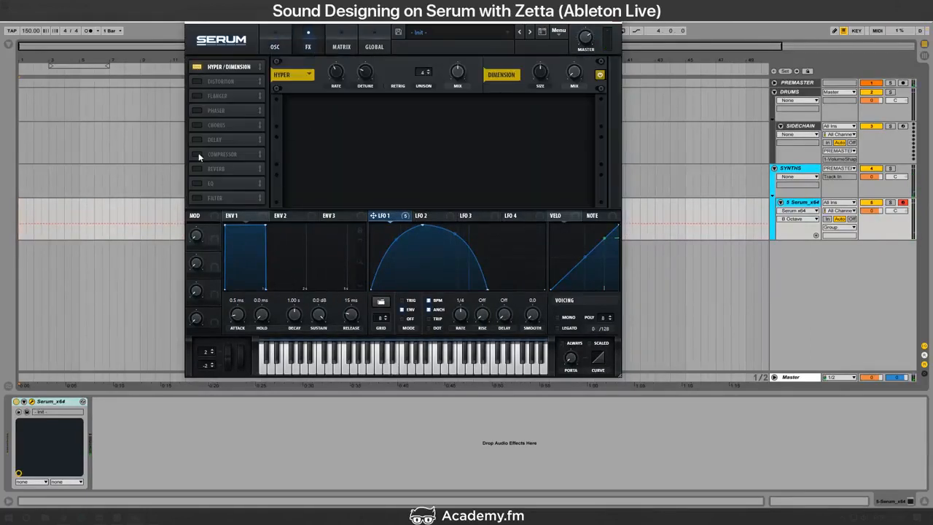
left_click(197, 154)
left_click(481, 124)
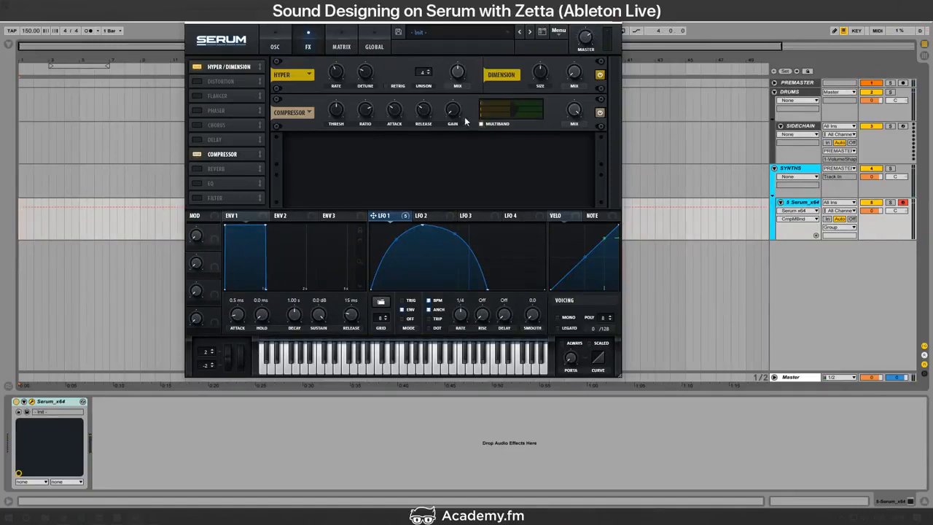
left_click_drag(454, 112, 475, 94)
double_click(460, 109)
Step: Check the live chat on the YouTube streaming dashboard, and reduce the Hyper effect's mix in Serum
key("alt+Tab")
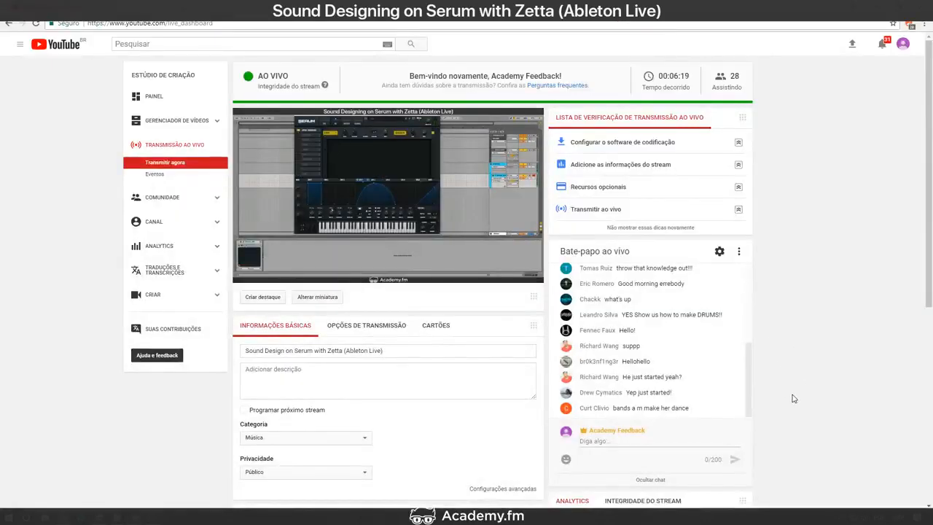
key("alt+Tab")
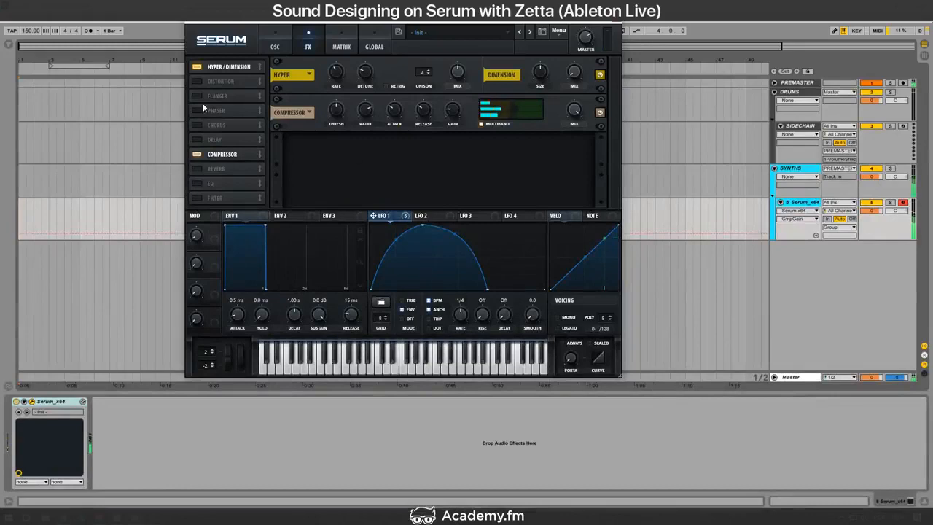
left_click_drag(459, 69, 461, 71)
key("alt+Tab")
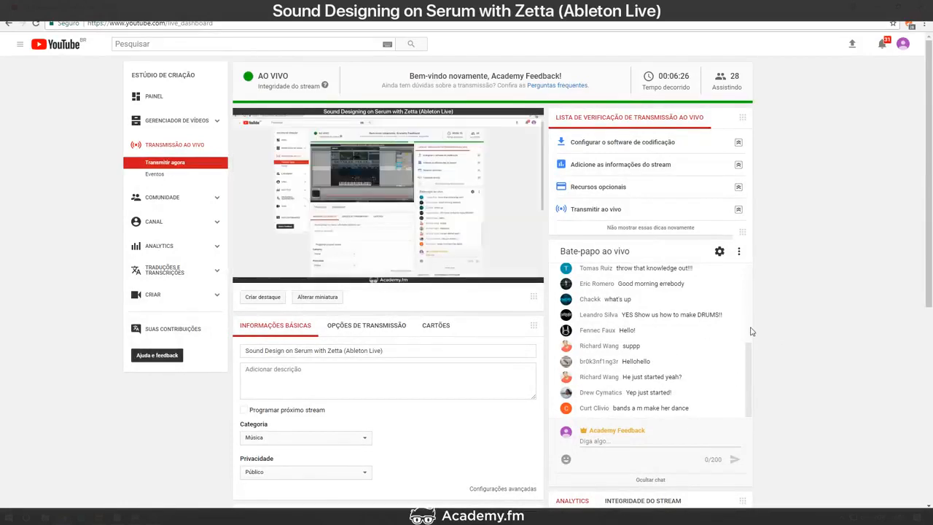
key("alt+Tab")
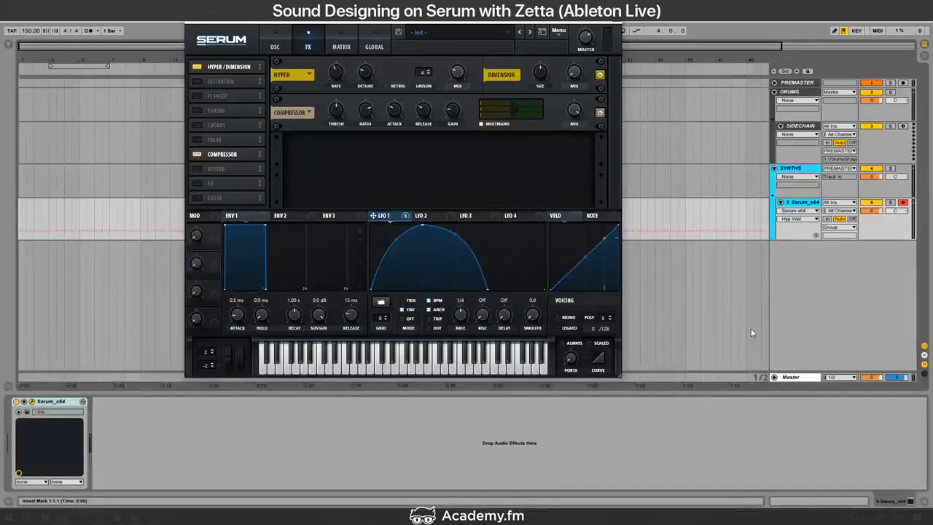
key("alt+Tab")
key("alt+Tab")
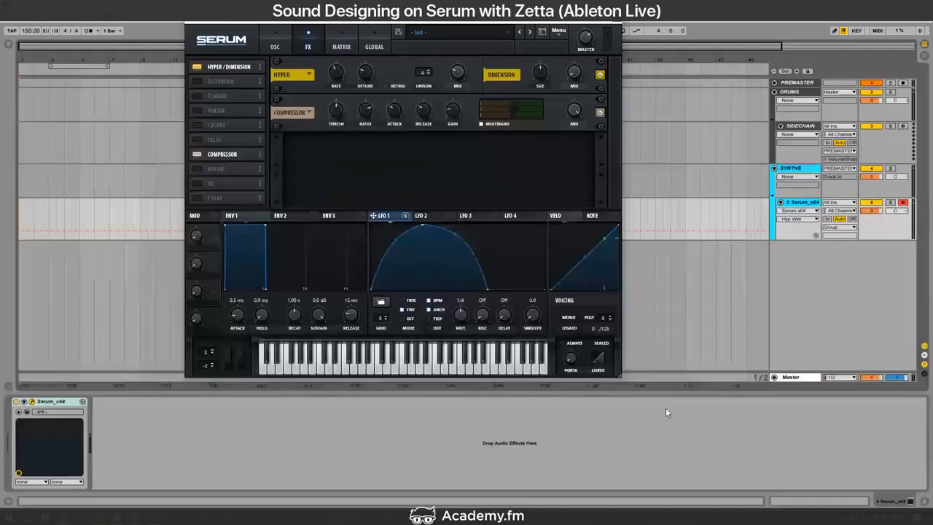
Step: Enable the Filter effect, place it between Chorus and Delay, and set its type to Phs 24+
left_click(197, 197)
left_click_drag(215, 197, 256, 137)
left_click(349, 113)
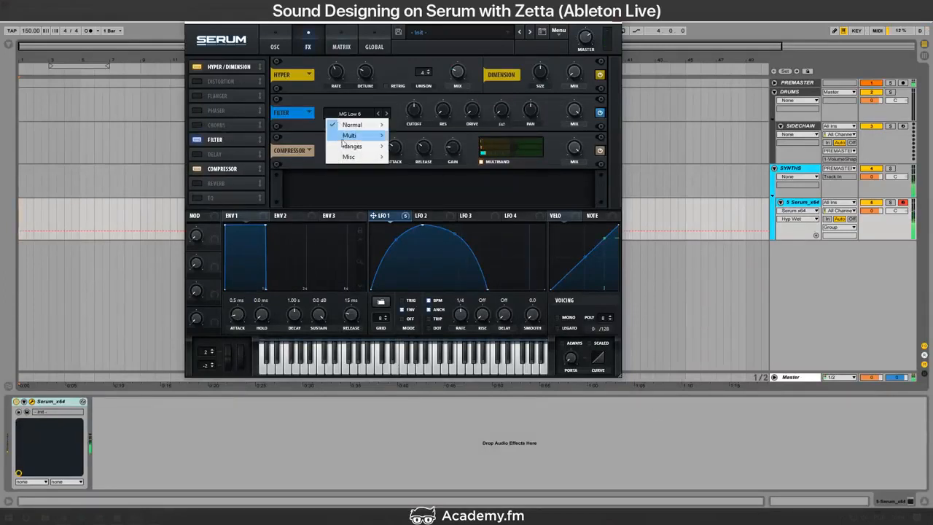
mouse_move(348, 157)
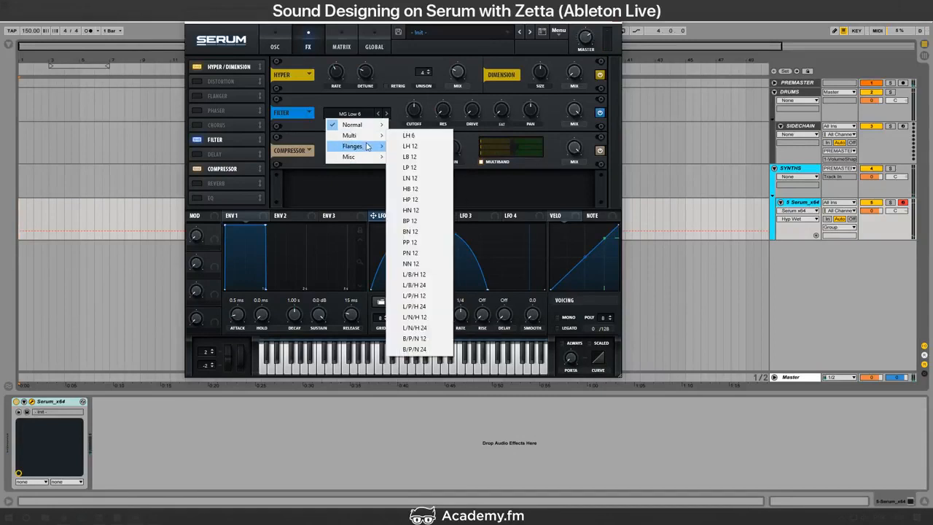
mouse_move(357, 146)
left_click(428, 338)
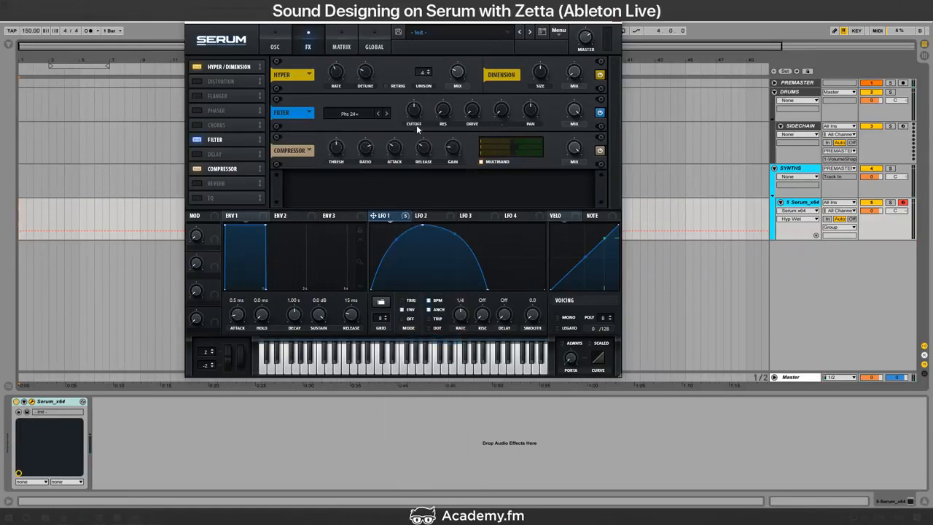
Step: Modulate the Filter effect's cutoff with LFO 1 and lower the effect's mix to about half
left_click(414, 111)
mouse_move(418, 114)
left_mouse_down()
mouse_move(405, 104)
mouse_move(416, 125)
left_mouse_up()
left_click(574, 111)
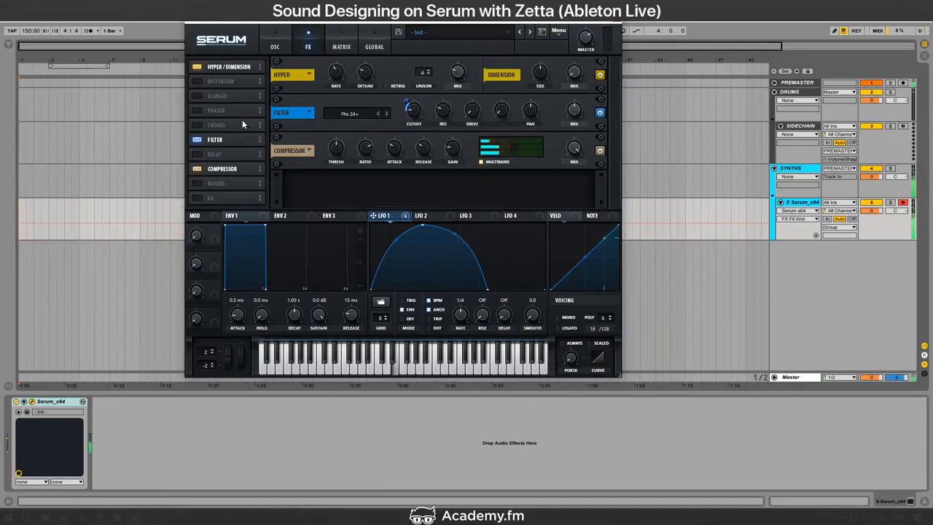
Step: Reorder Serum's effect chain so Filter and Compressor directly follow Hyper/Dimension, moving the unused effects below them
left_click(227, 154)
left_click(231, 126)
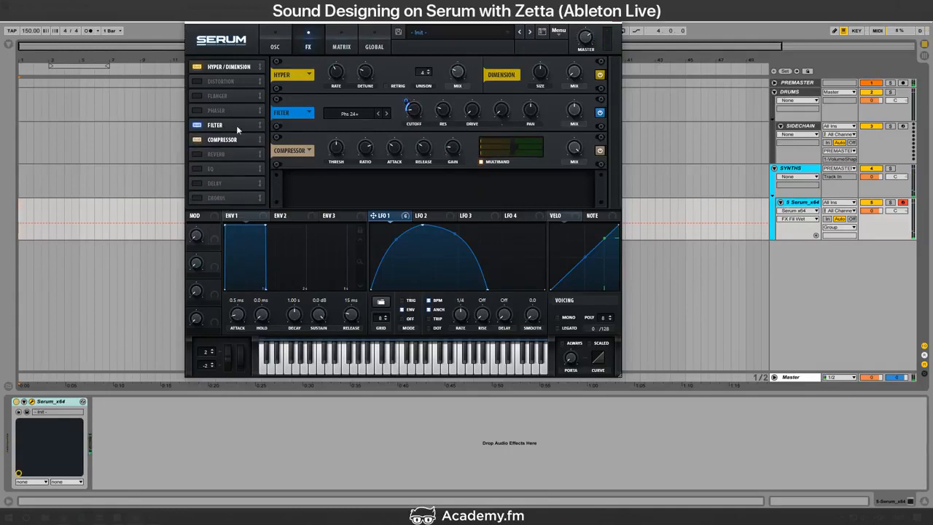
left_click(233, 110)
left_click(230, 83)
left_click(228, 82)
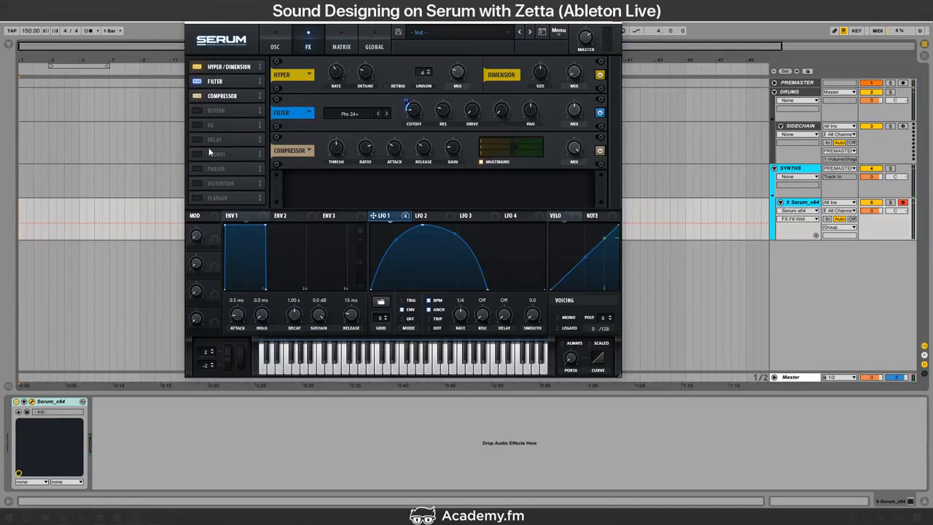
Step: Add Multiband Dynamics after Serum, setting the low crossover to 146 Hz and the low band's attack time to 120 ms
key("alt+Tab")
left_click(8, 45)
left_click(33, 93)
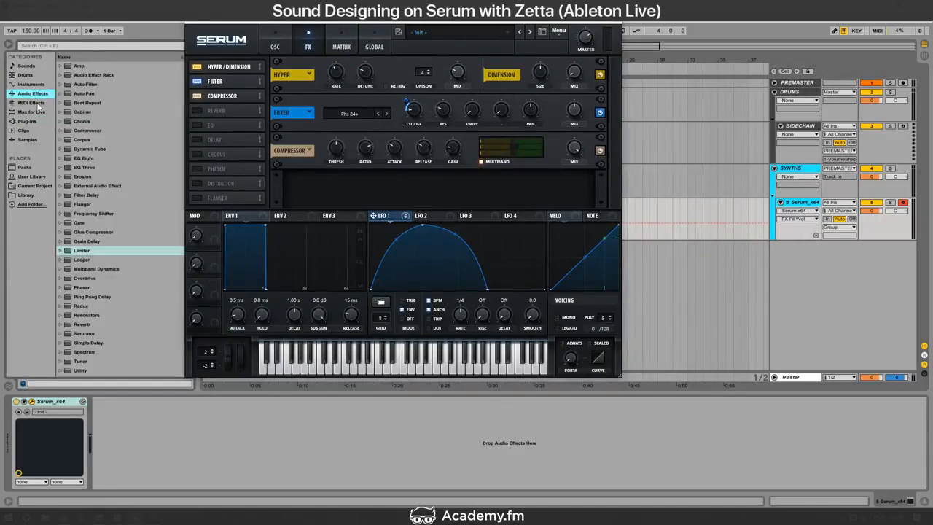
left_click_drag(103, 268, 108, 441)
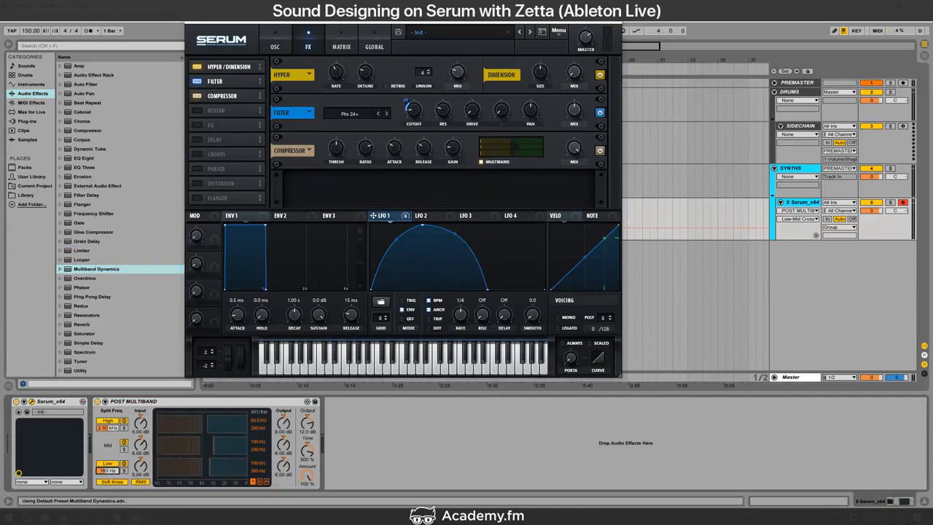
left_click_drag(108, 471, 108, 476)
left_click(259, 465)
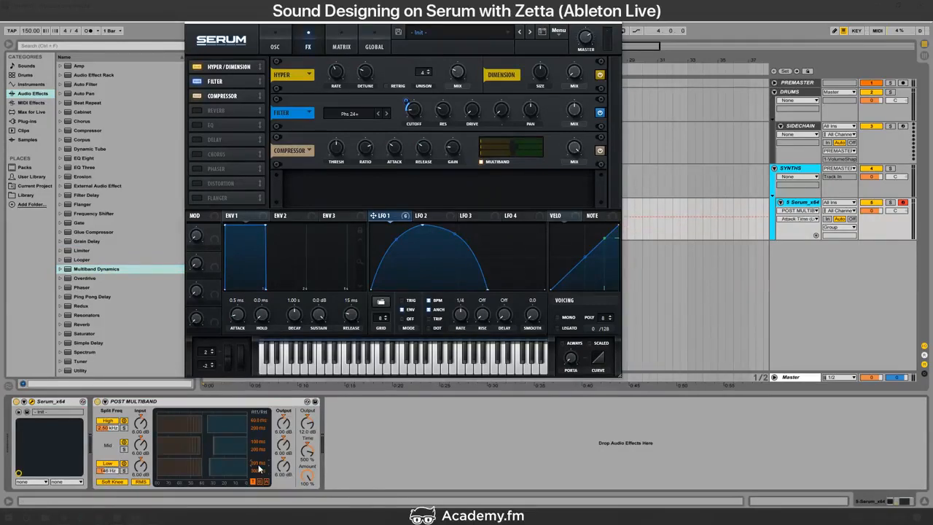
Step: Add EQ Eight after the multiband device, with a band 1 low cut at 140 Hz and band 2 raised near 194 Hz
double_click(83, 157)
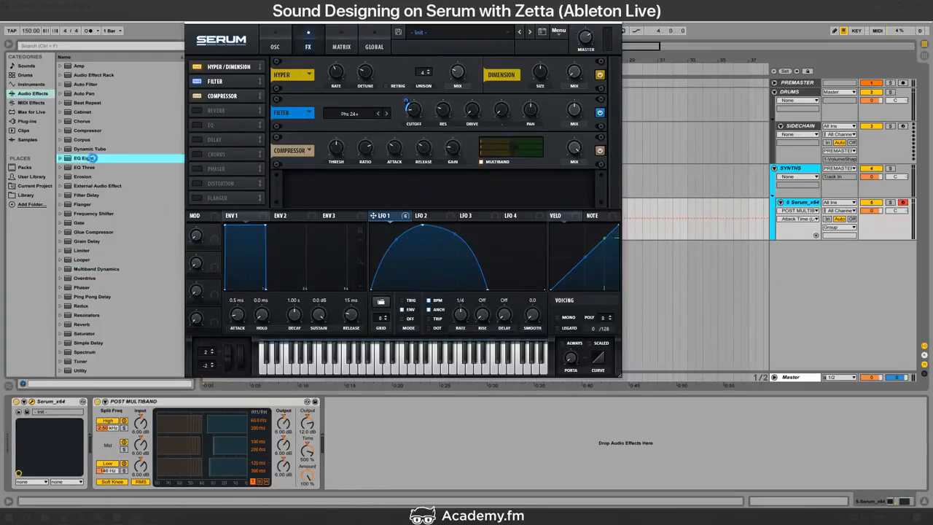
left_click(360, 477)
left_click(357, 427)
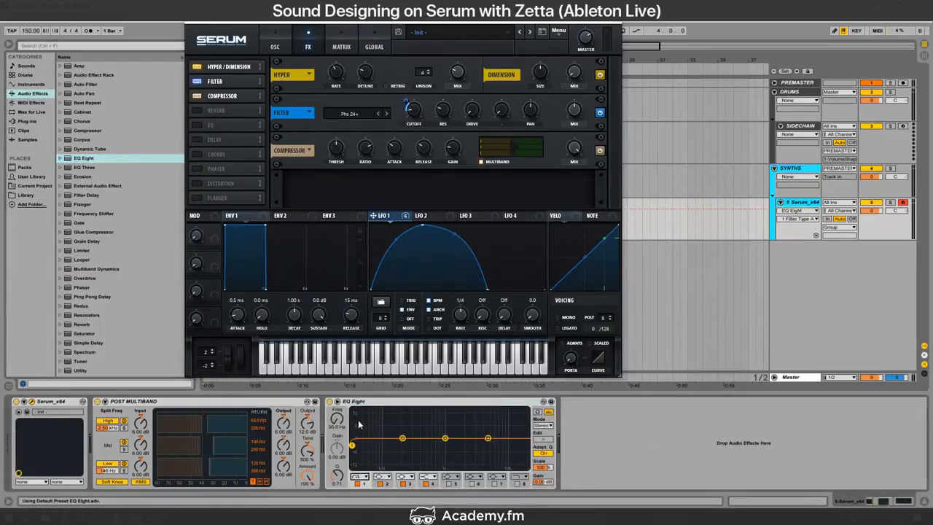
left_click_drag(352, 443, 400, 433)
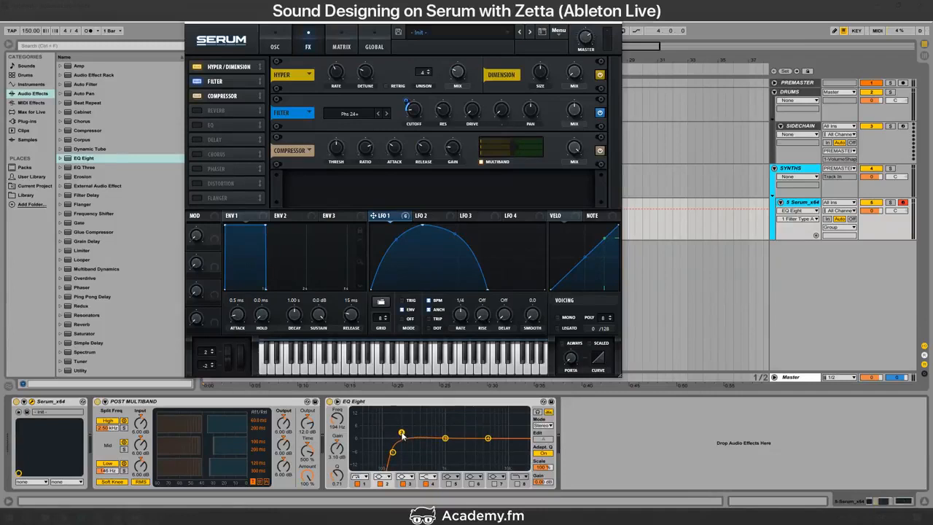
left_click(336, 448)
left_click(391, 451)
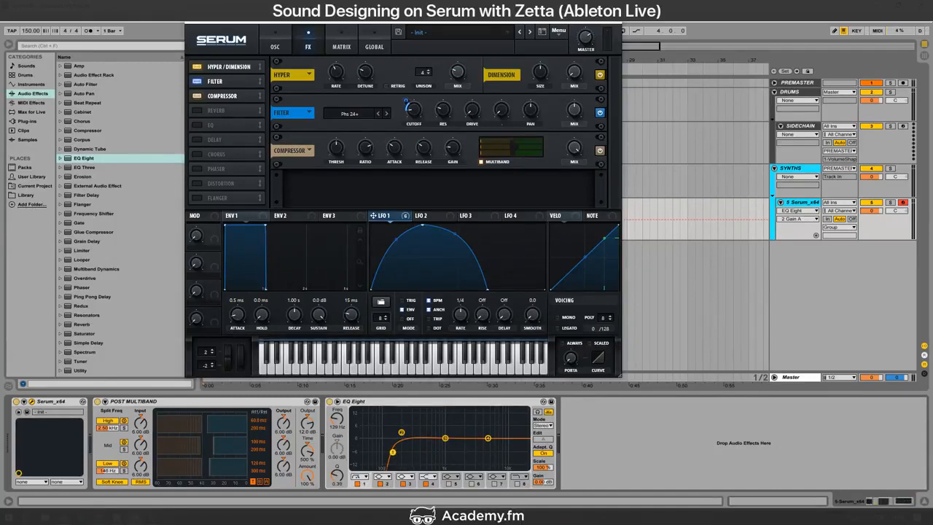
left_click(344, 422)
Step: Review Serum's oscillators, effects and modulation matrix, and check the live chat on the YouTube dashboard
left_click(274, 46)
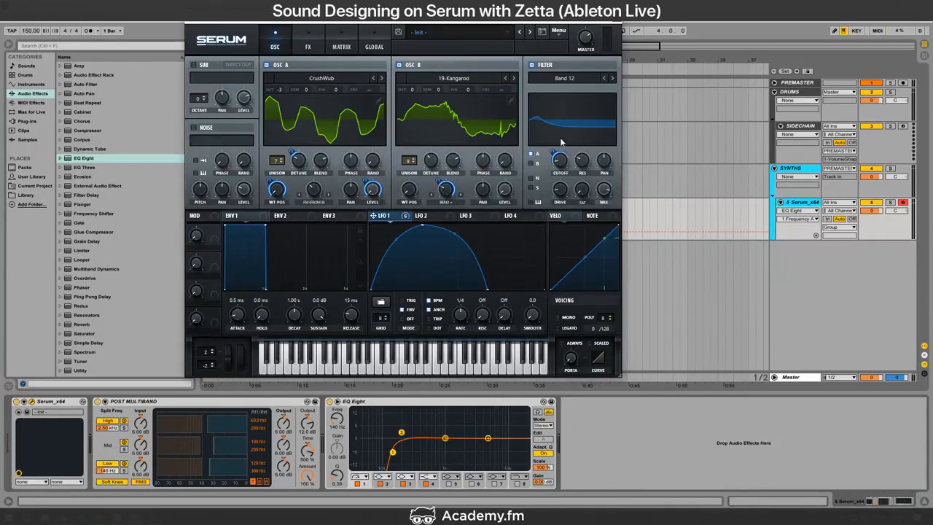
key("alt+Tab")
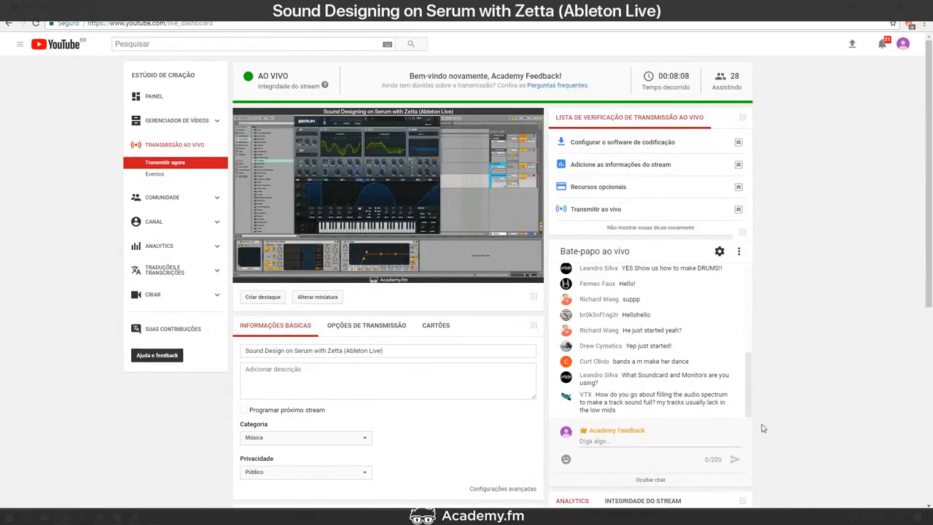
key("alt+Tab")
left_click(308, 46)
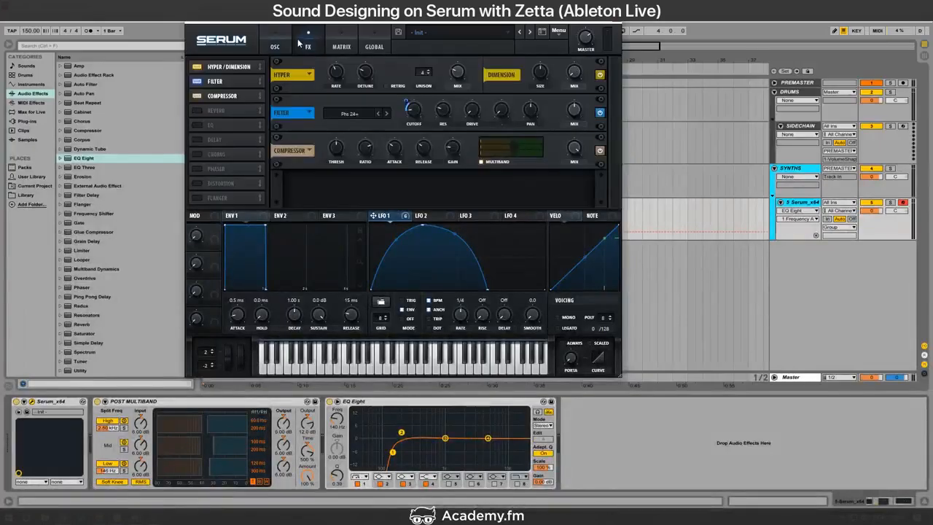
left_click(341, 46)
Step: Enable Serum's Chorus effect and place it between Filter and Compressor
left_click(308, 46)
left_click(196, 183)
left_click_drag(228, 184, 258, 94)
left_click(197, 169)
left_click(197, 155)
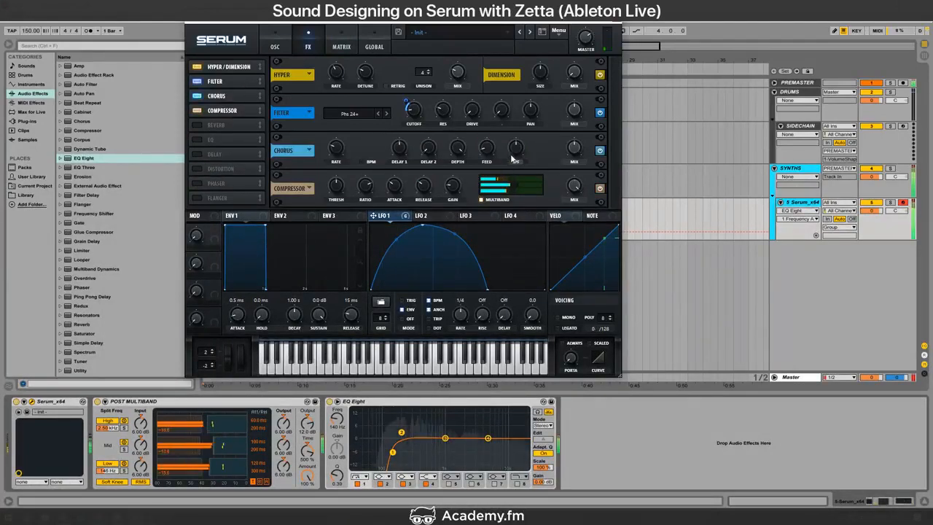
Step: Adjust the Chorus effect's depth and low-pass filter, and rebalance its mix
left_click_drag(576, 152, 578, 139)
left_click_drag(489, 153, 465, 149)
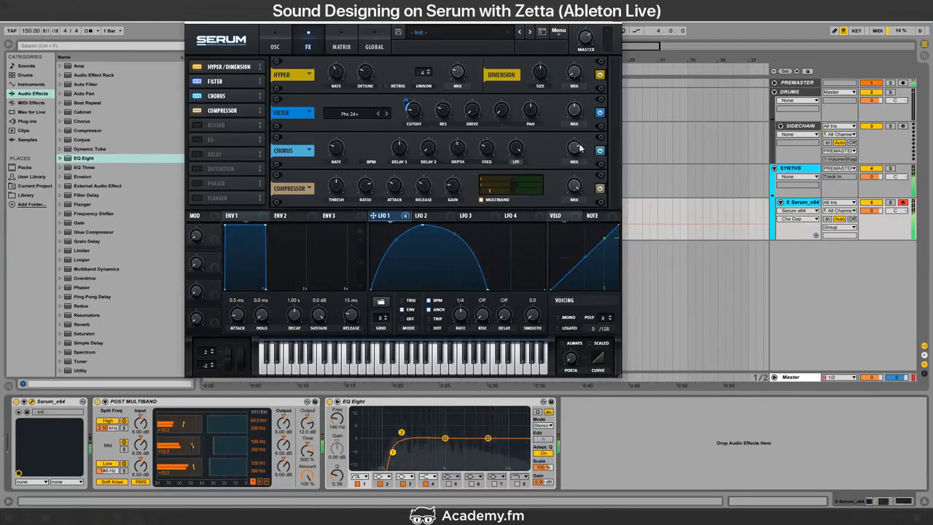
mouse_move(576, 149)
left_mouse_down()
mouse_move(575, 198)
mouse_move(572, 152)
mouse_move(575, 163)
mouse_move(583, 125)
mouse_move(576, 160)
left_mouse_up()
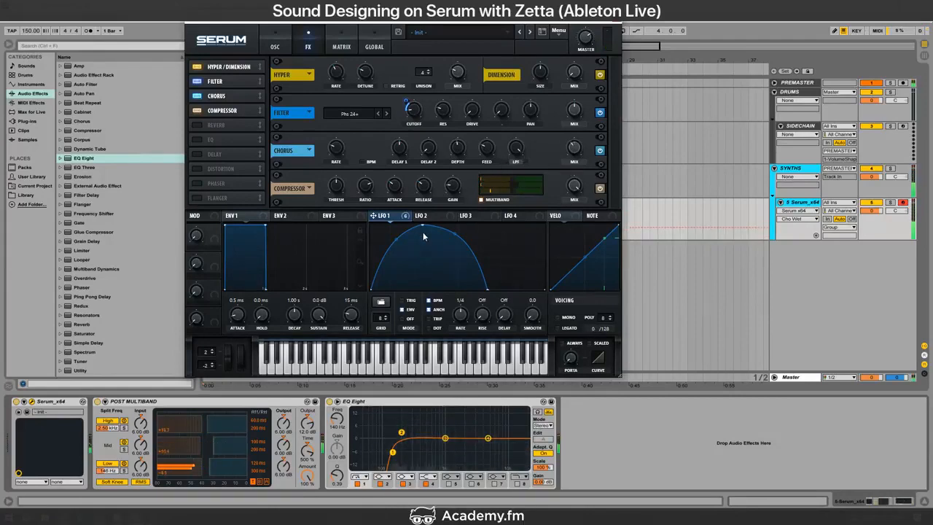
Step: Straighten the rising side of LFO 1's curve and check the YouTube live chat
left_click_drag(397, 239, 400, 258)
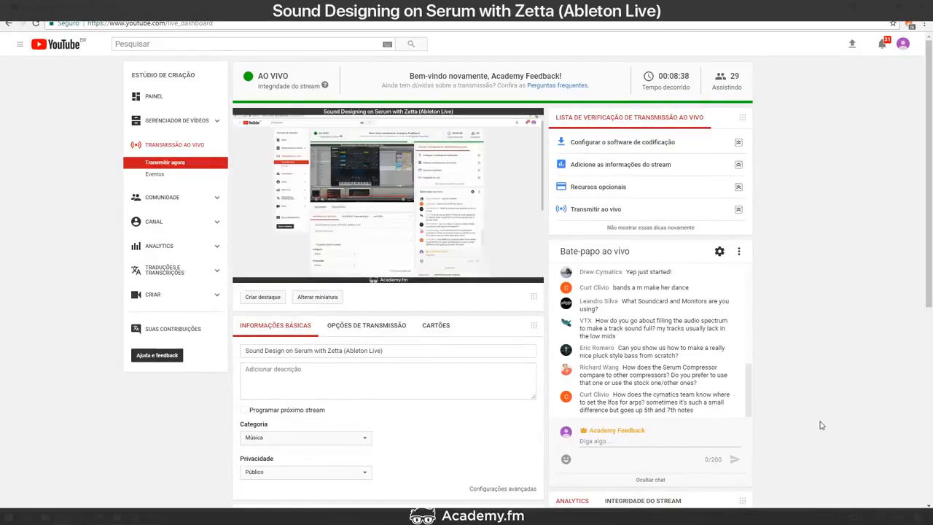
right_click(819, 425)
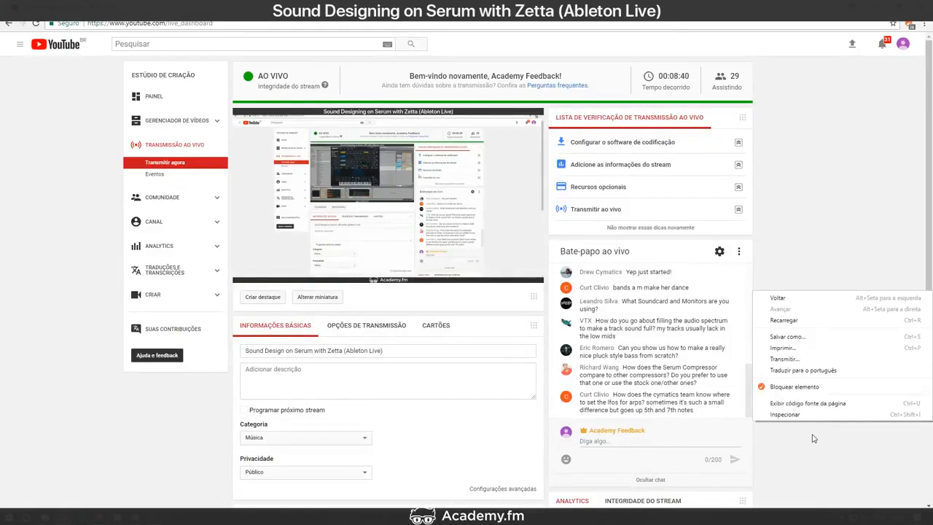
left_click(813, 437)
key("alt+Tab")
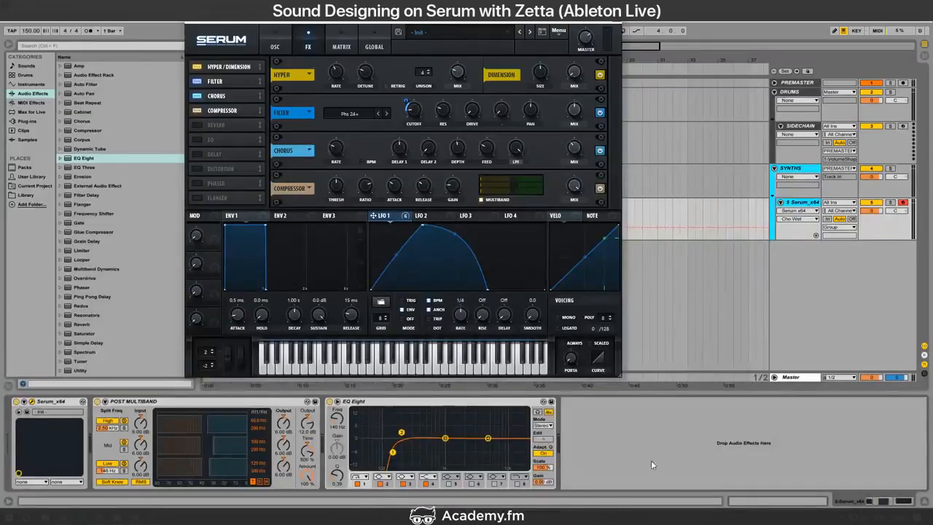
Step: Try moving LFO 1's peak point earlier for a steeper rise, testing grid 4 before restoring grid 8
left_click_drag(421, 223, 421, 226)
left_click_drag(384, 320, 386, 352)
left_click_drag(427, 230, 381, 225)
left_click_drag(435, 235, 407, 227)
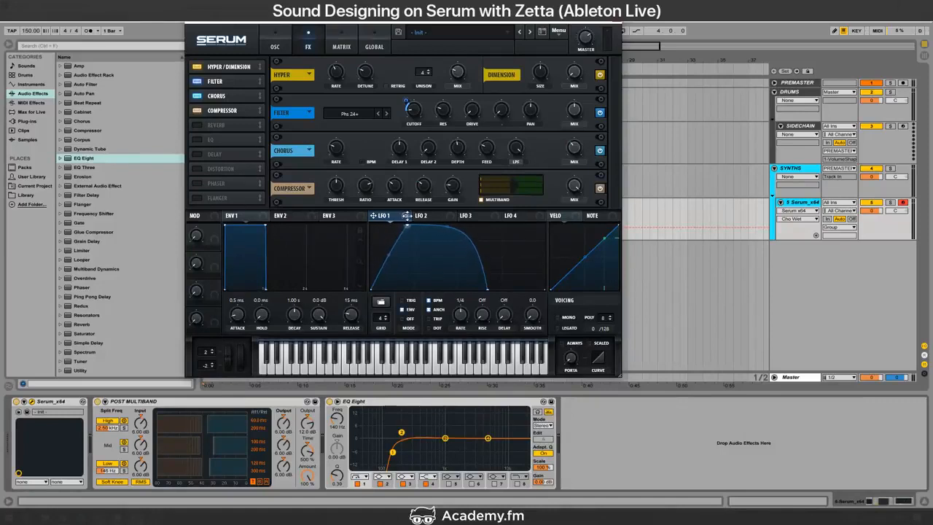
left_click_drag(388, 319, 392, 298)
mouse_move(408, 226)
left_mouse_down()
mouse_move(390, 225)
mouse_move(390, 293)
mouse_move(404, 222)
mouse_move(412, 281)
mouse_move(401, 223)
left_mouse_up()
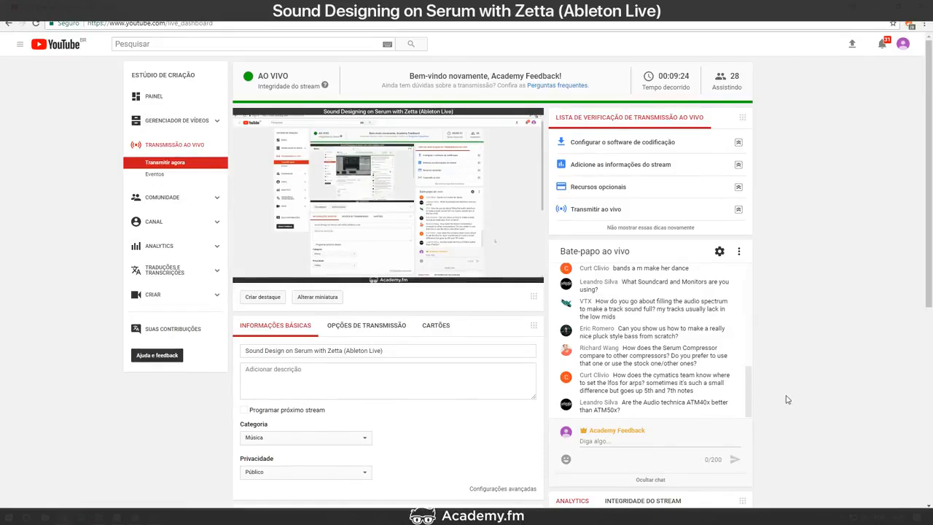
Step: Check Serum's effects page and read the viewer questions in the YouTube live chat
key("alt+Tab")
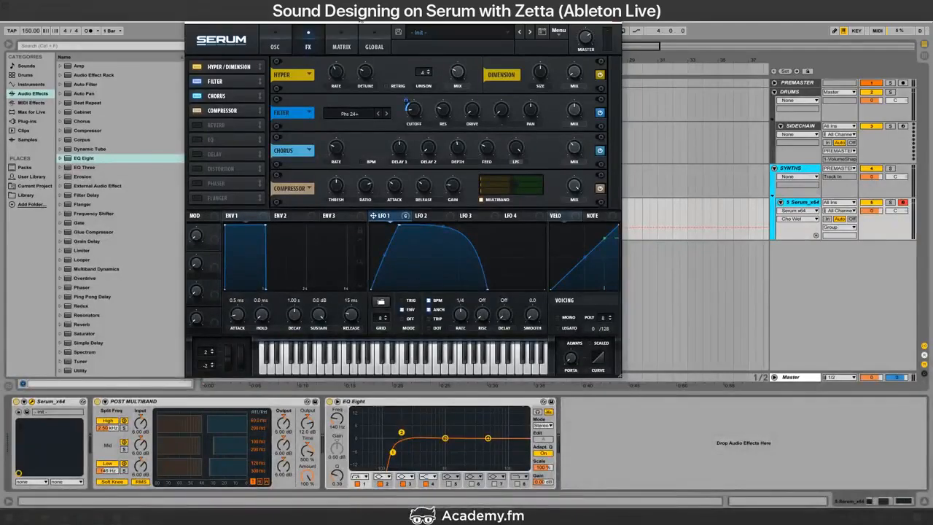
left_click(282, 61)
left_click(320, 62)
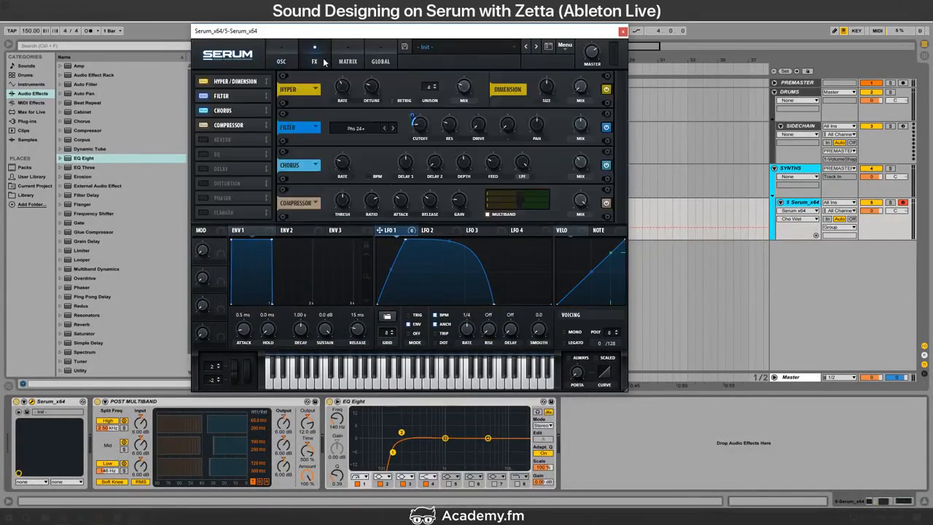
key("alt+Tab")
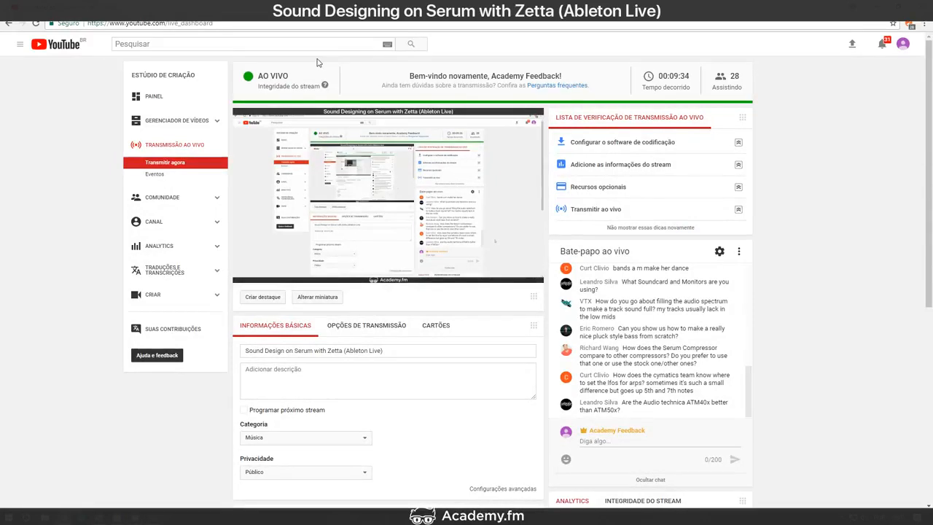
Step: Return to Serum, shift LFO 1's peak to a quarter of the grid and bend its rise into a rounded curve
key("alt+Tab")
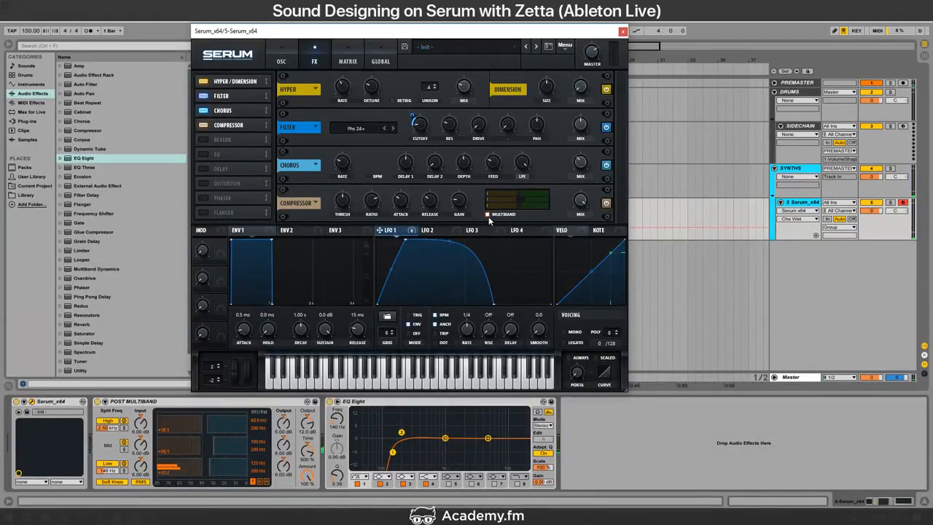
mouse_move(450, 240)
left_mouse_down()
mouse_move(450, 264)
mouse_move(450, 247)
mouse_move(436, 239)
left_mouse_up()
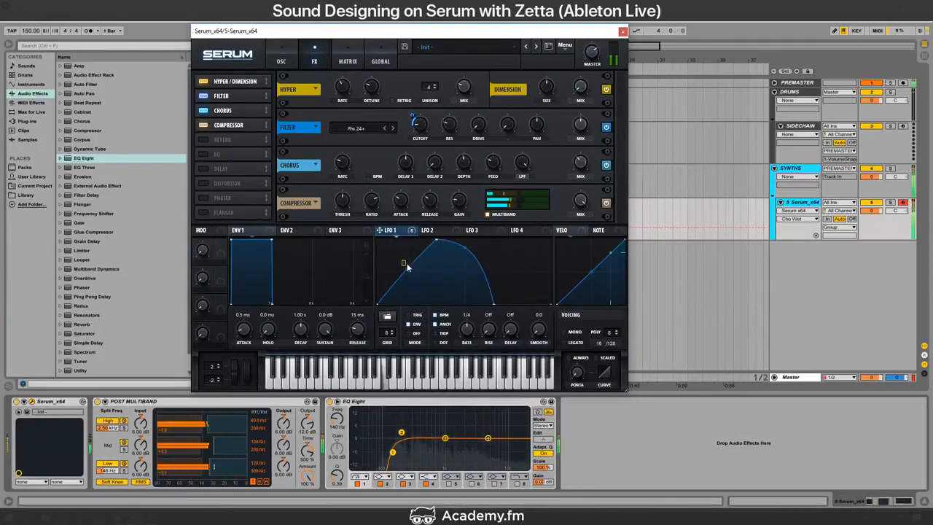
left_click_drag(407, 268, 421, 215)
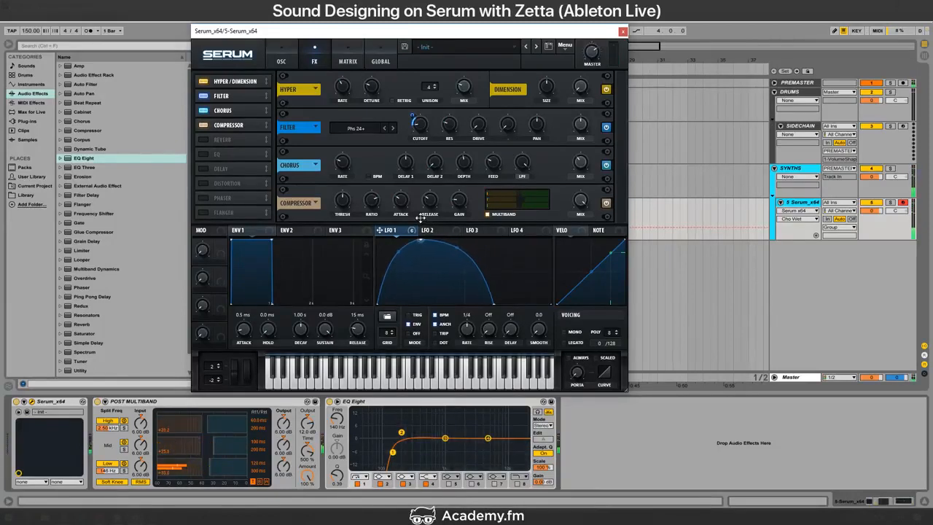
Step: Try lowering oscillator B by one octave in Serum and reset its octave to 0
left_click(282, 61)
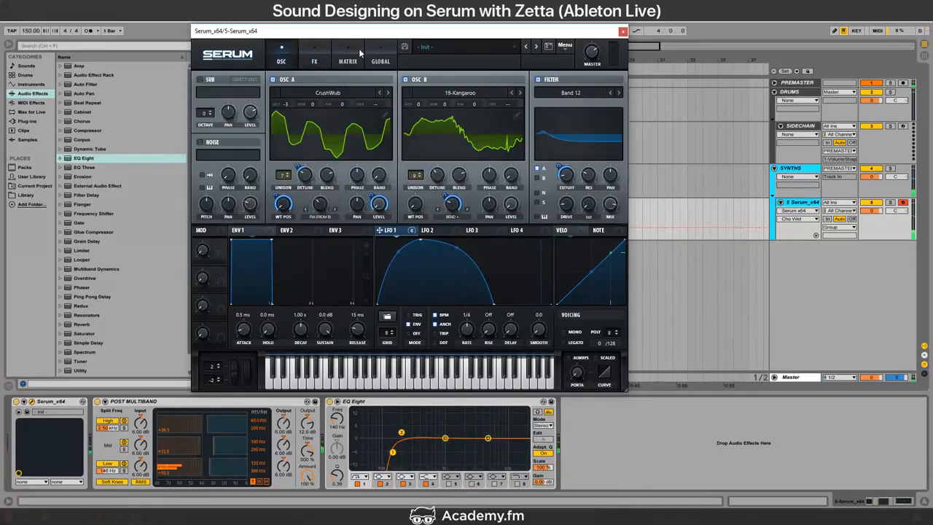
left_click_drag(361, 37, 331, 26)
left_click_drag(390, 100, 394, 117)
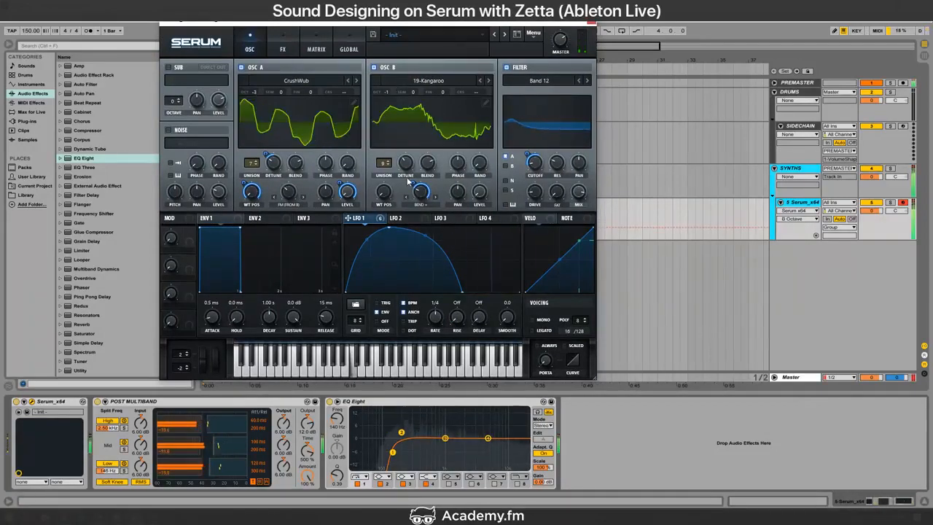
double_click(389, 94)
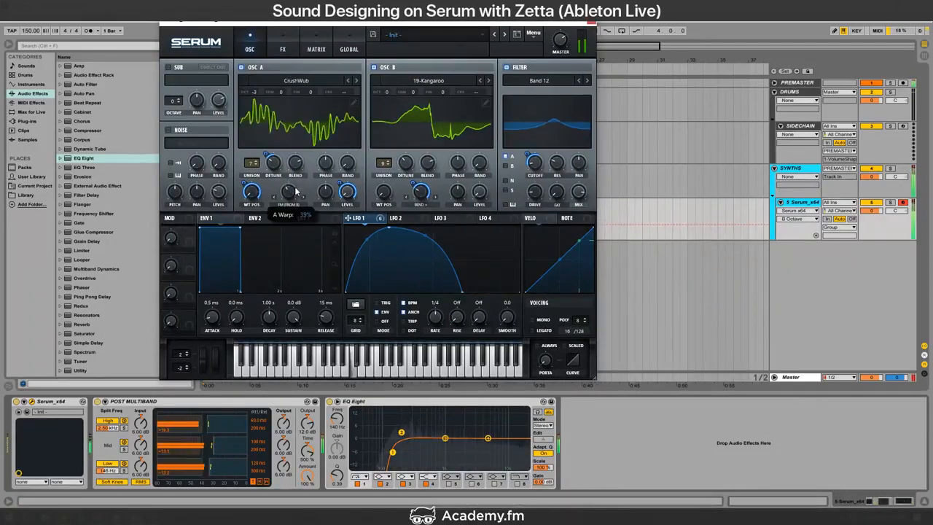
Step: Modulate oscillator A's FM warp amount with LFO 1 and bend the LFO's falling side inward
left_click_drag(349, 218, 288, 192)
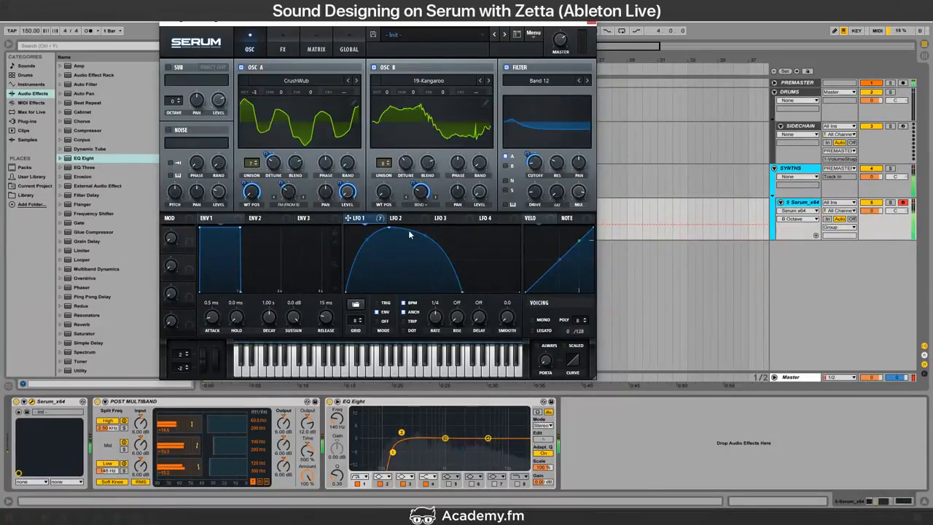
mouse_move(424, 236)
left_mouse_down()
mouse_move(419, 267)
mouse_move(420, 252)
left_mouse_up()
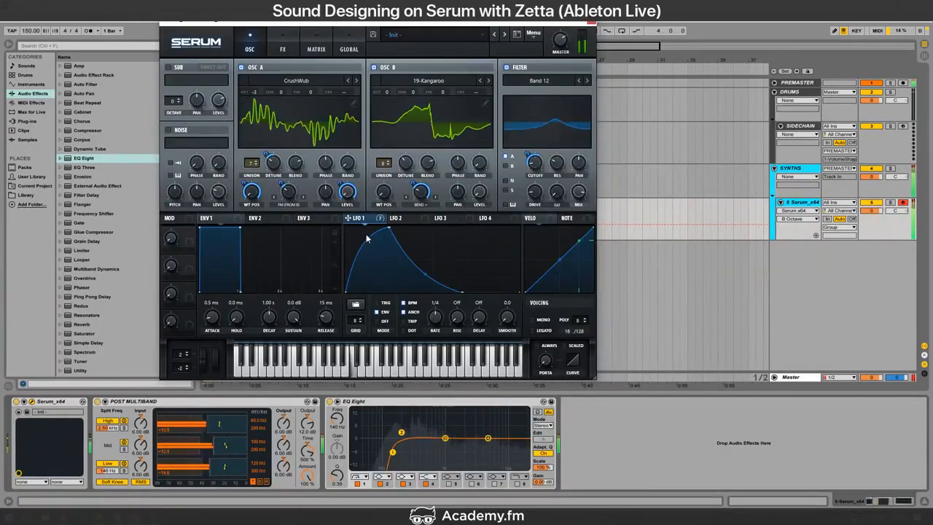
Step: Turn off LFO 1's BPM sync, assign Macro 1 to its rate and set the rate to 1.5 Hz
left_click(404, 303)
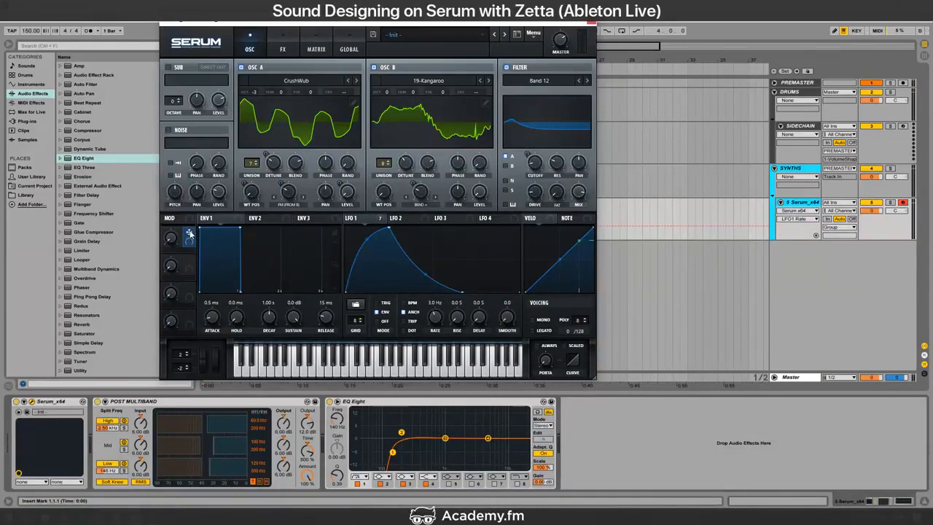
left_click_drag(189, 233, 434, 316)
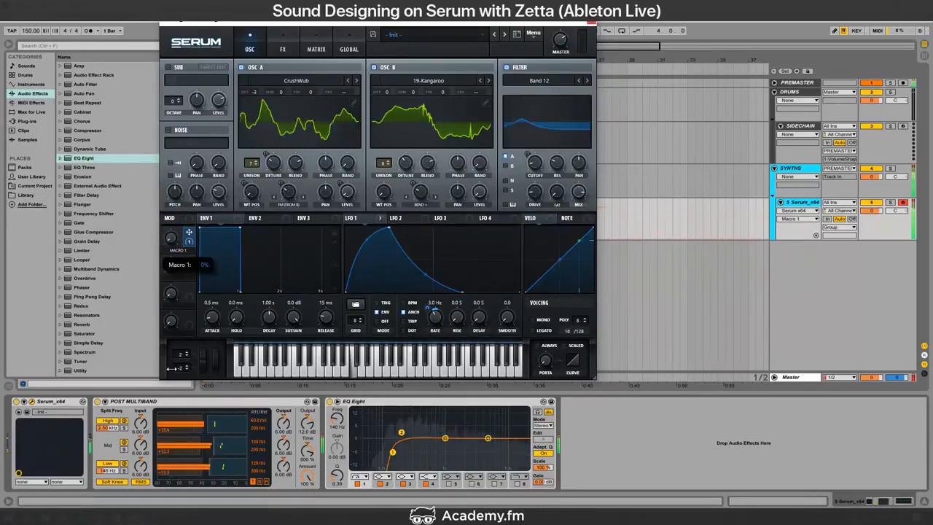
left_click(440, 321)
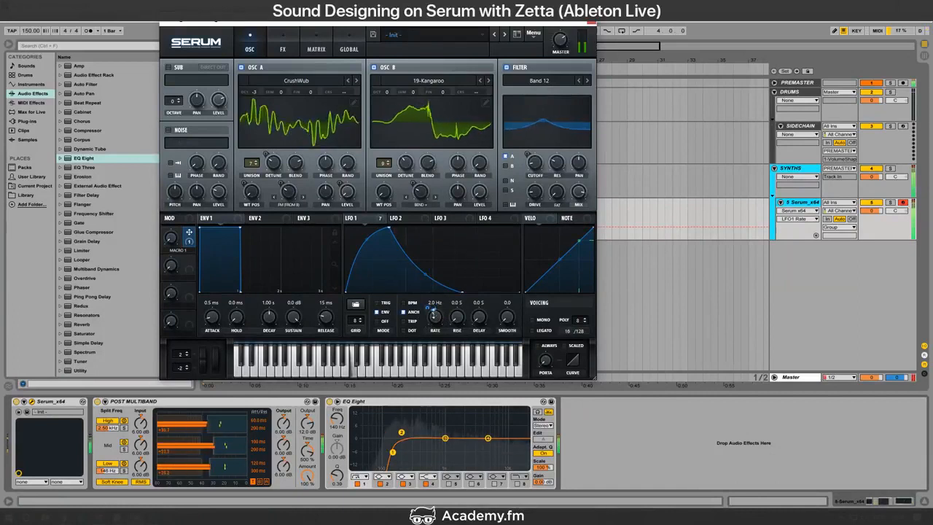
left_click_drag(440, 321, 429, 308)
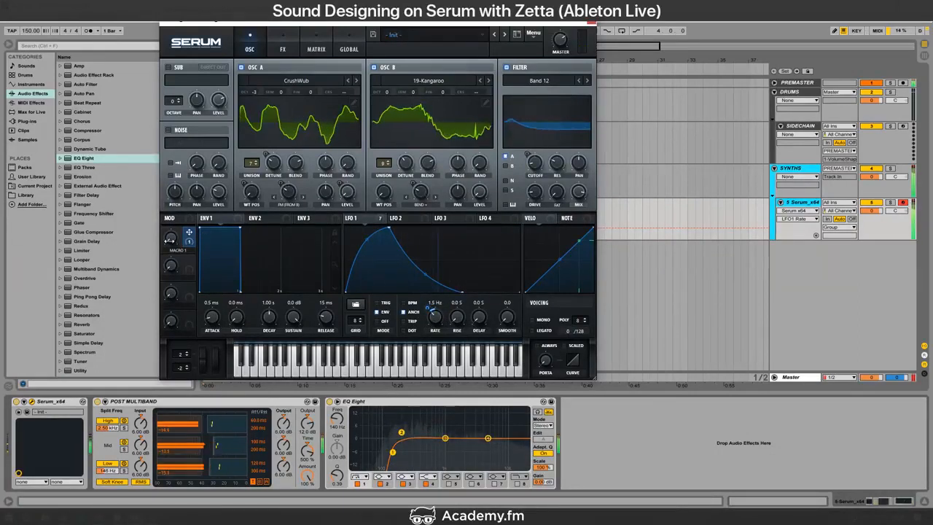
Step: Sweep Macro 1 to test the LFO 1 rate modulation, return it to 0% and rename it RATE
left_click_drag(170, 239, 170, 175)
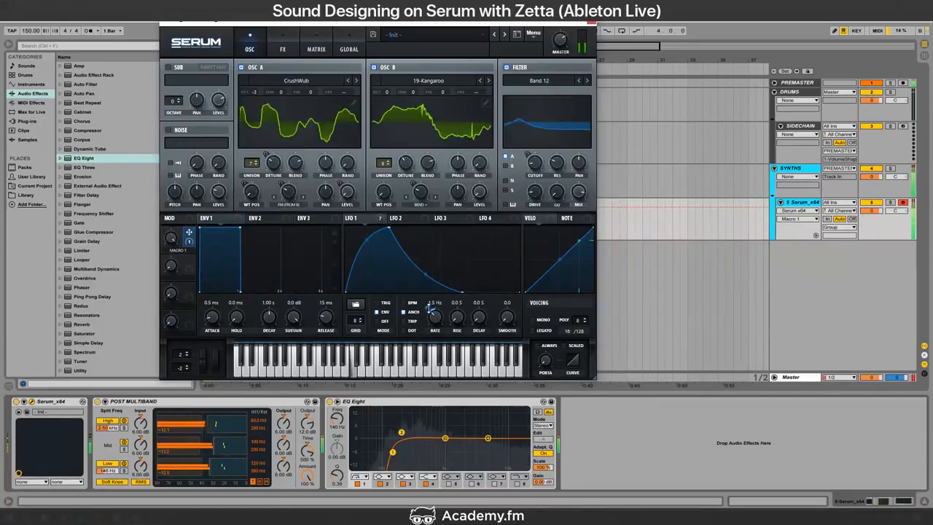
left_click_drag(429, 309, 432, 314)
left_click_drag(171, 238, 163, 384)
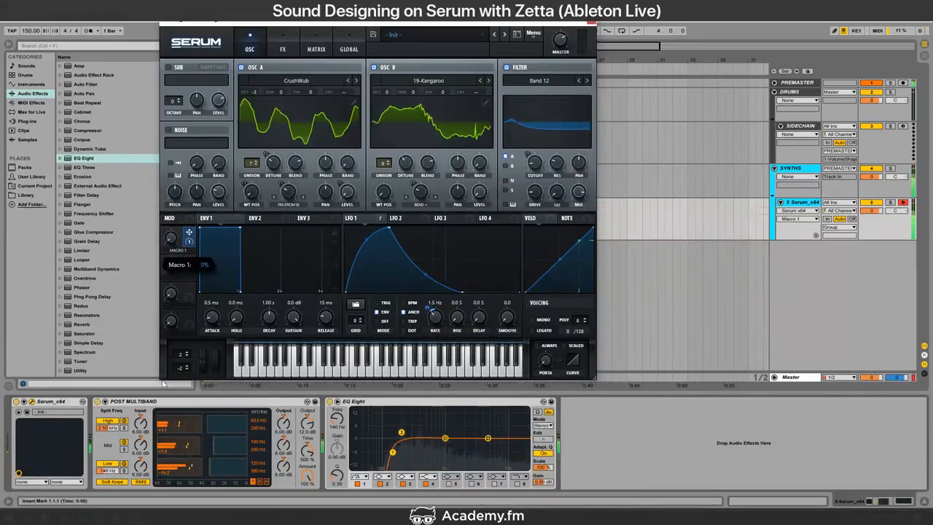
key("alt+Tab")
key("alt+Tab")
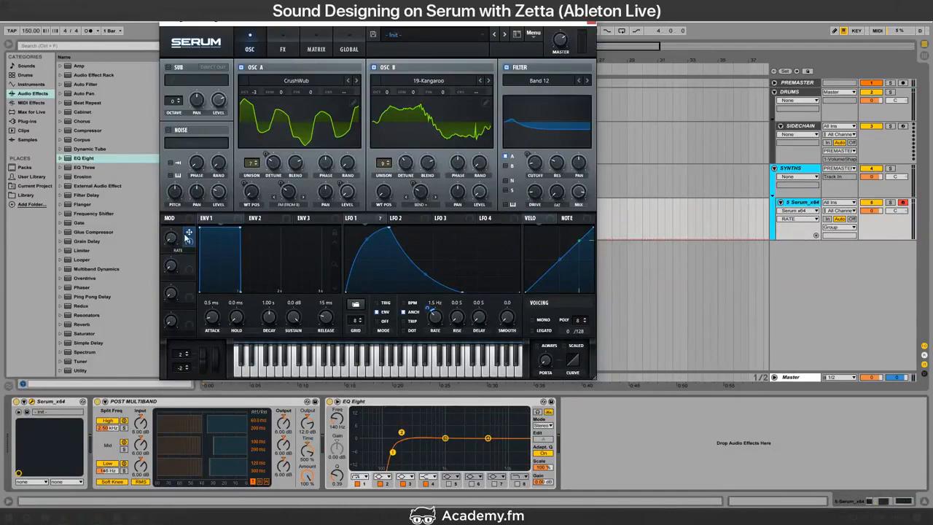
left_click_drag(173, 245, 169, 265)
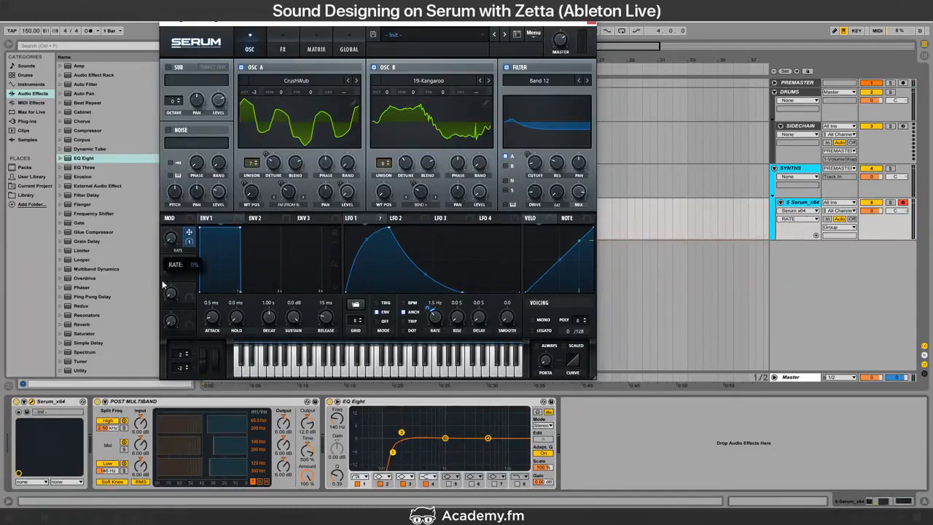
Step: Move the Serum window aside and select the four bars from 1.1.1 to 5.1.1 on the Serum track
left_click_drag(233, 19, 430, 33)
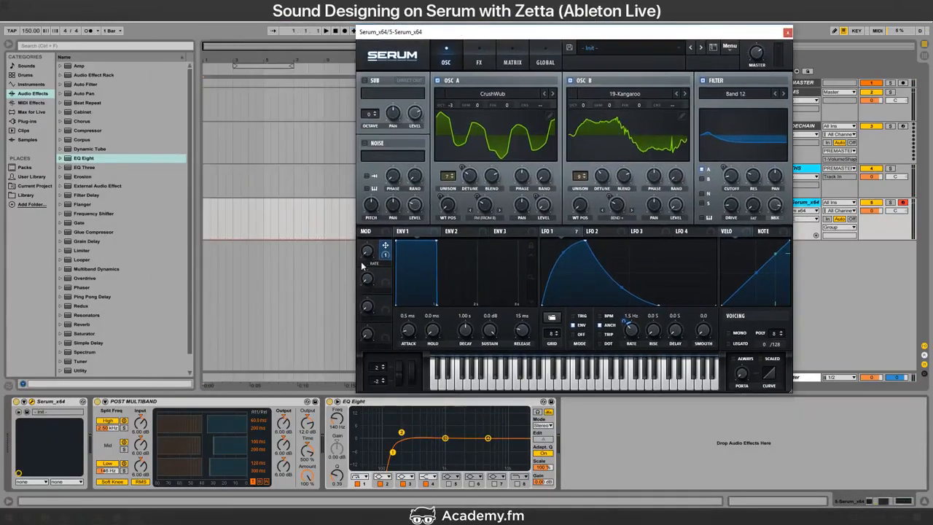
left_click_drag(210, 60, 339, 61)
left_click_drag(309, 213, 196, 216)
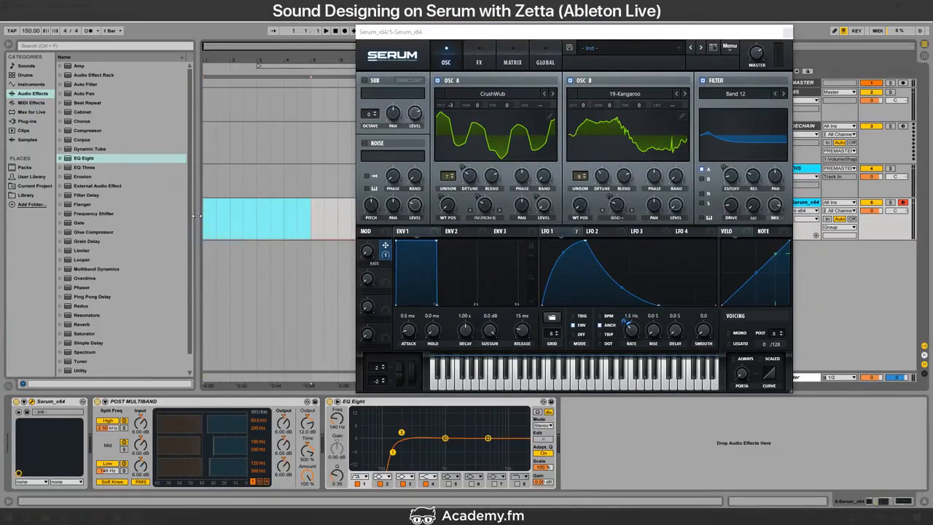
key("ctrl+comma")
left_click(391, 141)
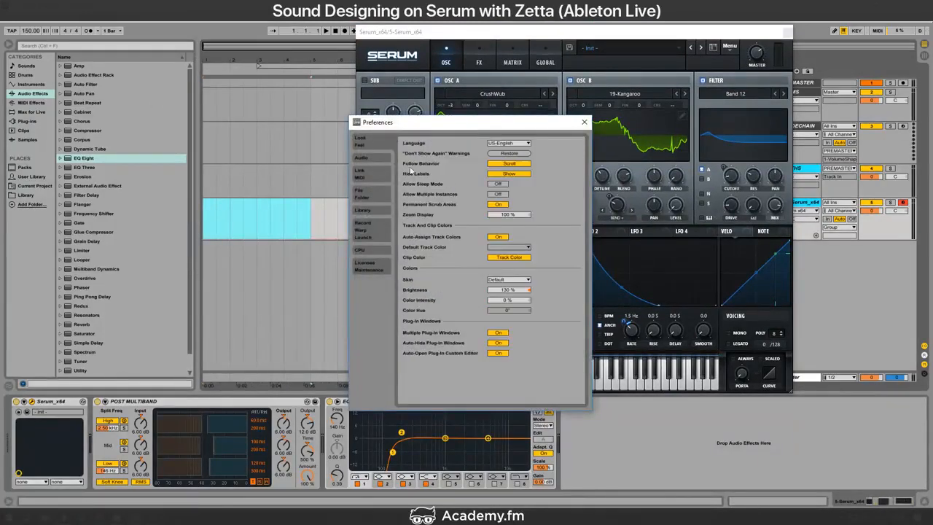
left_click(583, 123)
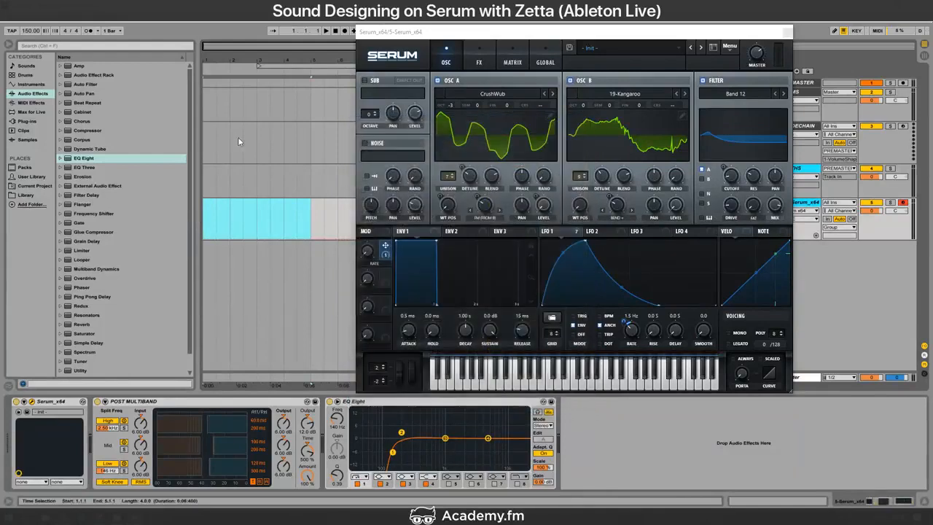
Step: Create an empty four-bar MIDI clip from the selection on the Serum track and open its note editor
left_click(273, 201)
left_click(274, 202)
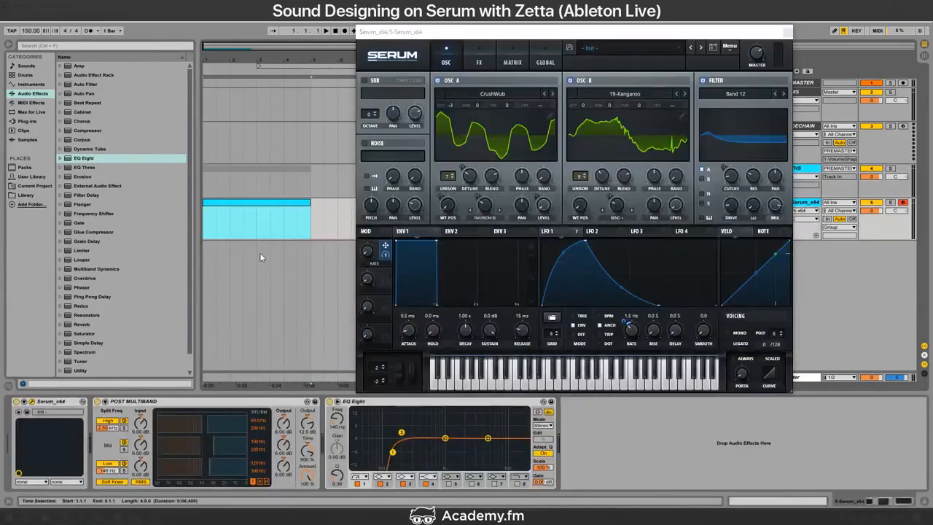
double_click(251, 204)
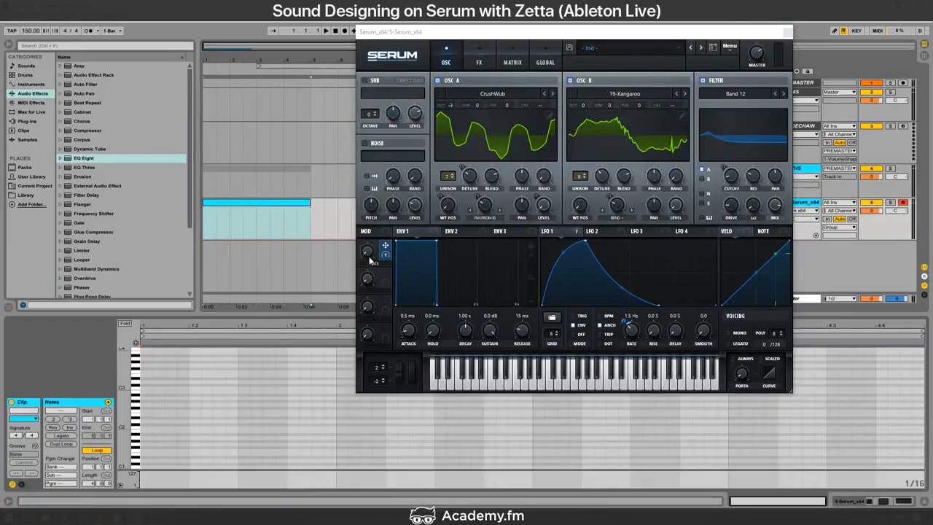
Step: Add a note at the clip's start, pitch it to E3, lengthen it to three sixteenths and audition it
left_click(147, 412)
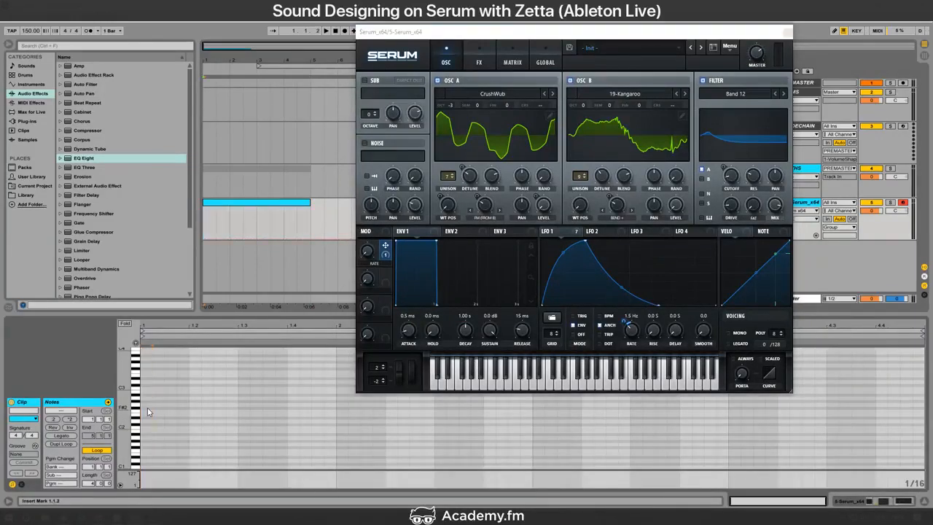
scroll(133, 394, "up", 2)
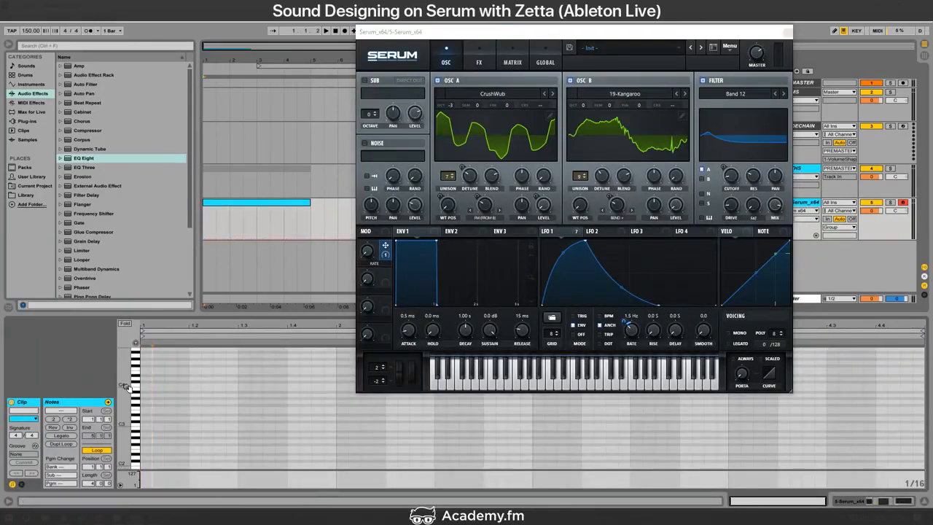
left_click_drag(118, 387, 167, 375)
double_click(162, 394)
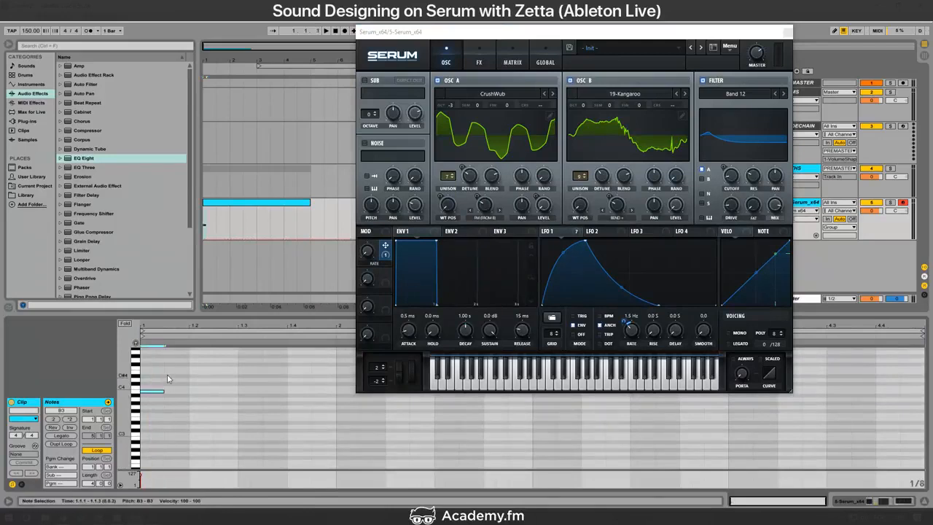
key("Up")
key("space")
key("shift+Down")
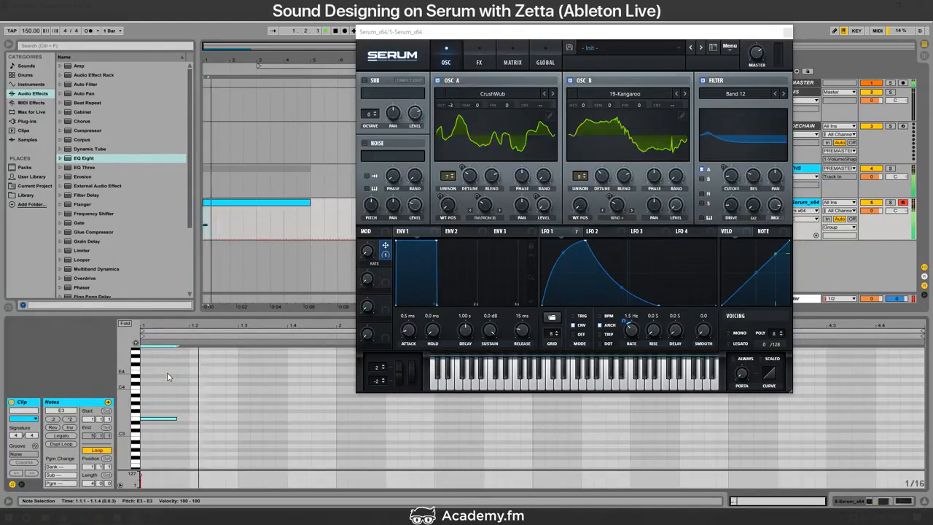
key("space")
Step: Duplicate the E3 note to 1.2, make the copy two sixteenths long and play the result
key("ctrl+d")
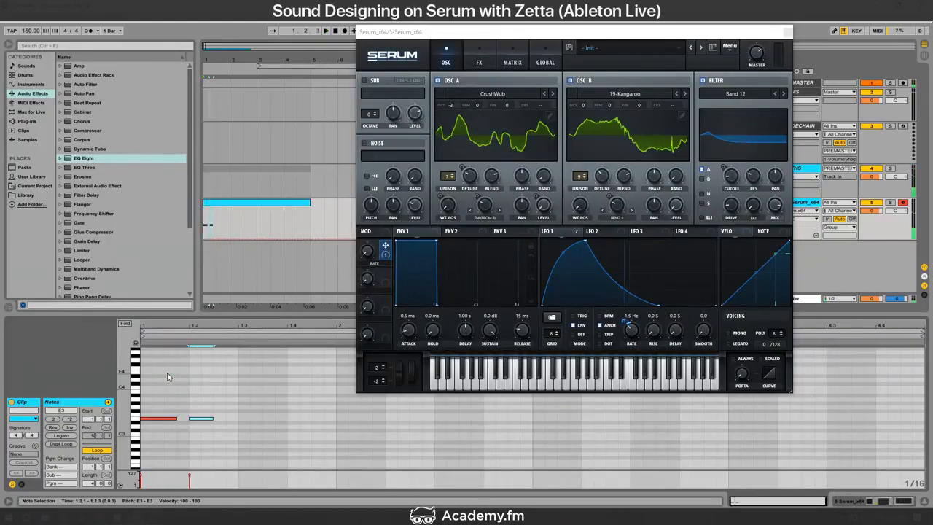
key("shift+Right")
key("space")
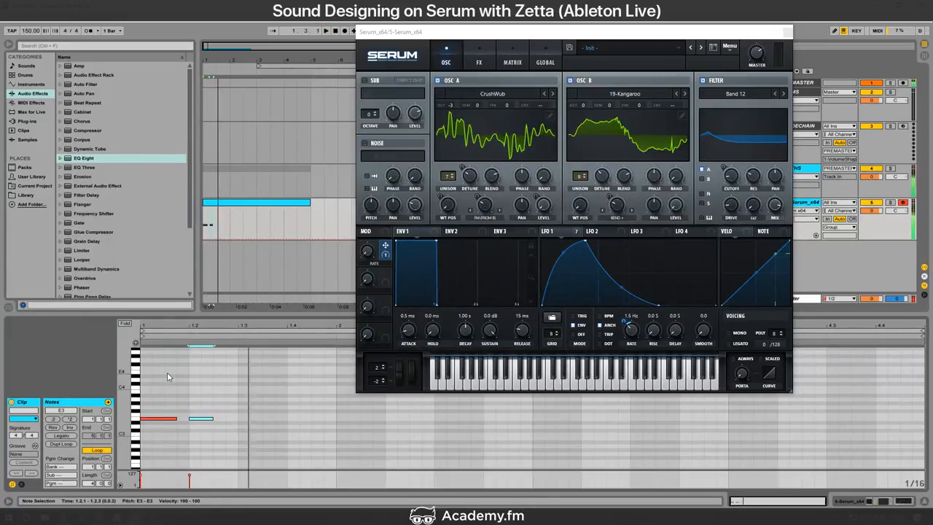
Step: Duplicate the note to 1.3.1 and 1.3.3, then shorten both copies, the second to one sixteenth
key("ctrl+d")
key("Right")
key("ctrl+d")
left_click_drag(264, 371, 286, 371)
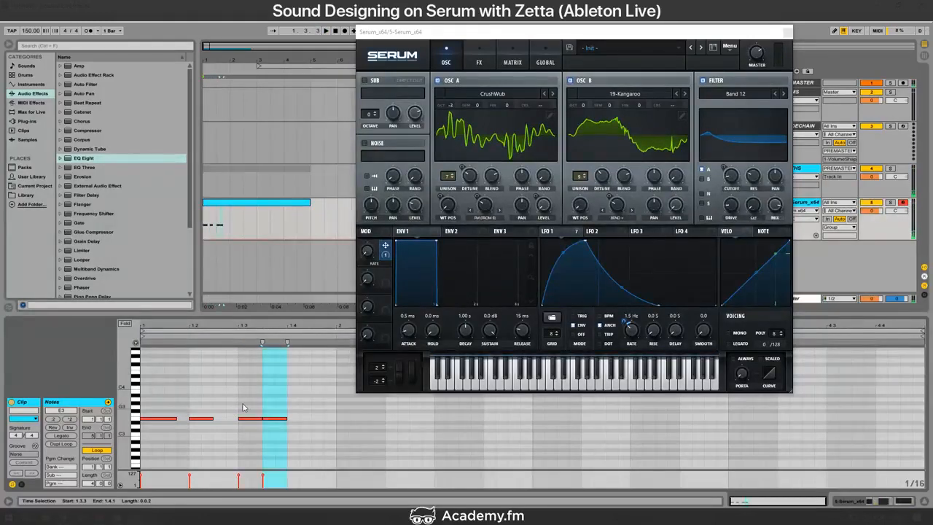
left_click_drag(240, 405, 287, 440)
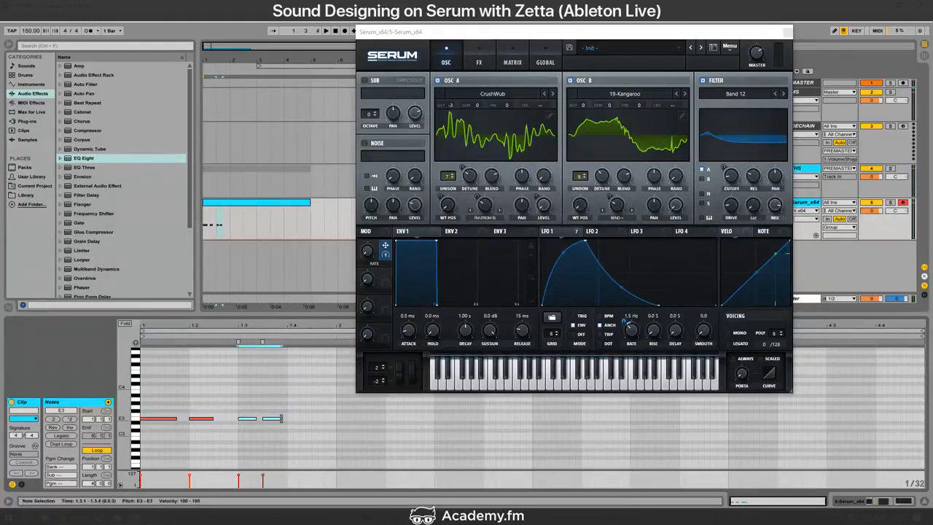
left_click_drag(279, 378, 263, 435)
key("shift+Left")
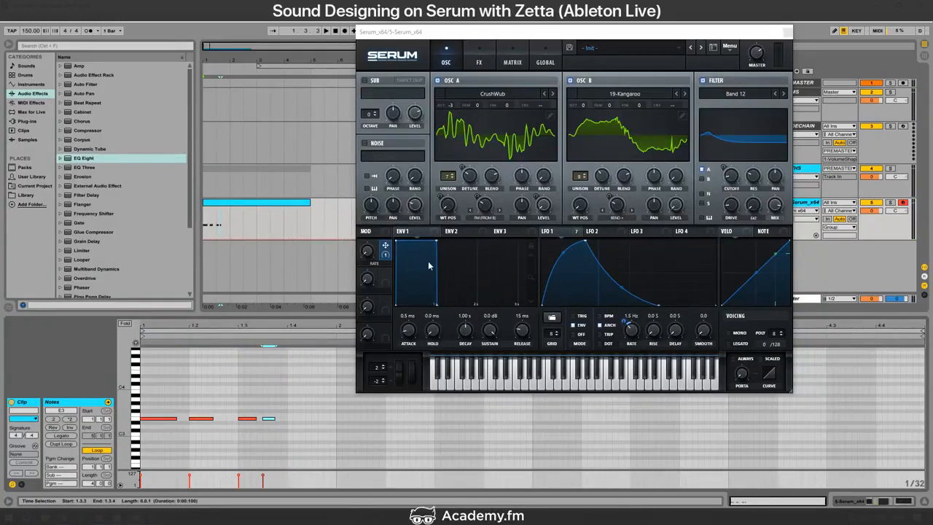
Step: Duplicate the pair of short notes at 1.3 up to 2.2, then move the Serum window up and play the clip
left_click_drag(253, 399, 284, 434)
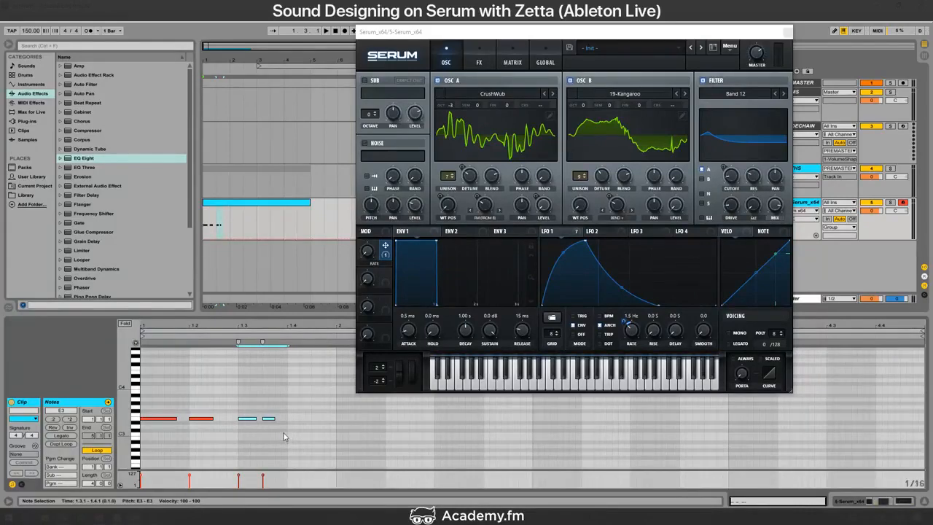
key("ctrl+d")
key("ctrl+d")
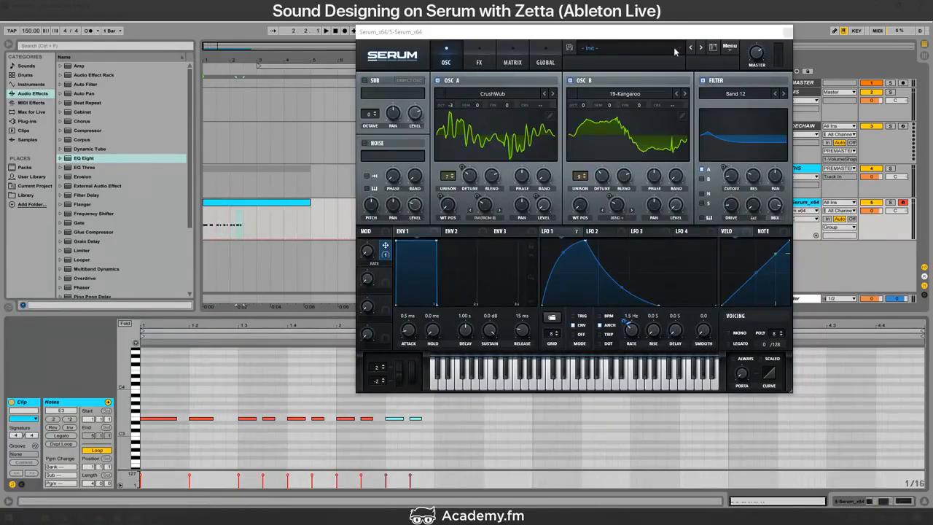
left_click_drag(678, 35, 702, 11)
key("space")
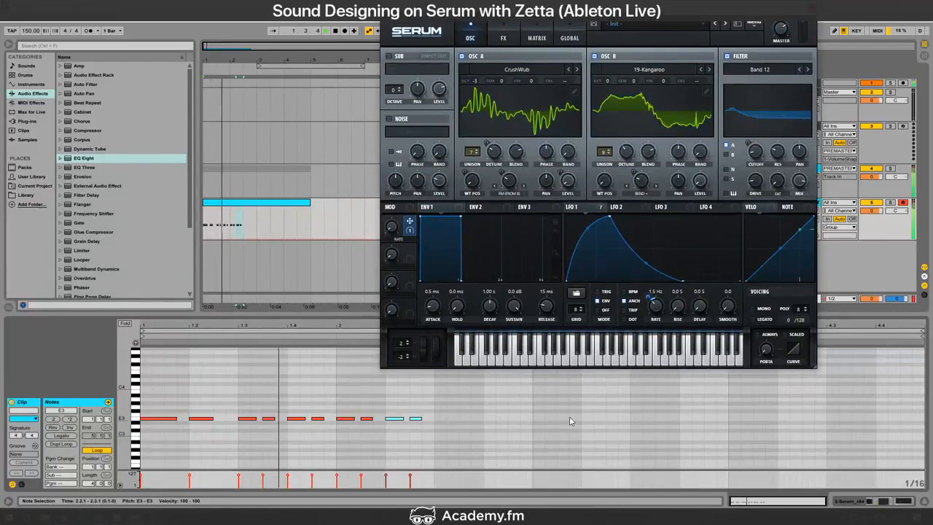
Step: Delete the second note of the pair at bar 2, lengthen the first and keep it at E3 after trying E2
left_click(367, 419)
left_click_drag(371, 435, 349, 430)
key("shift+Right")
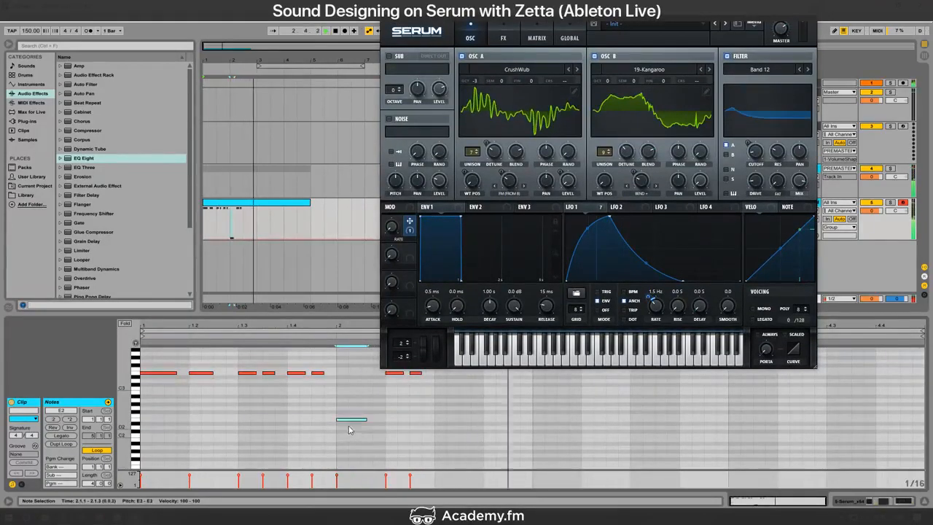
key("shift+Up")
key("space")
right_click(856, 517)
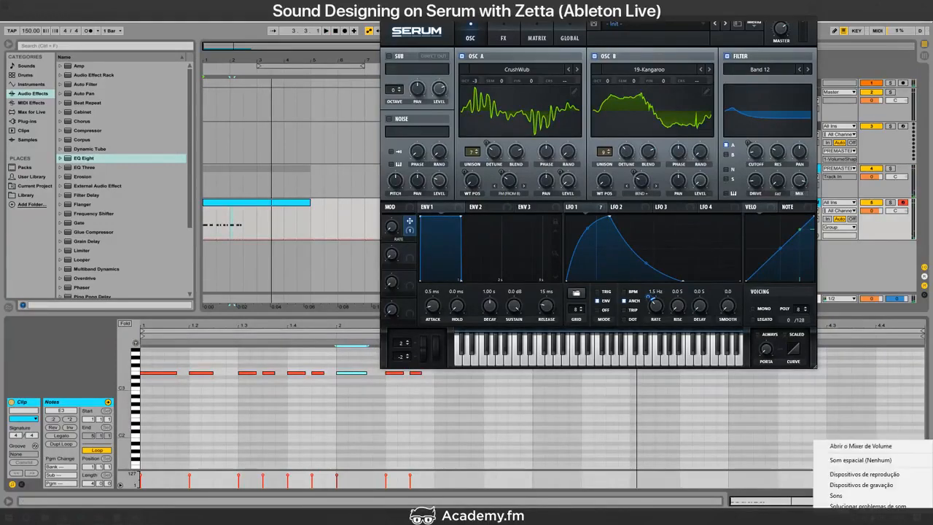
left_click(869, 447)
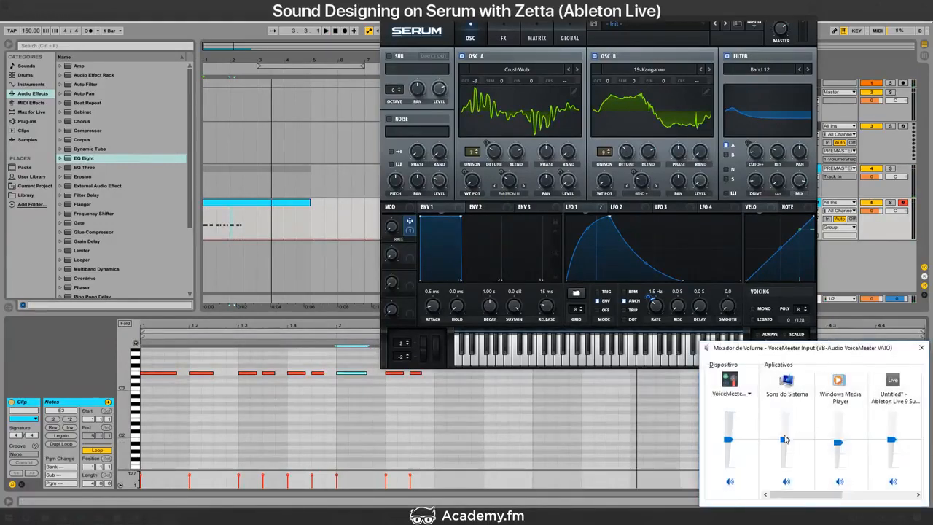
left_click(921, 348)
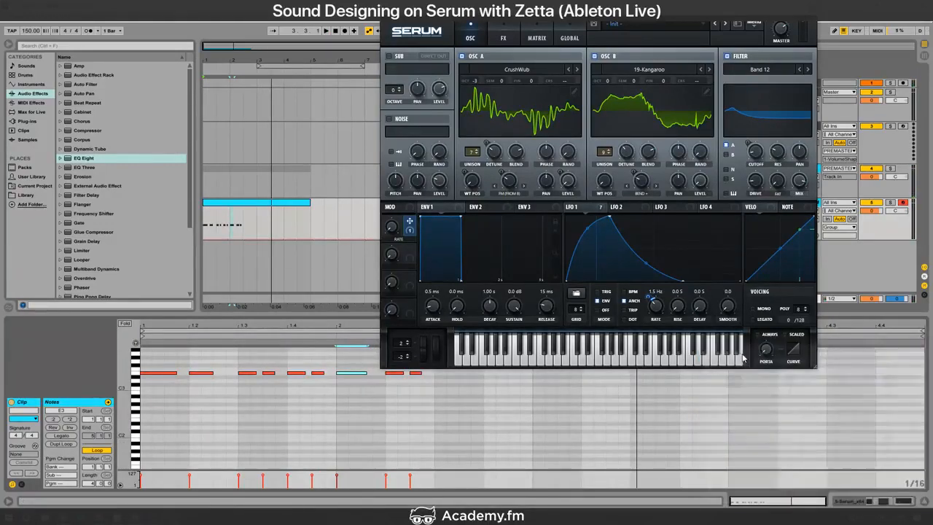
Step: Lengthen the note at the start of bar 2 to three sixteenths and play the clip
left_click(453, 401)
scroll(386, 434, "up", 1)
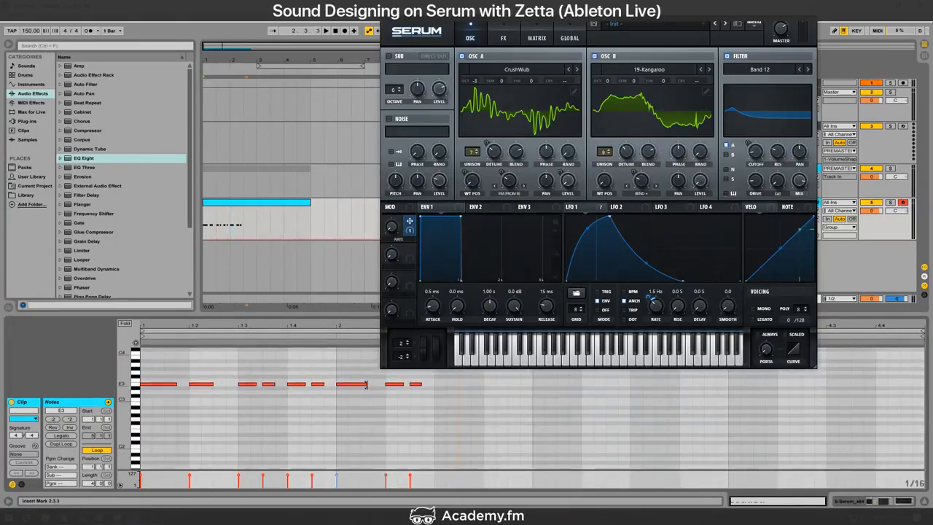
left_click_drag(366, 384, 372, 384)
left_click(282, 379)
key("space")
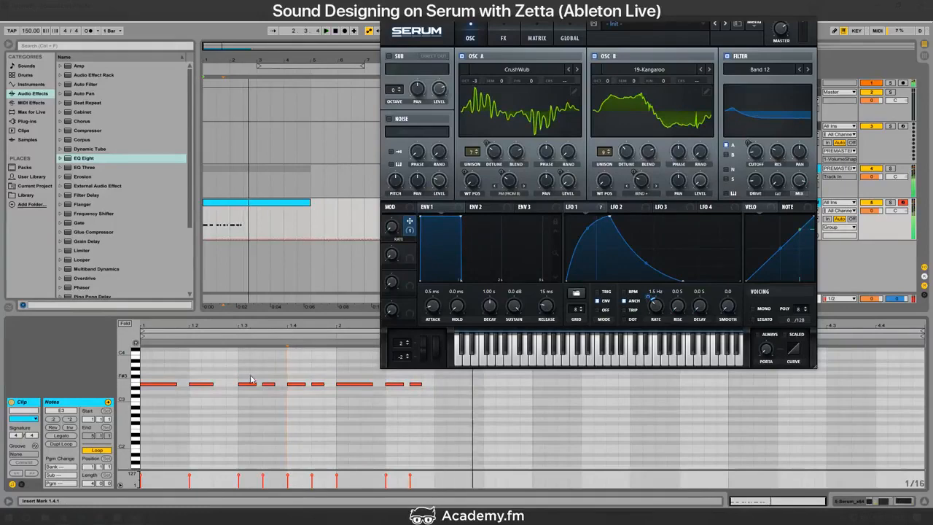
Step: Duplicate the notes from 1.3.1 to 2.2.1 onto 2.2 onward, play the phrase and close the Serum window
key("space")
left_click_drag(250, 380, 380, 395)
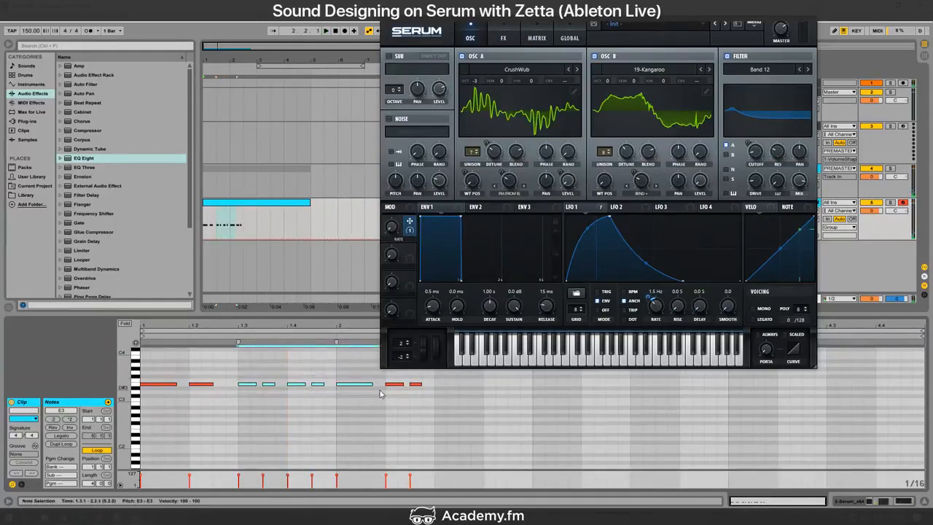
key("ctrl+d")
key("space")
left_click(807, 11)
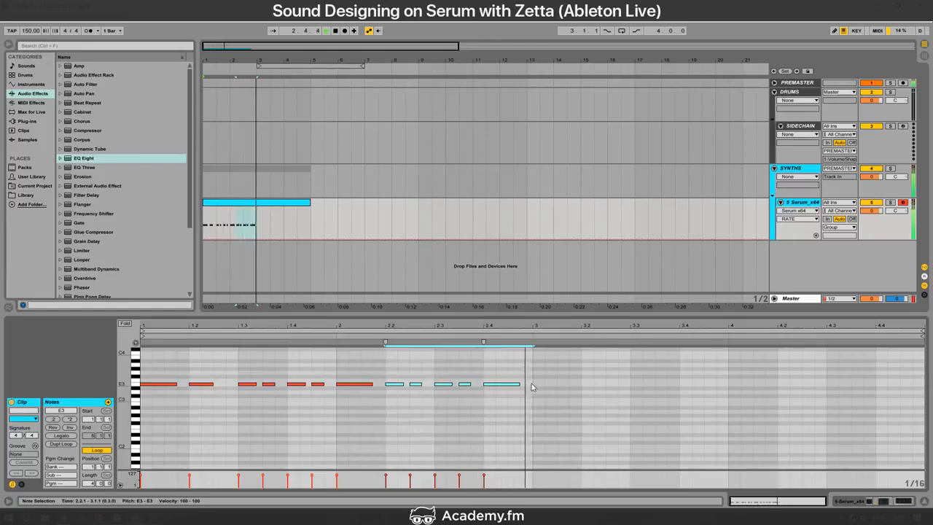
Step: Stop playback and duplicate the first two bars of notes into bars 3 and 4
key("space")
left_click_drag(533, 384, 167, 374)
key("ctrl+d")
Step: Raise the note at 2.4 to F3, extend it to a full beat and play the clip from the start
left_click(507, 380)
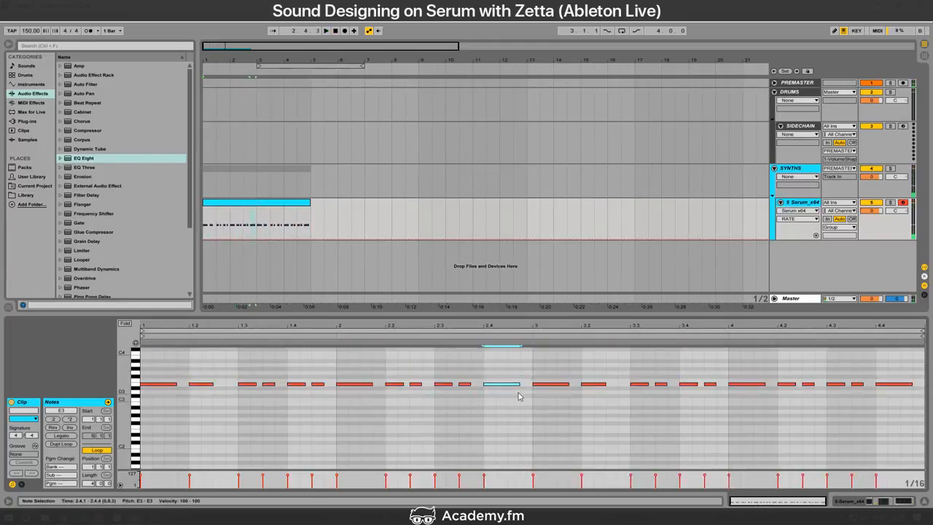
key("space")
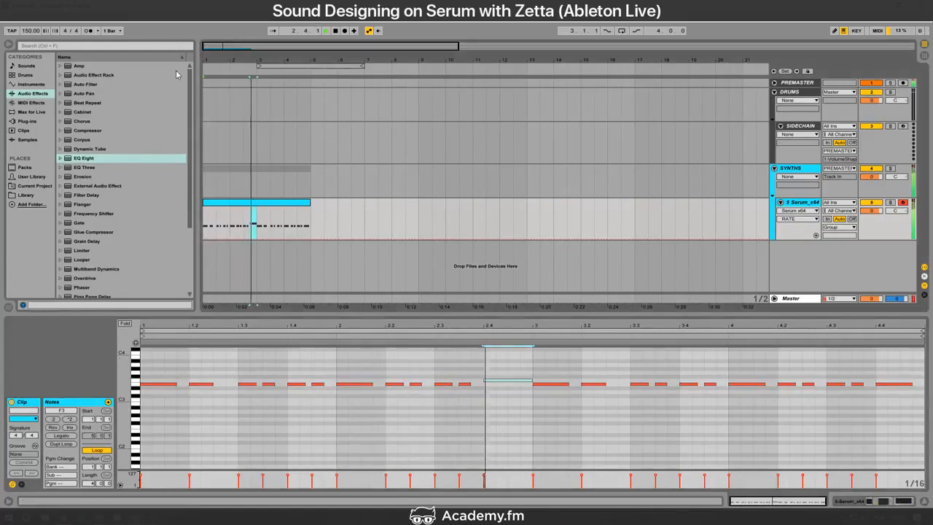
left_click_drag(253, 60, 205, 75)
key("space")
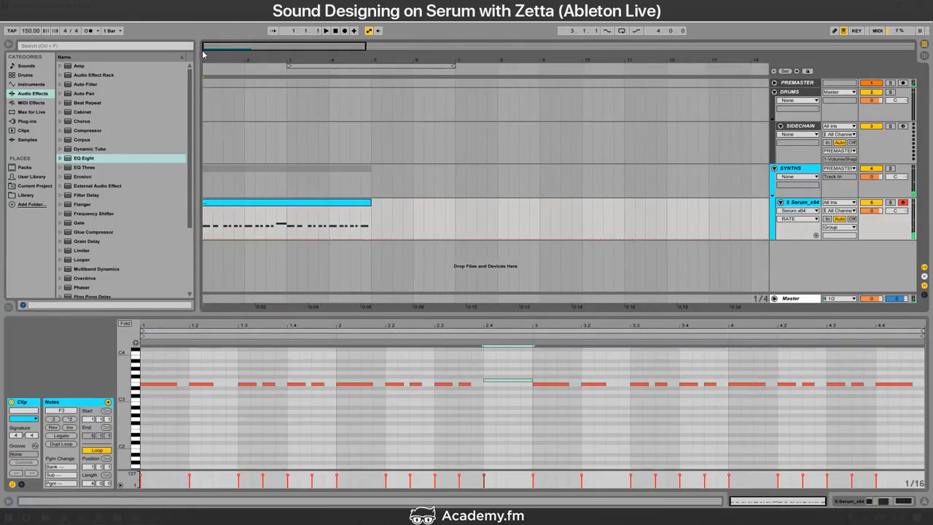
Step: Show the Serum track's devices, unfold the Serum device's parameter area and reopen its plug-in window
key("alt+Tab")
key("alt+Tab")
left_click(762, 208)
left_click(16, 403)
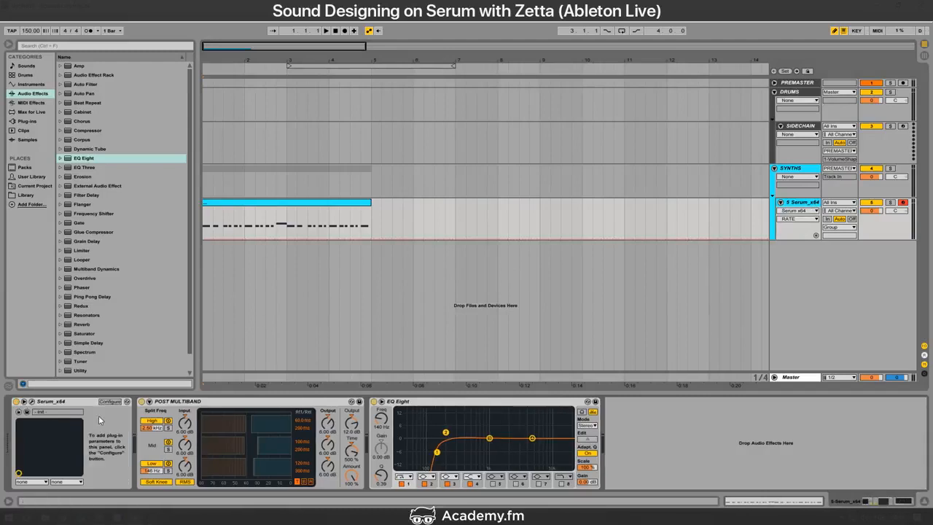
left_click(32, 401)
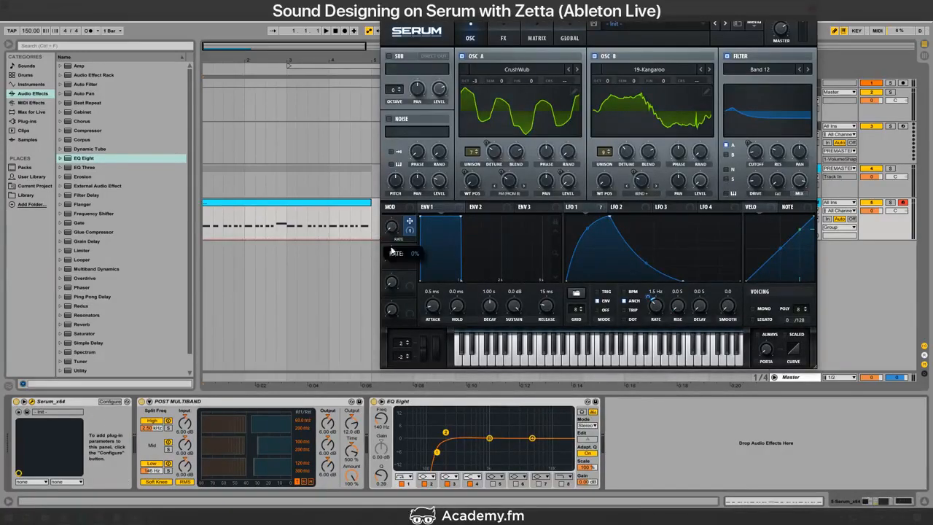
Step: Draw RATE automation in bar 1, about 38% from 1.2 to 1.3 and full-height pulses at 1.3.3 and 1.4.3, auditioning it
mouse_move(197, 56)
left_mouse_down()
mouse_move(210, 56)
mouse_move(187, 65)
left_mouse_up()
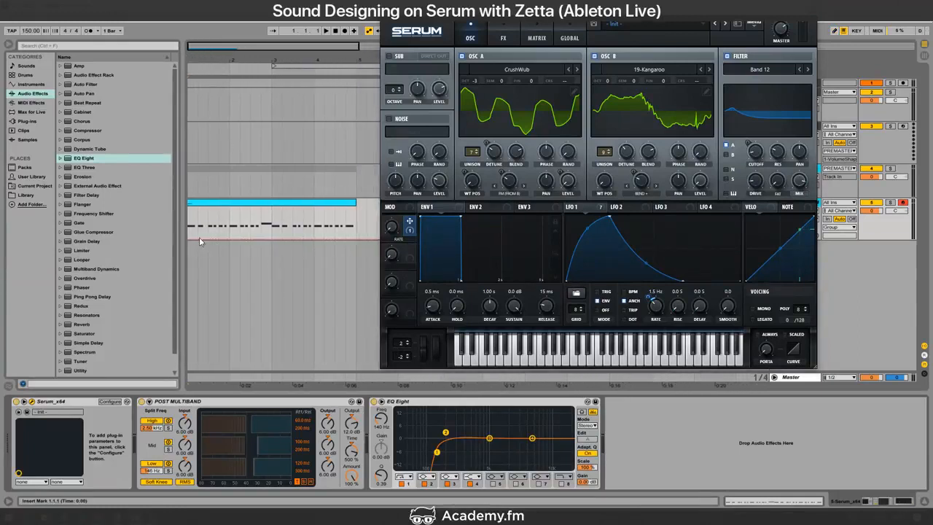
left_click_drag(201, 235, 212, 202)
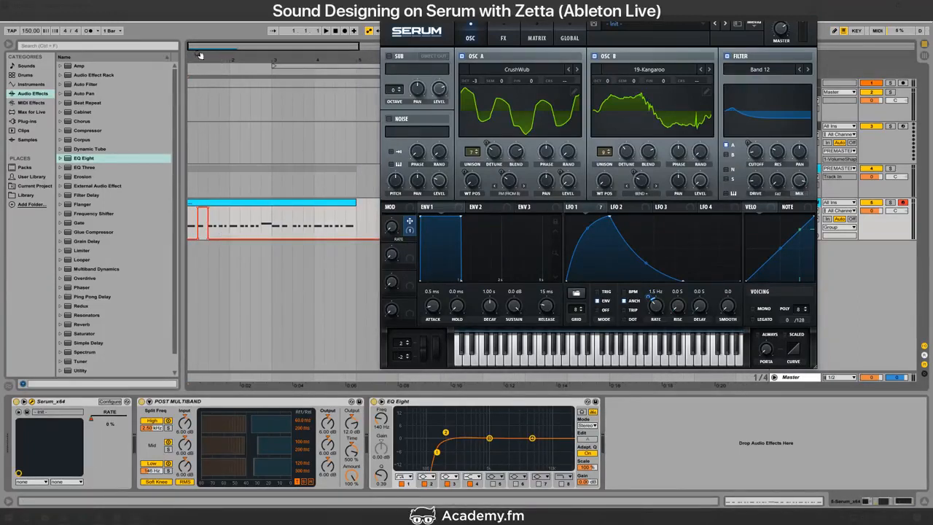
left_click_drag(201, 56, 203, 93)
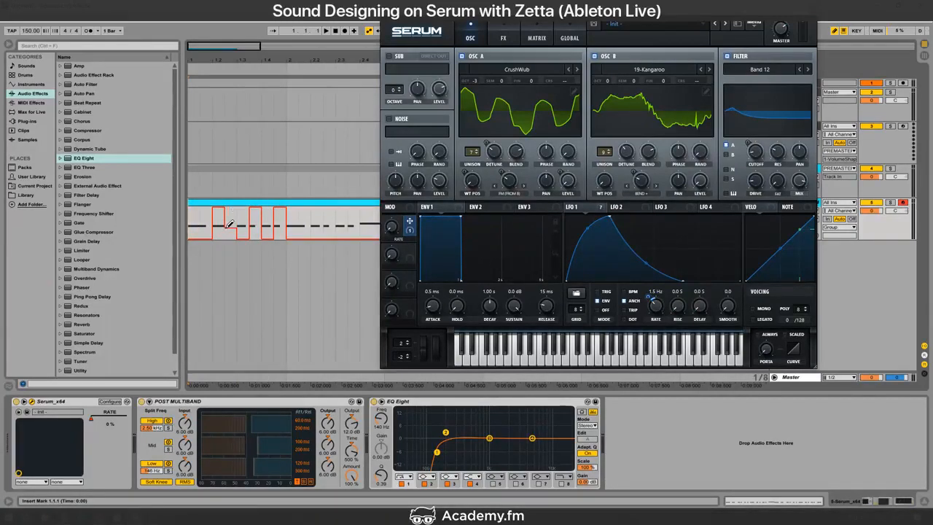
key("space")
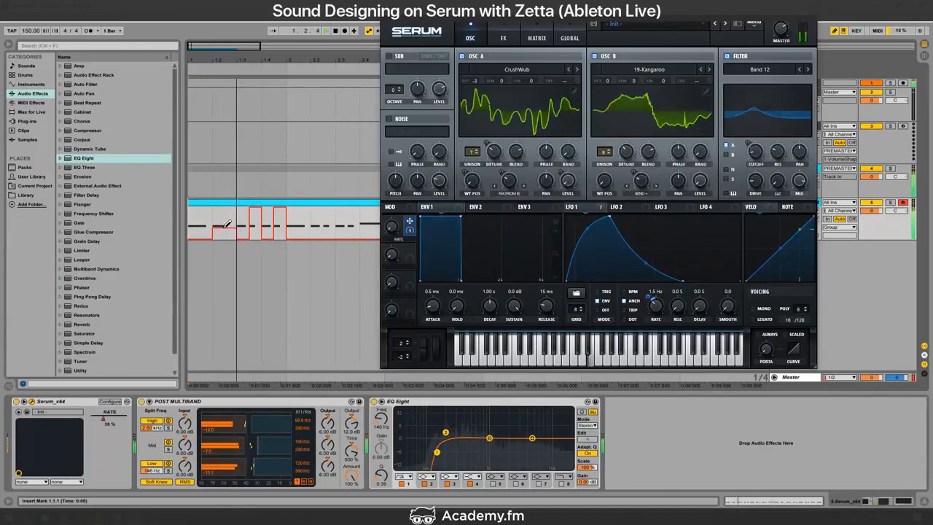
left_click_drag(253, 222, 250, 228)
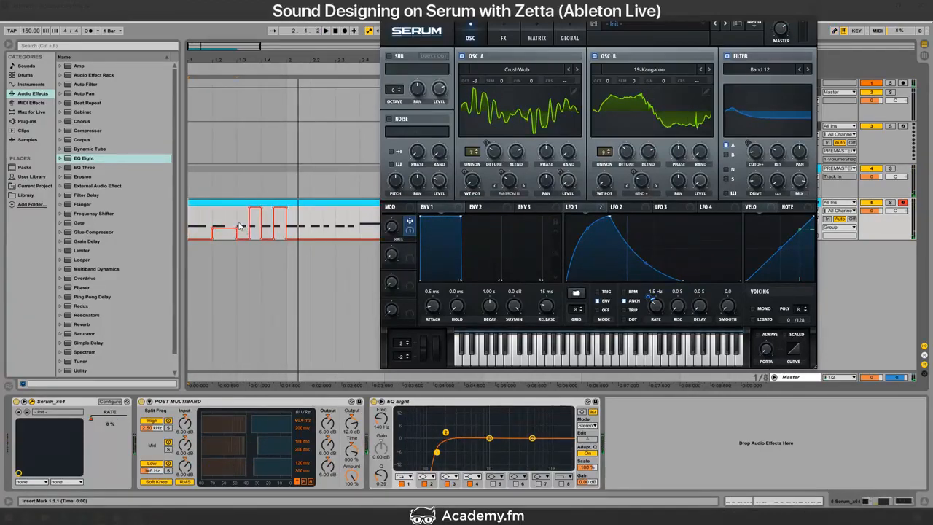
Step: Raise the RATE automation between 1.3.1 and 1.3.3 to about the level of the preceding beat and play from 1.3
left_click(239, 226)
key("space")
key("b")
left_click(244, 227)
key("space")
key("space")
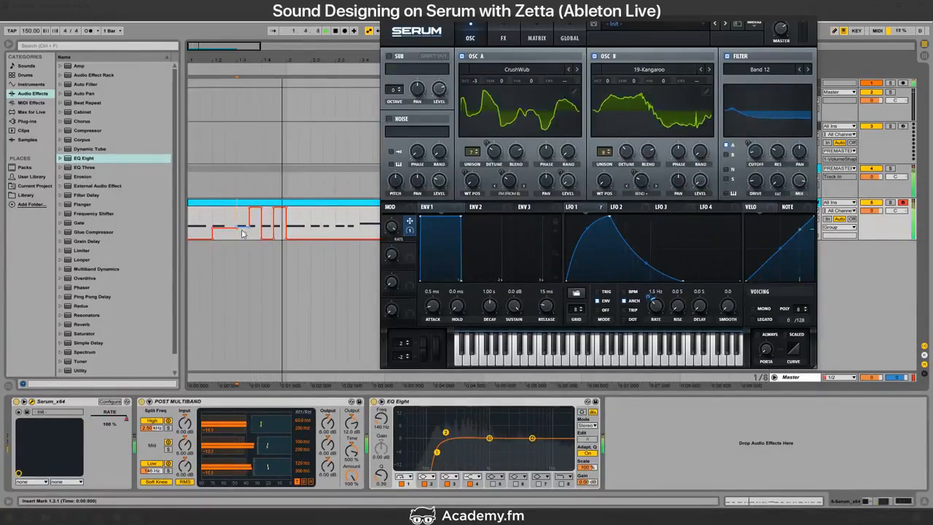
Step: Show the RATE automation in its own lane and duplicate its section from 1.3.1 to 1.4.1 onto the following beat
left_click_drag(238, 241, 259, 241)
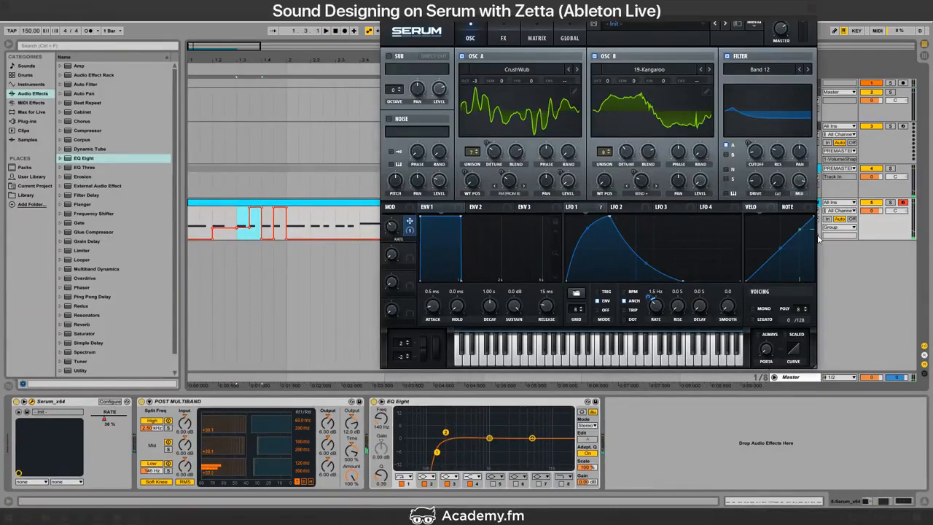
left_click(755, 31)
left_click(808, 247)
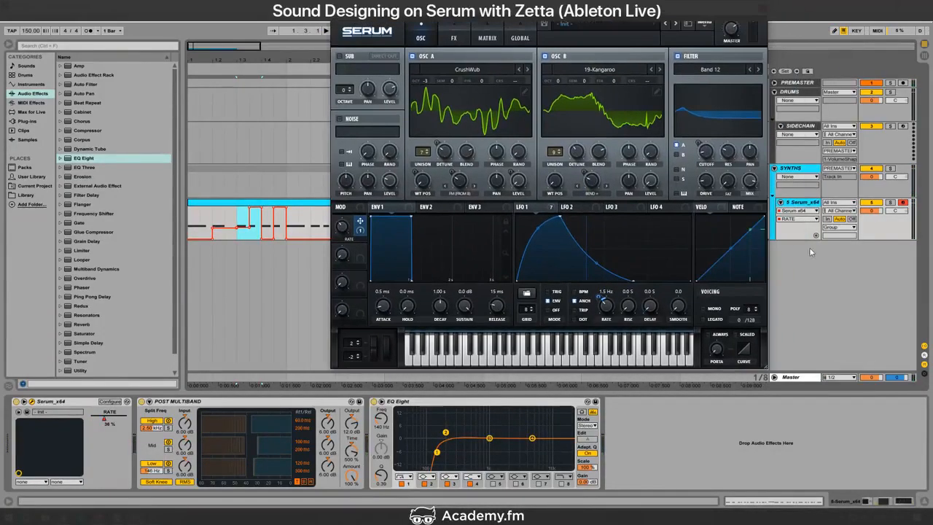
left_click(816, 237)
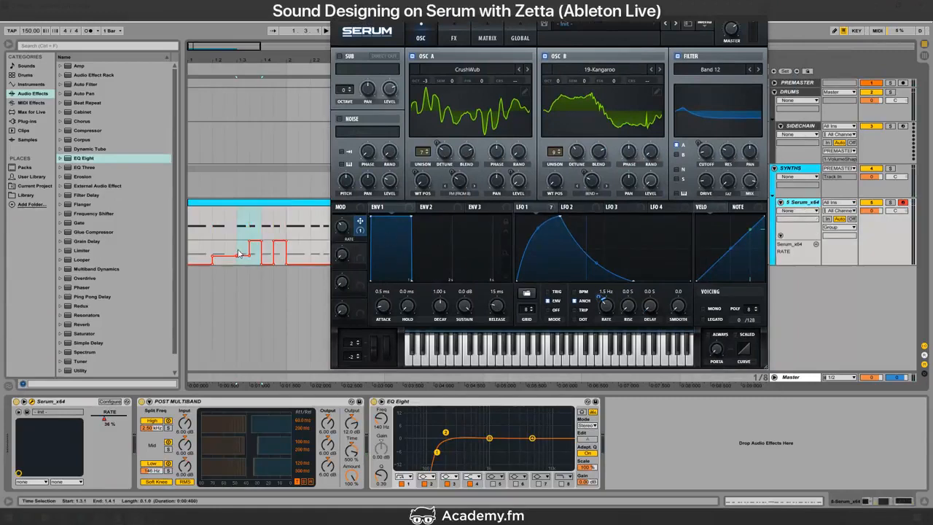
left_click_drag(238, 253, 270, 254)
key("ctrl+d")
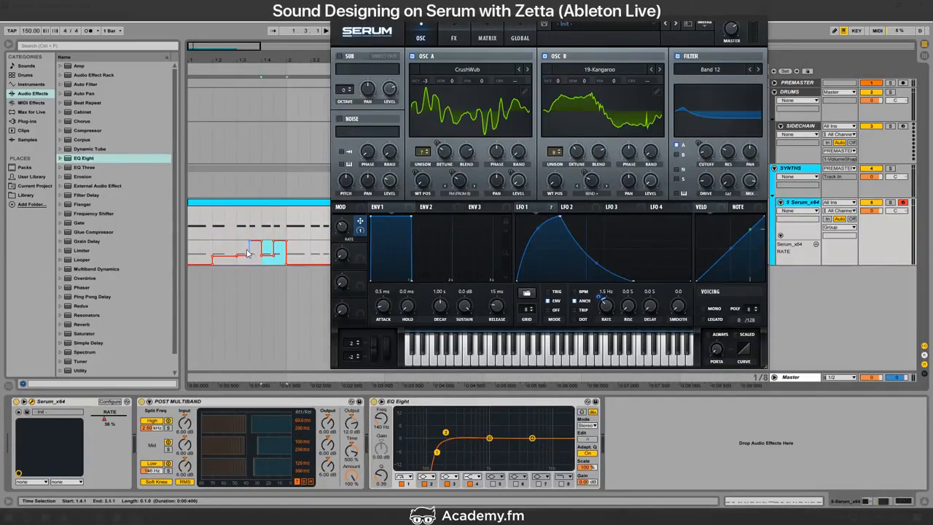
Step: Add a RATE automation step of about 27% from 2.1 to 2.2, hide the Serum window and play from 2.1
left_click(191, 248)
key("space")
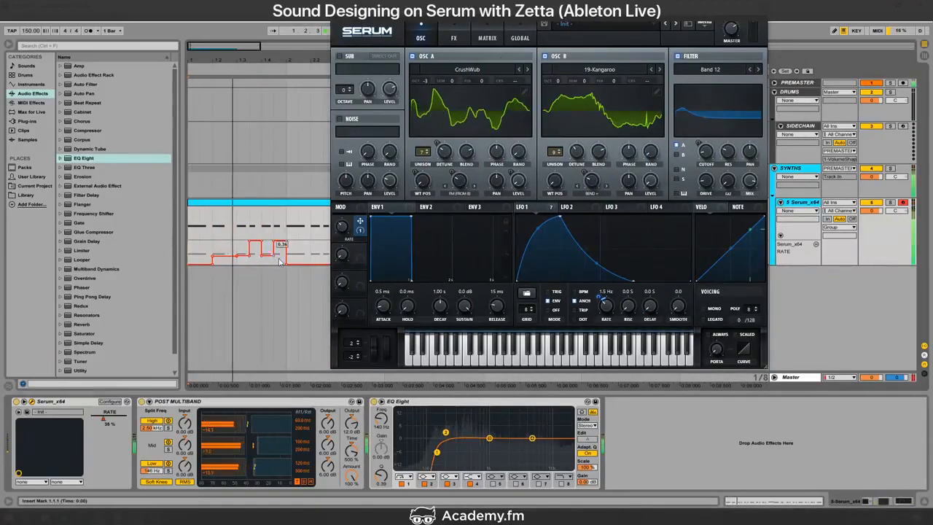
key("space")
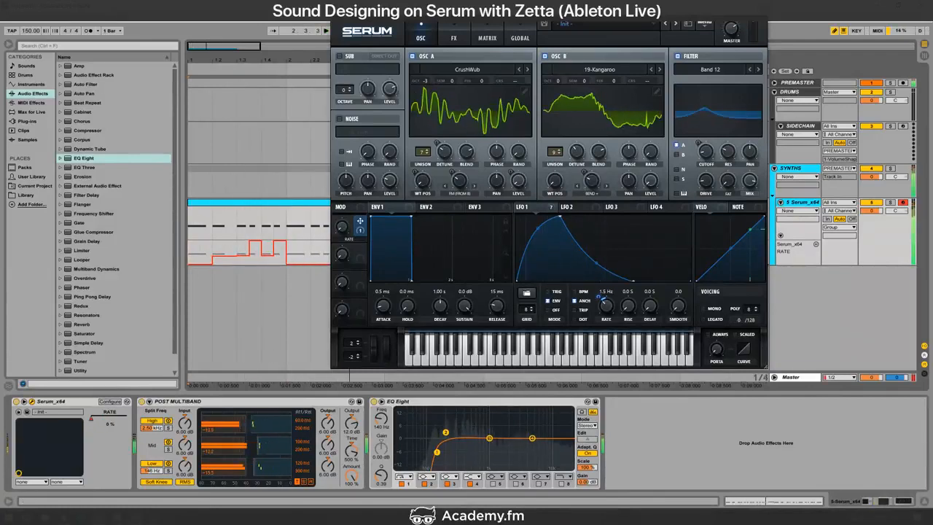
key("ctrl+alt+p")
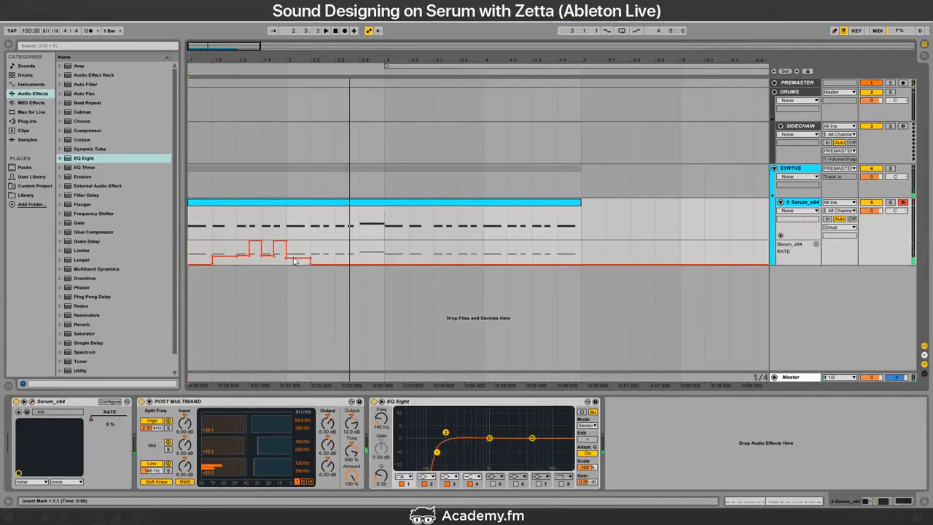
left_click(282, 267)
key("space")
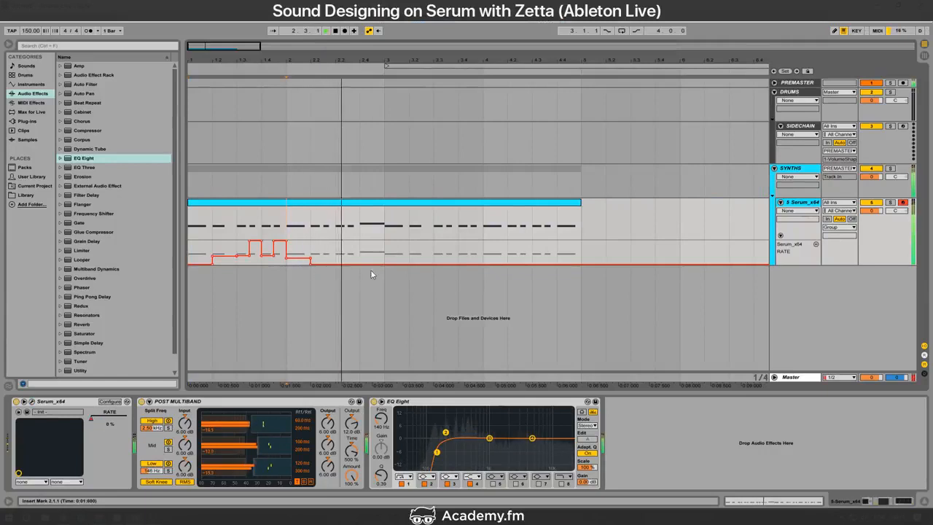
key("space")
Step: Duplicate the first two bars of RATE automation onto bars 3 and 4 and play from the start
mouse_move(385, 255)
left_mouse_down()
mouse_move(177, 255)
mouse_move(275, 255)
left_mouse_up()
key("ctrl+d")
left_click(189, 254)
key("space")
key("space")
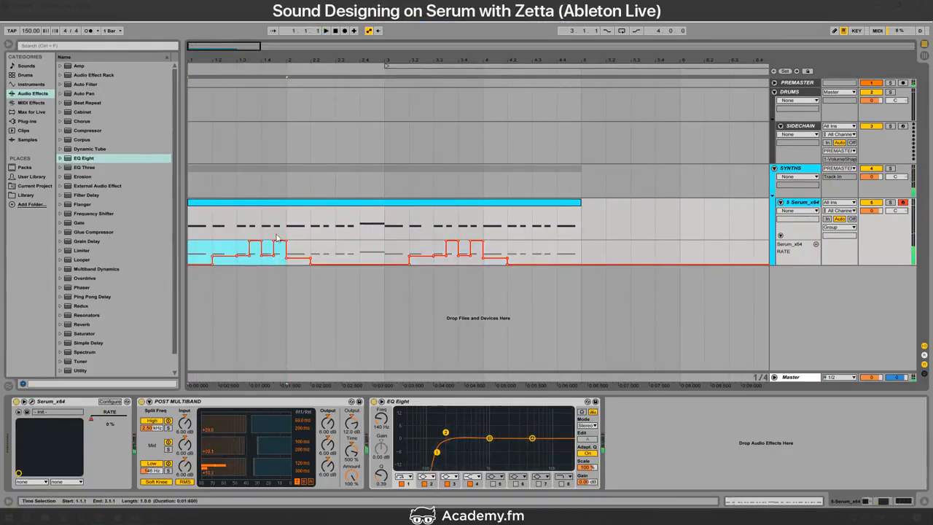
left_click_drag(378, 249, 355, 249)
left_click(209, 247)
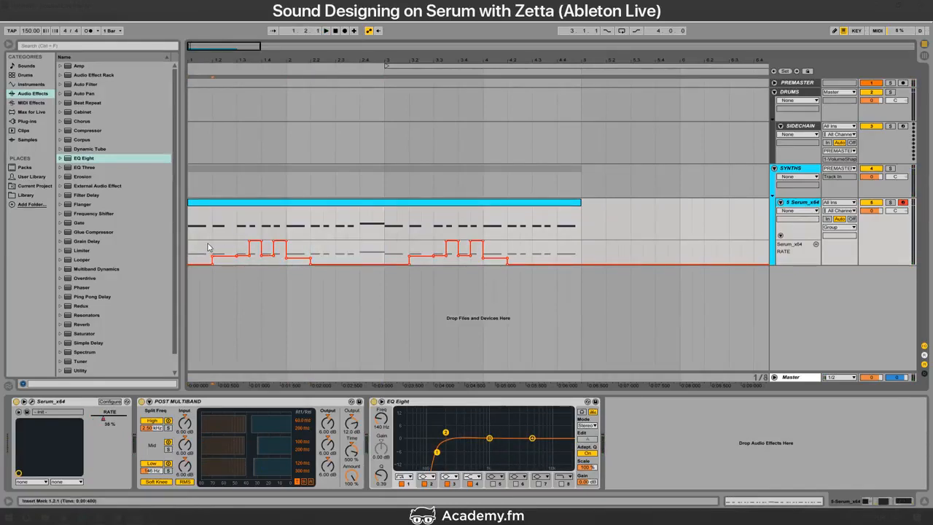
Step: Reopen the Serum window, select the MIDI clip for playback and move the plug-in window clear of the first bars
left_click(31, 402)
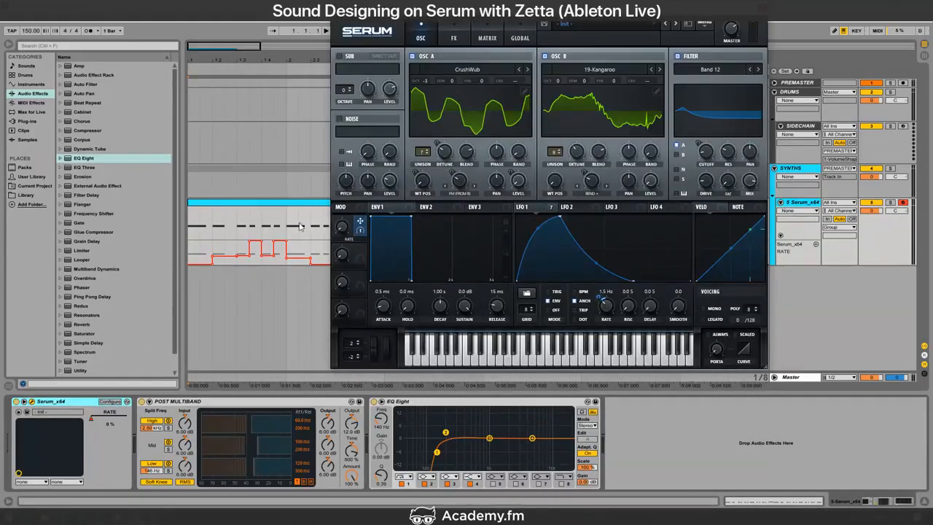
left_click(227, 204)
key("space")
left_click_drag(408, 9, 506, 17)
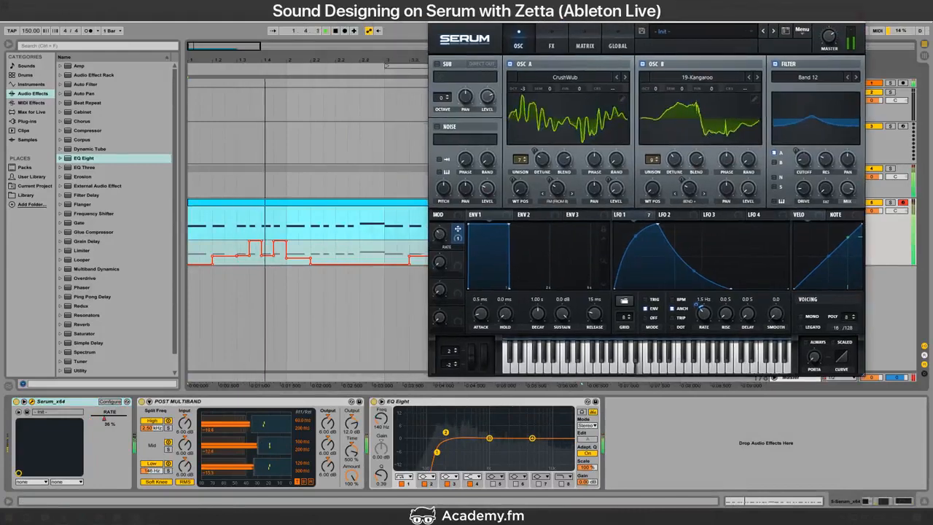
Step: Copy the RATE automation from 1.3.1 to 2.1.1, paste it at 2.2 and play the four-bar clip
left_click_drag(236, 252, 289, 259)
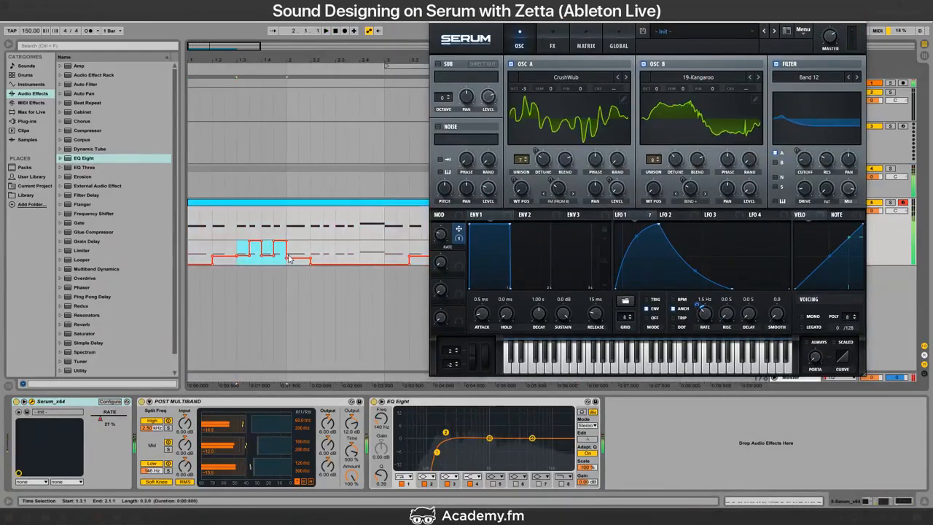
key("ctrl+c")
left_click(309, 254)
key("ctrl+v")
left_click(310, 206)
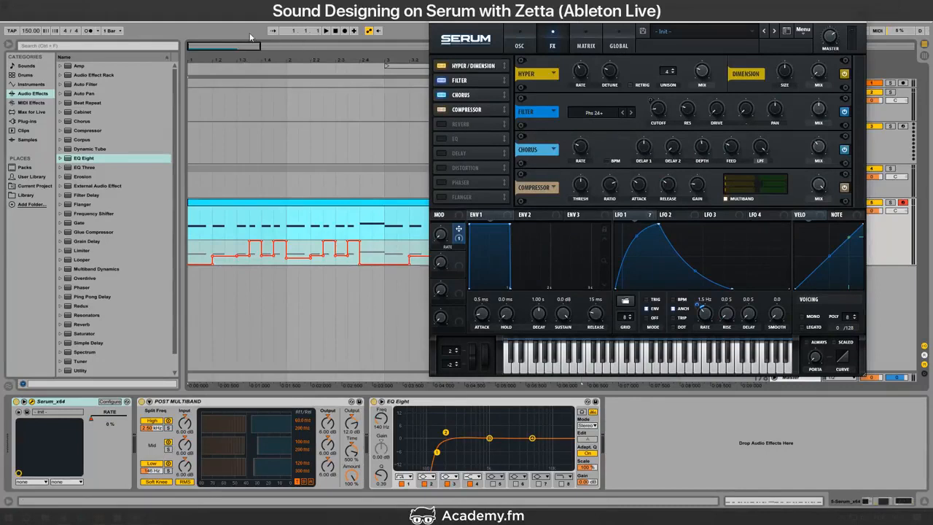
left_click_drag(238, 47, 323, 45)
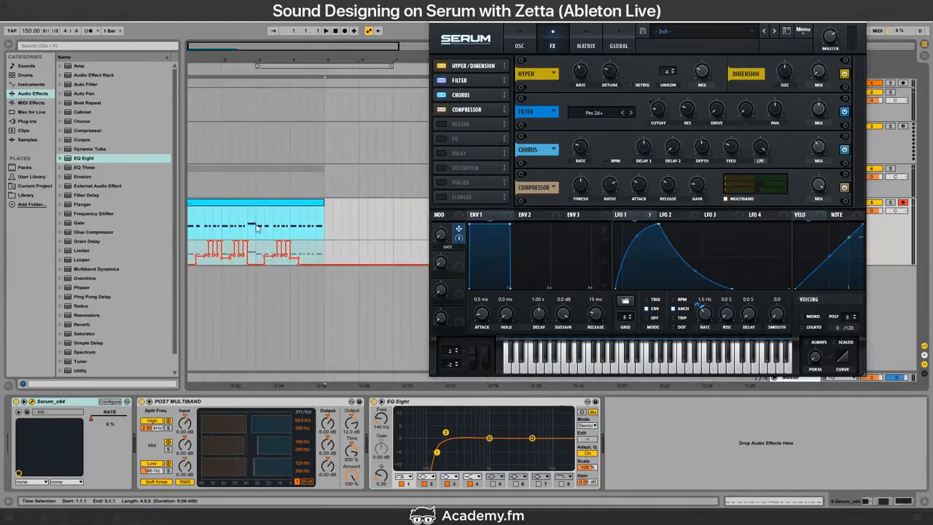
key("space")
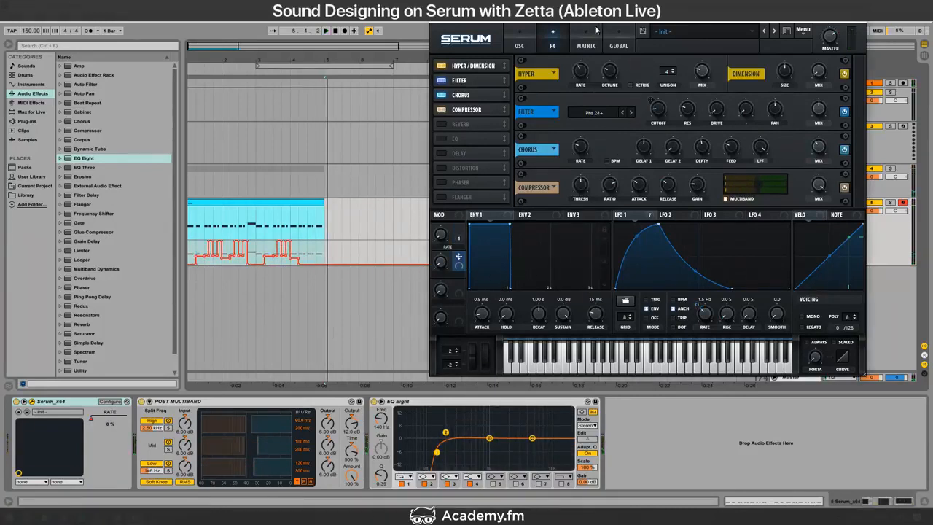
Step: Add a modulation matrix row in Serum routing LFO 2 to global master tuning with a very small amount
left_click(595, 30)
left_click_drag(597, 17, 538, 10)
left_click(609, 209)
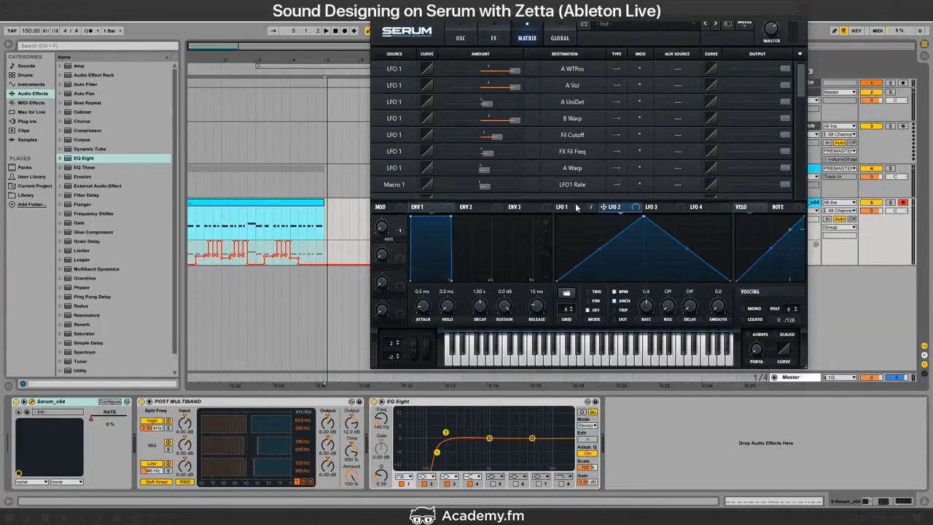
scroll(704, 154, "down", 3)
left_click(394, 174)
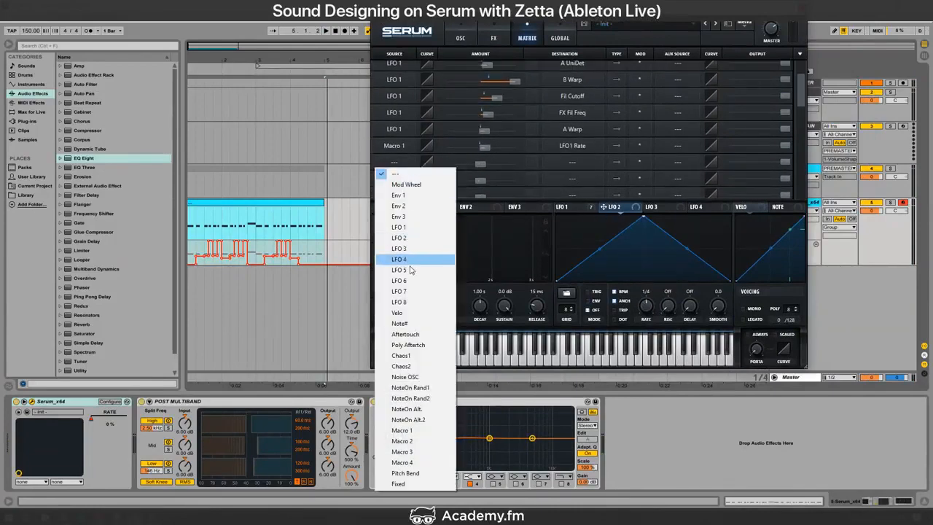
left_click(414, 239)
left_click(572, 162)
mouse_move(575, 249)
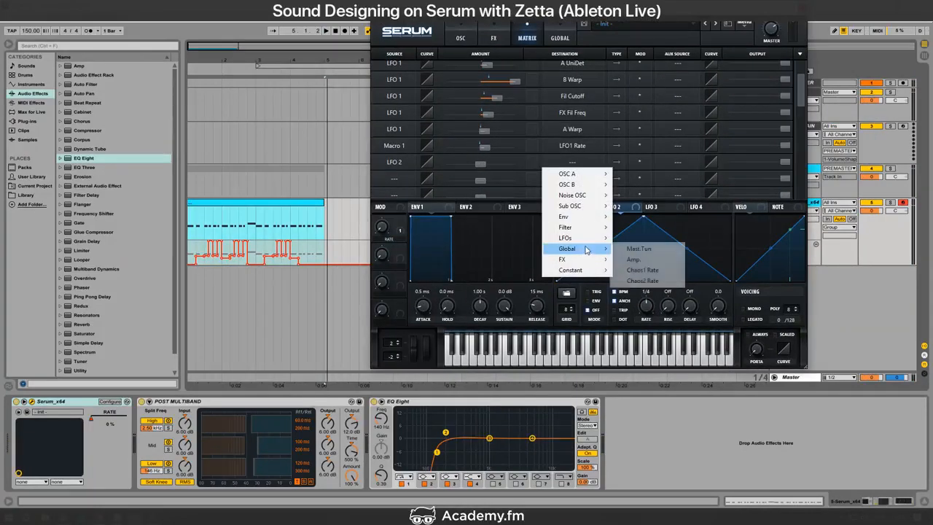
left_click(644, 252)
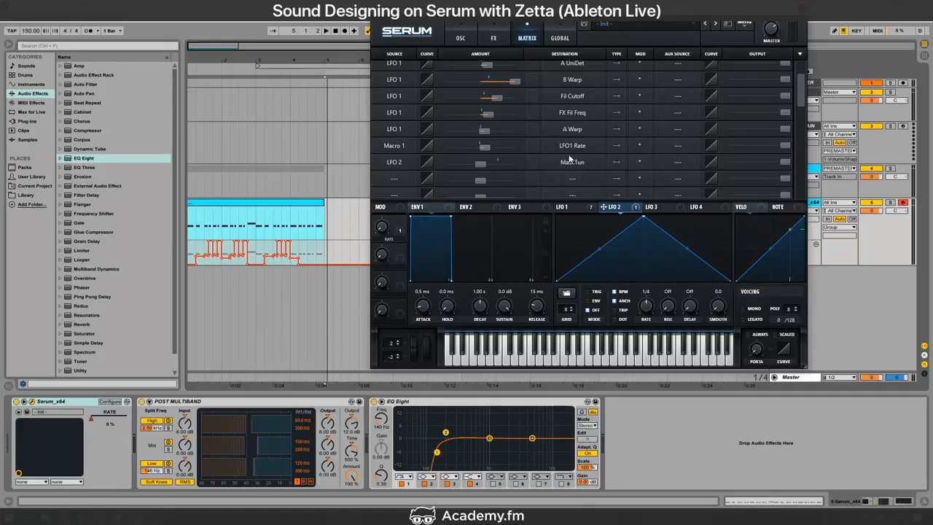
double_click(486, 166)
key("space")
left_click_drag(643, 217, 591, 218)
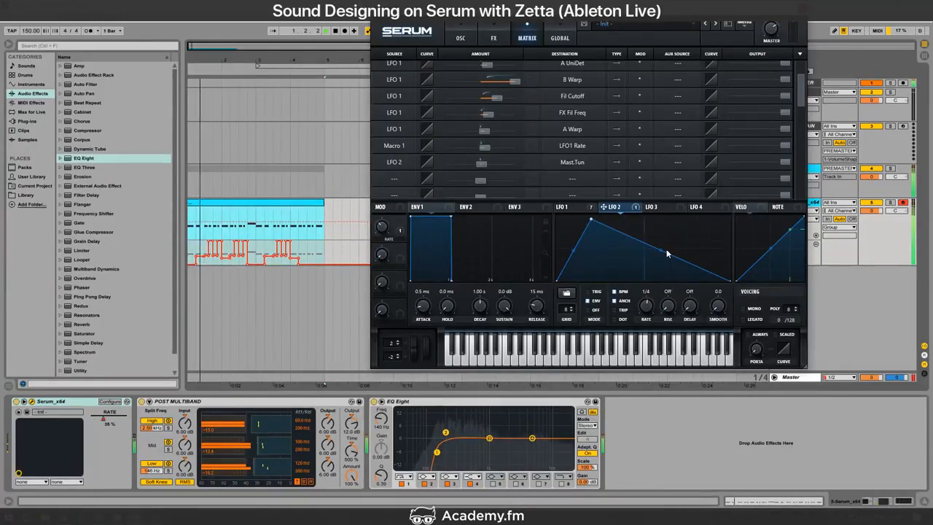
left_click(595, 310)
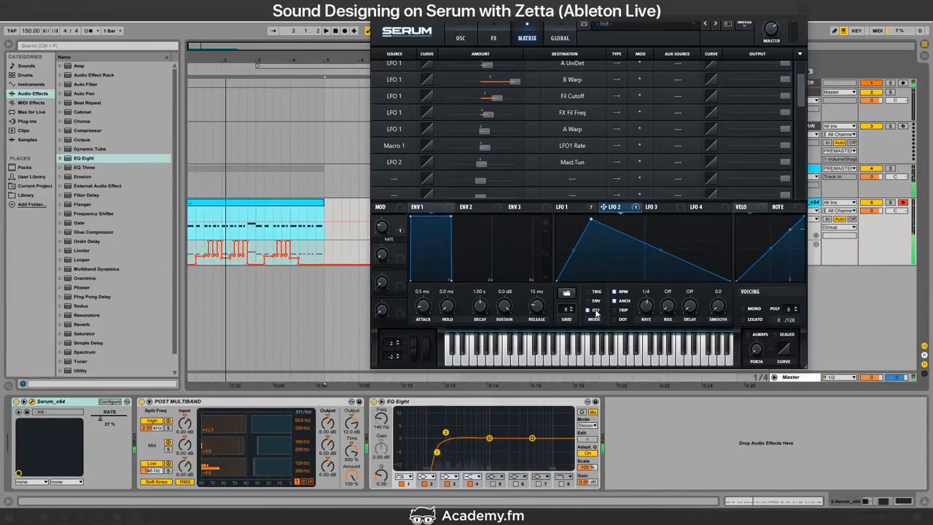
left_click_drag(594, 223, 637, 222)
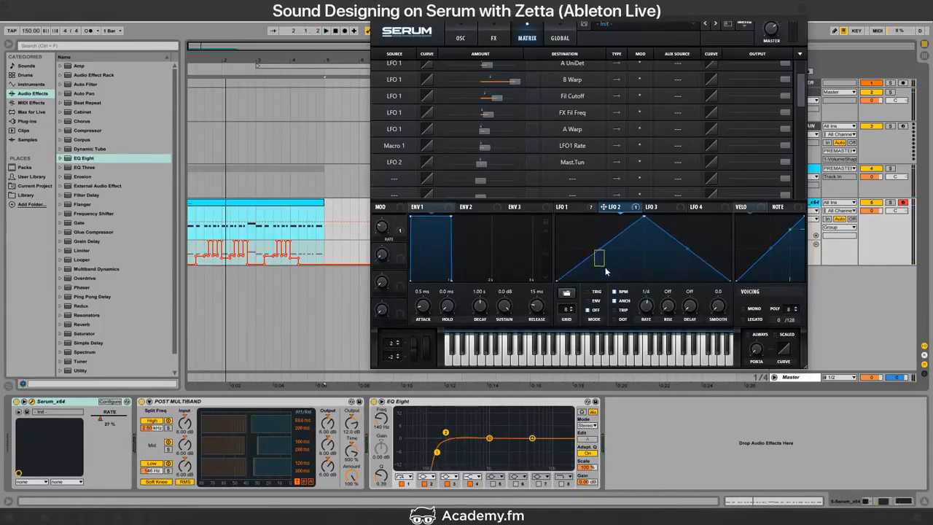
Step: Set LFO 2's rate to 1/2, shape it into an early peak with a curved decay and audition the clip
left_click_drag(644, 307, 640, 322)
key("space")
left_click_drag(601, 255, 607, 280)
left_click_drag(687, 249, 683, 278)
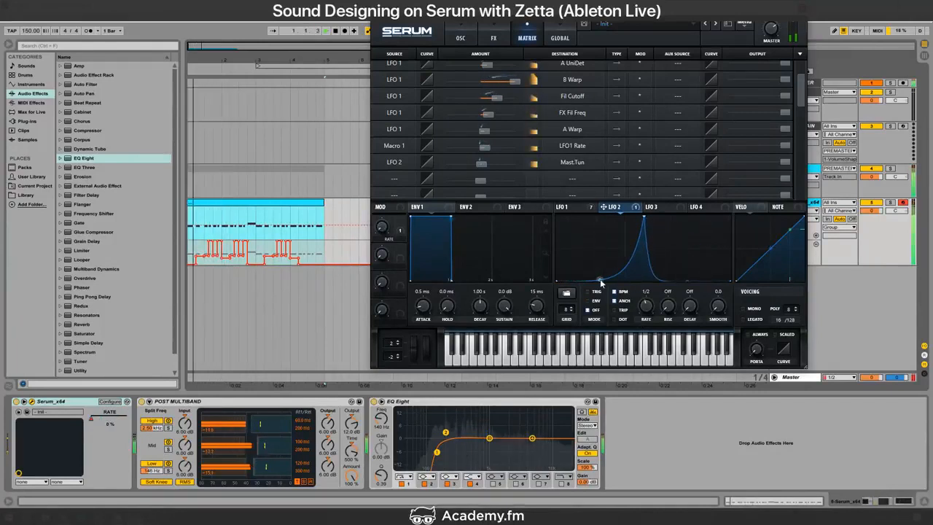
left_click_drag(599, 279, 604, 250)
left_click_drag(642, 218, 575, 208)
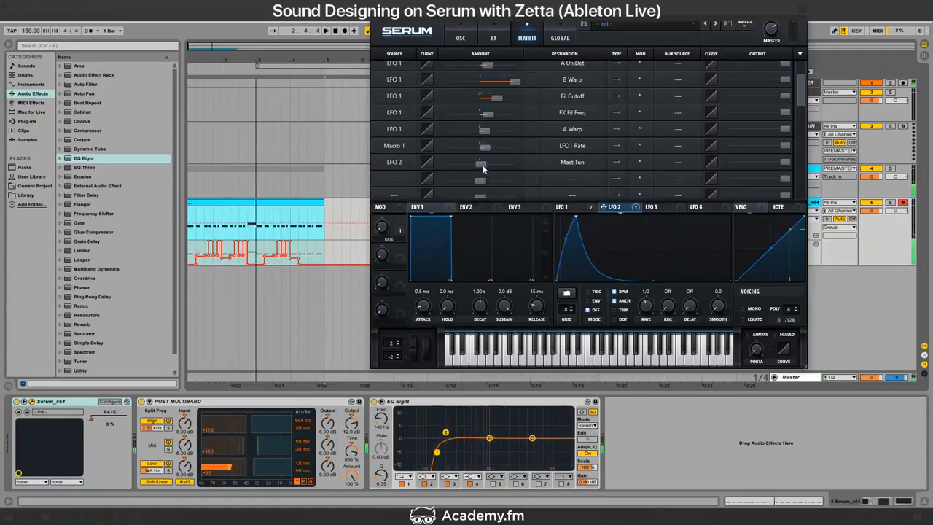
key("space")
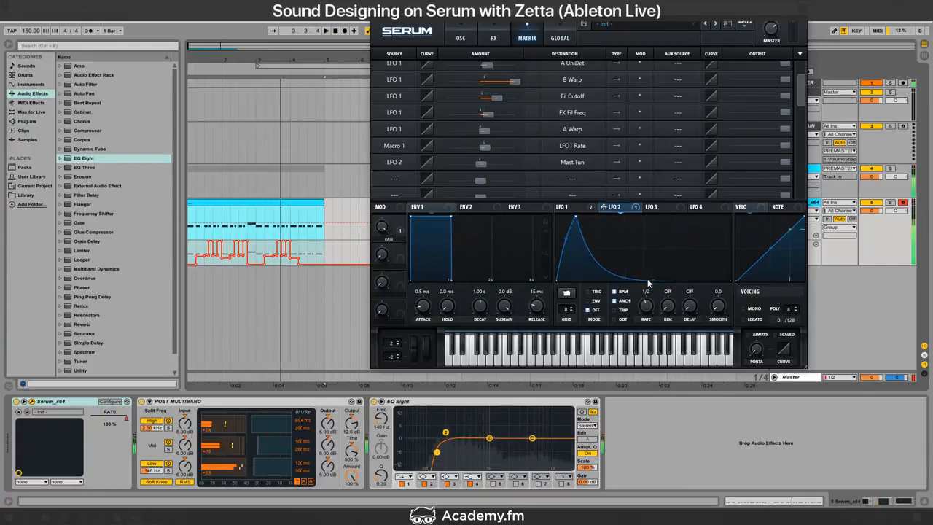
Step: Tighten the LFO 2 shape by ending its decay sooner and moving its peak slightly earlier, playing the clip to compare
left_click_drag(655, 276, 615, 266)
key("space")
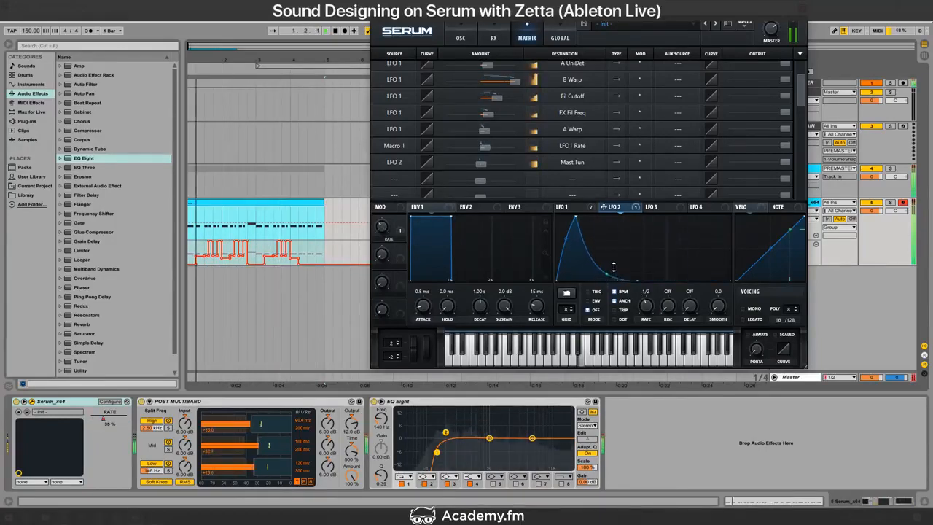
left_click_drag(563, 236, 568, 217)
key("space")
key("space")
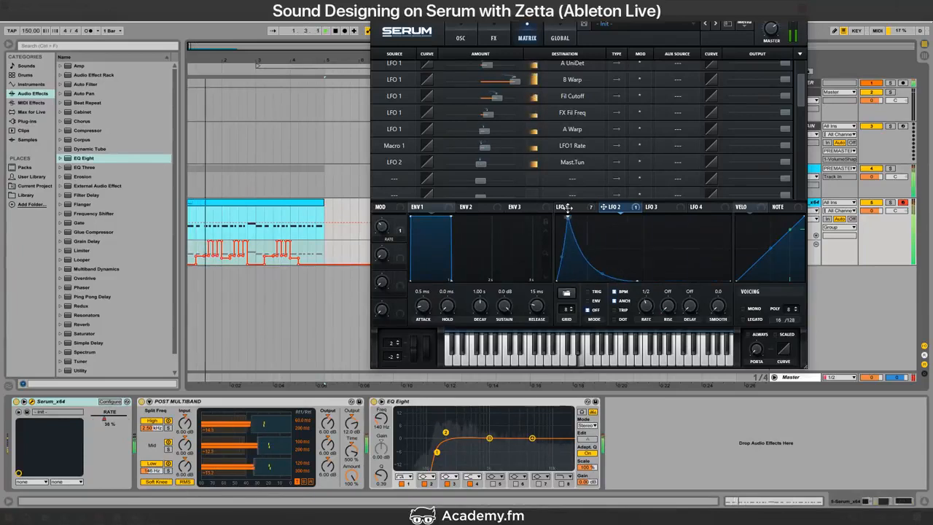
Step: Assign Macro 2 as the aux source for the LFO 2 to master tuning row in the modulation matrix
left_click(677, 179)
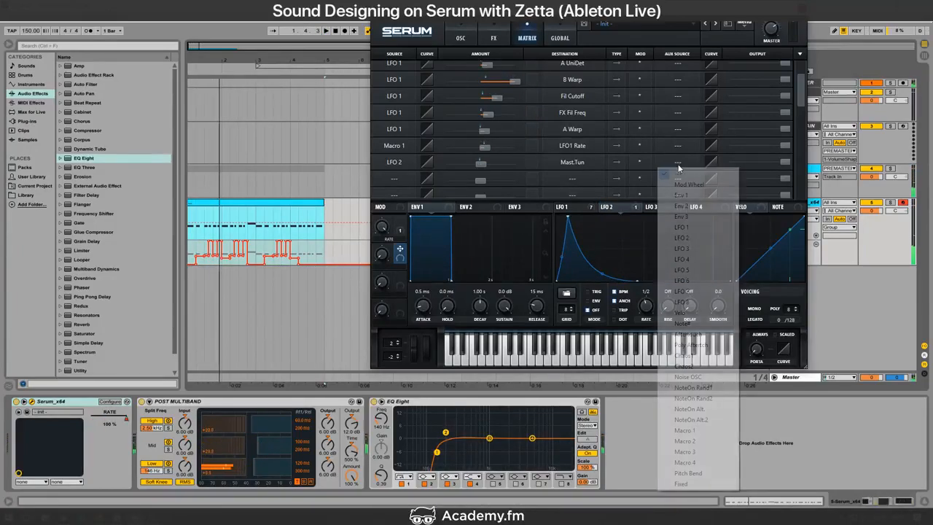
left_click(720, 441)
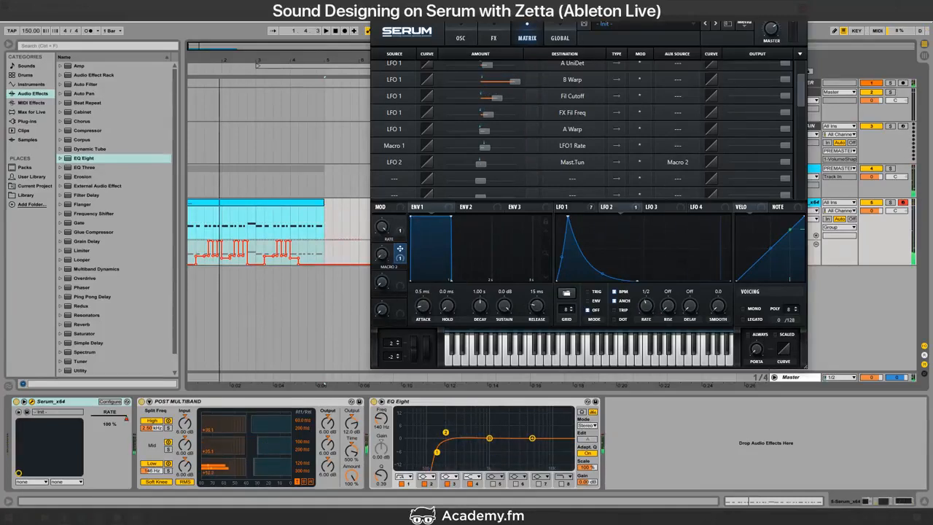
left_click(671, 166)
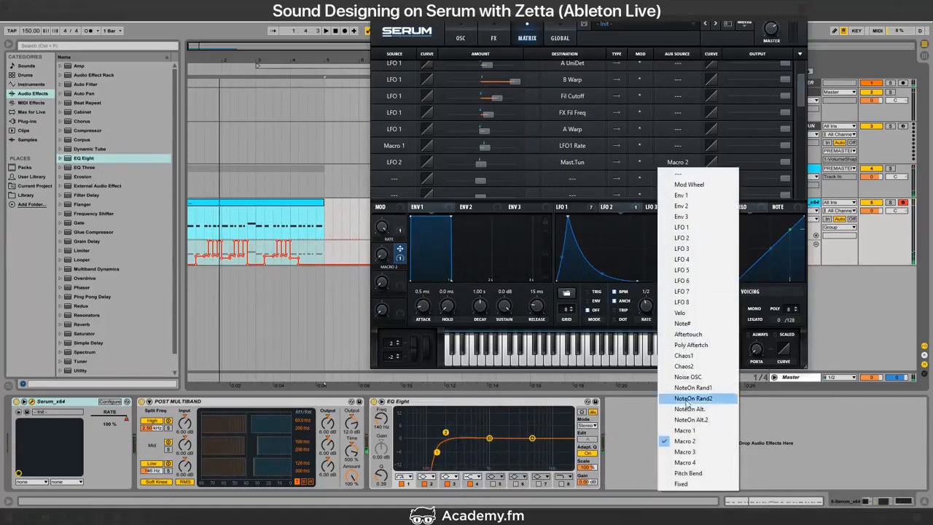
left_click(691, 443)
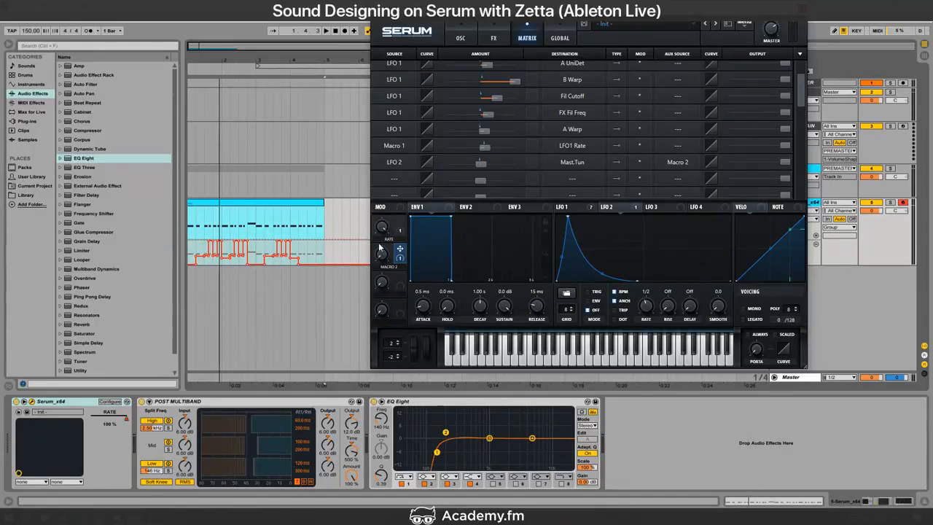
Step: Draw Macro 2 automation at 100% across the first two bars of the Serum track and give it its own lane
left_click_drag(387, 260, 386, 286)
key("b")
left_click_drag(196, 216, 252, 179)
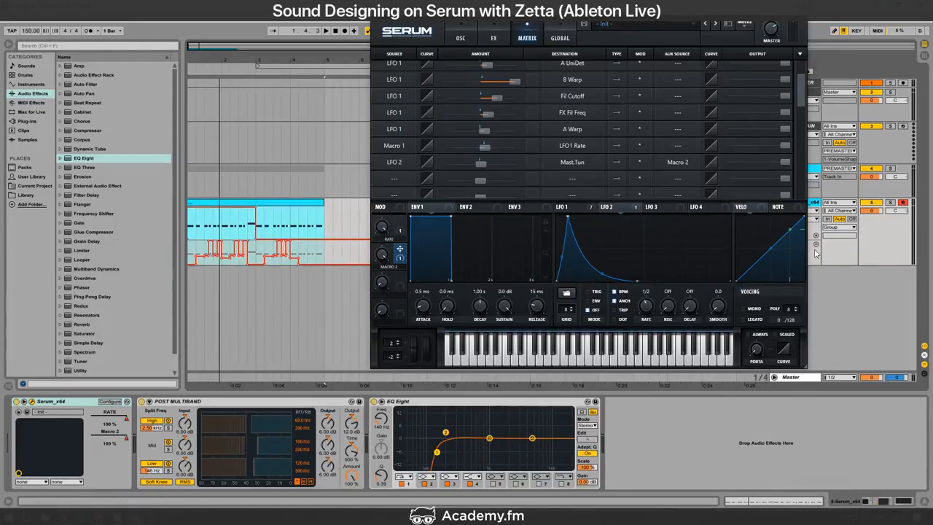
left_click(305, 206)
left_click_drag(206, 57, 352, 135)
Step: Play from 1.1.1 and draw the Macro 2 automation down to zero between 1.3 and 2.4
left_click(190, 222)
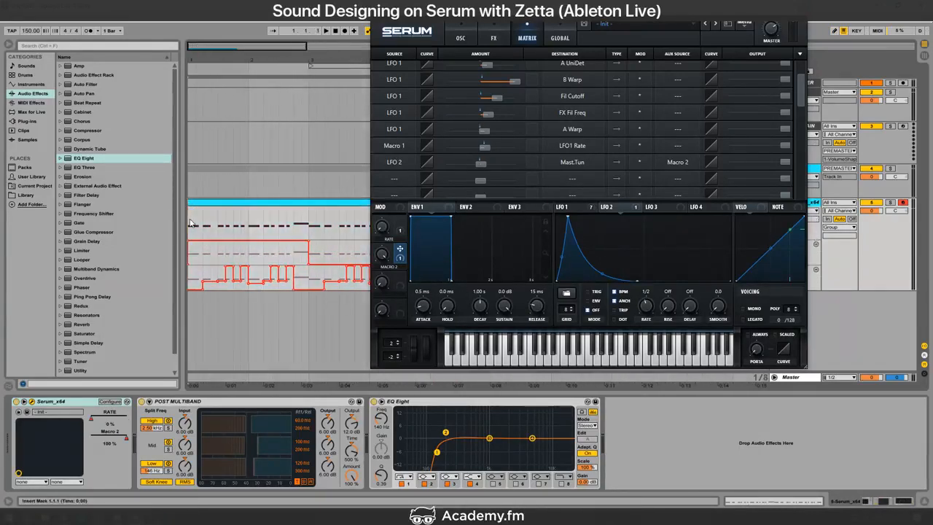
key("space")
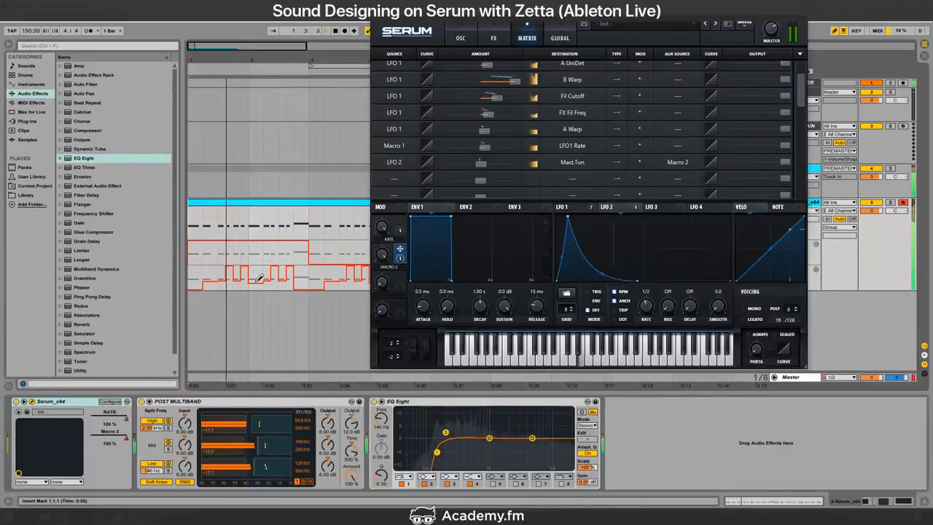
mouse_move(224, 248)
left_mouse_down()
mouse_move(224, 274)
mouse_move(261, 260)
left_mouse_up()
key("space")
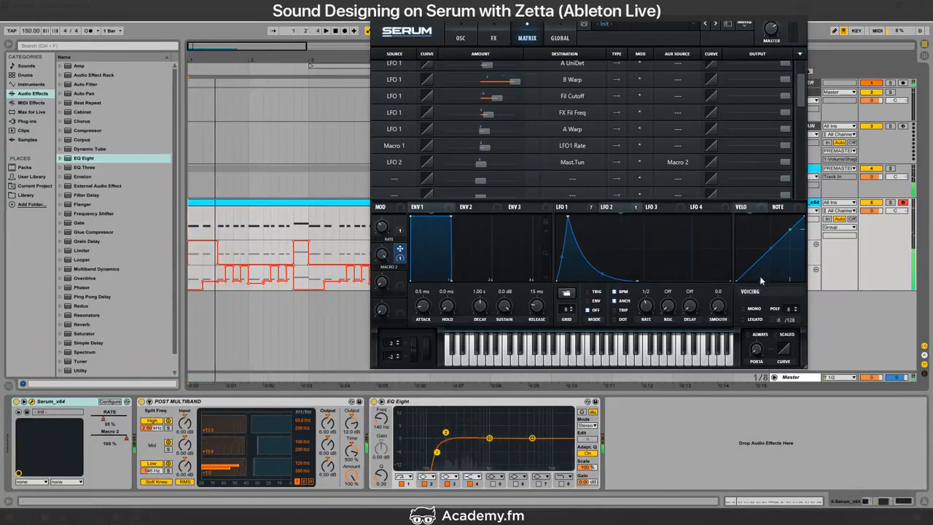
Step: Duplicate the Macro 2 automation of bars 1 and 2 onto bars 3 and 4
left_click(303, 251)
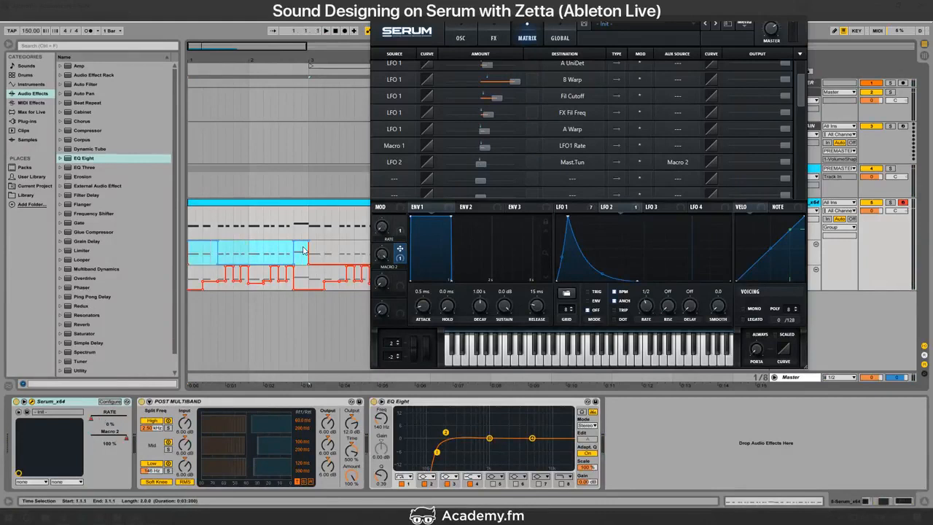
left_click_drag(211, 225, 188, 228)
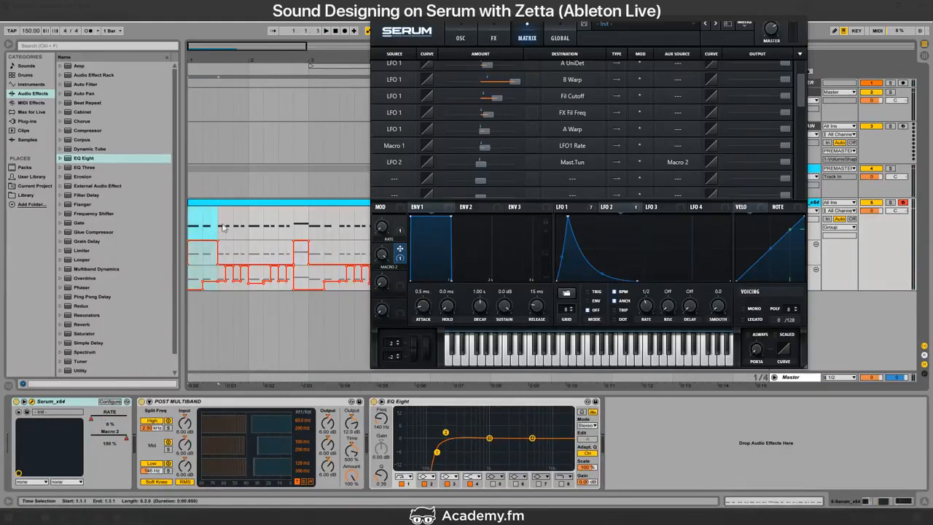
left_click_drag(220, 227, 144, 220)
left_click(306, 252)
left_click_drag(315, 252, 185, 253)
key("ctrl+d")
Step: Loop and play the whole four-bar clip with Serum hidden, and bring Serum's window back up beside the clip
left_click(803, 29)
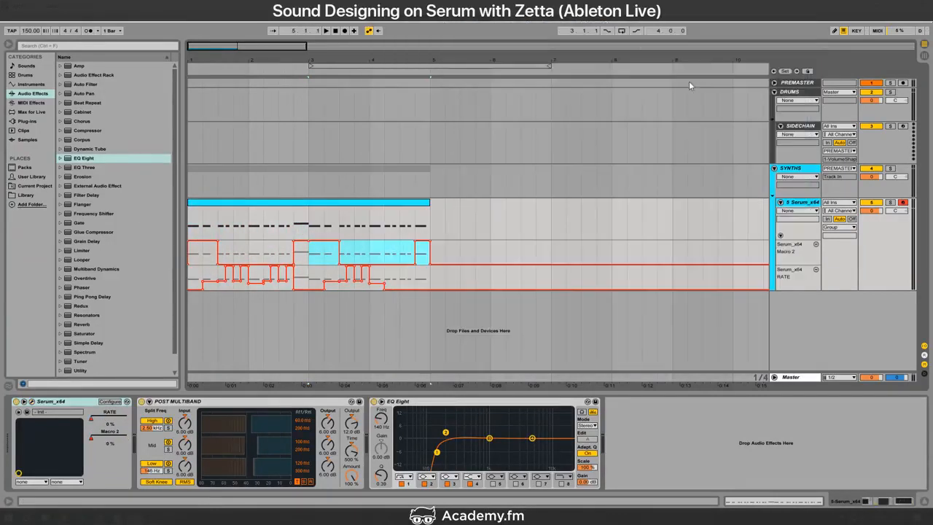
left_click(341, 204)
key("ctrl+l")
key("space")
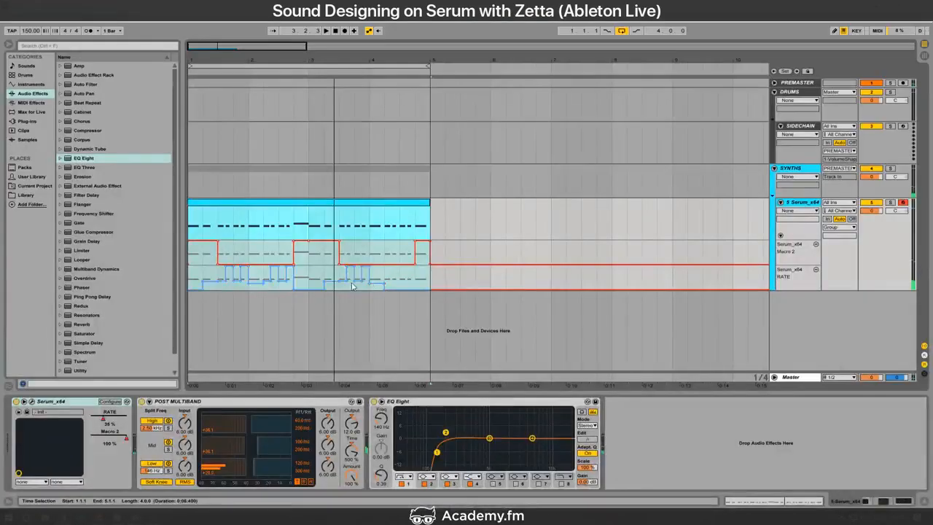
left_click(31, 402)
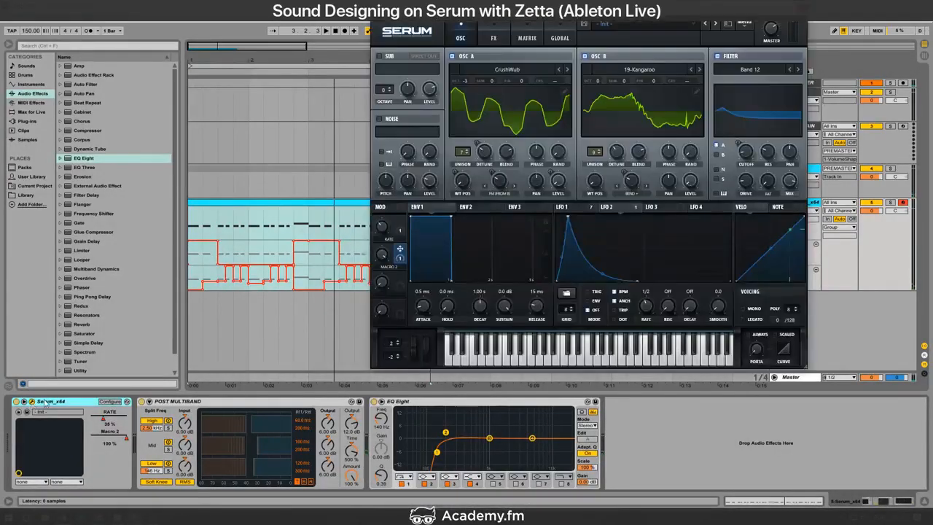
left_click_drag(590, 38, 458, 45)
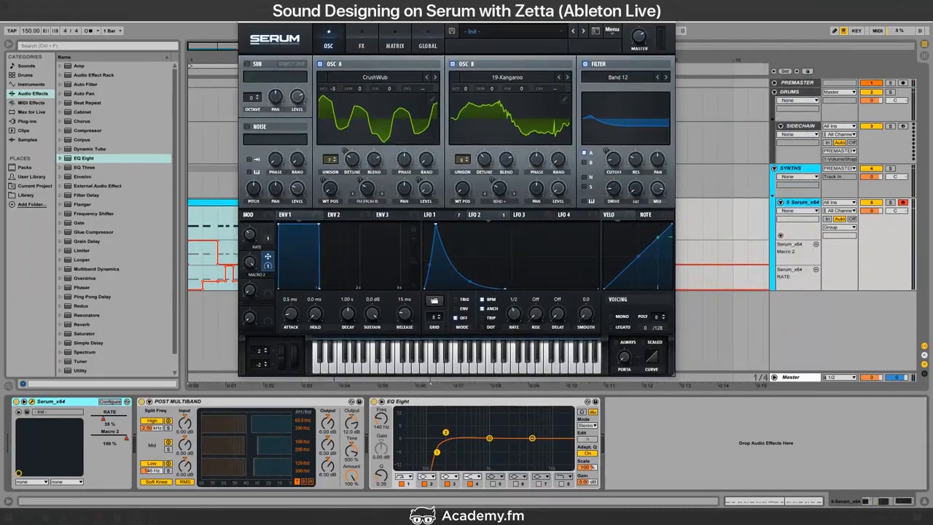
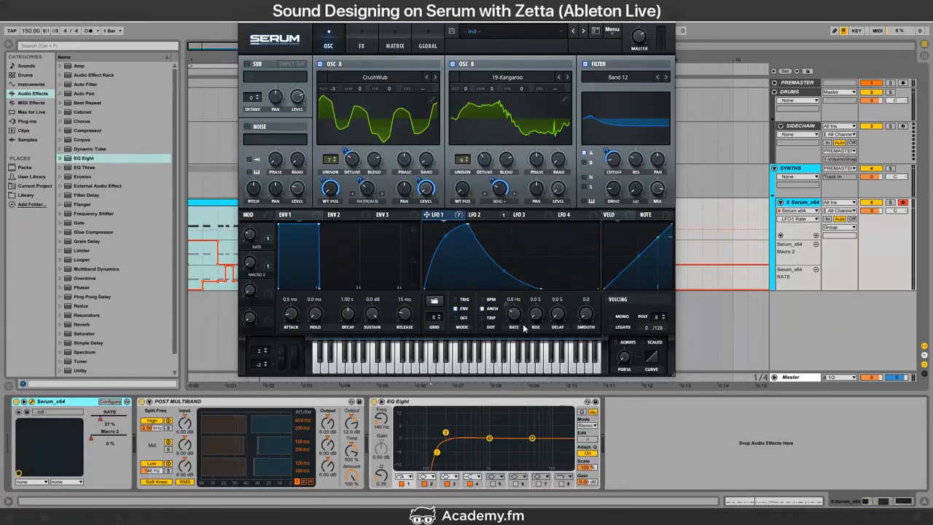
Step: Try raising the LFO 1 rate automation at the start of the clip and undo it
left_click(194, 227)
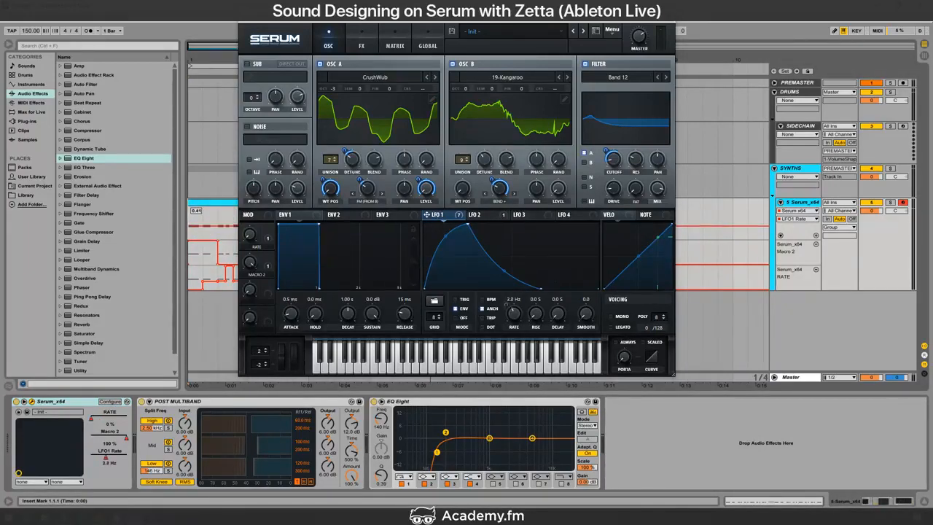
left_click_drag(195, 226, 195, 225)
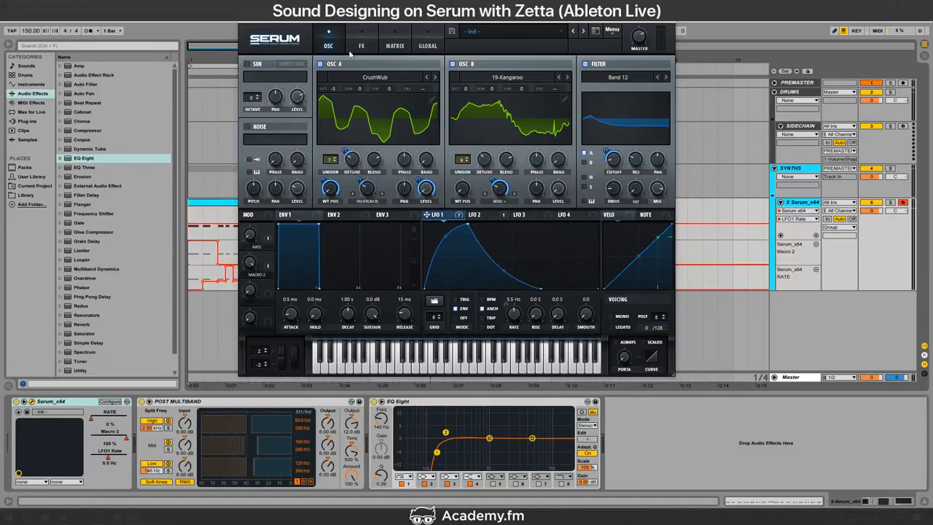
left_click_drag(361, 14, 417, 48)
key("ctrl+z")
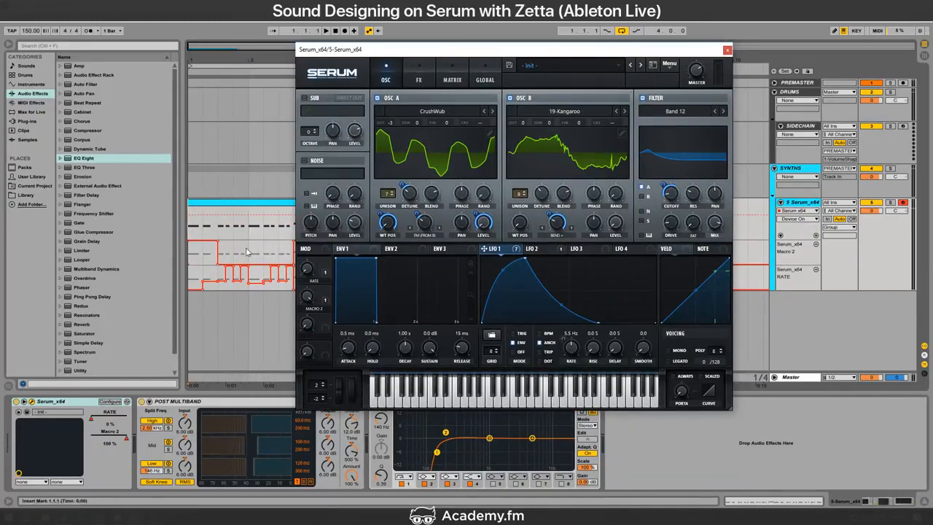
Step: Audition LFO 1 with a concave rise and a later peak while the clip plays, and restore the earlier peak and convex rise
key("space")
left_click(250, 193)
left_click(251, 204)
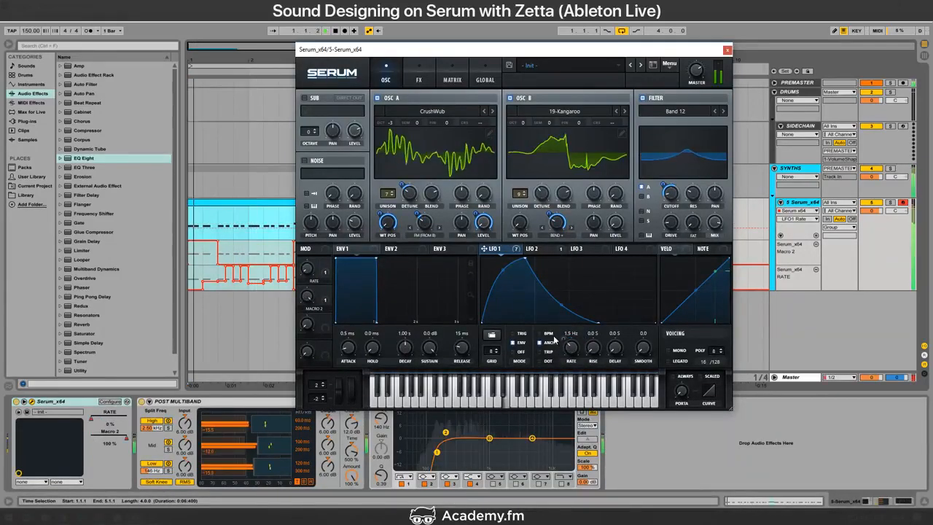
left_click_drag(504, 281, 513, 292)
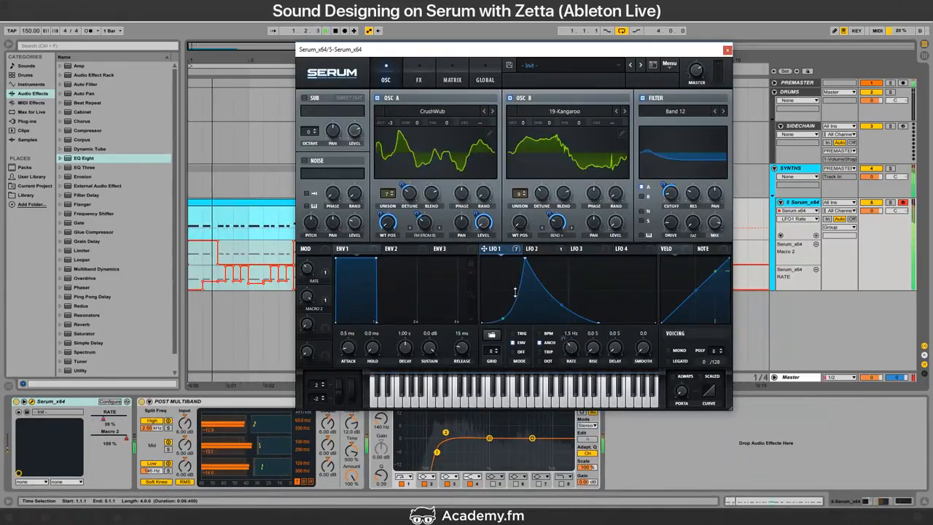
left_click_drag(525, 260, 578, 249)
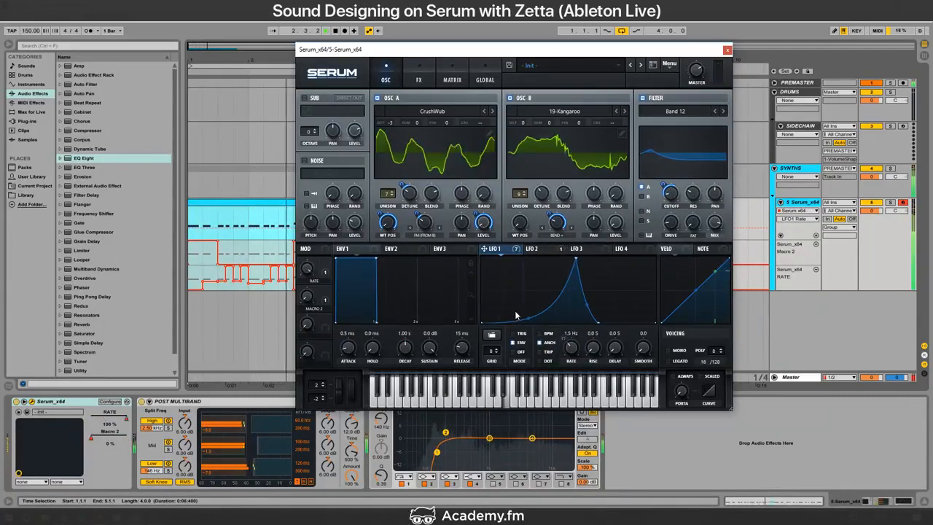
left_click_drag(528, 318, 528, 253)
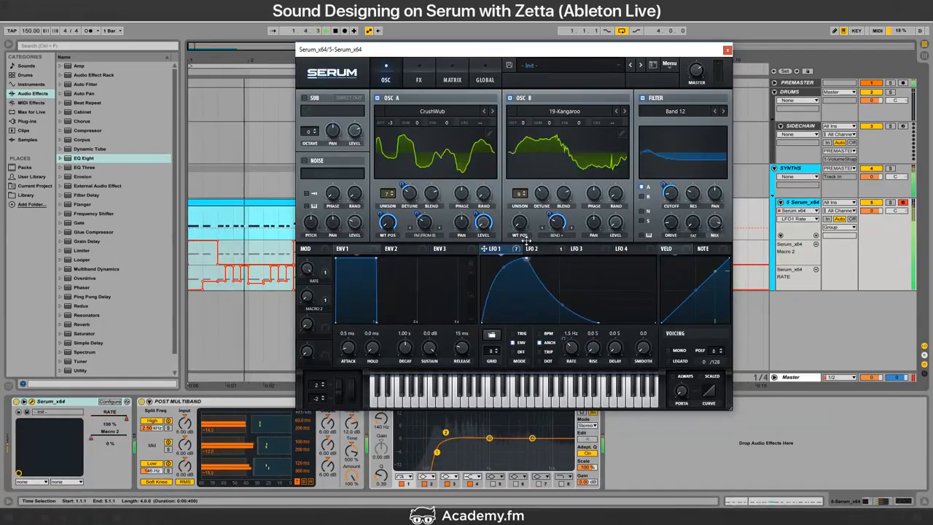
Step: Fine-tune oscillator A's FM amount and the Band 12 filter's cutoff and mix while the clip plays
mouse_move(428, 223)
left_mouse_down()
mouse_move(432, 217)
mouse_move(430, 259)
mouse_move(424, 228)
left_mouse_up()
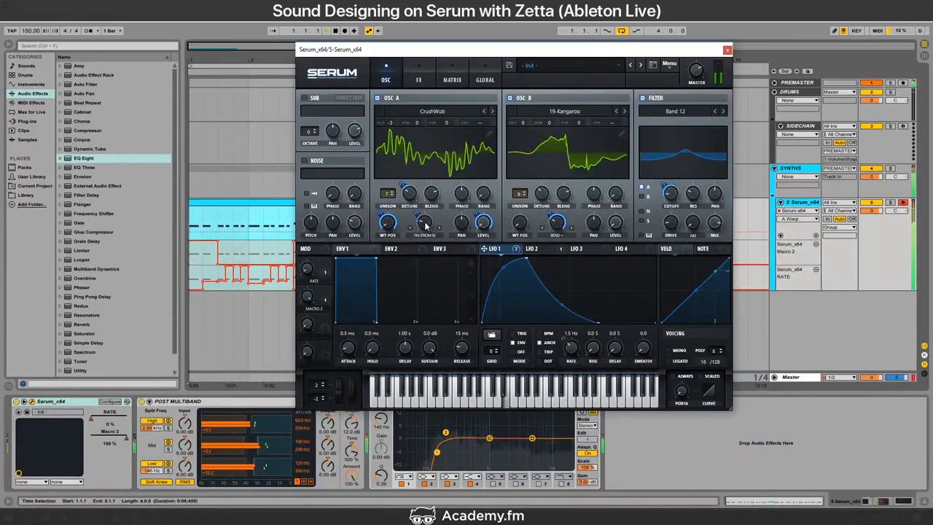
left_click_drag(471, 52, 424, 47)
left_click_drag(623, 189, 623, 190)
left_click_drag(669, 217, 669, 220)
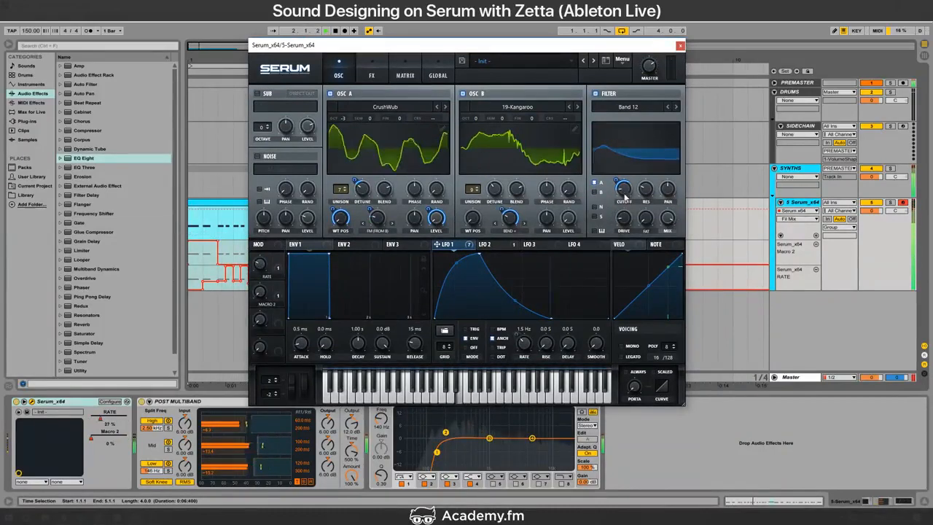
left_click_drag(622, 190, 623, 191)
Step: Try the Band 24 filter type against the playing clip, checking its mix and cutoff, and return to Band 12
left_click(676, 106)
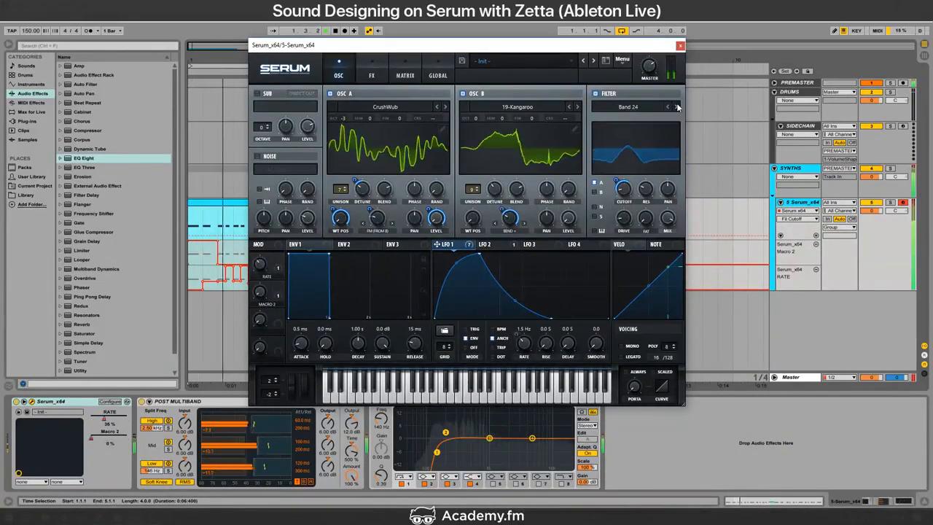
left_click(674, 230)
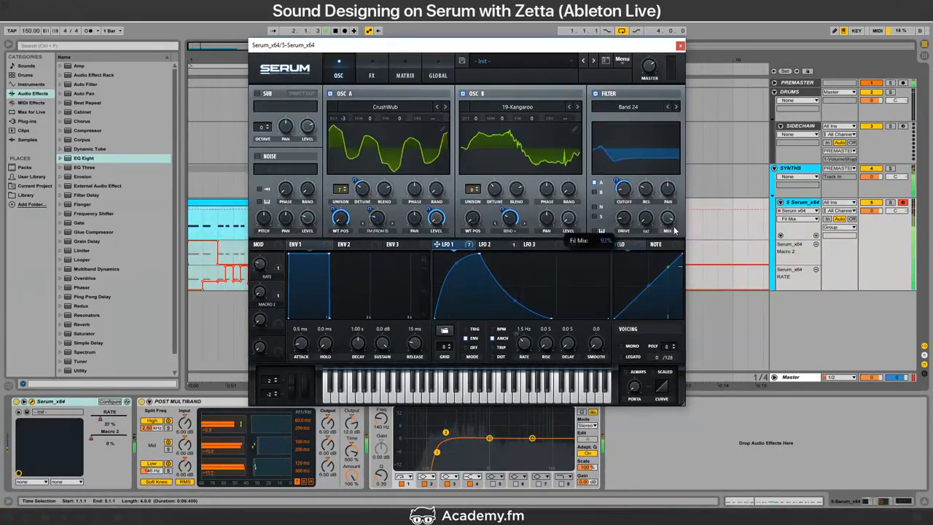
left_click(631, 190)
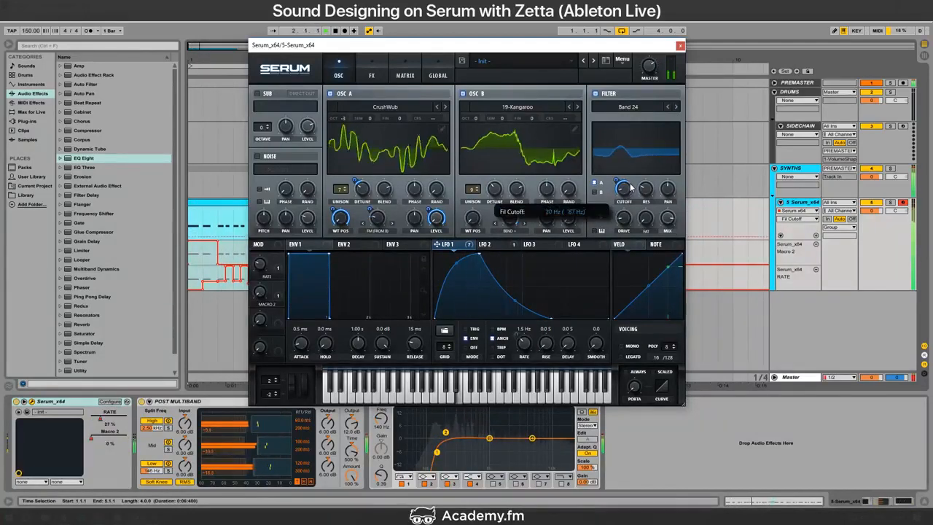
left_click(675, 107)
left_click(669, 107)
left_click(669, 107)
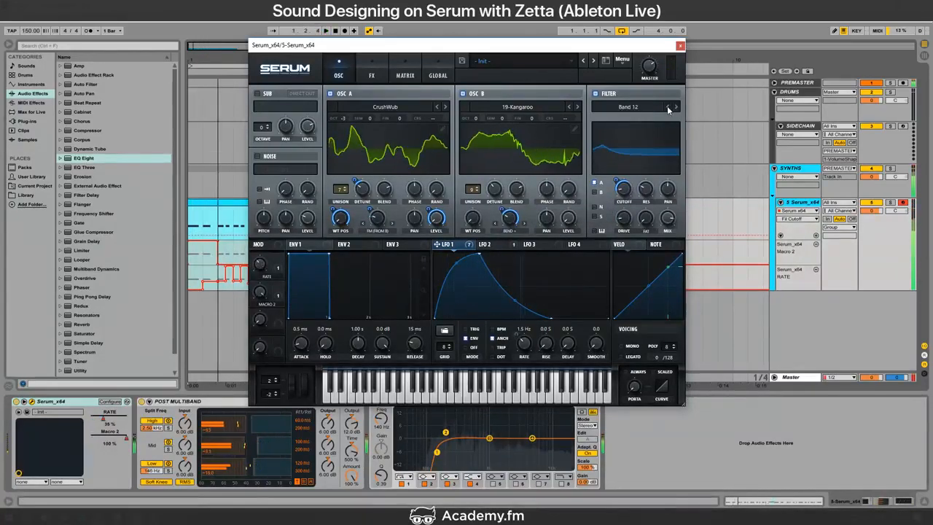
key("space")
key("space")
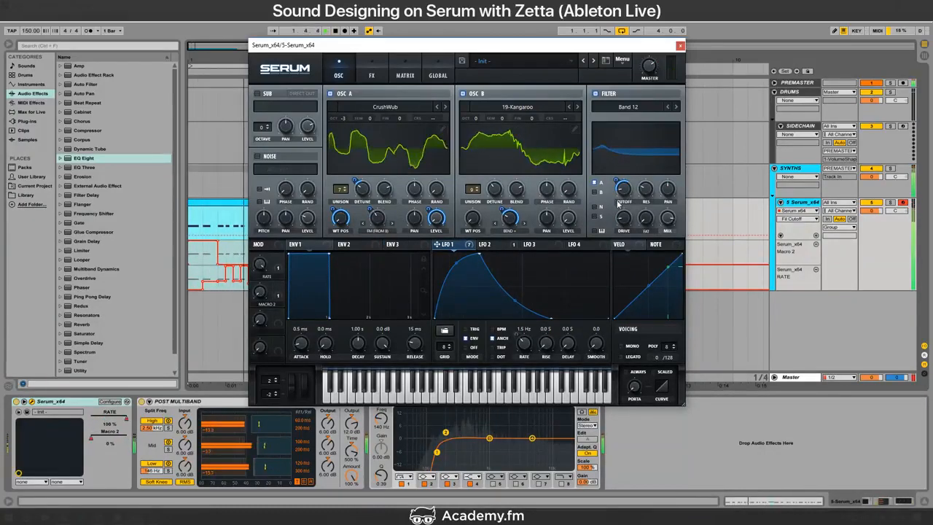
Step: Enable the EQ in Serum's effects rack and place it between the chorus and the compressor
left_click(372, 73)
key("space")
left_click(261, 168)
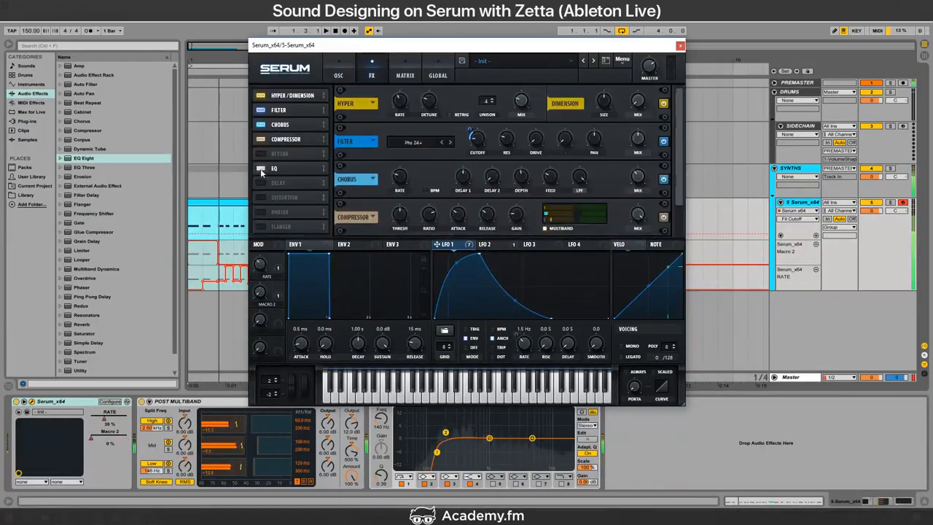
left_click_drag(323, 169, 320, 136)
left_click(353, 75)
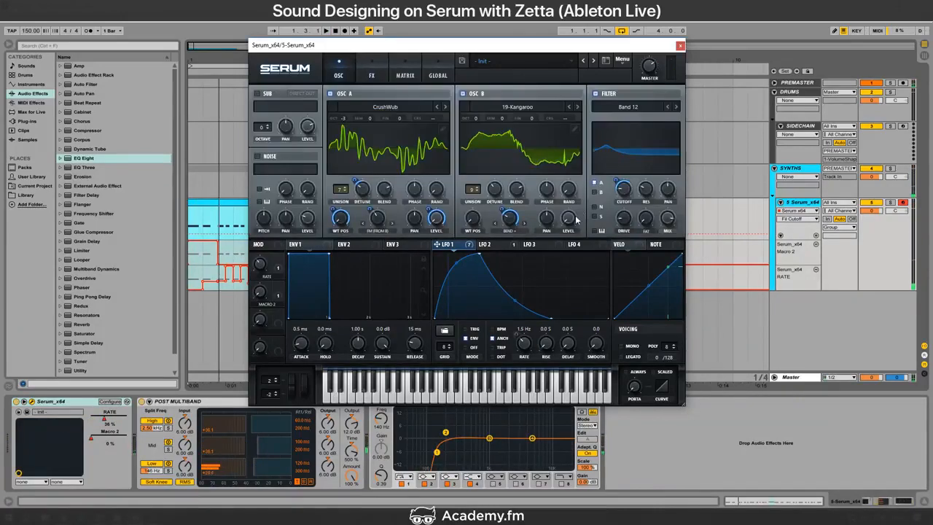
Step: Switch the EQ's low band to a high-pass and modulate its frequency with LFO 1 while the clip plays
key("space")
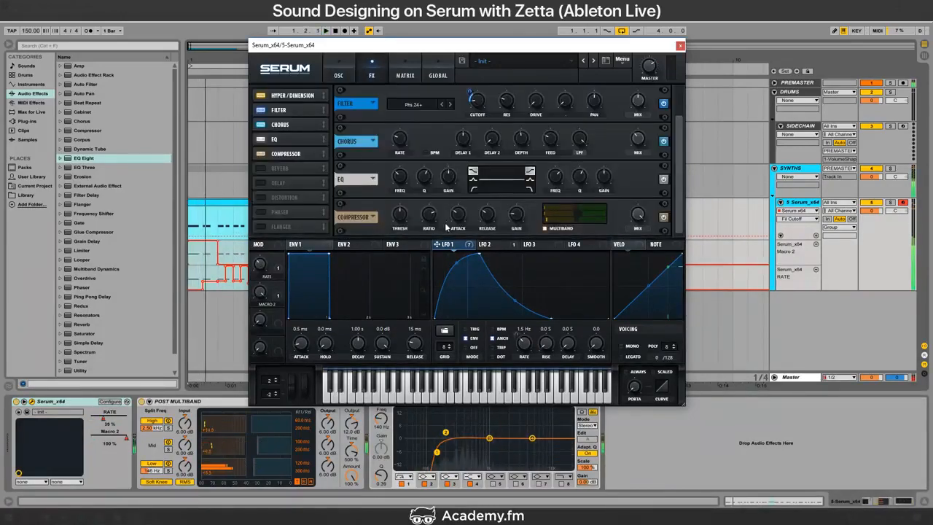
left_click(473, 189)
mouse_move(400, 180)
left_mouse_down()
mouse_move(401, 197)
mouse_move(394, 180)
left_mouse_up()
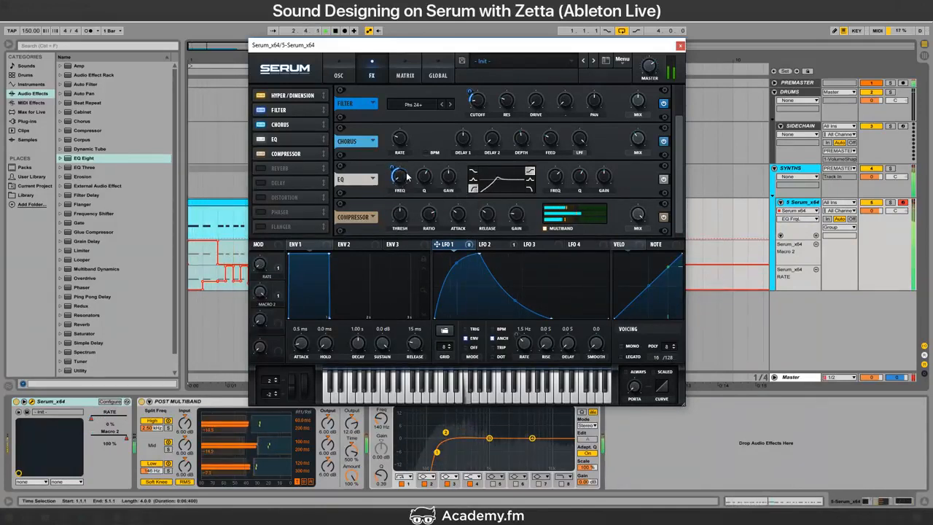
Step: Set the effects filter's mix to 100% and adjust LFO 1's modulation of its cutoff to about -11
left_click_drag(638, 101, 665, 64)
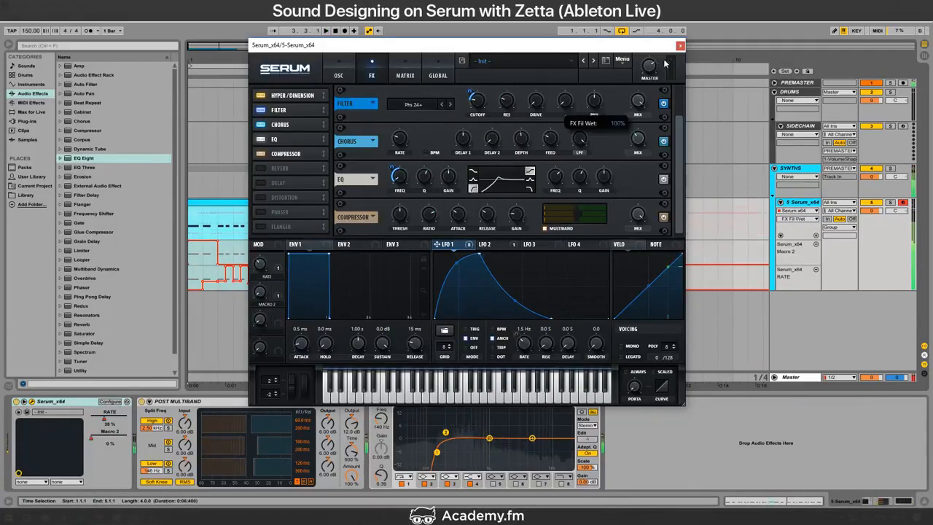
key("space")
left_click_drag(476, 100, 469, 113)
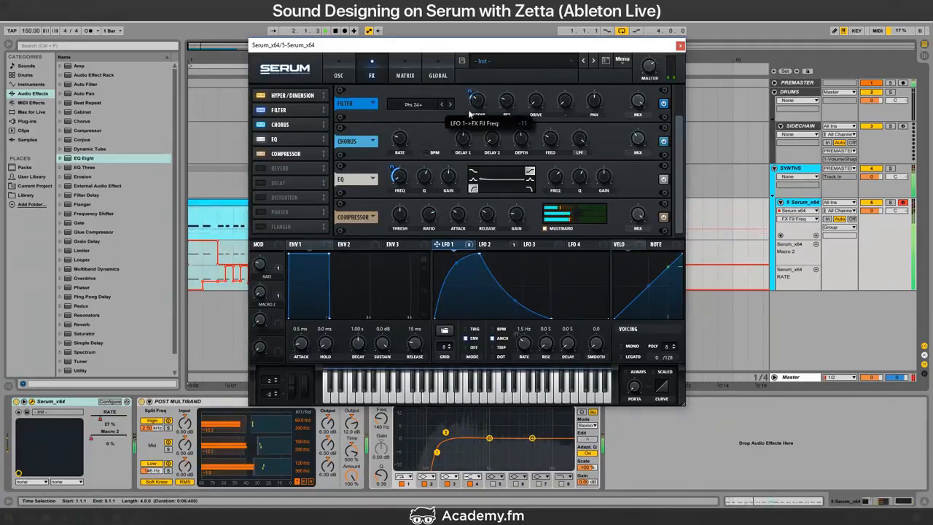
Step: Adjust the effects filter's mix while the clip plays, and check the live chat on the YouTube stream dashboard
left_click(639, 102)
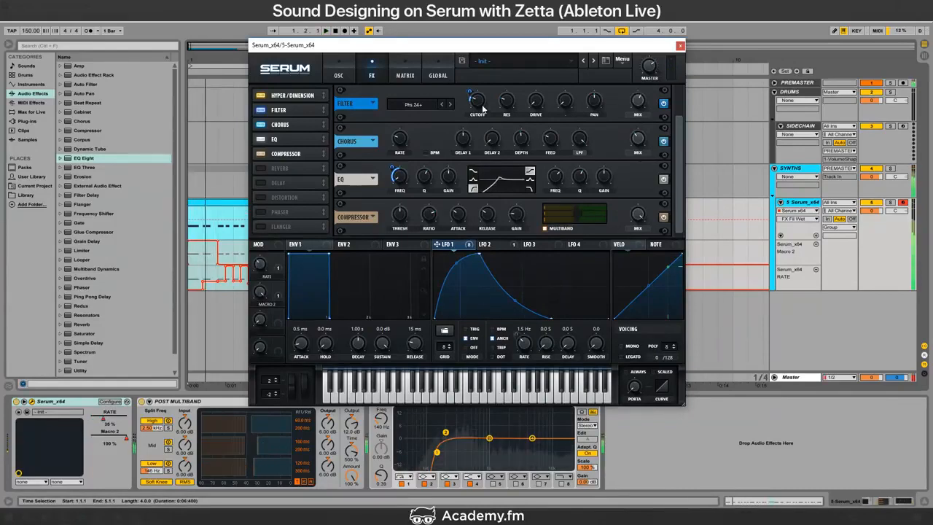
key("alt+Tab")
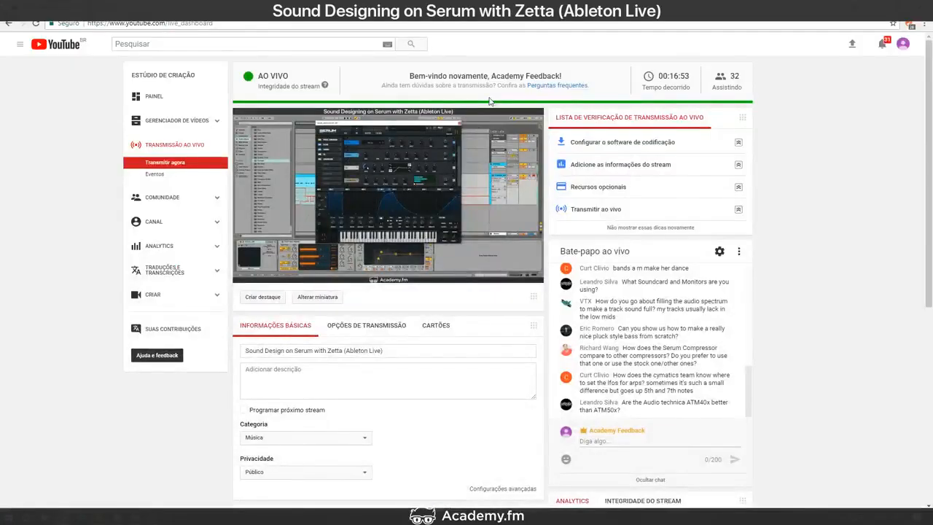
key("alt+Tab")
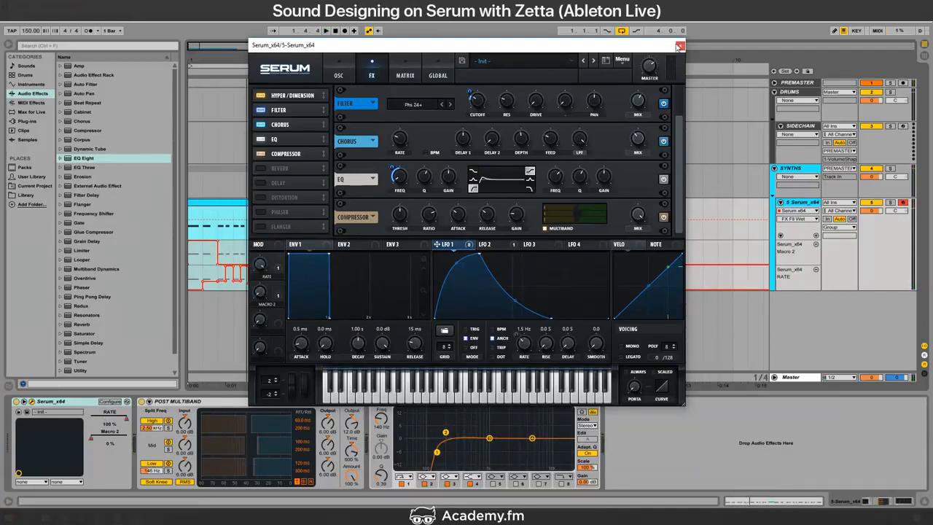
Step: Close the Serum window and insert a new MIDI track below the SIDECHAIN track
left_click(678, 47)
left_click(248, 202)
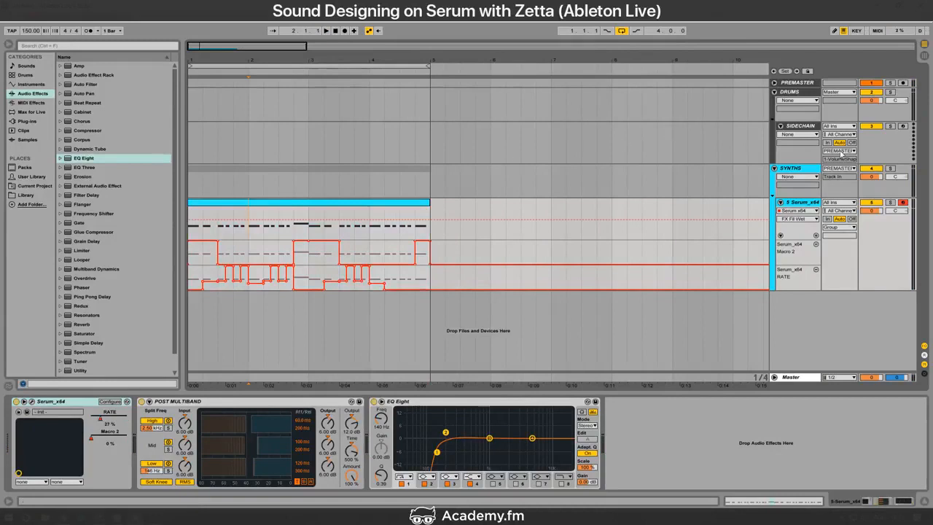
key("ctrl+shift+t")
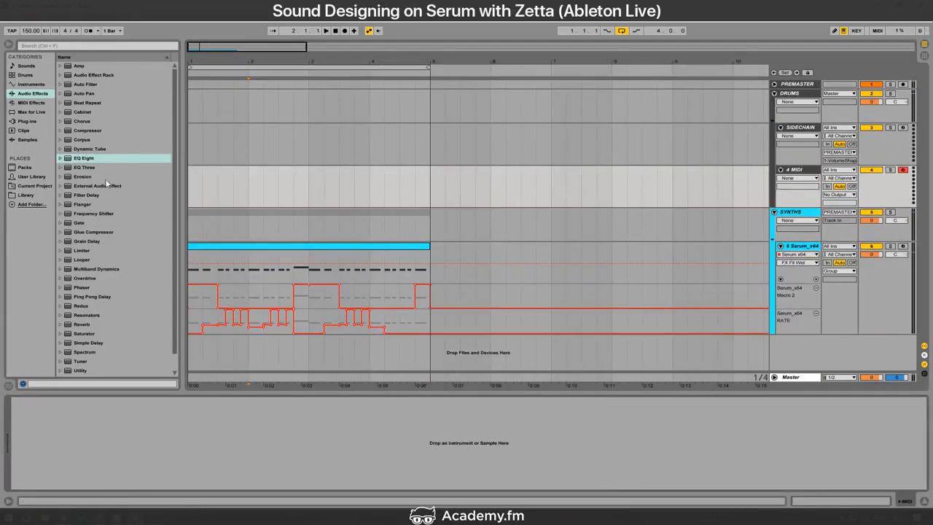
Step: Browse the Library sample folders and expand Artist Sample Packs
left_click(28, 195)
left_click(100, 111)
key("Down")
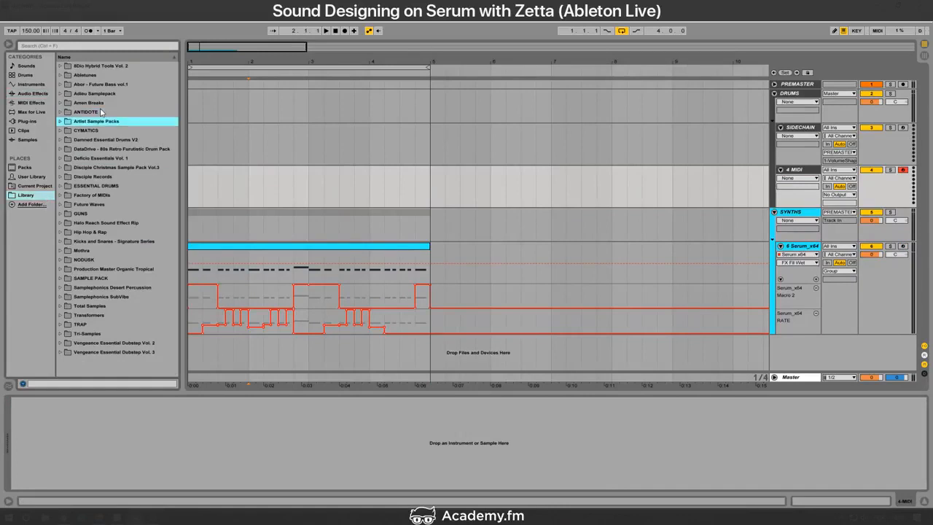
key("Down")
key("Right")
key("Left")
key("Down")
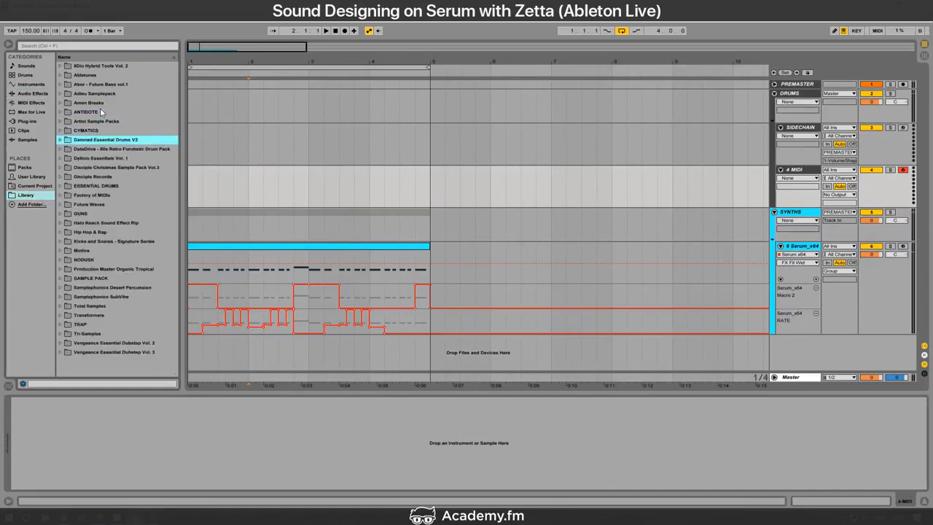
key("Up")
key("Down")
key("Down")
key("Down")
key("Down")
key("Down")
key("Up")
key("Up")
key("Up")
key("Up")
key("Up")
key("Up")
key("Right")
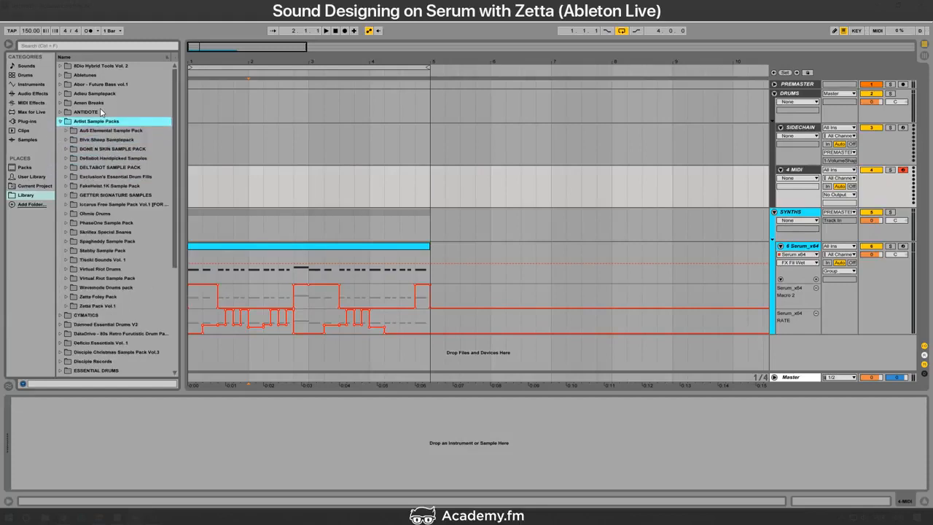
Step: Look through the kicks in DELTABOT SAMPLE PACK and collapse the pack
key("Down")
key("Down")
key("Down")
key("Down")
key("Down")
key("Down")
key("Down")
key("Down")
key("Down")
key("Down")
key("Up")
key("Up")
key("Up")
key("Up")
key("Up")
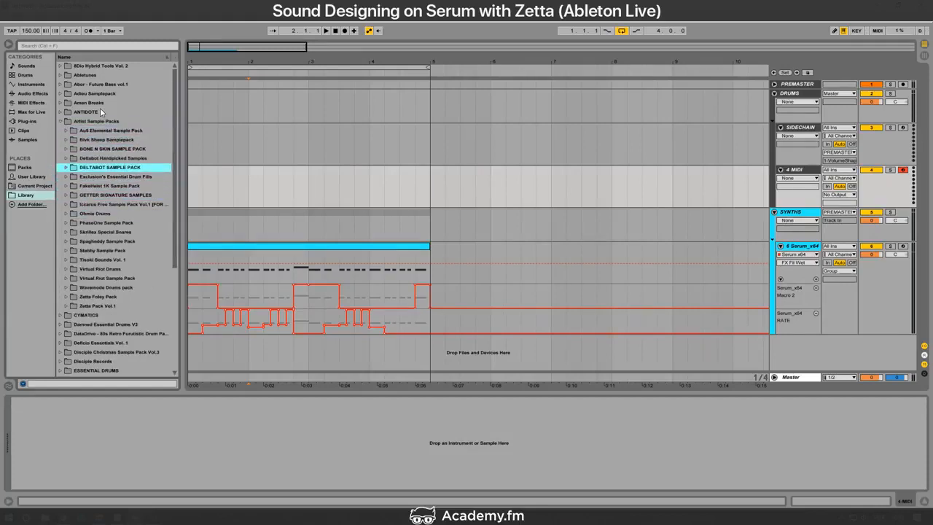
key("Right")
key("Down")
key("Down")
key("Down")
key("Down")
key("Down")
key("Down")
key("Down")
key("Down")
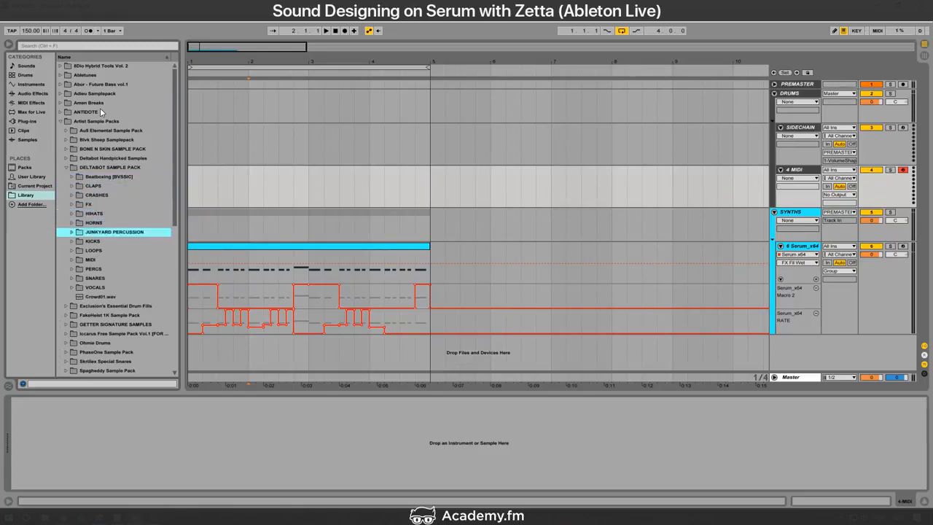
key("Right")
key("Down")
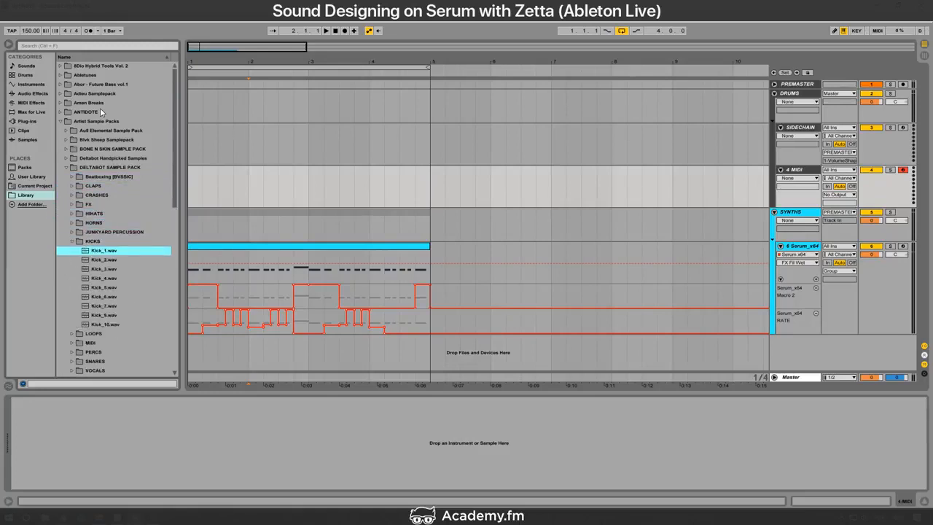
key("Left")
key("Left")
key("Left")
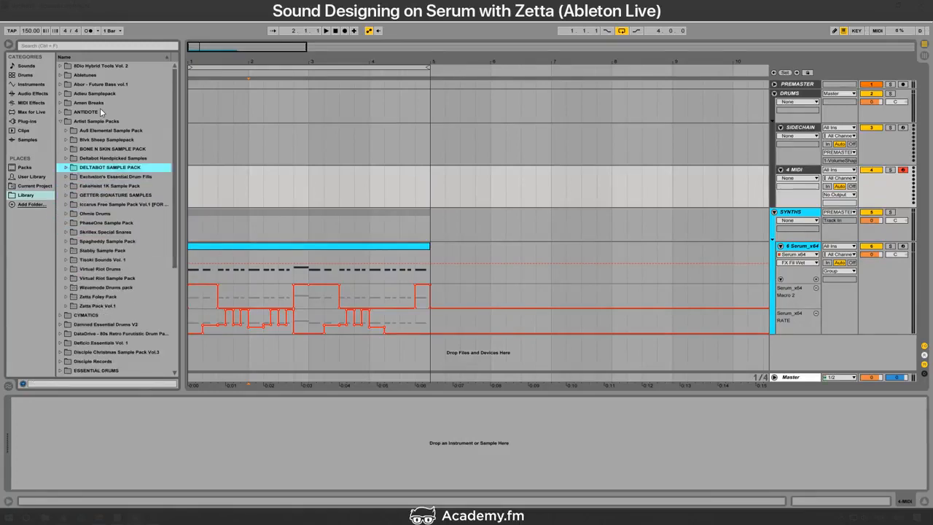
Step: Expand the Zetta Pack Vol.1 folder within Artist Sample Packs
key("Down")
key("Down")
key("Down")
key("Down")
key("Down")
key("Down")
key("Down")
key("Down")
key("Down")
key("Down")
key("Down")
key("Down")
key("Down")
key("Down")
key("Down")
key("Right")
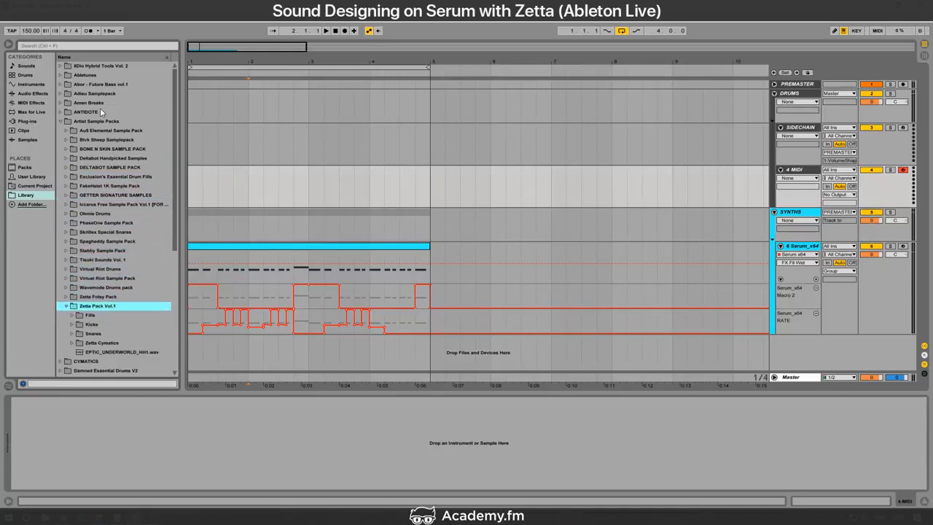
Step: Load Generic Kick 01.wav from the pack's Kicks folder onto the new MIDI track
key("Down")
key("Right")
key("Left")
key("Down")
key("Right")
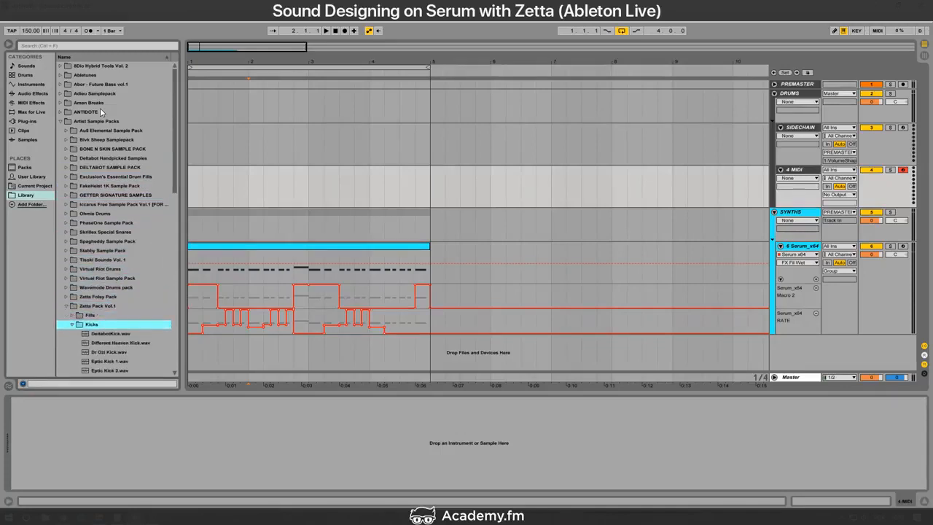
scroll(121, 254, "down", 4)
left_click(118, 297)
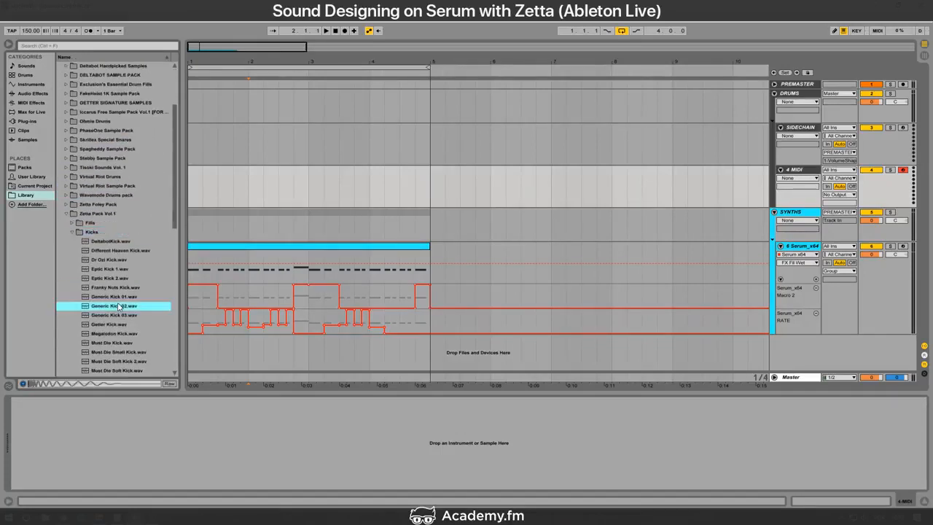
Step: Add Multiband Dynamics after the kick sampler, set its low split frequency to 70 Hz and adjust its time scaling
left_click(31, 93)
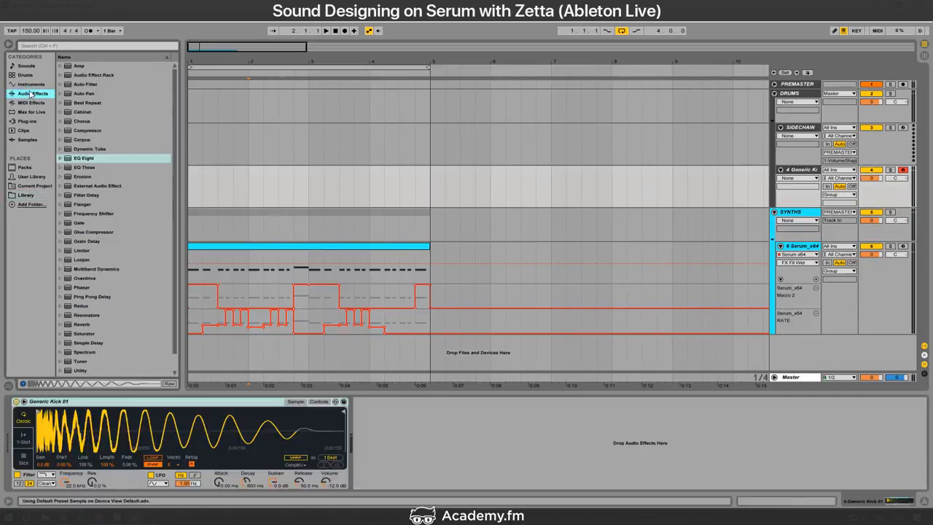
left_click_drag(98, 271, 341, 428)
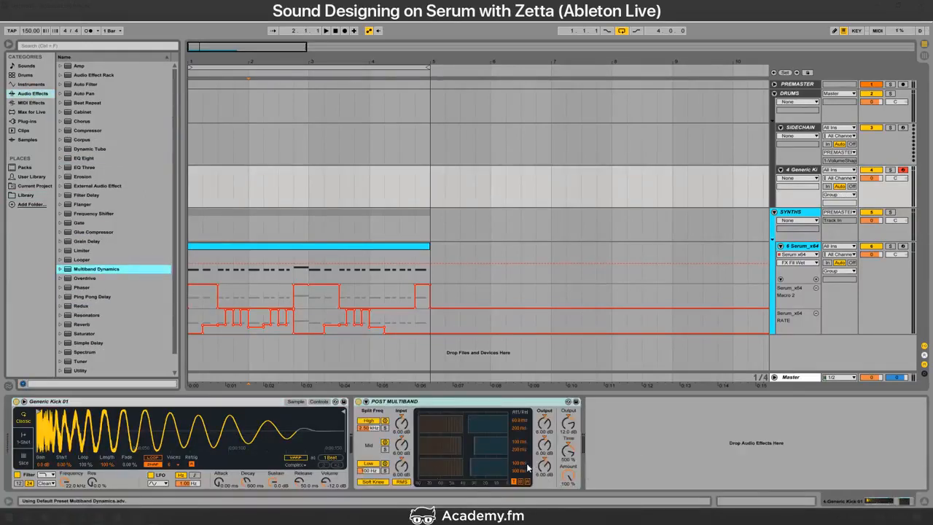
left_click_drag(528, 465, 533, 462)
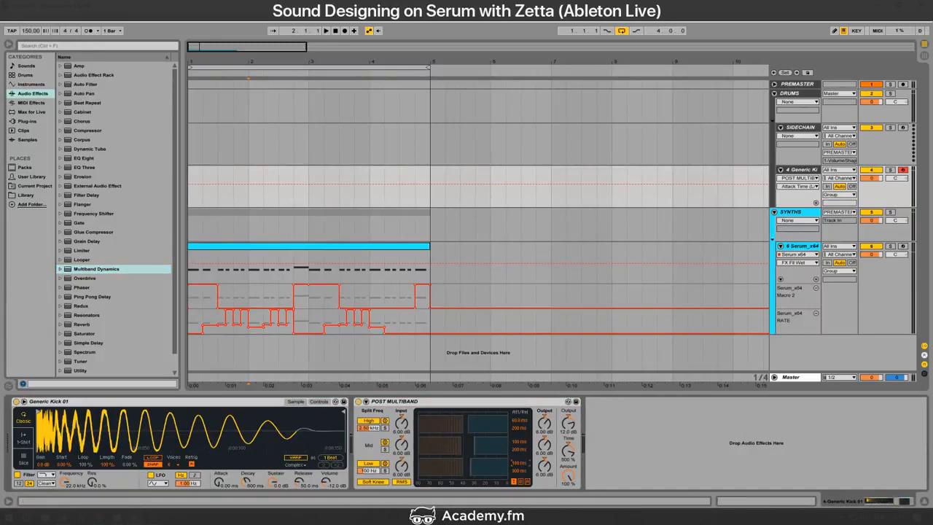
left_click(519, 443)
left_click(368, 470)
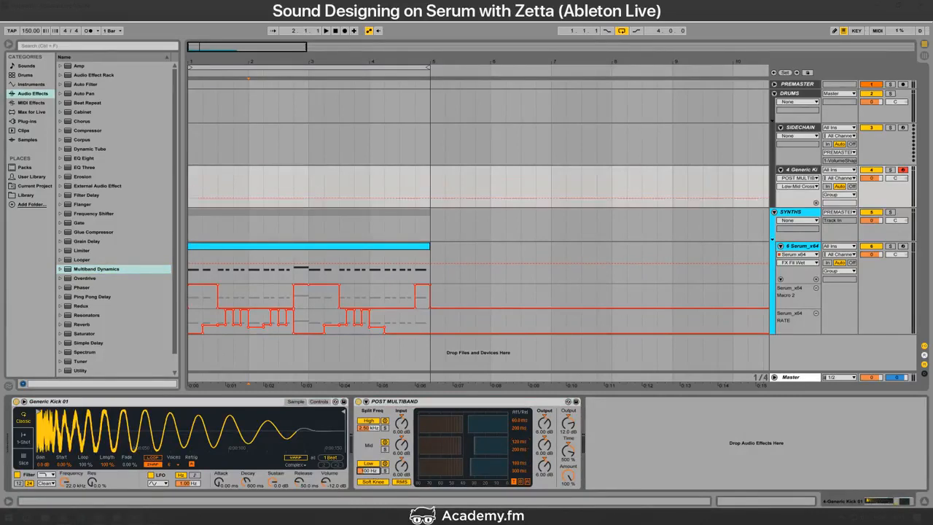
type("70")
key("Return")
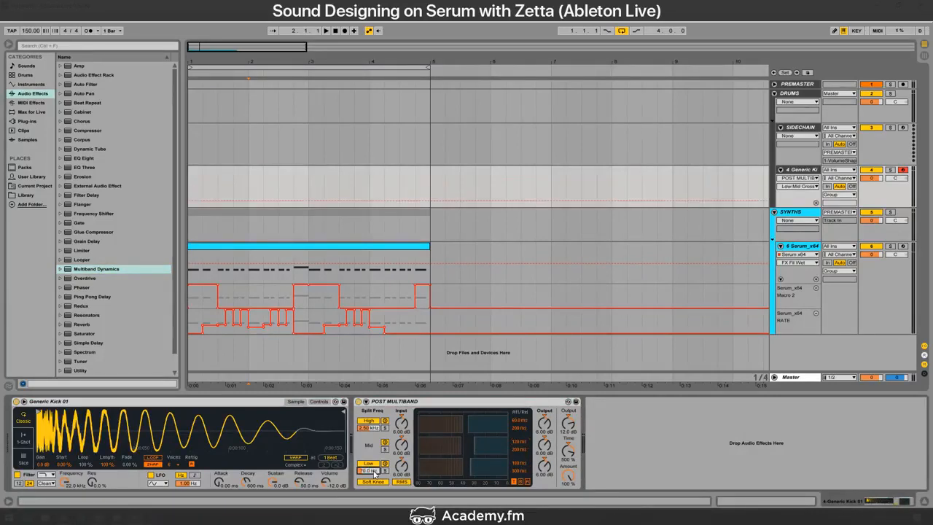
left_click(568, 452)
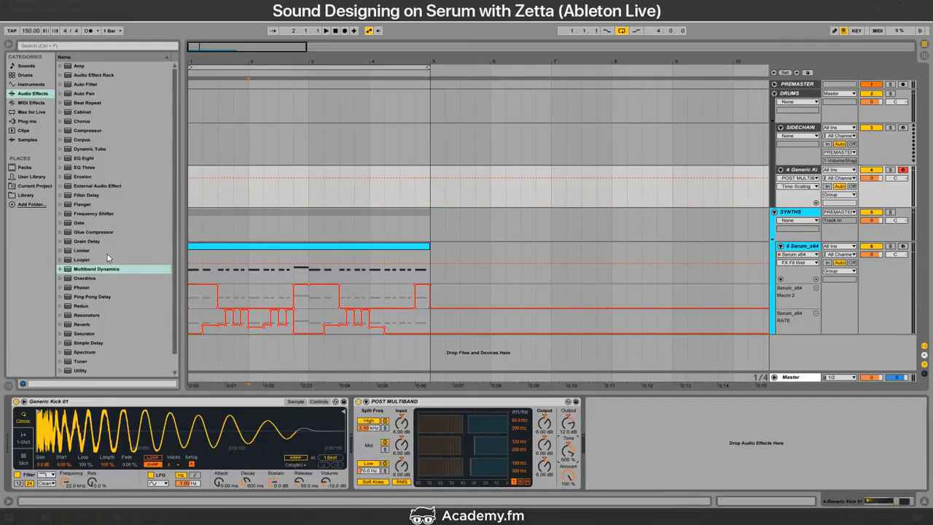
Step: Add a Glue Compressor with threshold about -16 dB, makeup 12 dB and soft clipping on, and collapse the multiband device
left_click_drag(104, 233, 589, 441)
left_click(636, 459)
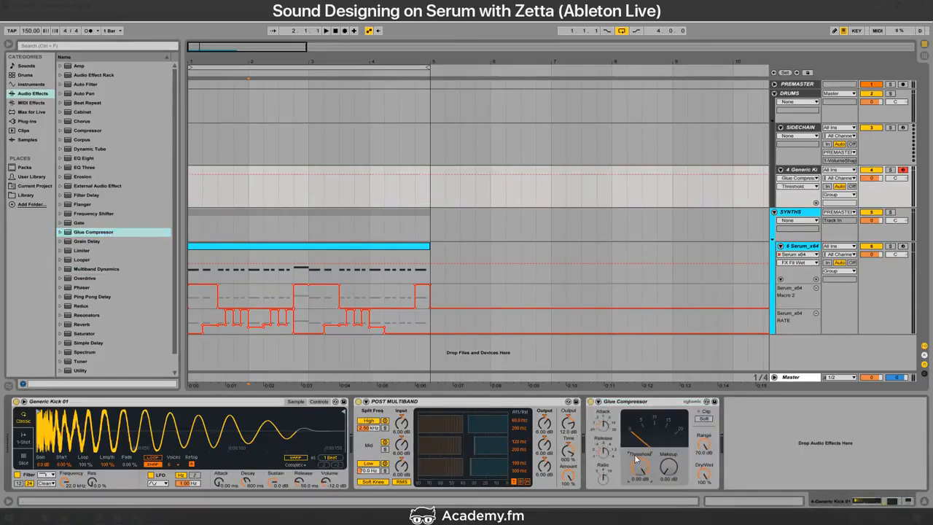
left_click_drag(643, 459, 668, 422)
left_click(707, 421)
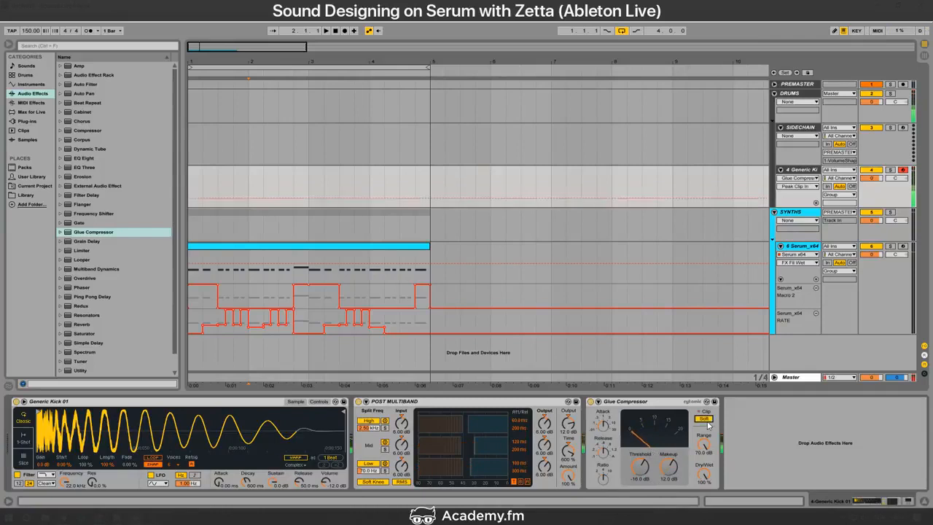
double_click(521, 402)
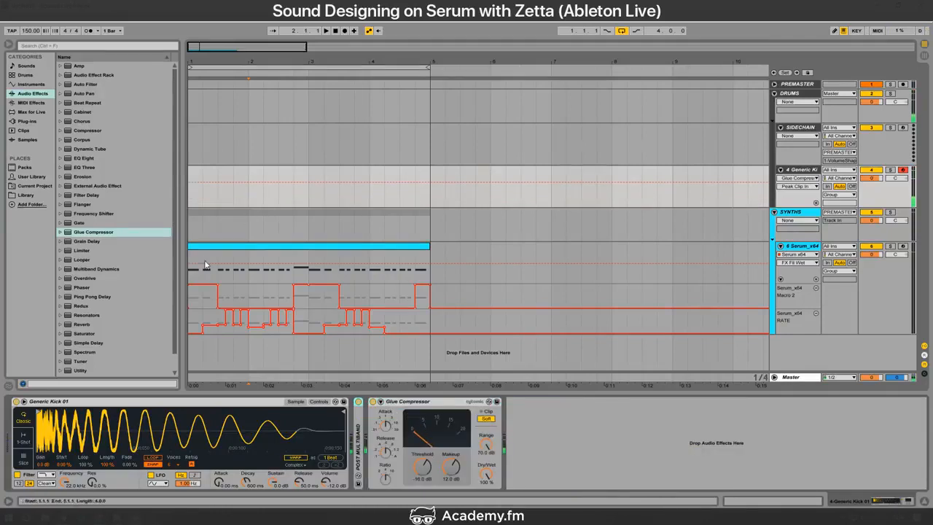
Step: Copy an eighth-note slice of the bass clip to the kick track at bar 1 as a C3 note, consolidated into a one-beat clip
left_click_drag(205, 265, 201, 274)
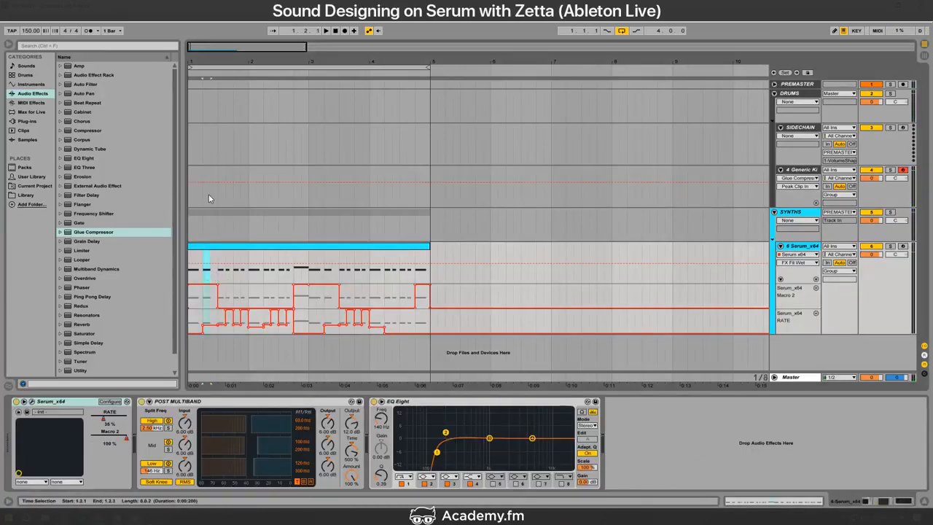
double_click(189, 172)
left_click(210, 383)
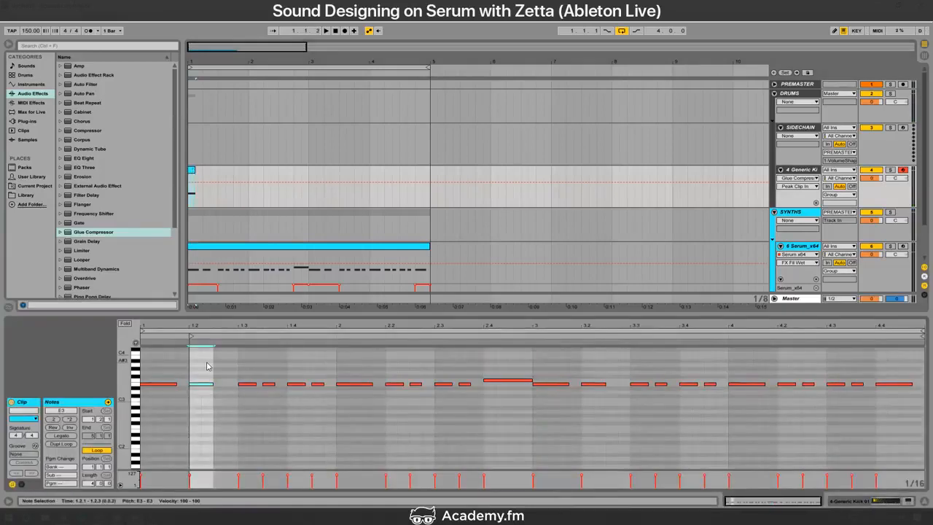
left_click(190, 176)
key("ctrl+j")
key("space")
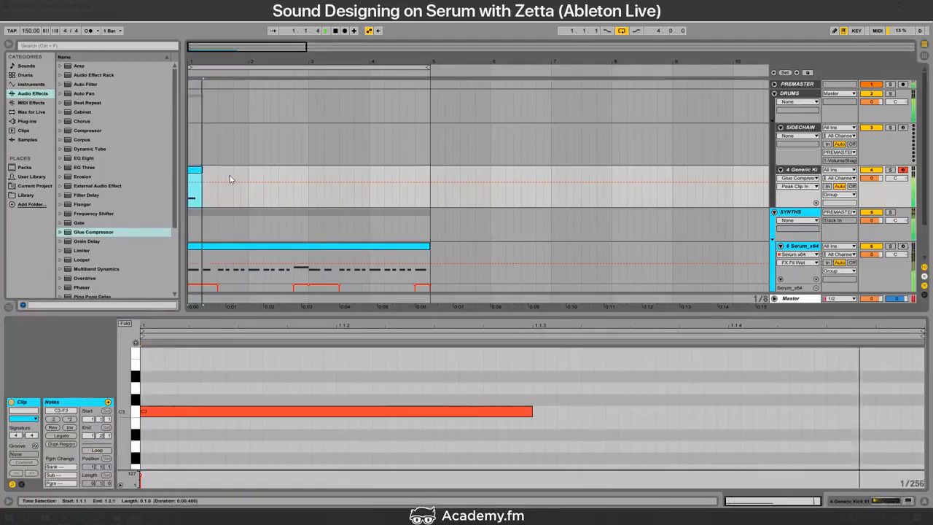
Step: Duplicate the one-bar kick section so a kick falls on the first beat of all four bars
left_click(251, 177, "shift")
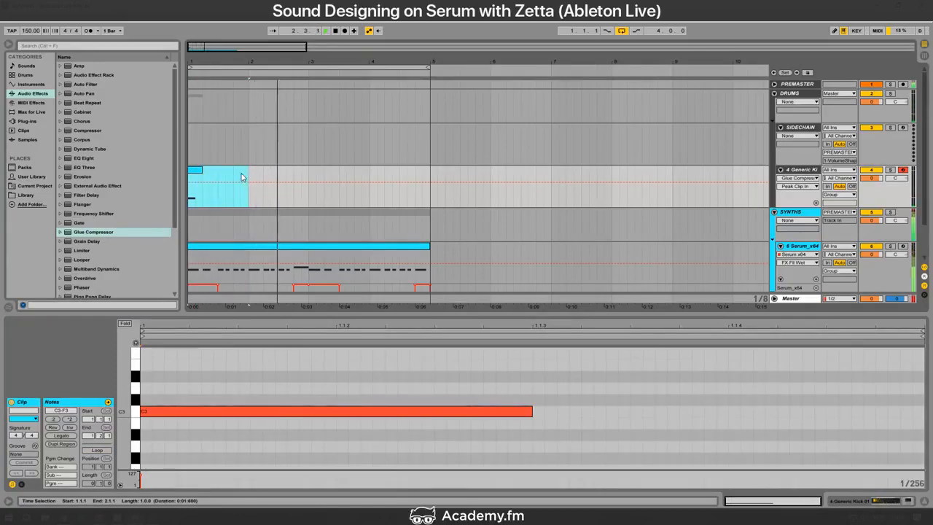
key("ctrl+d")
key("ctrl+d")
key("ctrl+d")
left_click(194, 173, "shift")
left_click(814, 170)
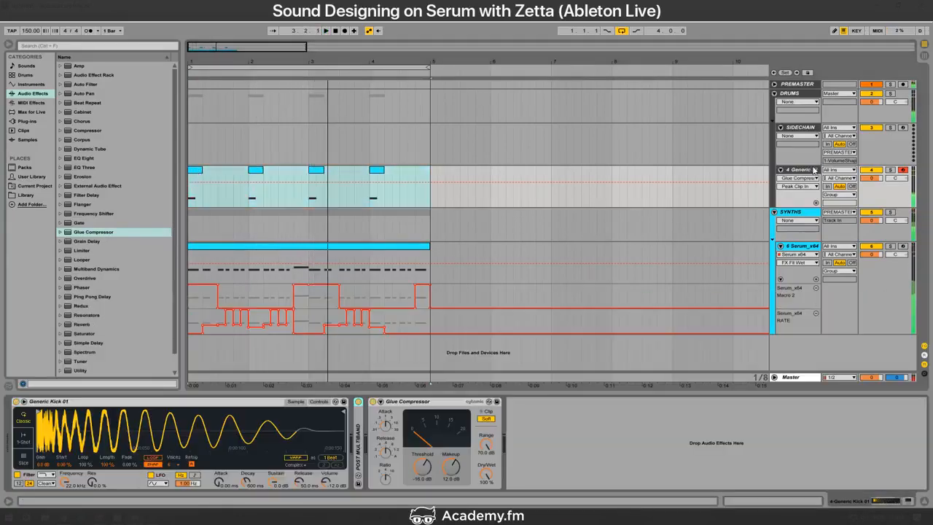
Step: Copy the four kick clips onto the SIDECHAIN track from bar 1 and play the arrangement
left_click_drag(424, 174, 192, 152)
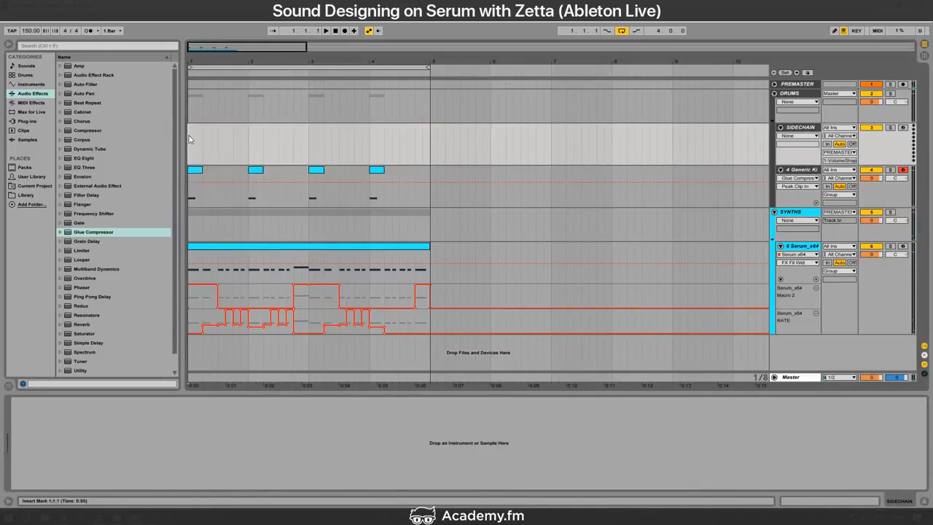
left_click(195, 174)
left_click(442, 189, "shift")
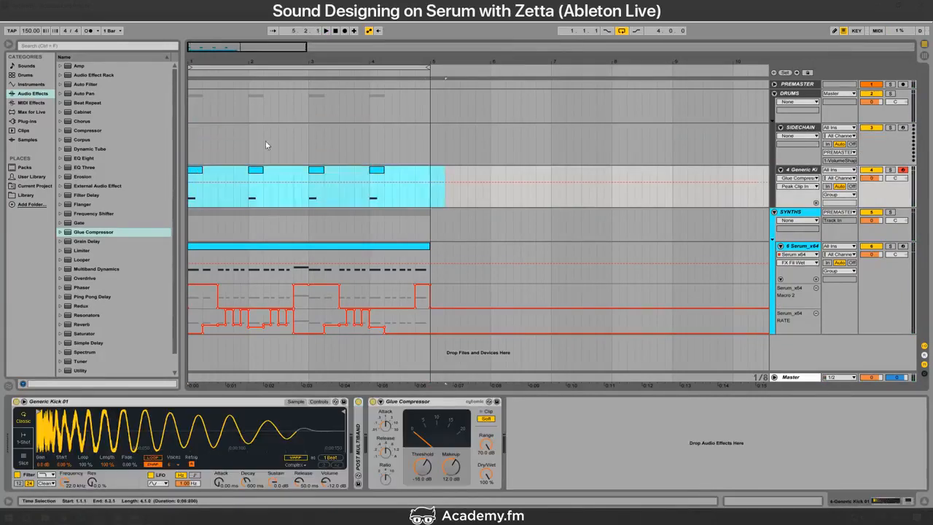
left_click(187, 142)
key("ctrl+v")
key("space")
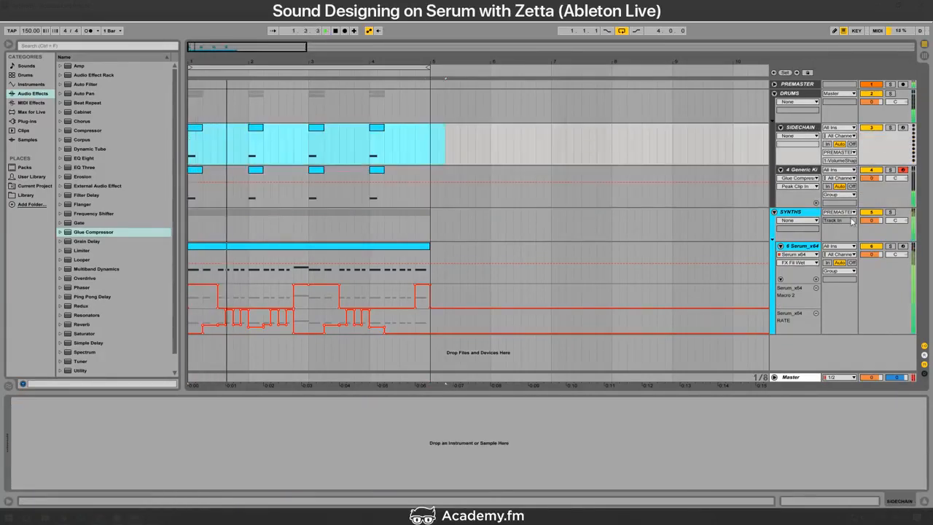
Step: Insert a new MIDI track below the kick and paste the four kick clips starting at beat 3 of bar 1
left_click(811, 171)
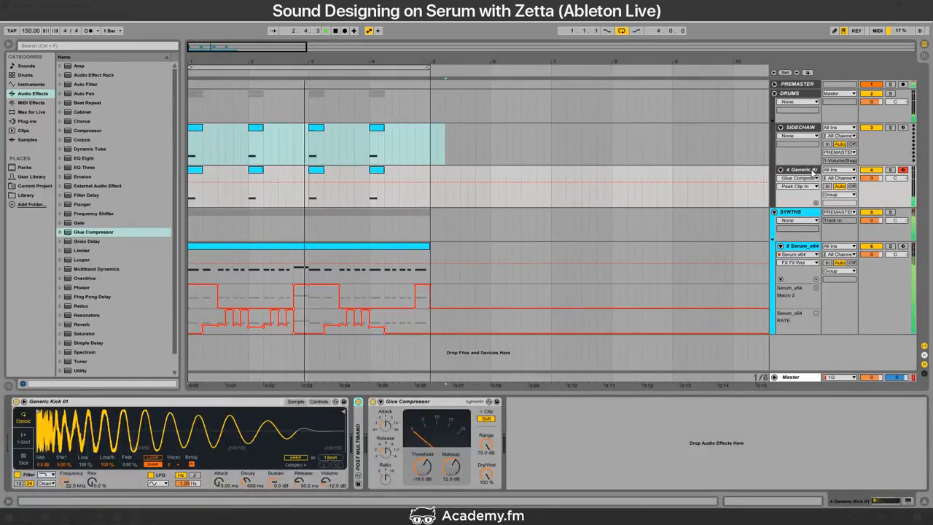
key("ctrl+shift+t")
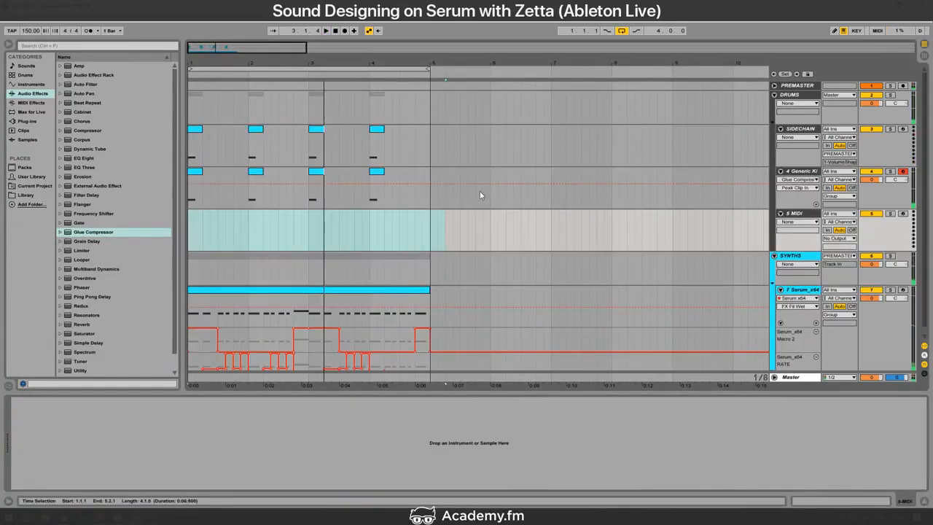
left_click_drag(431, 206, 189, 203)
left_click(216, 225)
key("ctrl+v")
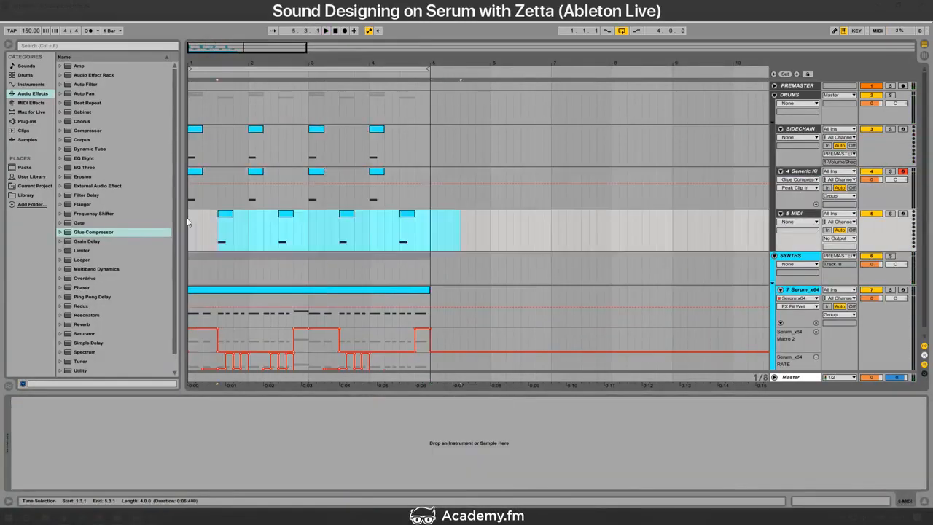
Step: Look through the Snares folder of Zetta Pack Vol.1 in the sample library, then collapse the pack
left_click(189, 219)
left_click(41, 195)
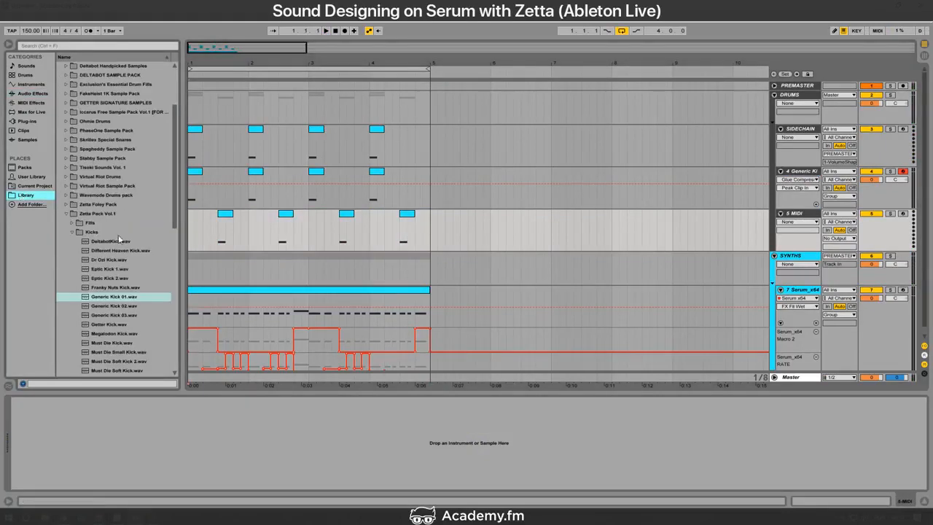
left_click(72, 232)
left_click(72, 241)
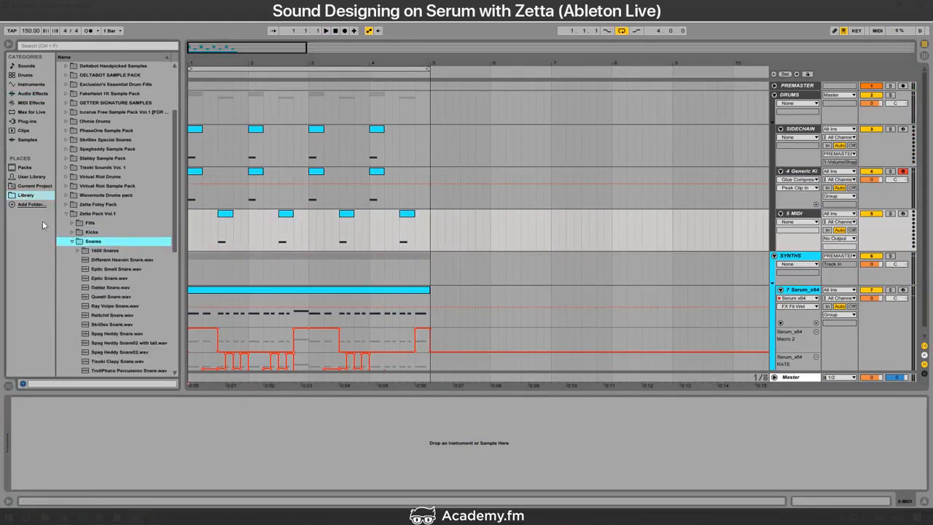
scroll(149, 261, "down", 5)
left_click(65, 112)
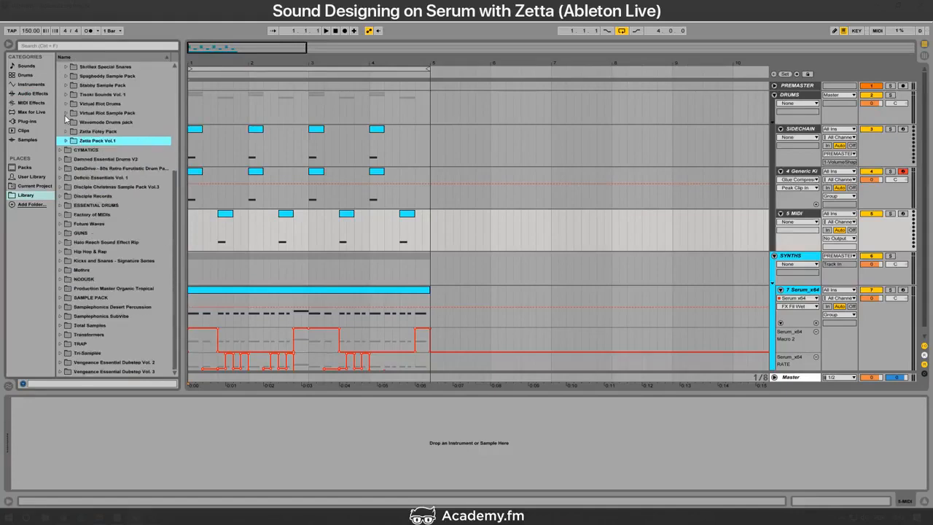
Step: Arm the new MIDI track and load Cymatics - Raptor Snare 53 from the DELTABOT SAMPLE PACK snares into it
left_click(65, 94)
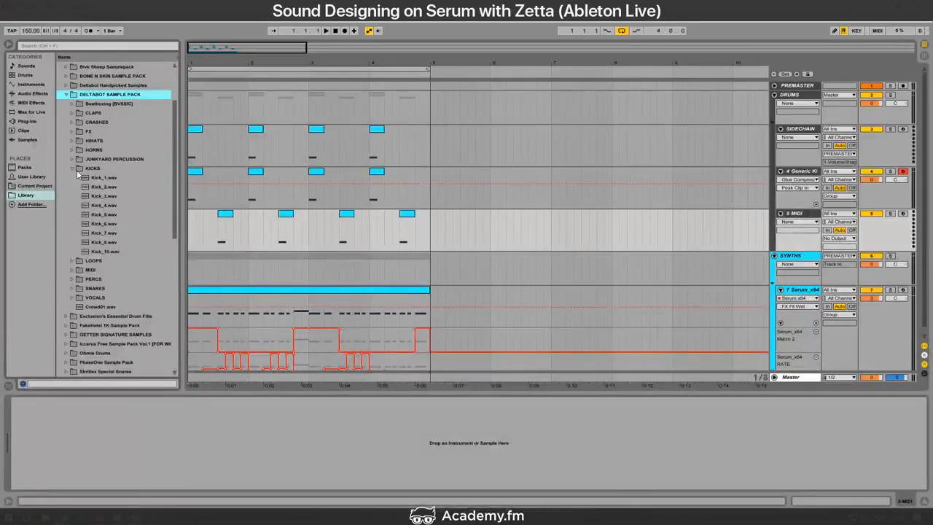
left_click(77, 170)
left_click(73, 206)
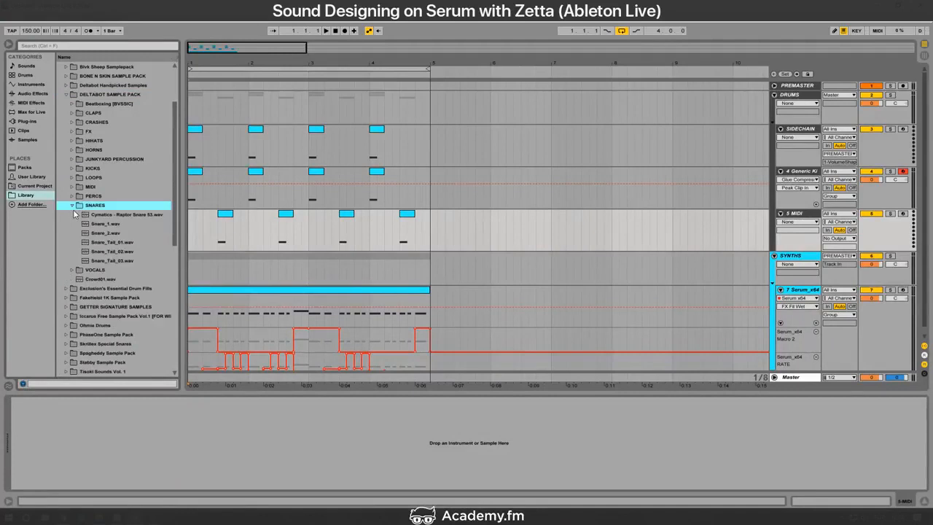
left_click(901, 213)
left_click(450, 223)
left_click_drag(117, 214, 163, 402)
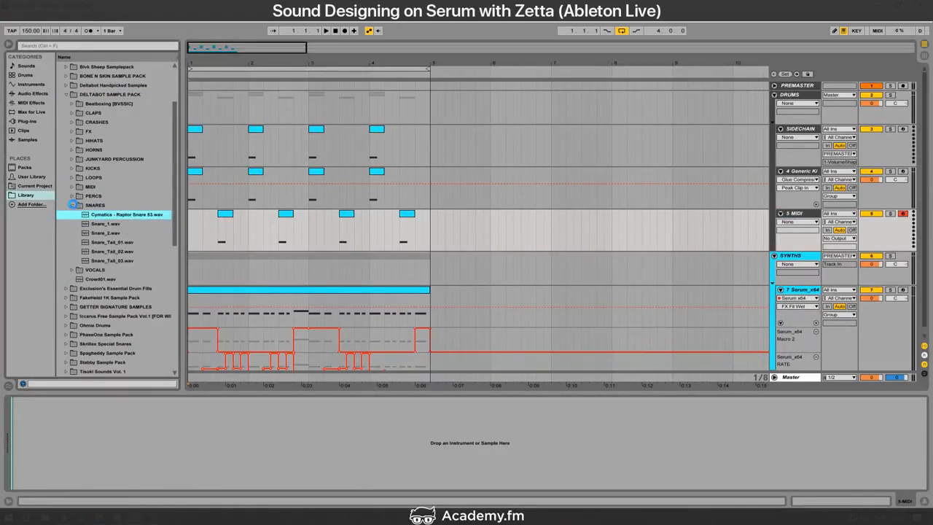
left_click(73, 205)
left_click(66, 93)
Step: Add Multiband Dynamics after the snare sampler, play the arrangement and set the sampler's release to 60.0 s
left_click(36, 95)
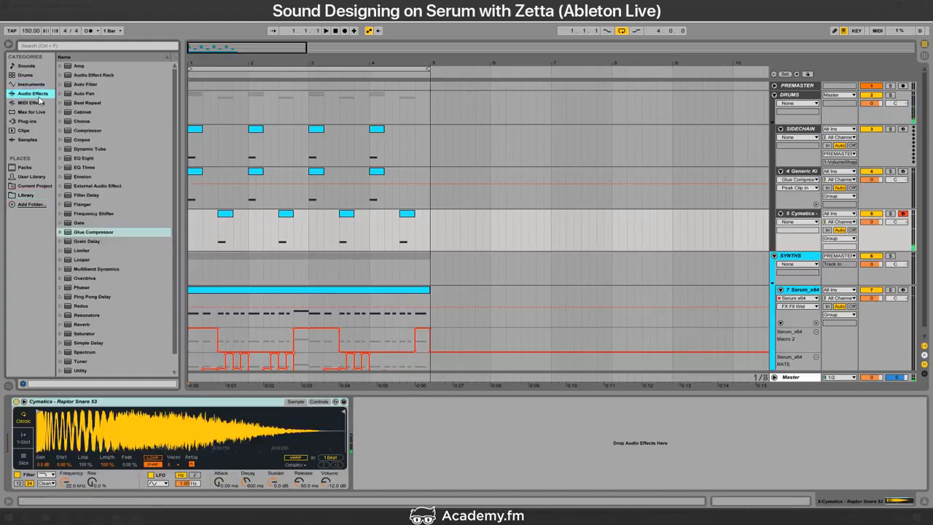
double_click(99, 269)
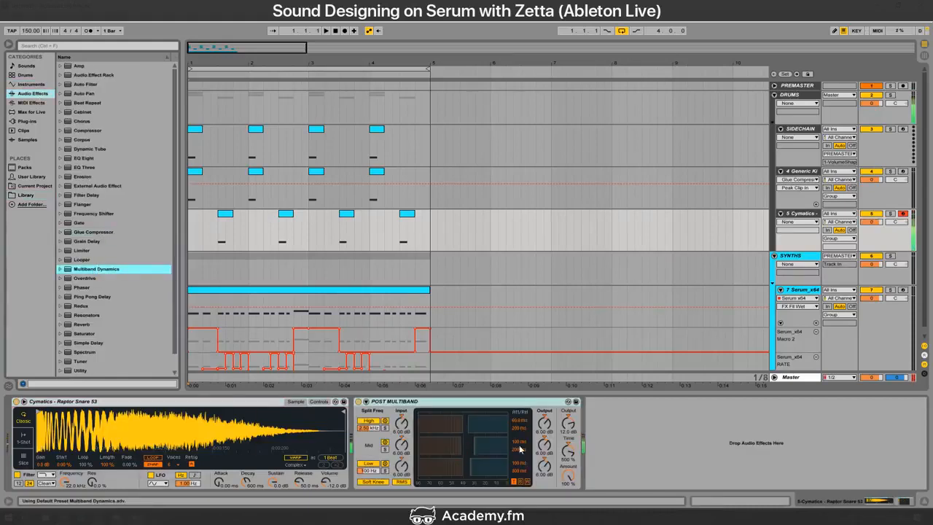
key("space")
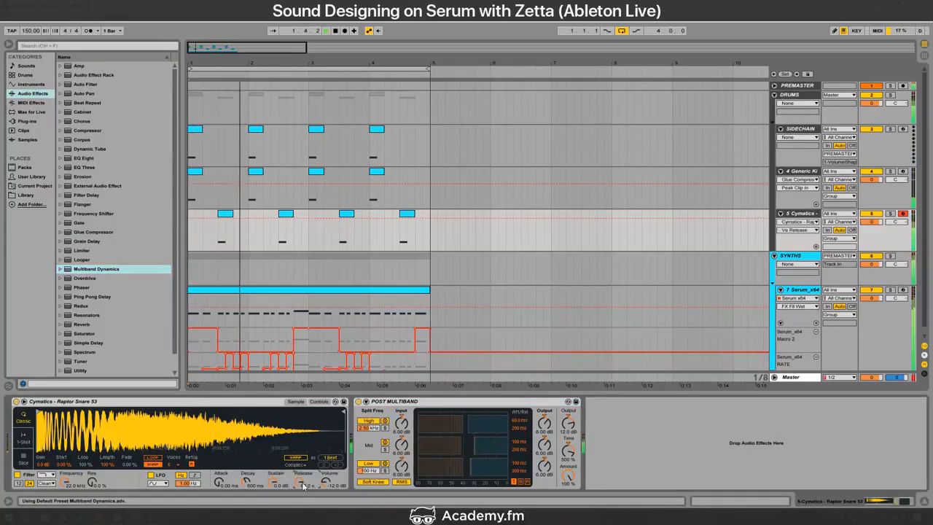
Step: Copy the four-bar snare pattern onto the SIDECHAIN track from bar 1 and play the arrangement
left_click_drag(431, 228, 159, 237)
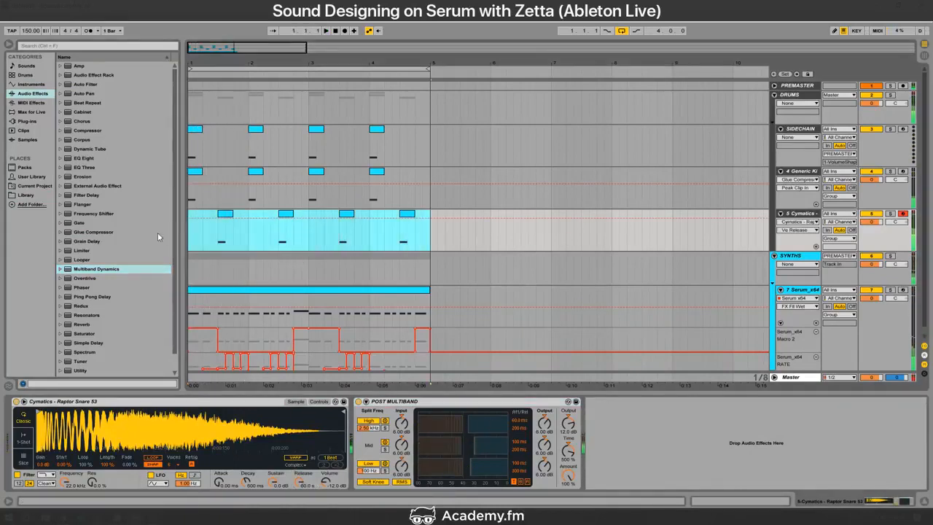
left_click(194, 129)
key("ctrl+v")
key("space")
left_click(224, 214)
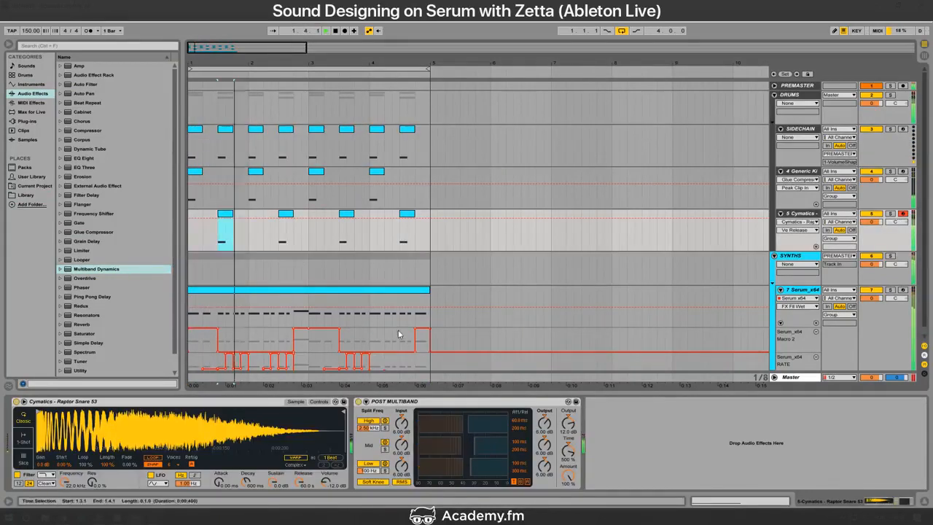
Step: Add a Glue Compressor to the snare track and set the multiband's low split frequency to 120 Hz during playback
left_click(567, 424)
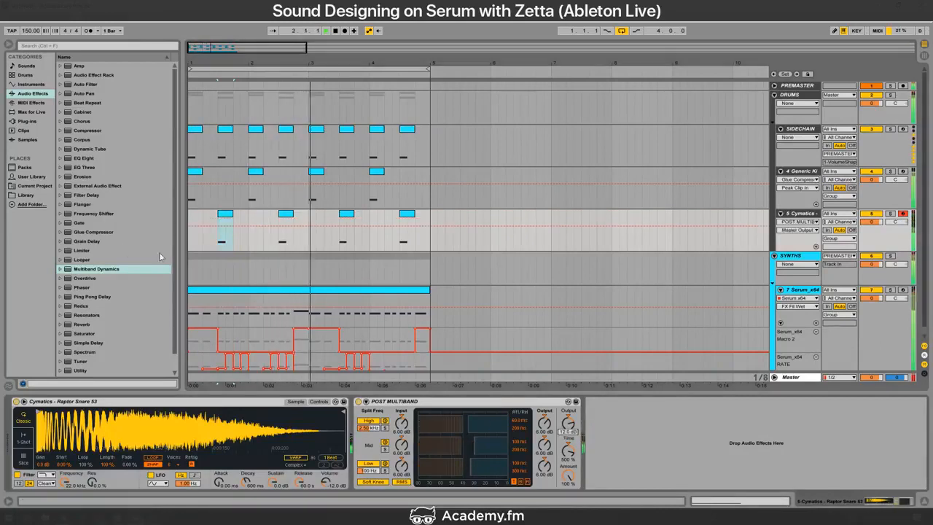
double_click(93, 232)
left_click(368, 470)
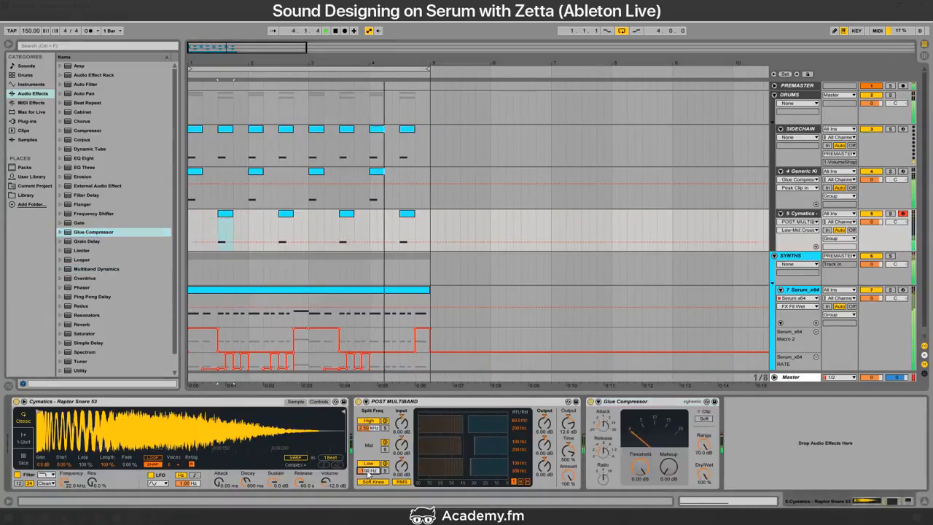
left_click_drag(367, 470, 367, 459)
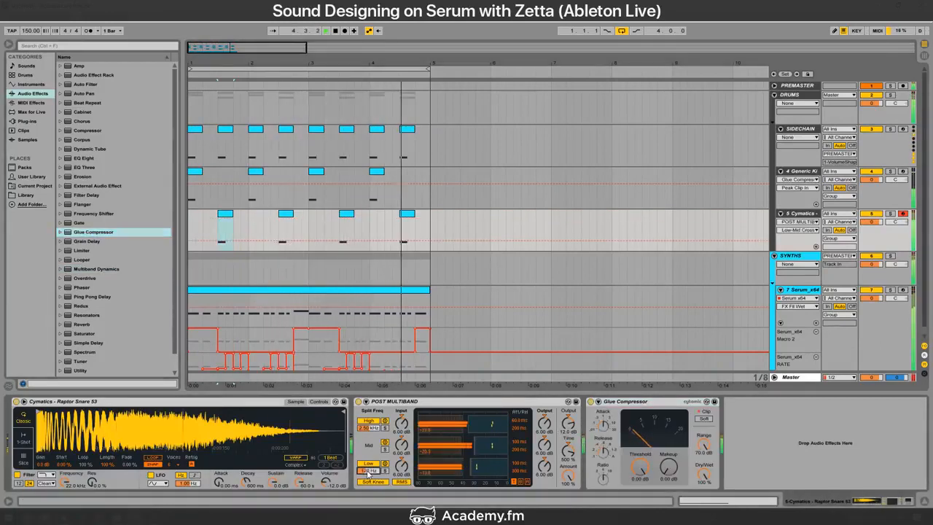
key("space")
Step: Duplicate the last snare clip onto beat 4 of bar 4 and the last sidechain clip to position 4.4.2
left_click(409, 213)
key("ctrl+d")
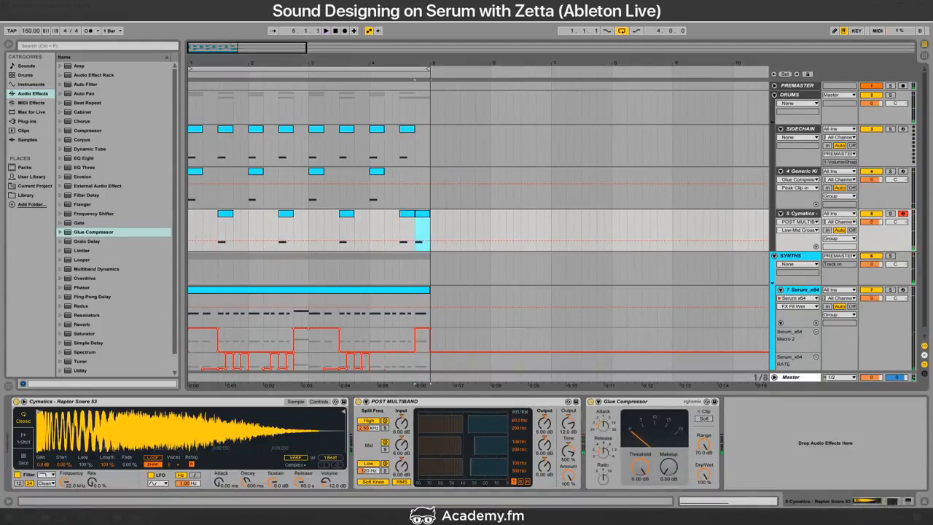
left_click_drag(208, 48, 208, 76)
left_click(571, 157)
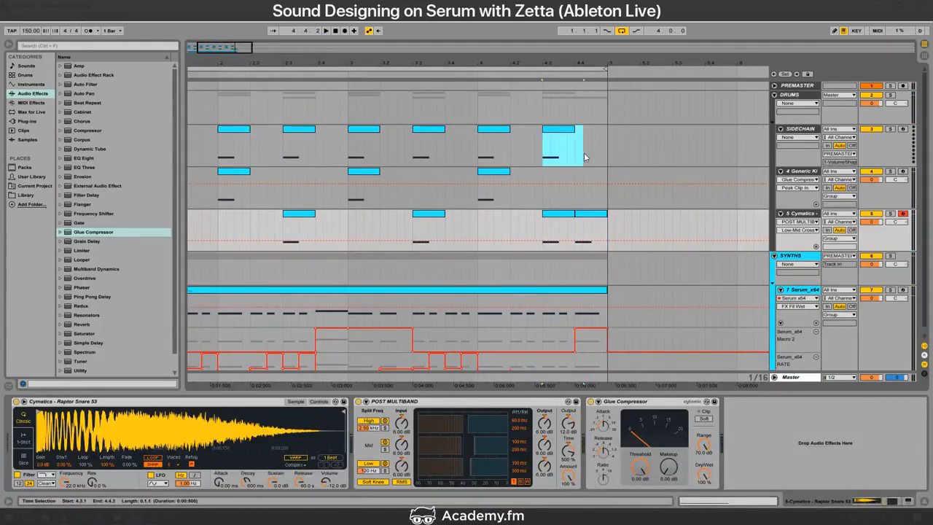
key("ctrl+d")
left_click(576, 156)
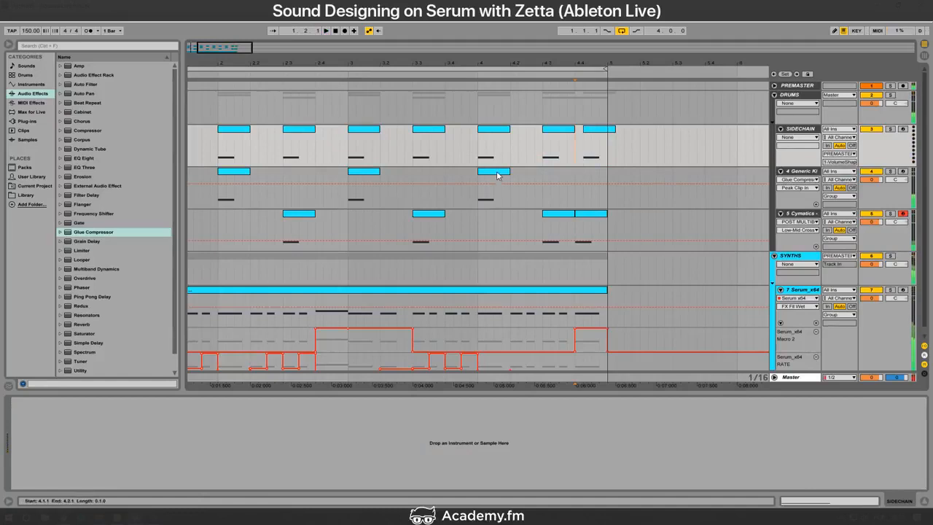
Step: Duplicate the bar 4 kick clip, place the copy at position 4.4.2 and play the arrangement
left_click(497, 172)
left_click(573, 178, "shift")
key("ctrl+d")
left_click_drag(592, 176, 600, 179)
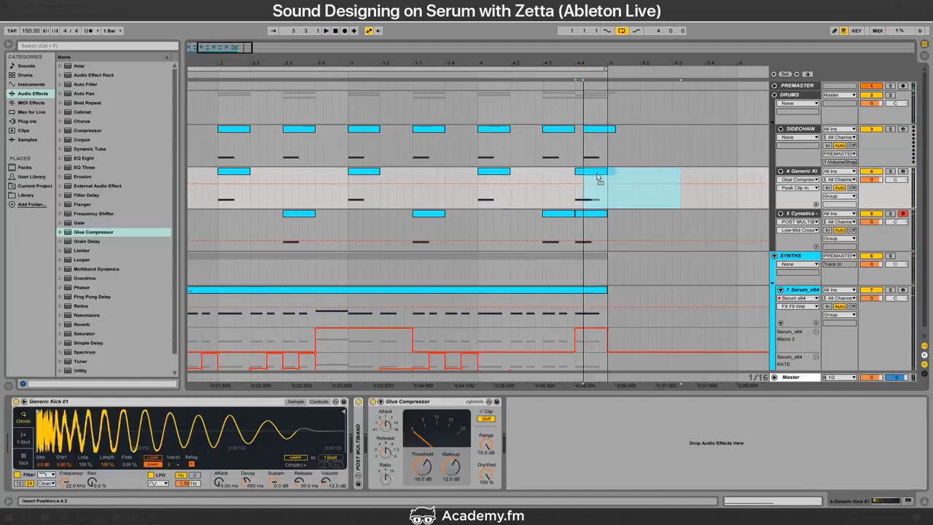
left_click(532, 183)
key("space")
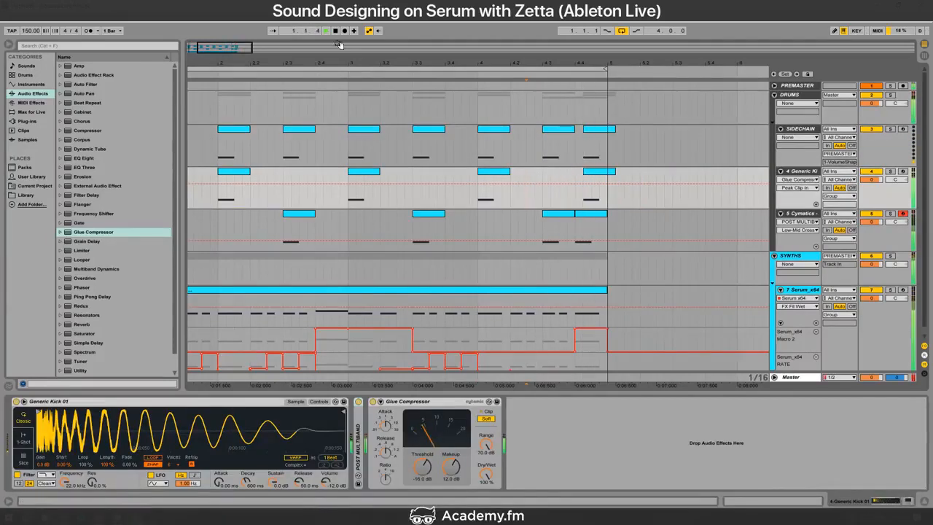
Step: Set the snare's Glue Compressor to soft clipping, -16.0 dB threshold and 12.0 dB makeup while the arrangement plays
left_click_drag(339, 45, 338, 16)
left_click(283, 214)
key("Up")
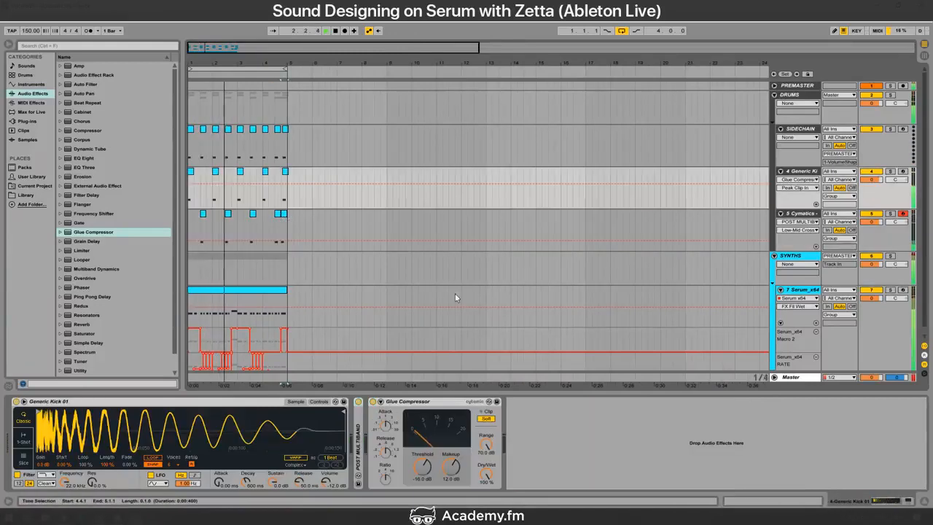
key("Down")
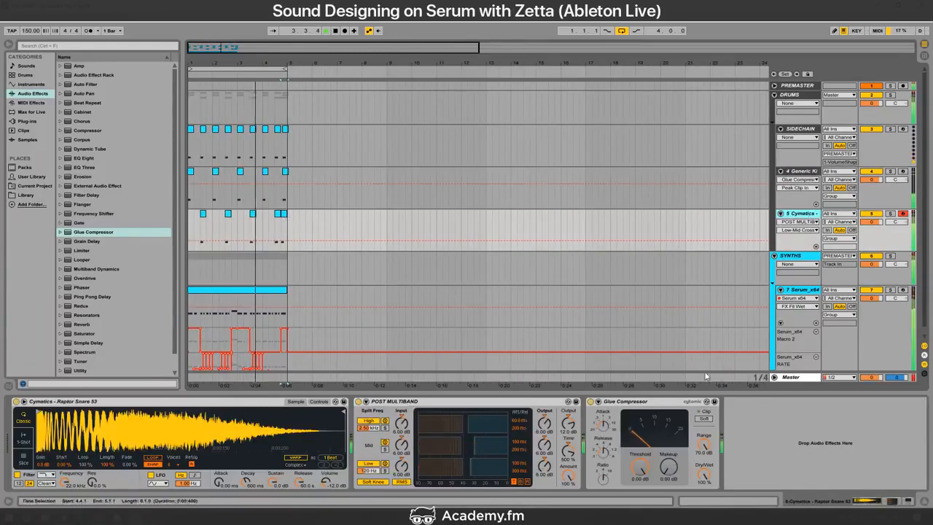
left_click(638, 469)
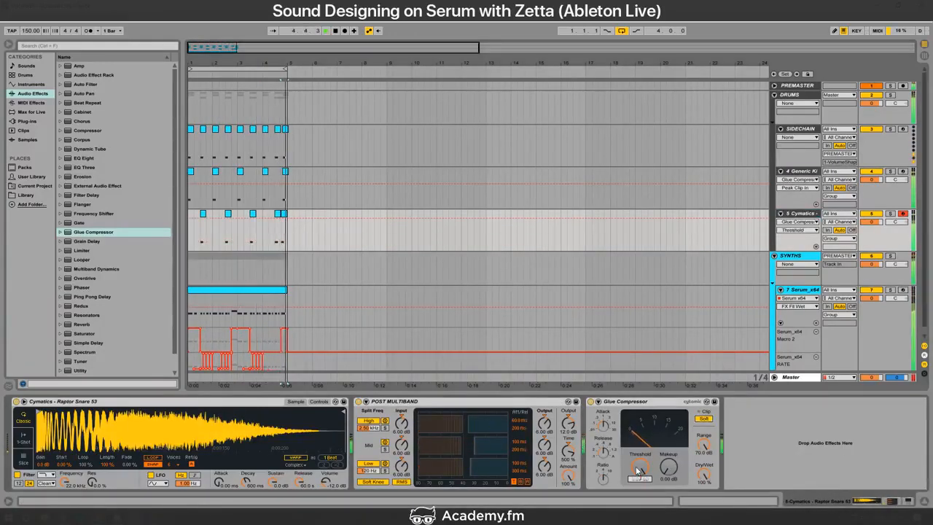
left_click_drag(638, 471, 638, 471)
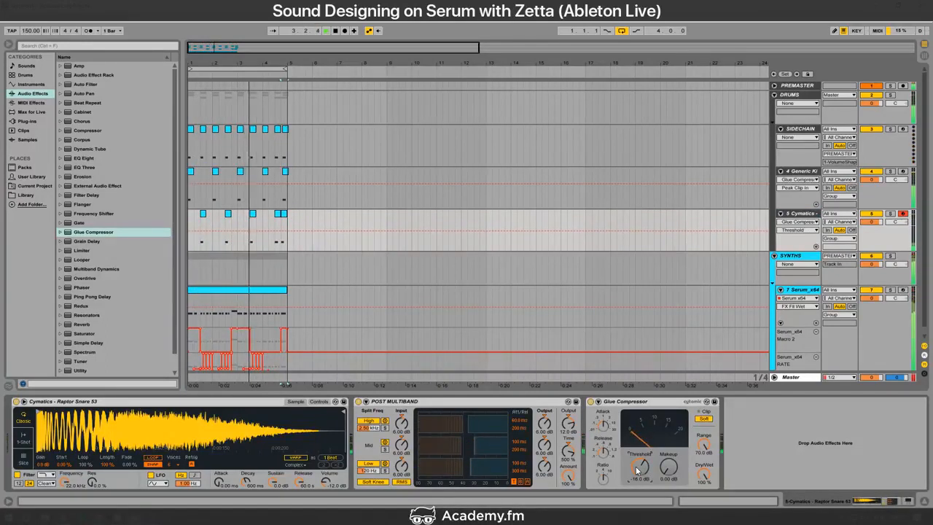
left_click_drag(670, 470, 671, 470)
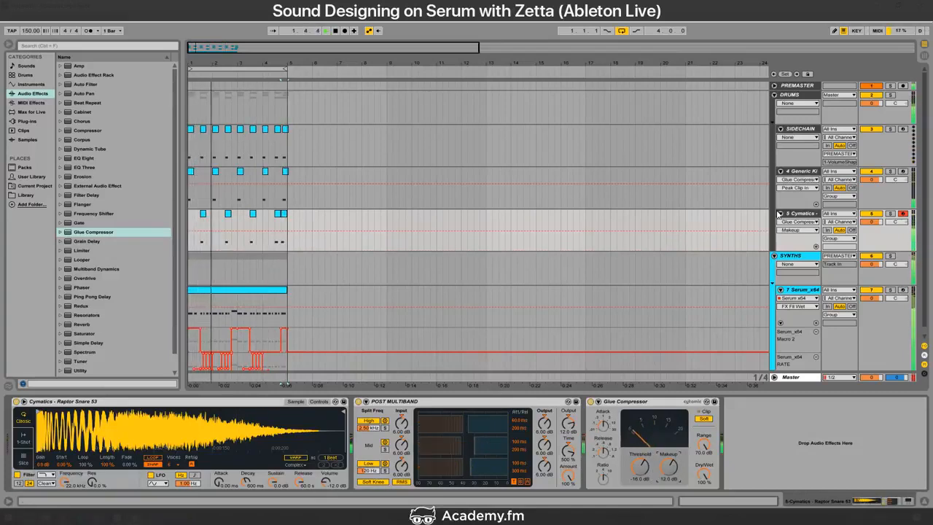
Step: Shape the snare envelope with 5.00 ms attack, 1.25 s decay, -inf sustain and 1.25 s release, and set its compressor makeup to 11.0 dB
left_click(779, 213)
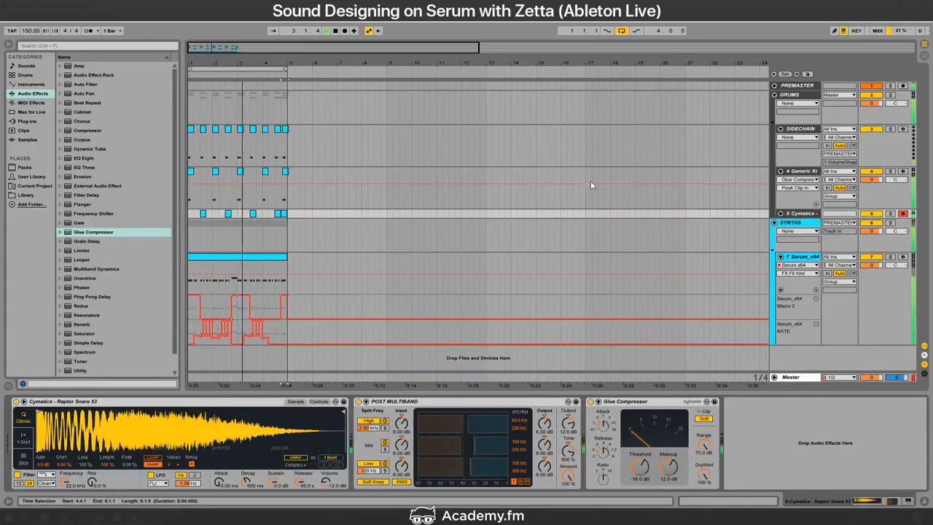
left_click(902, 172)
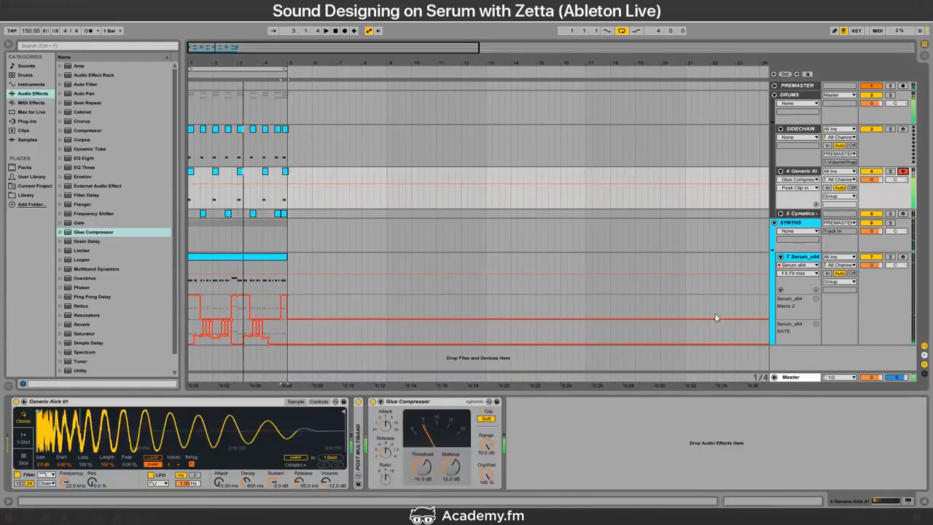
left_click(903, 214)
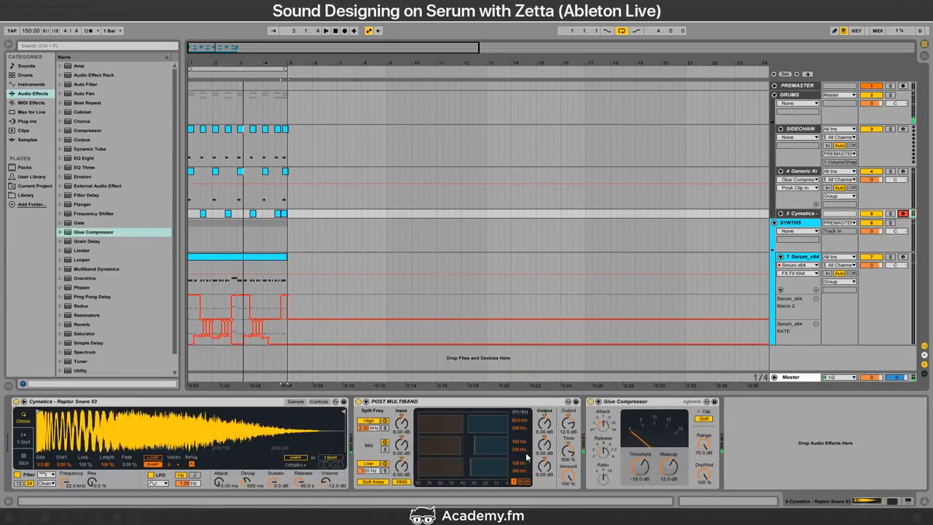
left_click(413, 403)
left_click_drag(274, 483, 274, 518)
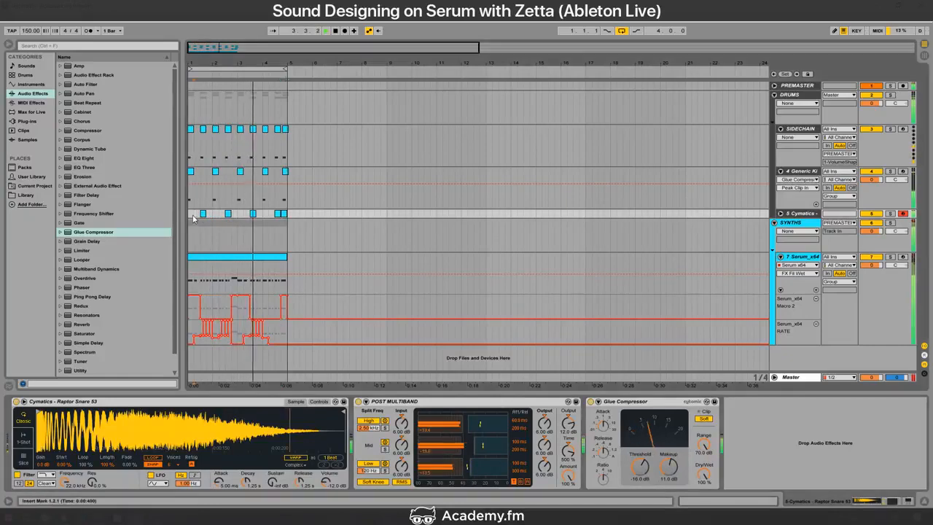
Step: Switch to the YouTube live dashboard and read the viewers' questions in the live chat
key("alt+Tab")
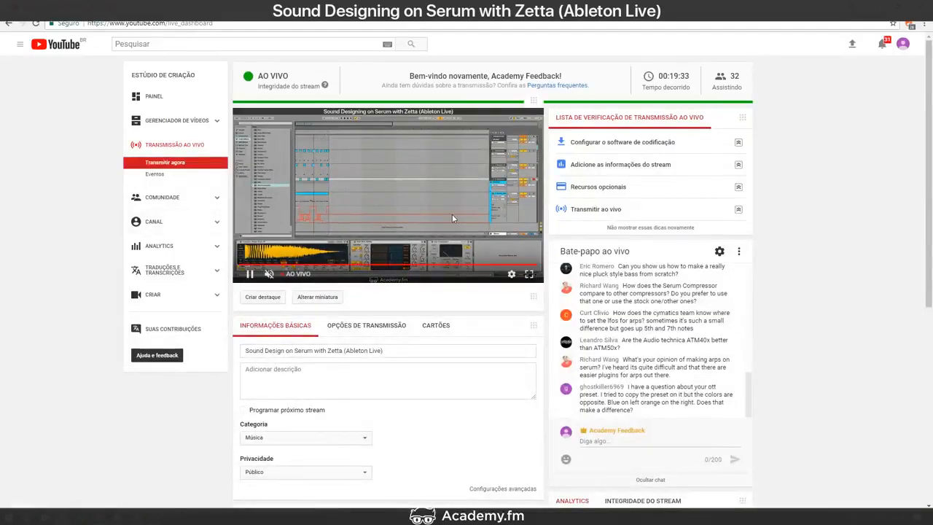
scroll(652, 360, "up", 2)
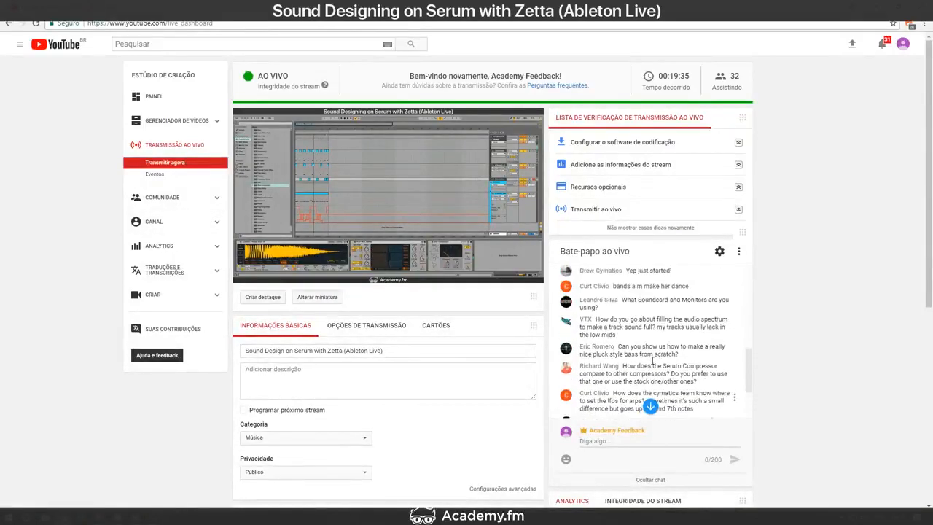
scroll(652, 360, "up", 1)
scroll(652, 360, "down", 3)
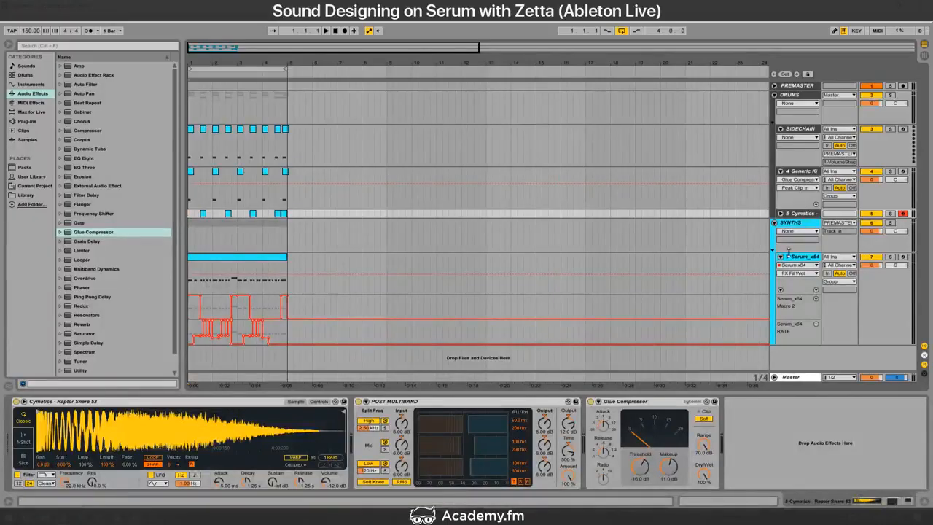
Step: Return to Ableton Live, fold the bass track and create a new MIDI track below it with an Arpeggiator followed by Serum
left_click(781, 257)
left_click(45, 123)
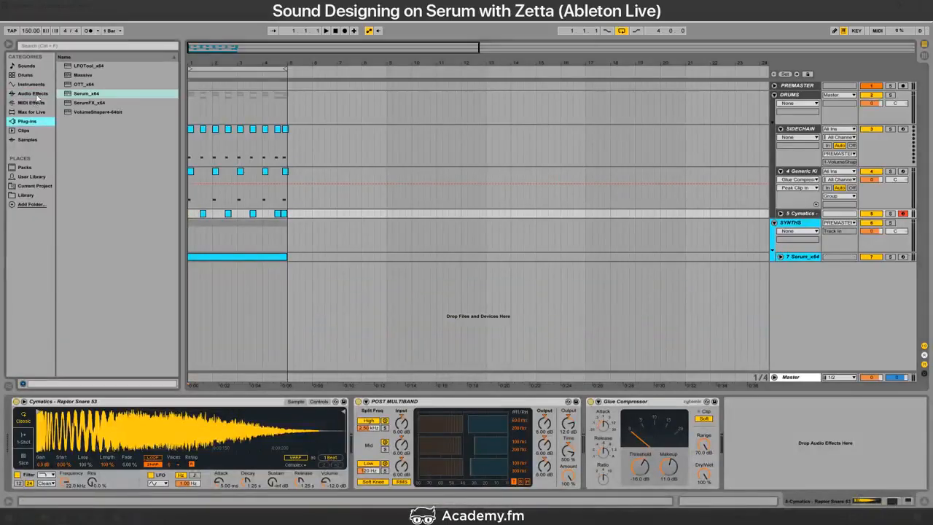
left_click(33, 93)
left_click(32, 103)
left_click_drag(84, 66, 258, 294)
left_click(27, 121)
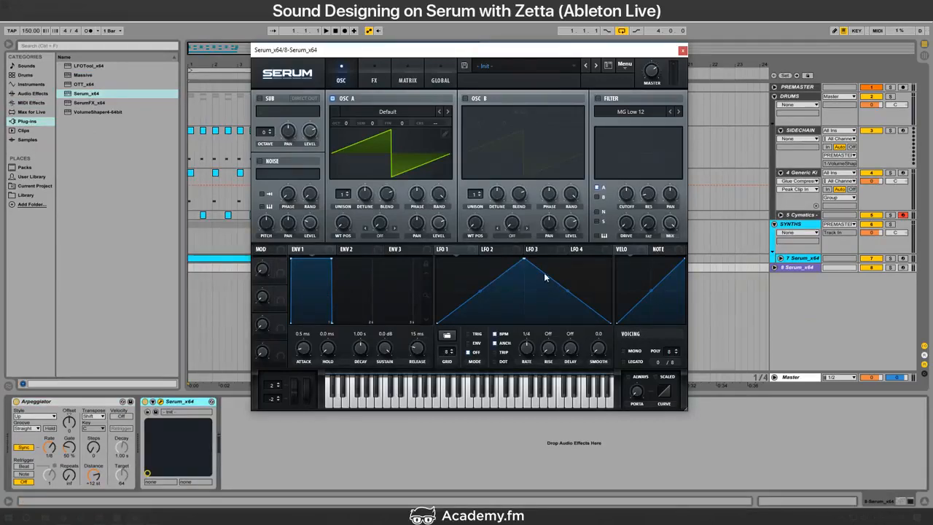
Step: Reshape the new Serum's LFO 1 into a decay that starts at maximum and falls in a steep concave curve
left_click_drag(524, 259, 437, 260)
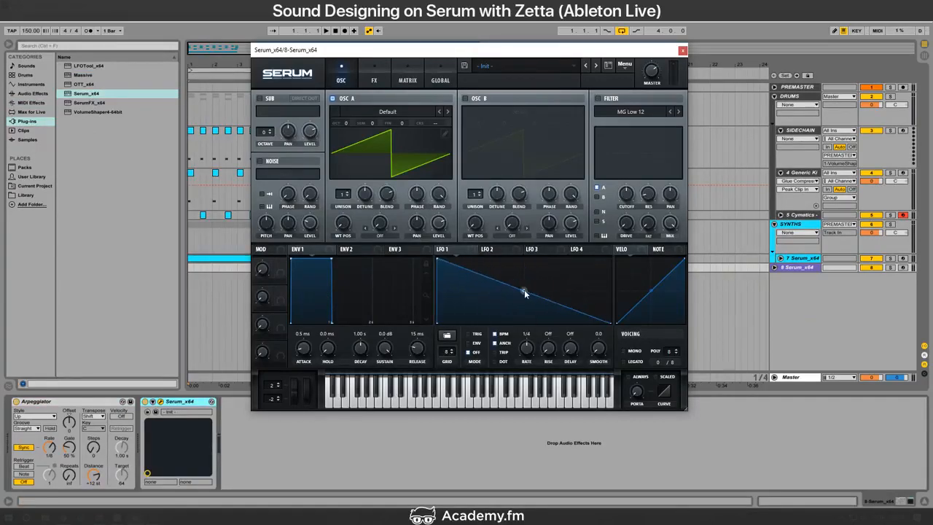
left_click_drag(524, 289, 517, 310)
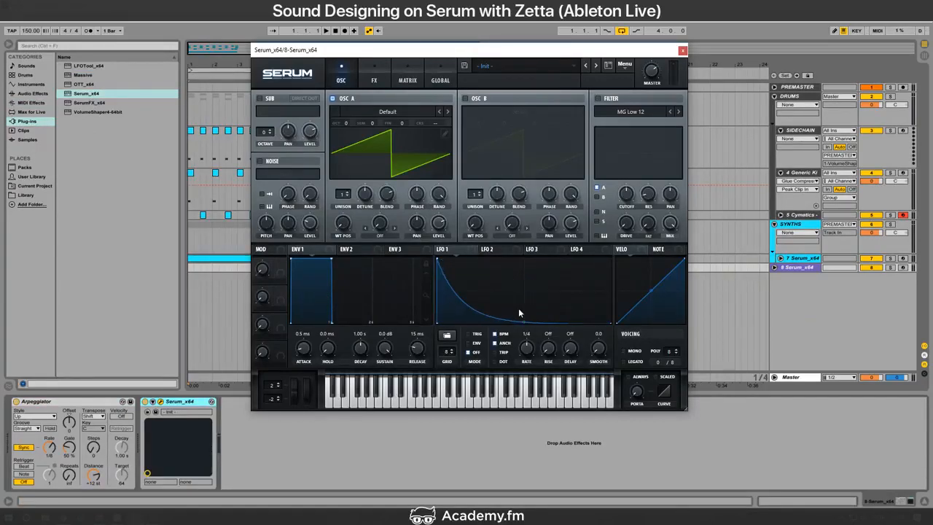
Step: Close the new Serum's window and read the question about the OTT preset's colours in the YouTube live chat
key("alt+Tab")
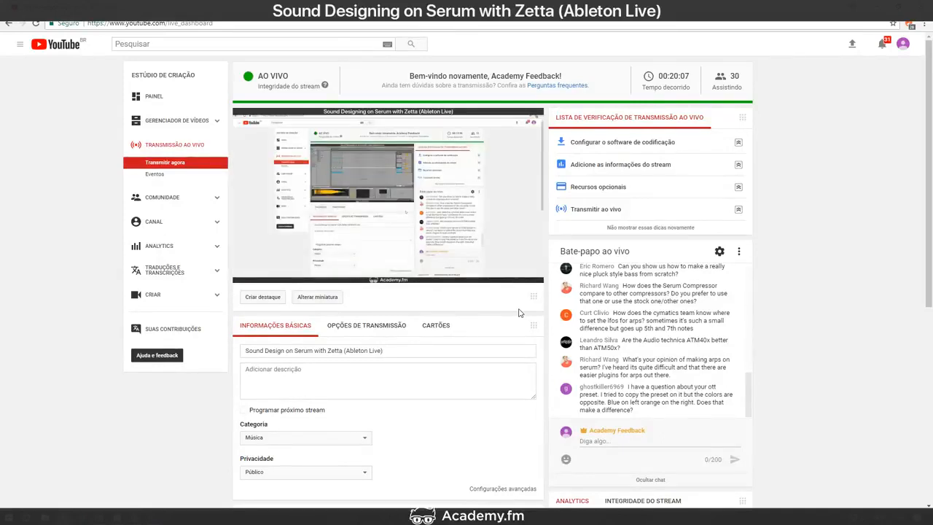
key("alt+Tab")
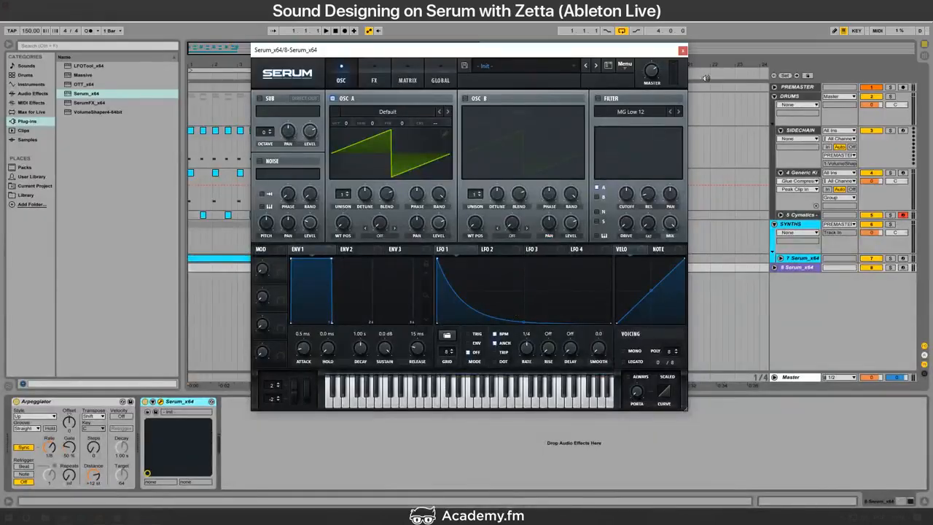
left_click(680, 51)
key("alt+Tab")
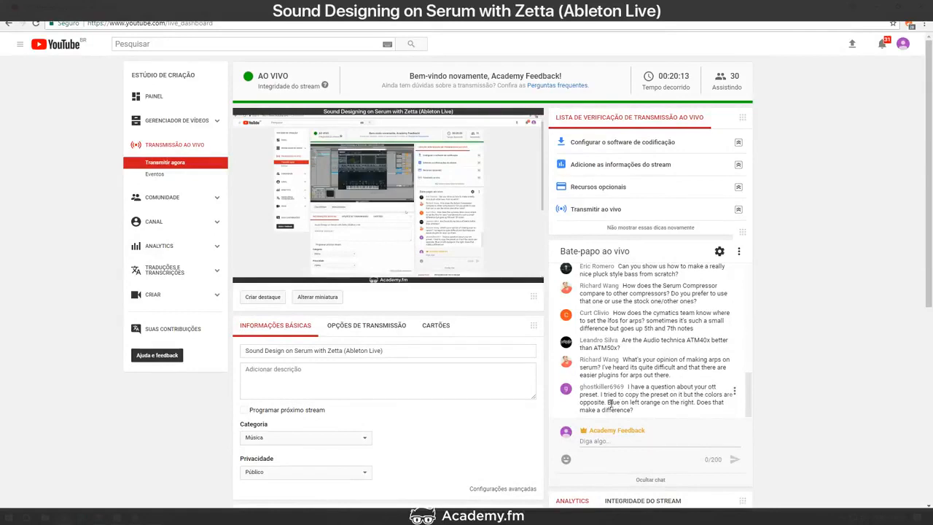
left_click_drag(603, 399, 649, 396)
Step: Back in Ableton Live, examine the POST MULTIBAND device's Time, Below and Above settings on the bass track and locate Multiband Dynamics among the audio effects
key("alt+Tab")
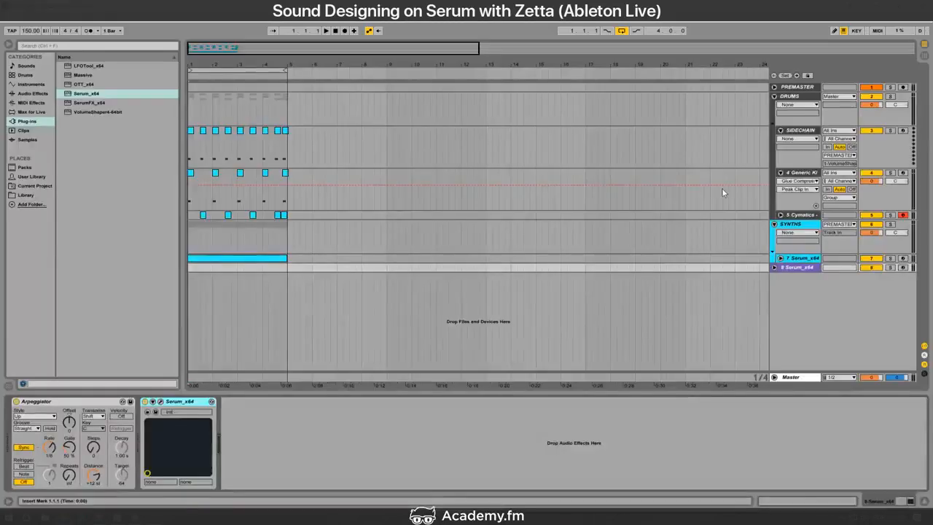
left_click(794, 258)
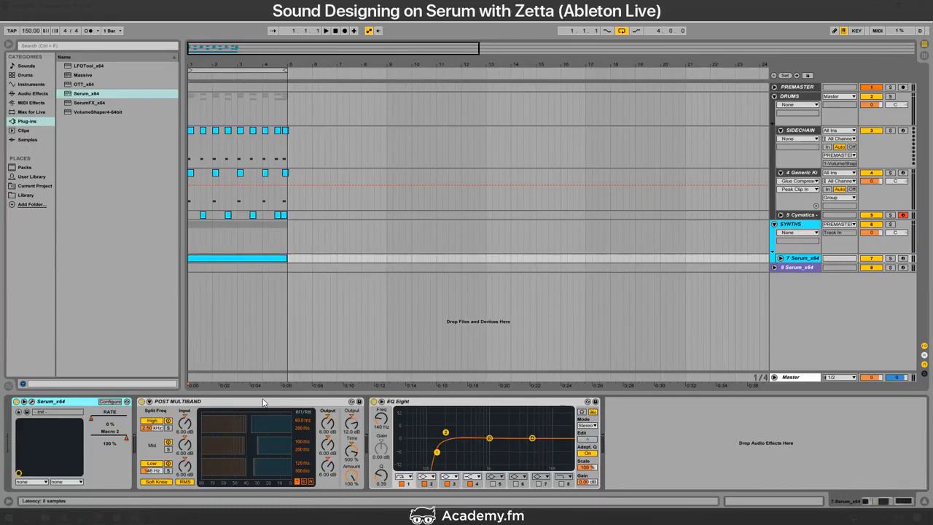
key("alt+Tab")
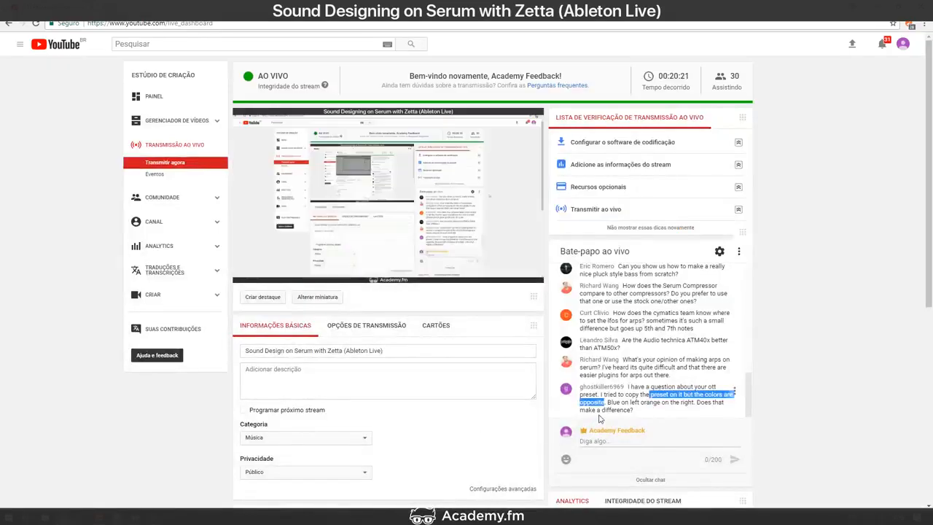
key("alt+Tab")
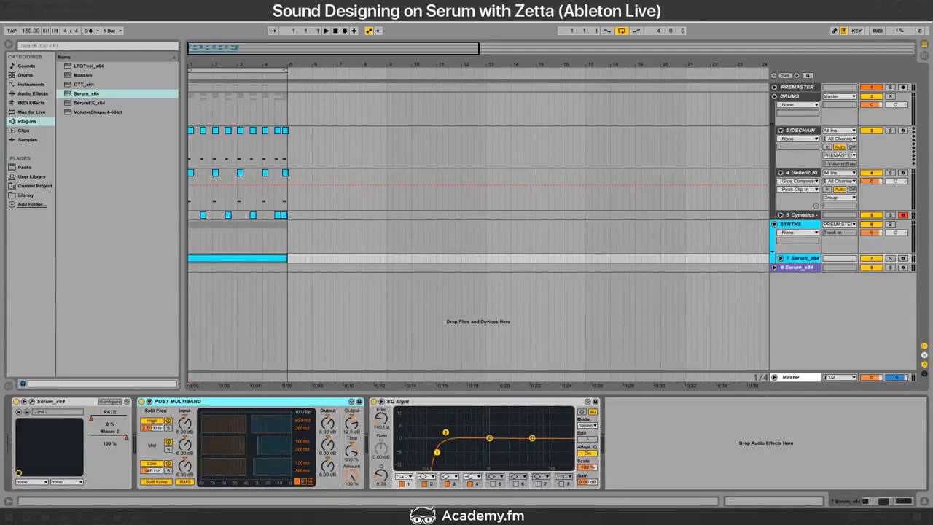
left_click(305, 483)
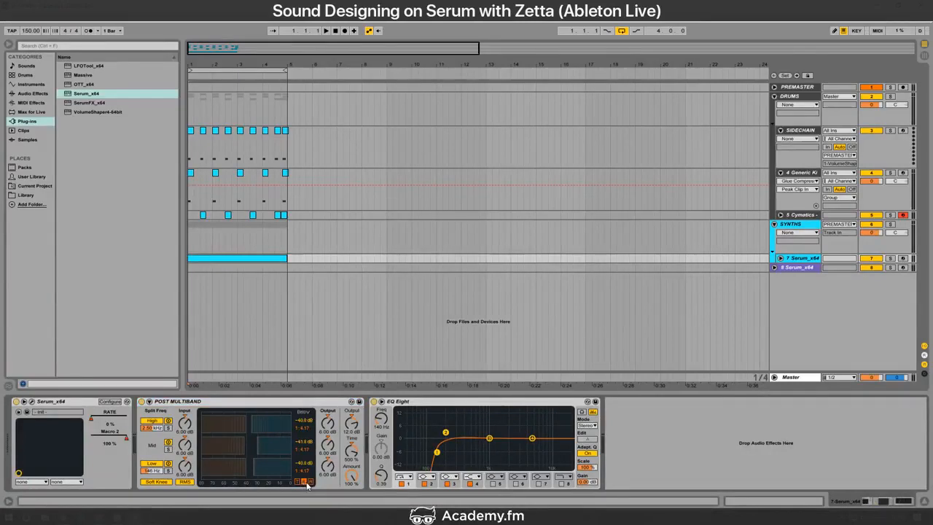
left_click(32, 93)
left_click(97, 269)
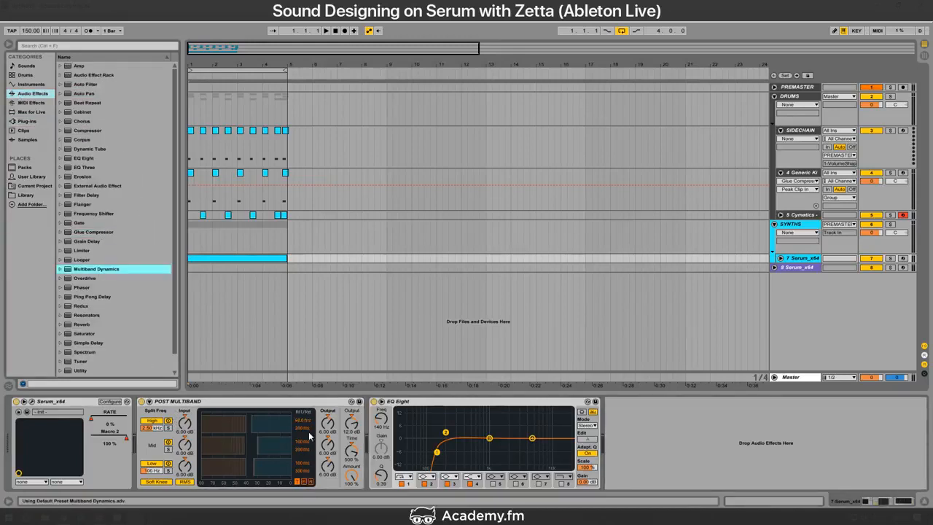
left_click(312, 482)
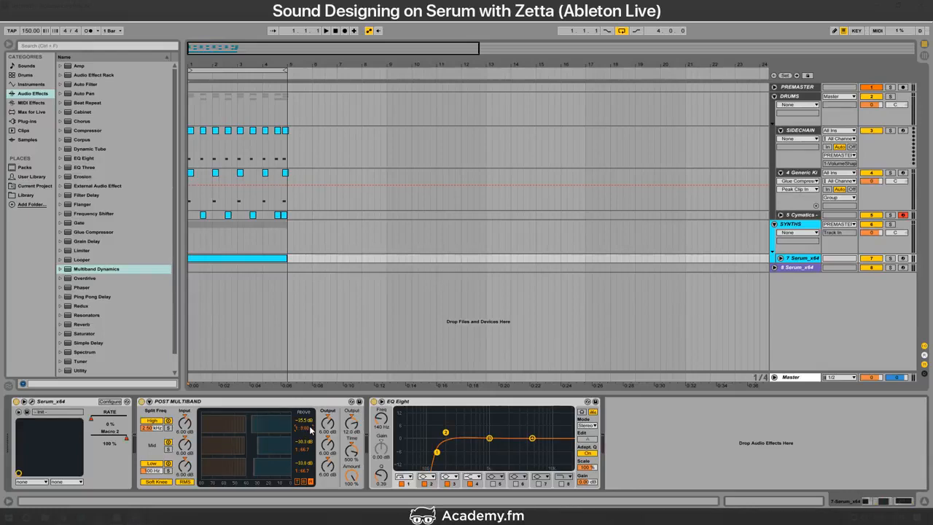
left_click(121, 267)
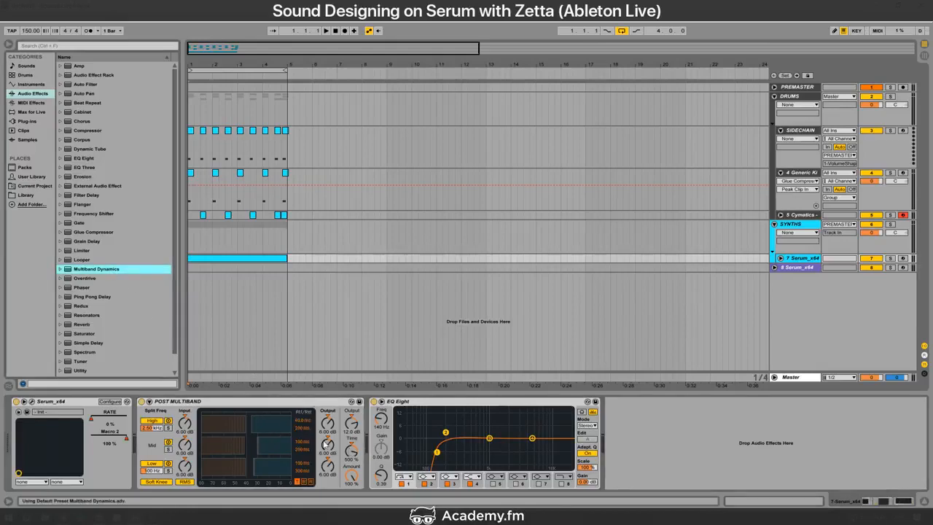
left_click(308, 480)
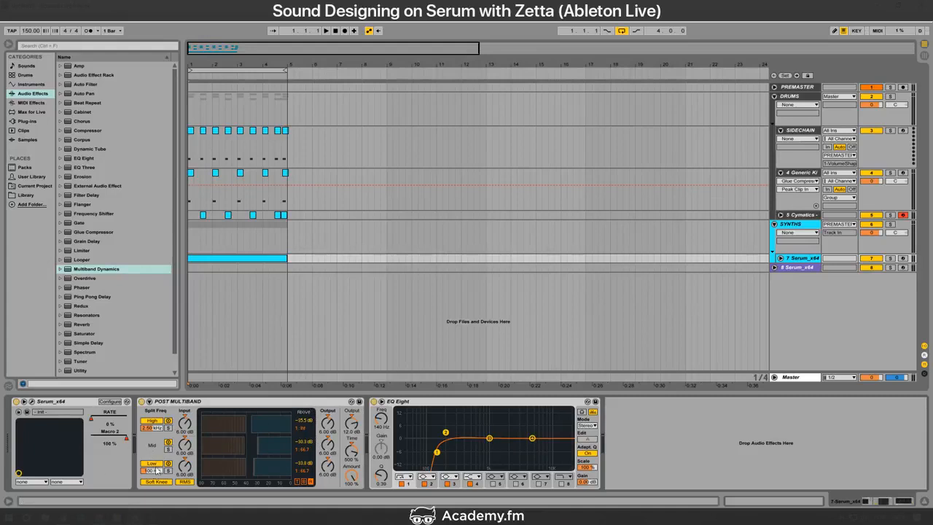
Step: Expand the Multiband Dynamics presets in the audio effects and locate the POST MULTIBAND preset
left_click(61, 269)
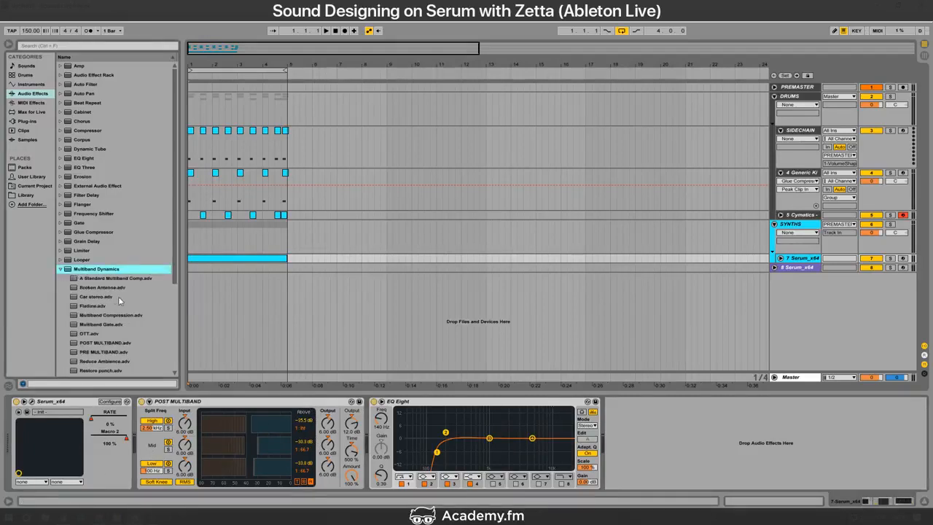
left_click(114, 359)
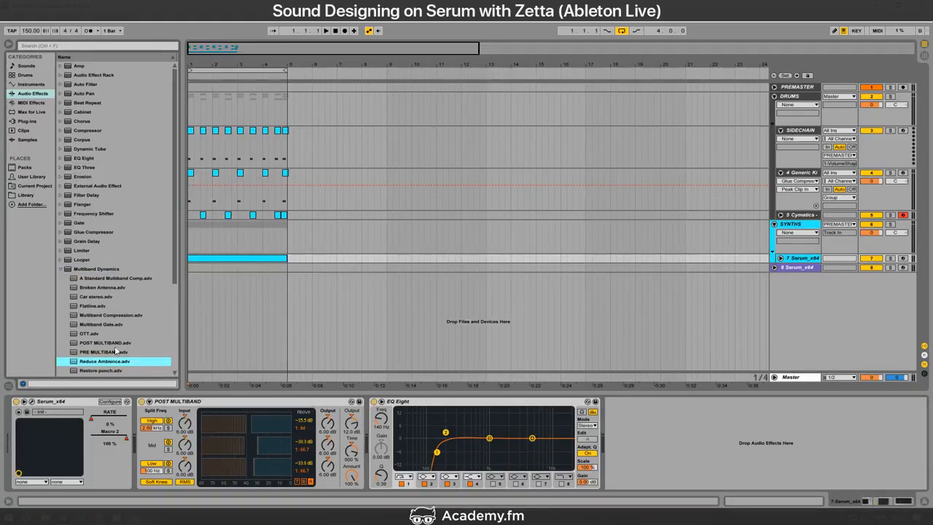
scroll(171, 333, "down", 2)
left_click(89, 233)
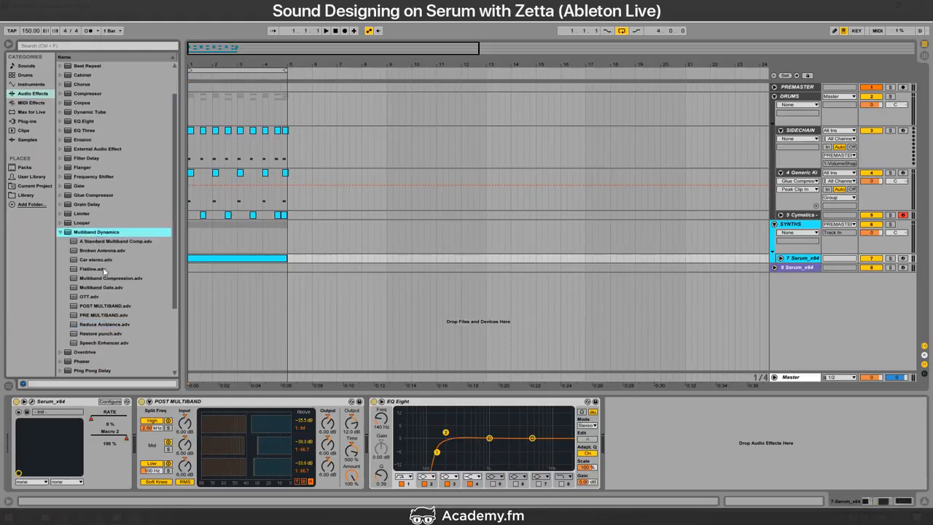
left_click(120, 308)
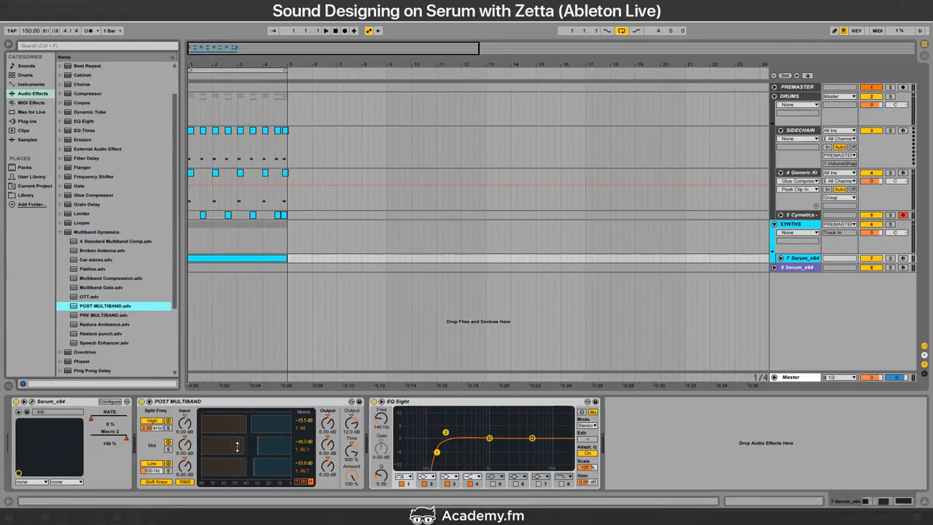
Step: Read the new messages in the YouTube live chat and return to Ableton Live to play the loop
key("alt+Tab")
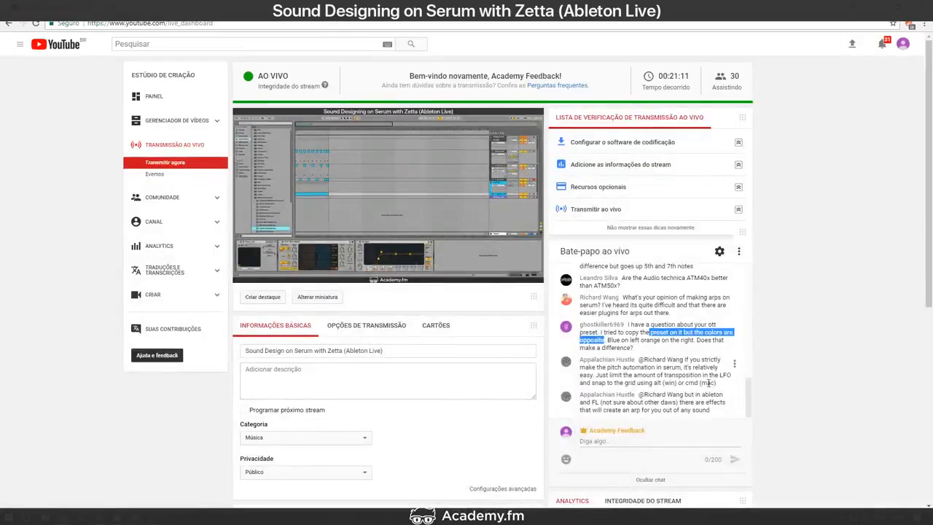
left_click(731, 376)
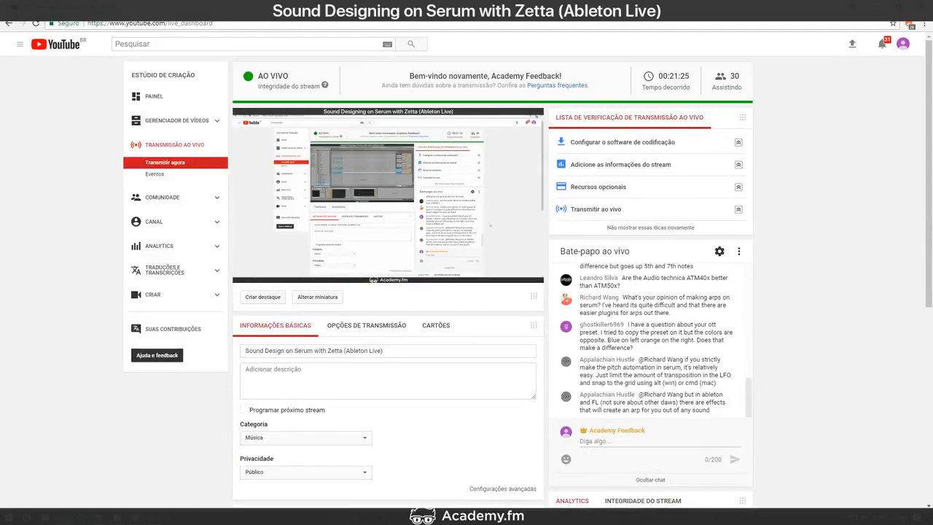
left_click(135, 517)
key("space")
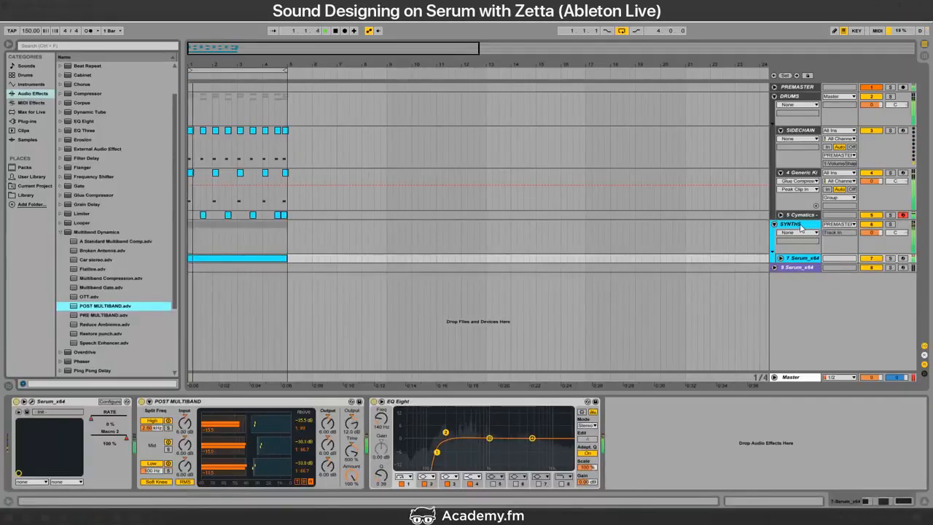
left_click_drag(225, 48, 225, 82)
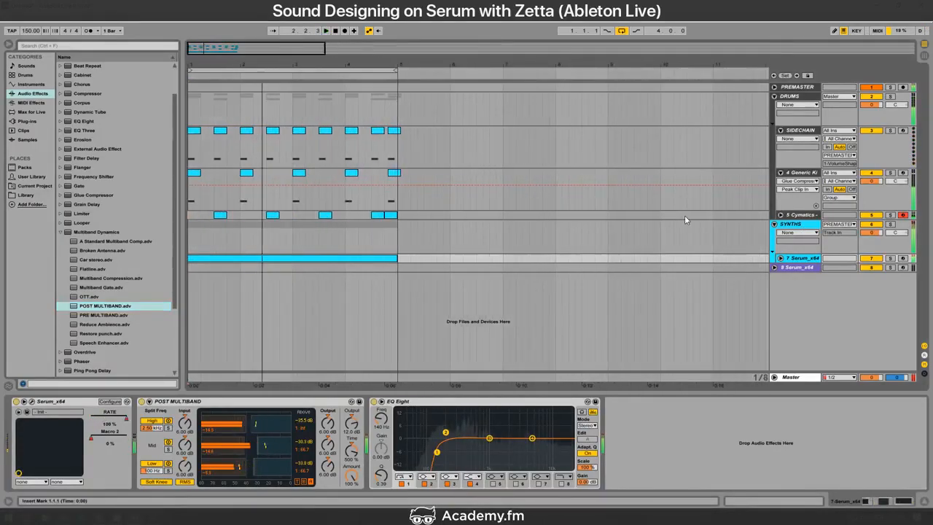
Step: Insert a MIDI track below the snare track and open the sample Library, collapsing its Artist Sample Packs folder
left_click(809, 216)
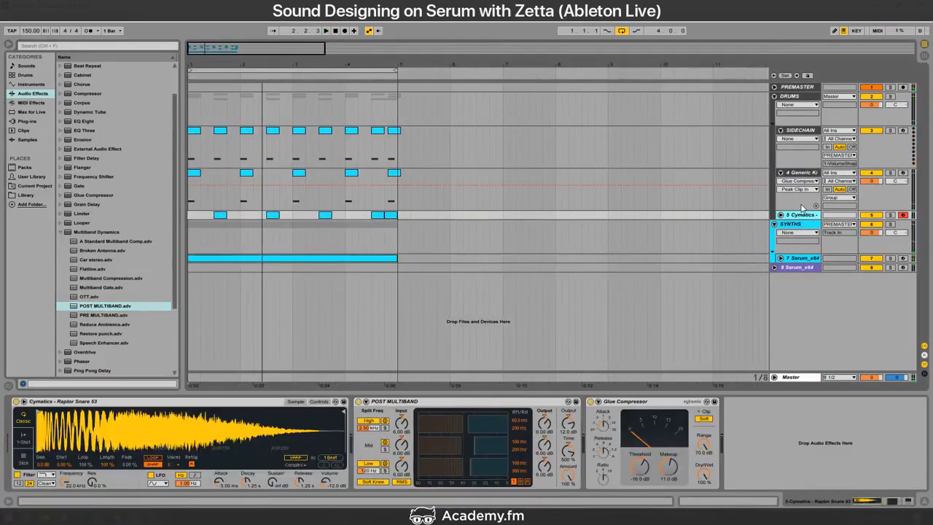
key("ctrl+shift+t")
left_click(26, 195)
left_click(89, 123)
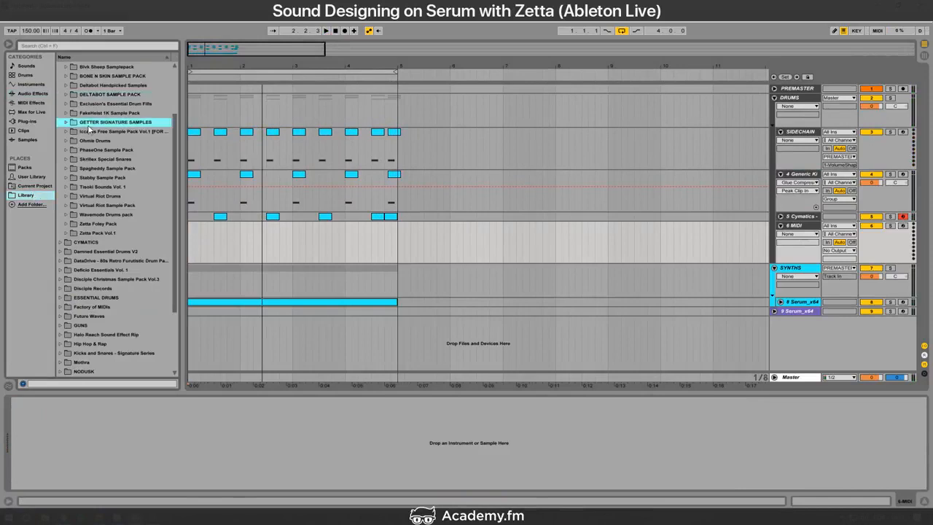
key("Up")
key("Up")
key("Up")
key("Up")
key("Up")
key("Up")
key("Up")
key("Up")
key("Up")
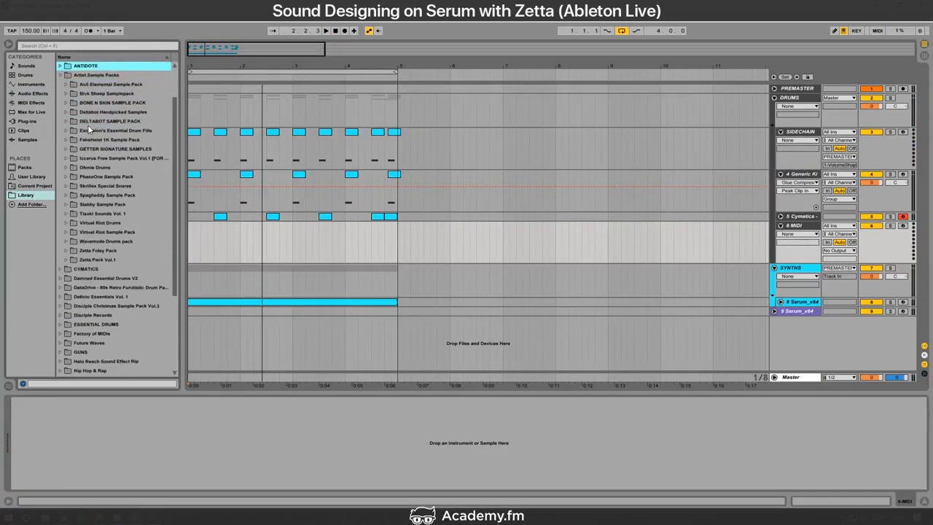
key("Down")
key("Down")
key("Down")
key("Left")
key("Left")
key("Down")
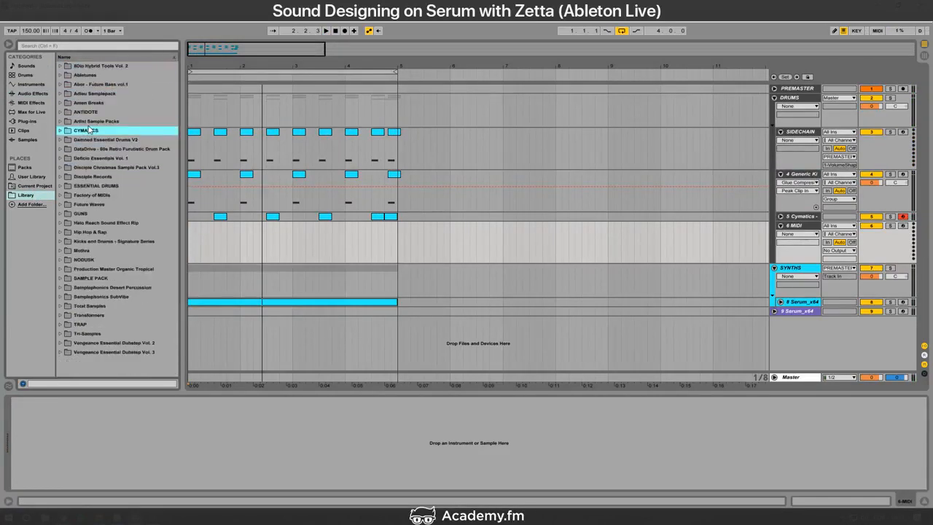
Step: Expand the CYMATICS folder in the Library and go through its sample packs
key("Right")
key("Down")
key("Down")
key("Down")
key("Down")
key("Down")
key("Down")
key("Down")
key("Down")
key("Right")
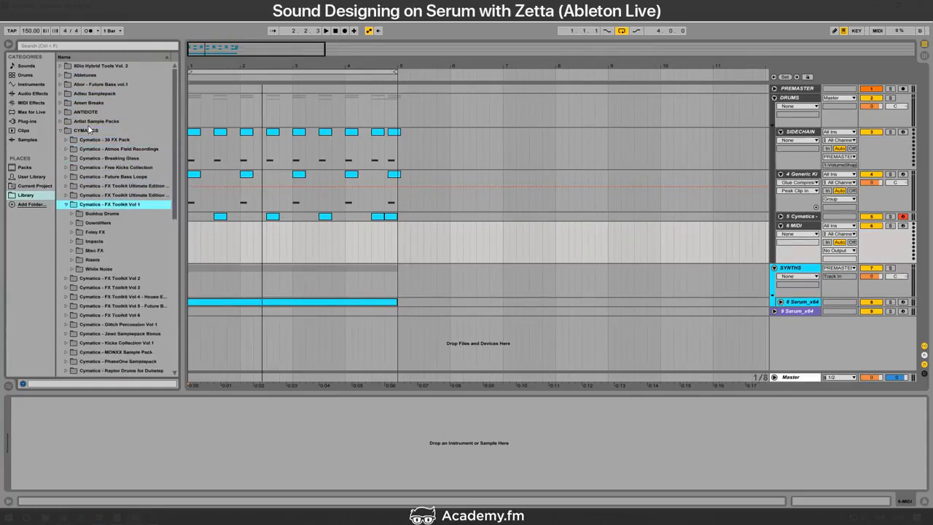
key("Up")
key("Up")
key("Up")
key("Up")
key("Up")
key("Up")
key("Up")
key("Down")
key("Down")
key("Down")
key("Down")
key("Down")
key("Down")
key("Down")
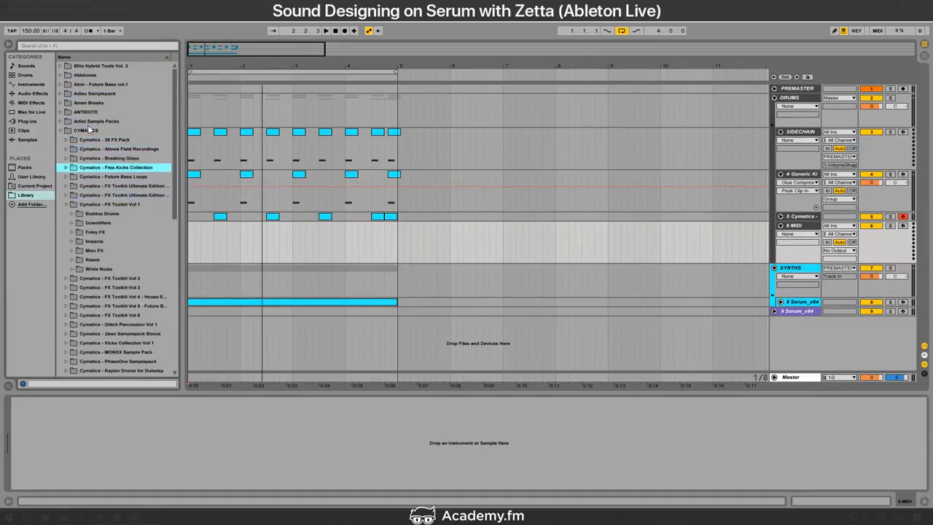
key("Left")
Step: Find the Cymatics Terror Drums folder among the Cymatics packs and expand it
key("Down")
key("Down")
key("Down")
key("Down")
key("Down")
key("Down")
key("Down")
key("Down")
key("Down")
key("Down")
key("Down")
key("Down")
key("Down")
key("Down")
key("Down")
key("Down")
key("Down")
key("Down")
key("Down")
key("Down")
key("Down")
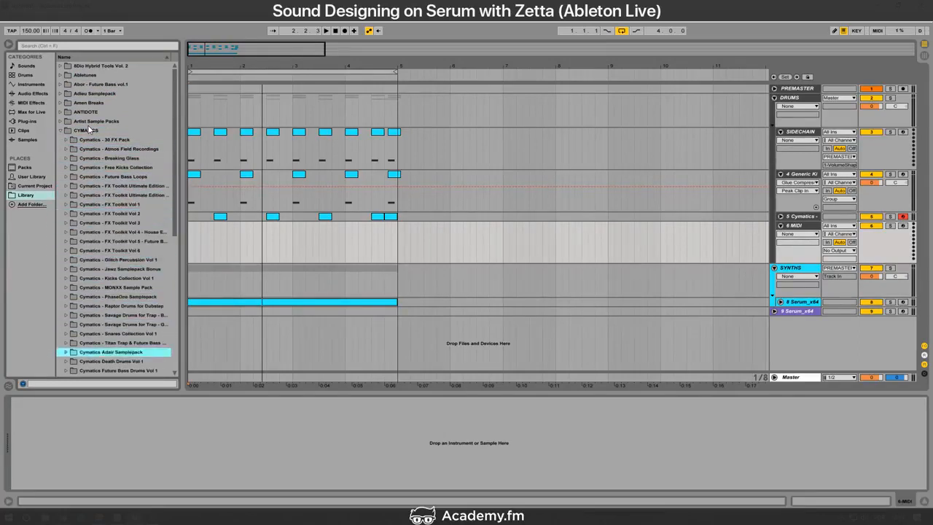
key("Right")
key("Down")
key("Right")
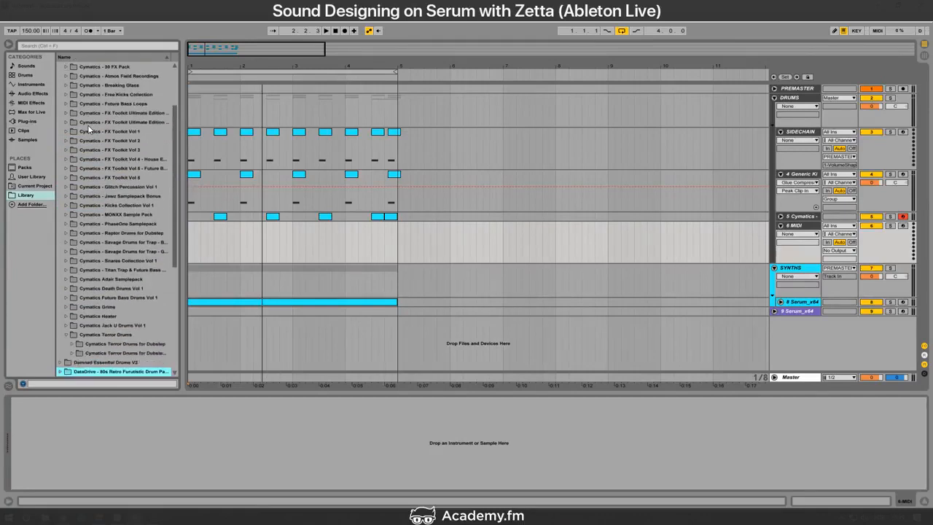
Step: Open the Terror Drums for Dubstep pack and expand the Hihats - Loops folder inside Cymbals
key("Down")
key("Down")
key("Down")
key("Down")
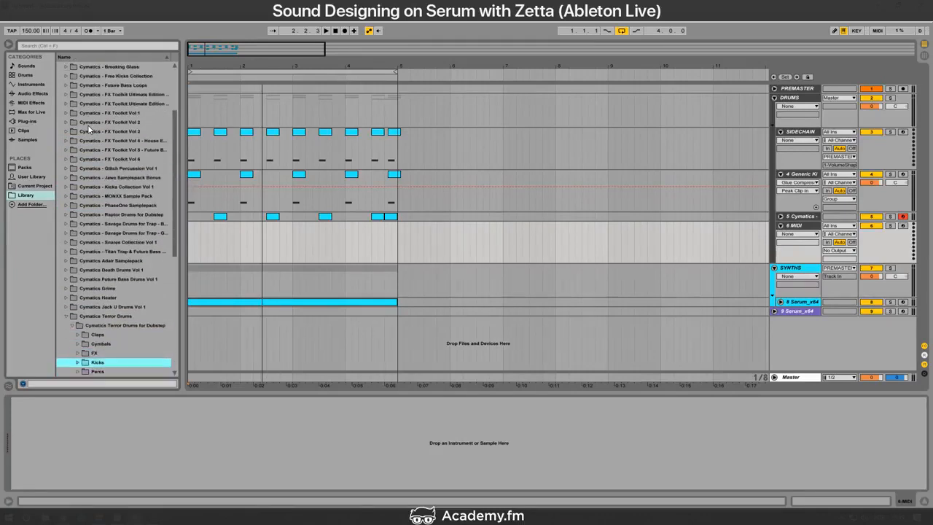
key("Up")
key("Up")
key("Right")
key("Down")
key("Down")
key("Down")
key("Right")
key("Down")
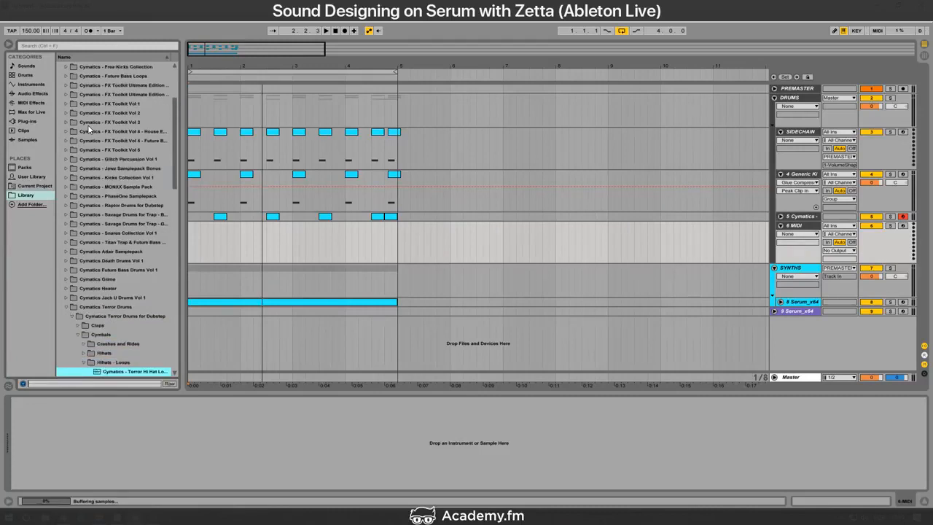
Step: Audition the Terror hi-hat loops and place Cymatics - Terror Hi Hat Loop 006 at bar 1 on the track below the snare
key("Down")
key("Down")
key("Down")
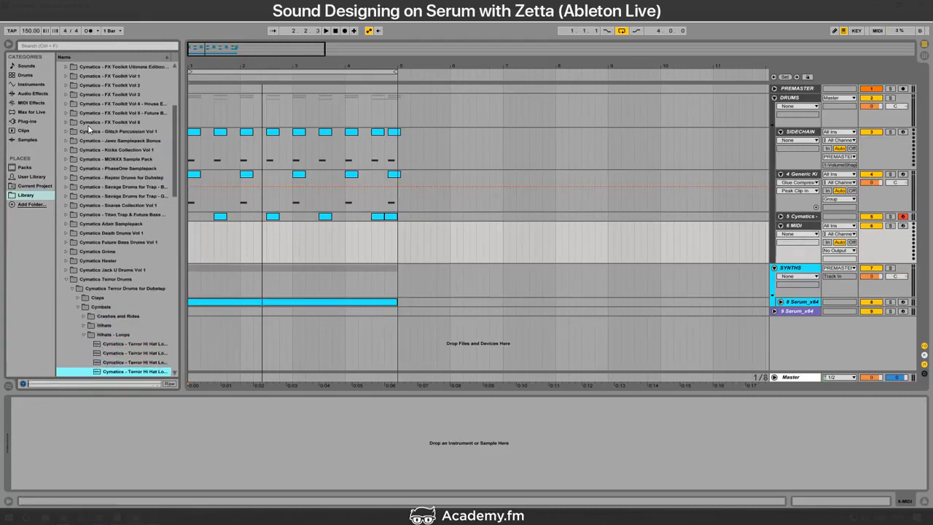
key("Down")
key("Down")
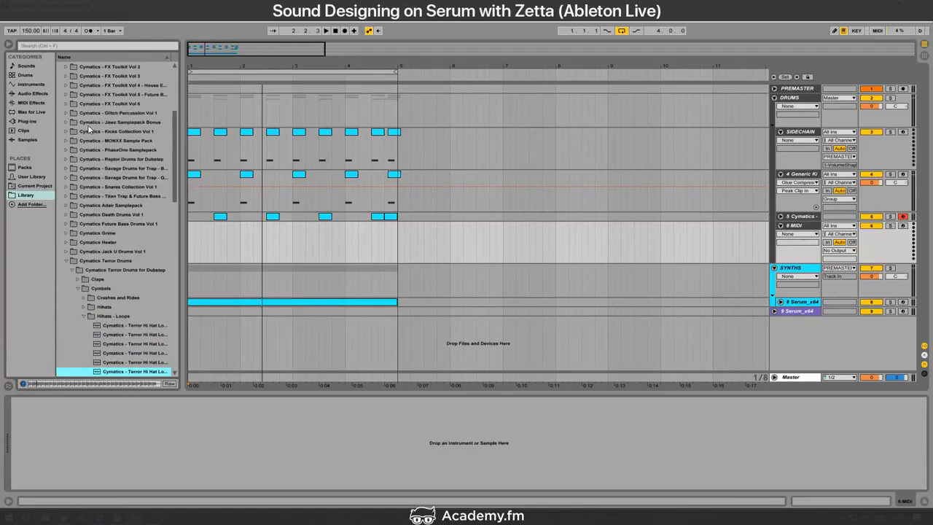
left_click_drag(154, 378, 191, 244)
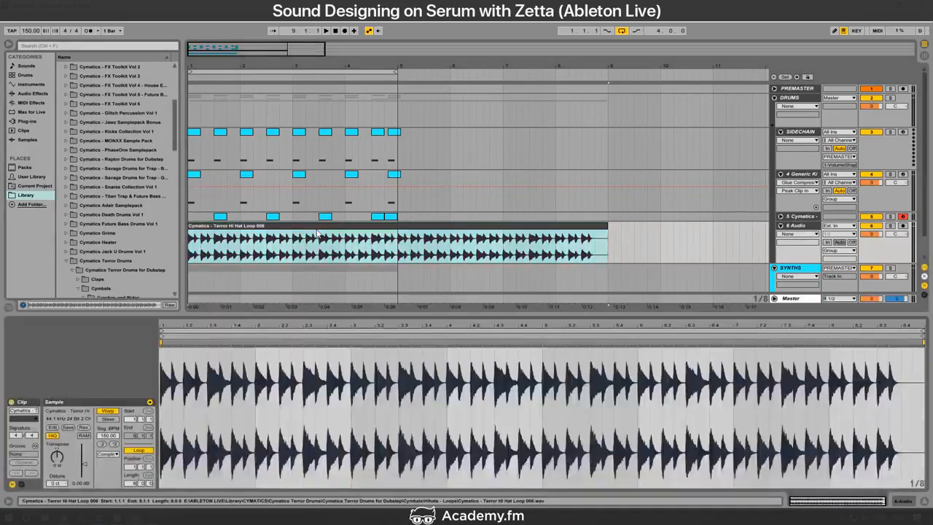
Step: Set the hi-hat clip's warp mode to Beats with transient looping off, and play the arrangement
left_click(107, 453)
left_click(109, 465)
key("Up")
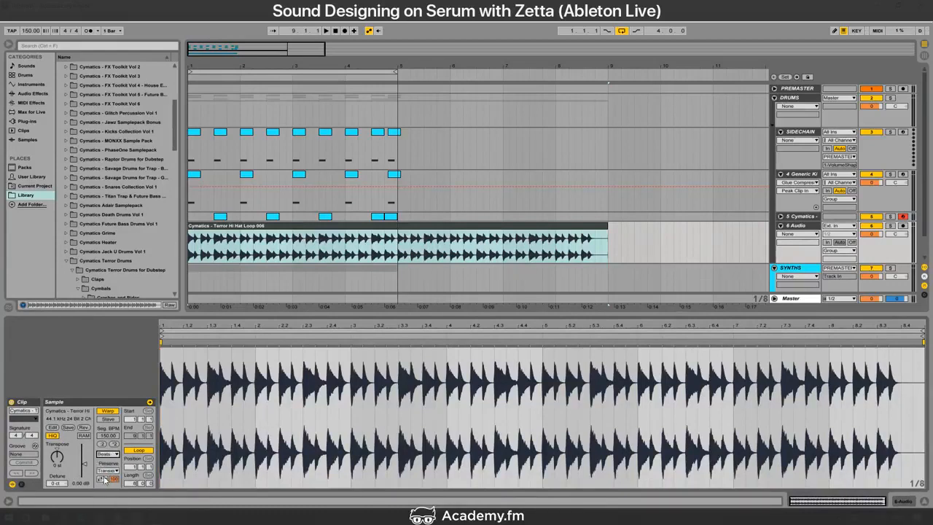
left_click(102, 479)
left_click(103, 487)
key("space")
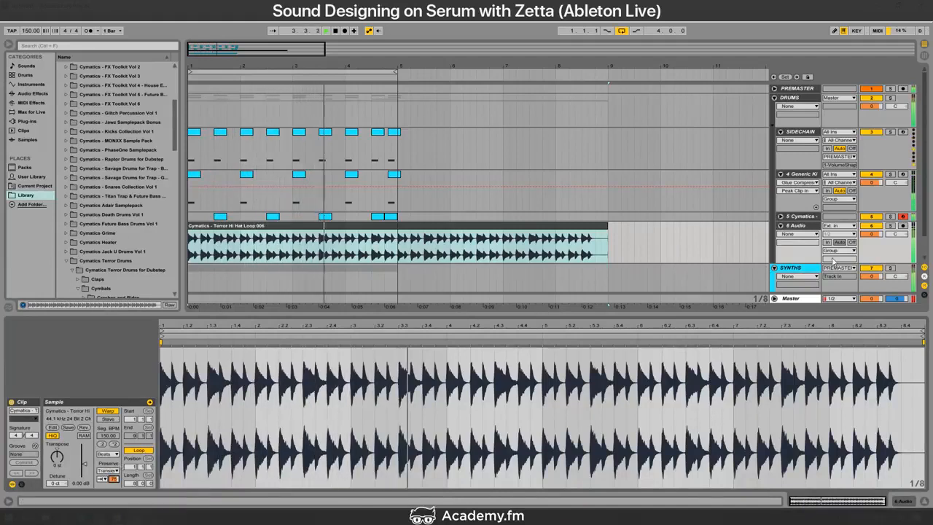
Step: Set the hi-hat track volume to -3.0 dB, delete its loop beyond bar 5, and fold the drum tracks
left_click(871, 234)
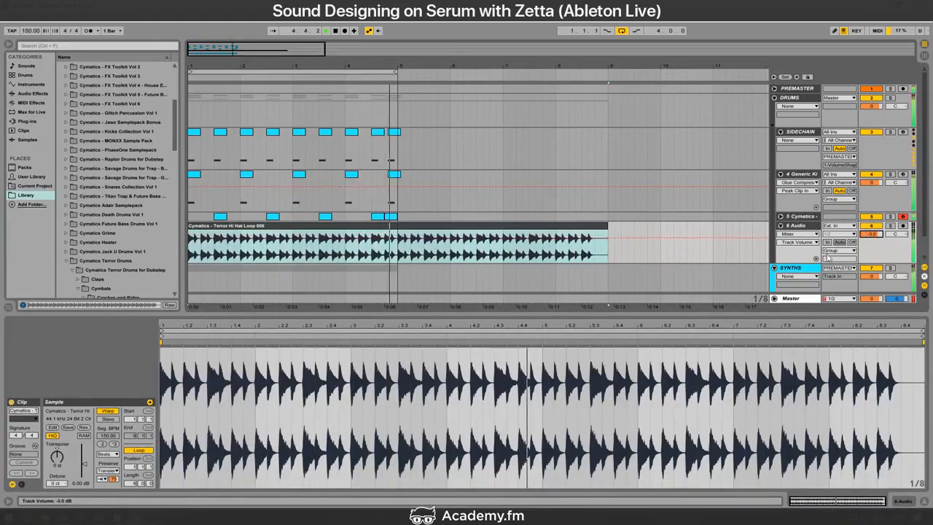
left_click_drag(398, 252, 648, 241)
key("Delete")
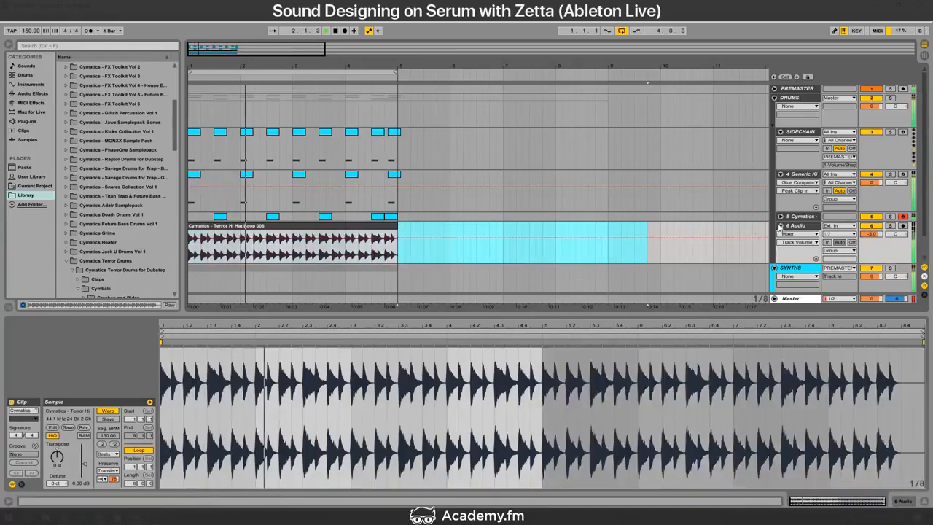
left_click(780, 225)
left_click(775, 98)
Step: Unfold and arm the Serum bass track in the SYNTHS group, open its clip and play it
key("alt+Tab")
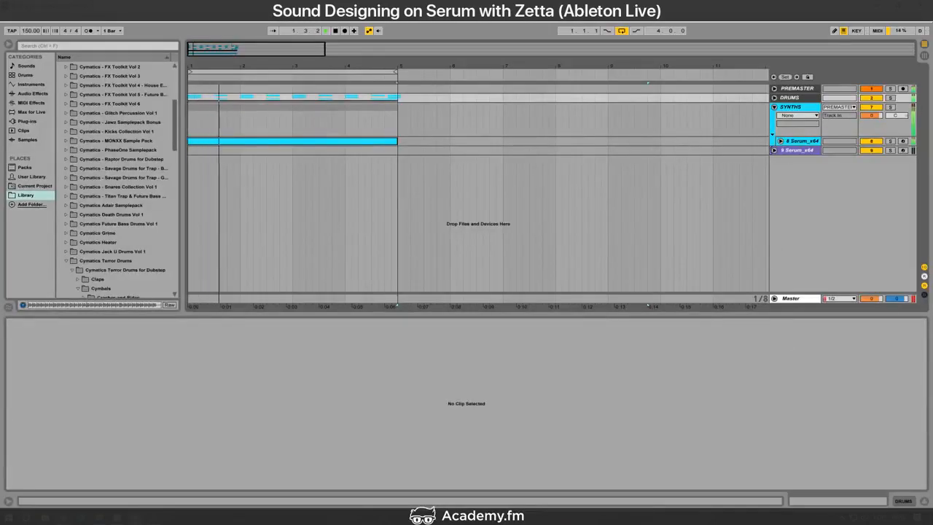
left_click(809, 152)
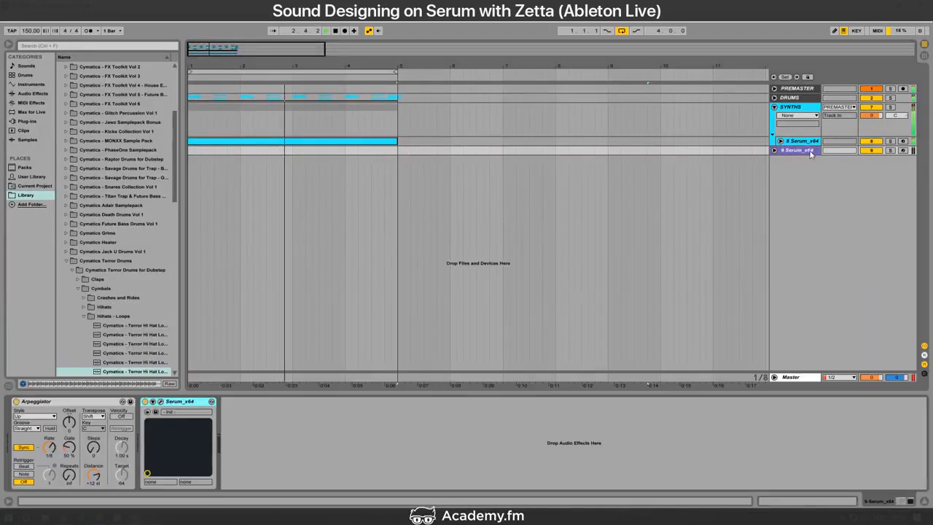
left_click(906, 141)
left_click(904, 153)
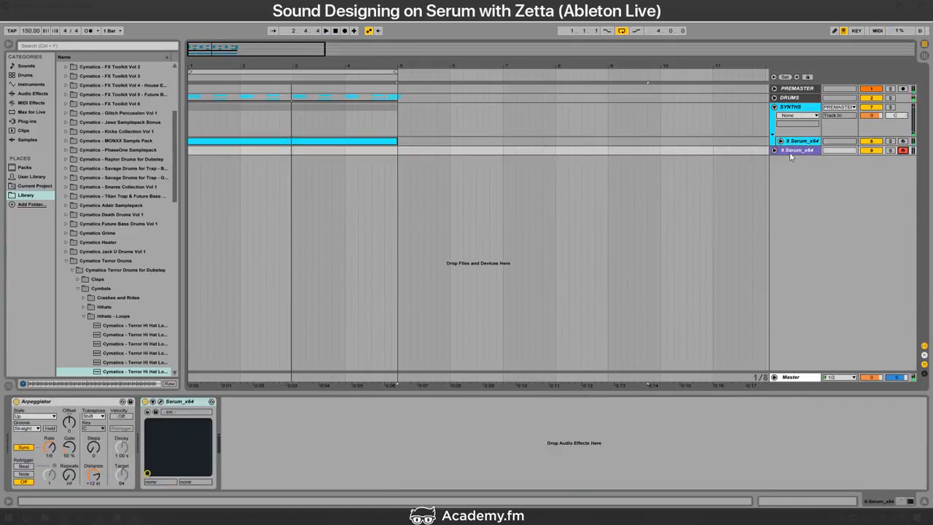
left_click(786, 144)
left_click(780, 140)
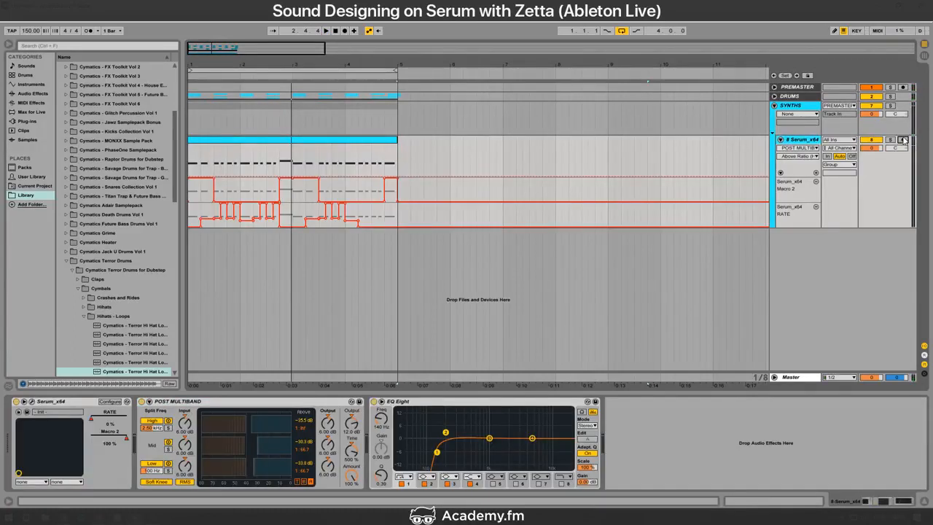
double_click(364, 166)
key("space")
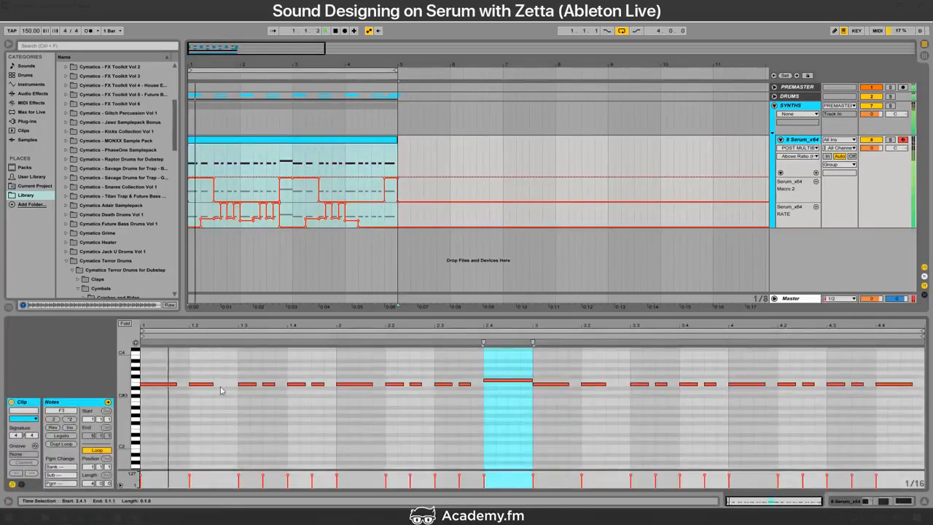
Step: Select the four-bar bass clip, open the track's Serum instrument and play the arrangement from bar 1
left_click(735, 180)
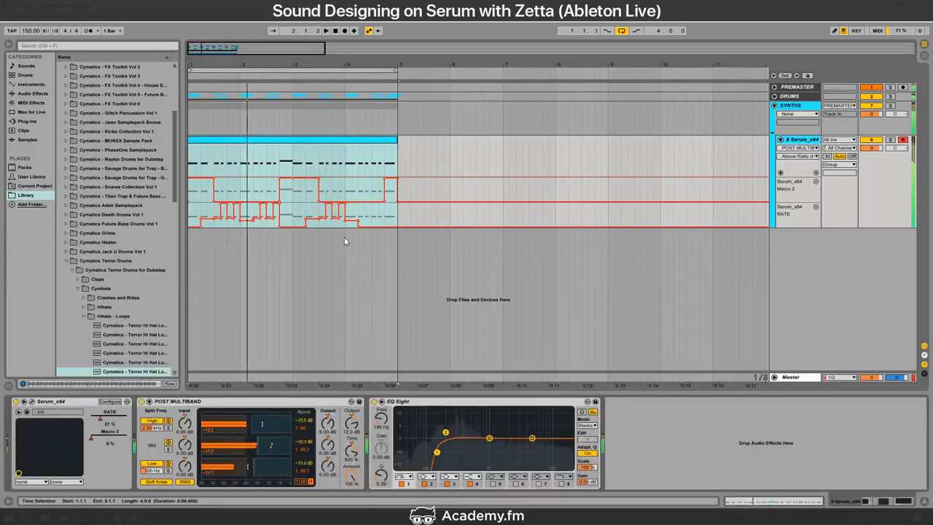
key("space")
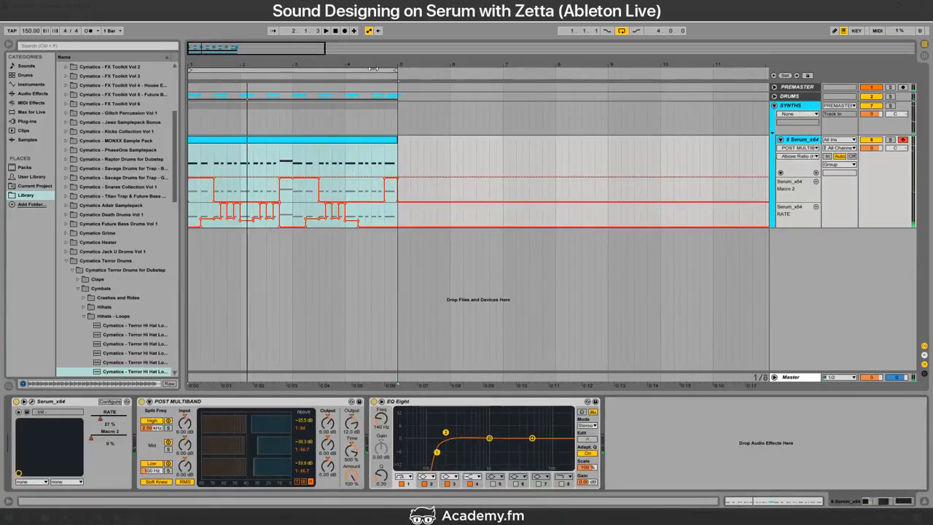
left_click_drag(398, 100, 430, 88)
left_click(334, 147)
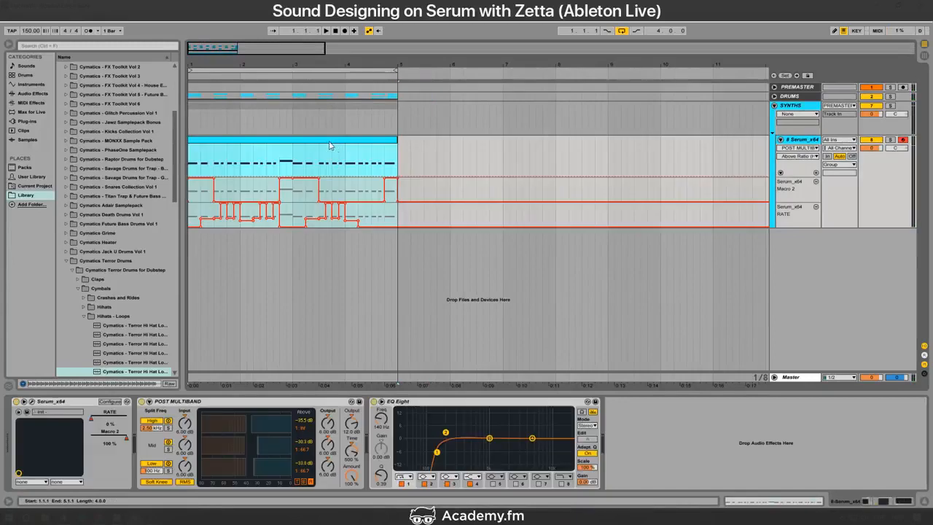
left_click(30, 402)
key("space")
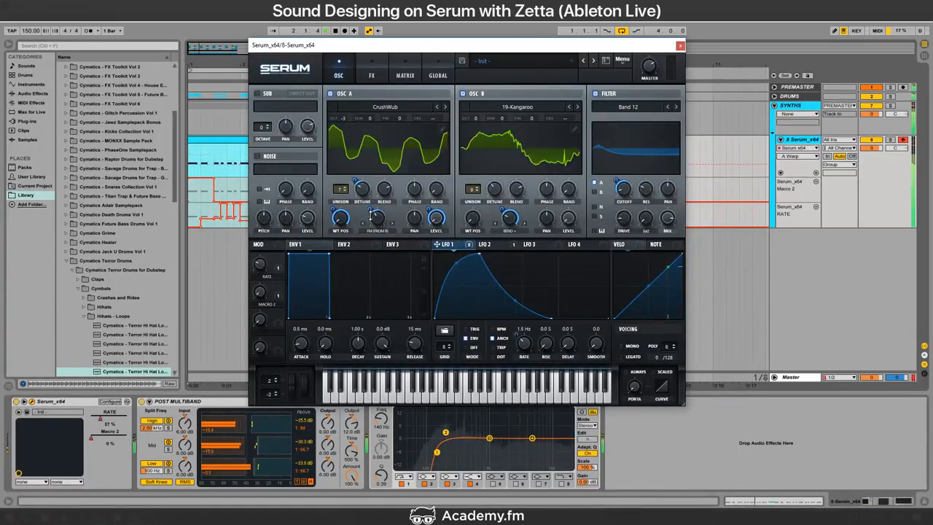
Step: Switch Serum's effects filter to the Reverb type and remove the modulation from its cutoff
left_click(372, 75)
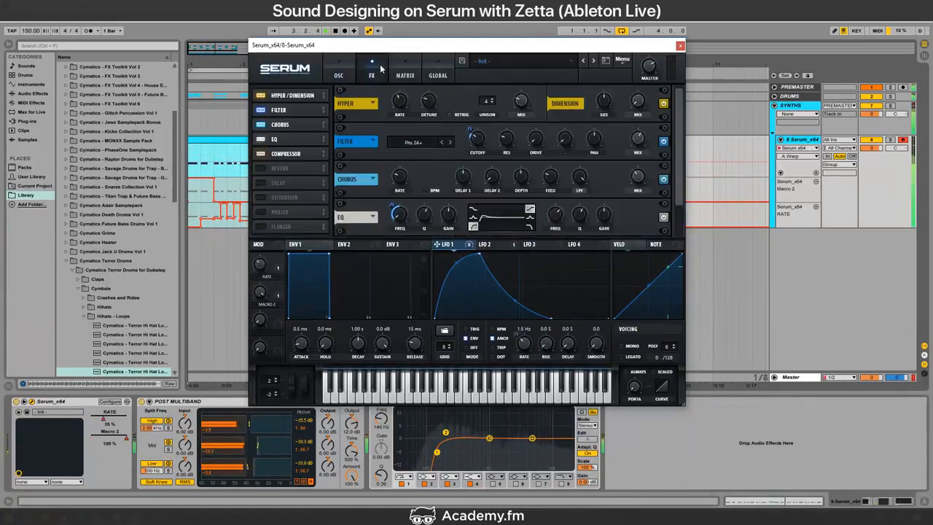
left_click(413, 142)
mouse_move(414, 187)
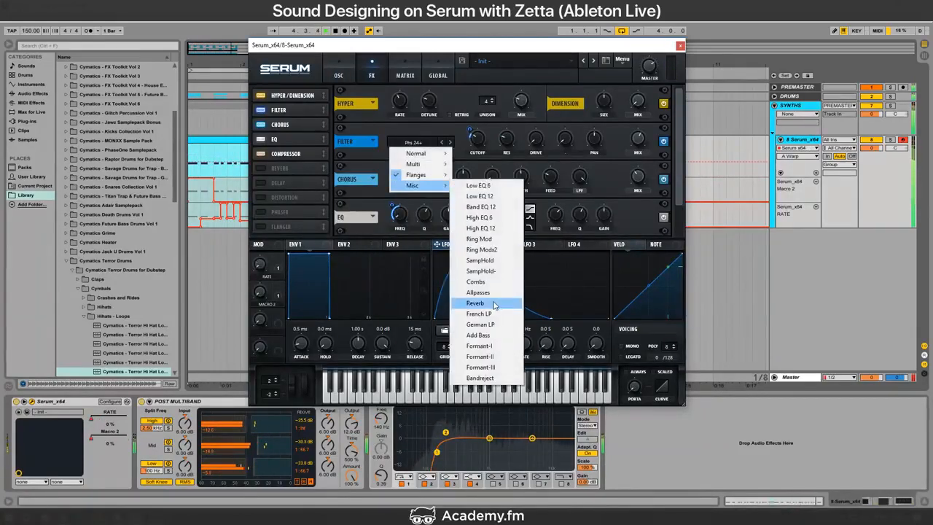
left_click(475, 302)
right_click(478, 137)
left_click(510, 178)
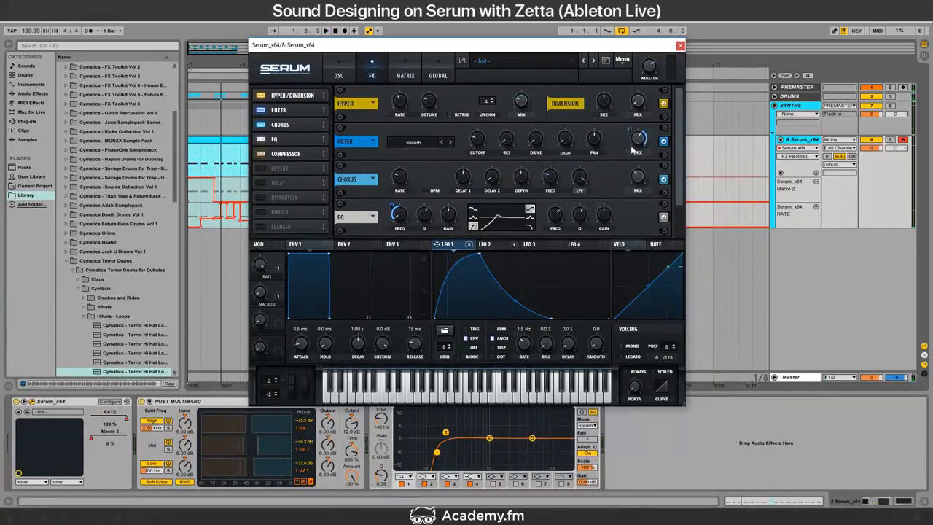
Step: Lower the reverb filter's mix and adjust the modulation amount on it while the bass plays
left_click_drag(632, 148, 632, 178)
key("space")
left_click_drag(629, 130, 630, 167)
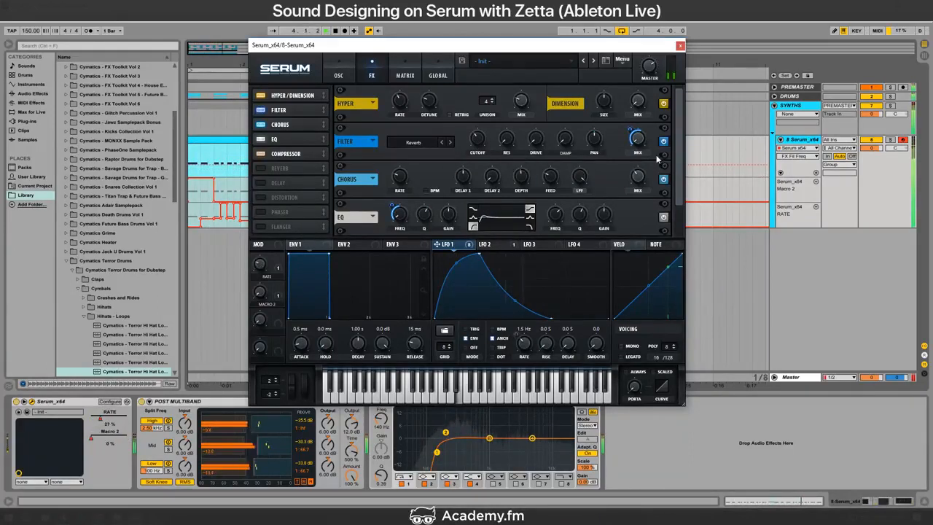
Step: Try oscillator B two octaves up and adjust the mix of the main Band 12 filter
left_click(341, 75)
left_click_drag(480, 122, 494, 96)
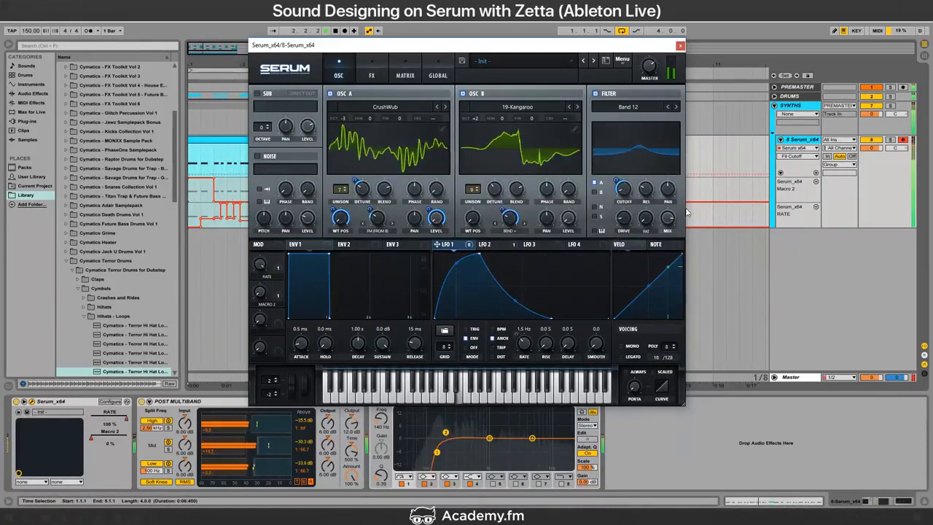
left_click_drag(669, 219, 677, 197)
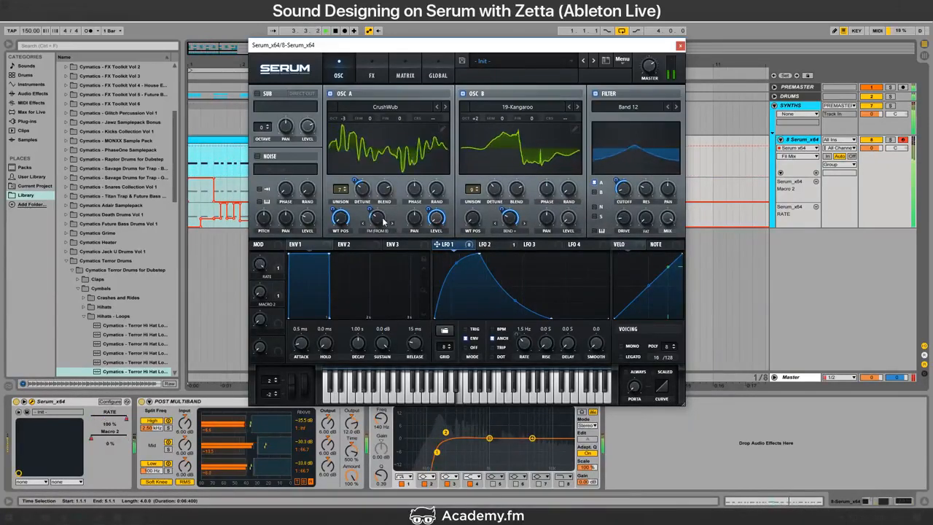
Step: Adjust oscillator B's detune and oscillator A's FM modulation, and shift the peak of the LFO 1 curve
left_click_drag(494, 190, 478, 291)
left_click_drag(371, 210, 389, 250)
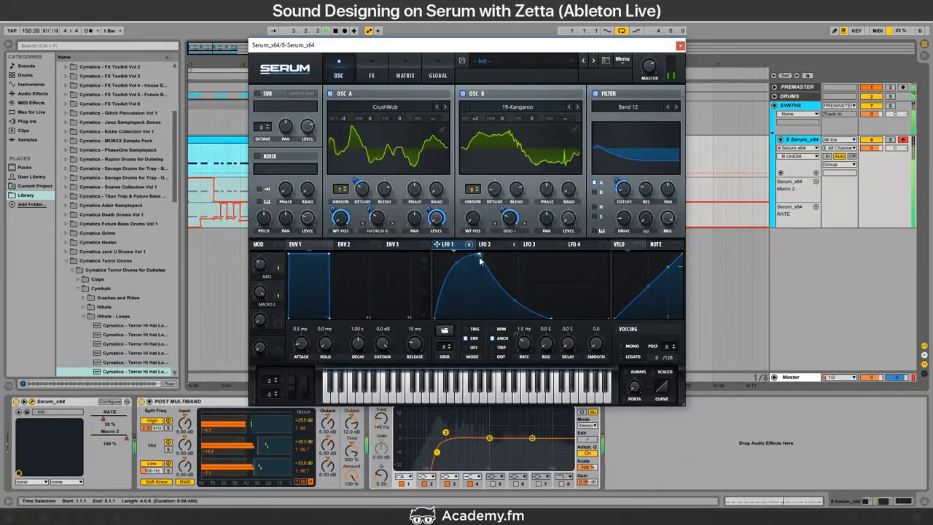
left_click_drag(478, 255, 498, 255)
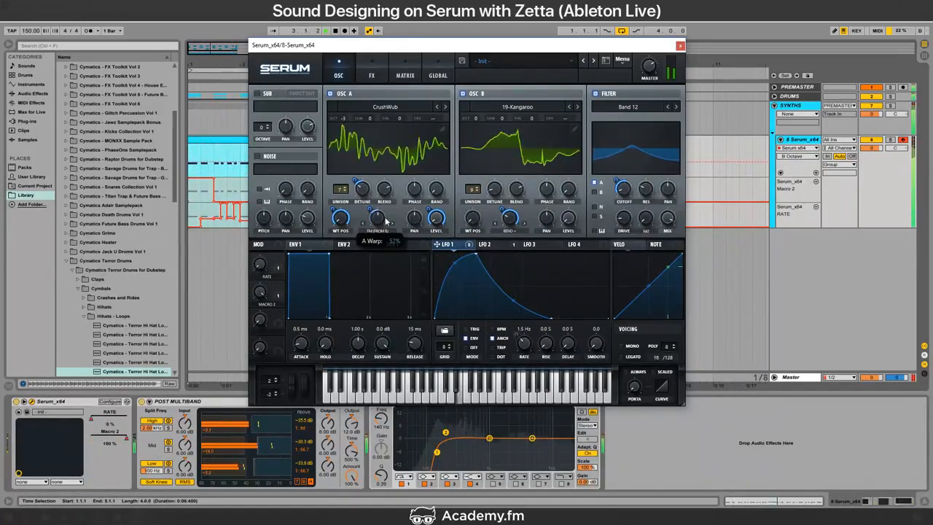
Step: Tweak the wavetable positions of oscillators A and B and set oscillator A's FM warp to about 41%
left_click(339, 219)
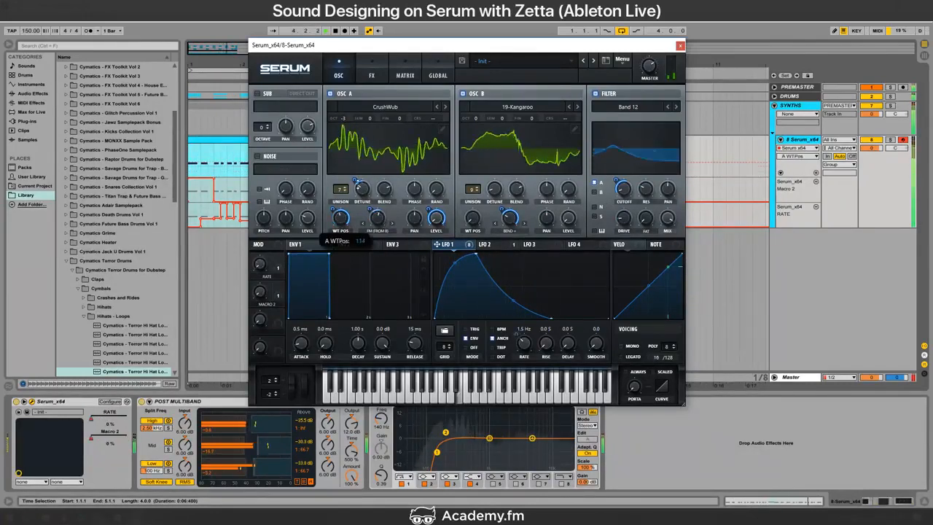
left_click(484, 221)
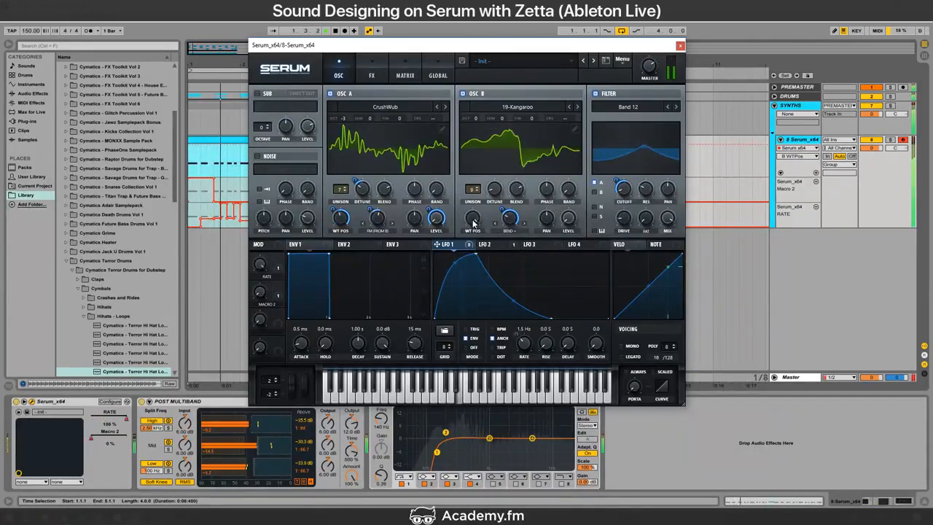
left_click(501, 185)
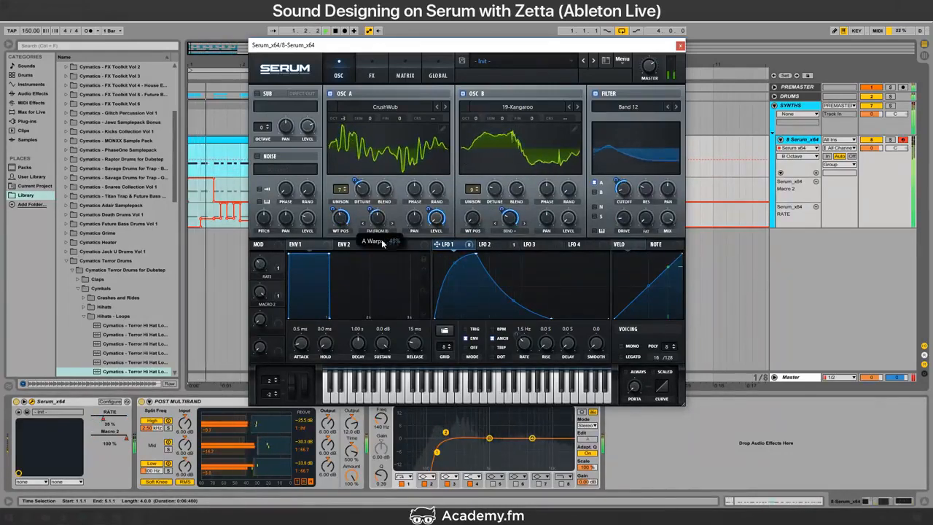
mouse_move(379, 222)
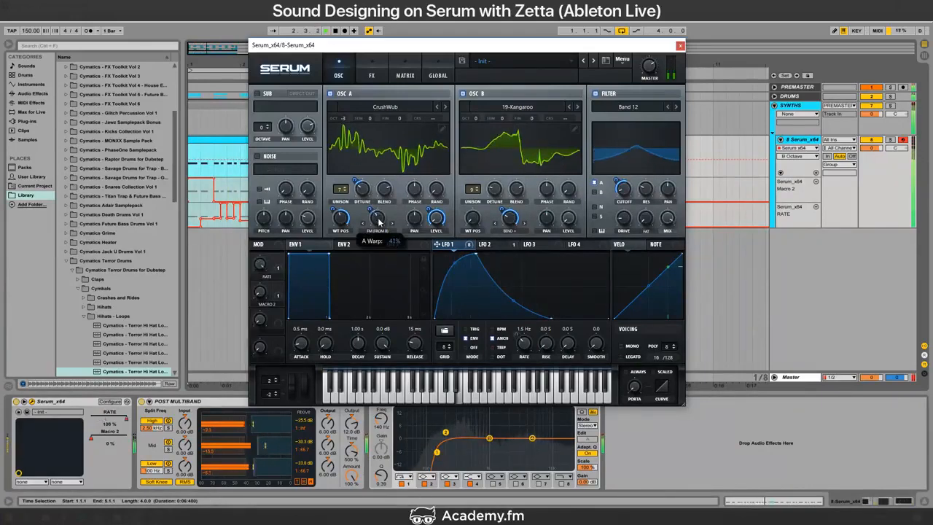
Step: Close Serum and change EQ Eight's band 4 to a high-cut filter at 18.0 kHz
left_click(373, 73)
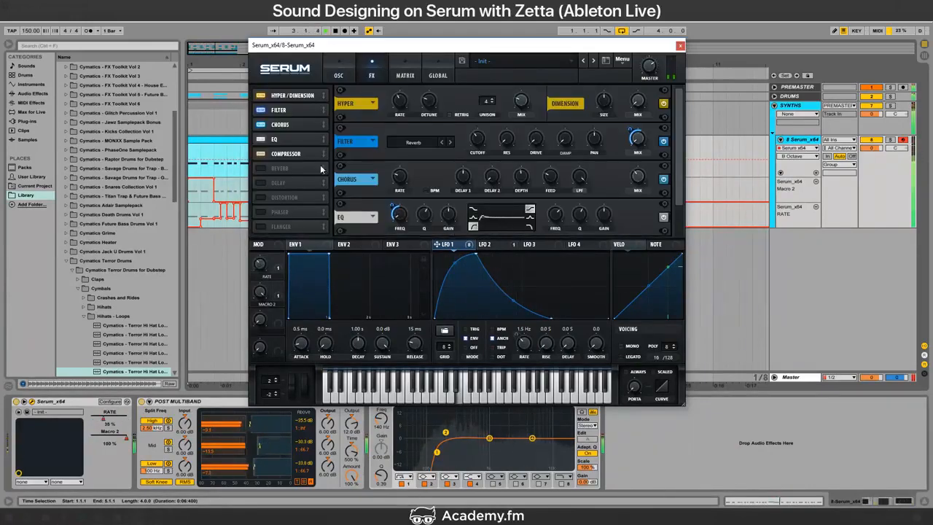
left_click(679, 46)
left_click_drag(437, 454, 431, 449)
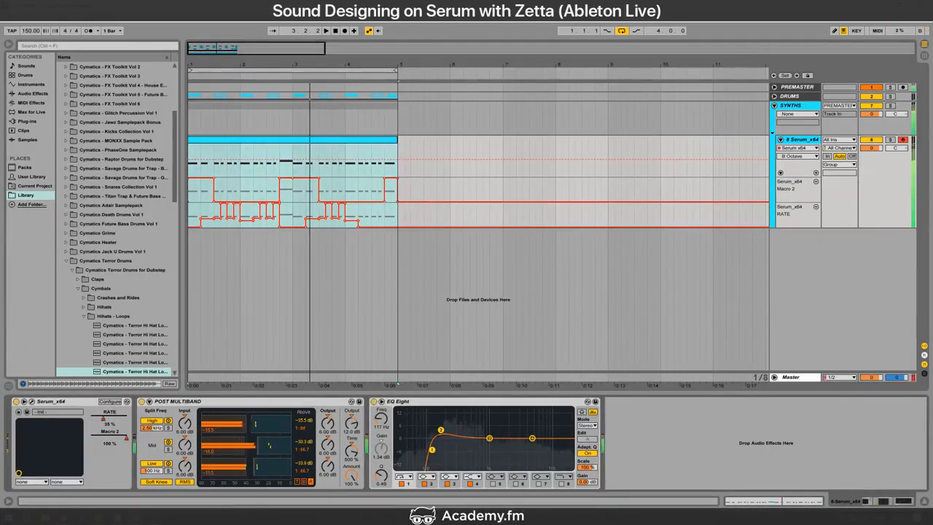
left_click(472, 476)
left_click(472, 483)
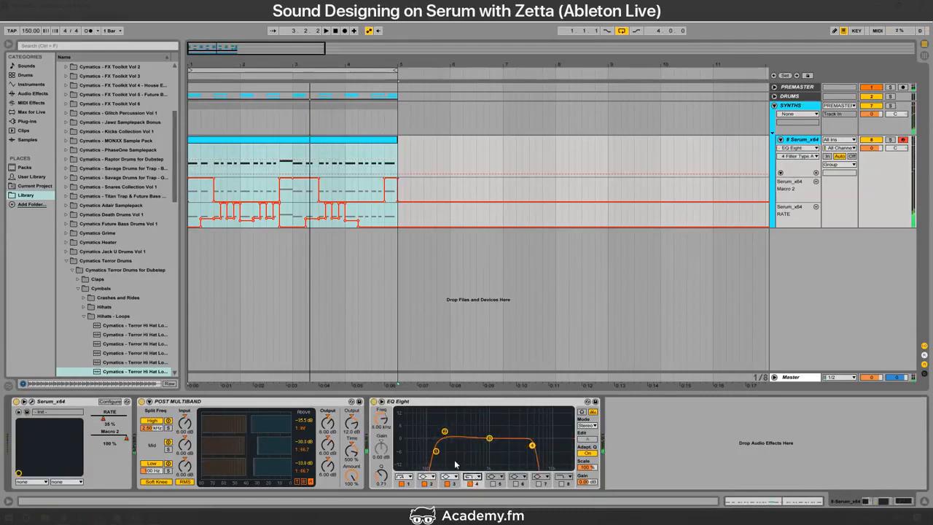
left_click(390, 420)
key("Return")
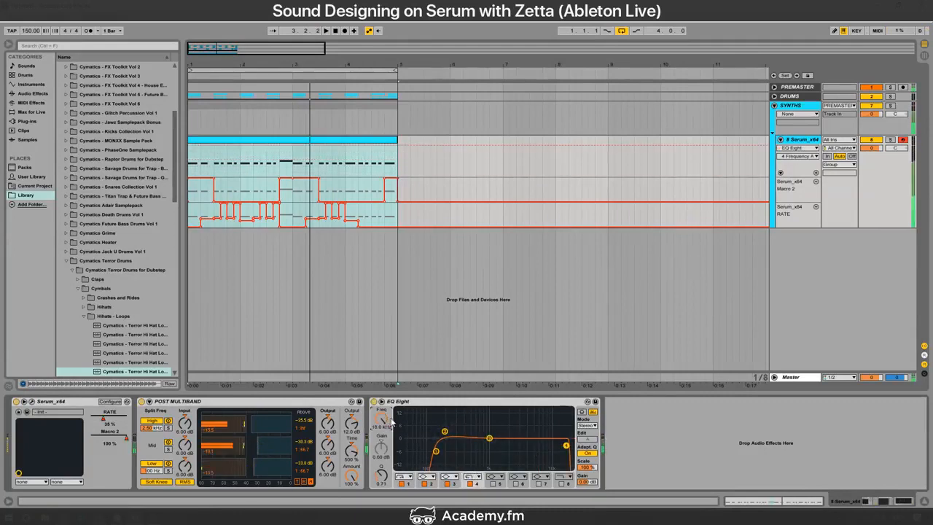
Step: Dip EQ Eight's band 3 about 2 dB near 3.81 kHz and enable band 5 with a boost of about 2.6 dB at 12.3 kHz
key("space")
left_click_drag(489, 438, 524, 443)
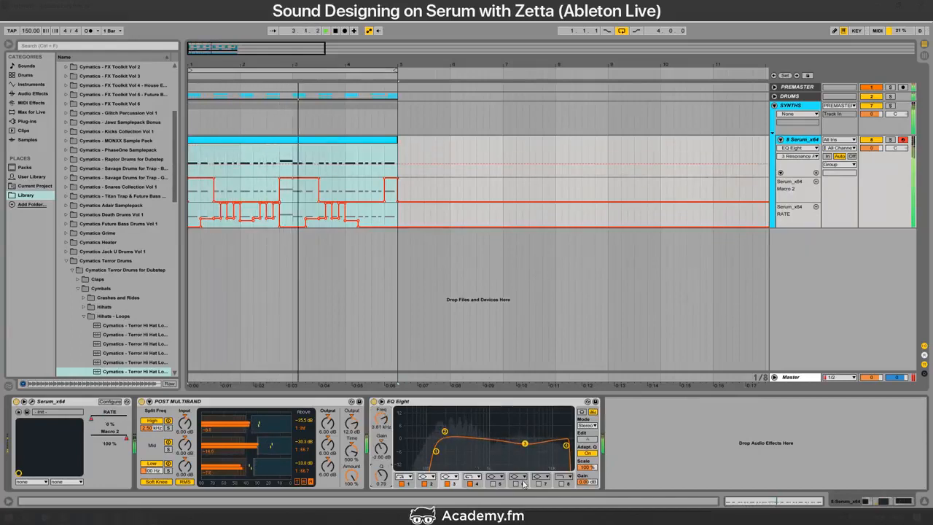
left_click(492, 483)
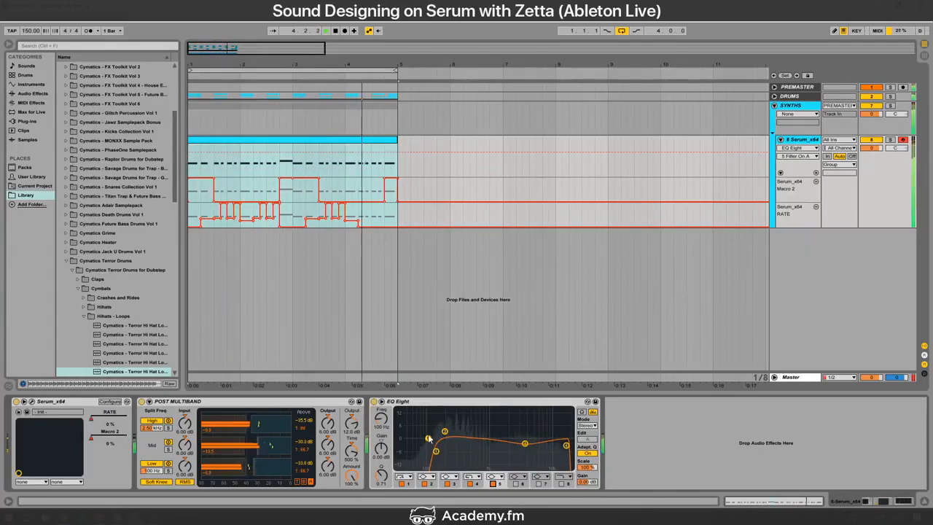
left_click_drag(428, 438, 557, 431)
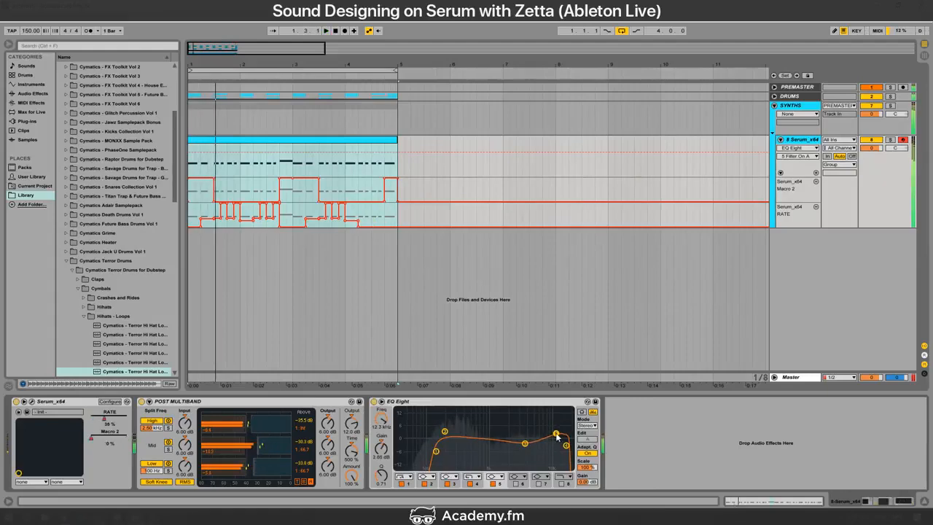
Step: Switch to the YouTube live dashboard to read the chat, and return to Ableton Live
key("alt+Tab")
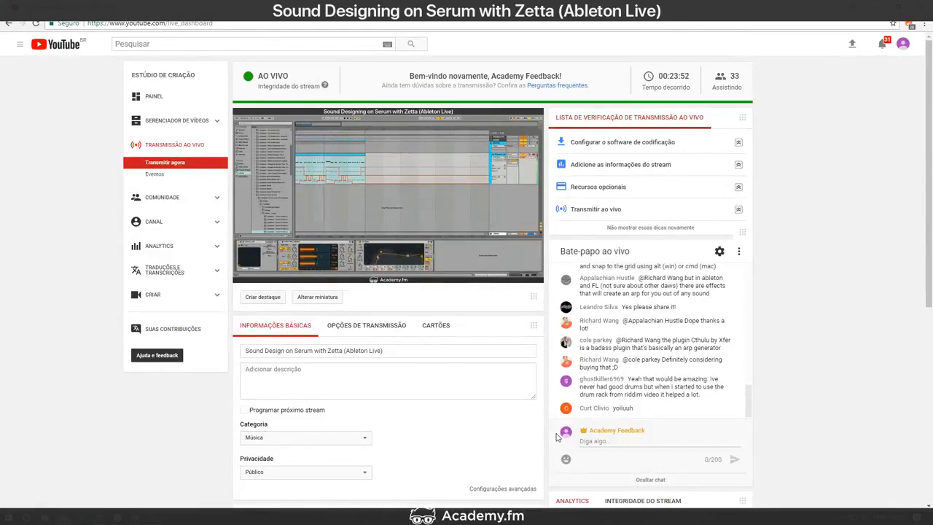
key("alt+Tab")
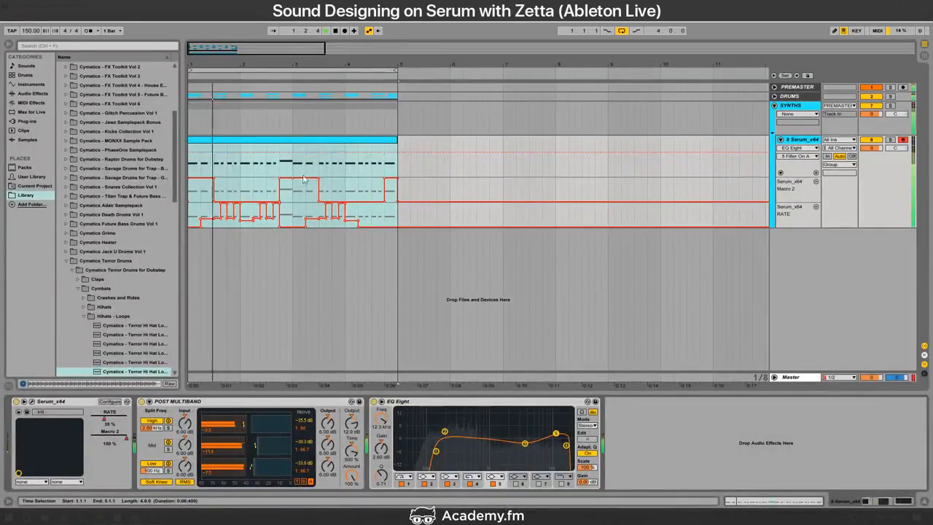
Step: Stop playback and select the whole Serum bass clip from bar 1 to bar 5 with its device chain shown
left_click(279, 141)
double_click(280, 141)
double_click(801, 140)
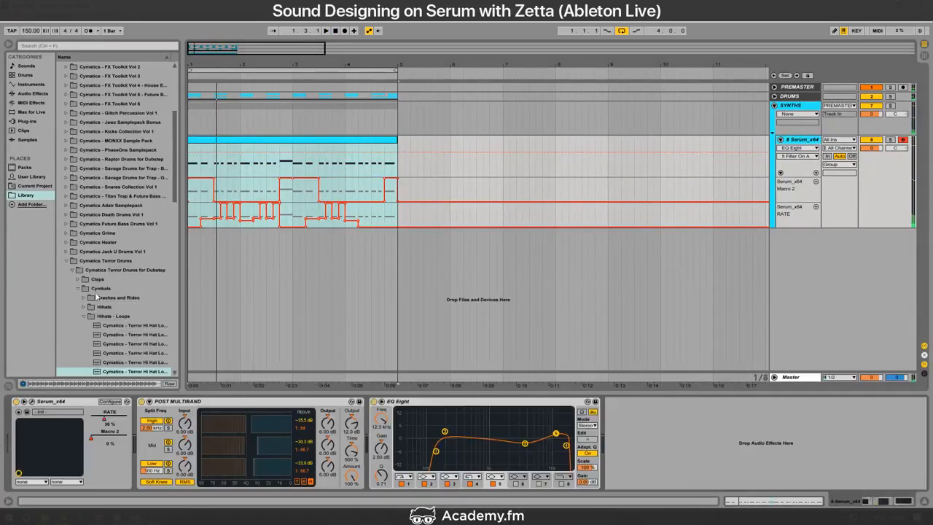
left_click(32, 403)
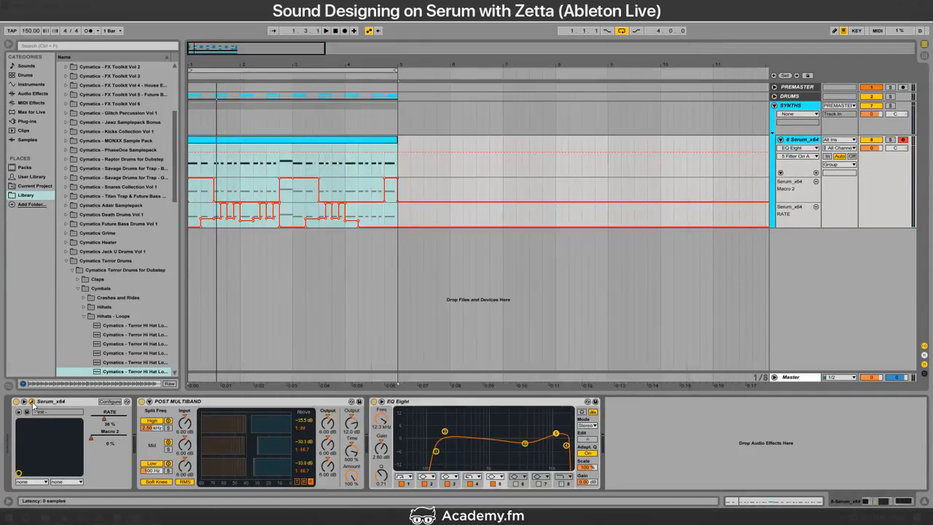
left_click_drag(240, 64, 266, 72)
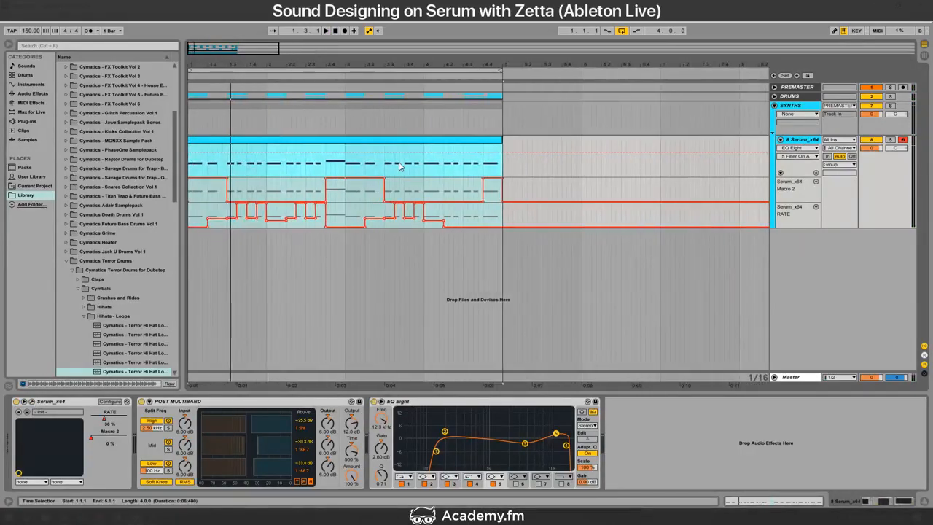
Step: Open the Serum track's MIDI clip to show its notes and play the pattern
left_click(378, 151)
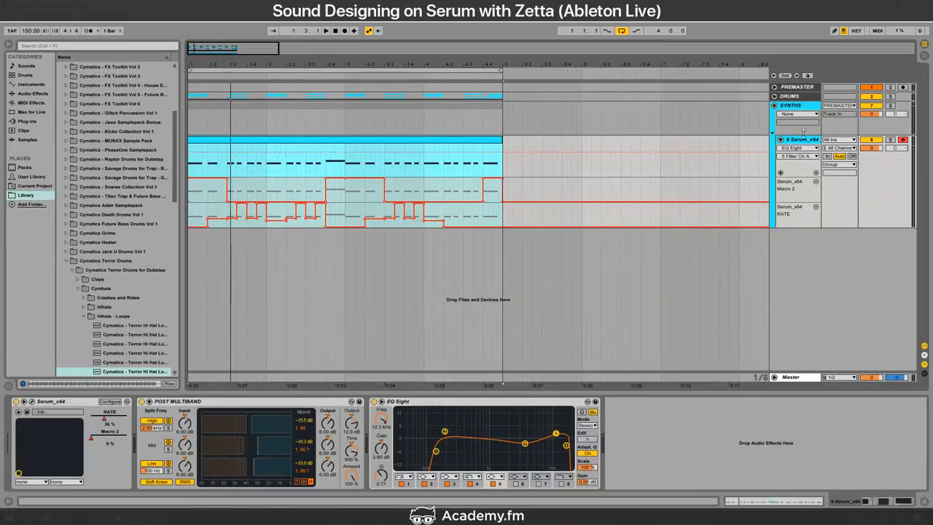
left_click(805, 148)
left_click(811, 137)
left_click(384, 140)
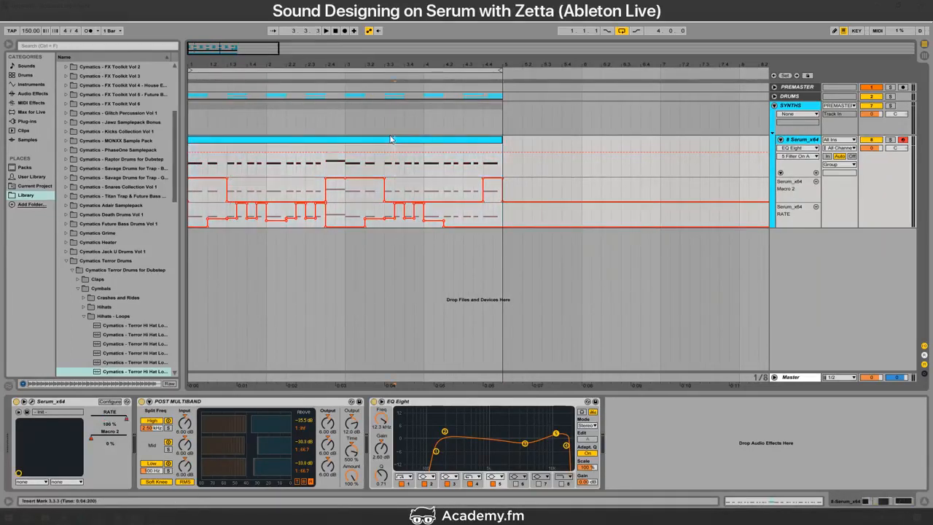
double_click(392, 140)
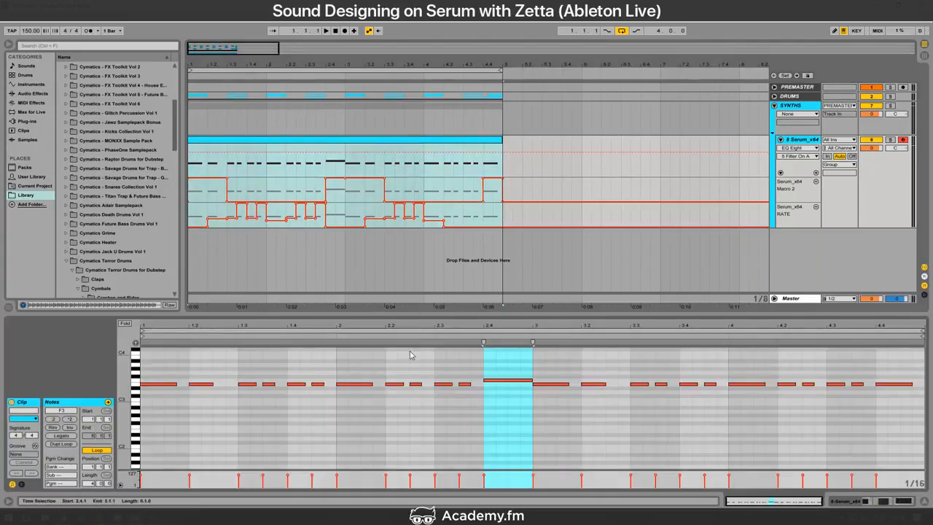
key("space")
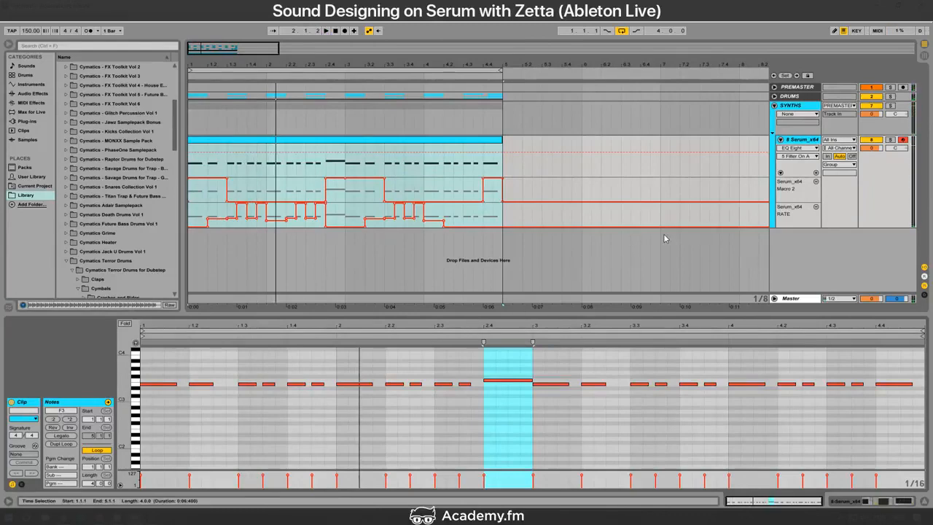
Step: Duplicate the 8 Serum_x64 track with its clip and automation, and solo the copy
left_click(814, 144)
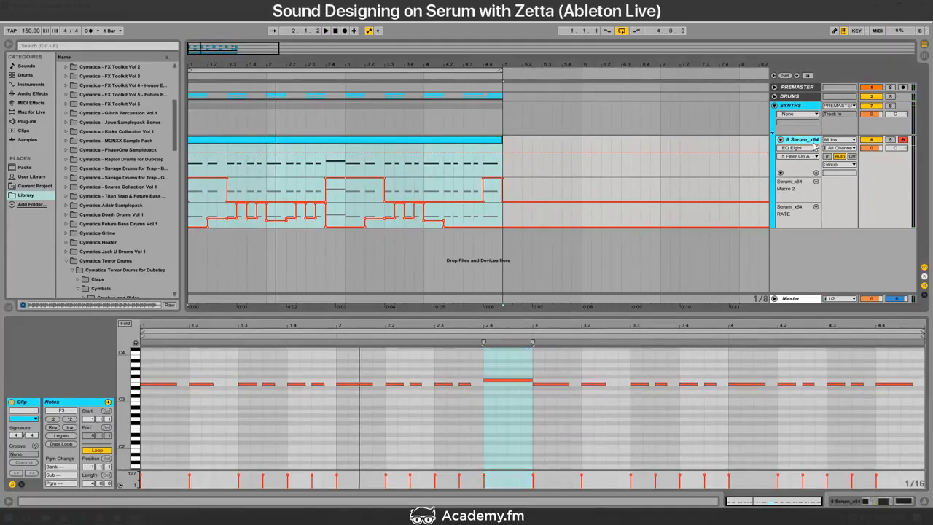
key("ctrl+d")
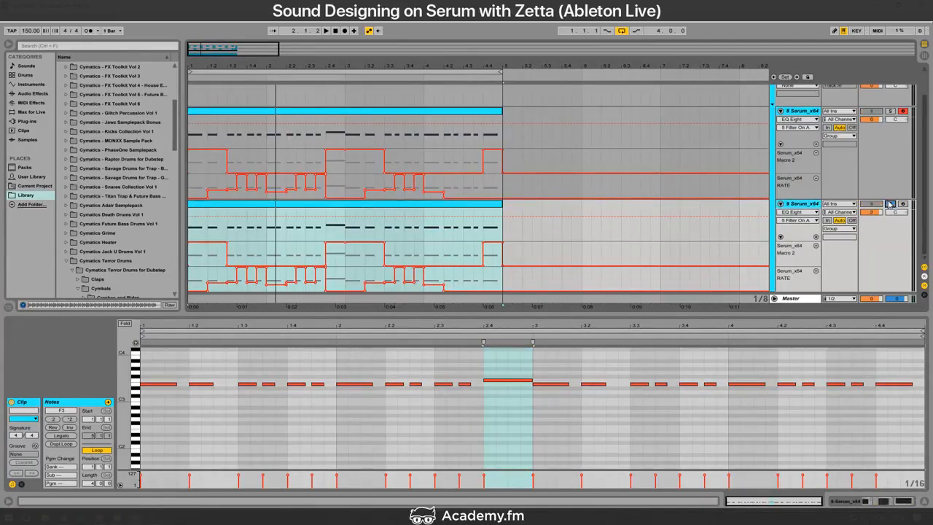
Step: Cut the duplicated track's clip down to two sections, 1.3.1 to 2.4.1 and 3.3.1 to 4.4.1
left_click_drag(231, 231, 206, 239)
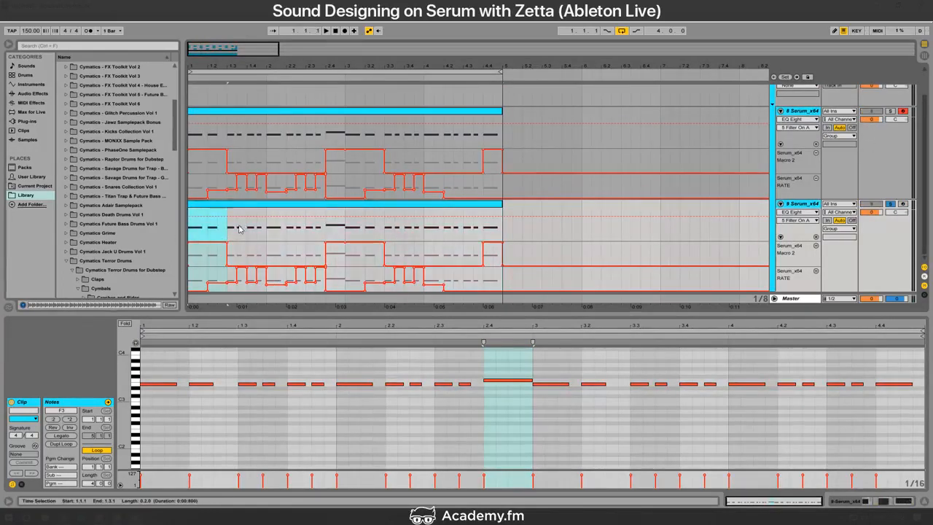
key("Delete")
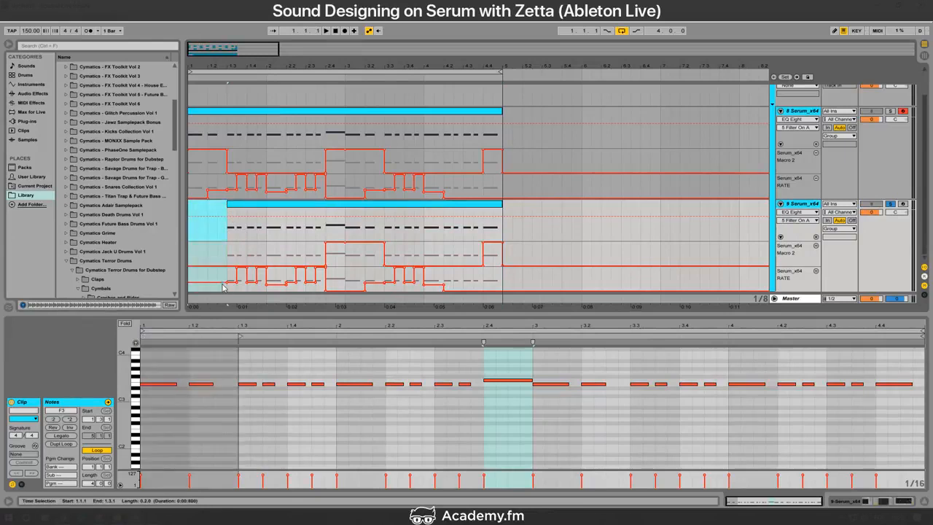
left_click(327, 232)
key("ctrl+e")
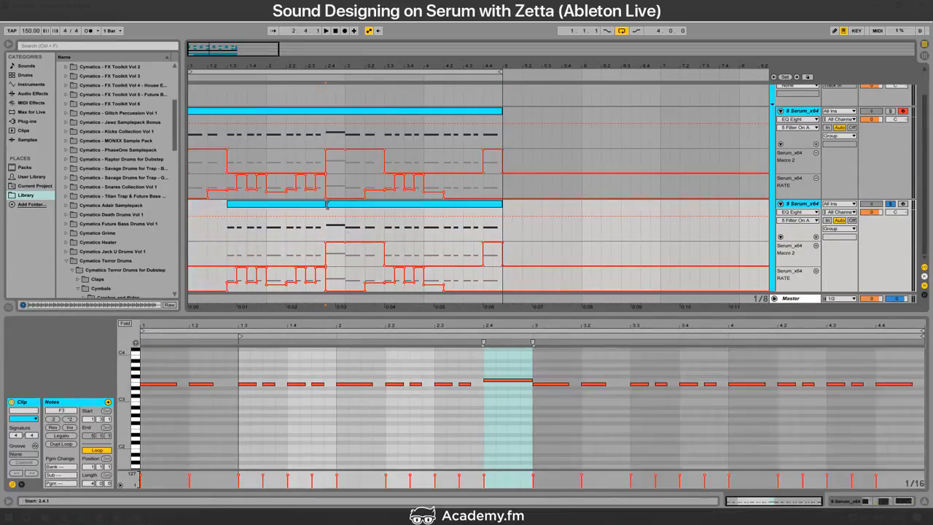
mouse_move(328, 205)
left_mouse_down()
mouse_move(397, 207)
mouse_move(380, 207)
left_mouse_up()
left_click(397, 204)
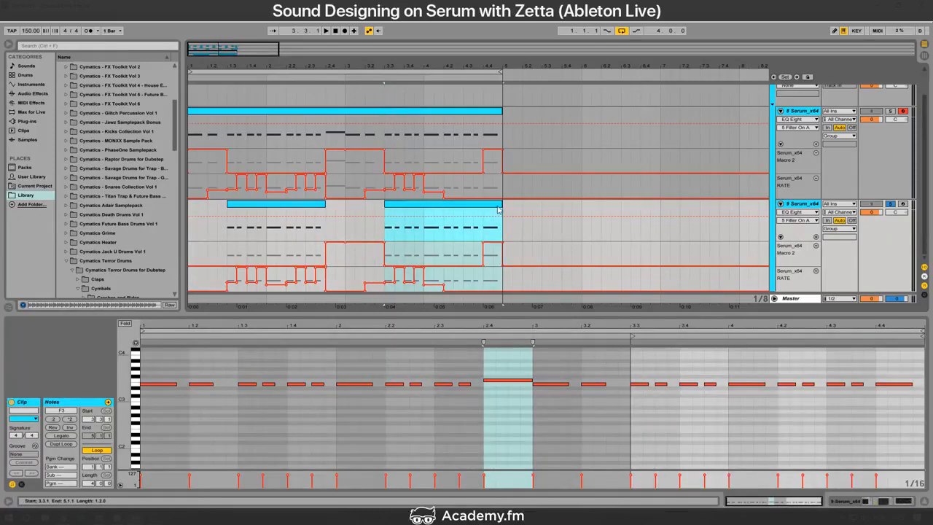
left_click_drag(500, 210, 478, 205)
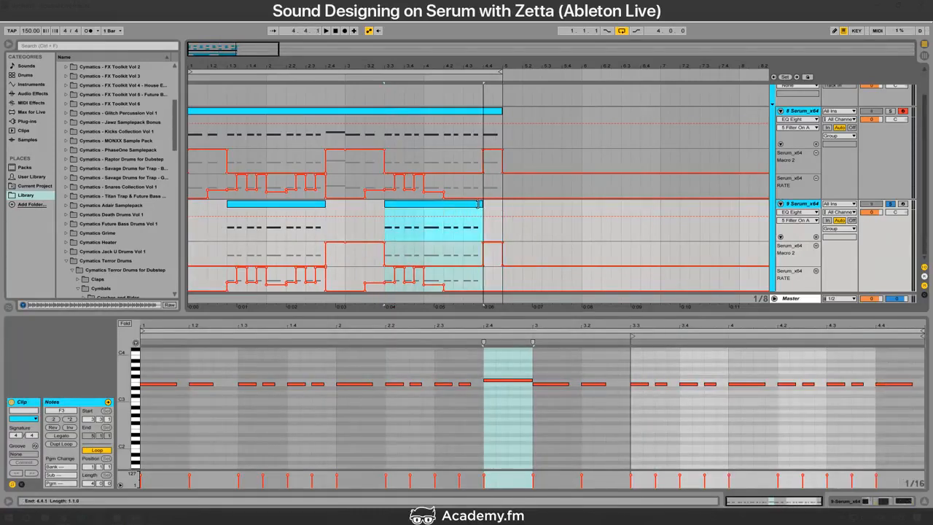
Step: Deactivate the matching sections of the original Serum clip, 1.3.1 to 2.4.1 and 3.3.1 to 4.4.1
left_click(218, 233)
left_click_drag(227, 134, 328, 137)
key("0")
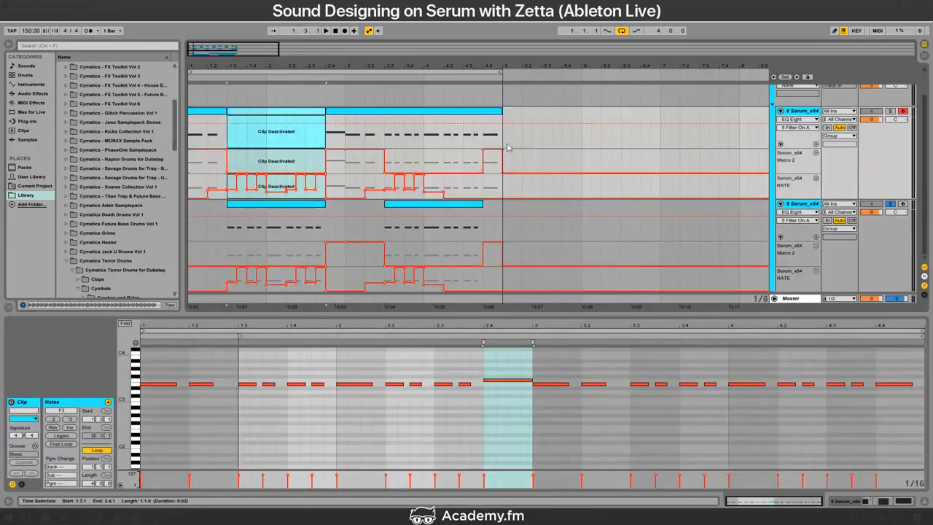
left_click_drag(384, 138, 480, 137)
key("0")
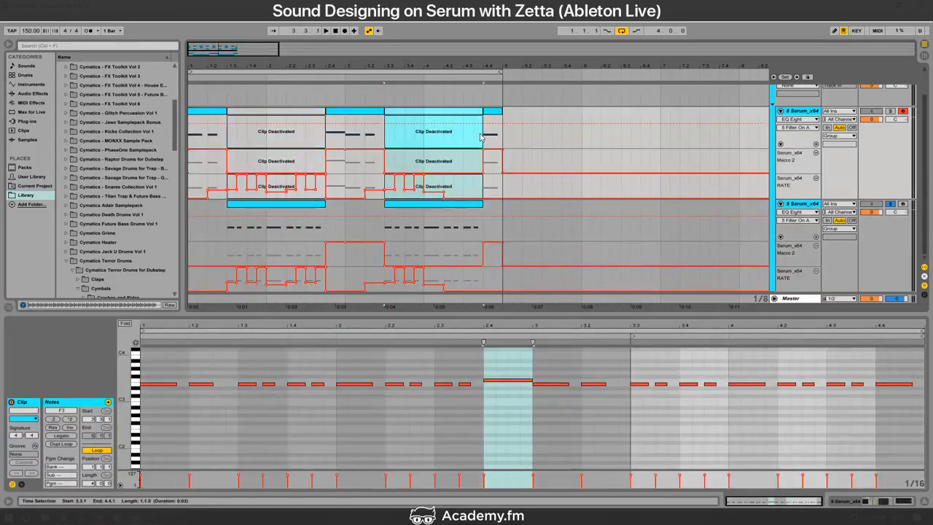
Step: Unsolo the duplicated Serum track and play both tracks together from the start
left_click(231, 205)
key("space")
left_click(892, 205)
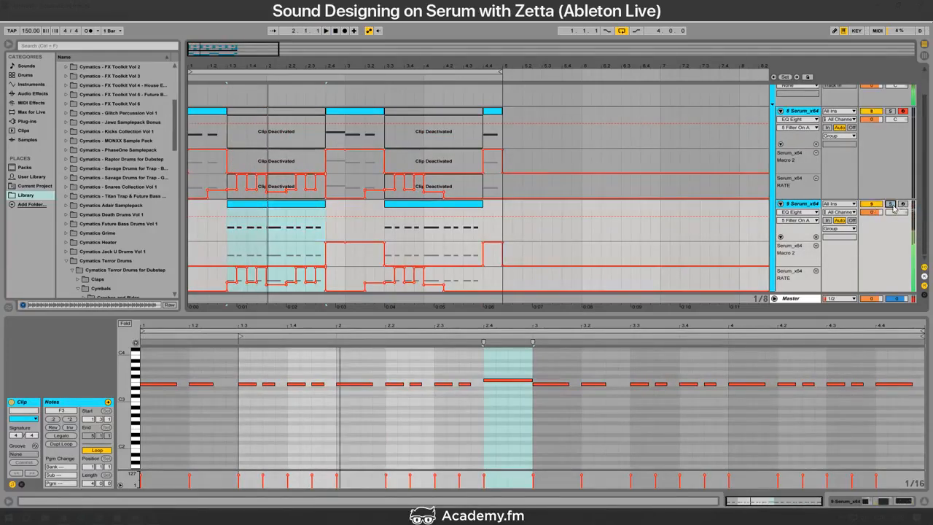
left_click(189, 212)
key("space")
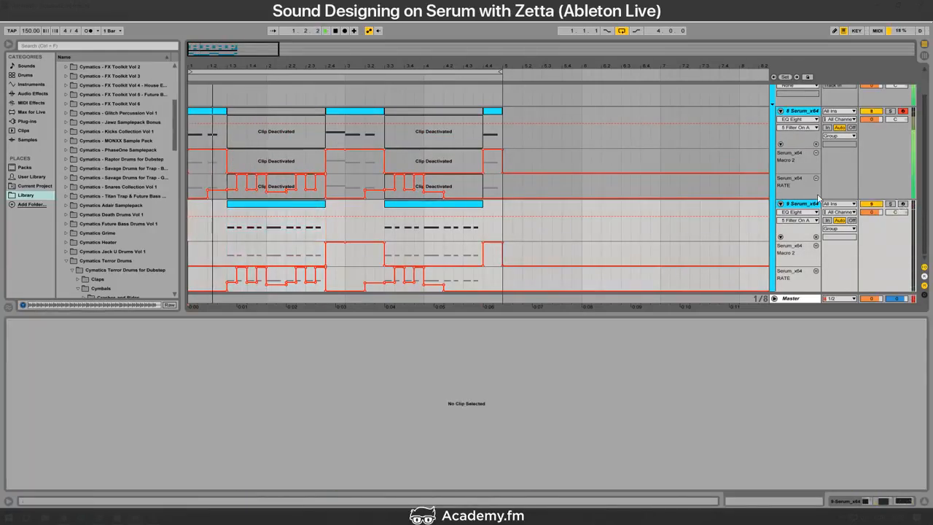
Step: Open the Serum synth of the duplicated track and arm that track for recording
double_click(810, 204)
left_click(227, 266)
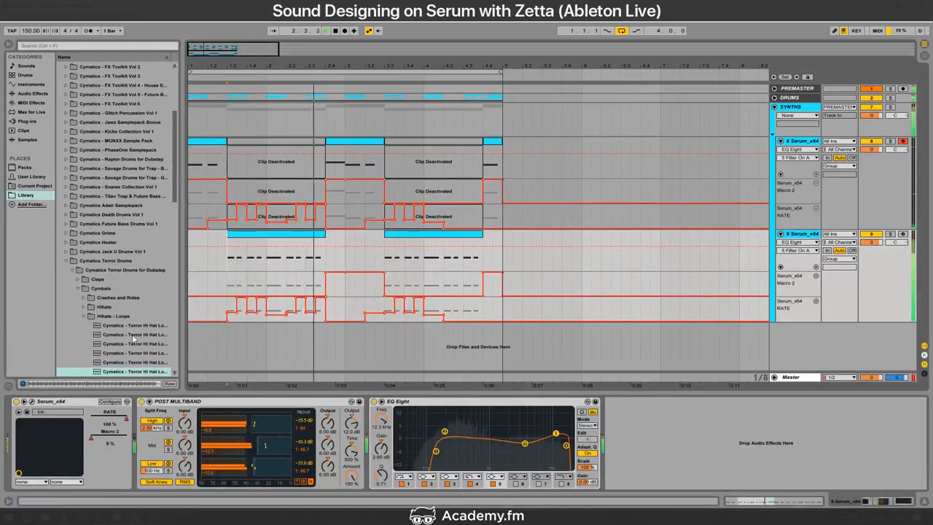
left_click(31, 402)
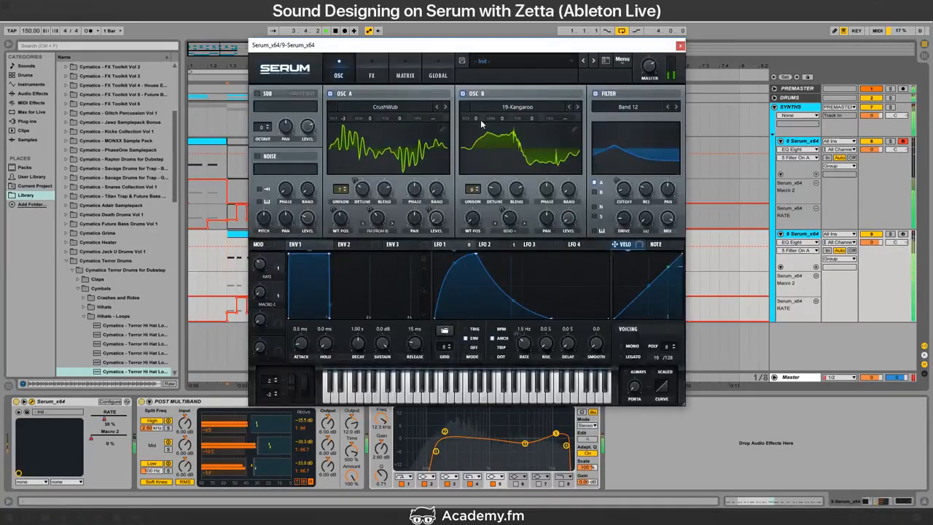
left_click(903, 233)
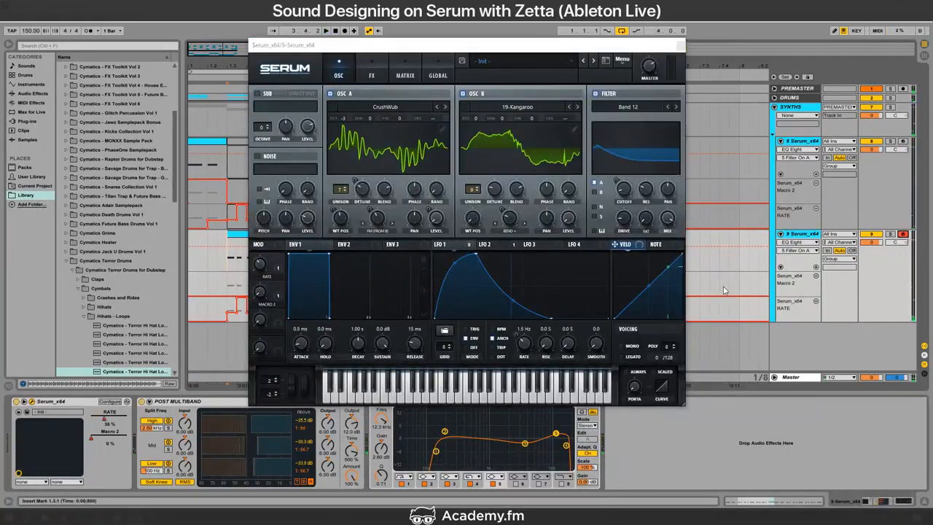
key("alt+Tab")
key("alt+Tab")
Step: Raise oscillator B's octave to +1 and lower oscillator A's FM warp amount during playback
left_click_drag(481, 122, 479, 110)
key("space")
left_click_drag(378, 220, 385, 253)
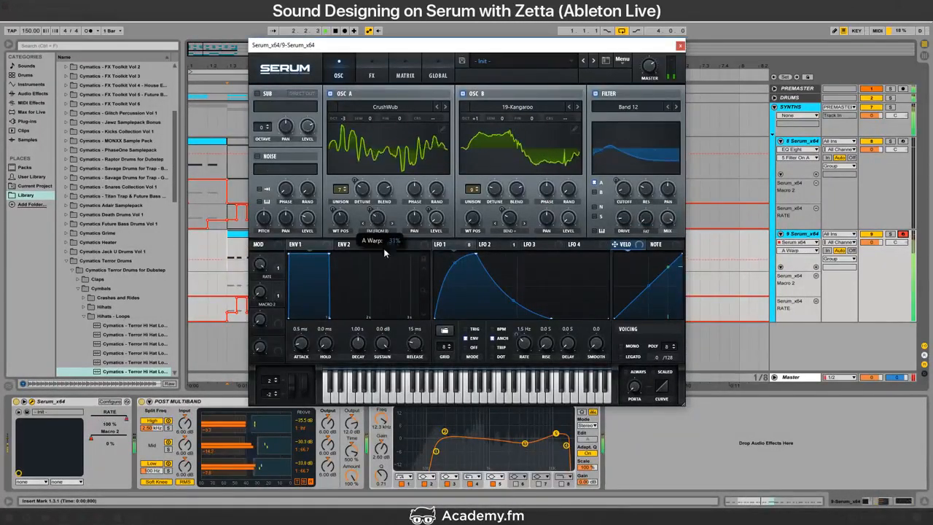
left_click_drag(397, 188, 400, 242)
Step: Modulate oscillator A's warp and wavetable position with LFO 1, and adjust the filter cutoff
mouse_move(446, 245)
left_mouse_down()
mouse_move(380, 223)
mouse_move(374, 263)
left_mouse_up()
left_click_drag(370, 210, 345, 286)
left_click_drag(334, 210, 378, 248)
left_click_drag(624, 190, 638, 187)
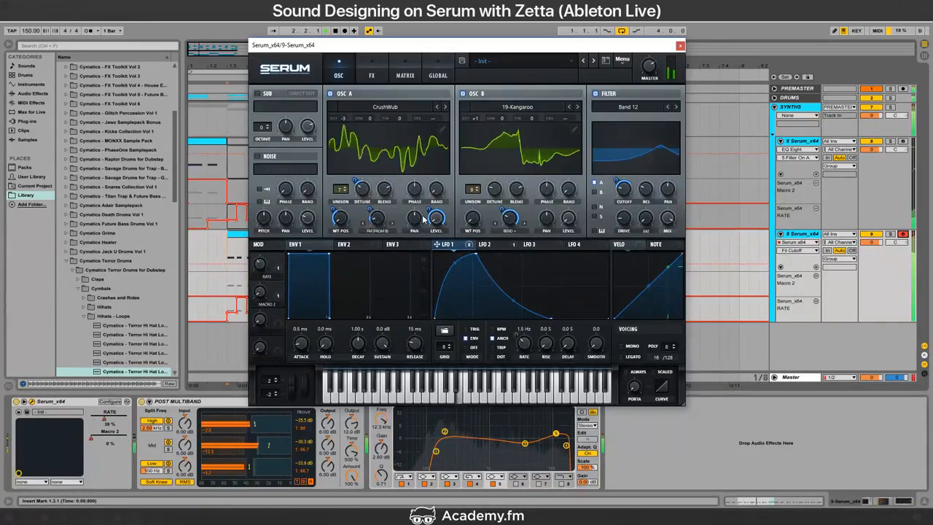
Step: Set oscillator B's octave to -1 and load the 19-Kangaroo wavetable from Massive - Analog & Electric into oscillator A
left_click_drag(477, 119, 468, 153)
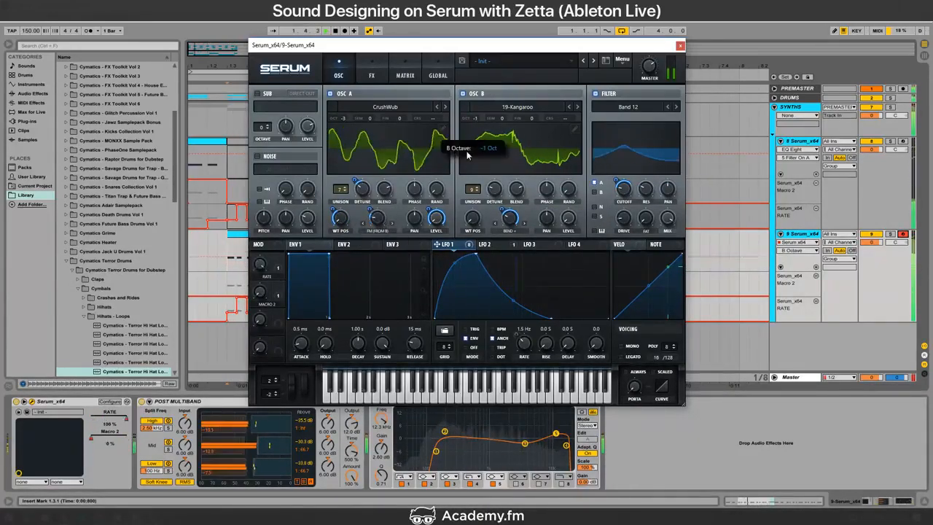
left_click(402, 108)
left_click(414, 89)
left_click(393, 107)
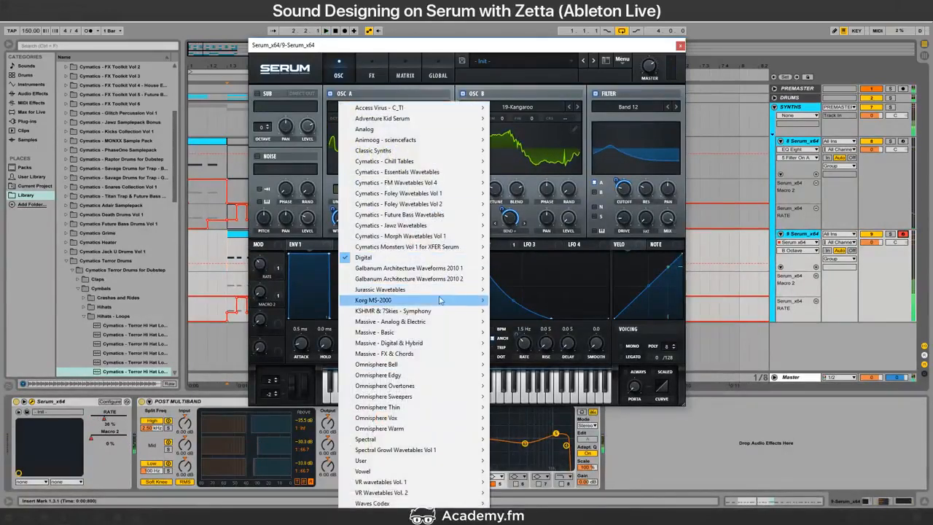
mouse_move(447, 323)
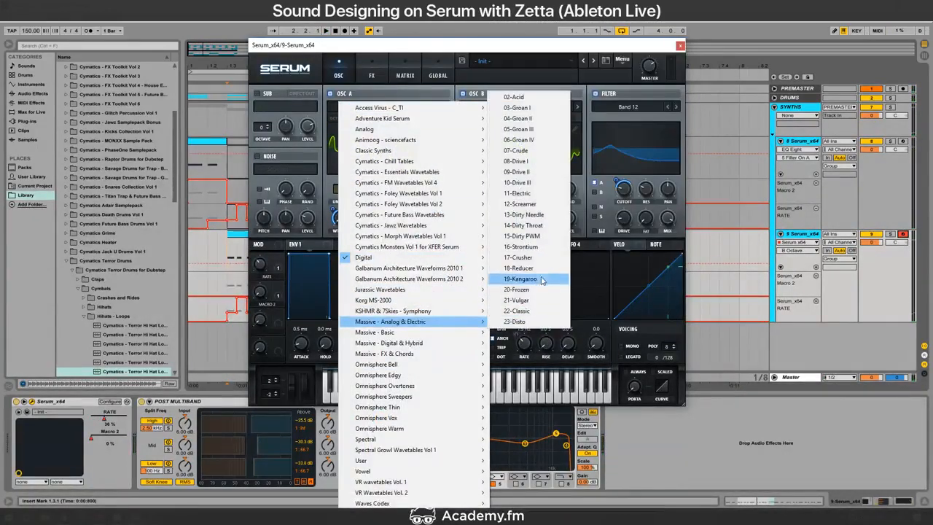
left_click(511, 279)
Step: Remove the modulation from oscillator A's wavetable position and set oscillator B's octave to 0
right_click(339, 216)
left_click(374, 271)
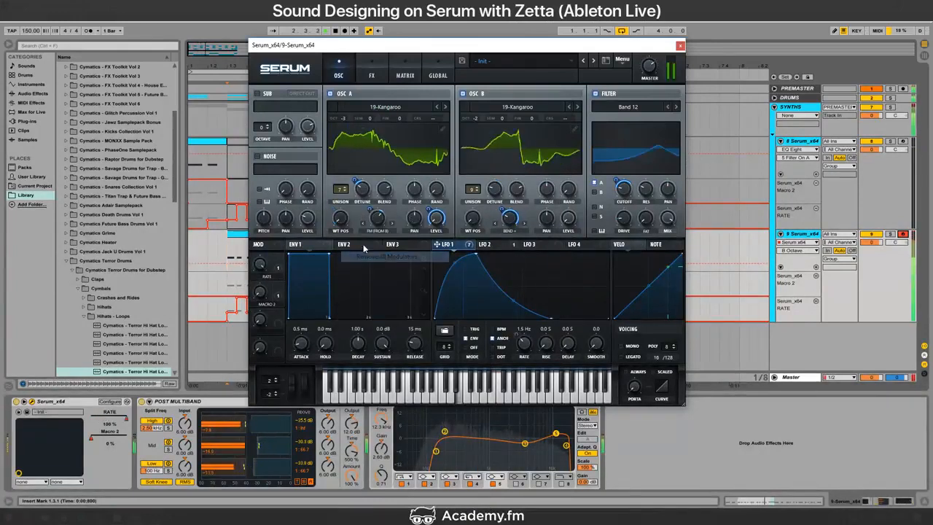
left_click_drag(474, 117, 490, 106)
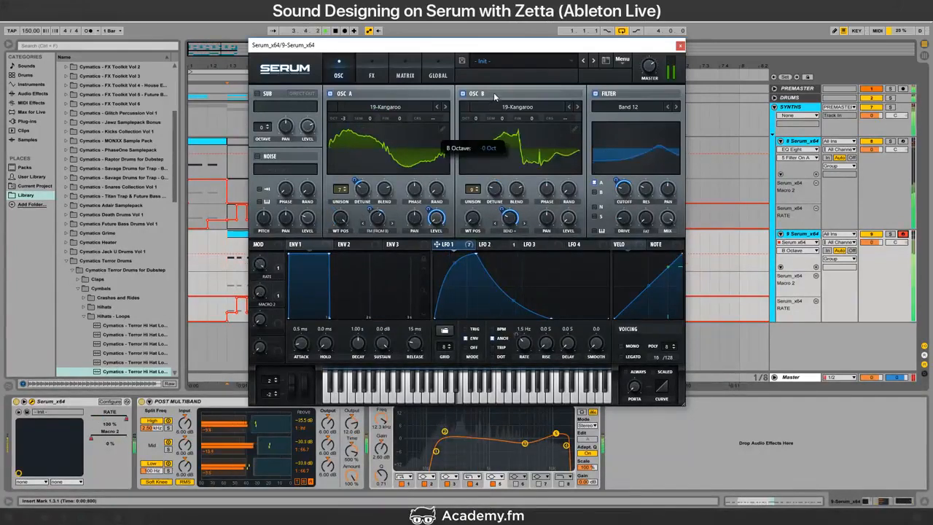
left_click_drag(379, 217, 377, 240)
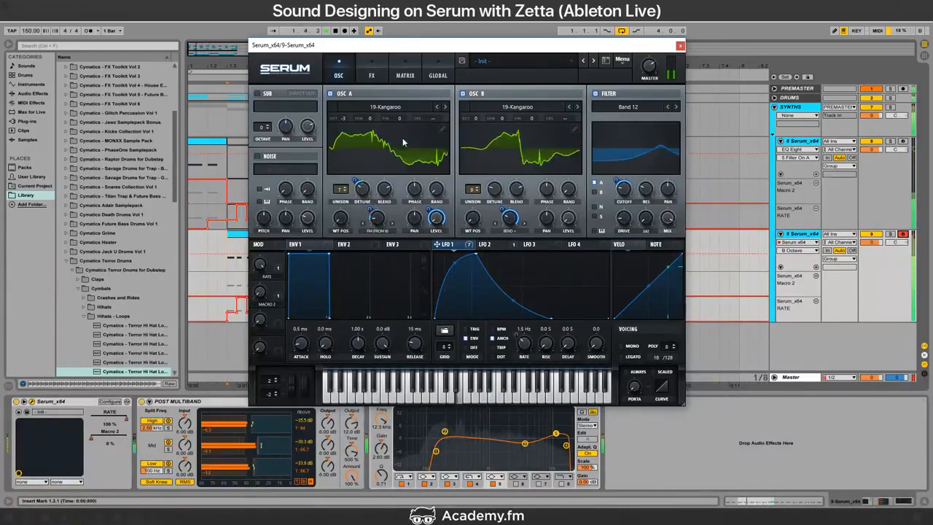
Step: Load the Extance wavetable from Jurassic Wavetables into oscillator A and remove all modulation from its warp
left_click(384, 107)
mouse_move(461, 297)
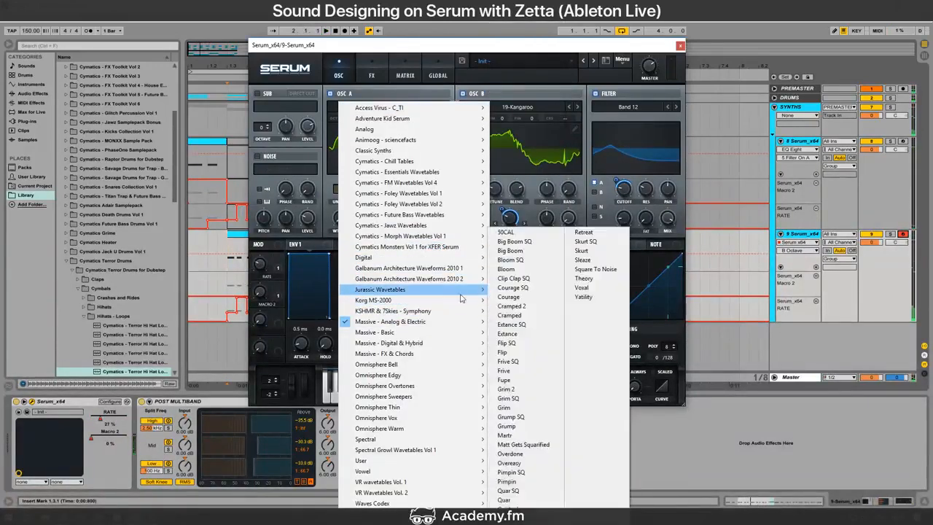
left_click(522, 306)
left_click(445, 107)
left_click(445, 106)
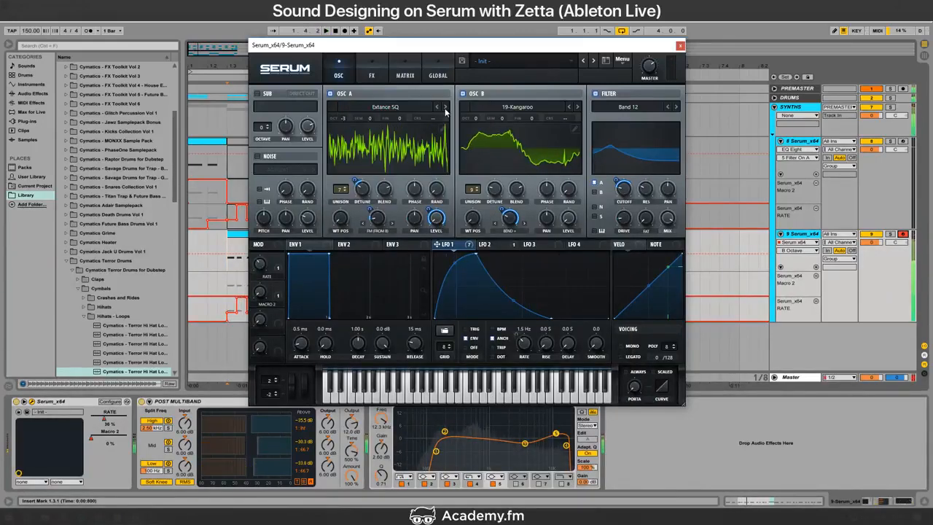
left_click(445, 108)
right_click(376, 215)
left_click(400, 256)
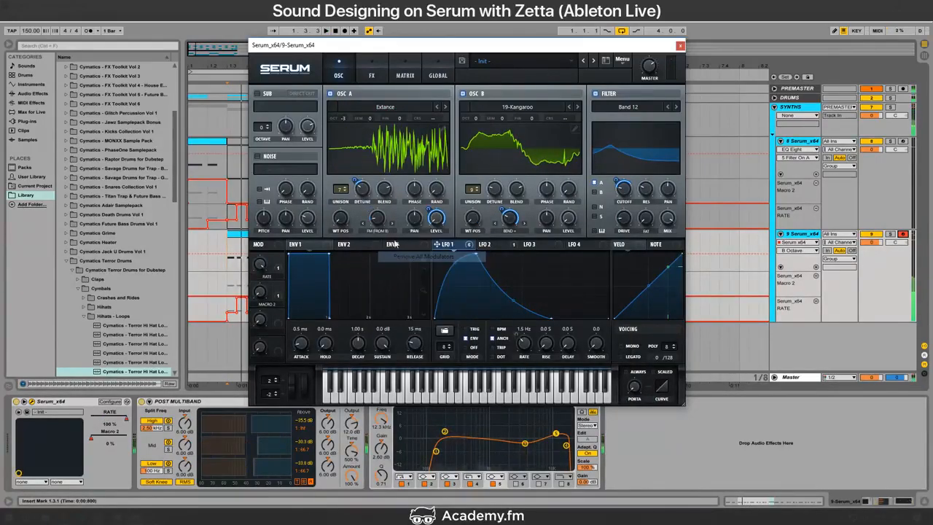
Step: Try Amputee, then Bell Harmonics from Cymatics - FM Wavetables Vol 4 in oscillator A, and modulate its wavetable position with LFO 1
left_click(385, 108)
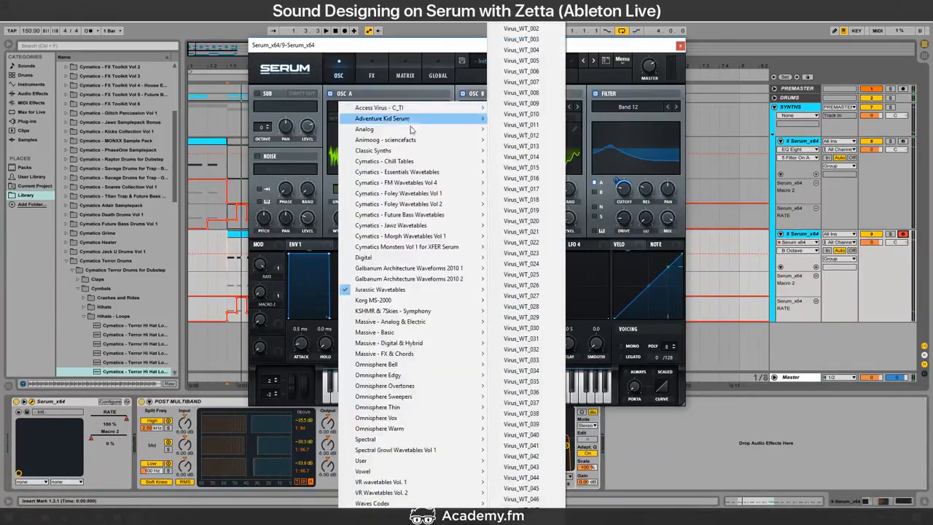
mouse_move(435, 153)
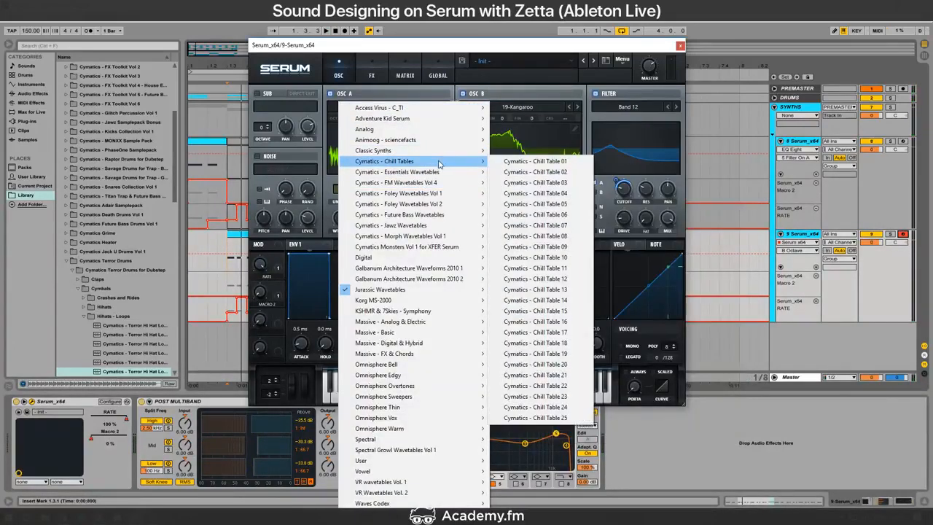
mouse_move(447, 183)
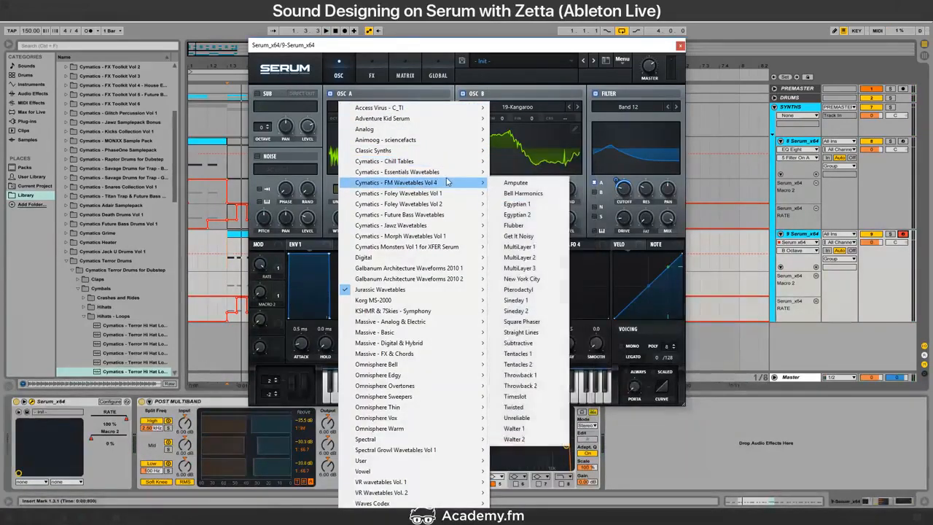
left_click(515, 183)
left_click_drag(345, 220, 358, 397)
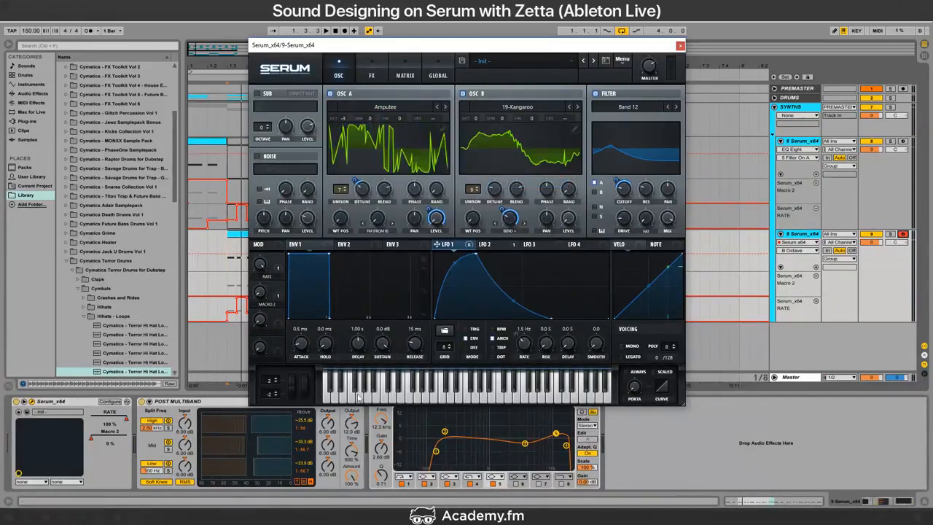
left_click(437, 107)
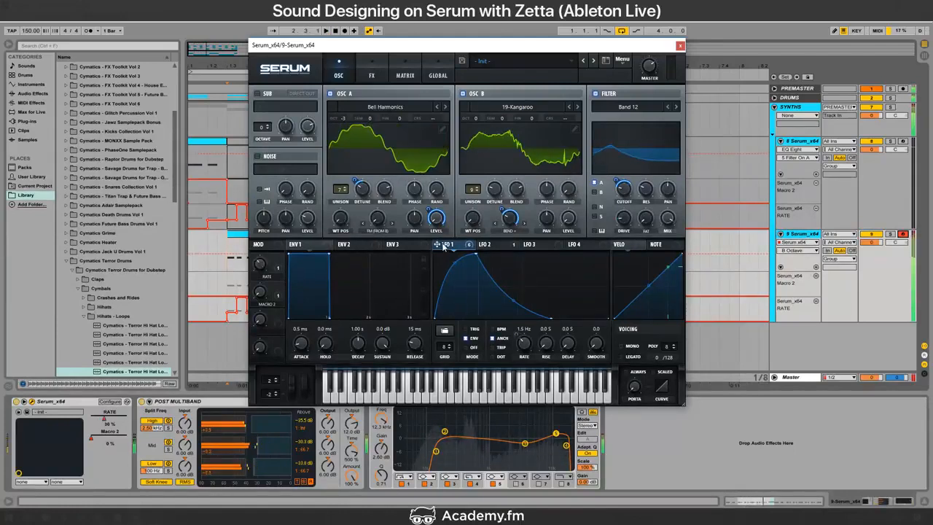
left_click_drag(346, 215, 335, 228)
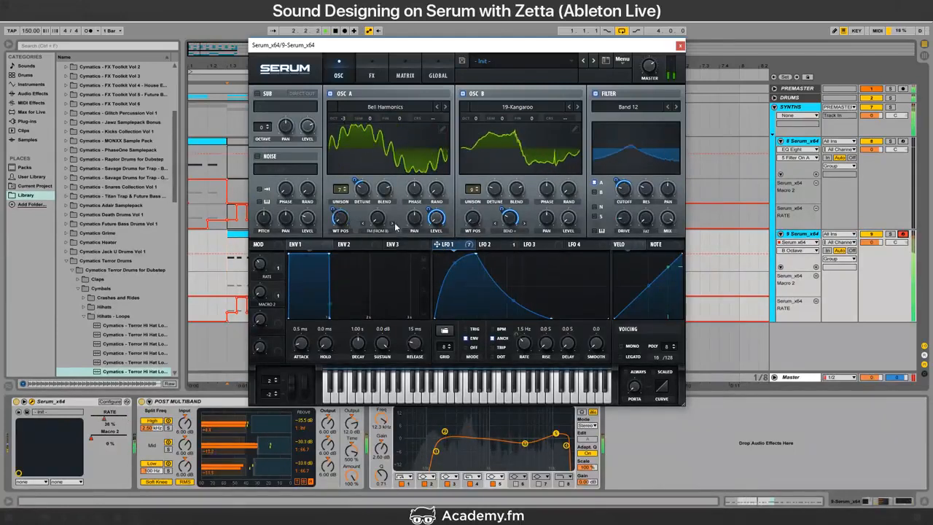
Step: Adjust oscillator A's warp amount, set oscillator B's octave to -1 and its warp to about 60%, and lower the filter cutoff
left_click_drag(398, 189, 401, 177)
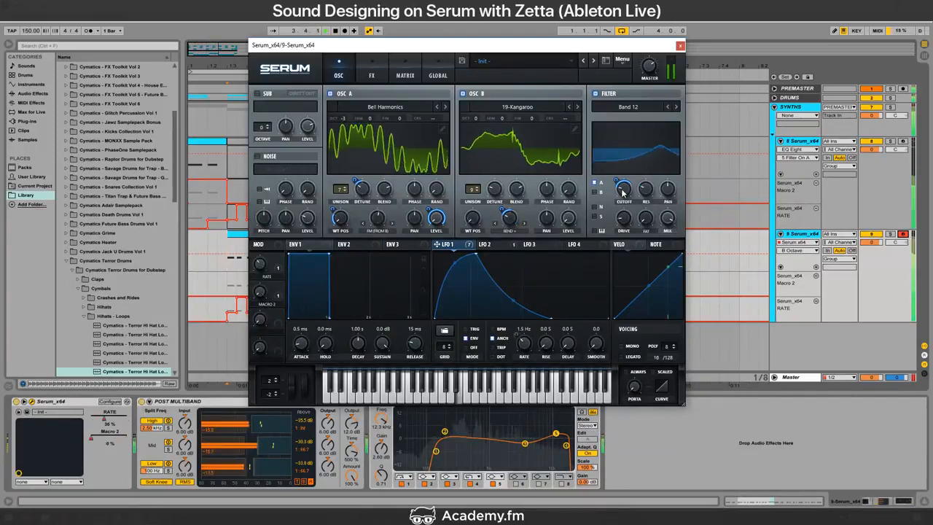
left_click_drag(623, 189, 619, 217)
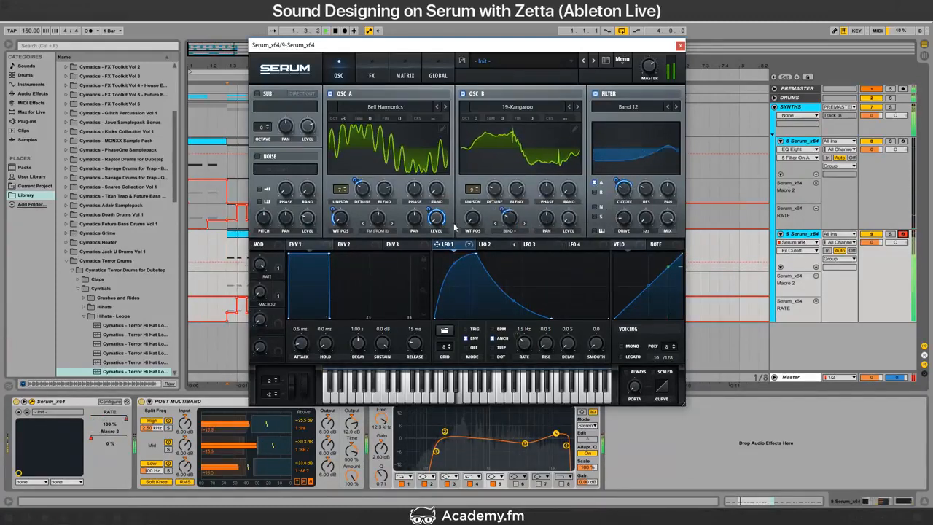
left_click_drag(377, 218, 377, 242)
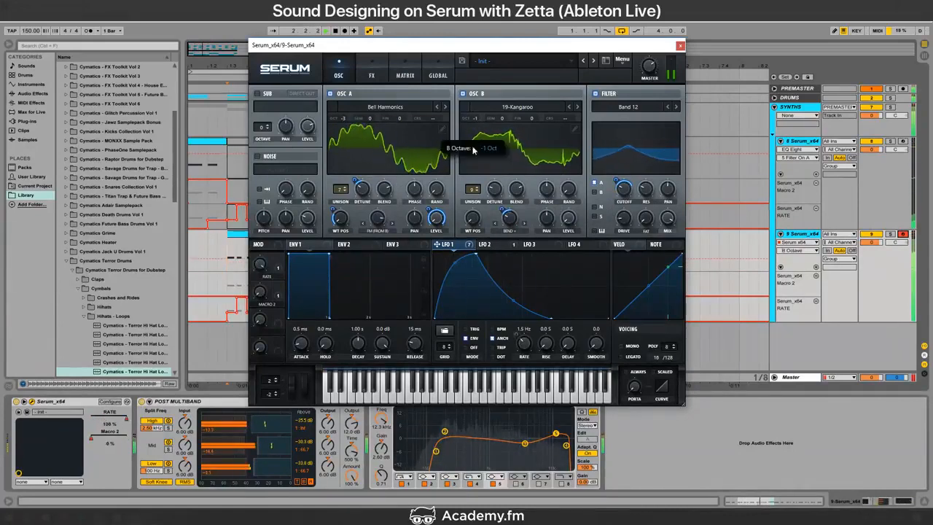
left_click_drag(510, 222, 529, 205)
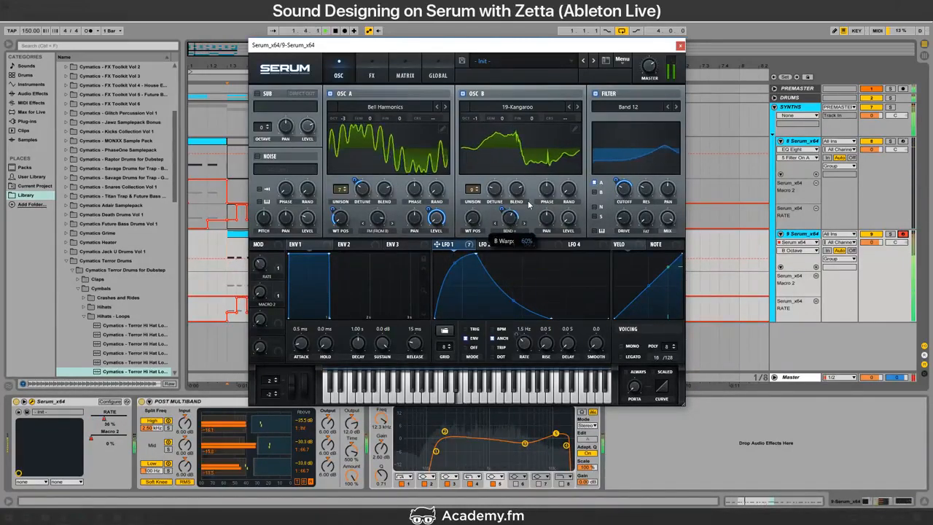
left_click_drag(624, 190, 621, 211)
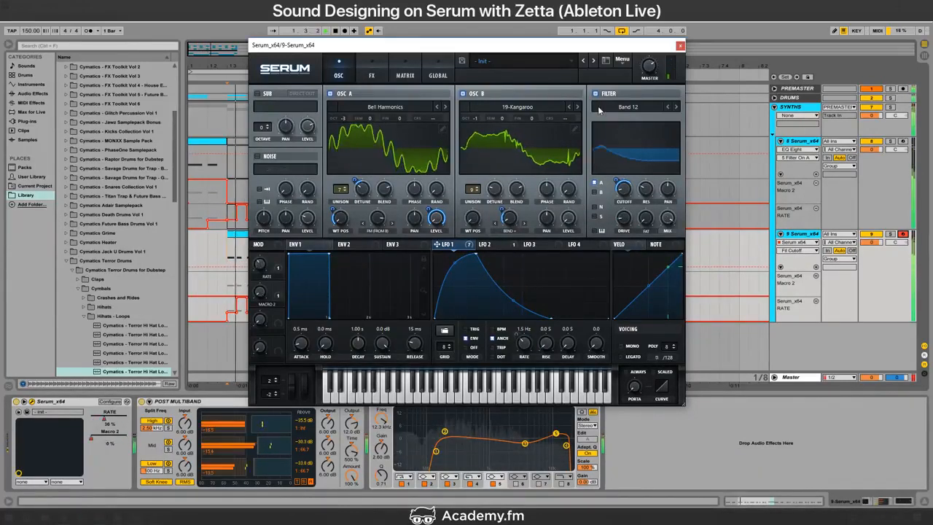
Step: Adjust the mix of the Reverb-type effects filter, modulate its cutoff with LFO 1, and set the cutoff to about 106 Hz
left_click(380, 80)
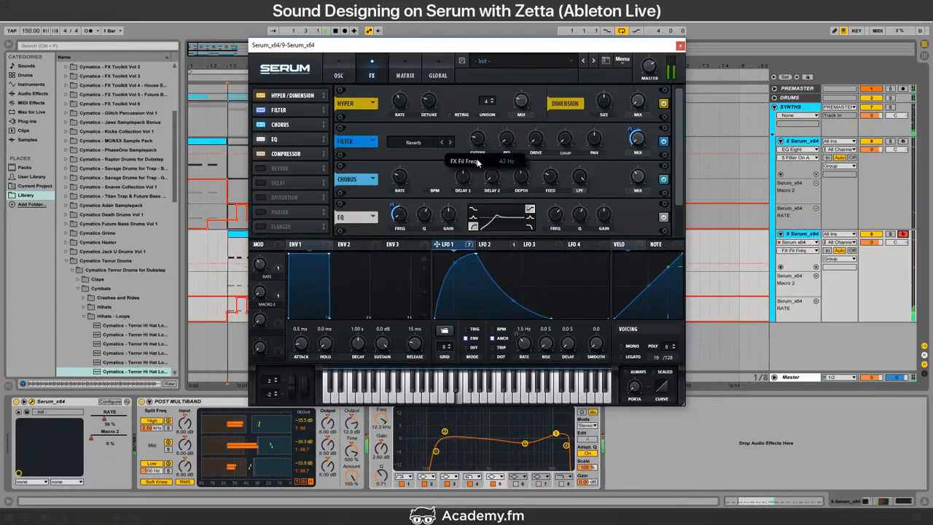
left_click(640, 136)
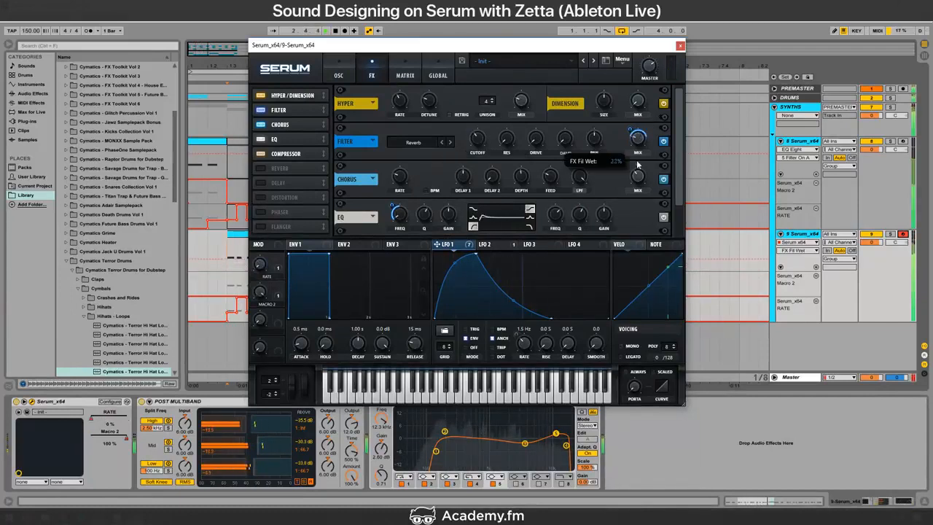
left_click(478, 138)
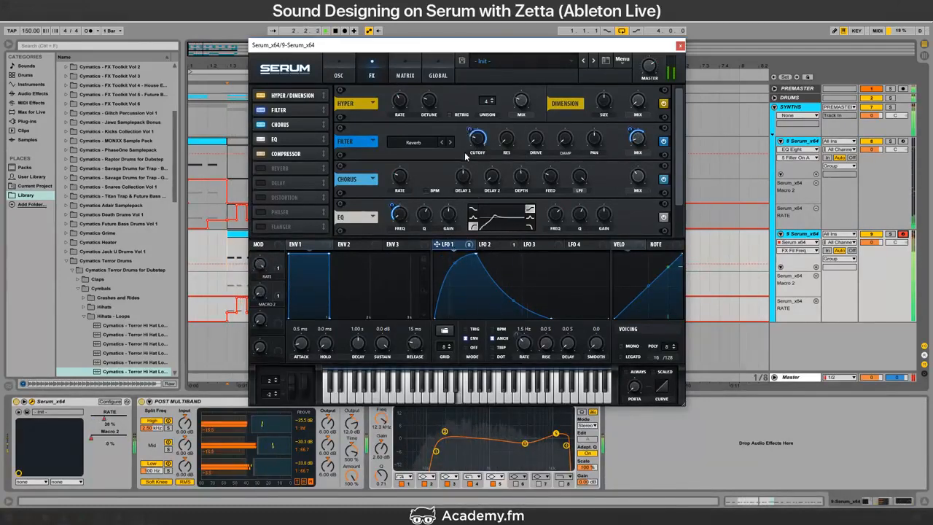
left_click_drag(470, 130, 470, 174)
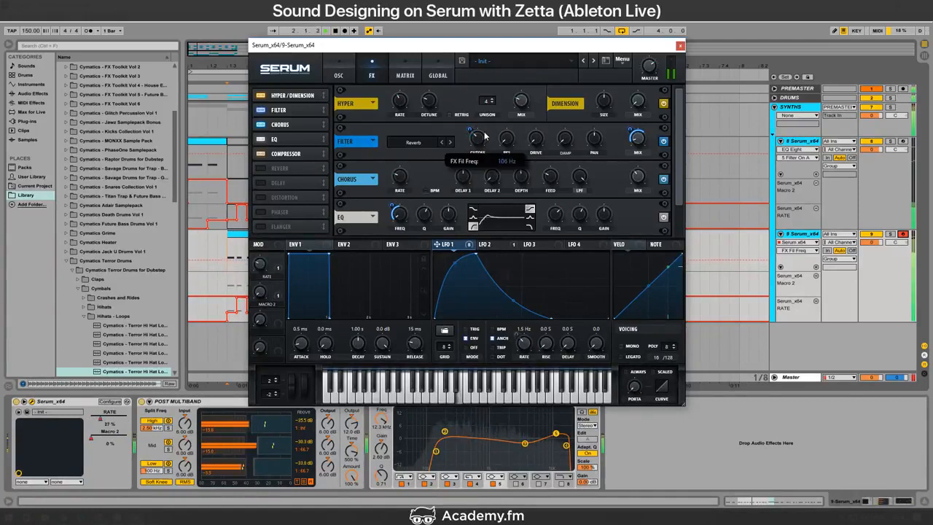
Step: Turn off oscillator B, remove all modulators from its warp, set its unison to 1, and reset its detune
left_click(350, 75)
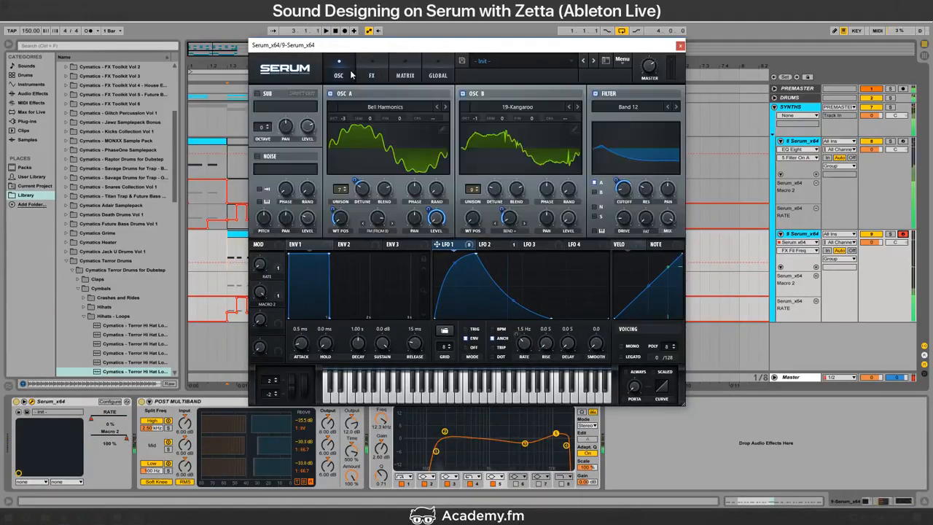
left_click(472, 95)
right_click(509, 214)
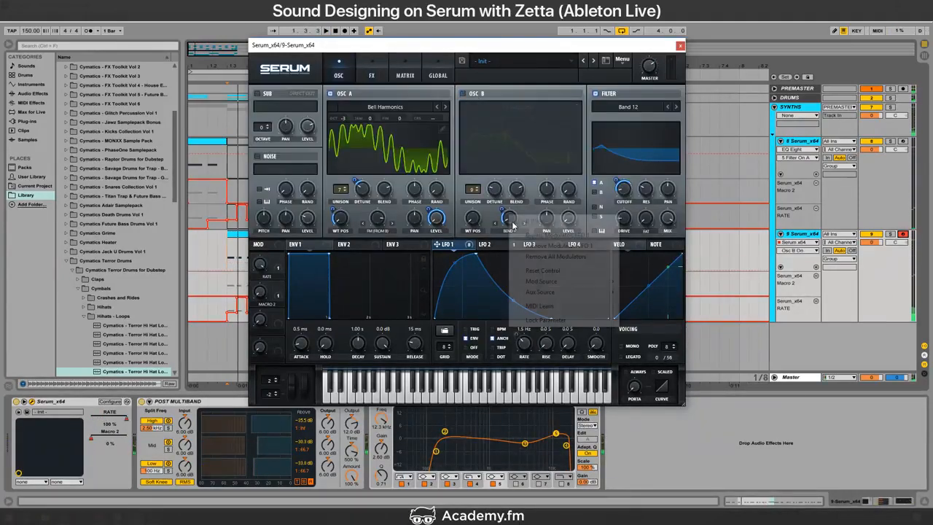
left_click(547, 255)
left_click_drag(474, 193, 467, 298)
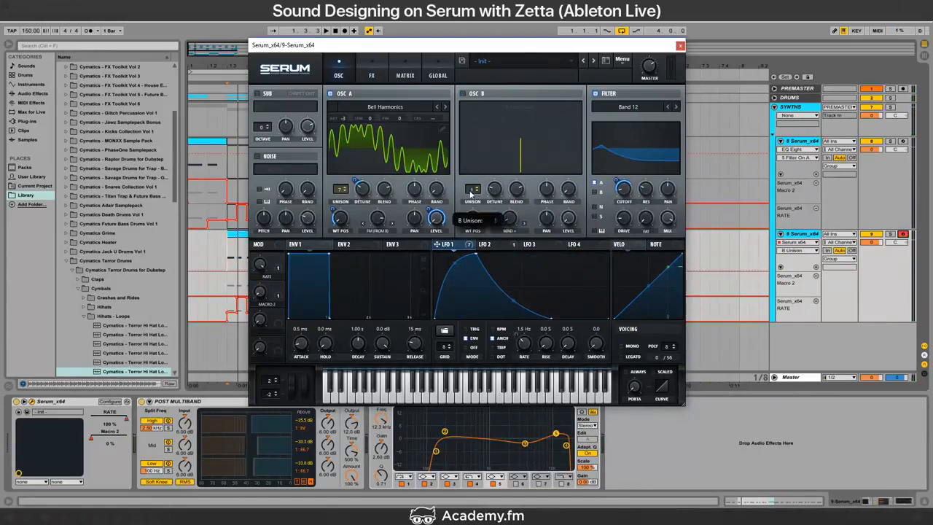
right_click(493, 185)
left_click(522, 242)
Step: Reset oscillator A's warp and switch its mode to Off, raise the wavetable position to about 225, and adjust its modulation depth
right_click(378, 218)
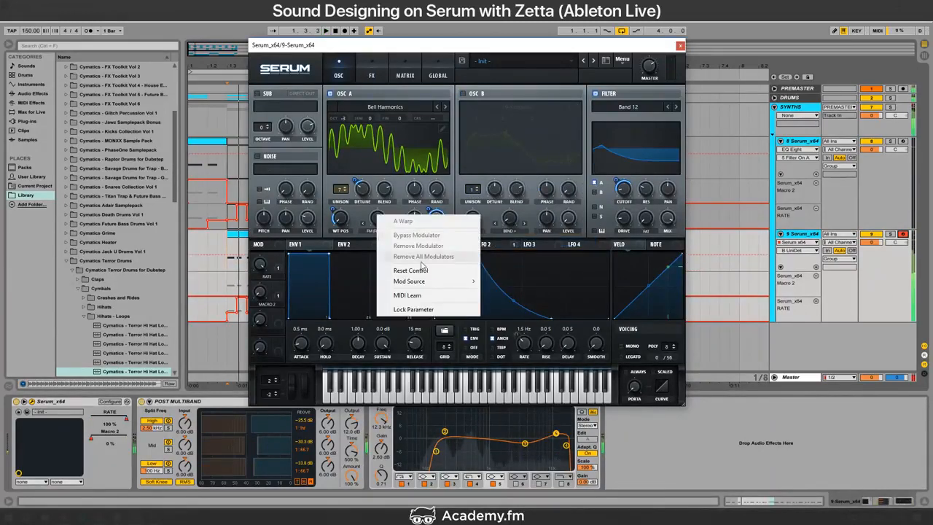
left_click(396, 269)
left_click(376, 231)
left_click(360, 239)
left_click_drag(342, 218, 365, 156)
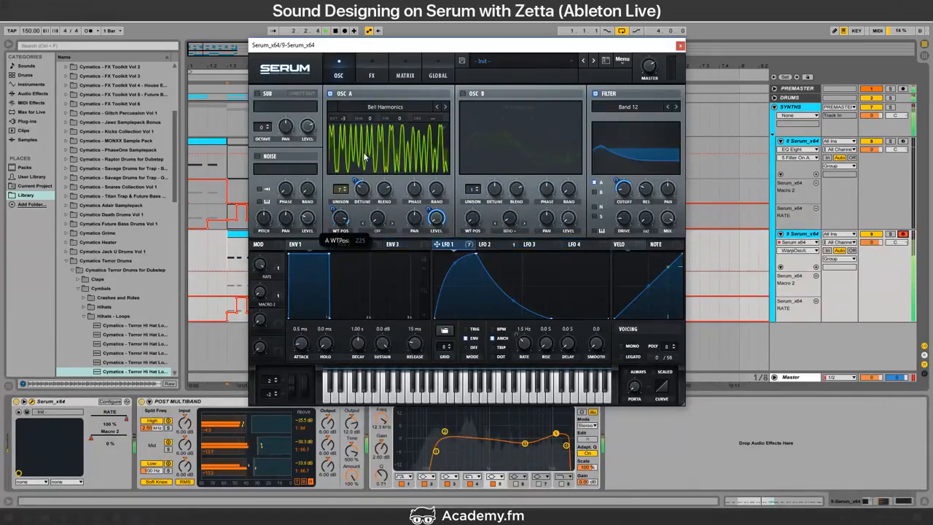
left_click_drag(334, 210, 345, 234)
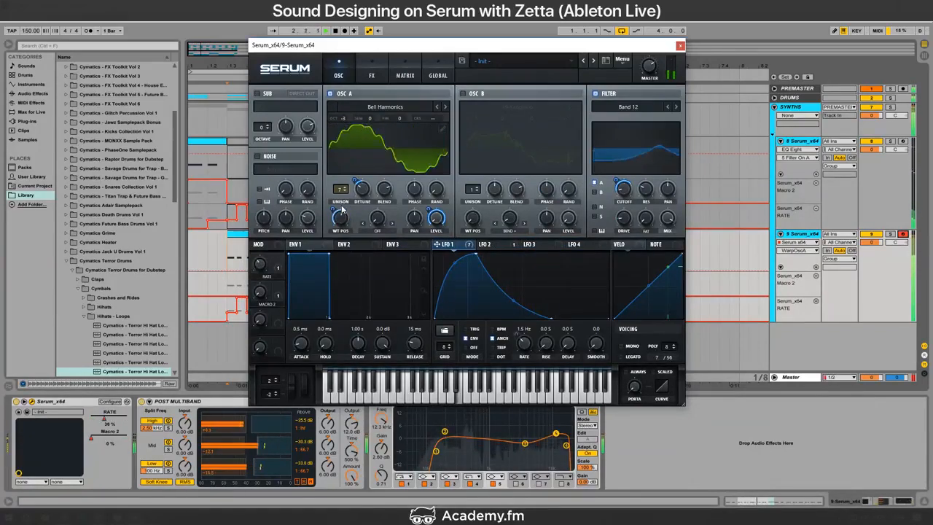
Step: Change the main filter type to High 24 and set the chorus effect's mix to about 54%
left_click(628, 107)
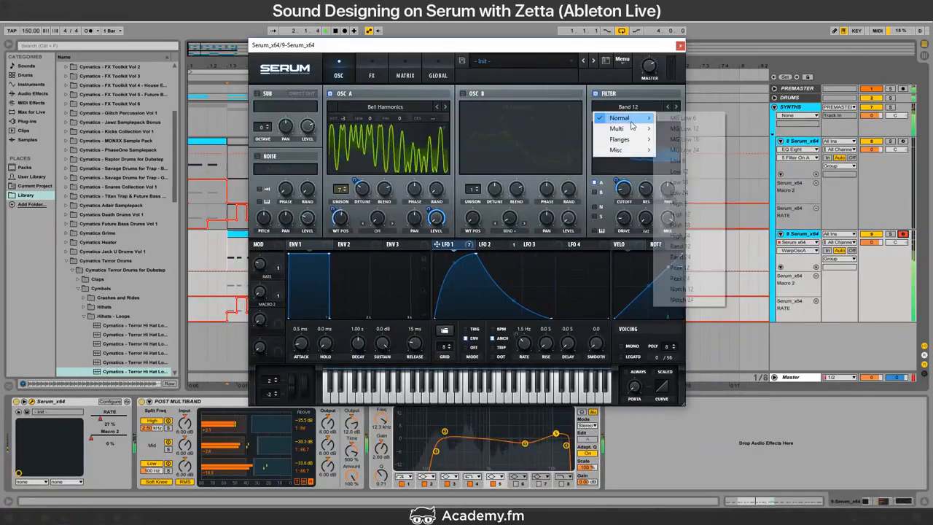
mouse_move(618, 119)
left_click(706, 235)
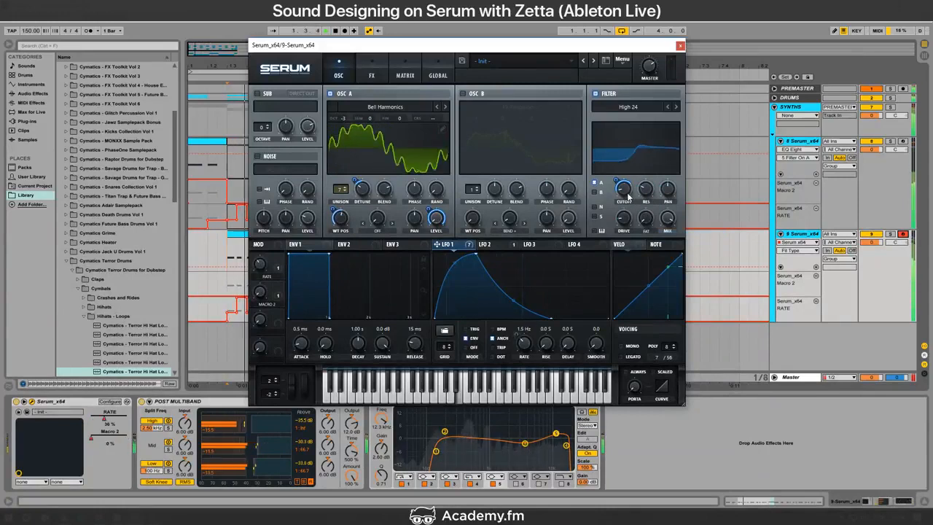
left_click(371, 70)
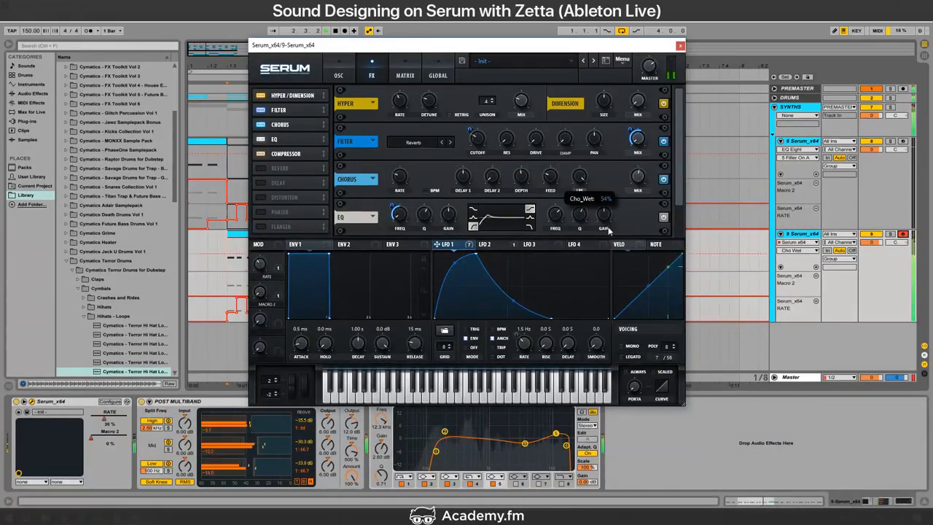
Step: Set oscillator A's warp mode to FM (from B) and turn oscillator B back on
left_click(338, 75)
left_click(378, 230)
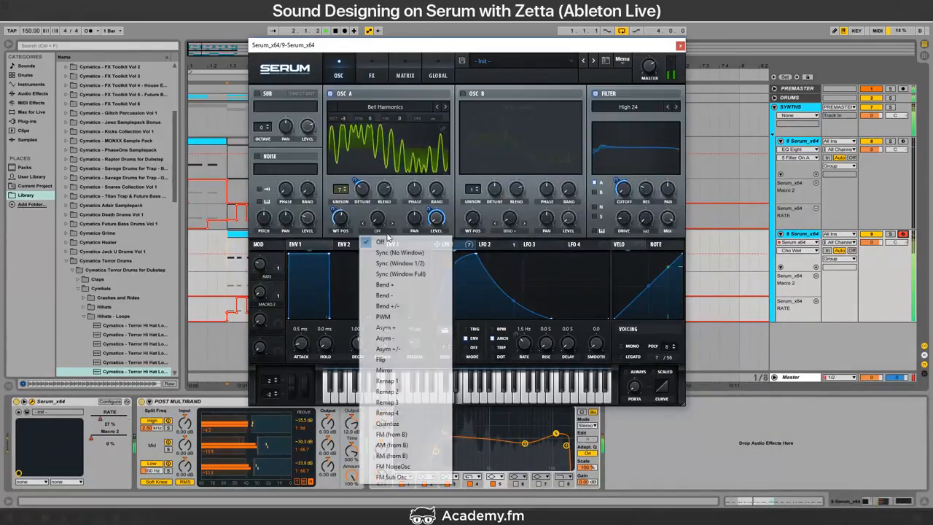
left_click(400, 435)
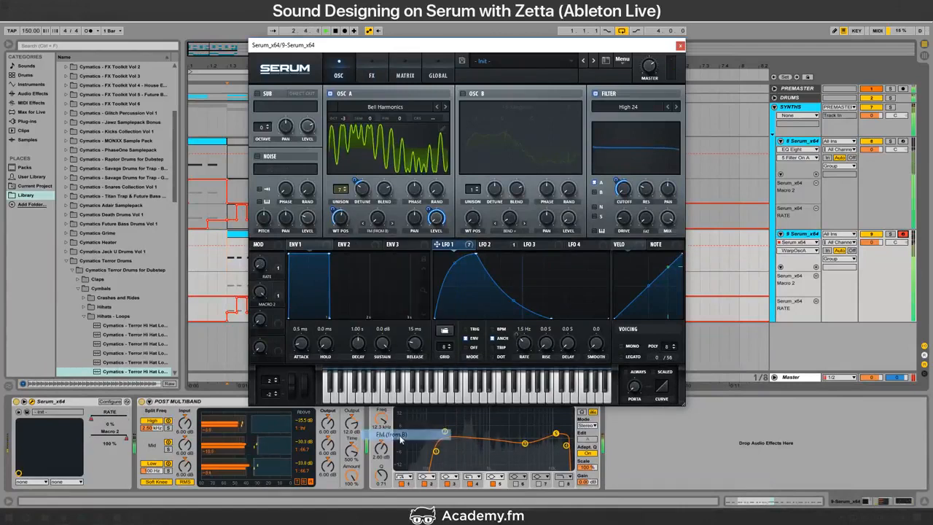
left_click(470, 95)
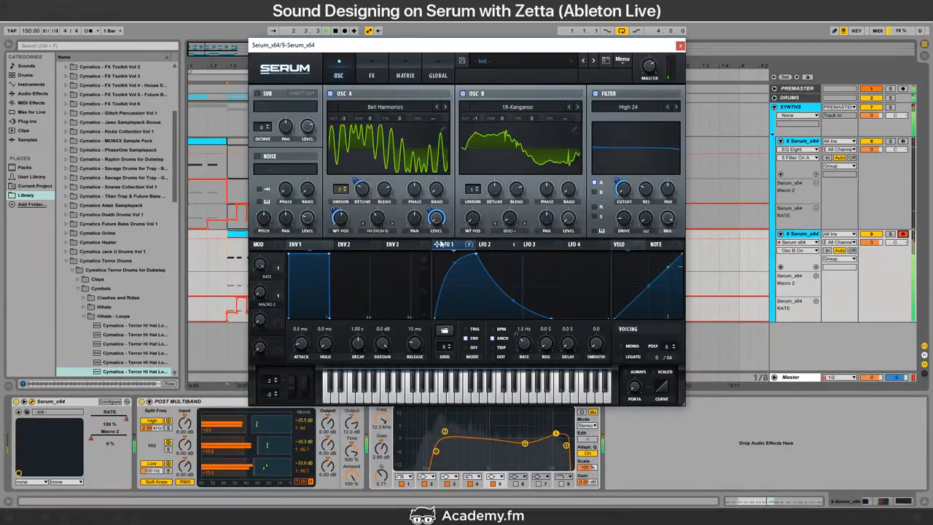
Step: Try LFO 1 on oscillator A's warp, remove it, and modulate oscillator B's warp with LFO 1 at octave 0 instead
left_click_drag(441, 243, 377, 220)
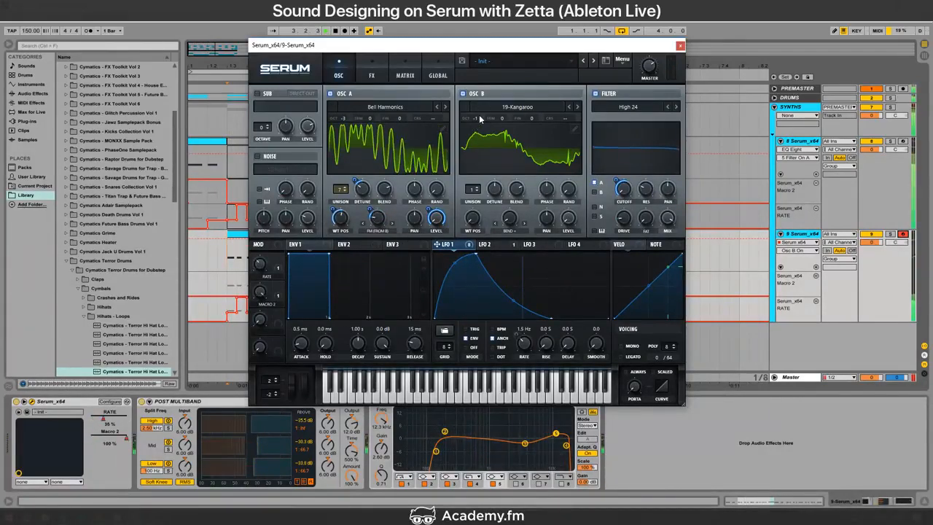
right_click(375, 213)
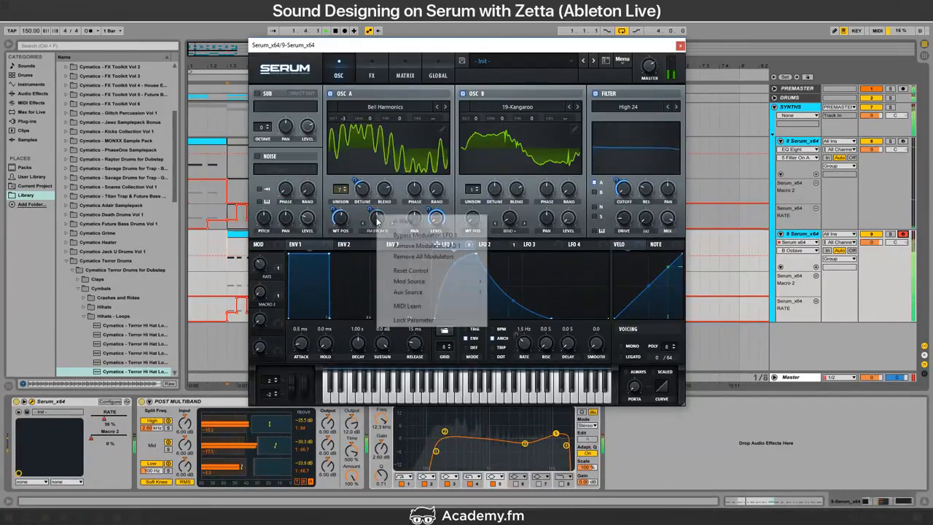
left_click(430, 257)
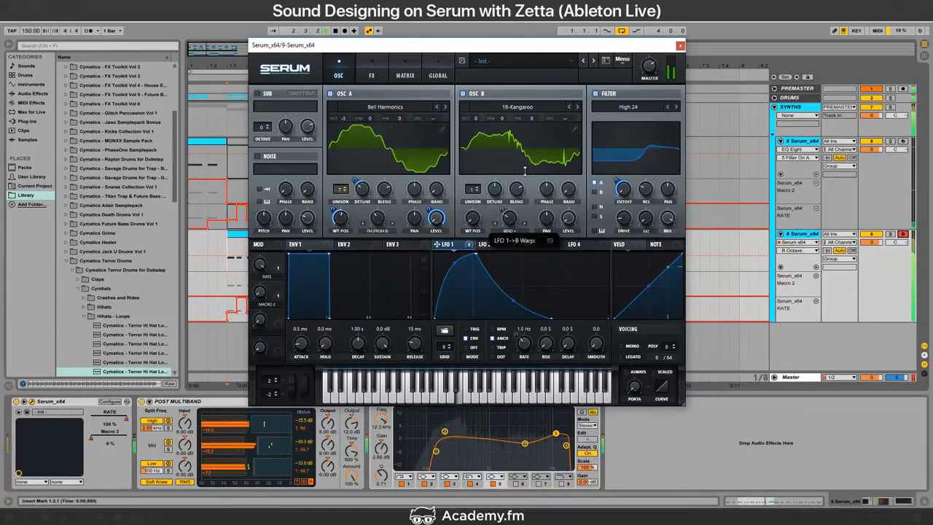
Step: Switch to the YouTube live dashboard to read the stream chat, and return to Ableton Live
key("alt+Tab")
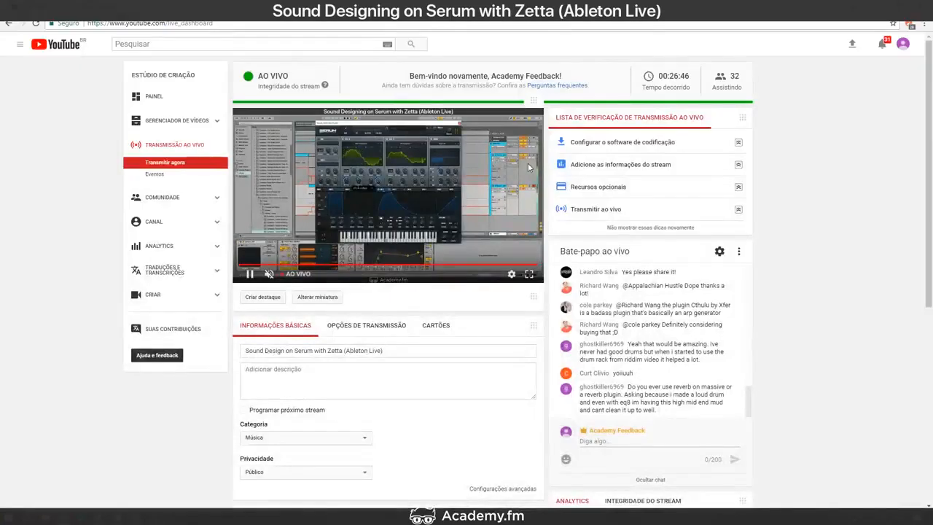
key("alt+Tab")
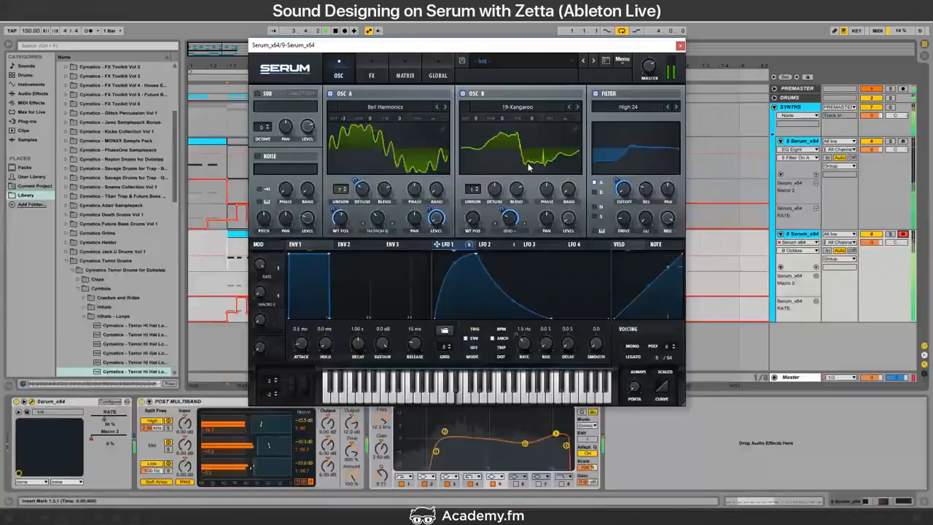
key("alt+Tab")
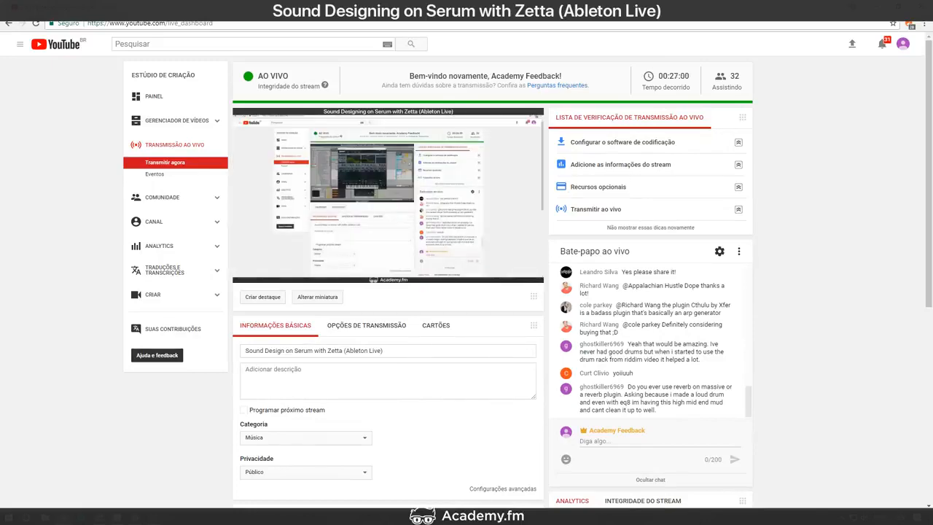
key("alt+Tab")
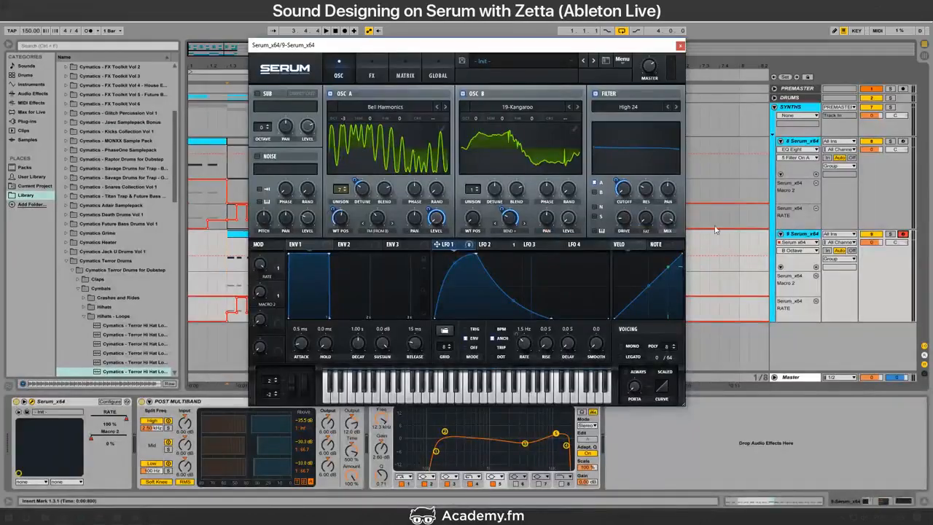
Step: Move the reverb below the distortion in Serum's effects order, and add Live's Reverb directly after Serum in the track's device chain
left_click(372, 73)
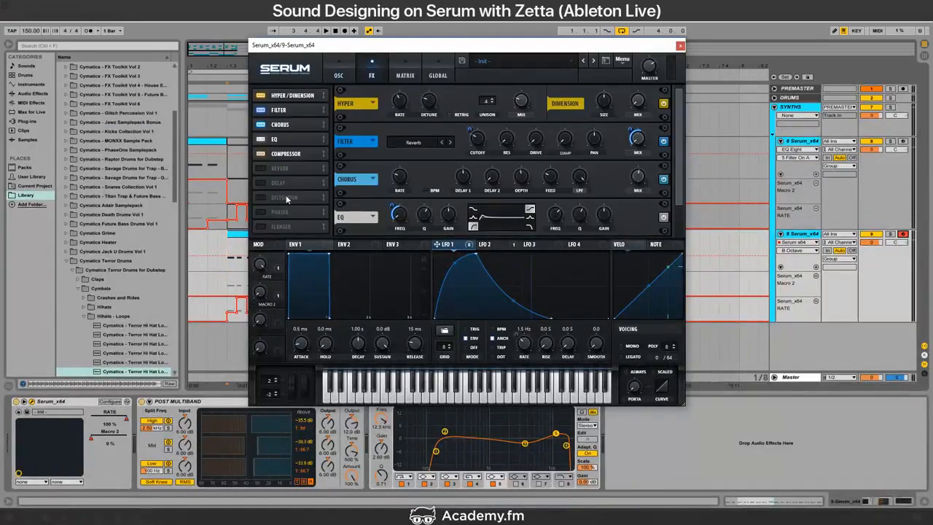
left_click_drag(304, 191, 325, 205)
left_click(32, 94)
left_click(60, 233)
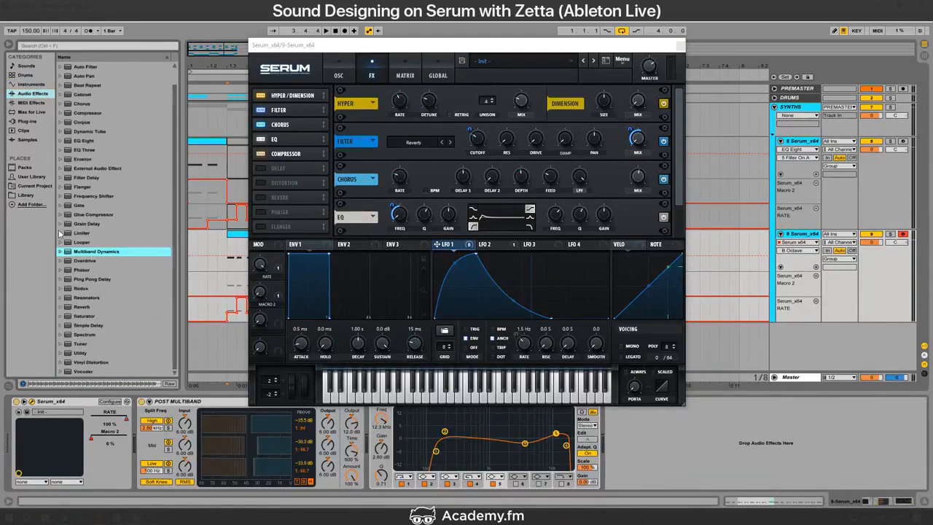
left_click_drag(81, 306, 142, 430)
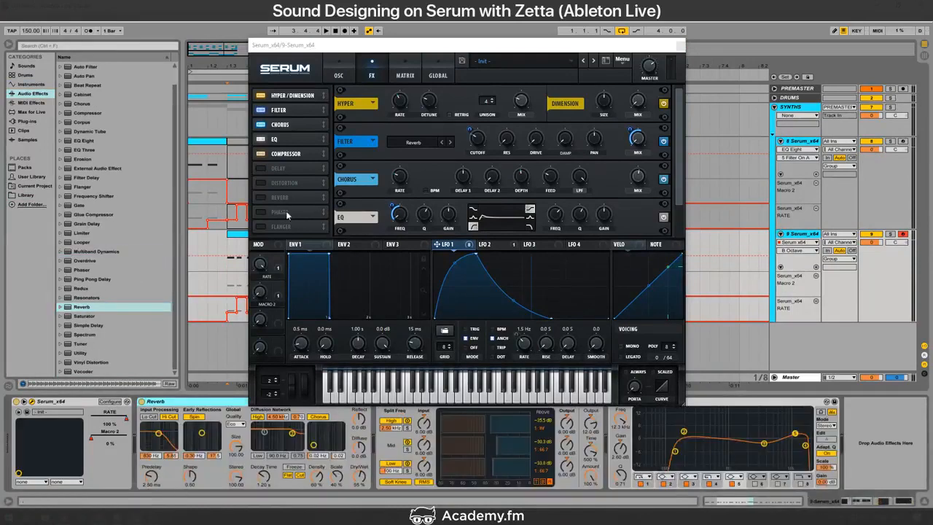
left_click_drag(381, 47, 377, 20)
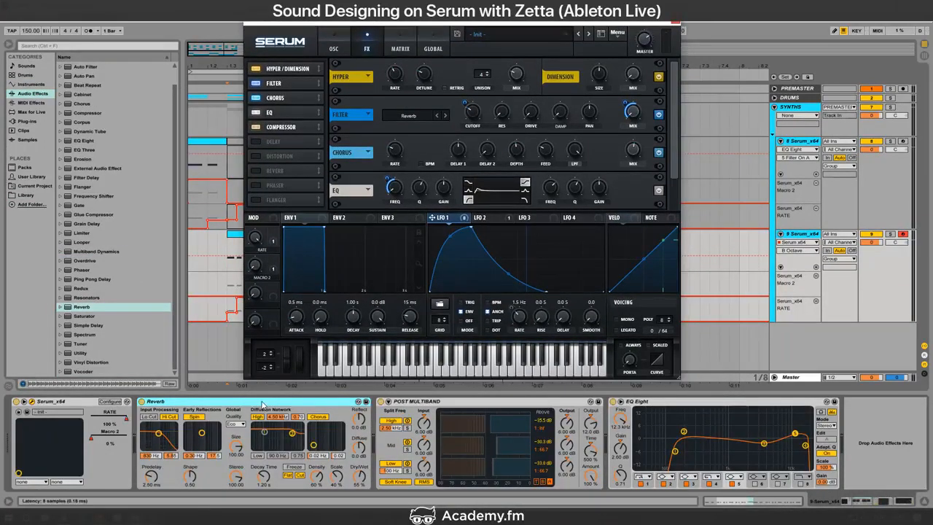
Step: Enable the Reverb's input low cut, set its input filter to about 1.6 kHz with a 4.40 width, and set the quality to High
left_click(150, 417)
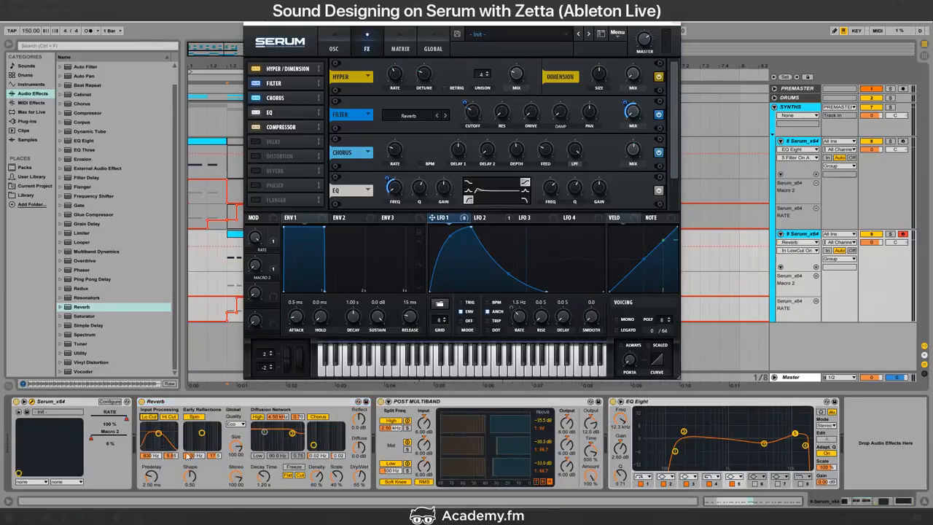
left_click_drag(157, 434, 150, 441)
left_click(537, 481)
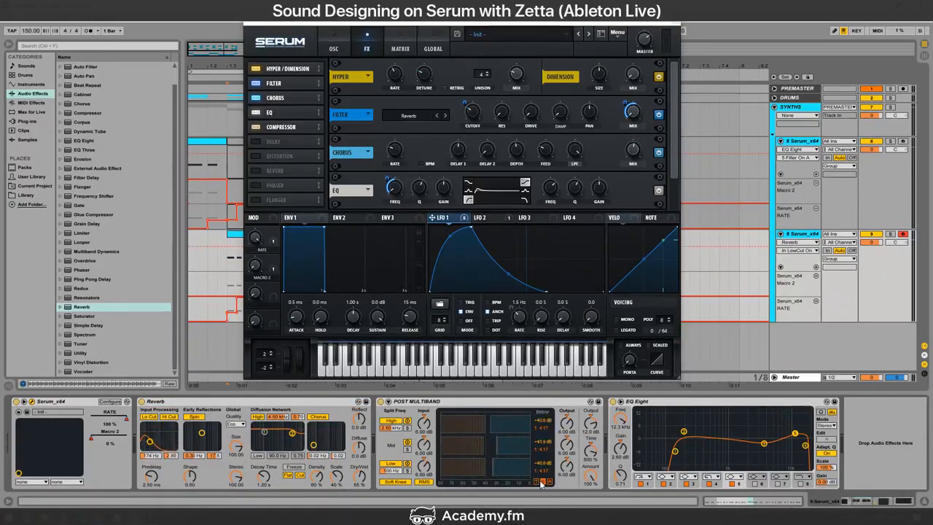
left_click(238, 425)
left_click(232, 446)
left_click_drag(157, 447, 162, 447)
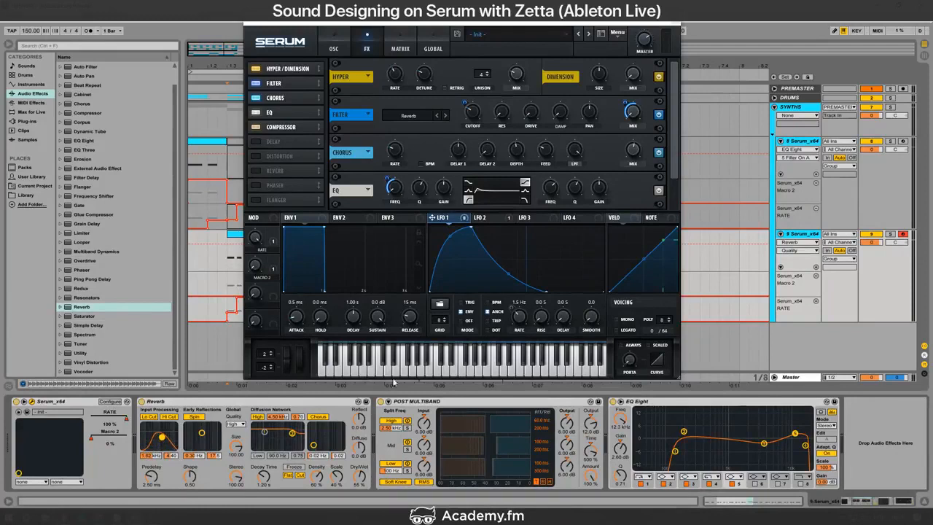
Step: Briefly enable Serum's own reverb to view its controls, disable it, and delete Live's Reverb from the track's device chain
left_click(255, 171)
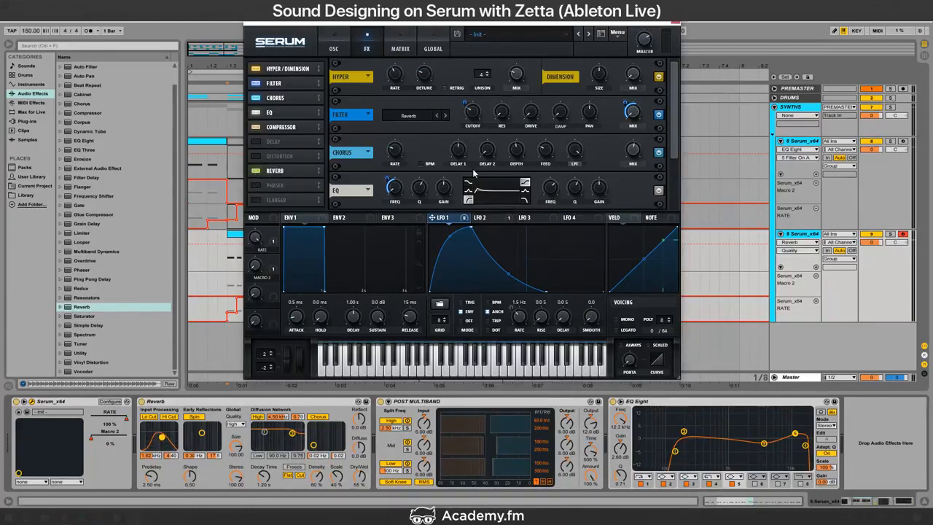
scroll(475, 174, "down", 2)
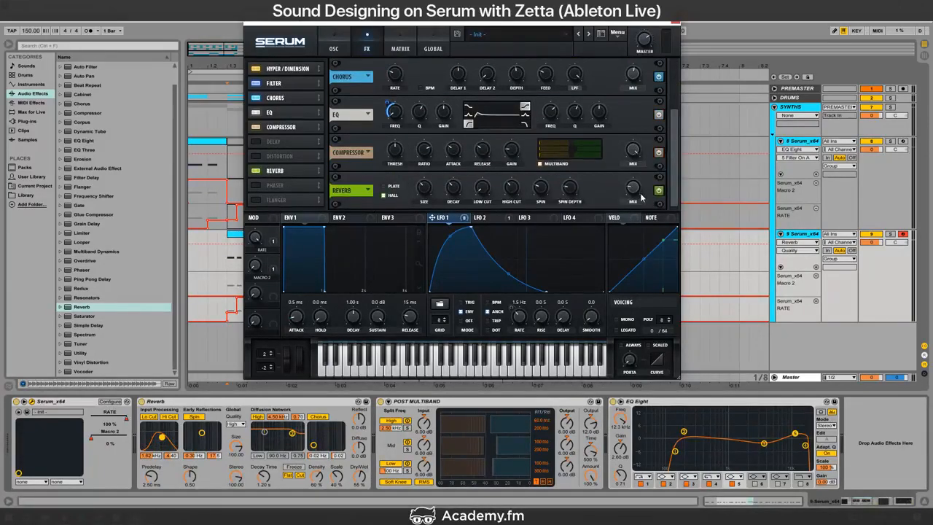
left_click(257, 173)
left_click(258, 403)
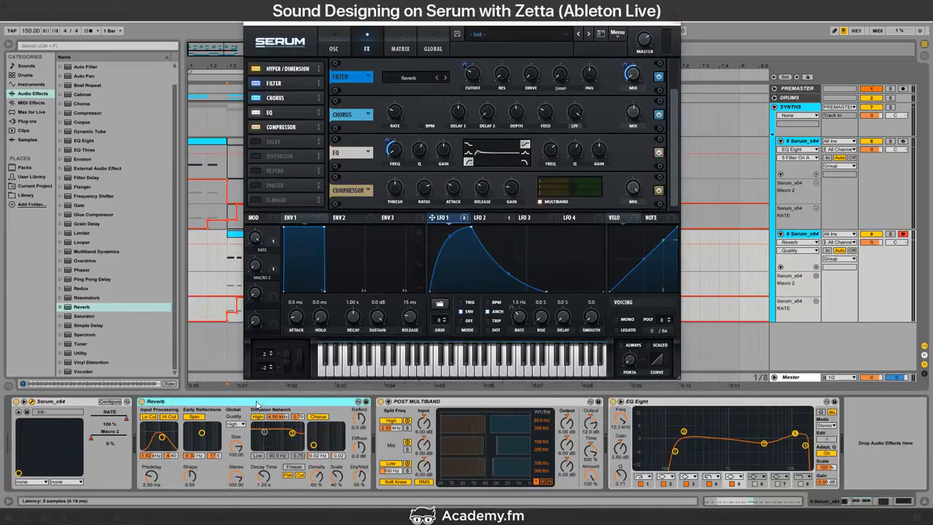
key("Delete")
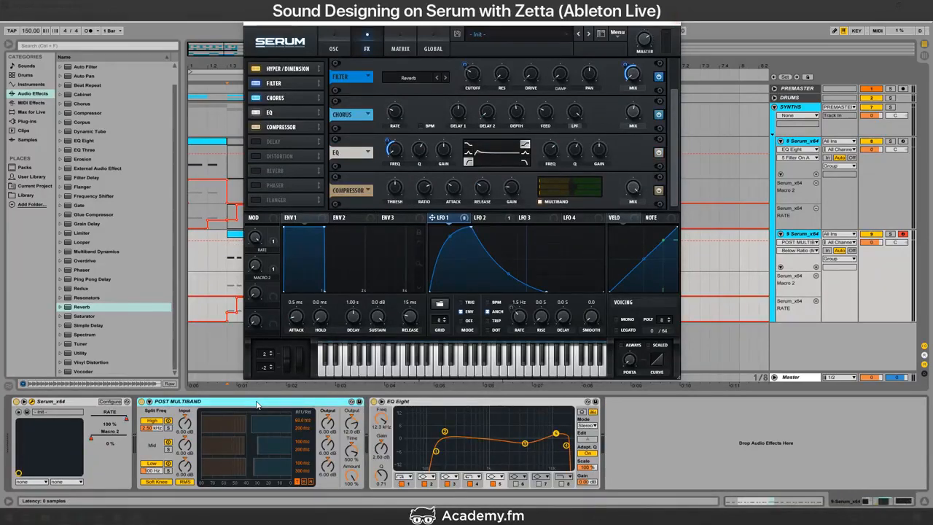
Step: Switch to the YouTube live dashboard to check the chat, and return to Ableton Live to play the loop
key("alt+Tab")
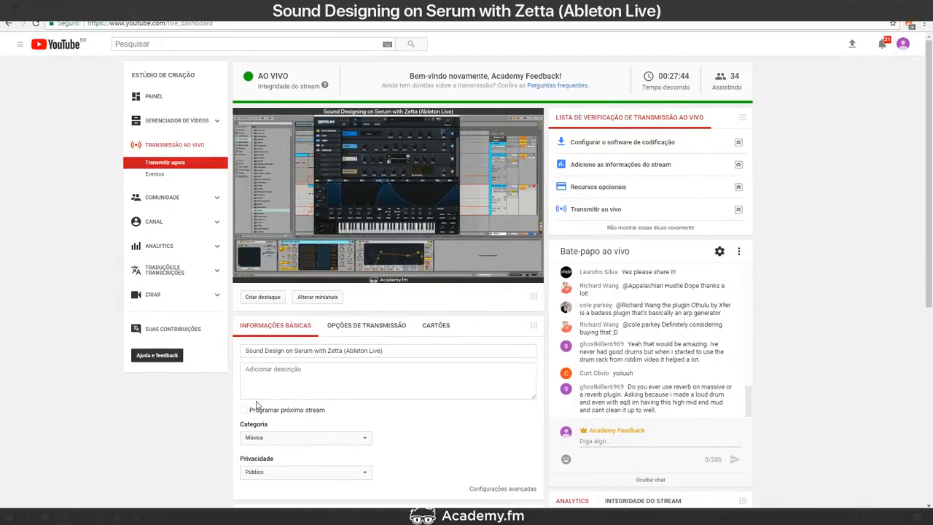
key("alt+Tab")
key("space")
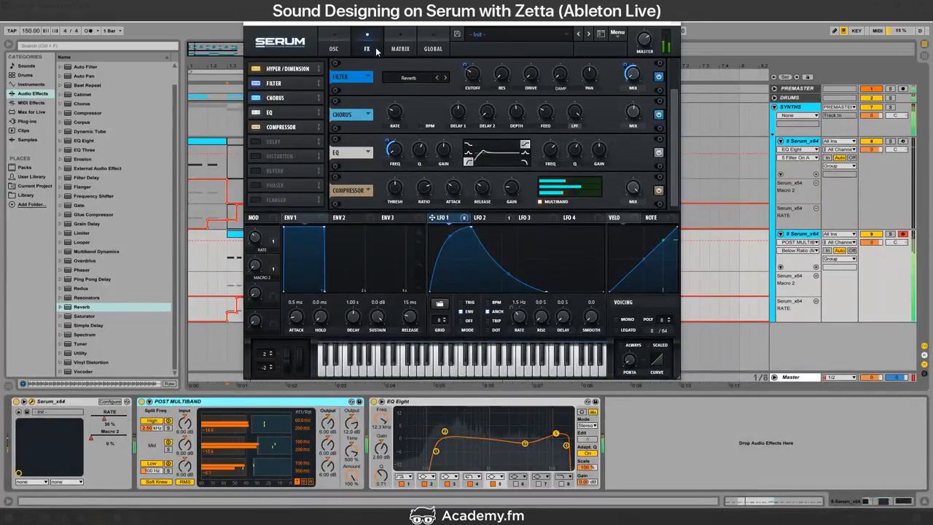
Step: Close the Serum window and insert a Simple Delay between Serum and POST MULTIBAND on the lower Serum track
left_click(335, 47)
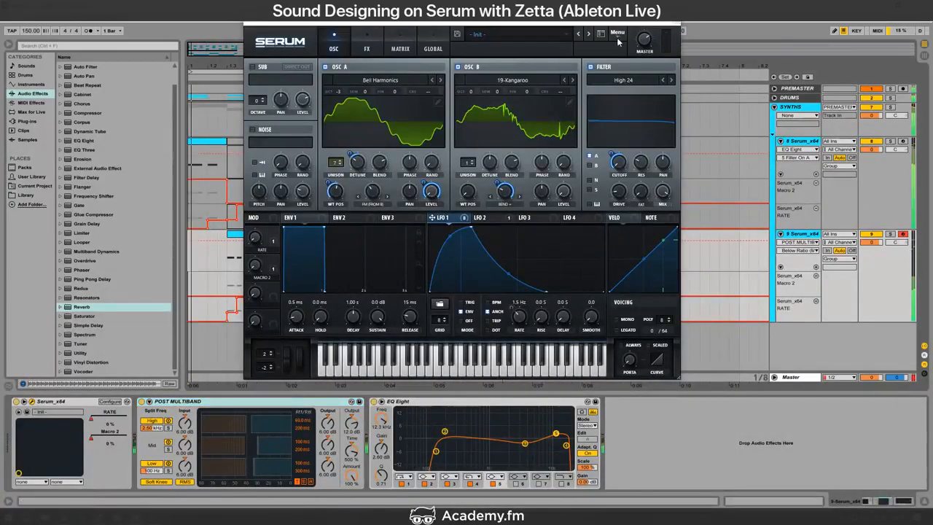
left_click(674, 24)
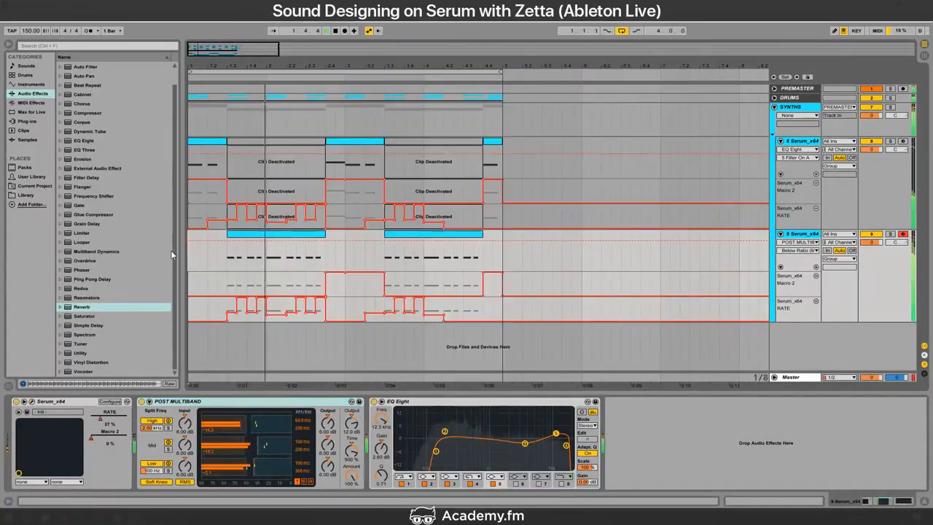
left_click(87, 325)
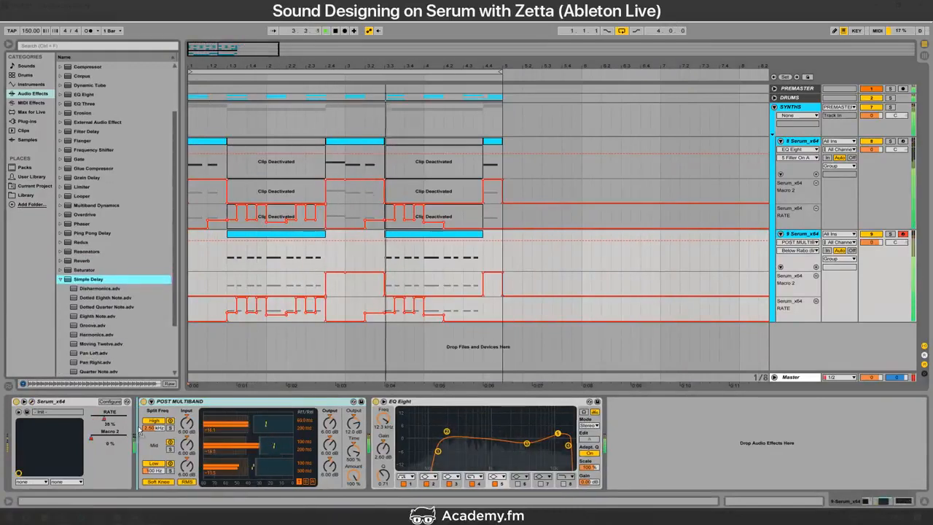
left_click_drag(87, 279, 138, 444)
Step: Link the Simple Delay's channels, switch its sync to a 75 ms time, and set feedback to 40% and dry/wet to 30%
left_click(186, 411)
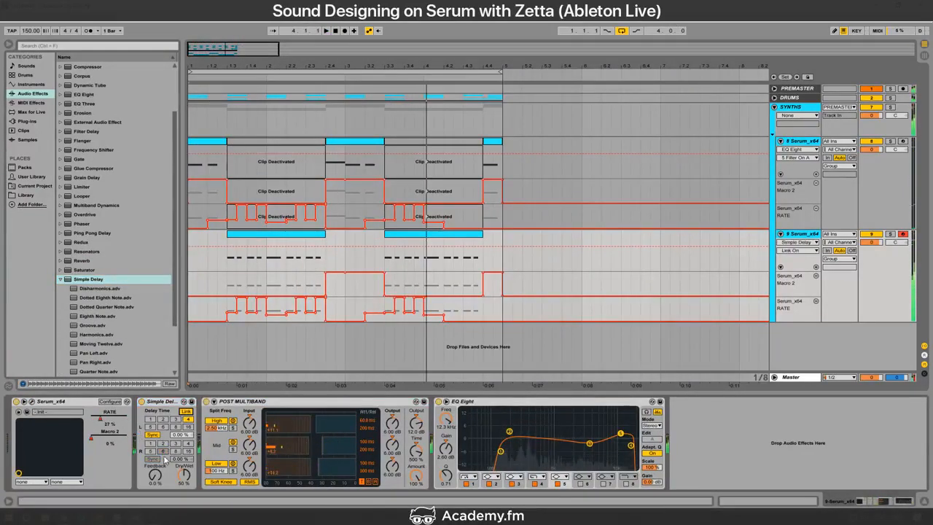
left_click(152, 434)
left_click(186, 435)
type("7")
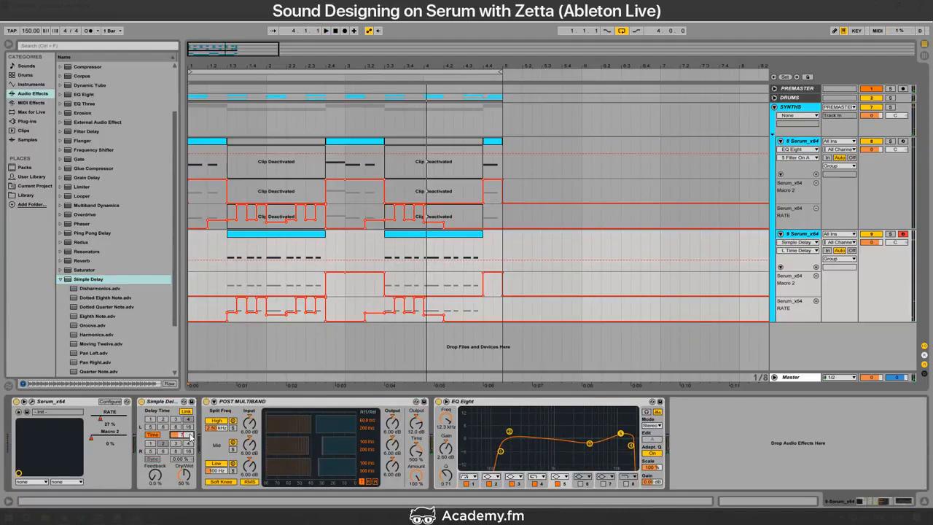
type("5")
key("Return")
key("space")
left_click_drag(157, 478, 184, 489)
key("space")
key("space")
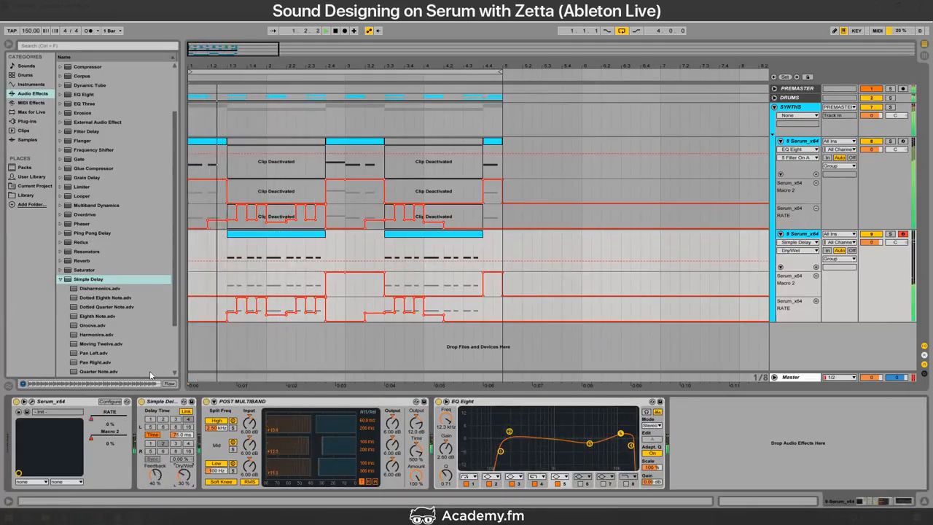
Step: Turn the Simple Delay off and draw Device On automation that enables it only over the long note of each clip
left_click(141, 402)
key("b")
left_click_drag(277, 250, 284, 236)
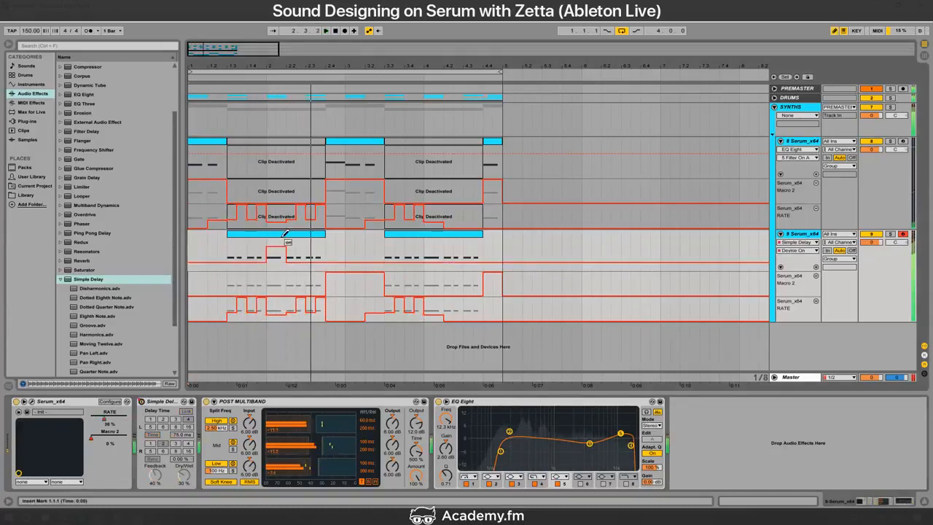
key("space")
left_click(440, 245)
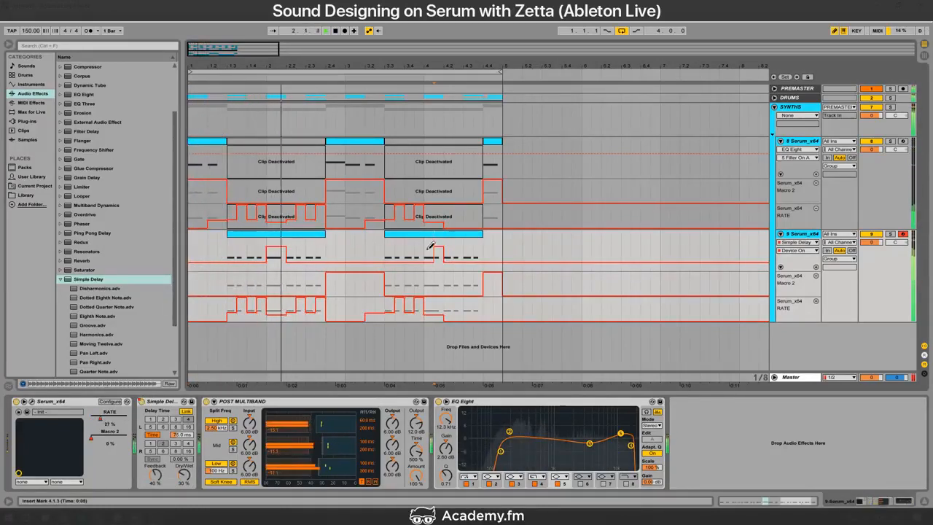
left_click(412, 458)
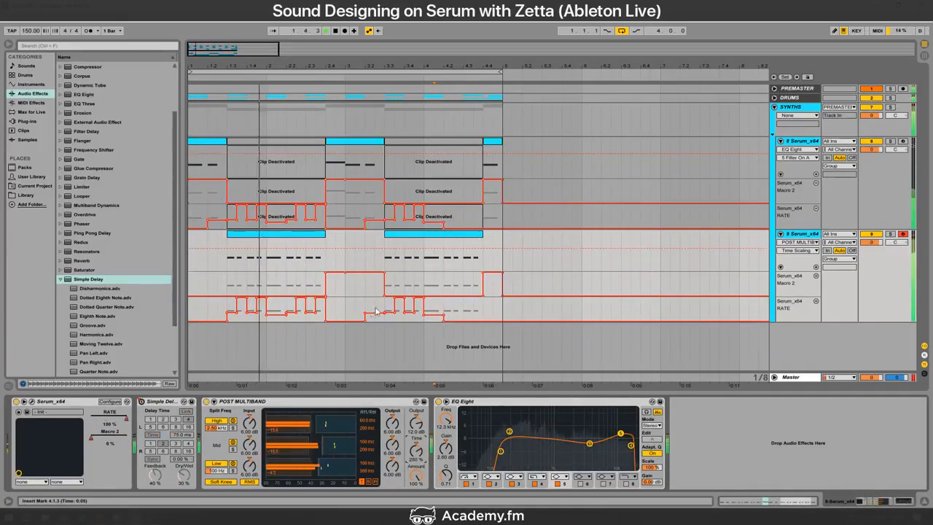
Step: Duplicate the lower track's RATE automation from 3.3.1 to 4.2.1 directly after itself, and flatten the Macro 2 automation to 0
left_click_drag(386, 309, 444, 307)
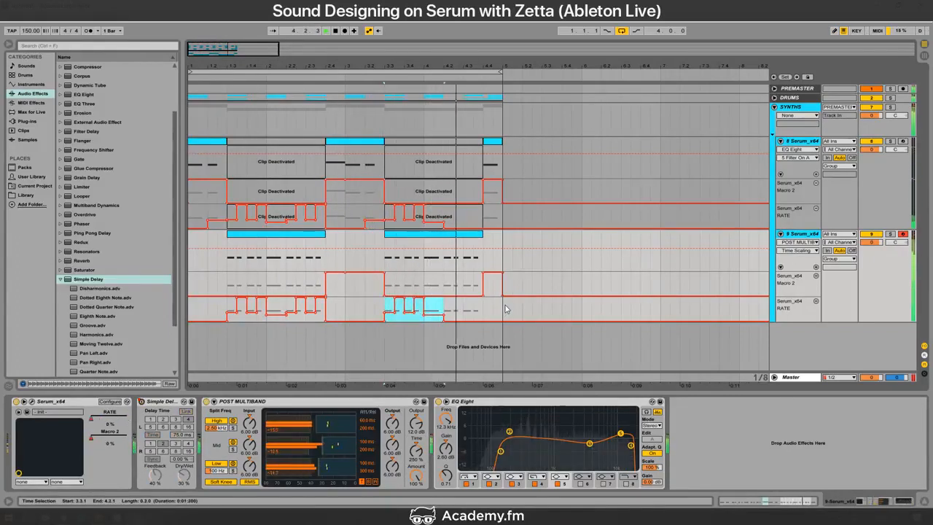
key("ctrl+d")
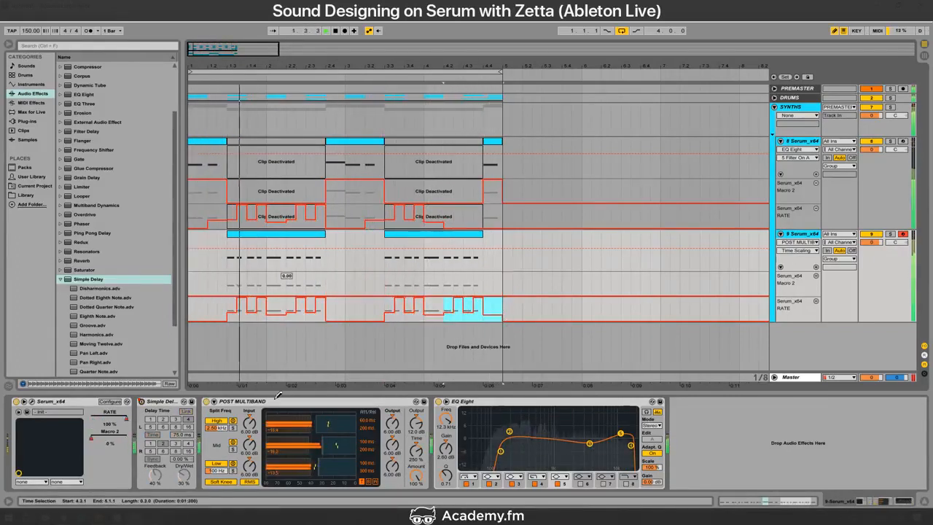
key("b")
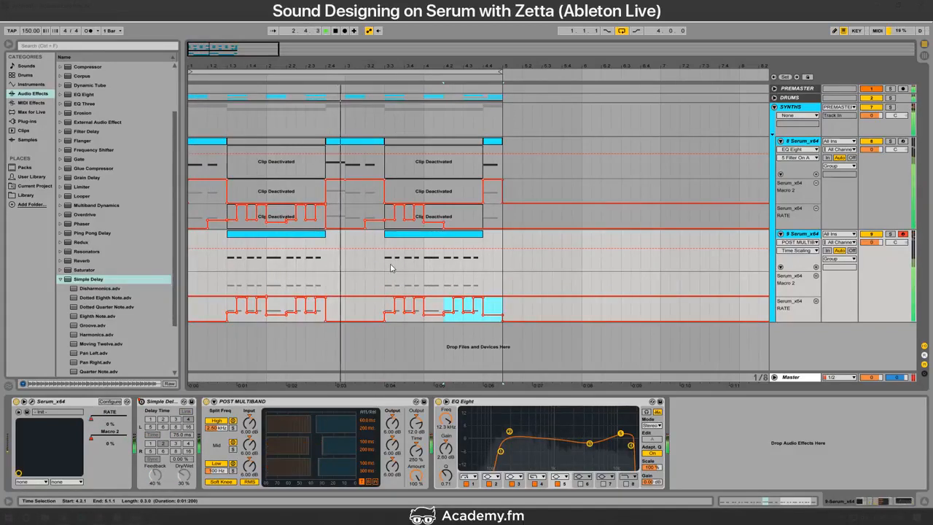
Step: Copy the lower track's section from 3.3.3 to 3.4.1 and paste it directly before the second clip
mouse_move(405, 262)
left_mouse_down()
mouse_move(416, 263)
mouse_move(401, 263)
left_mouse_up()
key("space")
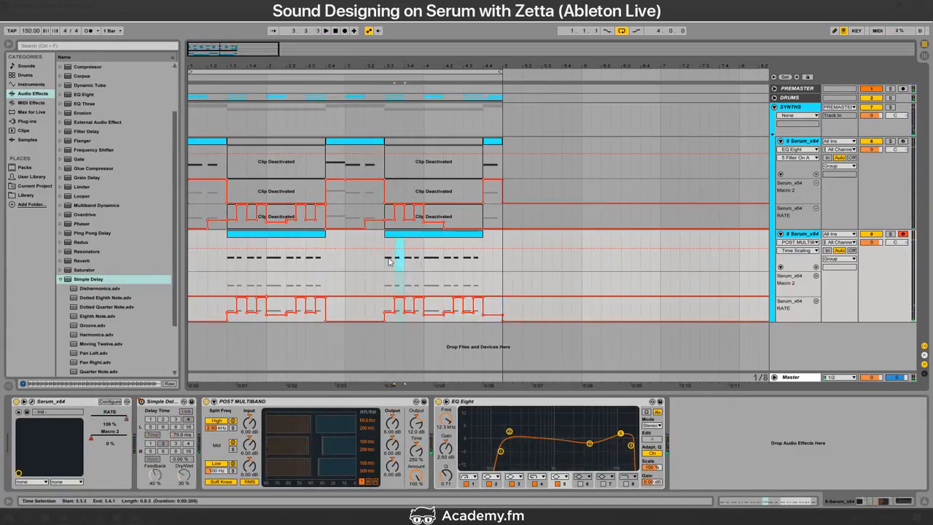
left_click(375, 262)
key("ctrl+v")
Step: Play the arrangement from just before the pasted section and from the start to listen to the edits
left_click(353, 262)
key("space")
left_click(365, 261)
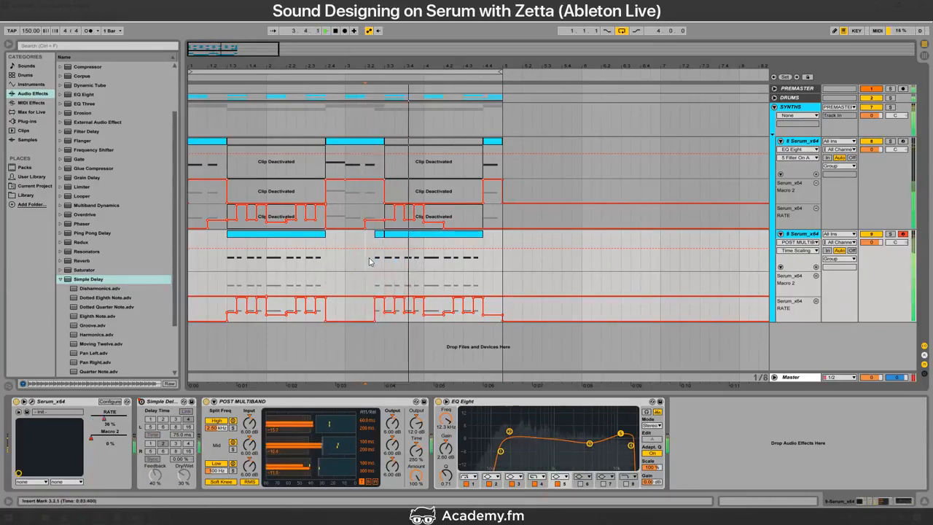
key("space")
key("space")
key("space")
key("space")
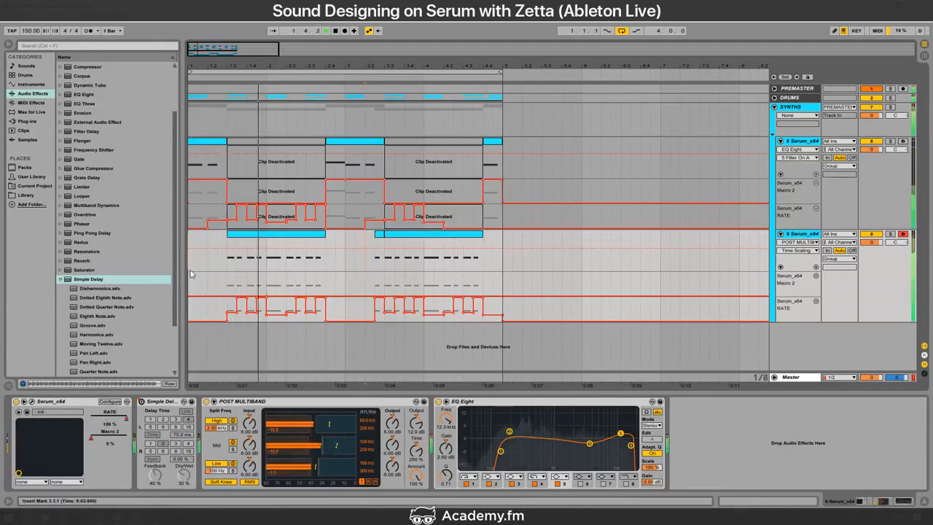
left_click(189, 319)
key("space")
key("space")
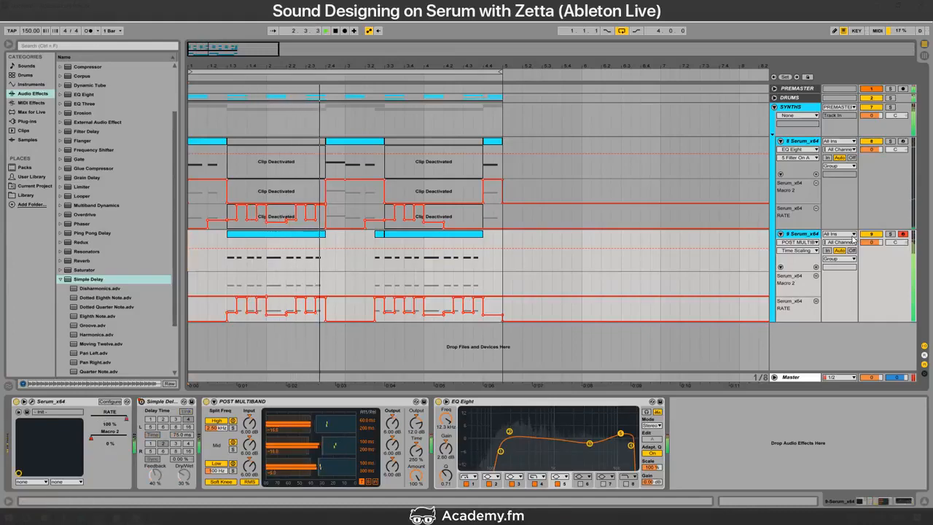
Step: Switch to the YouTube live dashboard to read the viewers' chat comments, and return to Ableton Live
key("alt+Tab")
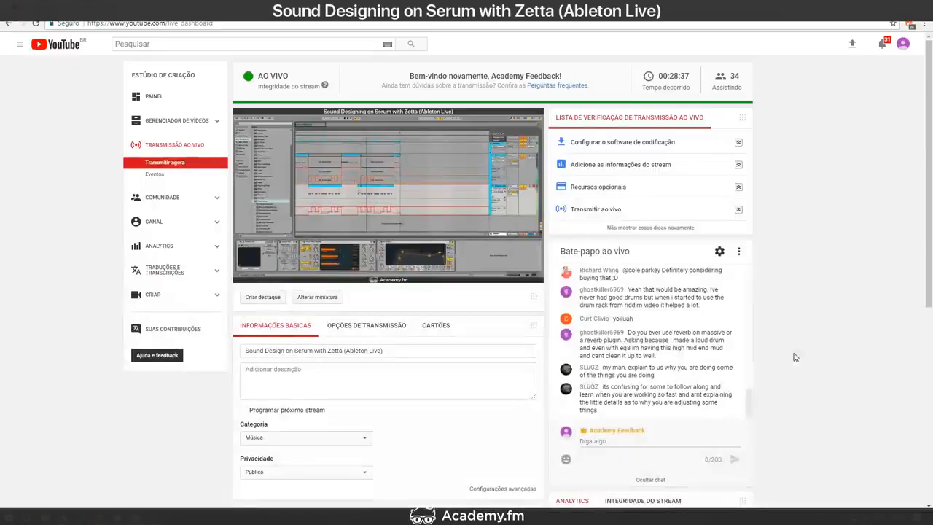
key("alt+Tab")
key("alt+Tab")
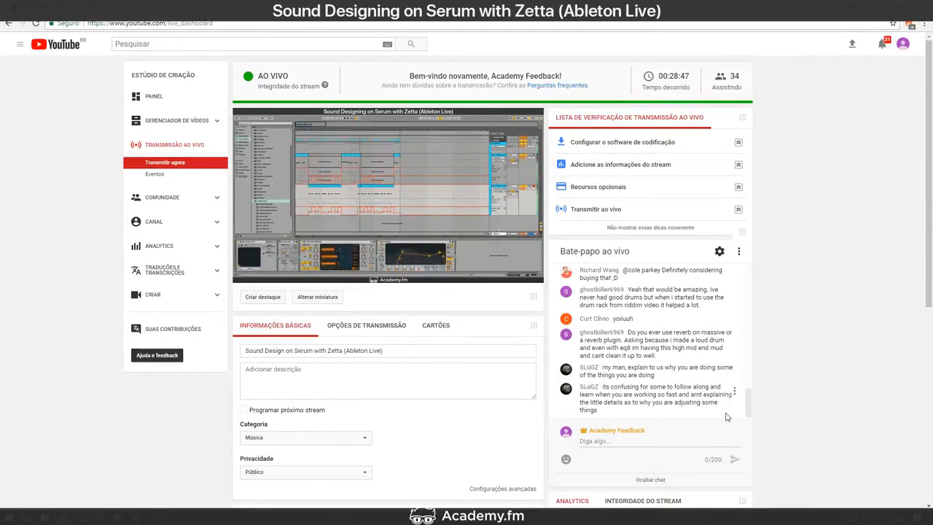
key("alt+Tab")
key("alt+Tab")
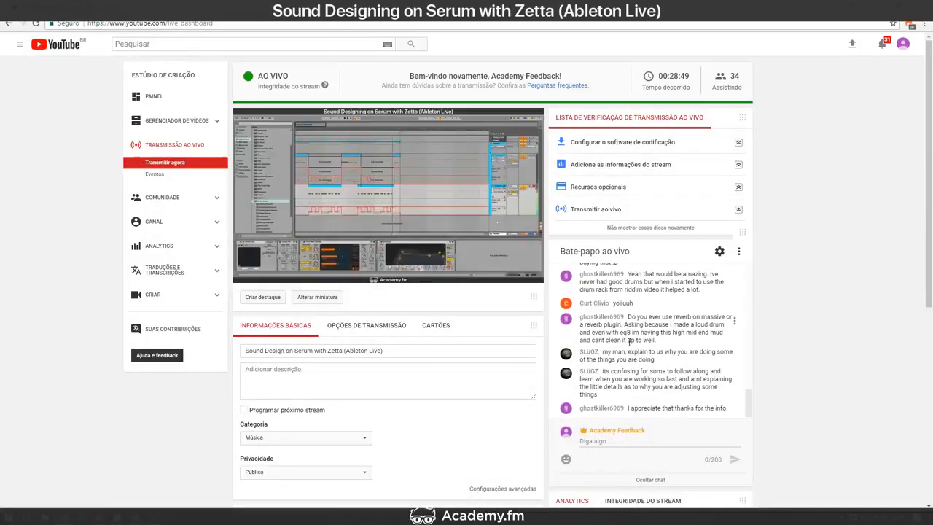
key("alt+Tab")
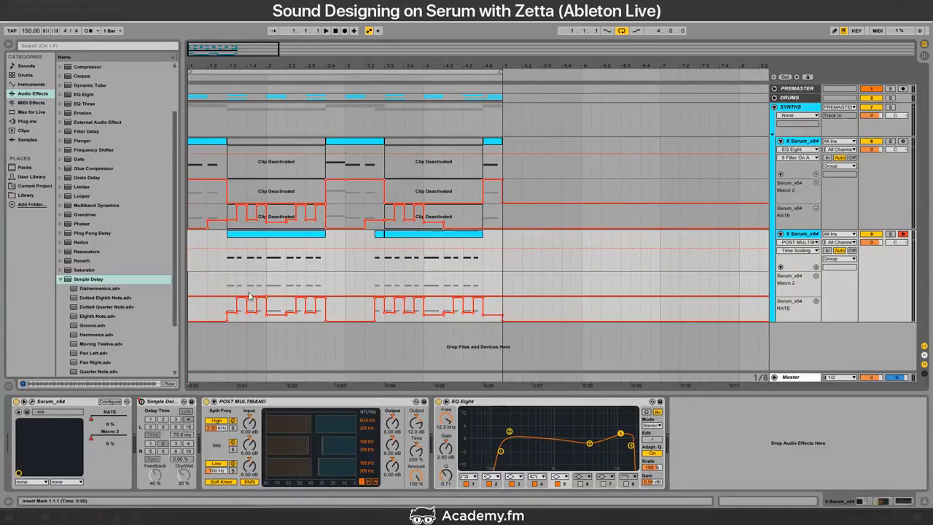
Step: Examine the lower track's Serum oscillator settings and compare them with the upper track's Serum patch
left_click(227, 270)
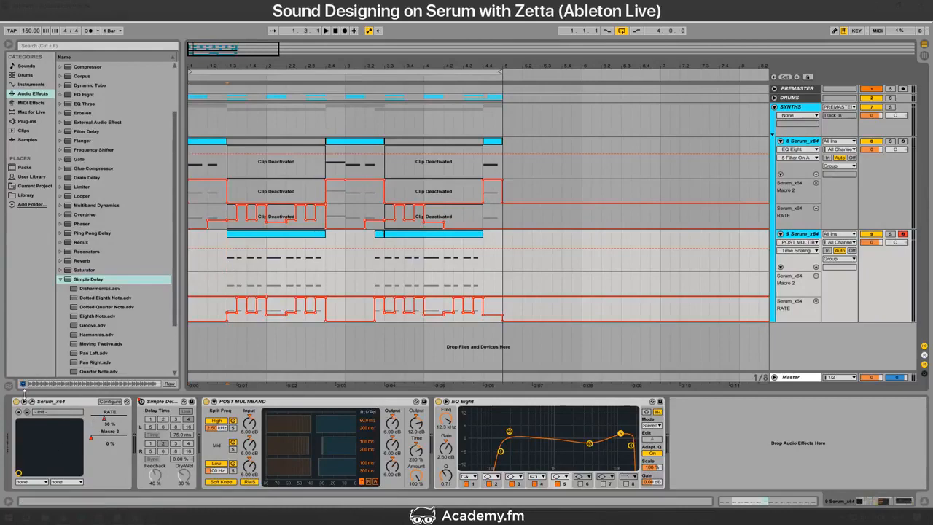
left_click(31, 402)
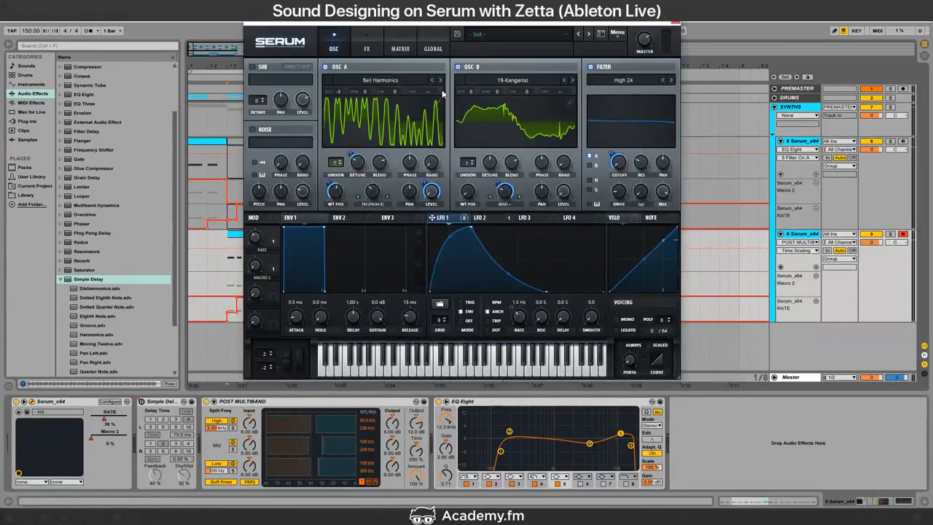
left_click(372, 194)
left_click(374, 41)
left_click(345, 38)
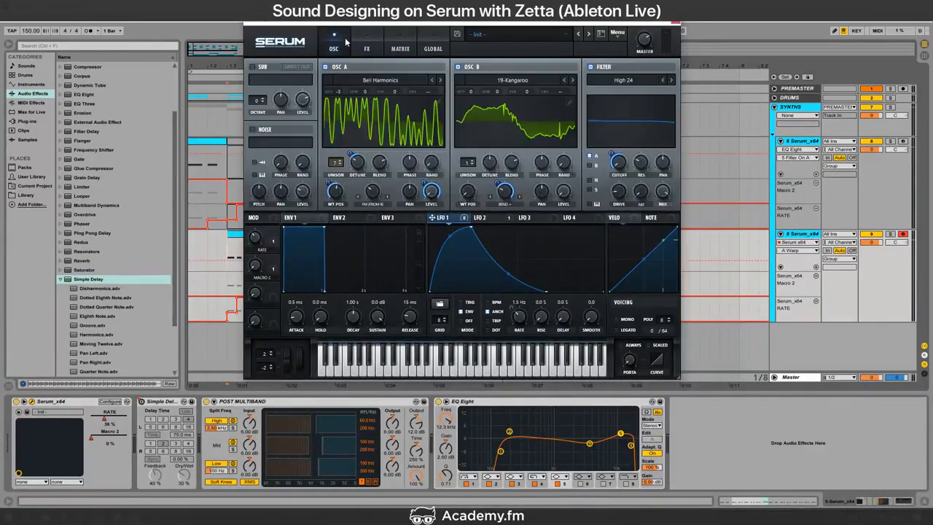
left_click(210, 193)
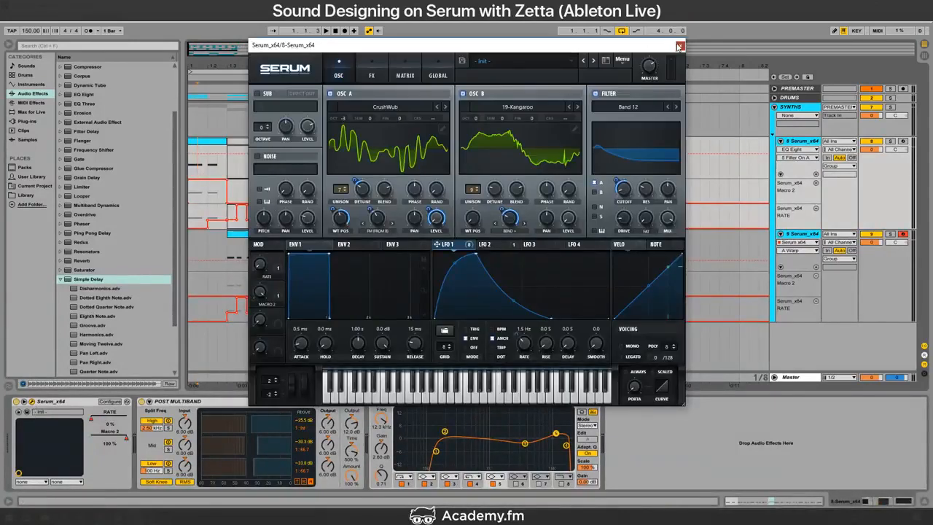
left_click(679, 46)
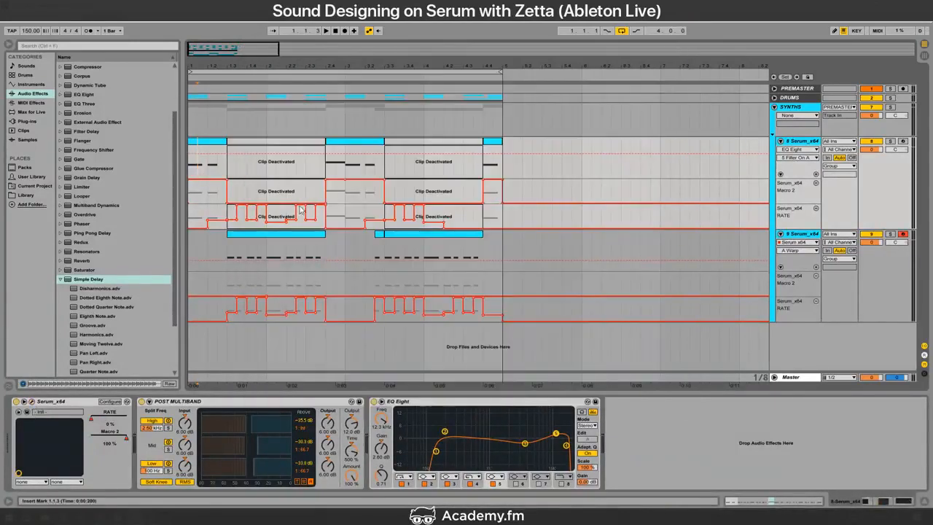
Step: Reopen the lower track's Serum and adjust oscillator A's wavetable position and its FM (From B) warp amount
left_click(287, 243)
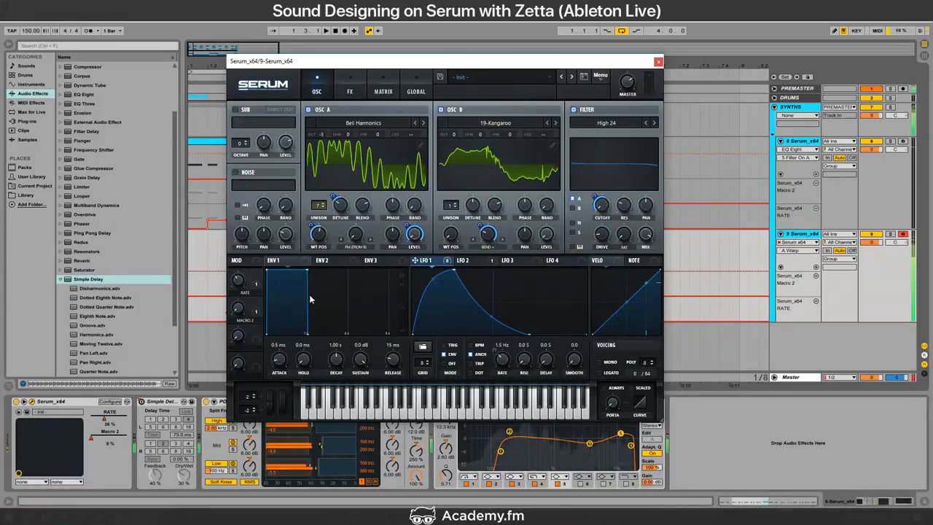
left_click_drag(318, 234, 311, 298)
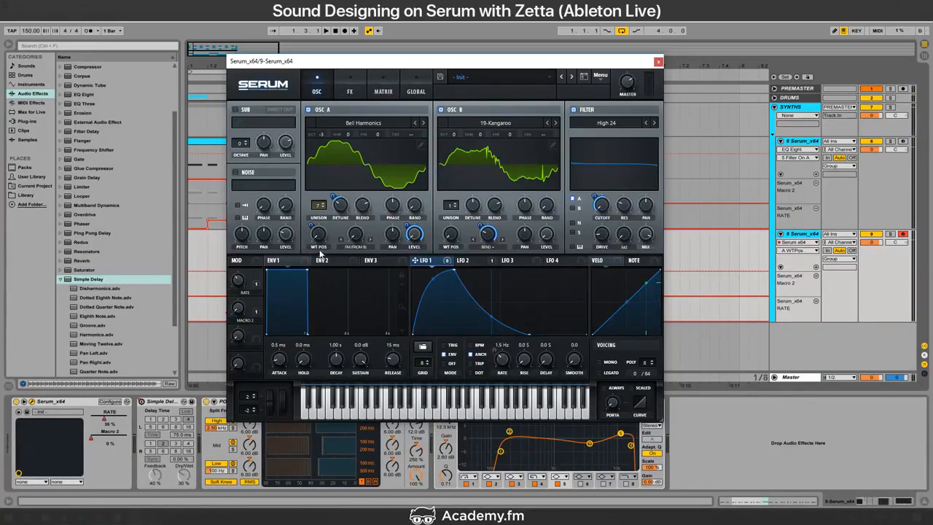
mouse_move(326, 235)
left_mouse_down()
mouse_move(338, 207)
mouse_move(339, 244)
left_mouse_up()
left_click(356, 234)
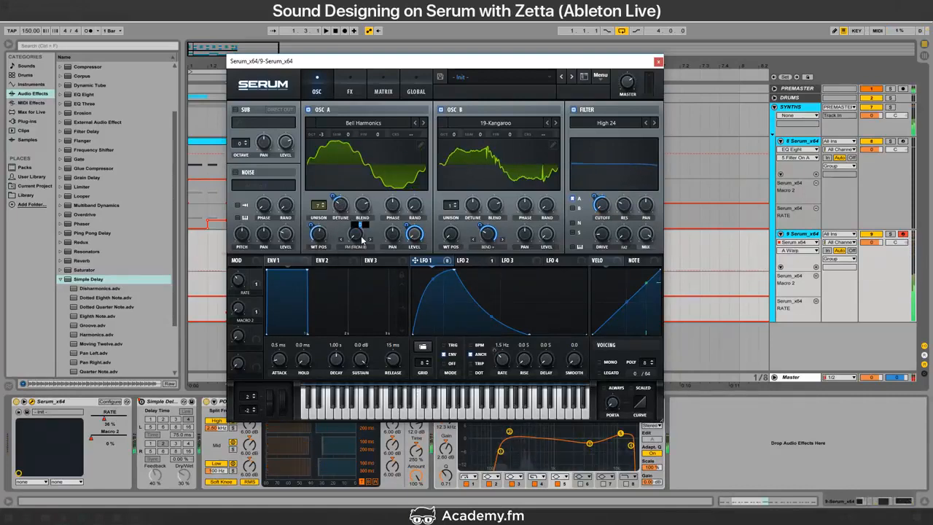
mouse_move(358, 237)
left_mouse_down()
mouse_move(346, 247)
mouse_move(356, 243)
left_mouse_up()
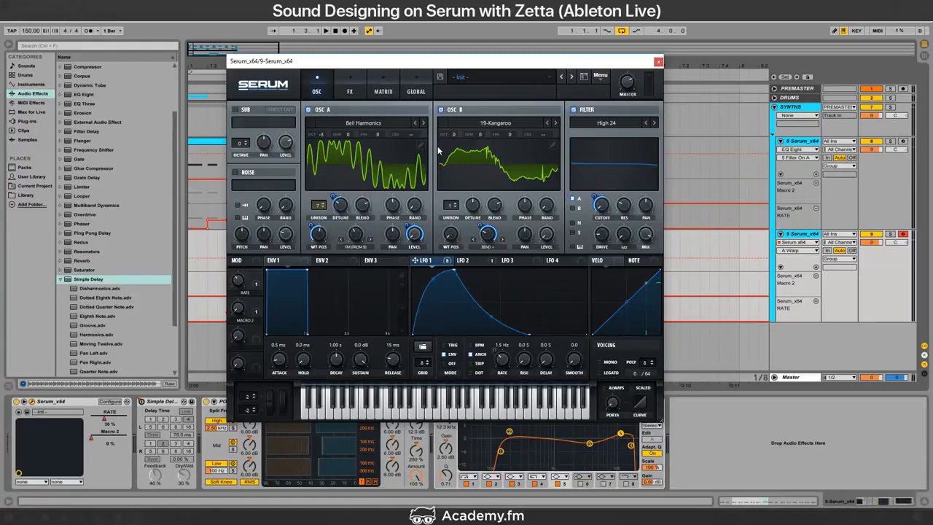
Step: Adjust oscillator A's wavetable position and the effects filter's cutoff in the lower track's Serum while playing the arrangement
key("alt+Tab")
key("alt+Tab")
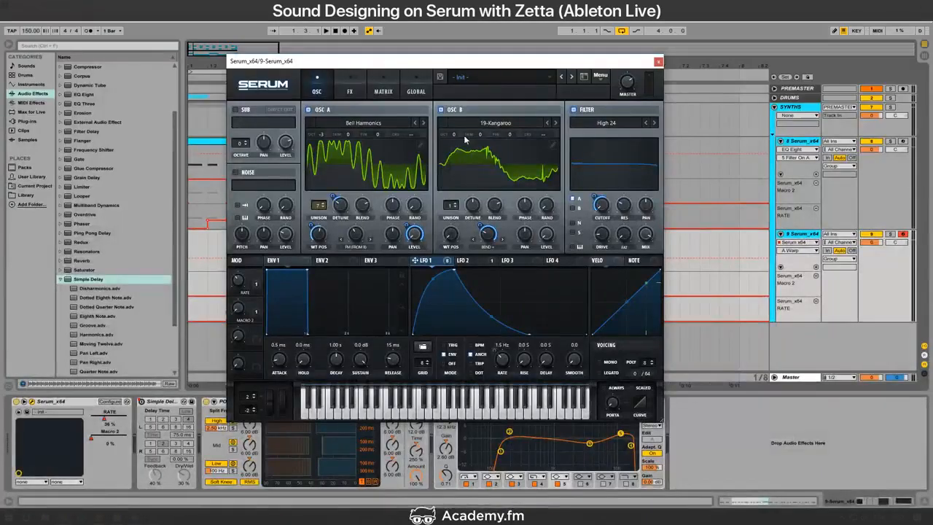
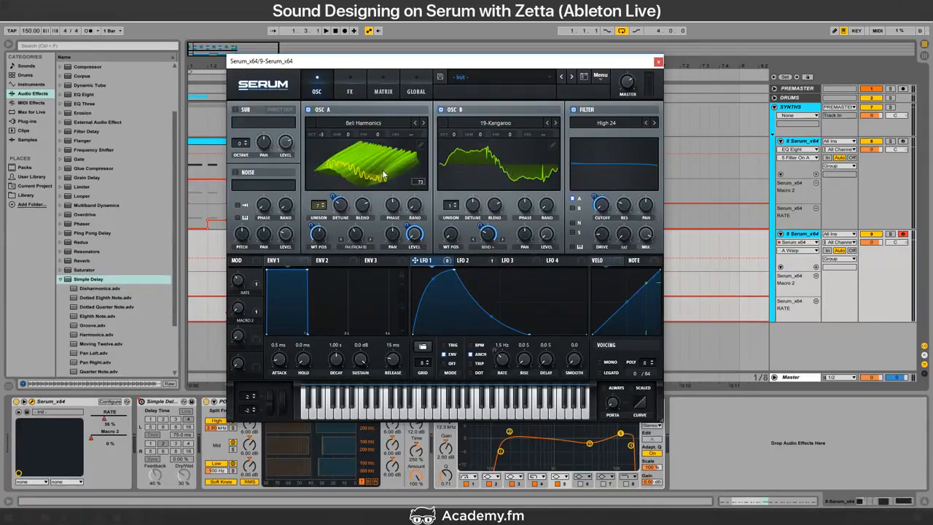
left_click_drag(318, 233, 319, 338)
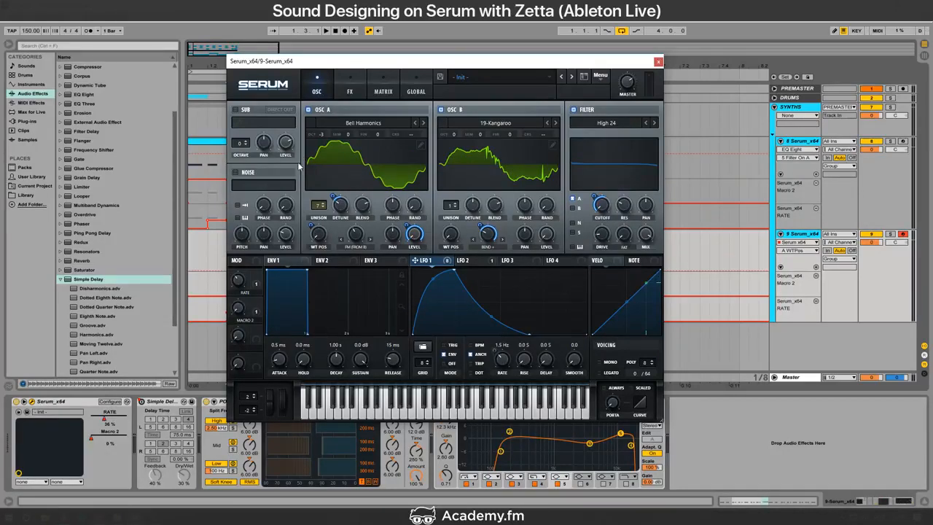
key("space")
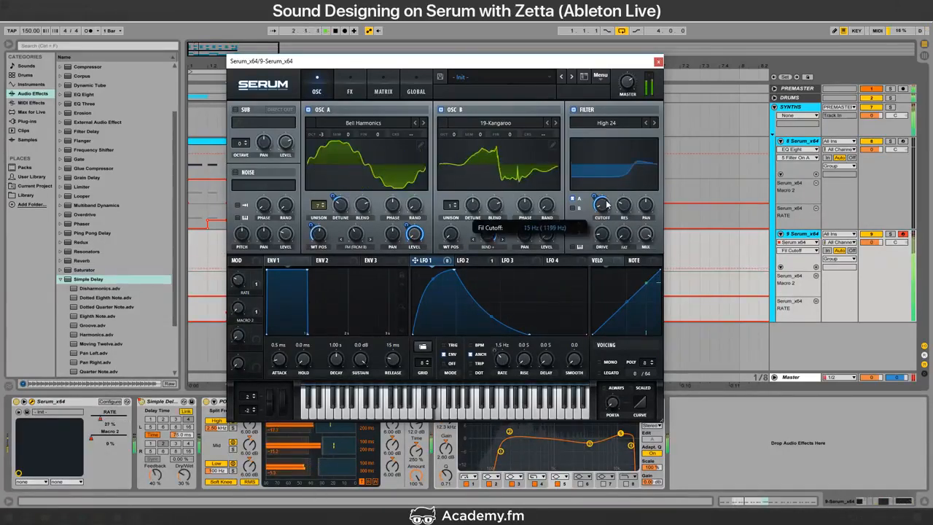
left_click(361, 92)
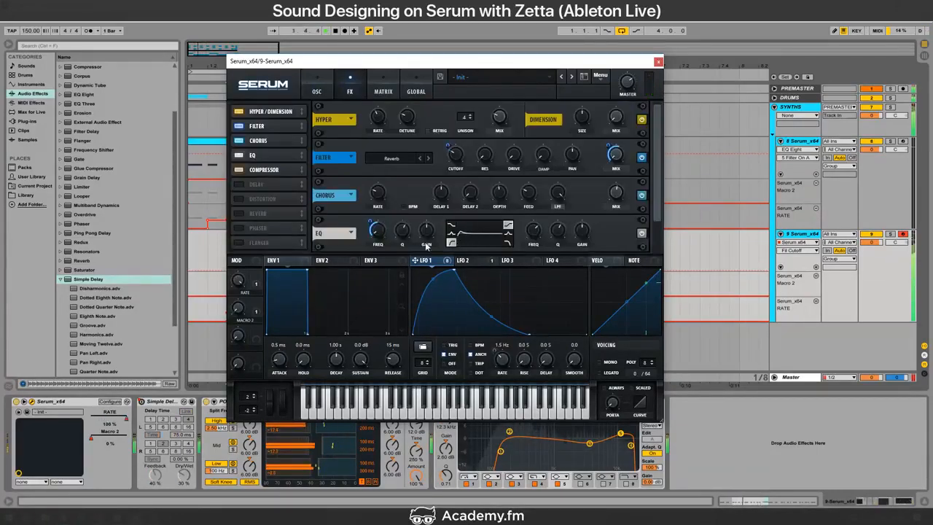
mouse_move(455, 154)
left_mouse_down()
mouse_move(464, 164)
mouse_move(462, 155)
left_mouse_up()
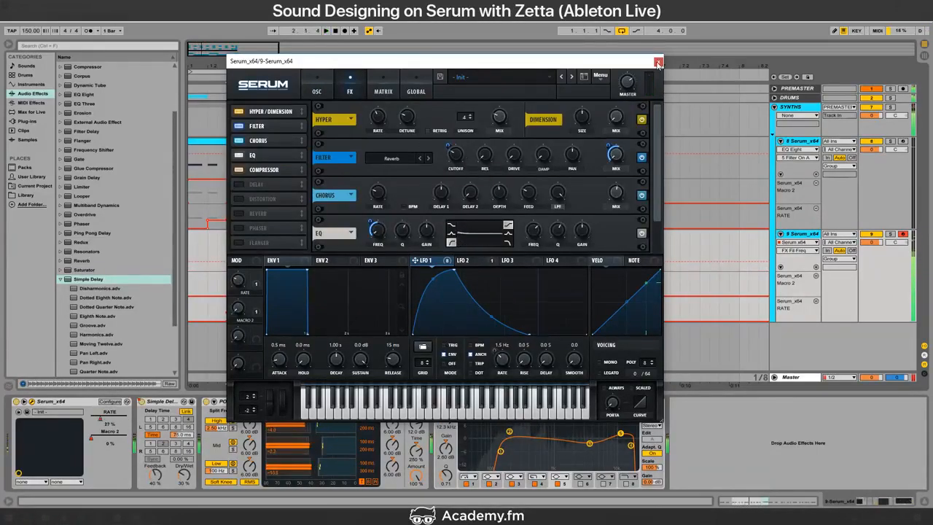
left_click(658, 62)
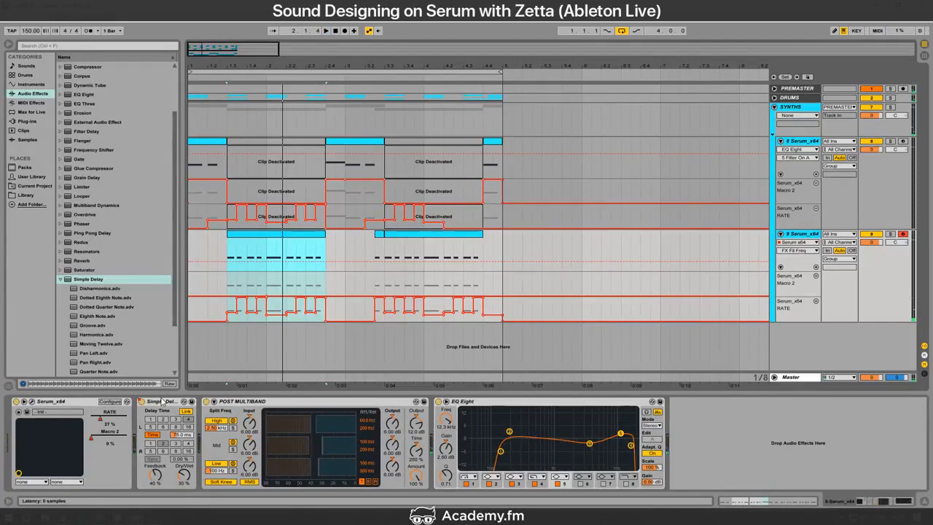
Step: Set the lower track's Simple Delay to 25% feedback and 30% dry/wet, and play the section to hear it
left_click(157, 480)
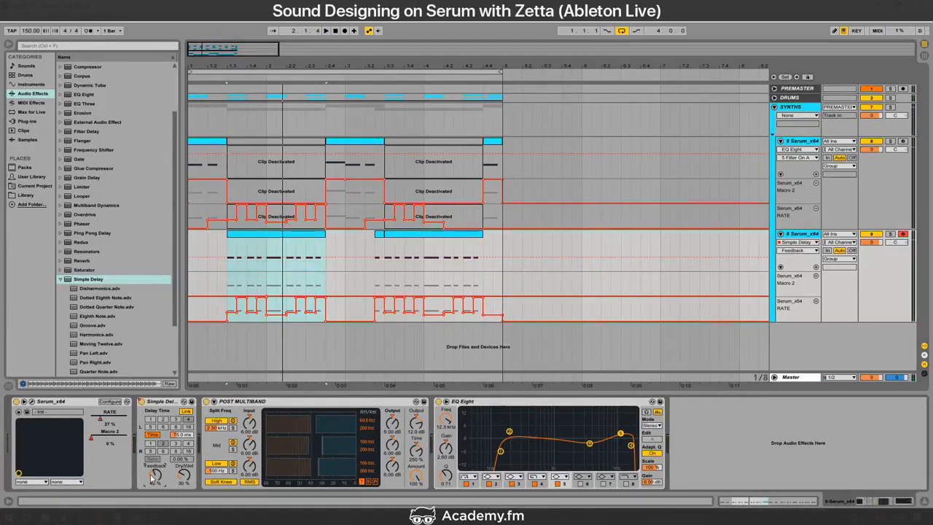
left_click_drag(152, 481, 153, 478)
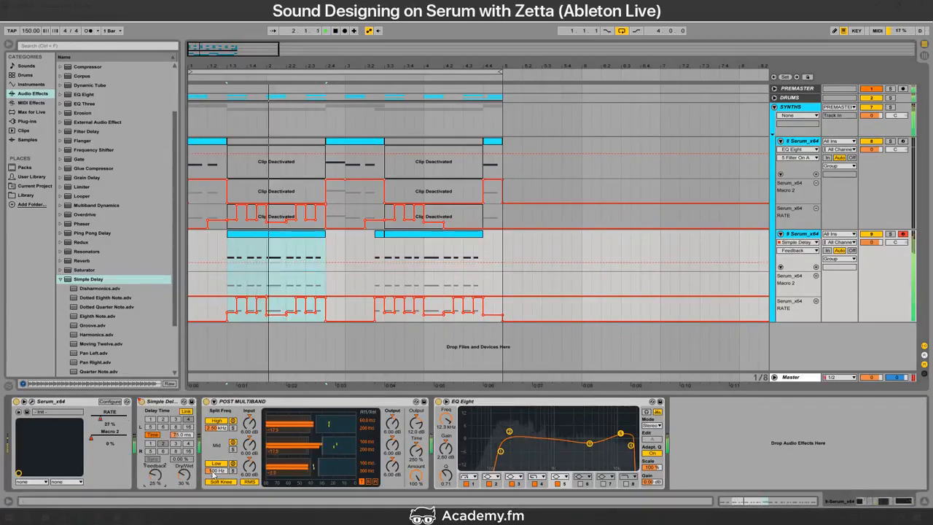
left_click(187, 466)
type("50")
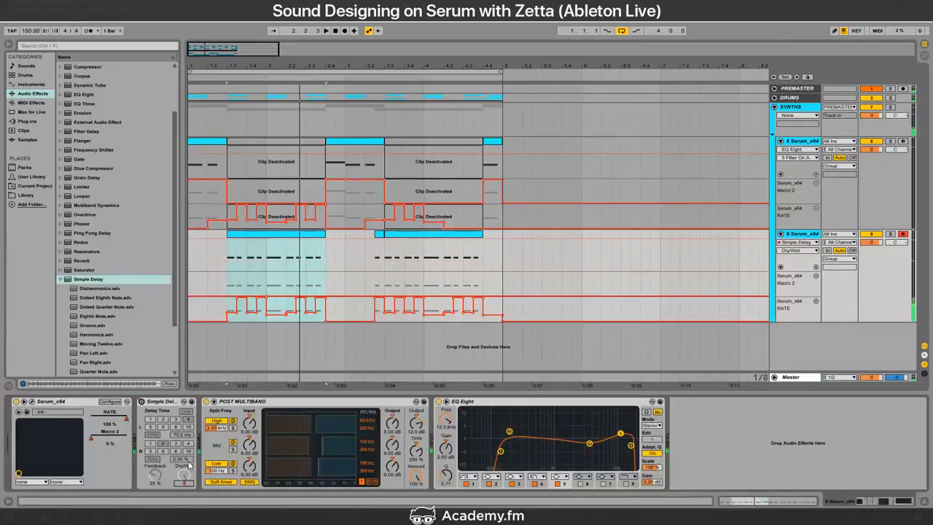
key("Return")
key("space")
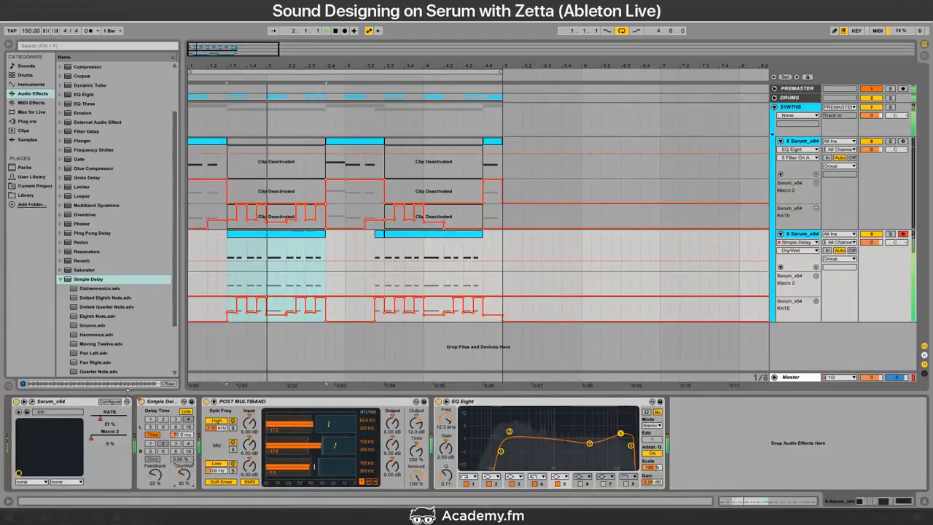
Step: Give oscillator B in the lower track's Serum 7 unison voices and a lower detune, with LFO 1 modulating the detune
left_click(31, 402)
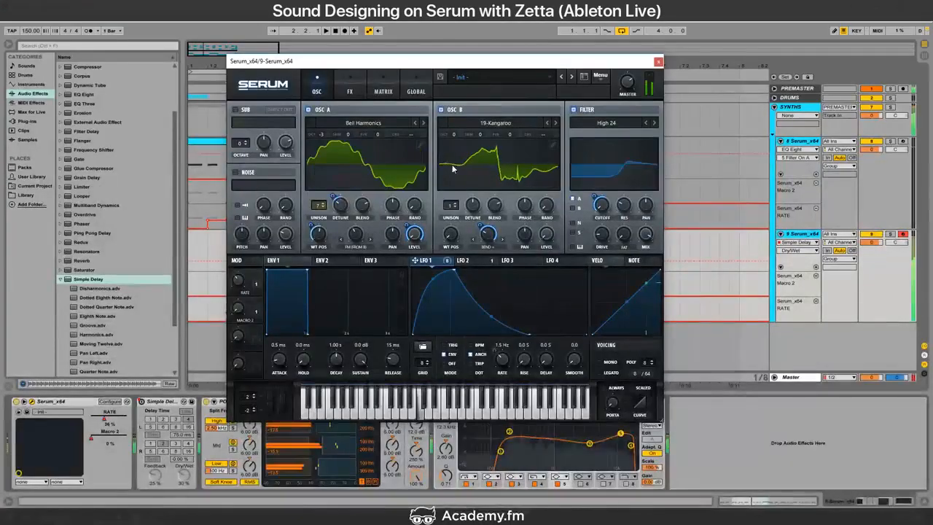
left_click(451, 206)
double_click(452, 207)
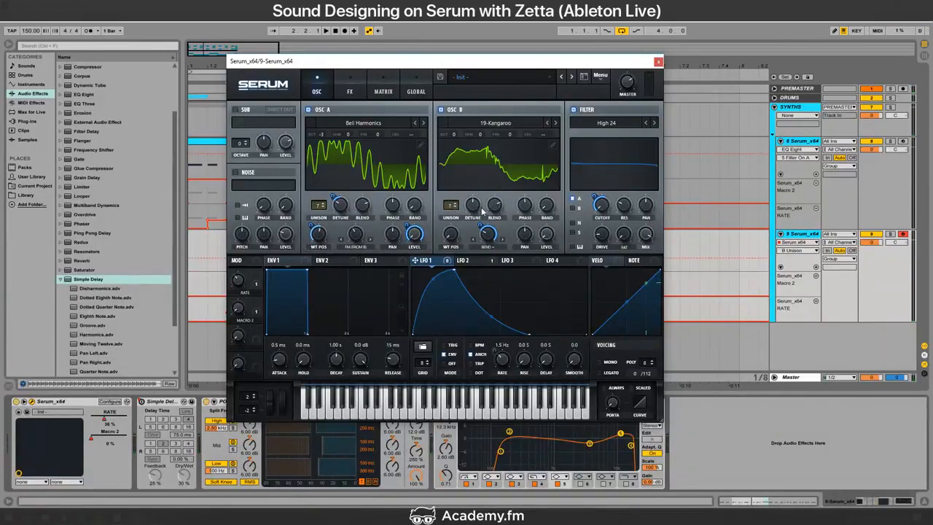
key("space")
left_click_drag(475, 205, 476, 218)
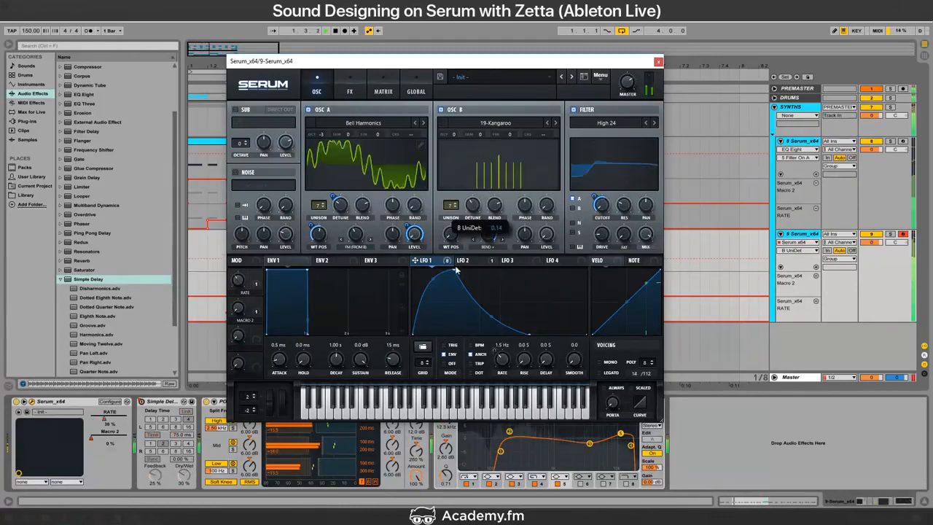
left_click_drag(440, 260, 494, 229)
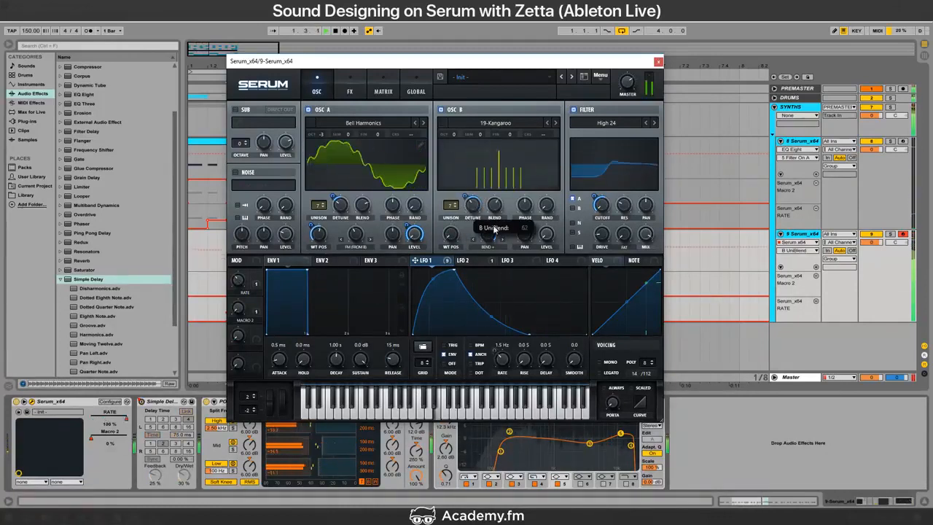
Step: Adjust the main filter's cutoff and the Reverb effects filter's mix, and shift LFO 1's peak to later in its cycle
mouse_move(601, 205)
left_mouse_down()
mouse_move(604, 223)
mouse_move(597, 208)
left_mouse_up()
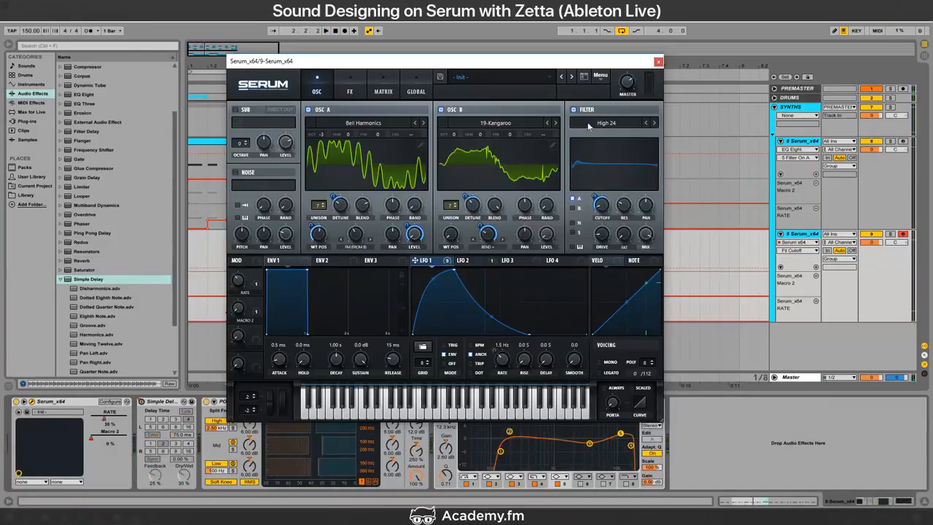
key("space")
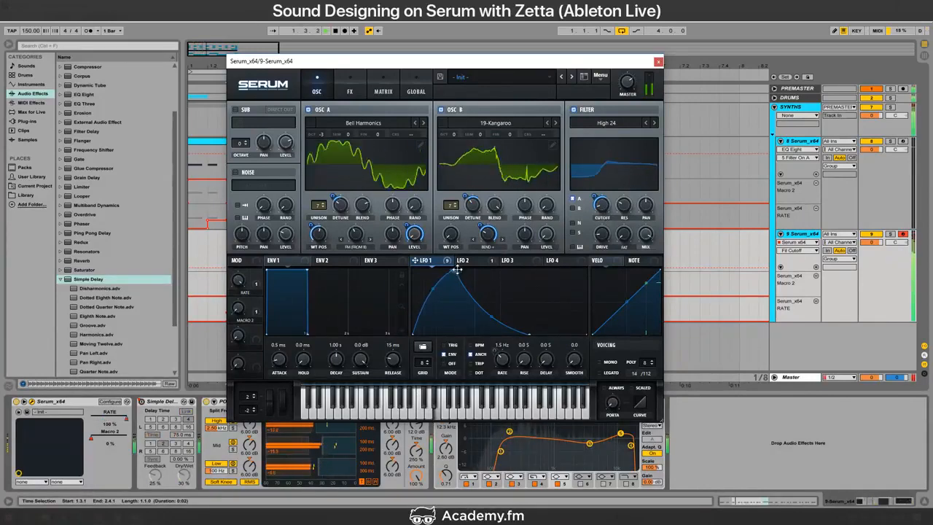
left_click_drag(454, 269, 472, 268)
left_click(351, 88)
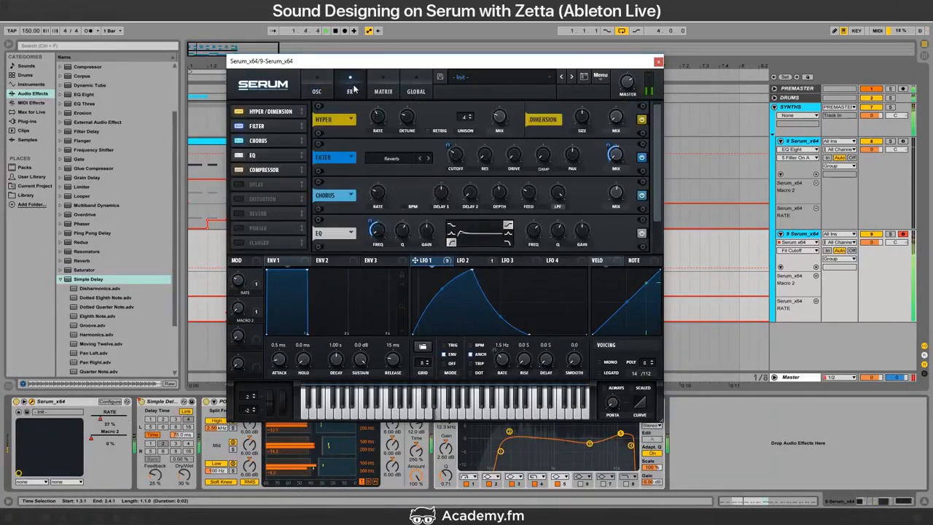
left_click_drag(616, 155, 635, 120)
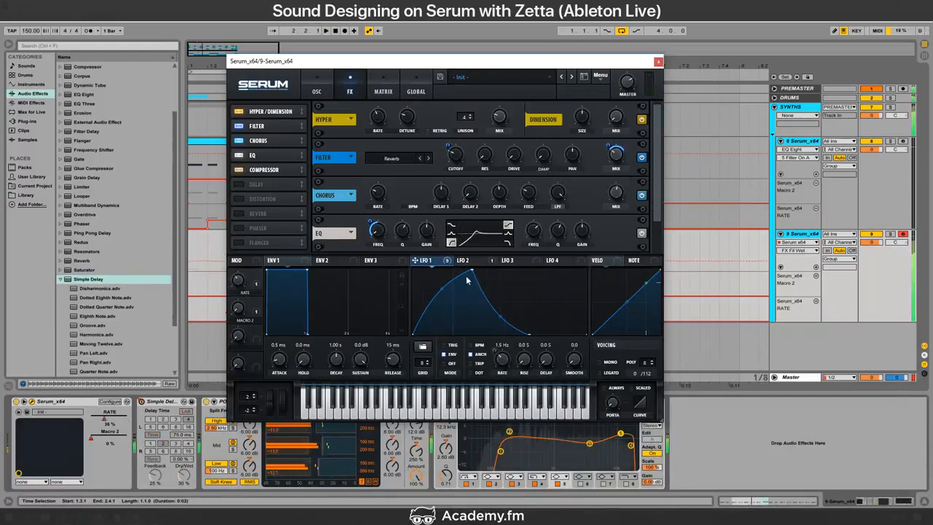
Step: Remove all modulators from the effects filter's cutoff and assign LFO 3 to modulate it instead
right_click(455, 153)
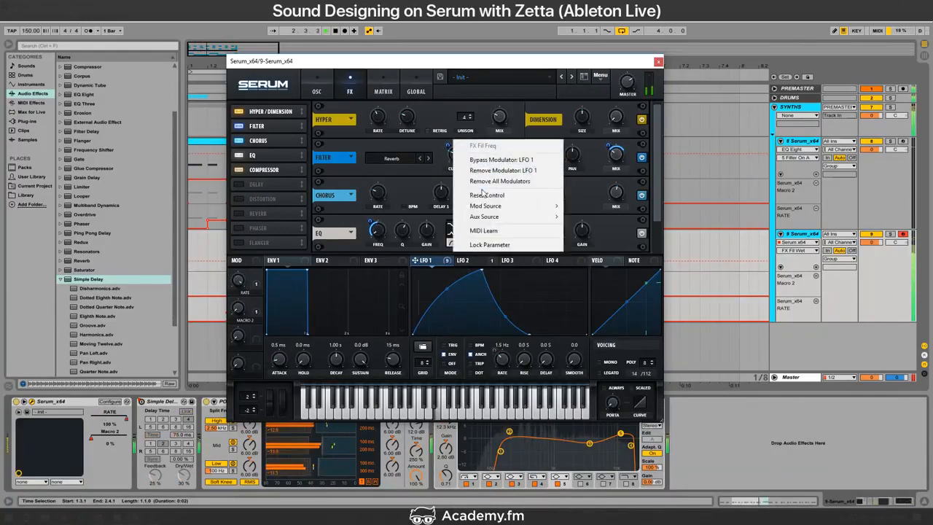
left_click(485, 182)
key("space")
left_click(490, 260)
left_click_drag(508, 260, 461, 193)
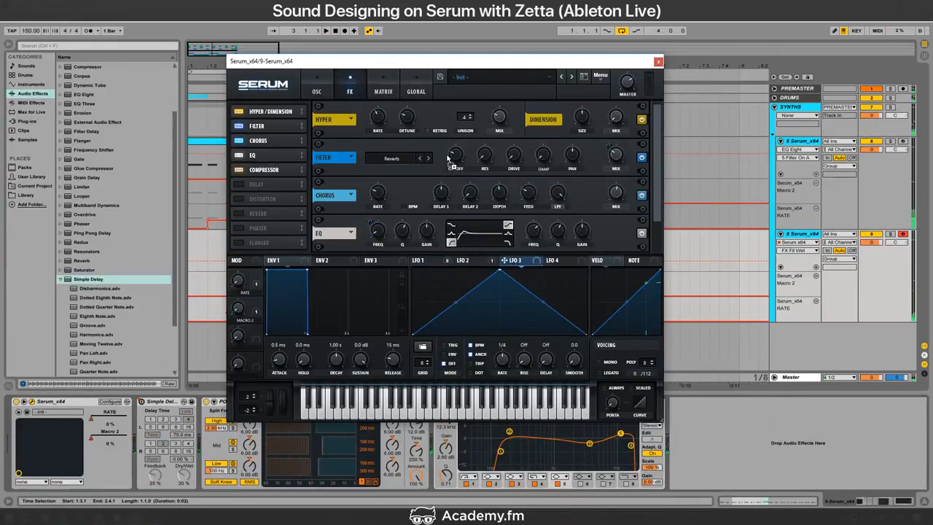
left_click_drag(449, 159, 454, 154)
key("space")
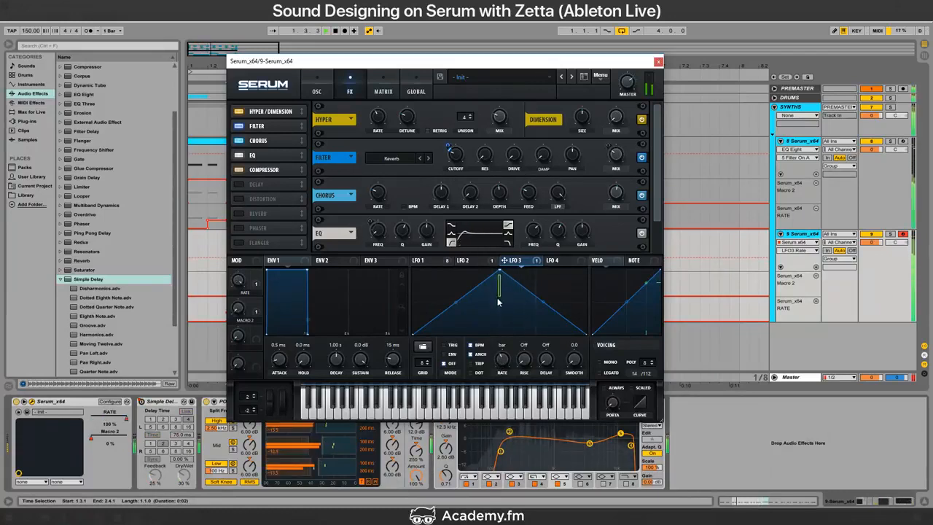
Step: Move LFO 3's peak close to the start of its cycle and set its rate to 1/2
mouse_move(452, 161)
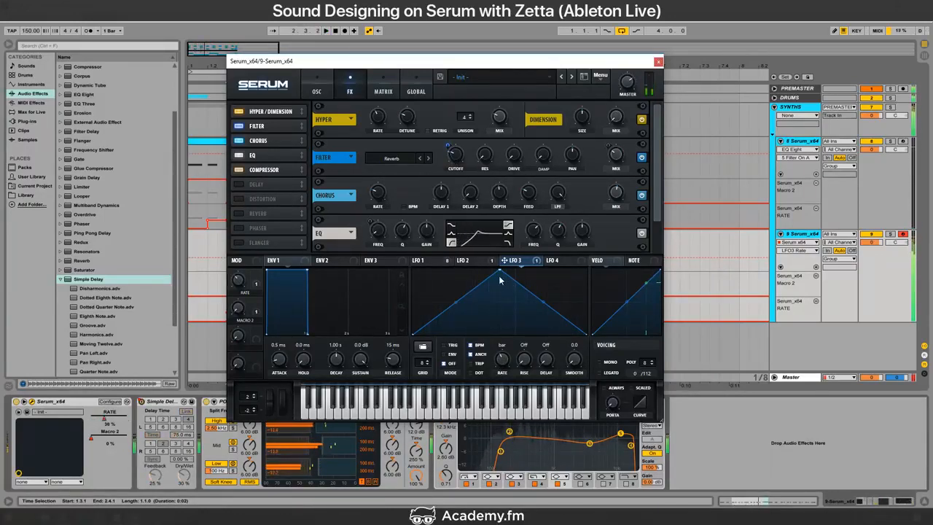
left_click_drag(499, 272, 425, 273)
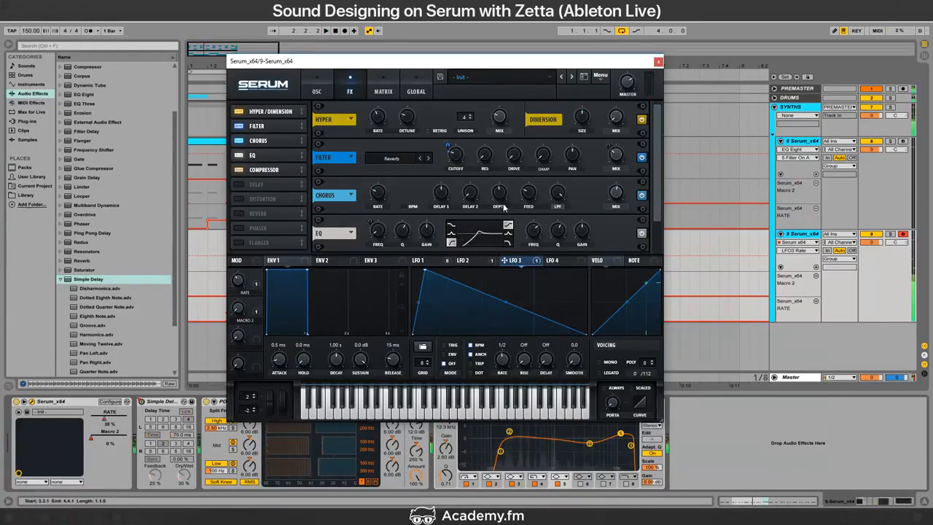
key("space")
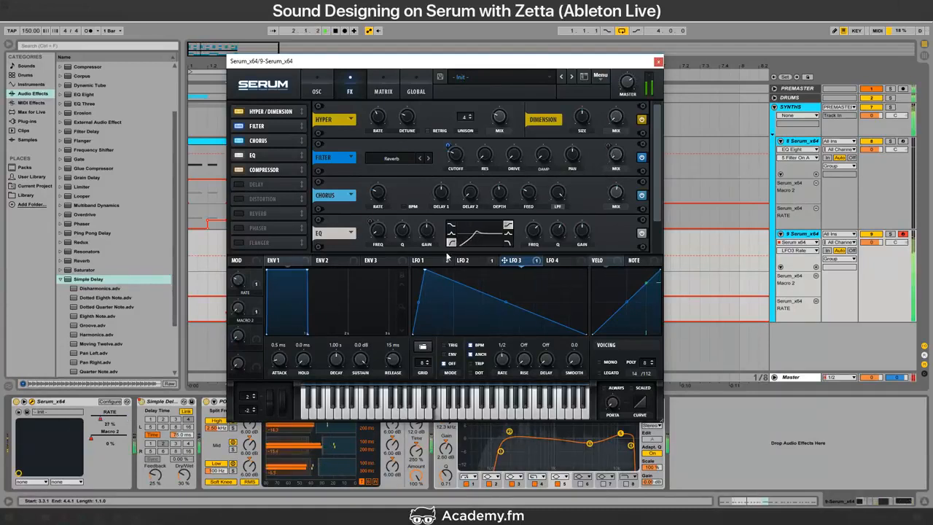
Step: Readjust LFO 1's modulation of the effects filter's mix and move LFO 1's peak to earlier in its cycle
left_click(433, 260)
left_click_drag(609, 146, 614, 127)
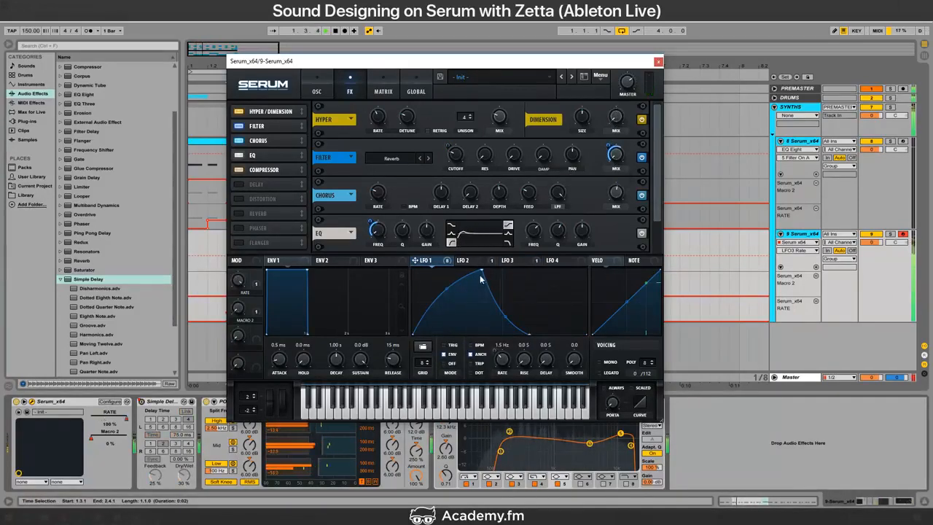
left_click_drag(481, 271, 457, 259)
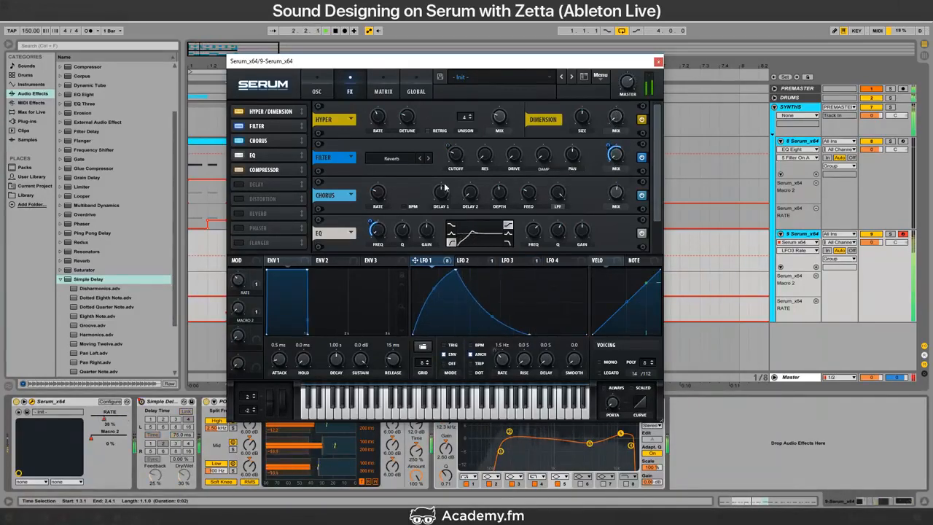
Step: Change the effects filter type from Reverb to Combs and raise its mix, playing the section to hear it
key("space")
left_click(401, 158)
mouse_move(399, 202)
left_click(427, 143)
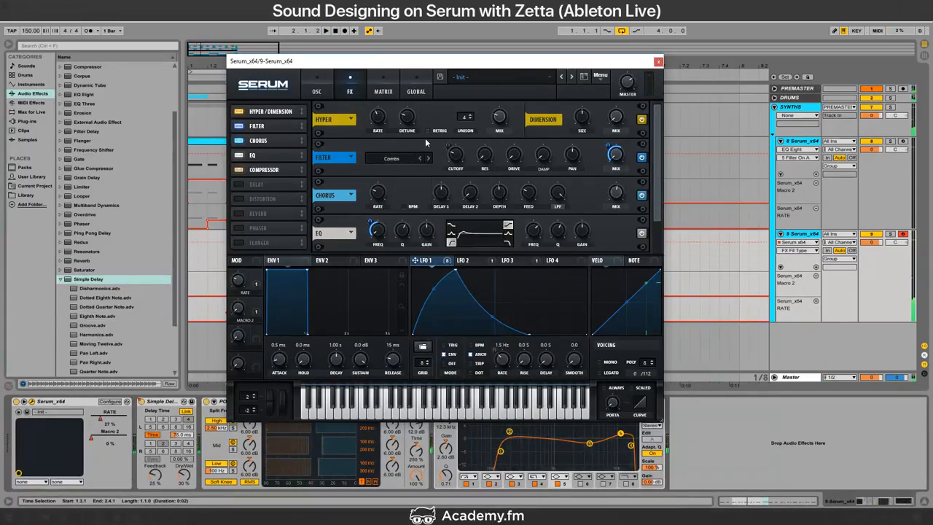
mouse_move(616, 155)
key("space")
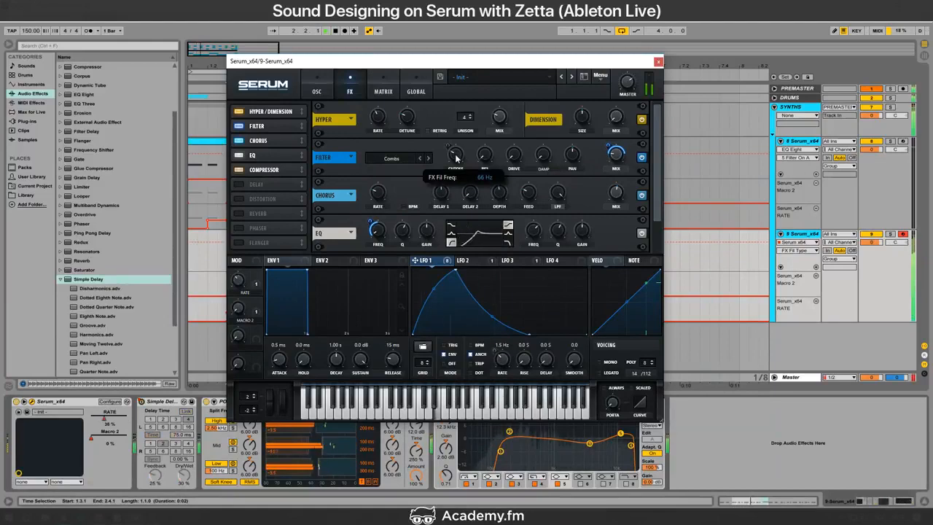
Step: Read the viewers' chat on the YouTube live dashboard, return to Ableton Live, and try different octaves for oscillator B
left_click(317, 84)
key("alt+Tab")
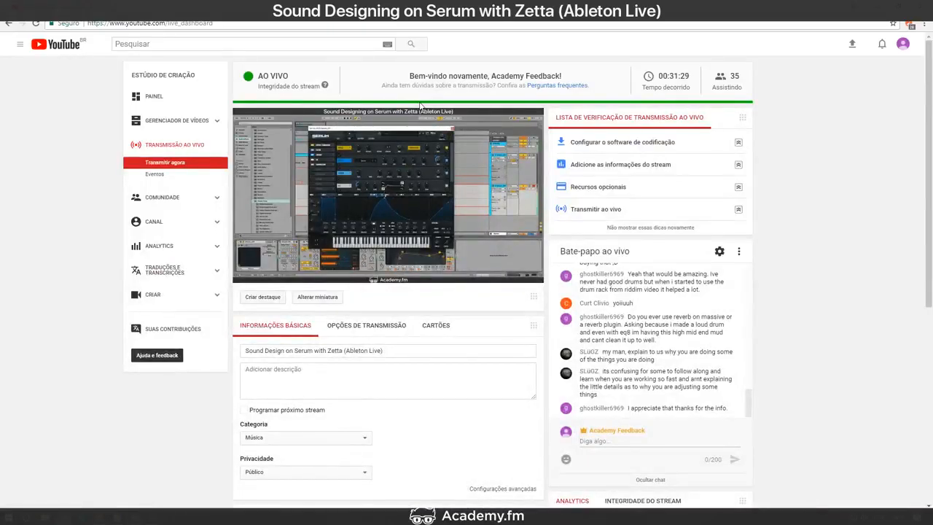
key("alt+Tab")
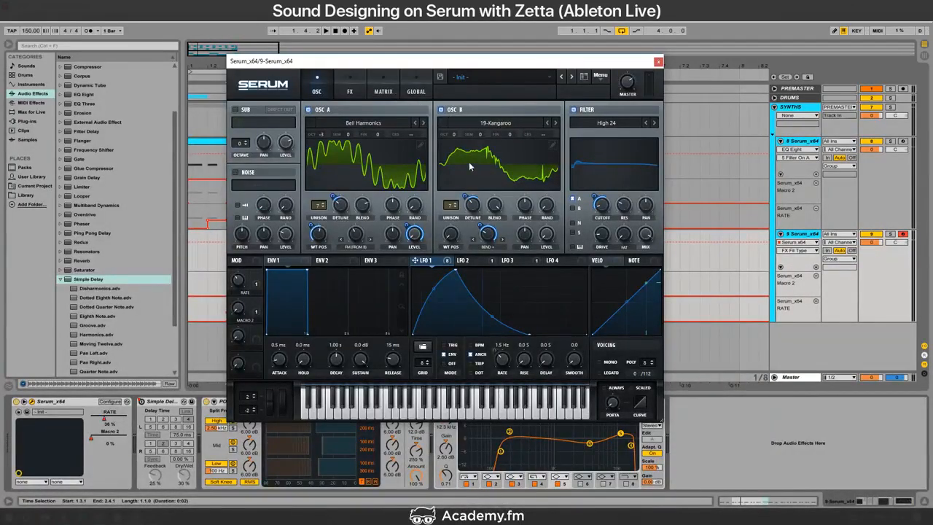
left_click_drag(453, 134, 499, 151)
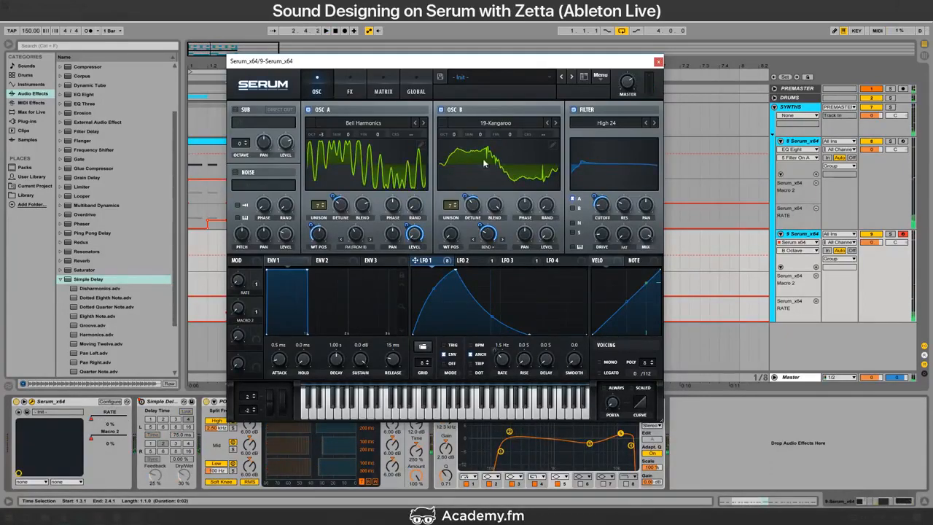
Step: Close Serum, play the arrangement from the start, and select the upper Serum track to view its devices
left_click(658, 63)
left_click(195, 244)
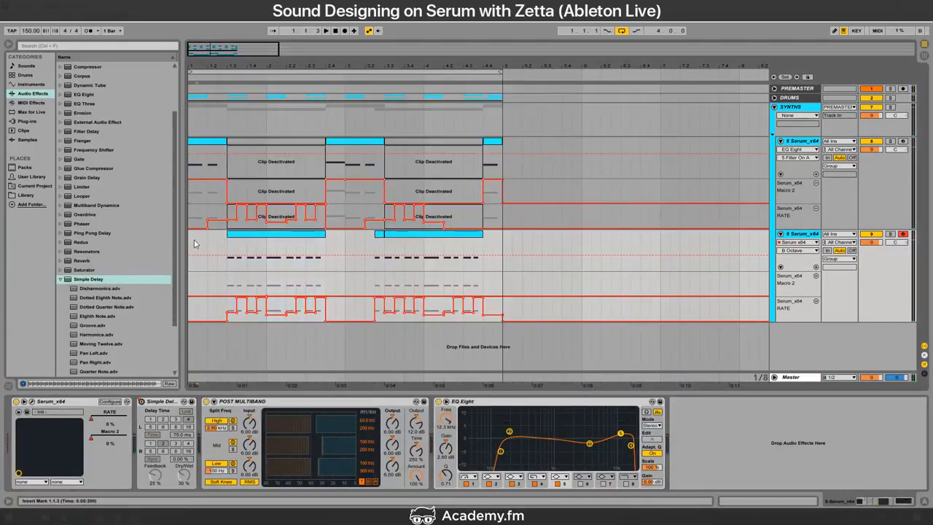
key("space")
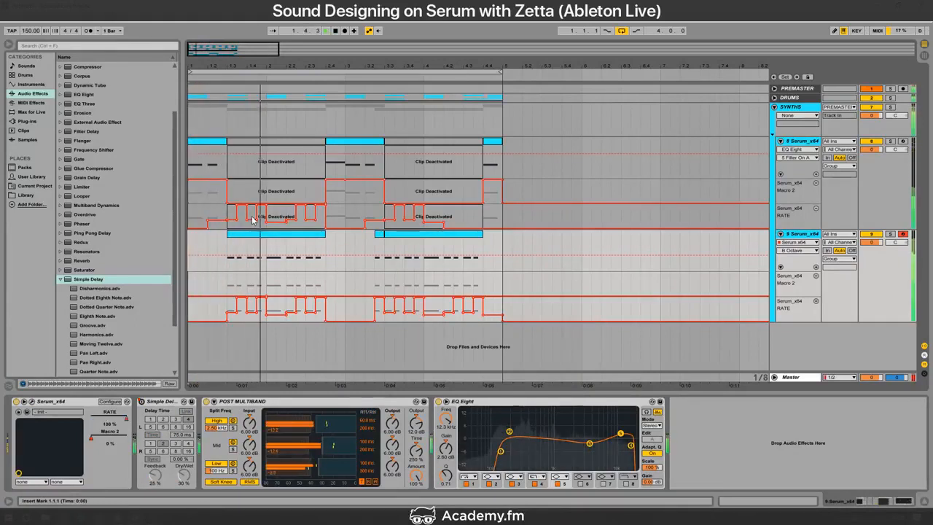
left_click(802, 141)
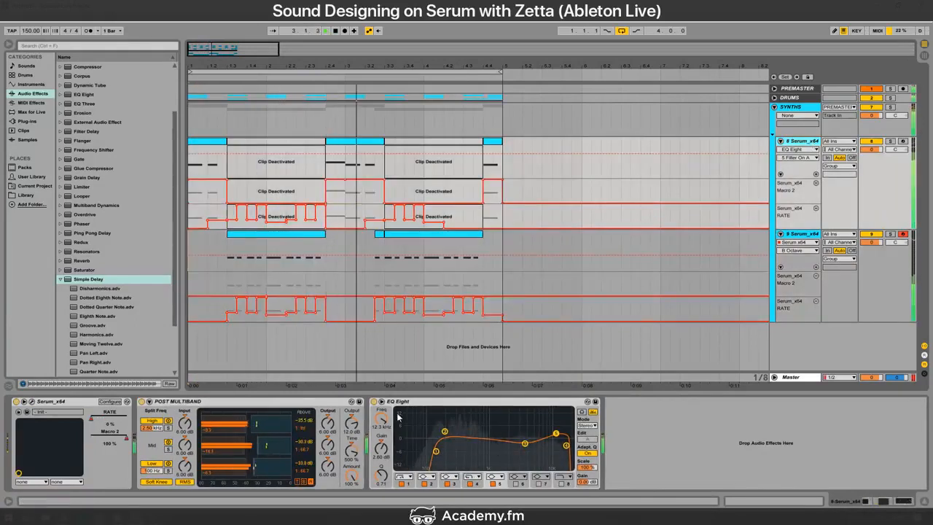
Step: Set the output gain of EQ Eight on the upper Serum track to 2.00 dB
left_click_drag(587, 482, 588, 469)
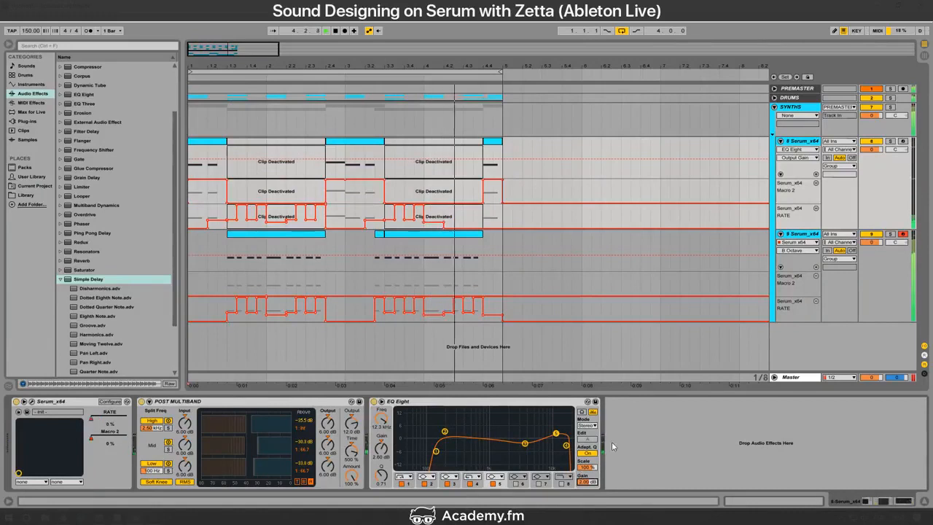
Step: Rework the upper Serum track's ending so active clips with three short repeated notes run from 4.3.3 to 5.1.1, and play it
left_click(485, 192)
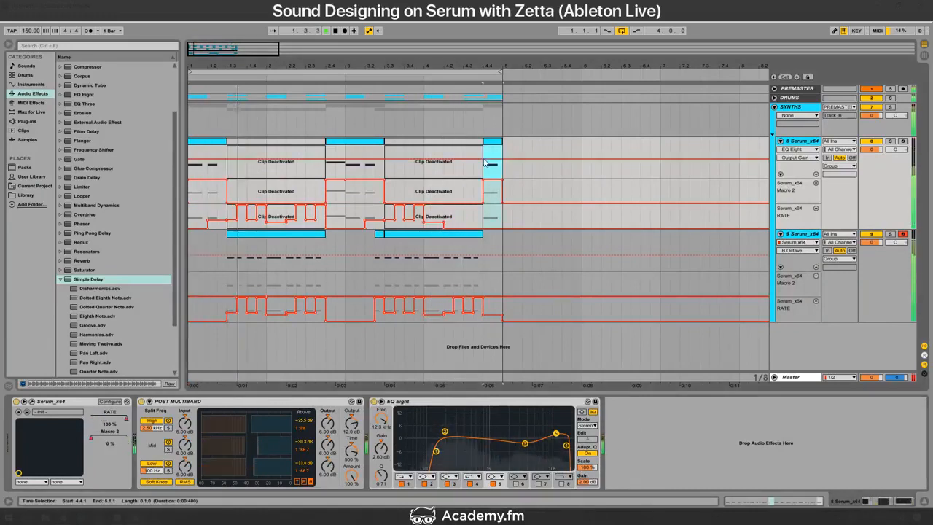
left_click_drag(474, 257, 481, 254)
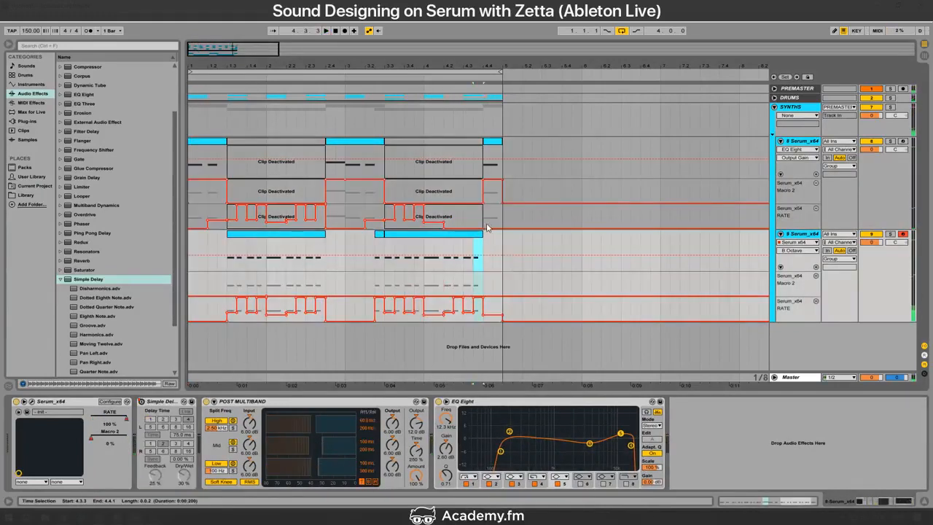
left_click_drag(491, 176, 474, 180)
left_click(475, 172)
key("space")
key("0")
left_click(468, 185)
key("space")
key("space")
Step: Draw raised RATE automation across the new ending of the upper Serum track and listen to it
key("b")
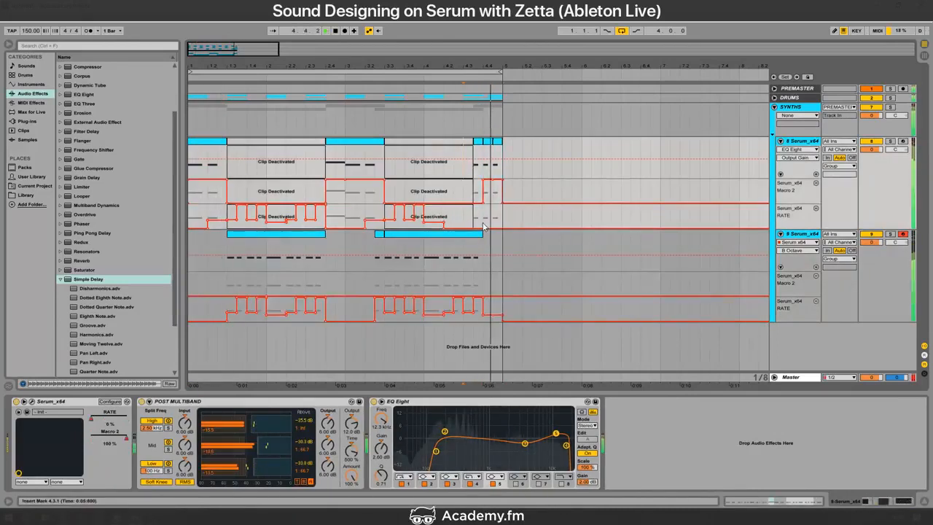
mouse_move(481, 217)
left_mouse_down()
mouse_move(503, 175)
mouse_move(504, 226)
left_mouse_up()
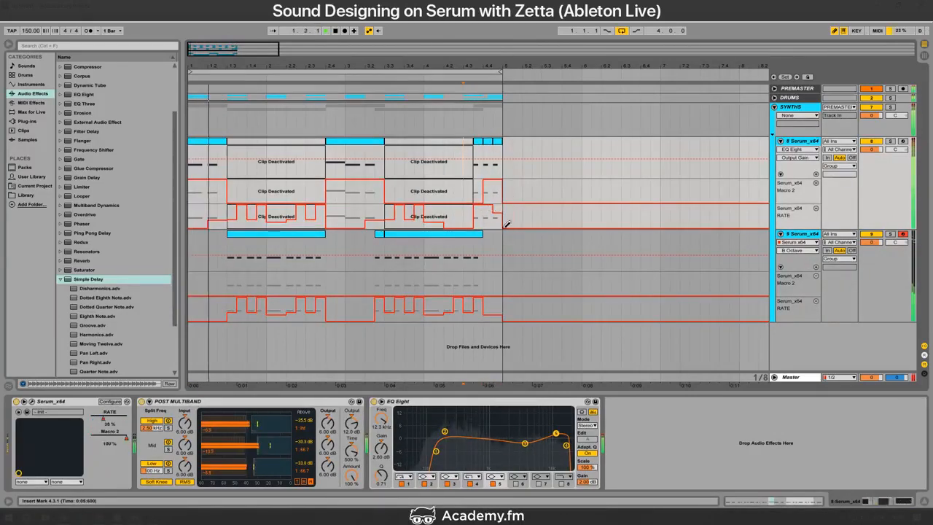
key("b")
key("space")
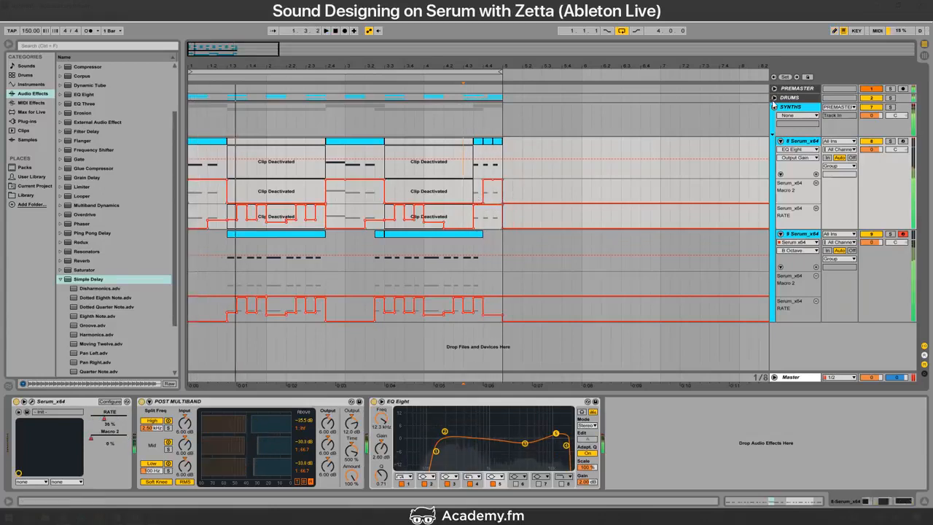
Step: Unfold the DRUMS group, delete the sidechain, kick and snare clips from 4.4.1 to 5.1.1, play the result and fold the group again
left_click(774, 98)
left_click_drag(484, 115, 503, 115)
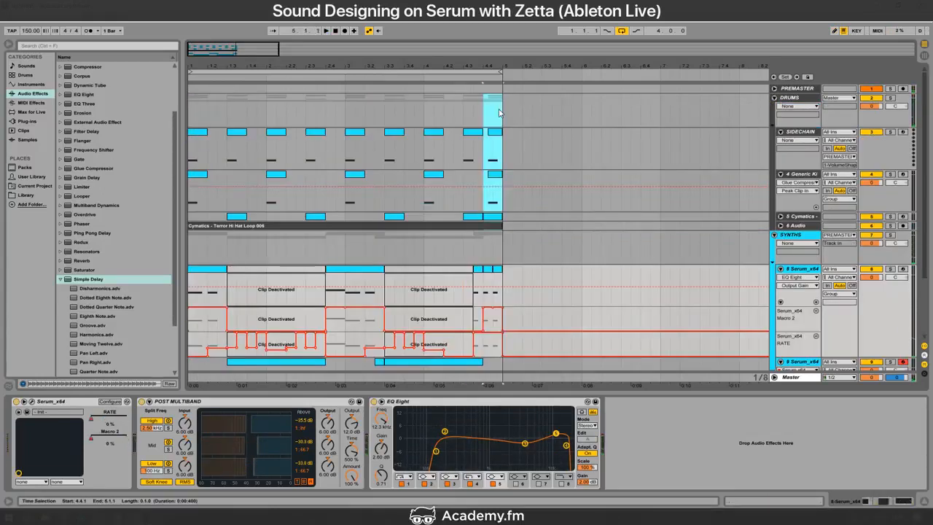
left_click(483, 230)
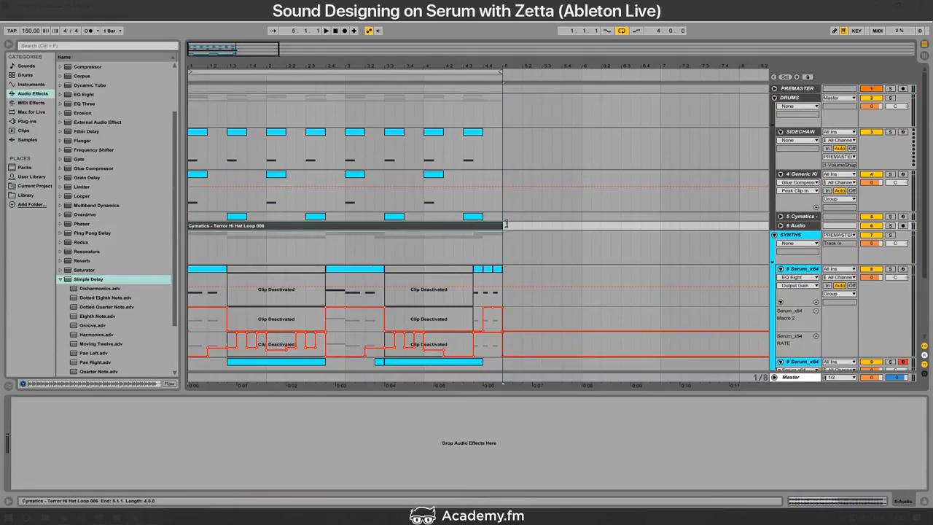
left_click(453, 195)
key("space")
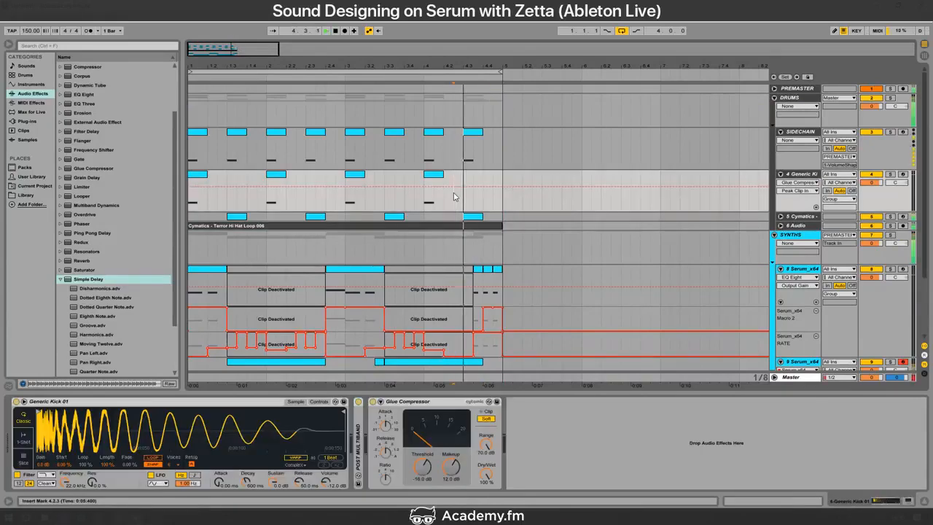
left_click(773, 97)
Step: Trim the lower Serum track's last clip to end at 4.3.3 and lower the upper track's RATE automation over the ending
left_click_drag(384, 248, 474, 240)
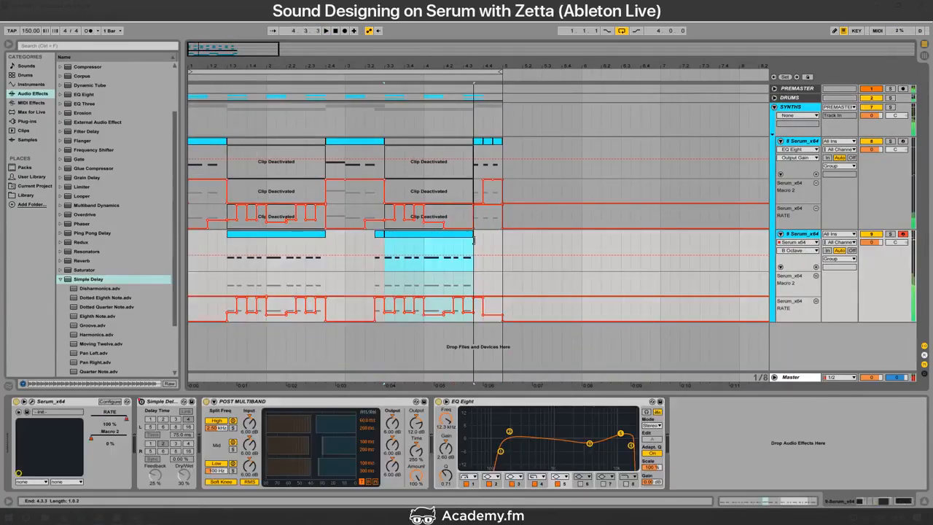
left_click(498, 208)
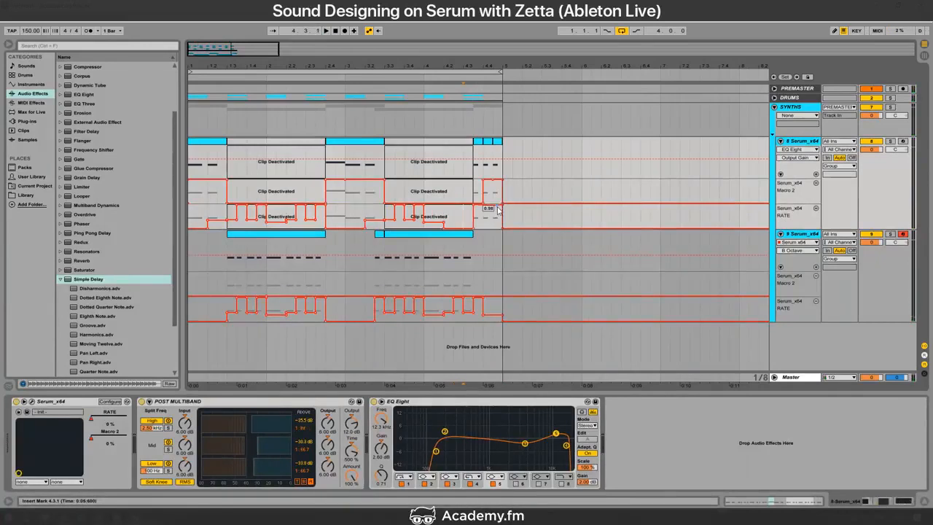
key("space")
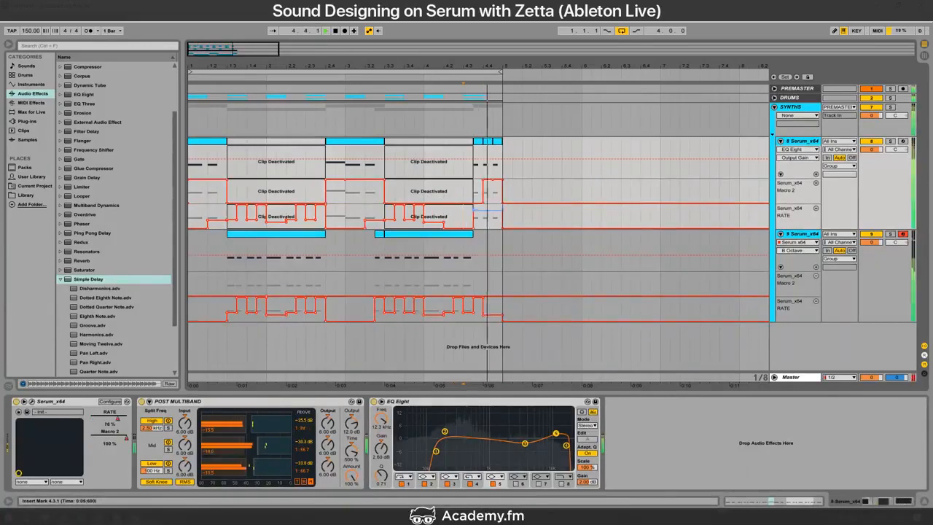
Step: Consolidate the upper Serum track's short clips from 4.3.3 to 5.1.1 into one clip and bring up its notes
left_click_drag(477, 149, 500, 165)
key("space")
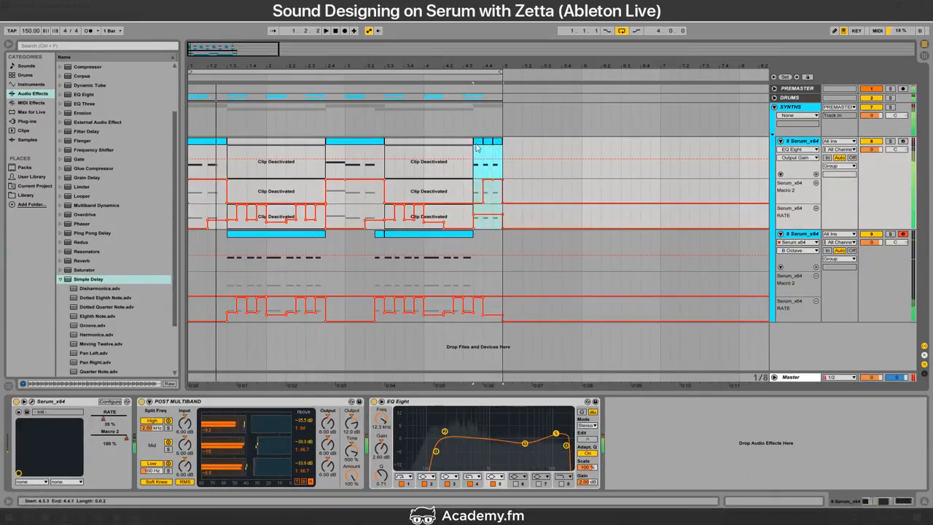
key("ctrl+j")
left_click(685, 389)
Step: Lengthen the consolidated clip's three notes and transpose them to F3, trying E4 on the way while playing
key("ctrl+a")
key("ctrl+2")
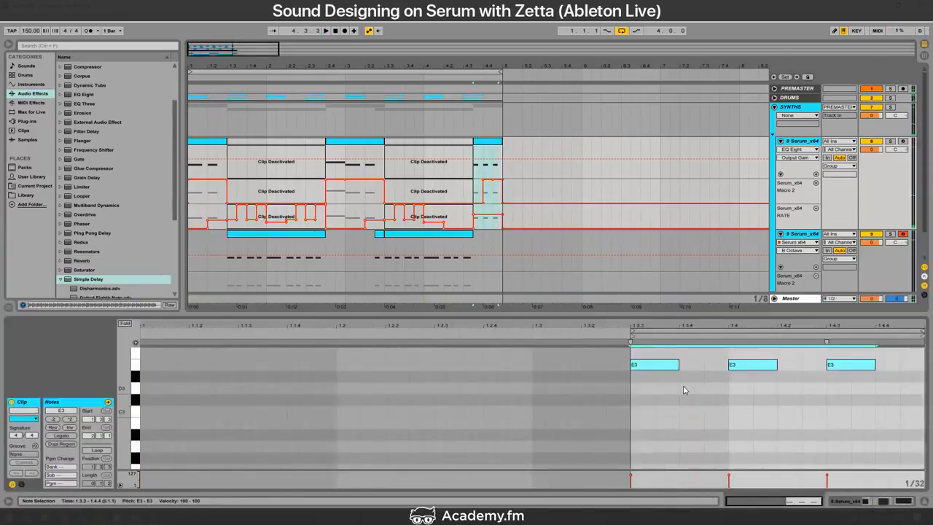
key("shift+Right")
key("shift+Right")
key("ctrl+1")
key("shift+Left")
key("shift+Up")
key("space")
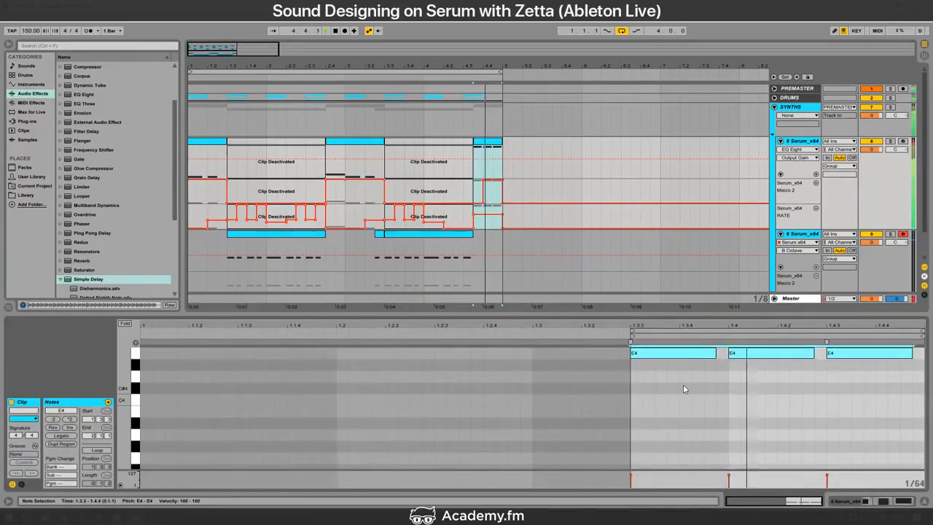
key("shift+Down")
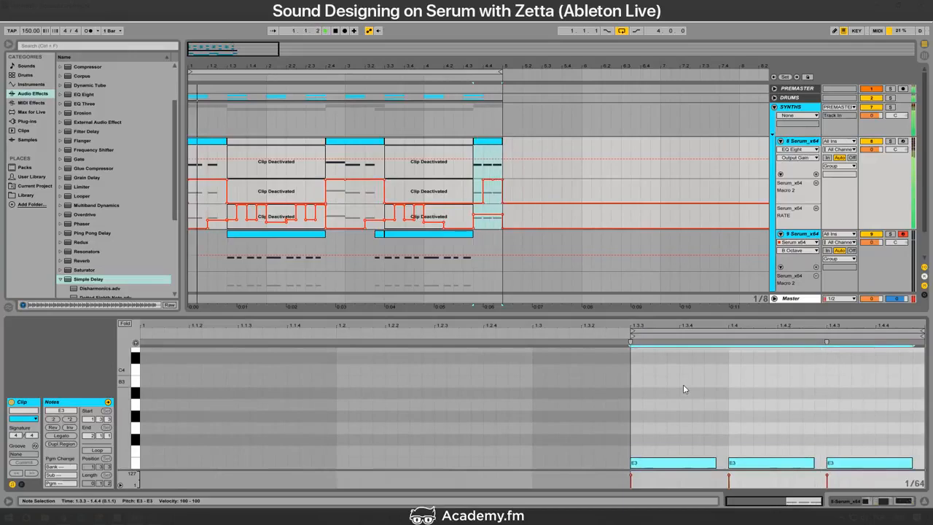
key("Up")
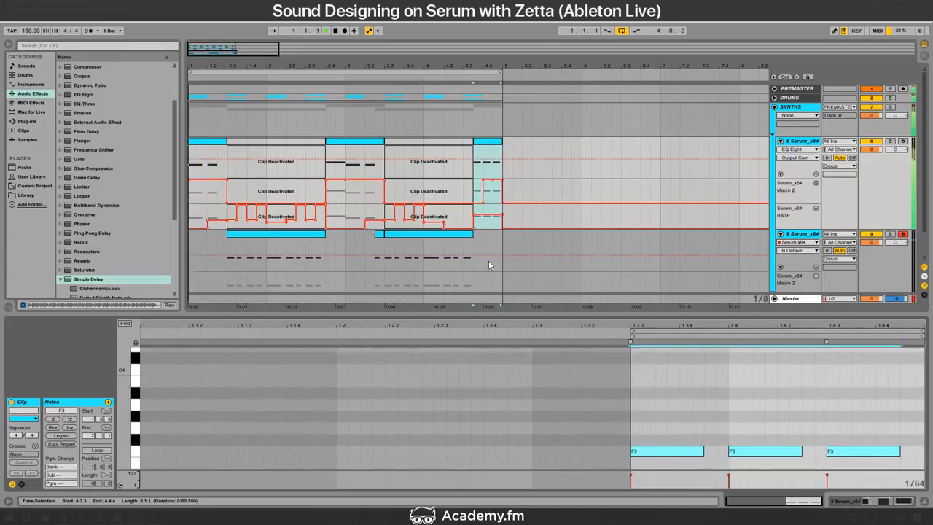
Step: Stop on the upper Serum track, read the viewers' questions on the YouTube live dashboard, and return to Ableton Live
left_click(390, 161)
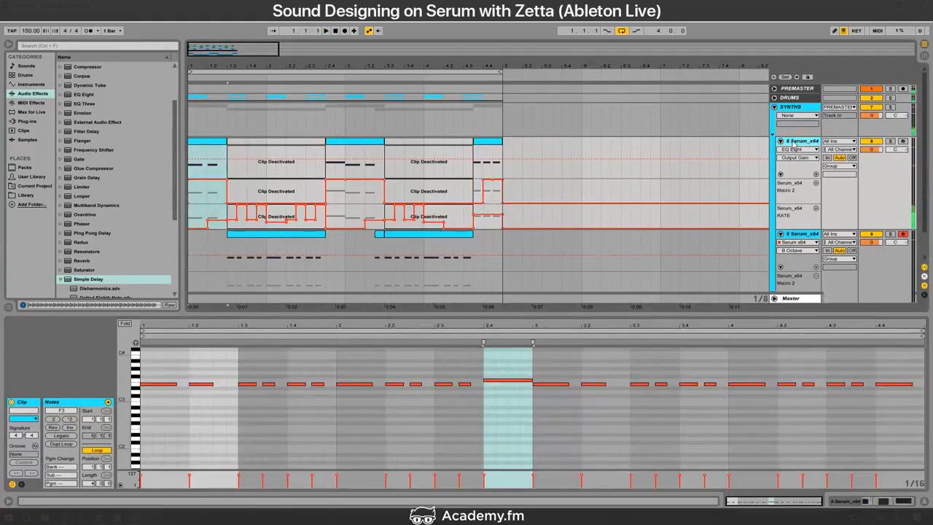
key("alt+Tab")
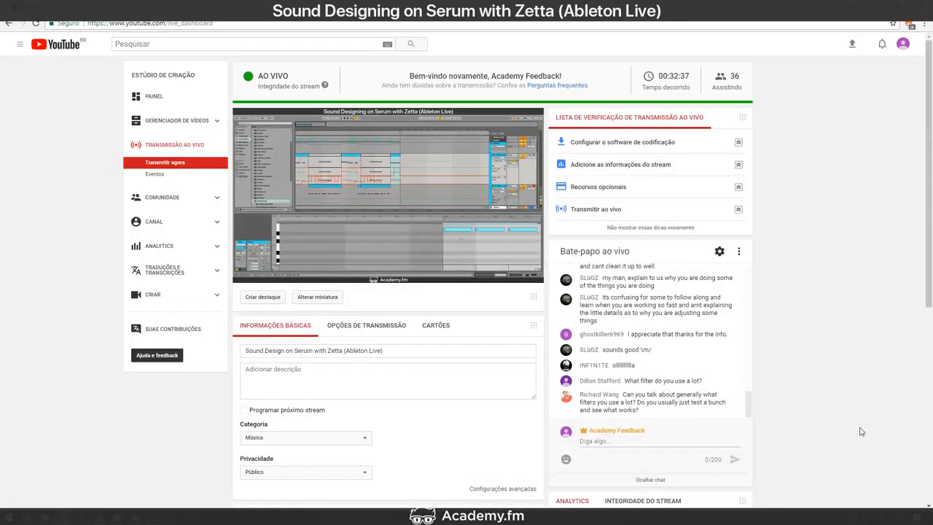
key("alt+Tab")
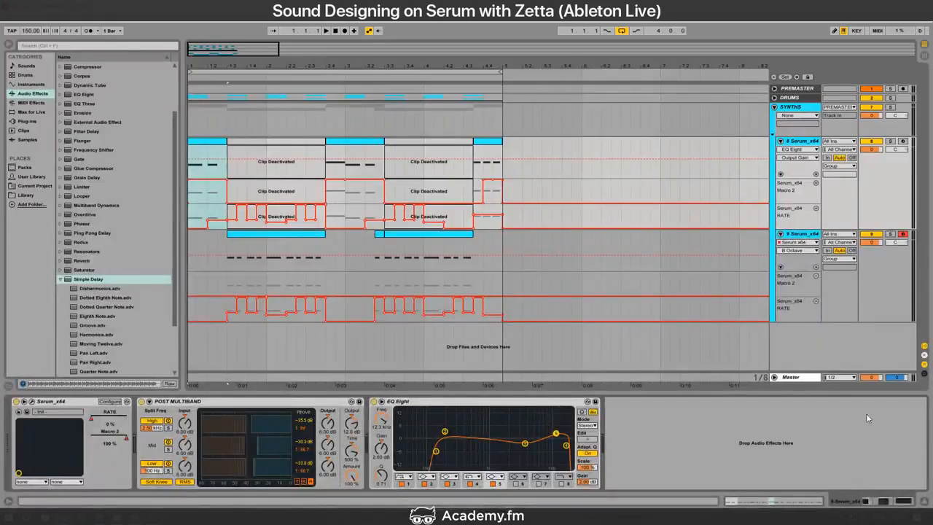
Step: Open Serum on the upper track and go through the filter type categories of the main filter and the effects filter
left_click(32, 403)
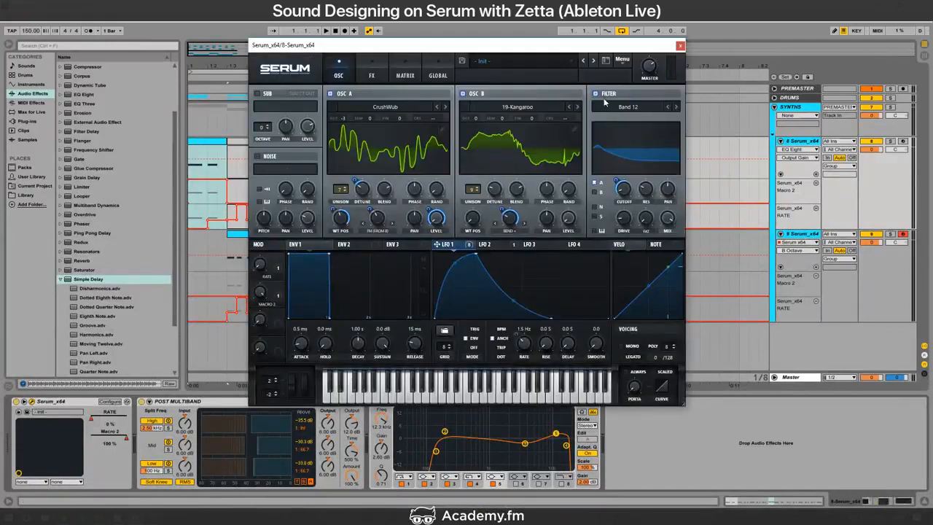
left_click(605, 104)
mouse_move(622, 120)
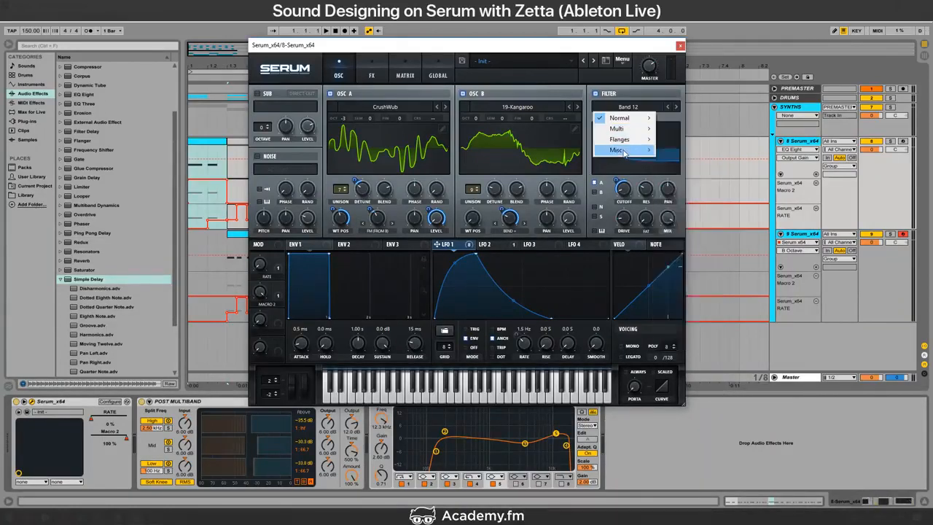
left_click(371, 76)
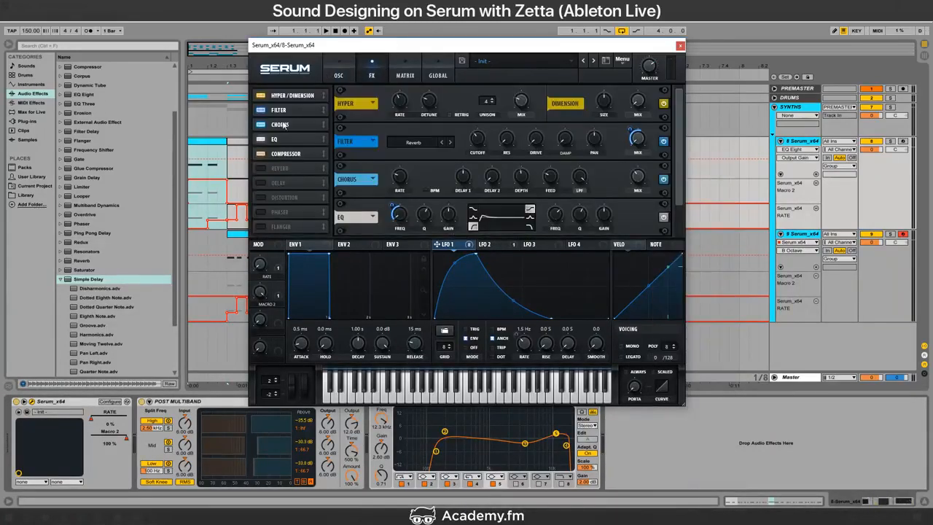
left_click(339, 75)
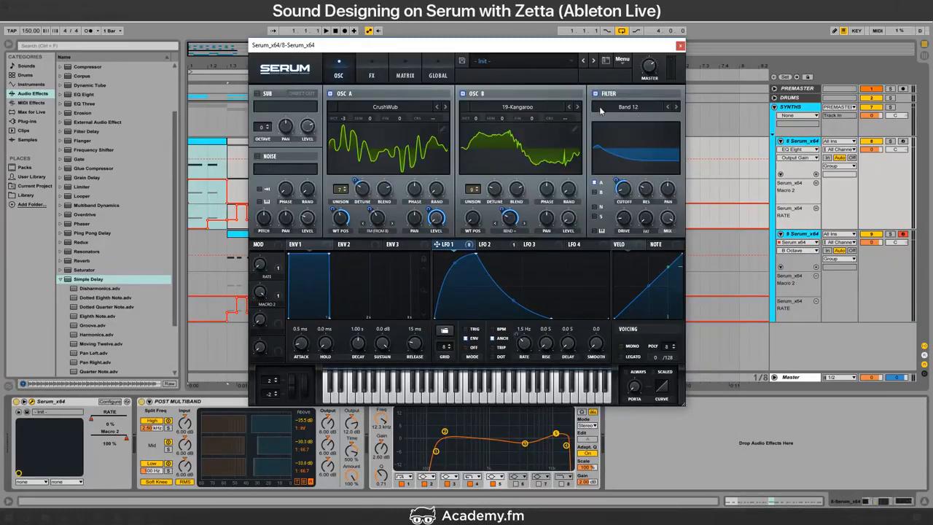
left_click(372, 75)
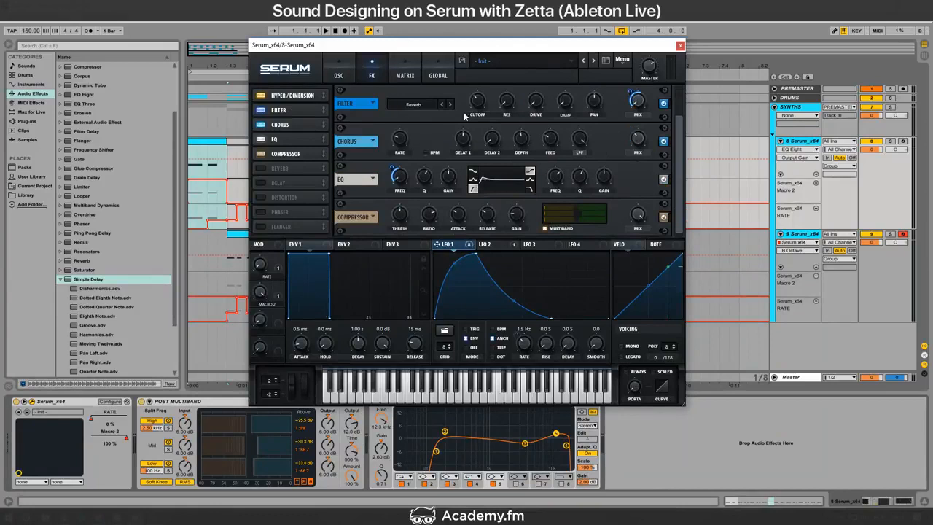
left_click(394, 107)
mouse_move(419, 147)
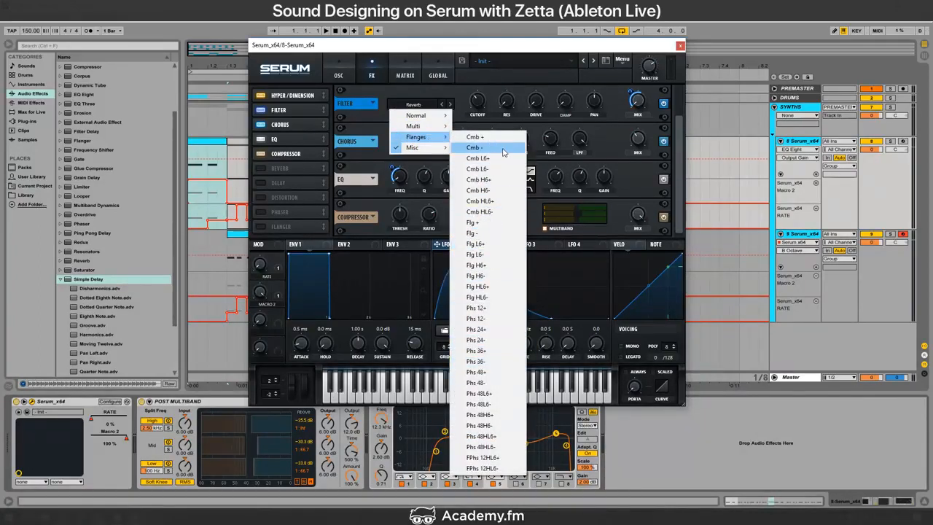
left_click(340, 75)
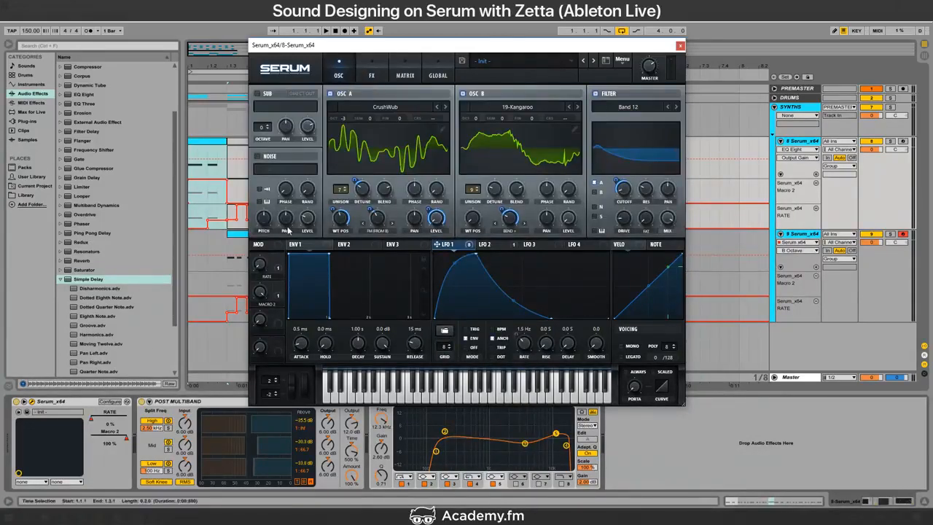
Step: Change the upper Serum's effects filter type to Combs and browse the Flanges filter types
left_click(372, 75)
left_click(408, 104)
mouse_move(416, 148)
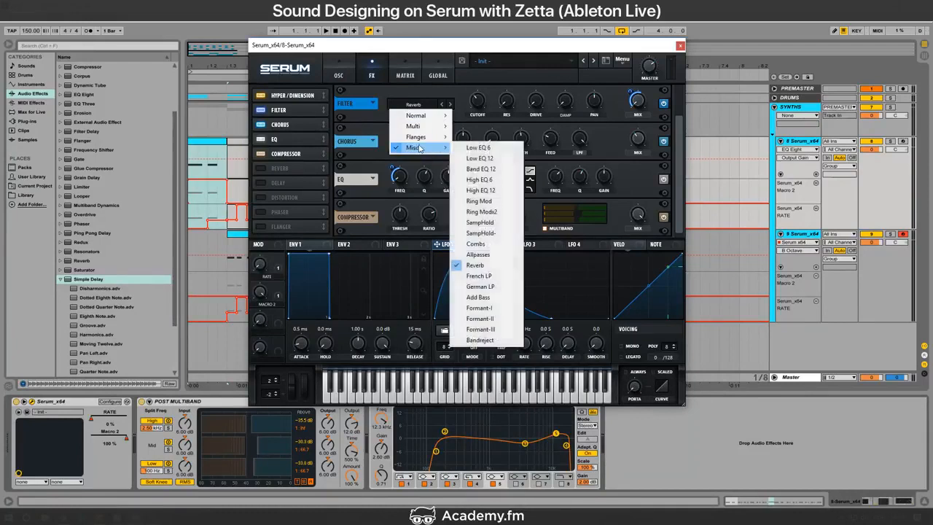
left_click(488, 246)
left_click(424, 108)
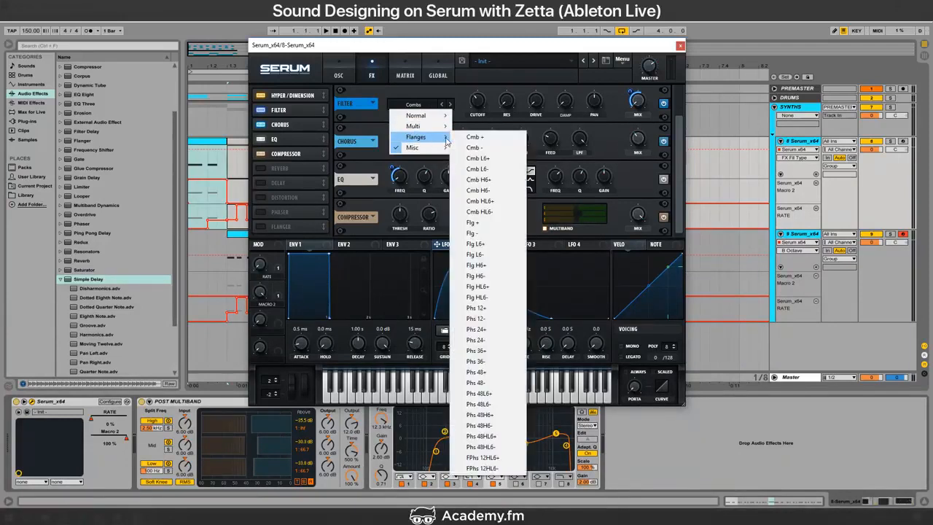
Step: Check the viewers' chat on the YouTube live dashboard, browse the Multi types of Serum's main filter, and return to the chat
key("alt+Tab")
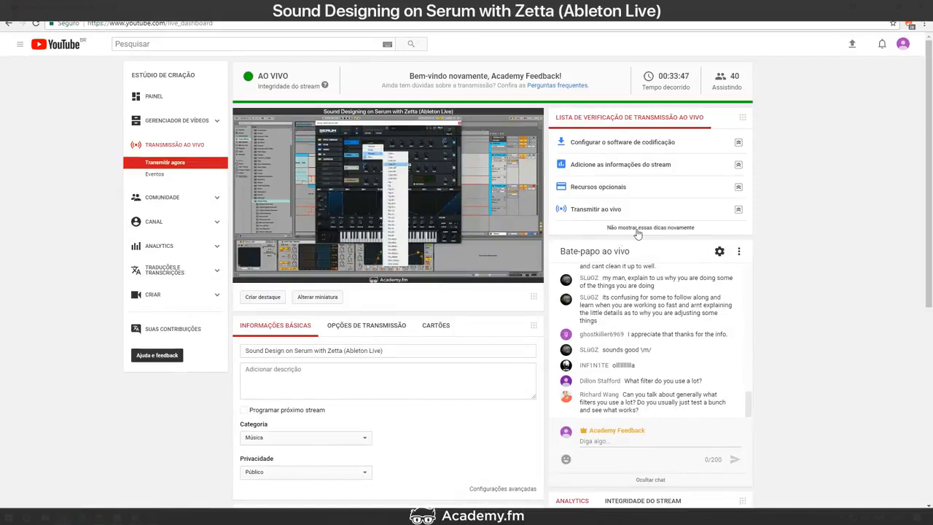
key("alt+Tab")
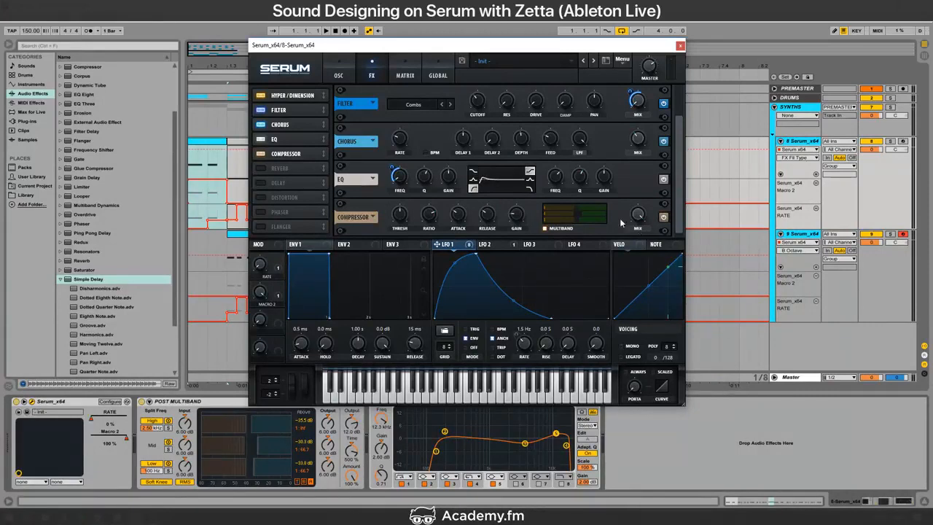
left_click(340, 67)
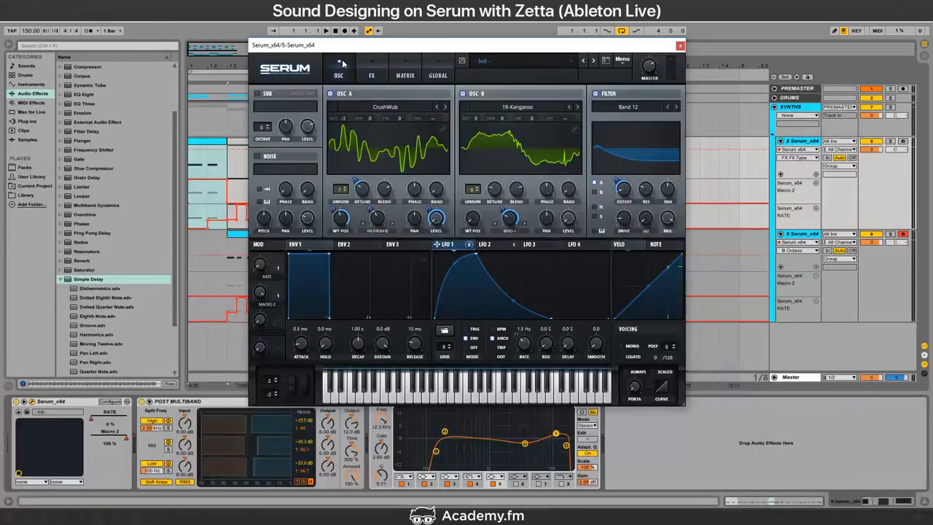
left_click(623, 108)
mouse_move(624, 129)
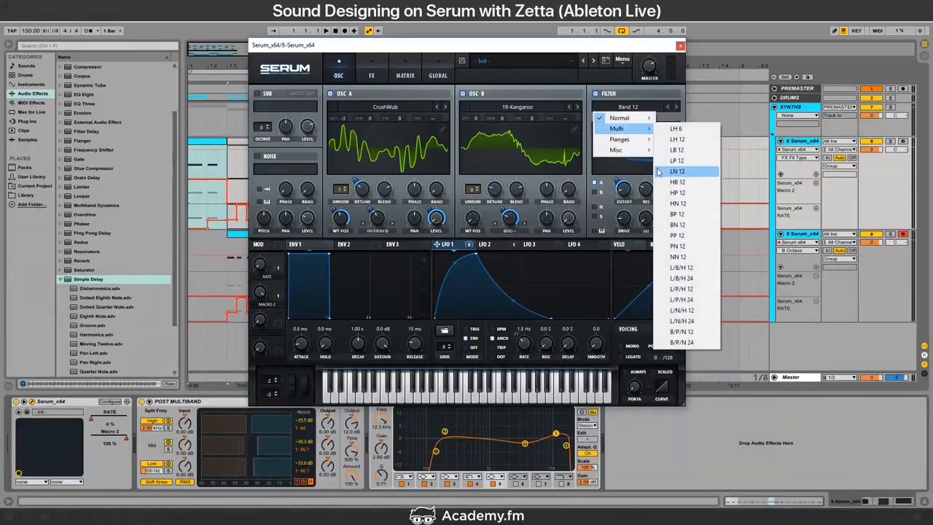
left_click(598, 200)
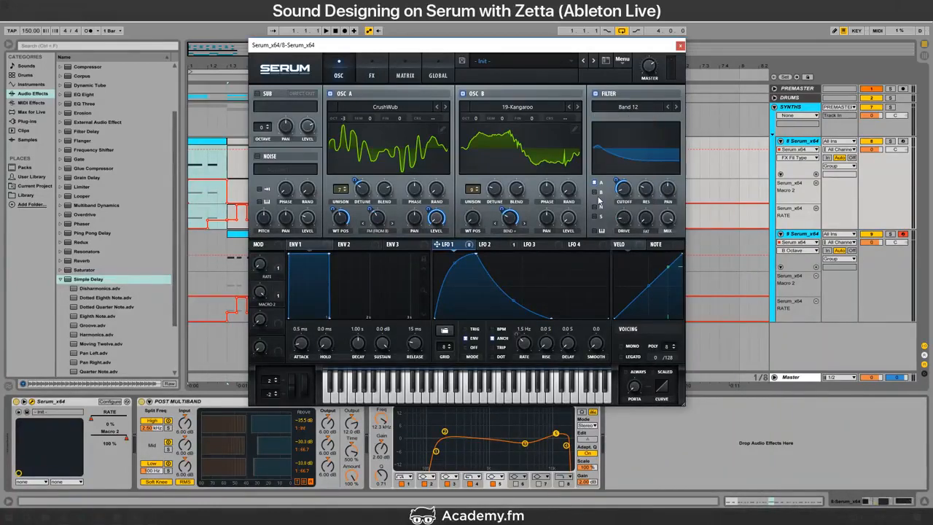
left_click(98, 517)
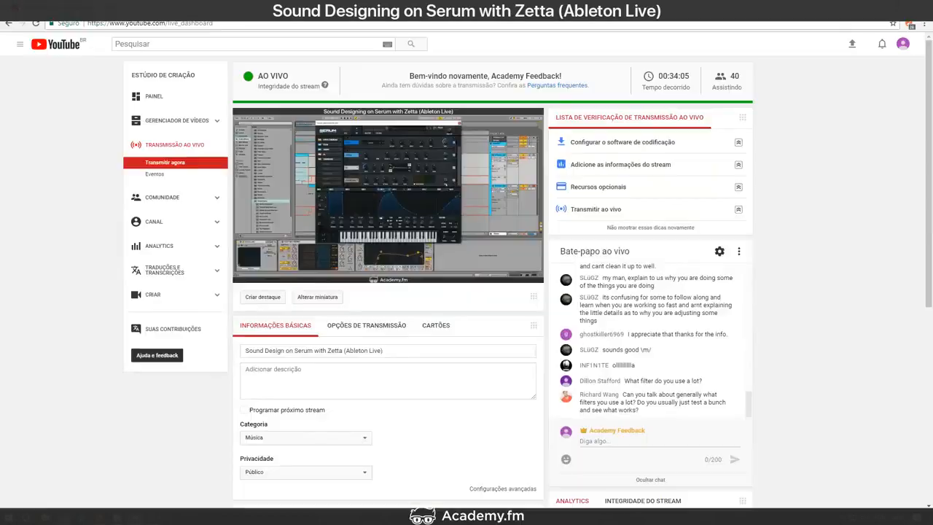
Step: Return to Ableton Live, hide the browser and play the whole bass loop
left_click(135, 516)
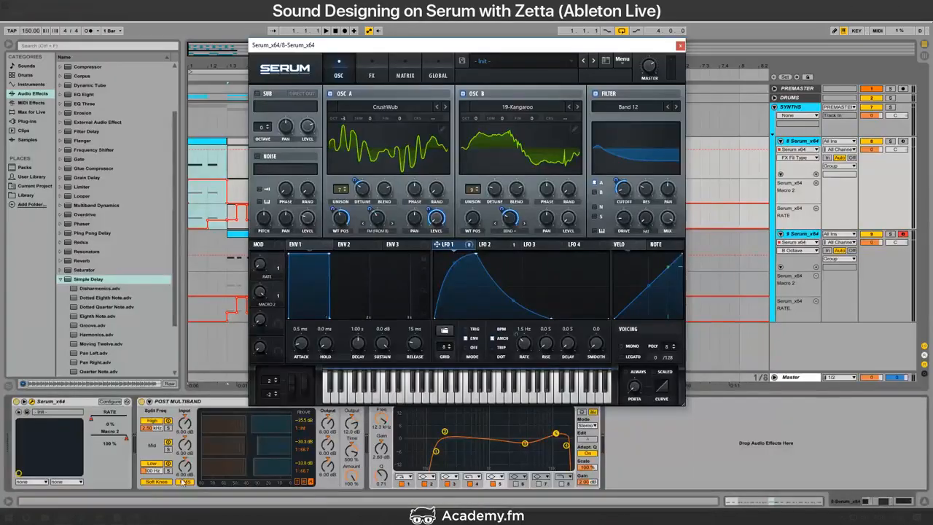
left_click(8, 45)
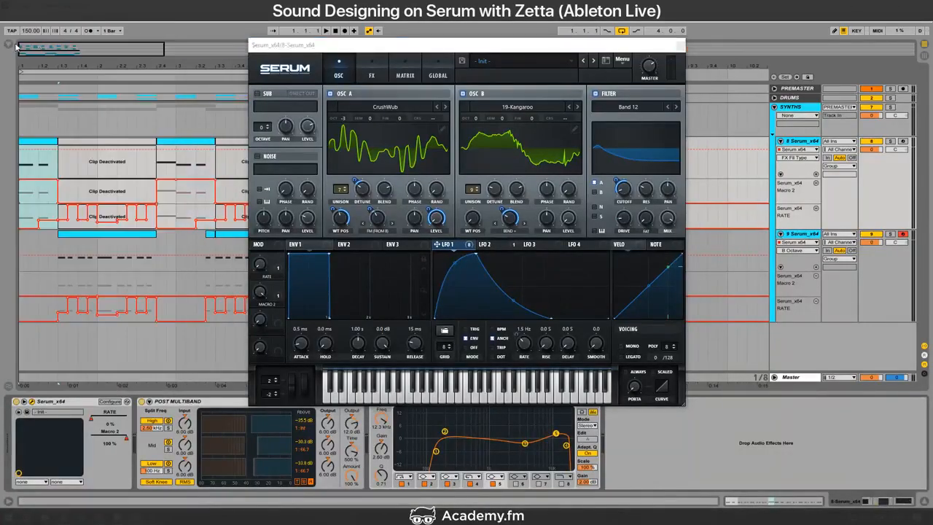
left_click_drag(41, 45, 41, 30)
key("space")
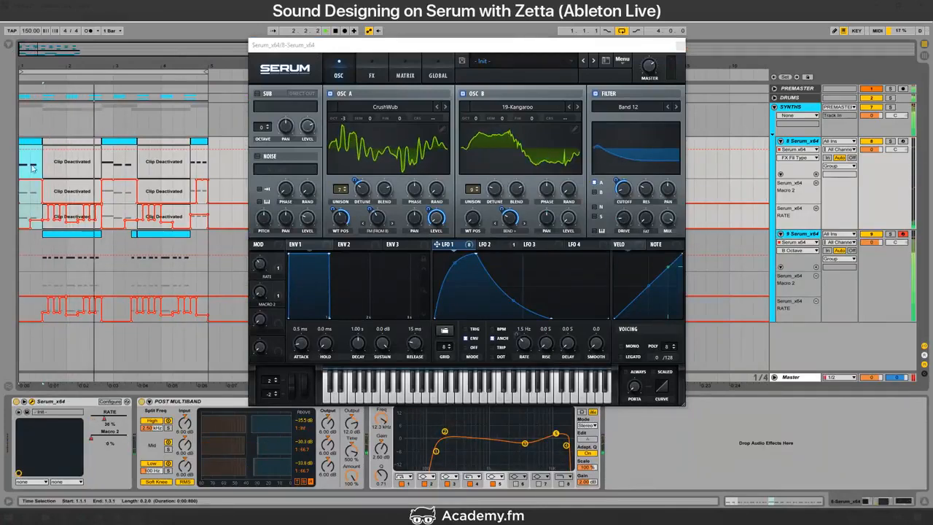
Step: Switch to the OBS window, mute the Mic/Aux source and unmute it again
key("alt+Tab")
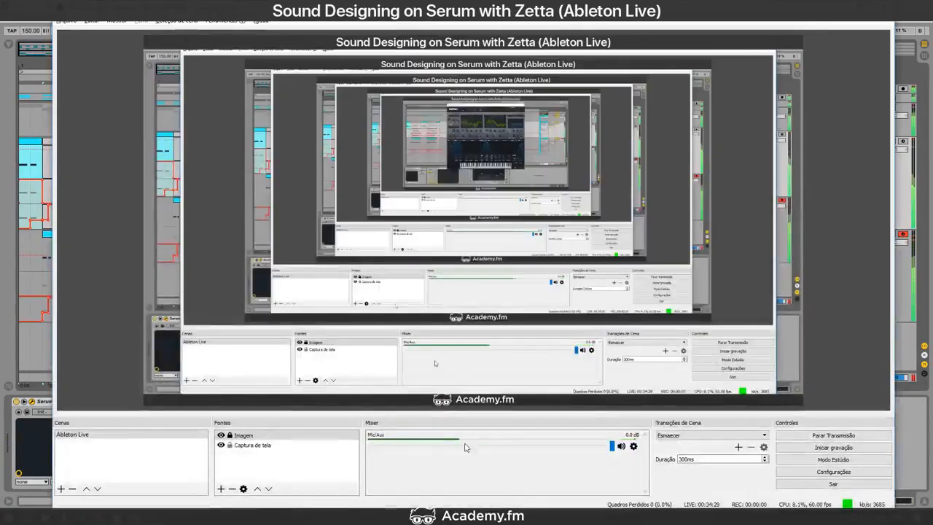
left_click(620, 448)
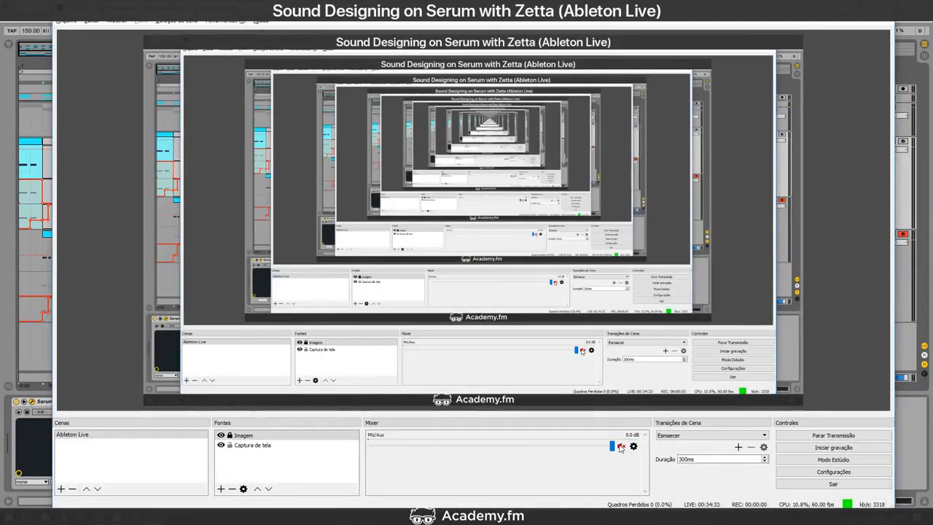
left_click(618, 447)
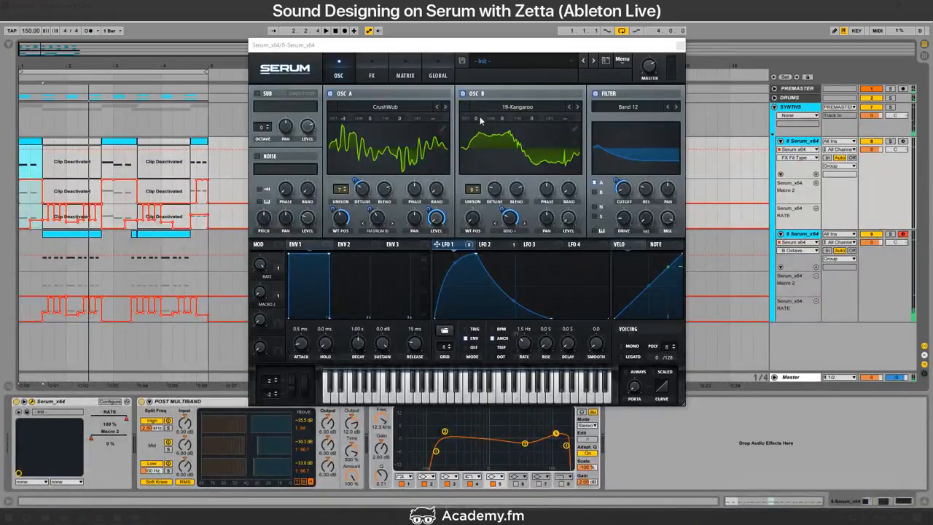
Step: In the upper Serum, set oscillator B's octave to -1, adjust oscillator A's warp and the main filter's cutoff and mix, and close the plug-in
left_click_drag(480, 120, 481, 131)
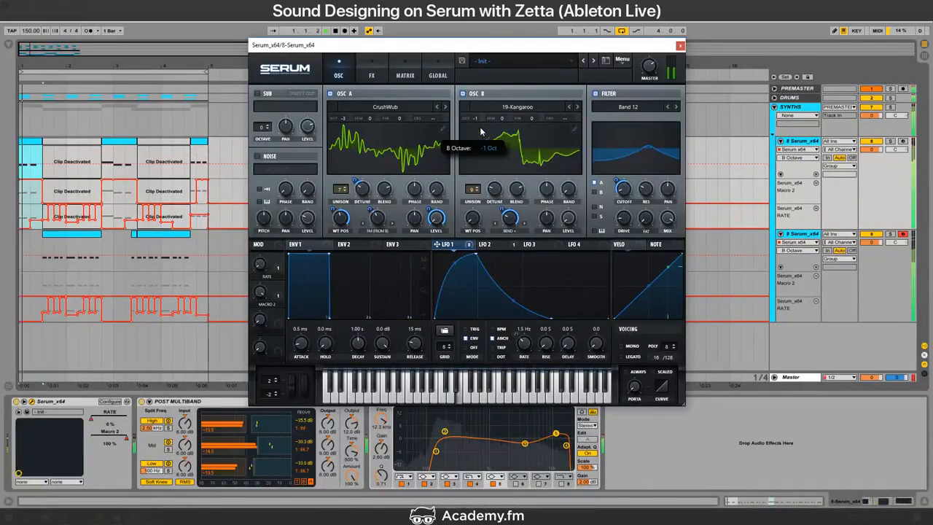
left_click_drag(381, 220, 379, 229)
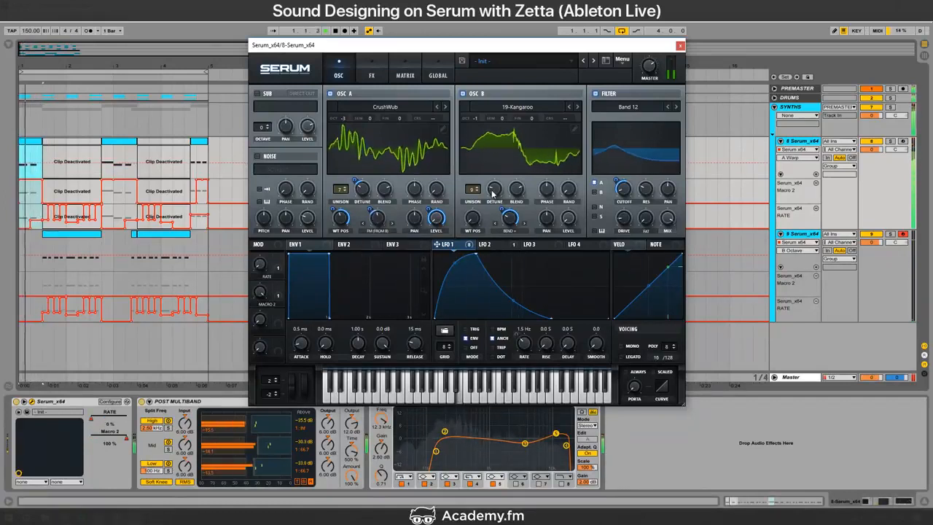
left_click_drag(623, 189, 624, 200)
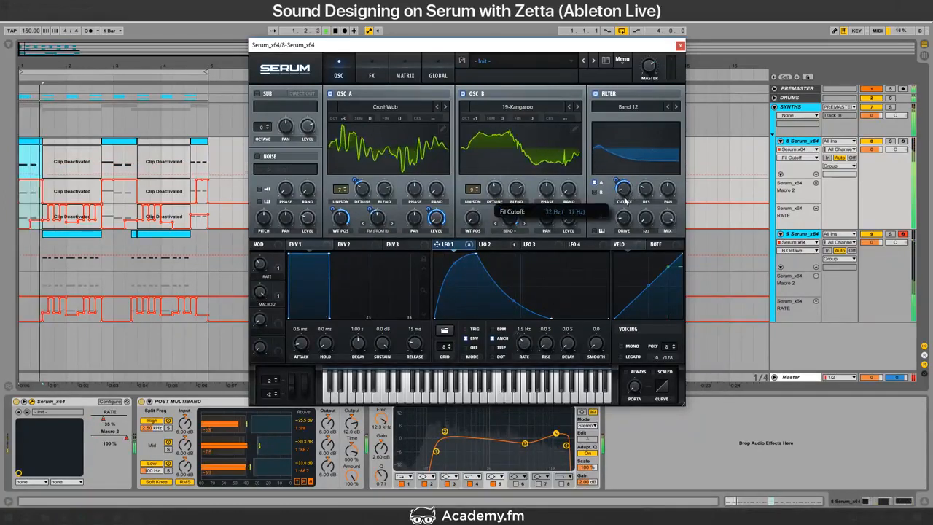
left_click_drag(673, 219, 674, 225)
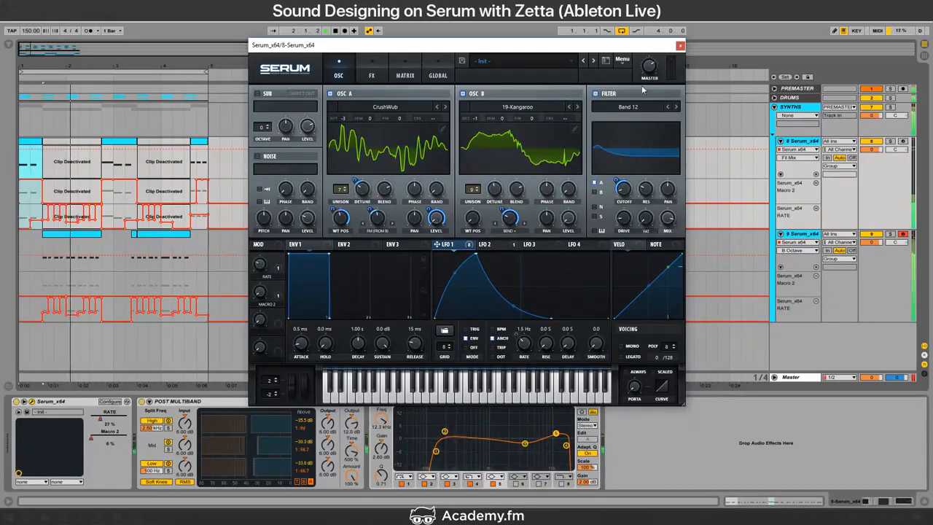
left_click(679, 45)
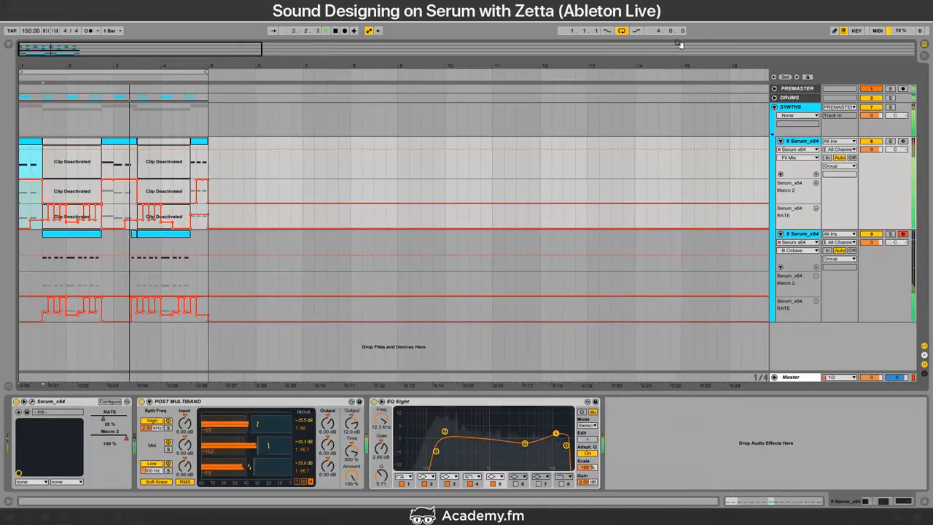
Step: Show the browser, reopen the upper Serum and try out oscillator B's unison detune and voice count
left_click(9, 44)
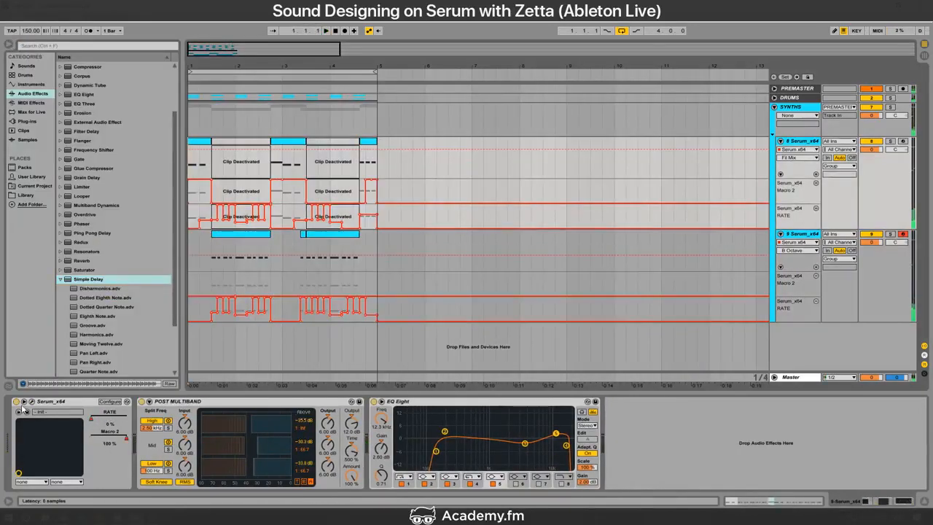
left_click(32, 401)
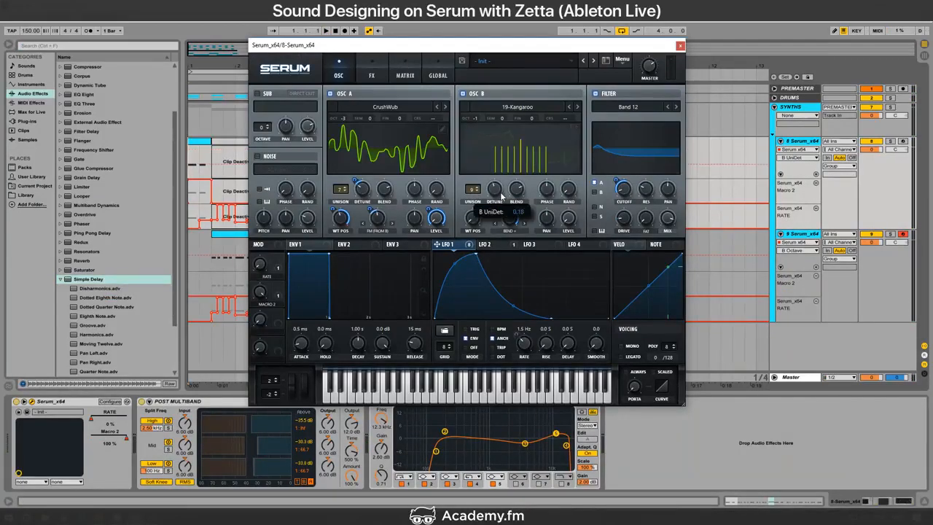
double_click(498, 193)
left_click(505, 189)
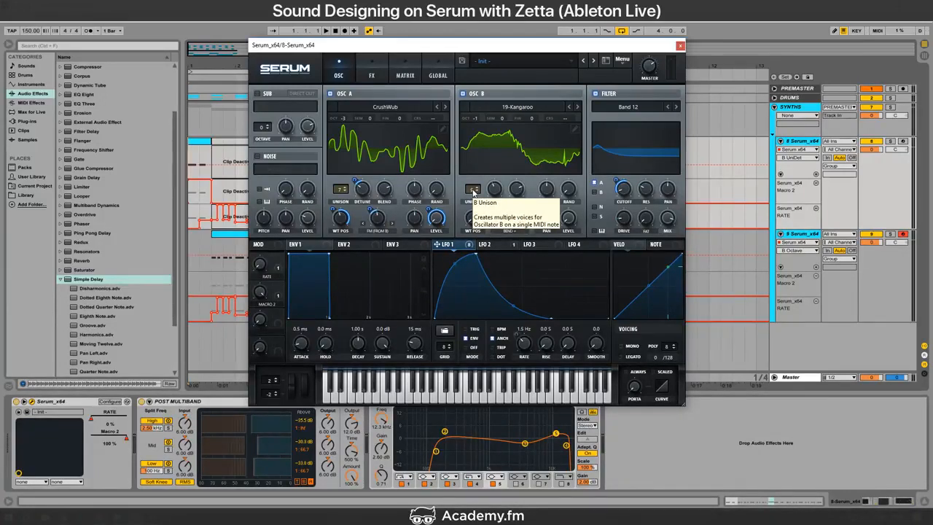
left_click_drag(472, 191, 588, 182)
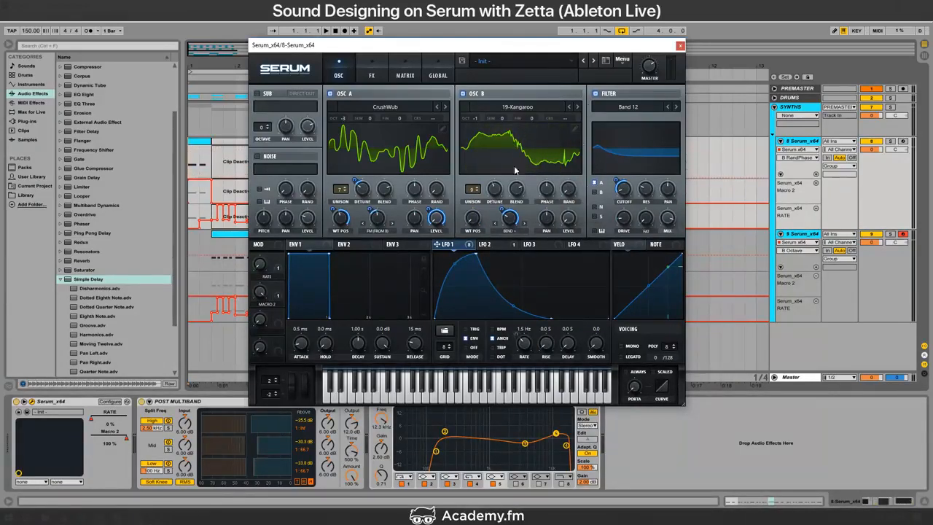
Step: Reset oscillator B's phase to its default, try another phase position and reset it again
right_click(546, 202)
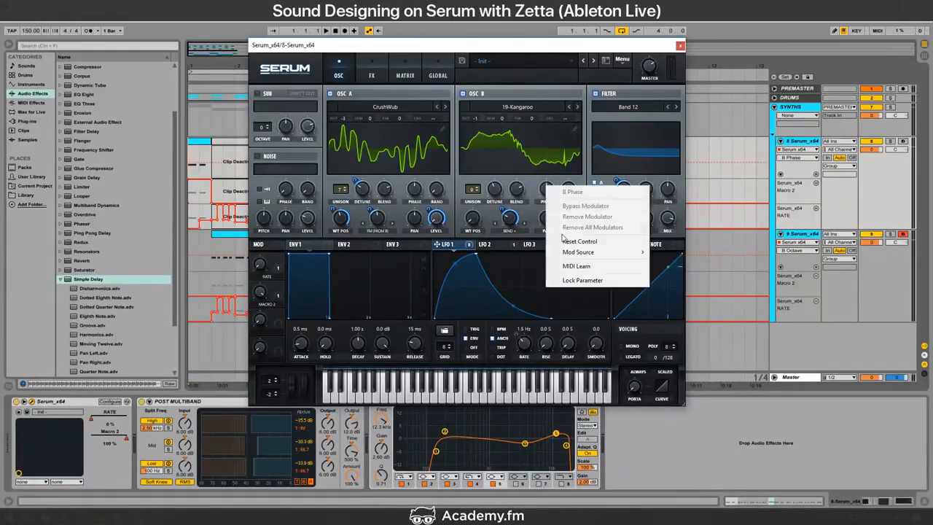
left_click(566, 240)
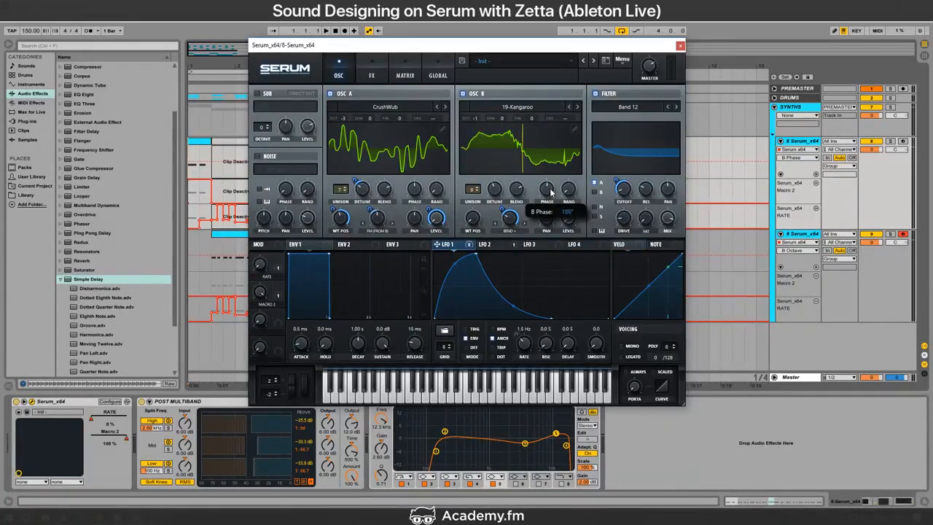
scroll(552, 193, "up", 1)
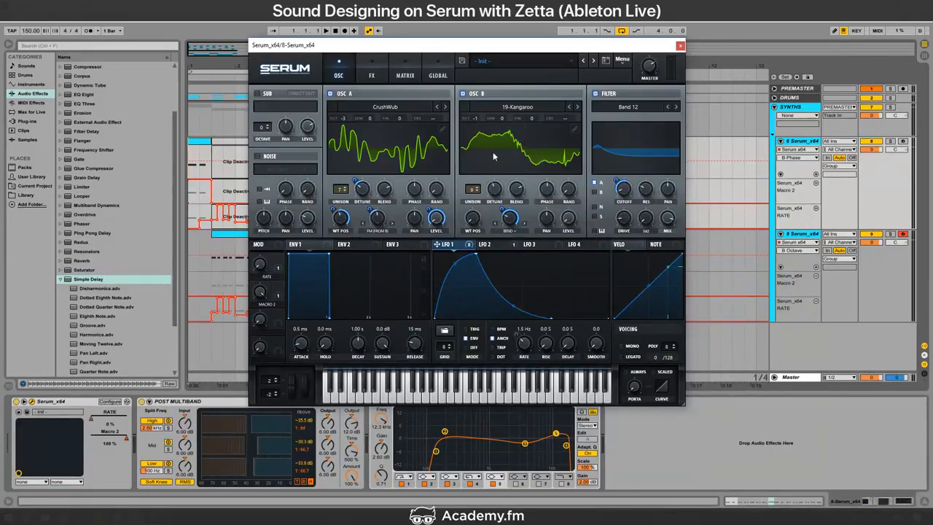
right_click(551, 192)
left_click(576, 240)
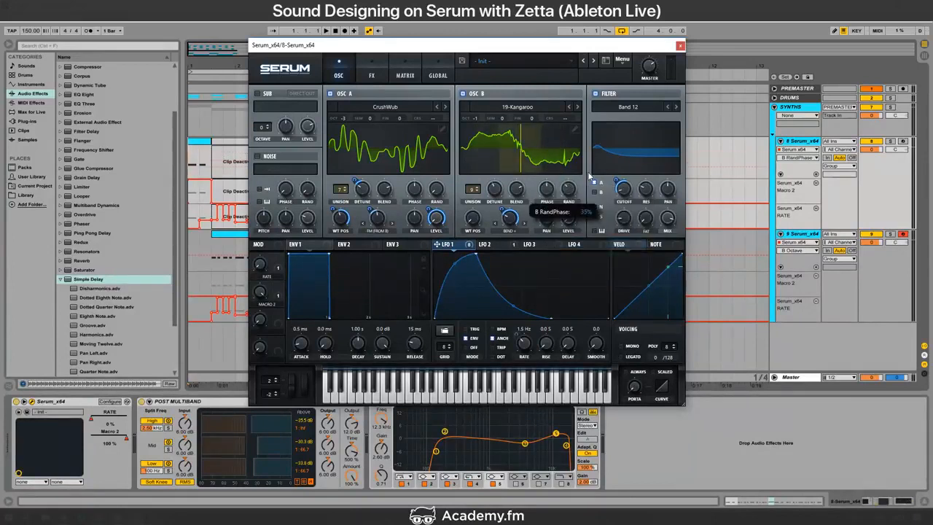
Step: Sweep oscillator B's random phase down to 0% and back up, touch up its unison detune and close Serum
left_click_drag(588, 175, 571, 274)
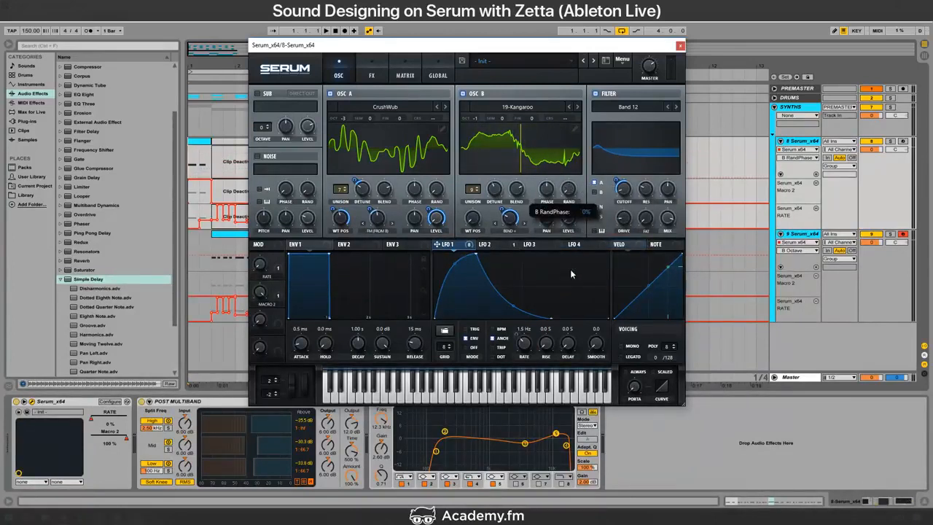
left_click_drag(566, 192, 577, 210)
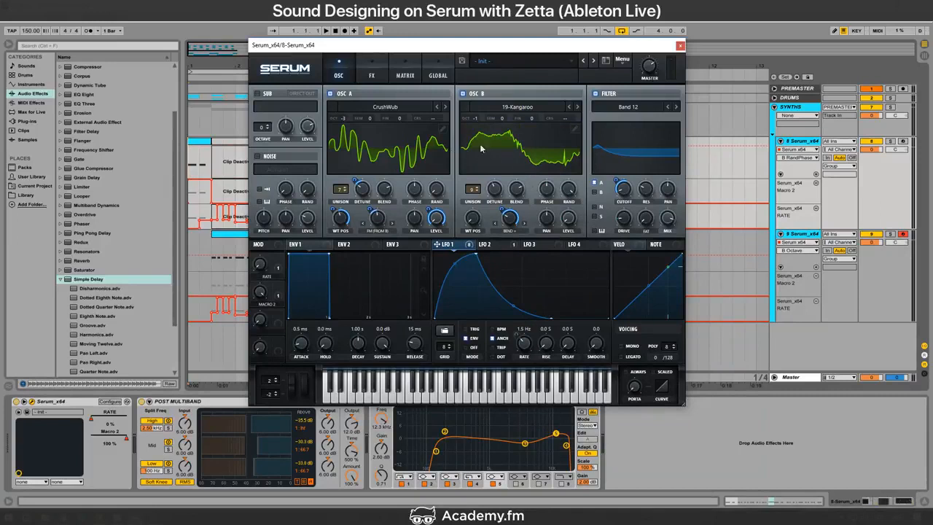
left_click_drag(570, 190, 561, 234)
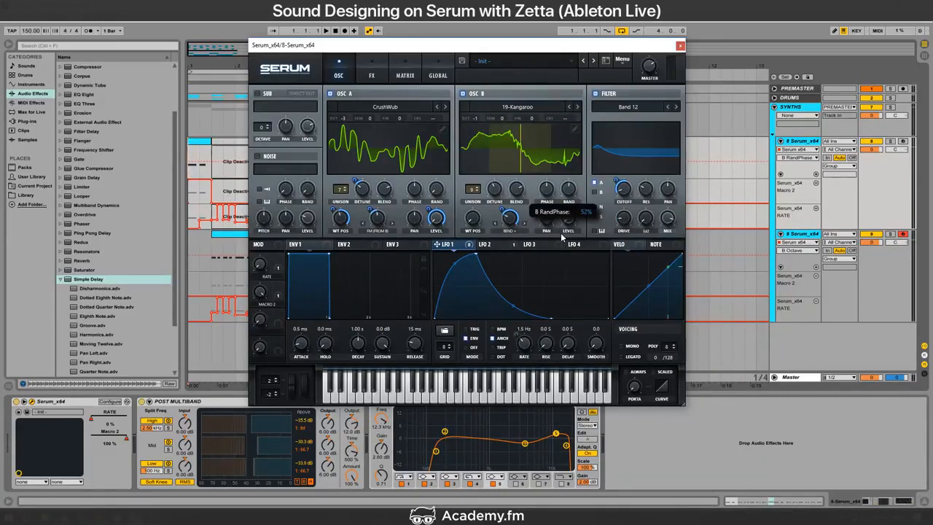
left_click_drag(563, 235, 554, 359)
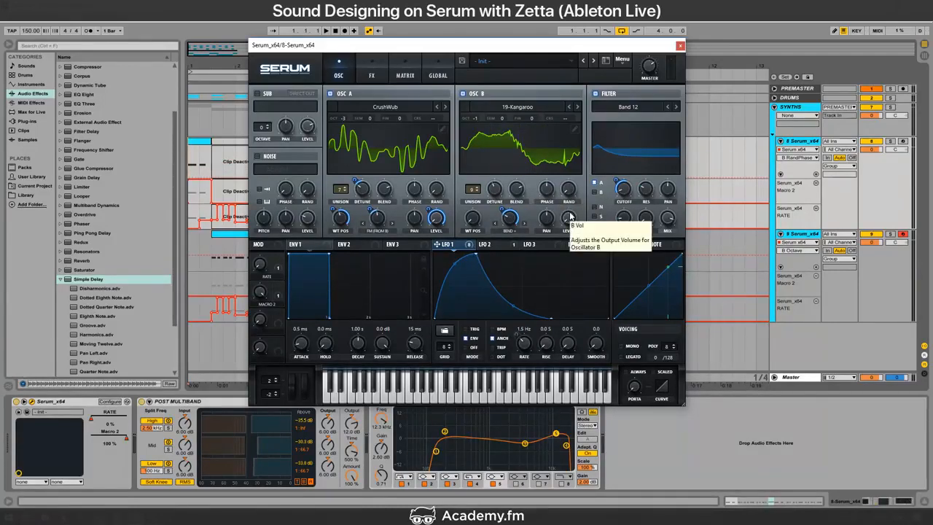
left_click(494, 193)
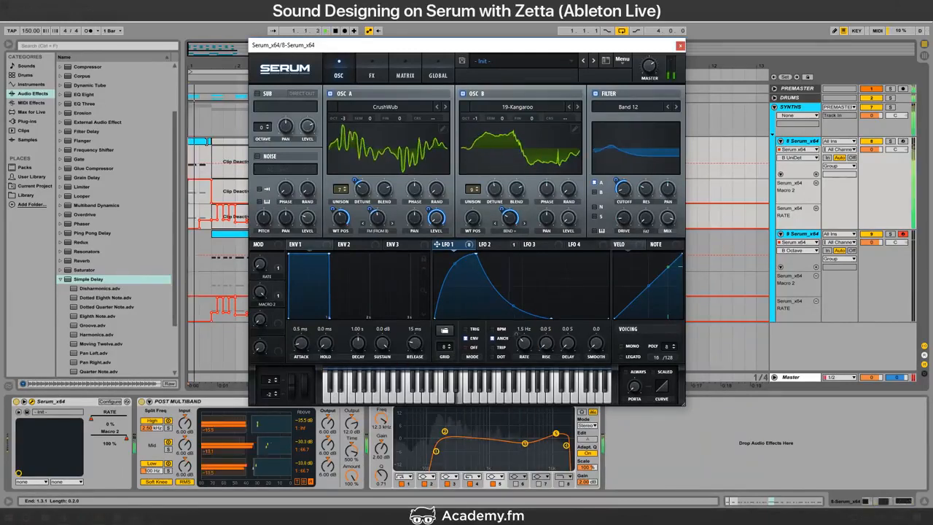
left_click(678, 45)
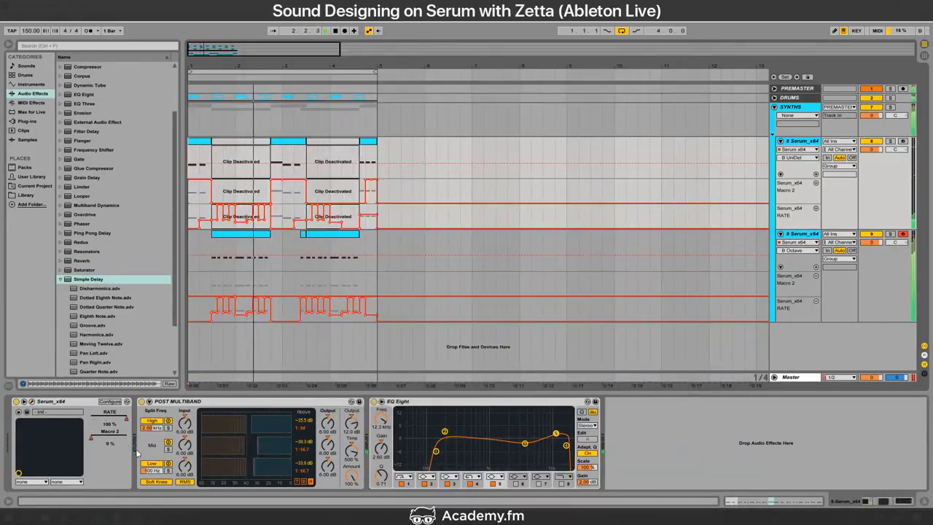
Step: Check the viewers' chat on the YouTube live dashboard, return to Ableton Live and stop playback
key("alt+Tab")
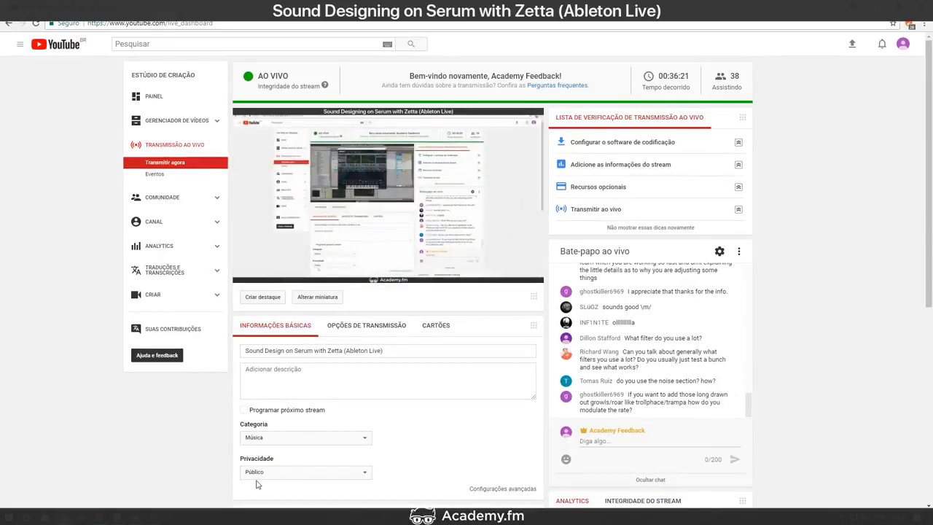
key("alt+Tab")
key("space")
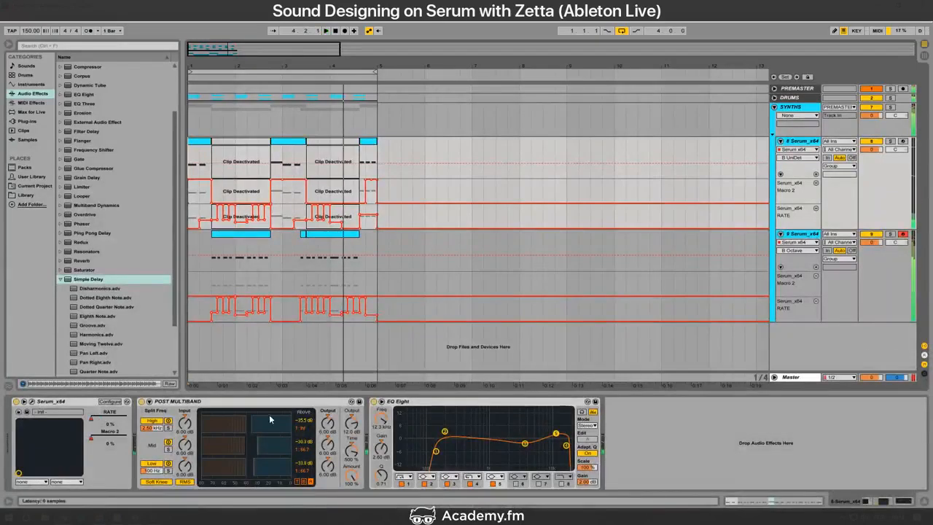
Step: Reopen the upper Serum and reshape LFO 1 into a wide arch with its peak mid-cycle and its end point at the cycle's end
left_click(31, 402)
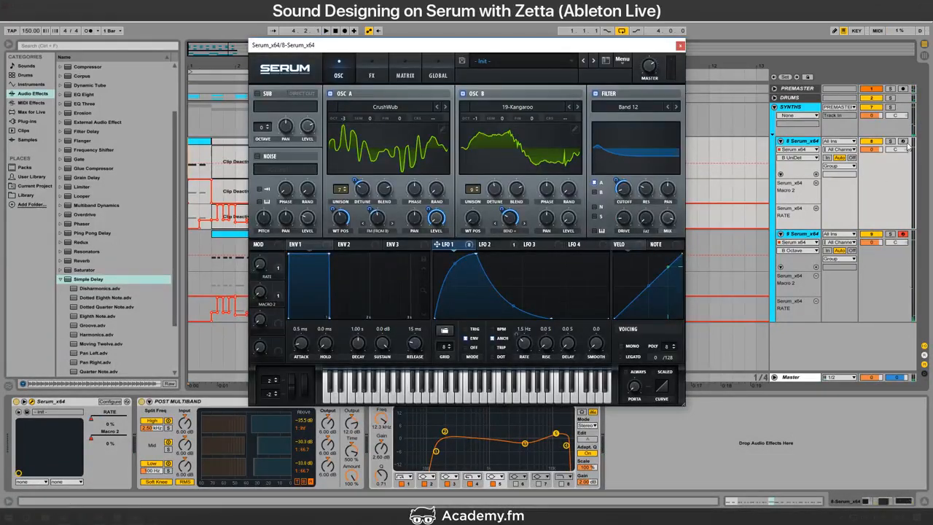
left_click_drag(480, 259, 525, 253)
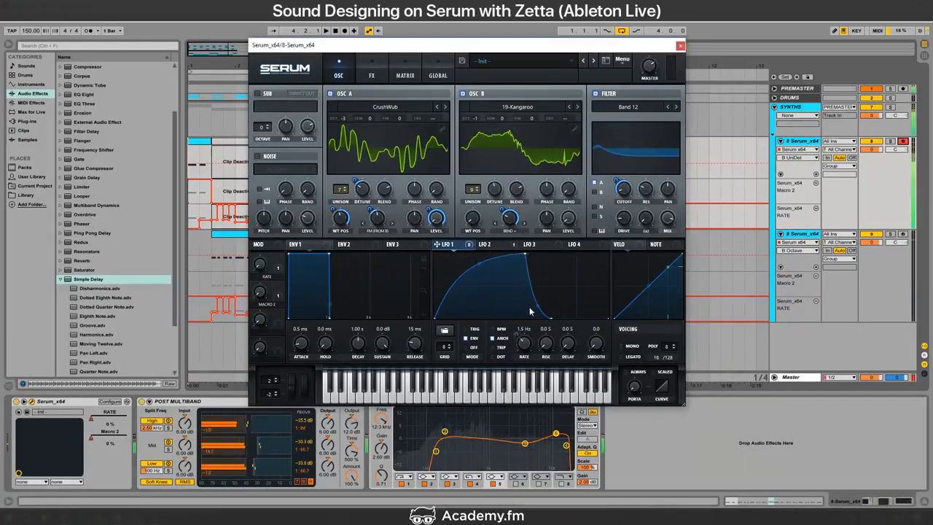
left_click_drag(553, 321, 607, 319)
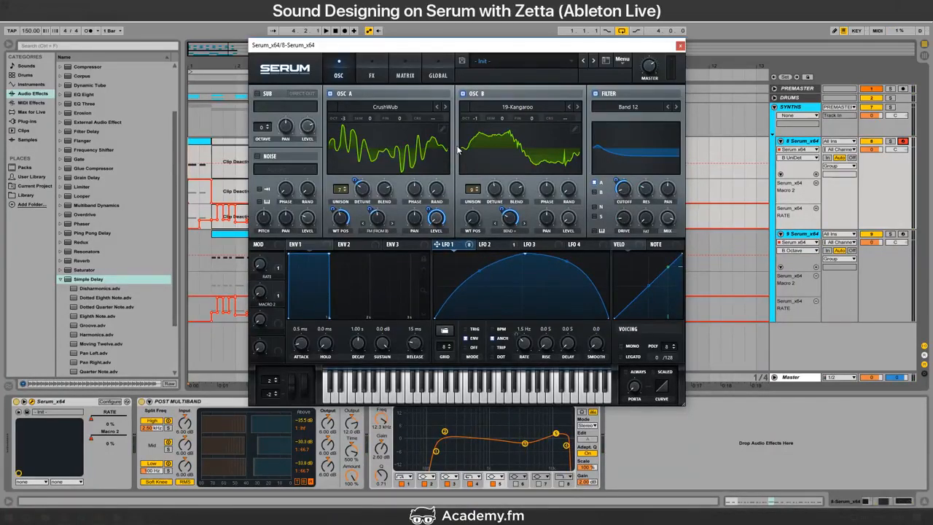
Step: Adjust the EQ's low-band frequency in the upper Serum's effects
left_click(379, 75)
left_click(351, 76)
right_click(448, 252)
left_click(452, 248)
mouse_move(467, 250)
left_click(384, 80)
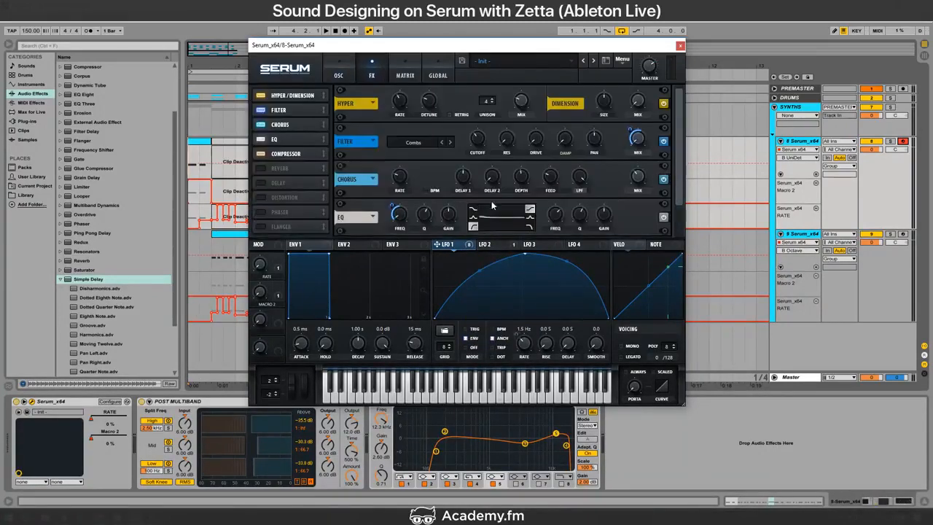
left_click(397, 214)
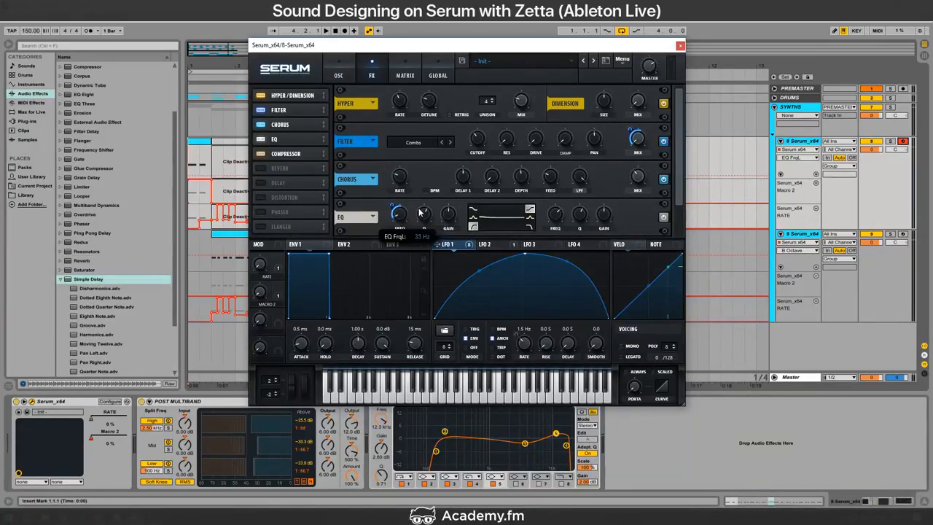
left_click_drag(405, 223, 404, 219)
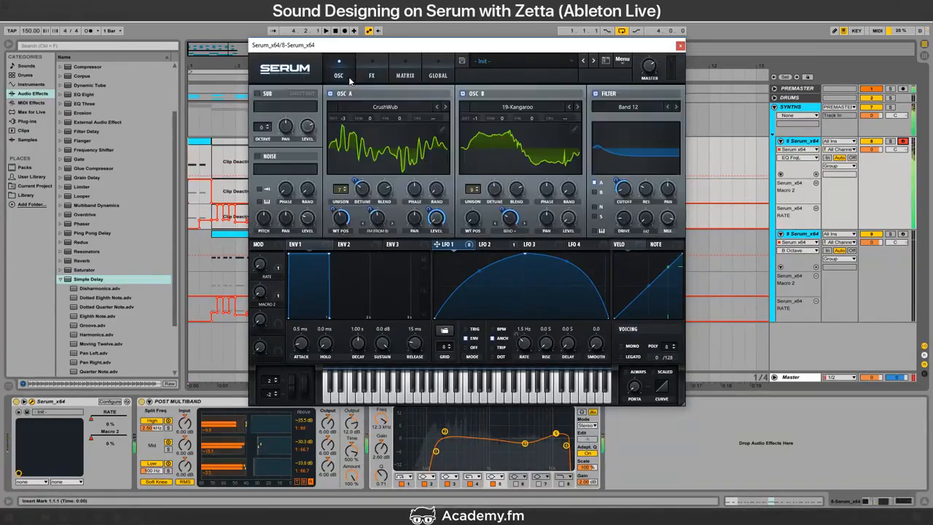
Step: Go back to Serum's oscillator page and adjust the main filter's cutoff and mix
left_click(338, 75)
left_click(625, 188)
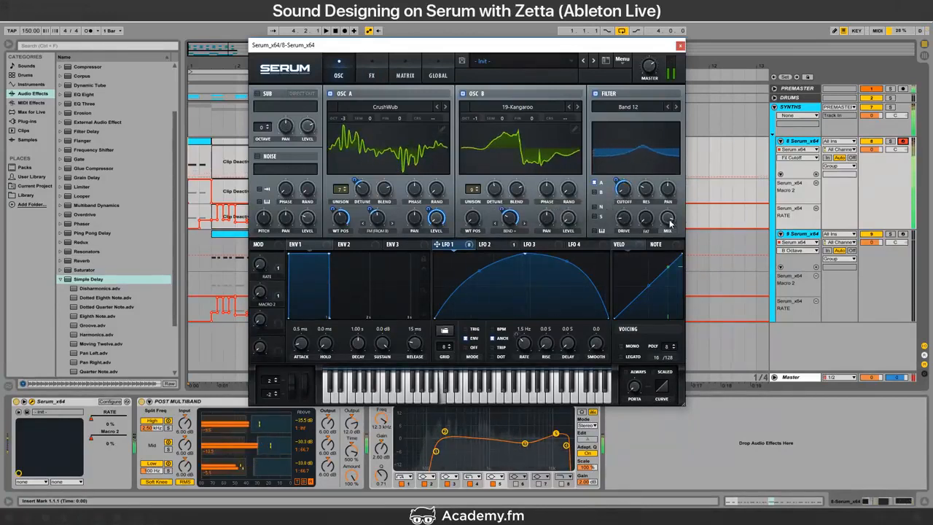
left_click_drag(669, 222, 671, 179)
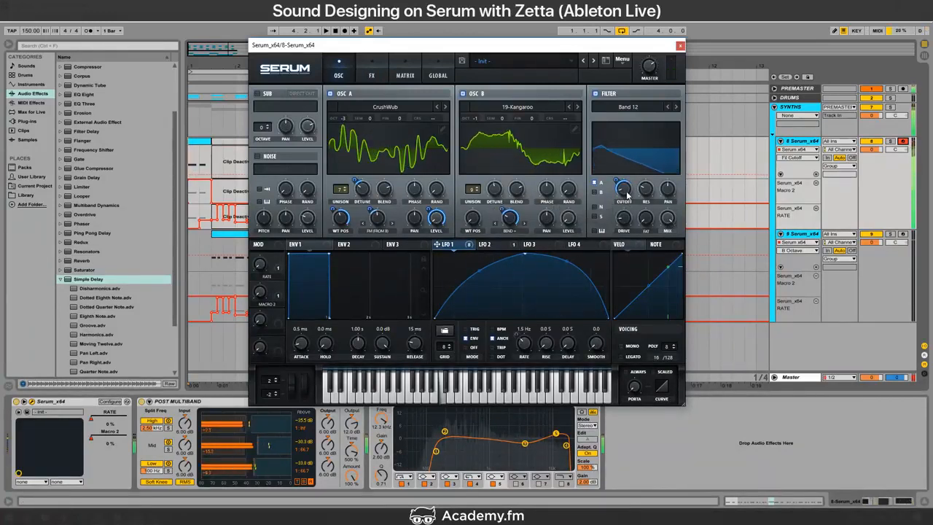
Step: Adjust the main filter's mix in the upper Serum and reshape LFO 1 to peak about a fifth into the cycle and end around two-thirds
double_click(668, 220)
type("9")
key("Return")
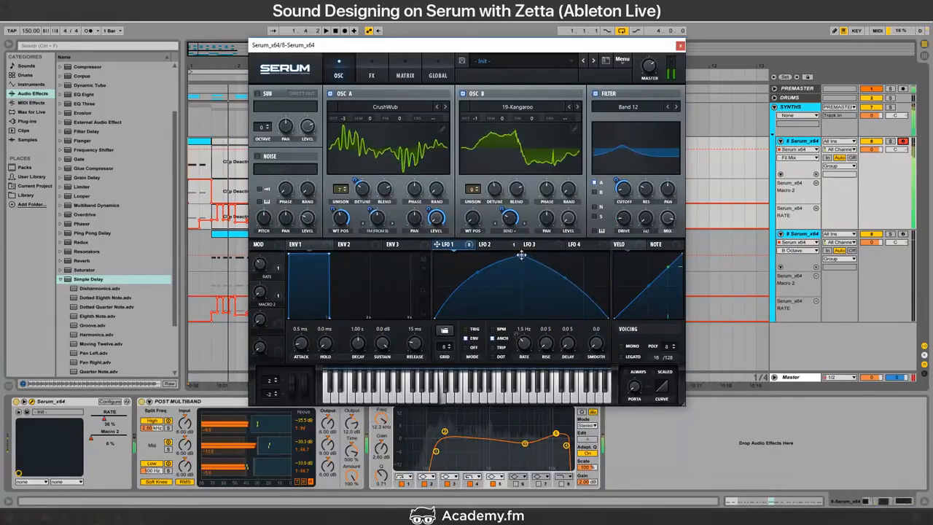
left_click_drag(520, 254, 471, 236)
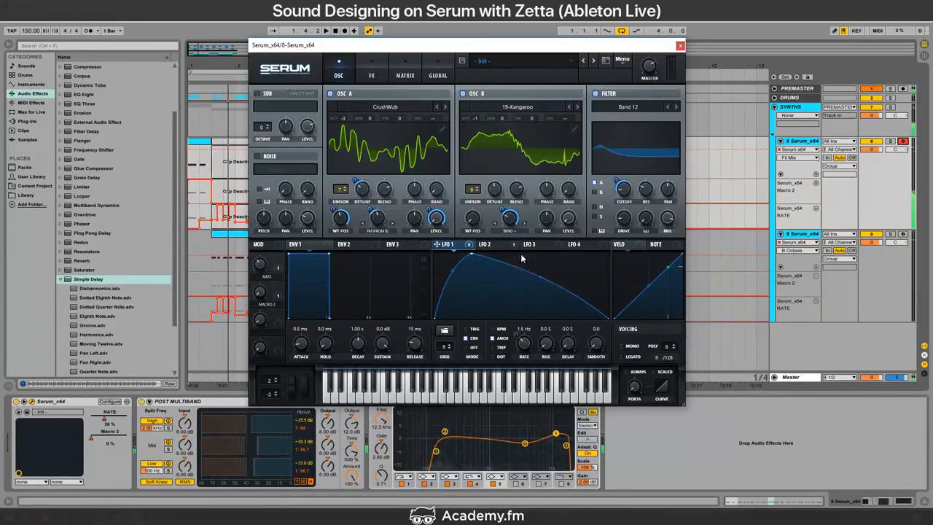
double_click(553, 286)
left_click_drag(553, 286, 553, 323)
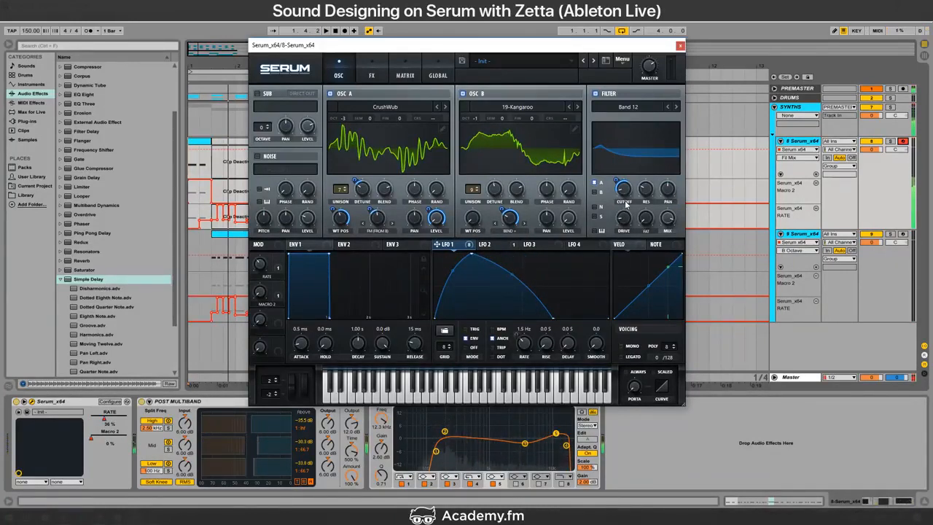
left_click(626, 201)
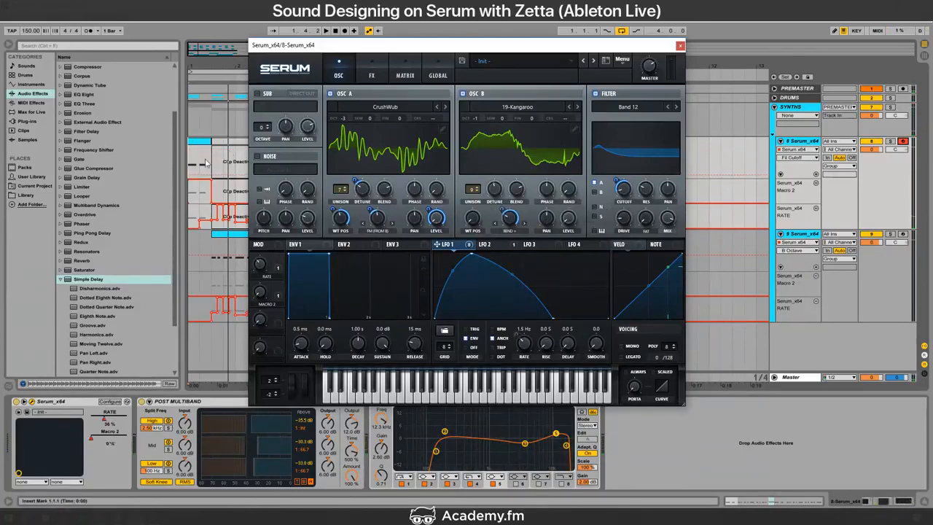
Step: Play the arrangement and close the upper Serum's window
key("space")
key("space")
key("space")
left_click(680, 45)
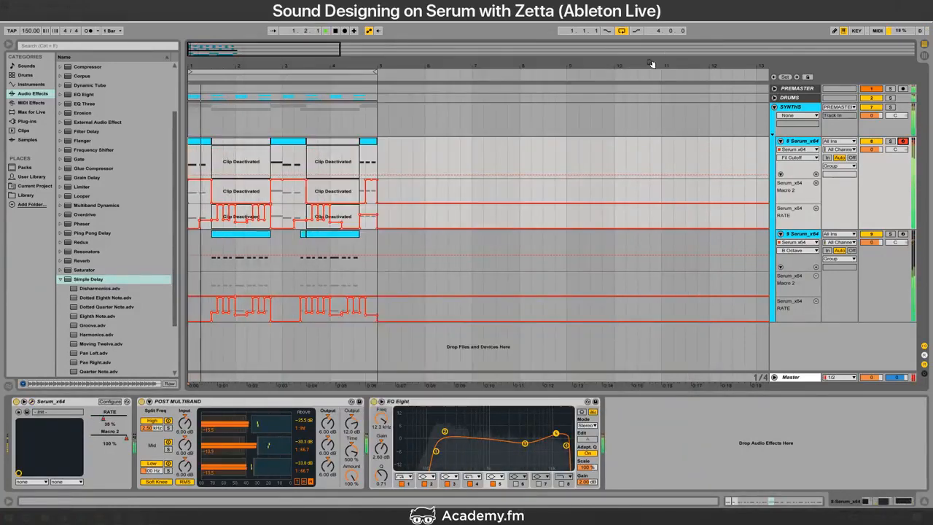
key("alt+Tab")
key("alt+Tab")
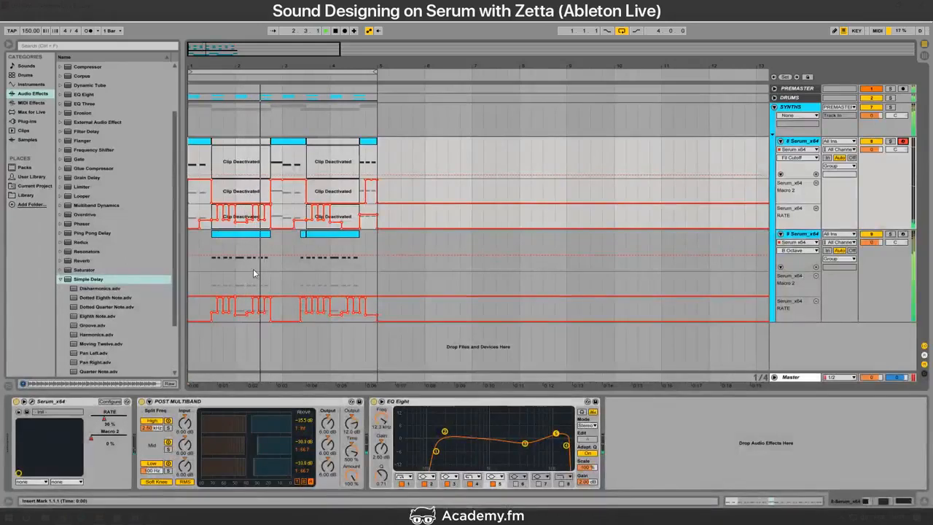
Step: Delete the lower Serum track's content from 2.3.3 to 2.4.1 and reactivate the upper Serum's clip over the same span
left_click(262, 235)
left_click(267, 244)
left_click_drag(269, 245, 271, 247)
key("ctrl+1")
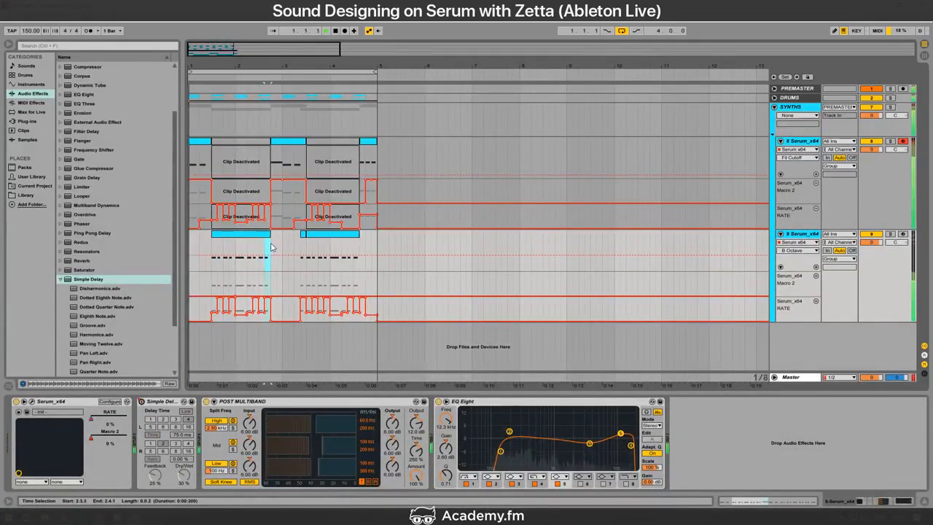
key("Delete")
left_click_drag(270, 166, 266, 166)
key("0")
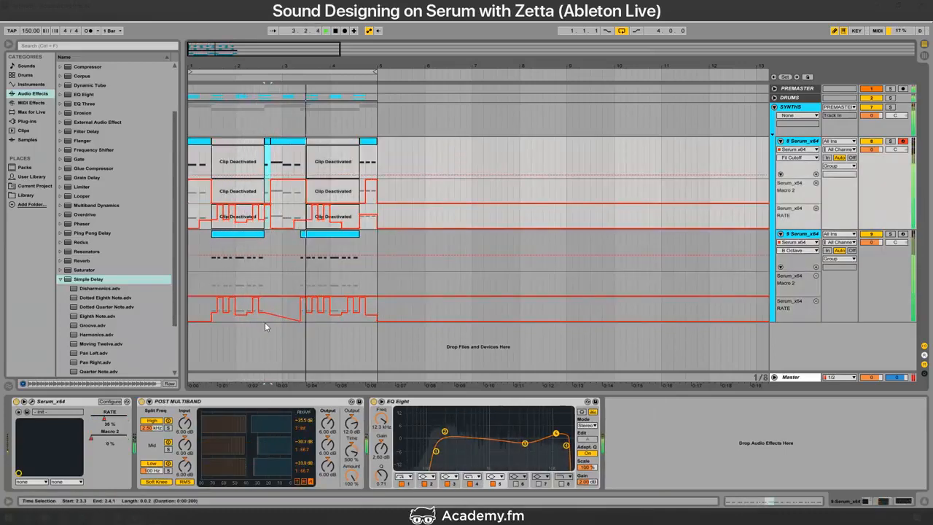
Step: Remove the RATE automation ramp between the lower Serum's two clips and adjust the upper Serum's RATE automation at 4.3.3
mouse_move(268, 319)
left_mouse_down()
mouse_move(292, 335)
mouse_move(297, 322)
left_mouse_up()
key("b")
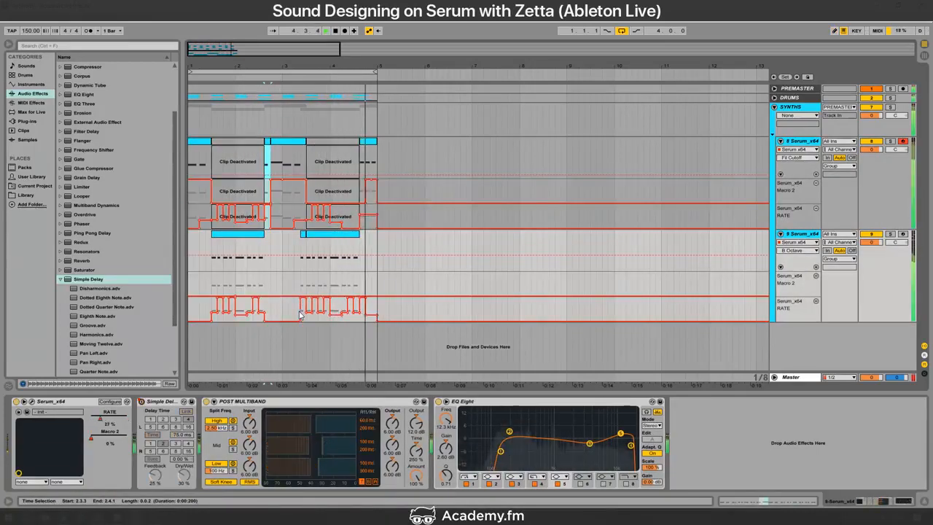
left_click(362, 217)
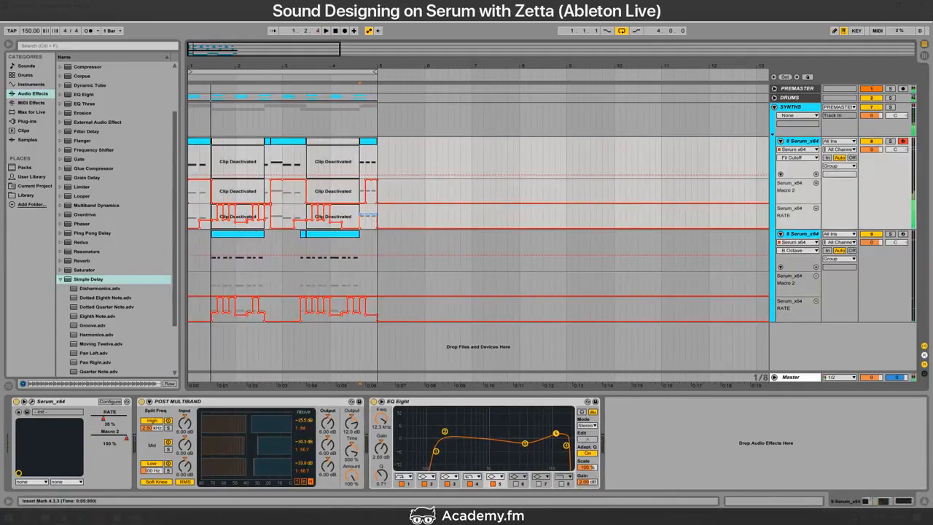
Step: Replay the arrangement from the start to hear the edited automation and clips
key("space")
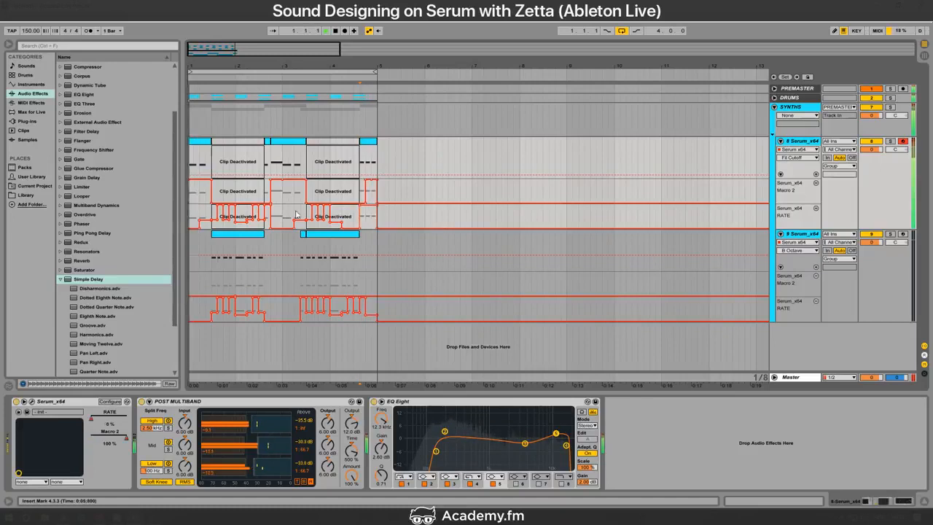
key("Home")
key("space")
key("space")
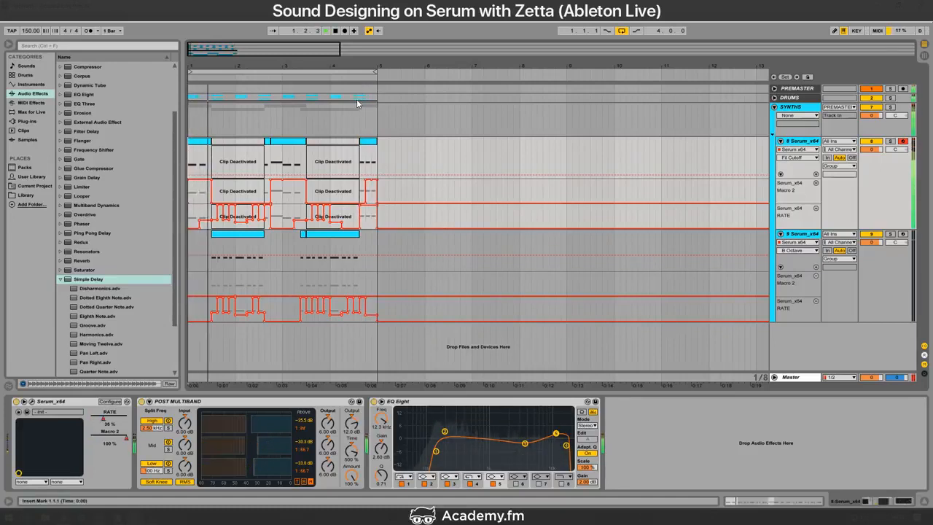
Step: Expand the DRUMS group, copy the SIDECHAIN and kick clips from 4.1.1 to 4.4.1, and collapse the group again
left_click(774, 96)
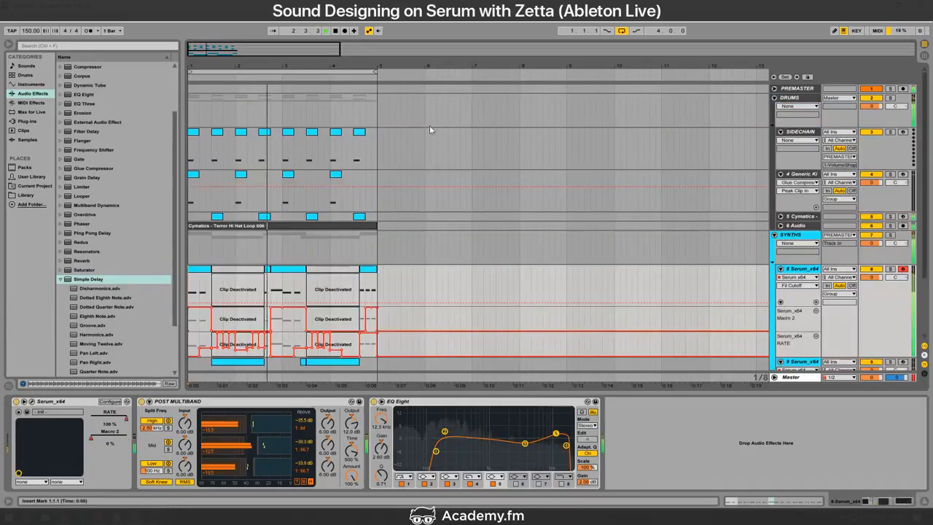
left_click(337, 132)
left_click(336, 175, "shift")
left_click(368, 147)
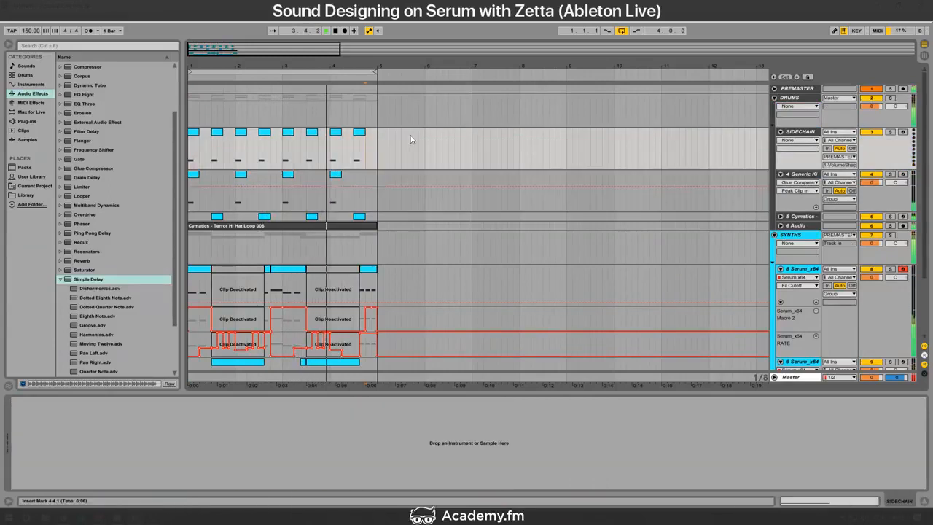
key("ctrl+v")
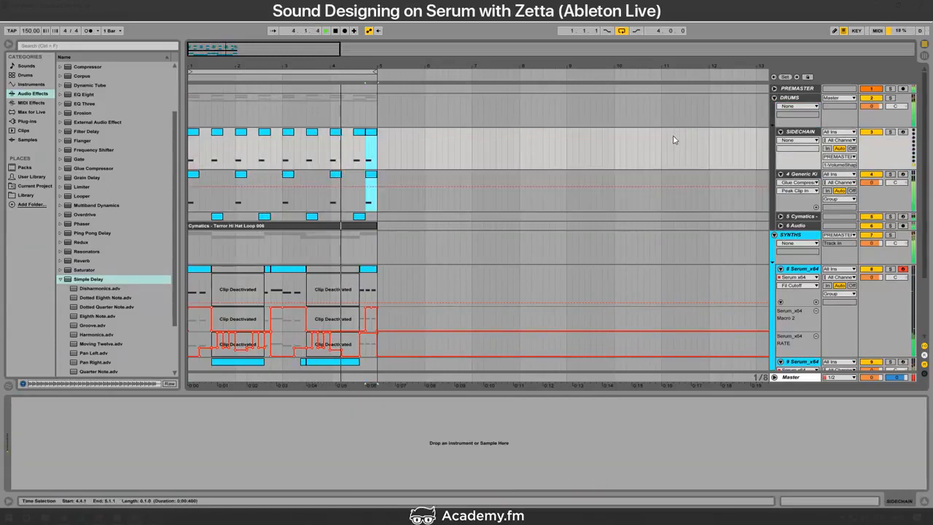
left_click(773, 97)
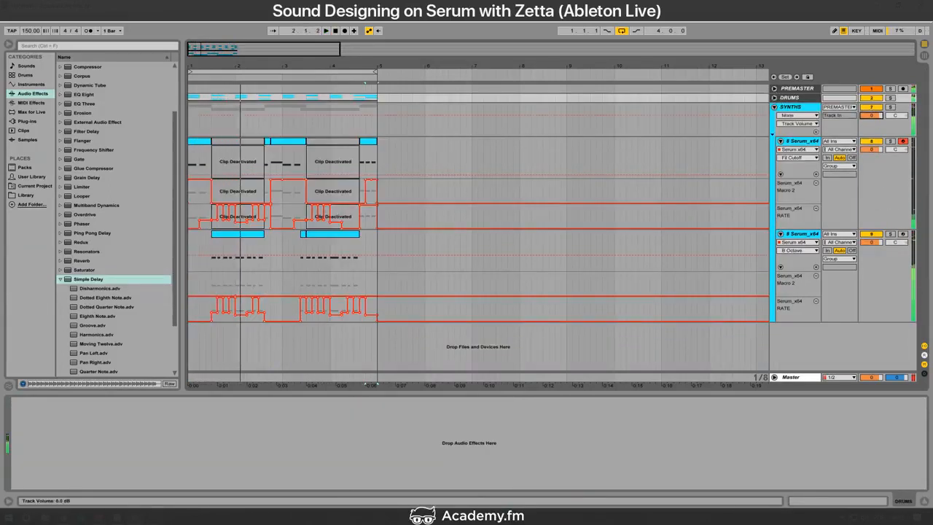
Step: Check the viewers' chat on the YouTube live dashboard, return to Ableton Live and reopen the upper Serum
key("alt+Tab")
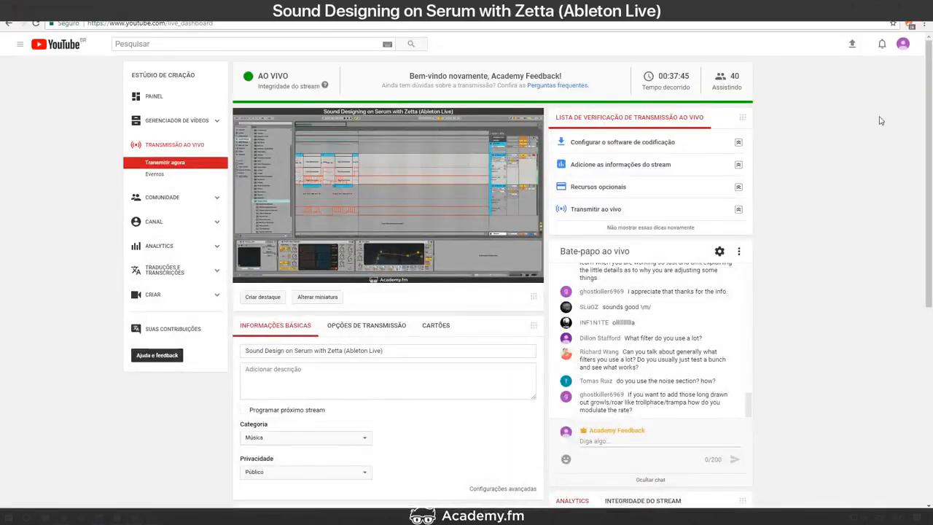
key("alt+Tab")
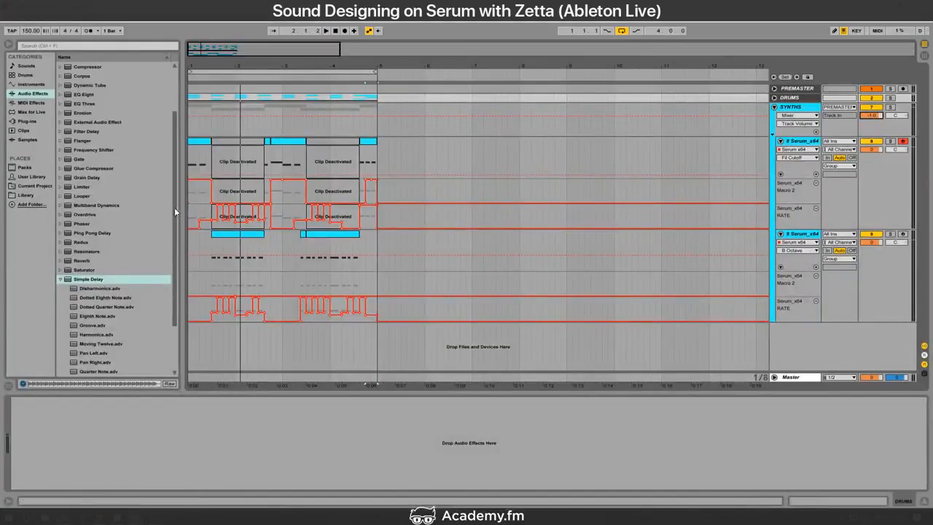
left_click(202, 142)
left_click(29, 401)
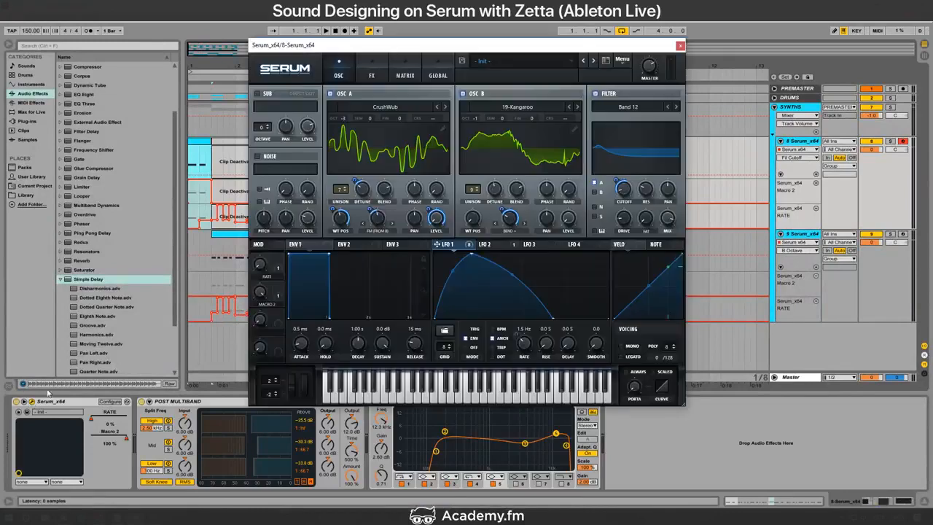
Step: Turn on Serum's noise oscillator, look through its noise samples, and turn it back off
left_click(264, 158)
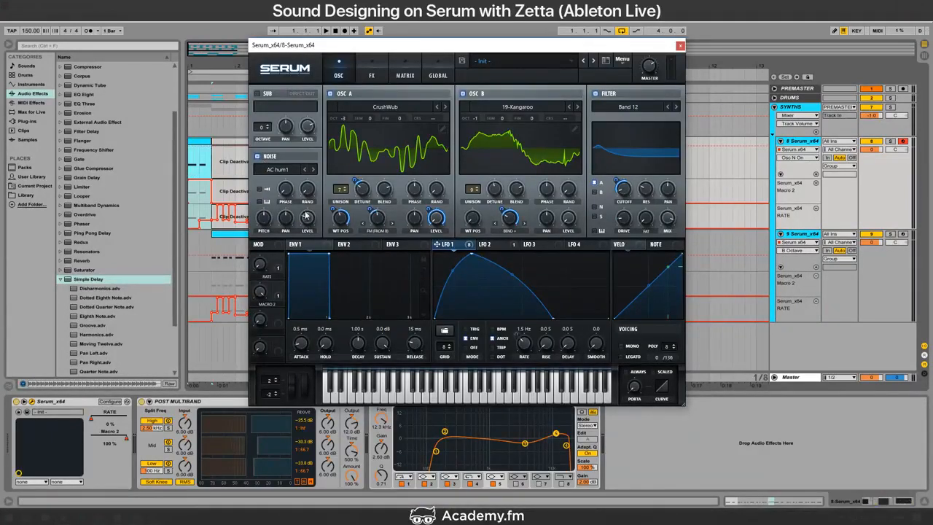
left_click(288, 170)
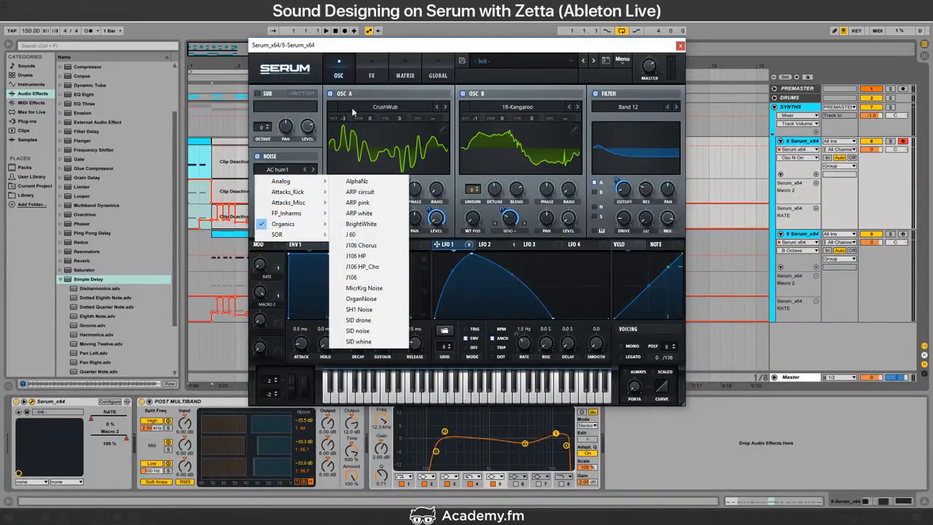
left_click(373, 61)
left_click(338, 73)
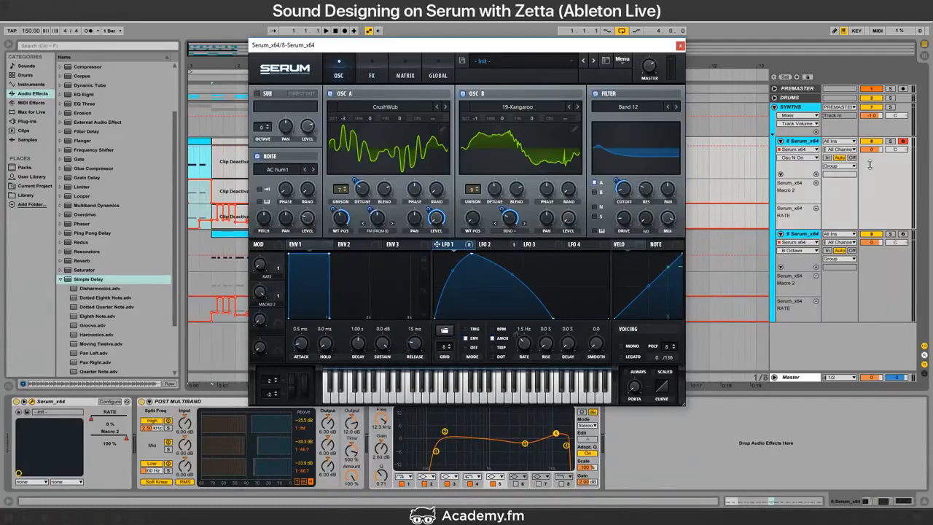
left_click(260, 157)
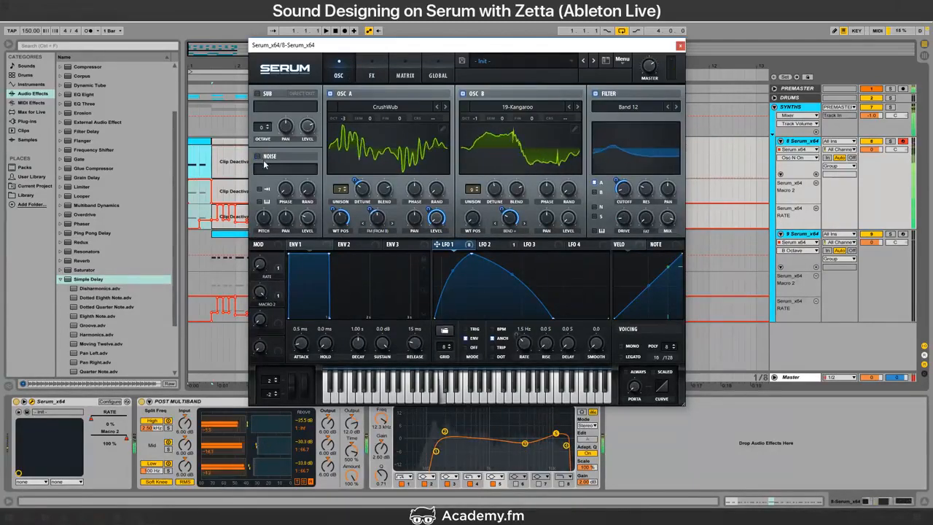
Step: Set EQ Eight's high-frequency peak to 11.4 kHz with a gain of 0.87 dB
left_click(524, 443)
left_click_drag(556, 434, 555, 435)
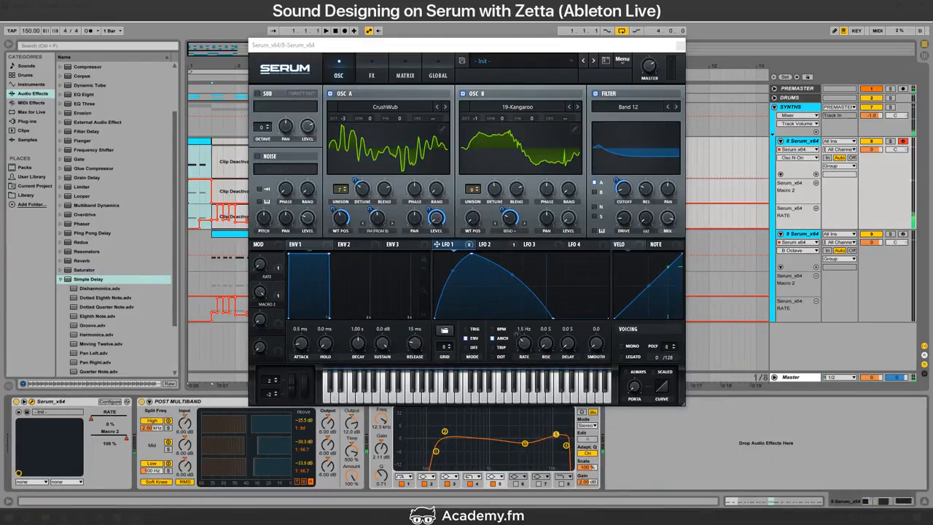
Step: Turn on the noise oscillator, load OrganNoise from the Analog category, and adjust its level and pitch
left_click(260, 157)
left_click(287, 169)
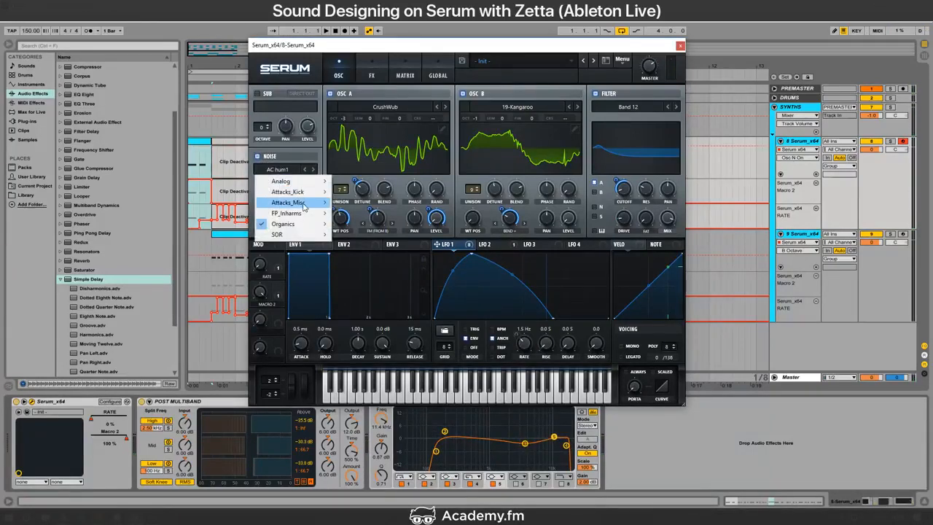
mouse_move(306, 215)
mouse_move(310, 181)
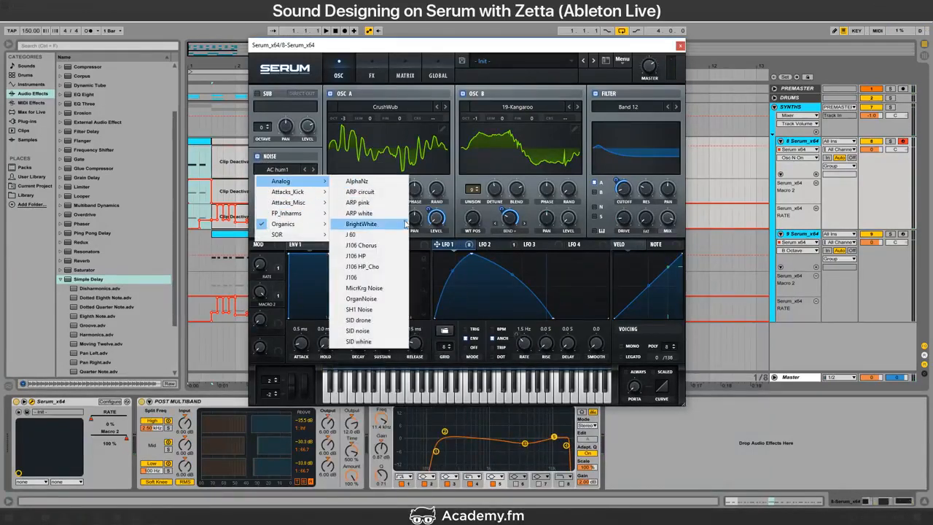
left_click(379, 298)
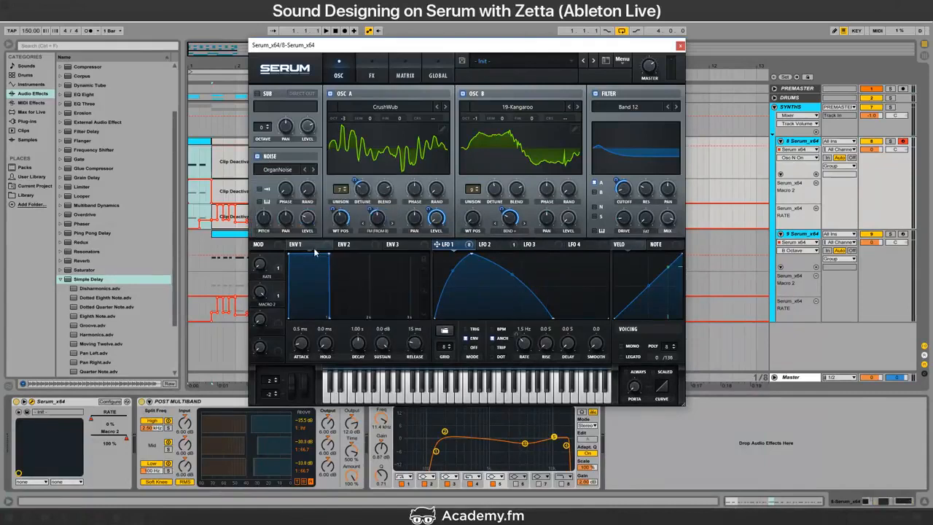
left_click_drag(303, 219, 303, 191)
left_click_drag(267, 219, 269, 217)
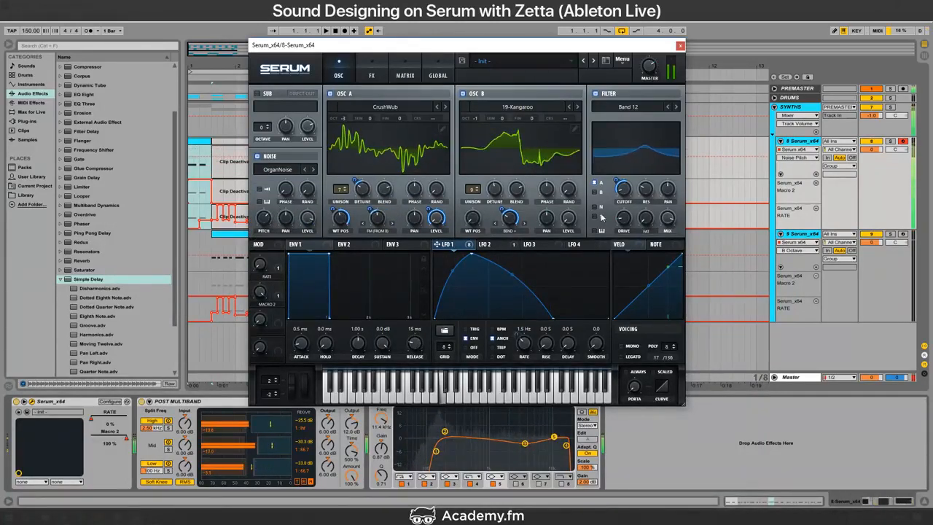
Step: Route the noise oscillator through the filter and modulate its level with LFO 1 by an amount of about 52
left_click(596, 208)
left_click_drag(309, 219, 311, 224)
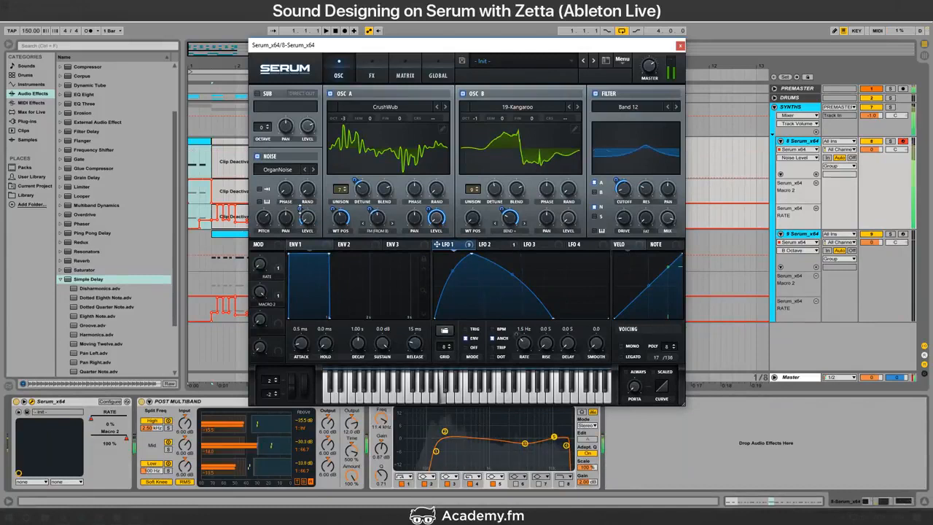
left_click(267, 157)
left_click(267, 157)
left_click_drag(303, 212, 310, 191)
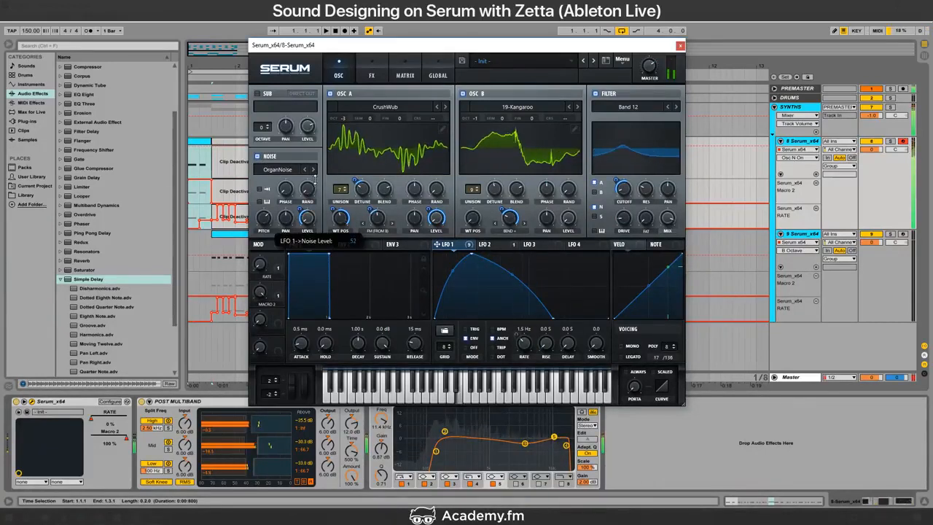
Step: Compare the patch with the noise oscillator off and on, and reset the noise pan control
left_click(271, 159)
left_click(271, 159)
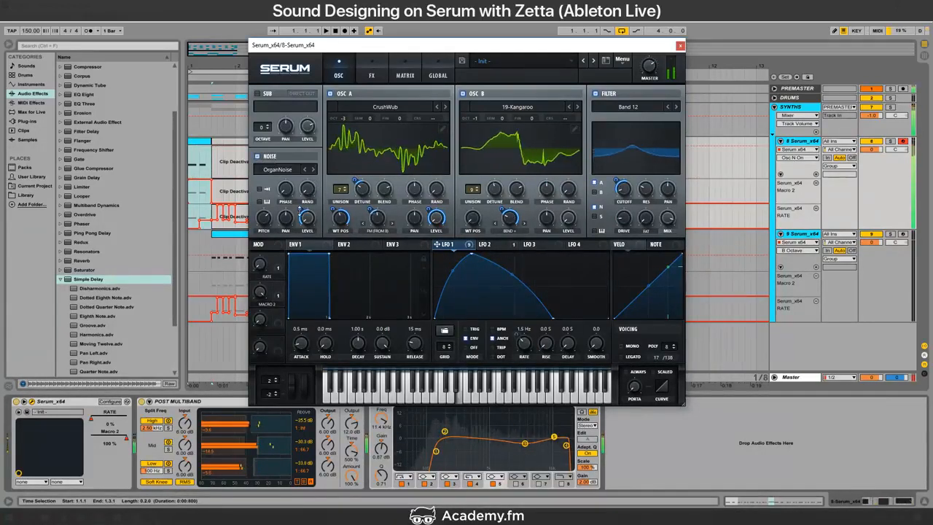
left_click(264, 217)
right_click(285, 212)
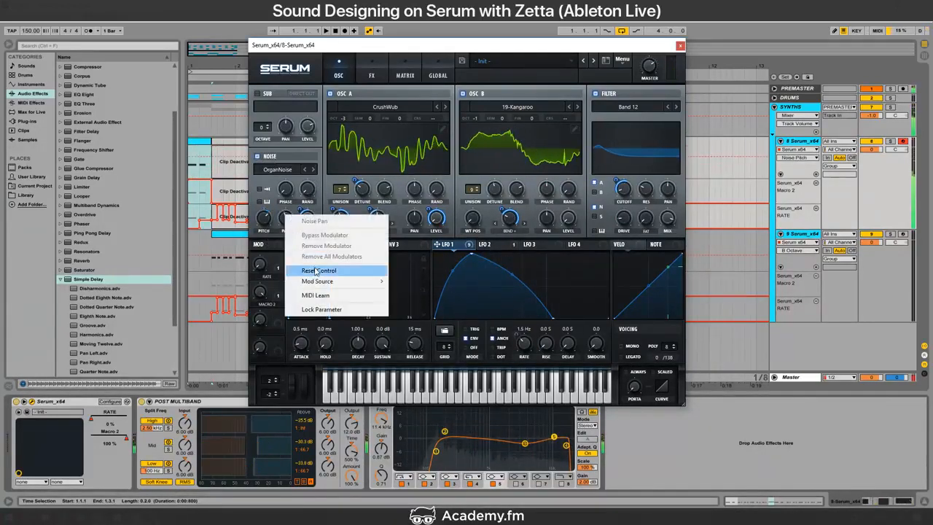
left_click(314, 270)
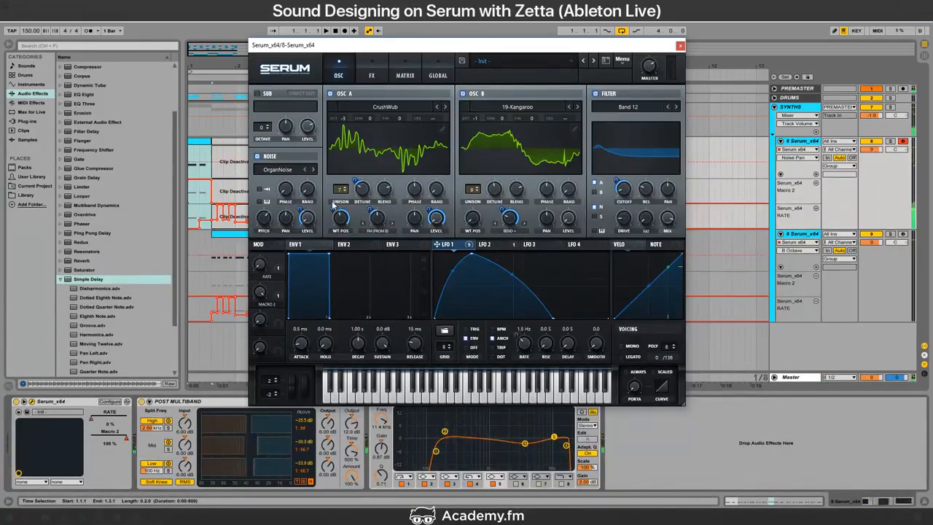
Step: Check the live dashboard's chat for new viewer questions and return to Serum in Ableton Live
key("alt+Tab")
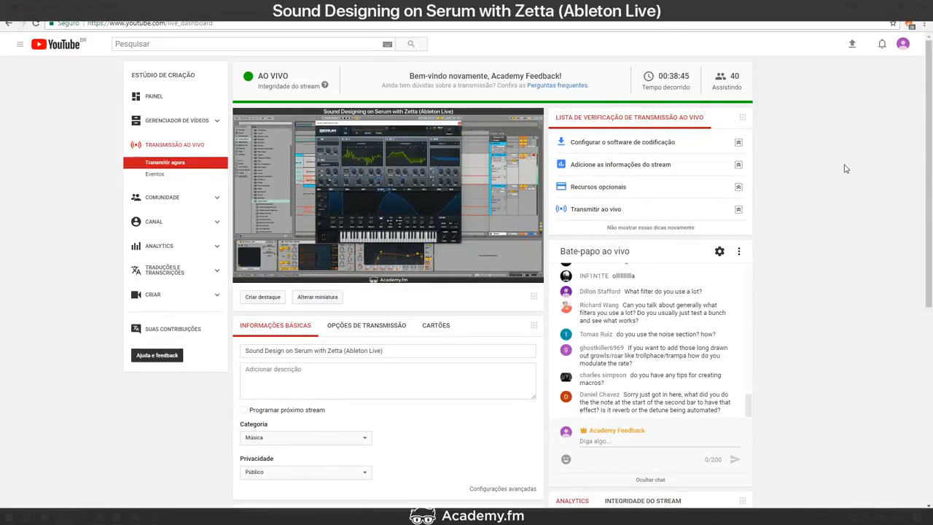
key("alt+Tab")
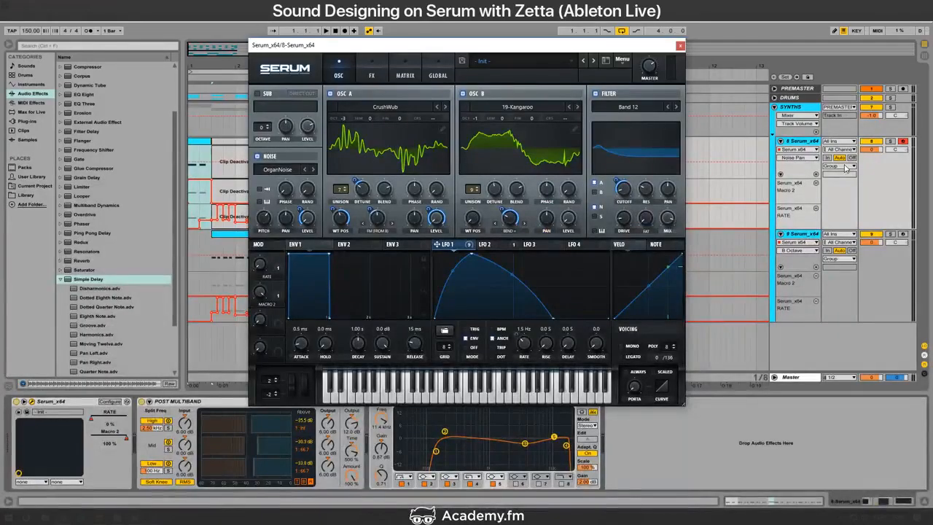
Step: Play the bass section from the start to audition the first synth with its rate automation, then close its Serum window
key("space")
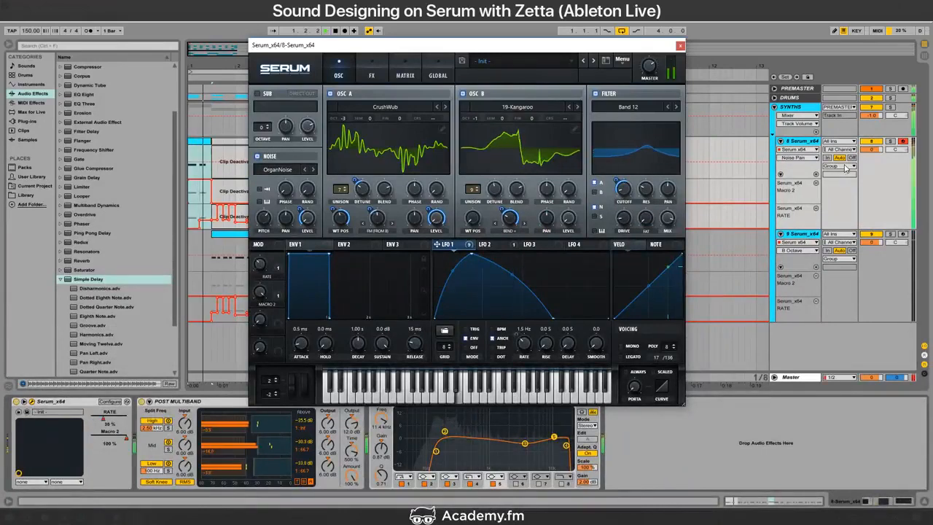
left_click(215, 218)
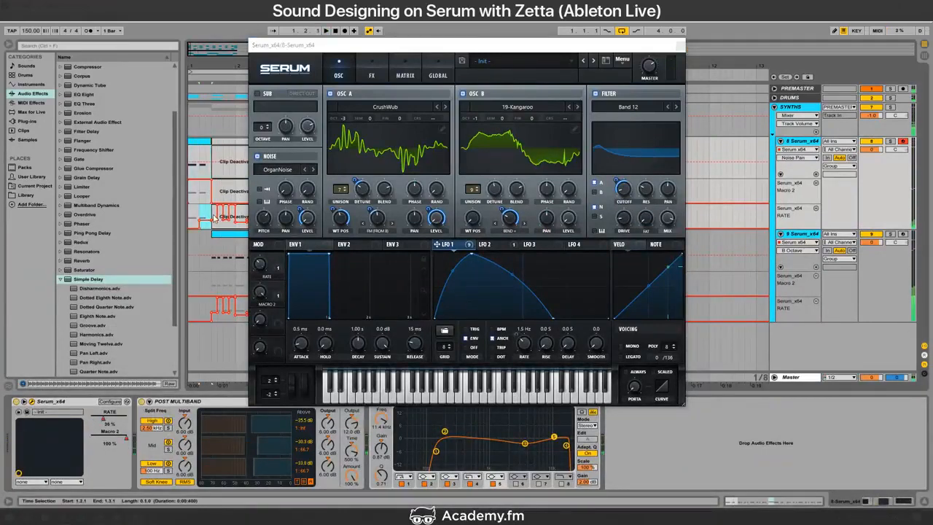
left_click(519, 283)
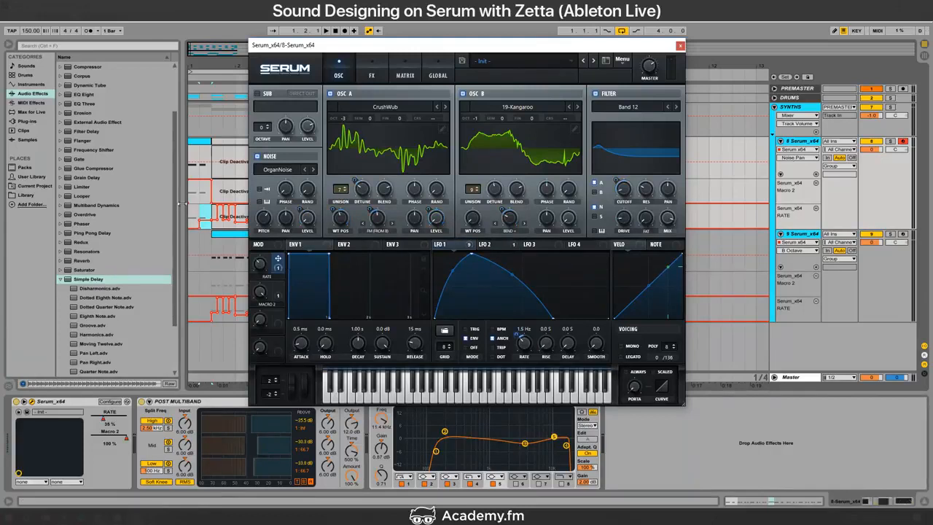
left_click(214, 212)
left_click_drag(213, 212, 197, 215)
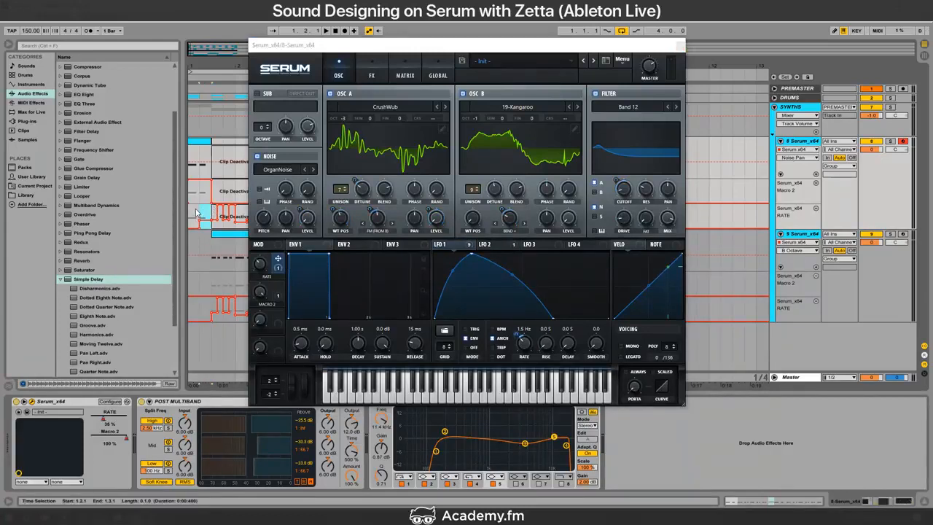
left_click(191, 215)
key("space")
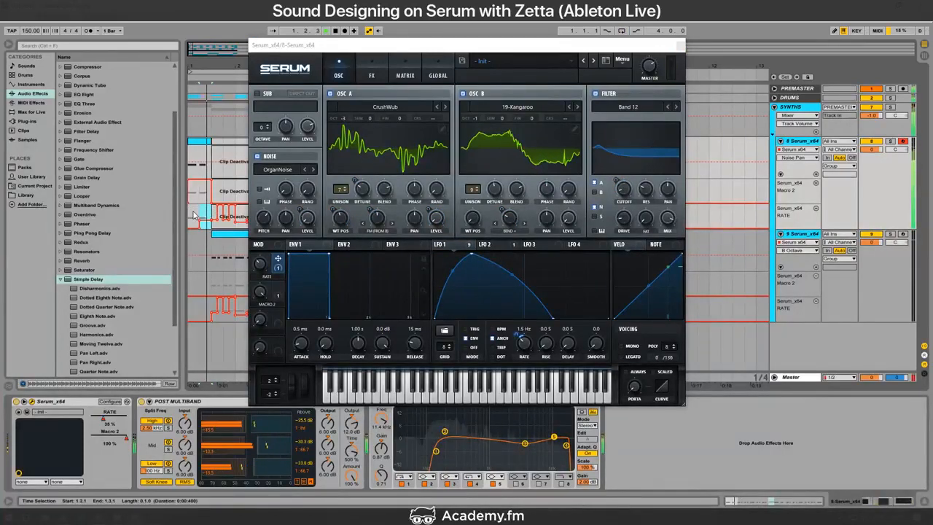
key("space")
key("space")
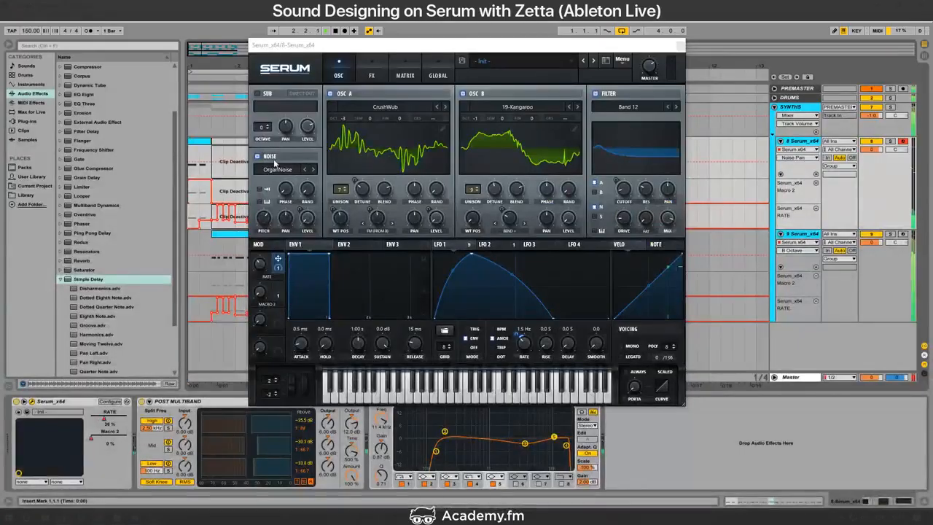
left_click(678, 44)
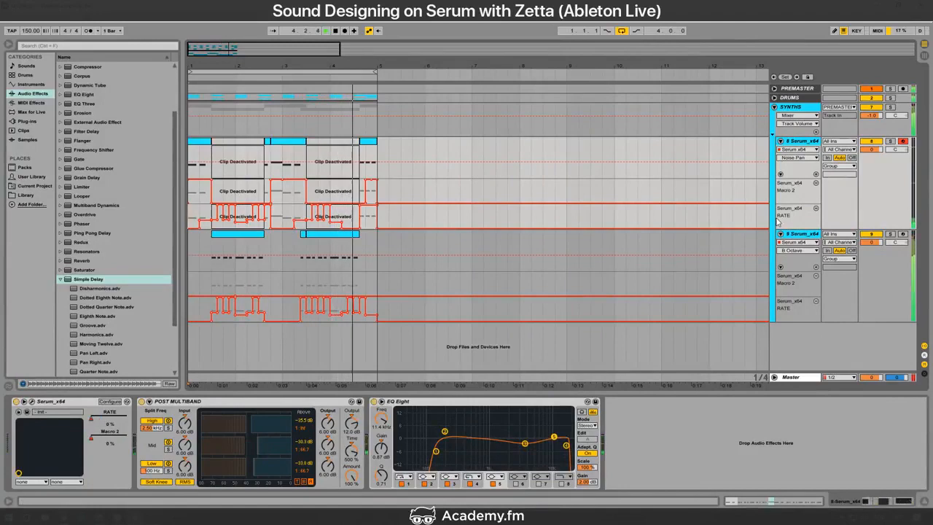
Step: Add a new MIDI track below the second synth and load Serum_x64 on it
left_click(800, 237)
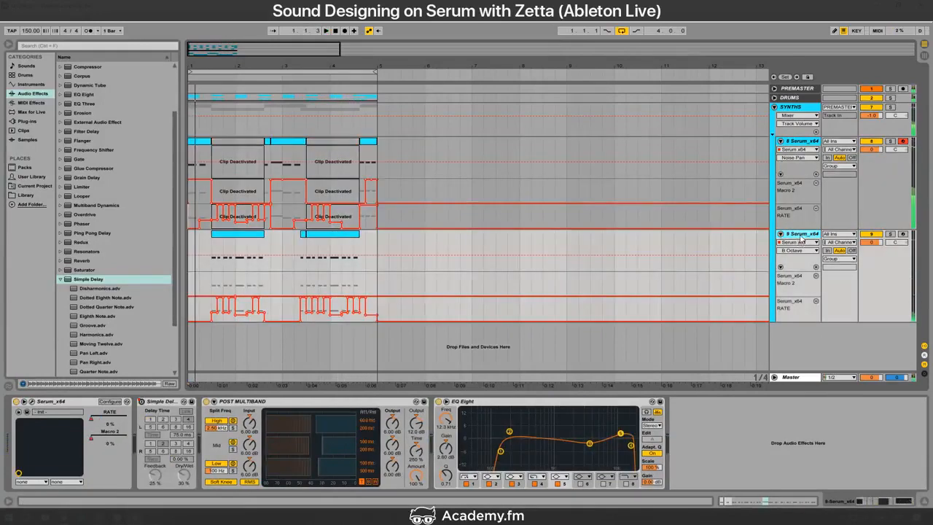
key("ctrl+shift+t")
left_click(26, 121)
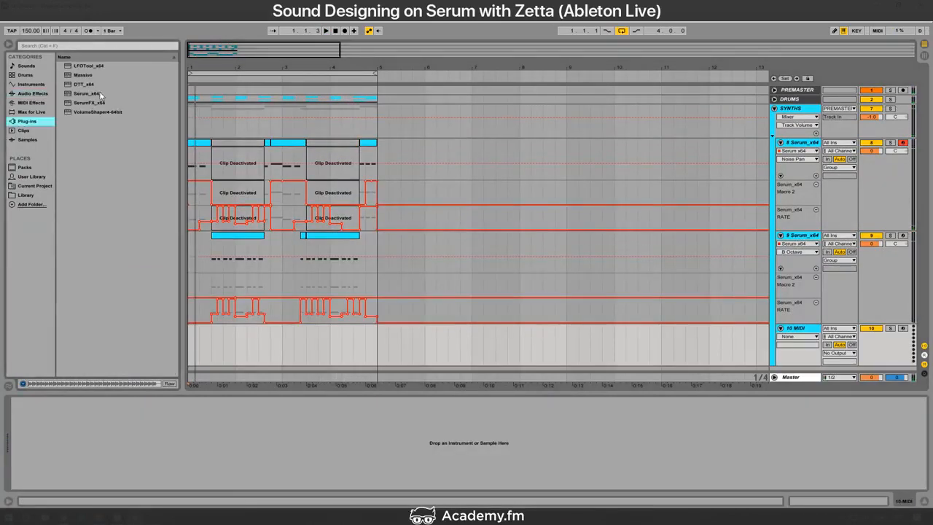
left_click(99, 94)
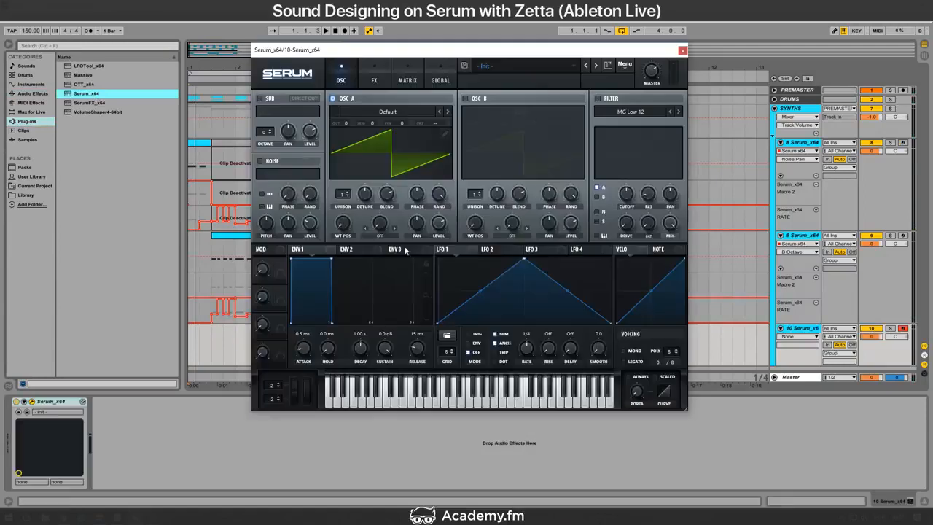
Step: Turn on the new patch's sub oscillator, set its octave to -3, and play a test note
left_click(269, 100)
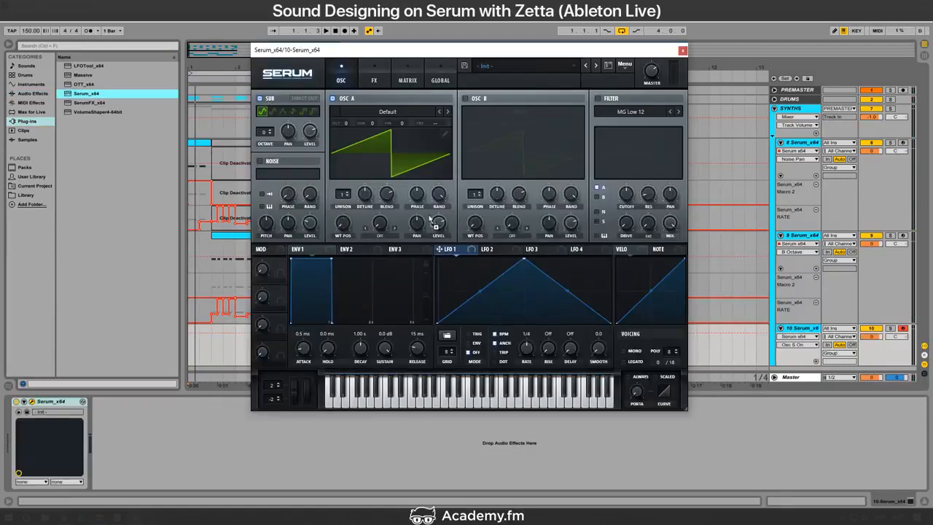
left_click_drag(309, 131, 321, 160)
right_click(310, 127)
left_click(346, 169)
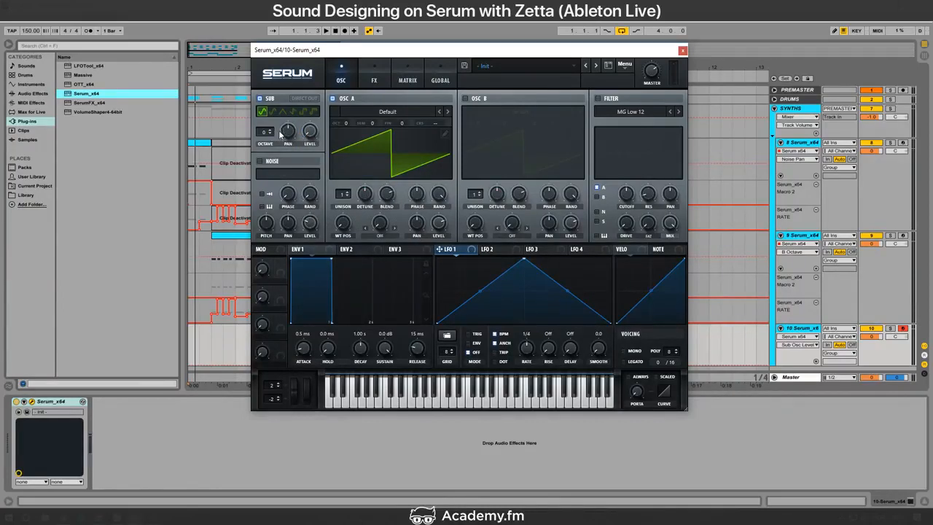
left_click_drag(267, 132, 270, 141)
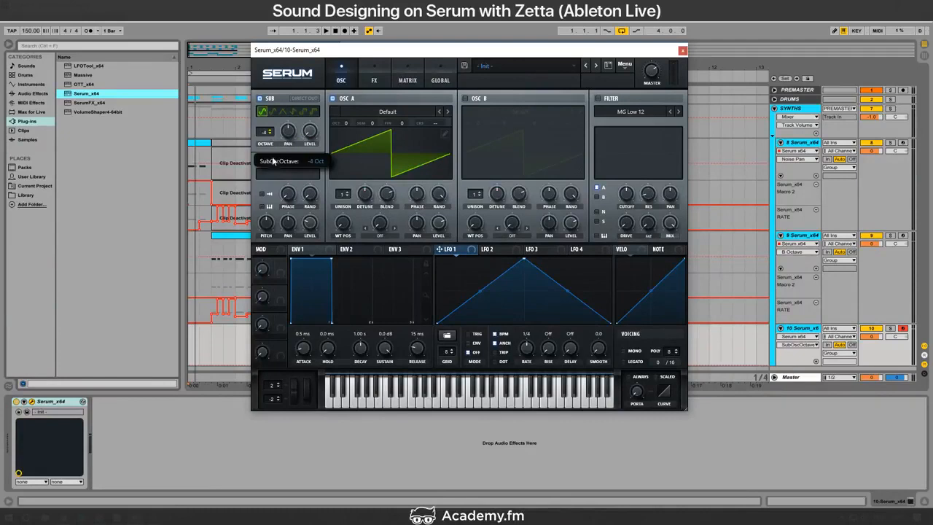
key("f")
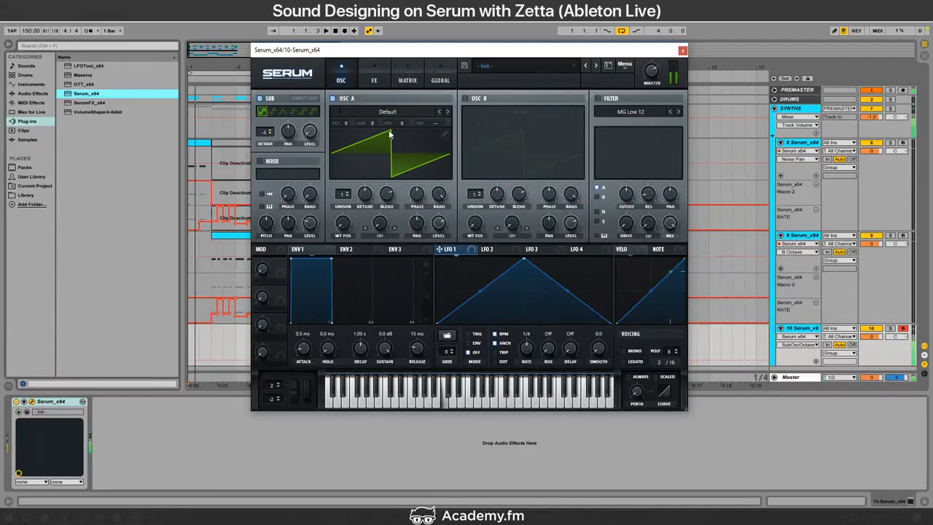
Step: Turn off oscillator A, enable the sub's direct output, and audition the sub alone at a higher keyboard octave
left_click(332, 98)
key("f")
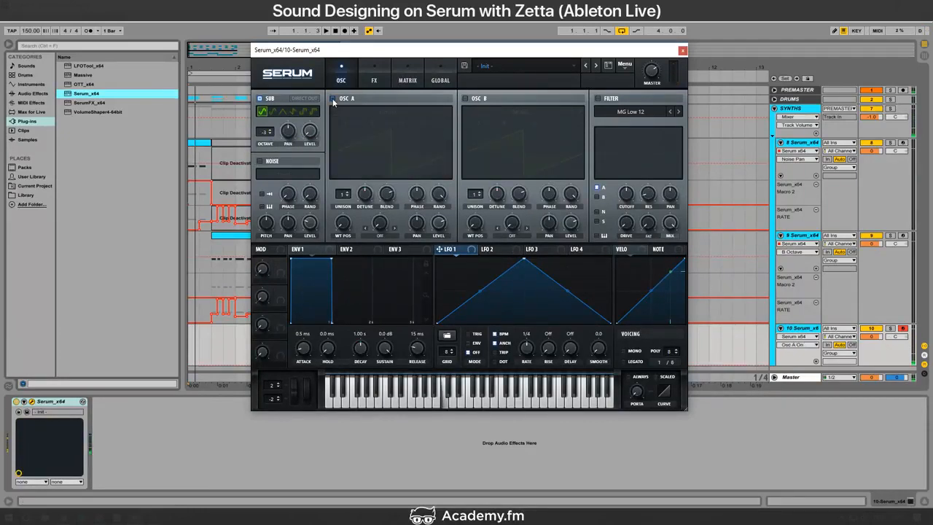
key("x")
key("f")
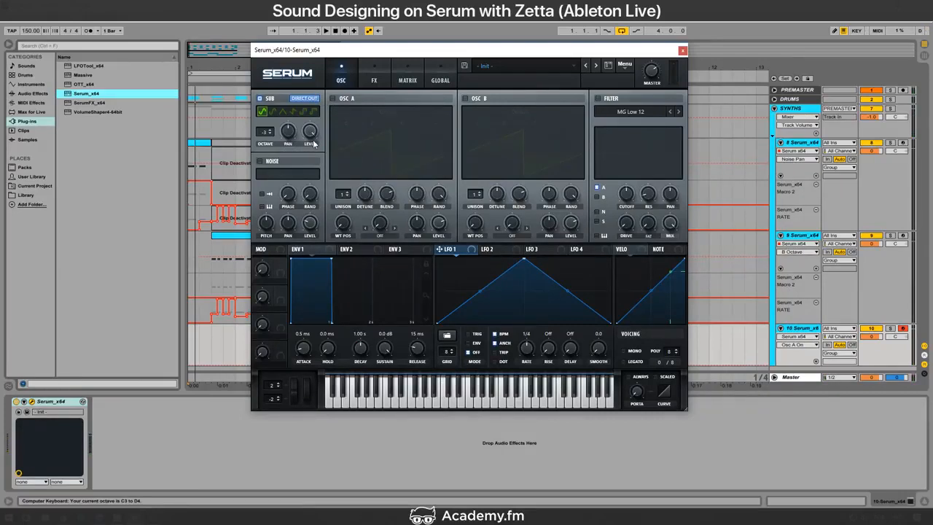
key("f")
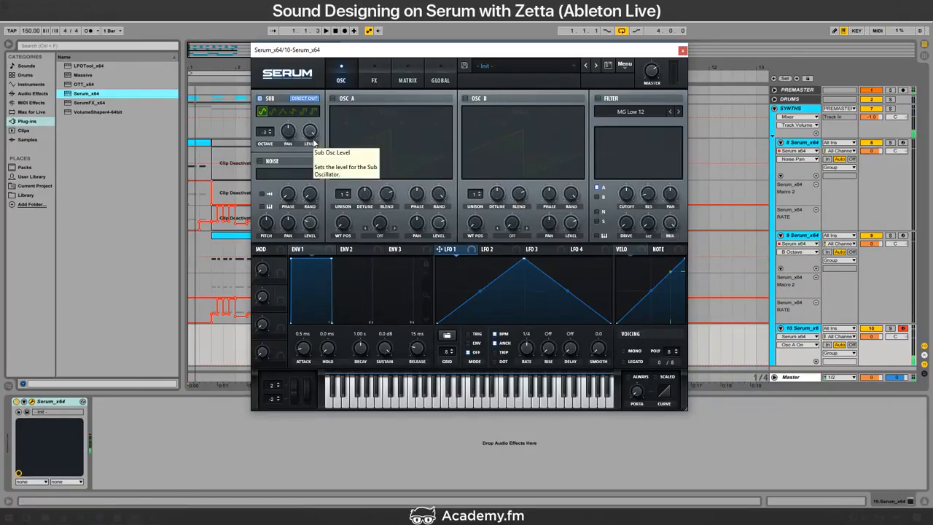
key("f")
double_click(644, 78)
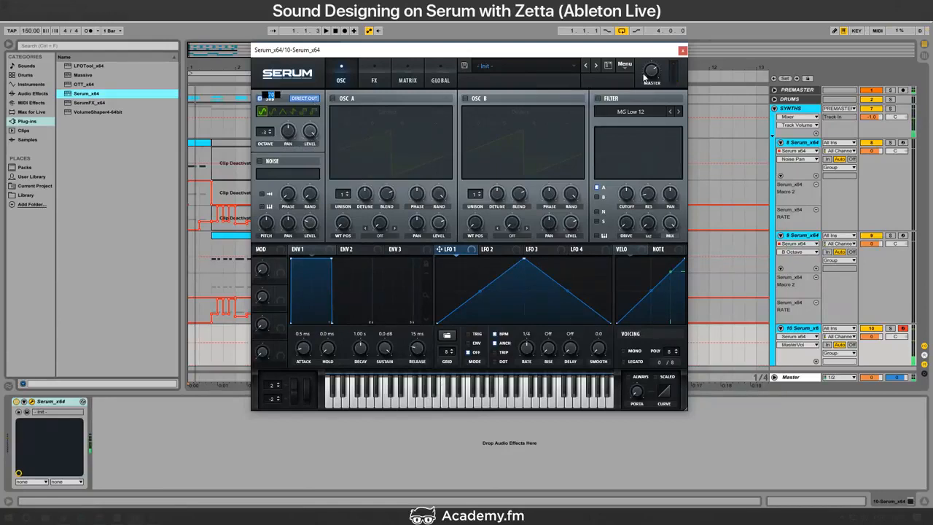
key("f")
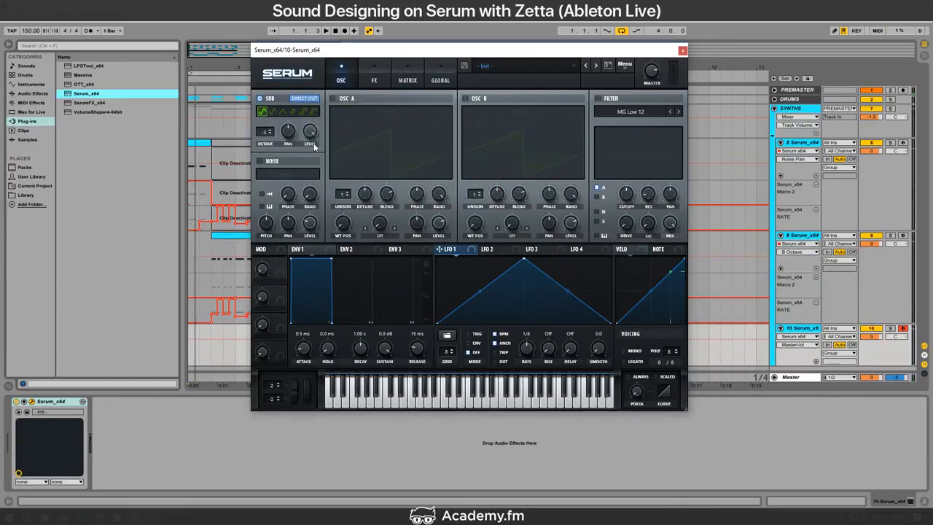
Step: Examine the sub's direct output option and the effects page, and switch briefly to the other window and back
mouse_move(319, 129)
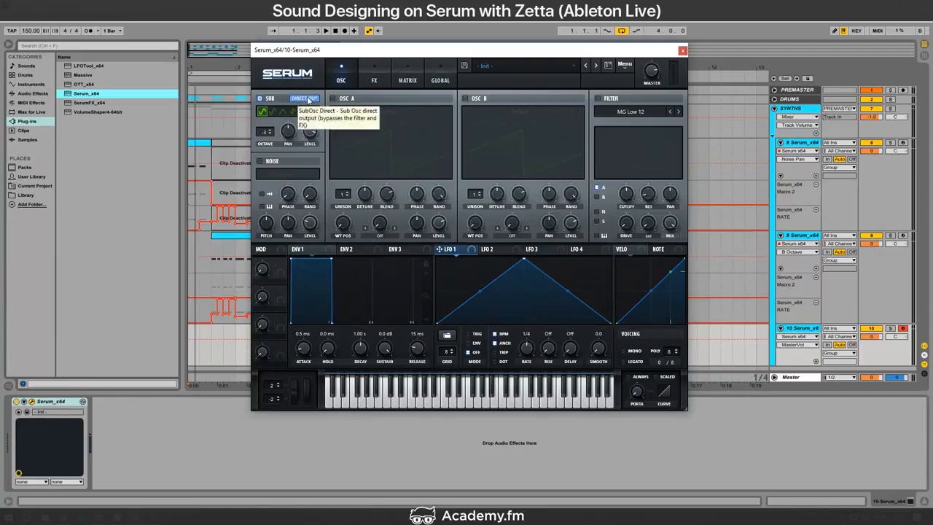
left_click(308, 100)
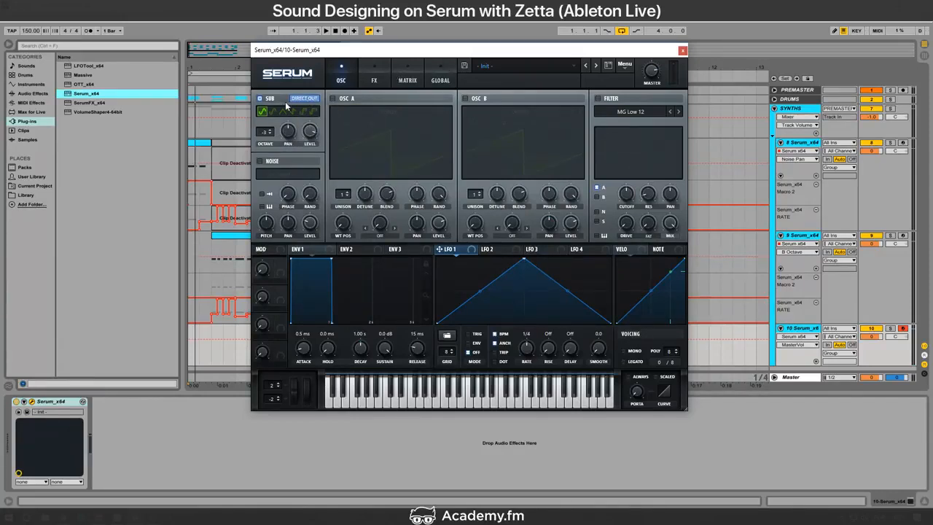
left_click(360, 75)
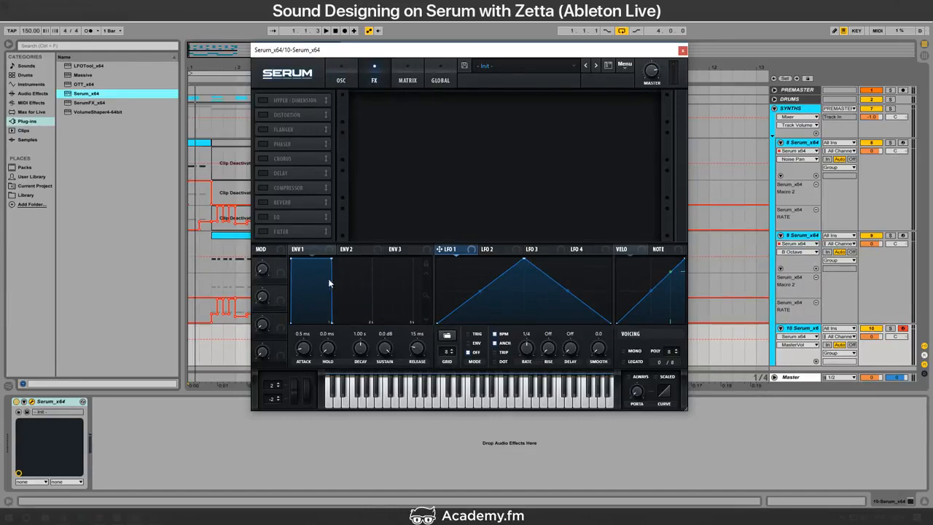
left_click(342, 83)
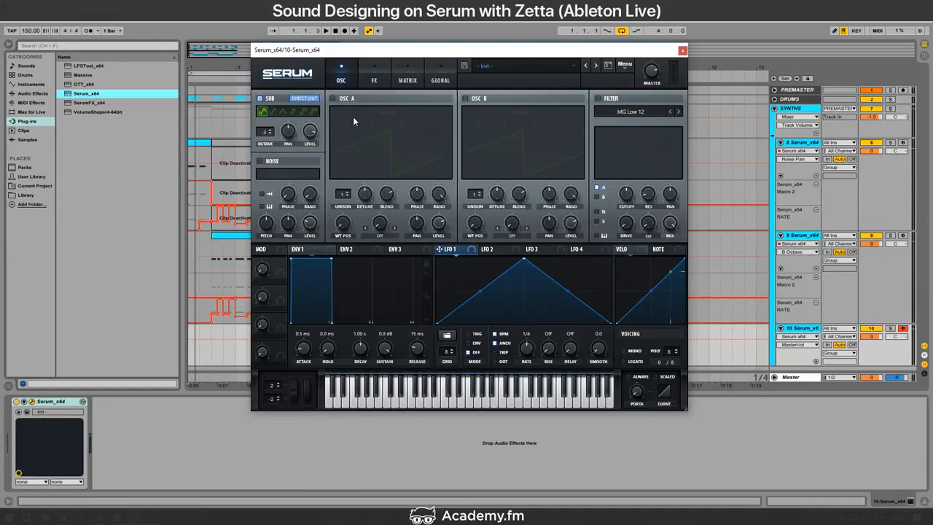
key("alt+Tab")
key("alt+Tab")
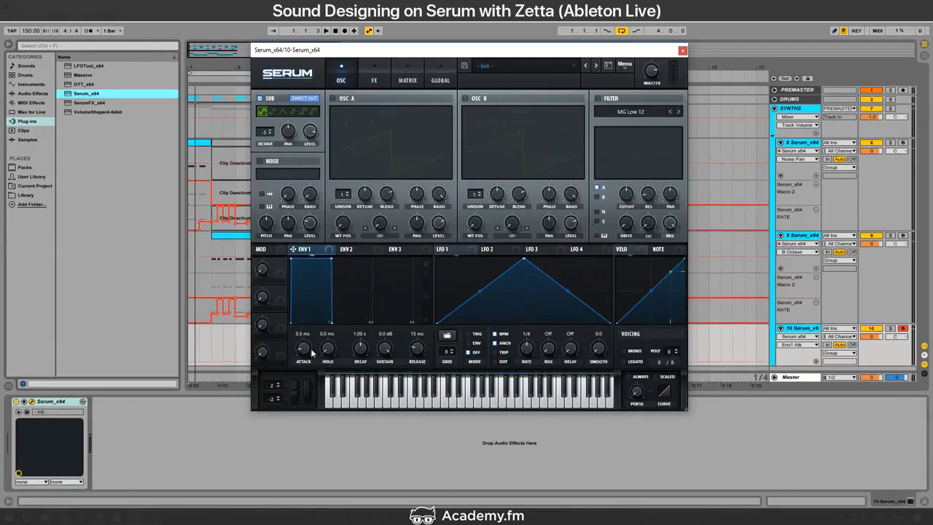
Step: Set envelope 1's attack to 12 ms and its release to 25 ms
left_click_drag(311, 353, 307, 337)
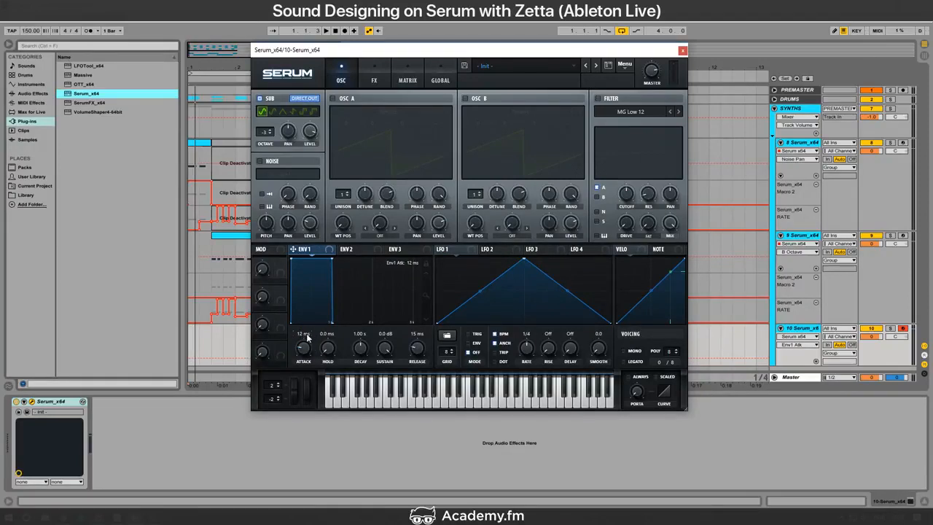
left_click(419, 336)
type("25")
key("Return")
Step: Route LFO 1 to the global master tuning in the first row of the modulation matrix
left_click(391, 77)
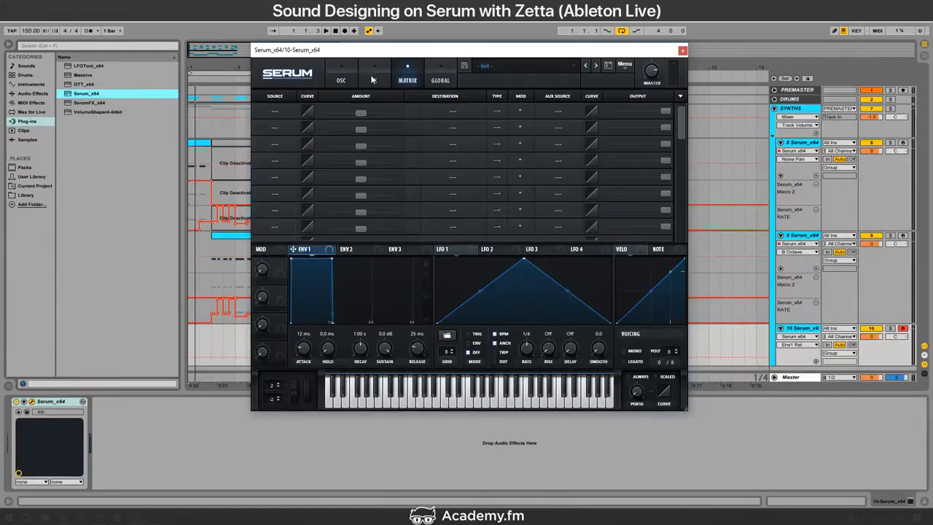
left_click(270, 110)
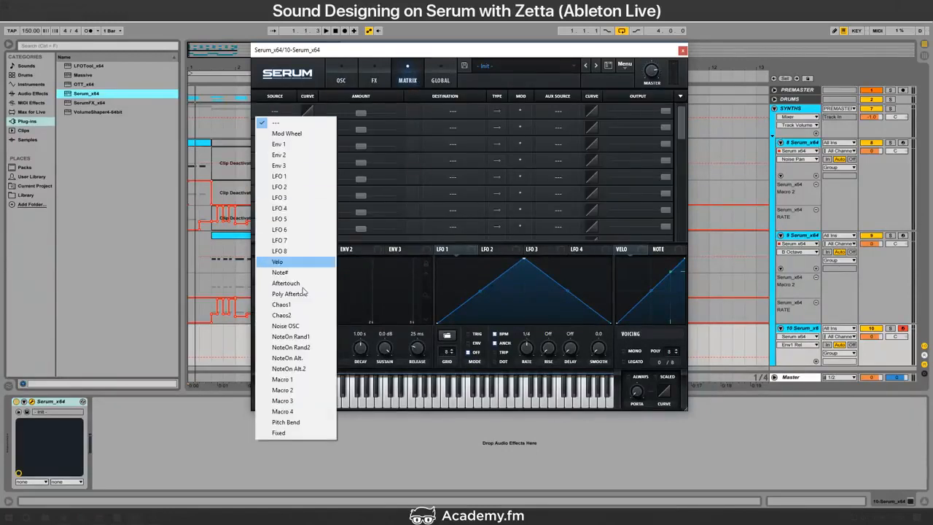
left_click(310, 180)
left_click(460, 111)
mouse_move(465, 197)
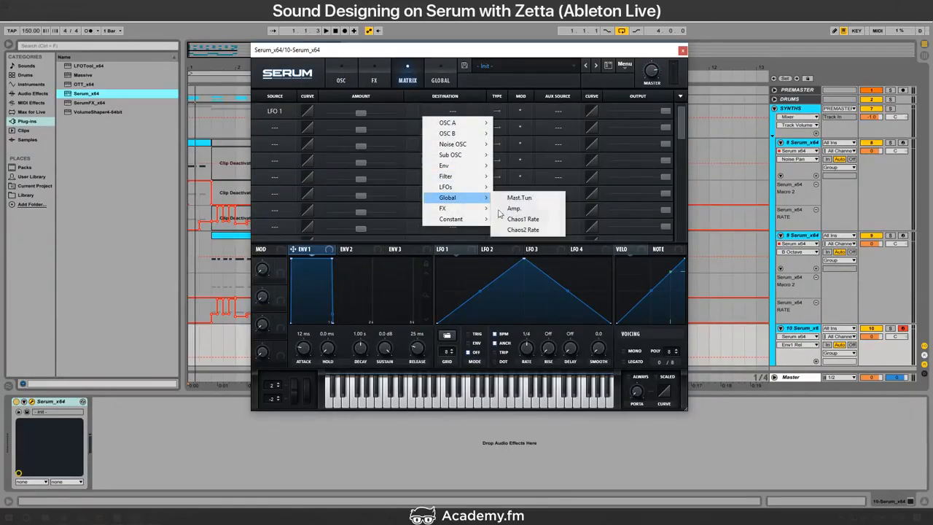
left_click(521, 197)
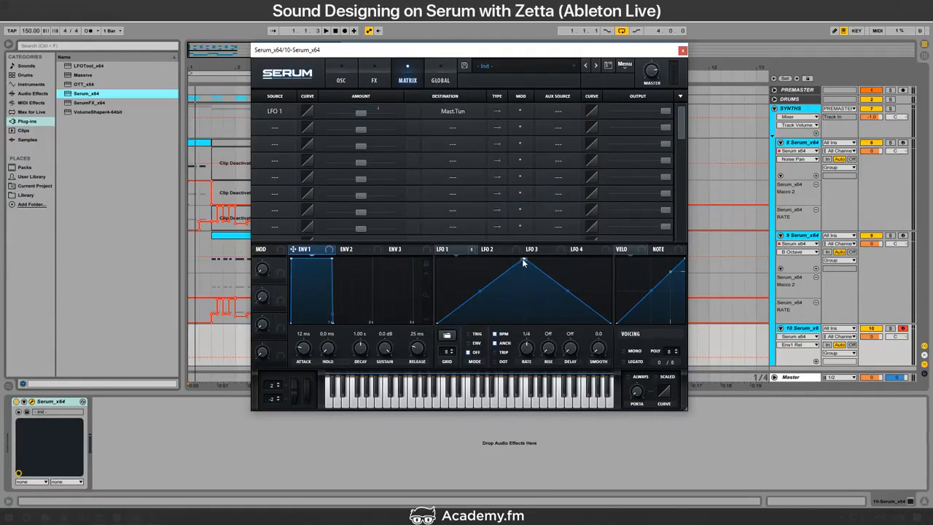
Step: Shape LFO 1 as a steep curved decay in envelope mode, with BPM sync off and a rate of 10 Hz
left_click_drag(522, 263, 423, 252)
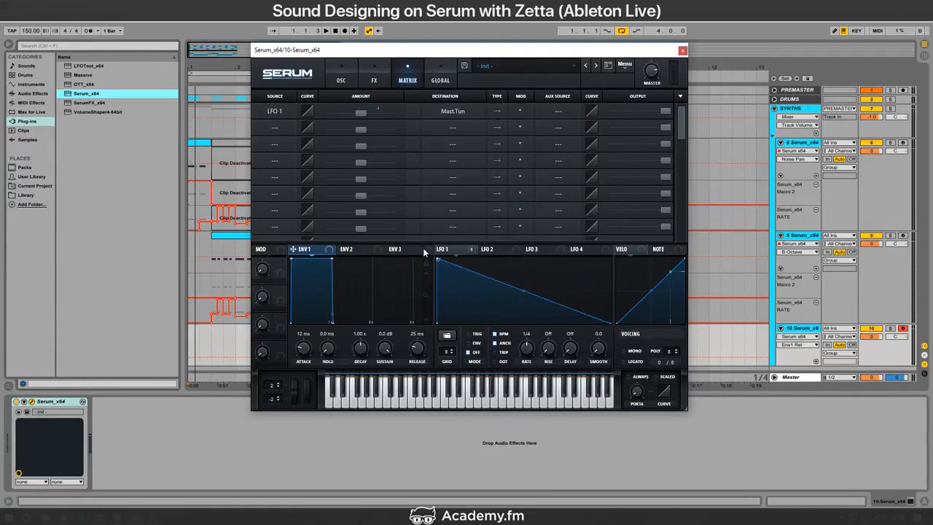
left_click(503, 334)
left_click(477, 344)
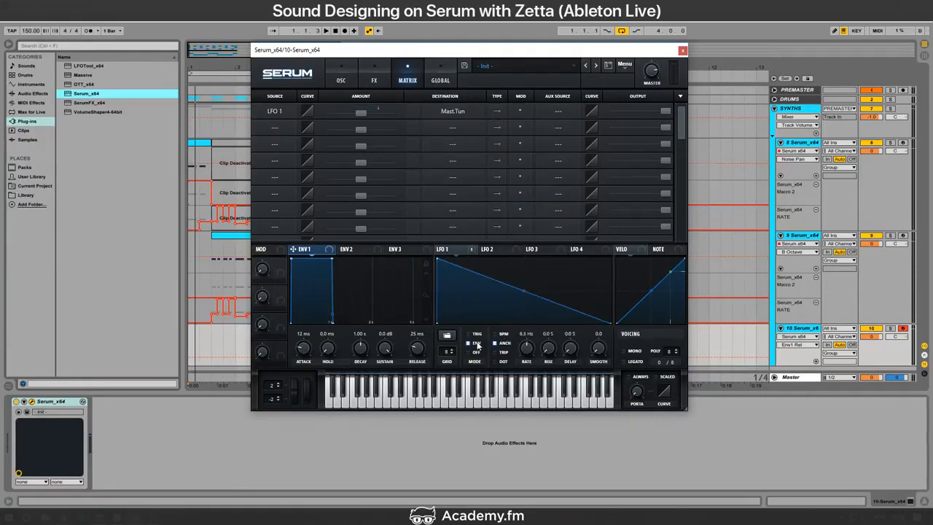
left_click(536, 335)
type("10")
key("Return")
left_click_drag(522, 292, 523, 308)
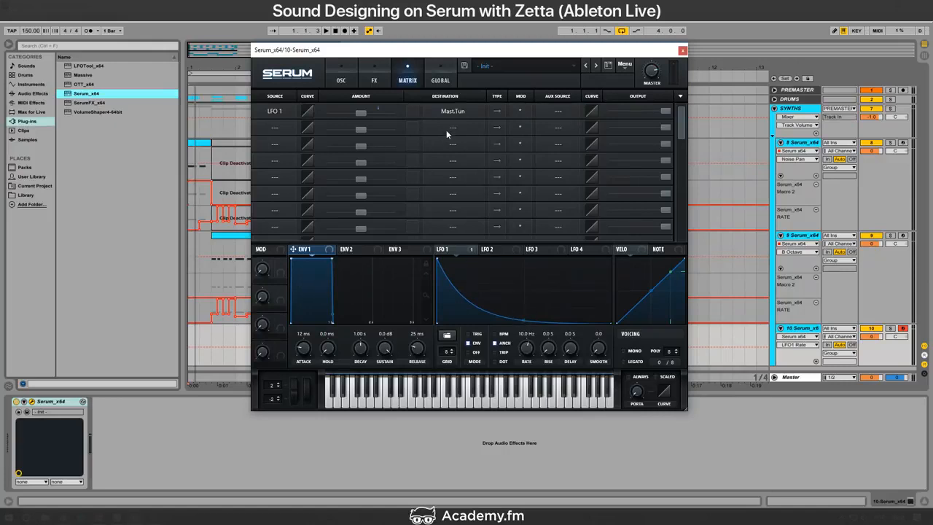
Step: Try a modulation amount of 10 for LFO 1 on the master tuning and audition the sub
double_click(361, 113)
left_click_drag(363, 113, 376, 113)
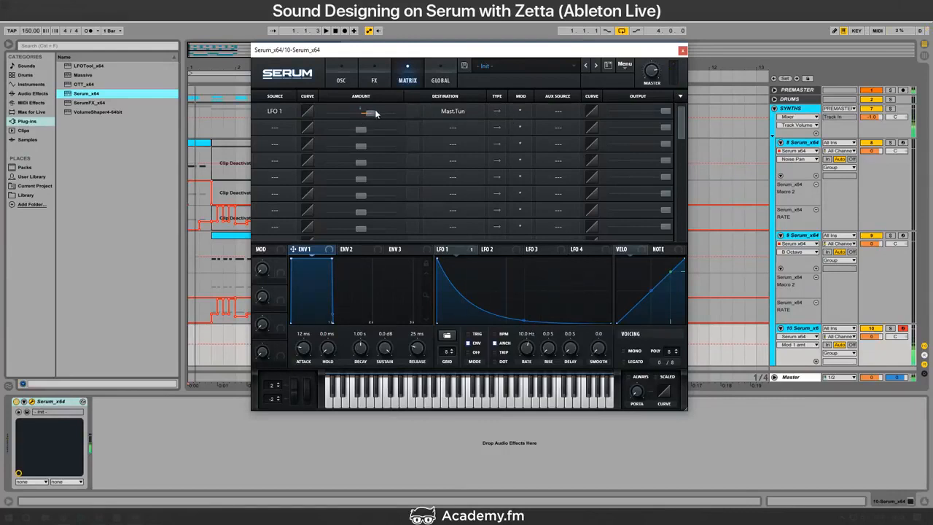
double_click(375, 113)
type("10")
key("Return")
key("g")
key("x")
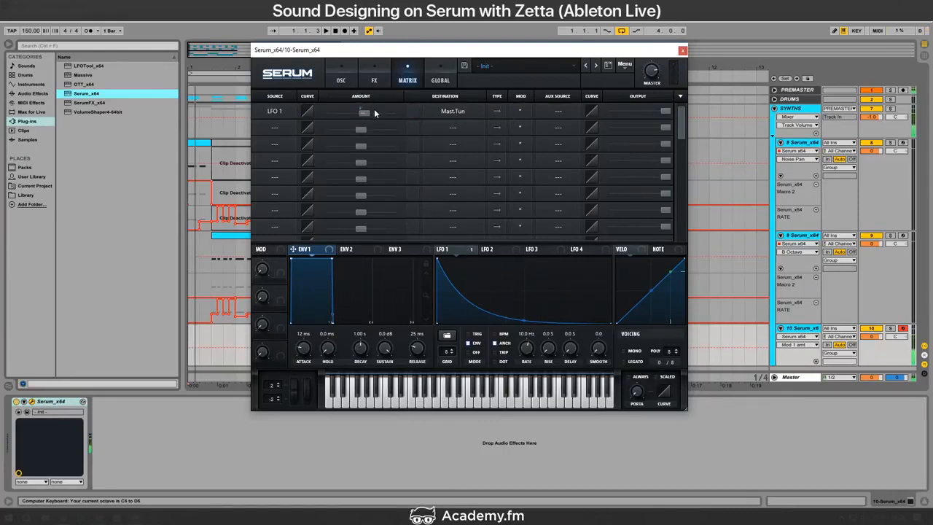
key("g")
Step: Set LFO 1's modulation amount on the master tuning to 12 and audition the sub an octave up or down
double_click(365, 113)
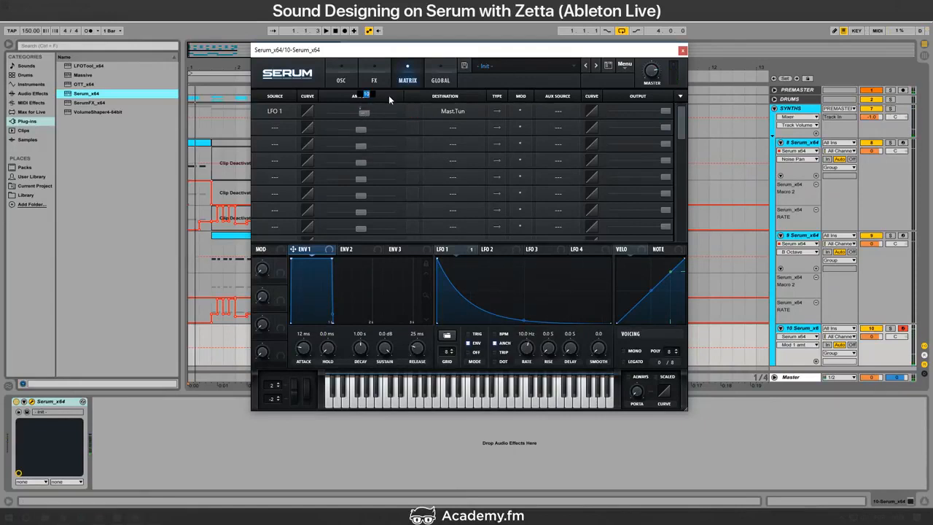
type("12")
key("Return")
key("g")
key("x")
Step: Return to Serum's oscillator page, and switch briefly to the other window and back
left_click(341, 76)
key("alt+Tab")
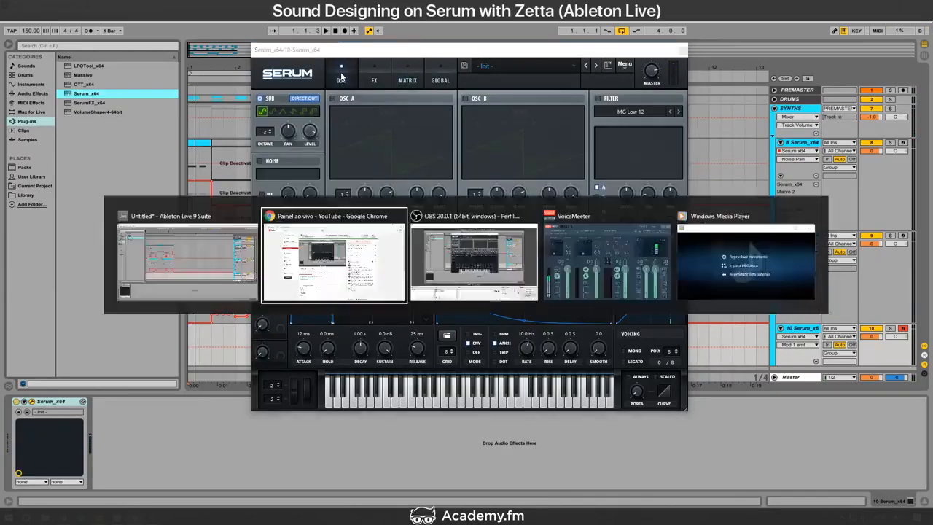
key("alt+Tab")
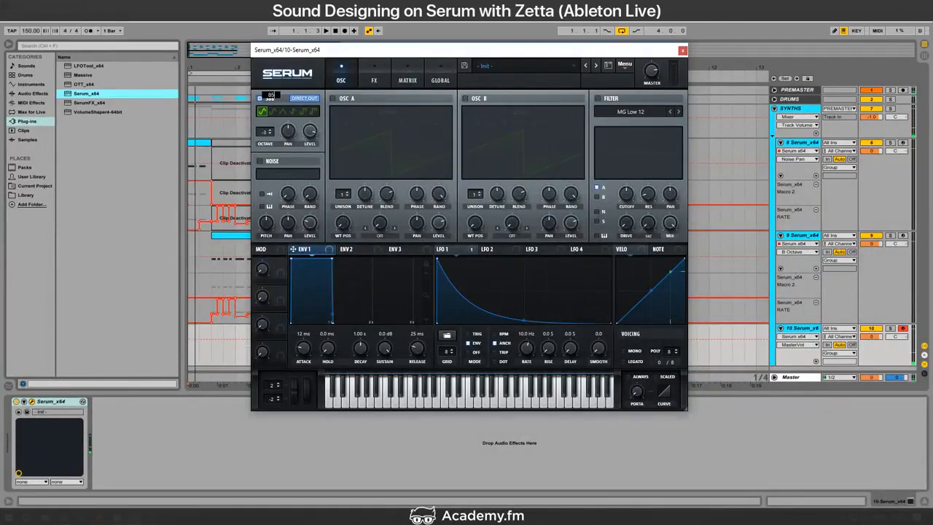
Step: Add the default Multiband Dynamics device after Serum on the sub track and close the synth's window
left_click(32, 93)
left_click(61, 279)
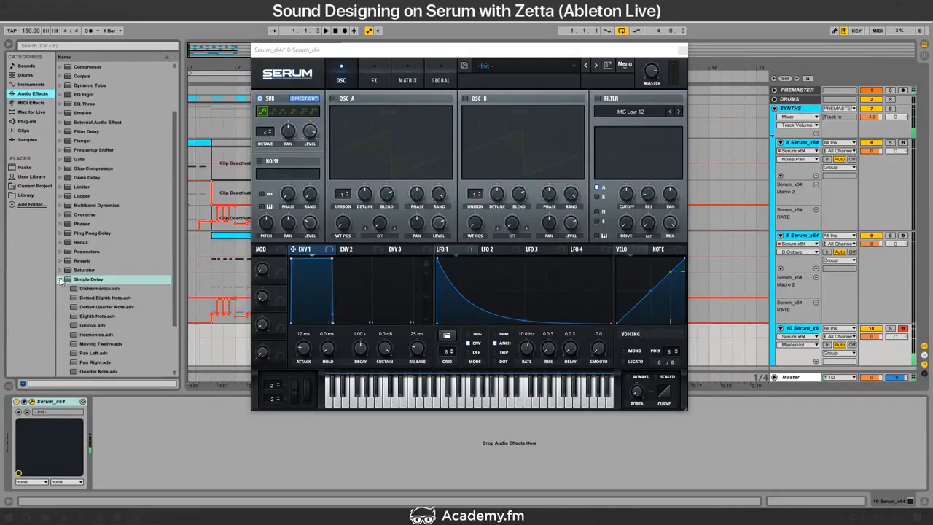
left_click(61, 280)
left_click(60, 251)
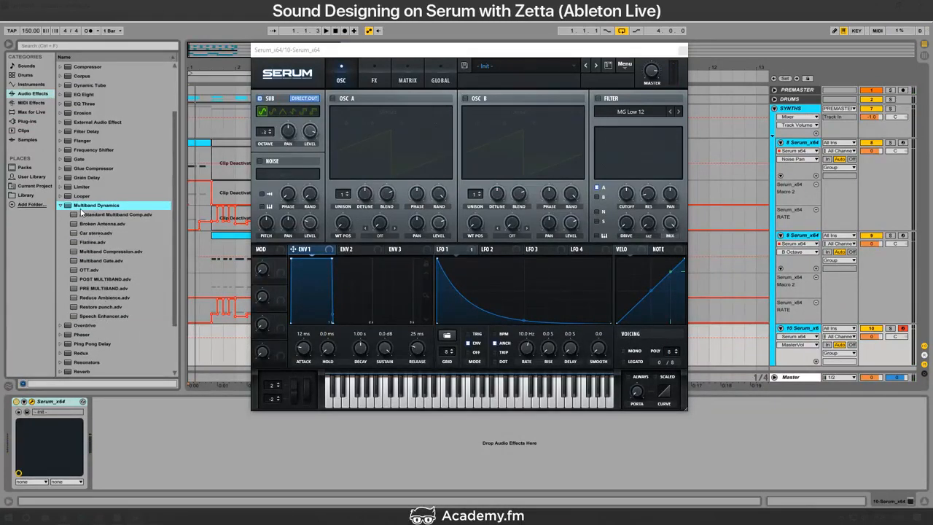
left_click_drag(81, 206, 137, 420)
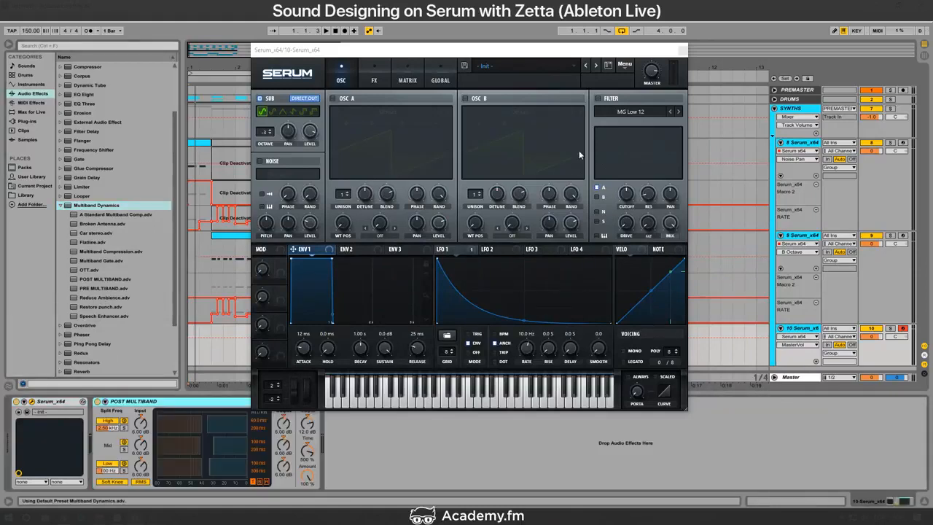
left_click(683, 51)
left_click(62, 205)
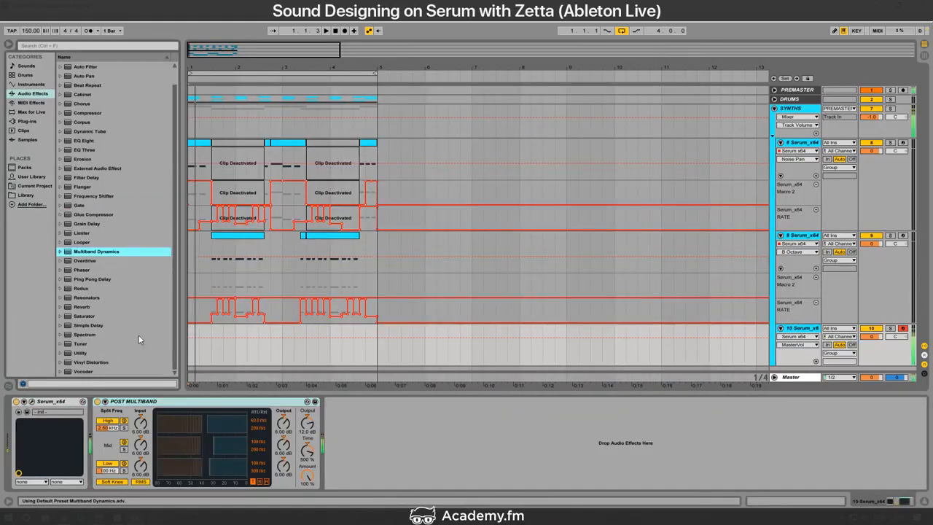
Step: Deactivate the high and mid bands of the POST MULTIBAND device and show its above-threshold settings
left_click(124, 443)
left_click(124, 421)
left_click(124, 443)
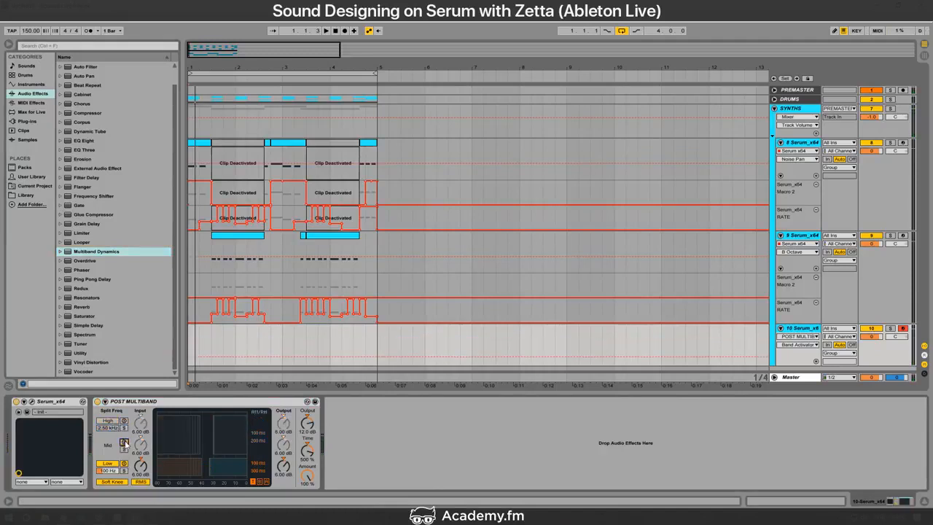
left_click(266, 482)
Step: Add the OTT preset after the POST MULTIBAND device and show its below-threshold settings for comparison
left_click(61, 252)
double_click(86, 316)
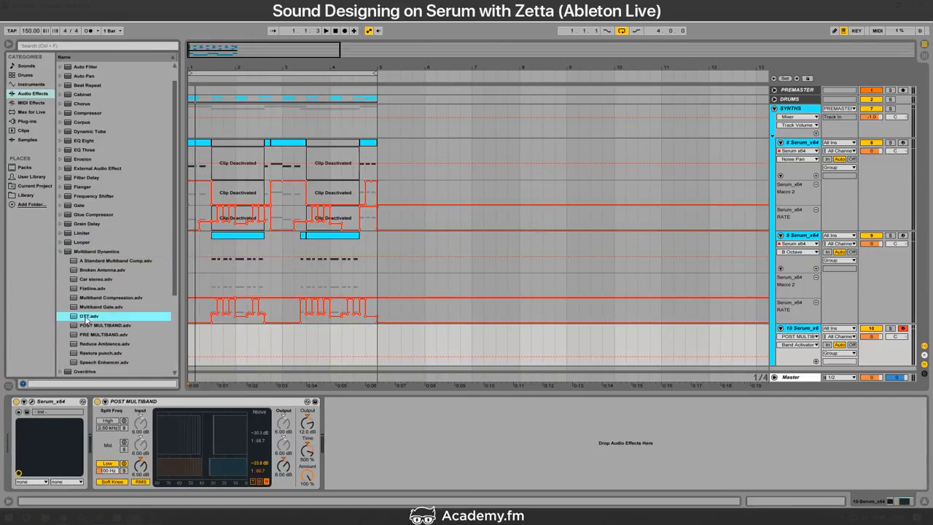
left_click(60, 251)
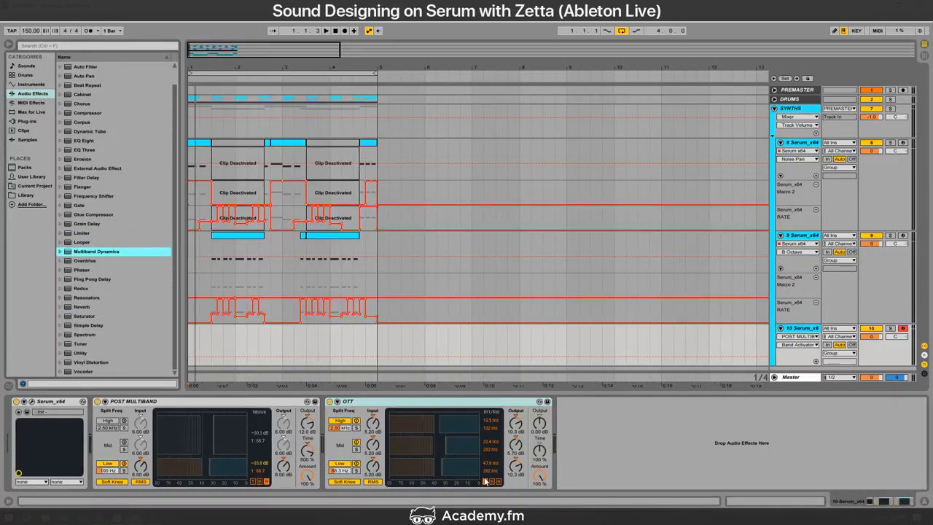
left_click(494, 482)
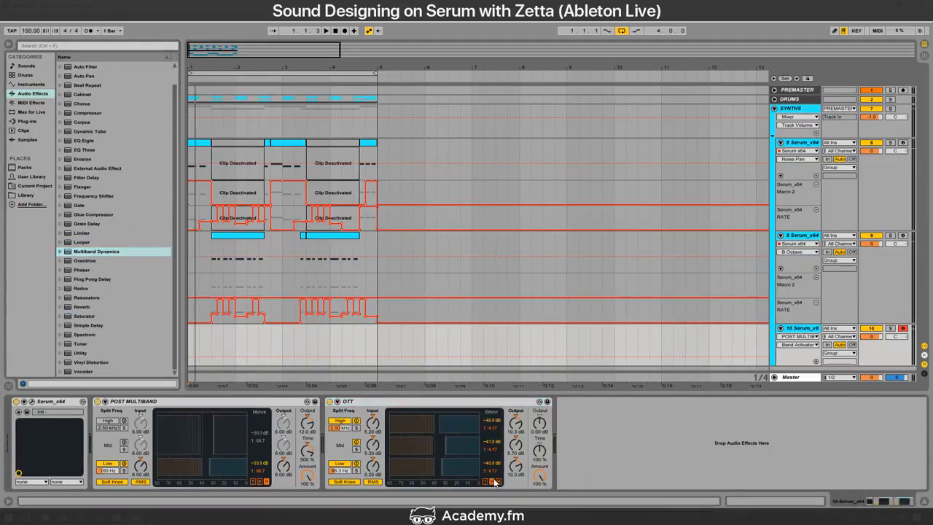
Step: Delete both the POST MULTIBAND and OTT devices from the sub track
left_click(203, 403)
key("Delete")
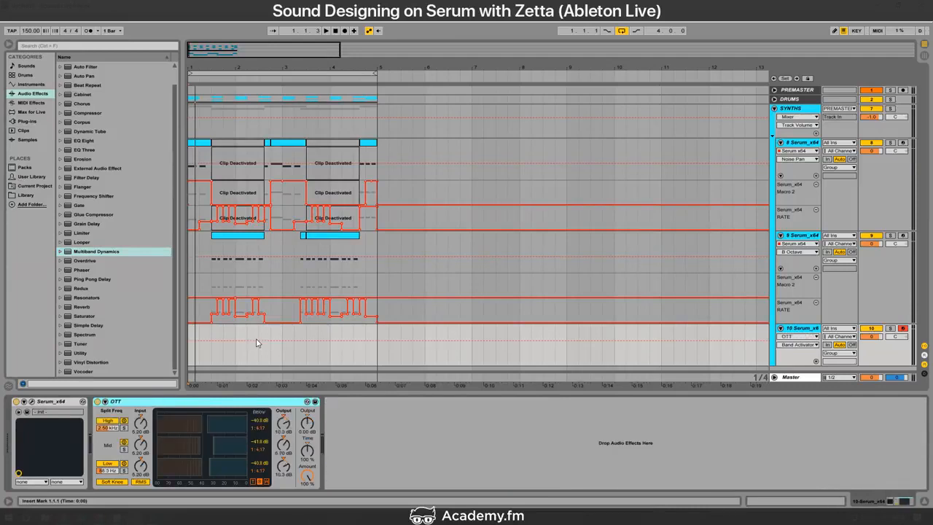
key("Delete")
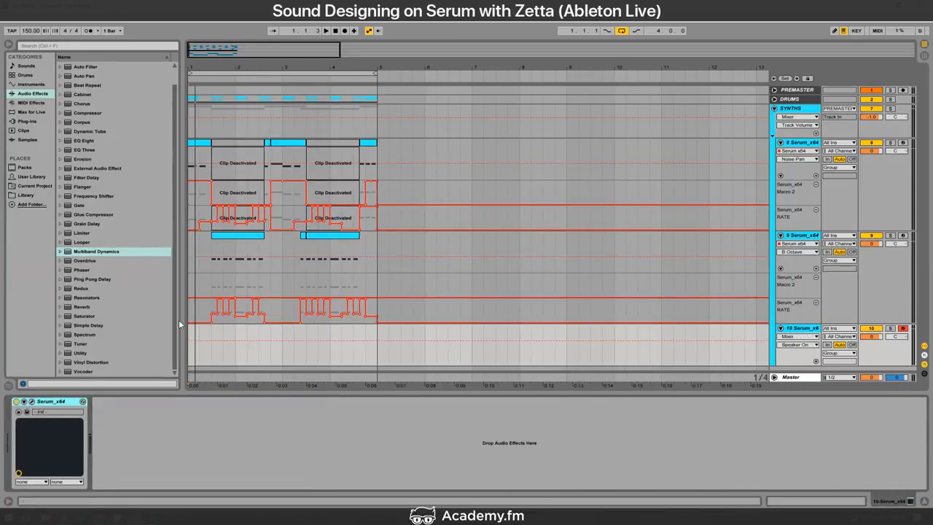
Step: Add the OTT multiband preset after Serum on the sub track and set its master output to 12 dB
left_click(64, 252)
left_click_drag(89, 317, 246, 408)
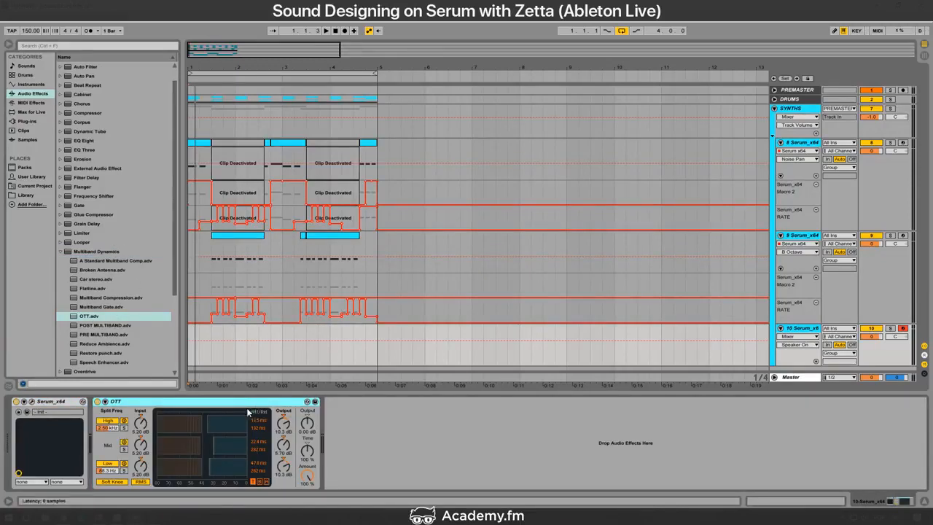
left_click(314, 432)
type("12")
key("Return")
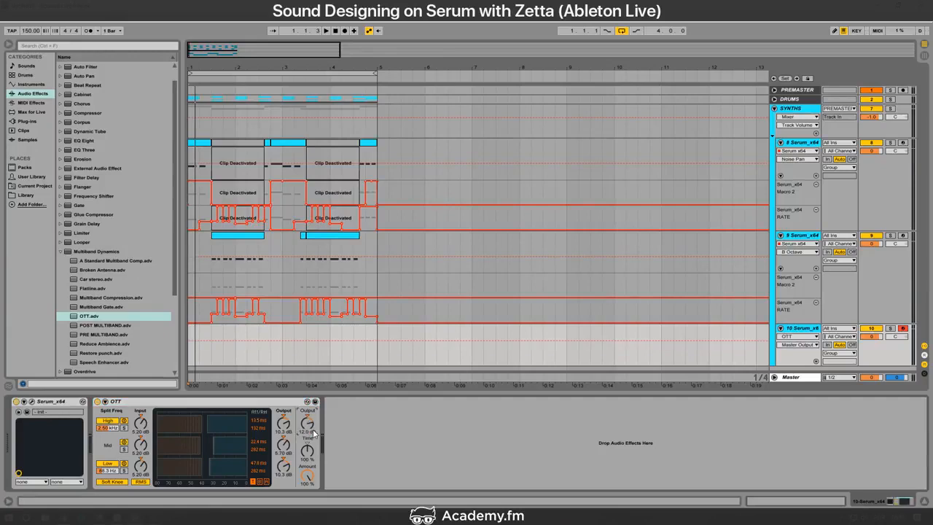
Step: Deactivate OTT's high and mid bands and set the low band's crossover frequency to 45 Hz
left_click(116, 421)
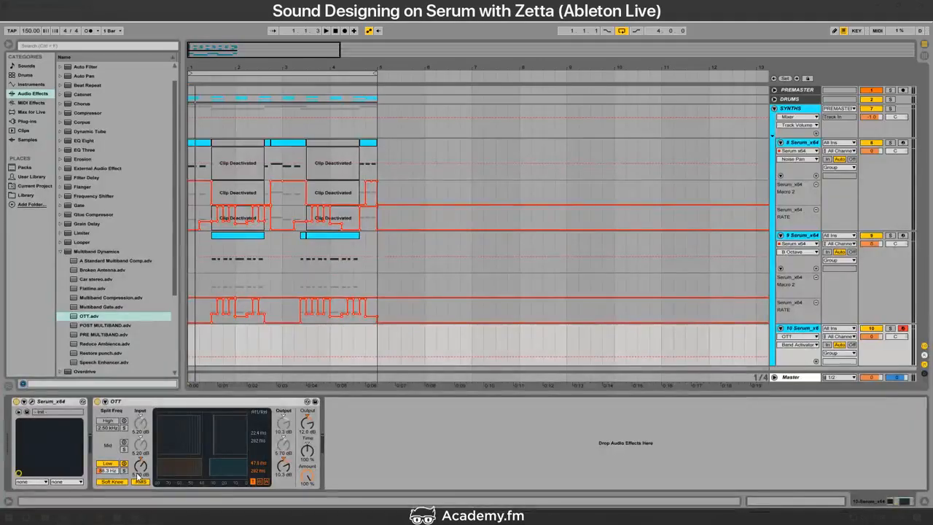
left_click_drag(109, 470, 111, 472)
type("45")
key("Return")
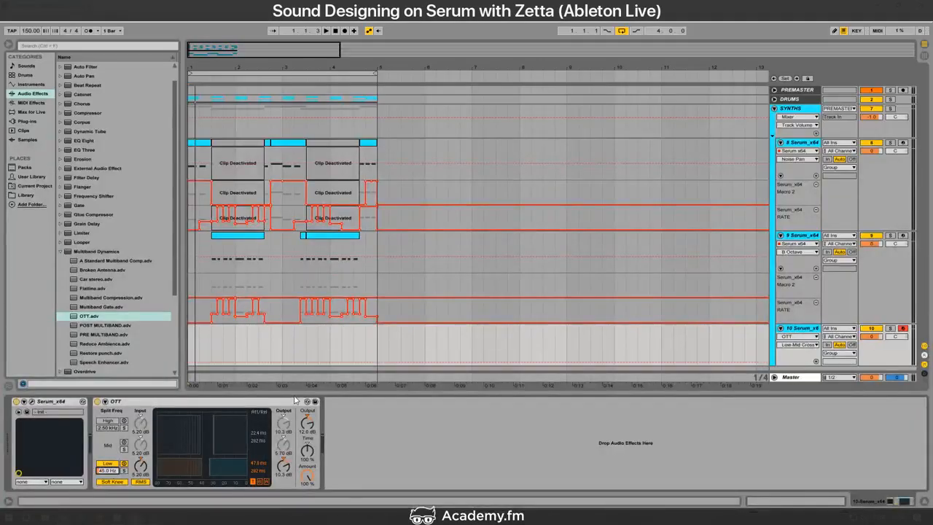
Step: Set OTT's low band input and output gains to 6 dB and its attack to 80 ms, and adjust its release
left_click(138, 472)
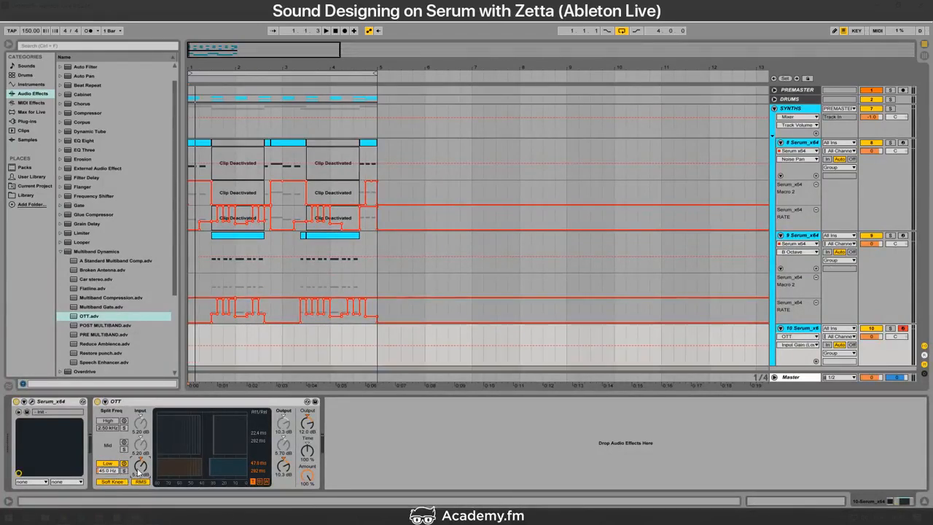
left_click(286, 466)
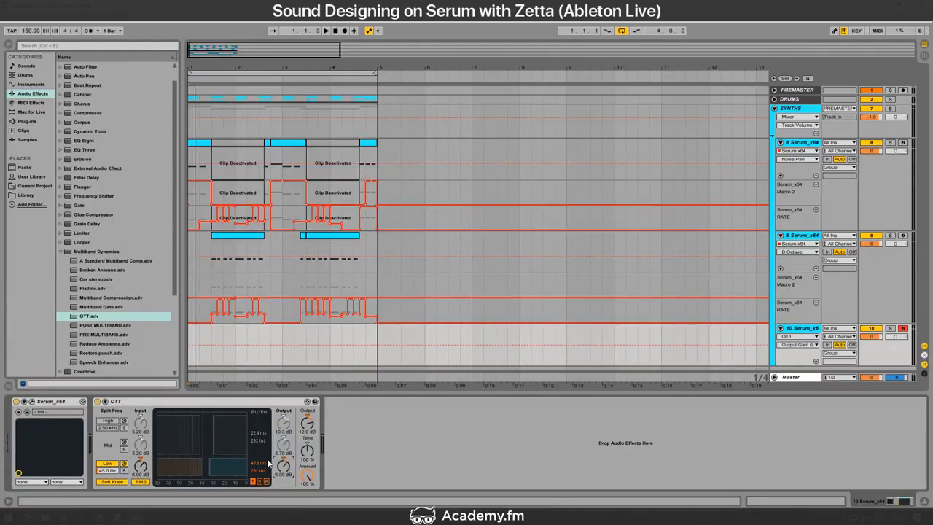
left_click(260, 463)
type("8")
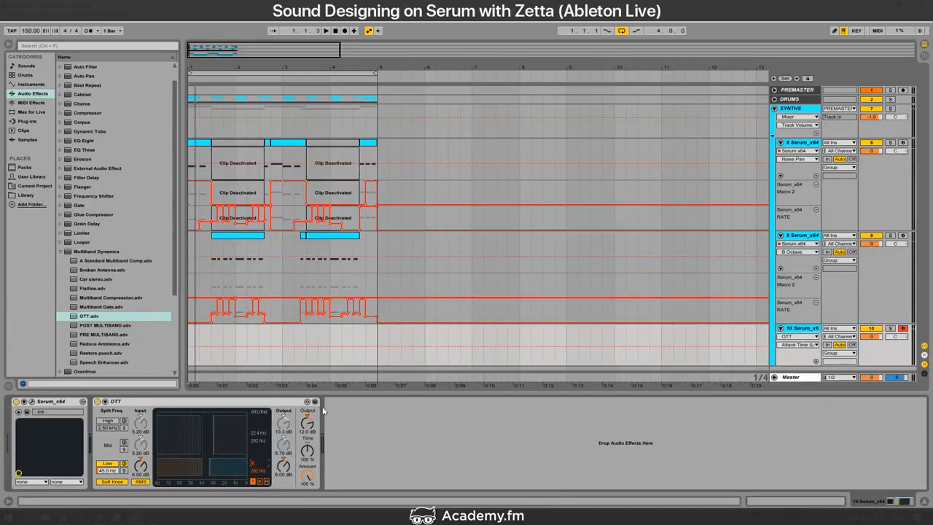
type("0")
key("Return")
left_click(258, 469)
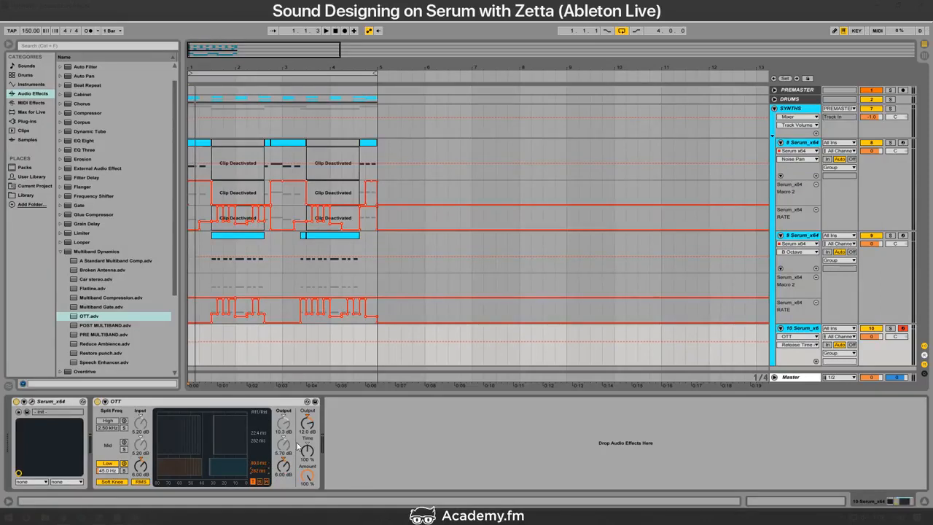
key("Return")
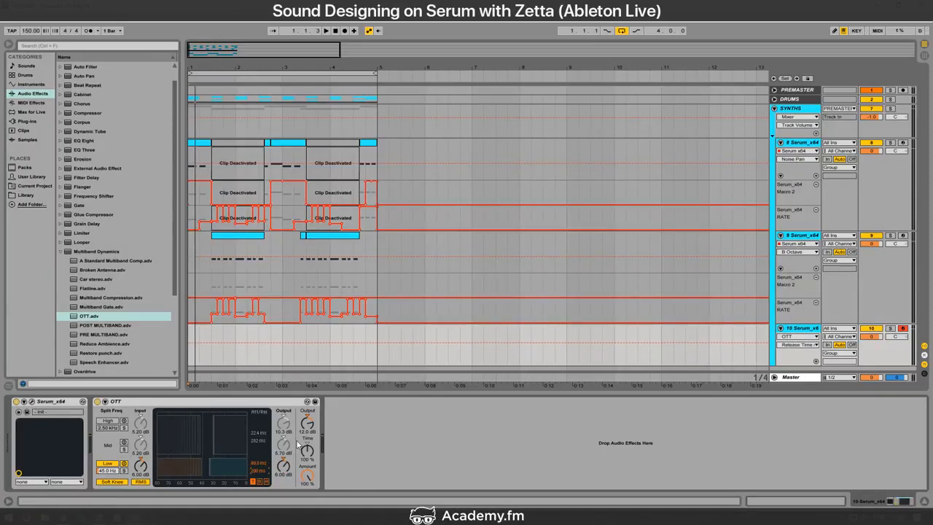
Step: Set the low band's below threshold to -40 dB and above threshold to -35 dB, with OTT's time scaling at 500%
left_click(260, 482)
left_click(268, 463)
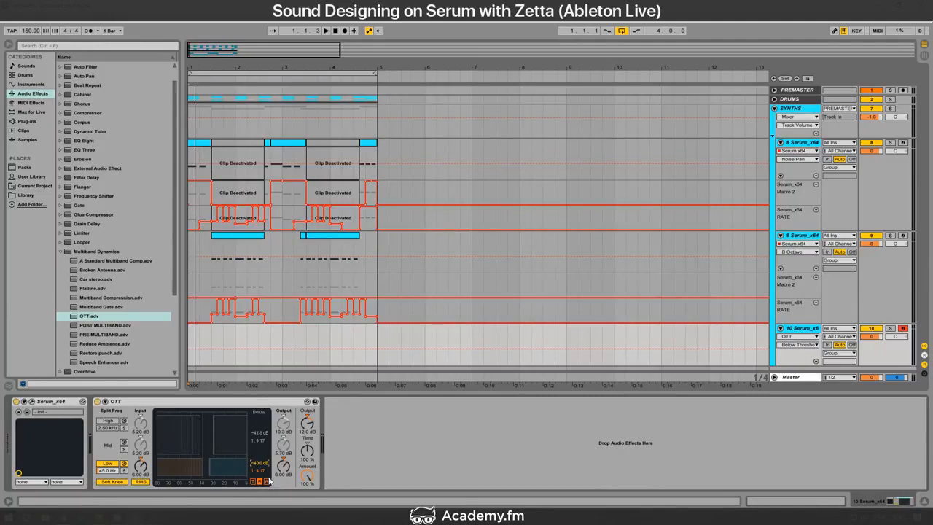
left_click(264, 470)
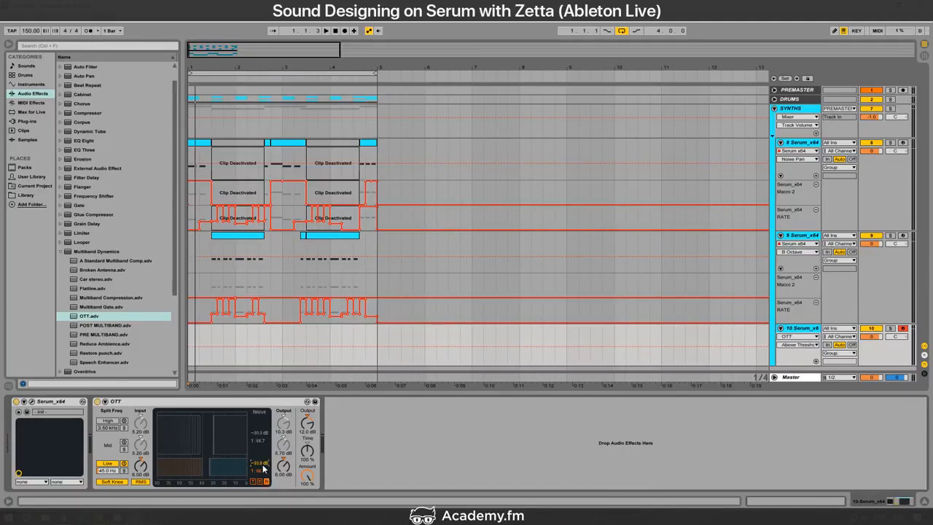
type("-35")
key("Return")
left_click(311, 451)
type("500")
key("Return")
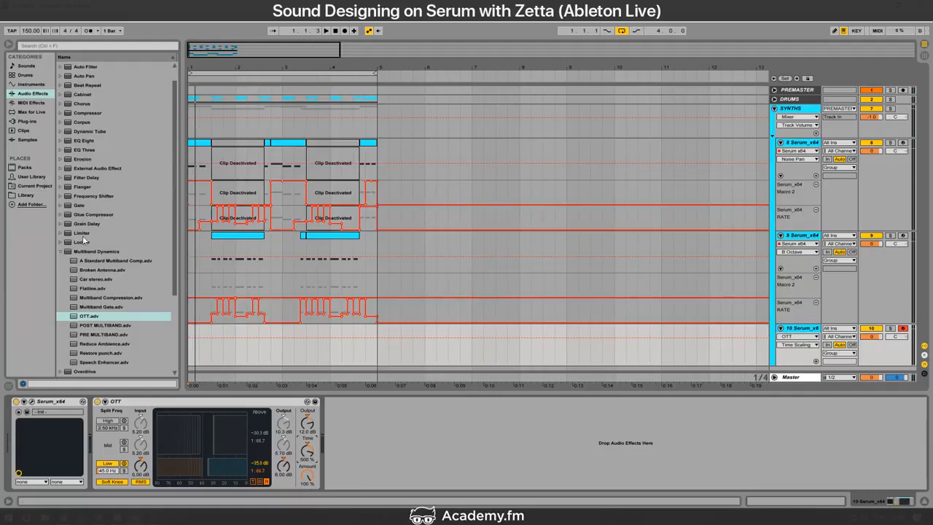
Step: Set the sub's envelope 1 release to 30 ms in Serum and OTT's master output to 9 dB
left_click(32, 402)
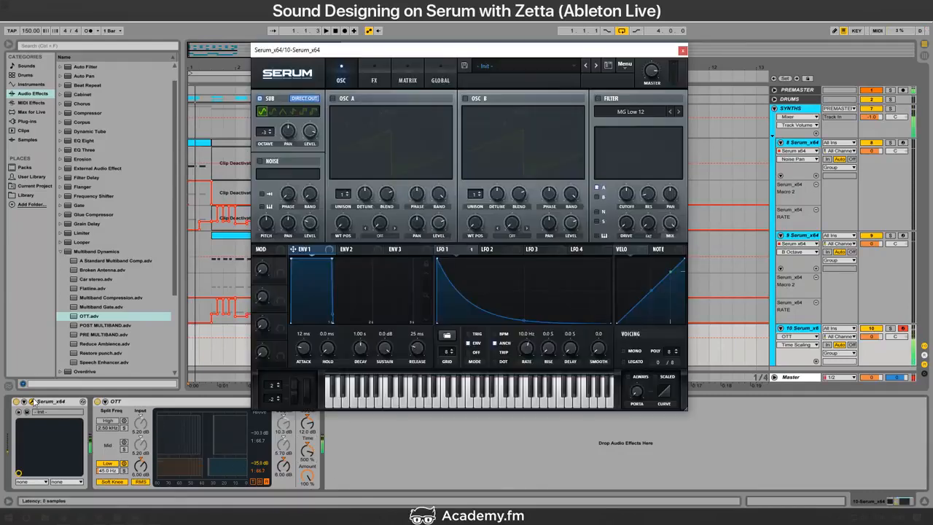
left_click_drag(406, 336, 418, 335)
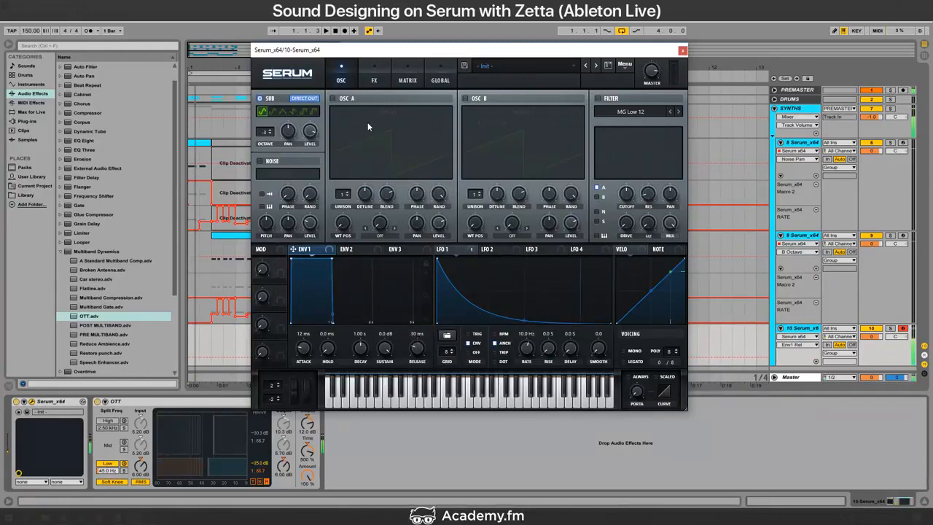
left_click(682, 50)
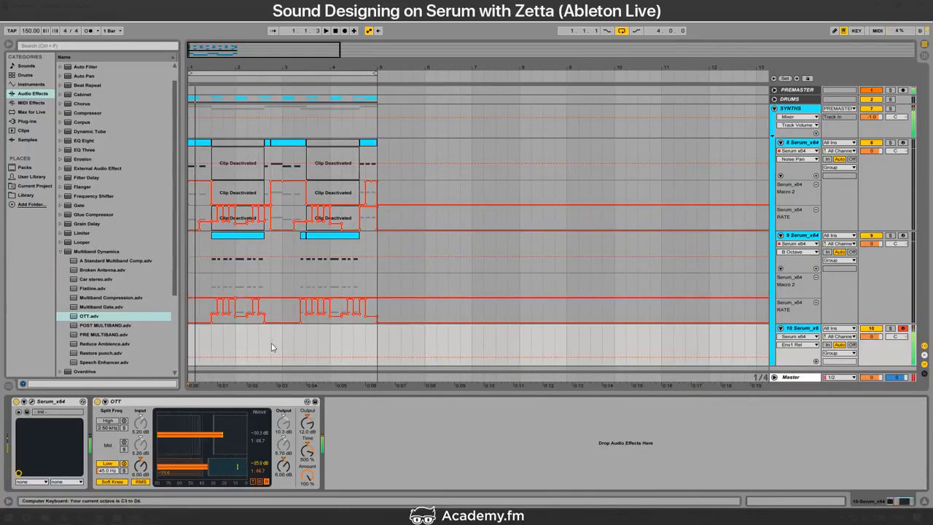
left_click(307, 419)
left_click_drag(306, 414, 306, 423)
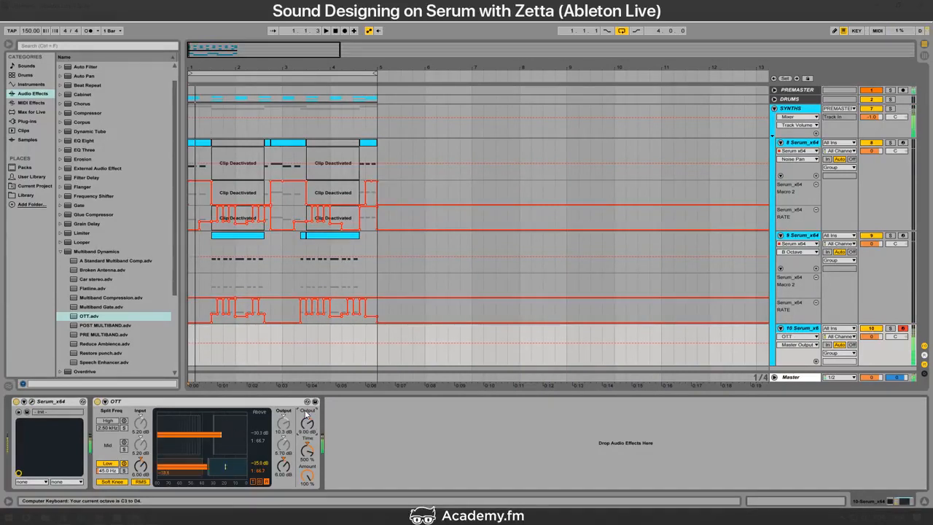
Step: Add an EQ Eight after OTT on the sub track, and switch briefly to the other window and back
left_click(60, 245)
left_click(61, 251)
double_click(84, 142)
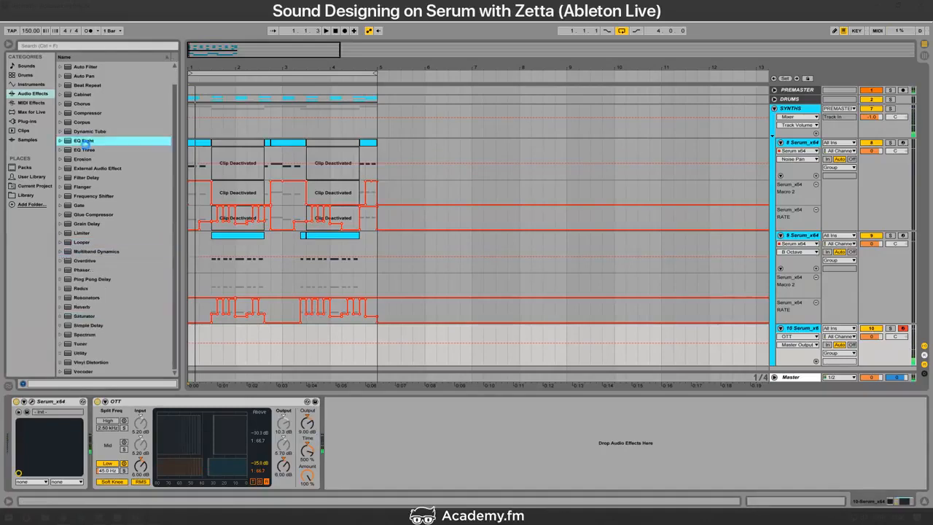
key("alt+Tab")
key("alt+Tab")
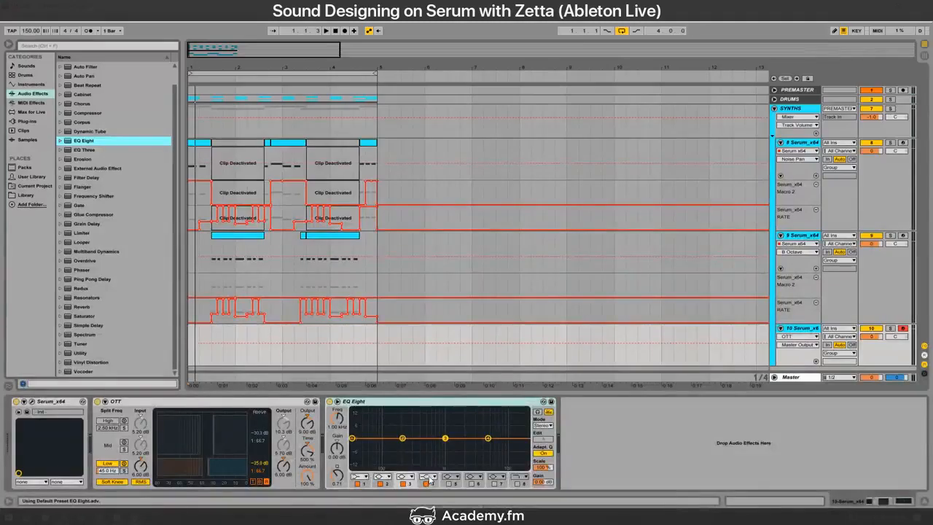
Step: Change the filter types of EQ Eight's bands 4 and 3, making band 3 a high cut at 120 Hz
left_click(428, 477)
left_click(428, 468)
left_click(409, 473)
left_click(409, 467)
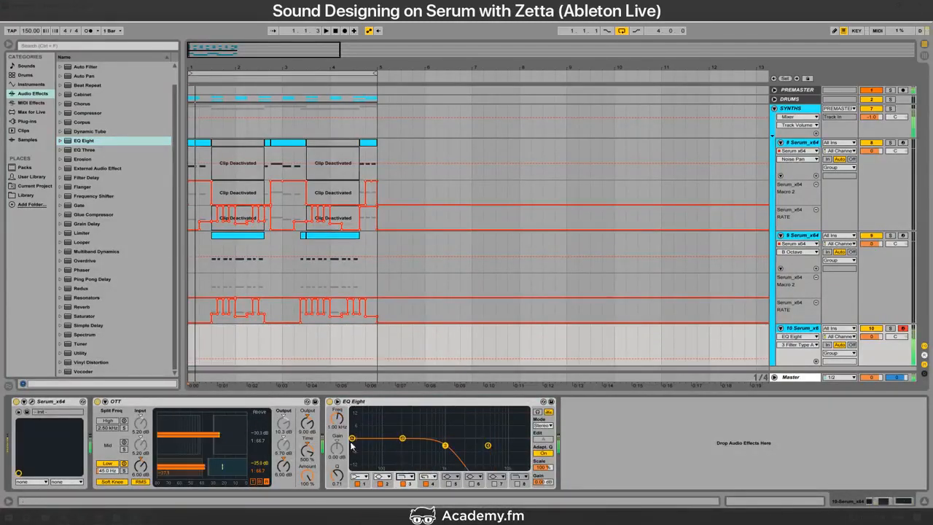
left_click_drag(344, 428, 345, 430)
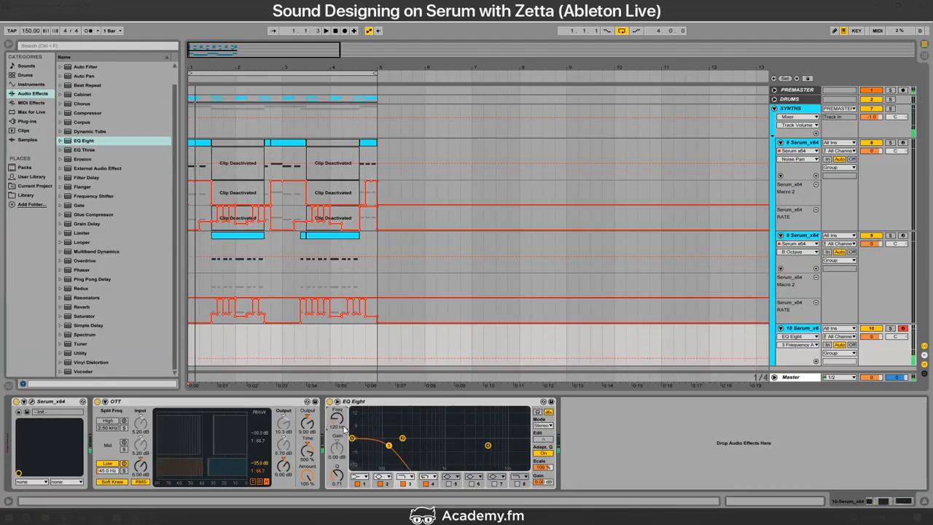
Step: Try EQ Eight's band 3 high cut at 150 Hz and 140 Hz, and revisit the filter types of bands 4 and 3
type("150")
key("Return")
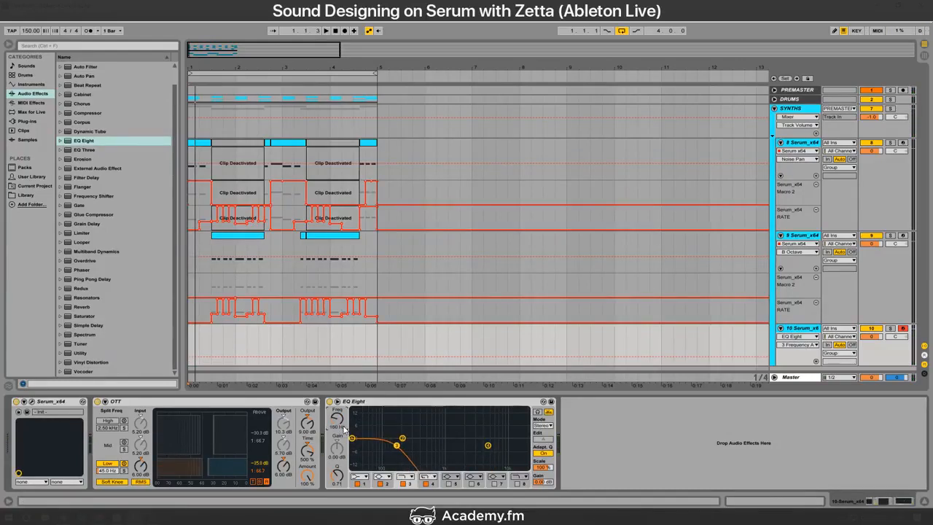
type("140")
key("Return")
left_click(434, 475)
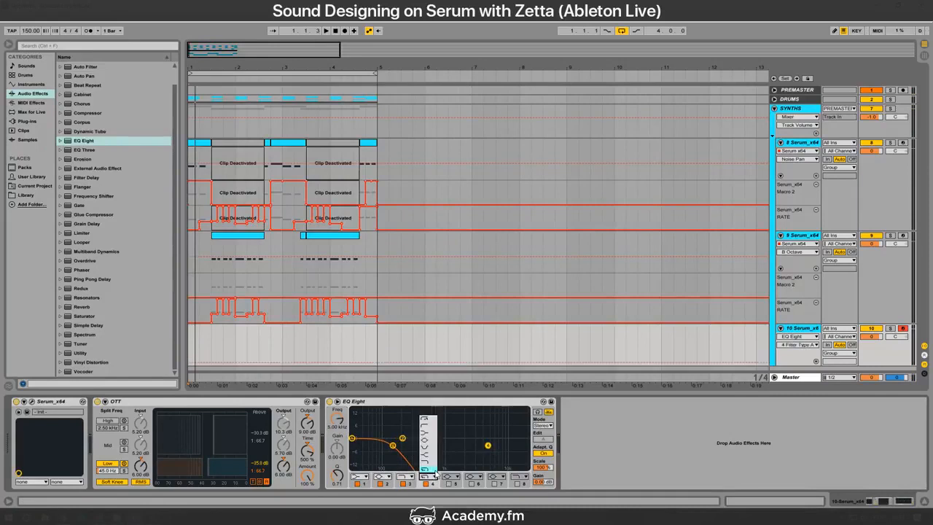
left_click(434, 474)
left_click(336, 428)
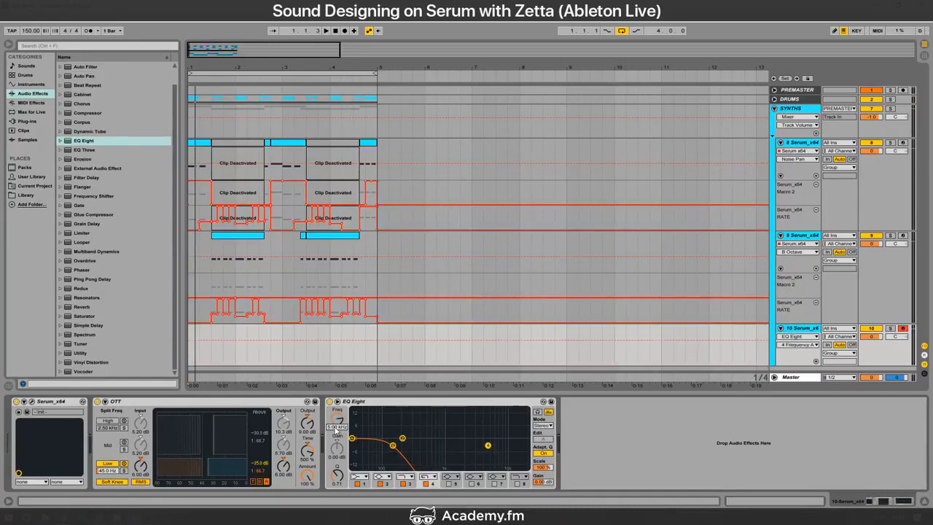
left_click(405, 476)
left_click(405, 473)
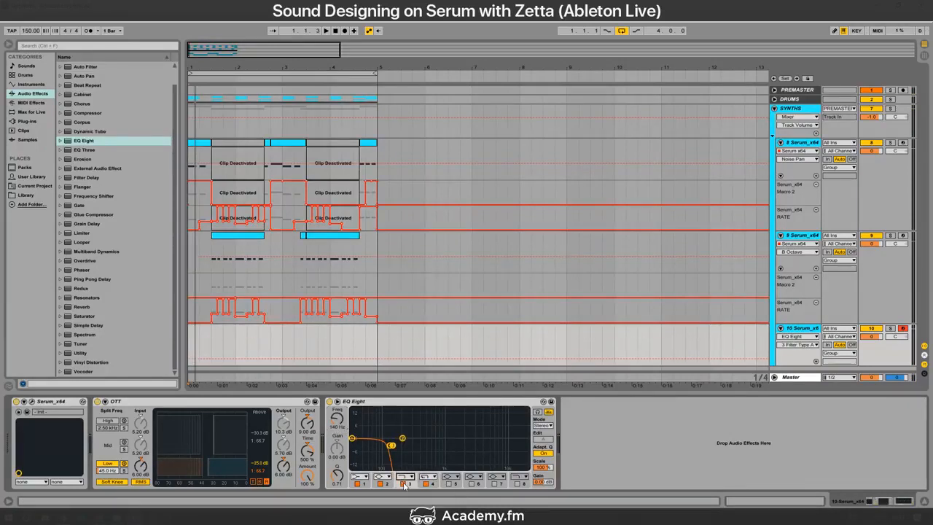
Step: Turn off EQ Eight's band 3 and set the band 4 high-cut frequency to 140 Hz
left_click(404, 484)
left_click(432, 484)
left_click(344, 427)
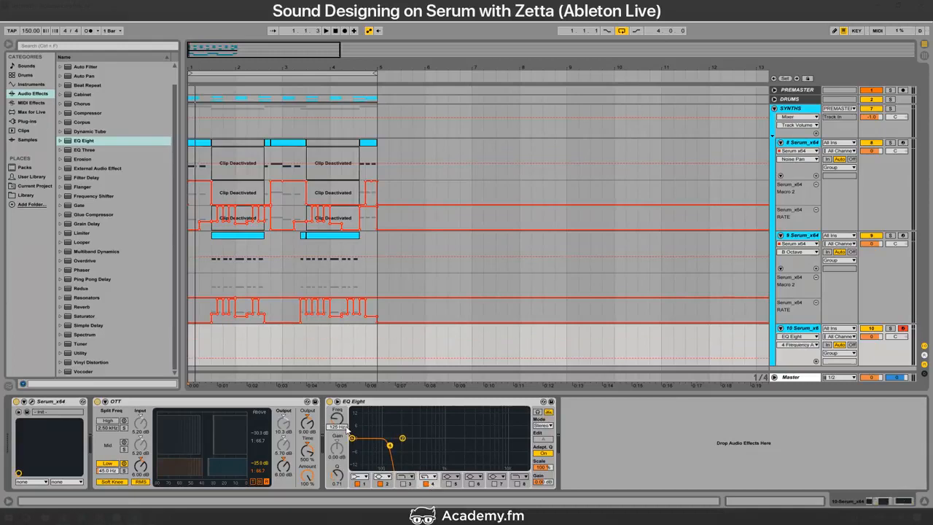
type("140")
key("Return")
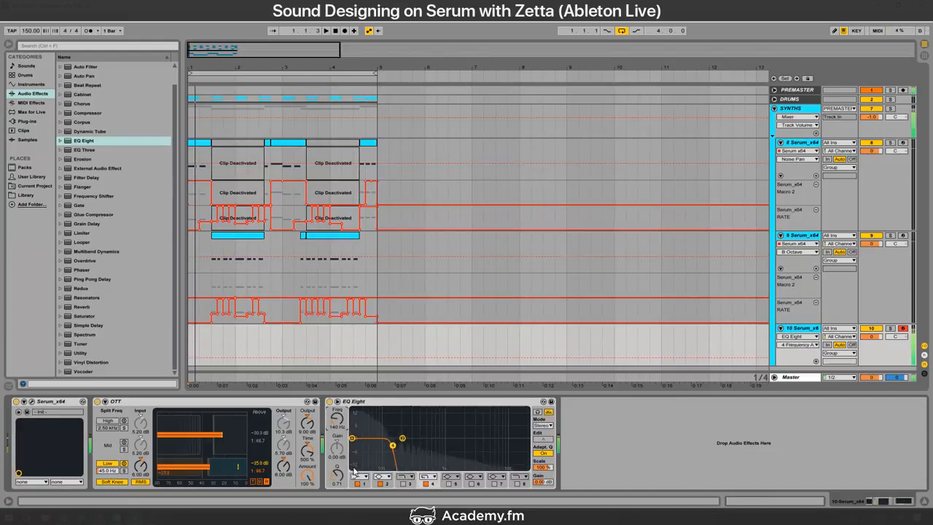
Step: Make EQ Eight's band 1 a bell at 80 Hz with 2 dB of gain
left_click(353, 439)
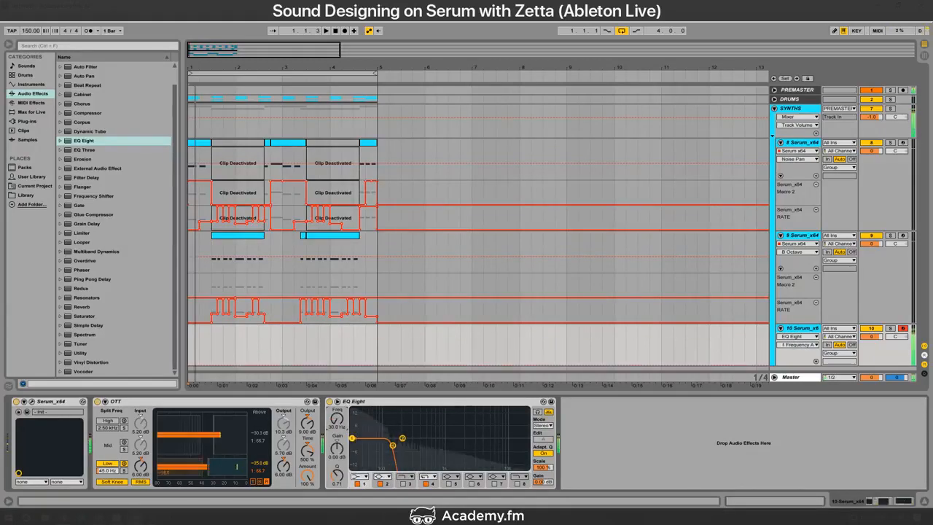
left_click_drag(342, 427, 342, 413)
type("100")
key("Return")
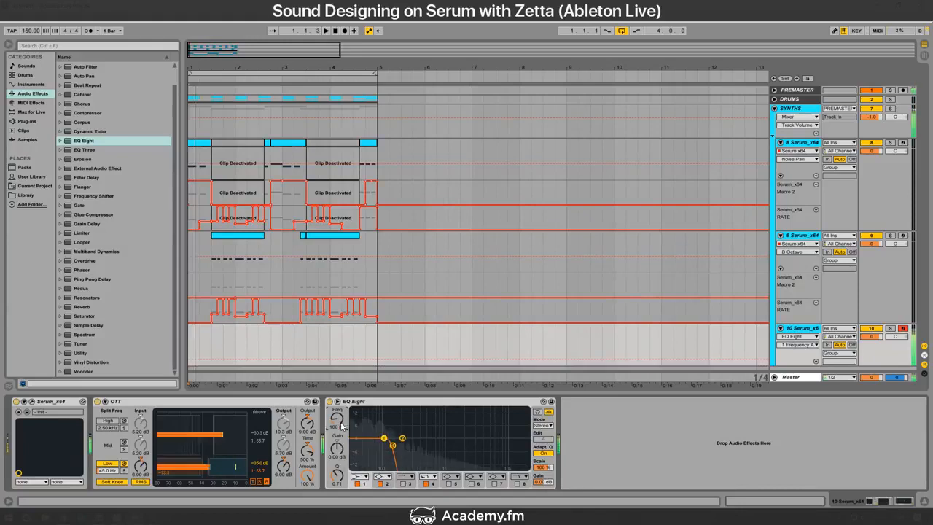
type("10")
key("Return")
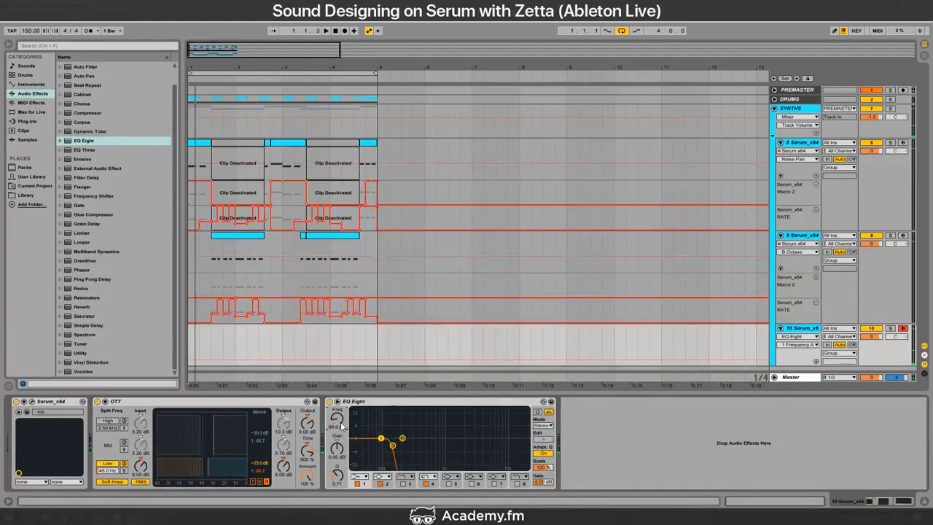
left_click(344, 452)
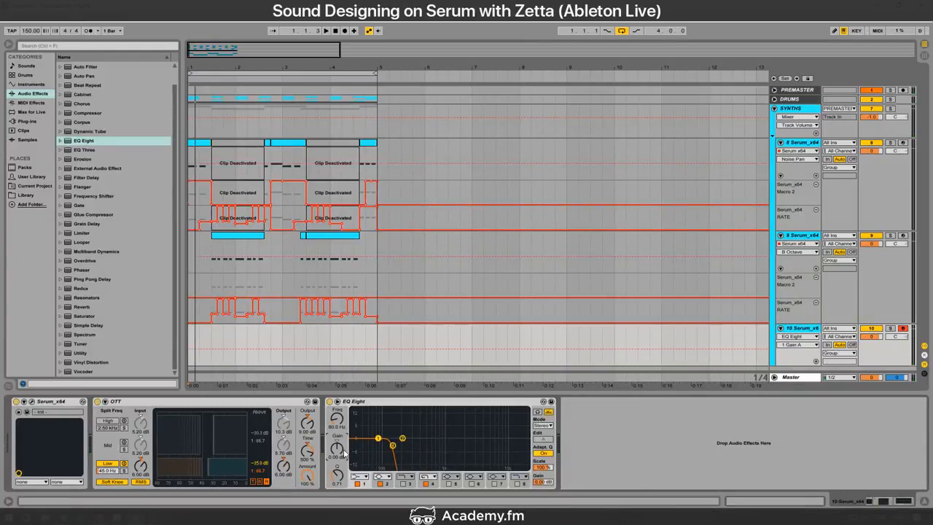
type("2")
key("Return")
left_click(366, 477)
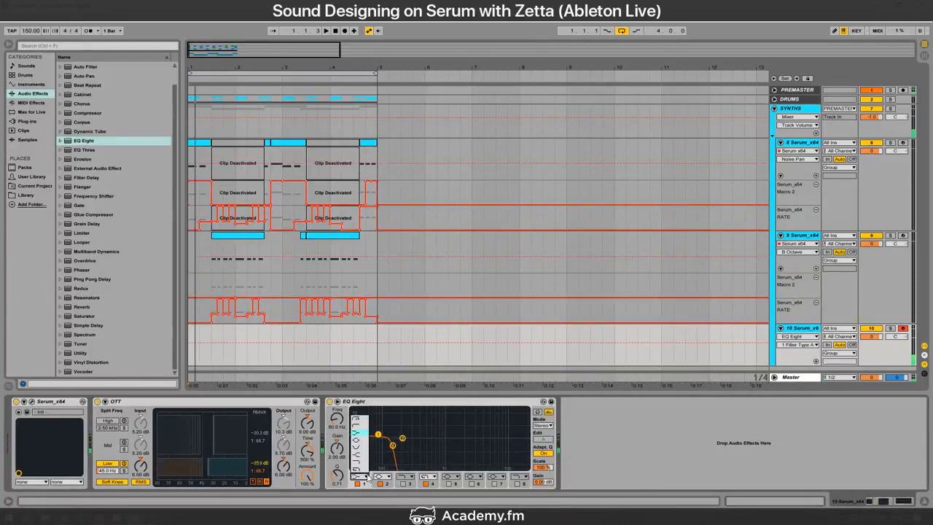
left_click(366, 449)
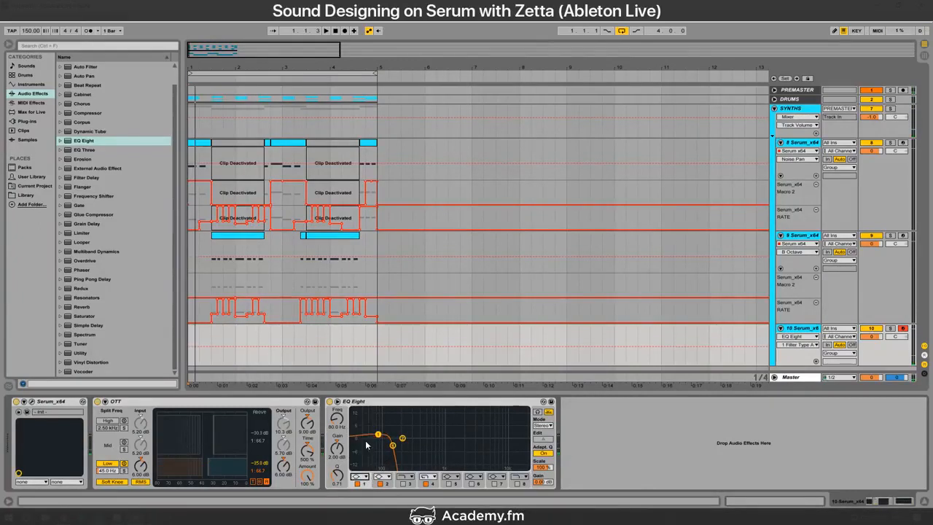
Step: Try band 1 with a Q of 1.5 and 2, and a gain of 3 dB
left_click(338, 473)
type("1.5")
key("Return")
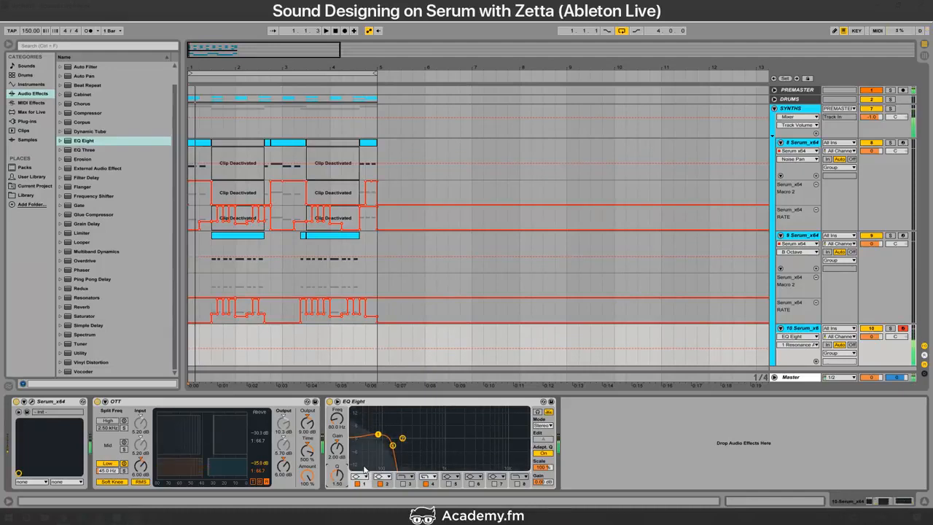
type("2")
key("Return")
left_click(335, 456)
type("3")
key("Return")
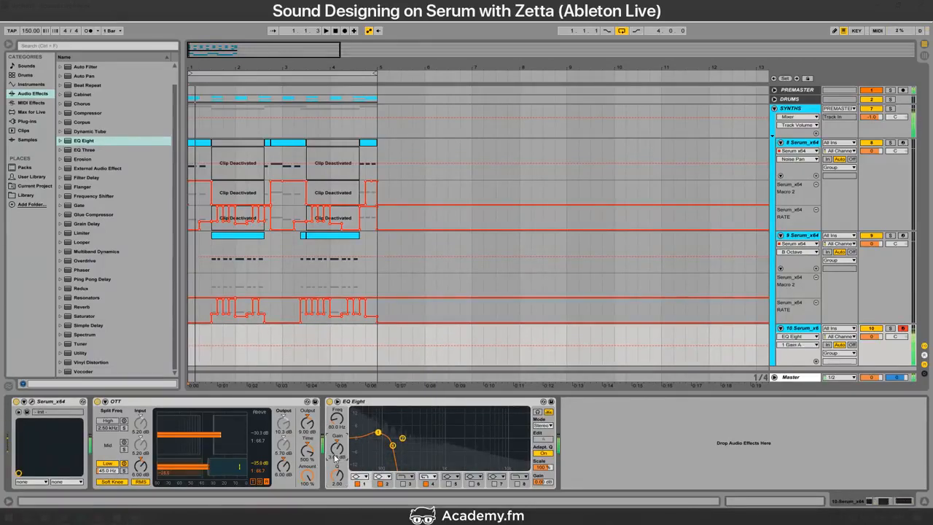
Step: Bring band 1's gain back to 2 dB and set its Q to 1
type("10")
key("Return")
type("2")
key("Return")
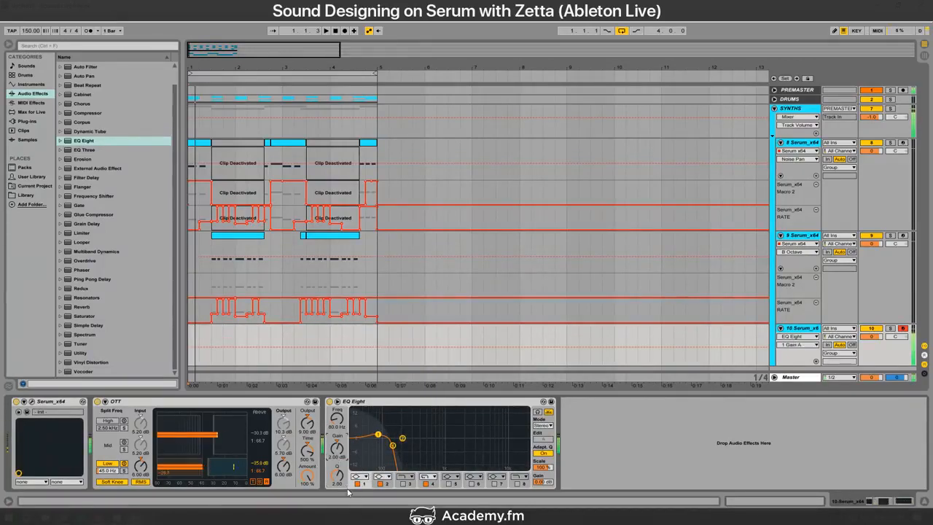
left_click(340, 482)
type("1")
key("Return")
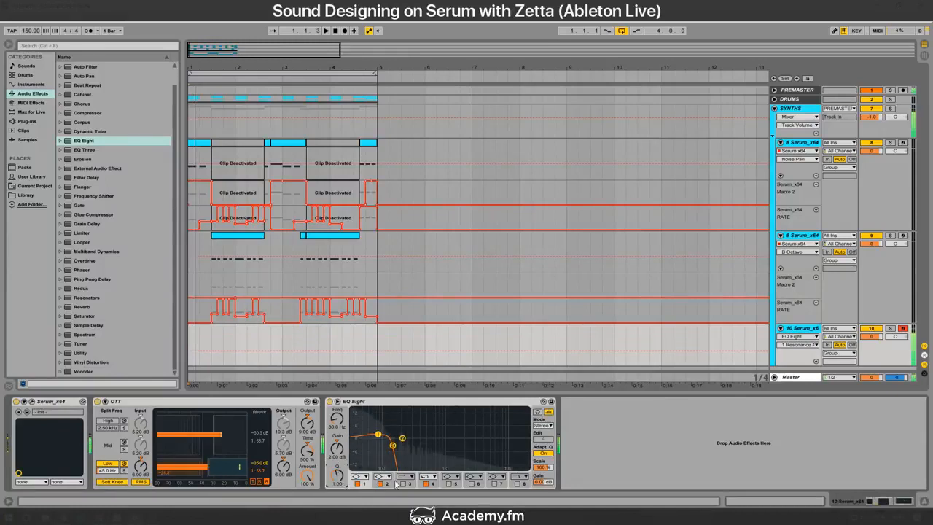
Step: Rename the OTT device as SUB BASS, save it as a Multiband Dynamics preset, and collapse the preset folder
left_click(129, 403)
key("ctrl+r")
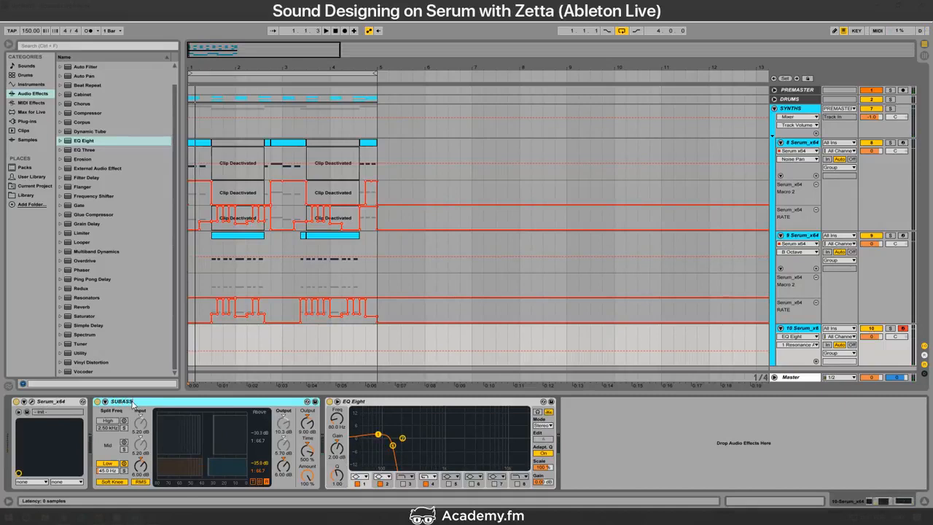
type("SUB BASS")
key("Return")
left_click(315, 401)
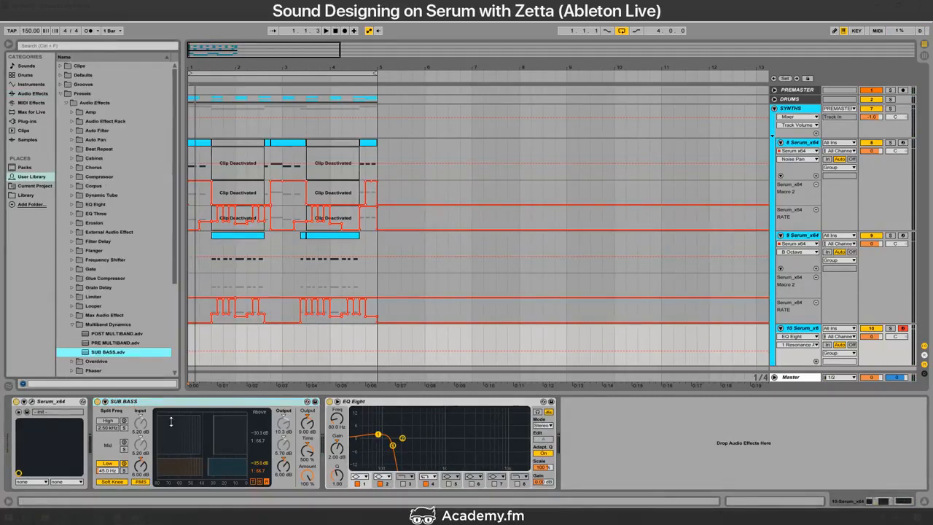
left_click(71, 323)
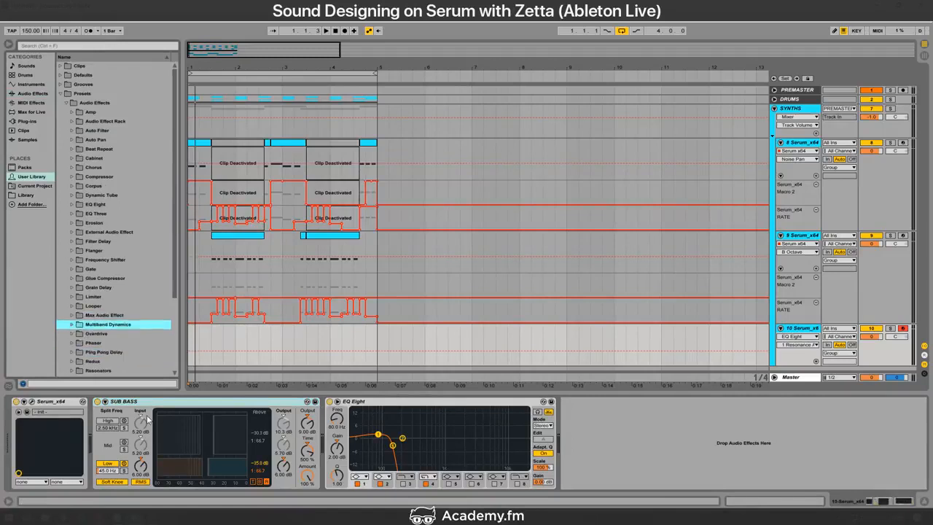
Step: Raise the SUB BASS multiband compressor's master output to 12 dB
left_click(311, 476)
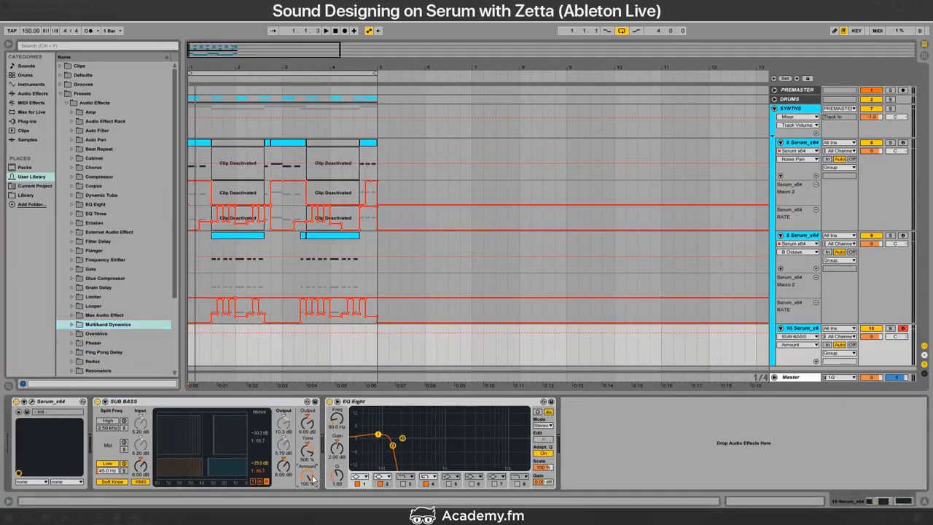
left_click(312, 459)
left_click(308, 416)
left_click_drag(309, 417, 309, 395)
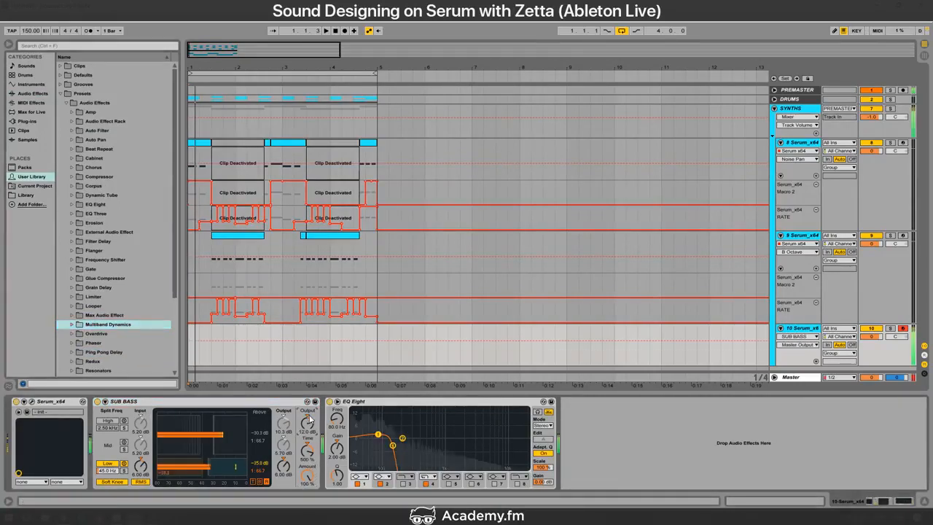
Step: Add a Limiter after EQ Eight with its ceiling at 0 dB, and audition the sub
left_click(33, 94)
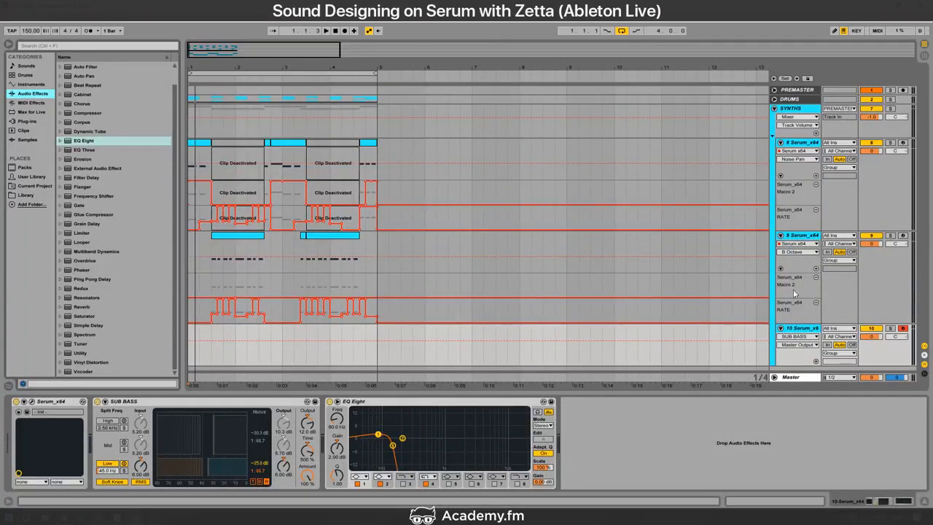
left_click_drag(90, 232, 571, 435)
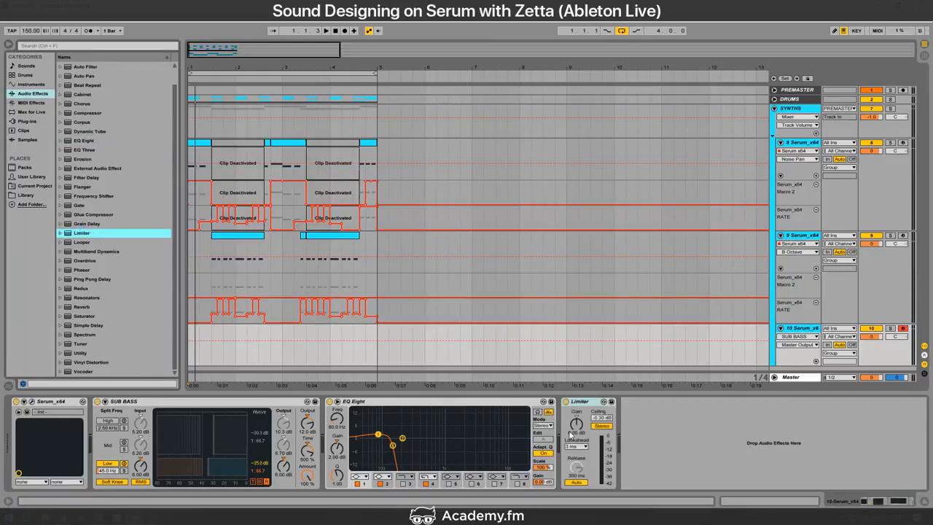
left_click(604, 418)
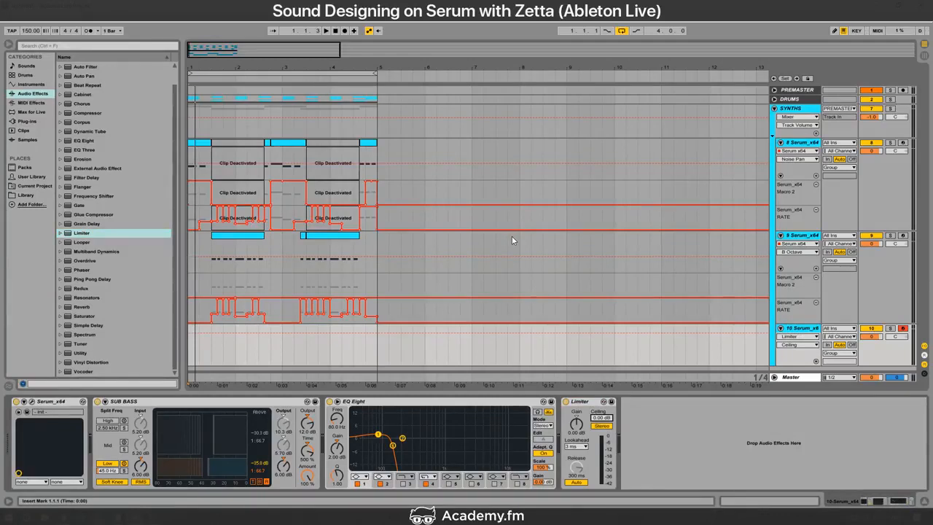
key("a")
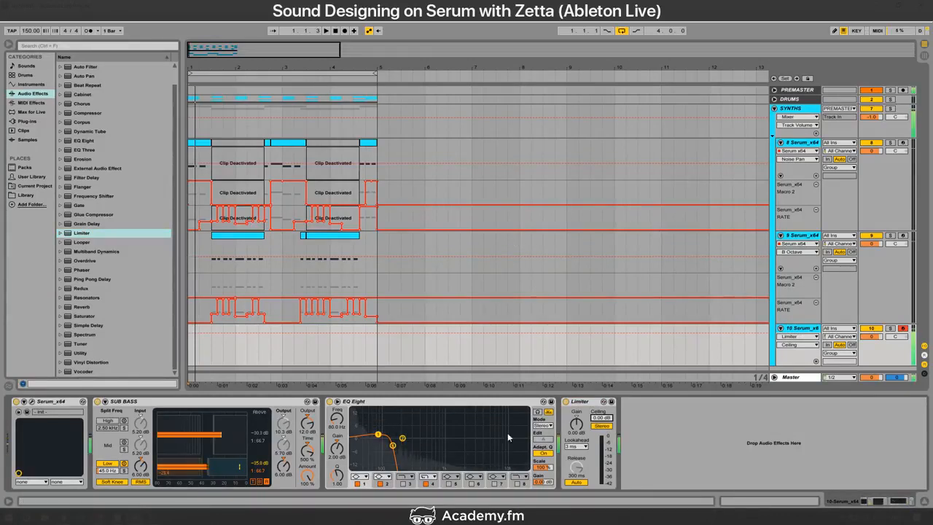
Step: Lower the SUB BASS output to 10 dB, and set EQ Eight's band 1 to 90 Hz with a Q of 1.5
left_click_drag(307, 420, 307, 423)
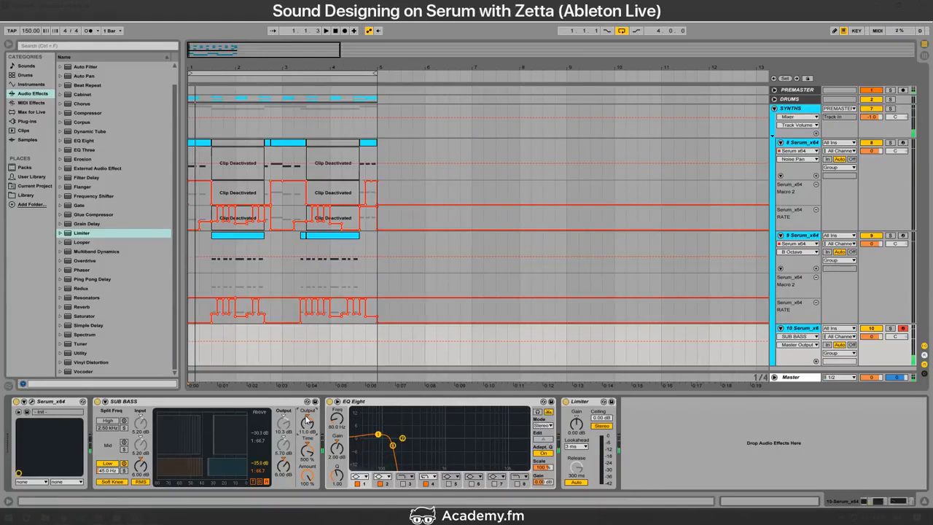
key("a")
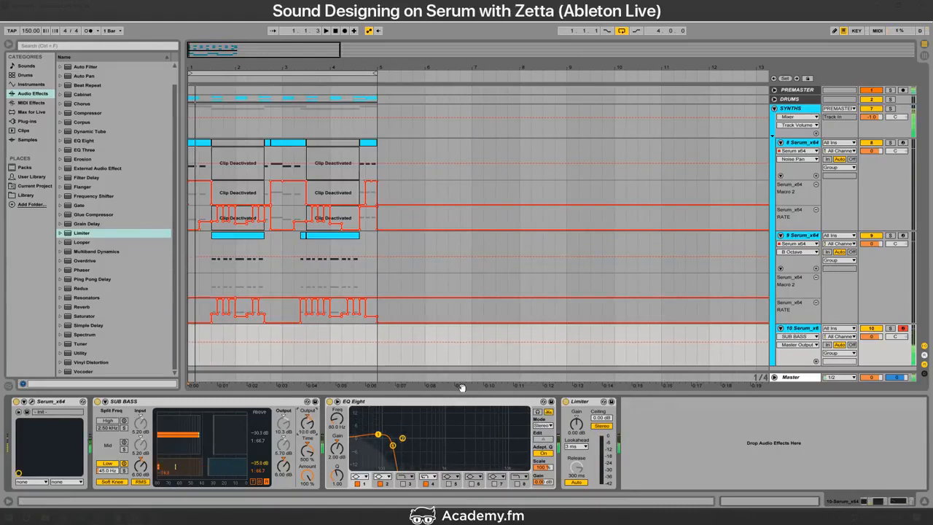
left_click(336, 474)
type("1")
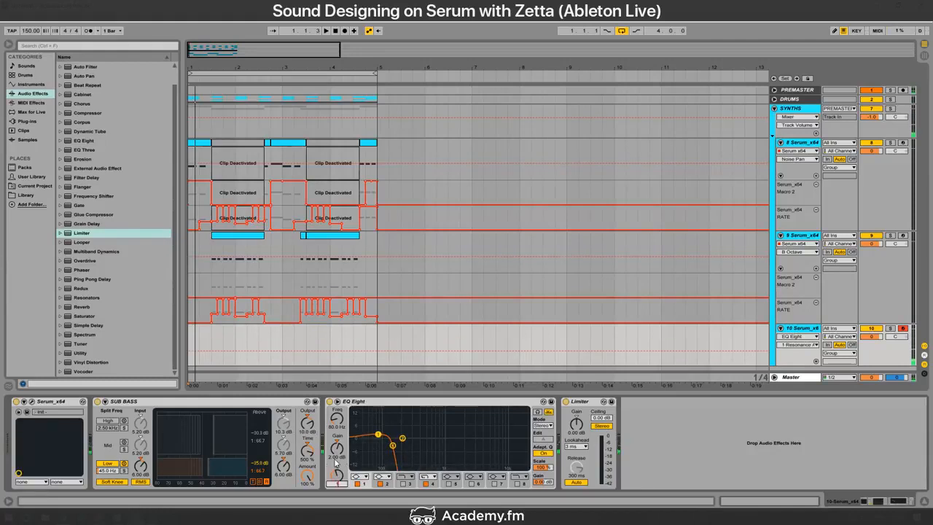
type(".5")
key("Return")
key("a")
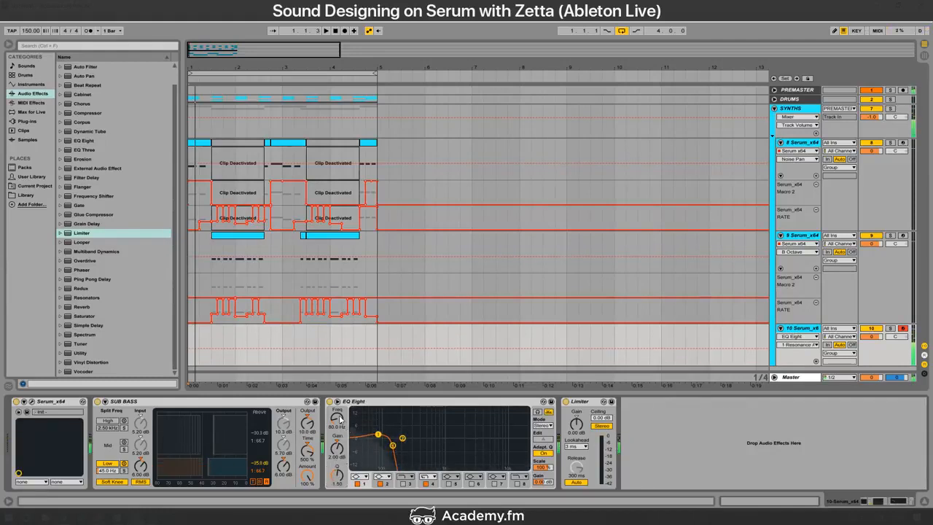
Step: Copy the first Serum track's MIDI onto the sub track as one clip from 1.1.1 to 5.1.1
left_click(200, 142)
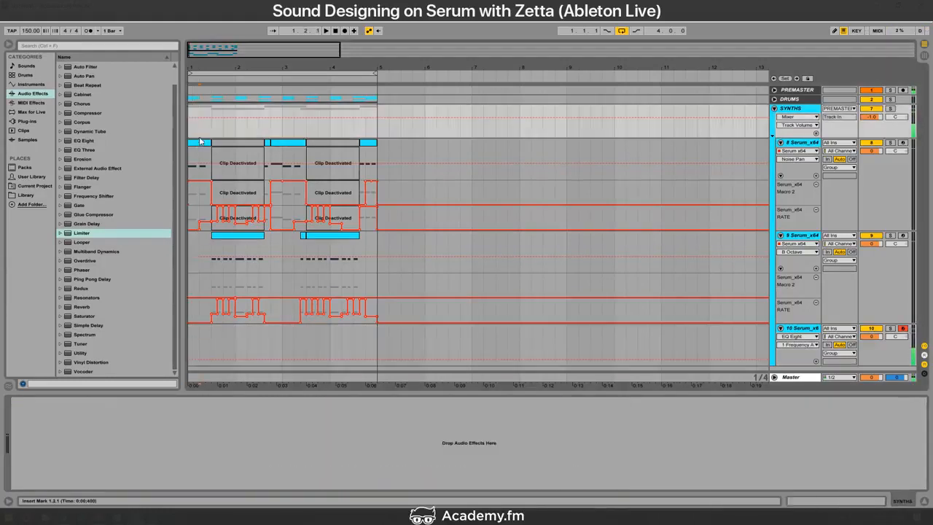
left_click(200, 142)
left_click(208, 331)
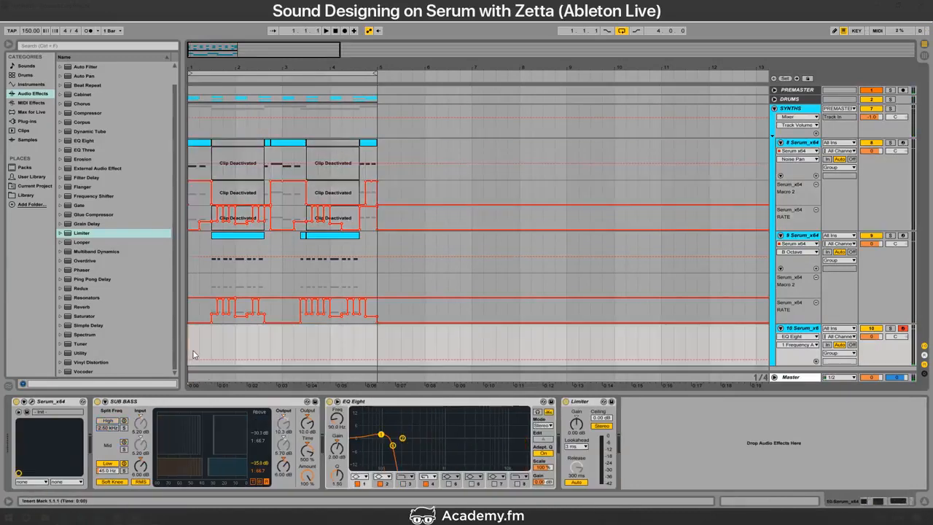
left_click_drag(209, 331, 368, 334)
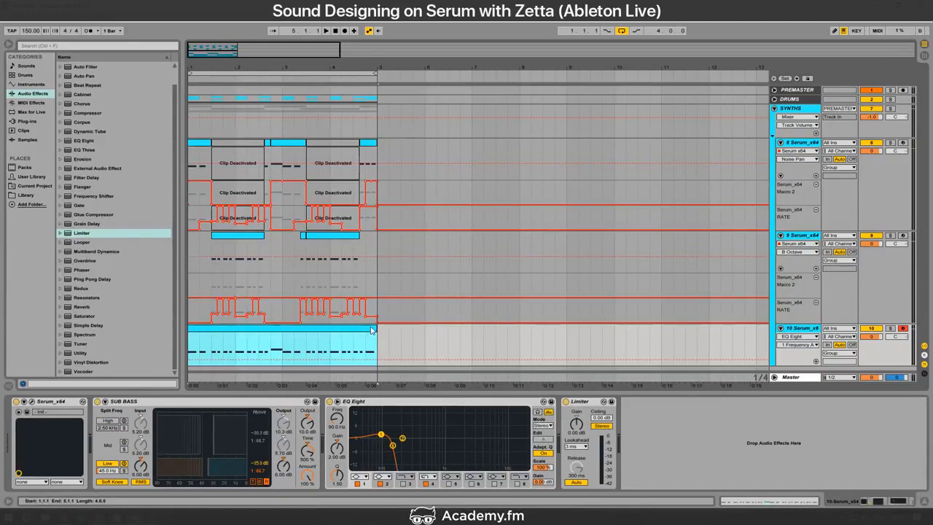
Step: Open the sub clip's notes and copy the short E3 note at 3.3.3 to 3.2.3
double_click(371, 330)
left_click(661, 367)
left_click_drag(661, 366, 612, 364, "ctrl")
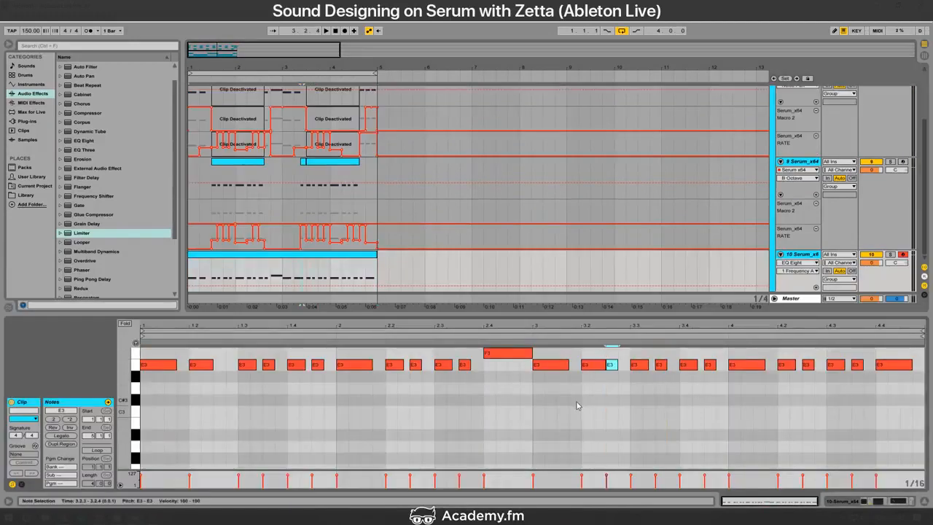
Step: Shorten all notes in the sub clip by 1/32, then select the clip in the arrangement
key("ctrl+a")
key("shift+Left")
key("ctrl+2")
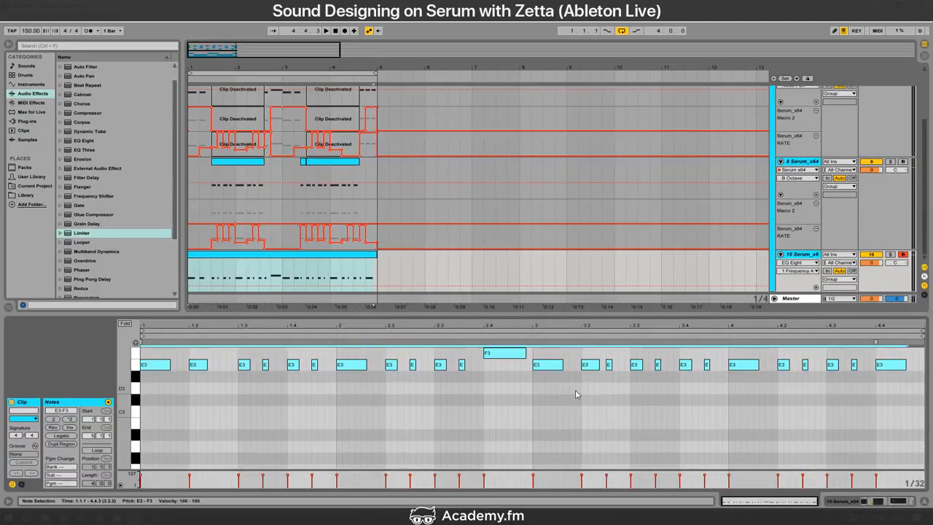
left_click(279, 253)
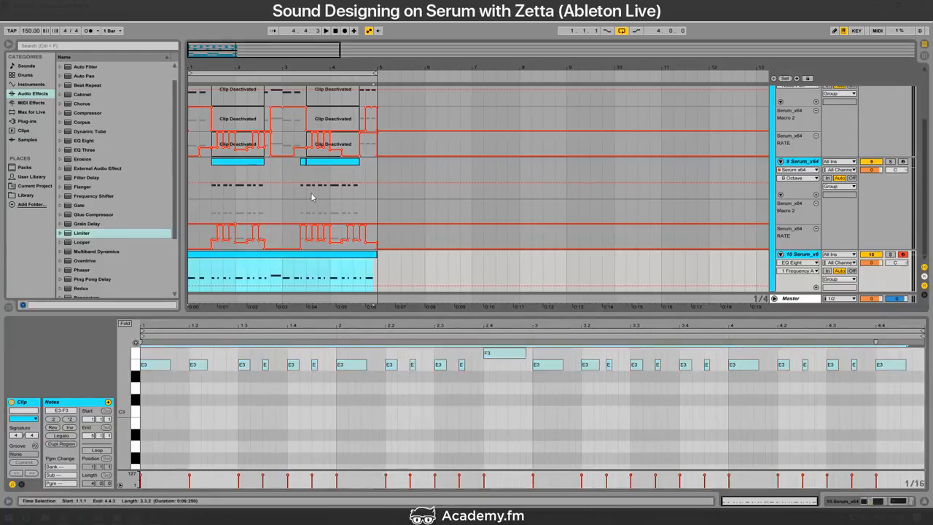
Step: Audition the sub bass, then lower the sub track's volume to -4 dB and the Master volume to -3 dB
scroll(303, 201, "up", 3)
scroll(308, 194, "down", 3)
scroll(344, 240, "up", 3)
scroll(309, 217, "down", 3)
key("space")
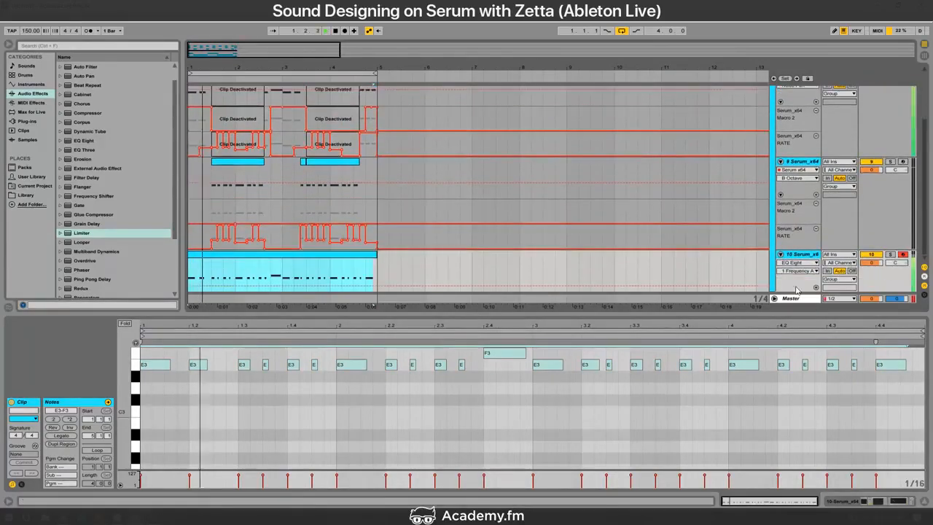
key("space")
left_click(890, 255)
left_click(881, 263)
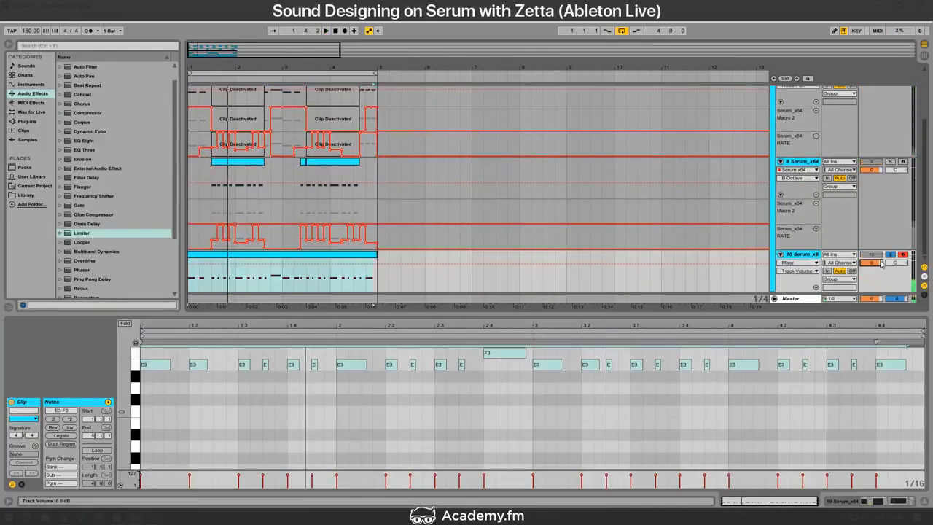
left_click_drag(881, 263, 881, 263)
key("space")
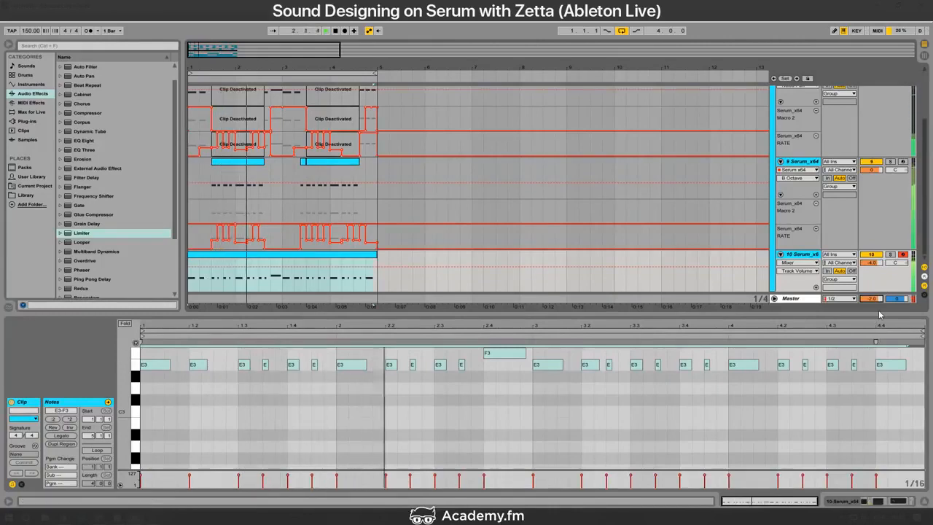
key("alt+Tab")
key("alt+Tab")
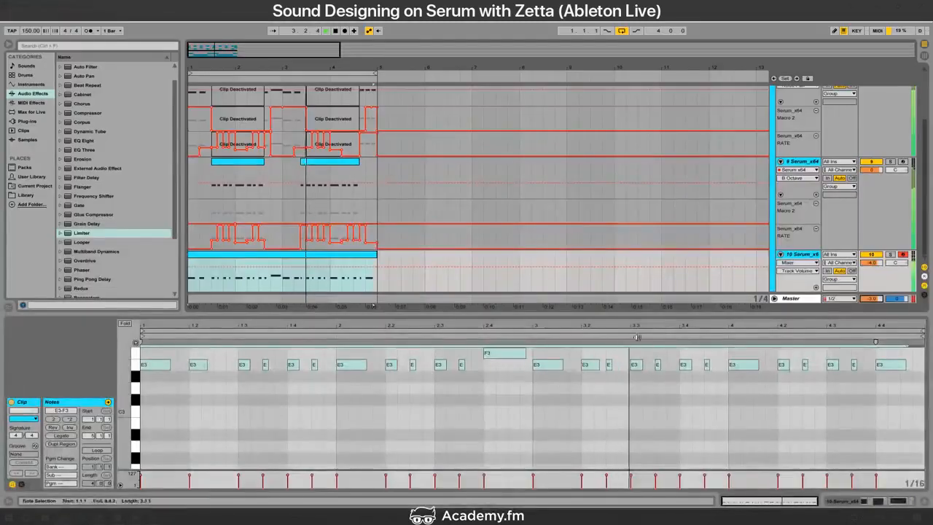
Step: Enlarge the arrangement area, repeat the sub clip's 4.3.3 to 4.4.1 section twice up to 5.1.1, and consolidate the pieces into one clip
left_click_drag(604, 313, 601, 391)
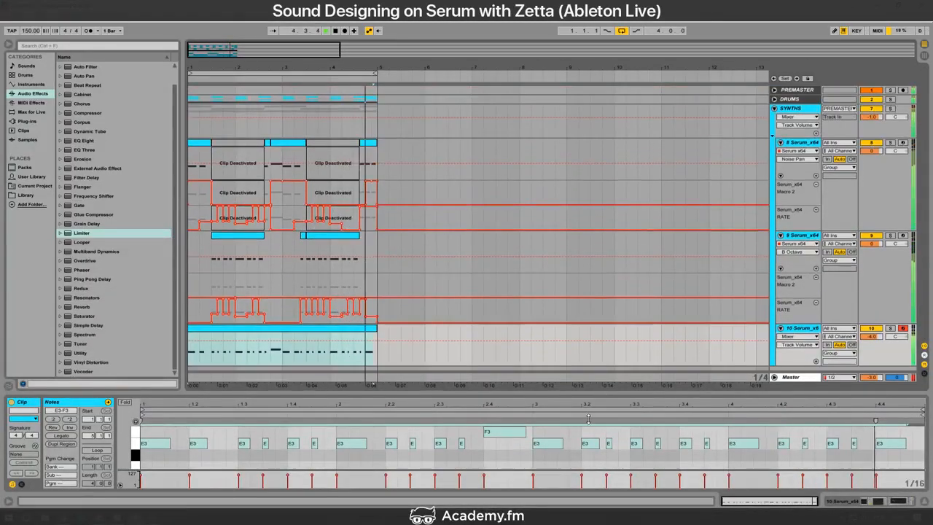
left_click(357, 361)
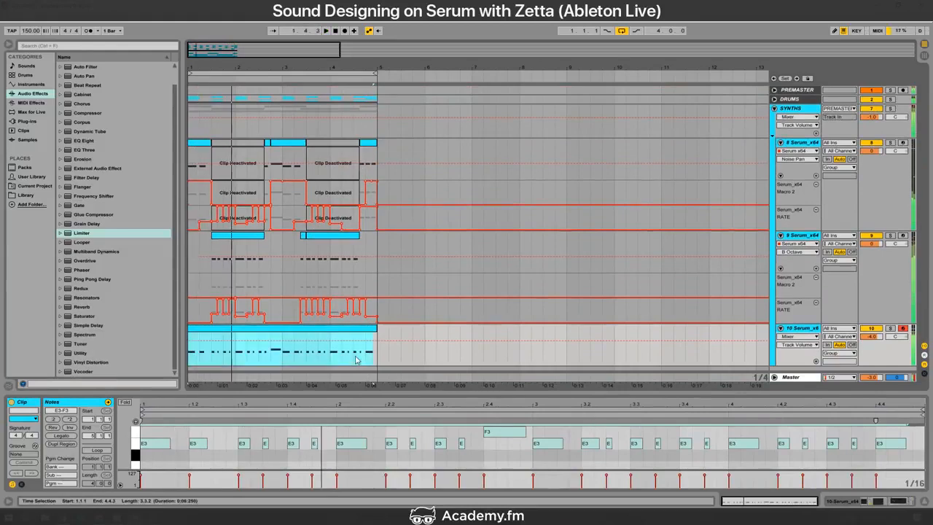
key("space")
left_click_drag(361, 357, 365, 355)
key("ctrl+d")
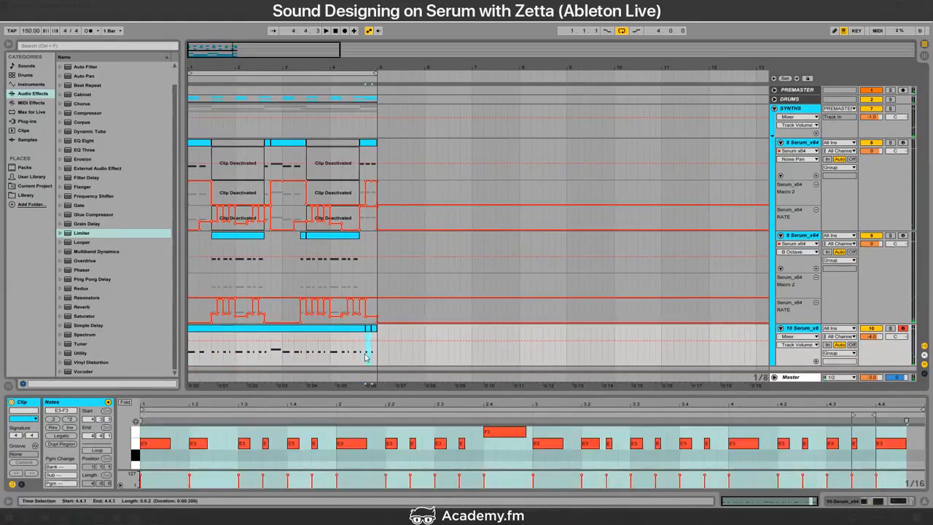
key("ctrl+d")
left_click(345, 331, "shift")
key("ctrl+j")
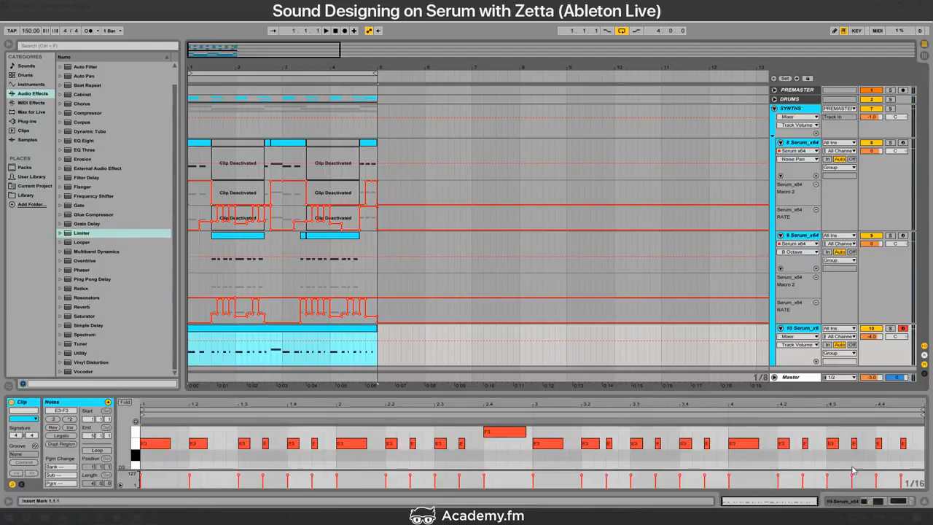
Step: Quantize the sub clip's last three E3 notes to the current grid and set their length to 1/16
key("space")
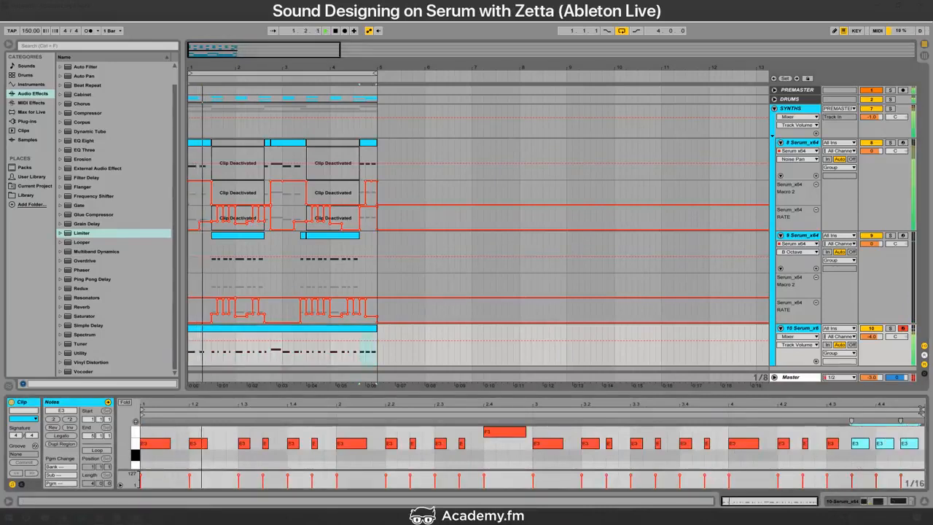
key("ctrl+shift+u")
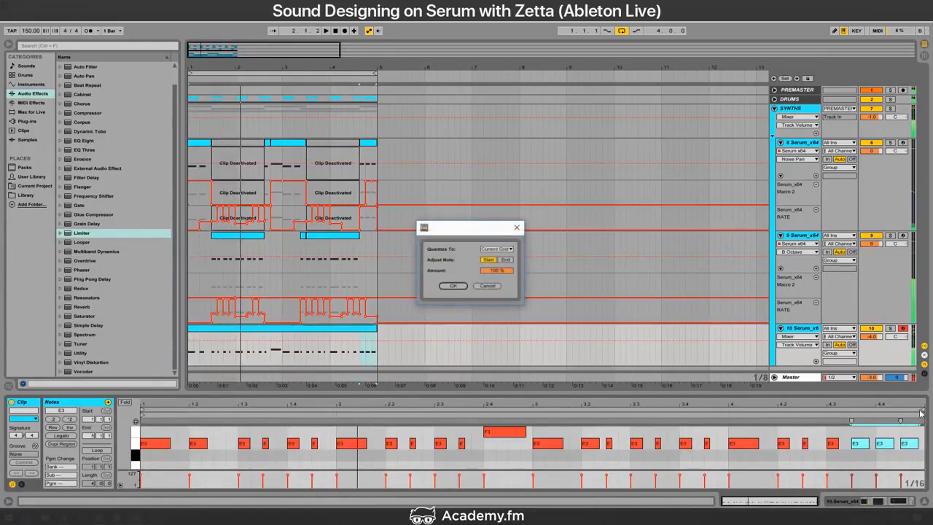
left_click(495, 270)
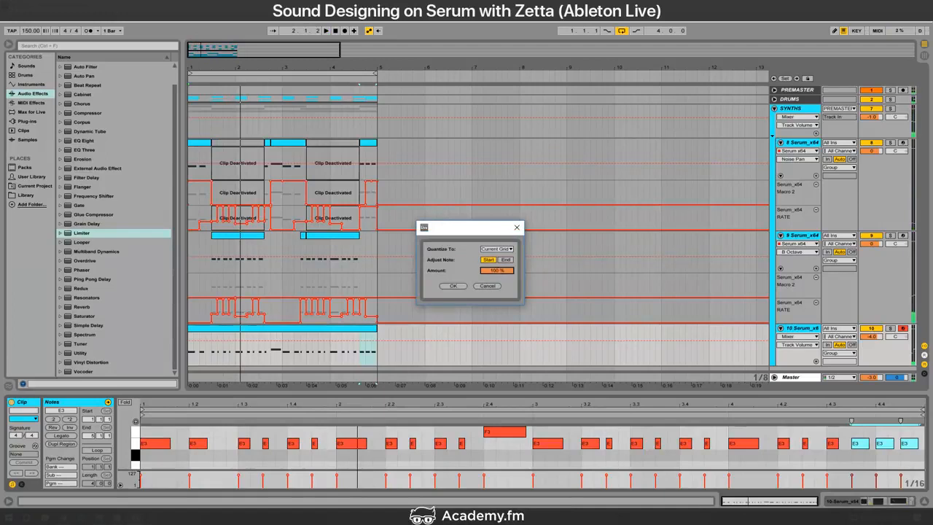
left_click(456, 285)
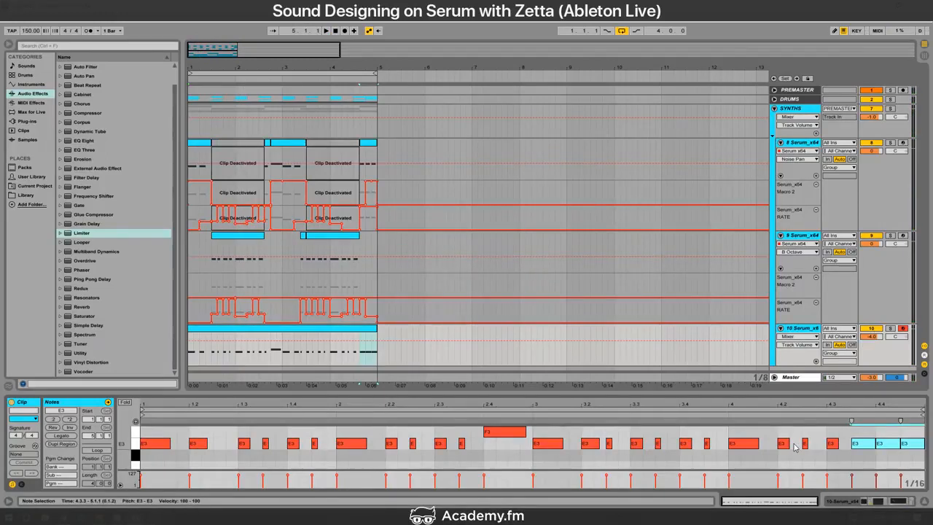
key("shift+Left")
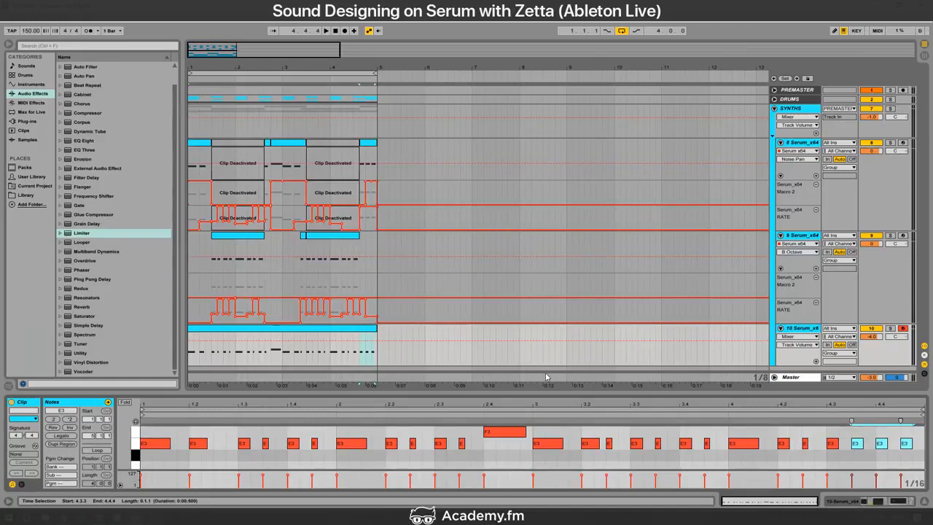
Step: Fold the three Serum tracks inside the SYNTHS group
key("Escape")
left_click(304, 329)
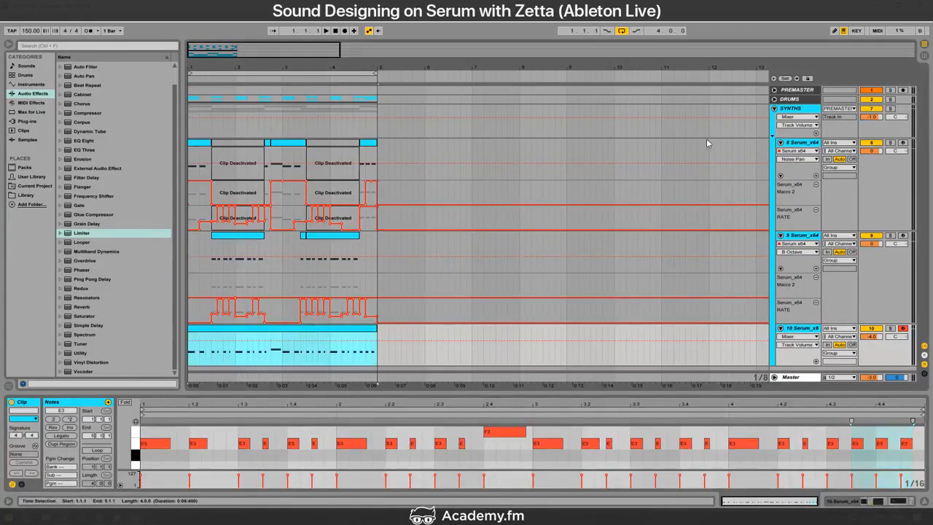
left_click(774, 108)
left_click(775, 109)
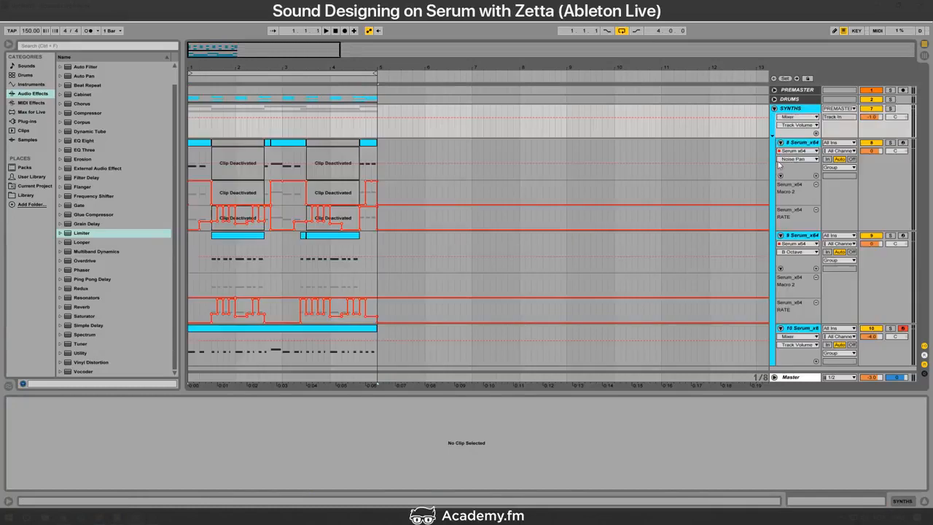
left_click(780, 144)
left_click(780, 158)
left_click(781, 152)
left_click(781, 152)
left_click(782, 169)
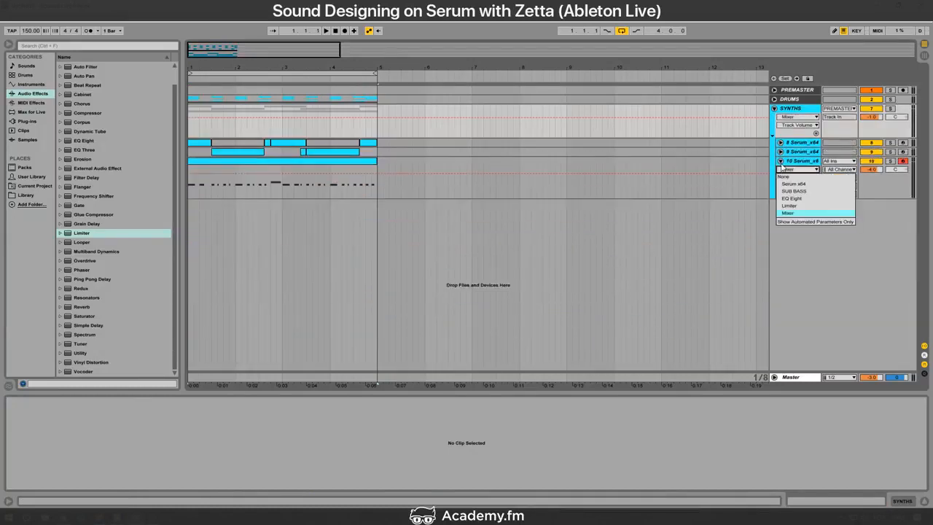
left_click(781, 161)
left_click(781, 161)
Step: Insert a new MIDI track below the sub track and copy the sub clip onto it at 1.1.1
left_click(793, 161)
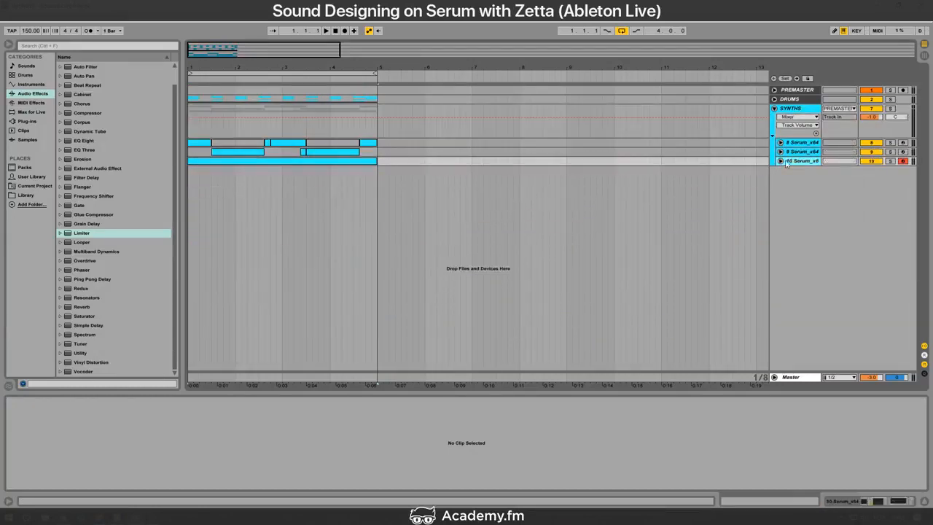
key("ctrl+shift+t")
left_click(200, 159)
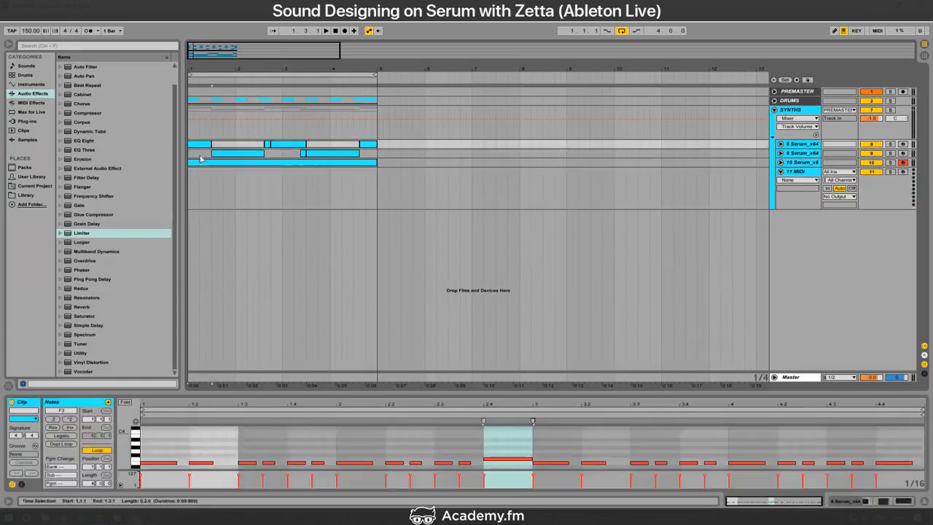
left_click(201, 162)
key("ctrl+c")
left_click(193, 179)
key("ctrl+v")
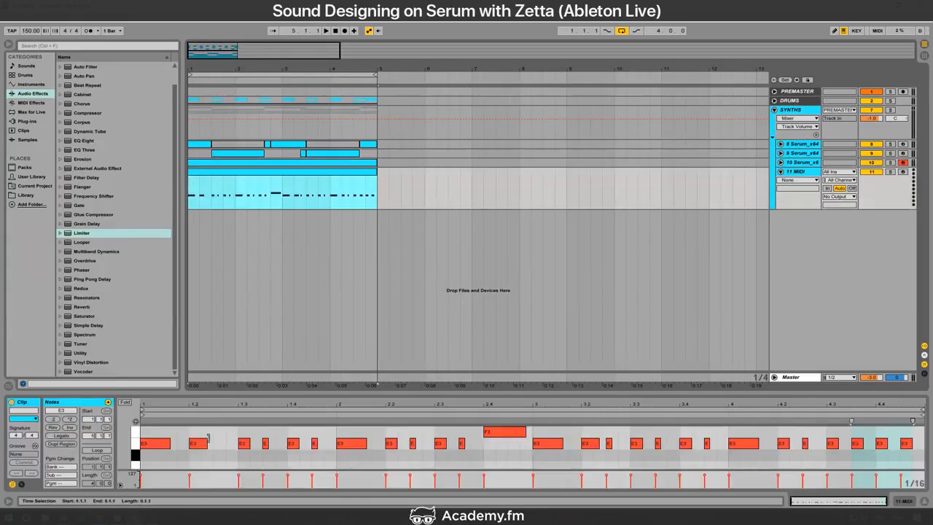
Step: Hide the velocity lane and delete every note in the new clip except the first E3
left_click(120, 485)
key("space")
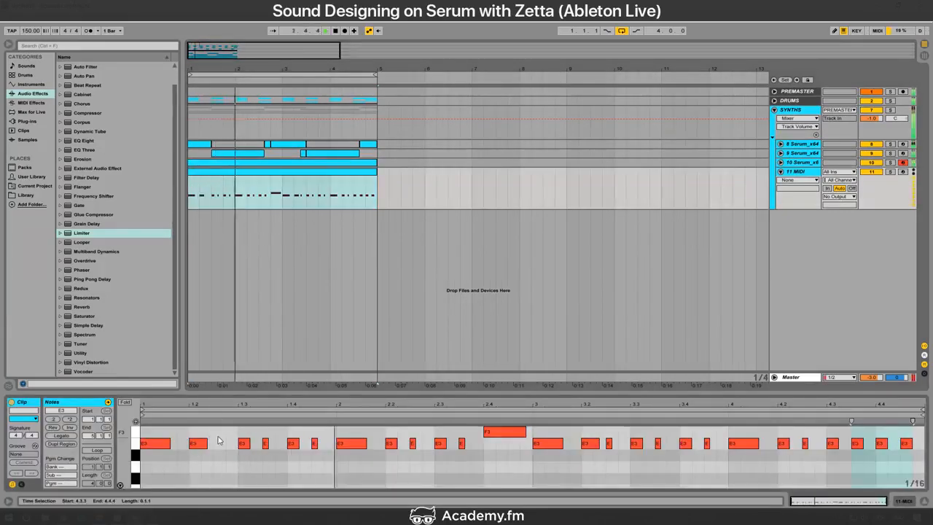
key("space")
left_click_drag(192, 430, 922, 475)
key("Delete")
left_click(191, 476)
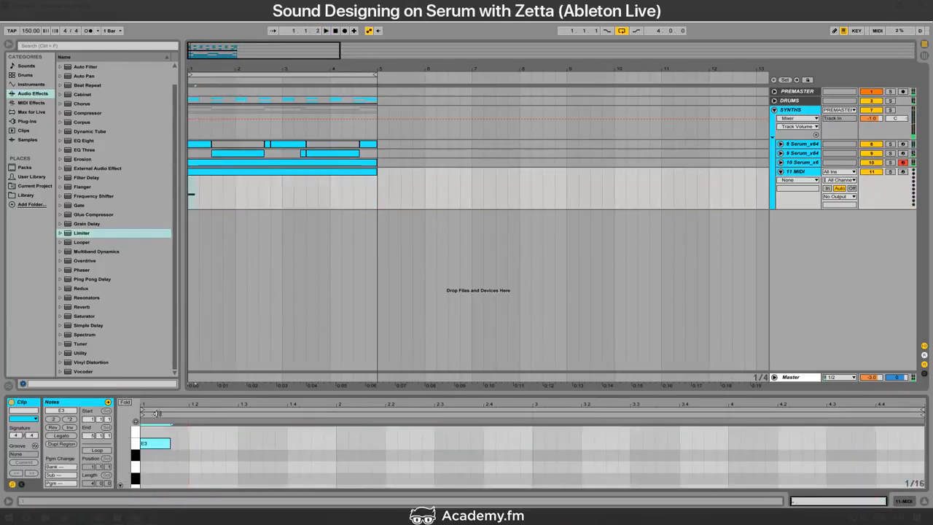
Step: Load Serum_x64 on the new MIDI track, lower its track volume to -6 dB, and reopen the clip's notes
left_click(27, 121)
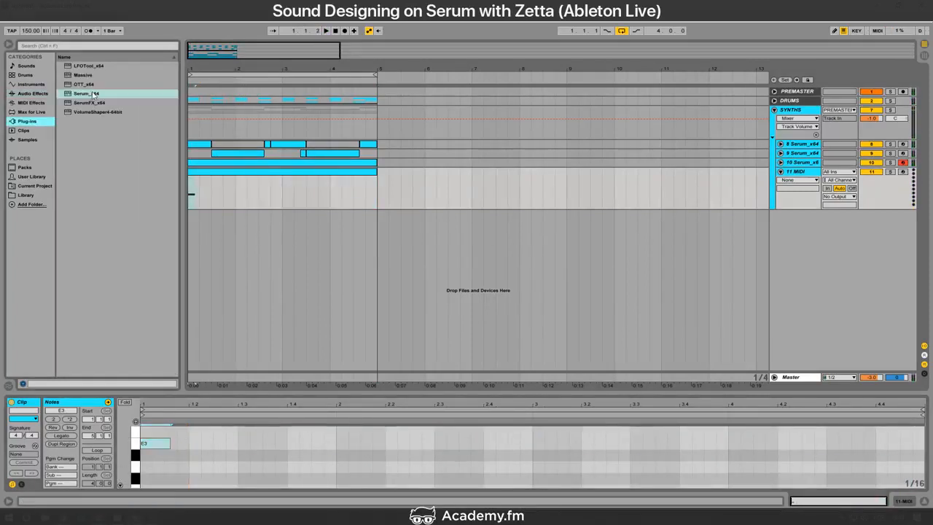
double_click(86, 93)
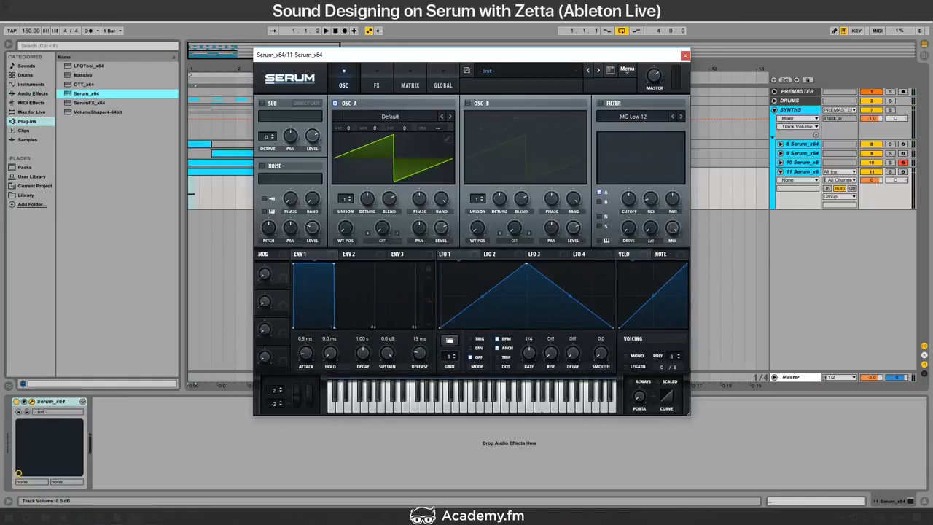
key("space")
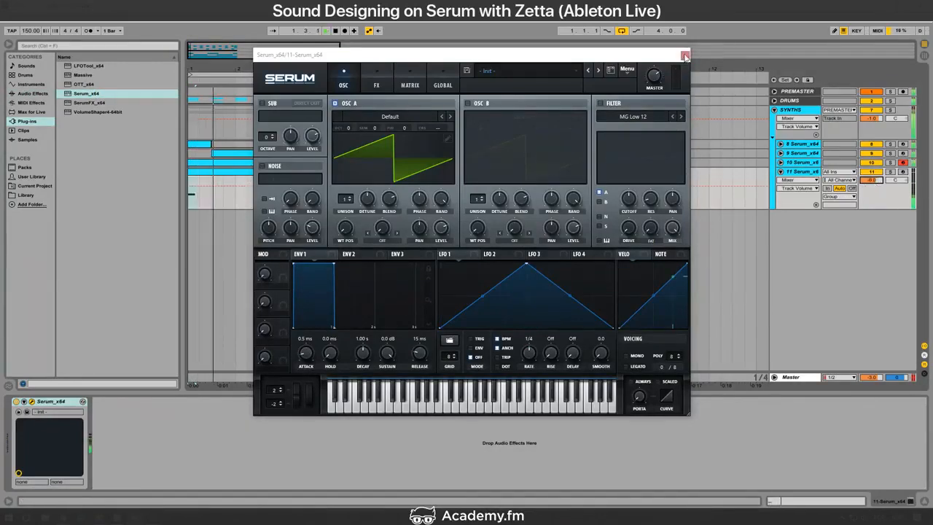
left_click(685, 56)
left_click(335, 171)
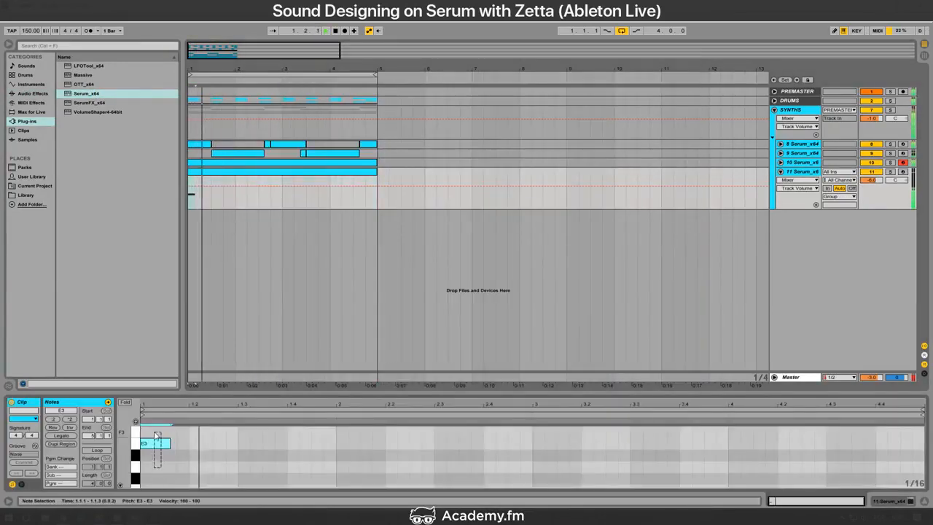
left_click_drag(154, 432, 155, 433)
key("space")
left_click(21, 485)
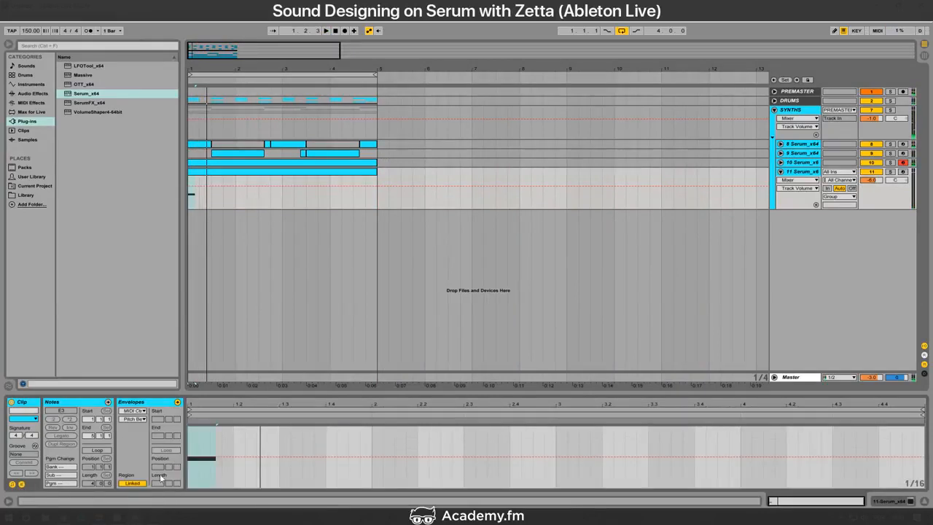
key("b")
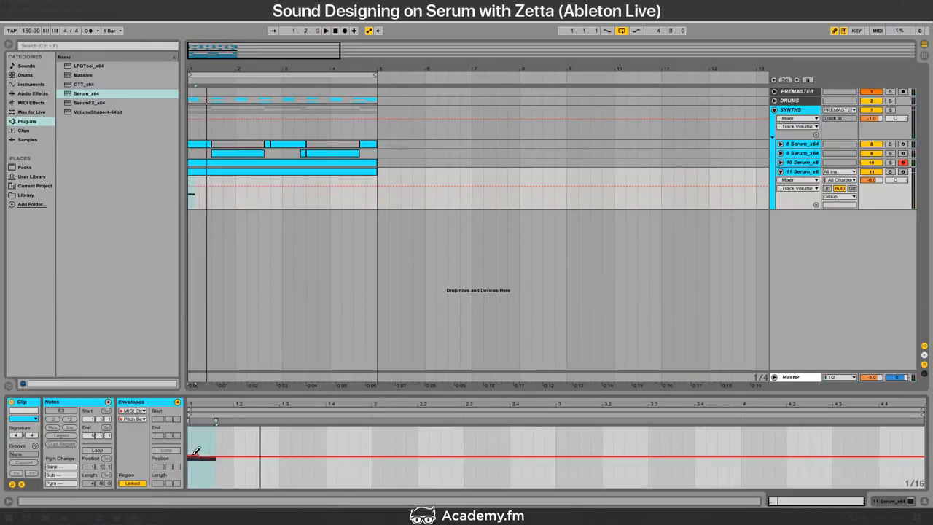
key("space")
left_click(21, 484)
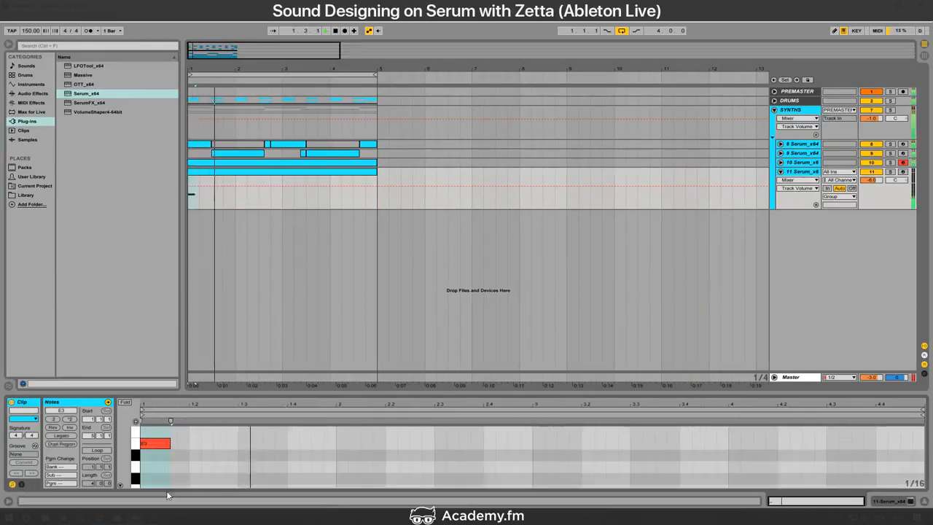
key("space")
Step: Duplicate the E3 note onto every beat through the end of bar 4
left_click_drag(160, 475, 191, 435)
key("ctrl+d")
key("ctrl+d")
key("ctrl+d")
key("space")
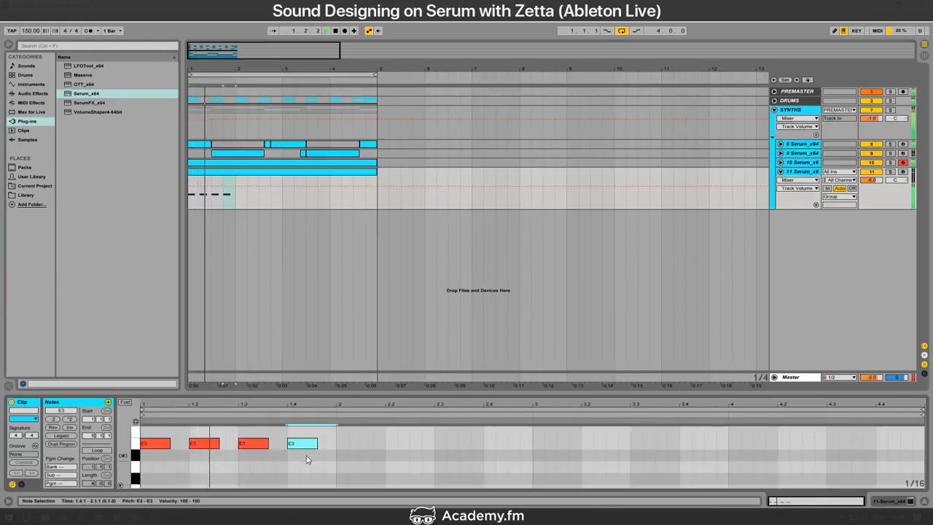
key("ctrl+a")
key("ctrl+d")
key("ctrl+d")
key("ctrl+d")
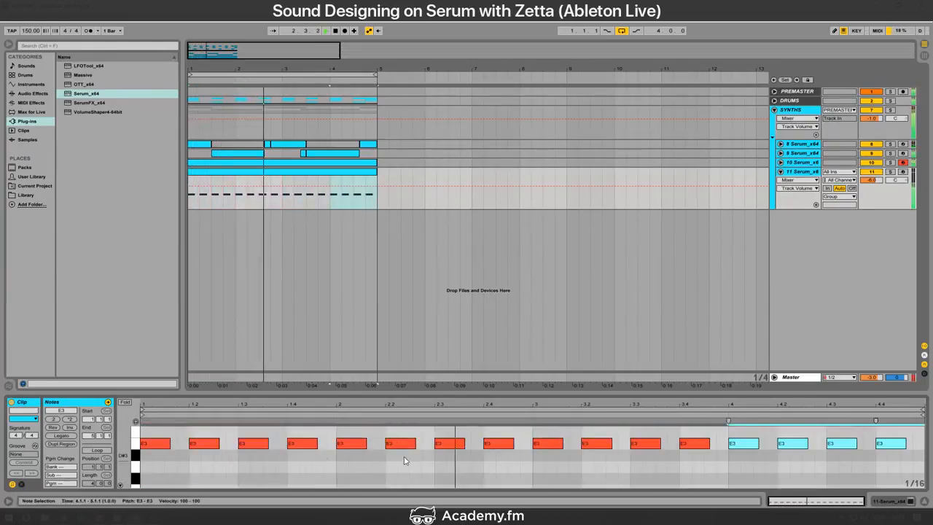
Step: Delete all the E3 notes after the first beat
left_click_drag(193, 467, 904, 439)
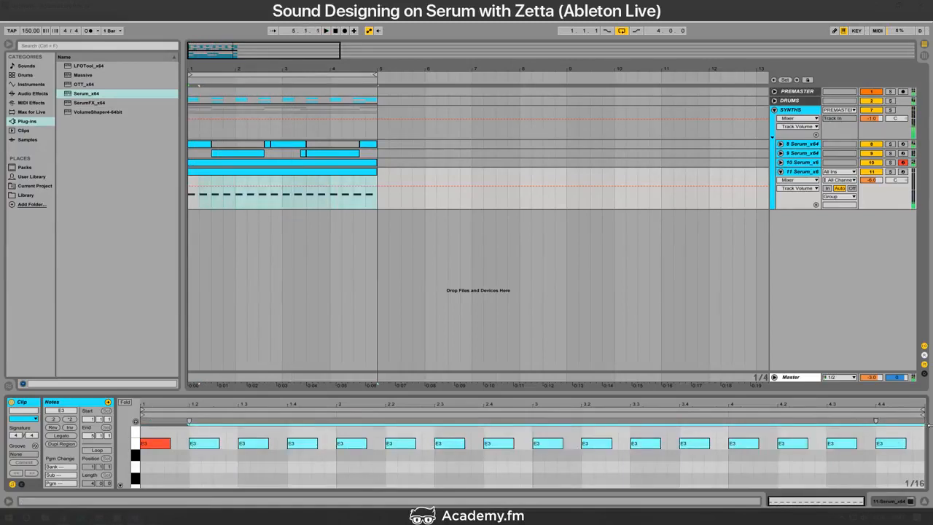
key("space")
key("Delete")
Step: Stack a copy of the remaining E3 note at G3, three semitones higher
left_click_drag(125, 443, 109, 443)
left_click_drag(174, 437, 126, 473)
key("ctrl+v")
key("Up")
key("Up")
key("Up")
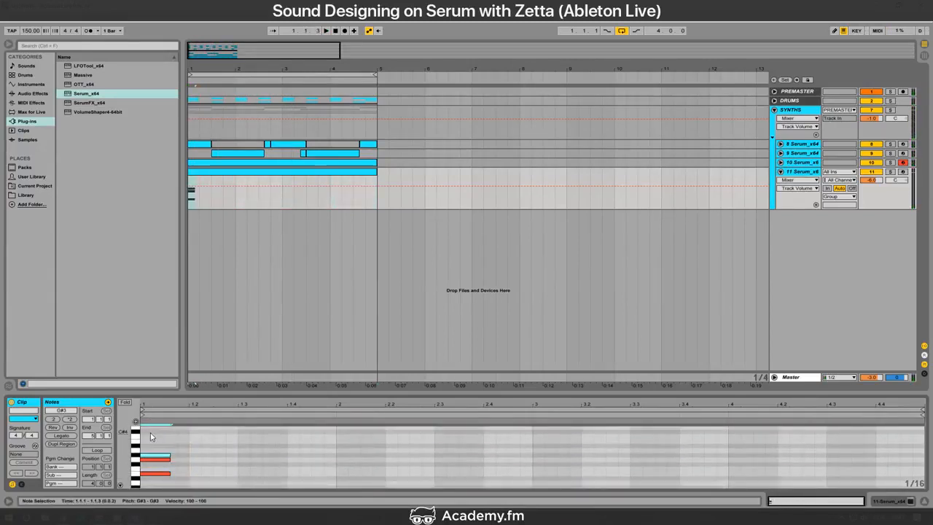
Step: Raise a third copy of the note to B3 to complete the chord, checking it by playback
key("space")
key("Up")
key("Up")
key("Up")
key("Up")
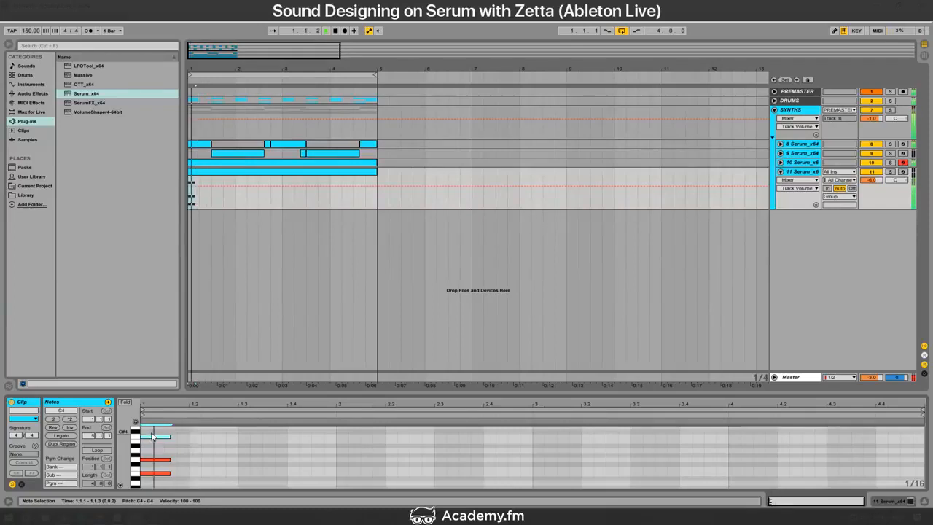
key("space")
key("Down")
key("space")
key("space")
key("space")
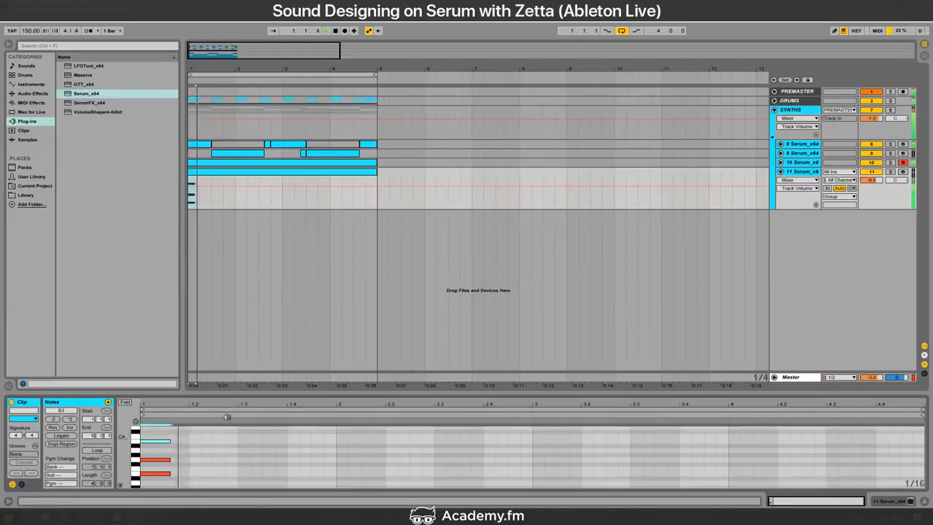
key("space")
Step: Select all three chord notes and shorten them to 1/8
key("ctrl+a")
key("shift+Right")
key("shift+Left")
key("space")
key("shift+Left")
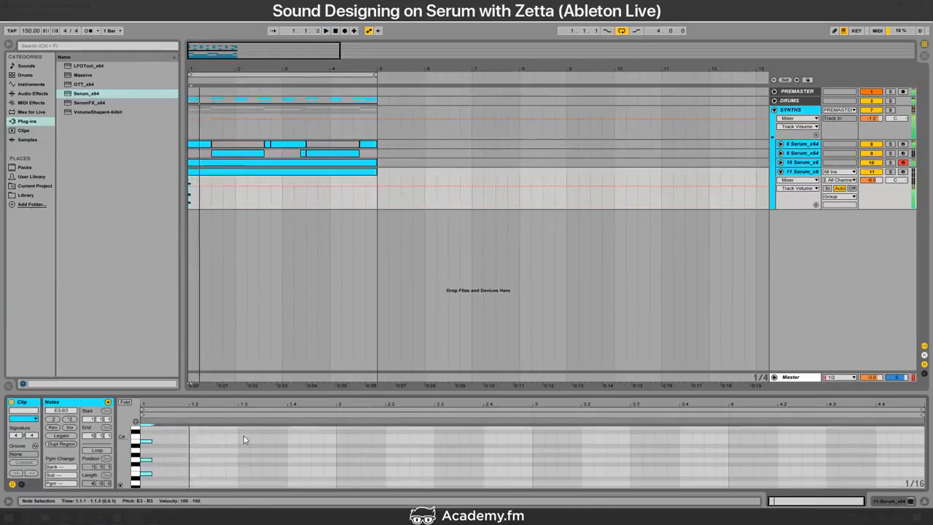
key("shift+Right")
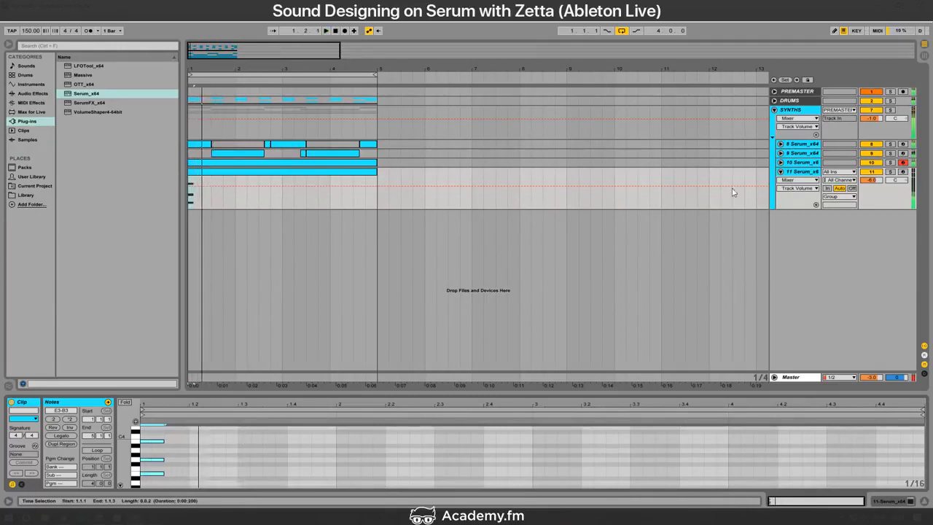
Step: Duplicate the opening chord of the track 11 Serum clip so it repeats at the start of bar 3
key("space")
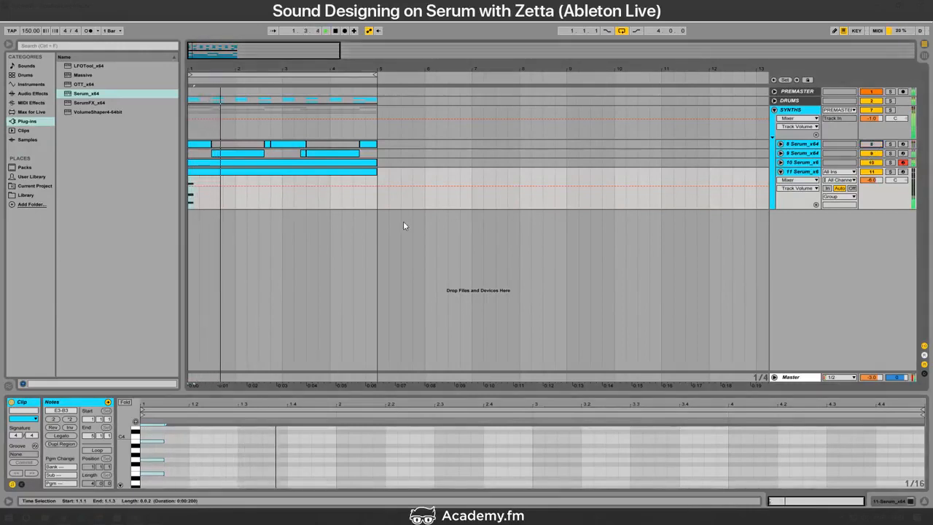
left_click(516, 446, "shift")
left_click(533, 443, "shift")
key("ctrl+d")
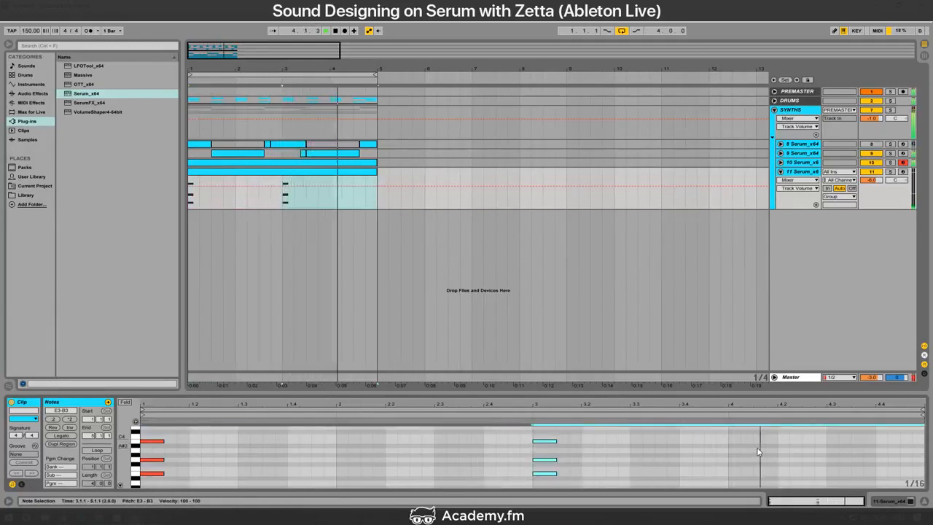
Step: Set the volume of the track 11 Serum to -4.0 dB and open its Serum instrument window
key("shift+Tab")
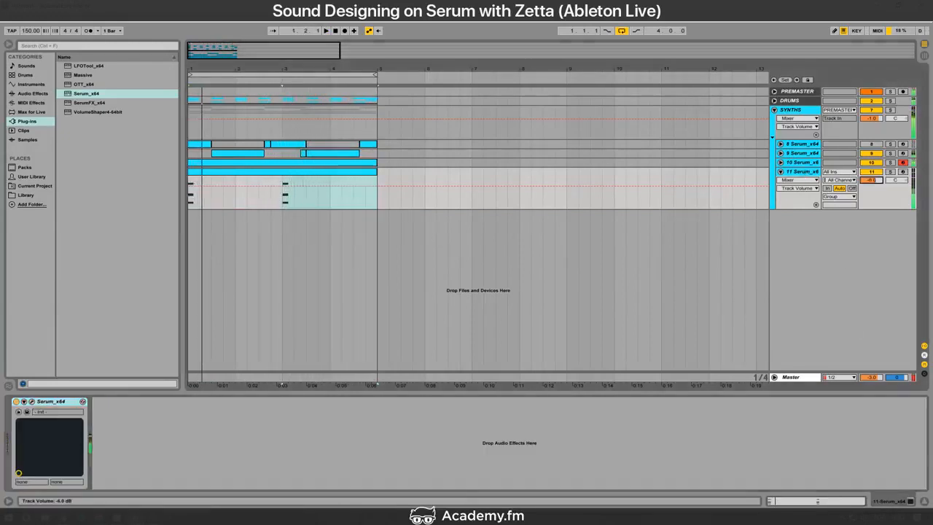
left_click_drag(873, 180, 873, 175)
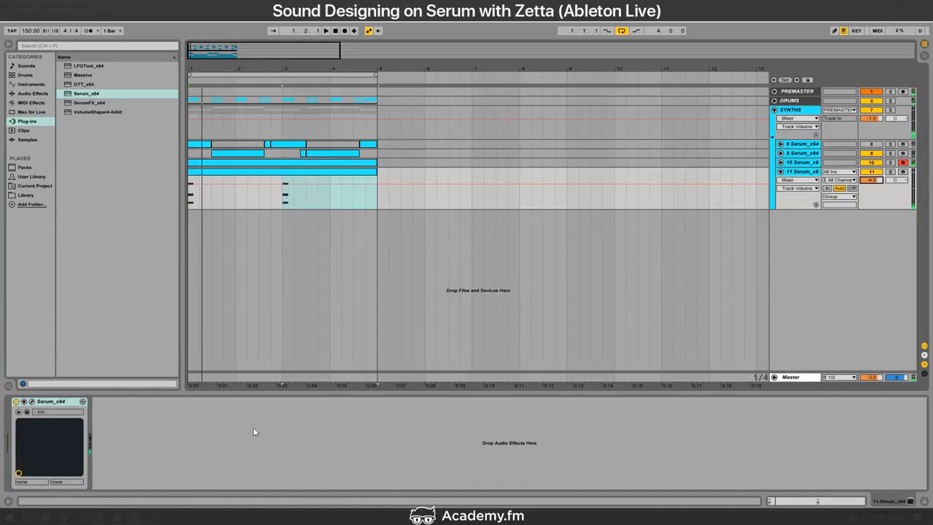
left_click(32, 402)
left_click(63, 517)
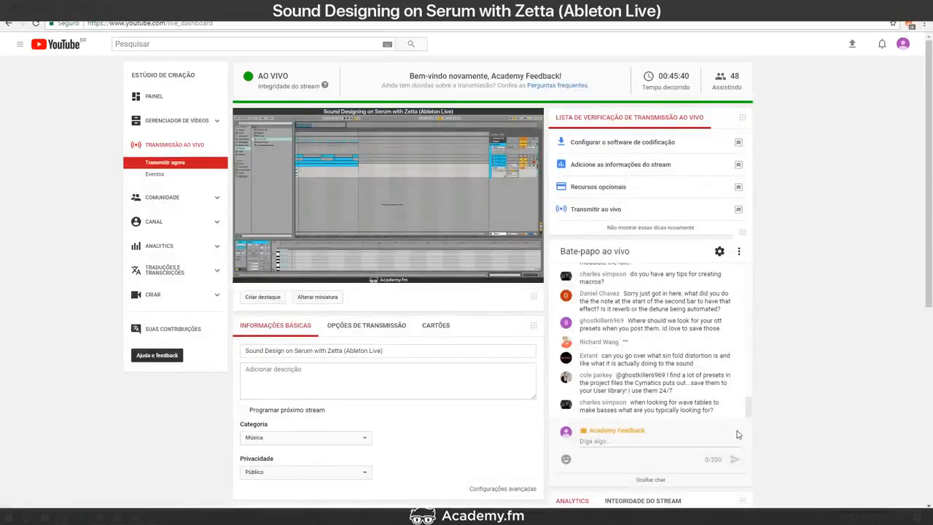
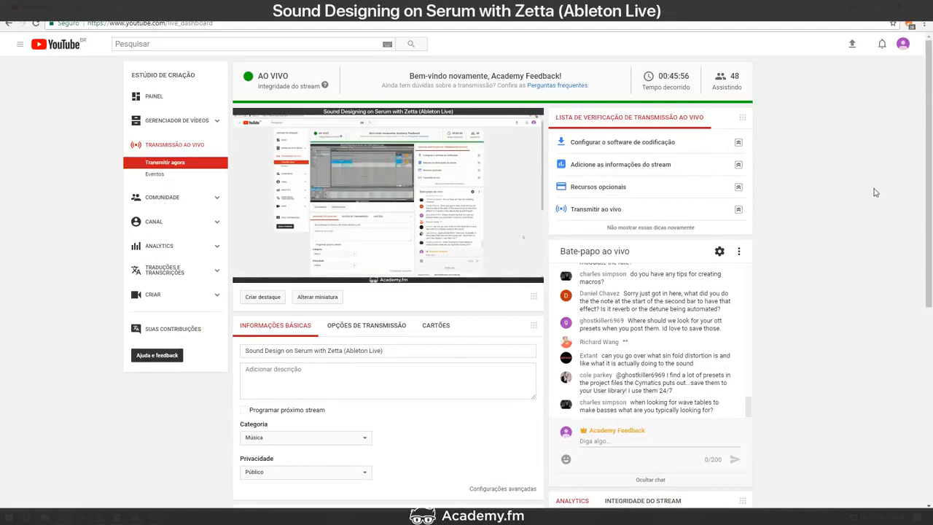
key("ctrl+t")
type("zetta")
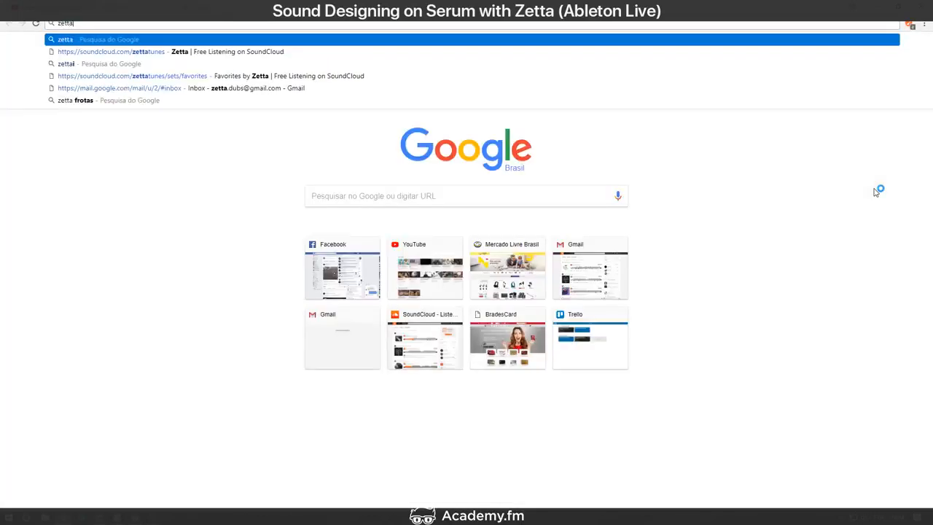
key("Down")
key("Down")
key("Down")
key("Down")
key("Up")
key("Up")
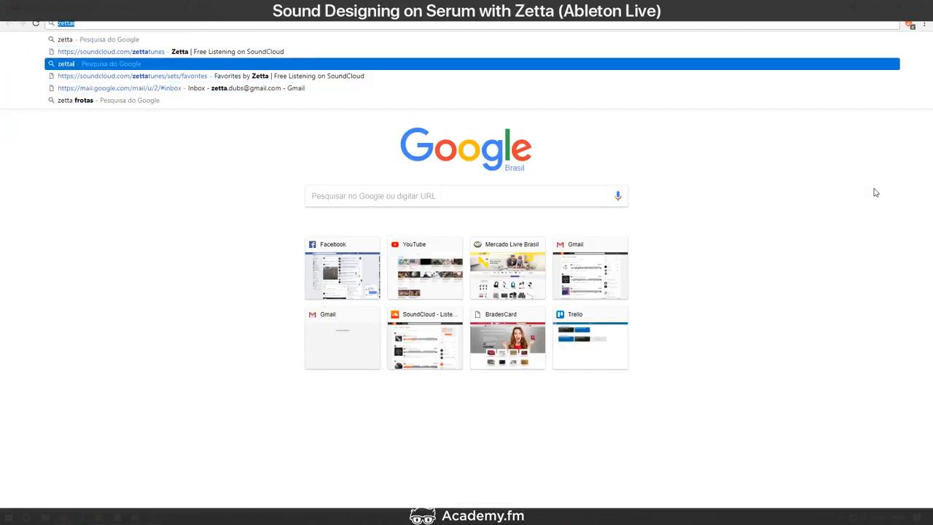
key("ctrl+w")
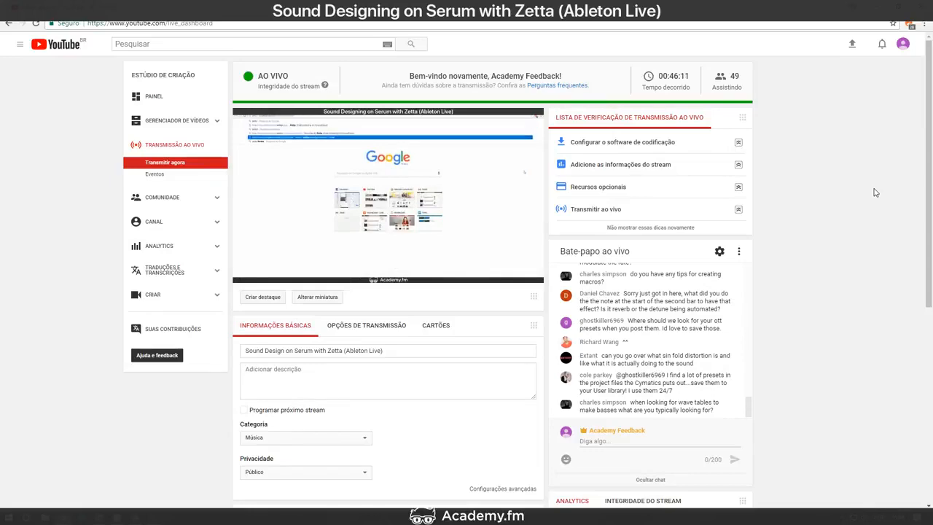
key("alt+Tab")
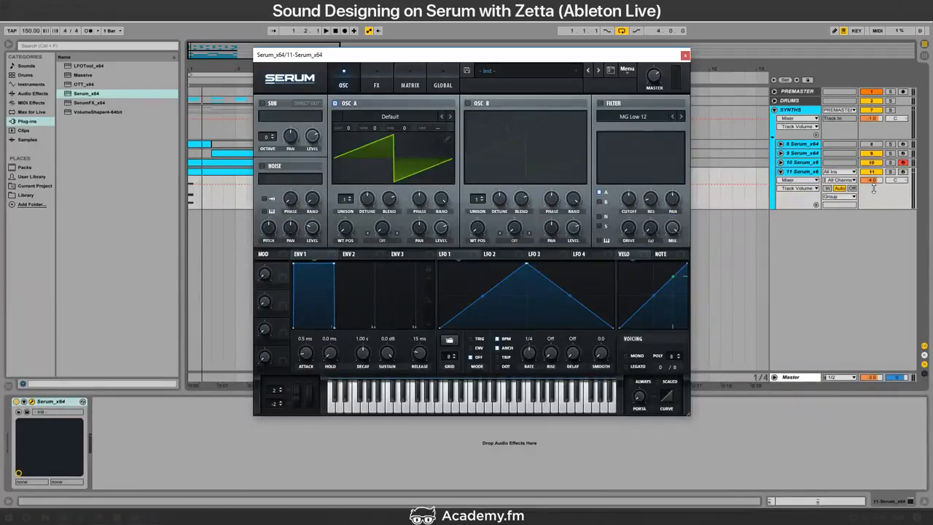
key("alt+Tab")
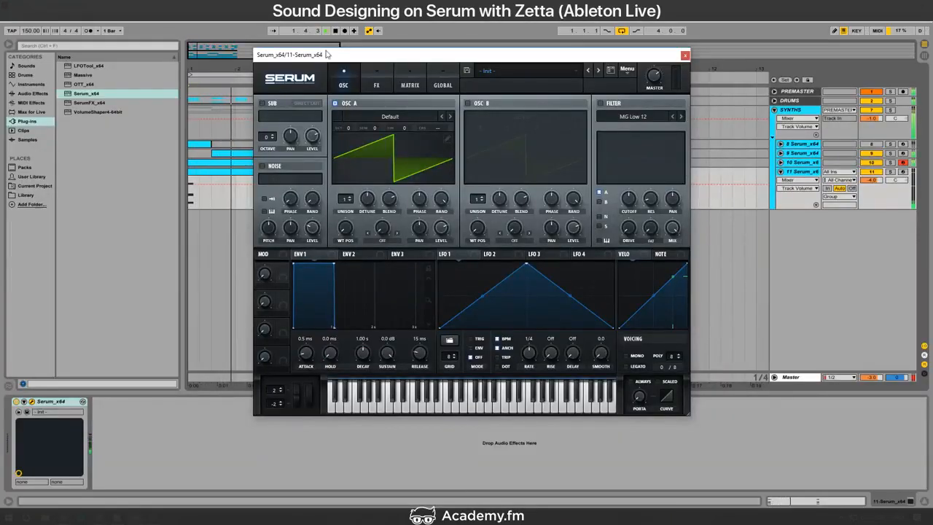
Step: Give Serum's oscillator A 9 unison voices at octave 0 and adjust its unison detune
left_click_drag(327, 54, 407, 73)
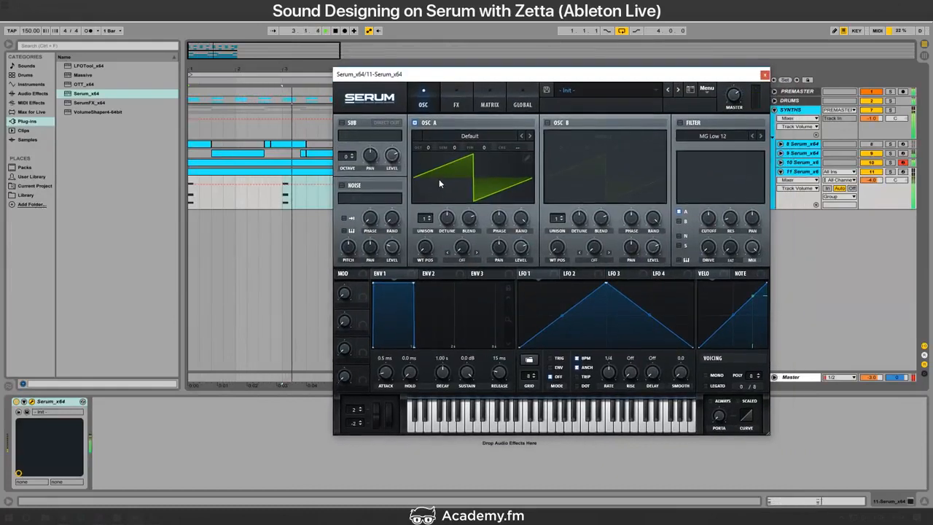
left_click_drag(429, 148, 429, 160)
left_click_drag(430, 217, 451, 220)
key("space")
key("space")
key("space")
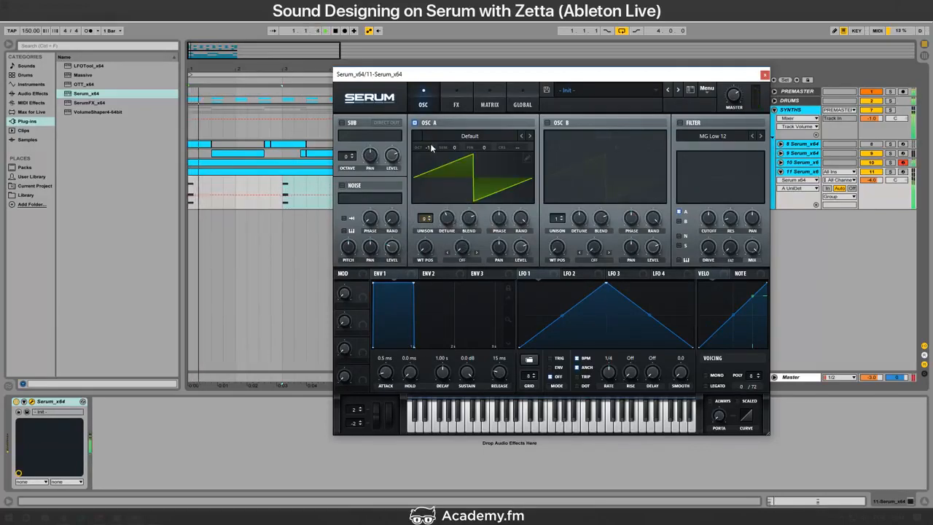
left_click_drag(430, 148, 430, 142)
Step: Enable oscillator B at octave +1 with the default wavetable and 12 unison voices
left_click(547, 123)
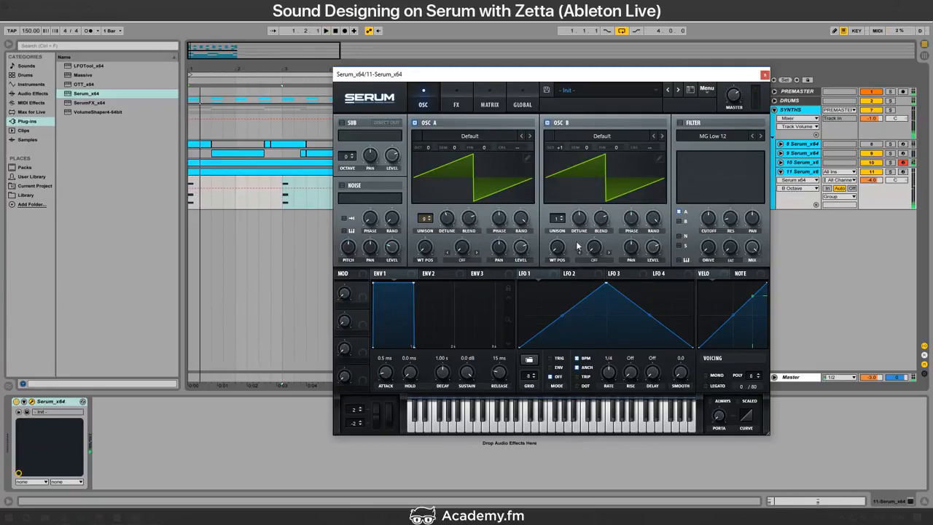
double_click(560, 219)
type("12")
key("space")
key("space")
key("space")
key("space")
key("space")
key("space")
key("space")
Step: Set oscillator B's unison detune to about 0.59 and adjust Serum's master level
mouse_move(582, 224)
left_mouse_down()
mouse_move(595, 208)
mouse_move(590, 217)
left_mouse_up()
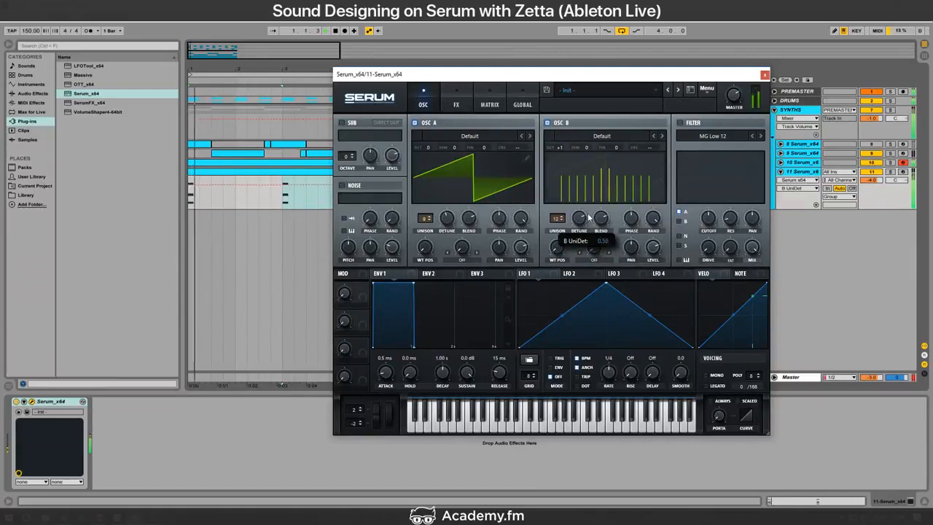
left_click(734, 98)
left_click(454, 104)
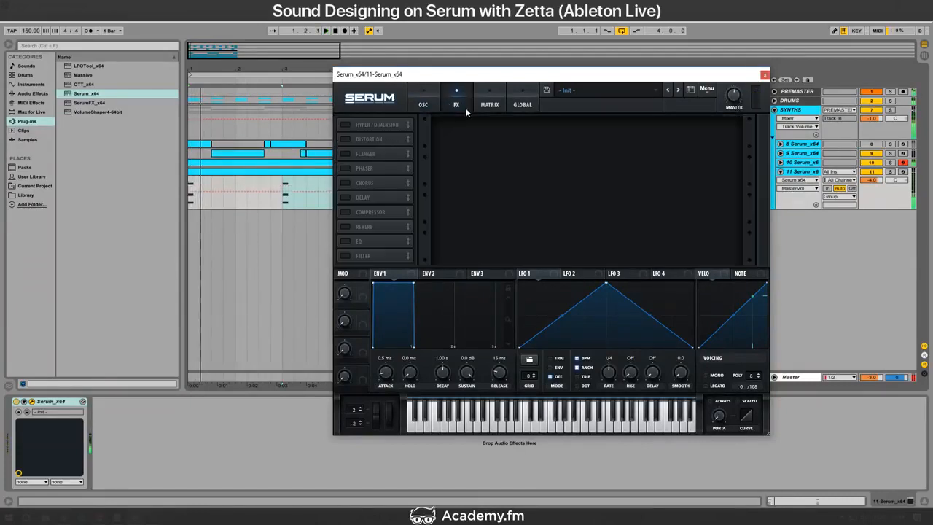
left_click(423, 105)
left_click_drag(578, 223, 580, 228)
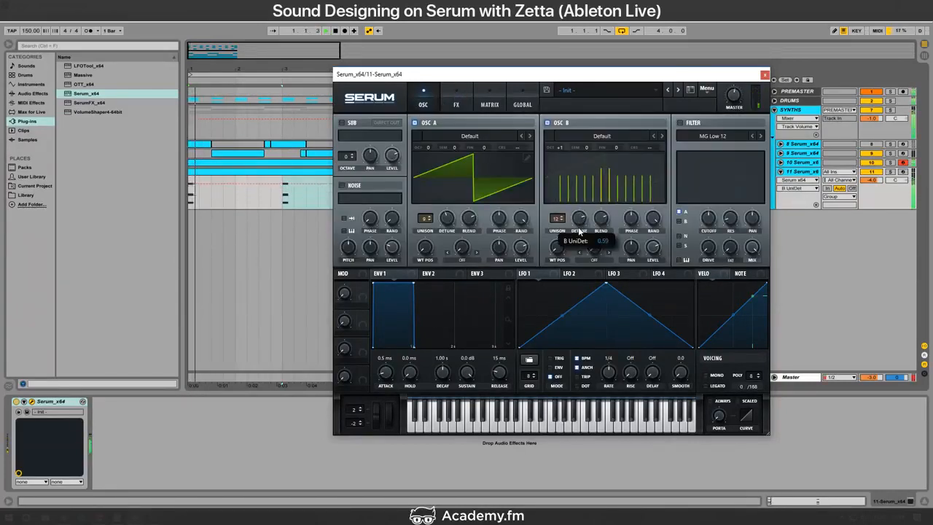
Step: Enable Serum's Compressor in multiband mode with about 11.1 dB gain, and enable the Hyper/Dimension effect
left_click(456, 104)
left_click(347, 212)
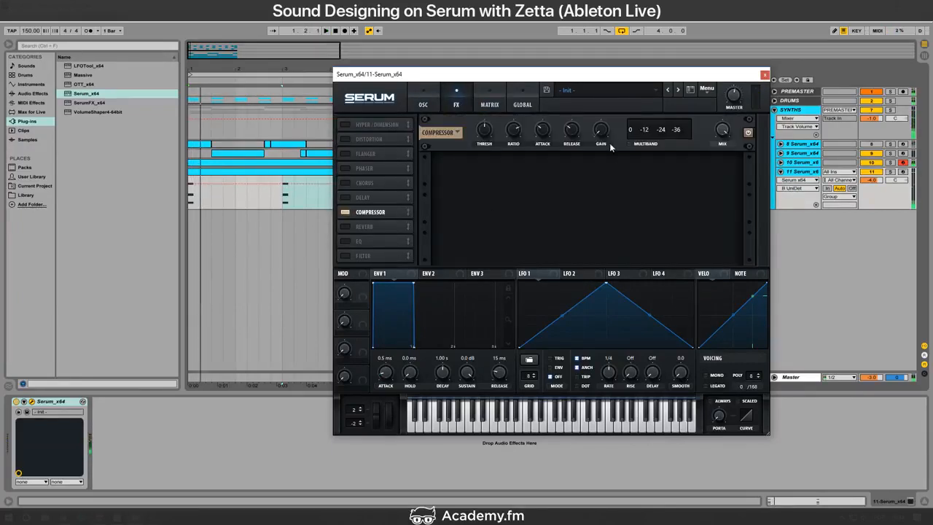
left_click(630, 144)
left_click_drag(603, 131, 613, 112)
key("space")
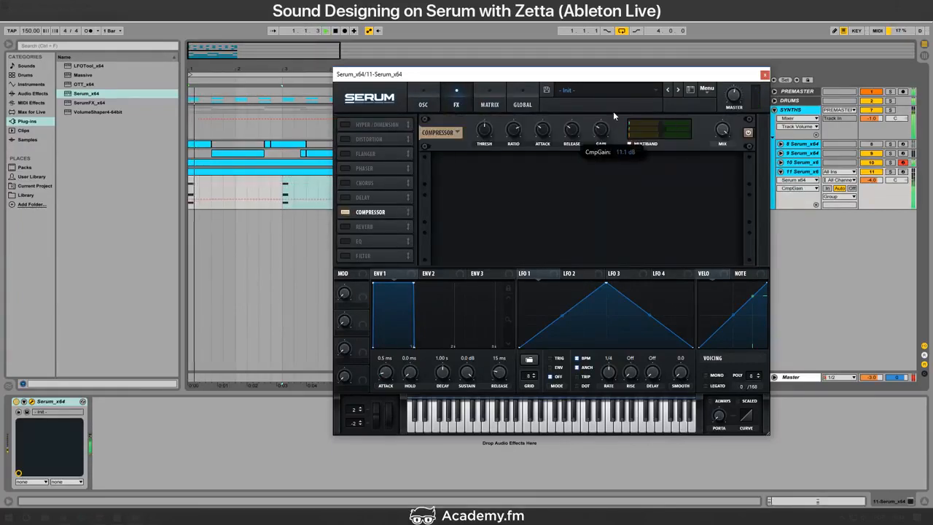
left_click(354, 125)
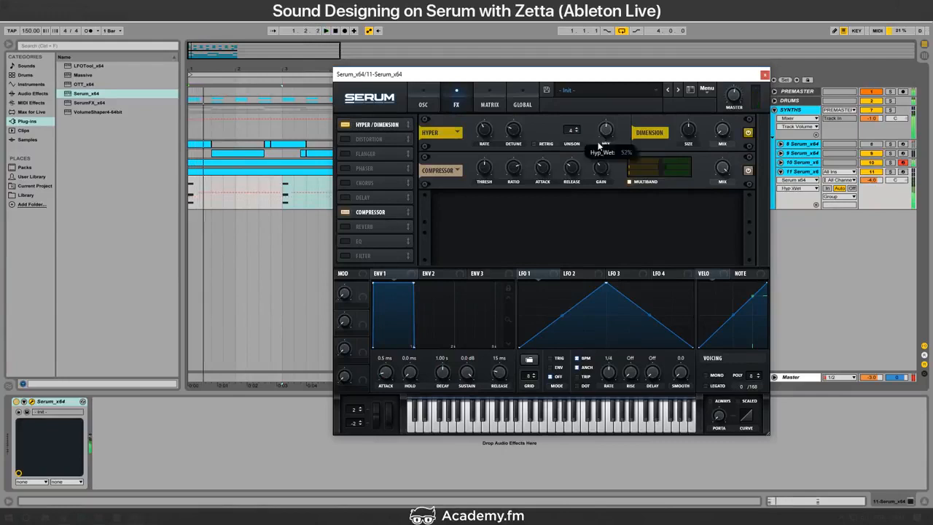
Step: Add Multiband Dynamics and EQ Eight after Serum in the track's device chain
left_click(41, 94)
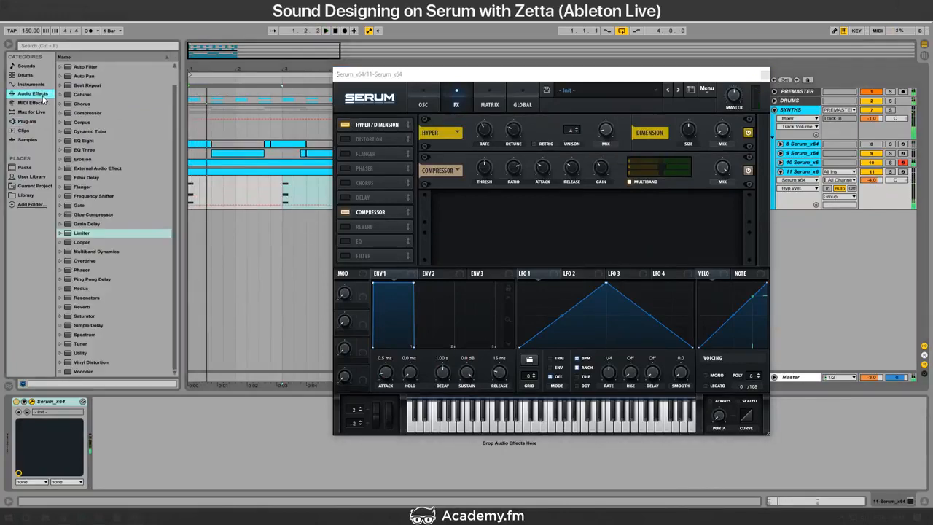
double_click(94, 253)
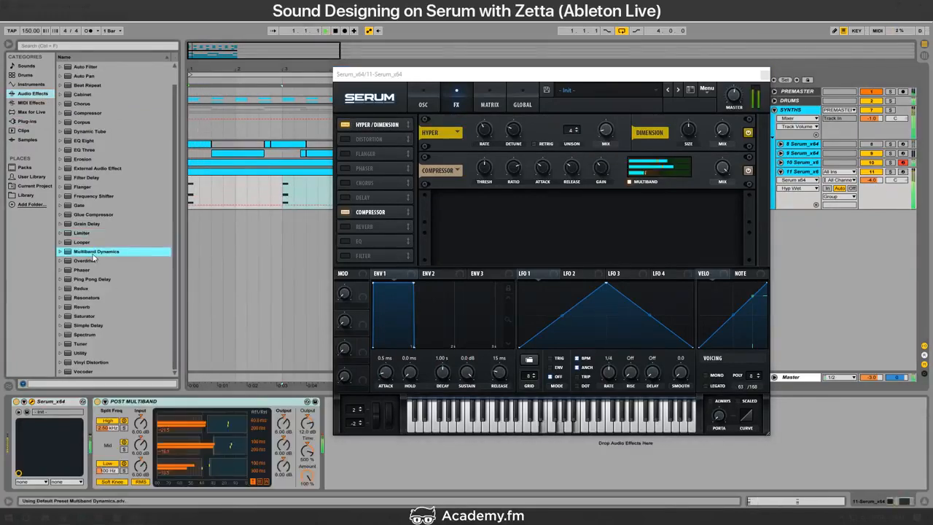
double_click(83, 141)
left_click(385, 443)
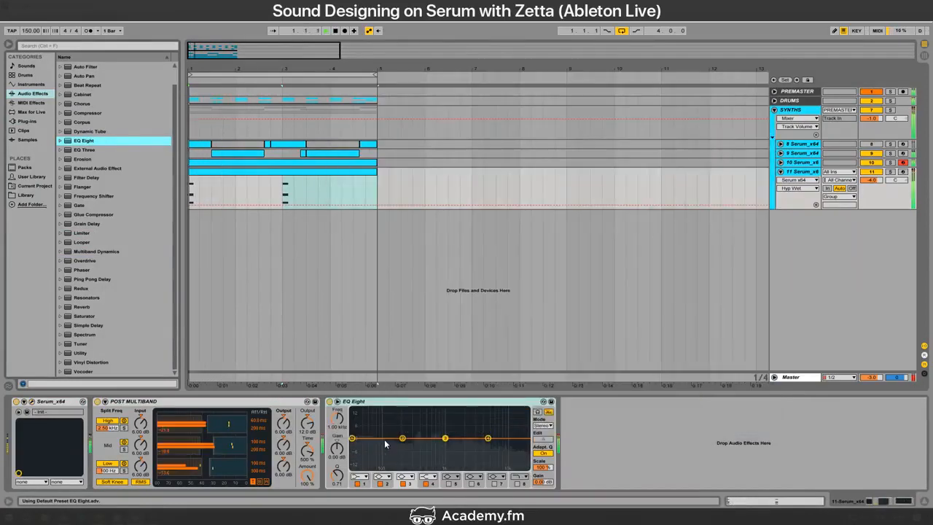
Step: Turn EQ Eight's band 1 into a low cut and set its frequency to about 236 Hz
left_click(359, 477)
left_click(357, 448)
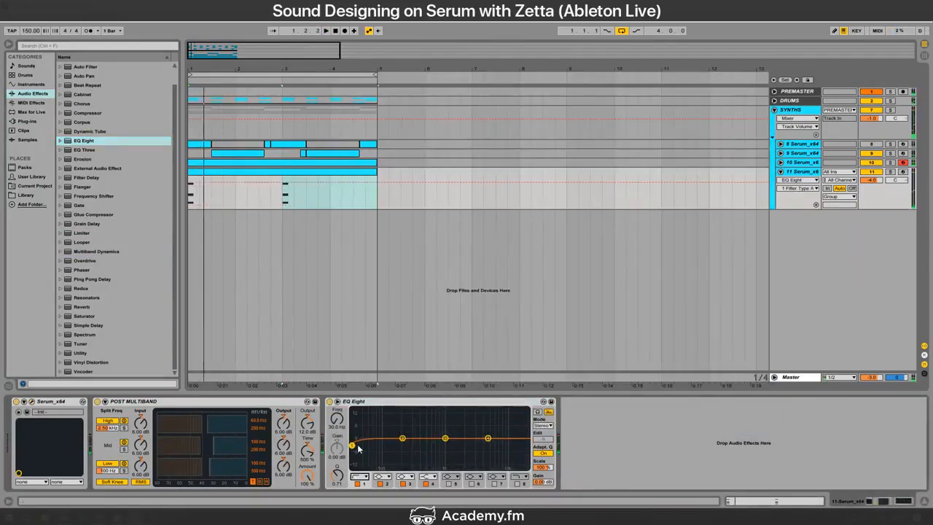
key("space")
left_click_drag(344, 426, 344, 399)
key("space")
key("space")
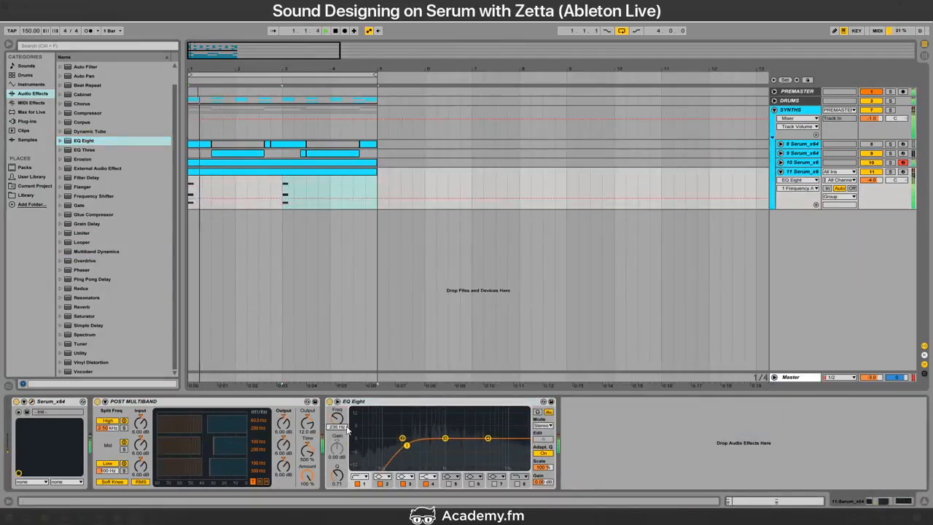
Step: Make EQ Eight's band 4 a high cut near the upper frequency limit, and set band 3 to 1.12 kHz and -1.12 dB
left_click(430, 477)
left_click(432, 470)
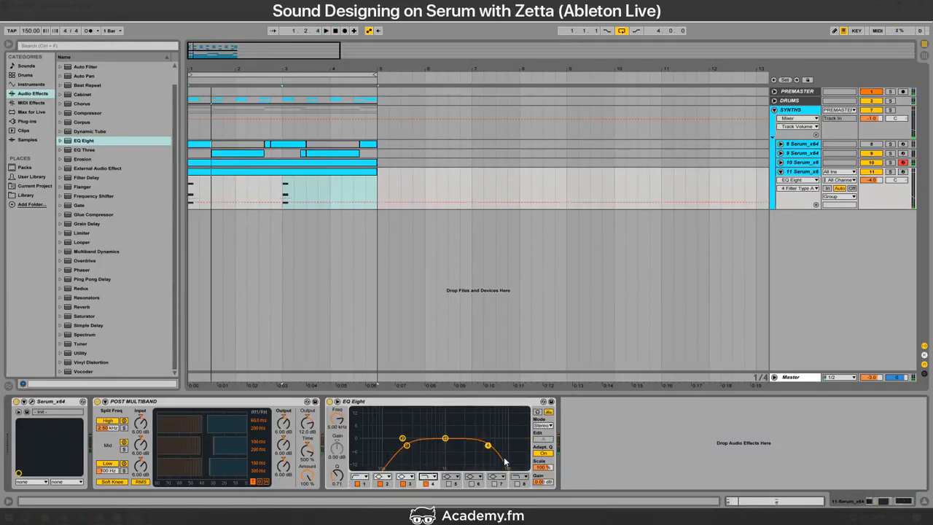
left_click_drag(489, 446, 526, 451)
left_click_drag(445, 439, 448, 440)
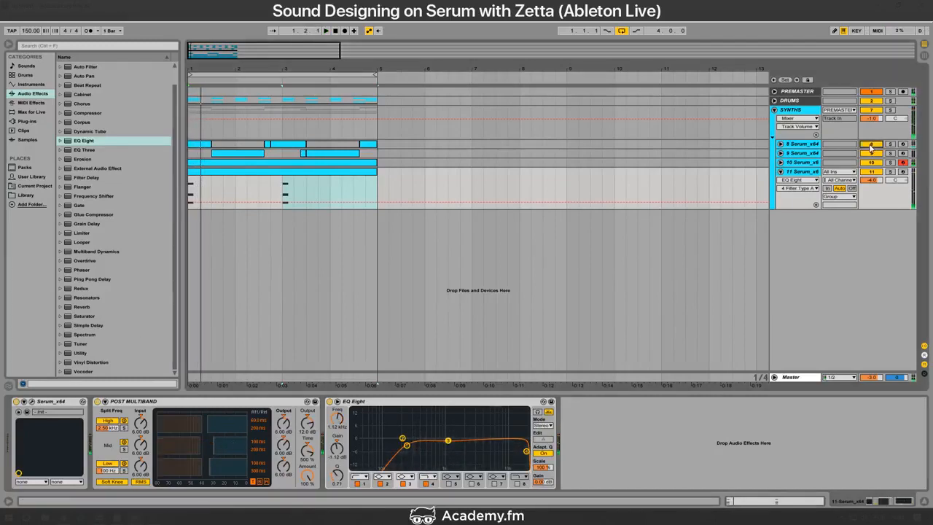
Step: Play the loop with the other synths and review the chord clip and Serum's oscillator settings
key("space")
double_click(298, 176)
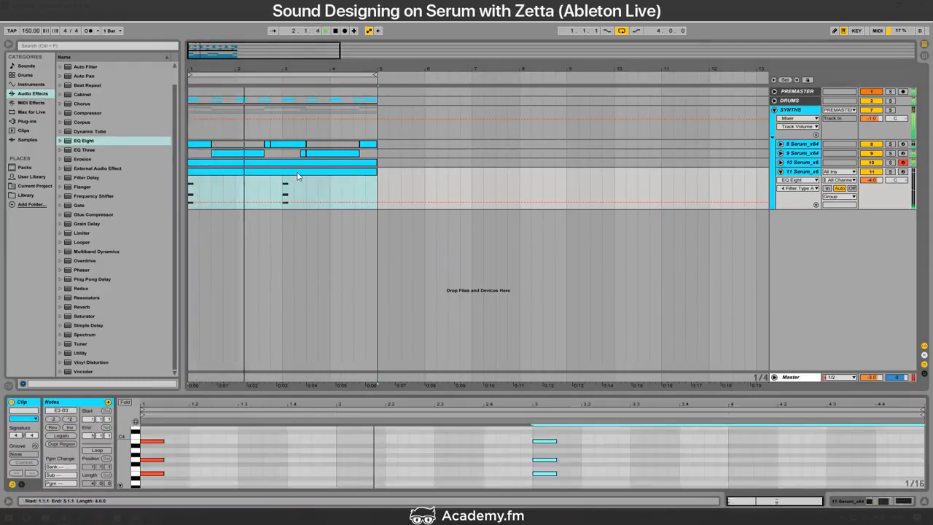
double_click(803, 172)
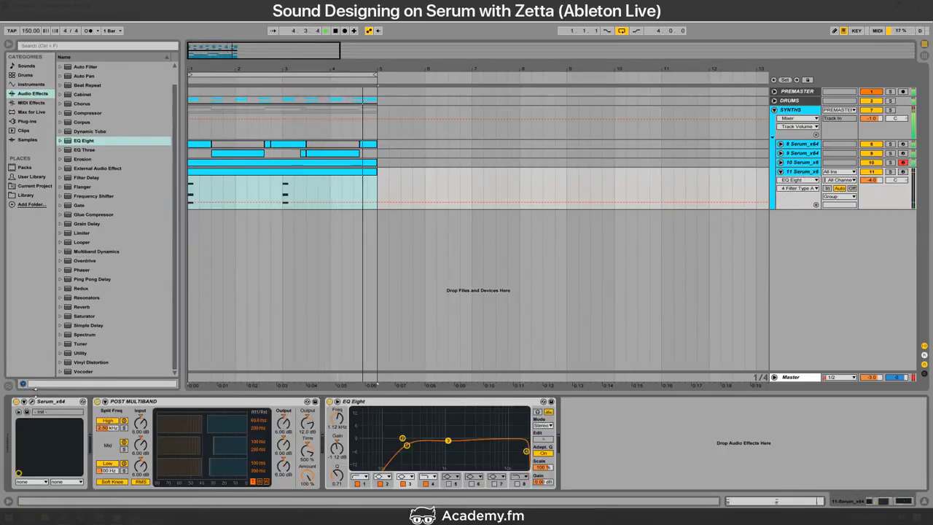
left_click(32, 402)
key("space")
left_click(448, 99)
left_click(426, 97)
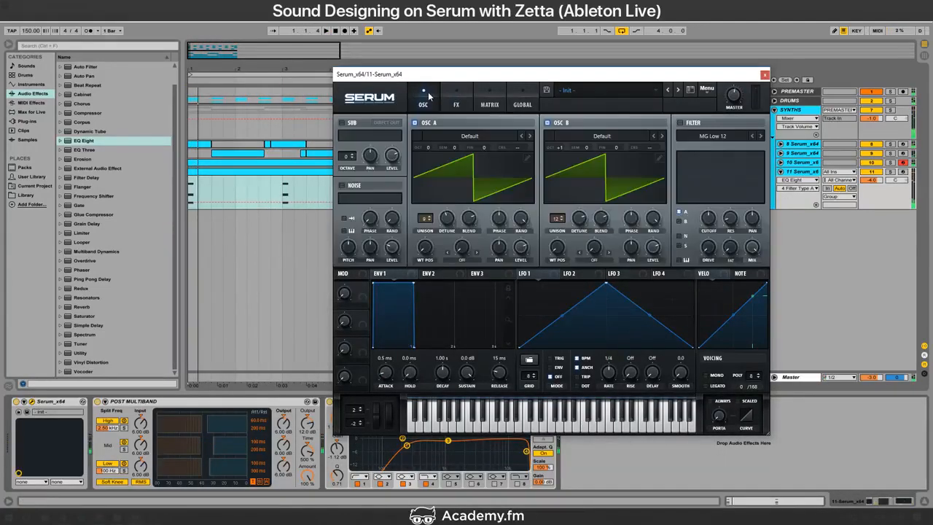
Step: Check the latest live chat messages on the YouTube live dashboard in the browser
key("alt+Tab")
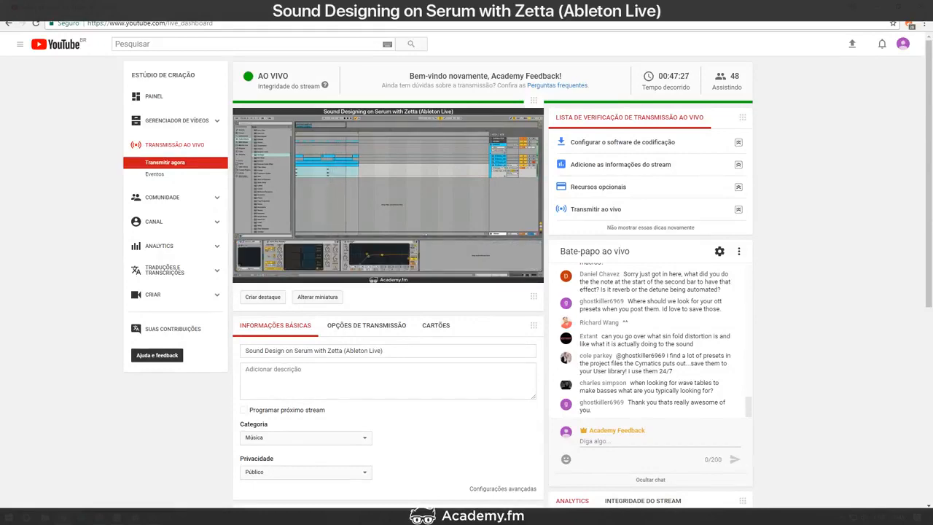
key("alt+Tab")
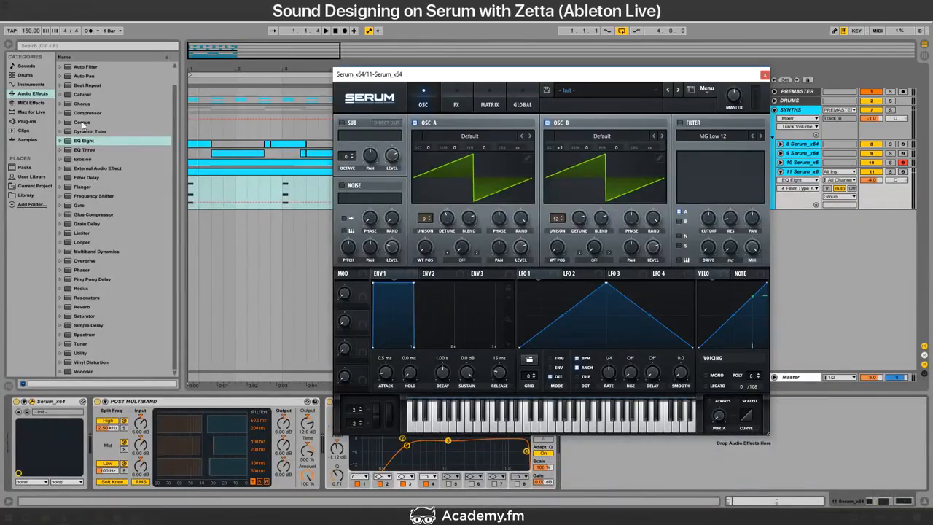
Step: Load Serum_x64 on a new track and browse the wavetable folders available for oscillator A
left_click(26, 121)
left_click_drag(132, 129, 265, 238)
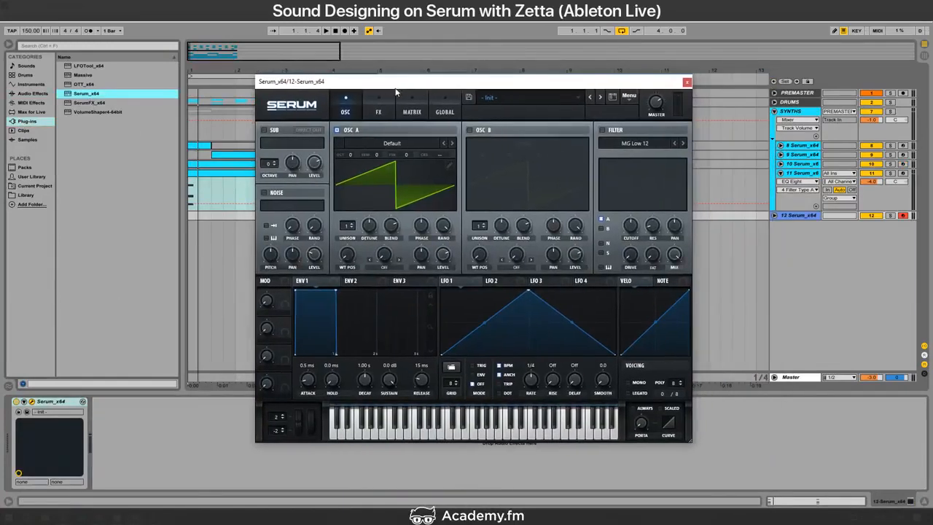
left_click(404, 143)
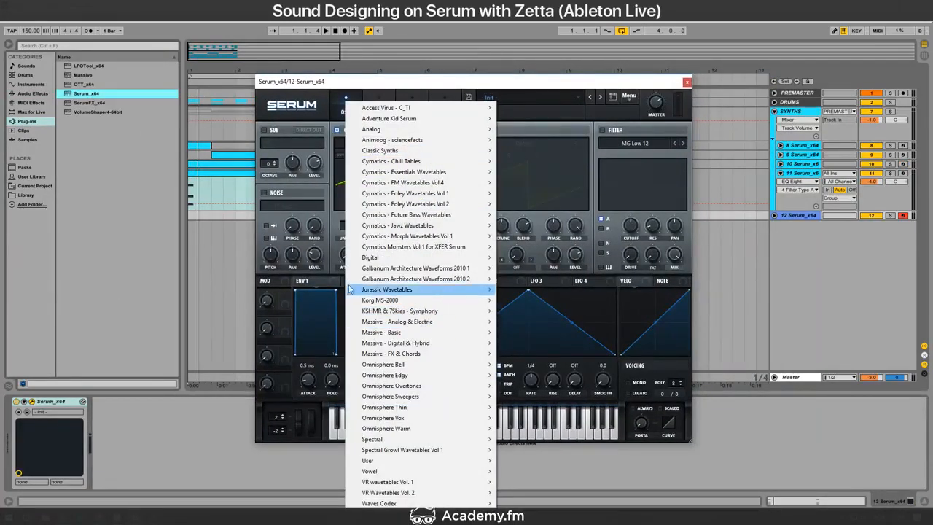
left_click(314, 280)
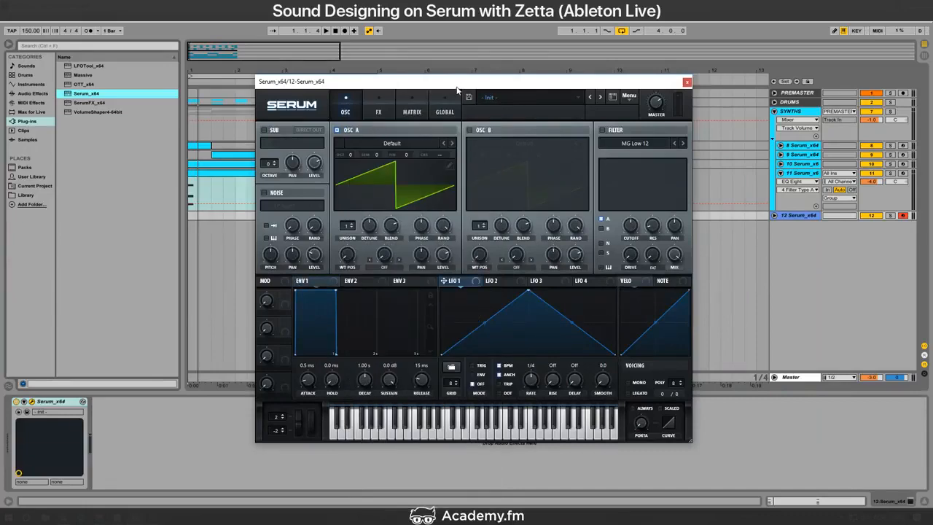
Step: Load the 19-Kangaroo wavetable from Massive - Analog & Electric into oscillator A and audition it at different wavetable positions
left_click_drag(457, 89, 393, 85)
left_click(291, 139)
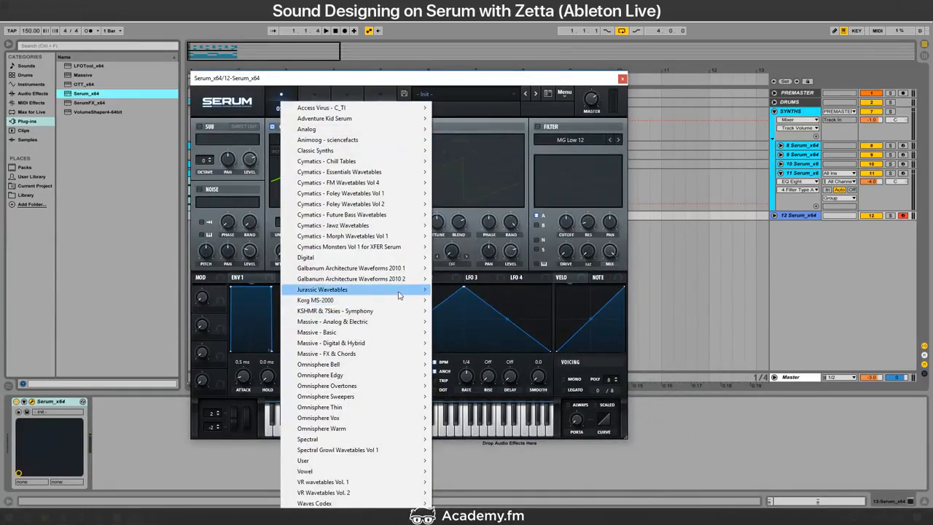
mouse_move(399, 296)
mouse_move(419, 343)
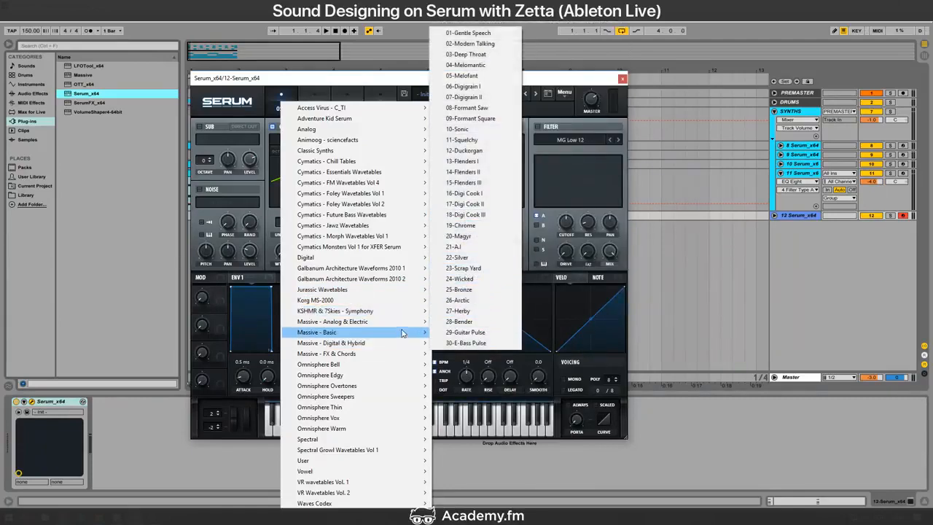
mouse_move(403, 322)
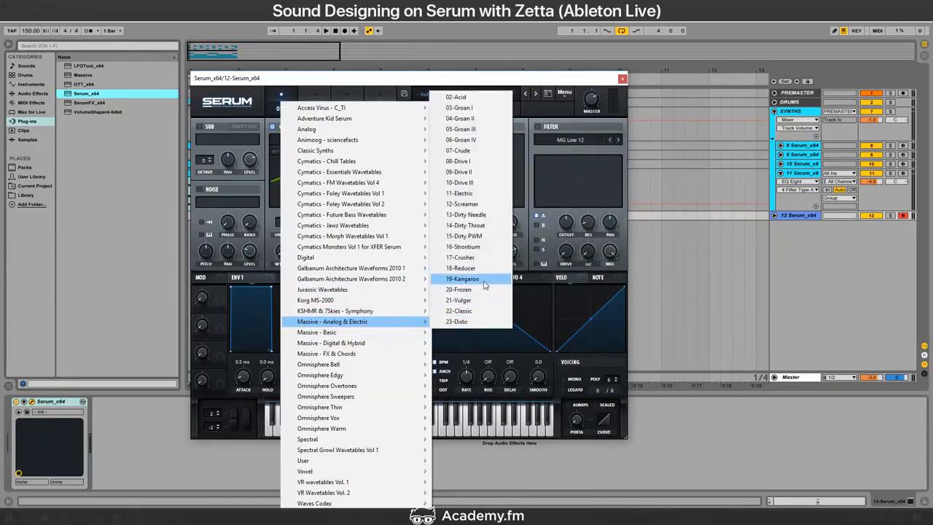
left_click(466, 278)
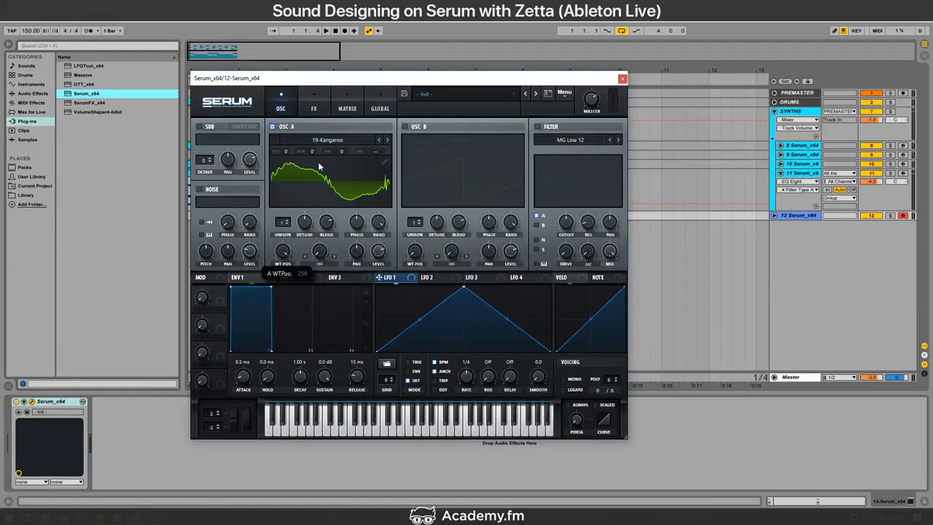
left_click_drag(318, 161, 316, 249)
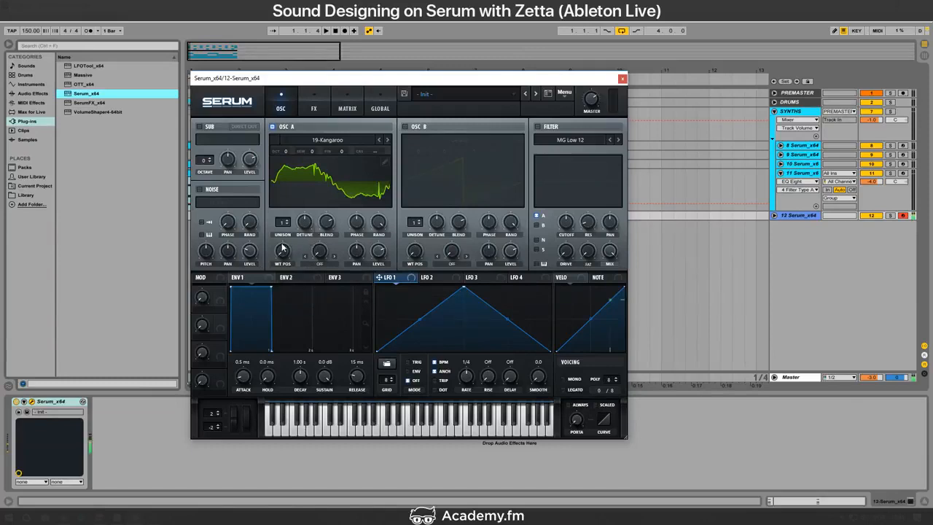
key("a")
left_click_drag(282, 248, 296, 234)
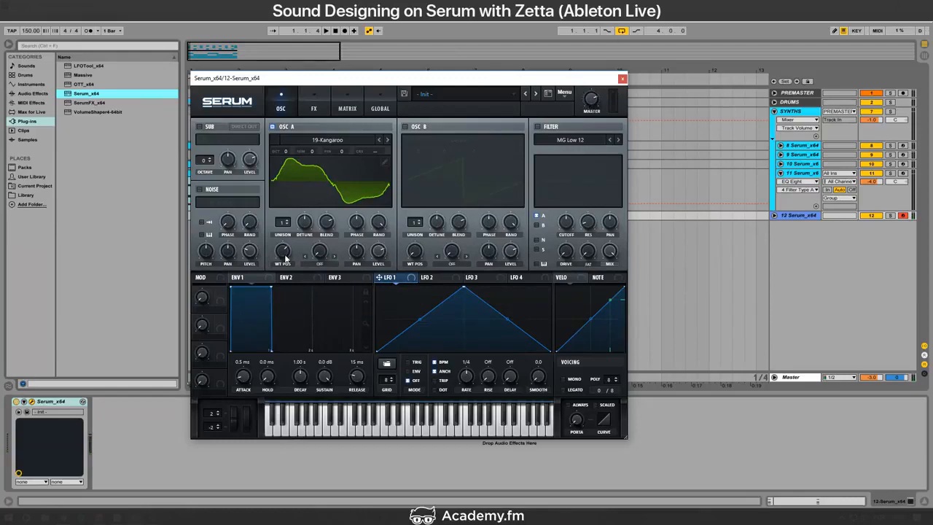
Step: Check the wavetable question in the live chat on the YouTube dashboard in the browser, and return to Ableton Live
left_click(342, 144)
mouse_move(403, 336)
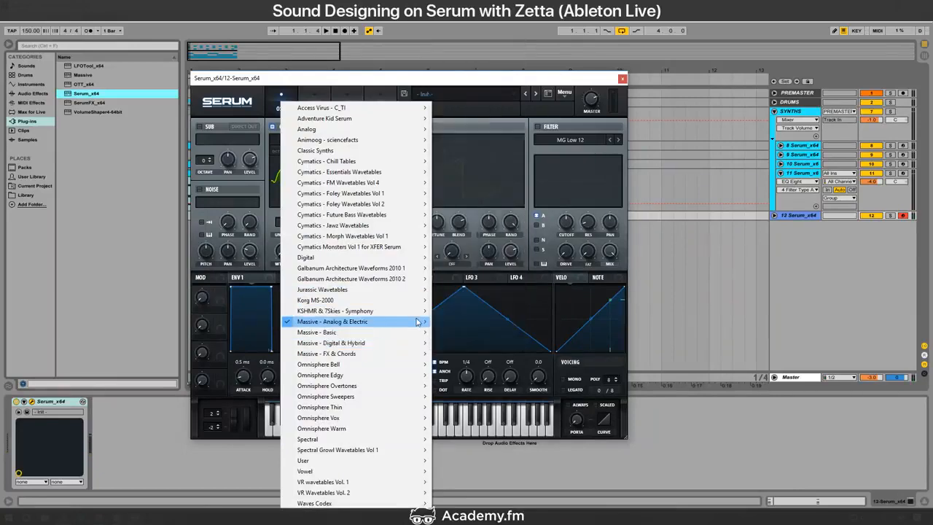
left_click(545, 314)
key("alt+Tab")
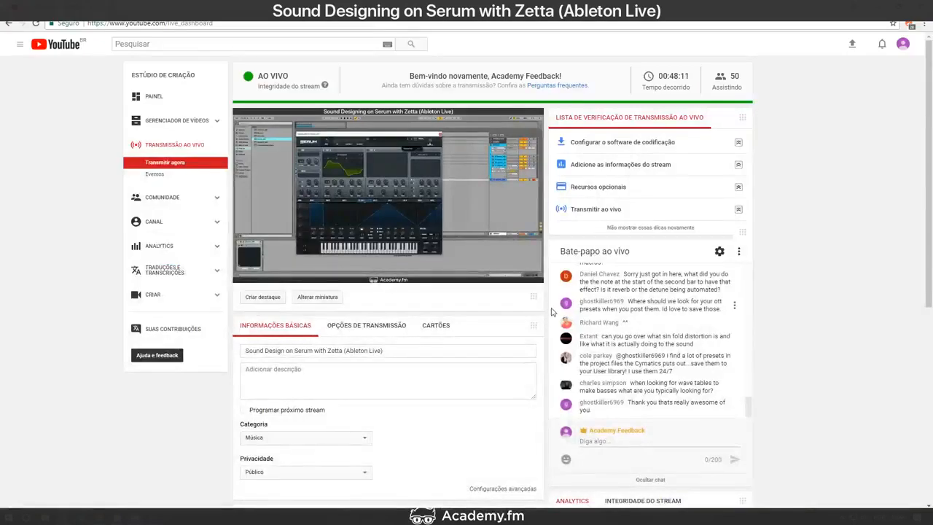
key("alt+Tab")
Step: Audition the 13-Dirty Needle wavetable from Massive - Analog & Electric, and 23-Scrap Yard, in oscillator A
left_click(319, 143)
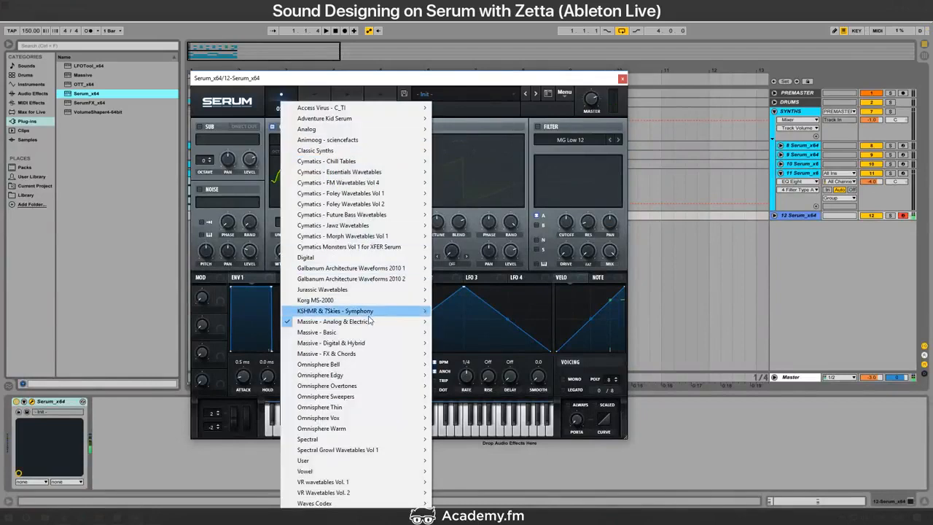
mouse_move(371, 325)
left_click(466, 215)
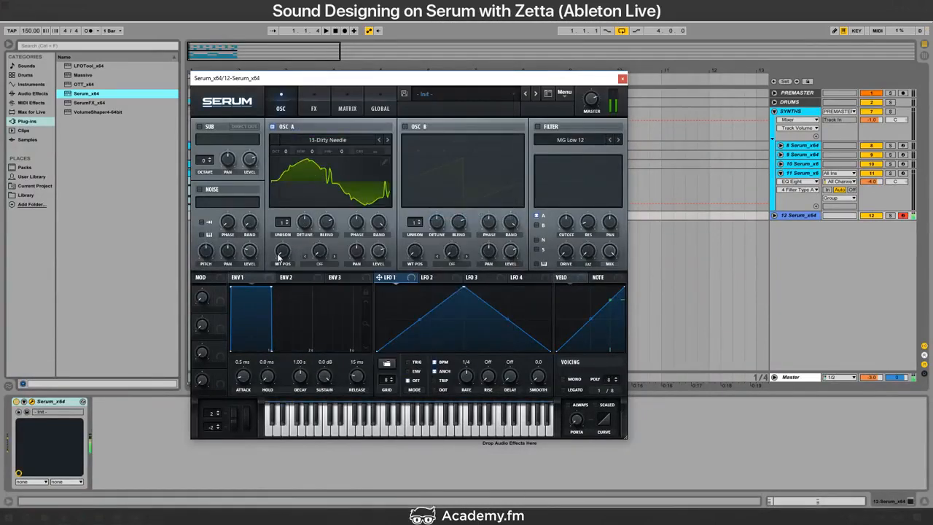
left_click(327, 140)
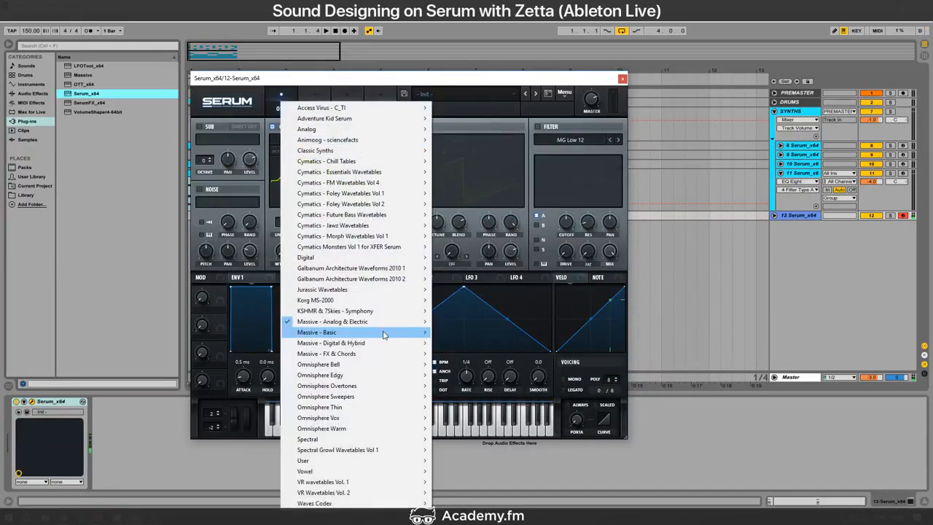
mouse_move(388, 332)
left_click(491, 268)
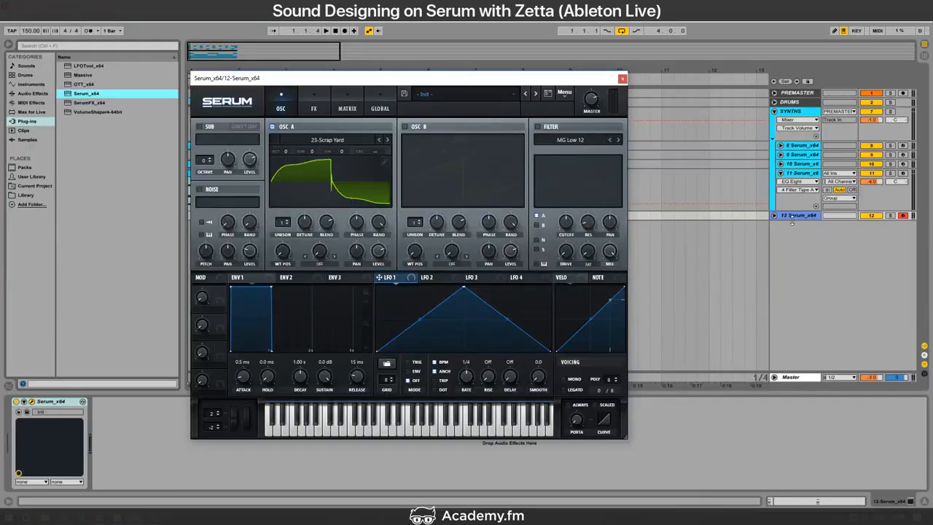
Step: Delete the demonstration track 12 Serum_x64 and check the live chat in the browser again
left_click(793, 217)
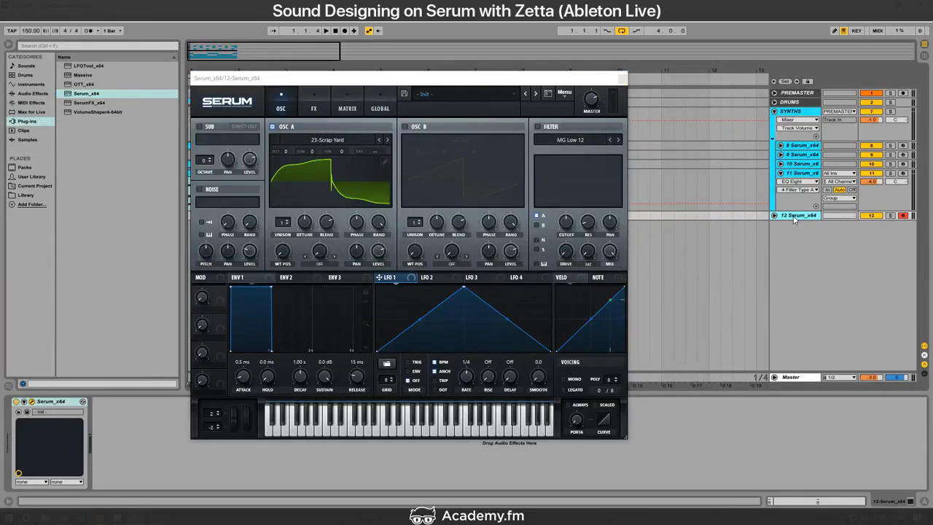
key("Delete")
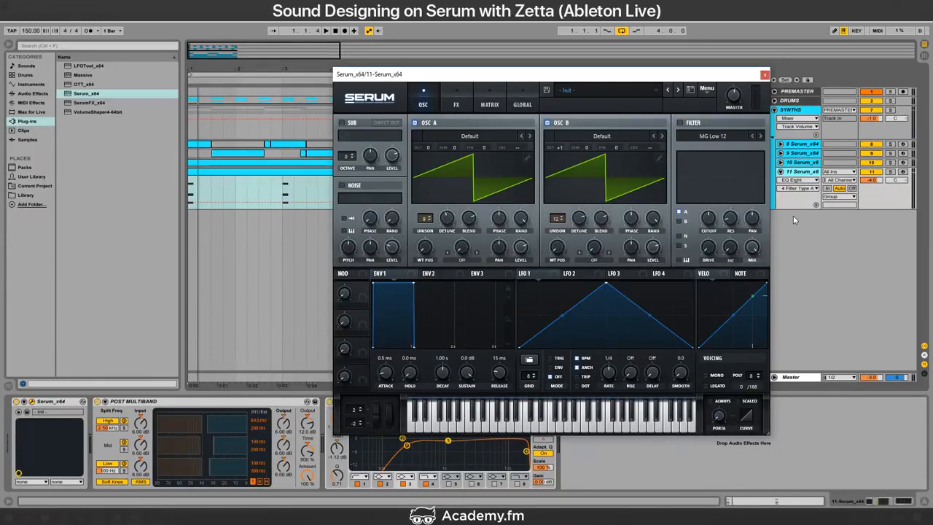
key("alt+Tab")
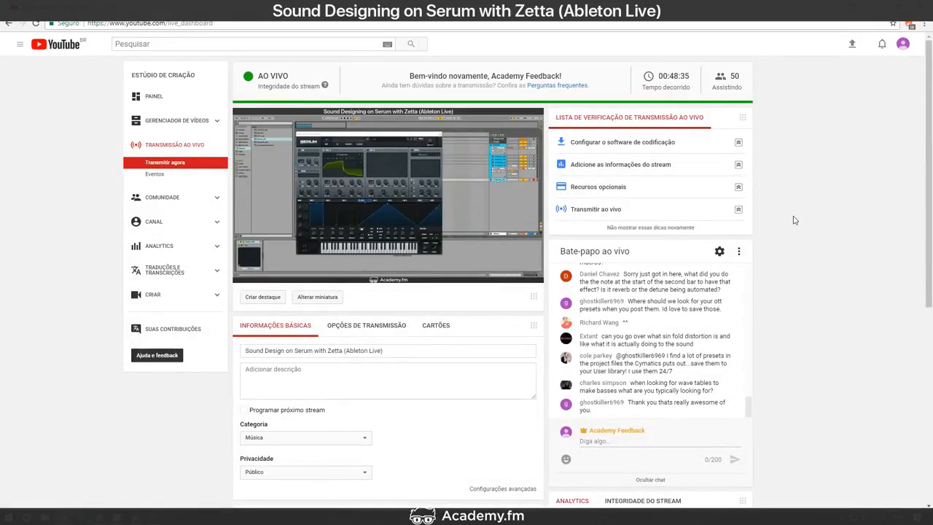
key("alt+Tab")
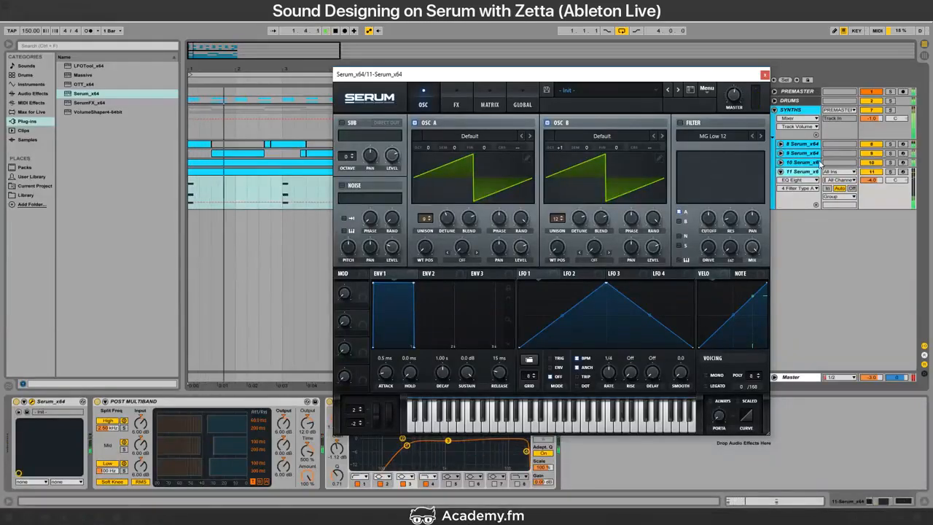
Step: Play the loop with the 8 Serum_x64 track muted, and turn the track back on
left_click(872, 145)
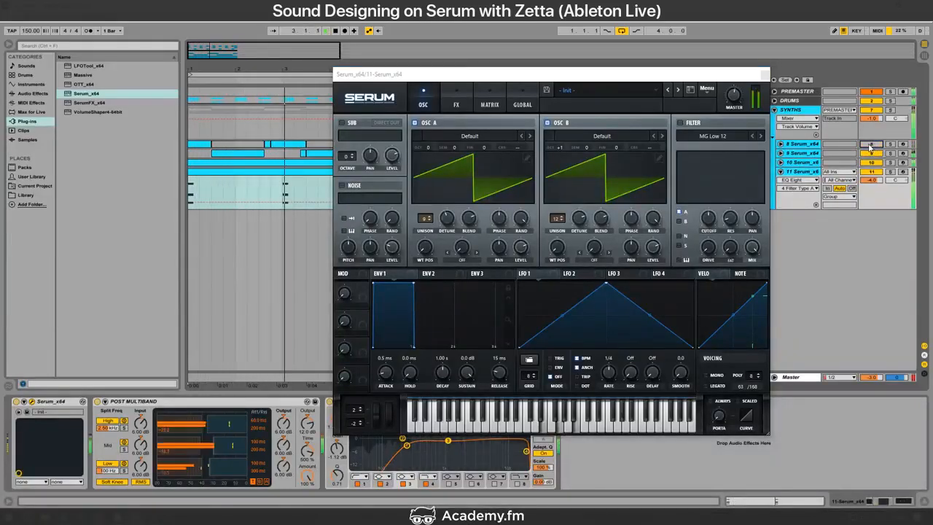
left_click(277, 179)
double_click(277, 179)
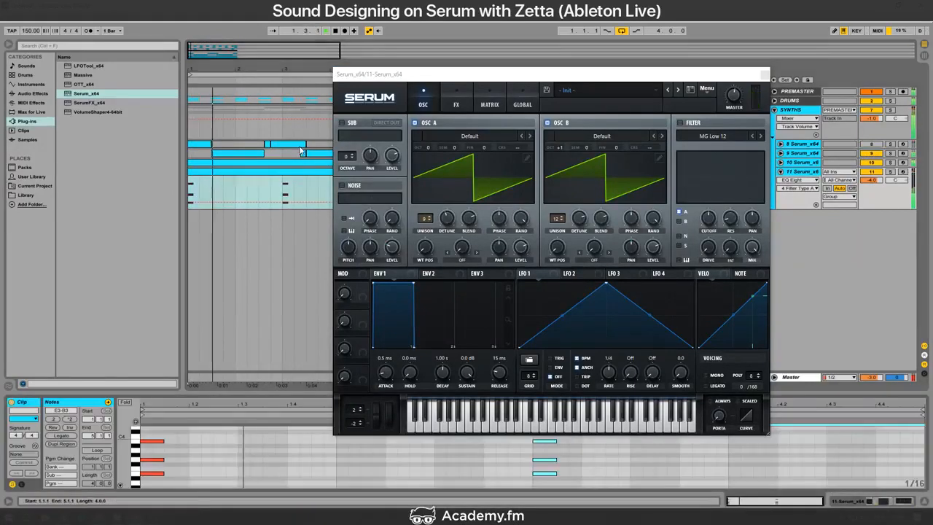
key("space")
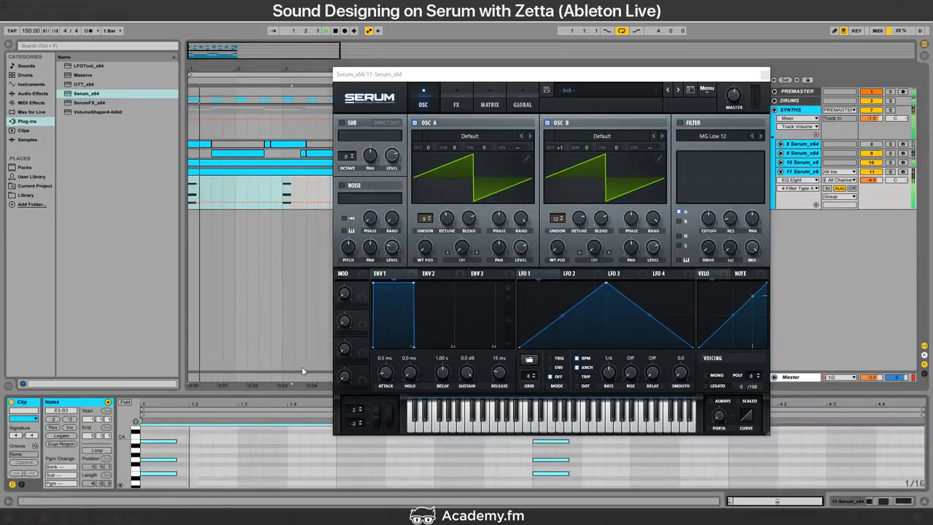
key("space")
left_click(870, 133)
left_click(873, 145)
key("space")
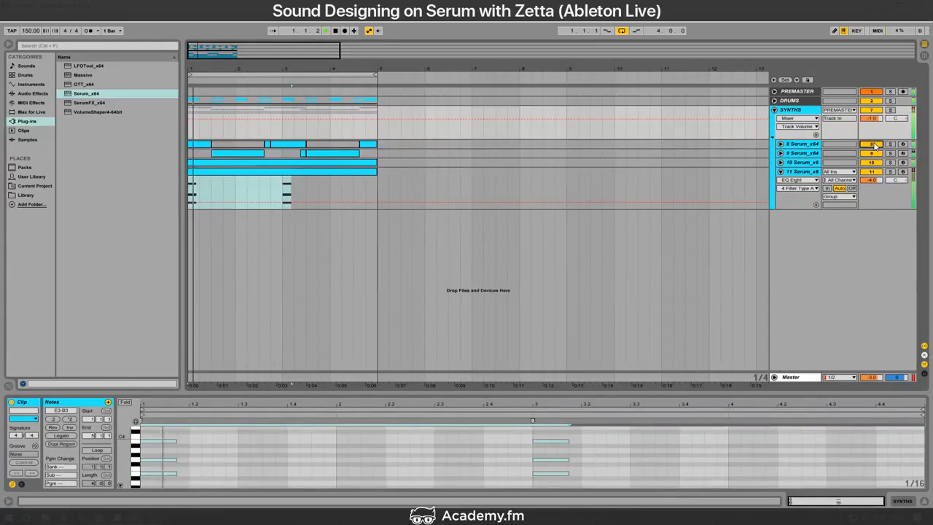
Step: Copy the bar 3 chord in track 11's MIDI clip and paste it at position 4.3
left_click(801, 171)
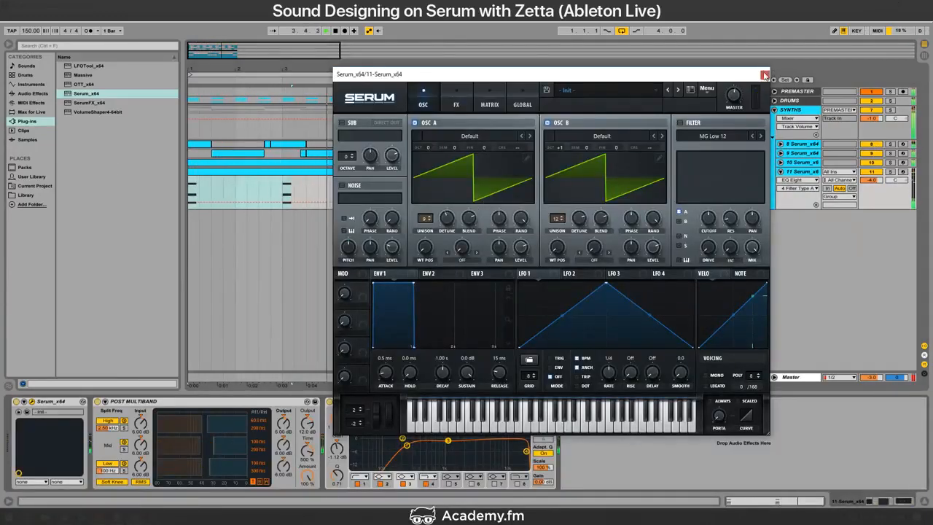
left_click(764, 74)
left_click(373, 171)
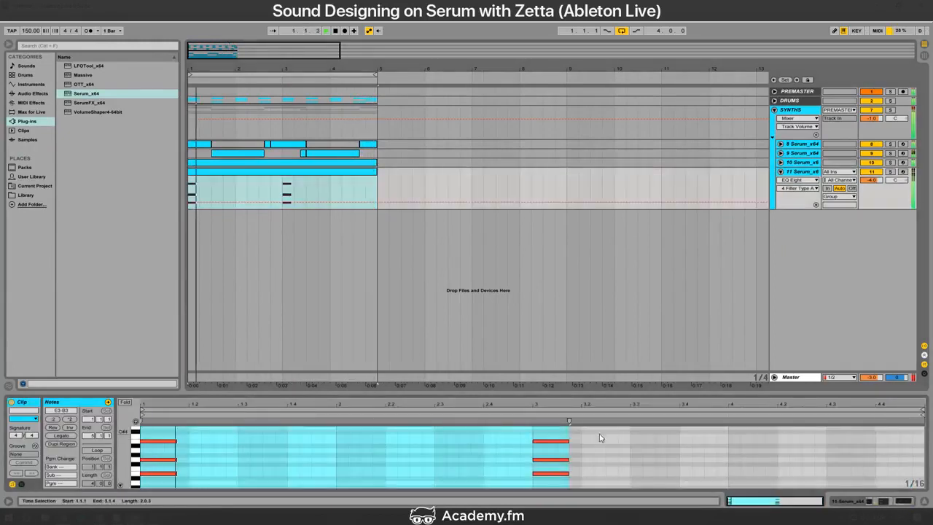
left_click_drag(594, 433, 540, 478)
key("ctrl+c")
left_click(814, 447)
key("ctrl+v")
key("ctrl+z")
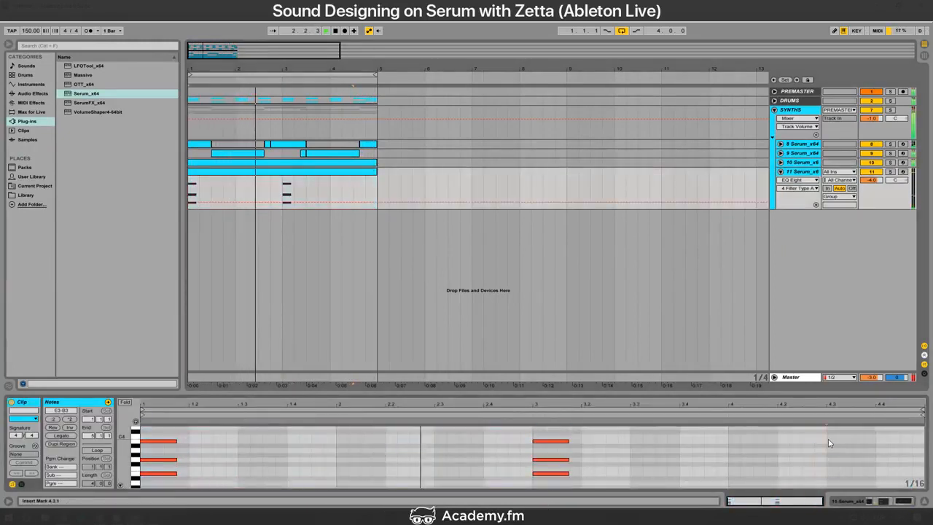
left_click(828, 441)
key("ctrl+v")
Step: Shorten the pasted chord to an eighth note and duplicate it until four chords fill the clip's end
left_click_drag(845, 433, 840, 483)
key("shift+Left")
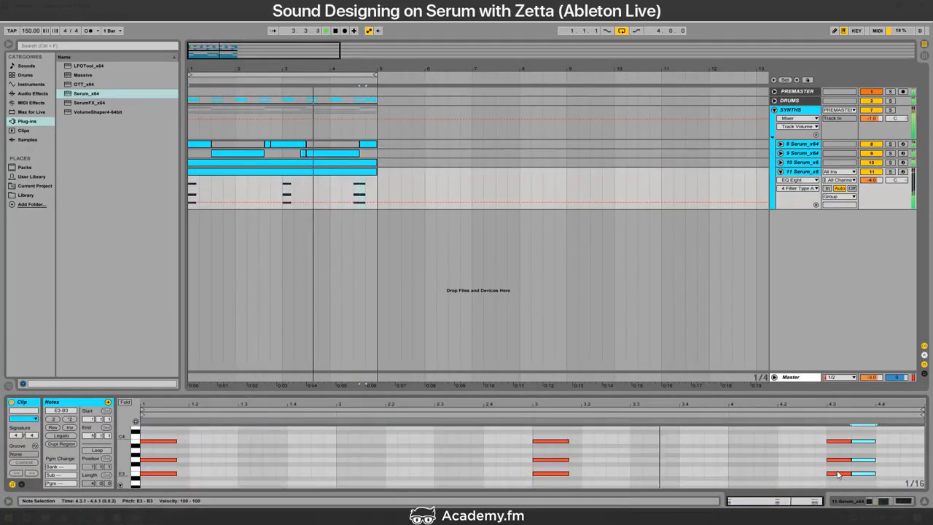
key("ctrl+d")
key("ctrl+d")
key("ctrl+d")
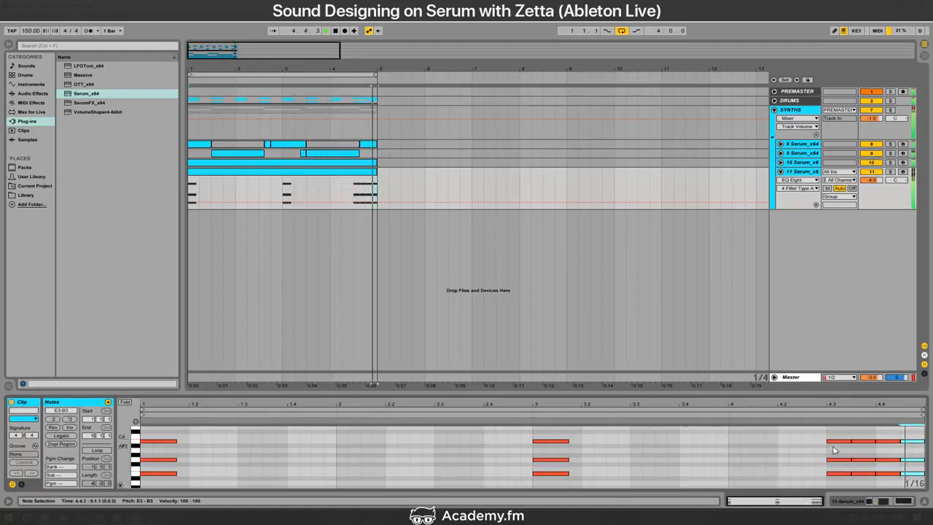
Step: Transpose the top notes of the four closing chords to C4 and their lowest notes to F3
left_click_drag(836, 453, 930, 430)
key("Up")
key("space")
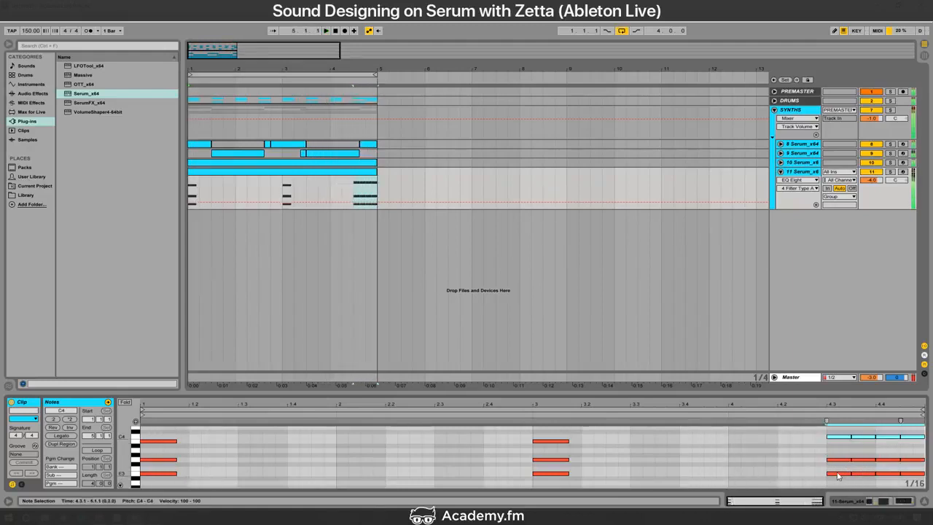
left_click_drag(832, 470, 930, 484)
key("Up")
key("Up")
key("Up")
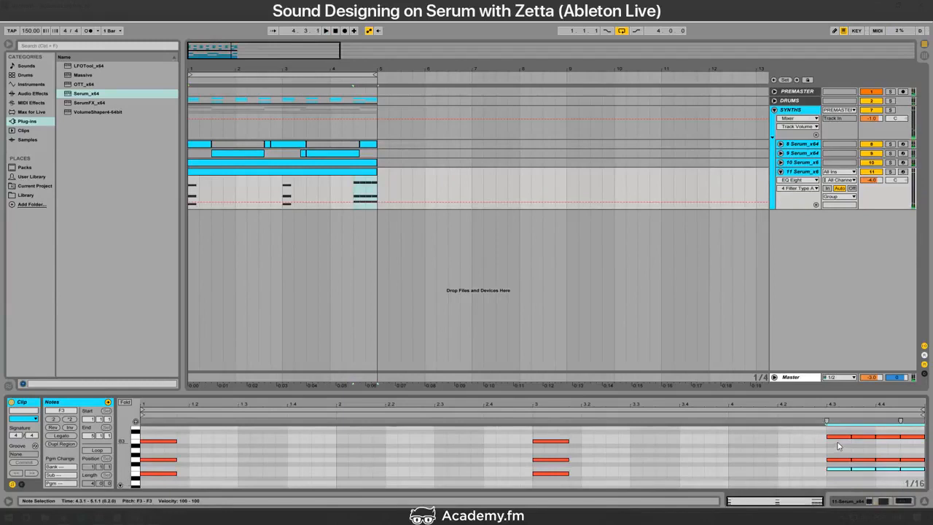
Step: Set the middle notes of the four closing chords to G#3 and shorten all their notes on a 1/32 grid
key("Up")
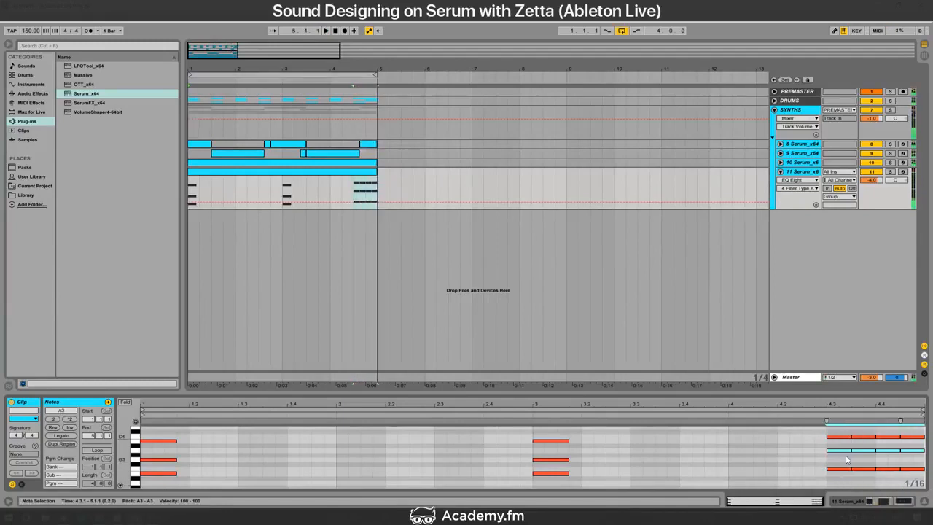
key("space")
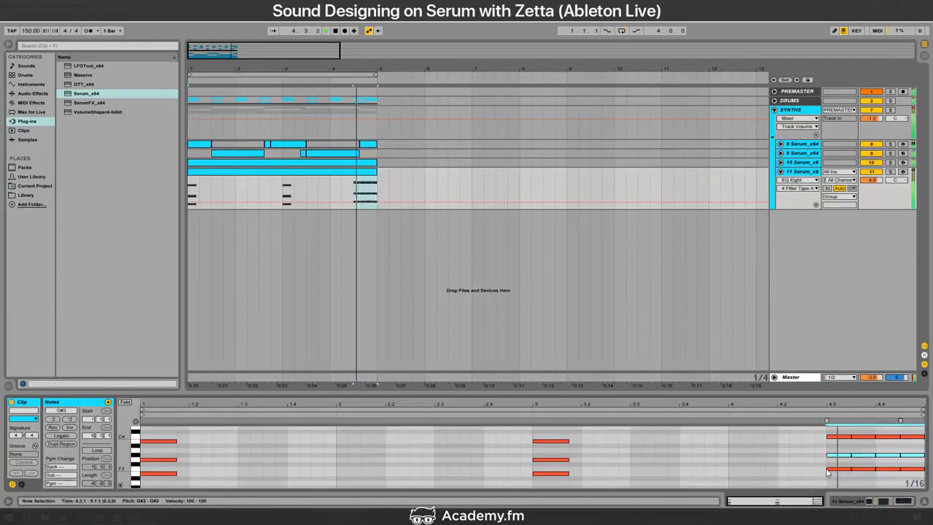
key("Down")
key("Up")
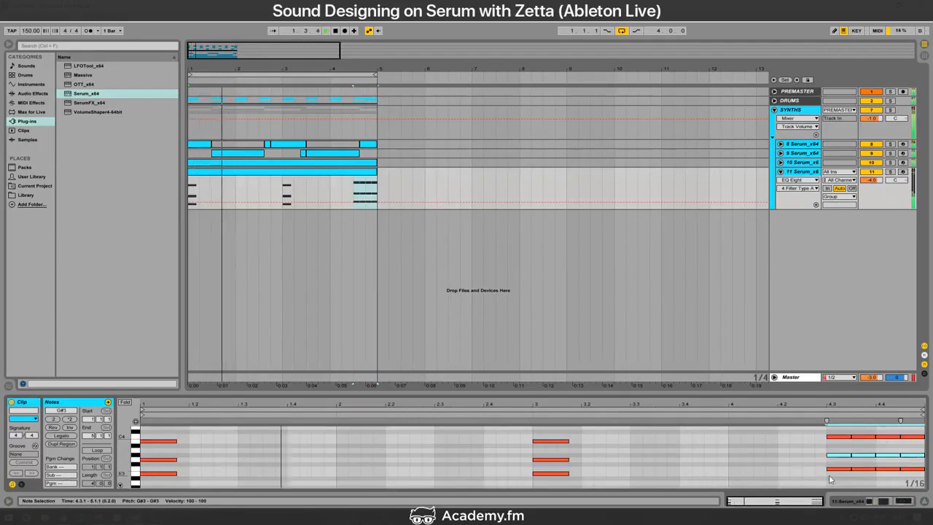
left_click_drag(827, 478, 920, 436)
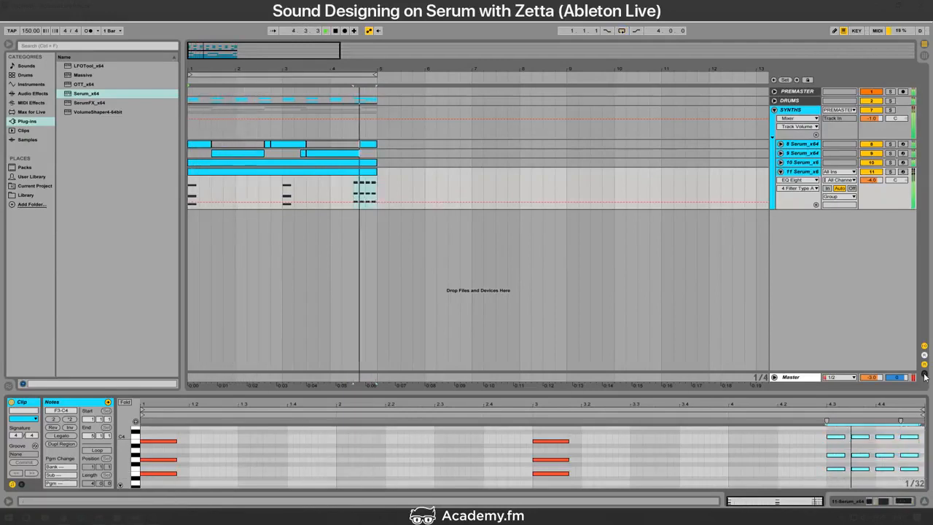
key("space")
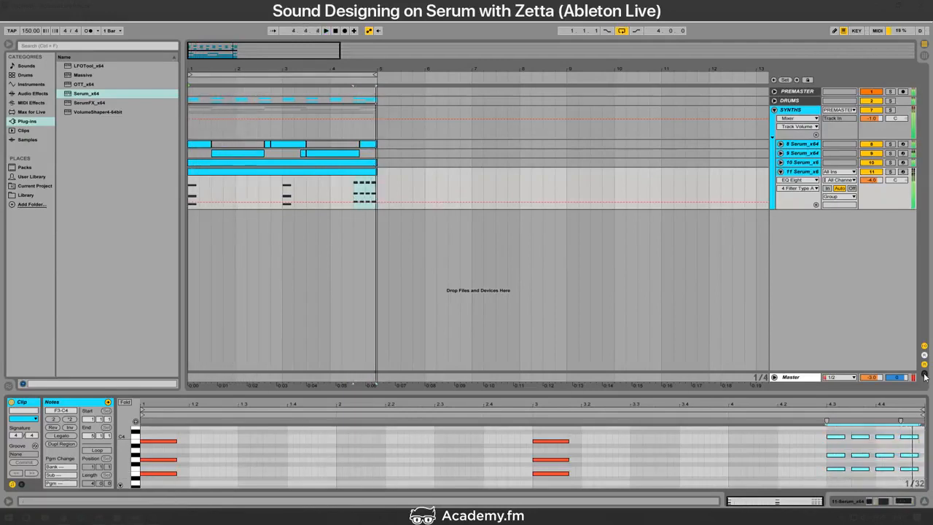
Step: Set track 11's Serum Env 1 attack to 10 ms and release to 25 ms, and play the loop
key("shift+Tab")
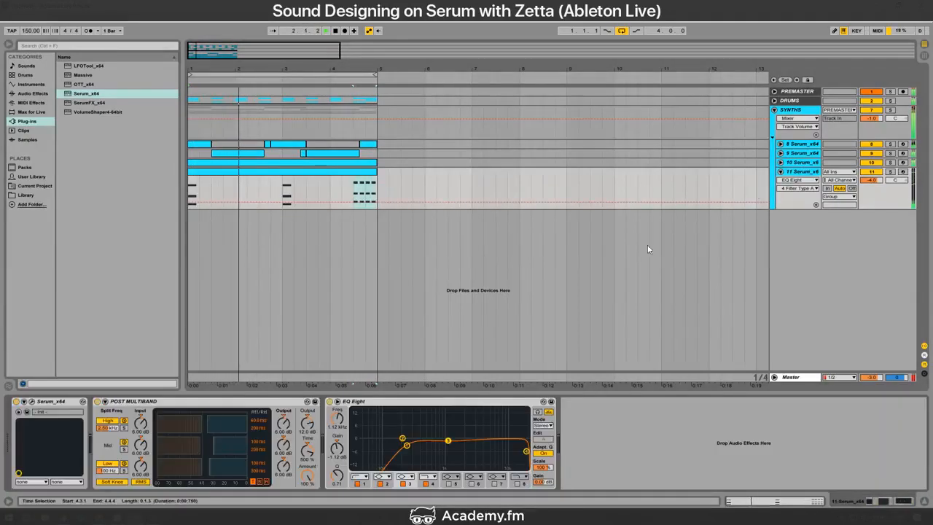
left_click(32, 402)
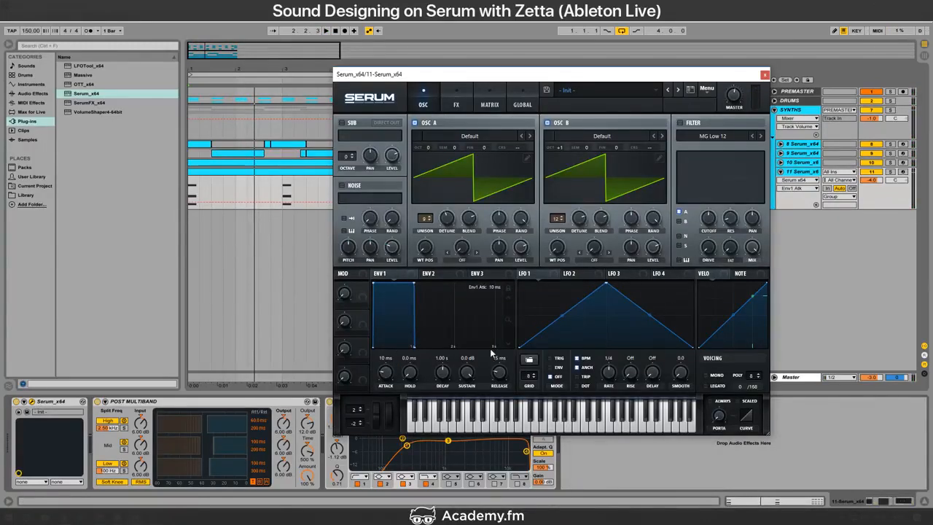
key("Return")
key("space")
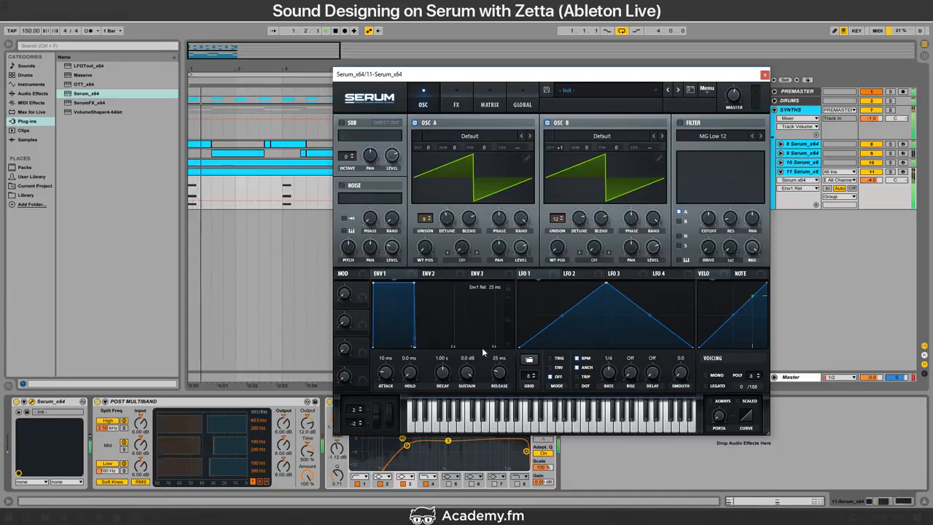
Step: Check the YouTube live chat for the latest viewer questions about wavetables and return to the Live project
key("alt+Tab")
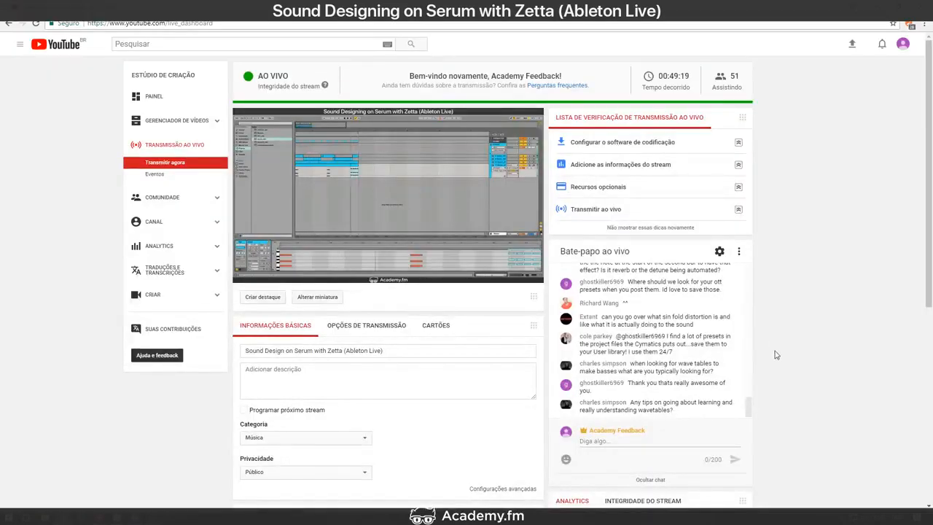
key("alt+Tab")
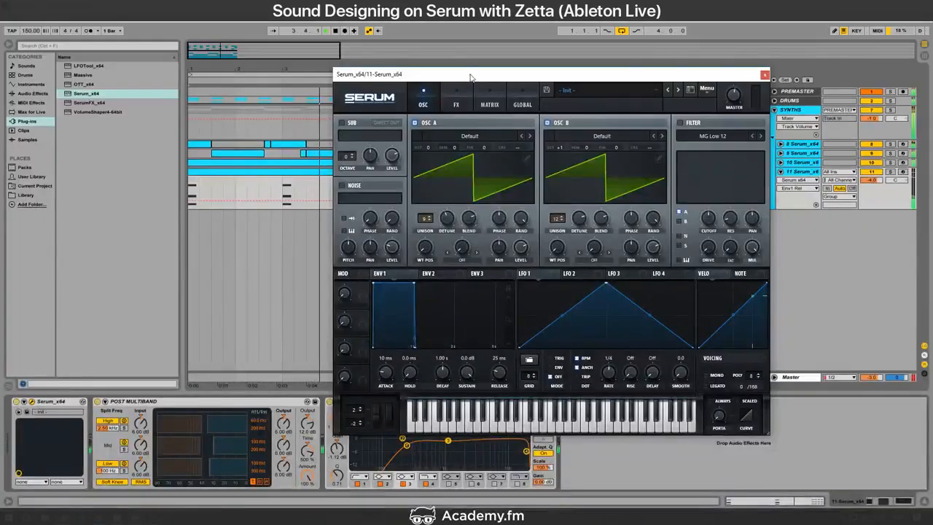
left_click_drag(466, 71, 417, 78)
key("alt+Tab")
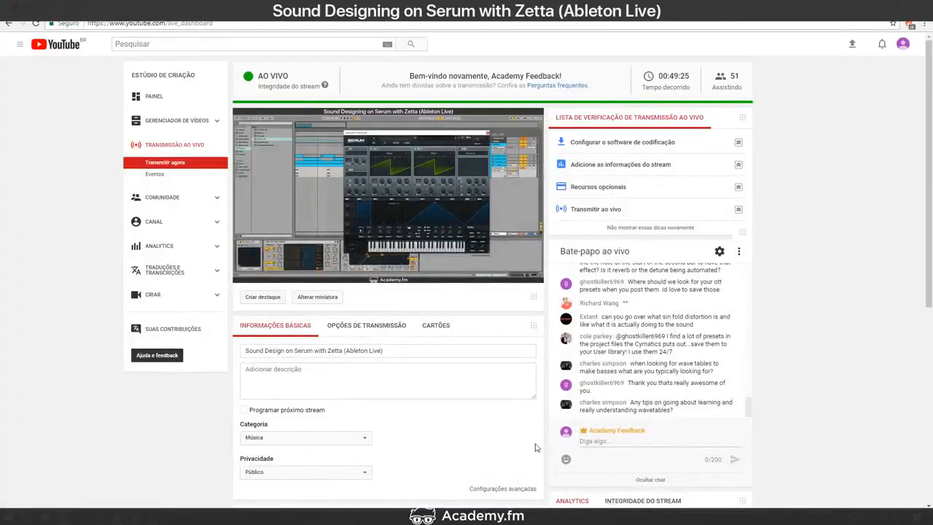
key("alt+Tab")
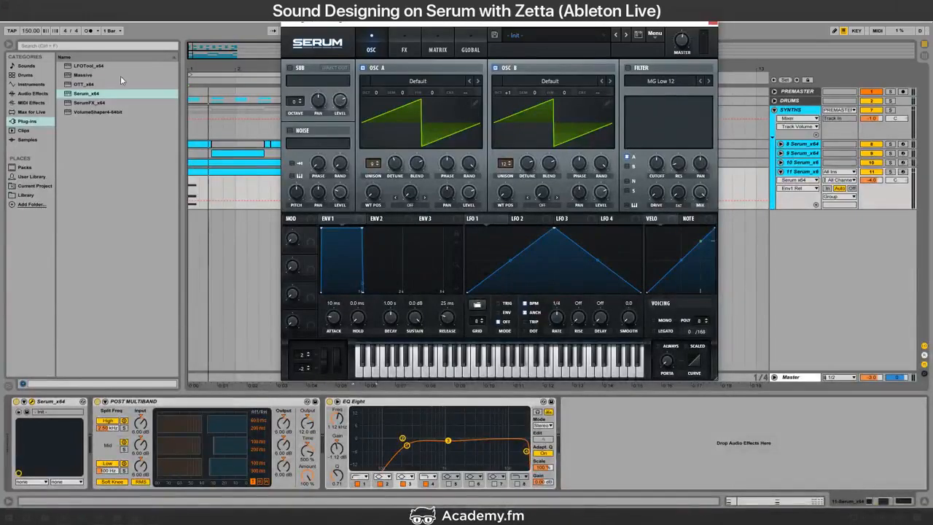
Step: Load Serum on a new MIDI track and set oscillator A to the Korg MS-2000 SINE-C2 wavetable
left_click_drag(85, 97, 232, 266)
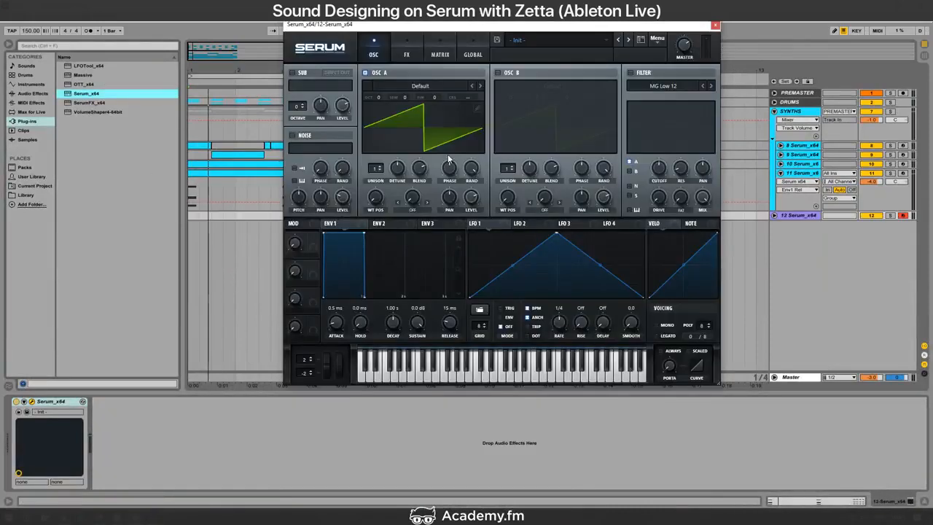
left_click(432, 86)
left_click_drag(430, 25, 343, 53)
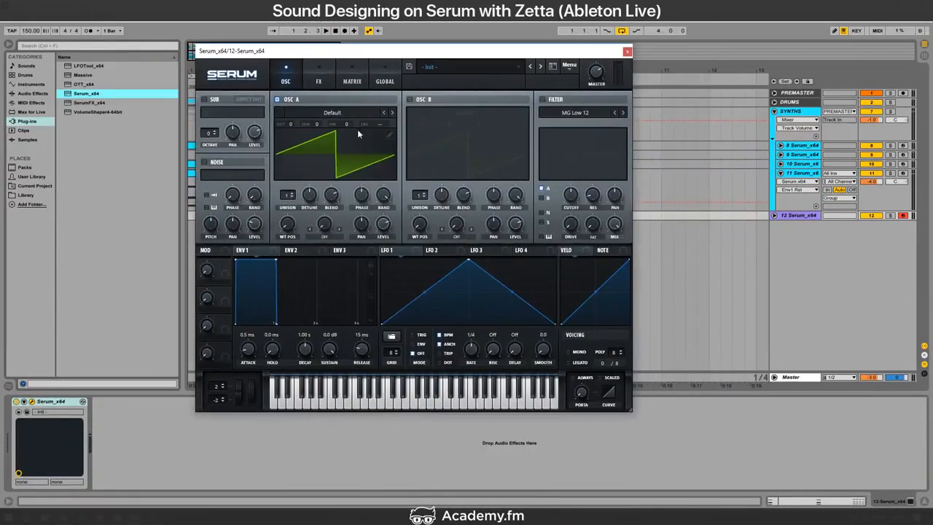
left_click(347, 115)
mouse_move(394, 300)
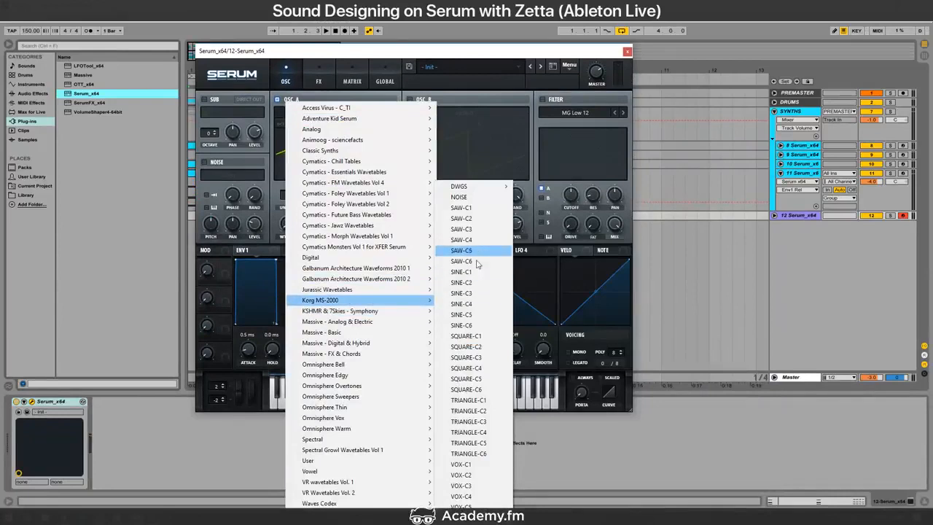
left_click(470, 282)
Step: View oscillator A's sine wavetable in 2D, browse the Classic Synths and Analog wavetable categories, and recheck the live chat
left_click(315, 136)
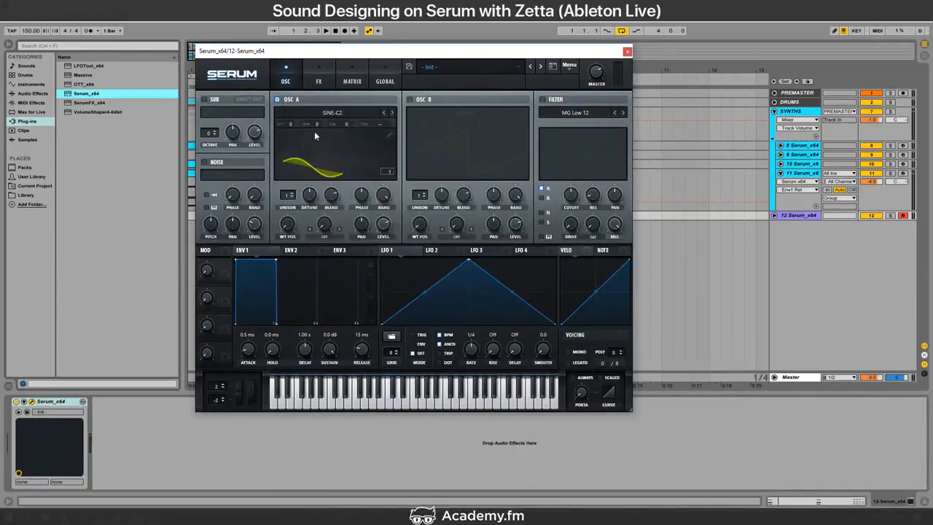
left_click(278, 100)
left_click(281, 100)
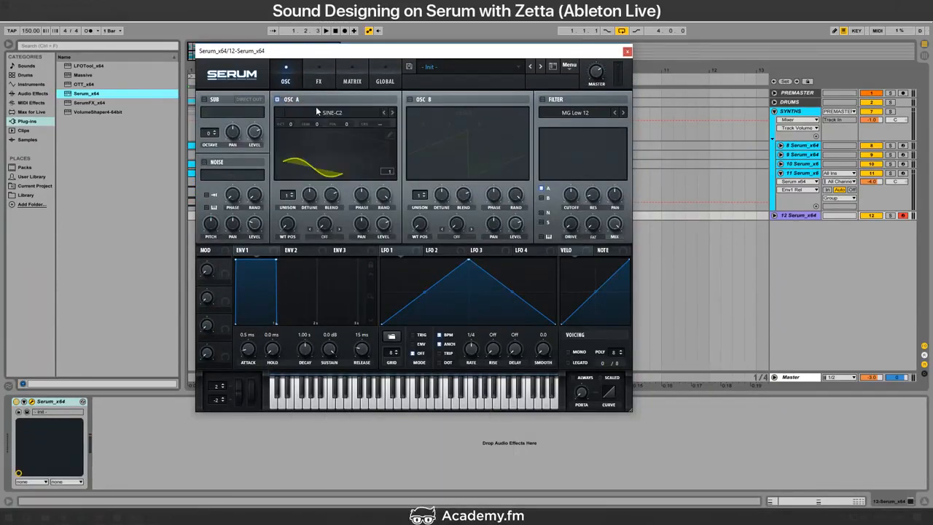
left_click(316, 106)
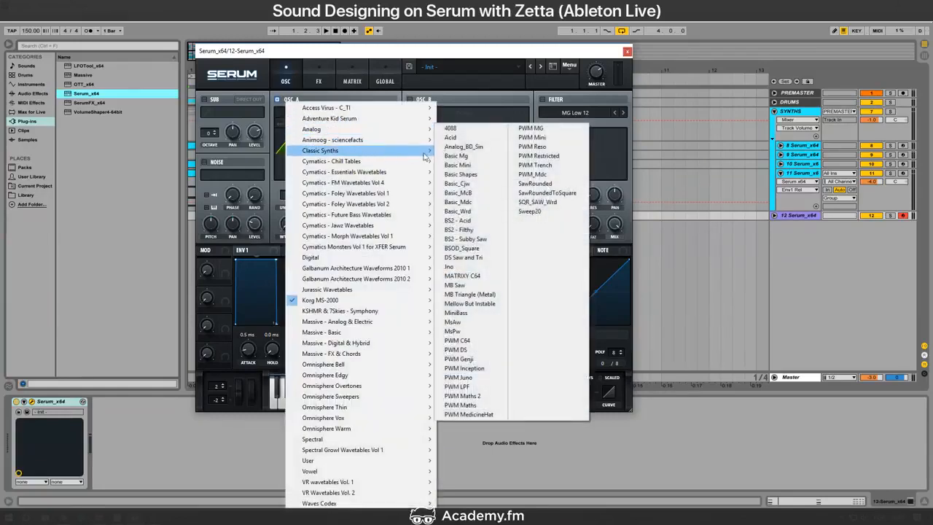
mouse_move(364, 129)
left_click(505, 108)
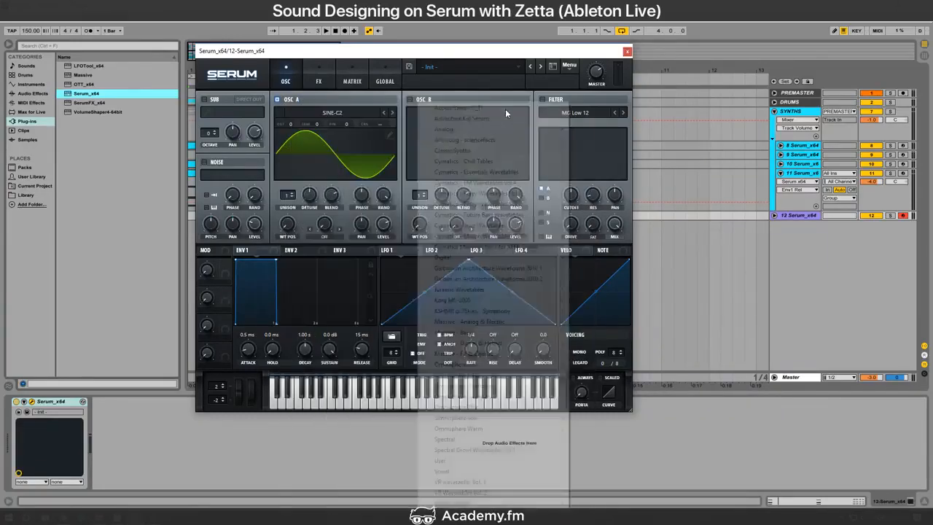
key("alt+Tab")
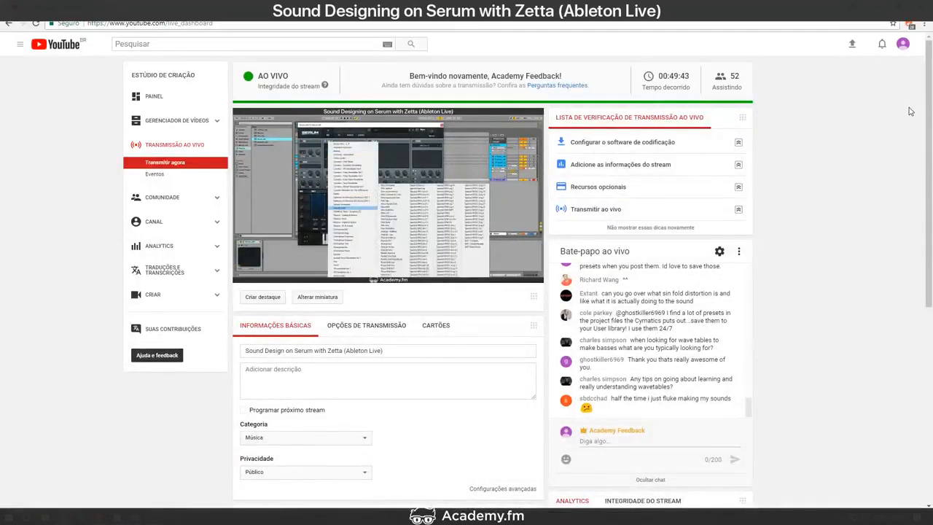
key("alt+Tab")
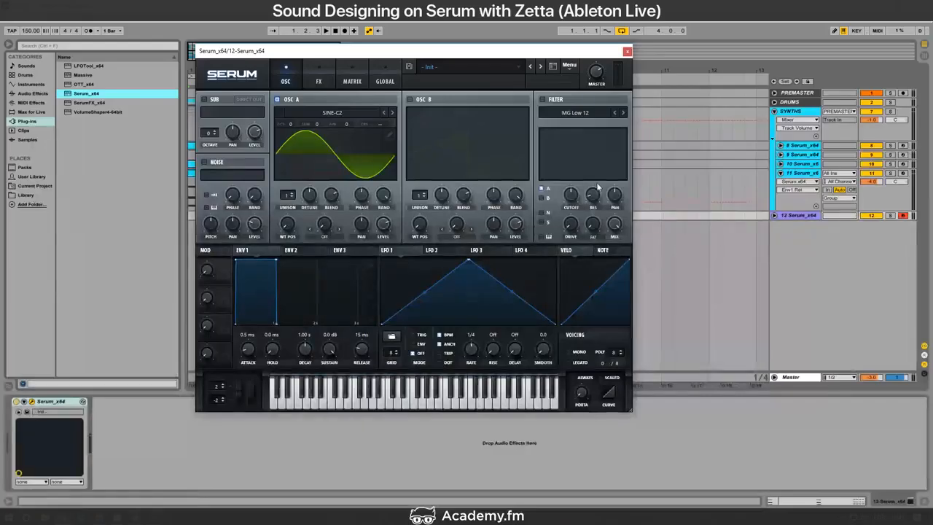
Step: Load the Anti-Stasis wavetable from the Digital category into oscillator A and check the live chat
left_click(344, 120)
mouse_move(408, 173)
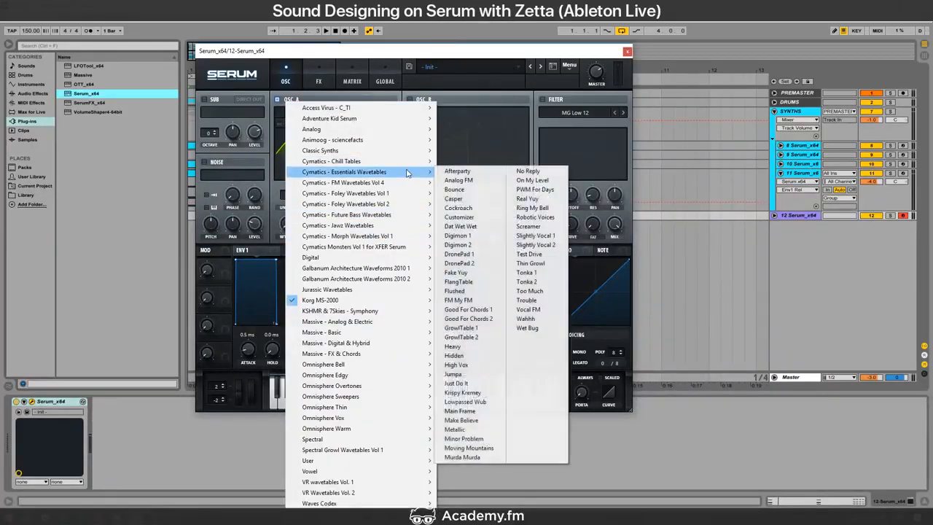
mouse_move(367, 260)
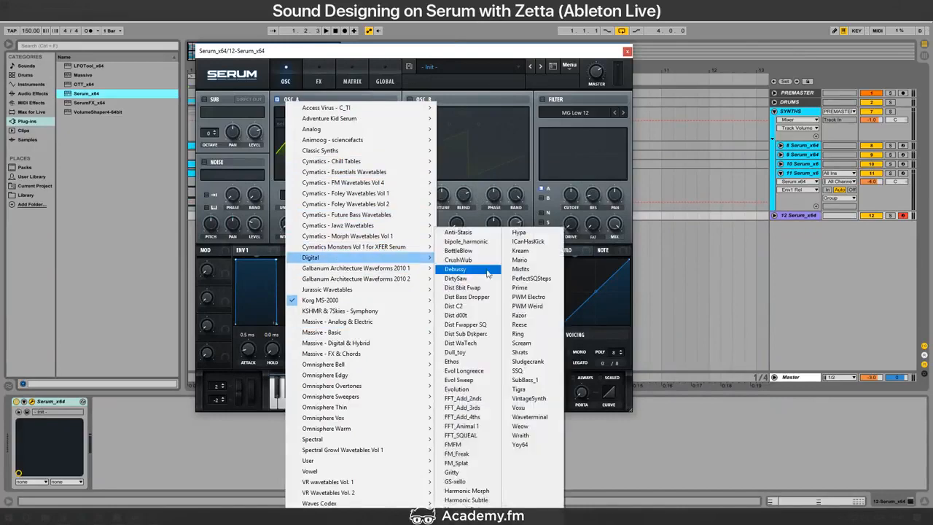
left_click(459, 232)
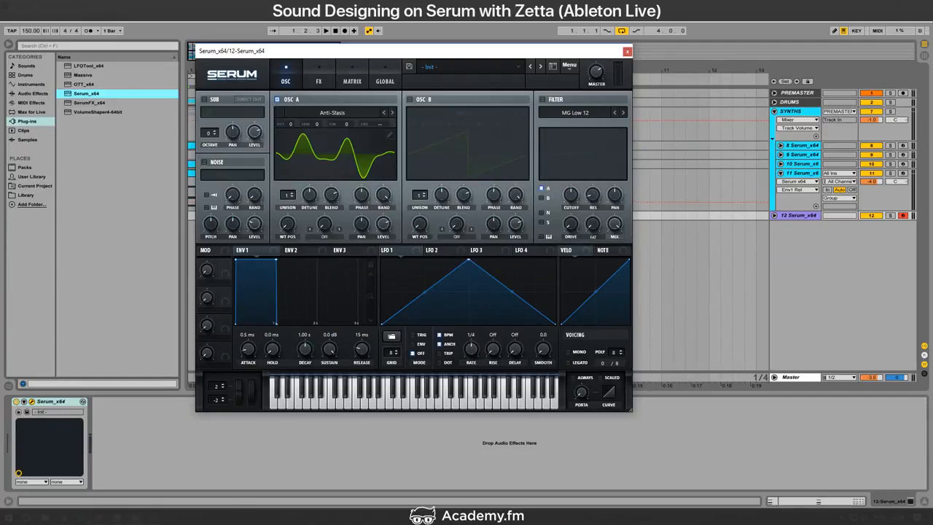
key("alt+Tab")
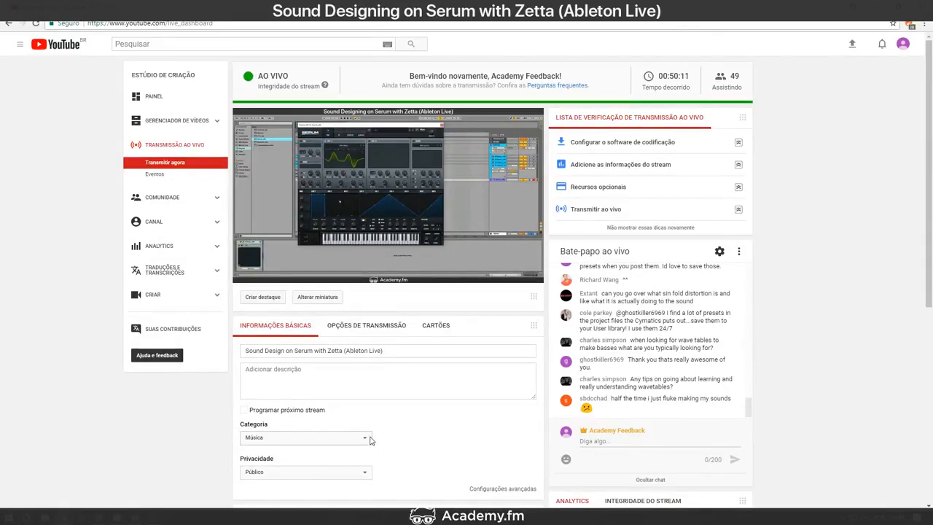
key("alt+Tab")
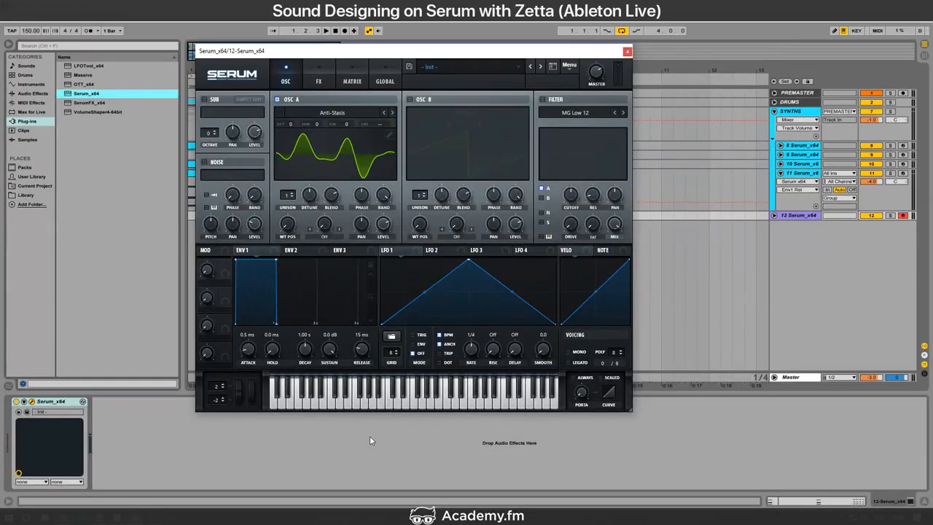
Step: Set oscillator A's warp mode to FM (from B) and switch its wavetable display between views
left_click(334, 234)
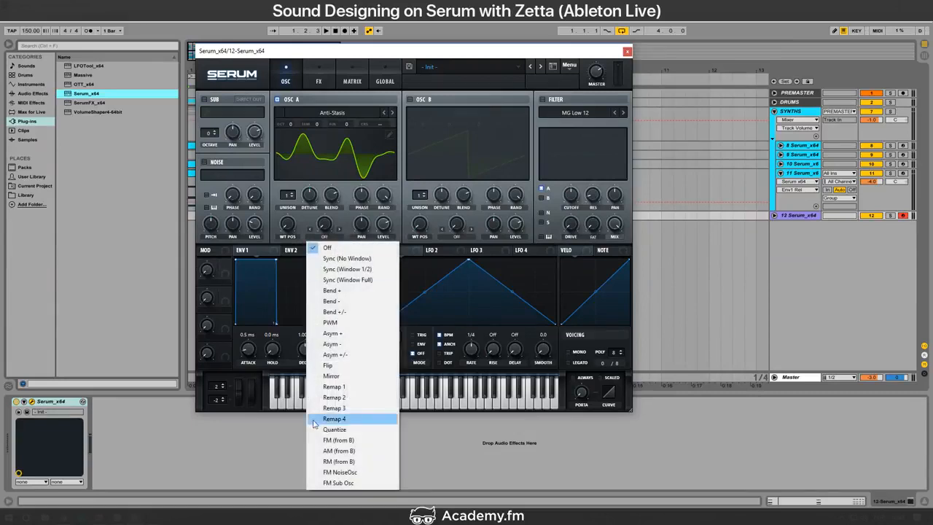
left_click(329, 430)
left_click(339, 229)
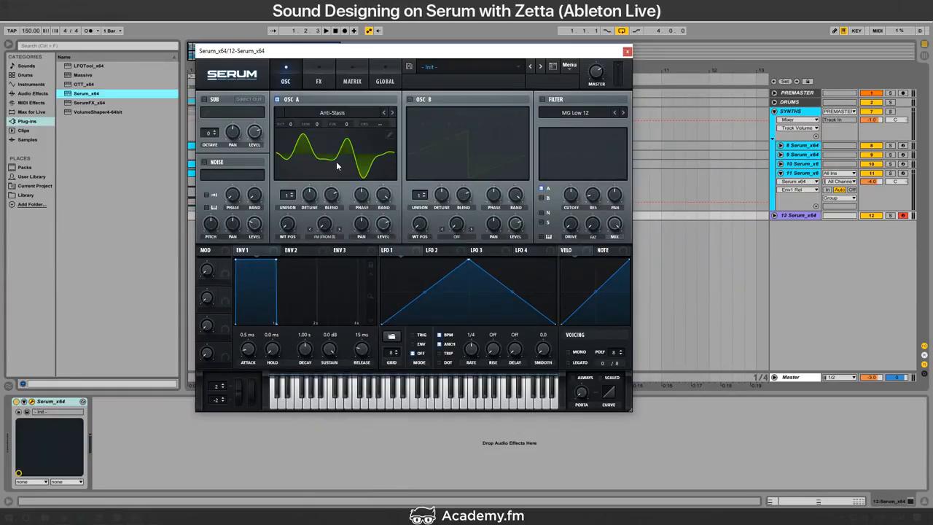
left_click(336, 161)
left_click(368, 141)
Step: Browse the wavetable categories for oscillator A without loading one, and read the newest live chat messages
left_click(346, 114)
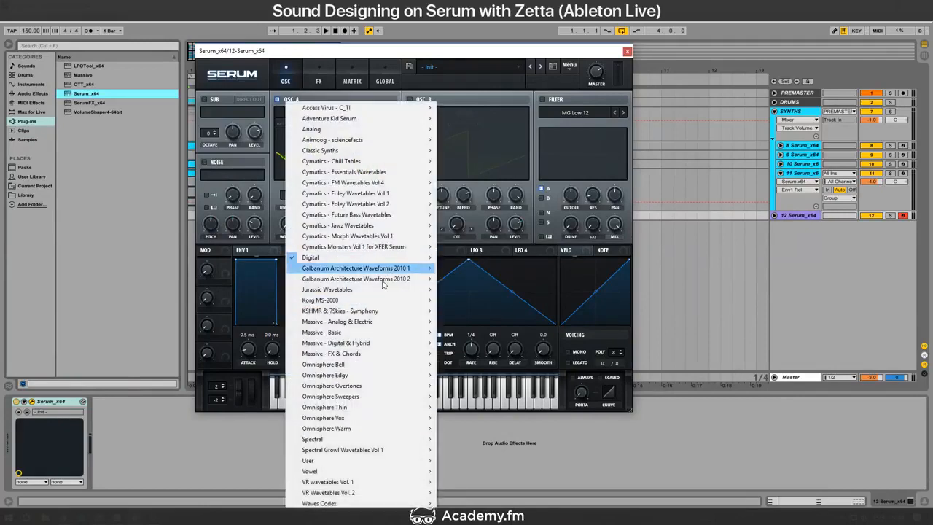
mouse_move(399, 261)
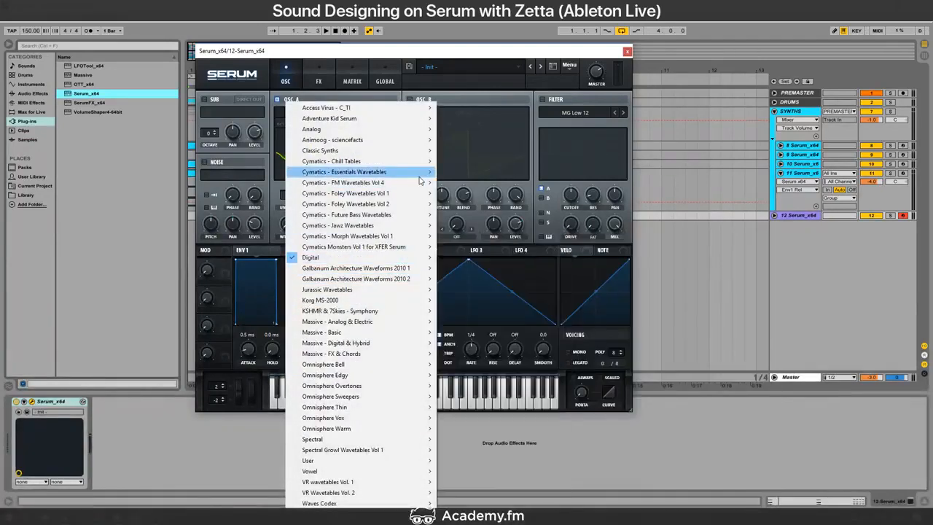
left_click(390, 51)
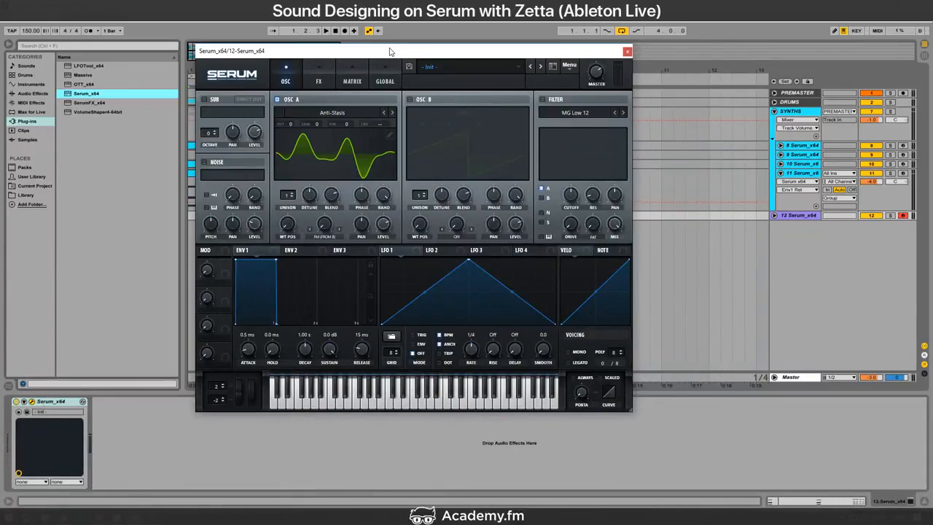
left_click(350, 114)
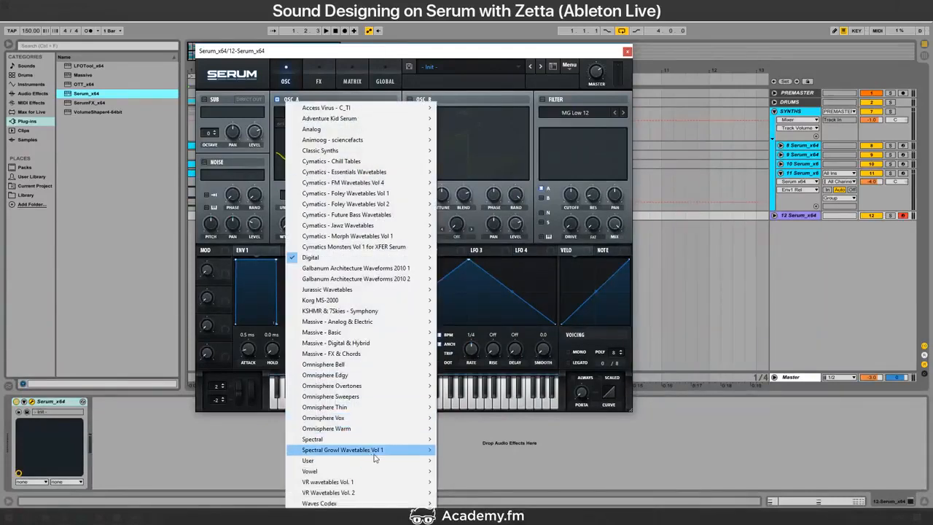
left_click(462, 334)
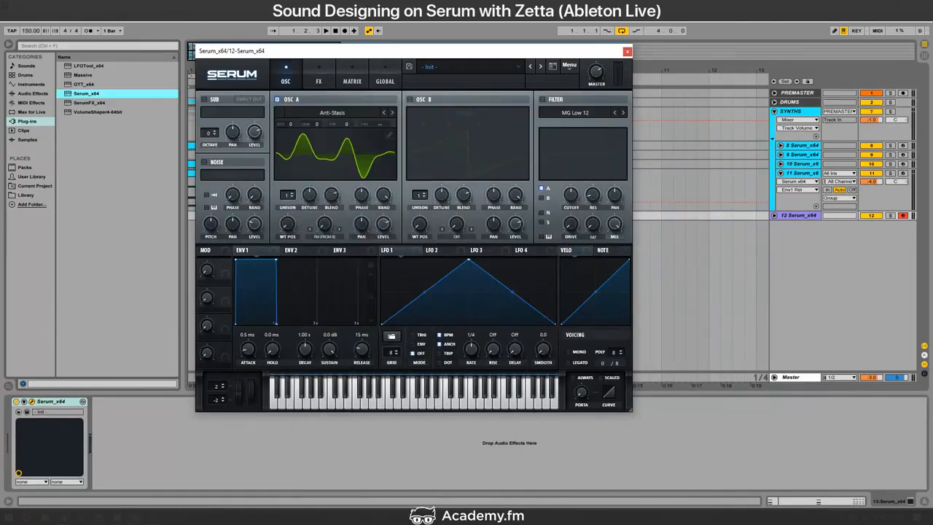
left_click(197, 517)
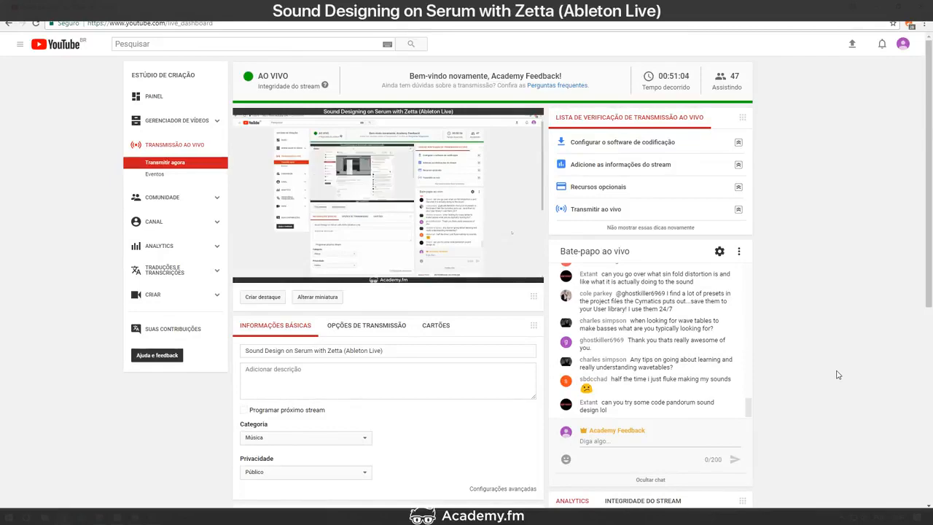
key("alt+Tab")
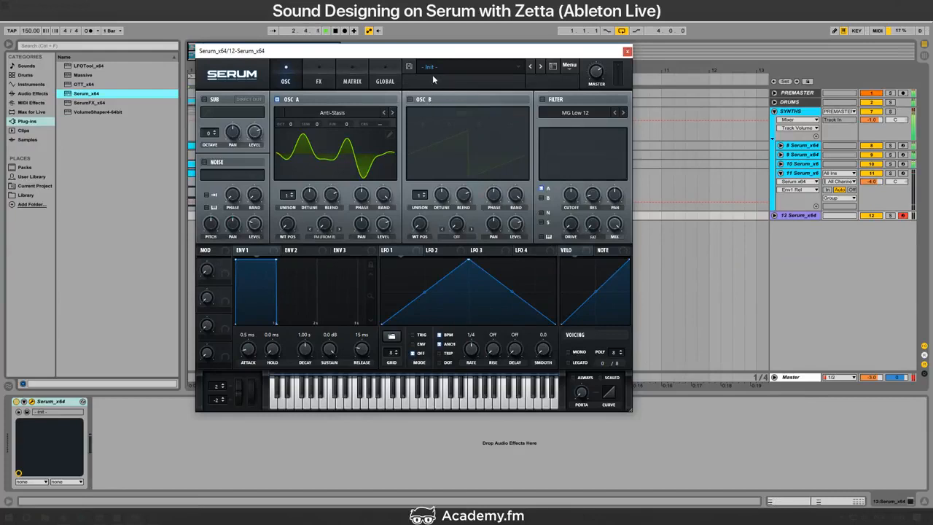
Step: Stop playback, close the Serum window on track 12 and delete that track
mouse_move(286, 195)
left_click_drag(287, 195, 304, 212)
key("space")
left_click(627, 52)
left_click(798, 215)
key("Delete")
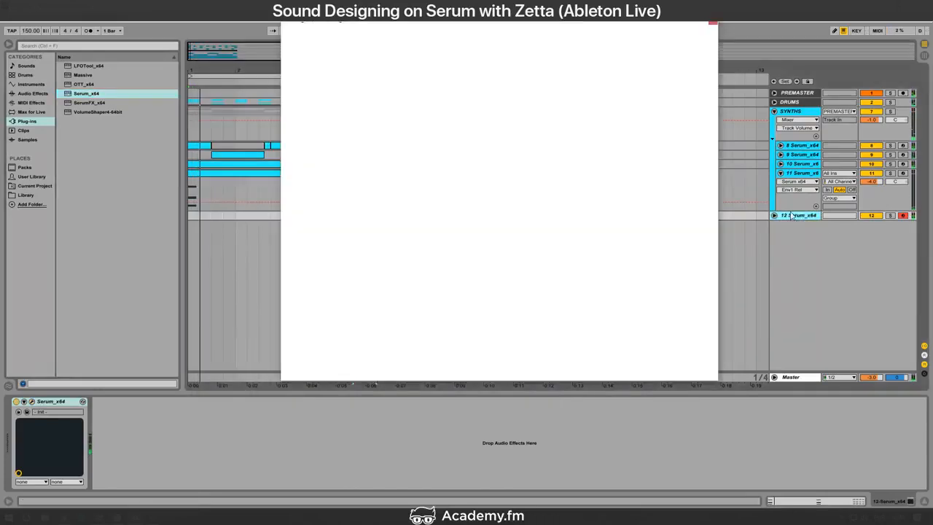
Step: Collapse the track 11 lane in the SYNTHS group, play the loop and solo track 11
left_click(780, 172)
key("space")
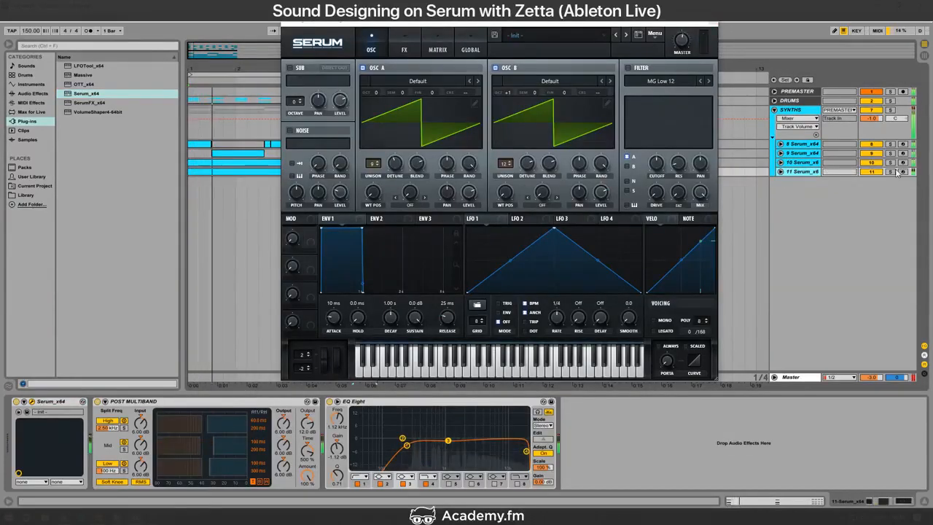
left_click(890, 172)
key("alt+Tab")
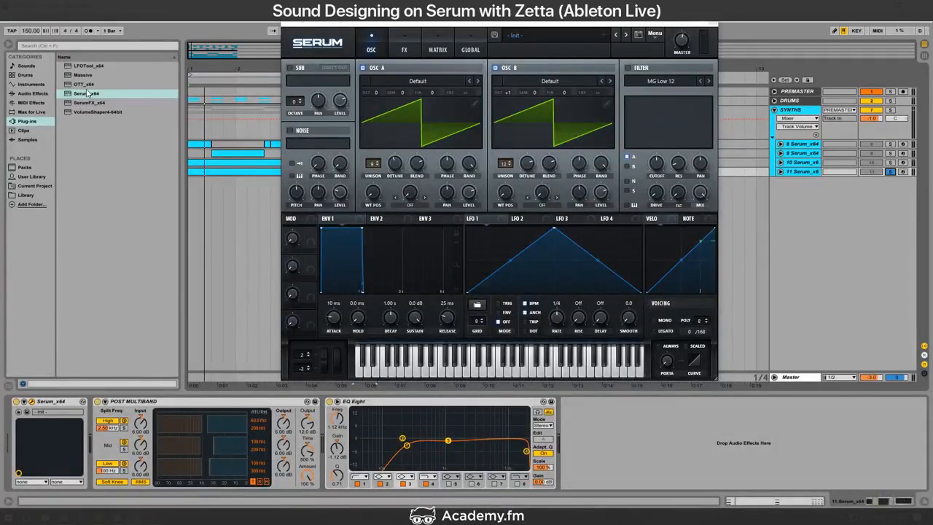
Step: Add Serum on a new track, browse oscillator A's wavetable categories without loading one, and close its window
left_click_drag(84, 93, 218, 214)
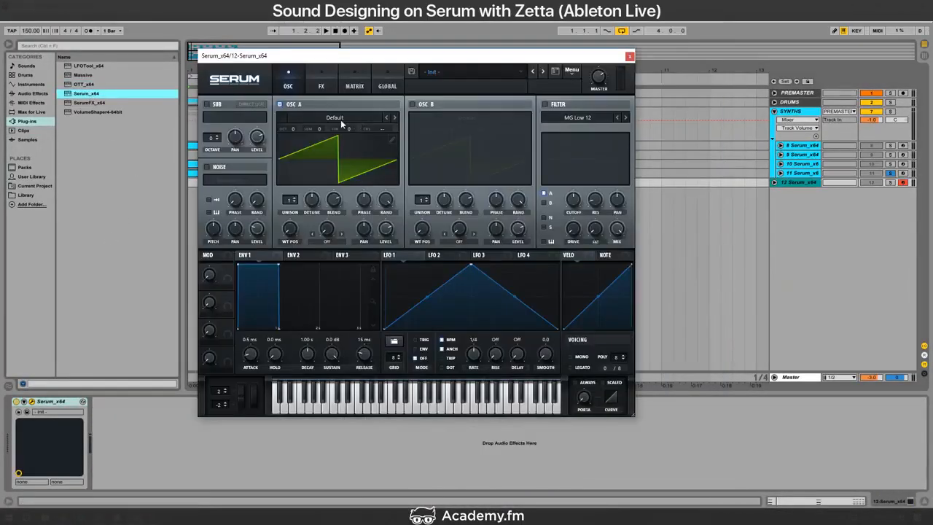
left_click(342, 123)
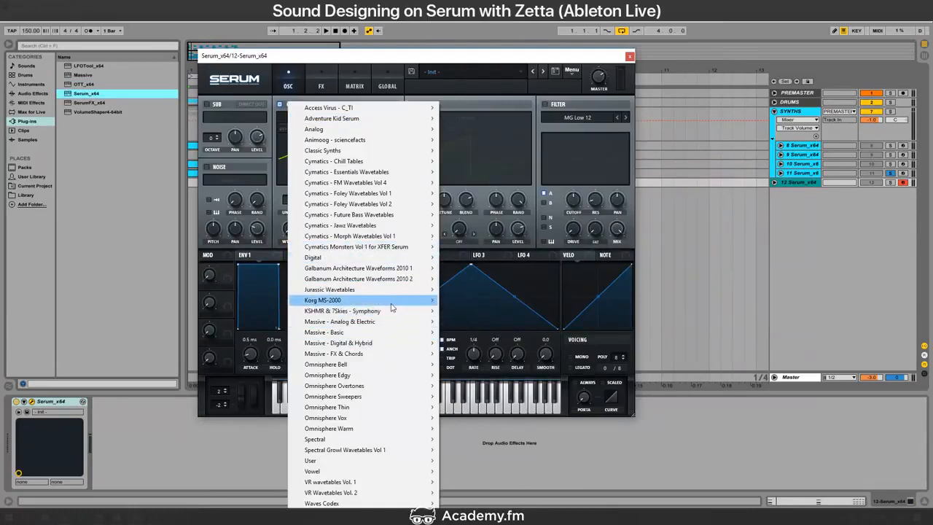
mouse_move(399, 321)
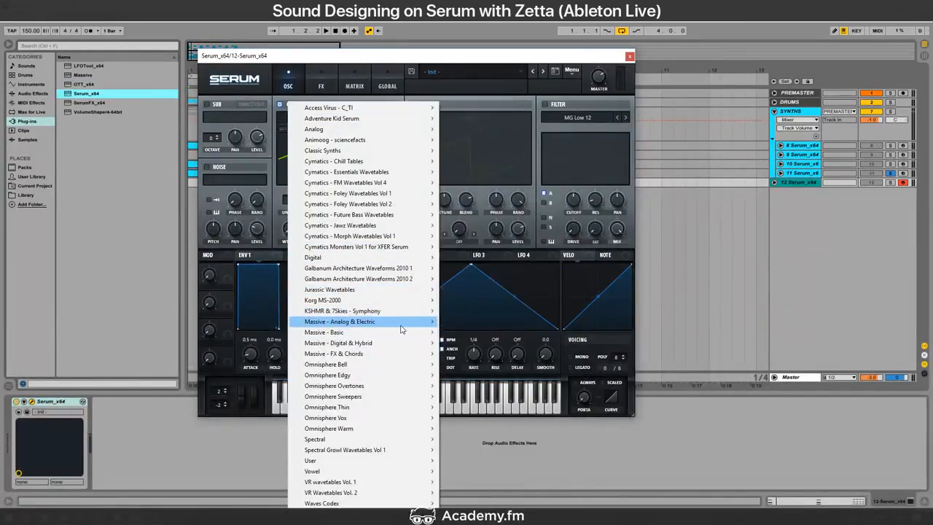
mouse_move(379, 174)
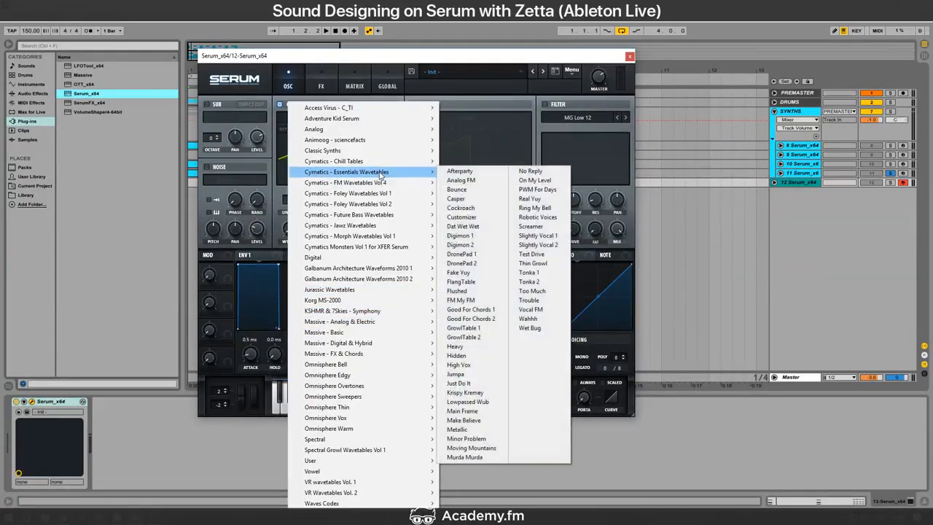
key("Escape")
key("Escape")
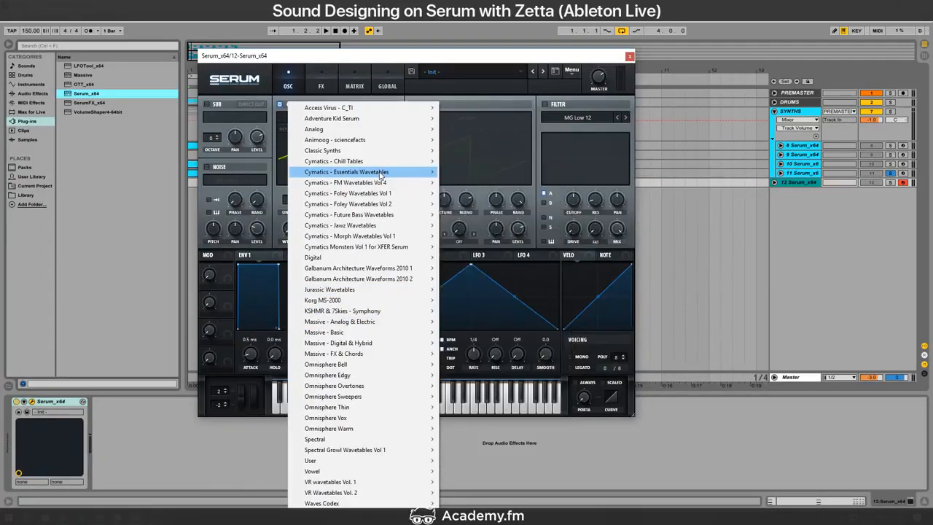
key("alt+Tab")
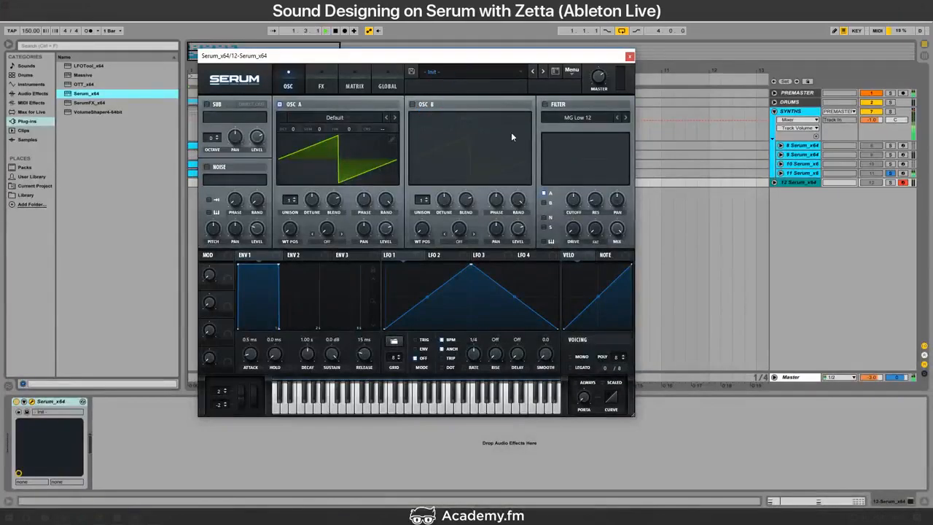
left_click(629, 56)
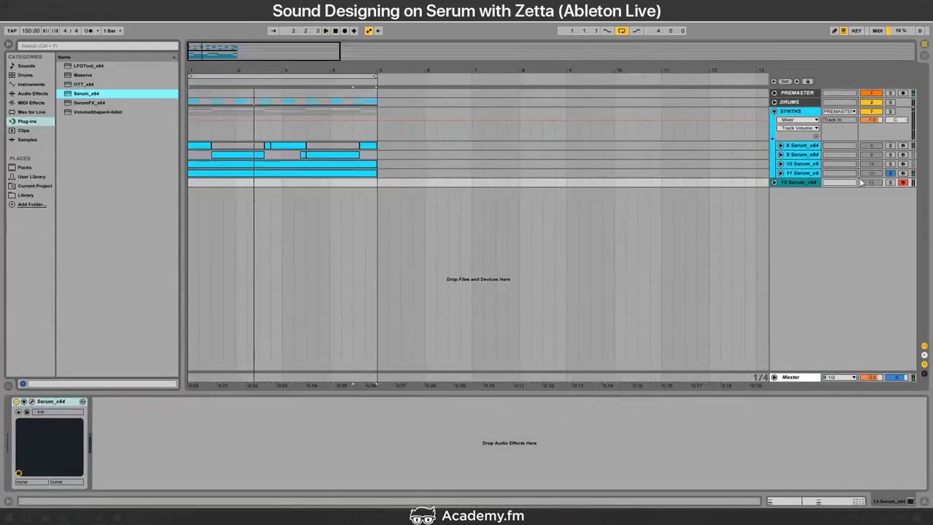
Step: Stop playback, expand the track 11 lane, turn off its solo and close its Serum window
left_click(796, 174)
left_click(781, 174)
key("space")
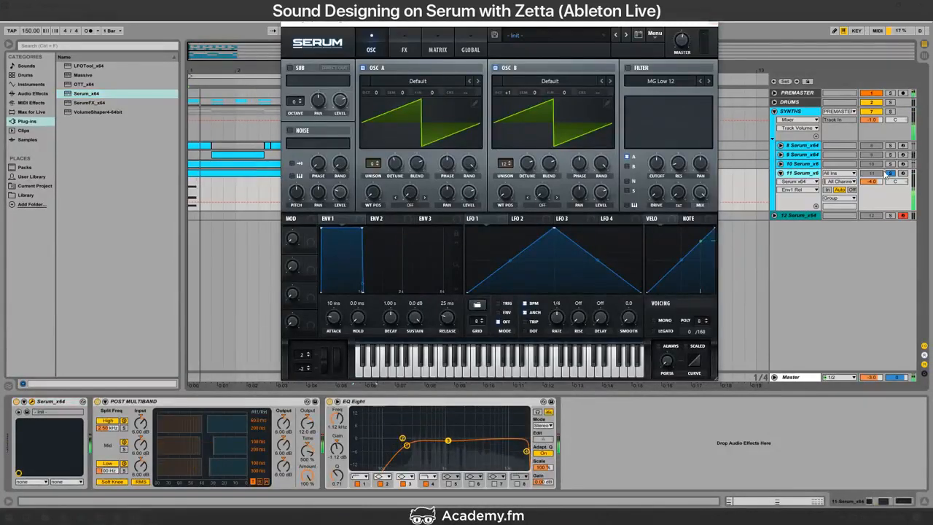
left_click(886, 174)
left_click(712, 23)
Step: Insert a new MIDI track below track 11 and copy track 11's chord clip onto it
left_click(800, 174)
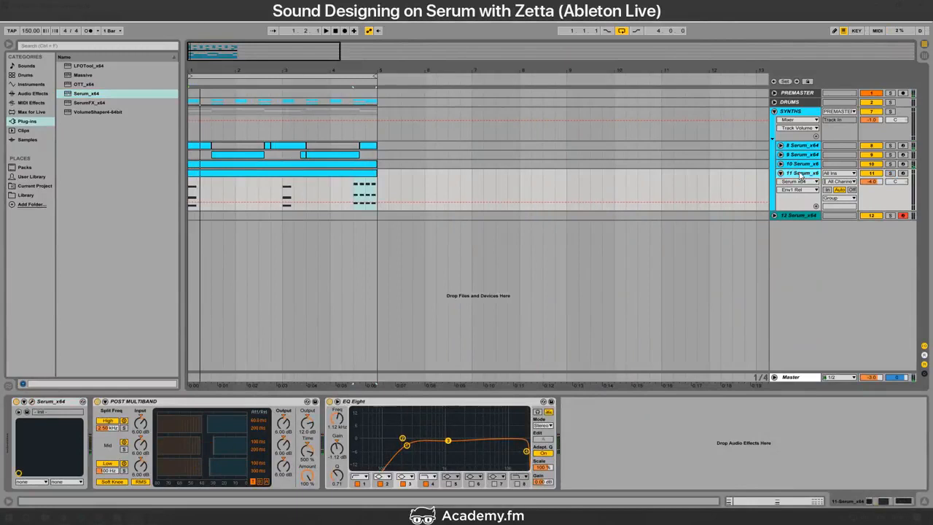
key("ctrl+shift+t")
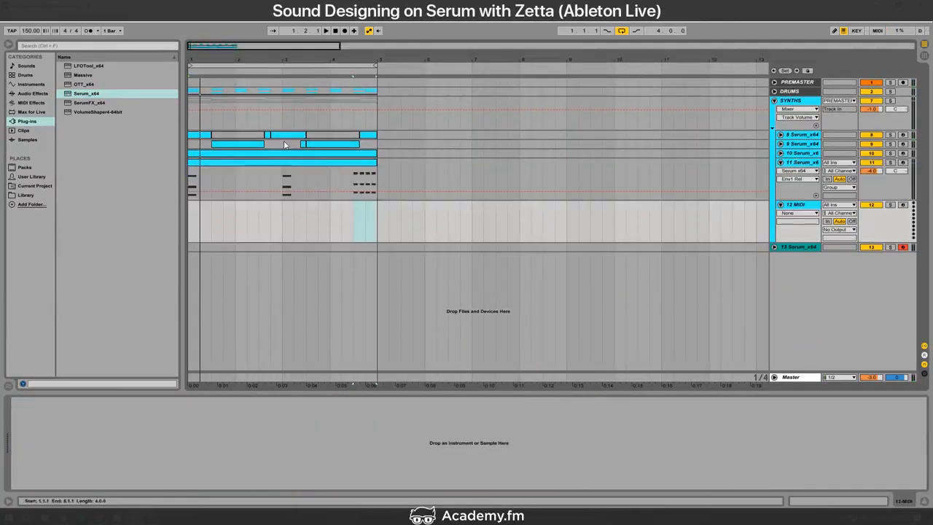
left_click_drag(309, 164, 311, 231)
Step: Lengthen the copied clip's notes with Legato and repeat the chords in half-bar lengths to fill all four bars without gaps
double_click(327, 207)
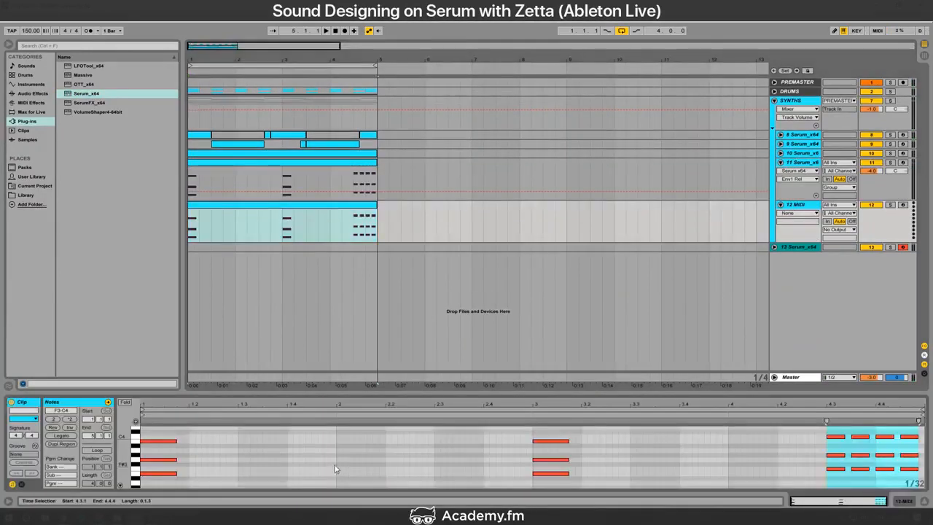
left_click(335, 467)
key("ctrl+a")
left_click(72, 436)
left_click_drag(323, 435, 523, 489)
double_click(56, 420)
key("ctrl+d")
key("ctrl+d")
key("ctrl+d")
key("ctrl+d")
key("ctrl+d")
key("ctrl+d")
key("ctrl+d")
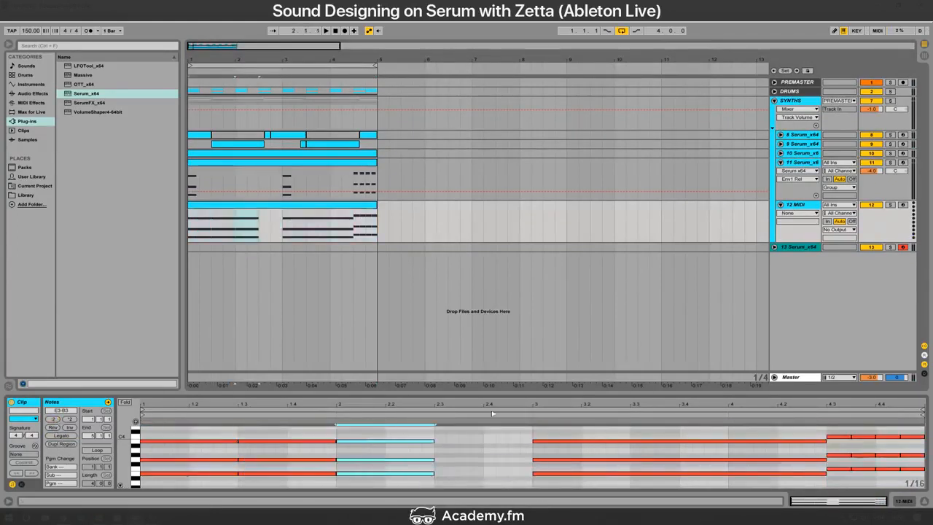
left_click(845, 479)
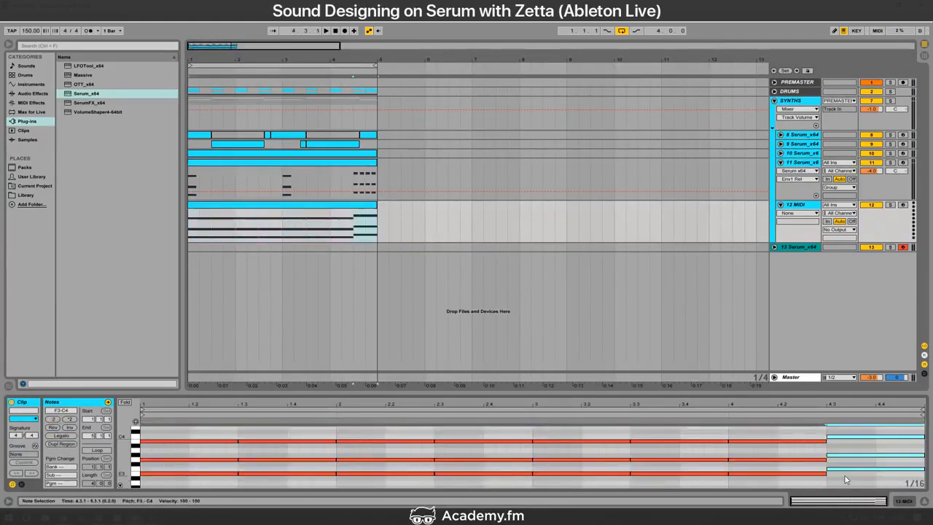
Step: Play the loop and load an Arpeggiator followed by Serum on the new MIDI track 12
key("space")
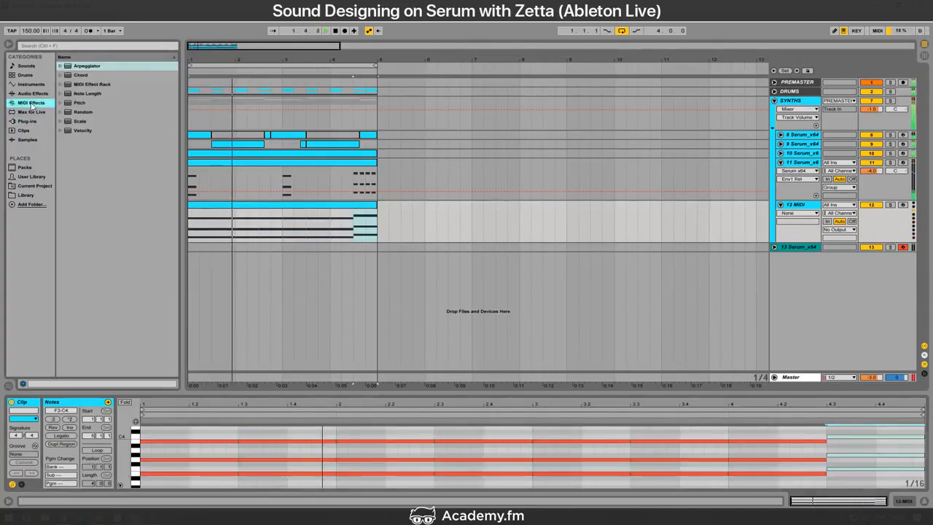
key("shift+Tab")
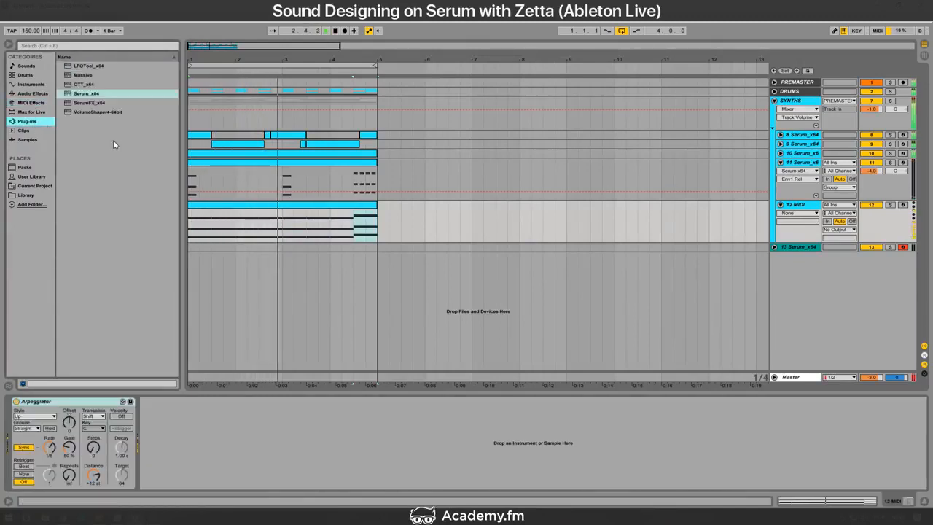
double_click(96, 93)
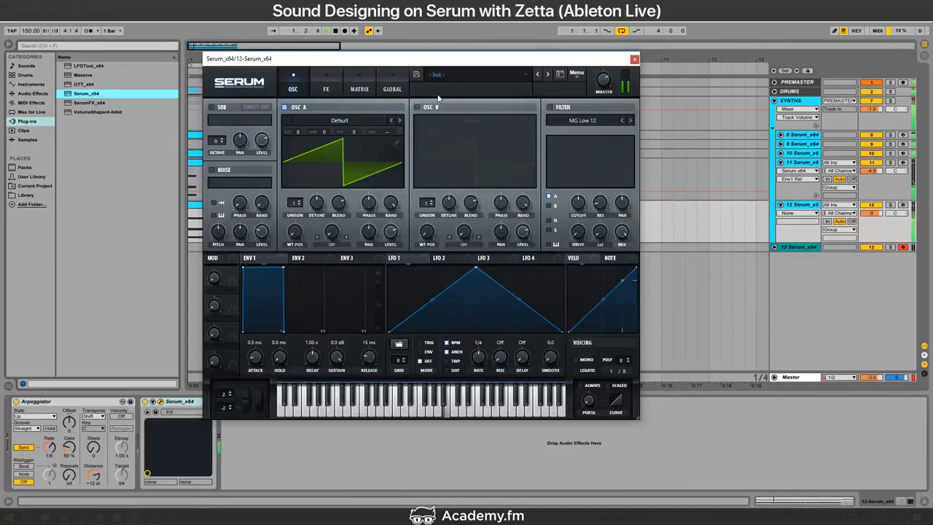
left_click_drag(459, 46, 244, 71)
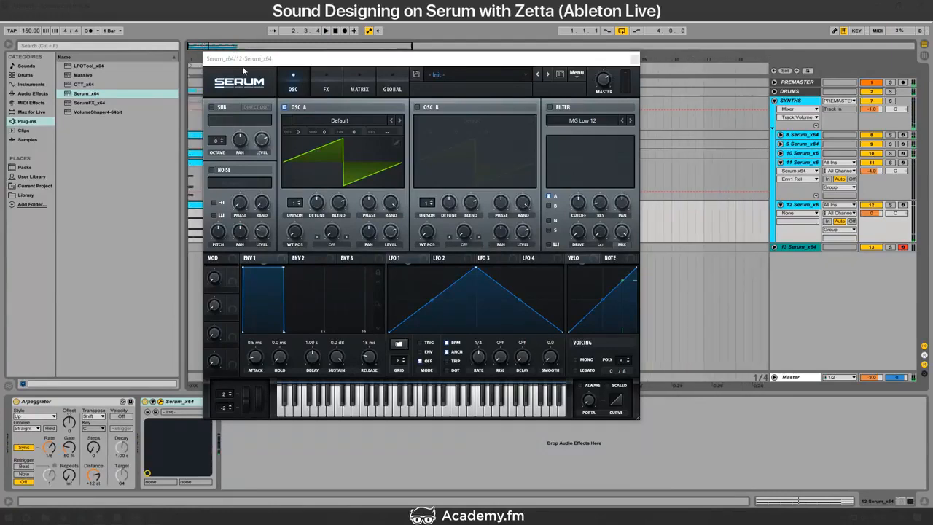
Step: Deactivate track 8, check the live chat in the YouTube dashboard and return to Ableton Live
left_click(869, 136)
key("alt+Tab")
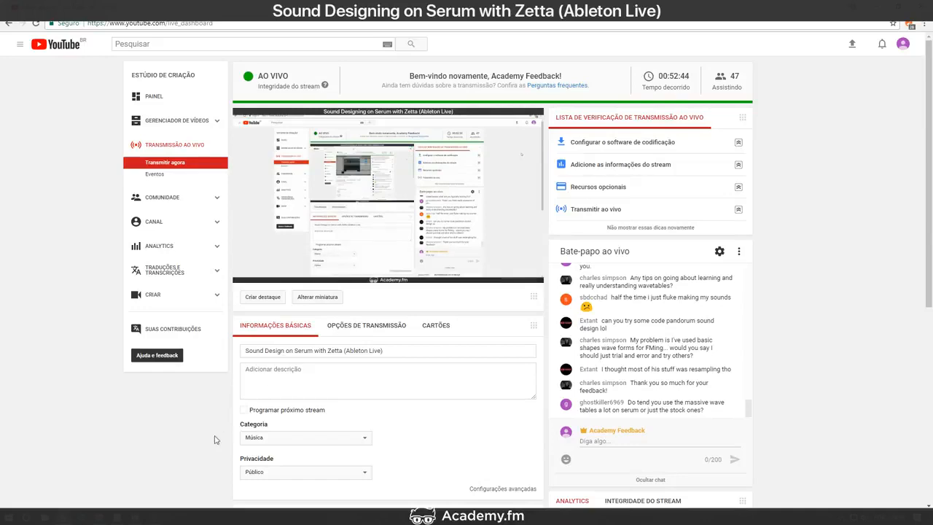
left_click(135, 516)
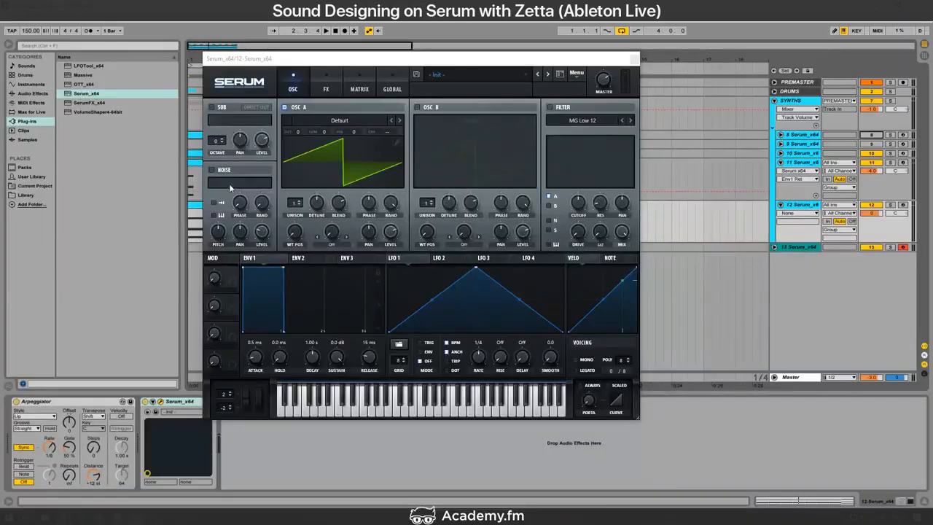
Step: Show the Library sample packs in the browser, select the Cymatics Terror Drums folder and reposition the Serum window
left_click(28, 194)
left_click(64, 261)
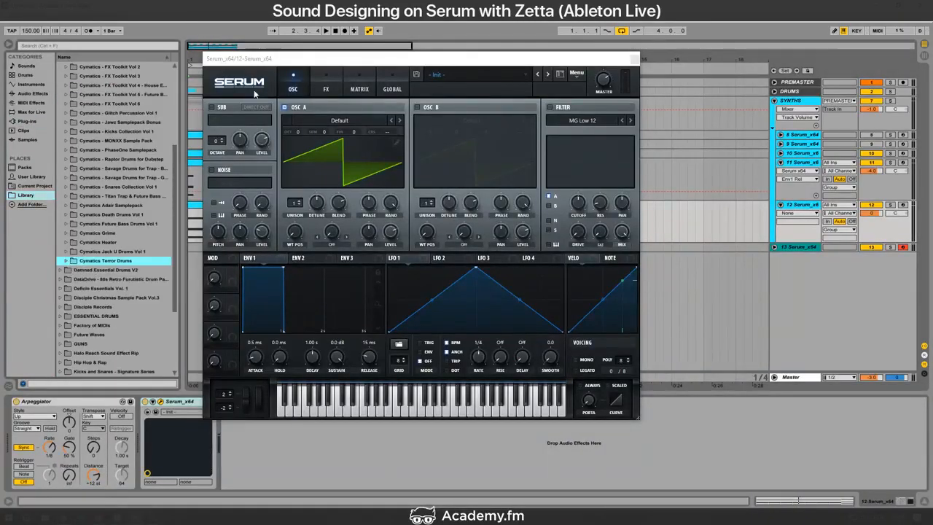
left_click_drag(273, 63, 264, 80)
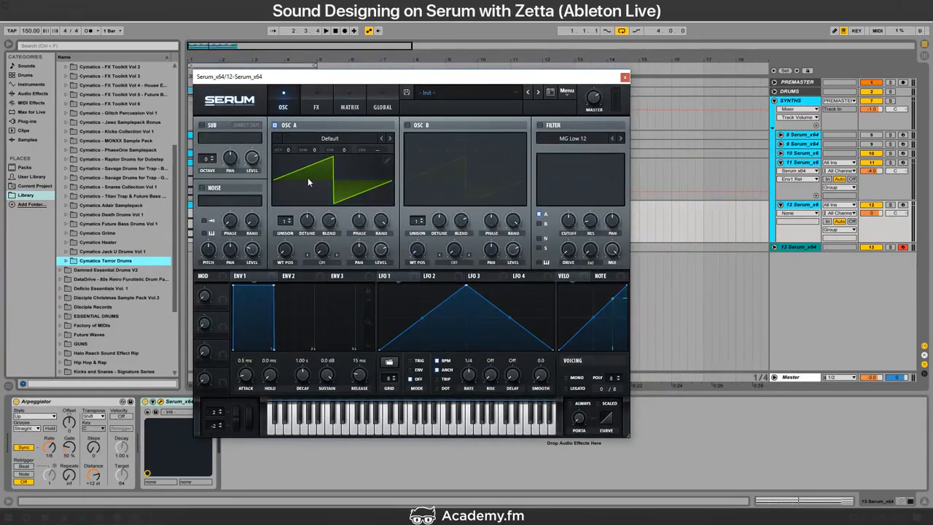
Step: Look through the wavetable categories for oscillator A, including Analog, without loading a wavetable
left_click(331, 137)
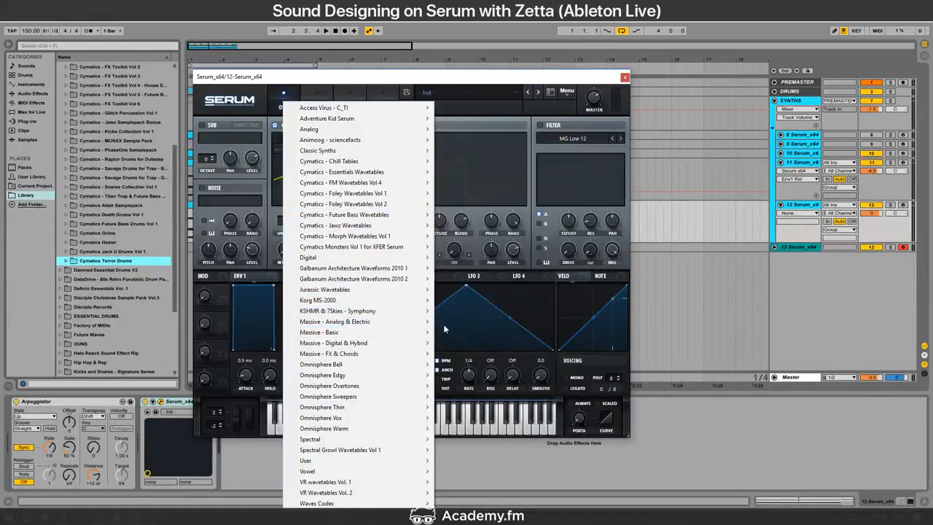
mouse_move(362, 130)
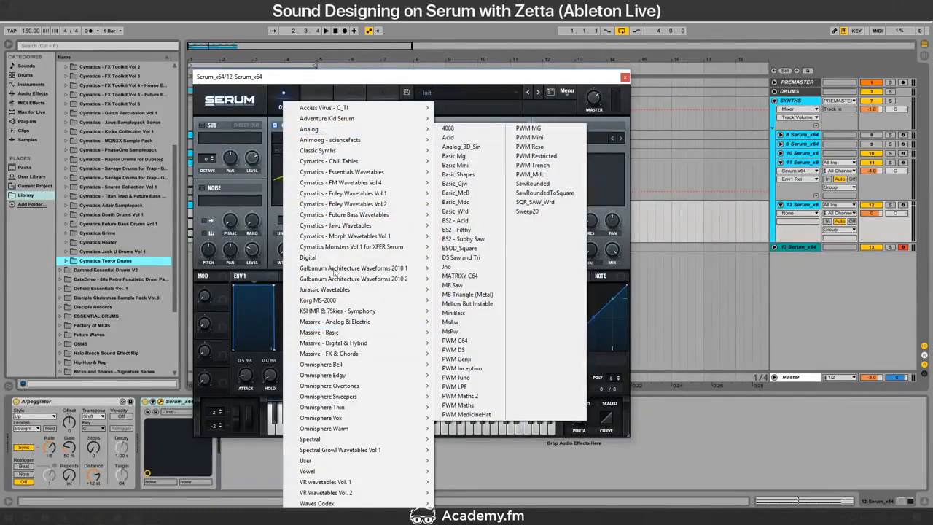
left_click(447, 80)
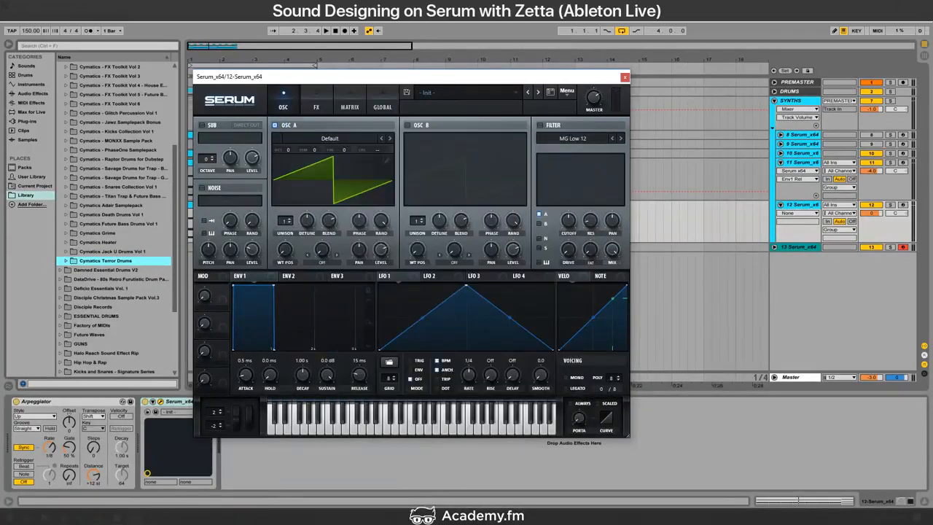
Step: Switch to the YouTube dashboard to read the live chat and close the Spotify window
mouse_move(64, 517)
left_click(62, 470)
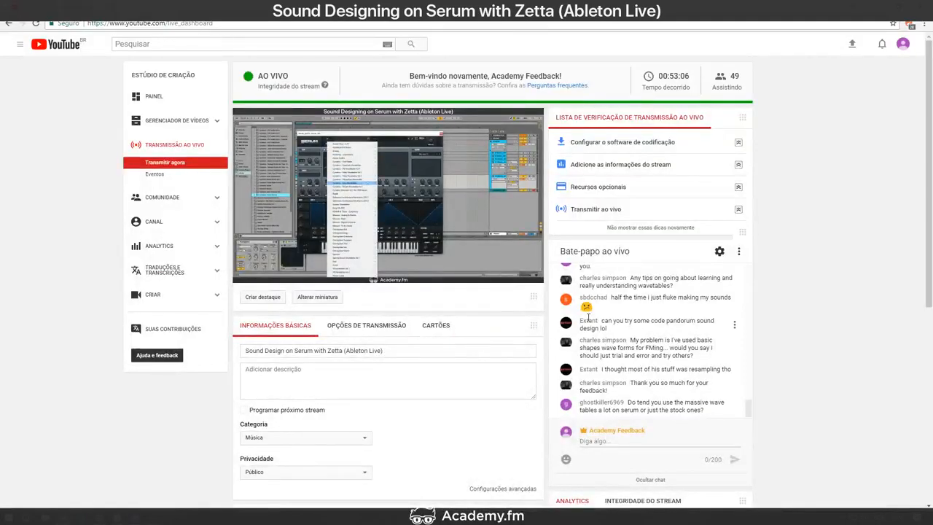
right_click(84, 517)
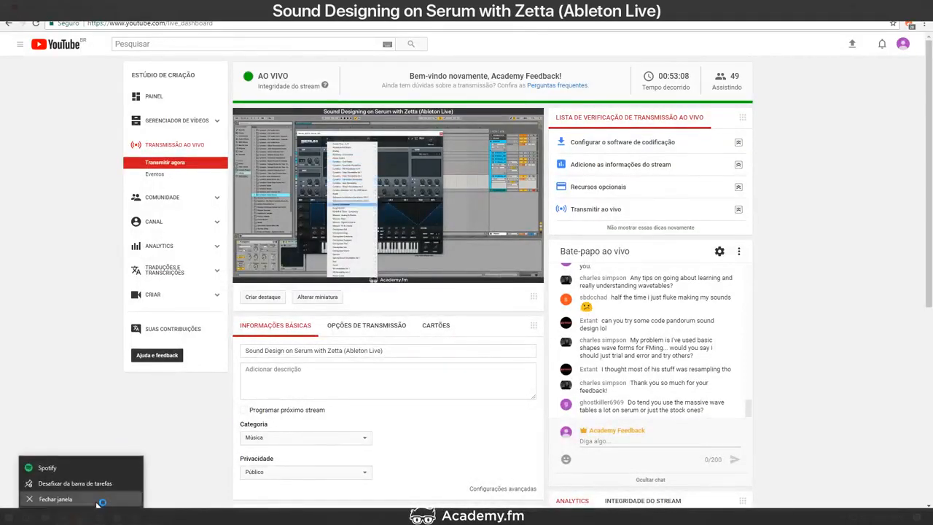
left_click(56, 498)
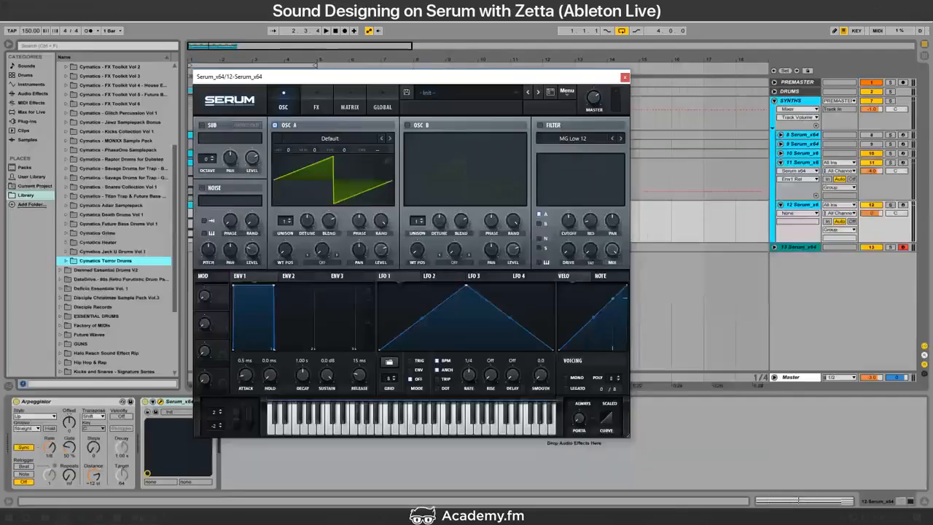
Step: Examine Serum's global preferences and pitch tracking reference, and return to the oscillator page
left_click(390, 107)
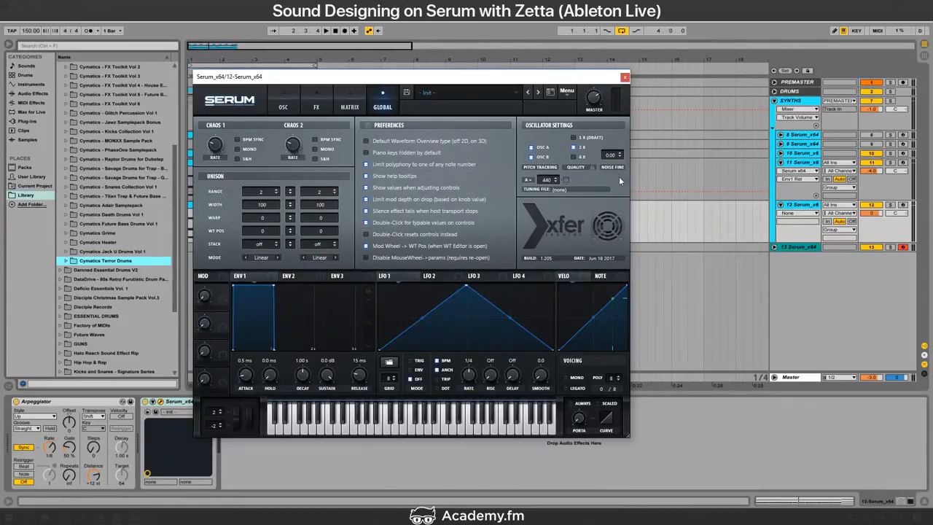
left_click_drag(555, 180, 537, 248)
left_click(281, 102)
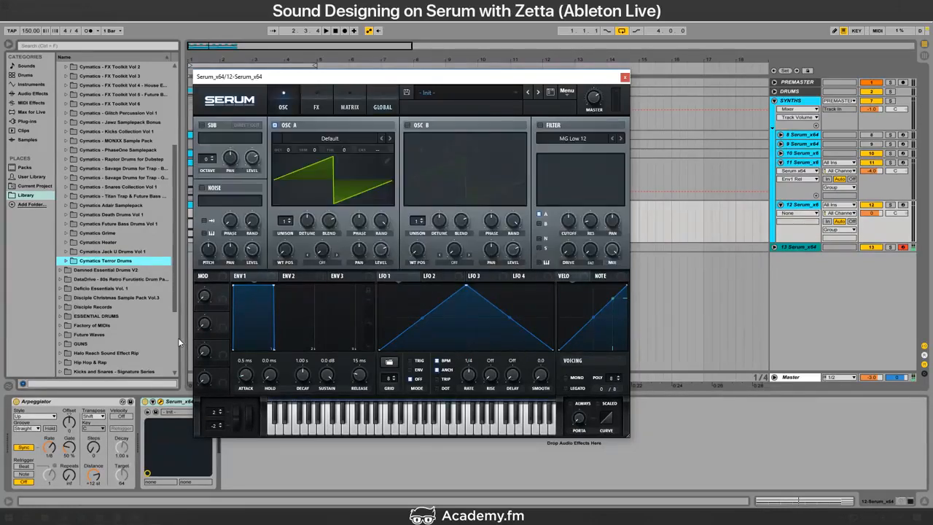
Step: Read the newest live chat questions in the YouTube dashboard and return to Ableton Live
key("z")
key("alt+Tab")
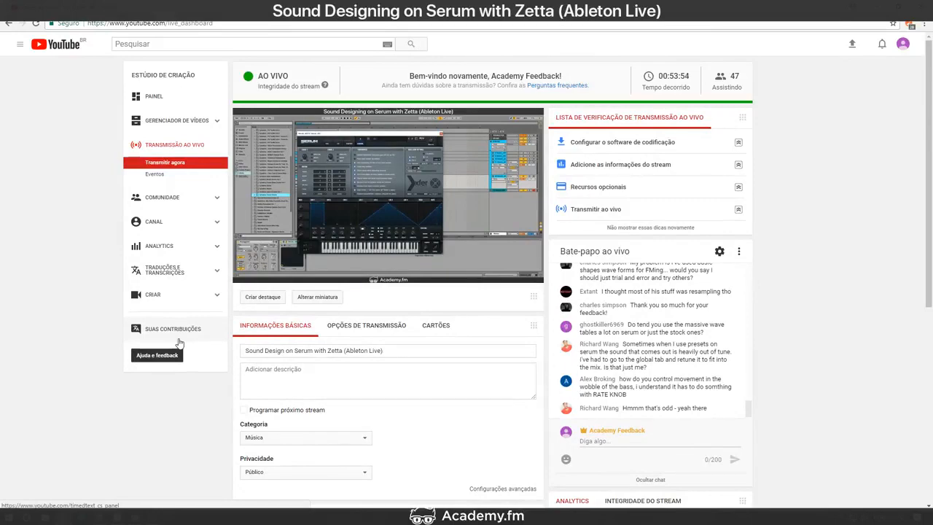
key("alt+Tab")
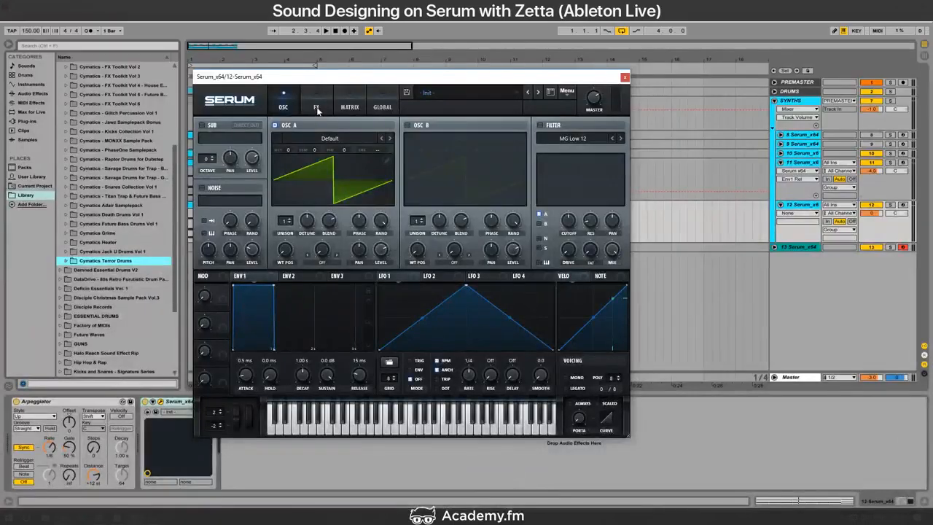
key("alt+Tab")
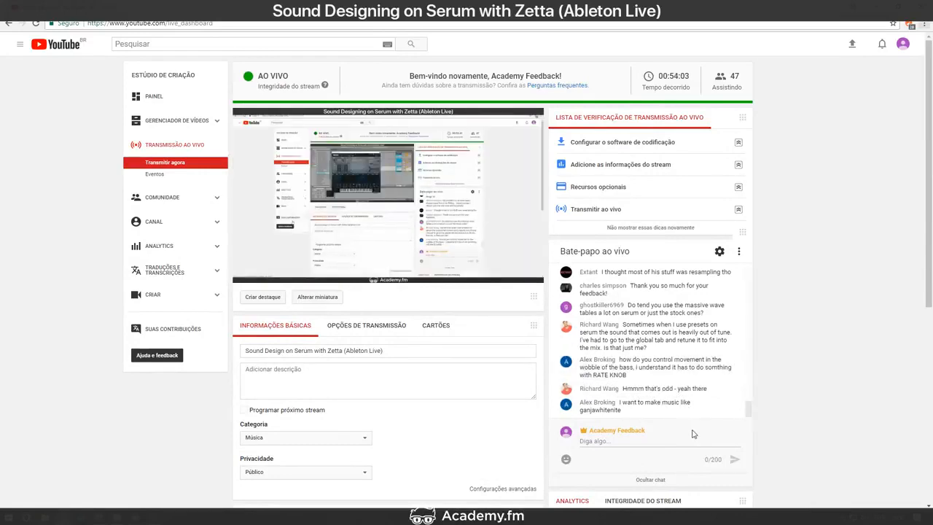
key("alt+Tab")
Step: Close track 12's Serum window and expand the lanes of tracks 10, 9 and 8 in the SYNTHS group
left_click(625, 77)
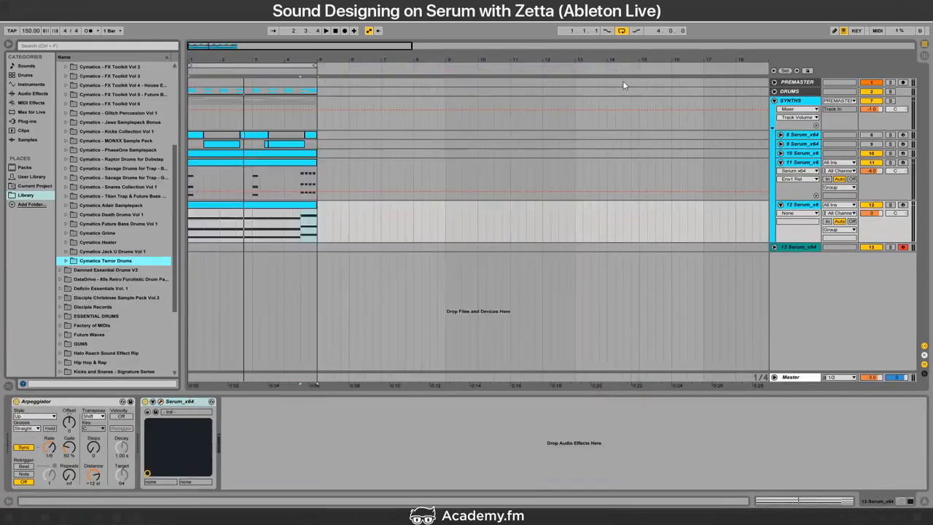
left_click(781, 153)
left_click(785, 144)
left_click(781, 145)
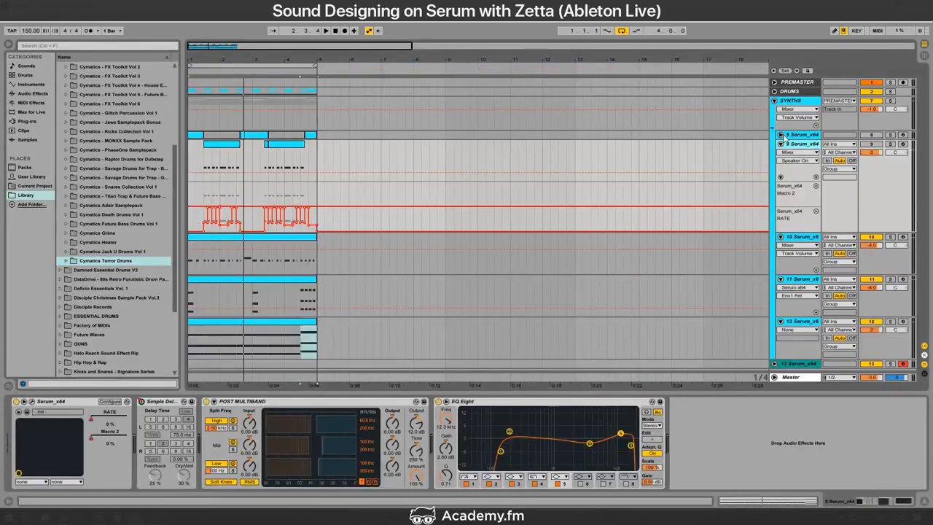
left_click(780, 135)
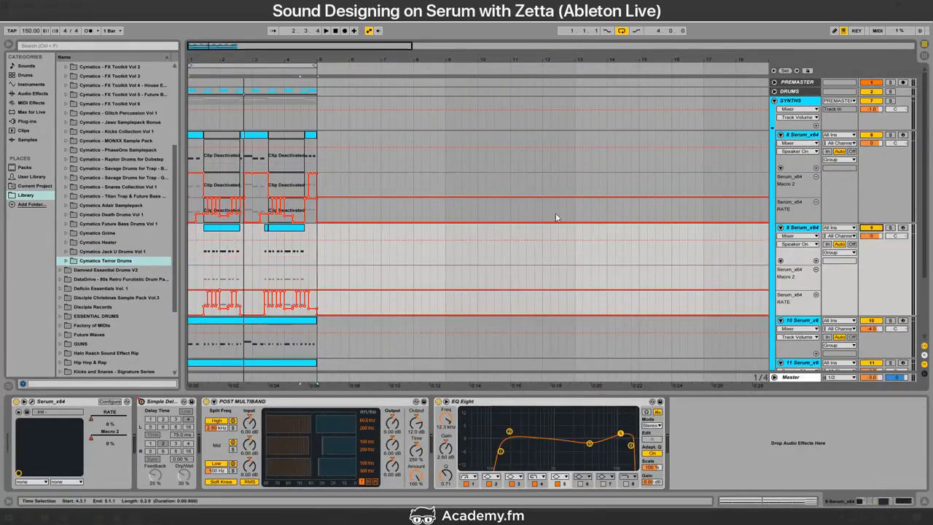
Step: Solo track 9 in the SYNTHS group and open its Serum window
left_click(201, 240)
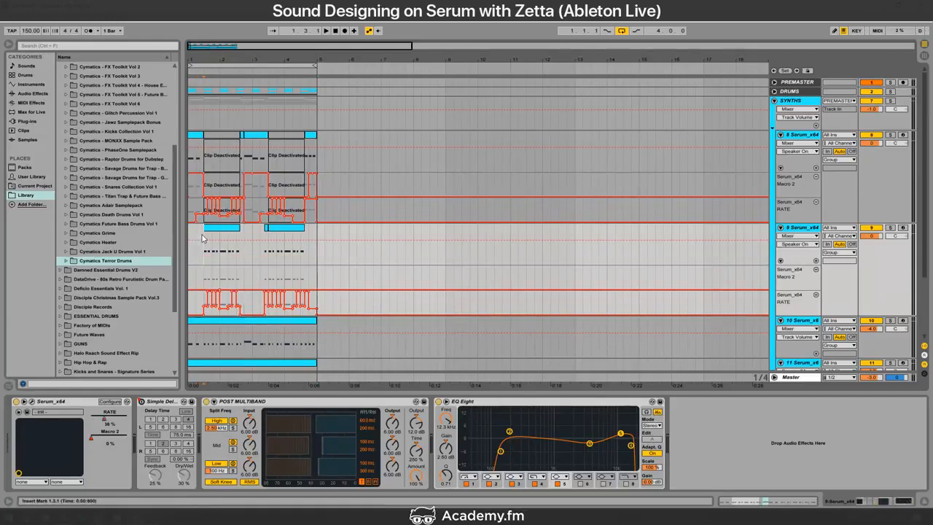
mouse_move(220, 58)
left_mouse_down()
mouse_move(226, 131)
mouse_move(395, 139)
mouse_move(373, 125)
left_mouse_up()
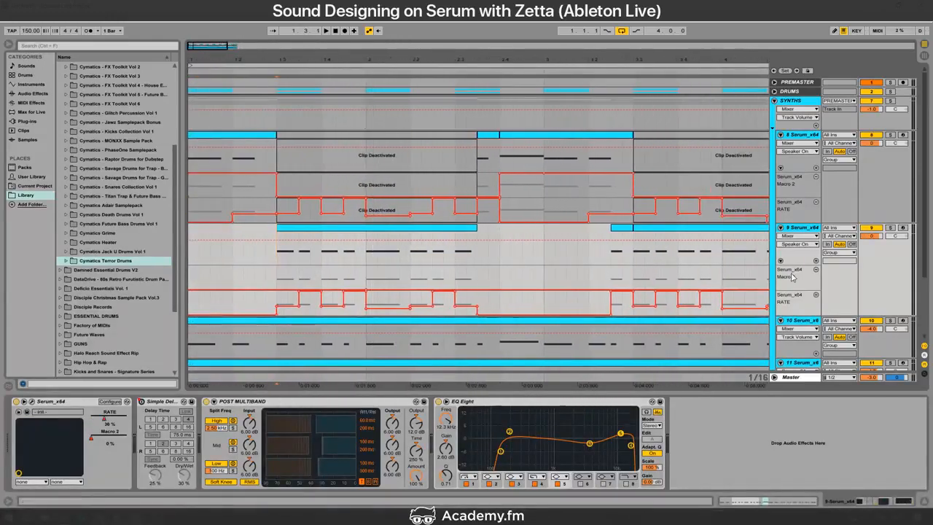
left_click(891, 228)
left_click(33, 402)
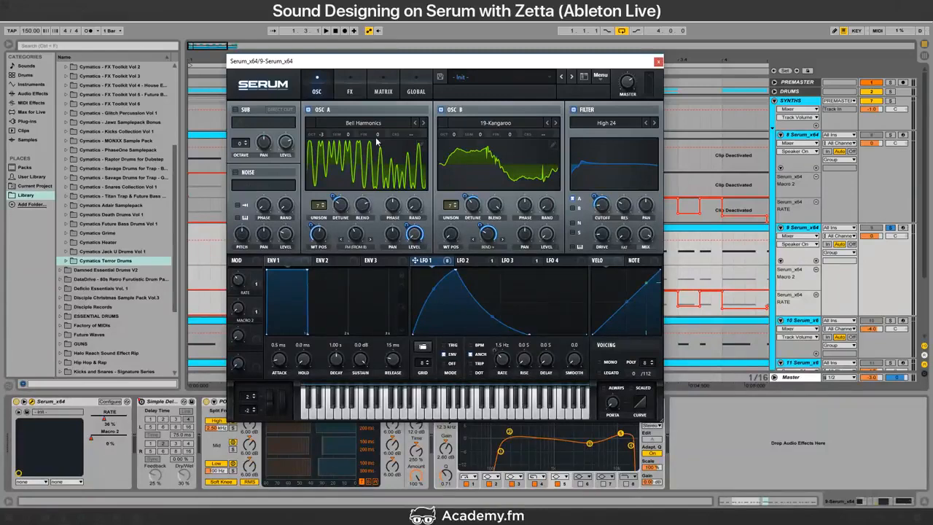
Step: Examine the modulation matrix and LFO 1's rate in track 9's Serum, and close the plug-in window
left_click(381, 92)
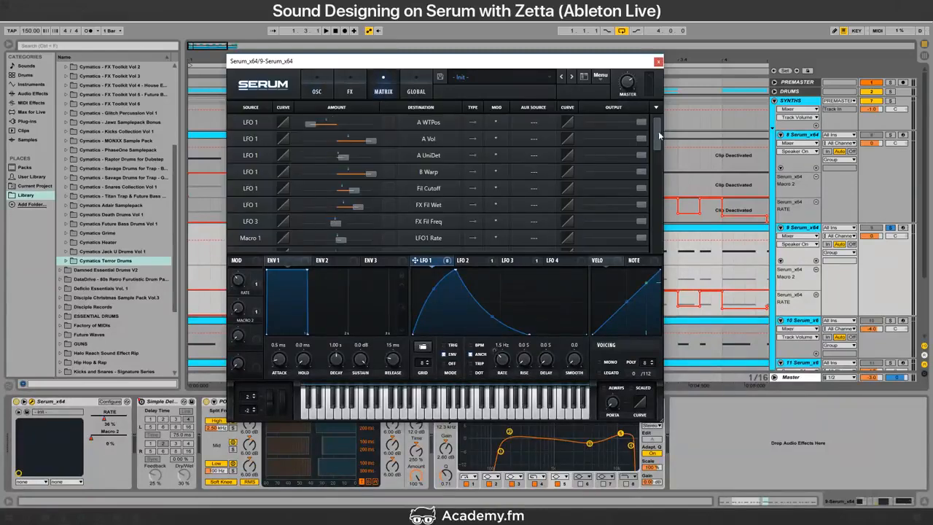
mouse_move(658, 132)
left_mouse_down()
mouse_move(676, 132)
mouse_move(667, 124)
left_mouse_up()
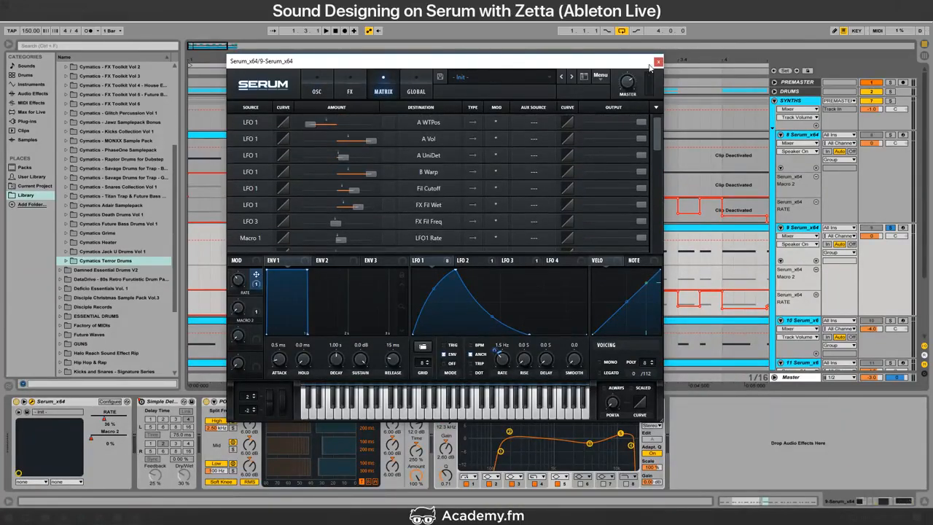
left_click_drag(643, 65, 598, 87)
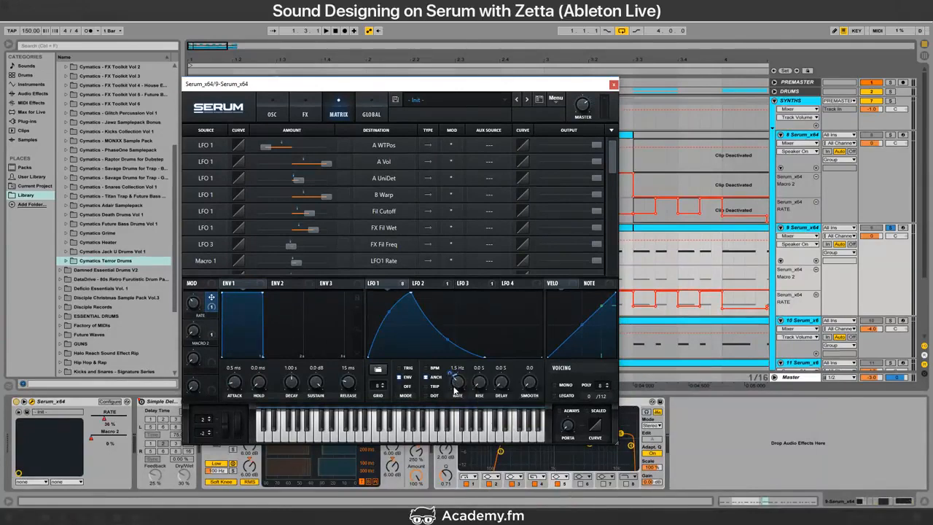
mouse_move(456, 387)
left_click(614, 84)
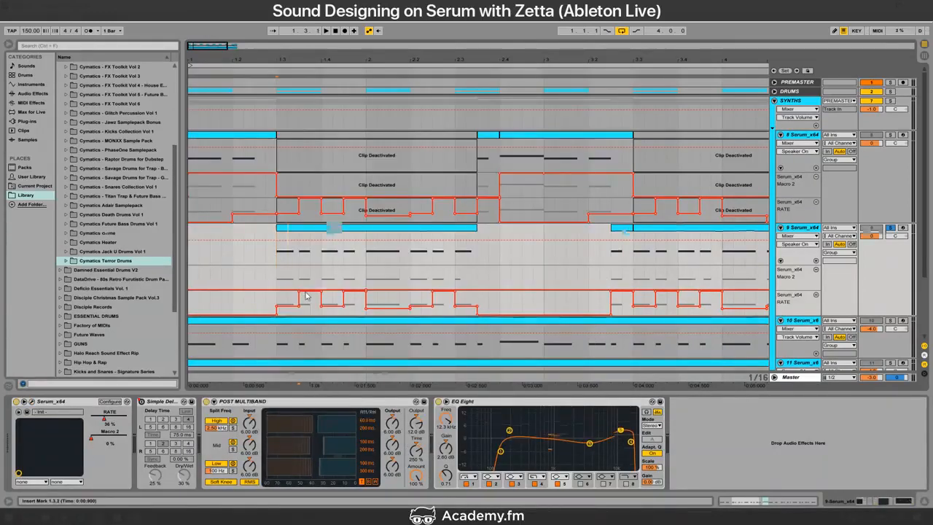
Step: Highlight the first sections of track 9's RATE automation, from 1.3.1 to 1.4.1, to examine their steps
left_click(267, 313)
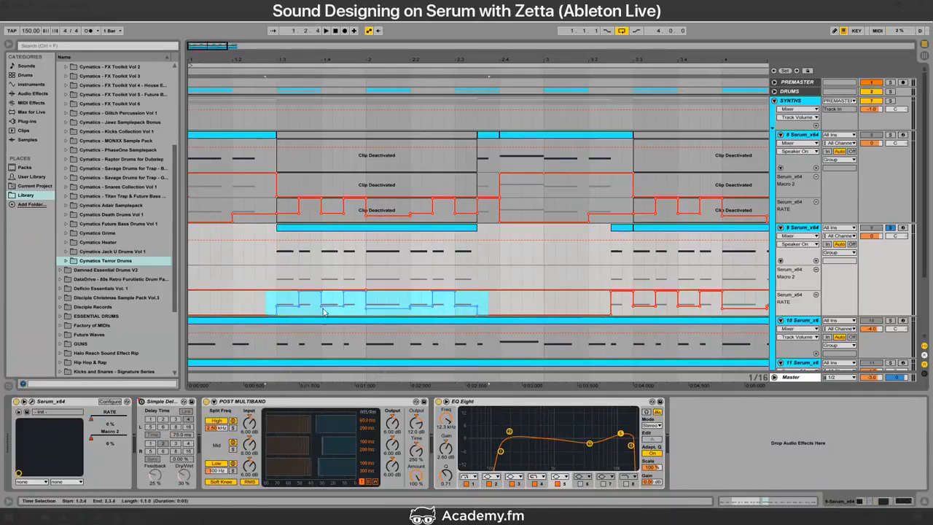
left_click_drag(277, 304, 301, 301)
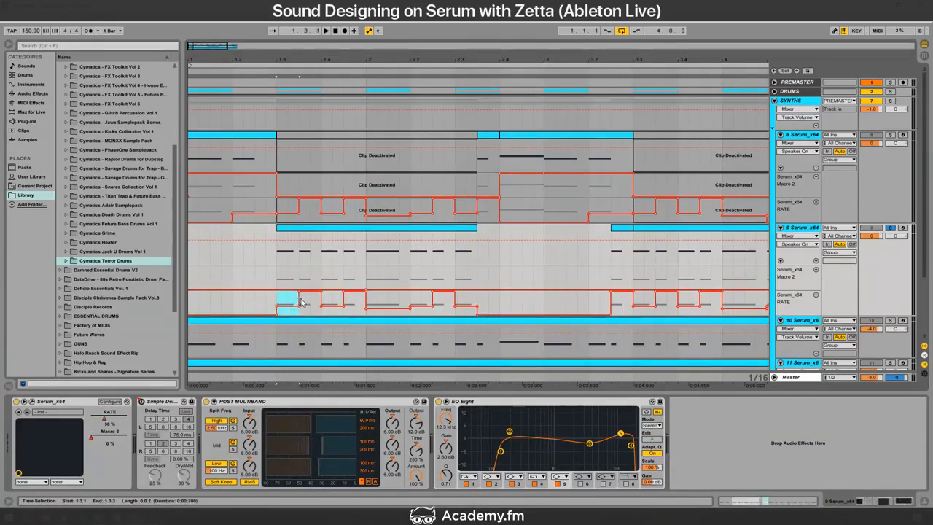
key("Delete")
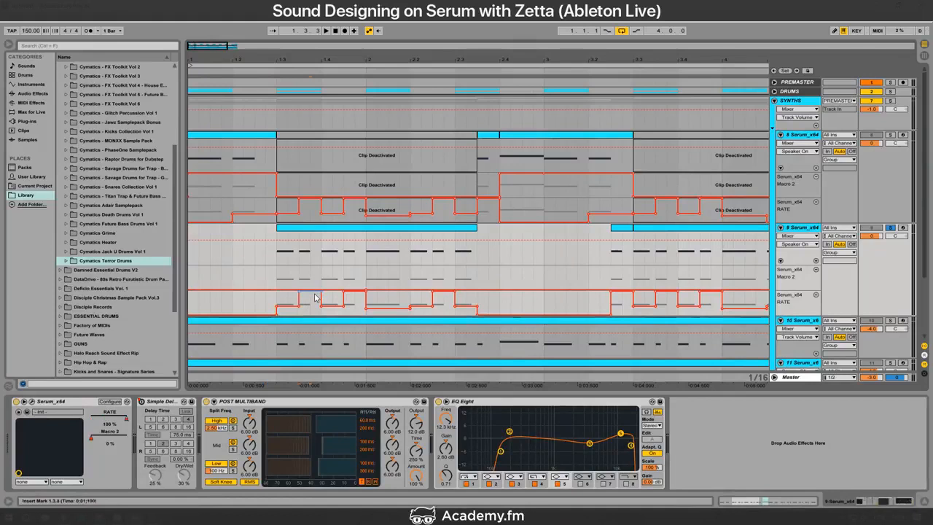
left_click(315, 297)
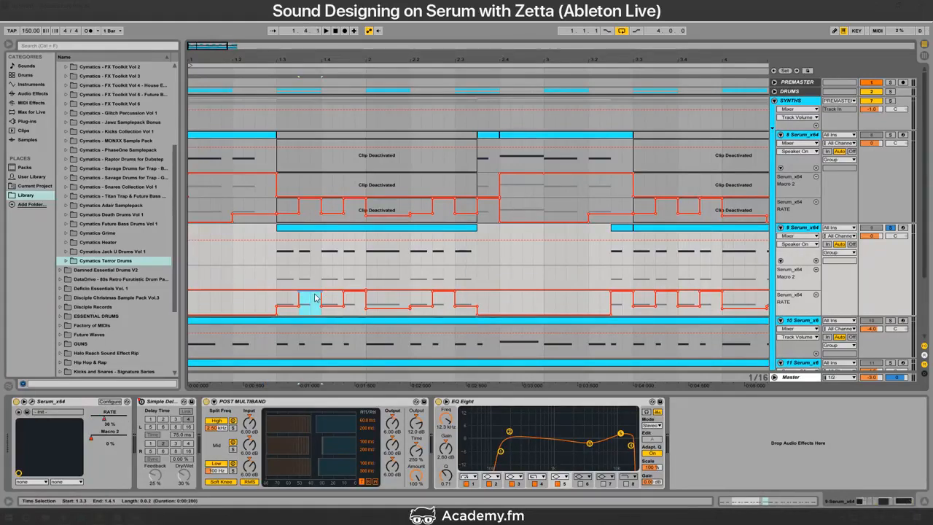
Step: Enlarge track 9's RATE automation lane and play the soloed bass from bar position 1.3.1
left_click_drag(857, 317, 857, 357)
key("ctrl+space")
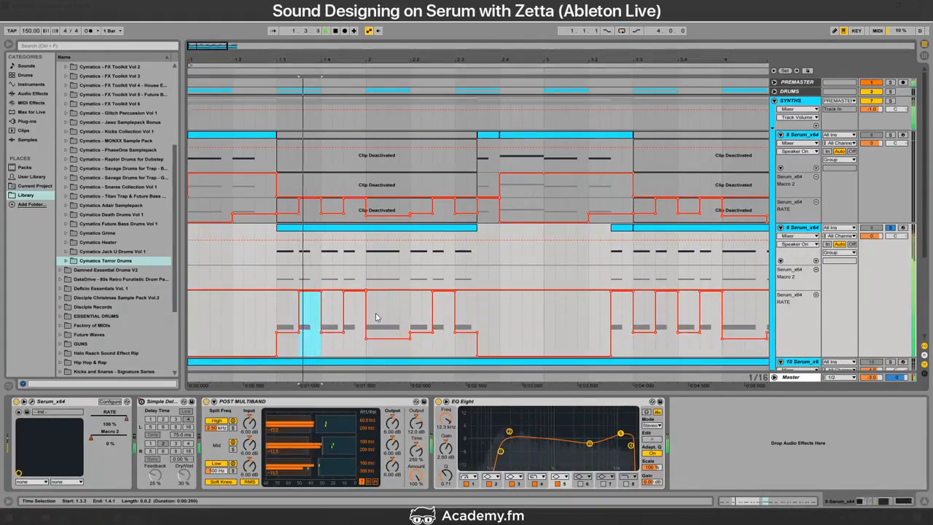
left_click(272, 317)
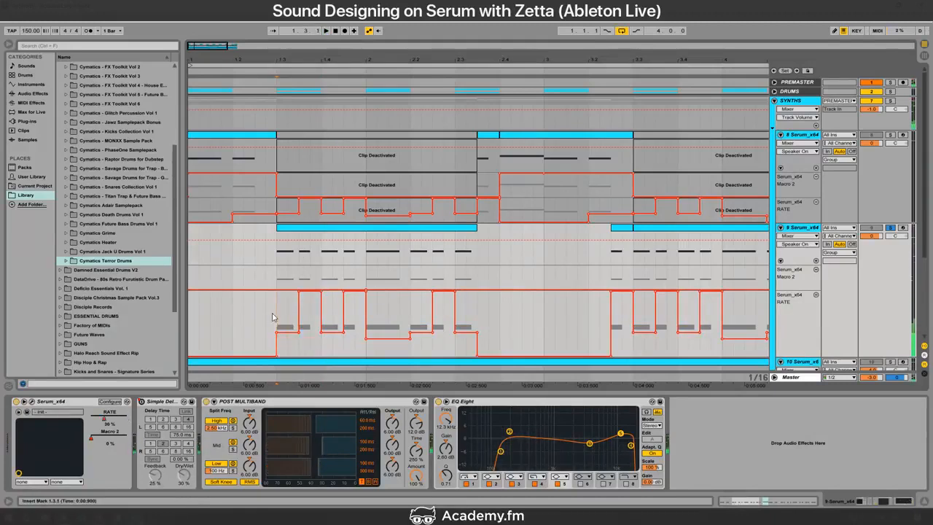
left_click_drag(273, 317, 286, 317)
left_click(274, 318)
key("space")
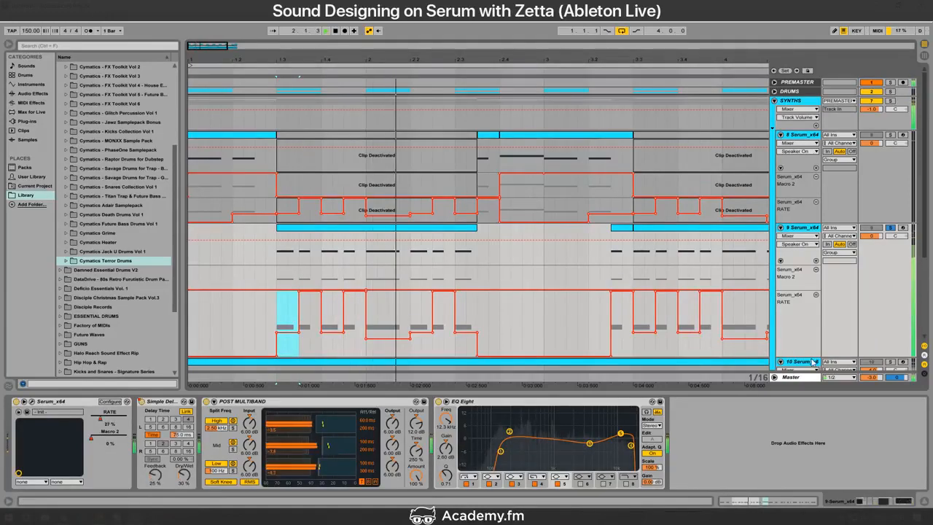
Step: Shorten track 9's RATE lane, and stop the playback and unsolo the track
left_click_drag(811, 358, 829, 323)
key("space")
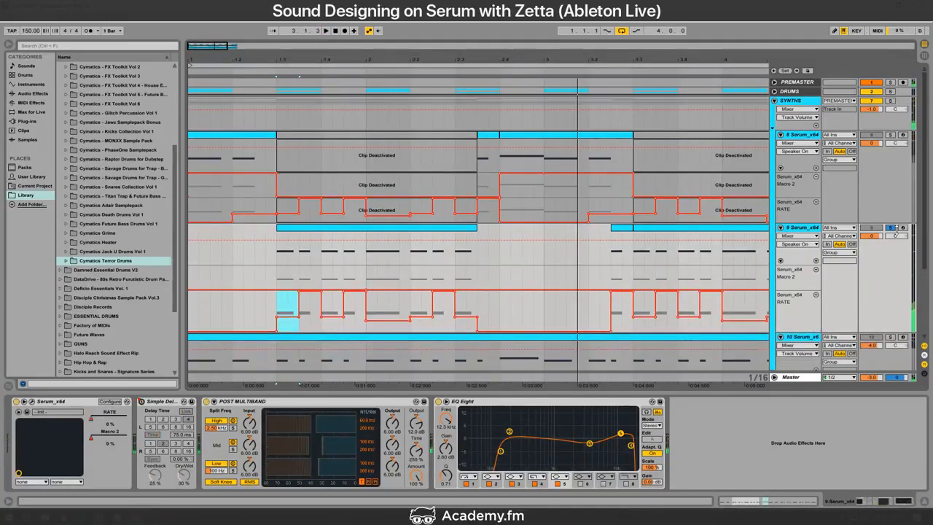
left_click(890, 228)
key("alt+Tab")
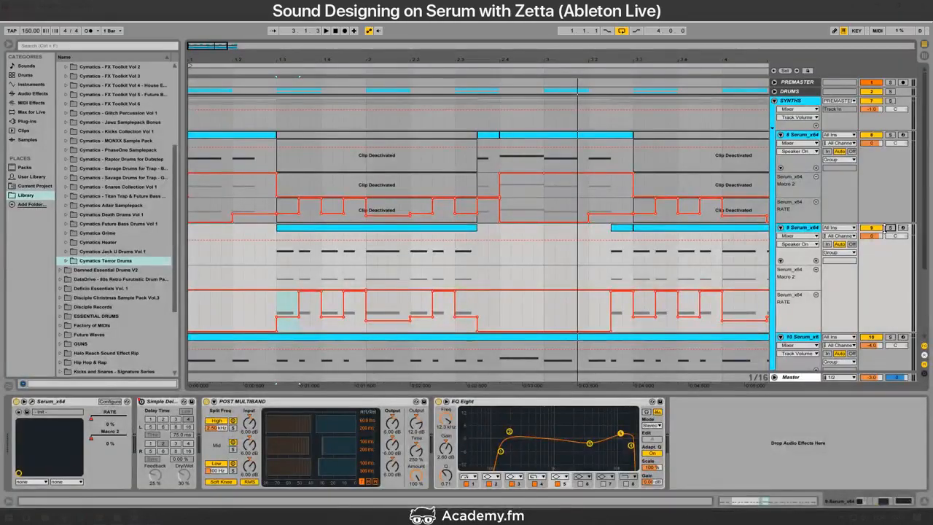
Step: Open track 9's Serum and inspect oscillator A's Bell Harmonics wavetable in 3D and LFO 1's modulation targets, and return to the 2D waveform
left_click(30, 400)
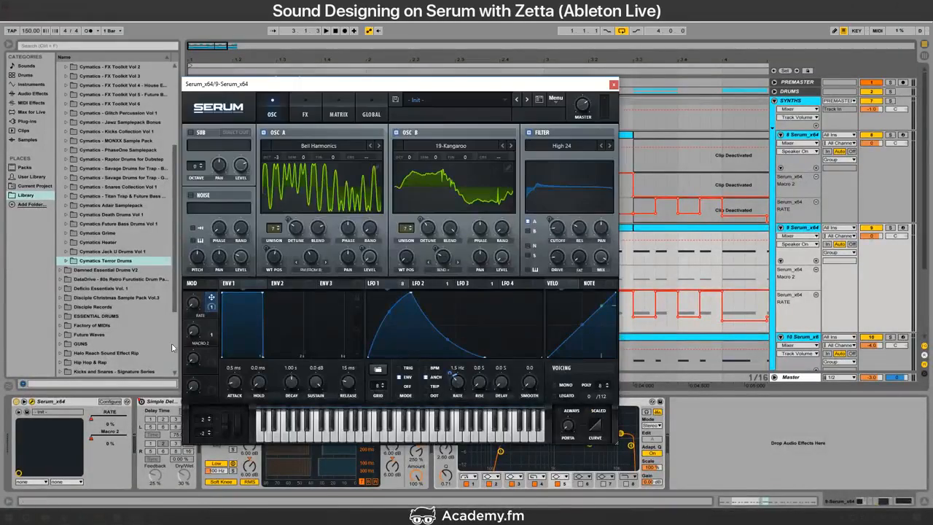
left_click(273, 256)
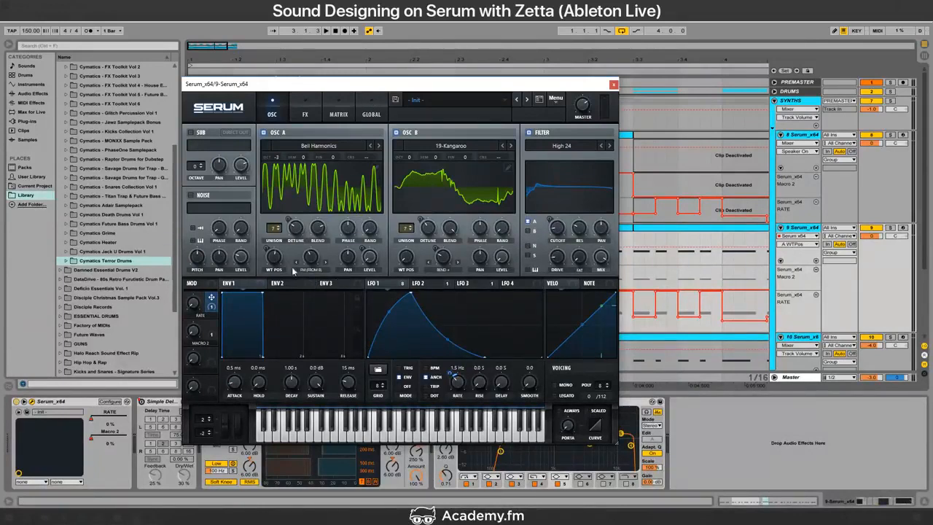
left_click_drag(405, 256, 415, 284)
left_click(372, 189)
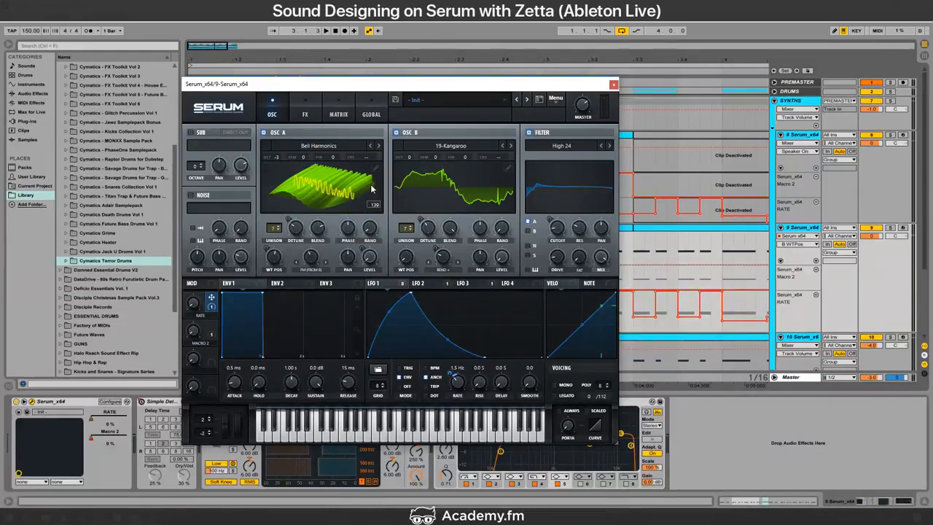
mouse_move(384, 284)
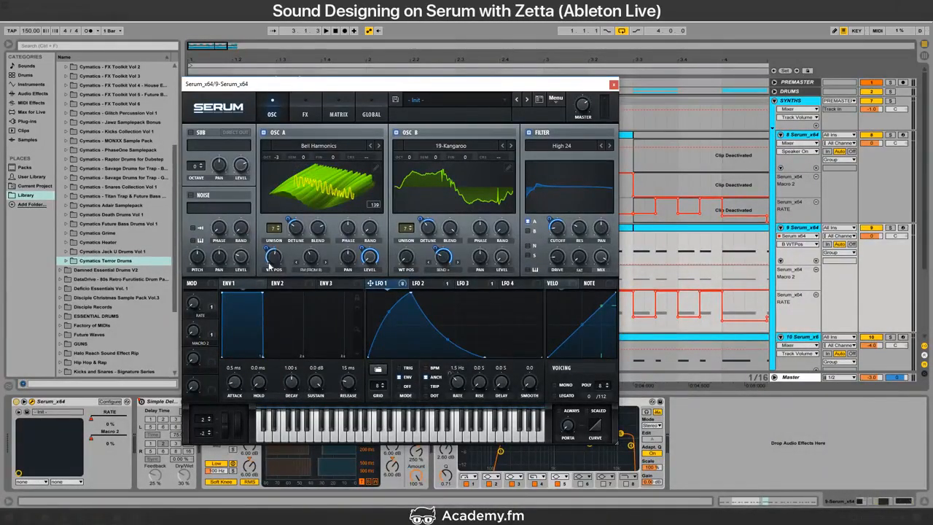
left_click(327, 195)
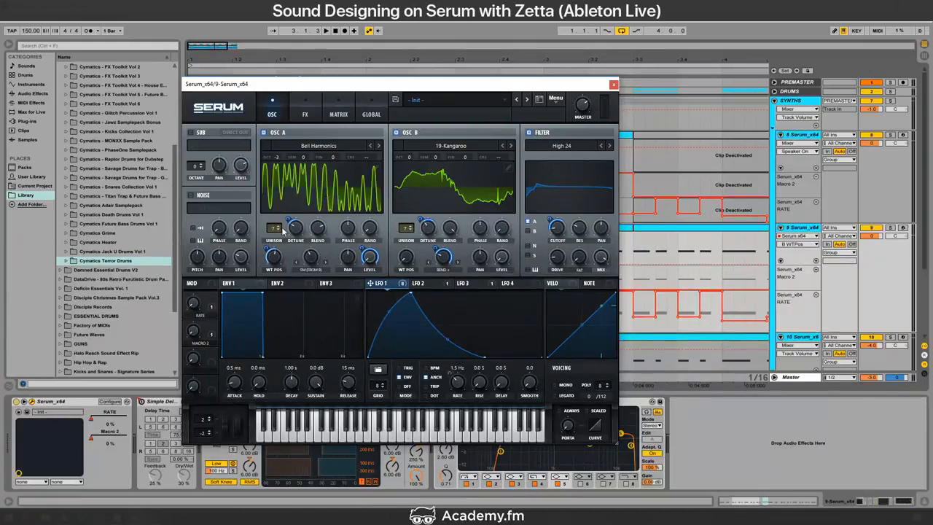
Step: Arm track 9 for recording and close its Serum window
left_click(902, 228)
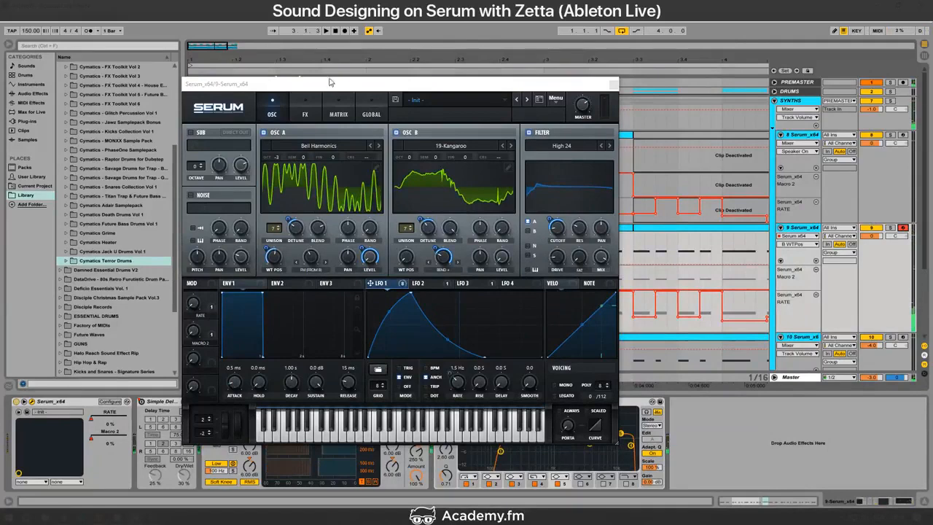
left_click(614, 85)
left_click_drag(206, 46, 346, 55)
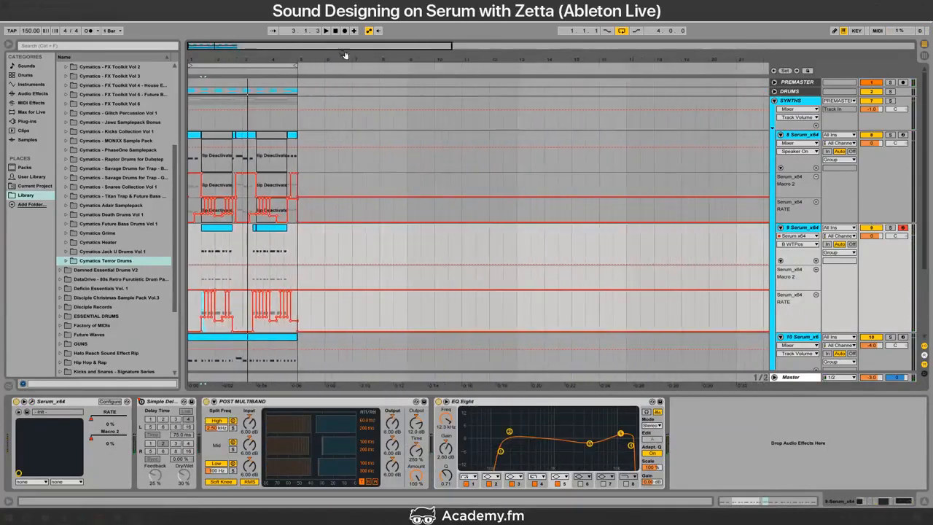
key("space")
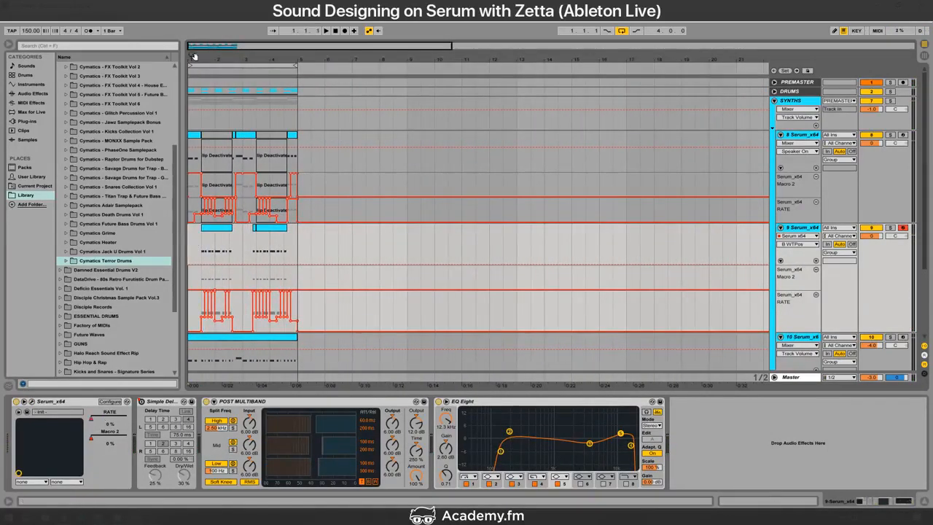
left_click_drag(194, 56, 193, 105)
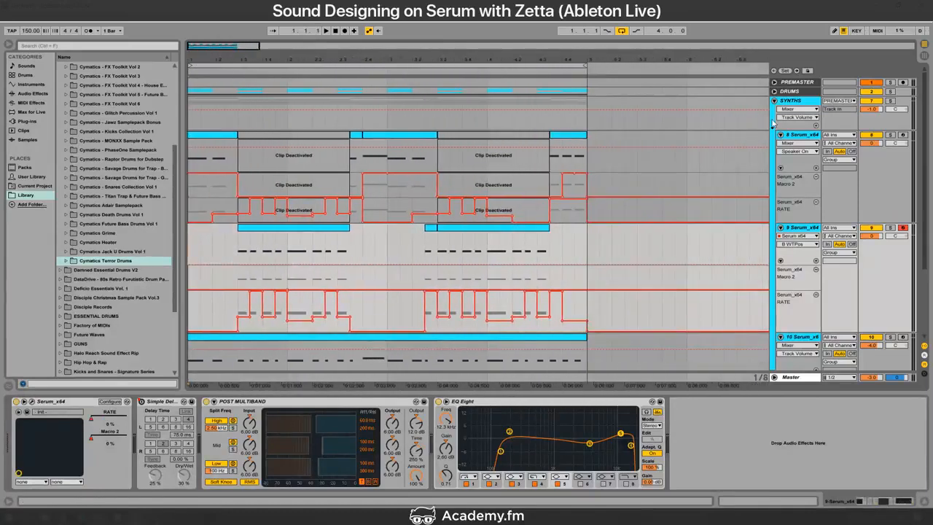
Step: Reduce the lane heights of tracks 8 to 12 so the whole SYNTHS group fits in the arrangement
left_click(900, 175)
key("alt+minus")
key("alt+minus")
left_click(904, 241)
key("alt+minus")
key("alt+minus")
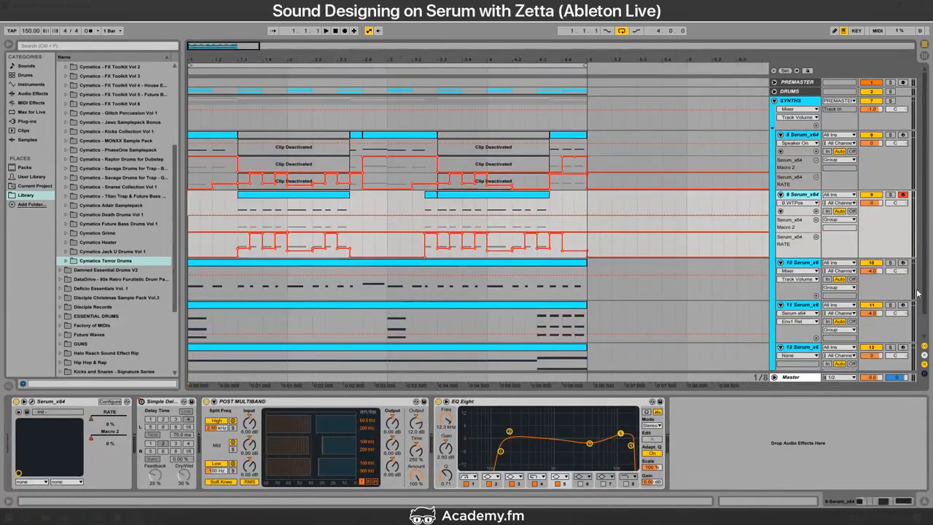
left_click(895, 289)
key("alt+minus")
left_click(903, 319)
key("alt+minus")
key("alt+minus")
left_click(912, 345)
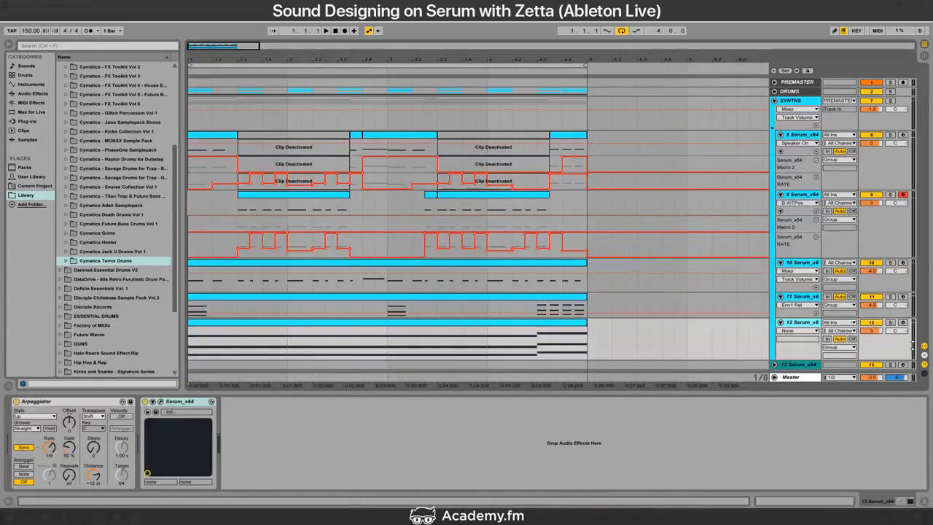
key("alt+minus")
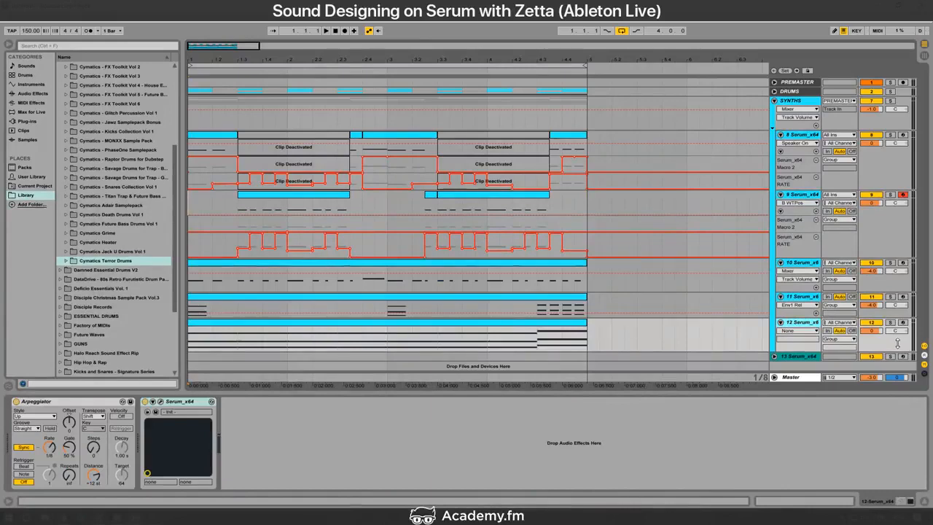
Step: Read the newest live chat requests in the YouTube dashboard, and return to Ableton Live and play the loop
key("alt+Tab")
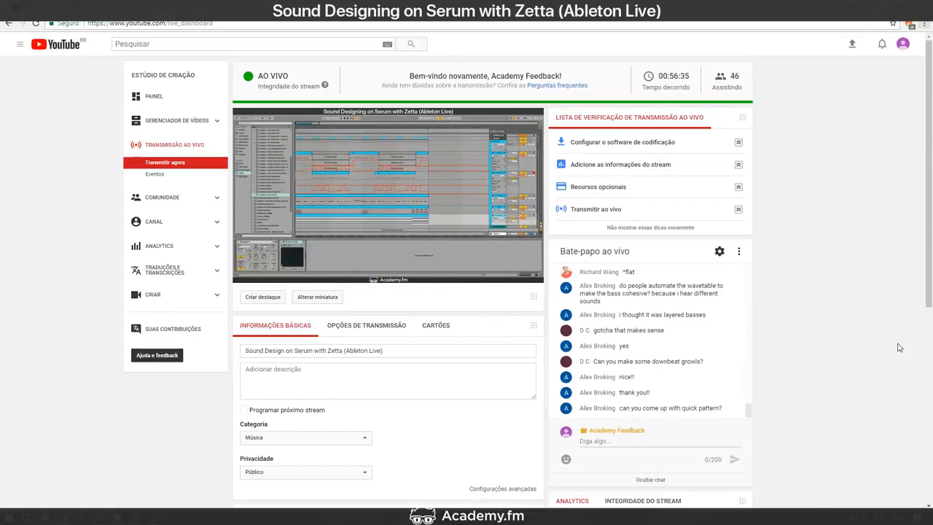
key("alt+Tab")
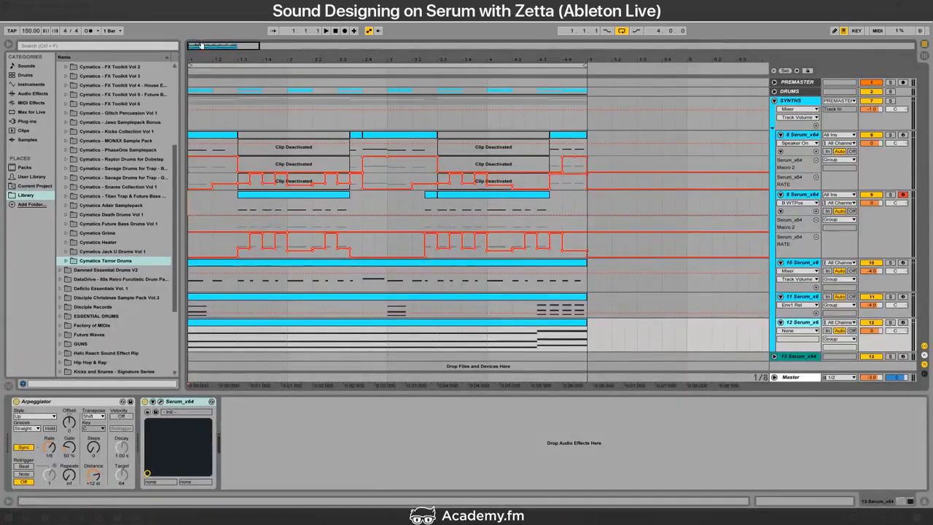
key("space")
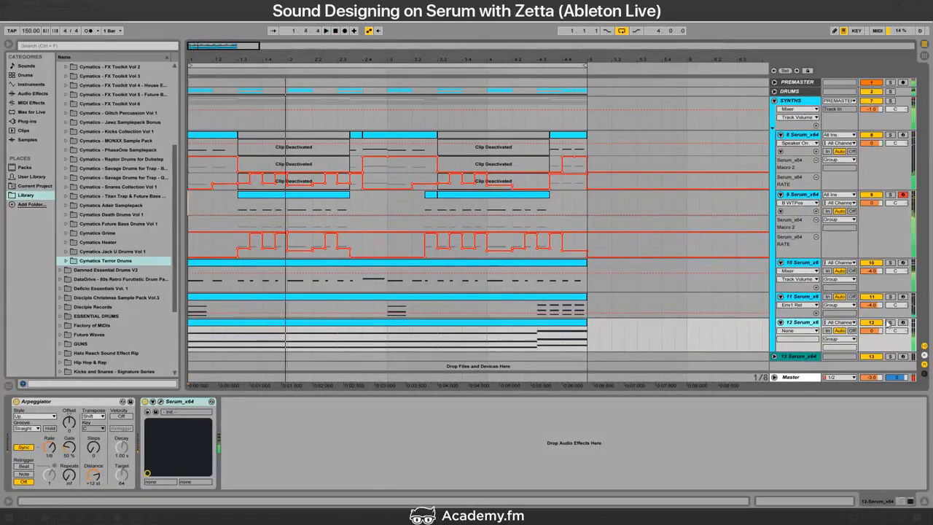
Step: Solo and arm the arpeggiated track 12, and collapse track 9
left_click(890, 323)
left_click(806, 213)
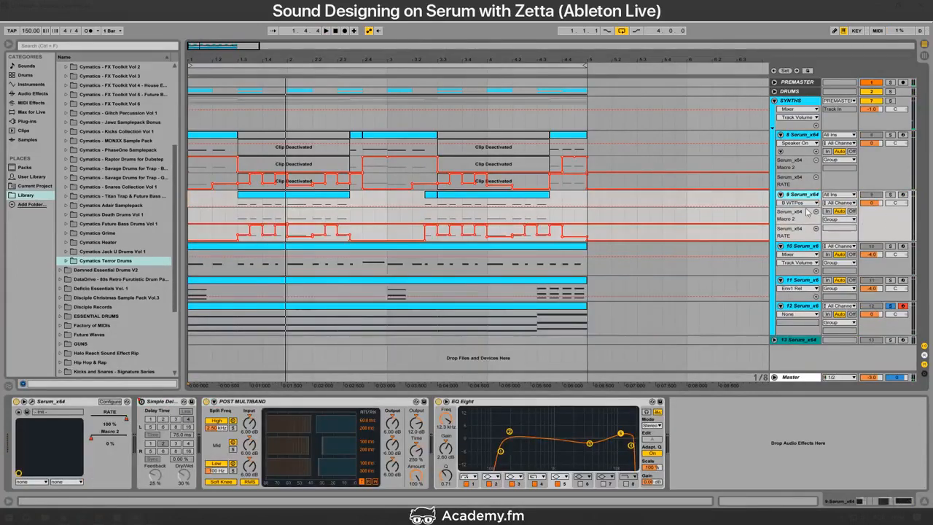
left_click(779, 196)
left_click(793, 264)
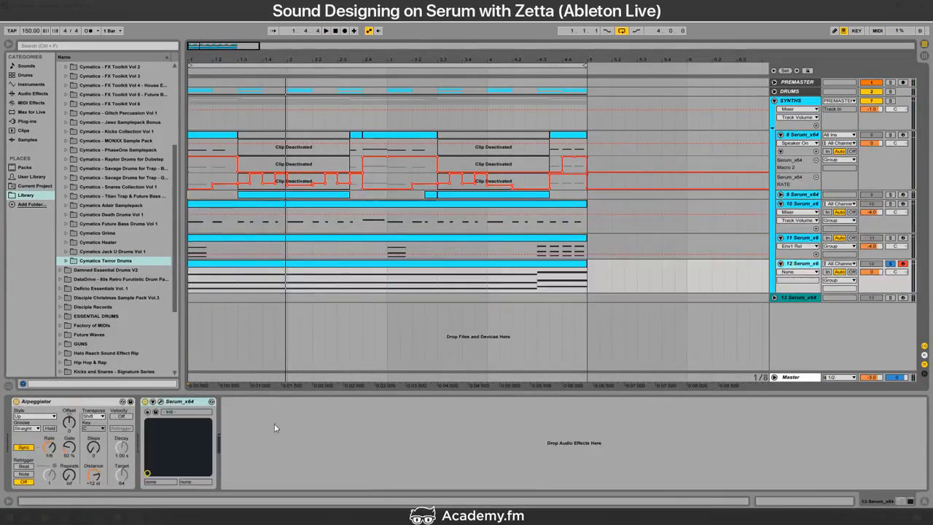
Step: Open track 12's Serum, assign LFO 1 to oscillator A's level and reshape the LFO into a descending ramp
left_click(160, 401)
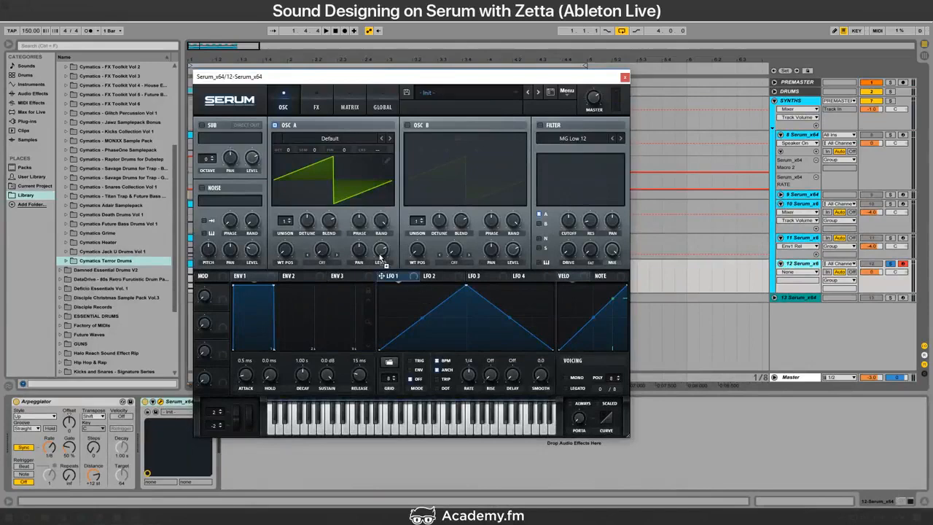
left_click_drag(380, 257, 380, 255)
left_click_drag(380, 253, 438, 197)
left_click_drag(465, 285, 354, 252)
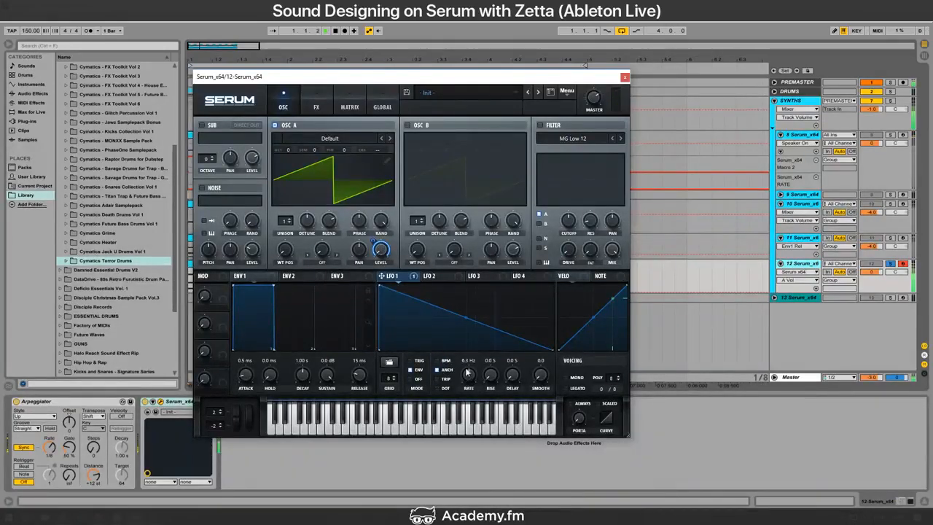
Step: Bend LFO 1's ramp into a steep decay curve and load Analog_BD_Sin in oscillator A, one octave up with a 5 ms attack
left_click_drag(462, 320, 467, 336)
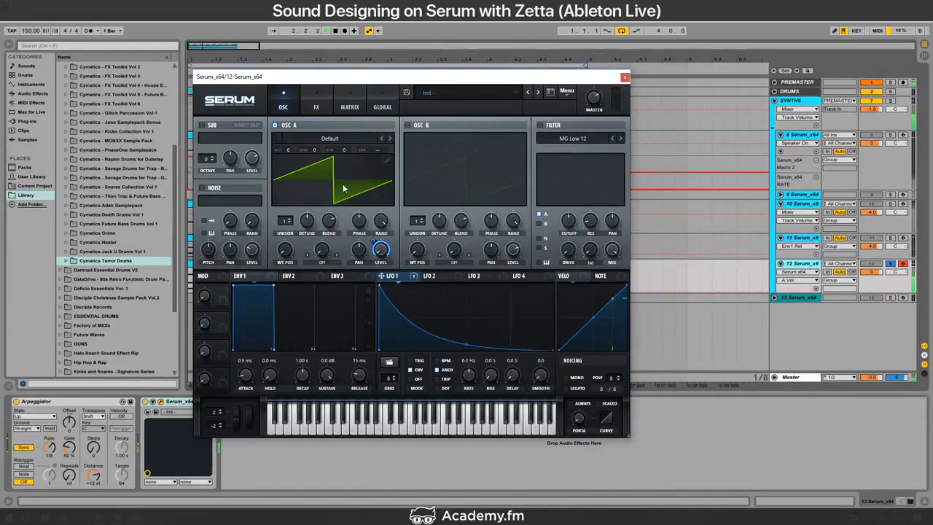
left_click(290, 148)
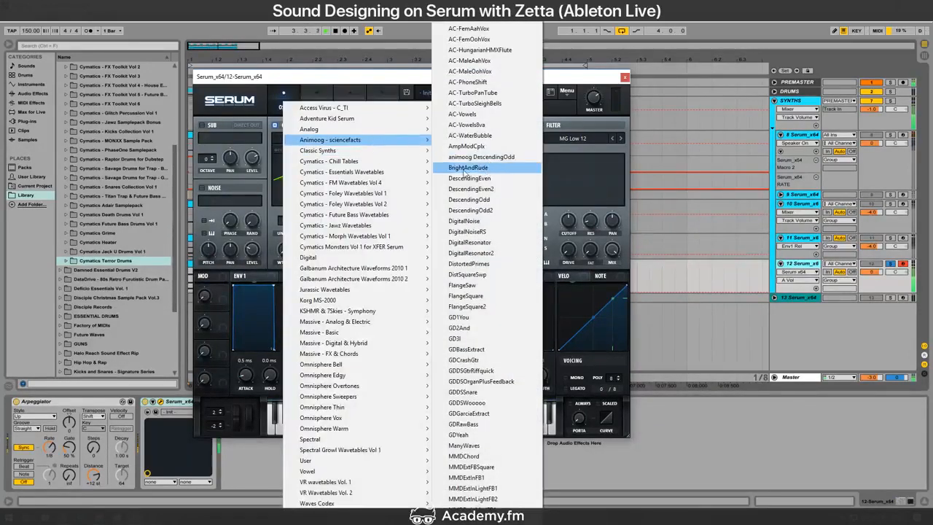
left_click(300, 98)
left_click(328, 139)
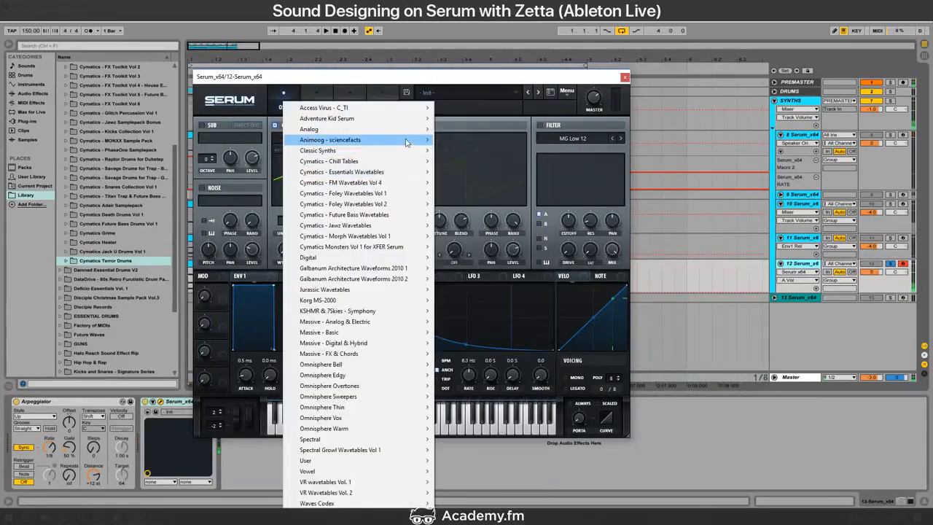
mouse_move(412, 136)
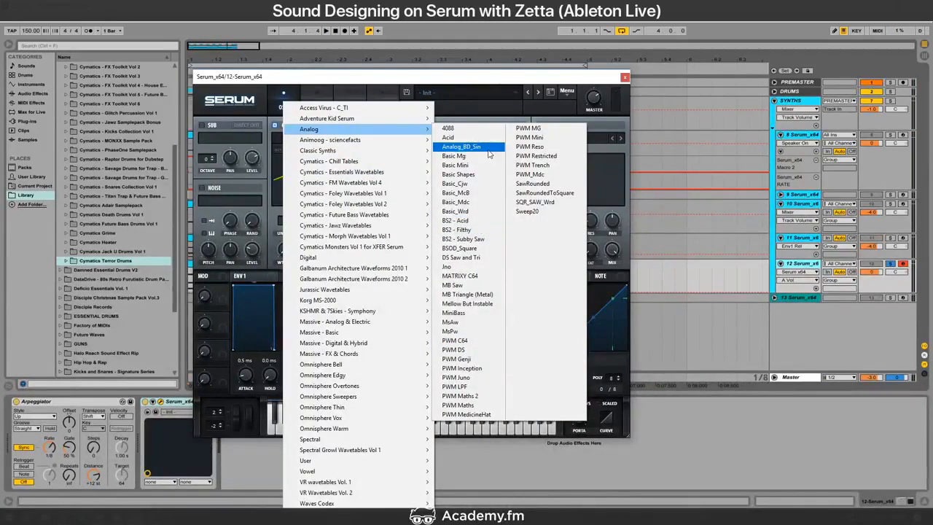
left_click(461, 147)
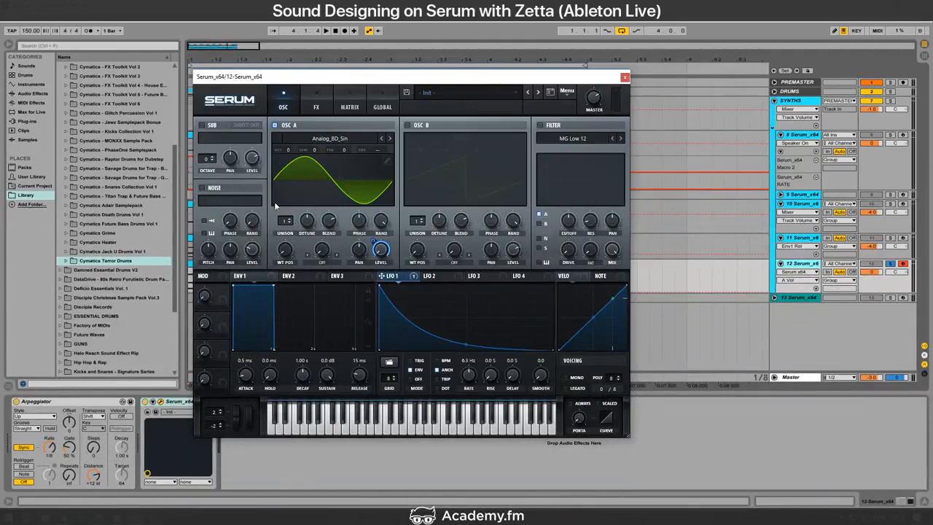
left_click_drag(289, 151, 289, 143)
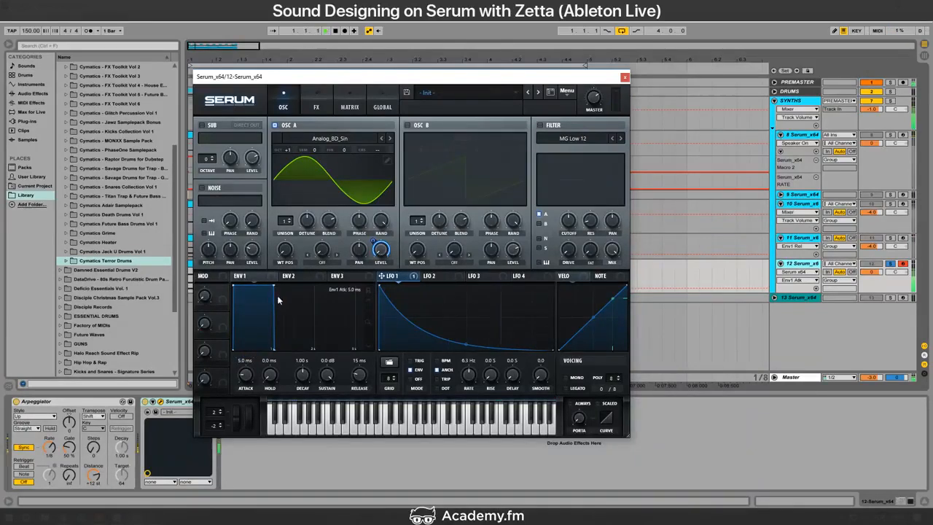
Step: Add a Reverb at 32% dry/wet to track 12, followed by Multiband Dynamics at 40% amount, and close the Serum window
left_click(33, 94)
double_click(82, 307)
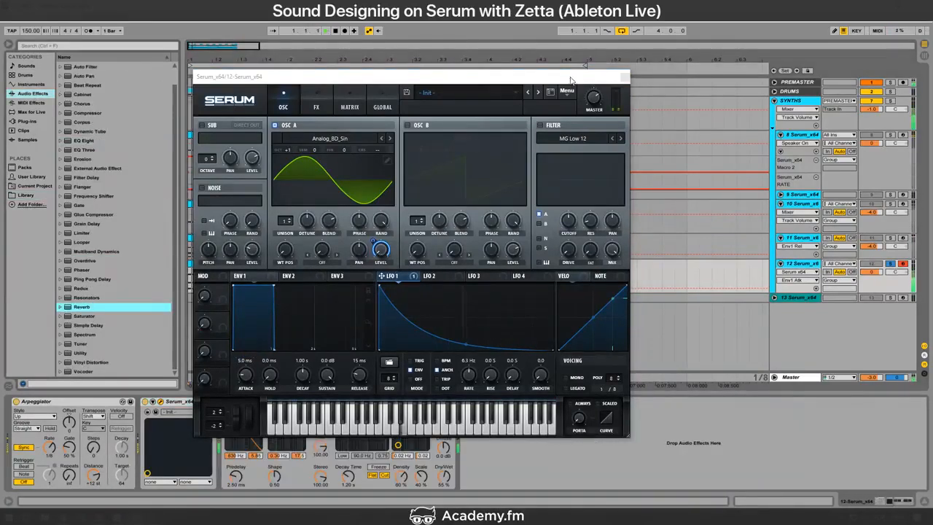
left_click(624, 77)
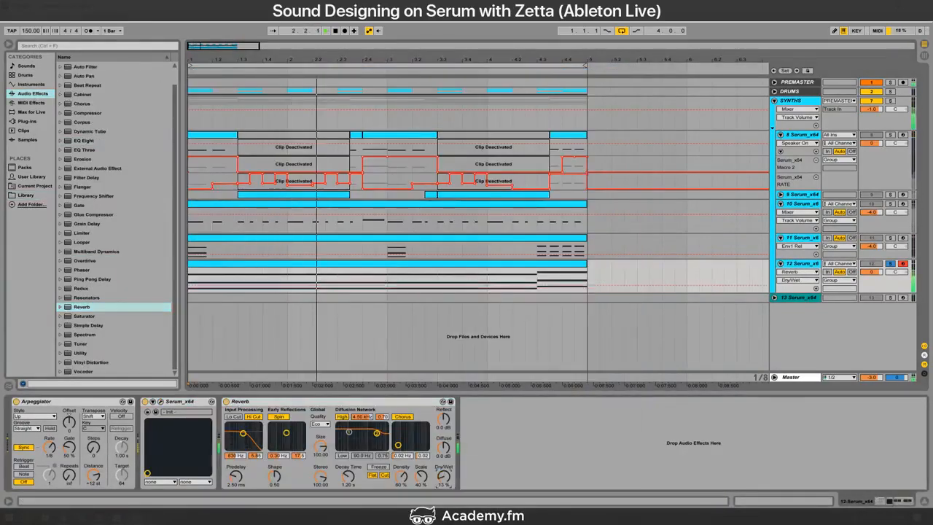
double_click(96, 250)
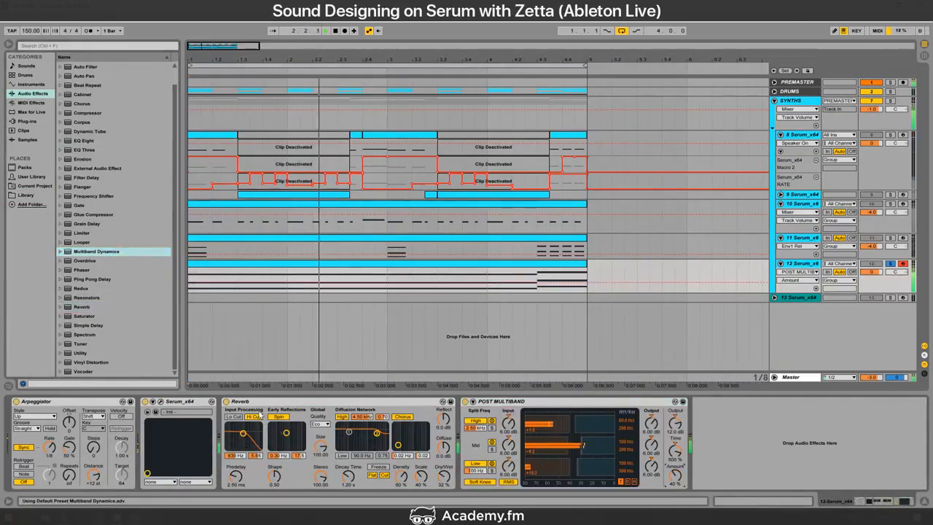
Step: Enable the Reverb's input low cut, raise and narrow its input filter band, and collapse the device
left_click(233, 417)
left_click_drag(243, 433, 248, 440)
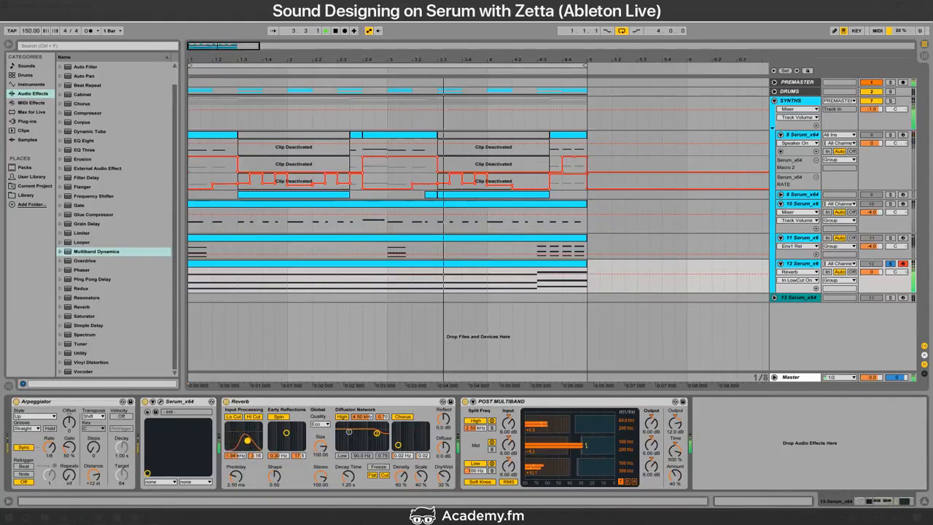
left_click(250, 403)
double_click(251, 402)
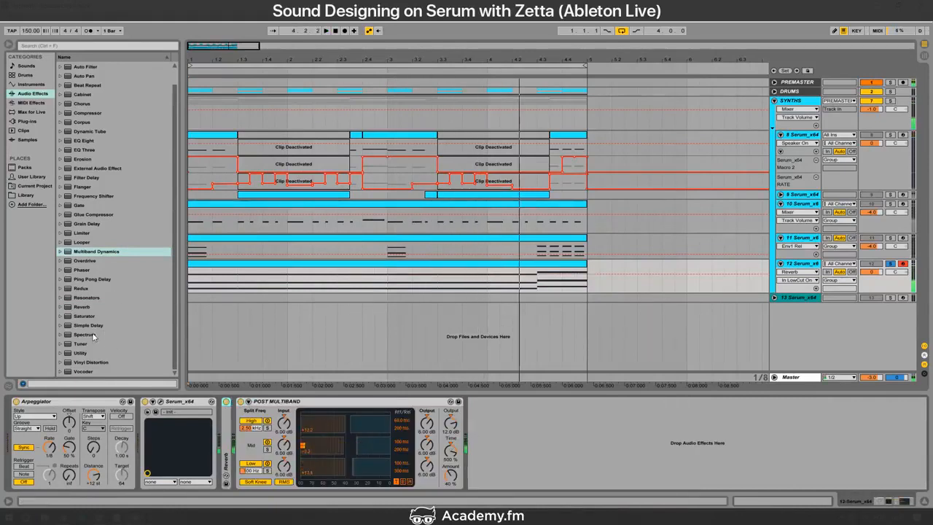
Step: Insert a Simple Delay between the Reverb and the multiband, with 30% feedback, 40% dry/wet and the right channel at 4 beats
left_click_drag(86, 325, 230, 438)
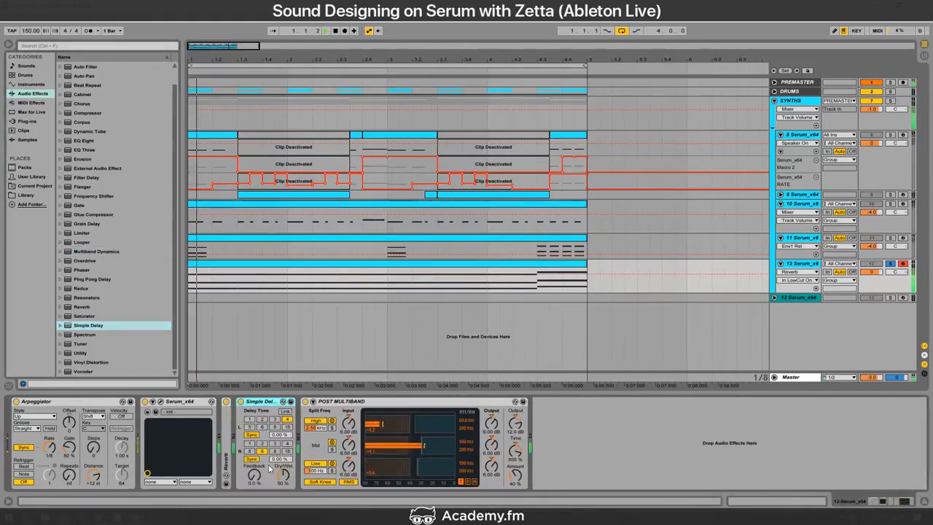
left_click_drag(252, 473, 251, 458)
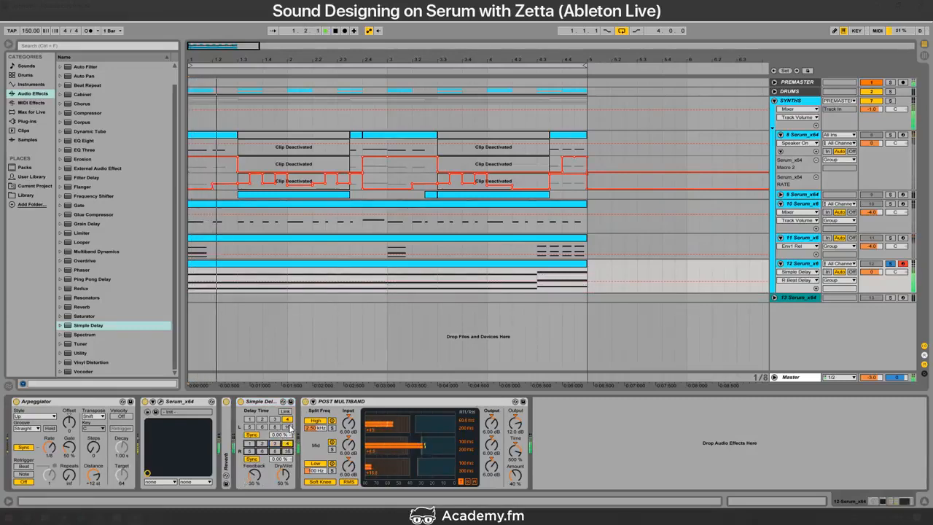
left_click(281, 475)
left_click_drag(282, 475, 282, 481)
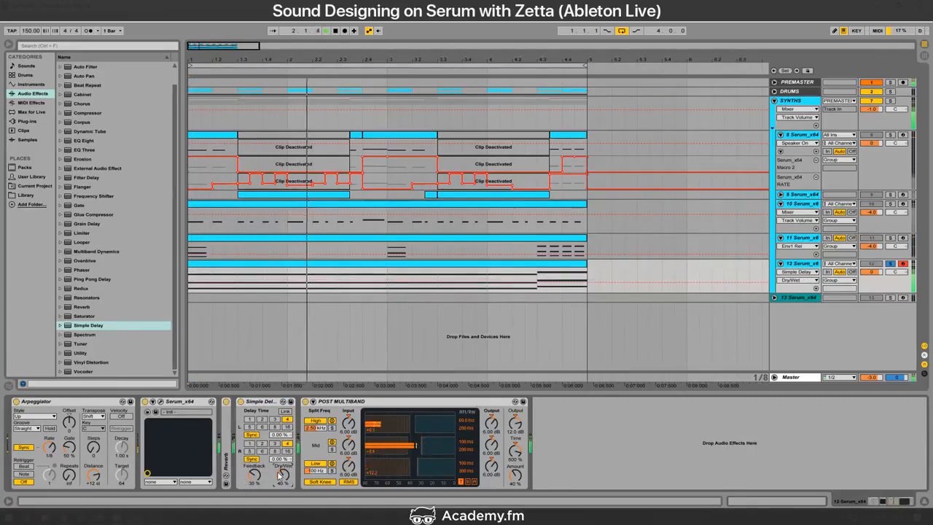
Step: Set the Arpeggiator rate to 1/16 and double the chord clip's lowest notes one octave higher, at E4 and F4
left_click(54, 453)
left_click_drag(55, 452, 54, 441)
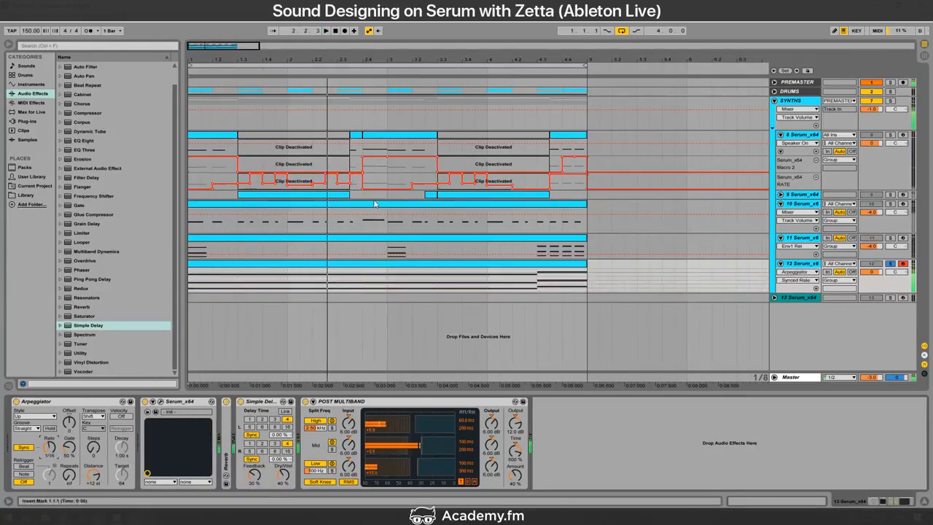
double_click(356, 265)
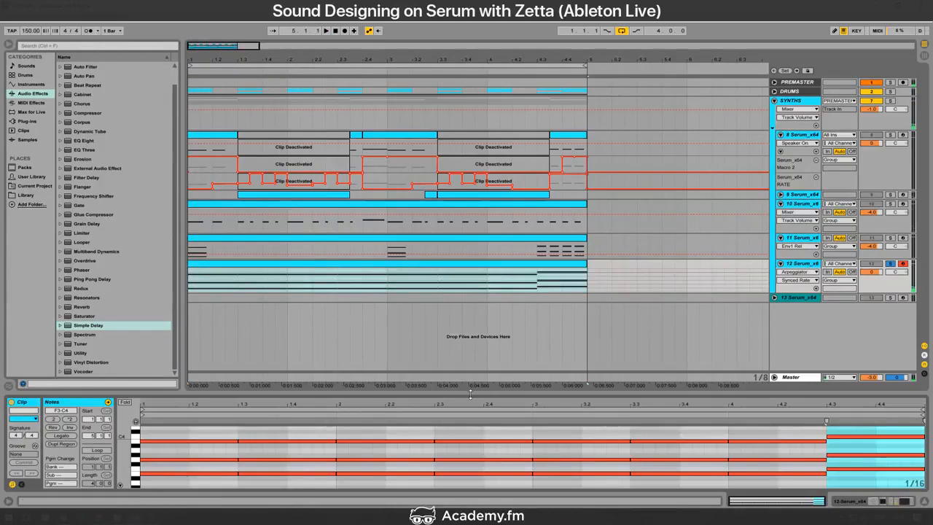
left_click_drag(470, 394, 470, 299)
scroll(209, 433, "up", 2)
left_click_drag(226, 398, 812, 467)
key("shift+Up")
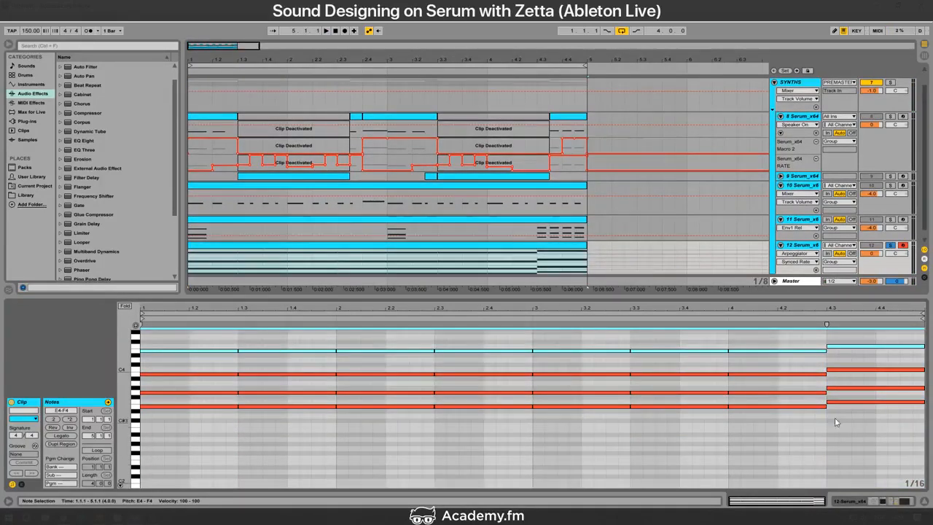
left_click(804, 246)
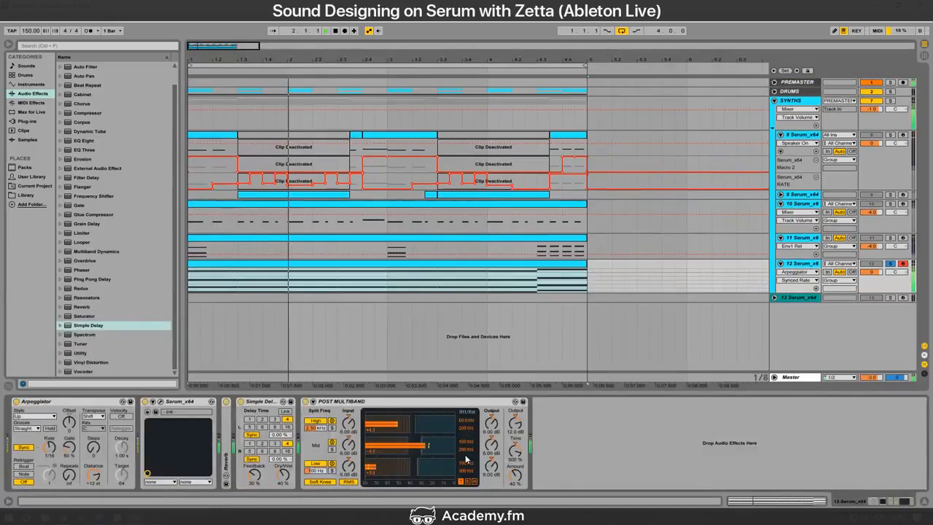
Step: Set the Arpeggiator style to Down, the Simple Delay to 46% feedback and 36% dry/wet, and the multiband amount to 59%
left_click_drag(282, 479, 254, 470)
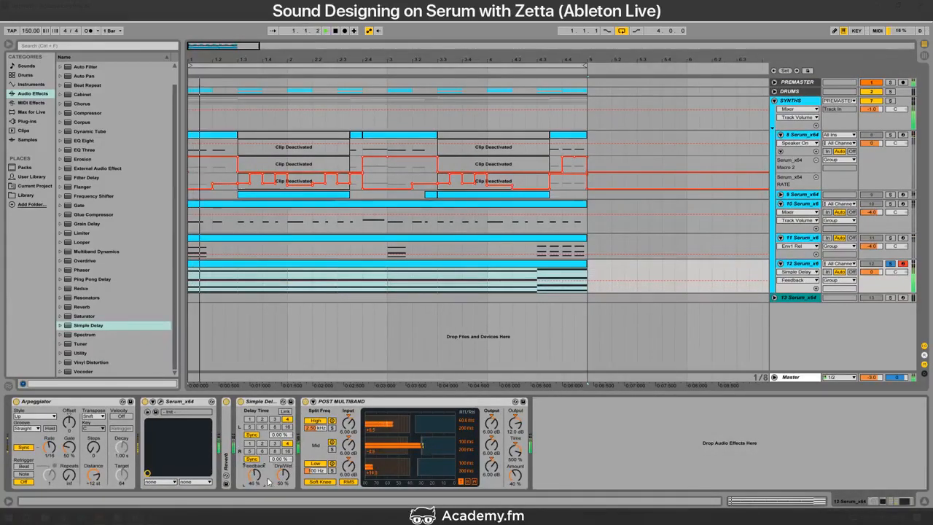
left_click(35, 416)
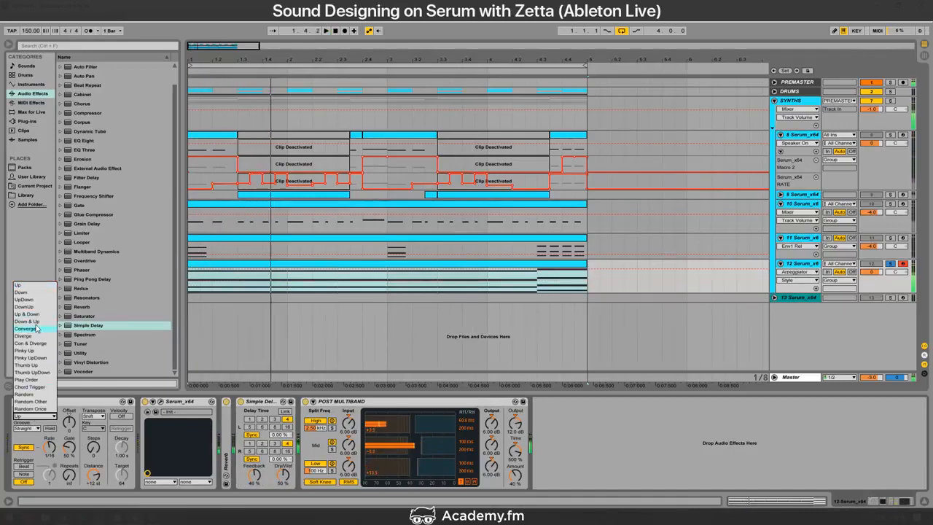
left_click(36, 298)
left_click(280, 477)
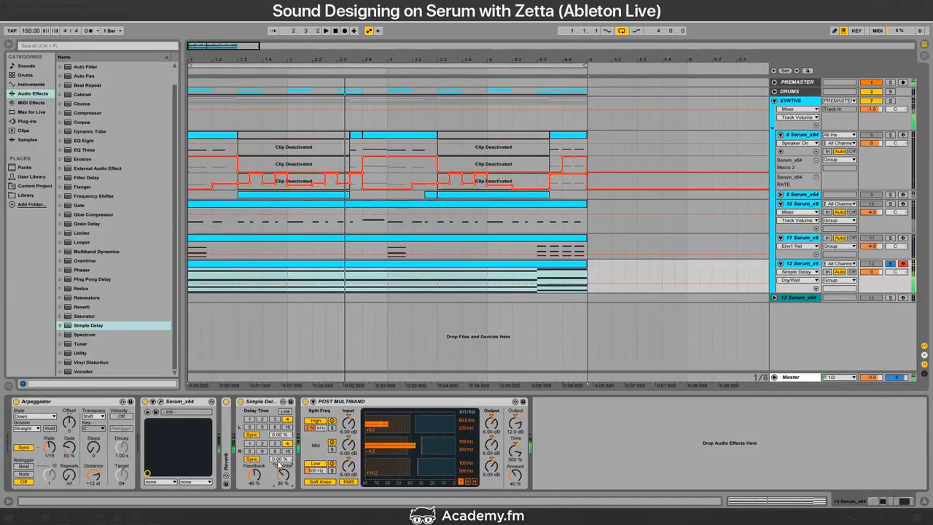
left_click(516, 474)
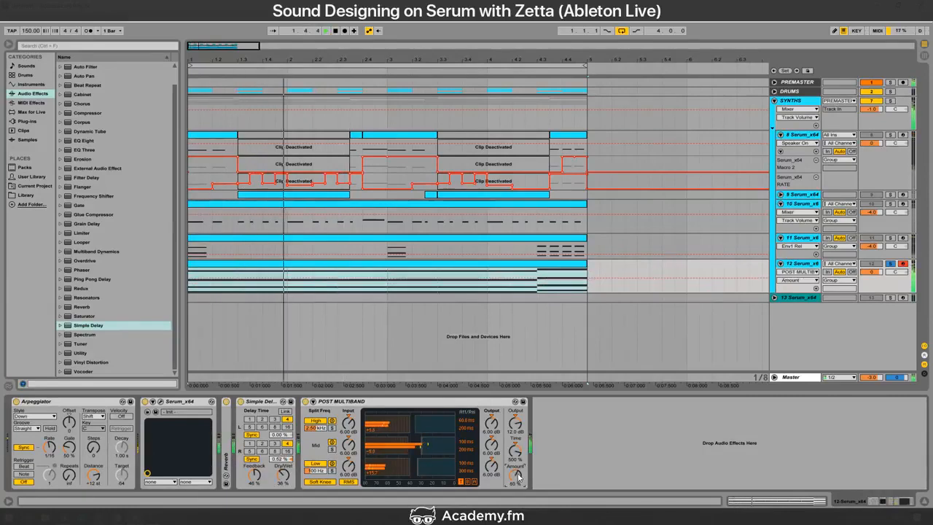
Step: Check the newest live chat requests in the YouTube dashboard and return to Ableton Live
key("alt+Tab")
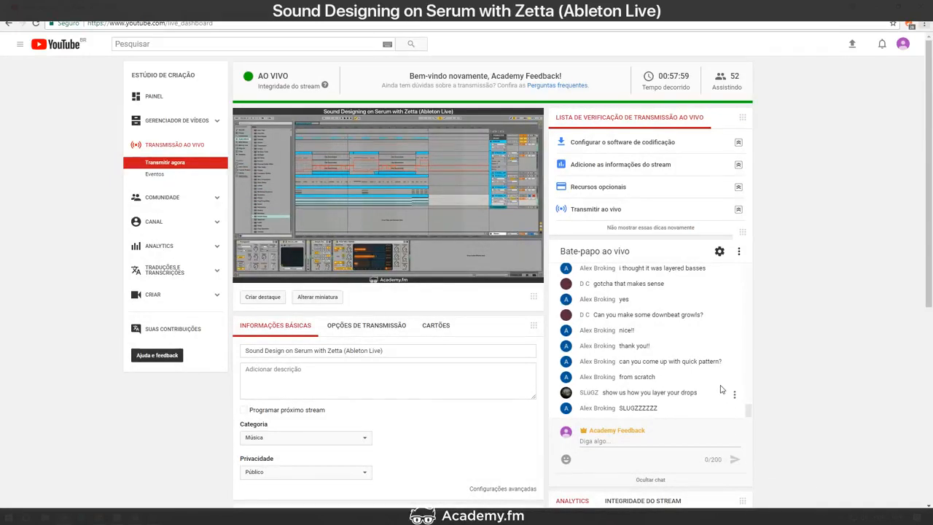
key("alt+Tab")
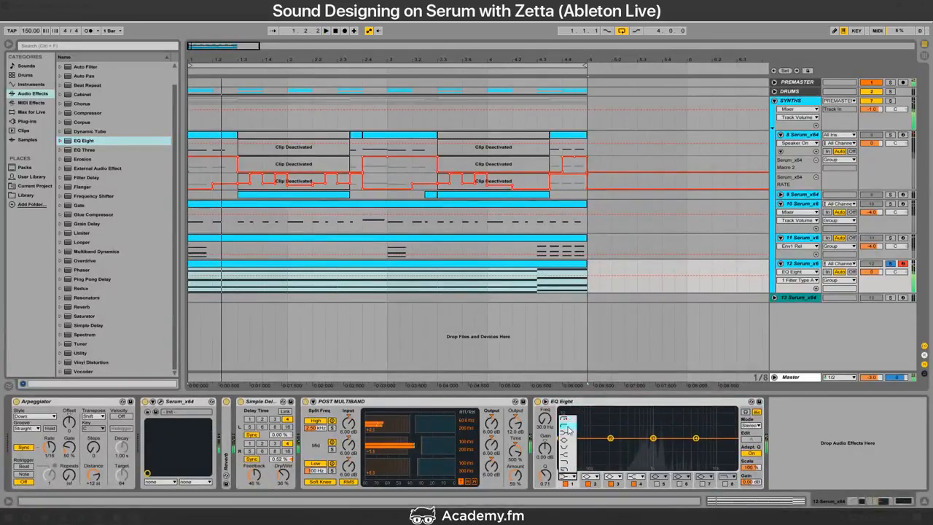
Step: Shape track 12's EQ Eight into a band-pass, with low cuts on bands 1 and 2 and a 1.73 kHz high cut on band 4
left_click_drag(560, 446, 642, 477)
left_click(642, 478)
left_click(637, 467)
left_click_drag(698, 446, 667, 446)
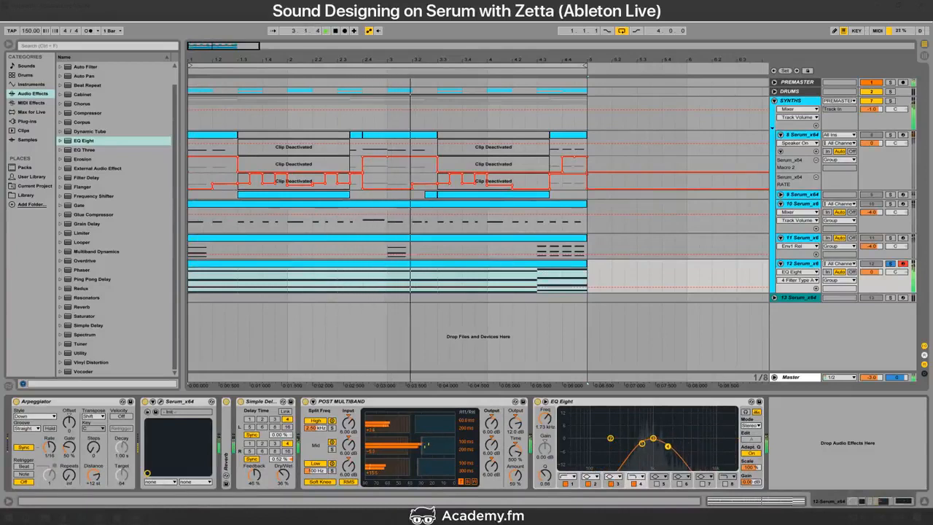
left_click(590, 477)
left_click(592, 466)
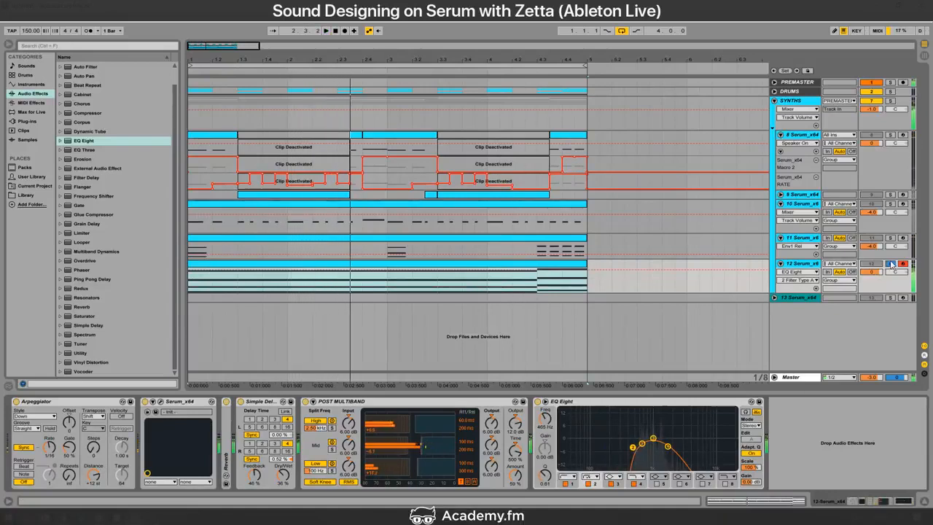
Step: Balance track 12 against the full mix at -12 dB with 27% delay feedback and an 8.20 kHz EQ high cut, and solo it again
left_click(868, 274)
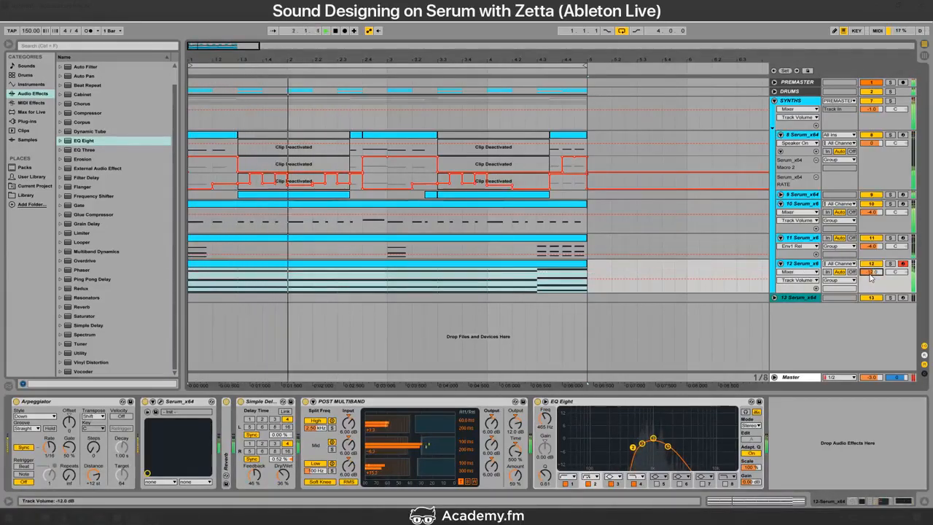
left_click_drag(254, 474, 254, 488)
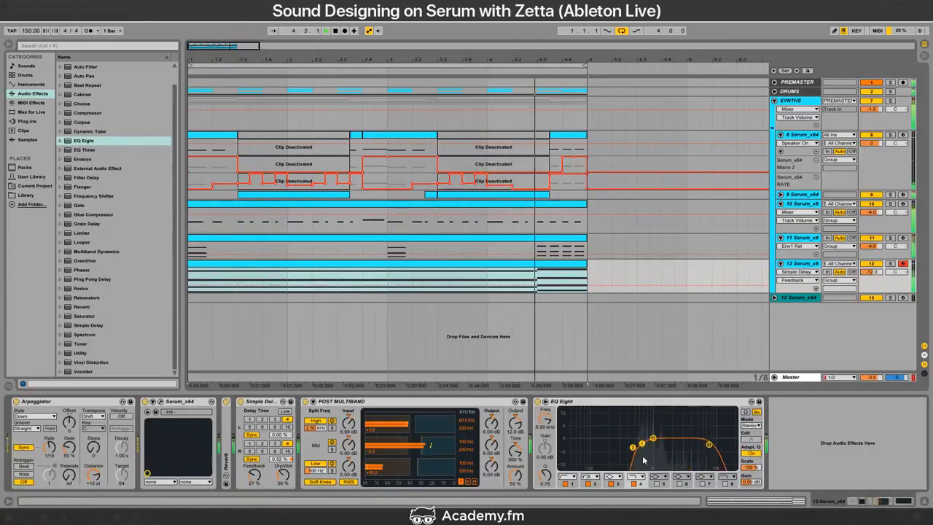
left_click(890, 263)
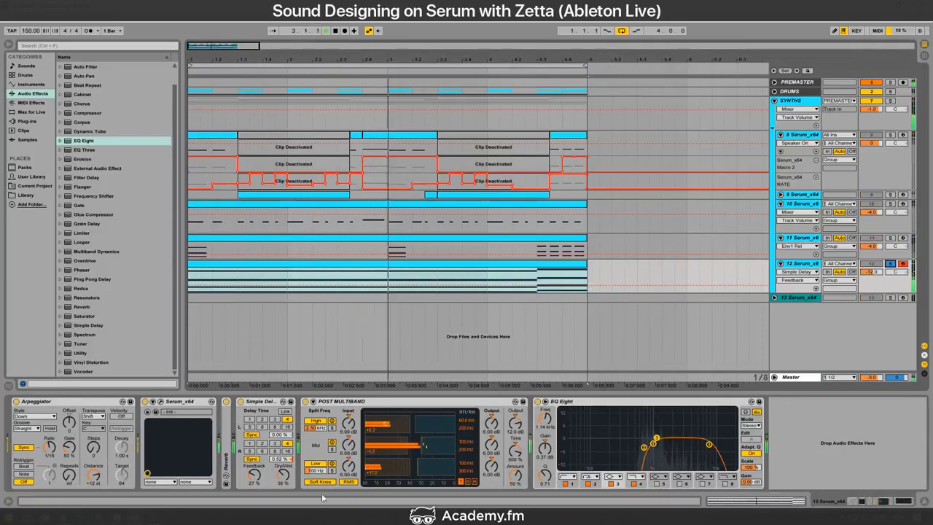
Step: Expand the collapsed Reverb on track 12 and shorten its decay time while checking the loop
double_click(227, 457)
left_click_drag(352, 480, 351, 495)
key("space")
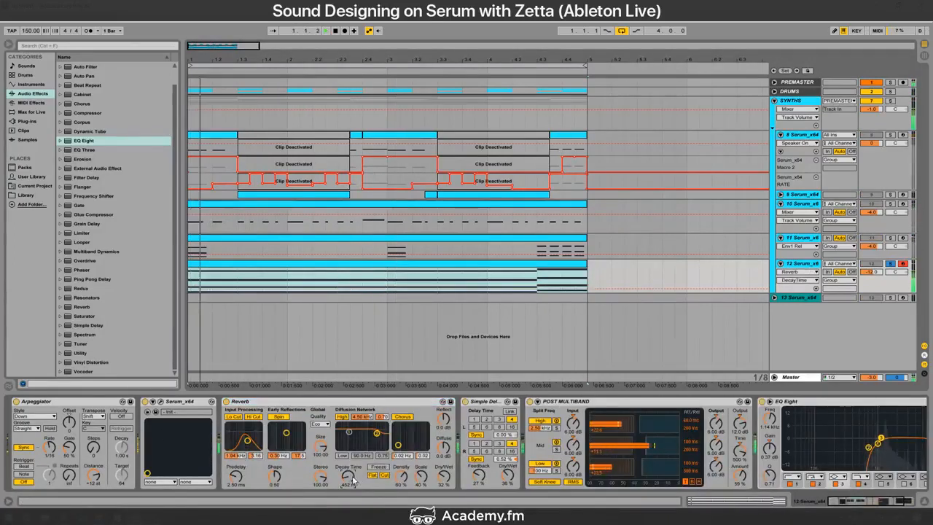
left_click(450, 479)
Step: Lower the Simple Delay's feedback to 17% and audition the loop
left_click(480, 476)
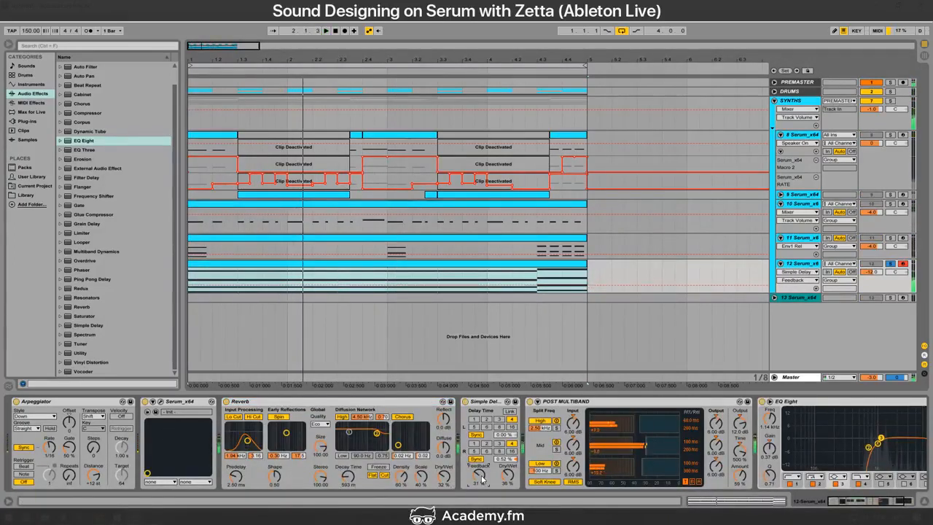
left_click_drag(480, 475, 479, 480)
key("space")
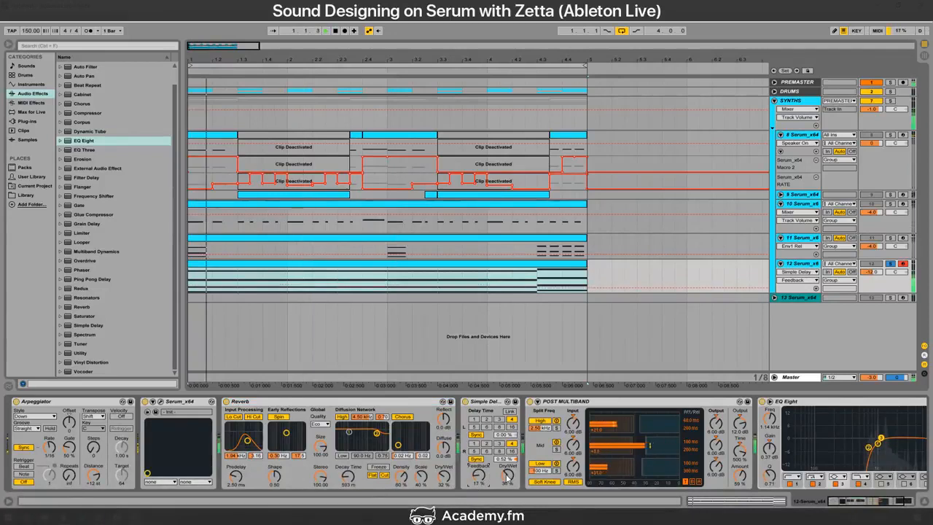
key("space")
Step: Offset the Simple Delay's beat swing to 0.50% on the left channel and 0.75% on the right
left_click(502, 435)
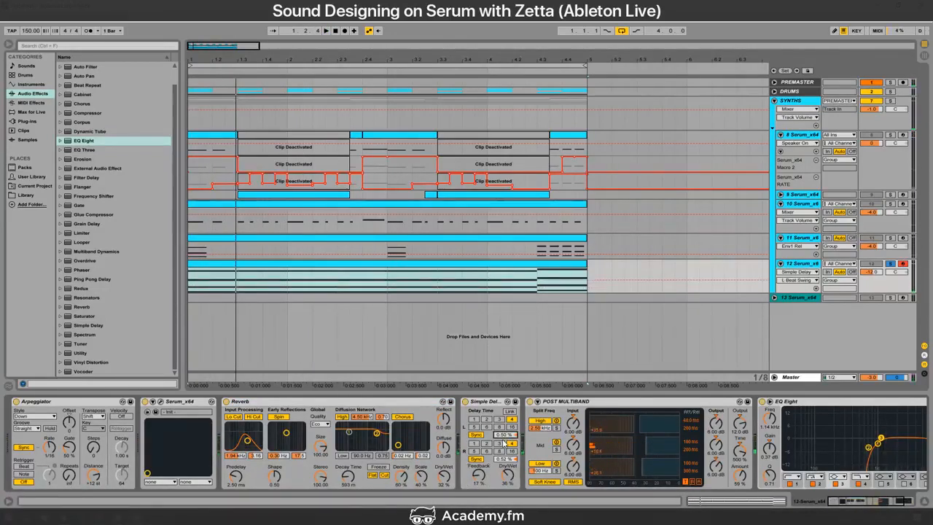
key("space")
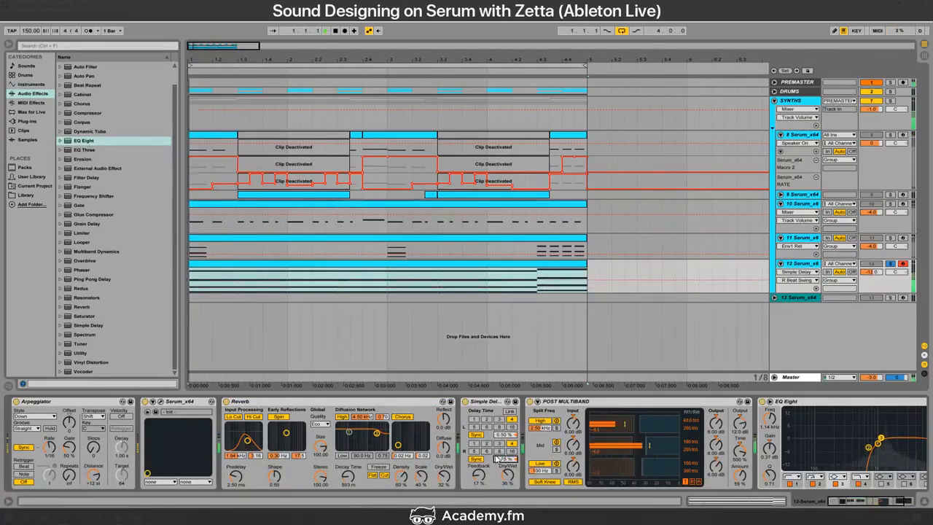
left_click(508, 474)
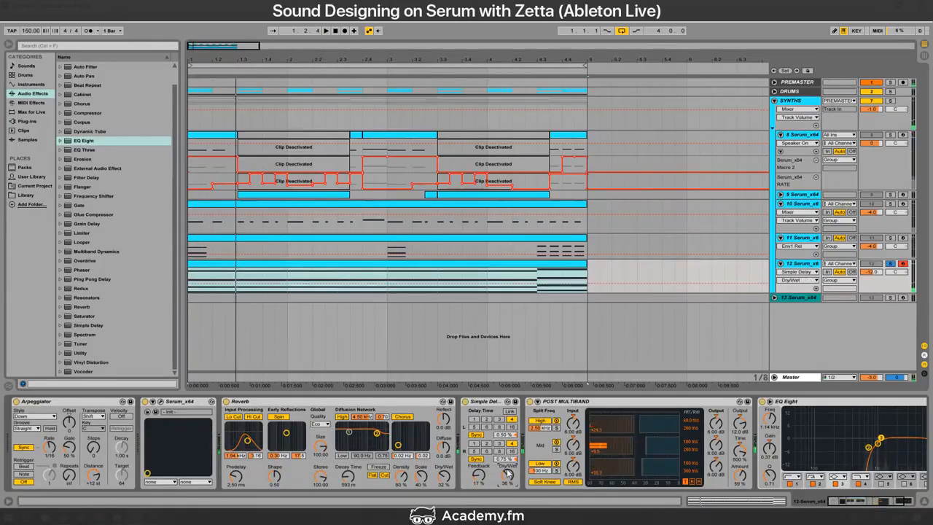
Step: Unsolo track 12, collapse its Reverb and raise the EQ Eight high cut to 13.9 kHz while playing the full mix
key("space")
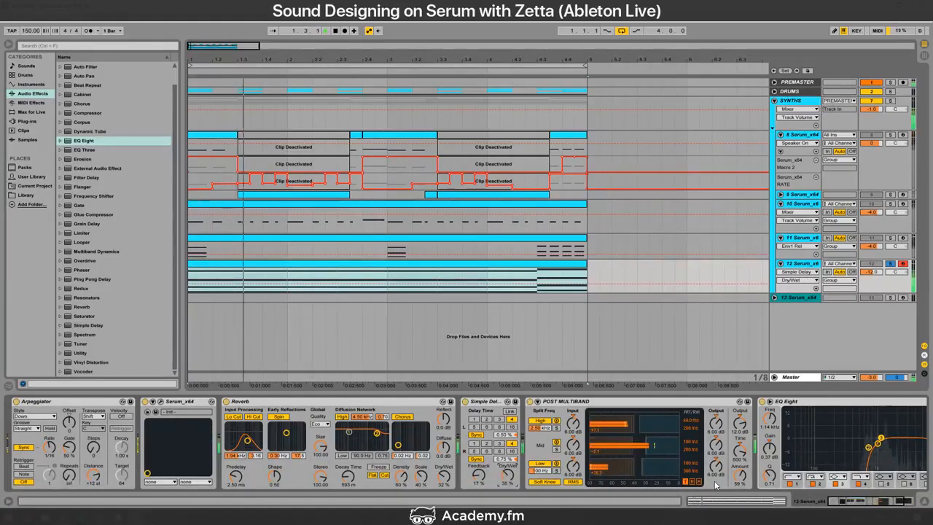
key("space")
left_click(891, 265)
key("space")
double_click(379, 401)
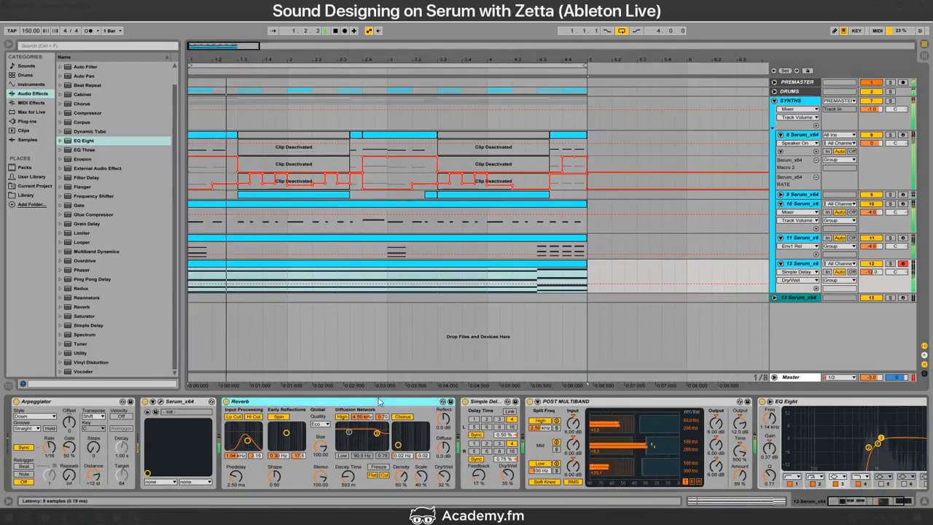
left_click_drag(644, 446, 723, 446)
Step: Apply a Bend warp to oscillator A in track 12's Serum and set a slight warp amount with the track soloed
left_click(160, 401)
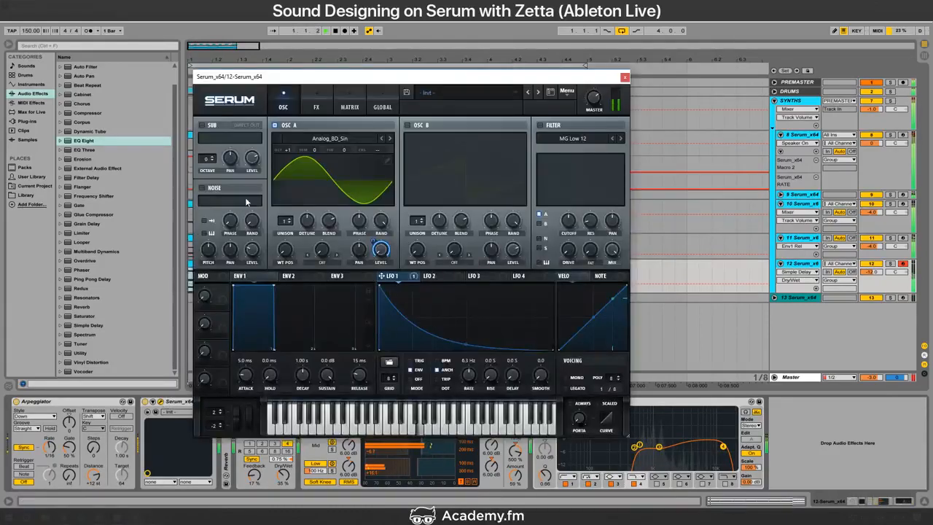
left_click(321, 262)
left_click(332, 77)
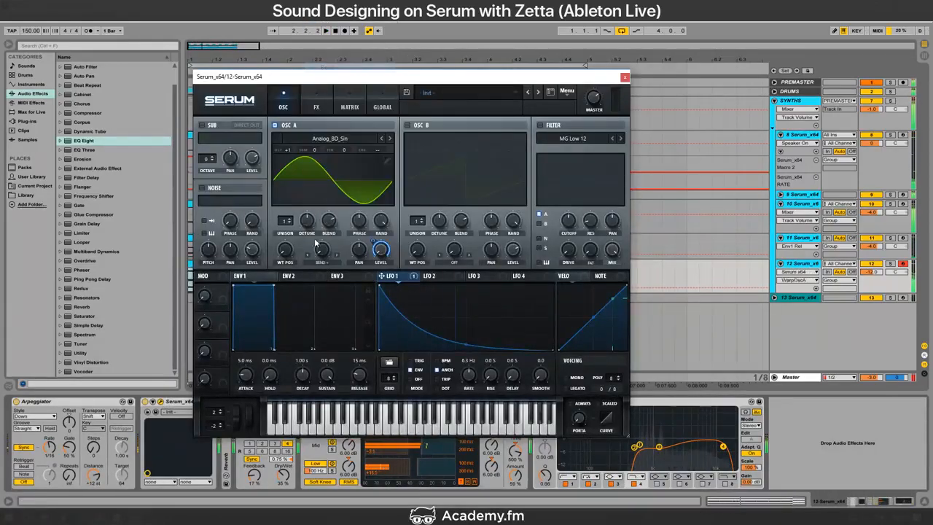
left_click(890, 264)
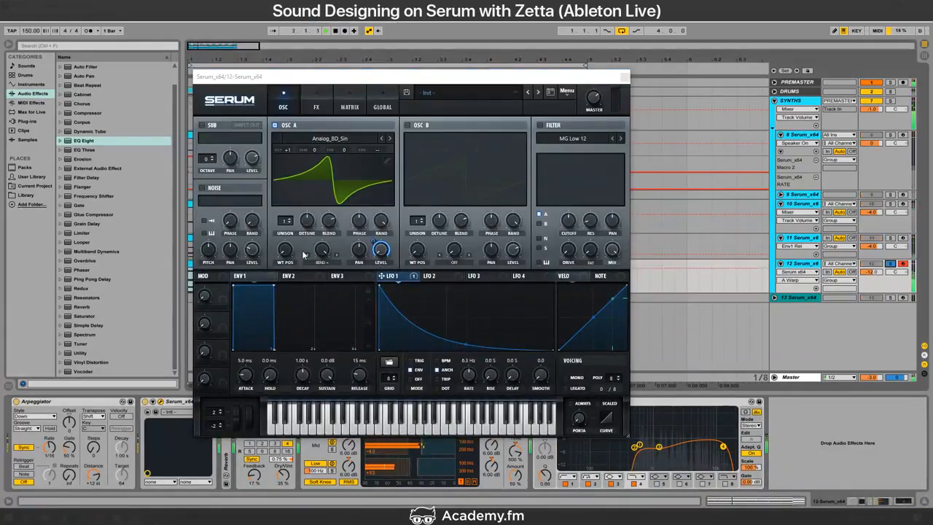
left_click_drag(321, 250, 335, 308)
double_click(325, 251)
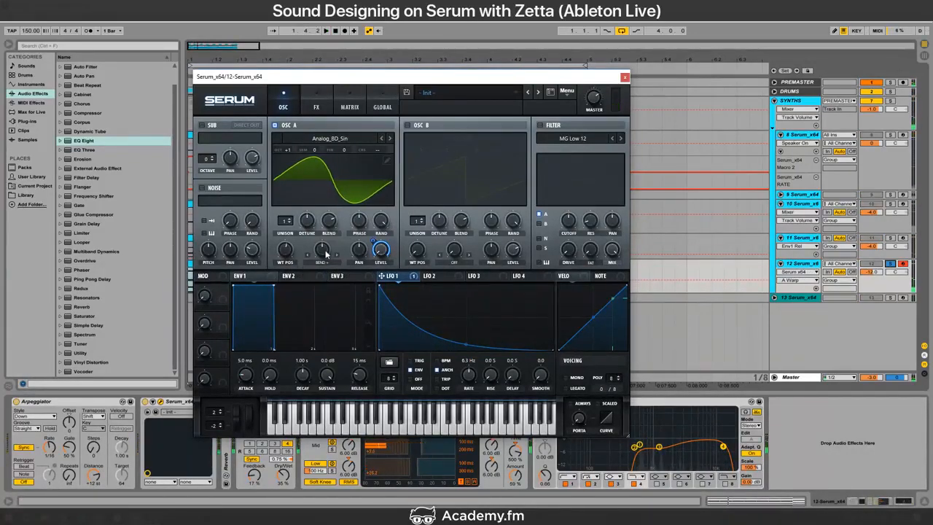
Step: Set oscillator A's wavetable position to 1
left_click(281, 254)
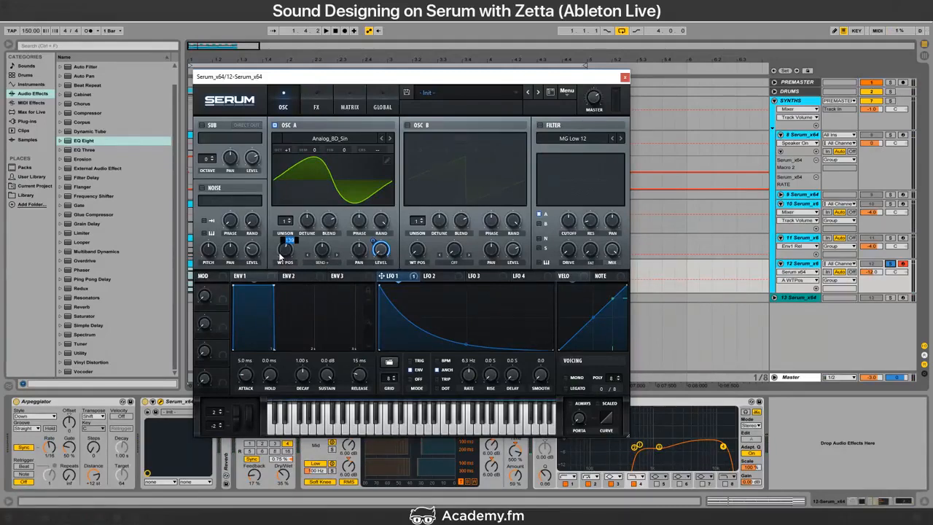
left_click(290, 251)
mouse_move(286, 252)
left_mouse_down()
mouse_move(308, 261)
mouse_move(299, 229)
mouse_move(279, 252)
left_mouse_up()
double_click(279, 251)
type("1")
key("Return")
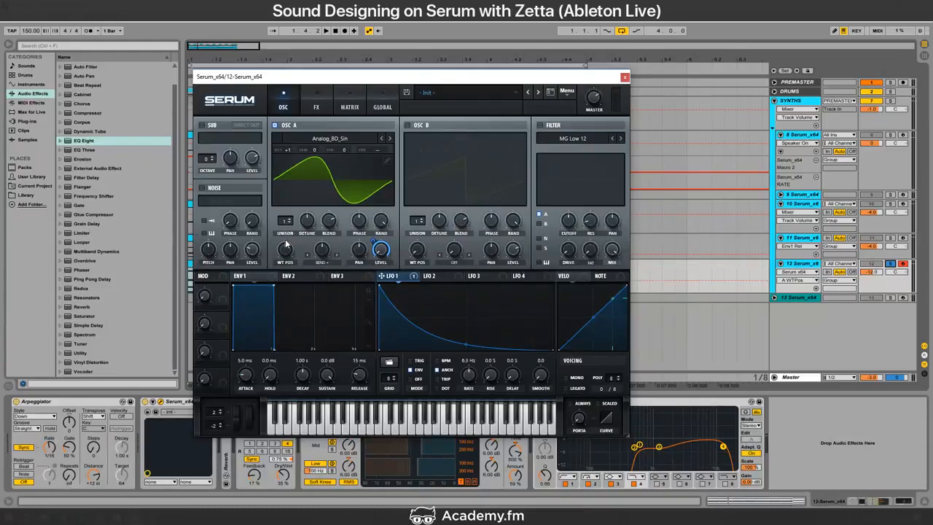
Step: Switch to the YouTube live dashboard, read the newest chat messages and return to Ableton Live
key("alt+Tab")
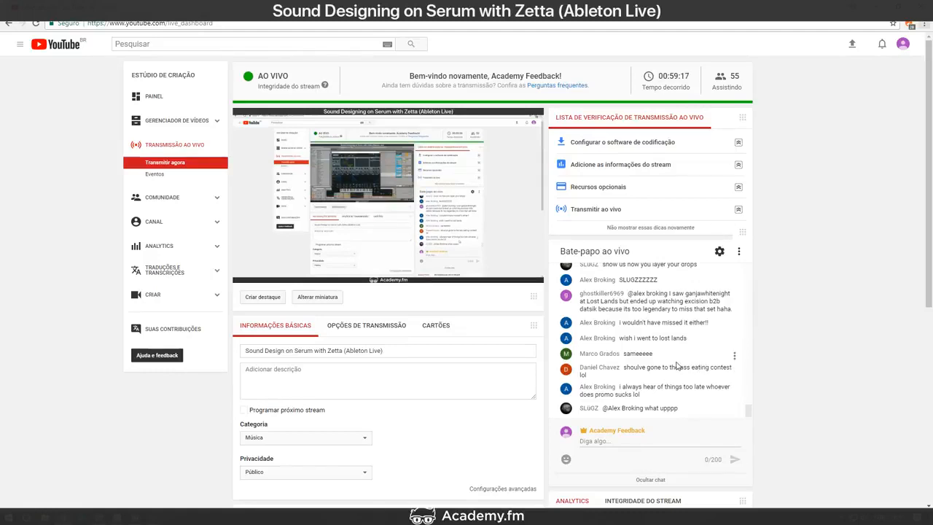
scroll(676, 362, "up", 1)
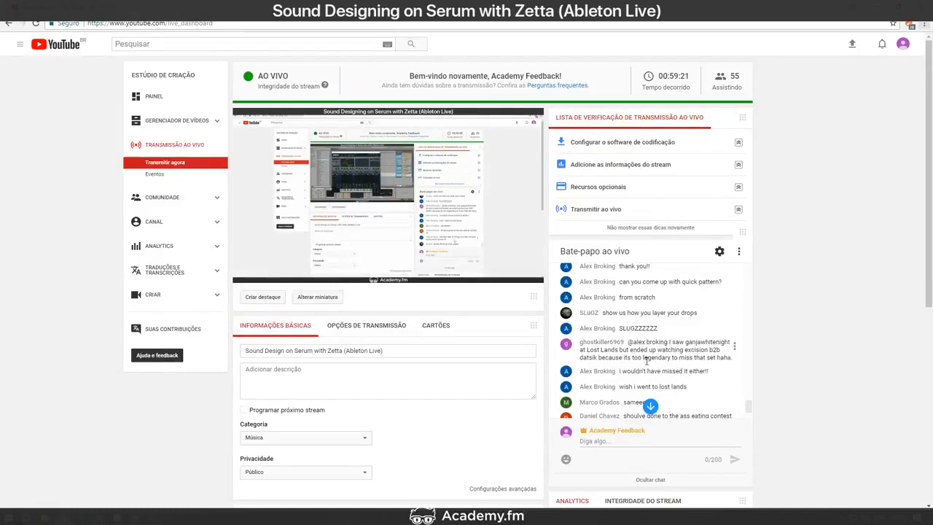
scroll(645, 360, "down", 2)
scroll(644, 347, "down", 1)
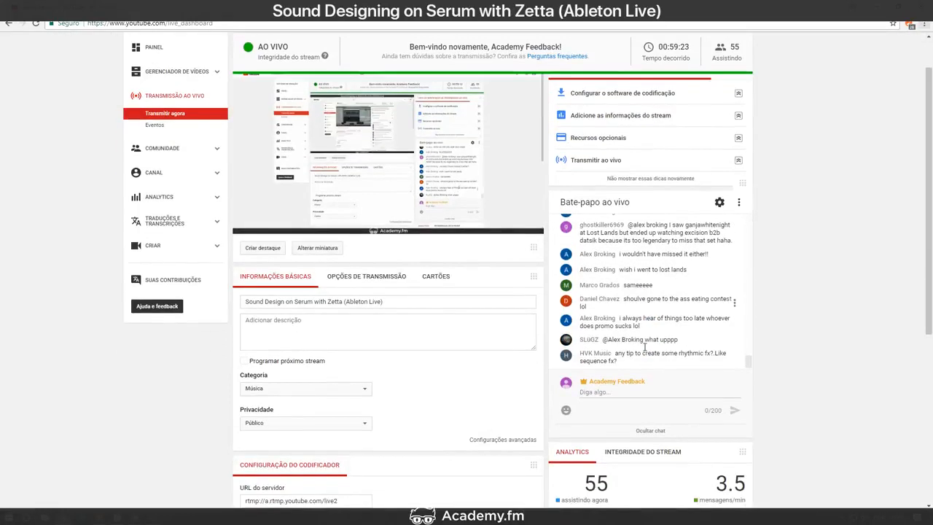
scroll(825, 315, "up", 1)
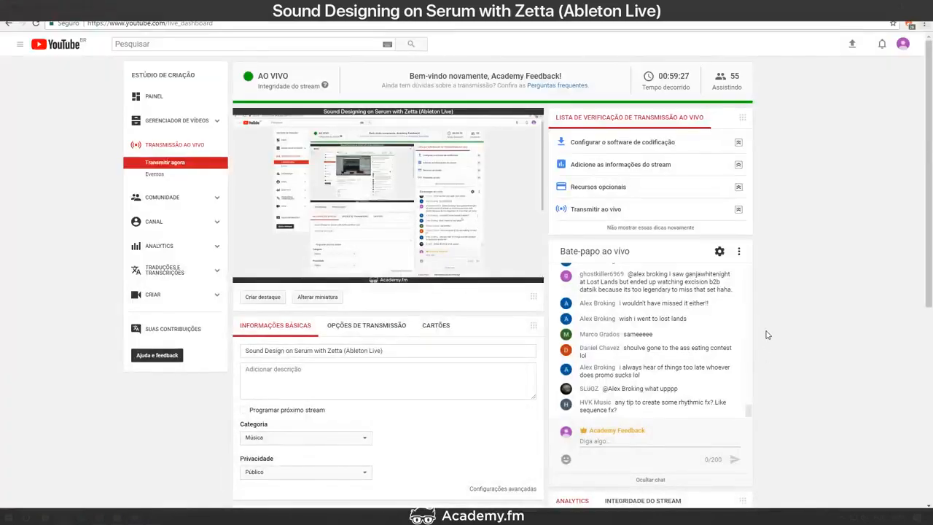
key("alt+Tab")
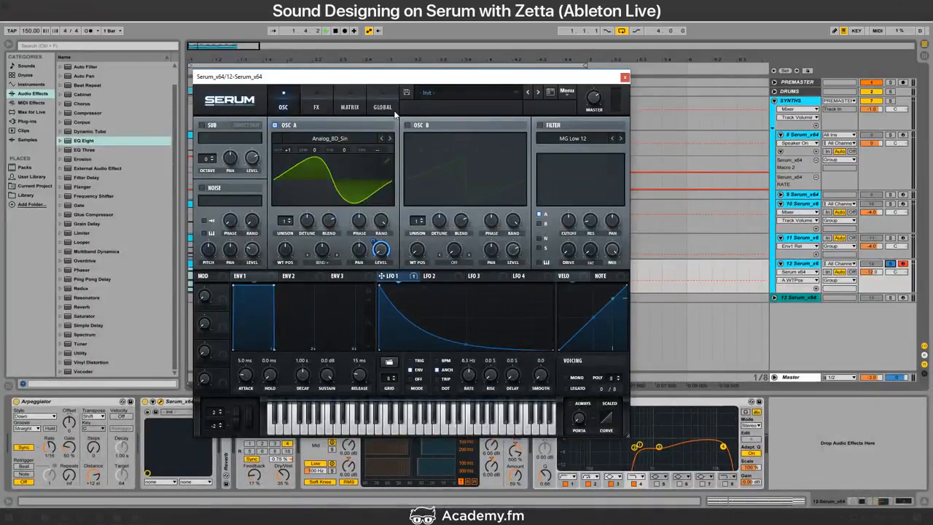
Step: Close Serum and, on track 12, boost EQ Eight by 2.11 dB at 1.25 kHz and set the POST MULTIBAND amount to 67%
left_click(624, 77)
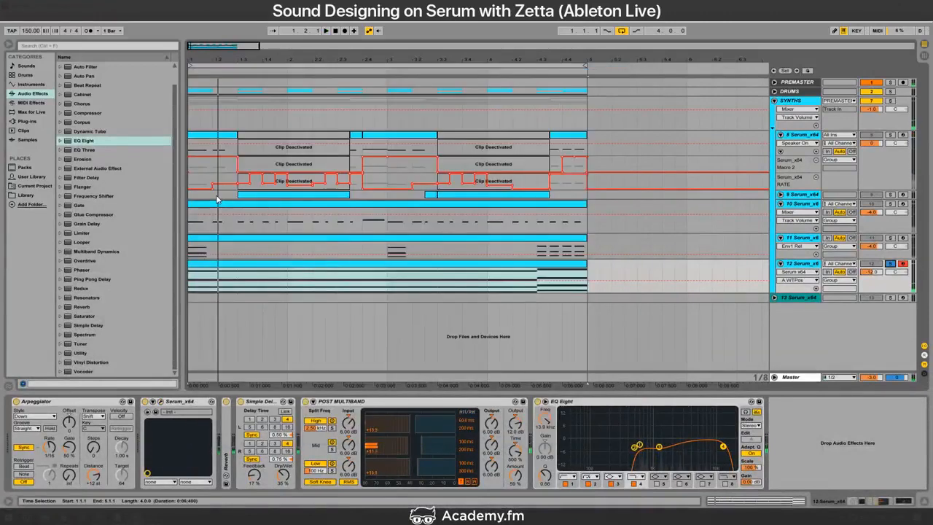
key("space")
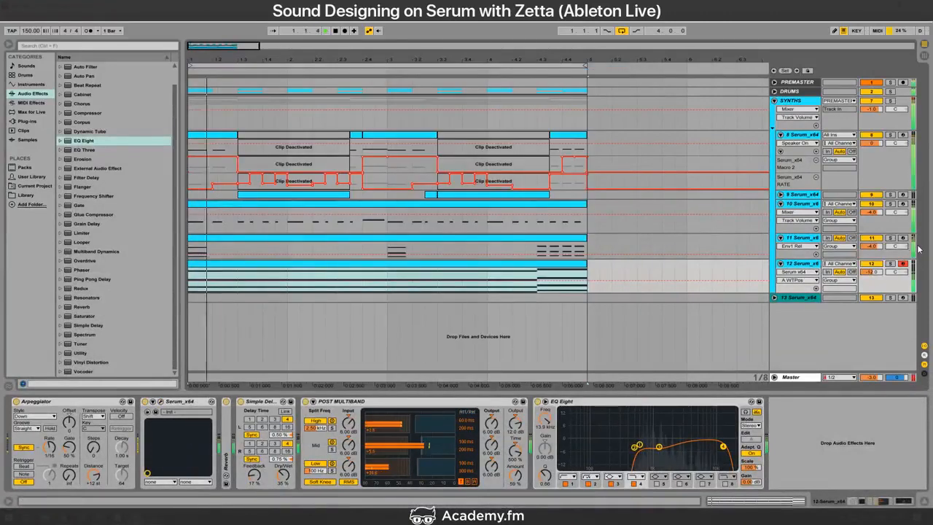
left_click_drag(866, 253, 866, 259)
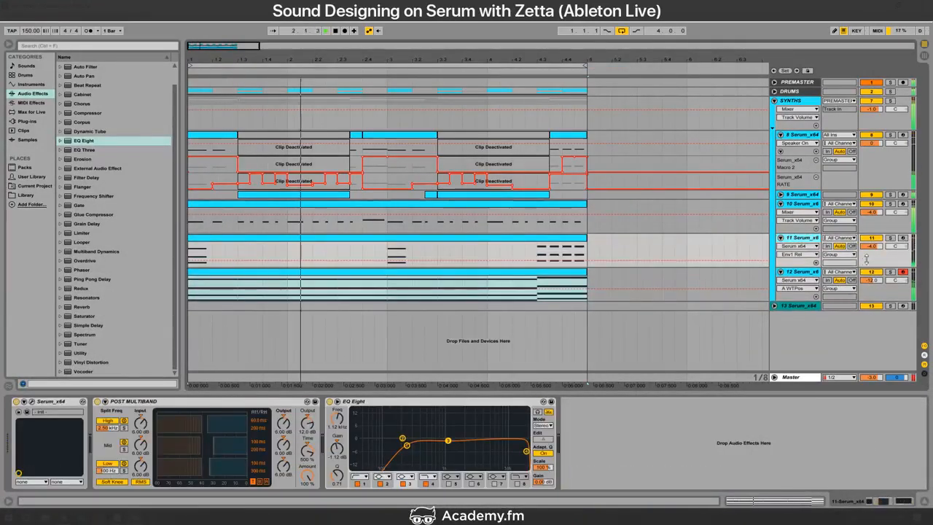
left_click(800, 272)
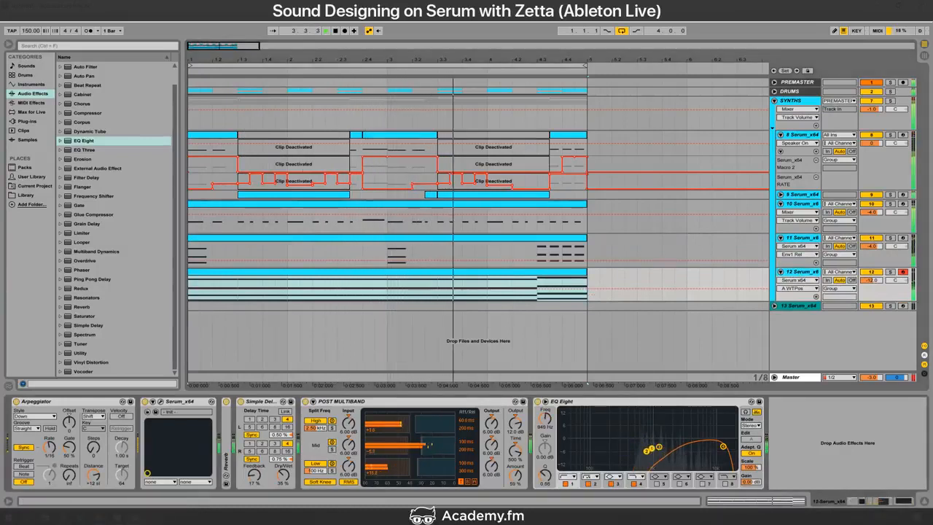
left_click(890, 272)
left_click_drag(514, 475, 515, 472)
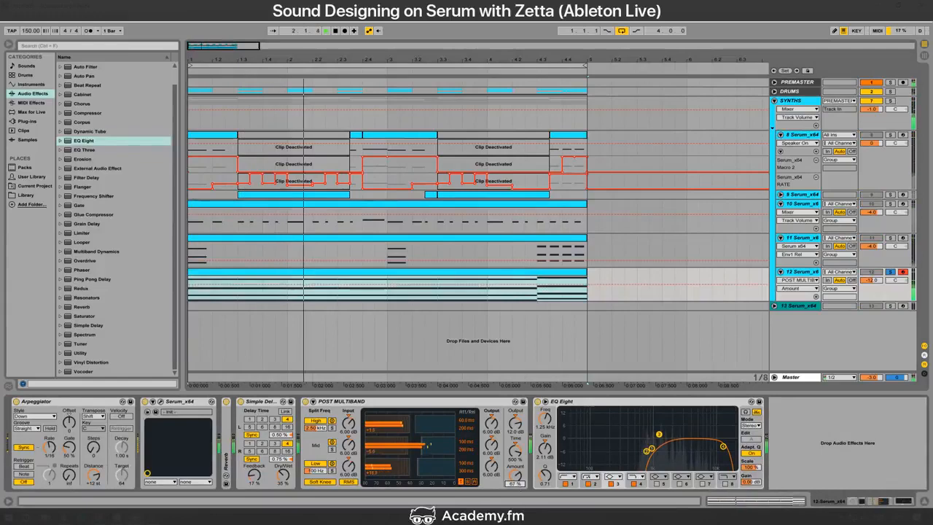
Step: Give oscillator A 3 unison voices, shorten Envelope 1's attack to 1.4 ms and unsolo track 12
left_click(160, 401)
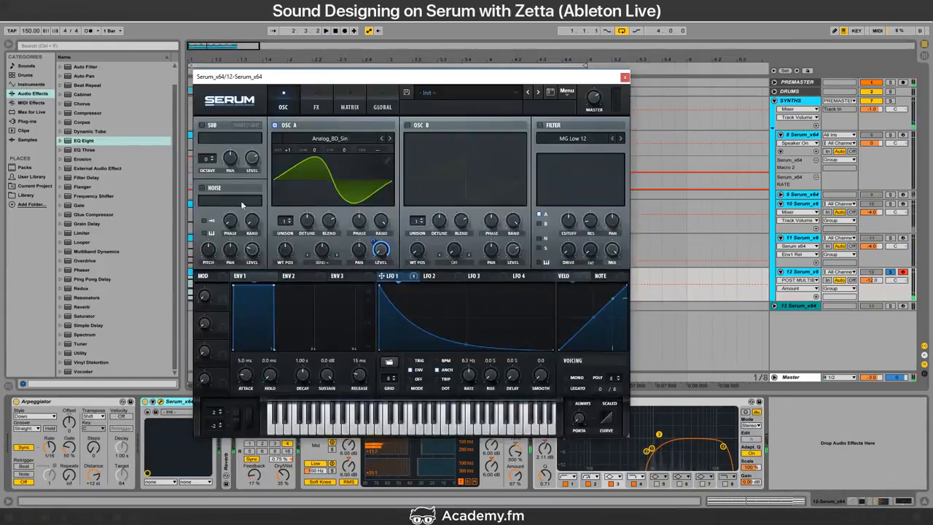
left_click_drag(286, 229, 290, 147)
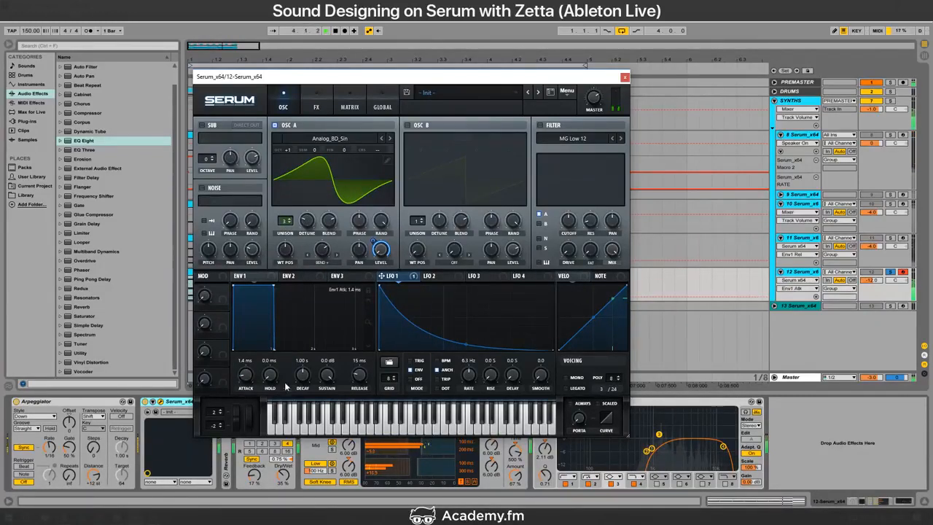
left_click(892, 276)
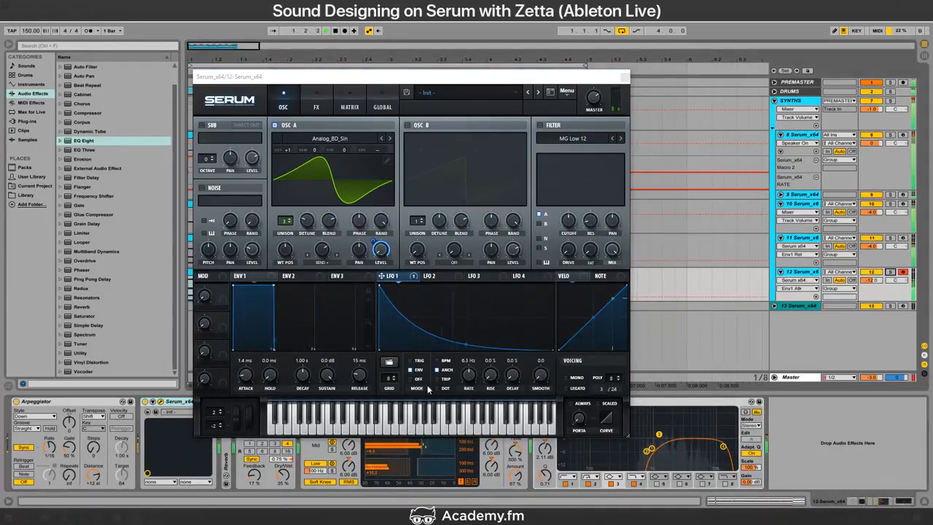
Step: Set LFO 1's rate to 5.5 Hz, adjust oscillator A's unison blend and close Serum
left_click_drag(472, 374, 472, 380)
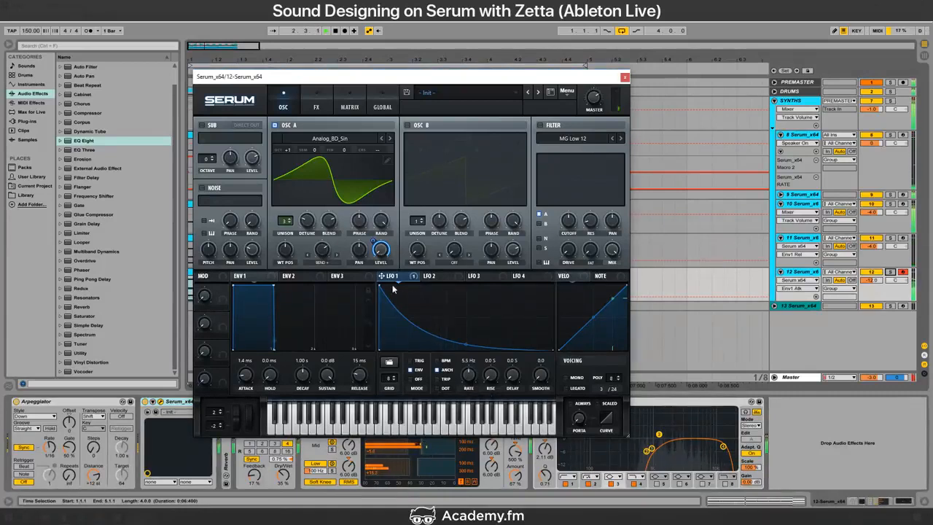
left_click_drag(326, 224, 328, 197)
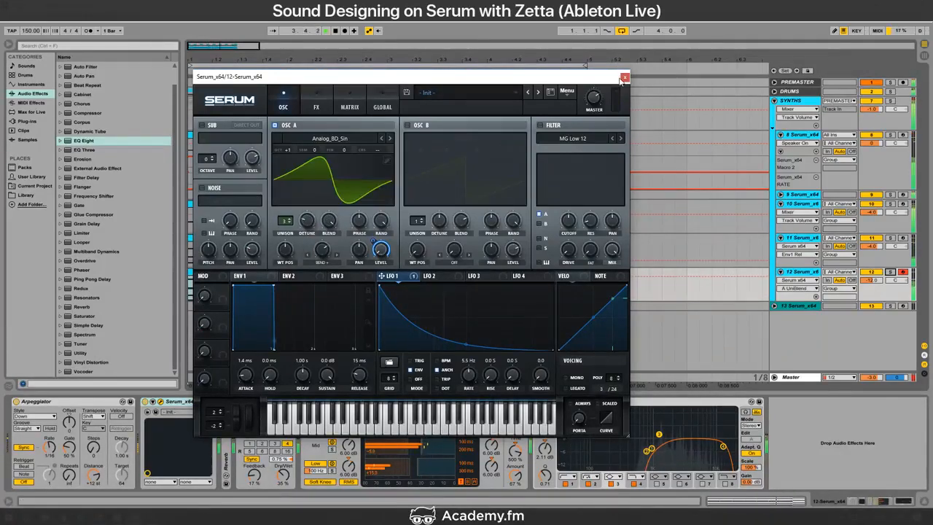
left_click(625, 78)
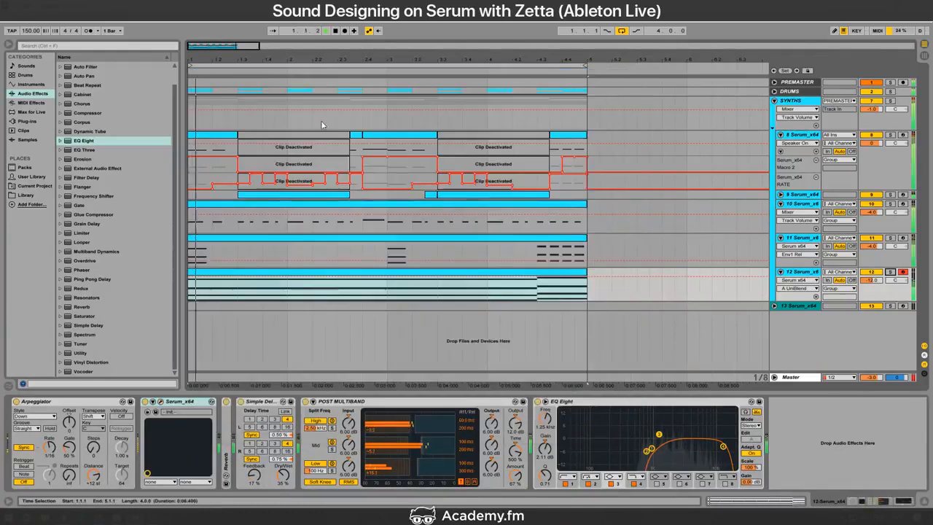
Step: Look through the Library and User Library folders, collapsing the CYMATICS and Presets folders
left_click_drag(217, 56, 254, 47)
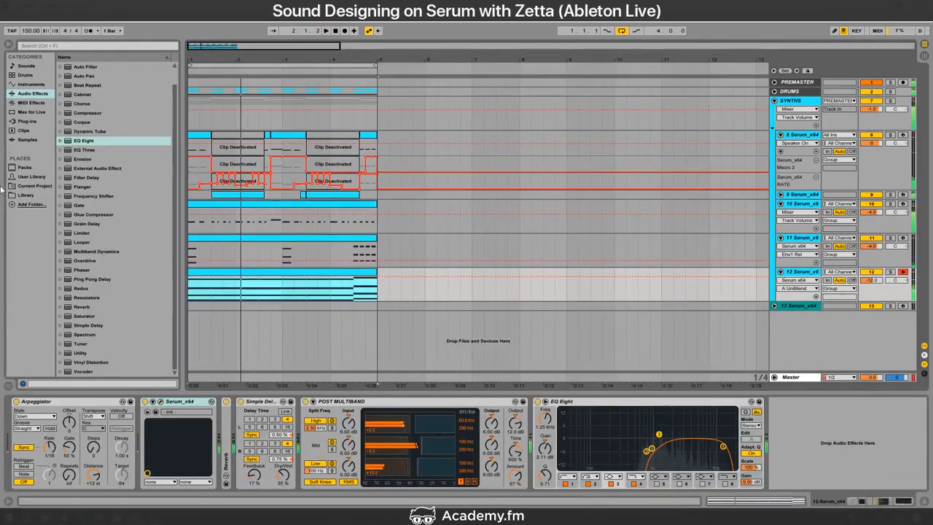
left_click(24, 195)
scroll(84, 186, "up", 5)
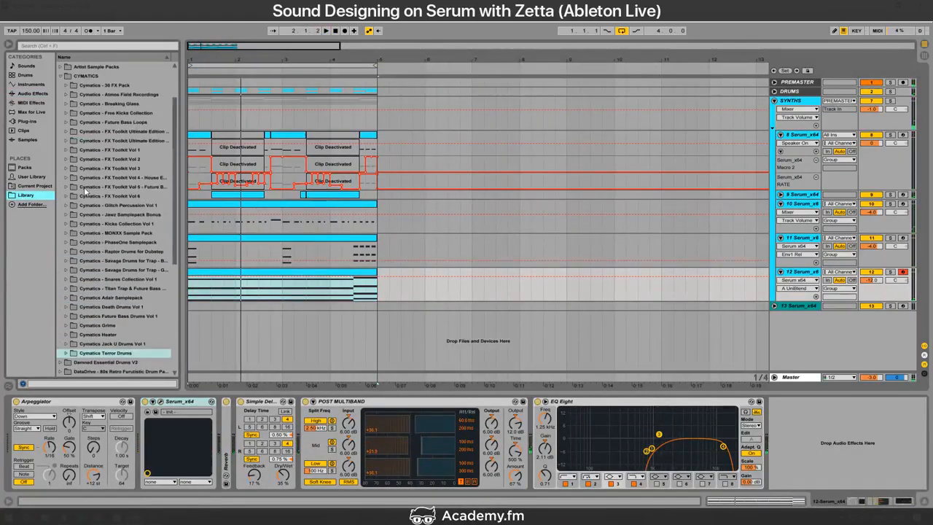
left_click(62, 130)
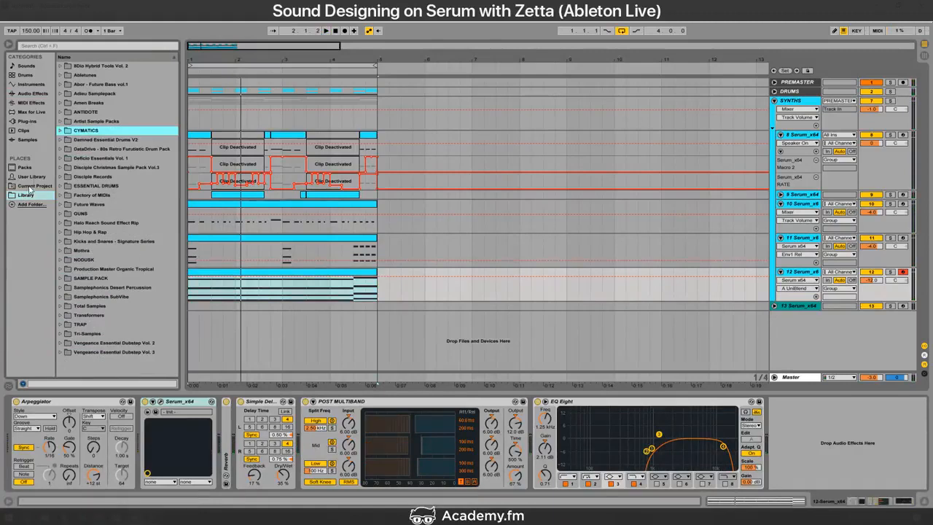
left_click(31, 177)
left_click(66, 104)
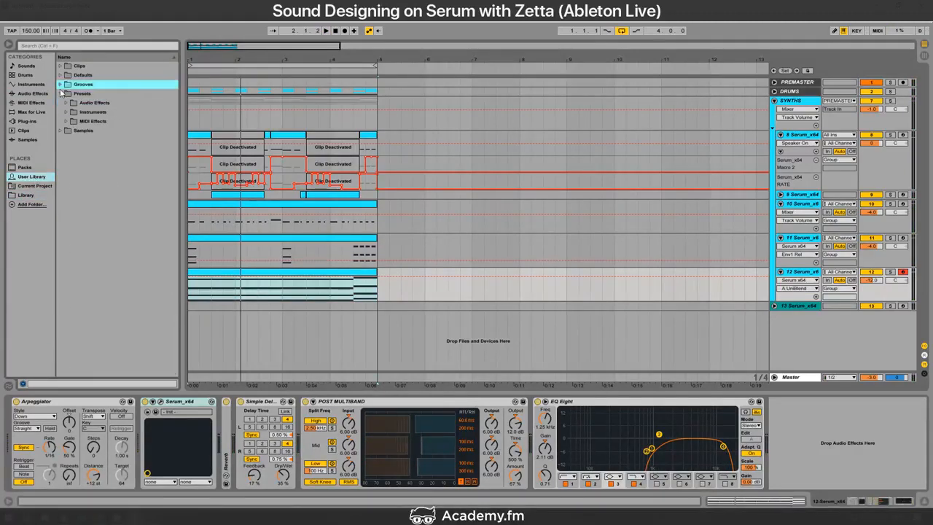
left_click(60, 94)
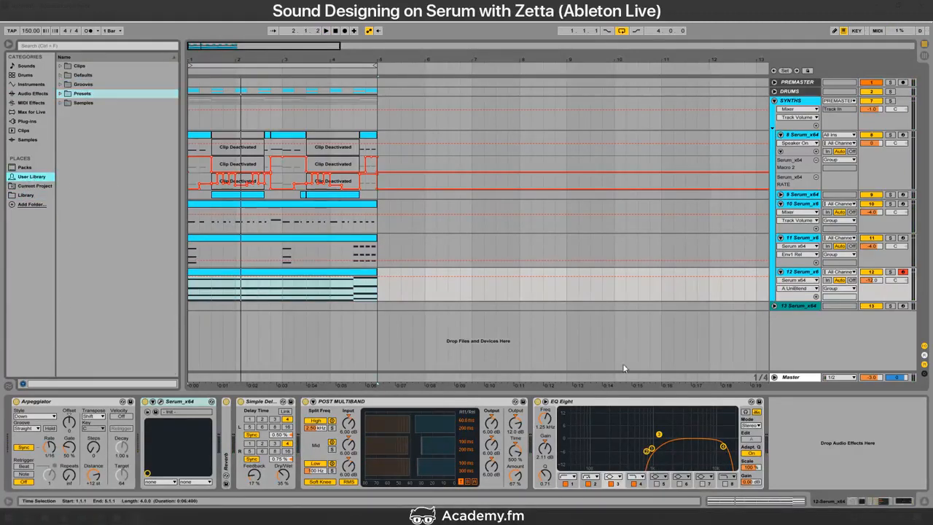
Step: Select the Master track, browse the Multiband Dynamics and Looper audio effects, and check the YouTube live chat in between
left_click(803, 378)
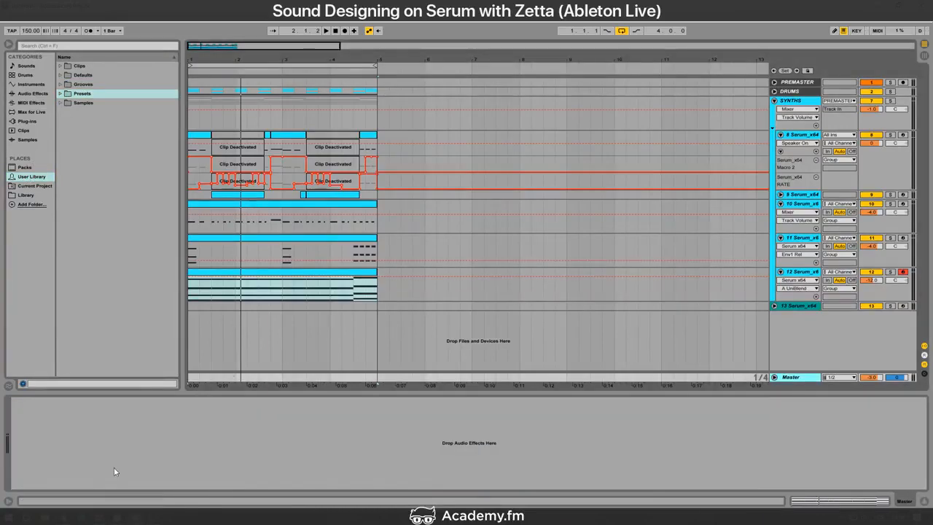
left_click(32, 94)
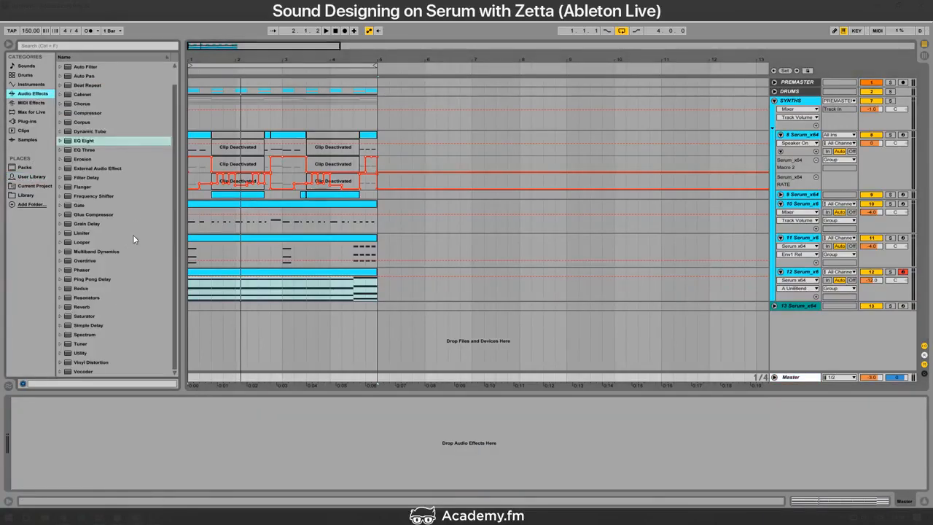
key("alt+Tab")
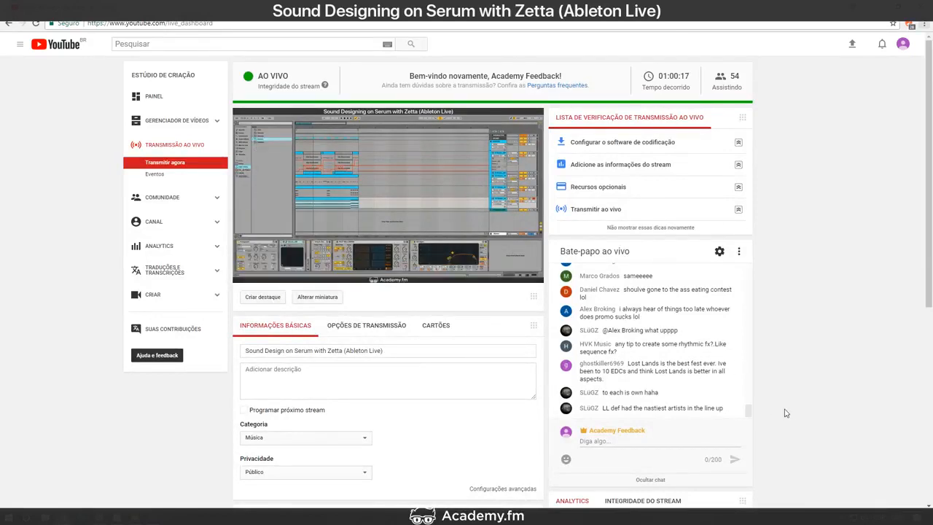
key("alt+Tab")
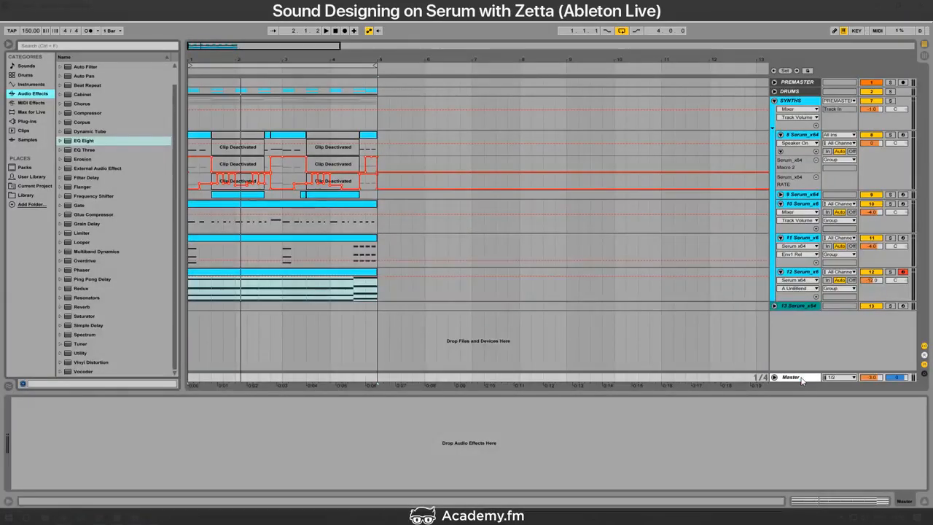
left_click(60, 251)
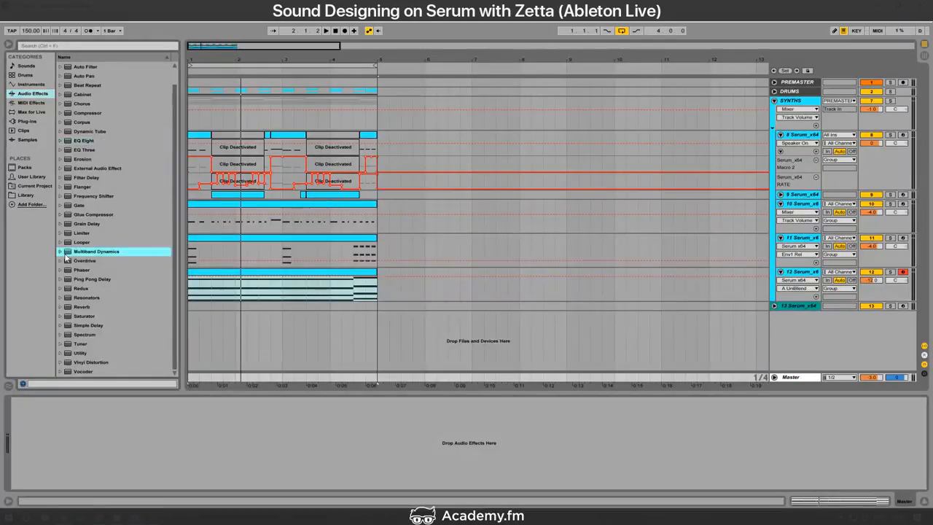
scroll(150, 268, "down", 3)
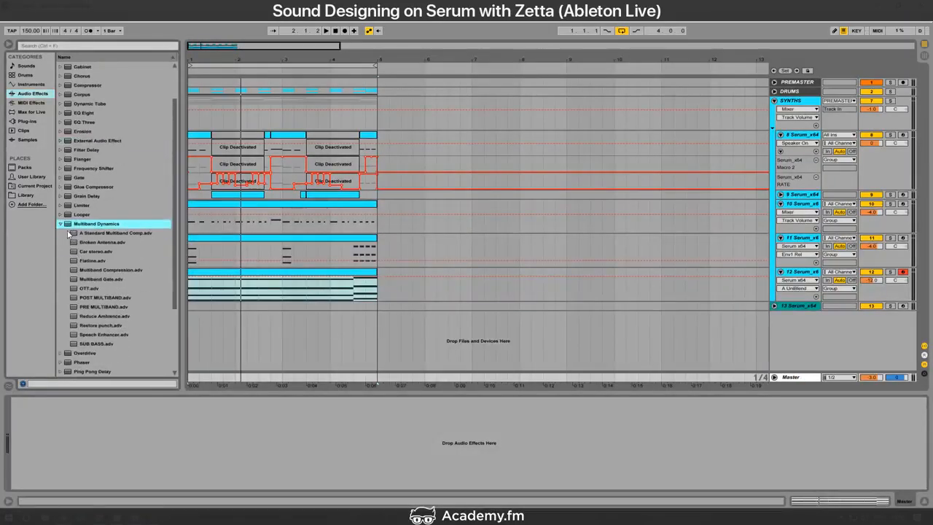
left_click(61, 216)
key("space")
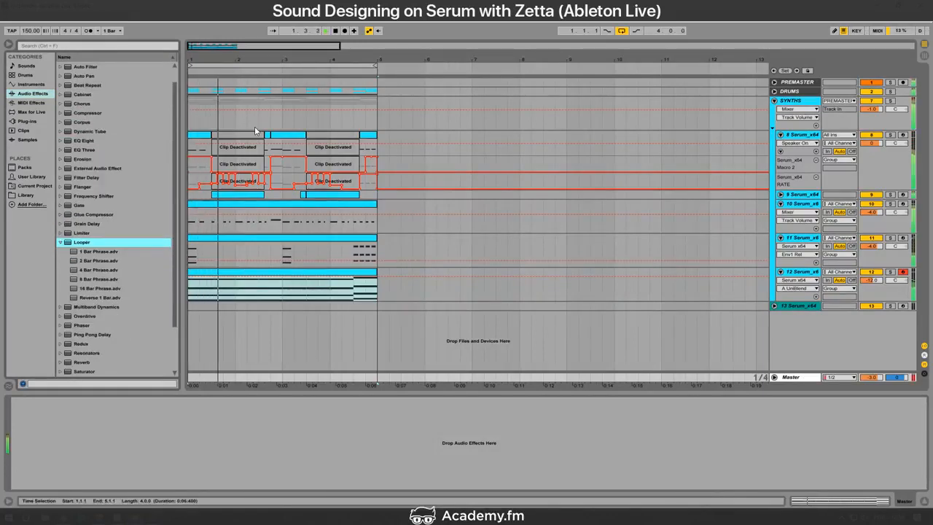
Step: Select the four-bar arrangement and fold Serum tracks 8, 10, 11 and 12 down to single rows
left_click_drag(373, 96, 183, 298)
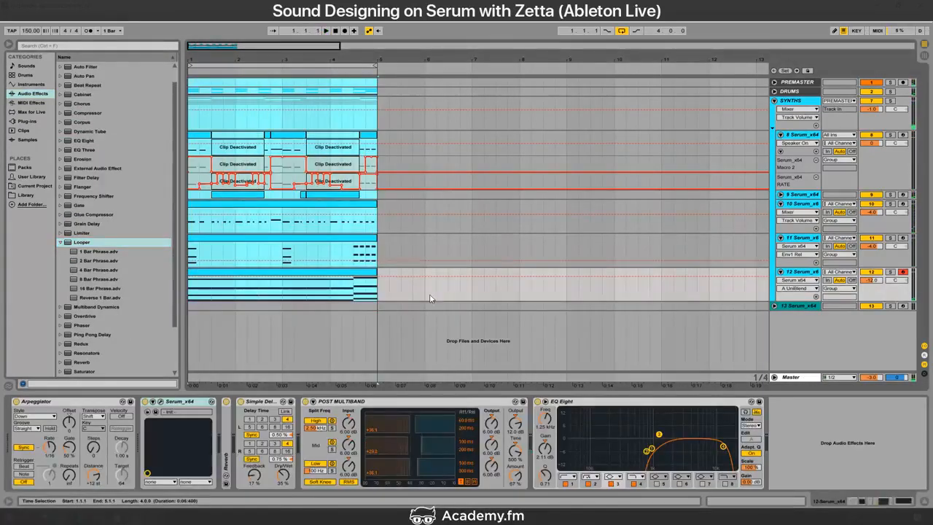
left_click(779, 143)
left_click(802, 135)
key("Left")
key("Down")
key("Down")
key("Left")
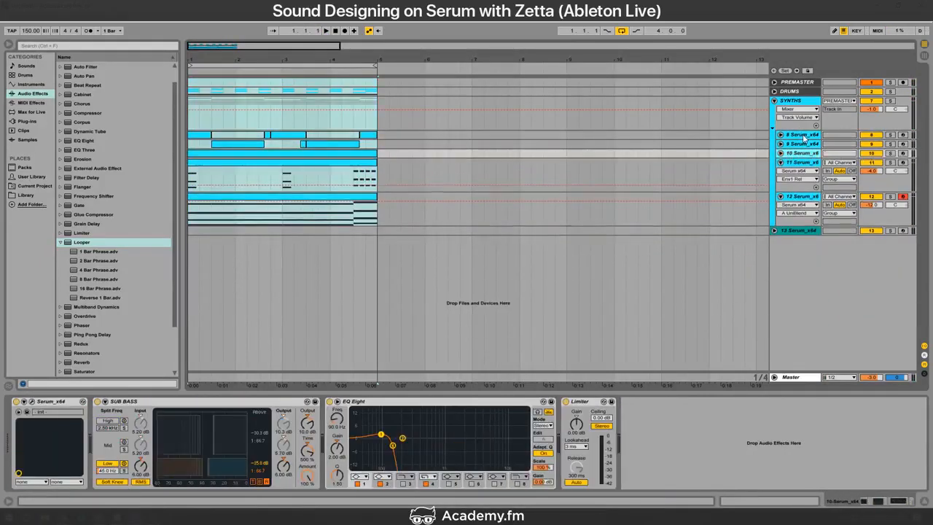
key("Down")
key("Left")
key("Down")
key("Left")
Step: Duplicate the first four bars across all tracks, loop the full eight bars and play them
left_click(375, 81)
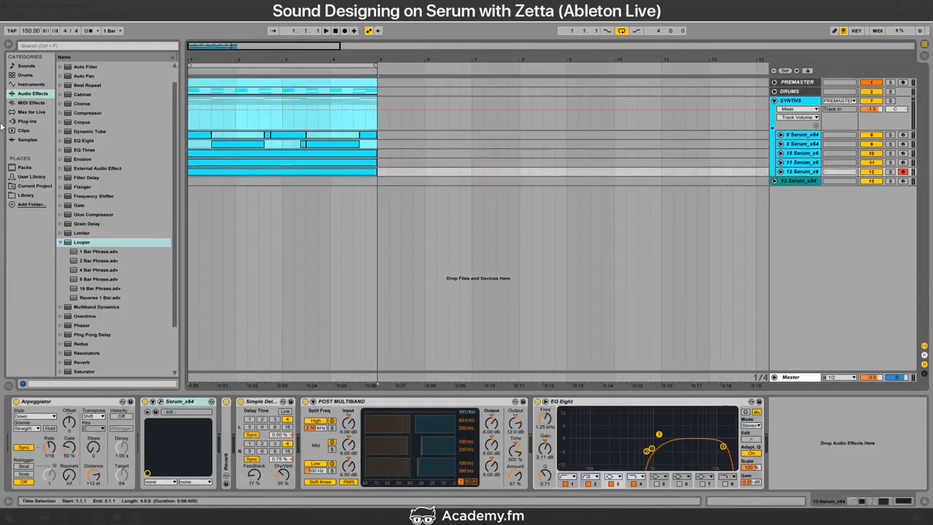
key("shift+Down")
key("ctrl+d")
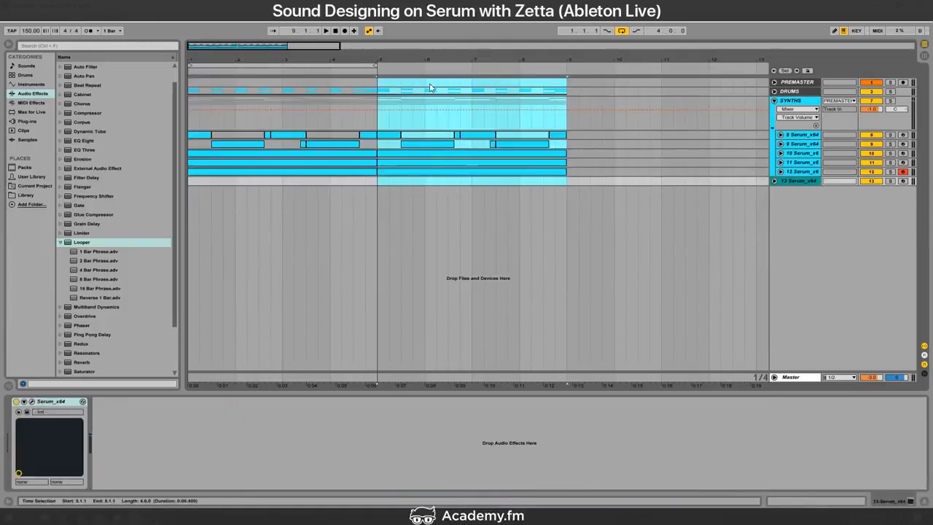
key("ctrl+l")
left_click(188, 83, "shift")
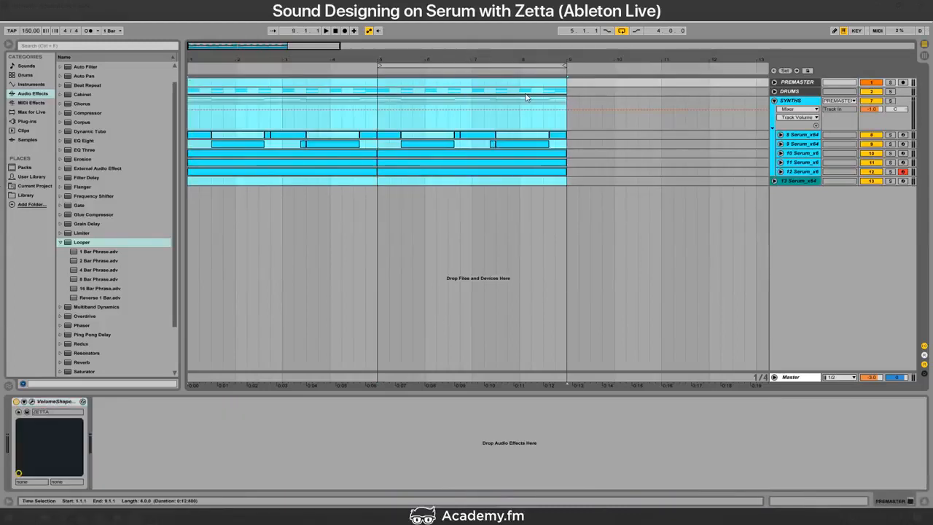
key("ctrl+l")
key("space")
Step: Unfold track 9 and remove the section from 5.2.1 to 5.3.1 of track 8's clip
left_click(780, 144)
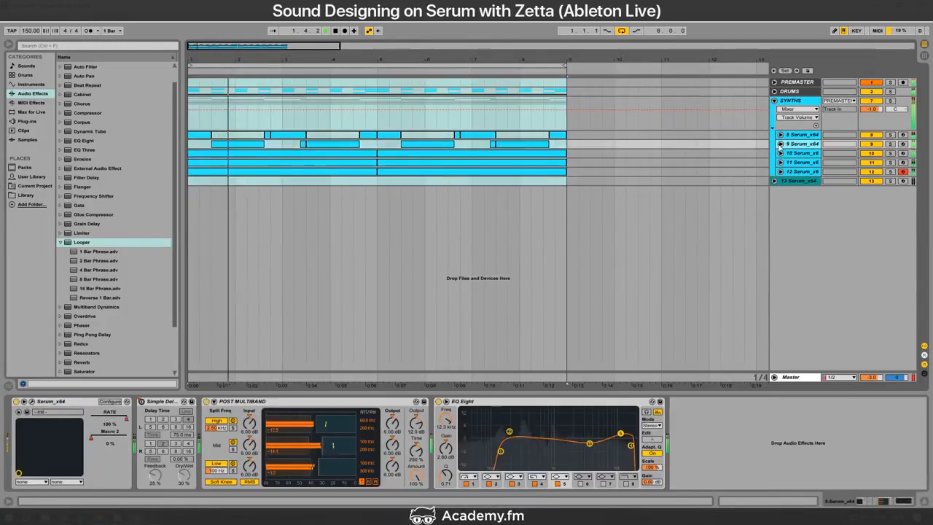
left_click(780, 144)
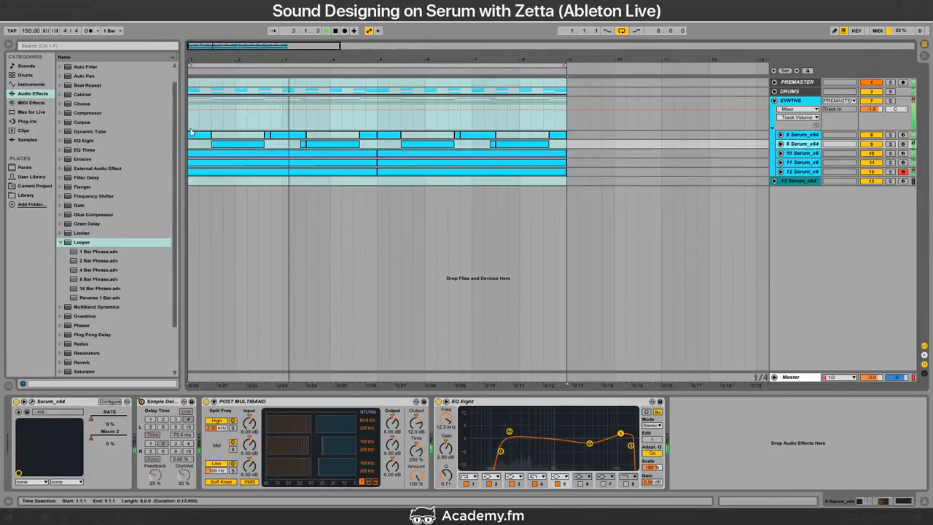
left_click(191, 104)
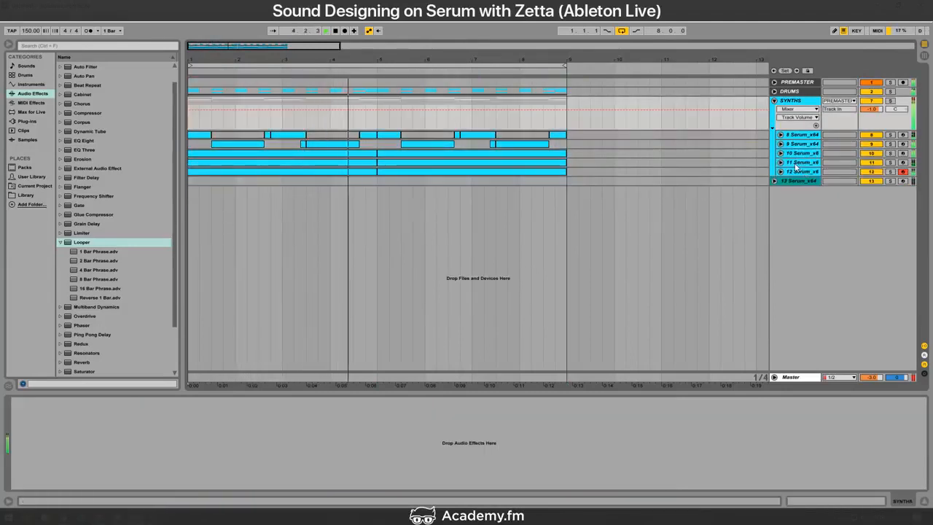
left_click(781, 145)
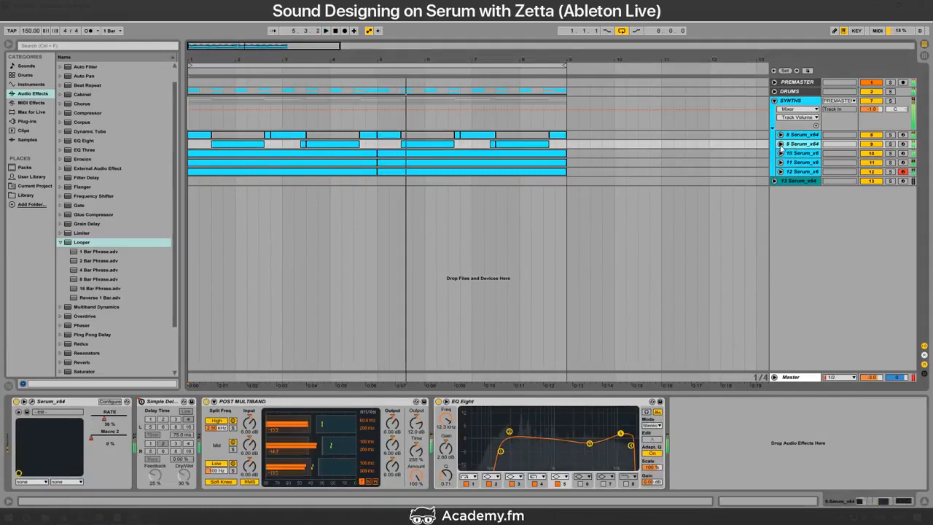
left_click(780, 144)
key("Delete")
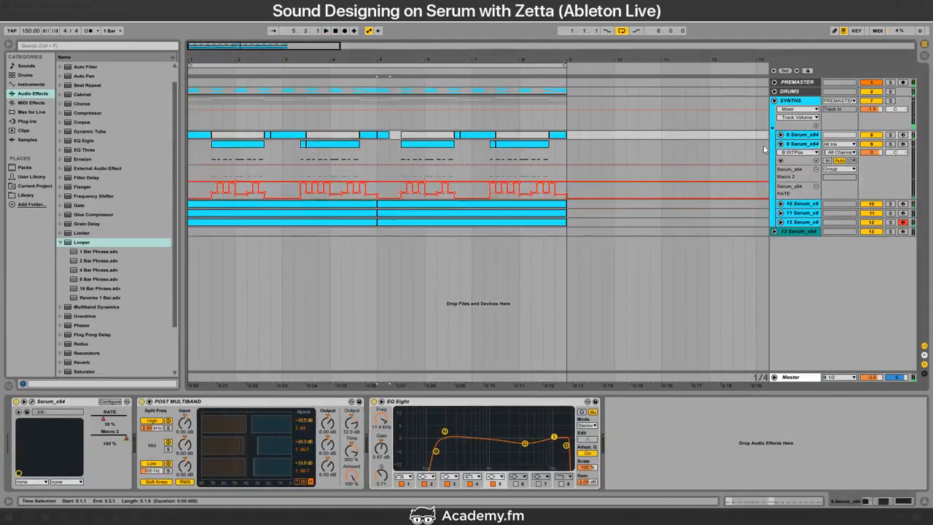
Step: Duplicate track 9 and, on the copy, delete everything except the clip in bars 5 and 6
left_click(780, 135)
left_click(780, 135)
left_click(792, 145)
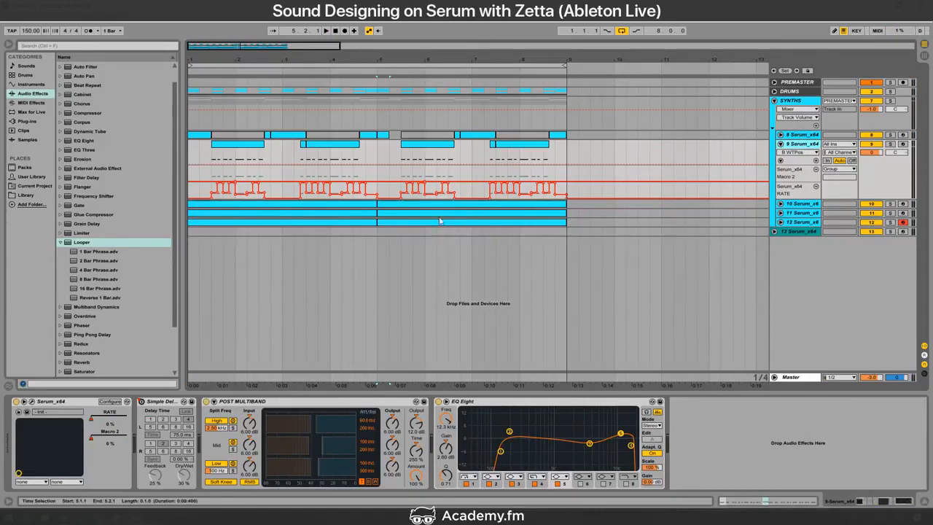
key("ctrl+d")
left_click_drag(390, 218, 189, 221)
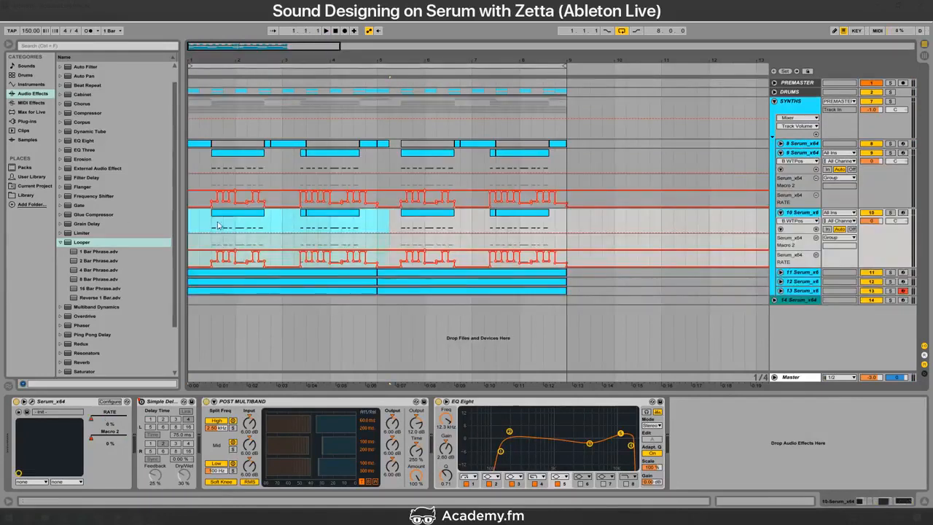
key("Delete")
left_click_drag(474, 220, 649, 222)
key("Delete")
Step: Clear track 9 from 5.2.1 to 6.4.1, extend track 10's clip back to 5.2.1 and play from bar 5
left_click_drag(397, 161, 461, 161)
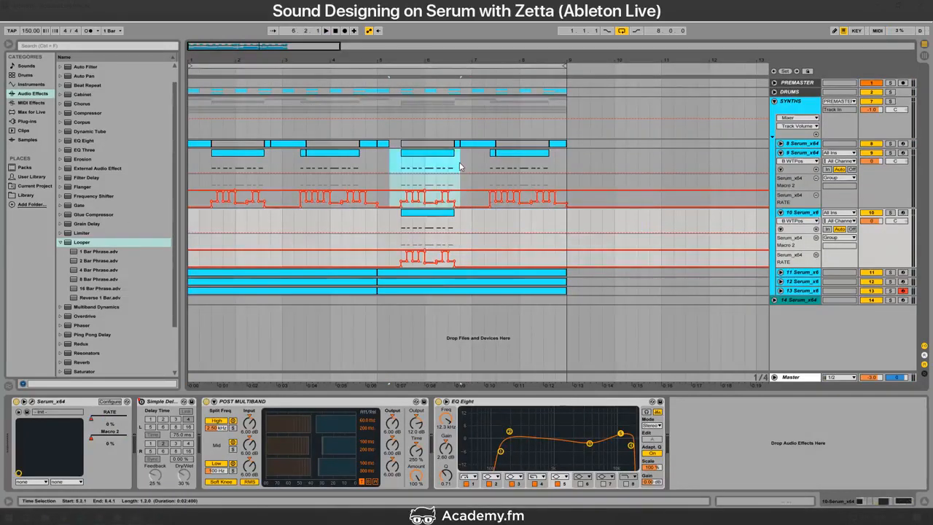
key("Delete")
left_click(389, 220)
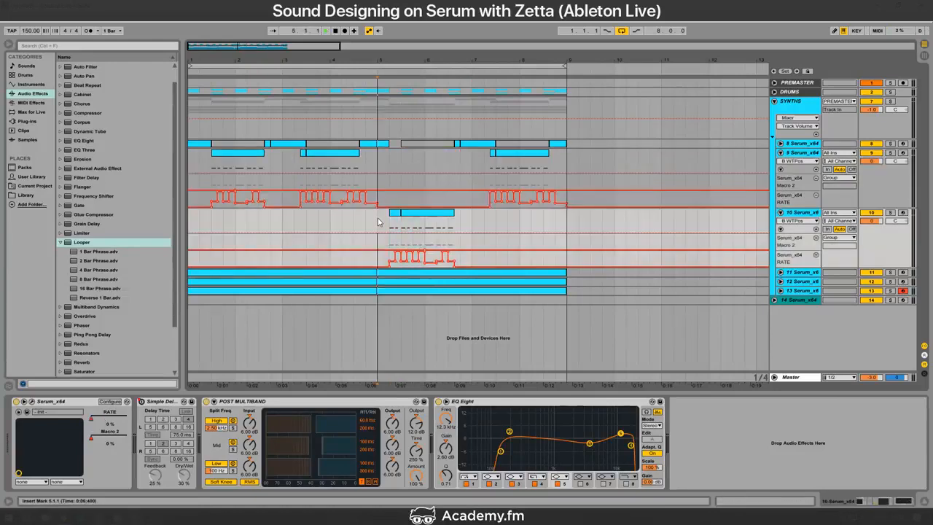
key("space")
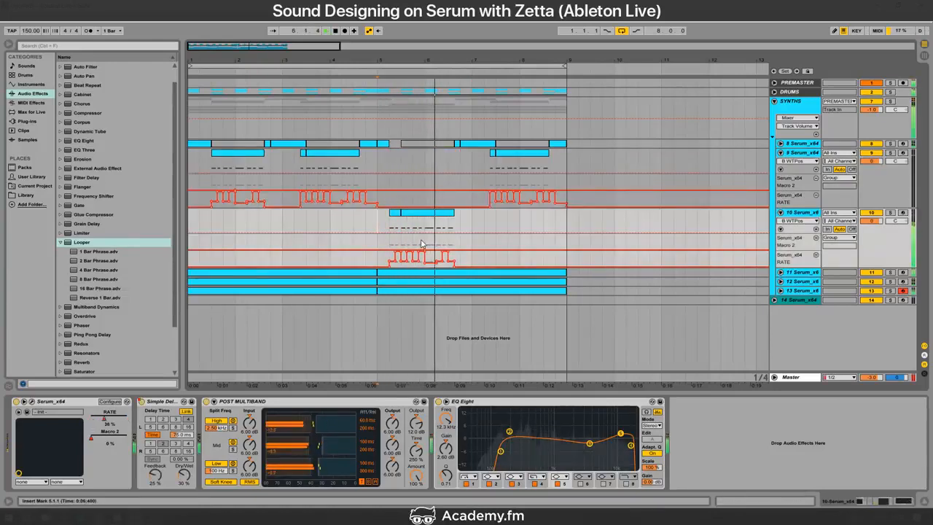
Step: Move the clip section from 6.1.1 to 6.2.1 from track 10 to track 9 and play from 5.4.1
left_click_drag(424, 237, 437, 232)
key("ctrl+x")
left_click(426, 160)
key("ctrl+v")
left_click(417, 167)
key("space")
key("space")
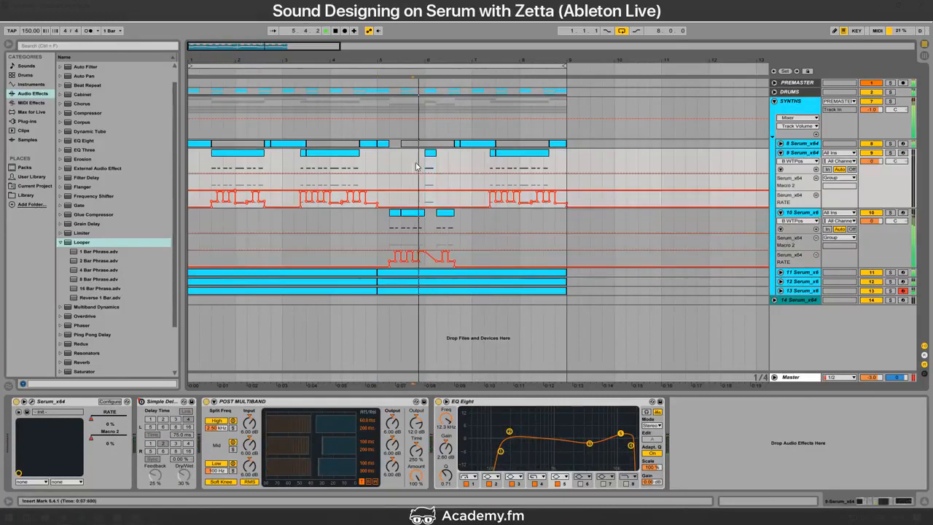
Step: Draw a raised RATE automation level under track 9's short clip at 6.1.1, auditioning different heights
key("b")
left_click(432, 198)
key("space")
key("space")
left_click(432, 195)
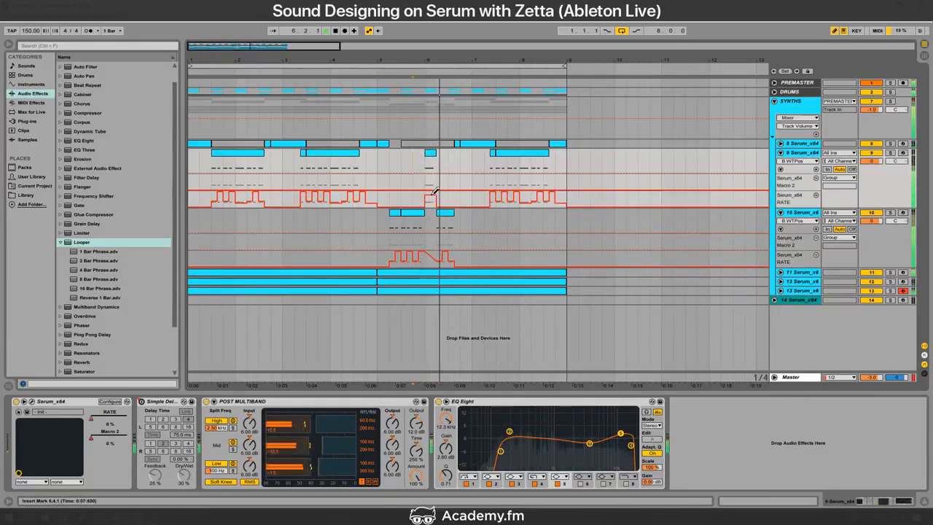
left_click(433, 201)
key("space")
key("space")
Step: Try a raised Macro 2 automation level under track 9's short clip at 6.1.1, audition it and undo it
left_click(431, 174)
key("space")
key("space")
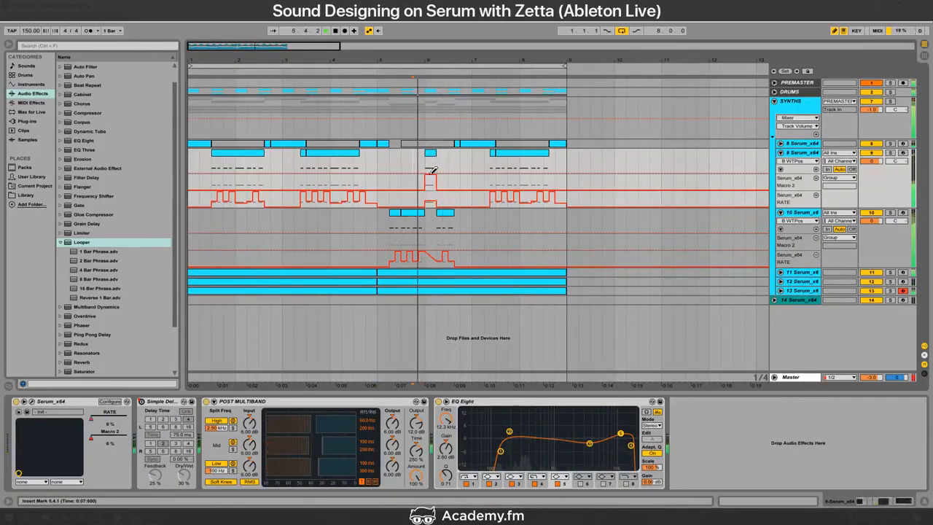
key("ctrl+z")
Step: Give track 9's Simple Delay Device On automation its own lane and switch the delay on from 6.1.1 to 6.2.1
left_click_drag(881, 191, 880, 207)
key("space")
left_click(798, 169)
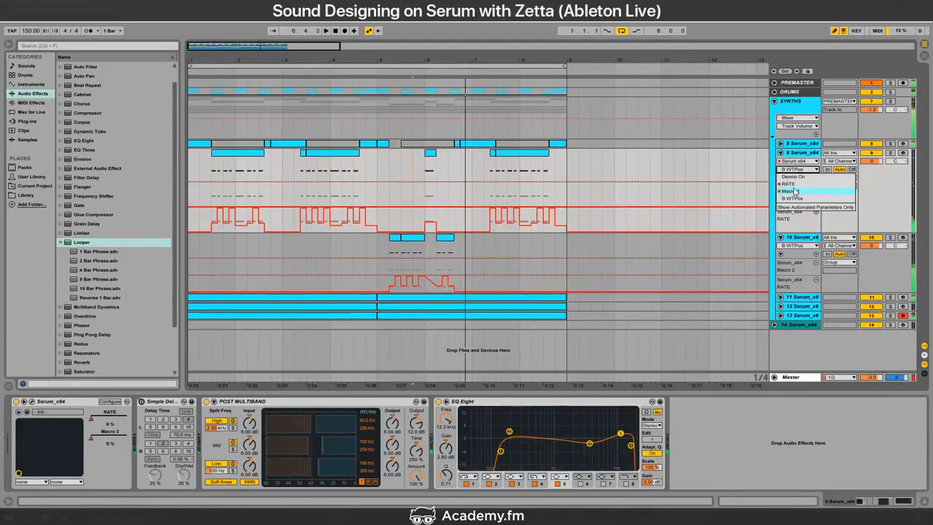
left_click(801, 161)
left_click(796, 182)
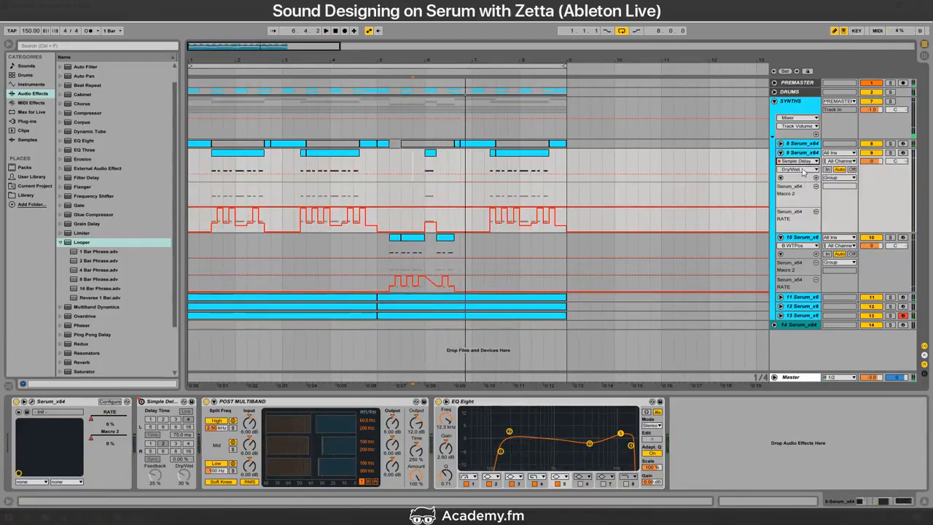
left_click(816, 178)
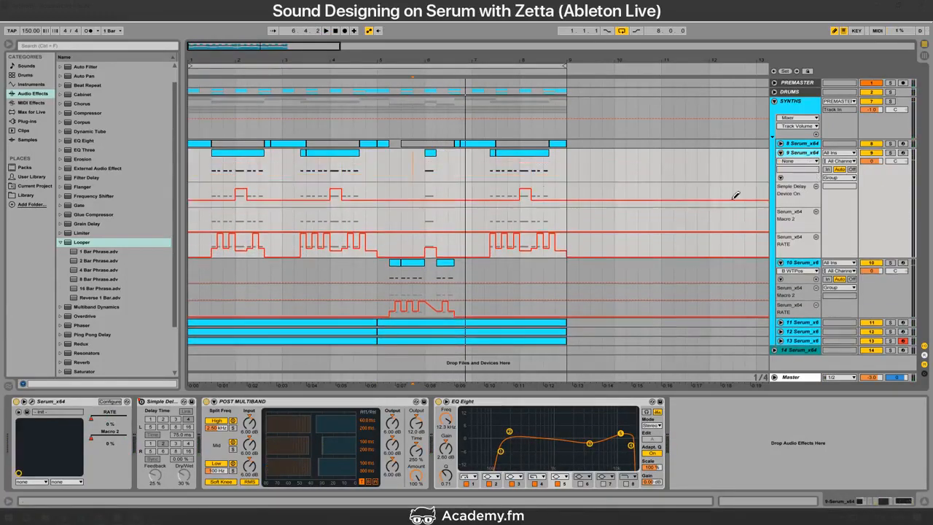
key("space")
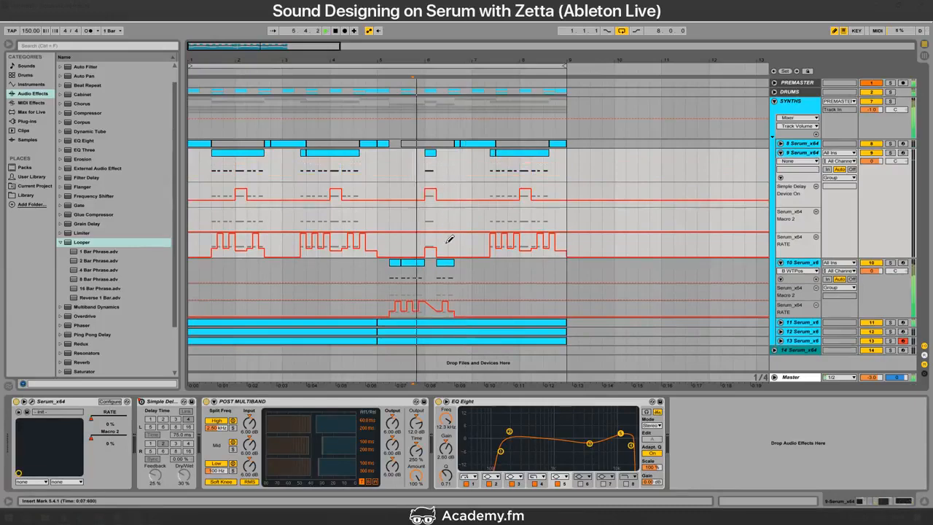
Step: Consolidate track 10's clips from 5.2.1 to 6.1.1 into one clip and open its notes
key("b")
left_click(370, 277)
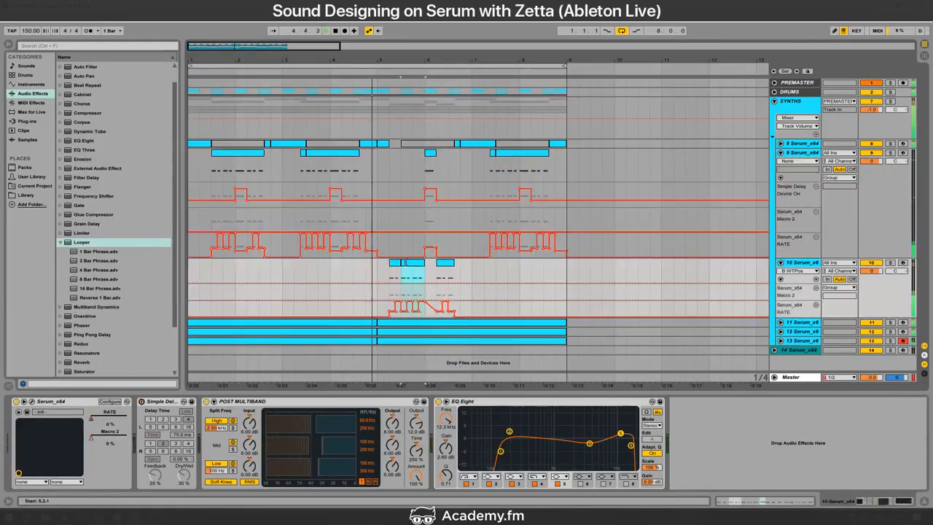
double_click(412, 268)
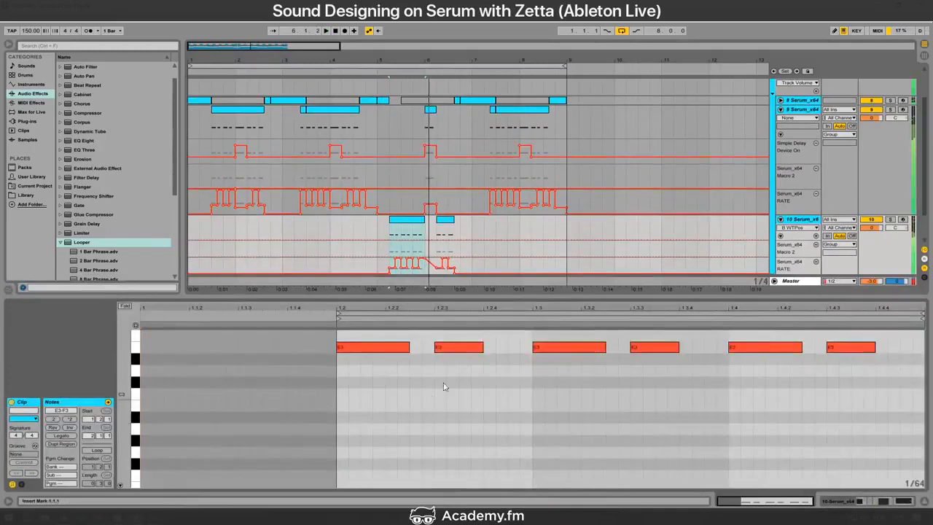
Step: Shorten the clip's first E3 note to a sixteenth and repeat the first two notes across the clip
double_click(411, 348)
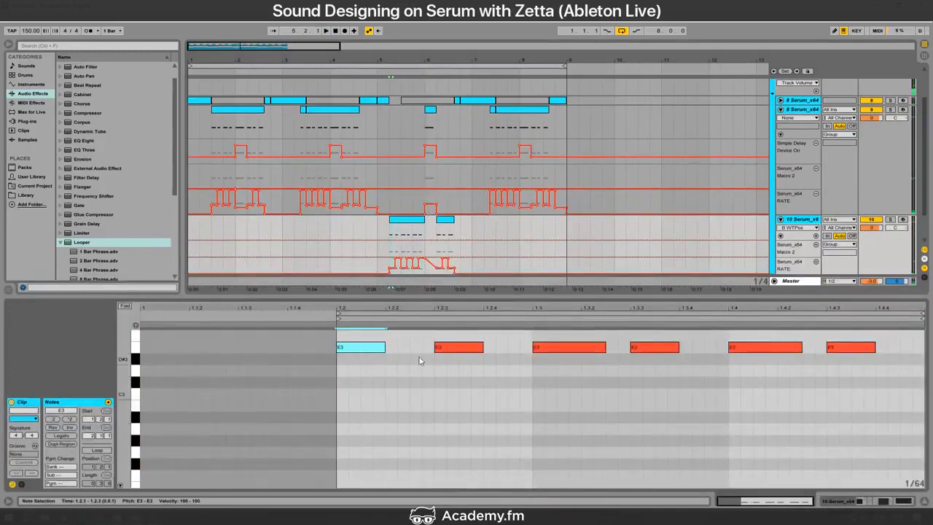
left_click_drag(533, 360, 381, 344)
key("ctrl+d")
key("ctrl+d")
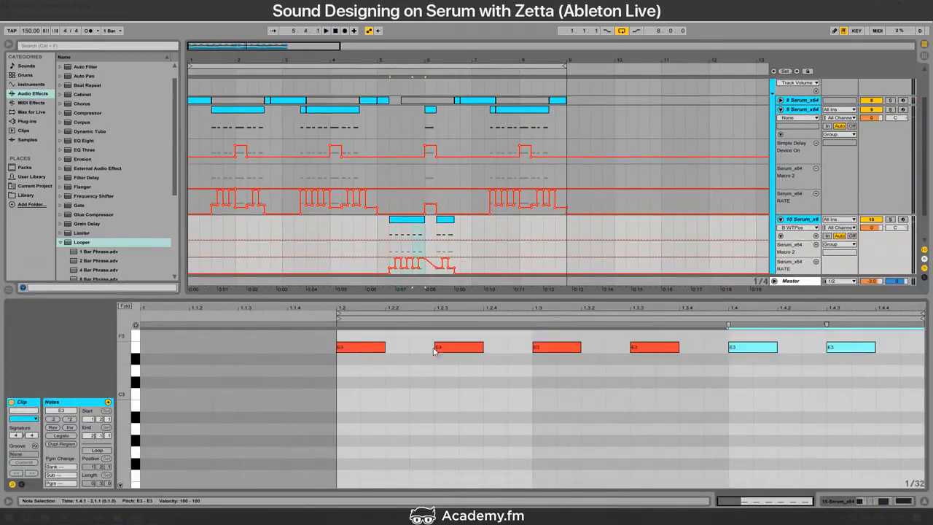
Step: Narrow the note grid to 1/64 and lengthen all six E3 notes to a dotted sixteenth
left_click(392, 375)
key("ctrl+1")
key("ctrl+a")
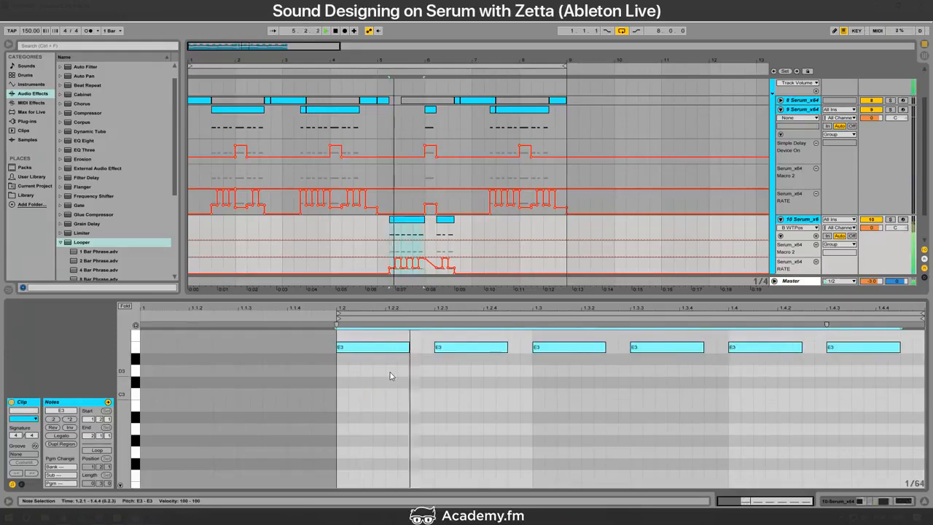
Step: Narrow the arrangement grid to 1/8 and redraw track 10's RATE automation as stepped levels from 5.2.1 to 6.1.1
left_click(389, 260)
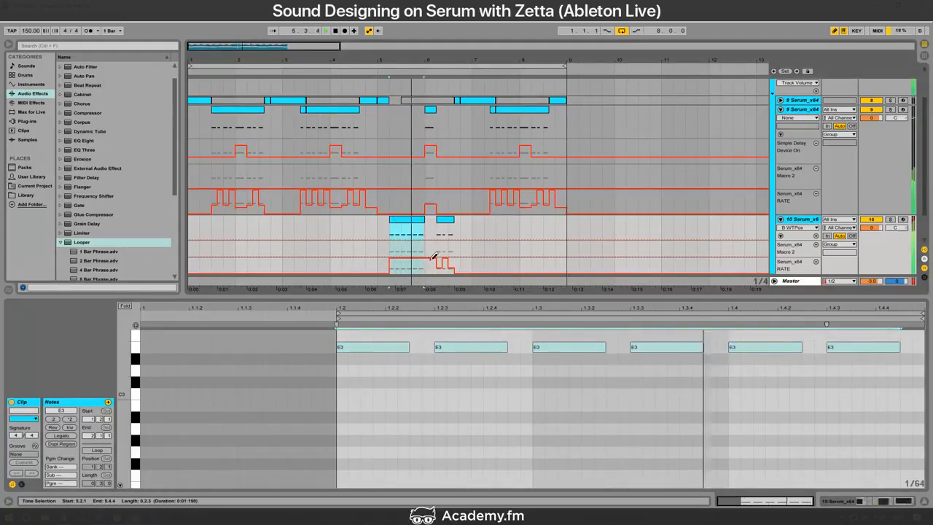
key("space")
key("space")
key("ctrl+1")
left_click(421, 263)
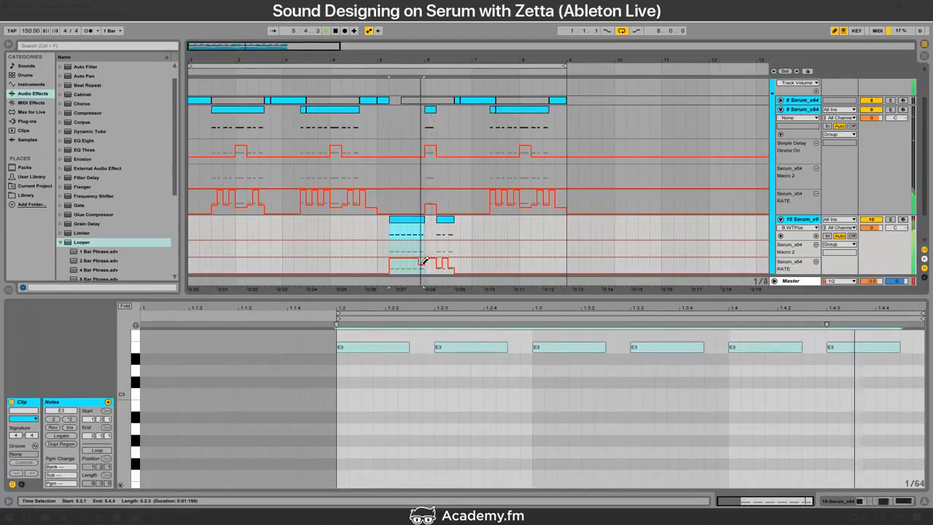
left_click(403, 267)
key("space")
key("space")
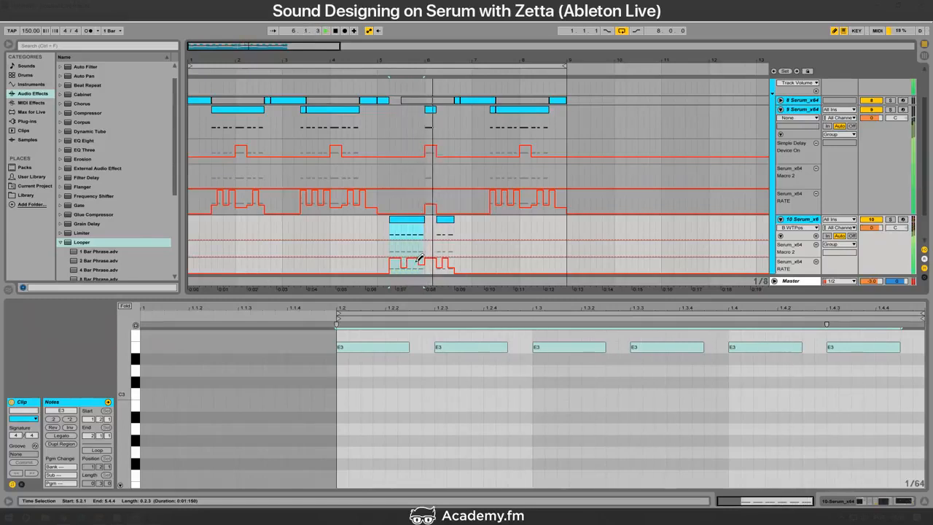
left_click(375, 233)
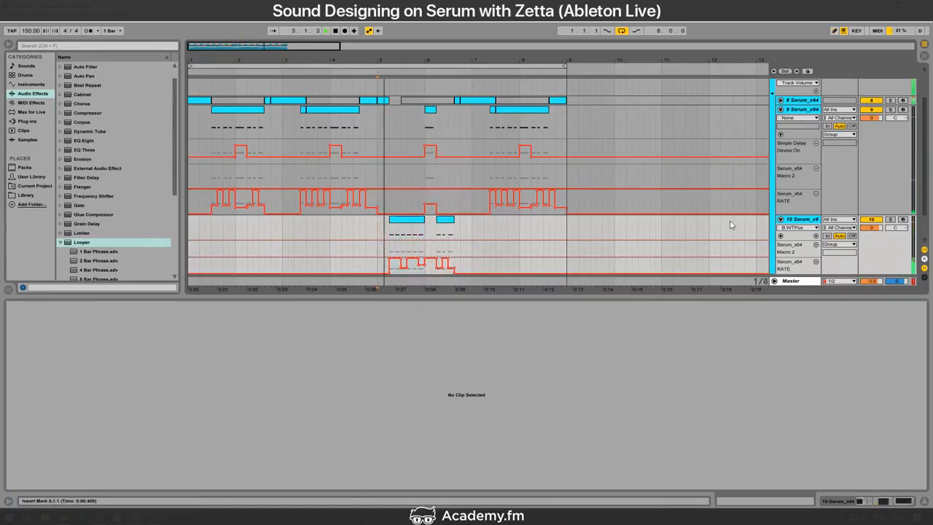
Step: Open track 10's Serum synth and check the stream's live chat before returning to the project
double_click(800, 220)
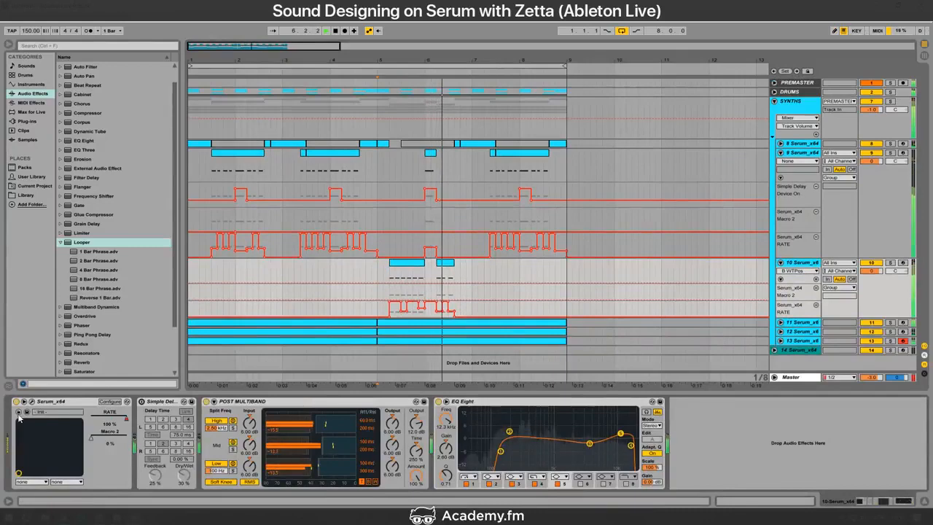
key("alt+Tab")
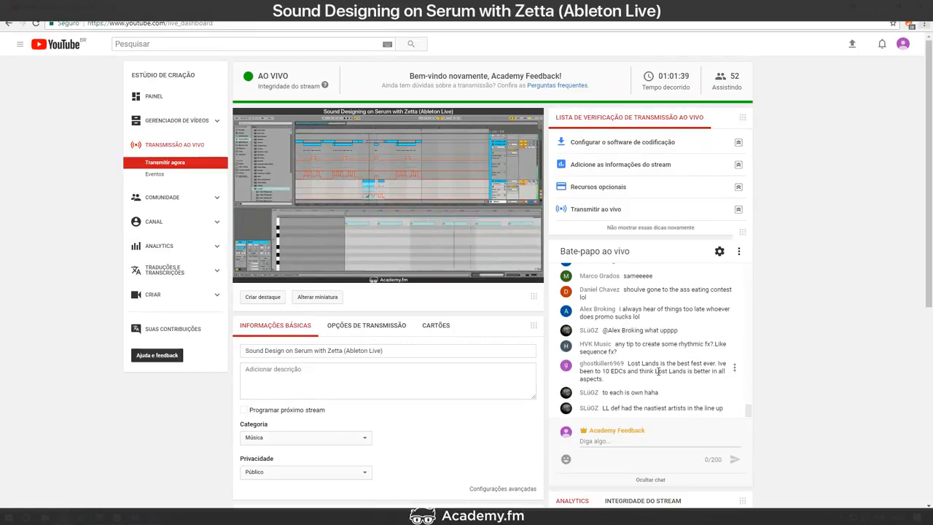
key("alt+Tab")
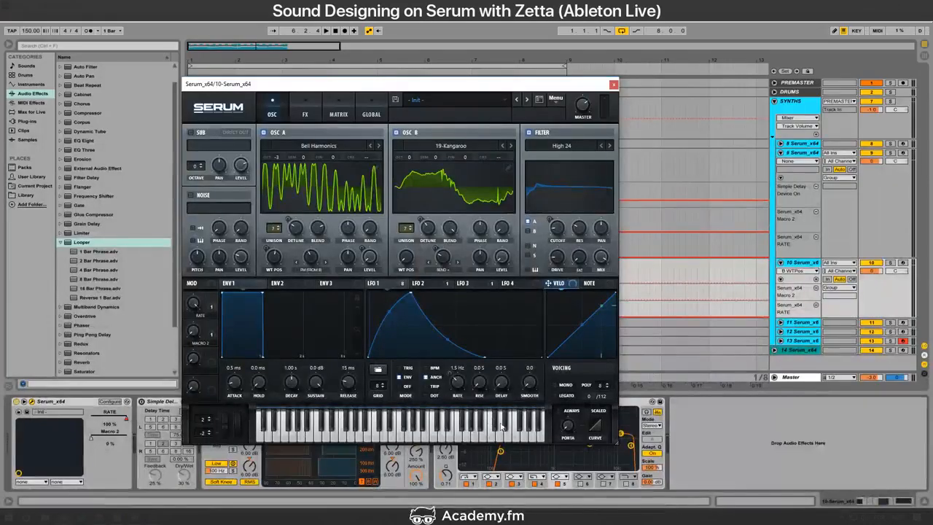
scroll(102, 139, "up", 1)
left_click(102, 139)
left_click(86, 85)
left_click(84, 92)
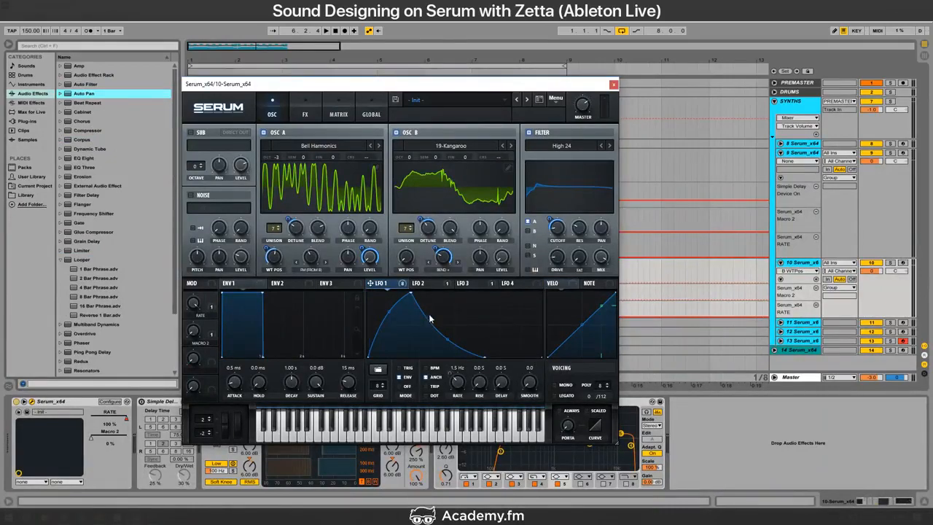
key("alt+Tab")
key("alt+Tab")
Step: Set oscillator B's octave to -2 and arm track 10 during playback
left_click_drag(378, 283, 222, 254)
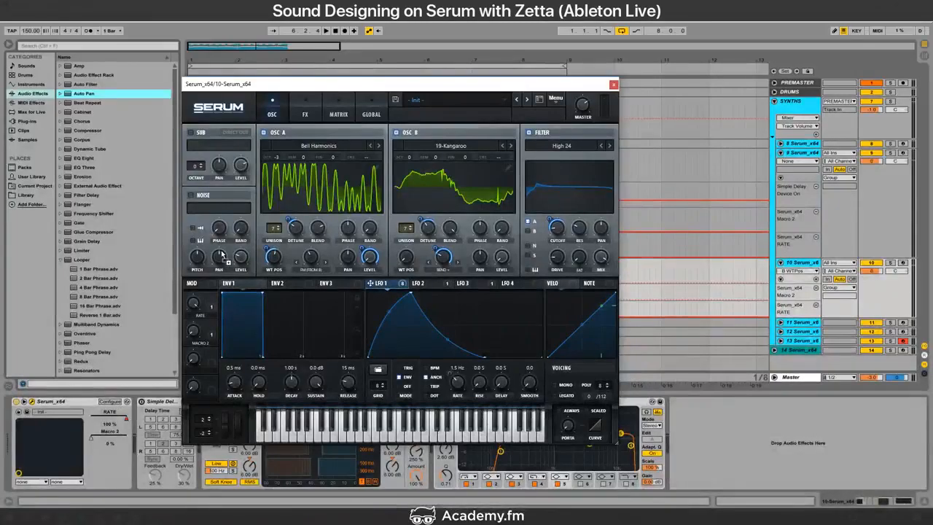
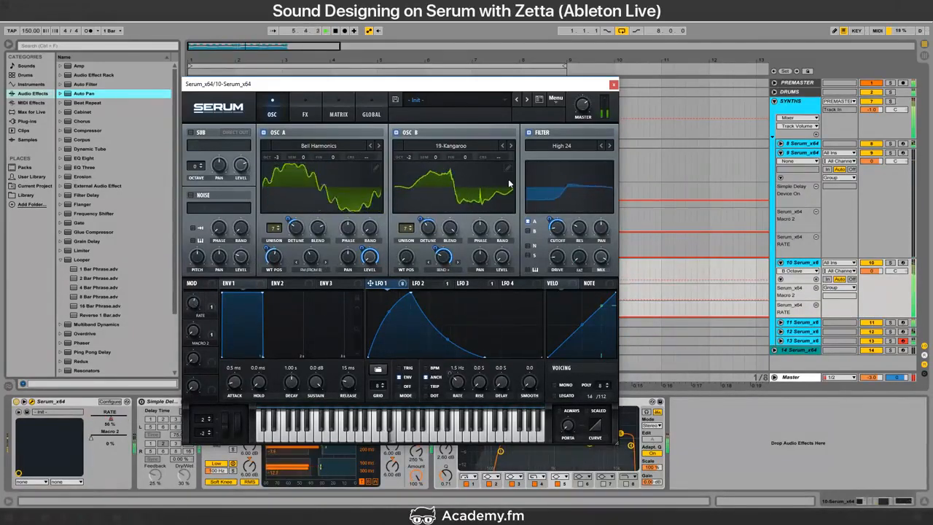
left_click(903, 263)
key("space")
Step: Reduce the mix of the Combs filter in Serum's effects while the loop plays
left_click(305, 114)
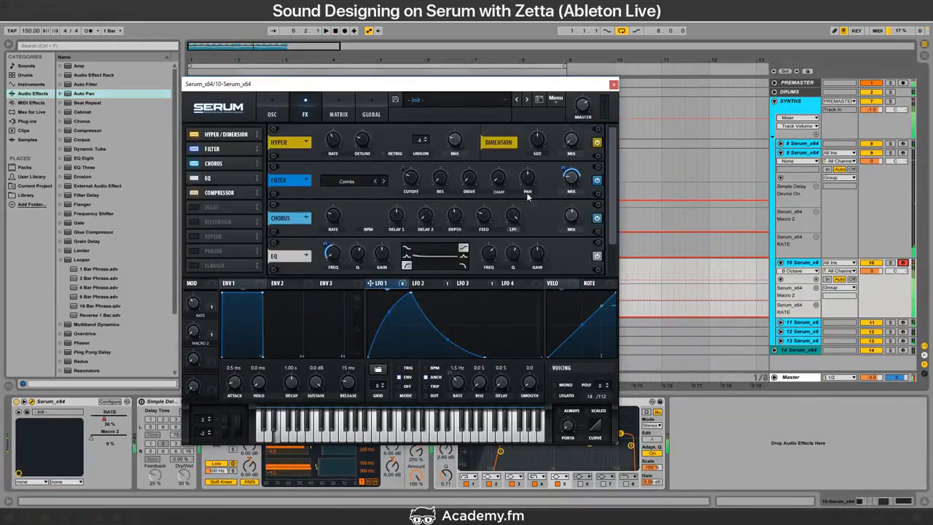
left_click_drag(570, 181, 570, 196)
key("space")
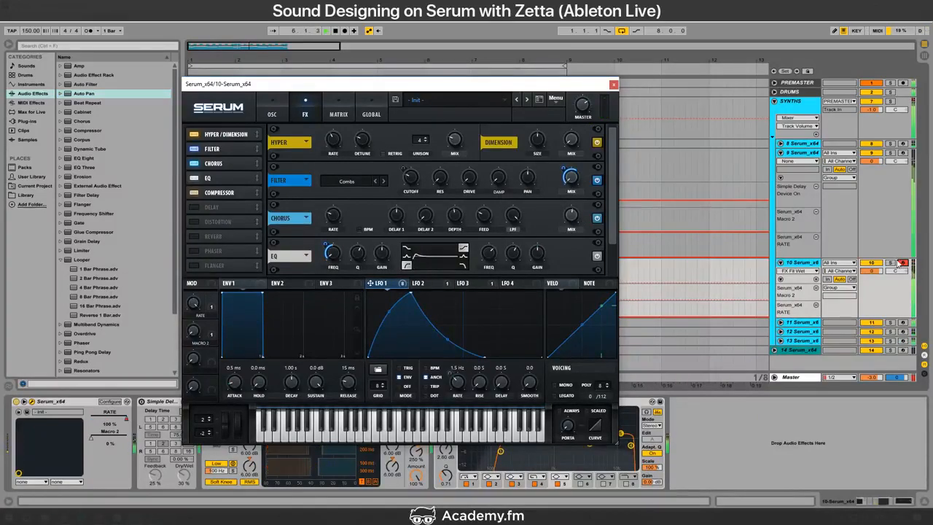
Step: Try different chorus mix and feedback amounts with track 10 soloed, ending with the track unsoloed
left_click_drag(292, 84, 295, 352)
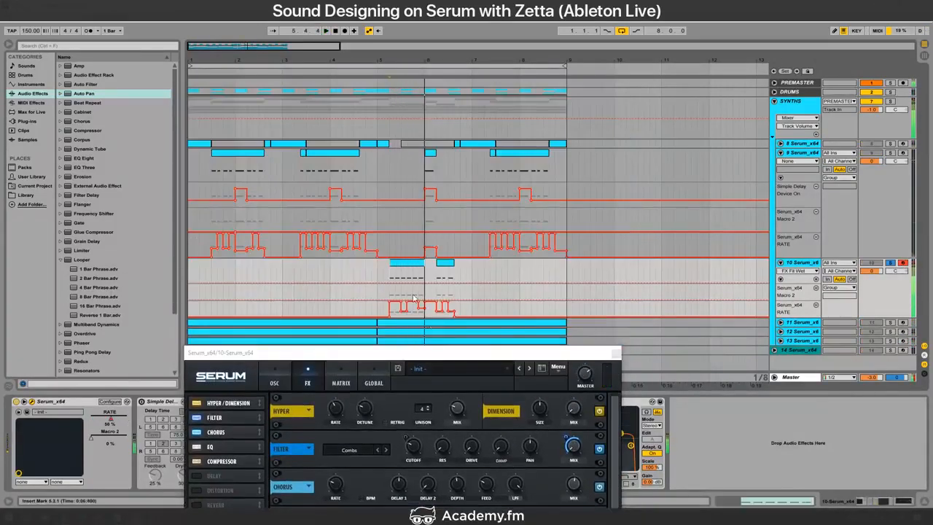
left_click_drag(410, 353, 420, 129)
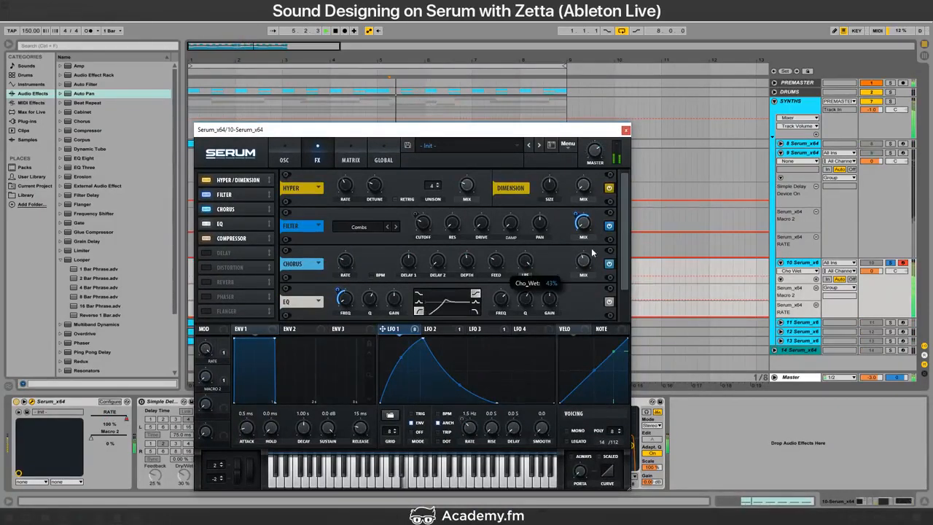
left_click(497, 262)
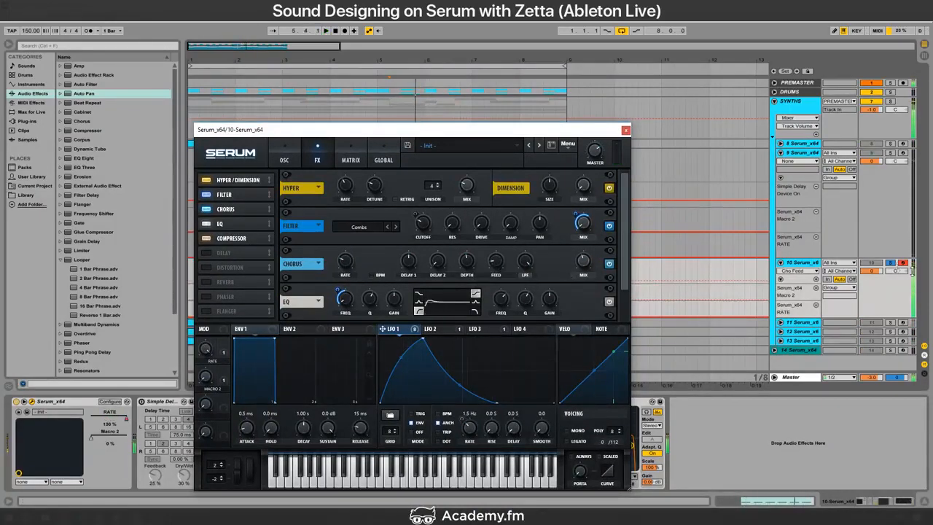
left_click(892, 266)
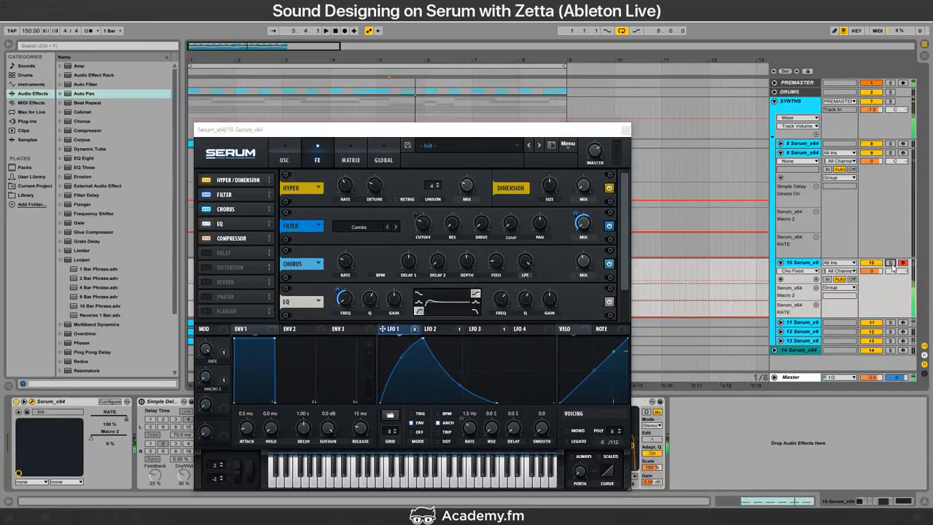
Step: Raise the effects filter's mix, choose another miscellaneous filter type for it and adjust its cutoff
left_click(427, 224)
left_click(585, 228)
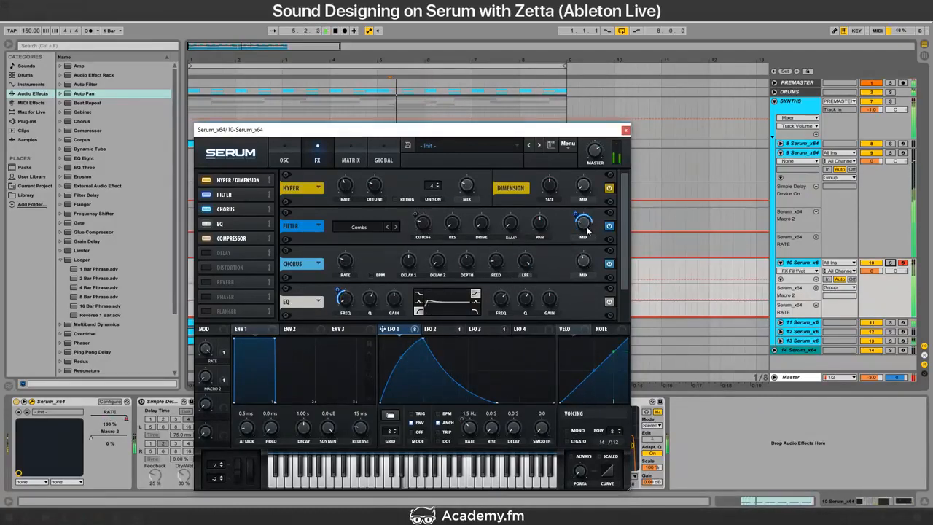
left_click(359, 227)
mouse_move(354, 268)
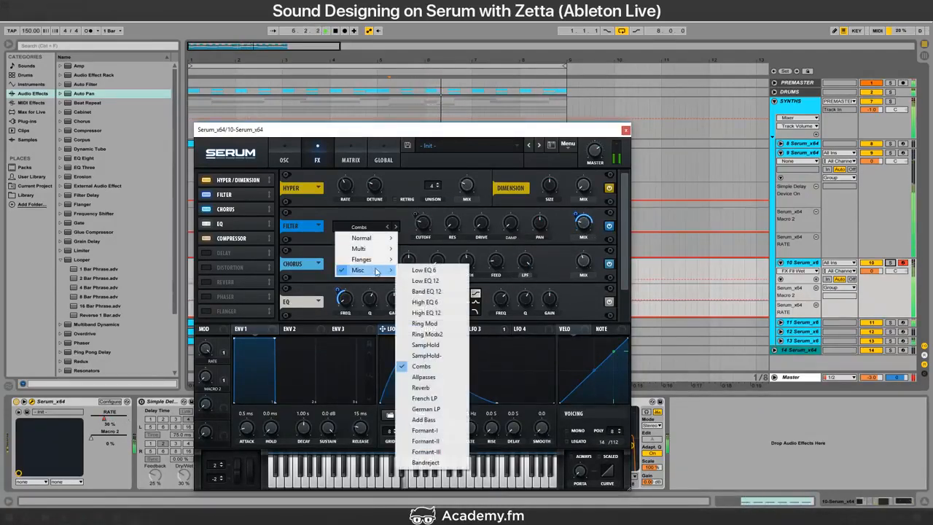
left_click(428, 384)
left_click(423, 223)
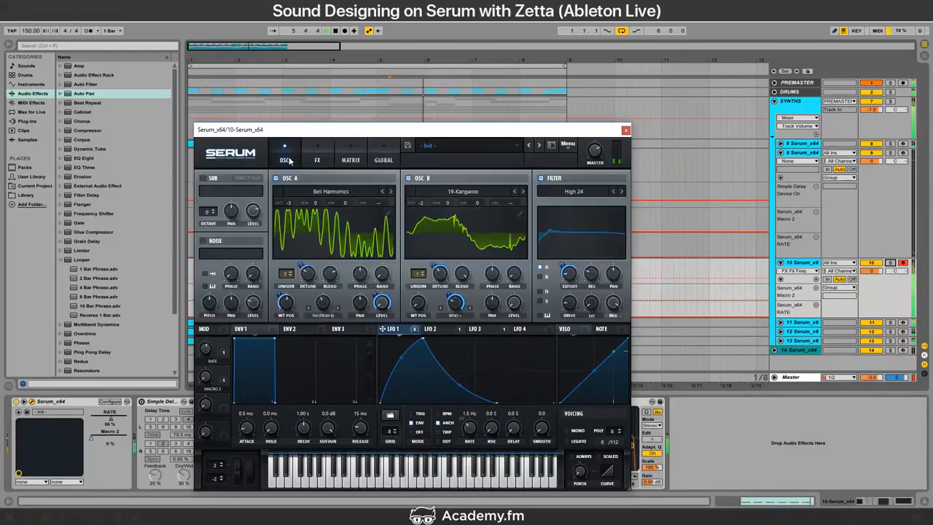
Step: Raise oscillator B's octave to +1, modulate oscillator A's FM warp with LFO 1 and close Serum
left_click_drag(421, 204, 437, 171)
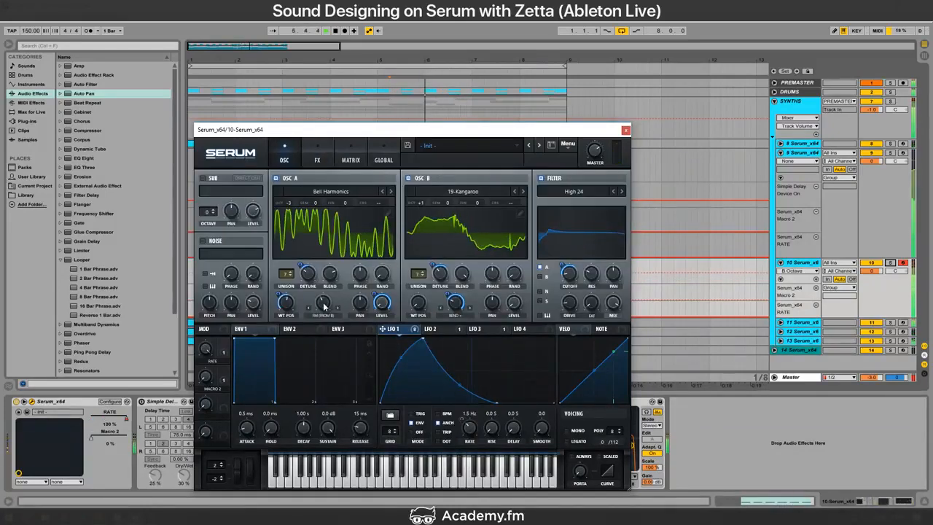
left_click_drag(323, 305, 332, 306)
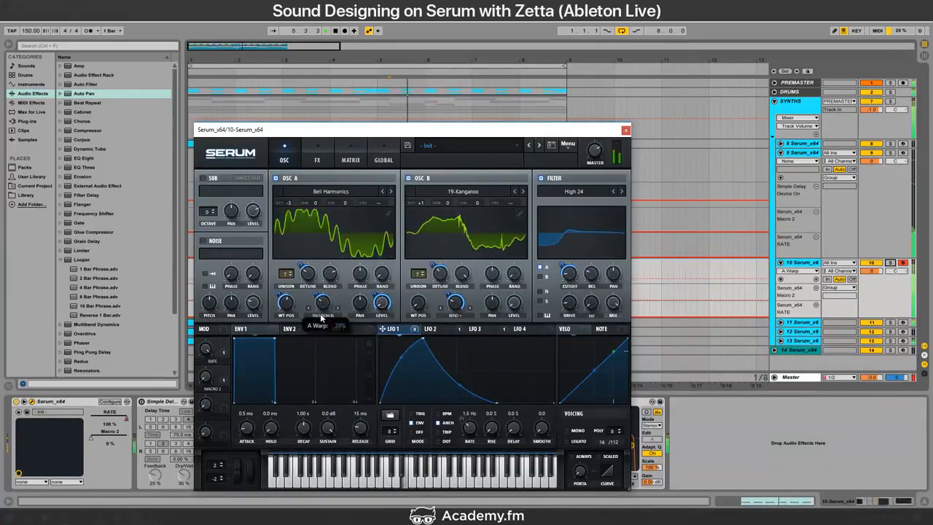
left_click(625, 130)
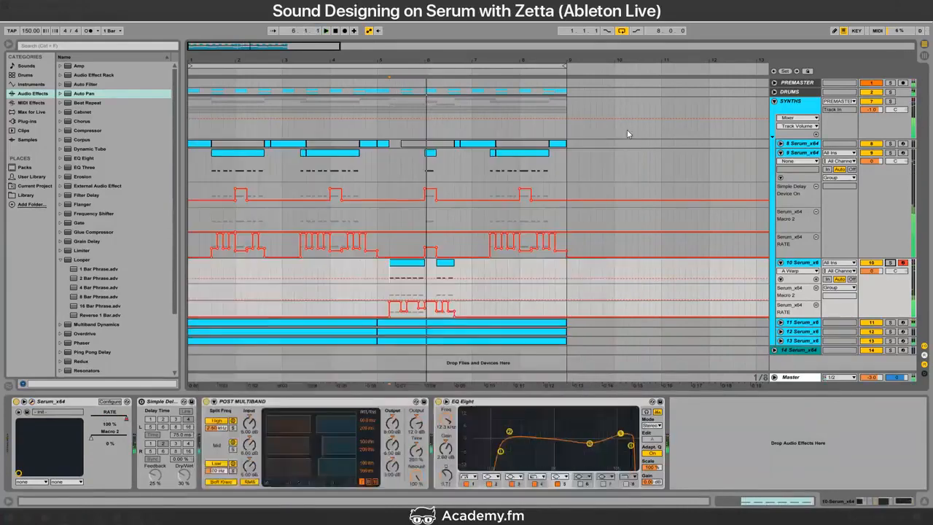
Step: Replace the first E3 note of track 10's first clip with two thirty-second E3 notes at 1.2.1 and 1.2.2
left_click(413, 265)
double_click(413, 265)
left_click(389, 363)
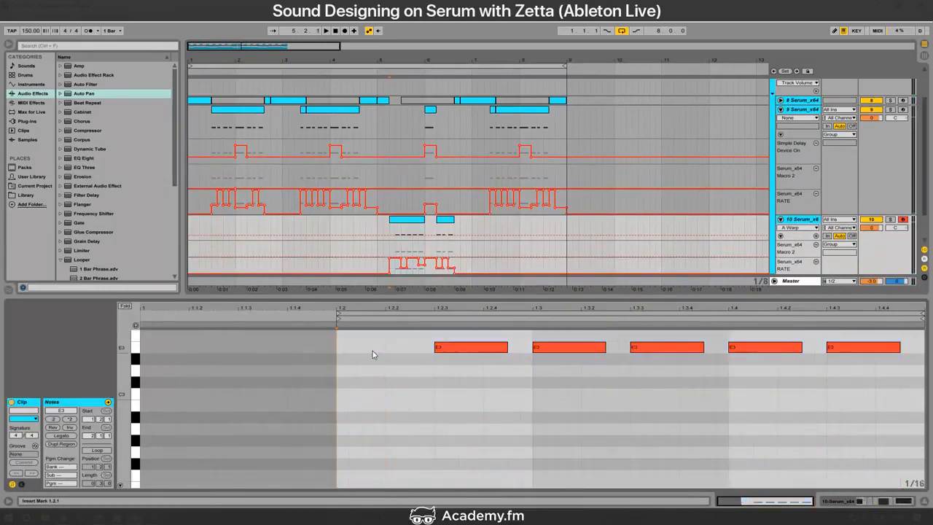
double_click(395, 351)
left_click_drag(398, 369, 363, 333)
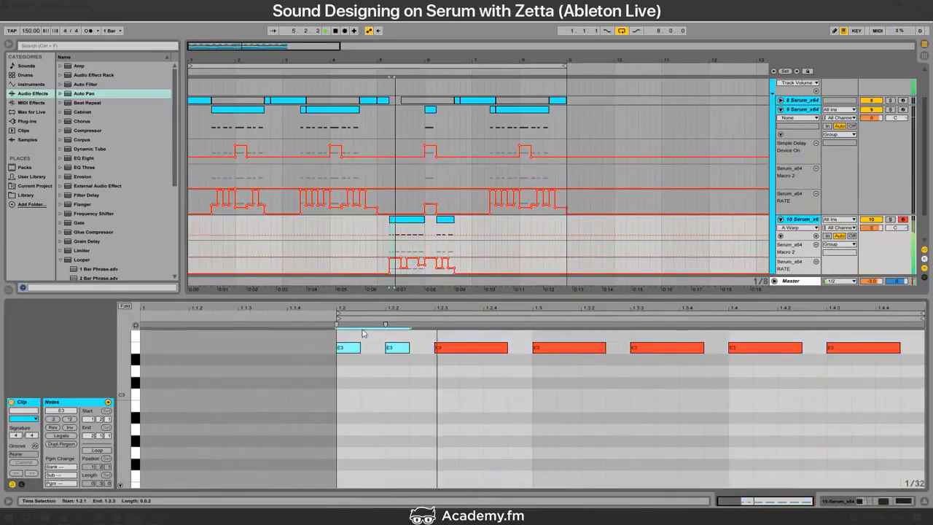
Step: Shorten track 10's first RATE automation peak at 5.2.1 and delete the clip's E3 note at 1.3.3
left_click(380, 252)
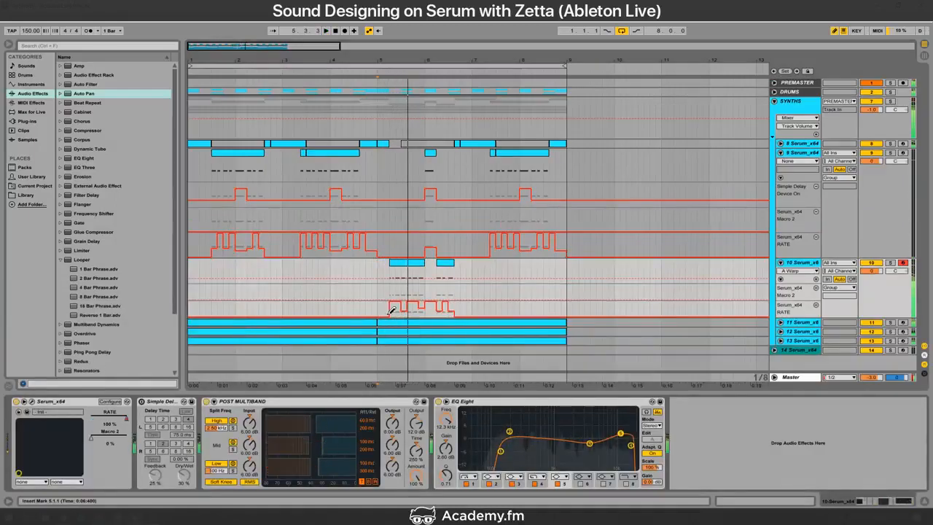
key("space")
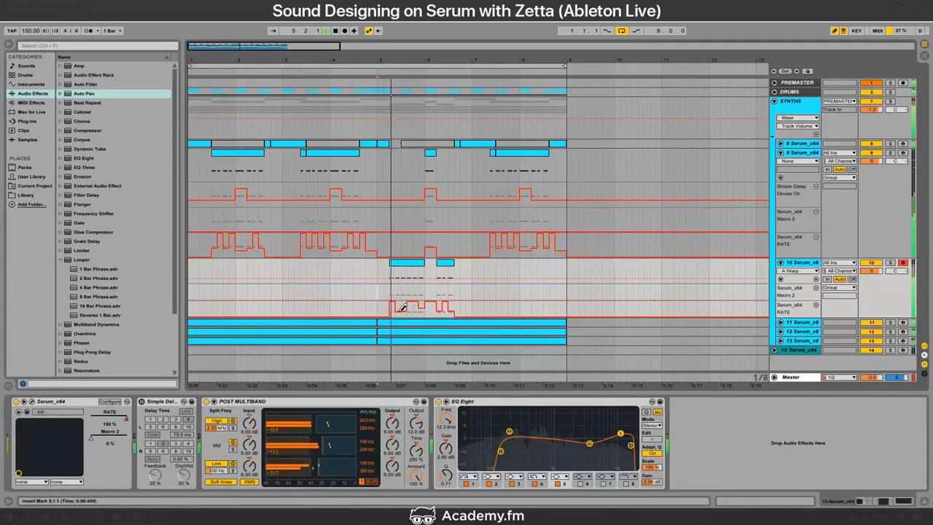
left_click(406, 268)
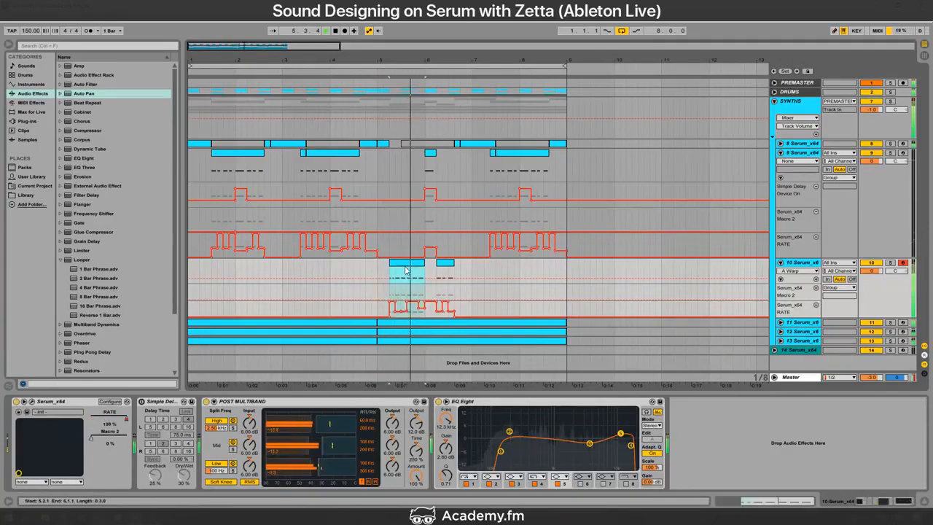
double_click(406, 268)
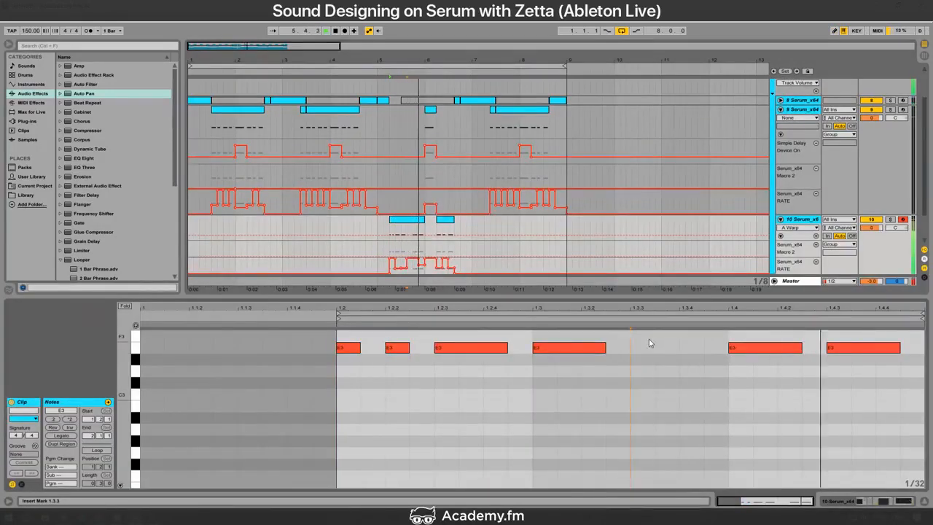
left_click(381, 226)
Step: Delete track 9's clip and automation from 5.4.3 to 6.2.3 and track 10's second clip
left_click_drag(424, 129, 442, 148)
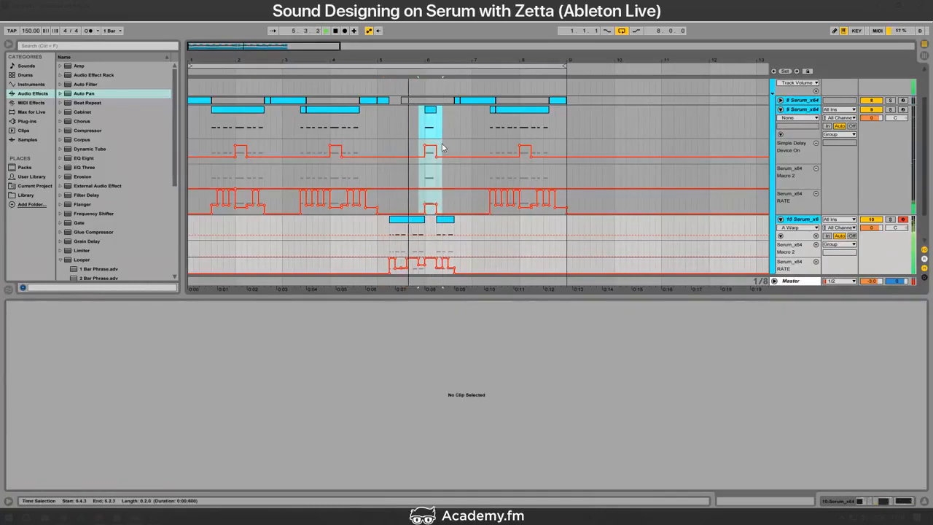
key("Delete")
left_click(445, 220)
key("Delete")
left_click(373, 233)
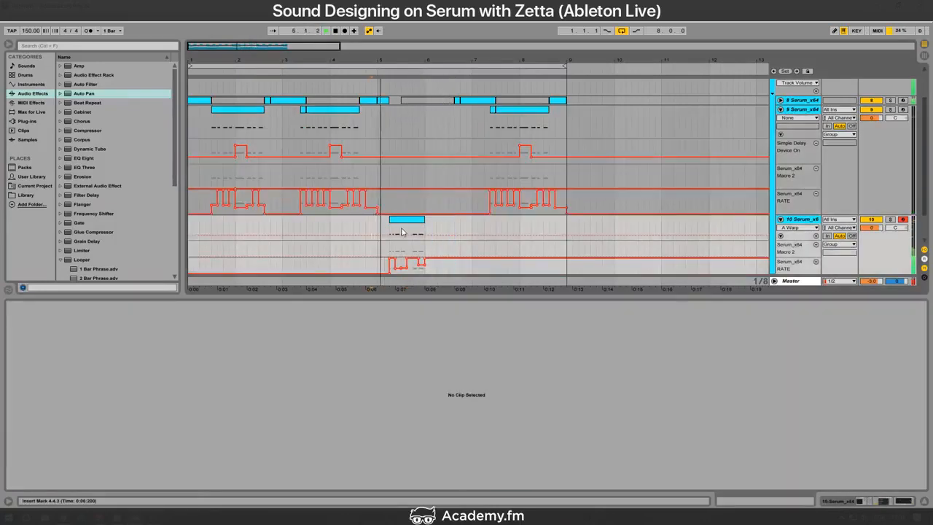
Step: Duplicate track 10's beat from 5.4.1 to 6.1.1 twice, up to 6.3.1, and lower the RATE automation over the repeats
left_click(402, 232)
left_click_drag(412, 232, 425, 231)
key("ctrl+d")
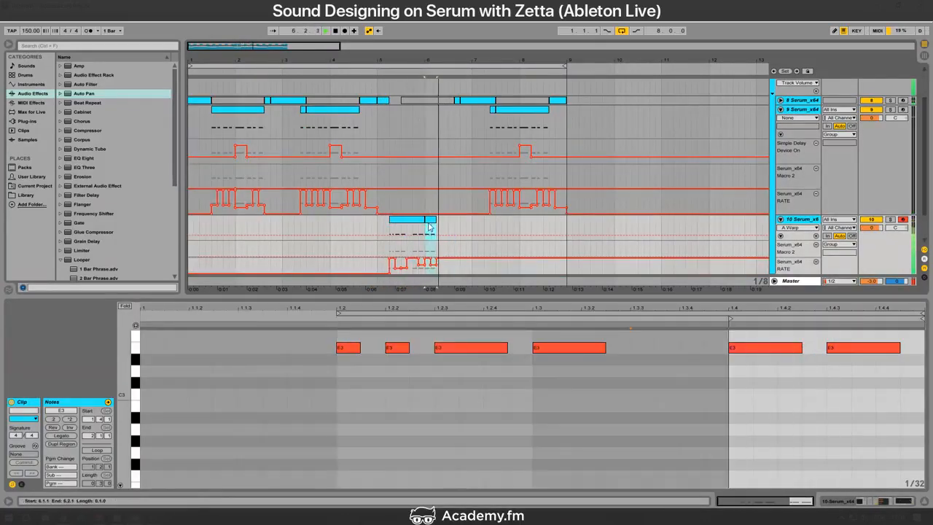
key("space")
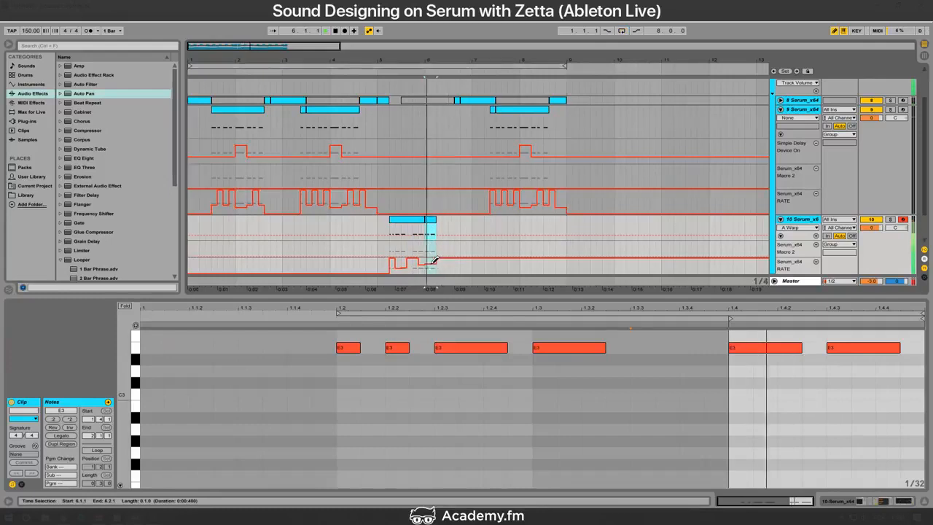
key("space")
key("ctrl+d")
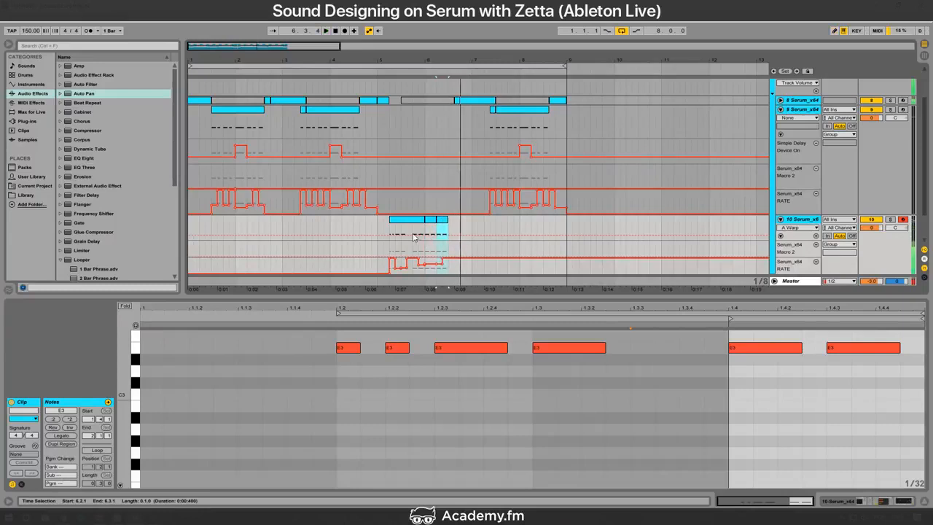
Step: Copy track 10's beat starting at 5.3.1 to 6.3.1 and play from 5.1.1
left_click_drag(414, 237, 407, 236)
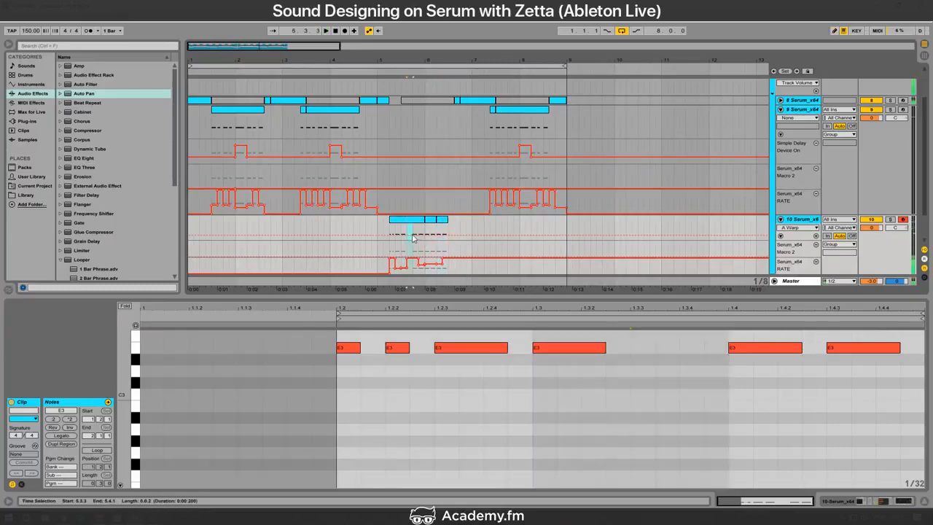
key("ctrl+d")
left_click(376, 243)
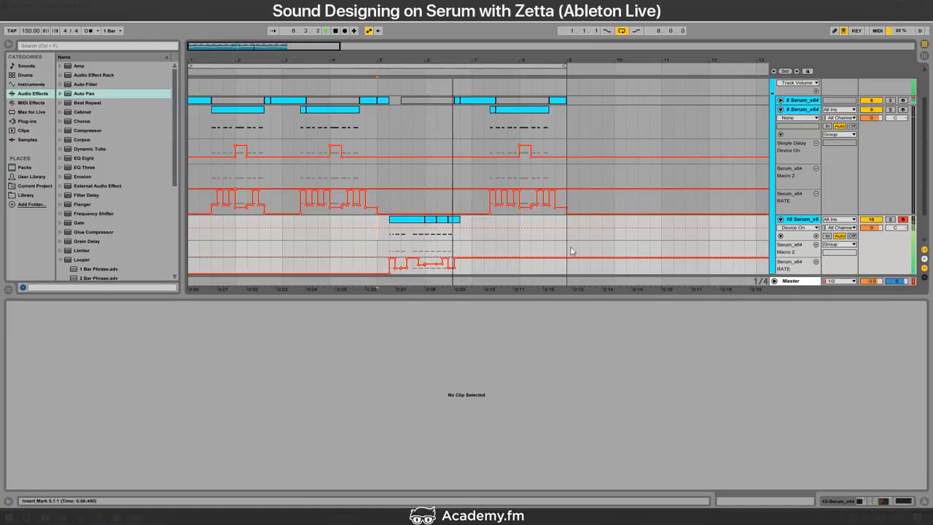
Step: Consolidate track 10's separate clips between 5.2.1 and 6.4.1 into a single clip
scroll(558, 247, "down", 2)
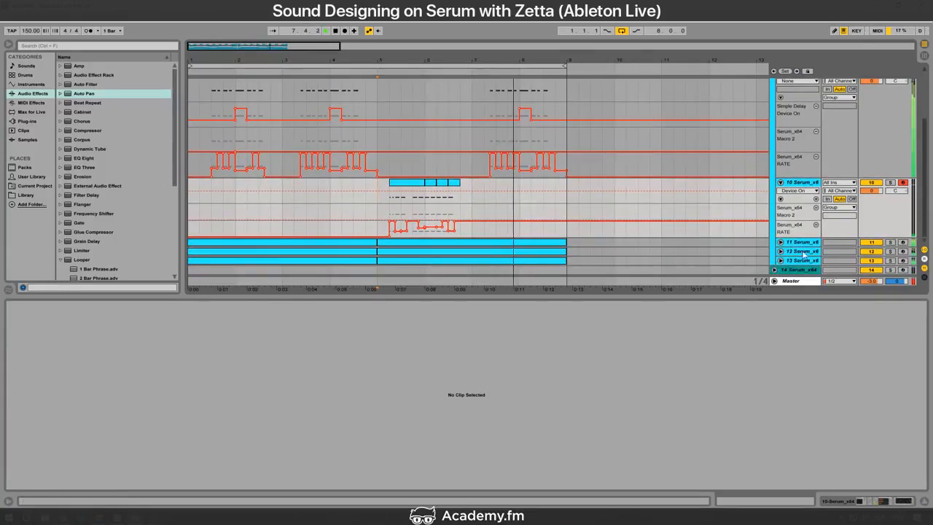
left_click_drag(391, 194, 455, 195)
key("ctrl+j")
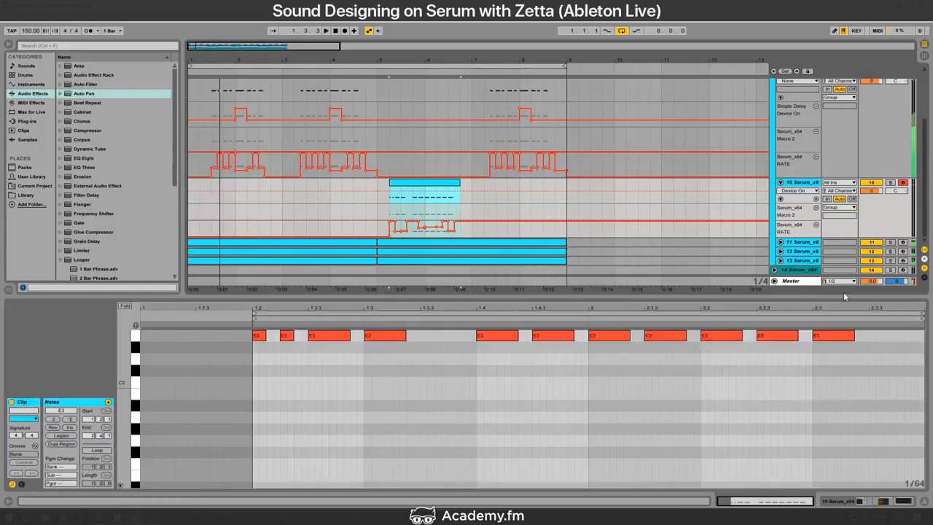
Step: Unfold track 11, rename it SUB and give it a dark gray colour, with a brief look at the stream chat
left_click(779, 242)
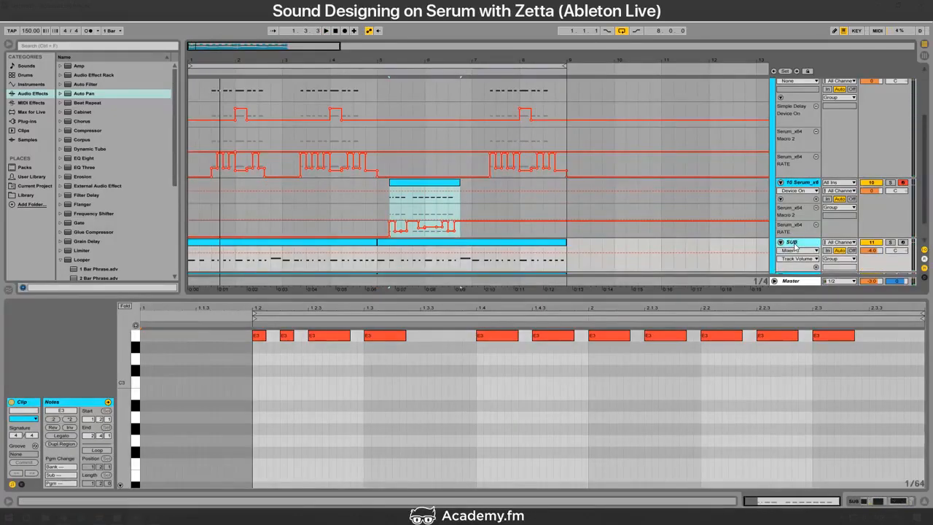
right_click(793, 243)
right_click(791, 243)
left_click(887, 350)
key("alt+Tab")
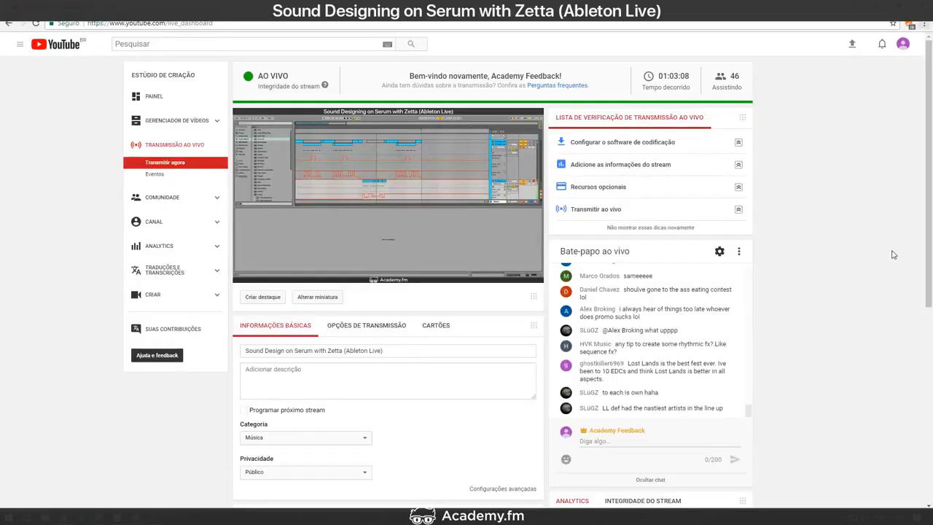
key("alt+Tab")
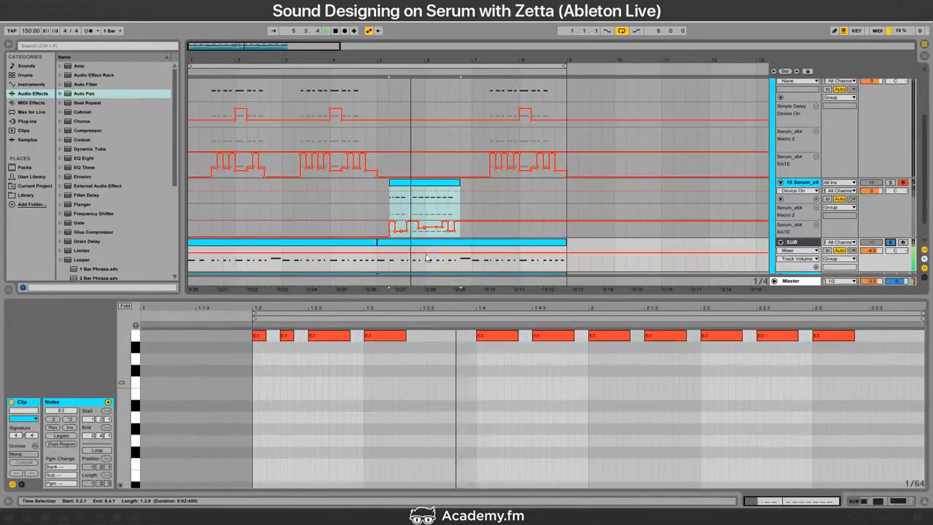
Step: Copy track 10's consolidated clip onto the SUB track at 5.2.1 and play from 5.1.1
key("ctrl+v")
key("ctrl+z")
left_click_drag(420, 183, 427, 267)
left_click(378, 262)
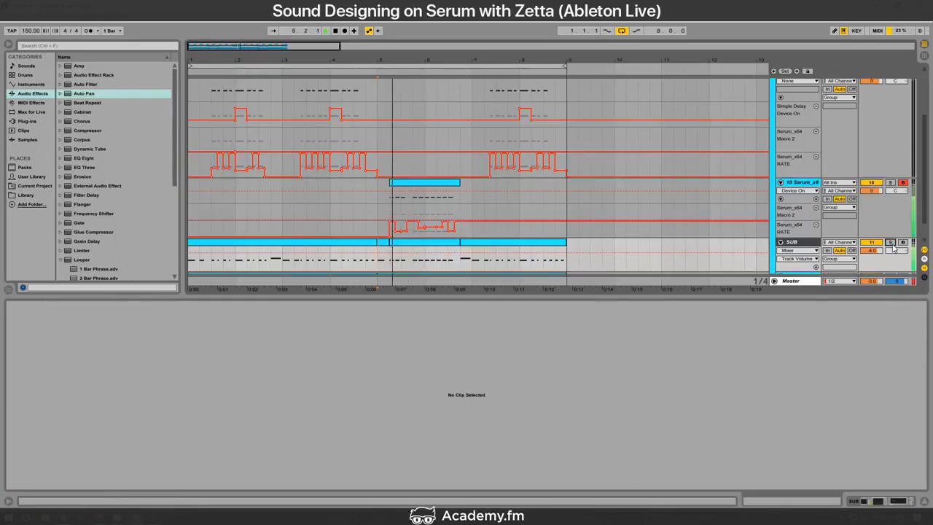
Step: Shorten the copied SUB clip's E3 notes at 1.4.1 and from 1.4.3 through 2.3.1
left_click(434, 238)
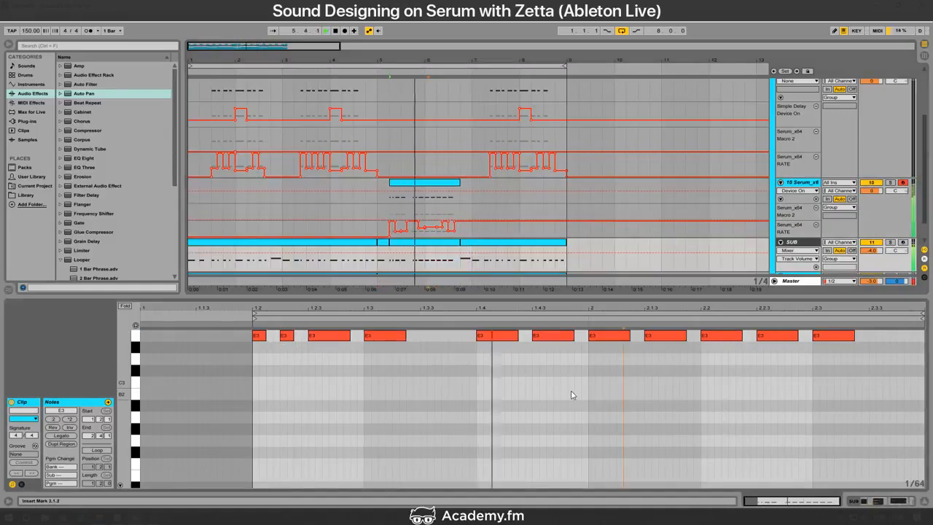
left_click(552, 338)
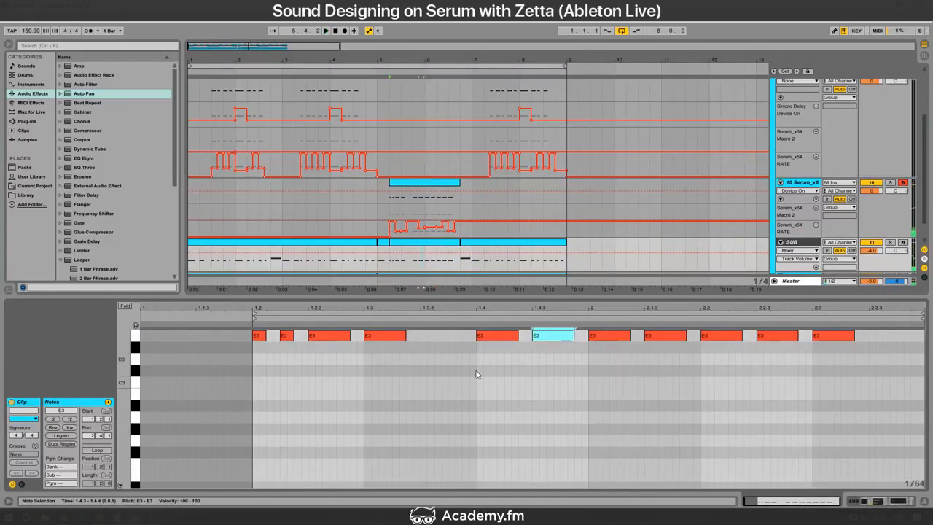
left_click_drag(552, 336, 495, 347)
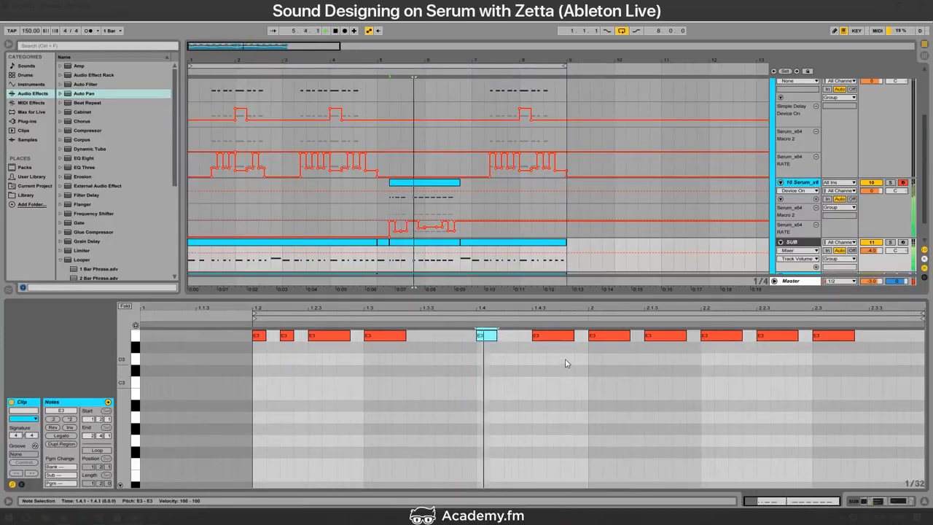
left_click_drag(853, 355, 566, 314)
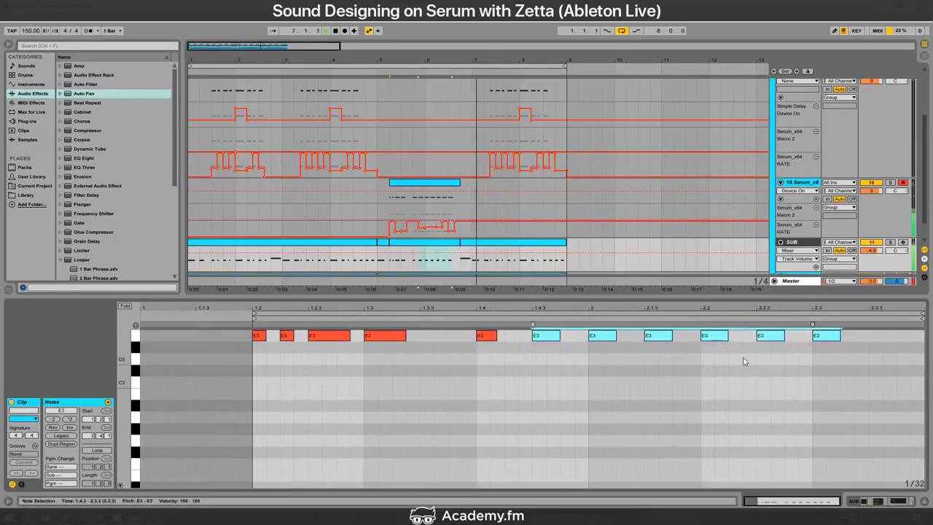
Step: Shorten the SUB clip's E3 note at 2.2.3 further and slightly lengthen the other notes from 1.4.3 through 2.3.1
left_click(487, 336)
left_click_drag(784, 336, 776, 336)
left_click_drag(721, 367, 546, 323)
left_click_drag(799, 381, 851, 328)
key("ctrl+1")
key("shift+Right")
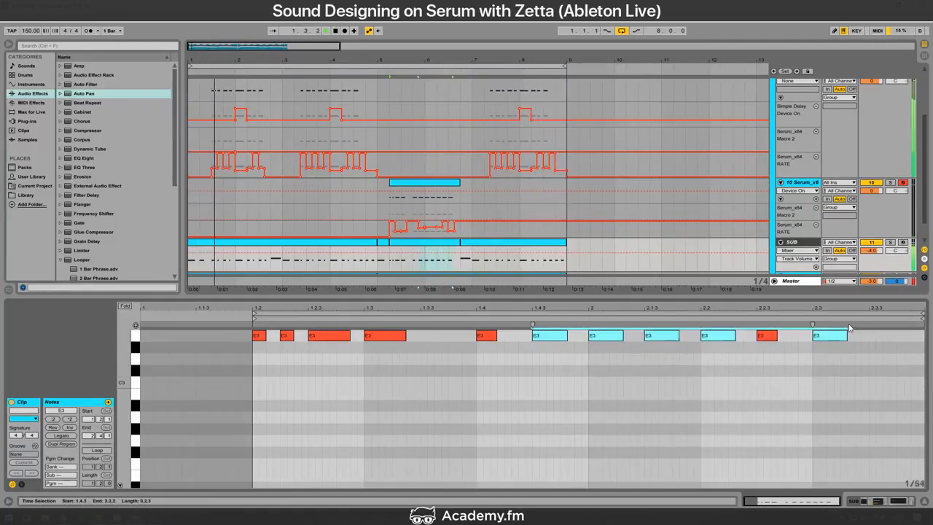
key("ctrl+2")
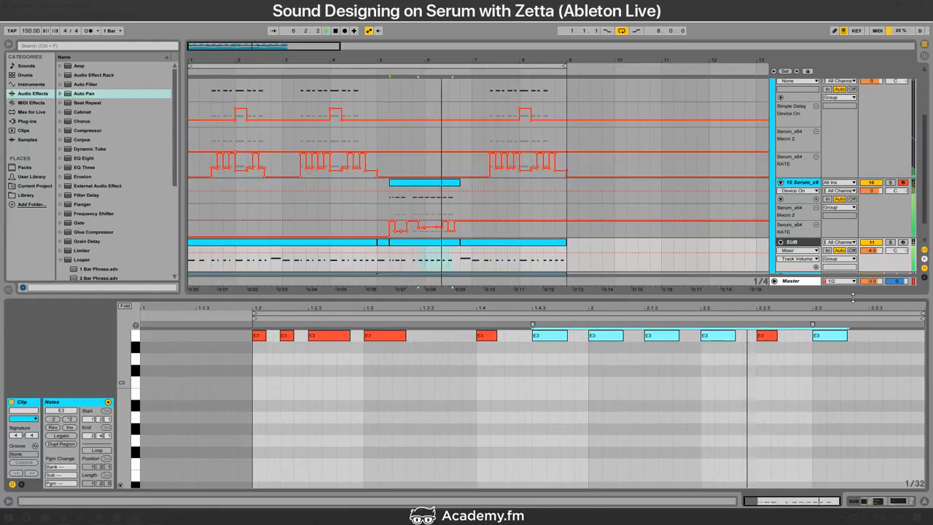
Step: Consolidate all of the SUB track's clips into one clip spanning the full eight bars
left_click(494, 264)
left_click(449, 265)
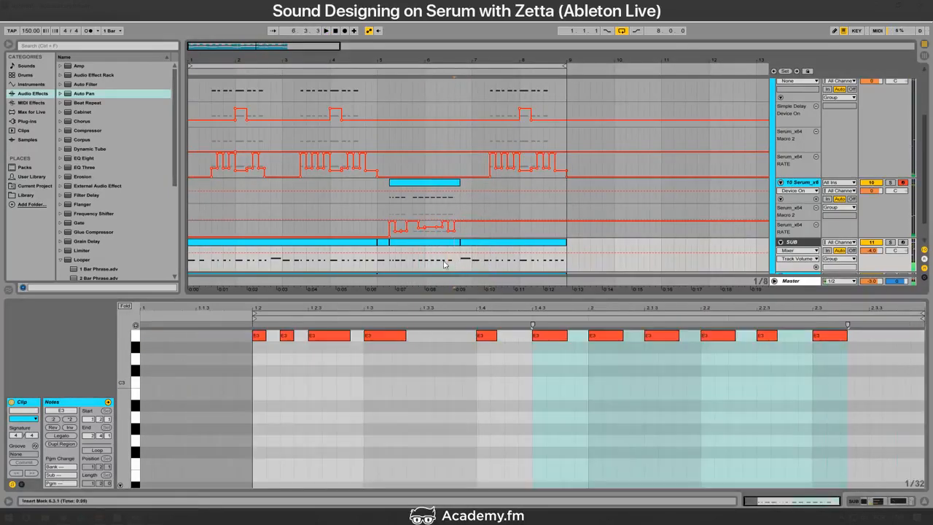
left_click(382, 244)
key("space")
left_click(500, 244, "shift")
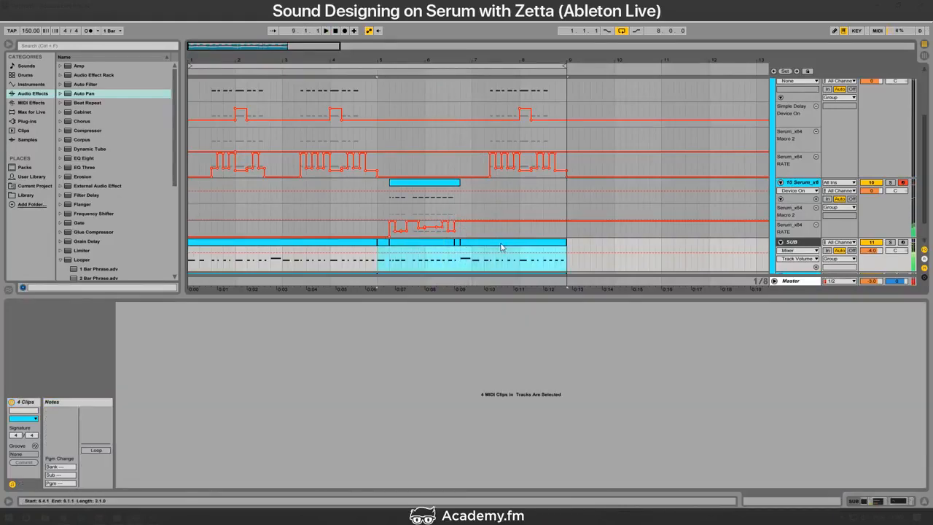
key("ctrl+j")
left_click(356, 243)
left_click(400, 244, "shift")
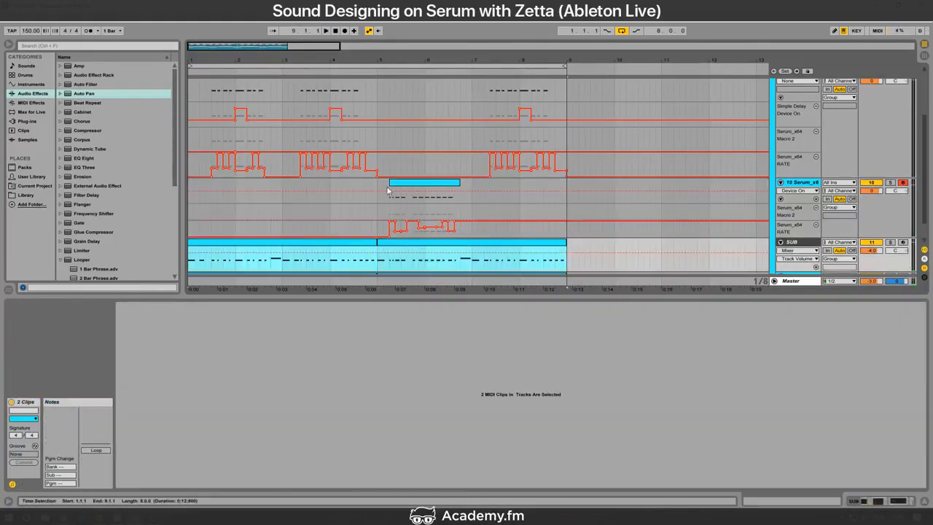
key("ctrl+j")
key("alt+Tab")
key("alt+Tab")
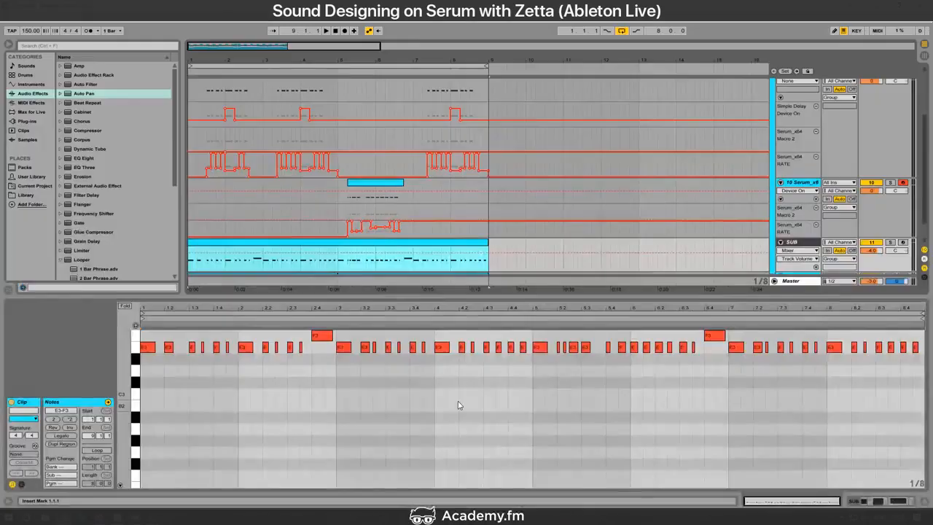
Step: Start playback, enlarge the arrangement view and display track 10's device chain
key("space")
left_click_drag(666, 292, 706, 466)
double_click(802, 262)
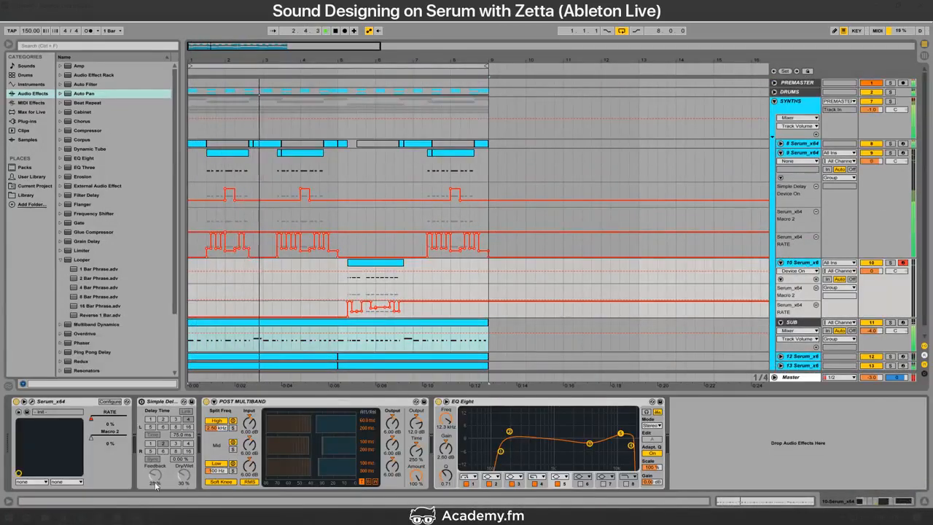
Step: Open the system volume mixer and switch its device to Alto-falantes (Realtek High Definition Audio)
right_click(867, 516)
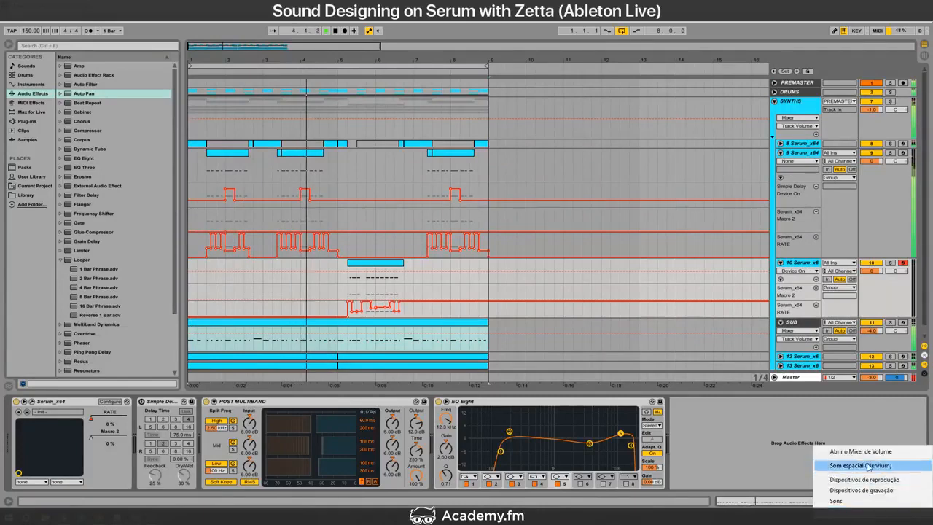
left_click(857, 451)
left_click(726, 396)
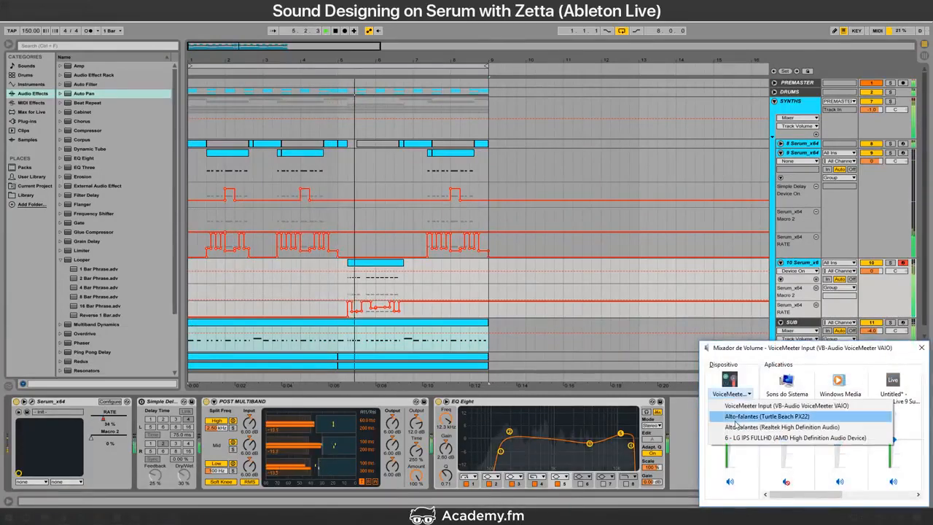
left_click(739, 428)
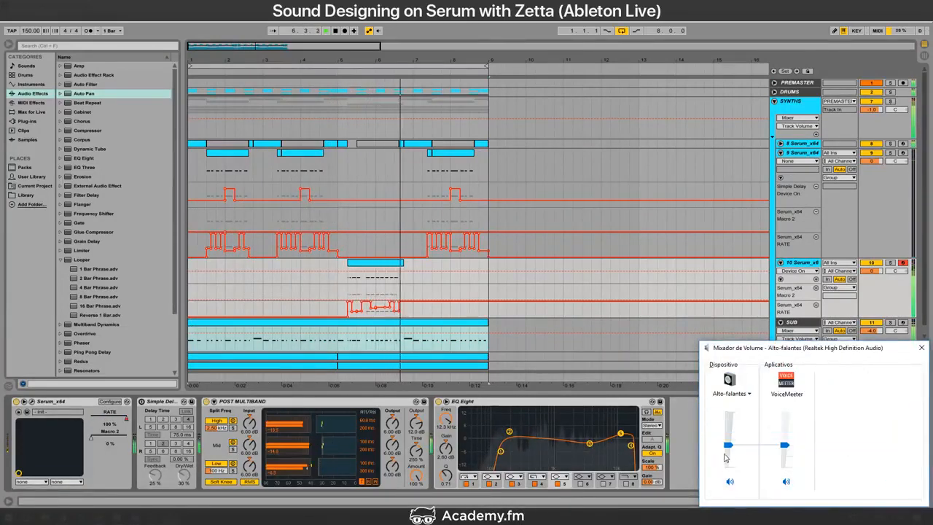
Step: Play from 5.1.1, open track 10's Serum and set oscillator B's Bend warp to 0%
left_click(342, 271)
key("space")
key("space")
left_click(31, 401)
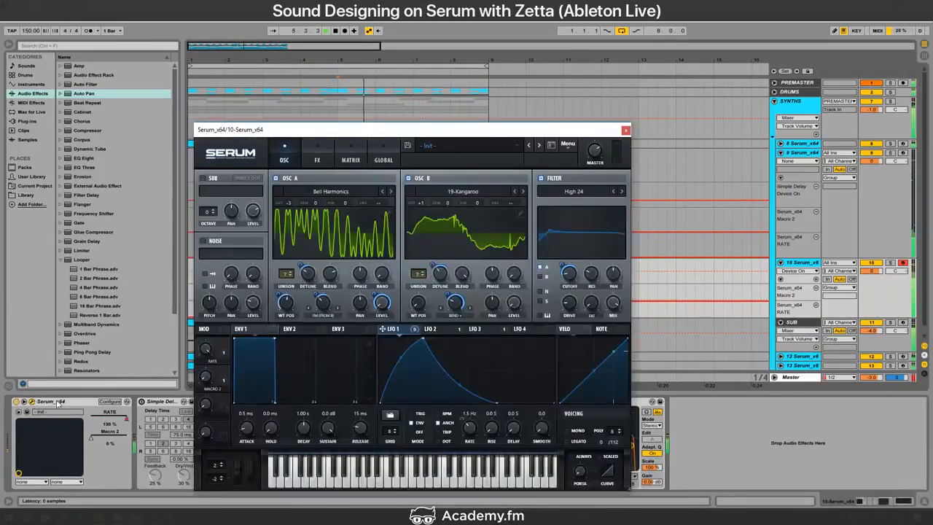
right_click(454, 299)
left_click(490, 342)
left_click_drag(456, 303, 456, 337)
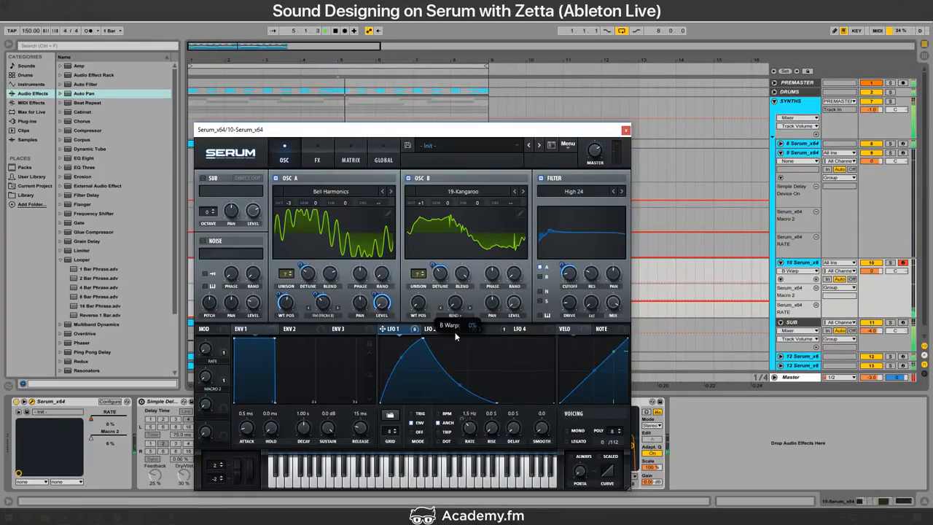
mouse_move(420, 204)
left_mouse_down()
mouse_move(419, 234)
mouse_move(426, 199)
left_mouse_up()
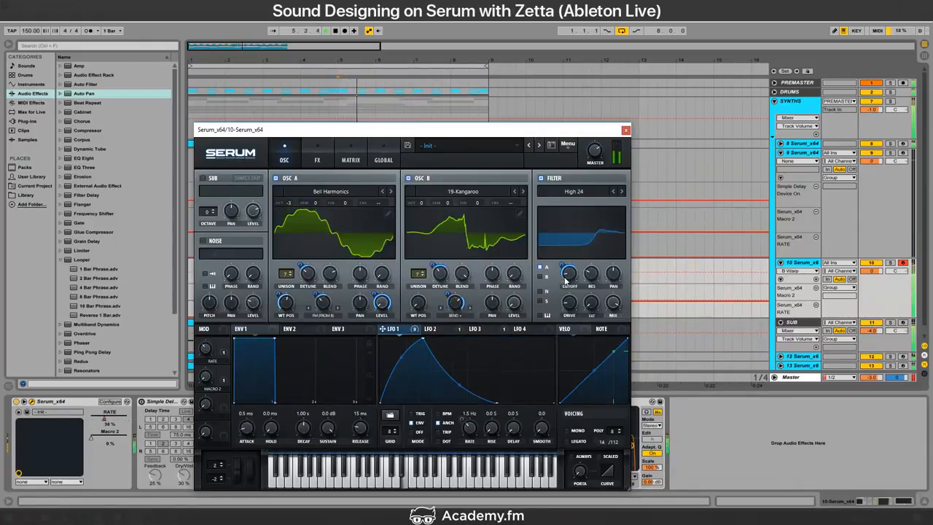
Step: Change track 10's Serum filter type to L/B/H 24 and assign LFO 1 to the filter's Morph control
left_click(581, 210)
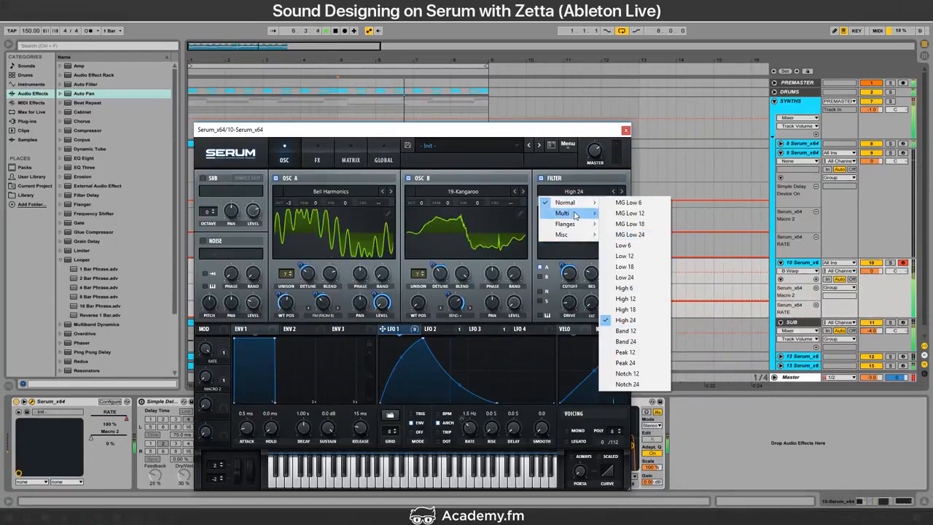
mouse_move(572, 212)
left_click(627, 362)
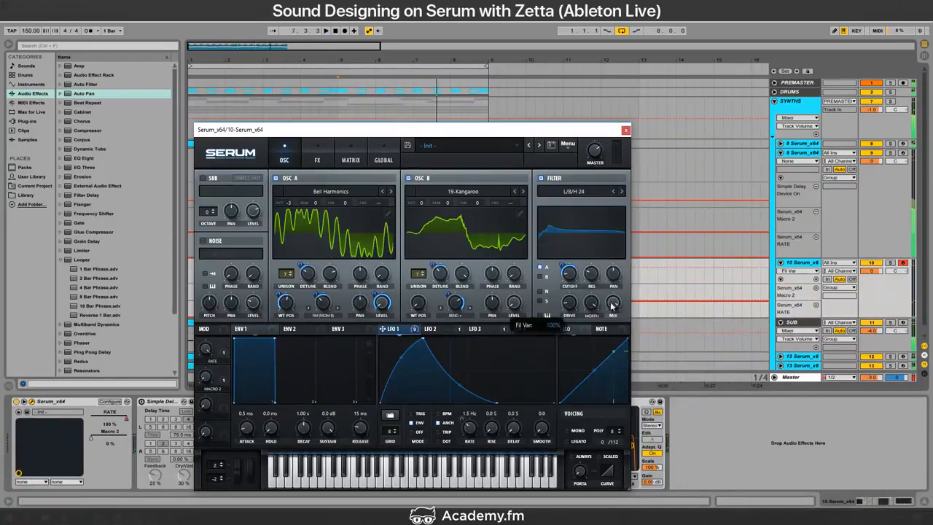
left_click(571, 281)
key("space")
left_click_drag(397, 329, 591, 306)
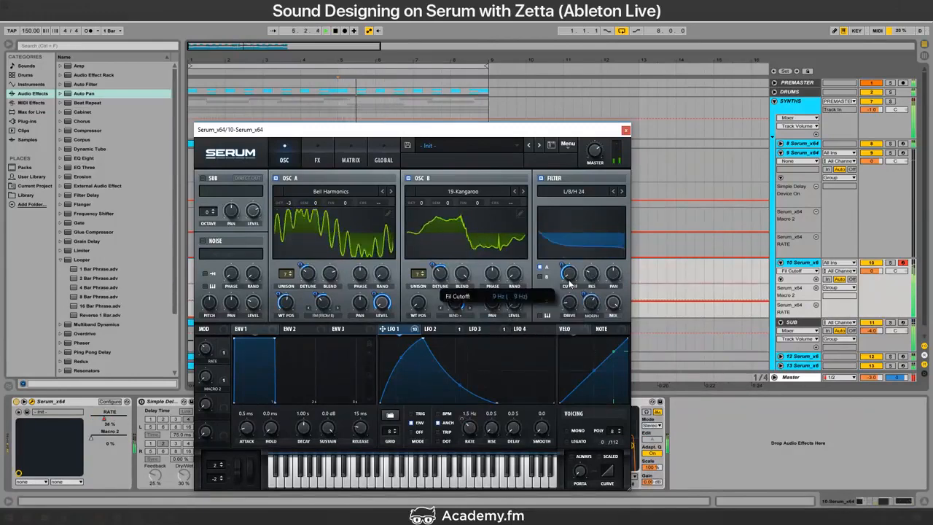
Step: Adjust the filter mix and set the filter cutoff to about 24 Hz
left_click(617, 309)
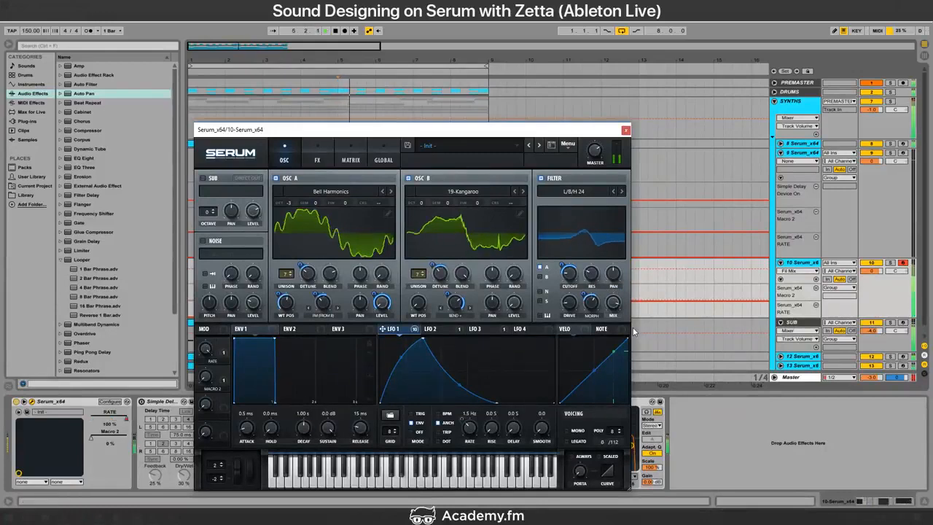
left_click(325, 307)
left_click(571, 277)
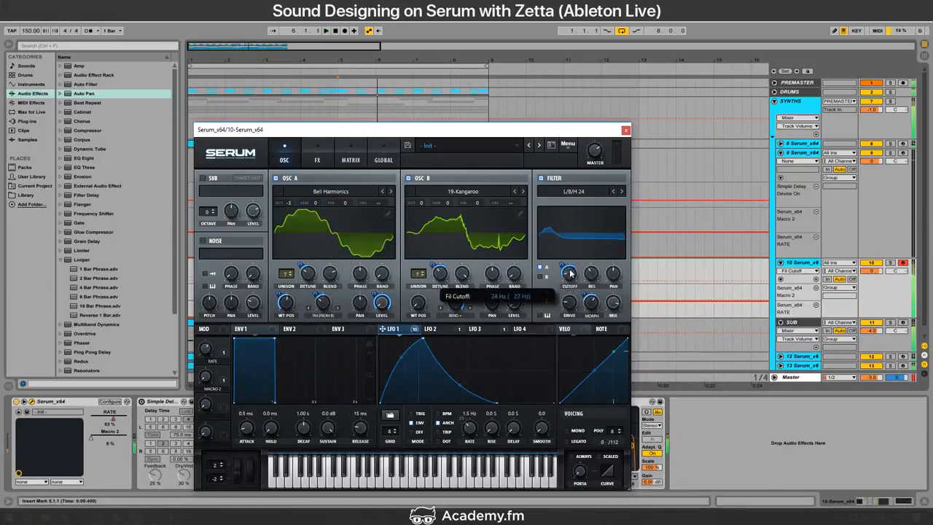
Step: Try the High 18 filter type during playback and switch the filter to High 24
left_click(589, 193)
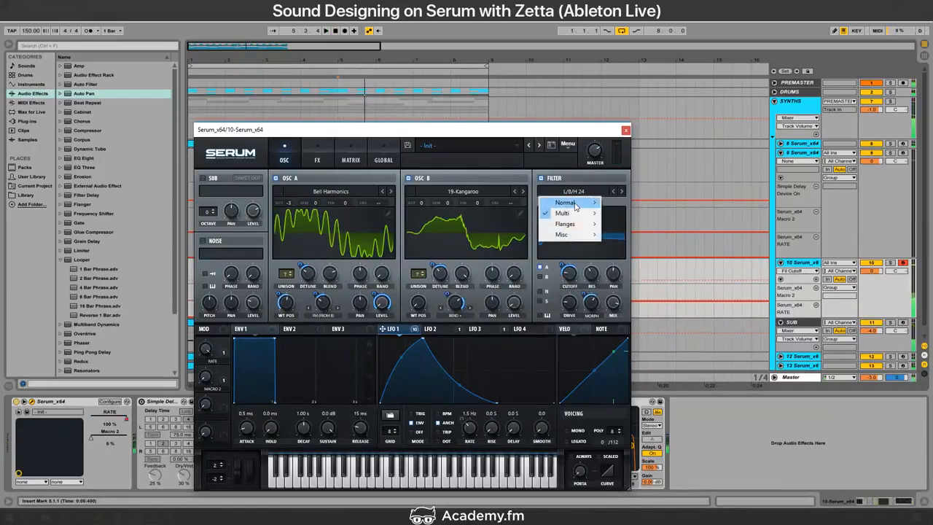
mouse_move(575, 205)
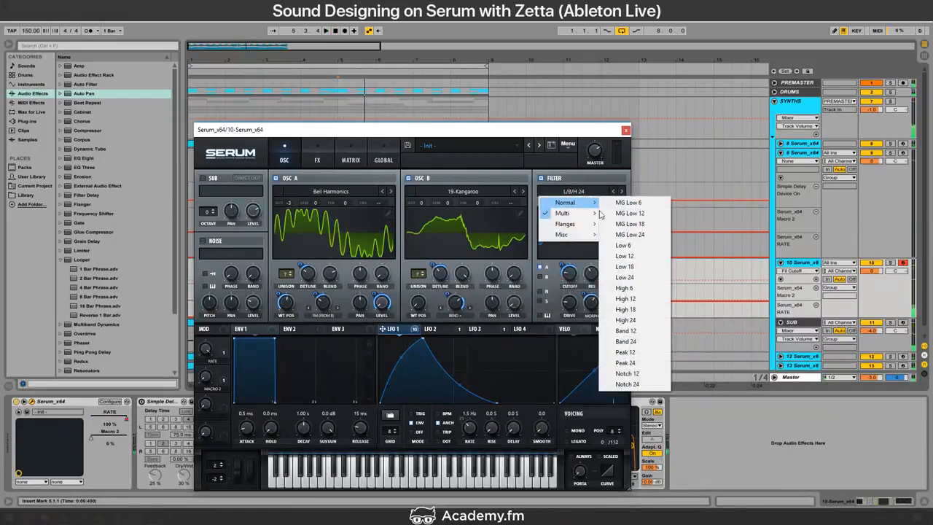
left_click(640, 302)
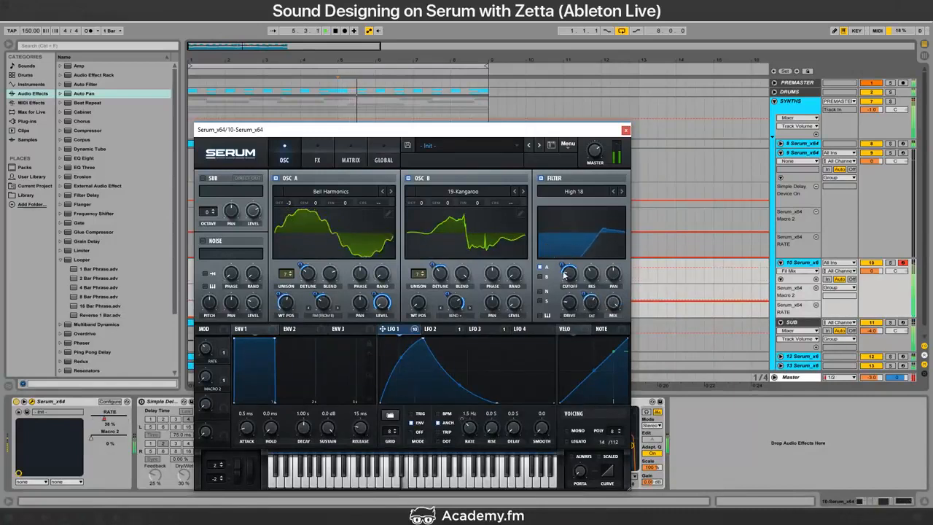
mouse_move(571, 272)
key("space")
key("space")
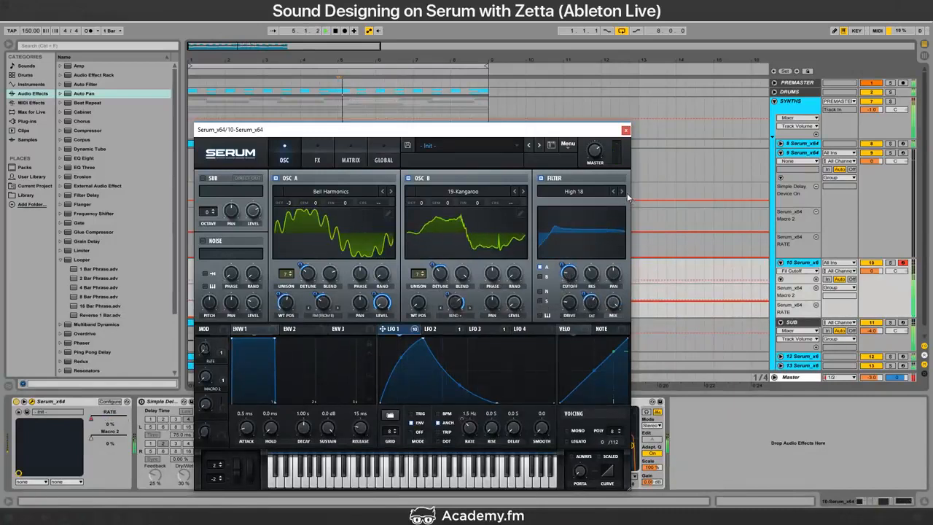
left_click(620, 192)
Step: Remove the LFO 1 modulation from oscillator A's warp, turn off oscillator B and load the Jurassic Wavetables Frive wavetable in oscillator A
right_click(325, 305)
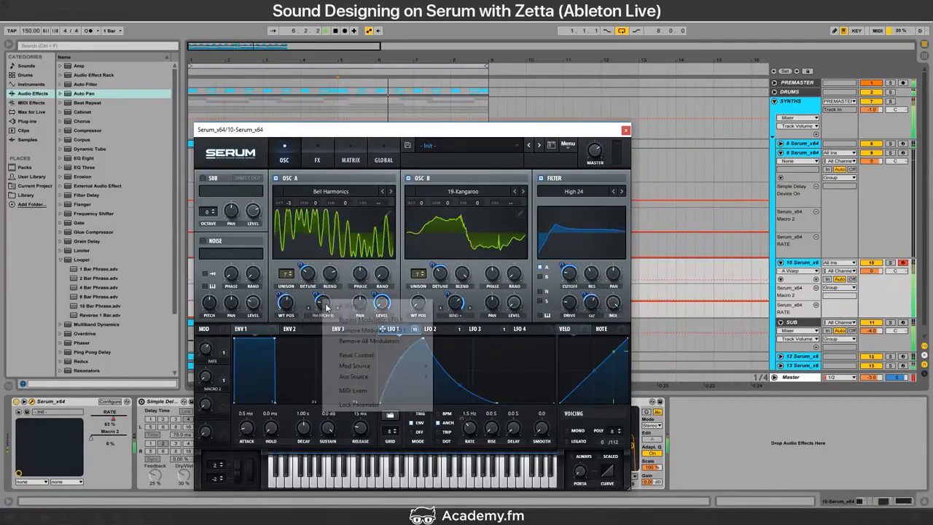
left_click(462, 191)
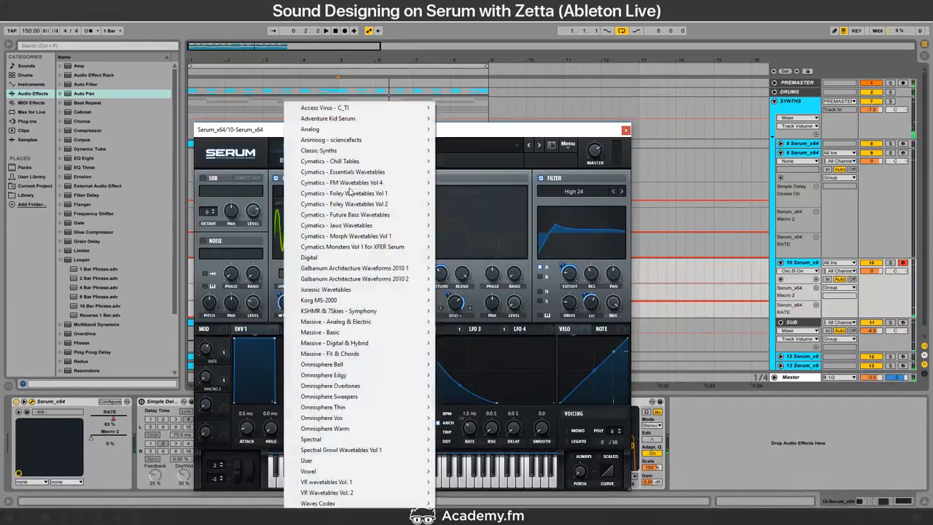
mouse_move(402, 343)
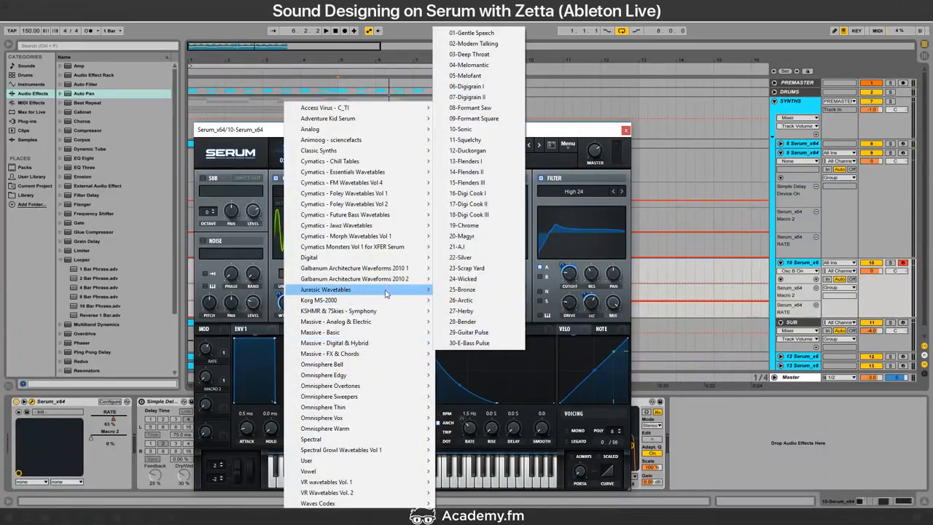
mouse_move(388, 291)
left_click(473, 370)
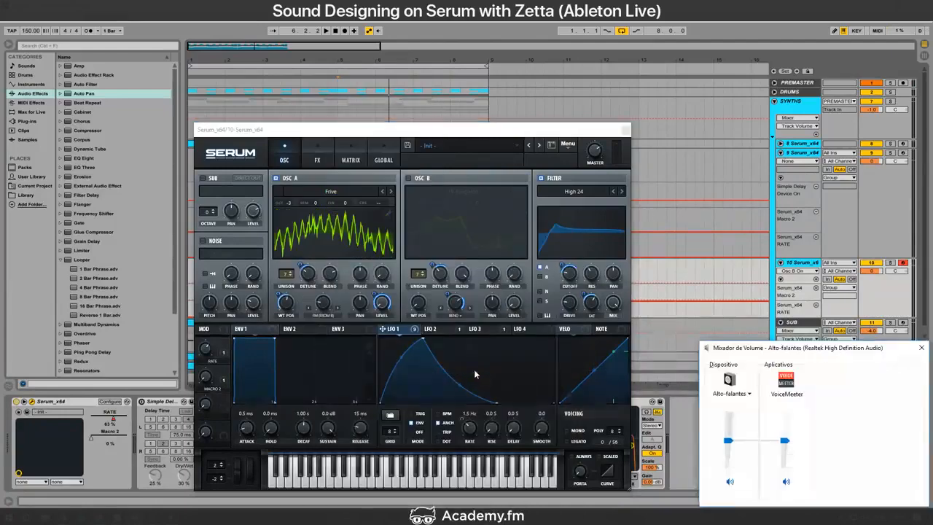
Step: Switch to the YouTube live dashboard to check the chat, and return to Ableton Live
key("alt+Tab")
key("alt+Tab")
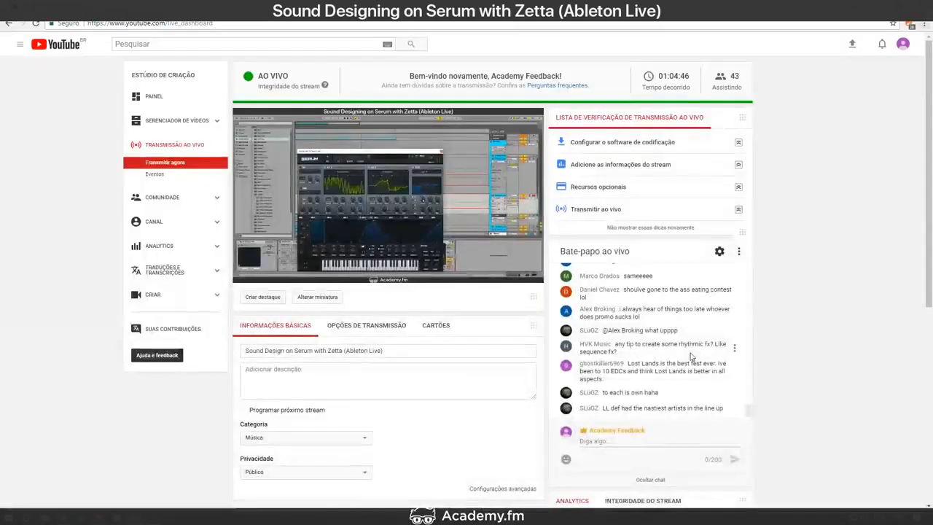
key("alt+Tab")
Step: Clear the modulation on oscillator A's wavetable position, try reassigning LFO 1 to it, and remove that assignment
right_click(285, 301)
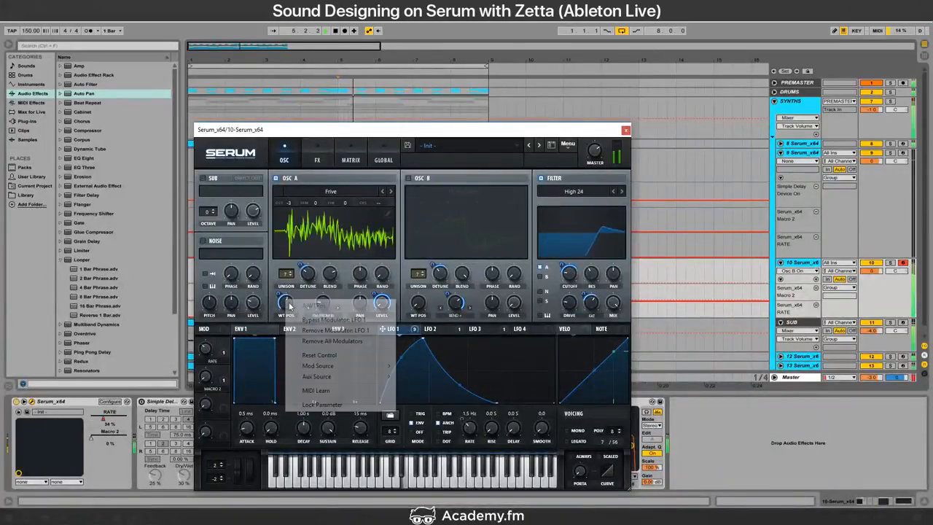
left_click(330, 346)
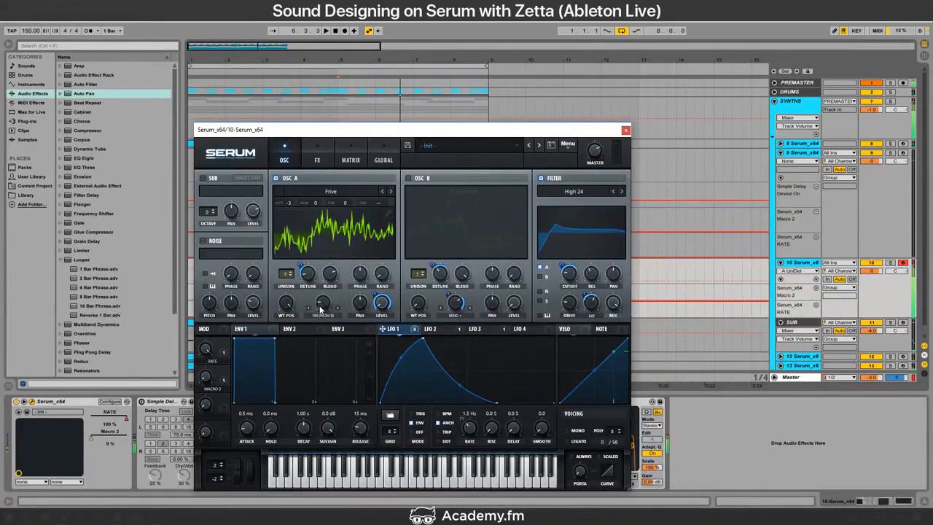
left_click_drag(402, 331, 286, 304)
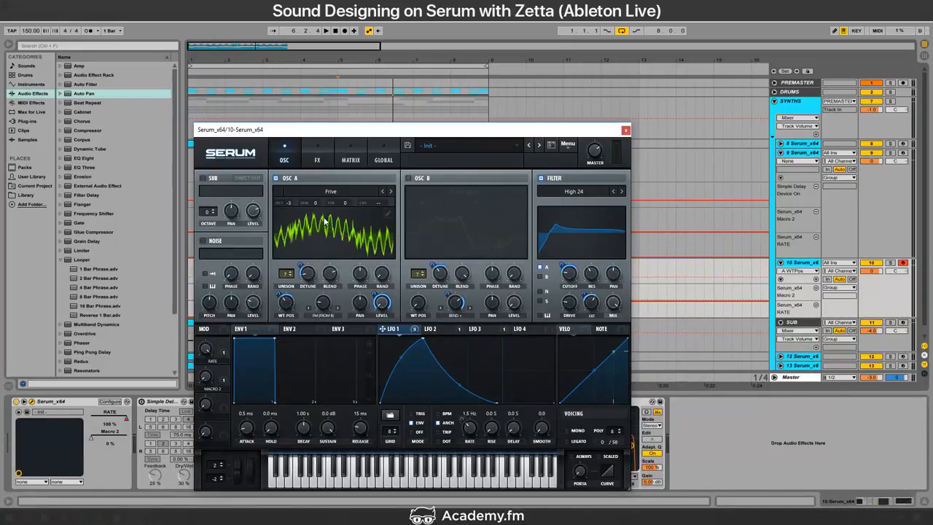
right_click(287, 305)
left_click(313, 332)
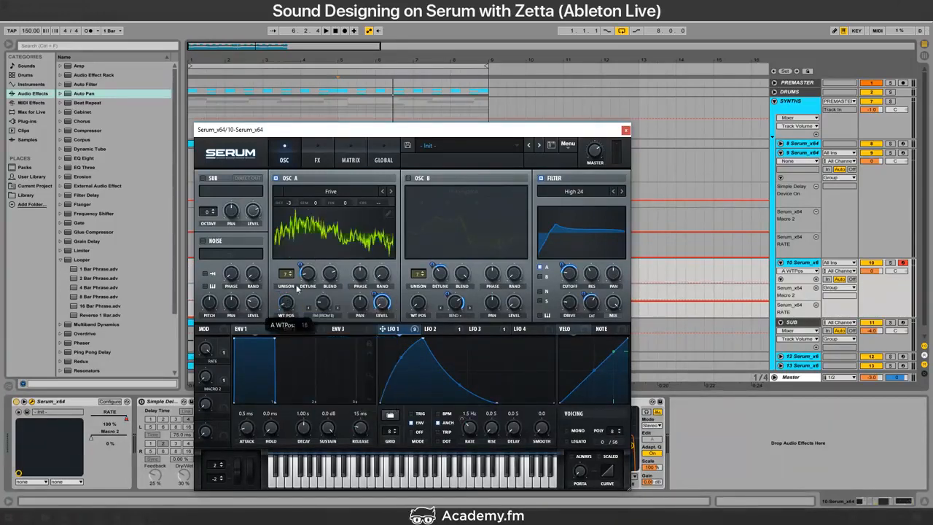
Step: Try the Fupe and Grim 2 Jurassic wavetables in oscillator A, sweeping the wavetable position on each
left_click(333, 196)
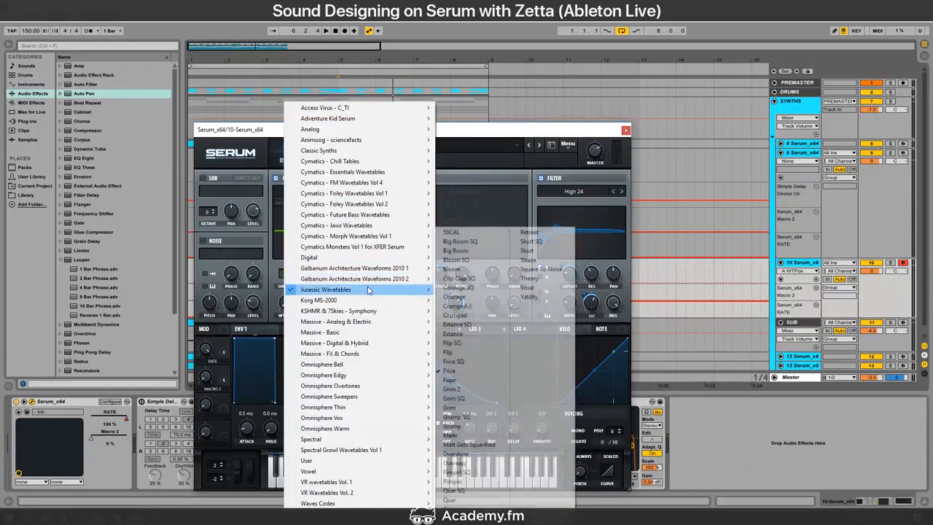
mouse_move(342, 289)
left_click(459, 380)
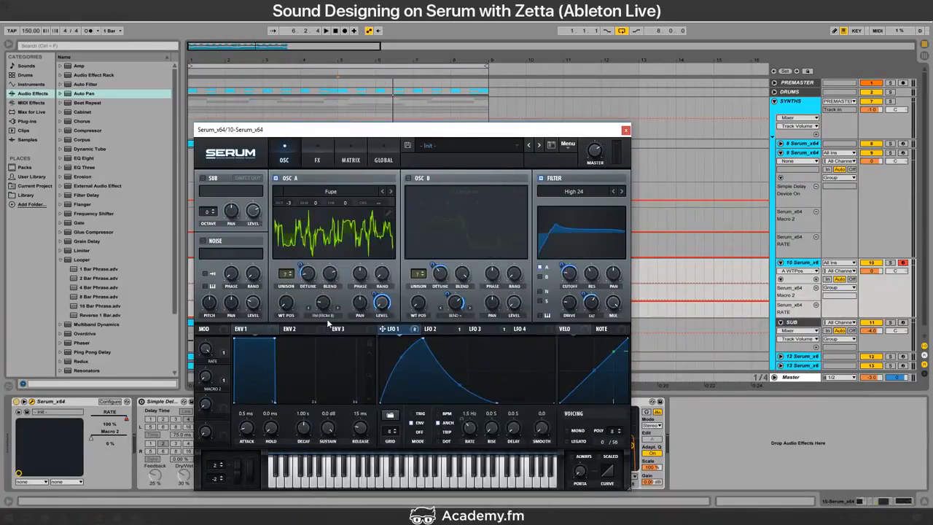
left_click_drag(287, 315, 315, 197)
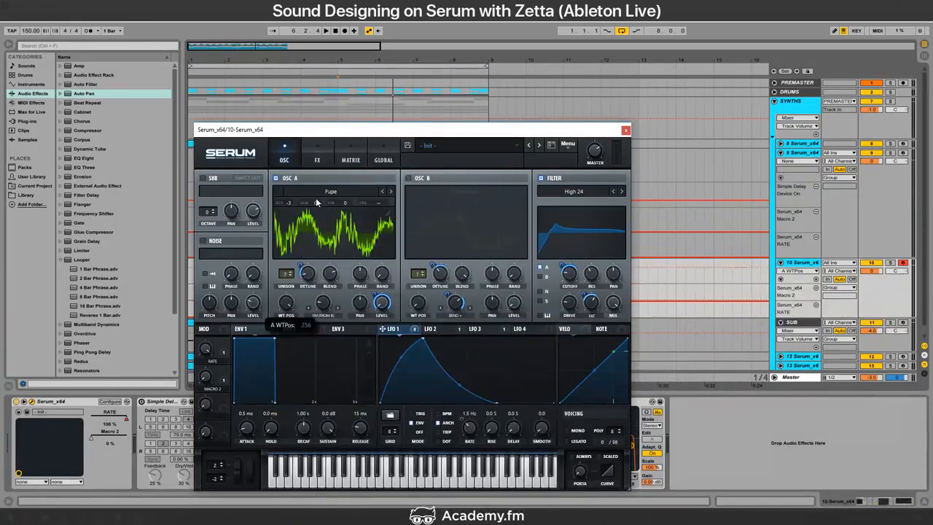
left_click(391, 191)
left_click_drag(282, 311, 282, 428)
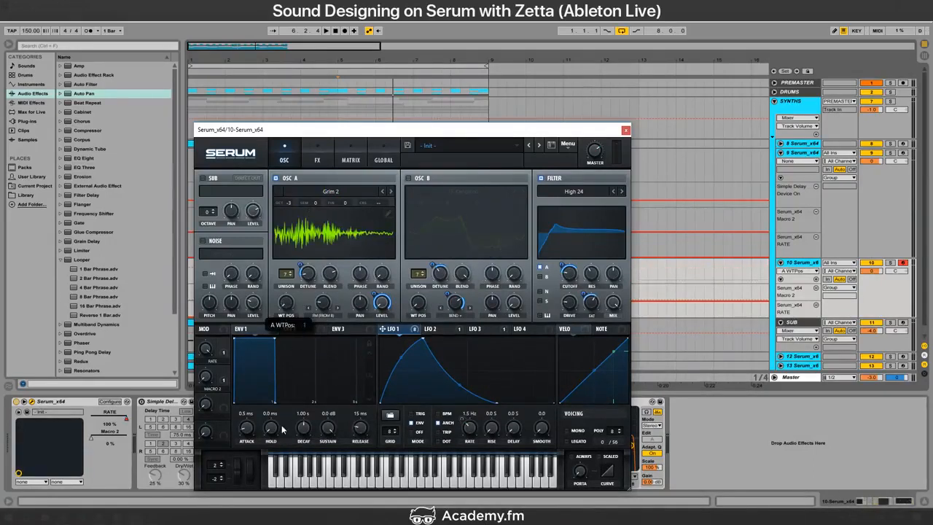
left_click_drag(287, 295, 295, 273)
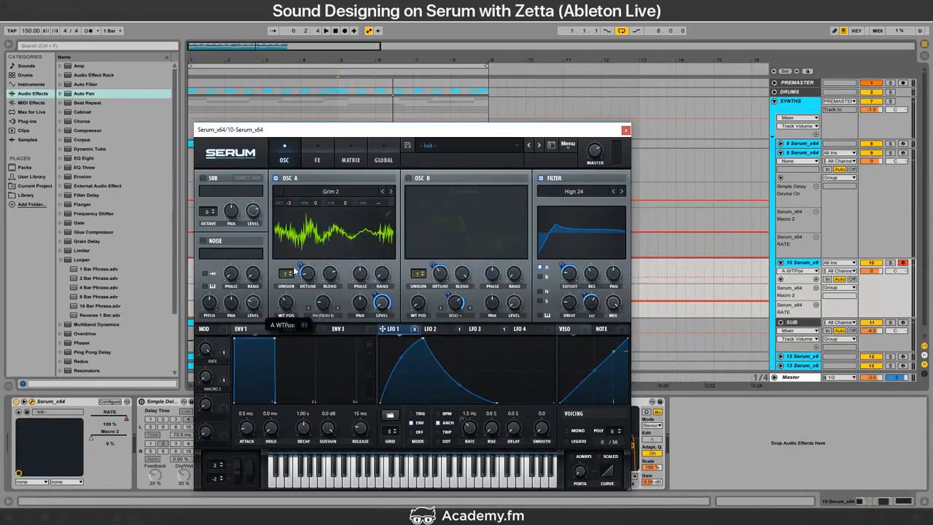
Step: Load the Grump SQ wavetable in oscillator A and set its FM warp amount to about 32%
left_click(388, 191)
left_click(389, 191)
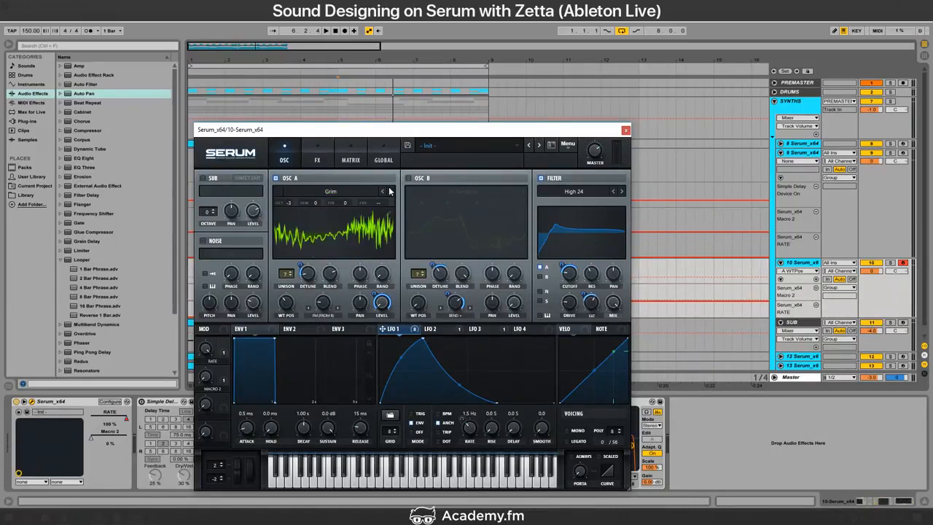
left_click(389, 191)
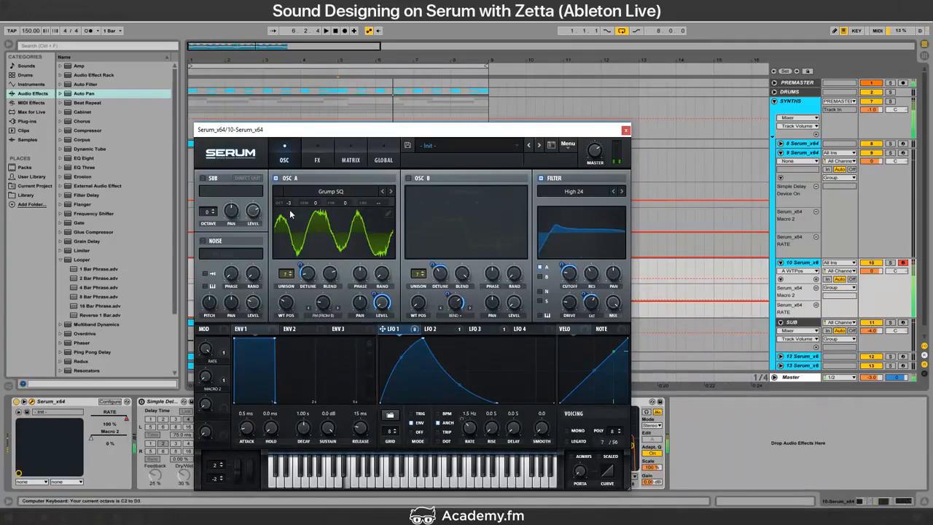
left_click_drag(319, 132, 450, 126)
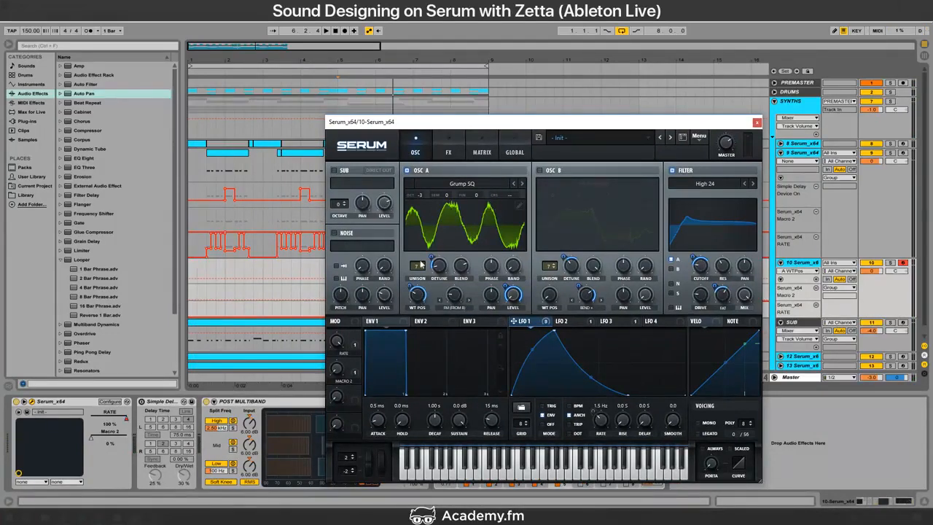
left_click_drag(411, 285, 460, 285)
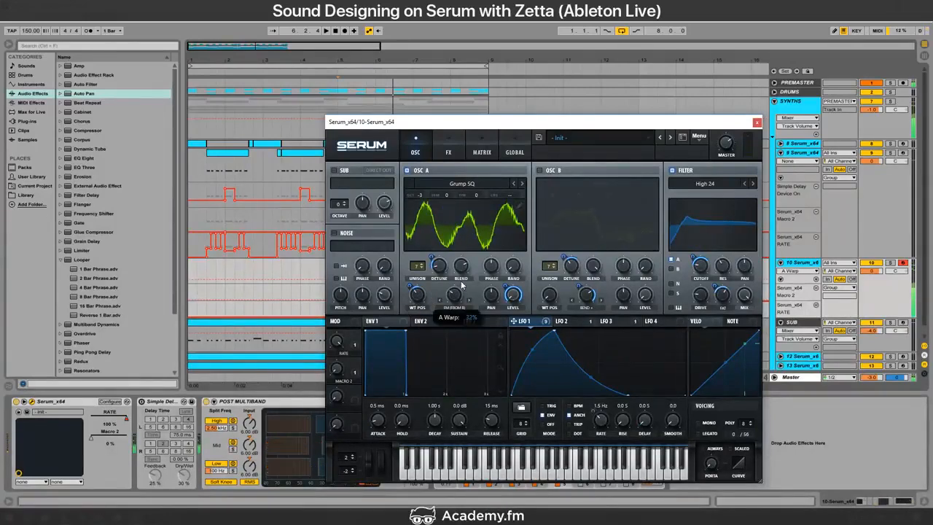
Step: Turn on oscillator B, set its octave to -1 and adjust its Bend warp during playback
left_click(543, 171)
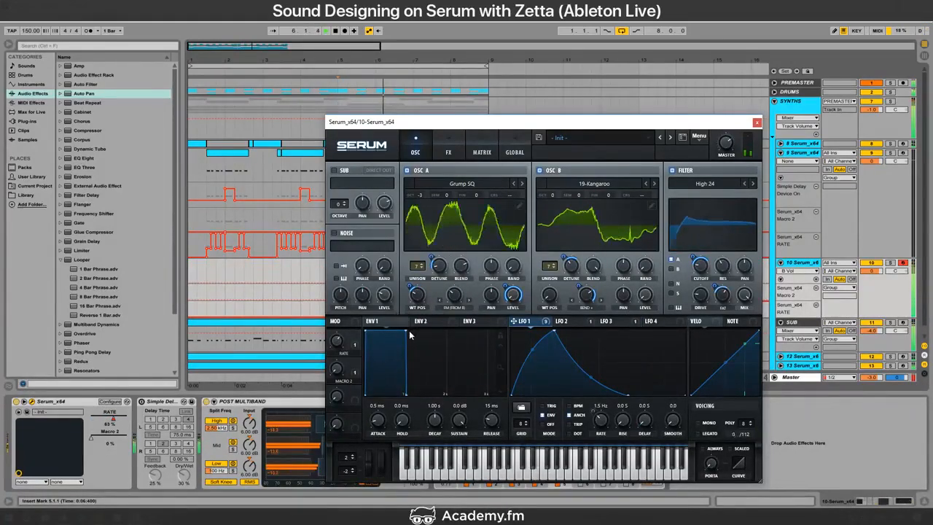
key("space")
key("space")
mouse_move(552, 196)
left_mouse_down()
mouse_move(552, 228)
mouse_move(558, 190)
left_mouse_up()
left_click_drag(587, 290, 589, 309)
Step: Fine-tune the oscillator filter's cutoff while auditioning the loop
key("space")
key("space")
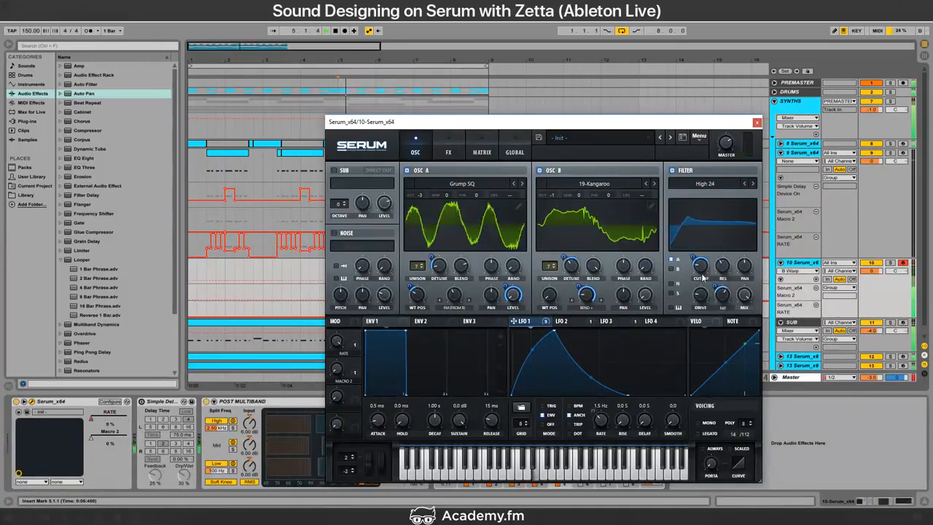
mouse_move(701, 269)
left_mouse_down()
mouse_move(700, 259)
mouse_move(703, 281)
mouse_move(699, 269)
left_mouse_up()
key("space")
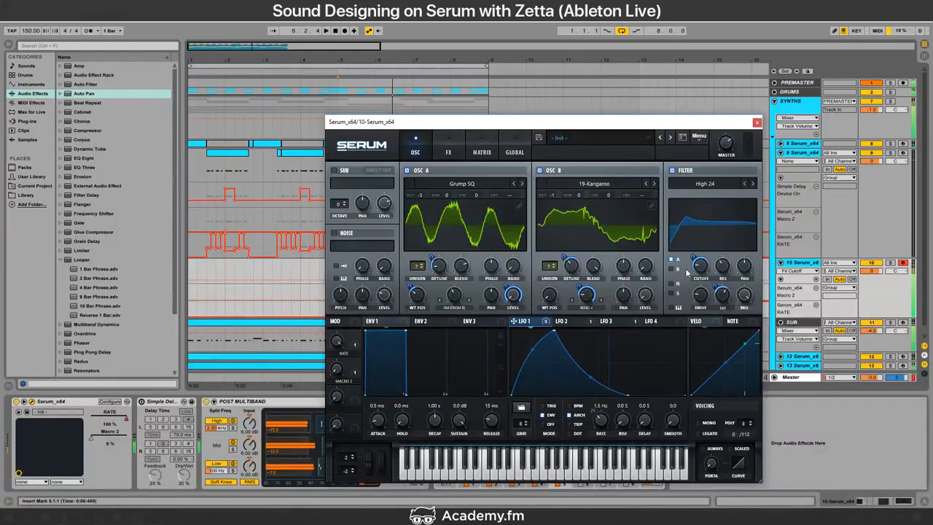
Step: Adjust the mix and cutoff of the Reverb-type filter effect while auditioning the loop
left_click(448, 152)
key("space")
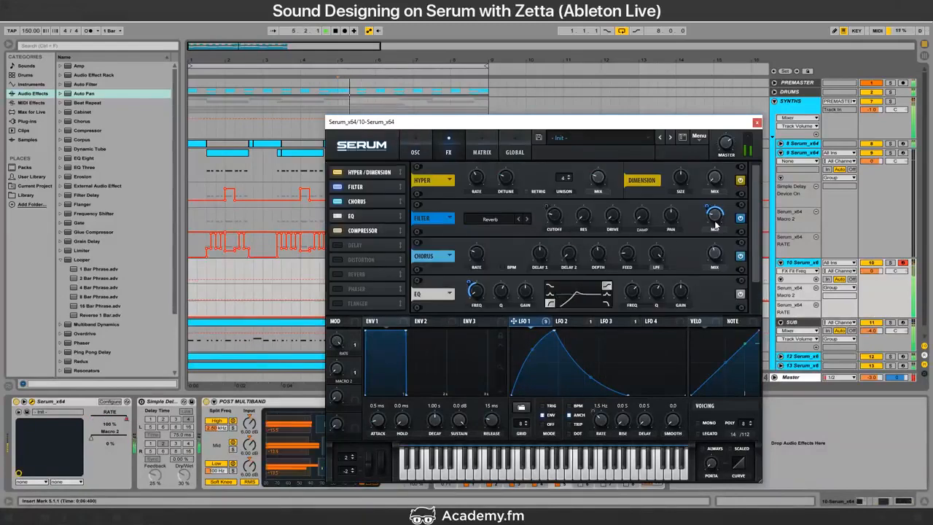
left_click(707, 222)
left_click(556, 210)
key("space")
key("space")
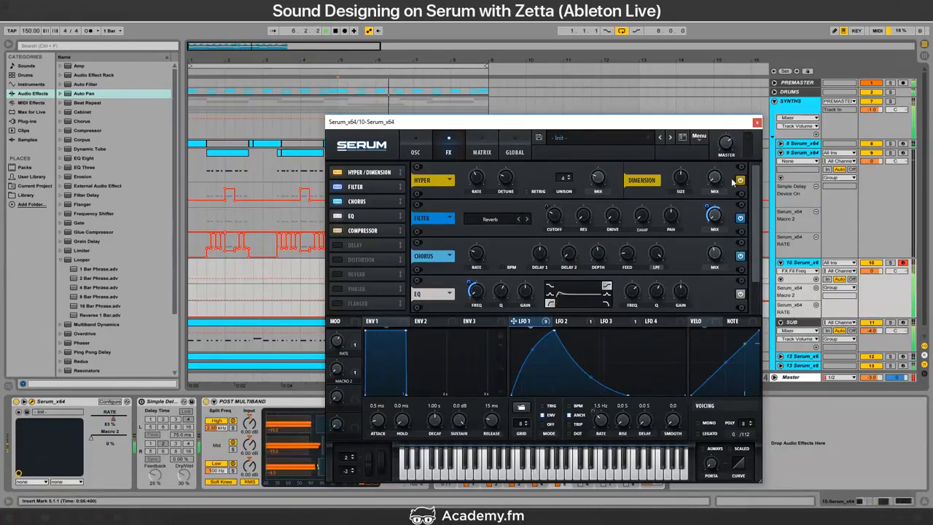
Step: Reshape LFO 1 by moving its peak earlier and adjusting the curve of its falling slope
left_click_drag(554, 337, 528, 321)
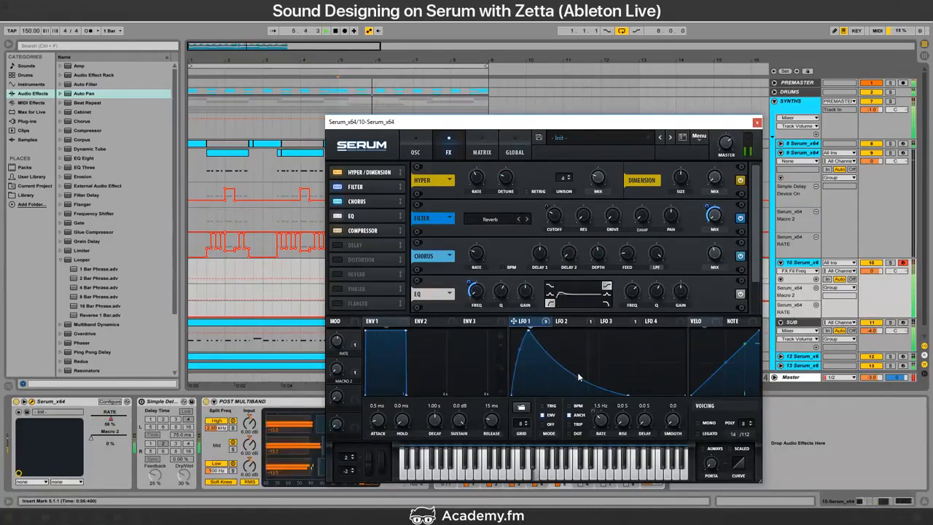
mouse_move(574, 386)
left_mouse_down()
mouse_move(581, 362)
mouse_move(578, 375)
left_mouse_up()
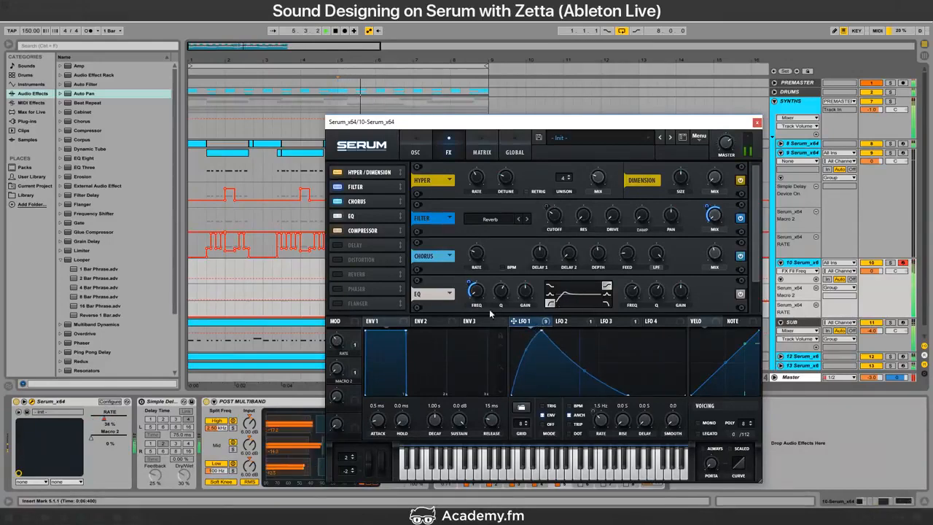
Step: Set oscillator B's octave to 0 and oscillator A's FM warp to about 33%, modulating that warp with LFO 1 at 29
left_click(415, 152)
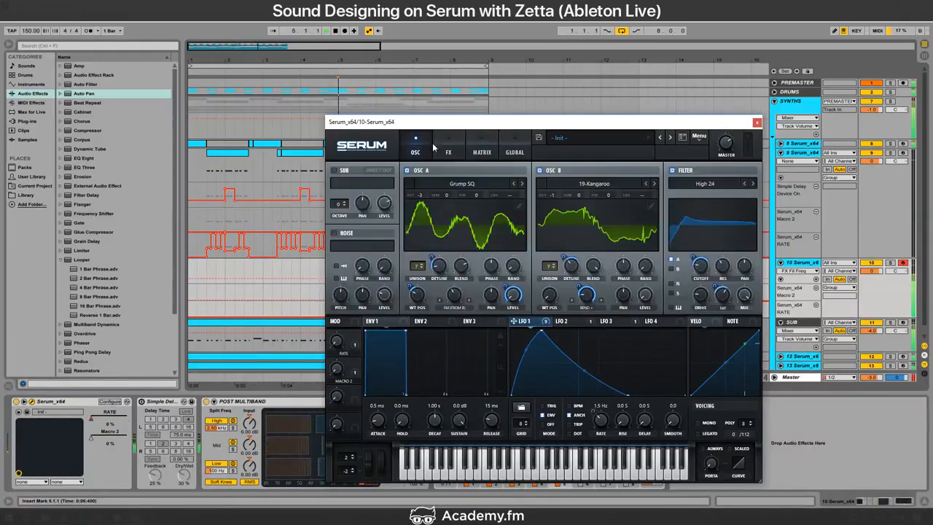
left_click_drag(548, 197, 559, 185)
left_click_drag(454, 296, 451, 309)
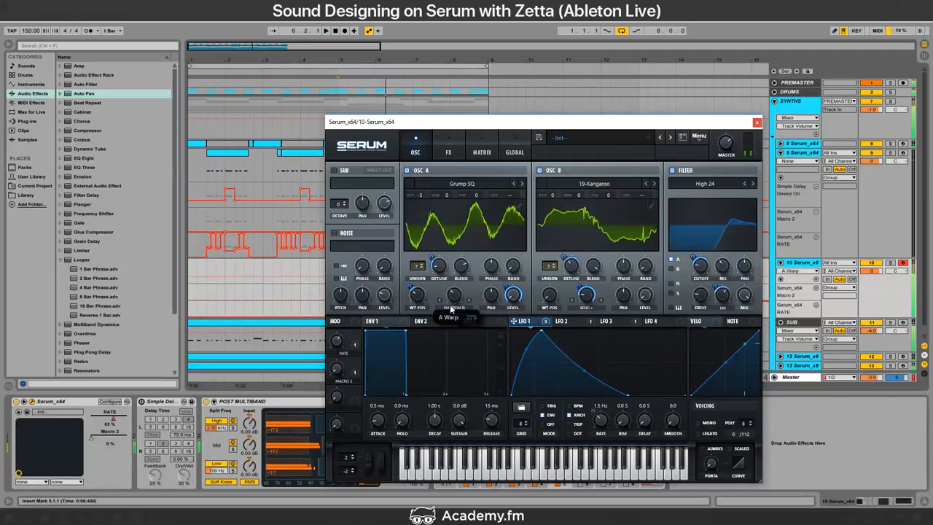
key("space")
key("space")
left_click_drag(520, 322, 453, 295)
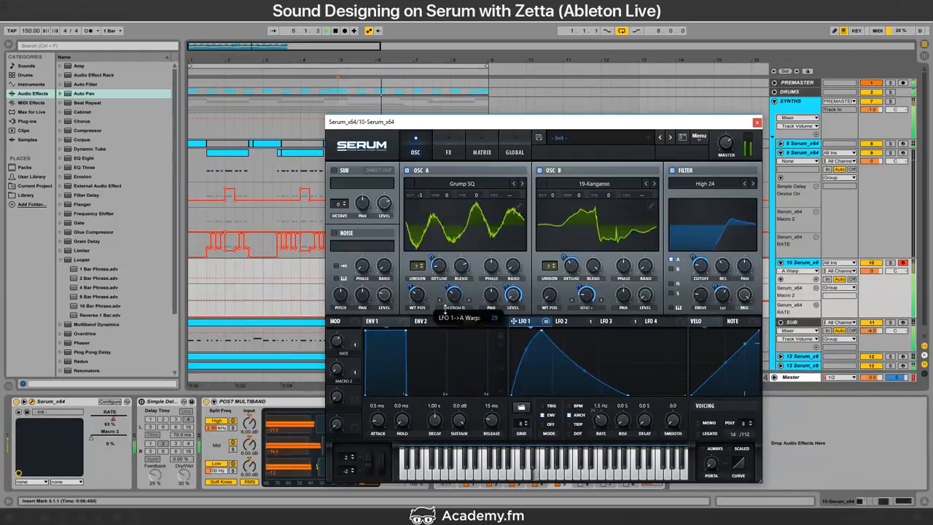
left_click(367, 457)
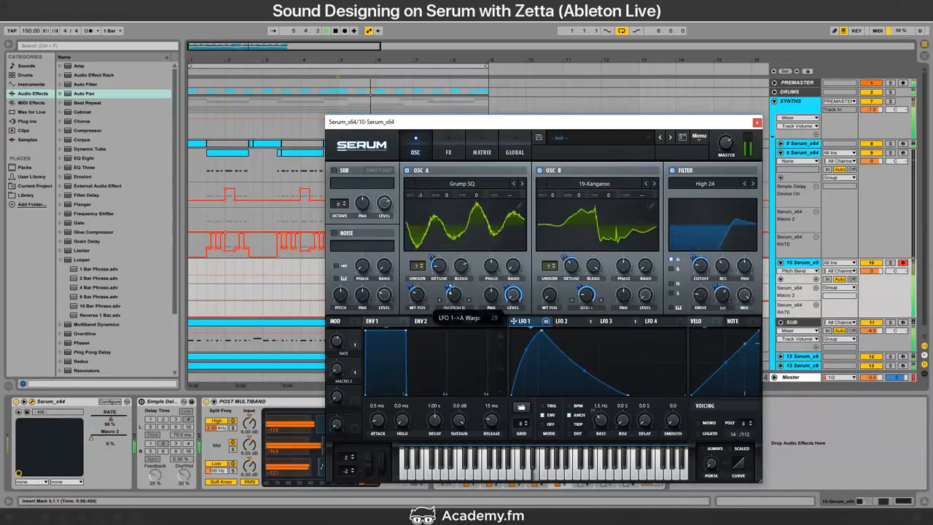
Step: Try the Sync Window warp on oscillator A, switch it to Bend + and remove the LFO 1 modulation from the warp amount
left_click(454, 307)
left_click(470, 121)
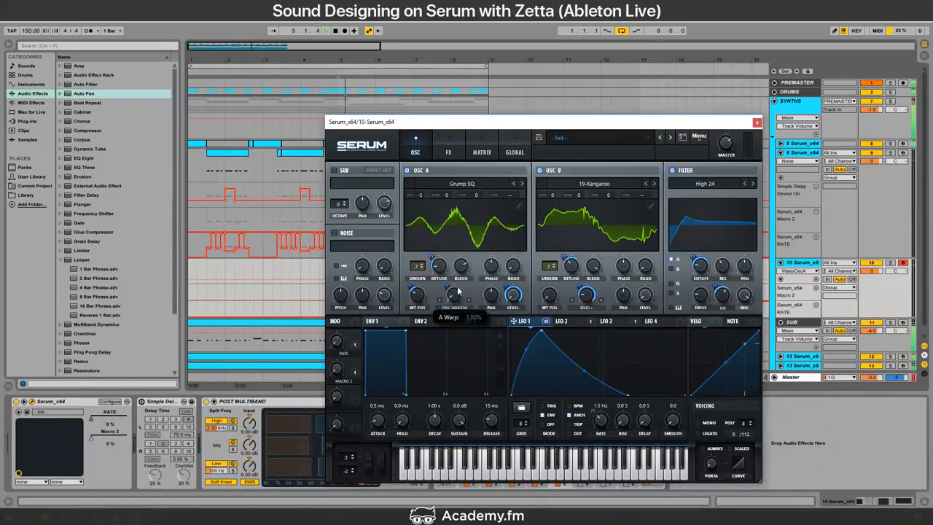
left_click(470, 301)
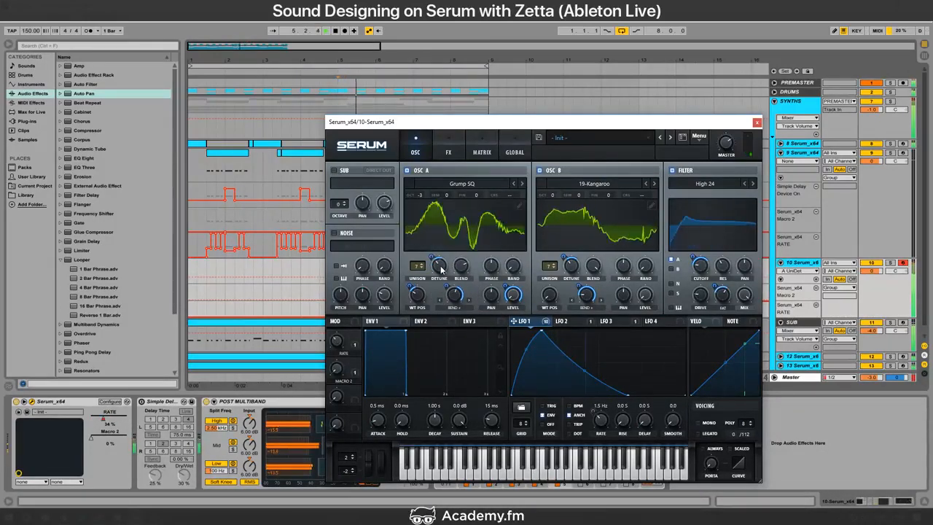
right_click(454, 291)
left_click(486, 335)
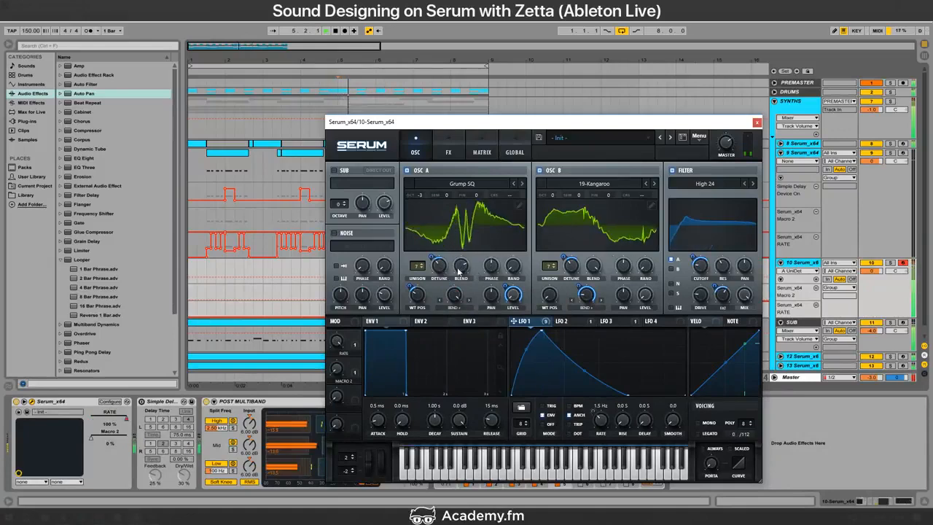
Step: Load the Jurassic Wavetables Martr wavetable in oscillator A, remove its wavetable position modulation and set the position to about 154
left_click(474, 185)
mouse_move(510, 290)
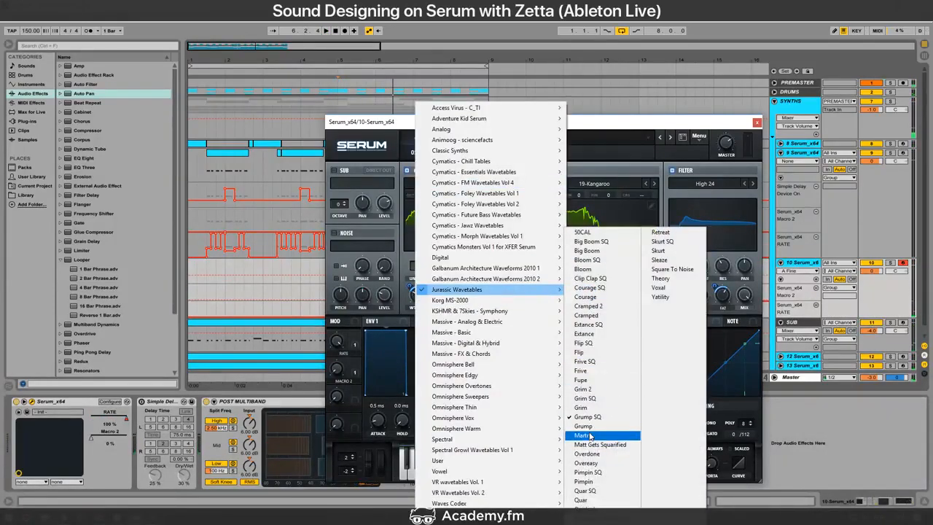
left_click(591, 435)
right_click(416, 291)
left_click(456, 334)
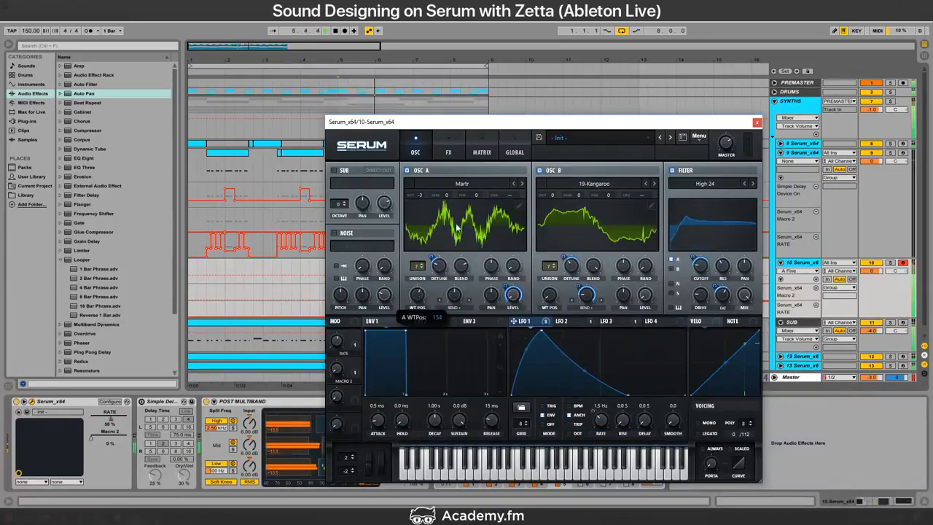
Step: Advance oscillator A by two wavetables and switch to the YouTube live dashboard
left_click(521, 184)
left_click(521, 183)
key("alt+Tab")
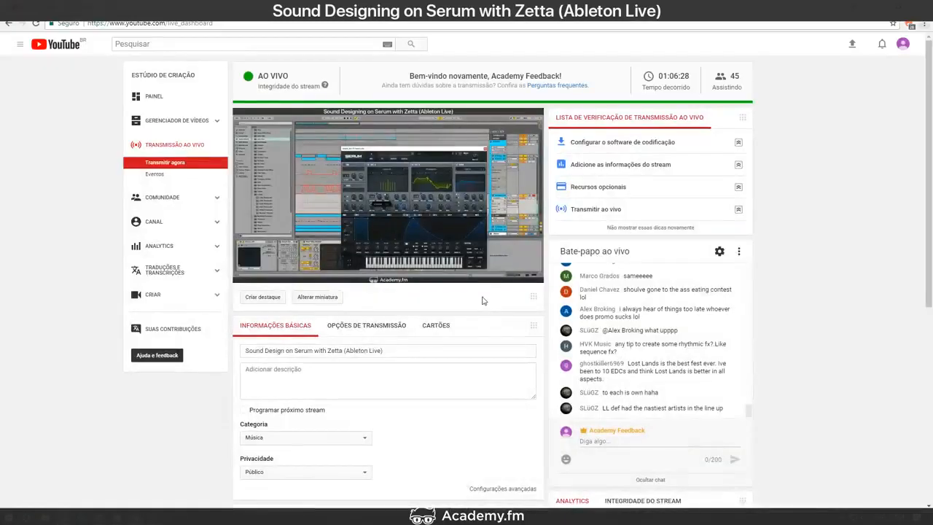
Step: Return to Ableton Live and load the Omnisphere Thin Beanpole wavetable in Serum's oscillator A
key("alt+Tab")
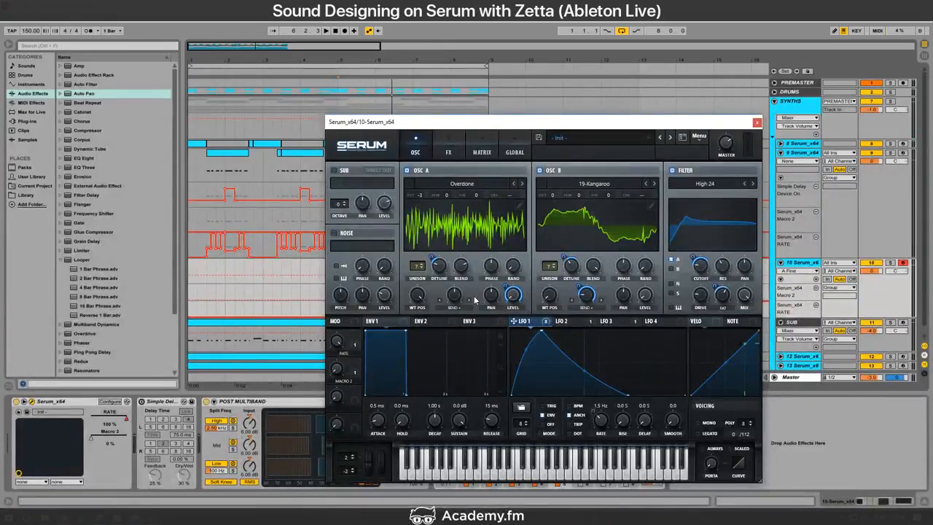
left_click_drag(447, 133, 389, 115)
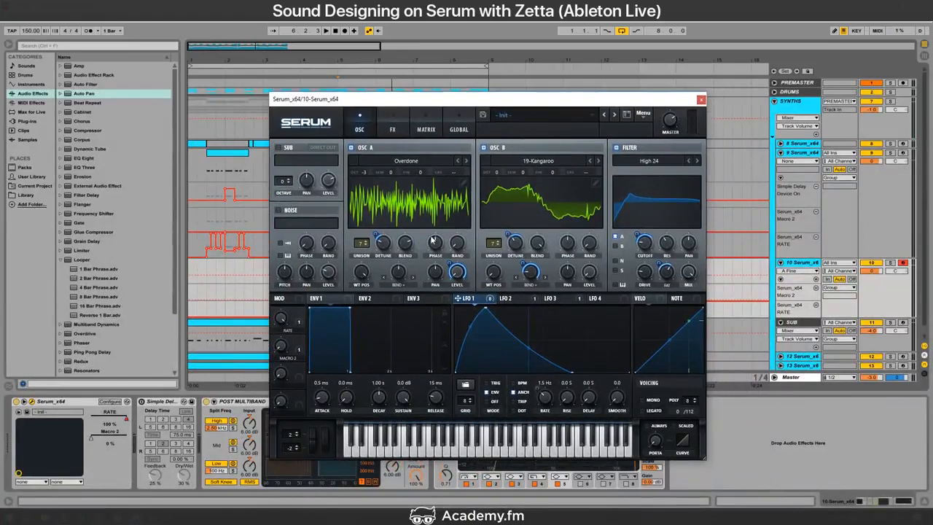
left_click(413, 162)
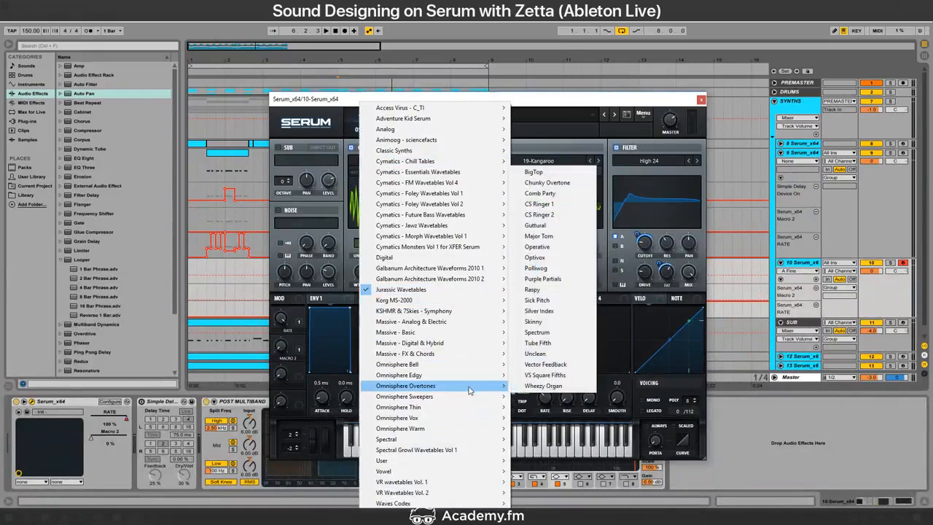
mouse_move(465, 411)
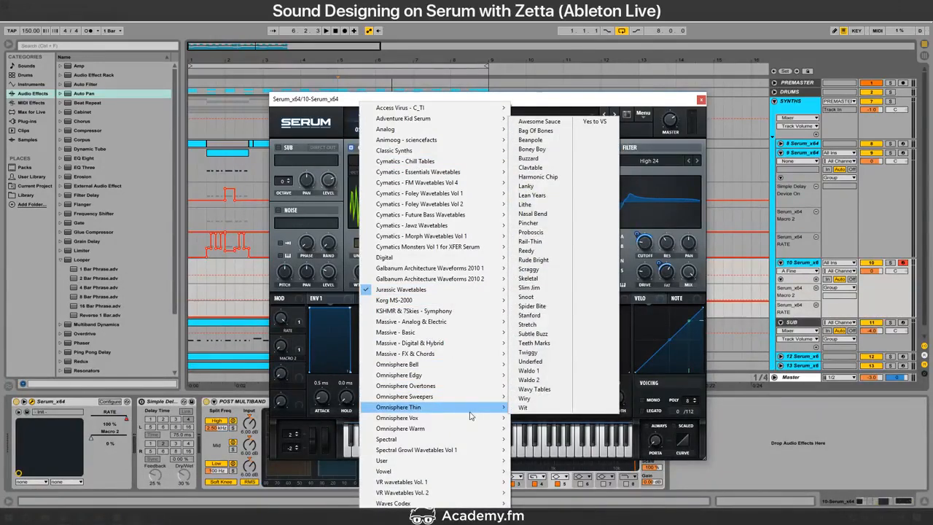
left_click(531, 140)
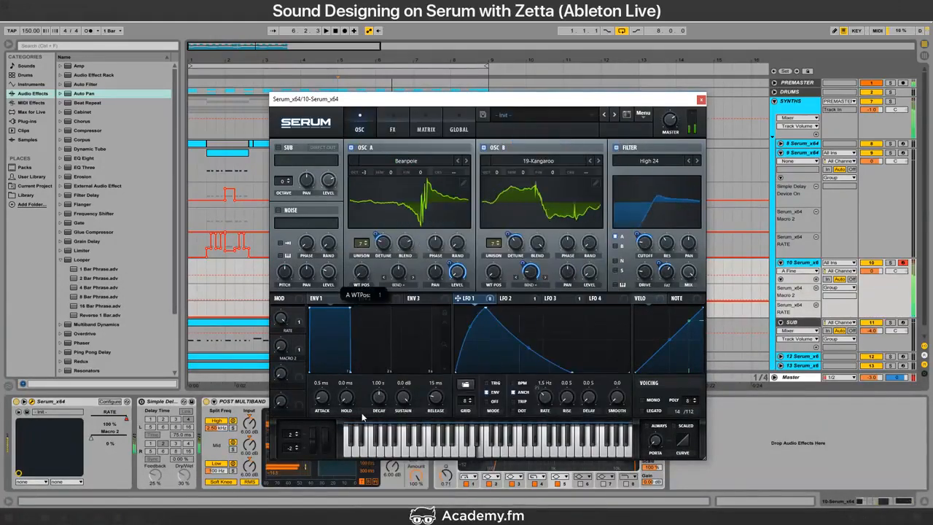
Step: Adjust oscillator A's unison detune, set its wavetable position to about 119 and modulate that position with LFO 1
left_click_drag(384, 243, 430, 217)
left_click_drag(382, 246, 382, 235)
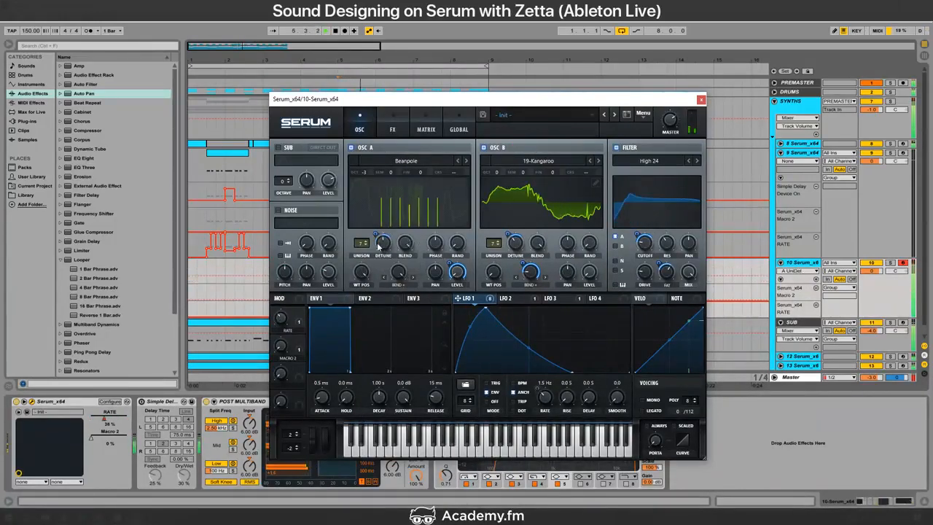
left_click_drag(399, 272, 400, 364)
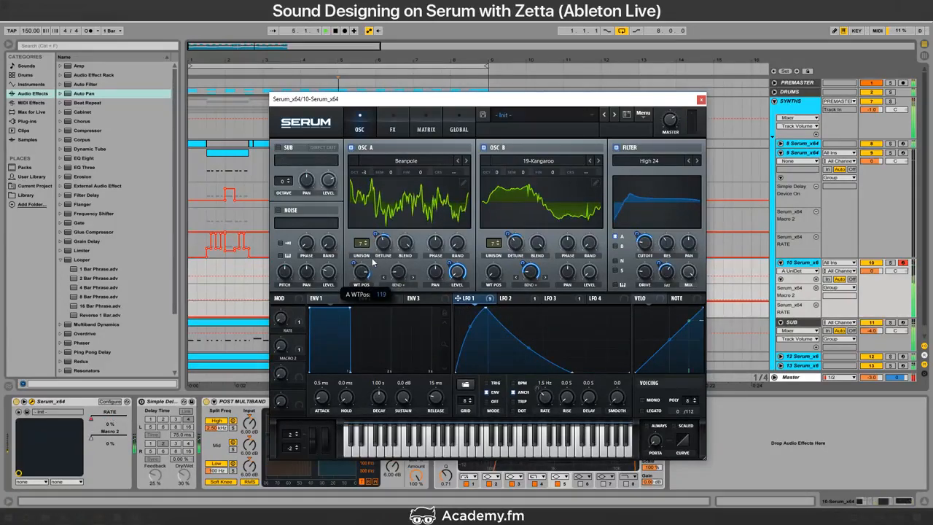
Step: Switch oscillator A's warp mode to FM (from B) and adjust the warp amount
left_click(400, 286)
left_click(411, 240)
mouse_move(399, 272)
left_mouse_down()
mouse_move(404, 250)
mouse_move(408, 276)
left_mouse_up()
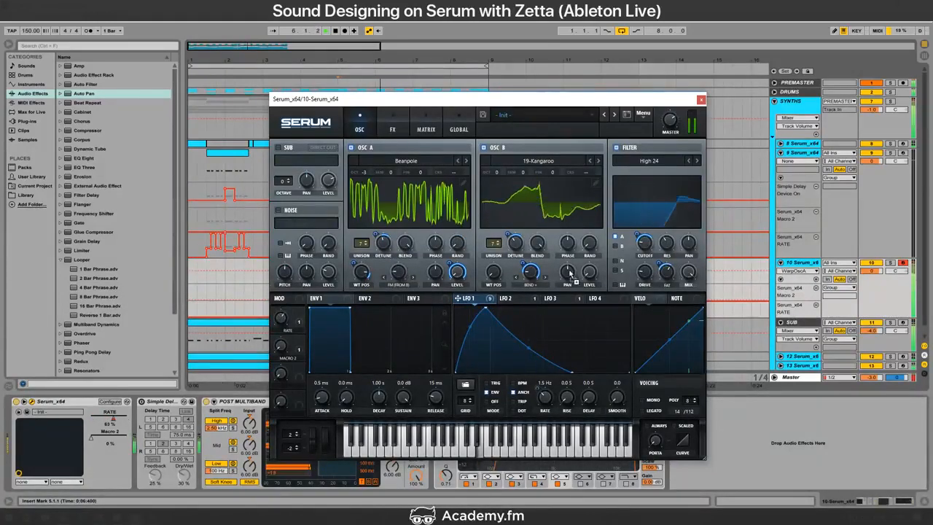
Step: Route oscillator B through the filter with LFO 1 on its level, set its octave to -2 and turn off oscillator A
left_click(618, 245)
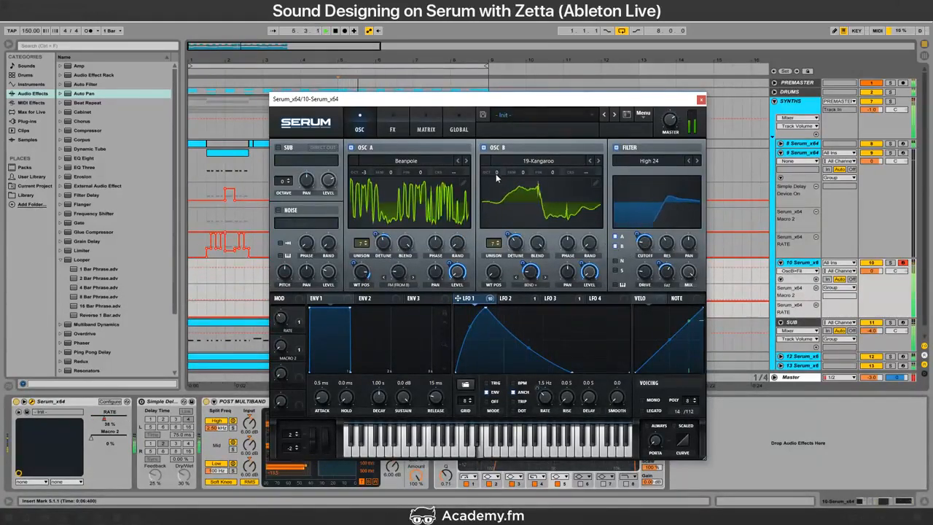
left_click(351, 147)
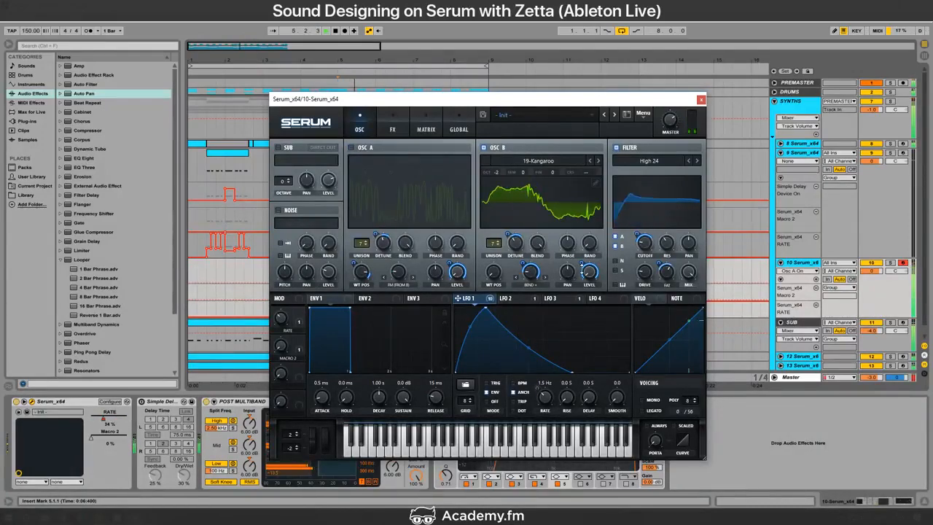
Step: Try oscillator B without the LFO 1 modulation on its level and without its filter routing
right_click(587, 274)
left_click(611, 311)
left_click(621, 248)
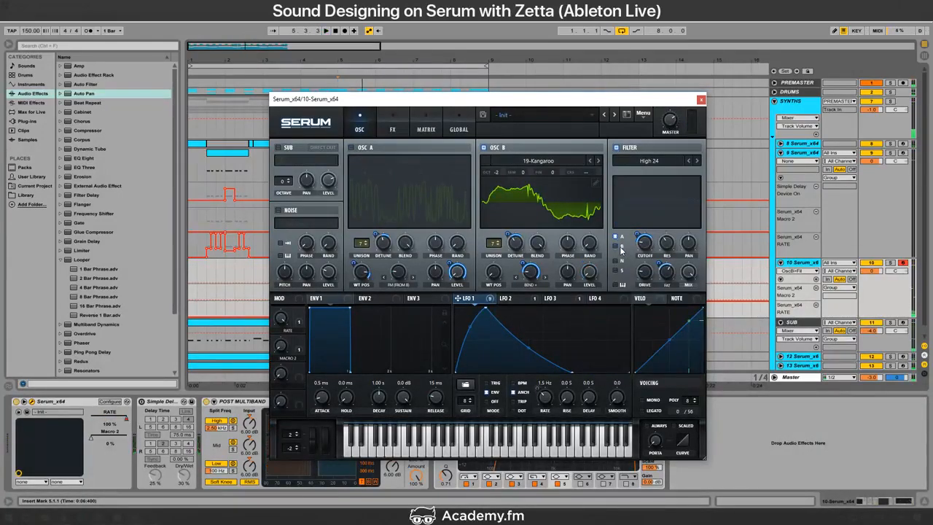
left_click(621, 248)
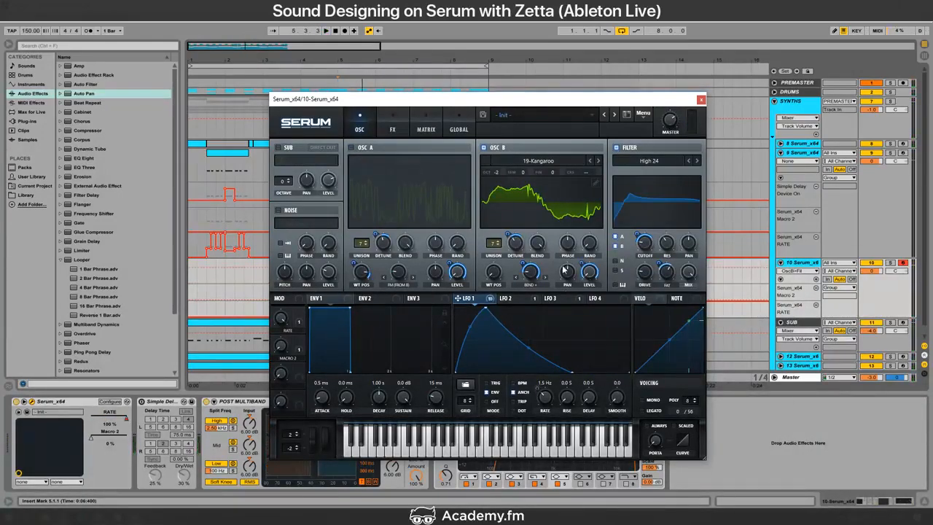
Step: Set oscillator B's octave to -3, fine tuning to 5 and wavetable position to 123, with LFO 1 modulating the wavetable position
left_click_drag(540, 166, 561, 167)
left_click_drag(501, 177, 501, 193)
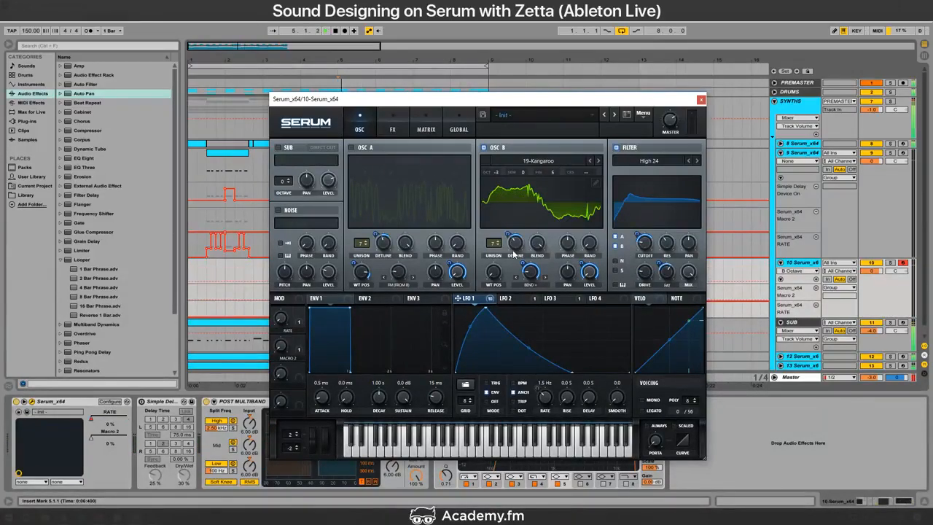
left_click_drag(530, 271, 489, 290)
left_click(494, 272)
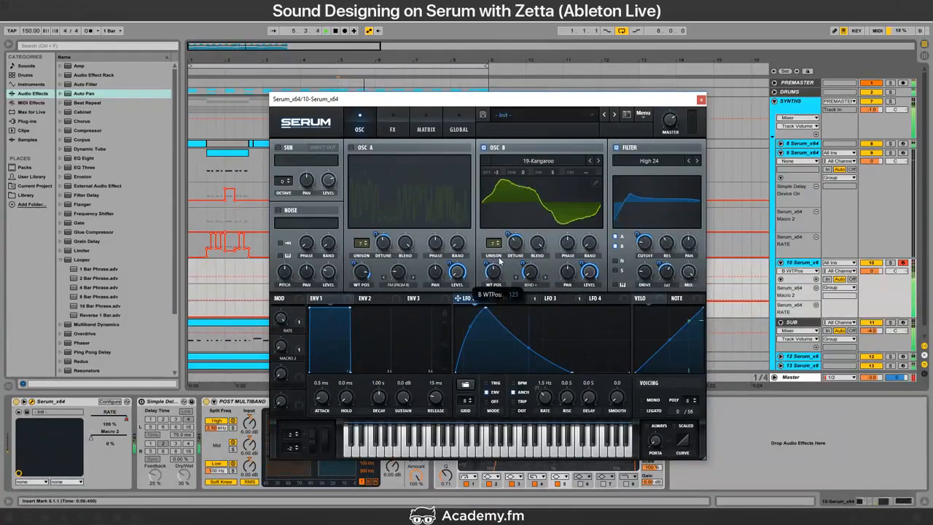
Step: Enable oscillator A and reset oscillator B's fine tuning to 0
left_click(353, 148)
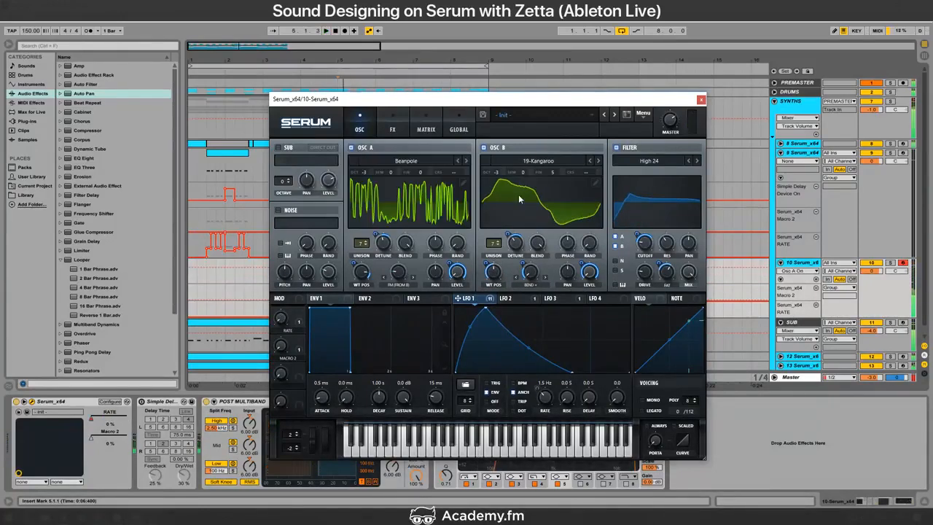
right_click(551, 191)
left_click(470, 188)
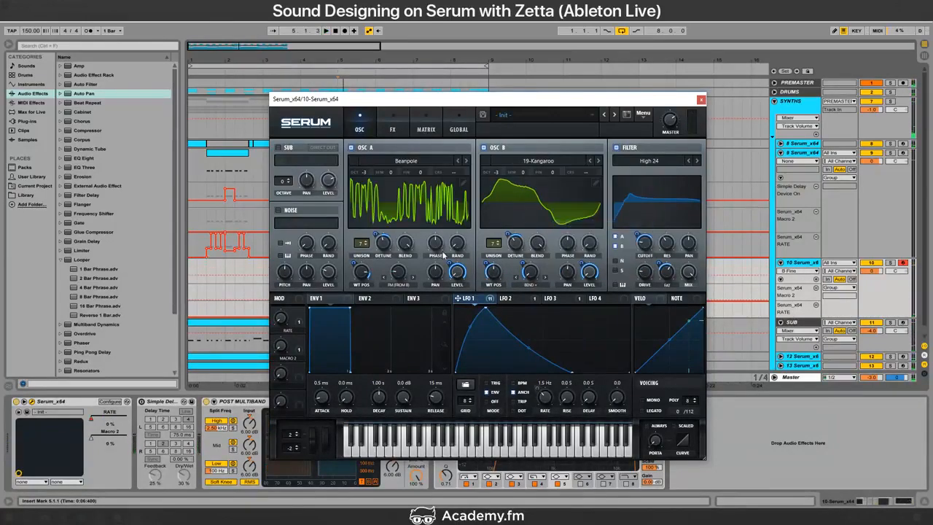
Step: Change oscillator A's warp mode to Bend + and assign LFO 1 to its warp amount
left_click(400, 274)
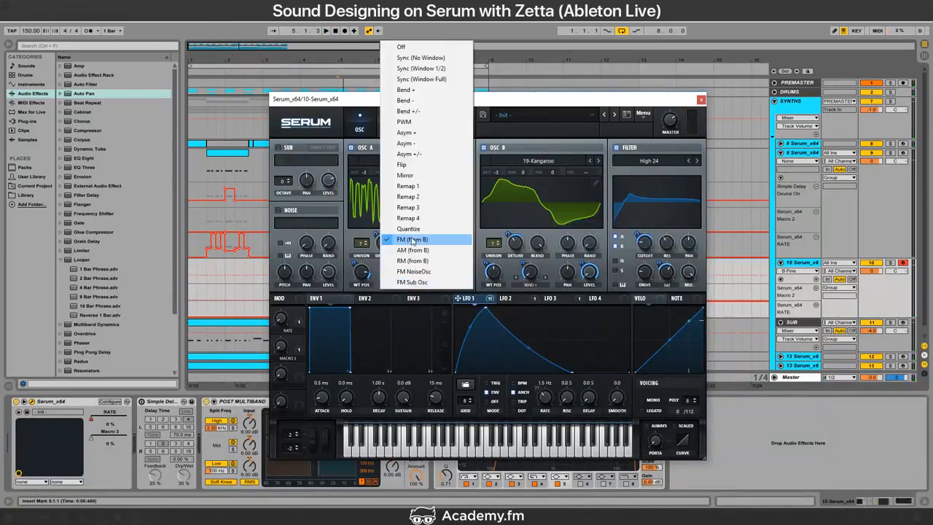
left_click(423, 47)
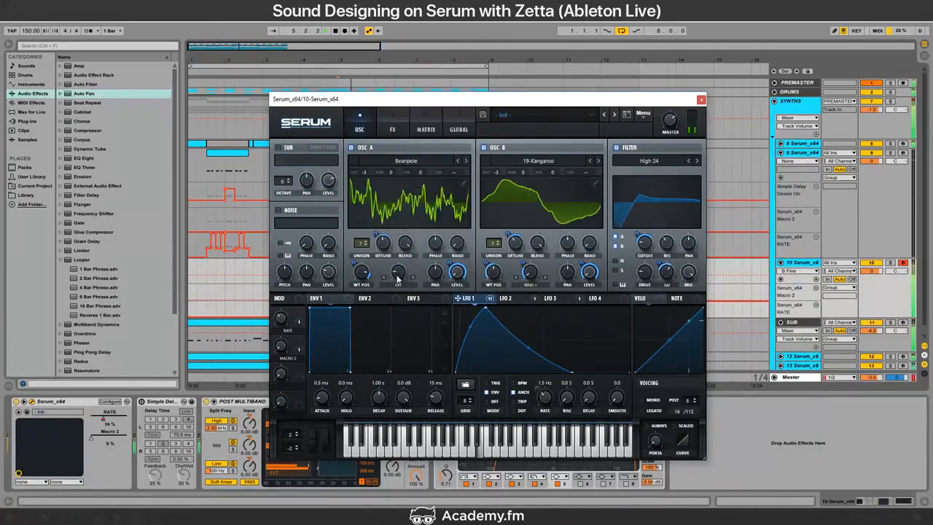
left_click(398, 283)
left_click(428, 110)
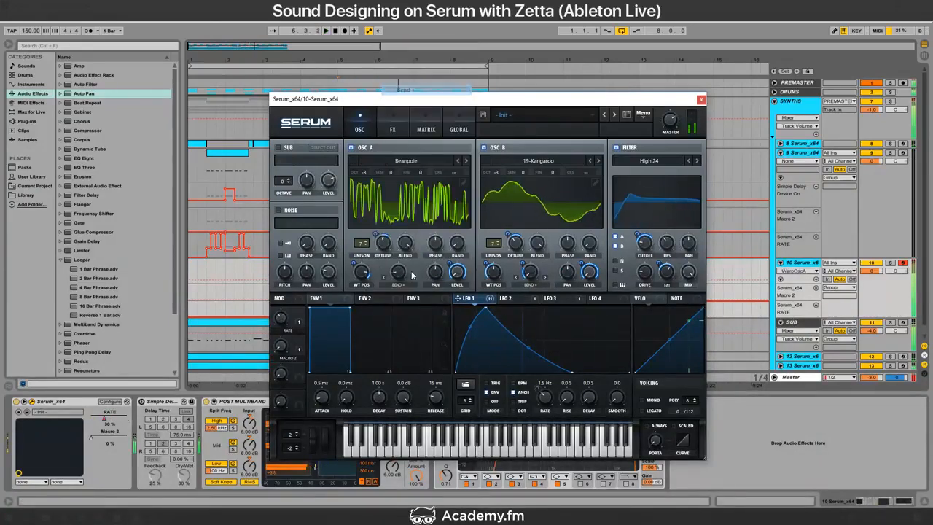
left_click_drag(457, 296, 398, 274)
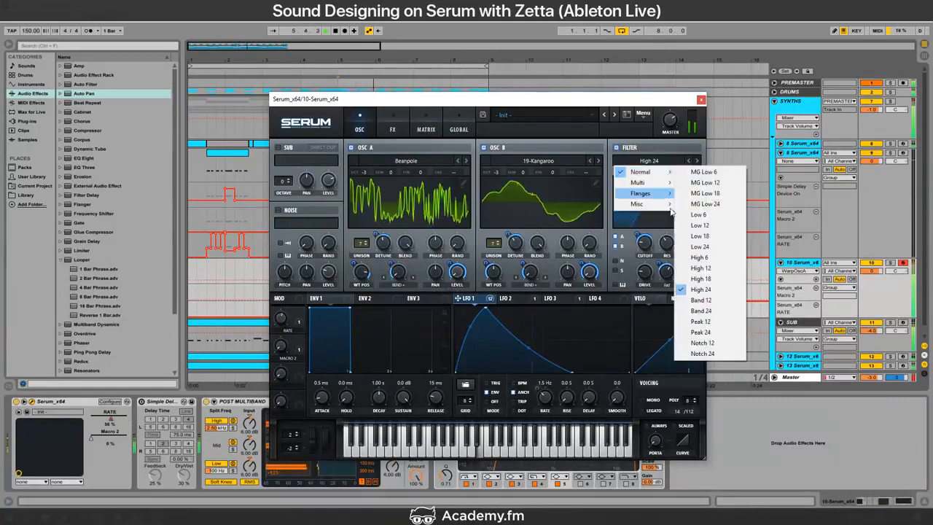
Step: Change the filter type to Band 24, adjust its cutoff and resonance, and set the filter mix to 80%
left_click(696, 311)
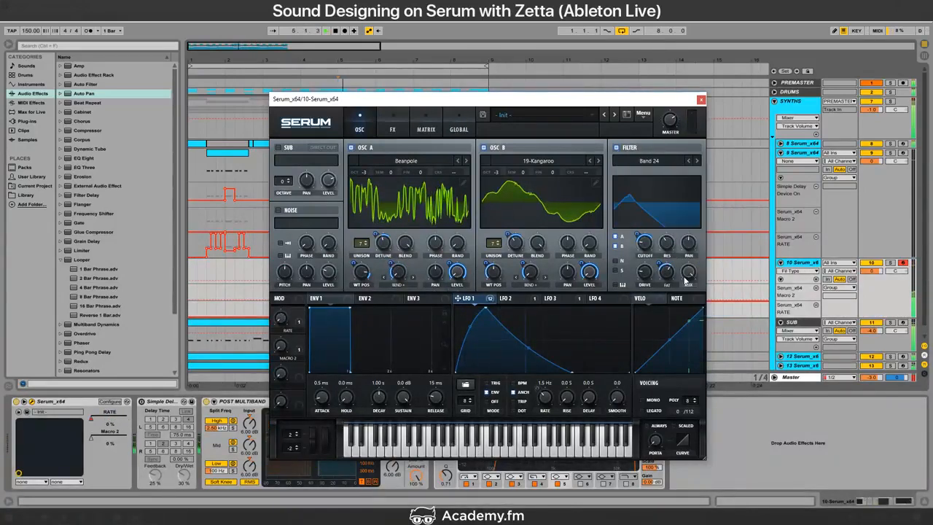
left_click_drag(685, 280, 686, 289)
left_click_drag(644, 247, 689, 277)
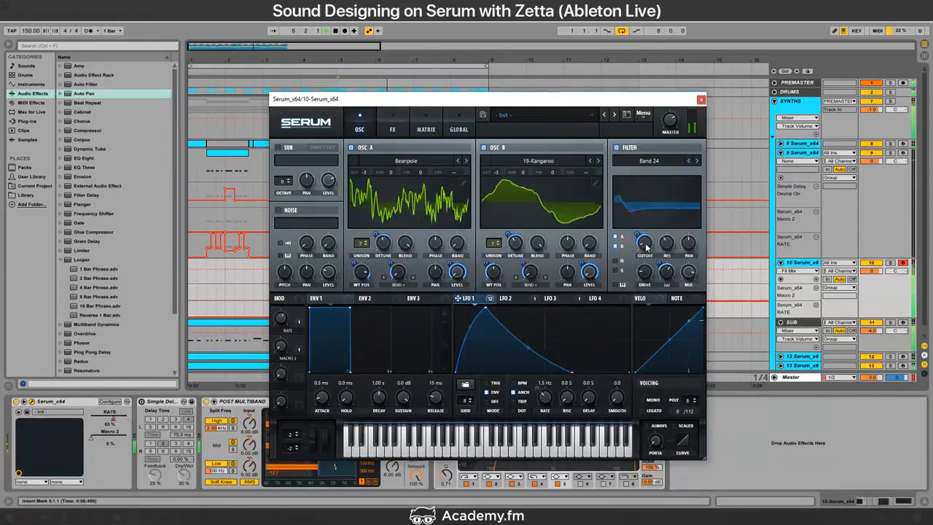
left_click_drag(645, 247, 664, 246)
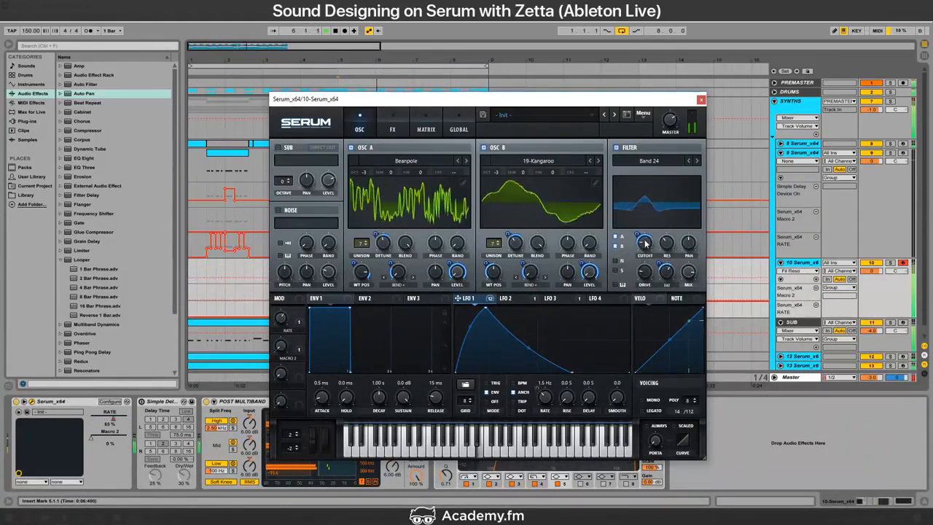
mouse_move(690, 275)
left_mouse_down()
mouse_move(691, 269)
mouse_move(688, 285)
left_mouse_up()
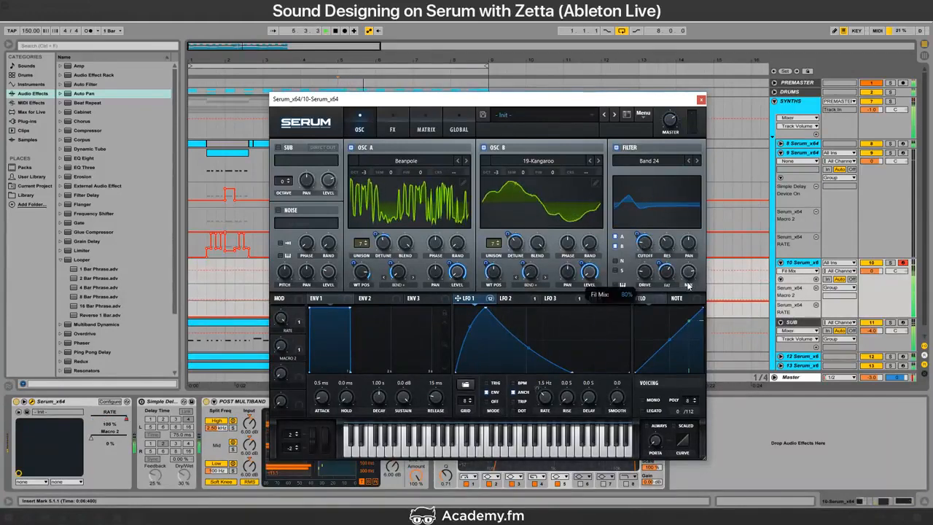
Step: In the effects rack, clear the Reverb filter's existing cutoff modulation and assign LFO 1 to that cutoff
left_click(392, 129)
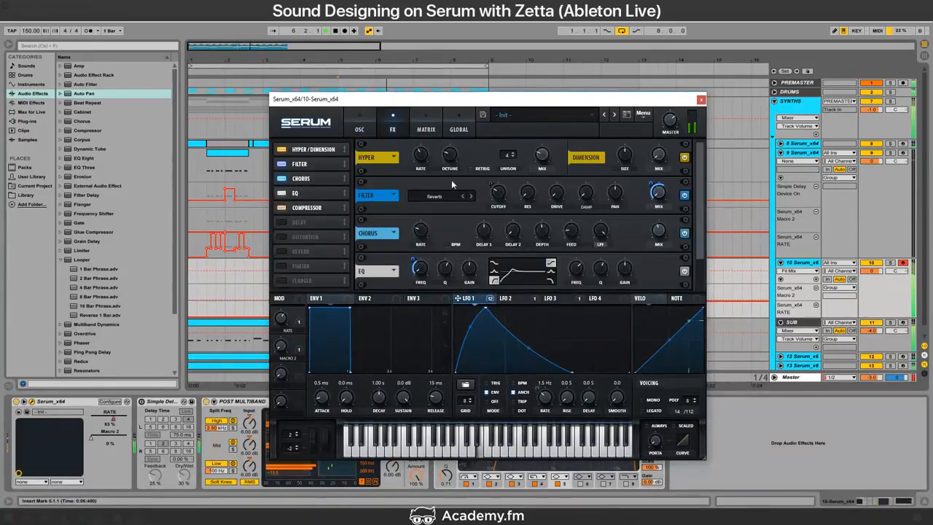
left_click(652, 183)
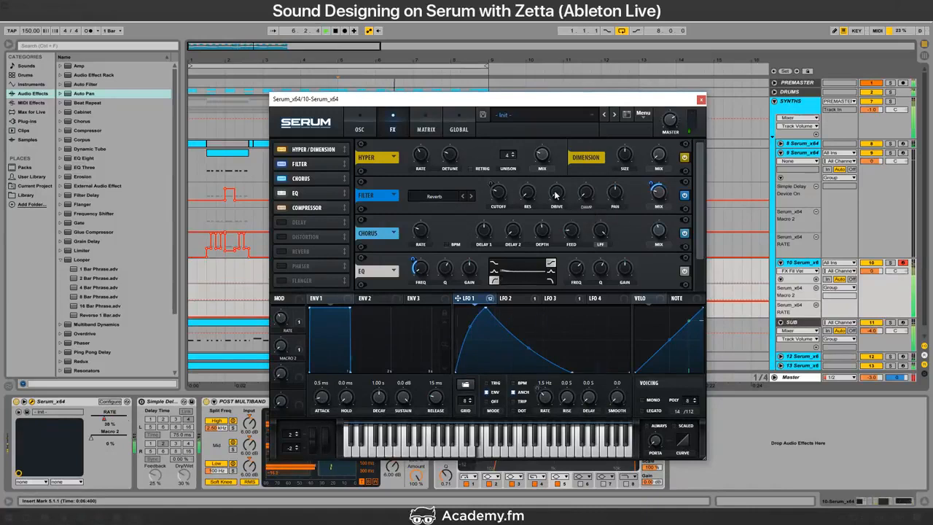
right_click(498, 190)
left_click(537, 231)
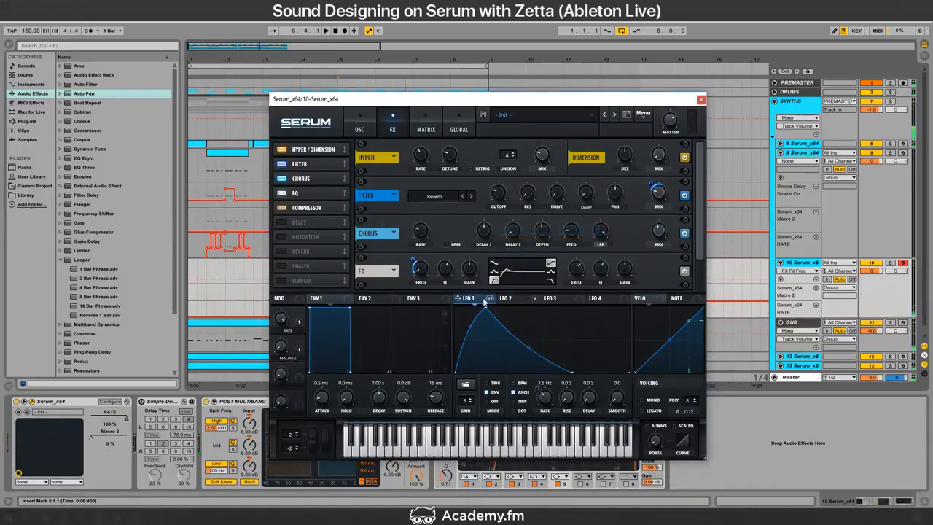
left_click_drag(493, 187, 497, 207)
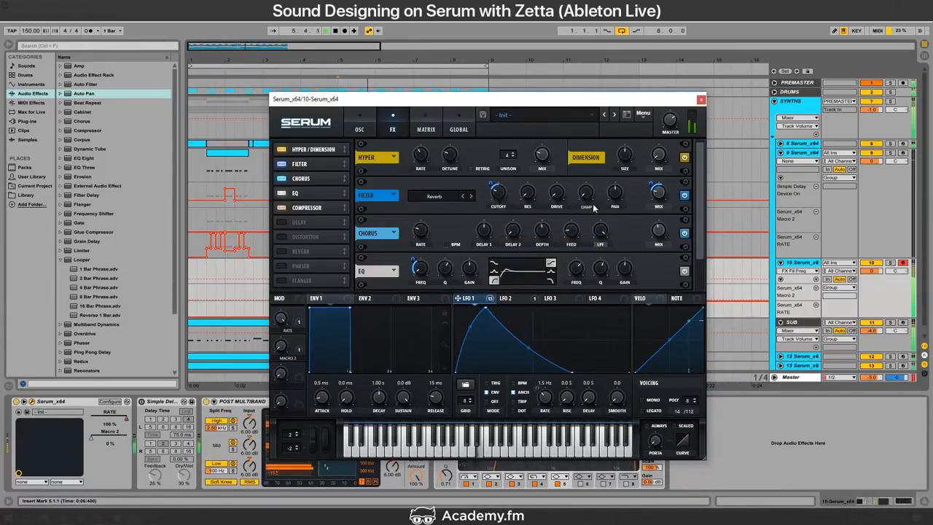
Step: Adjust the modulation depth on the effects filter's mix and bend the rising segment of the LFO 1 curve upward
left_click_drag(651, 193, 652, 238)
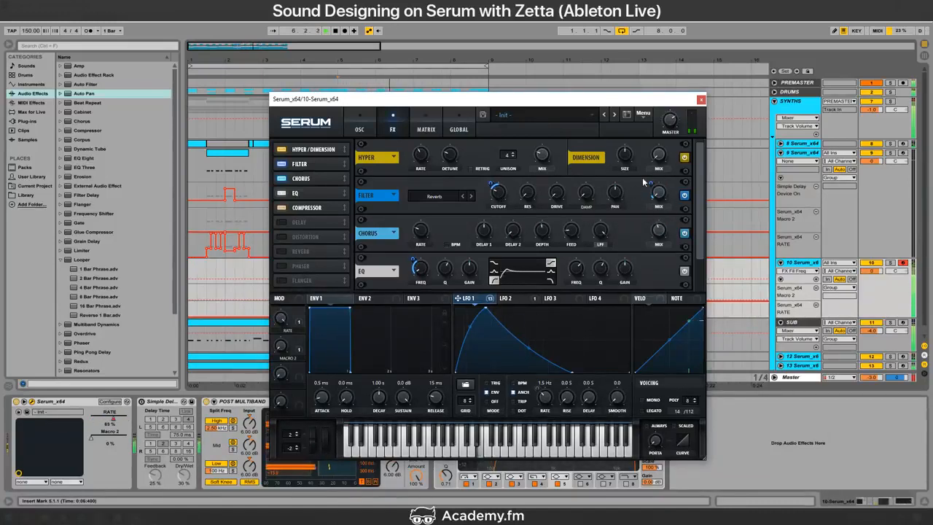
left_click_drag(651, 190, 657, 222)
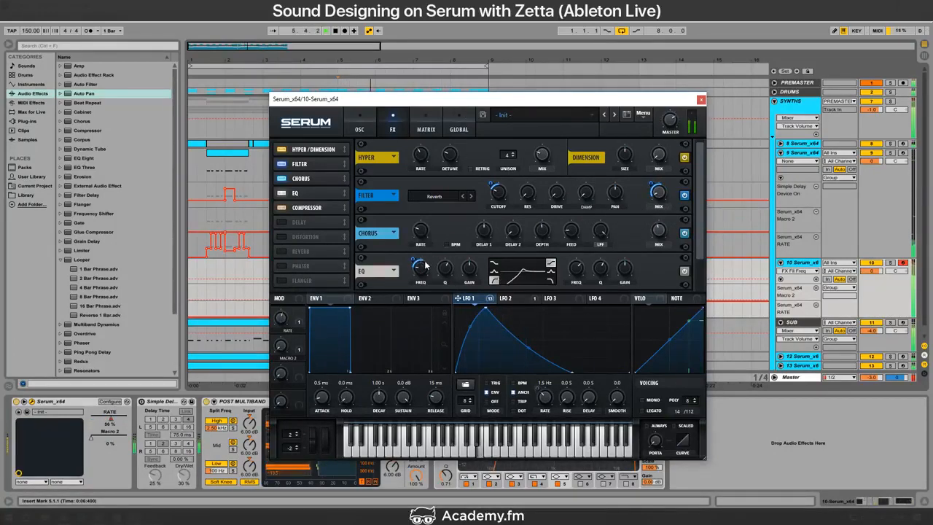
mouse_move(471, 325)
left_mouse_down()
mouse_move(475, 342)
mouse_move(479, 315)
left_mouse_up()
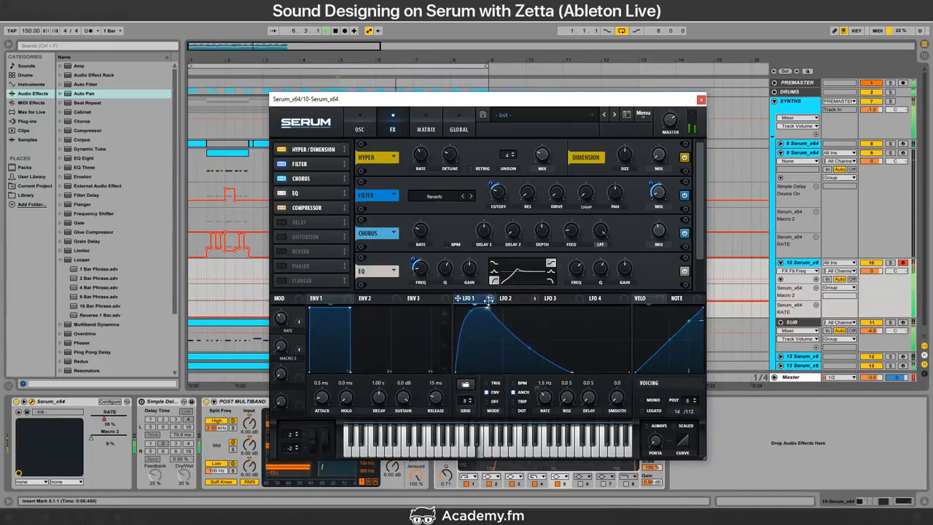
Step: Switch to the YouTube live dashboard and read back through the recent questions in the live chat
key("alt+Tab")
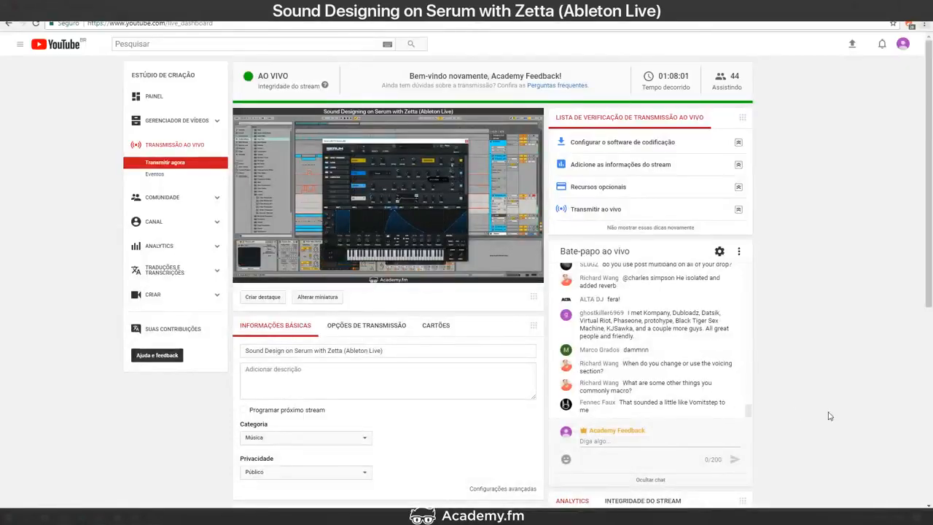
key("alt+Tab")
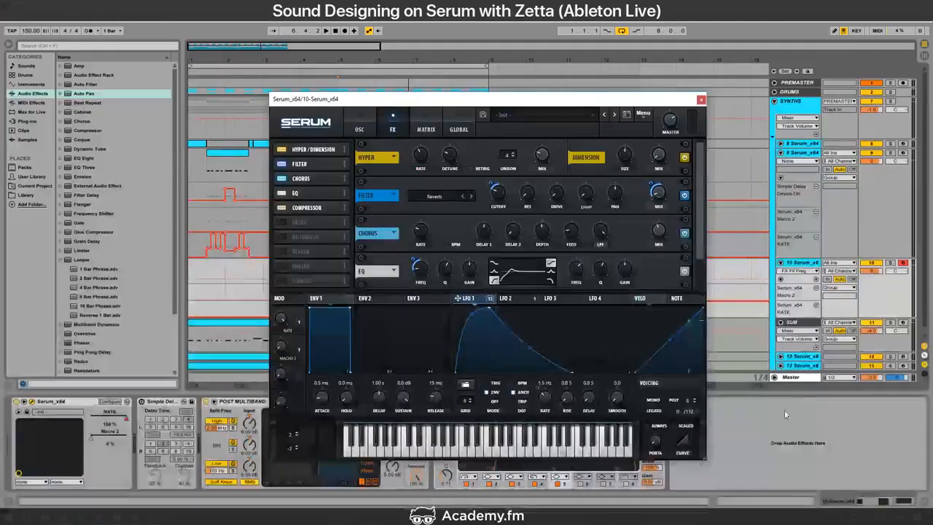
key("alt+Tab")
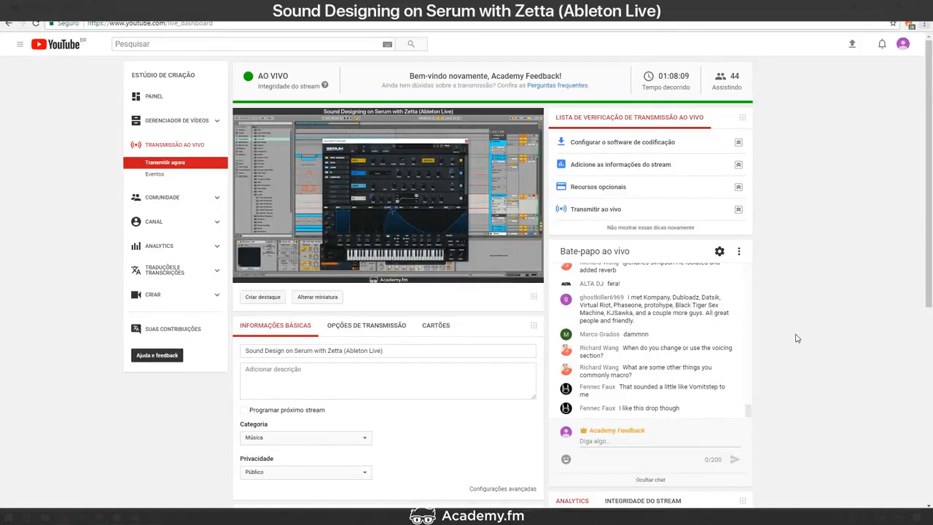
scroll(710, 332, "up", 1)
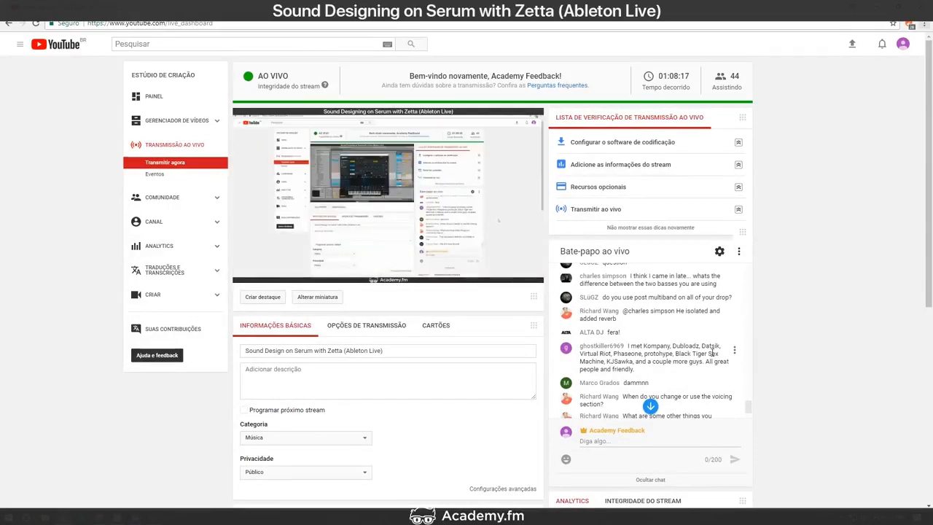
scroll(712, 353, "up", 1)
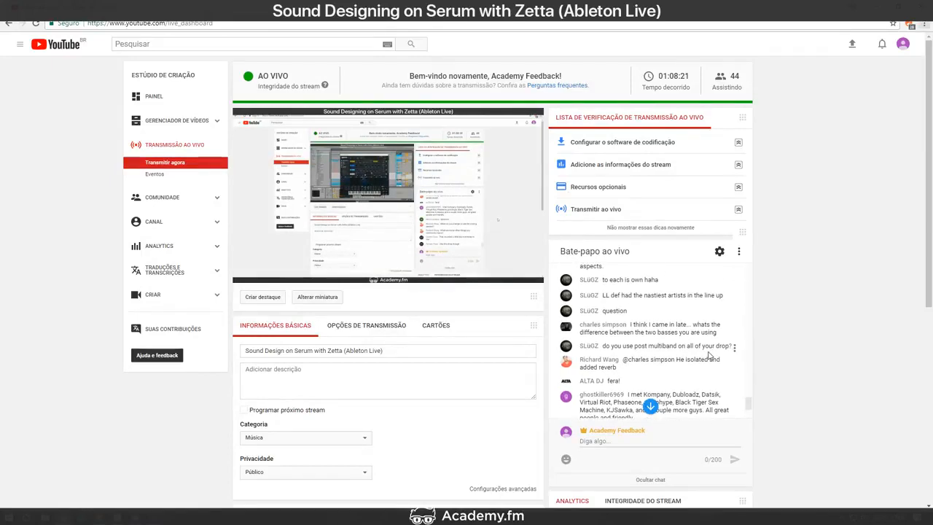
Step: Return to Ableton Live and play the opening bass clips on Serum tracks 9 and 8 to compare the two sounds
key("alt+Tab")
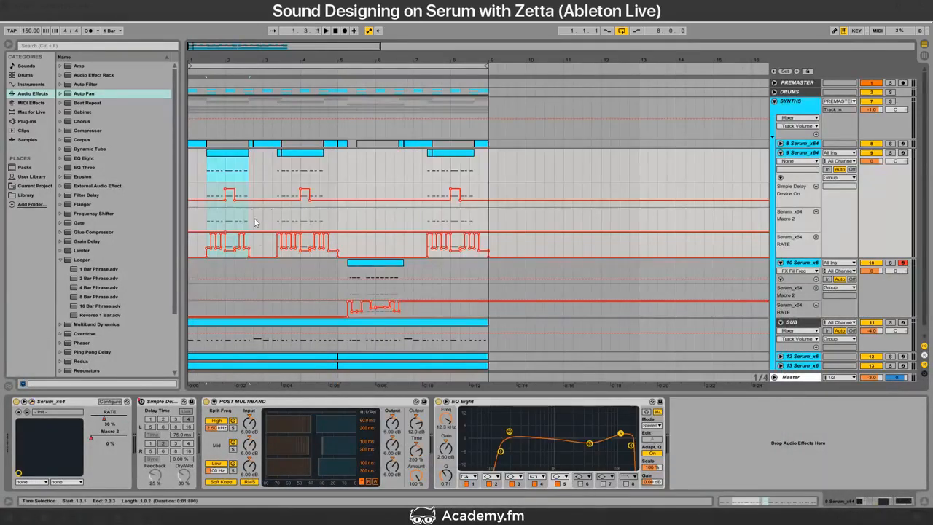
key("space")
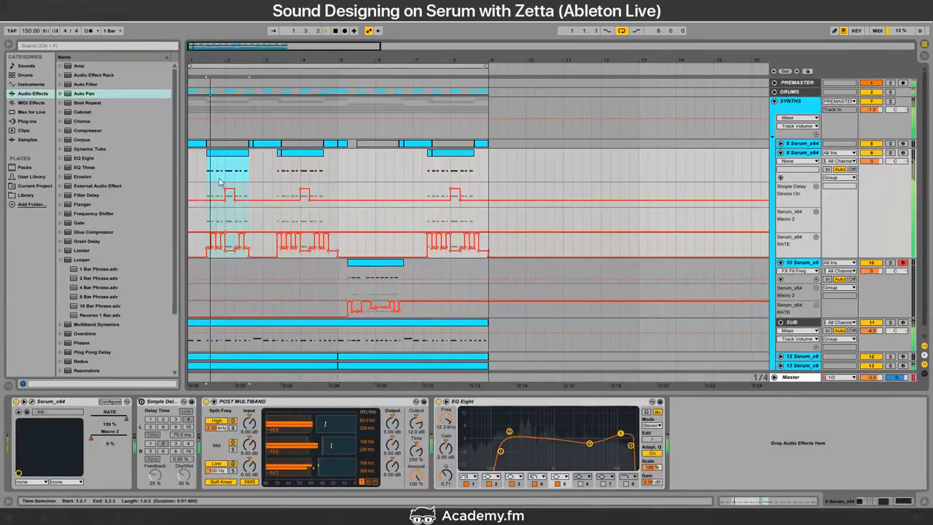
left_click(199, 153)
left_click(198, 144)
key("space")
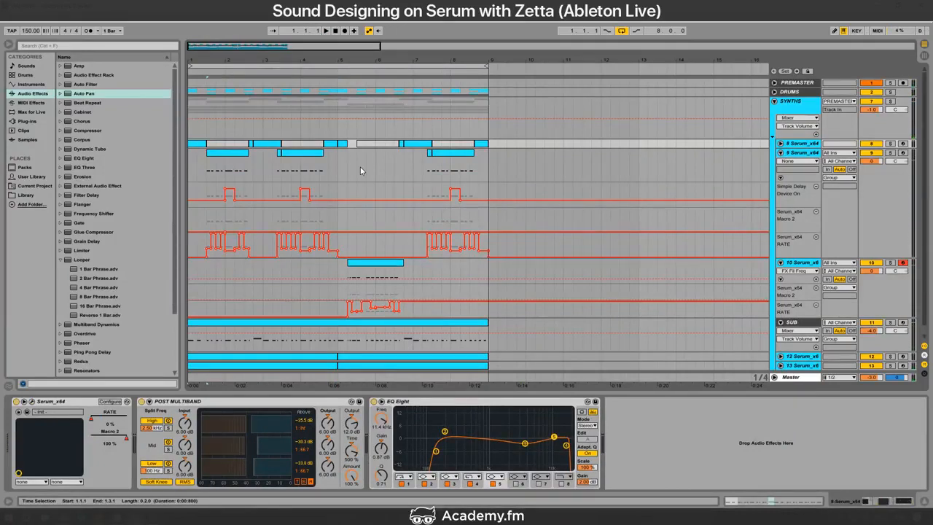
key("space")
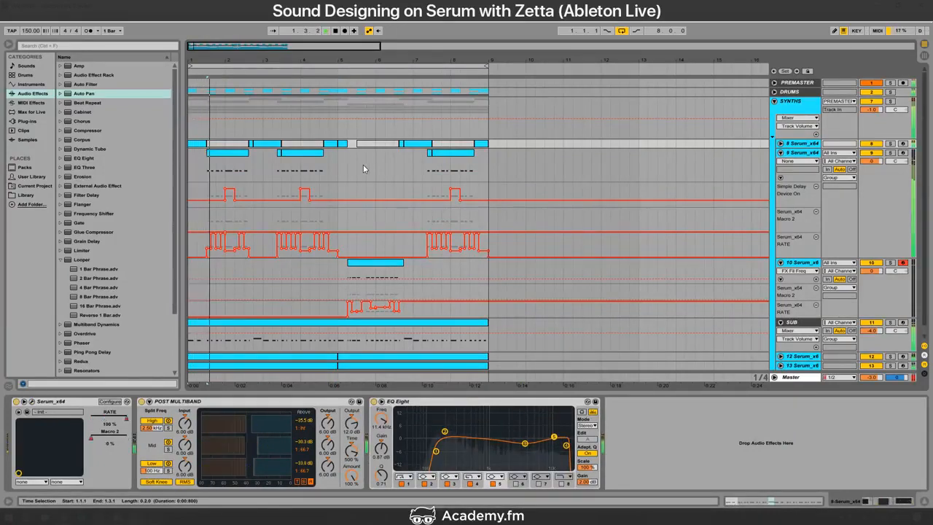
left_click(781, 144)
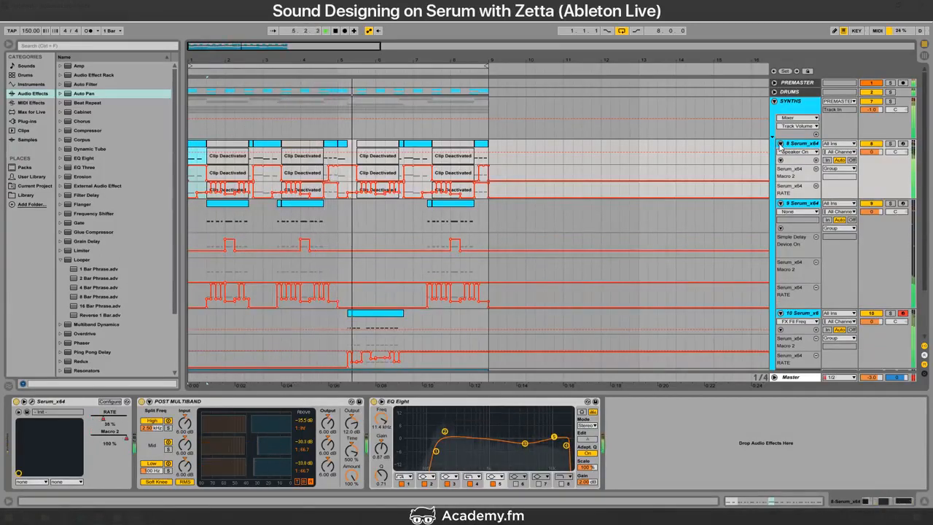
left_click(781, 144)
Step: On track 10's Serum, set oscillator B's octave to -1 and its warp mode to Sync
left_click(341, 274)
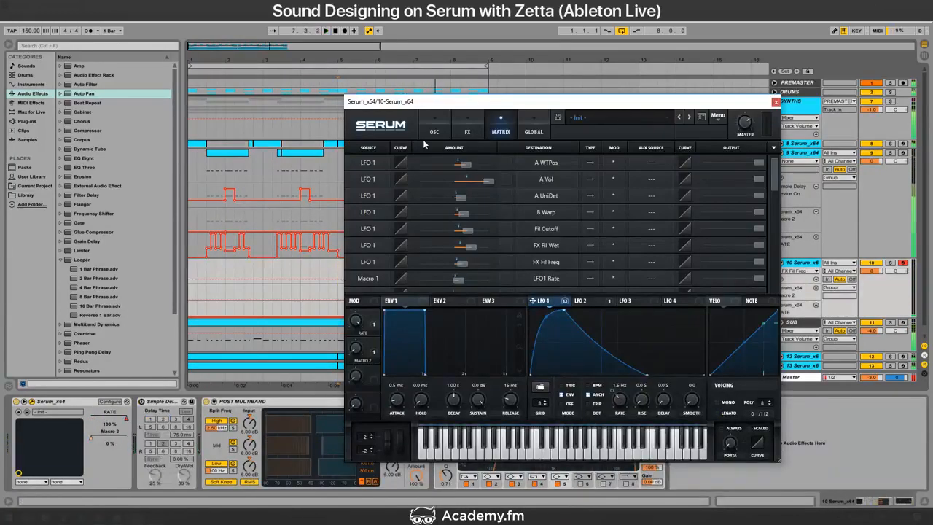
left_click_drag(435, 101, 540, 101)
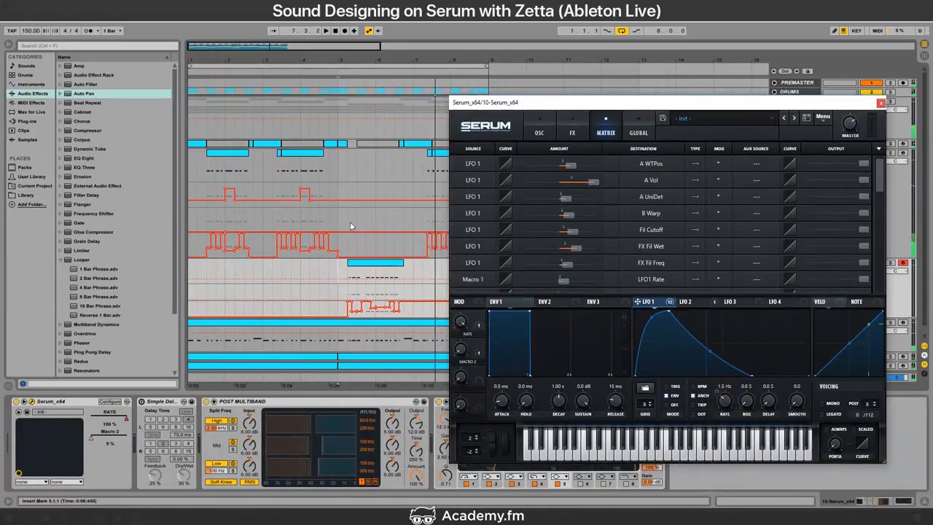
left_click(539, 128)
left_click_drag(677, 175, 707, 118)
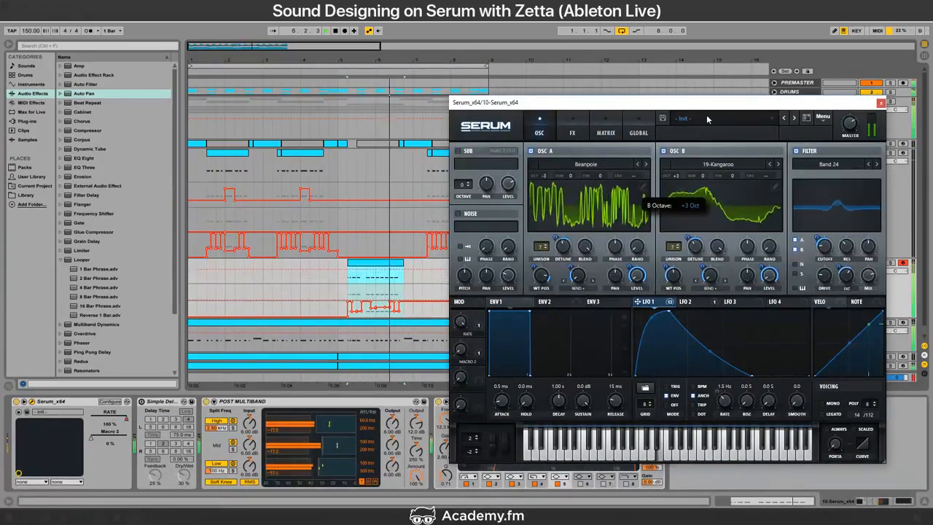
left_click(711, 289)
left_click(720, 61)
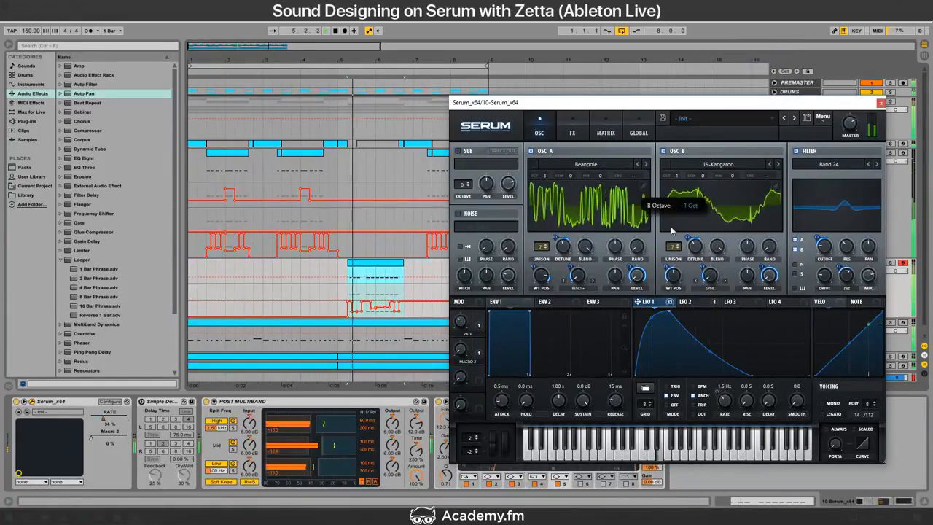
Step: Set oscillator A's warp mode to FM (from B) and remove the LFO 1 modulation from oscillator B's level
left_click(576, 288)
left_click(615, 243)
right_click(748, 271)
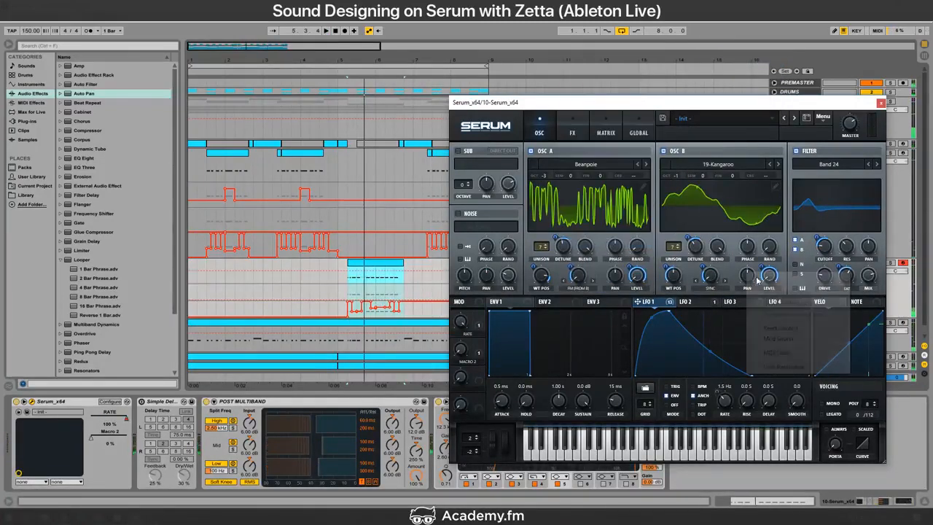
right_click(769, 272)
left_click(786, 315)
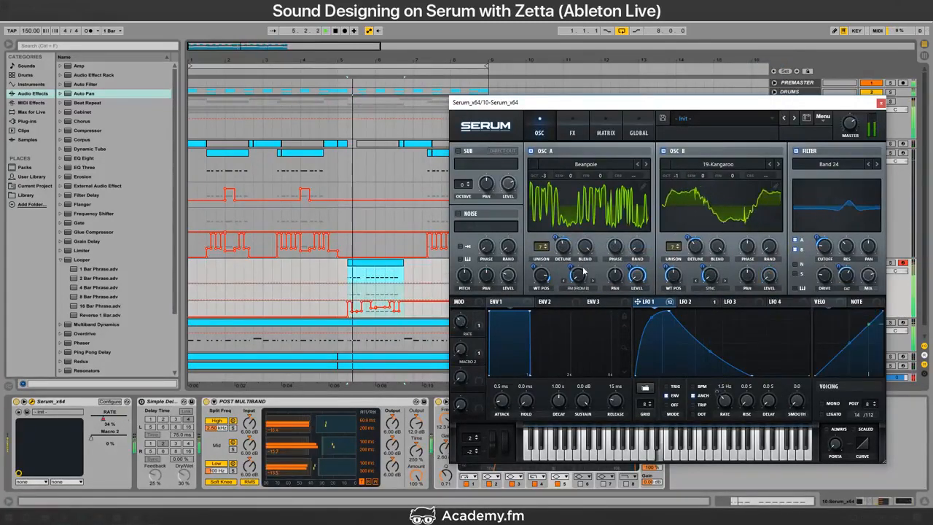
Step: Remove the LFO 1 modulation from oscillator A's FM warp amount and set oscillator B's warp to about 6%
right_click(576, 274)
left_click(615, 301)
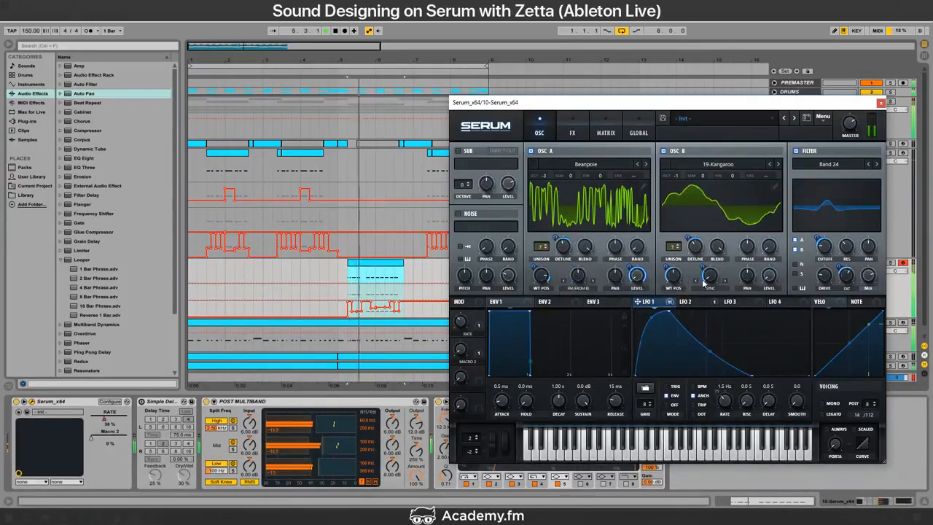
left_click_drag(711, 275, 714, 279)
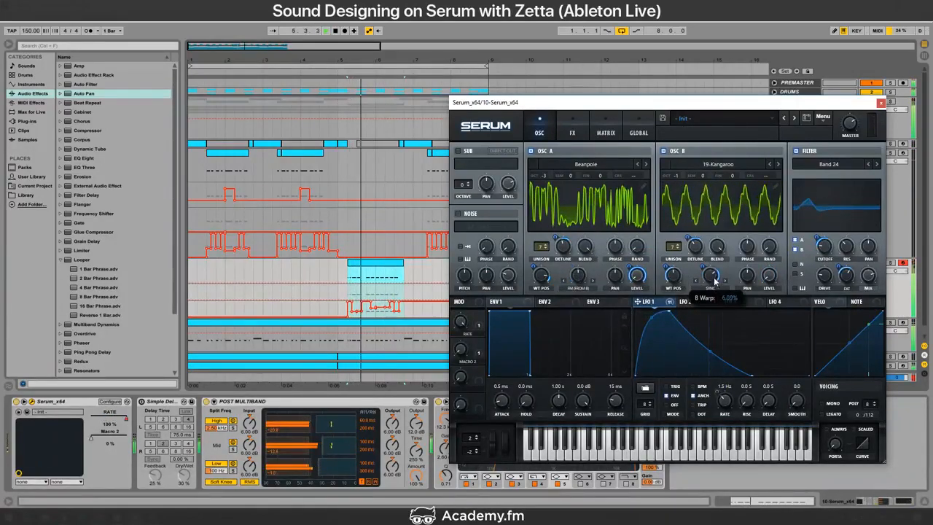
Step: Load the Boney Boy wavetable in oscillator A and set oscillator B to Sync (Window 1/2) warp at octave -2
left_click(645, 164)
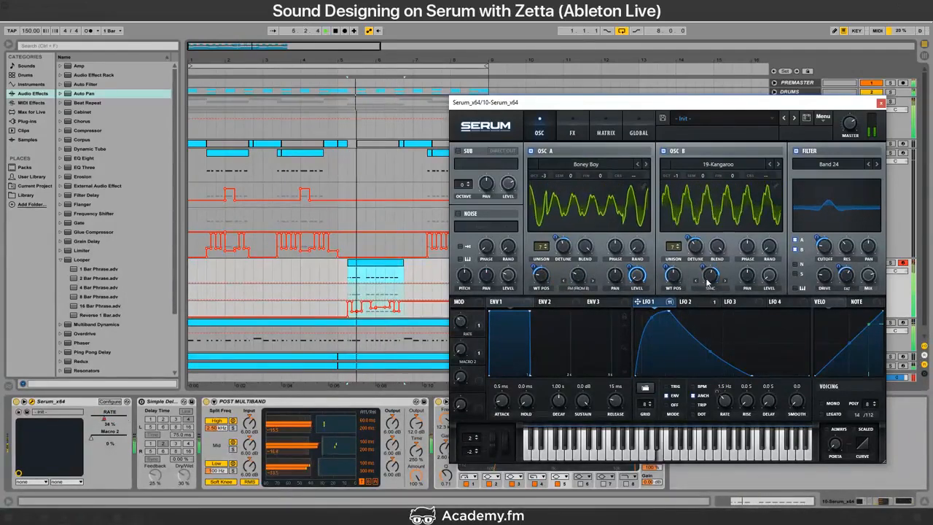
left_click(710, 288)
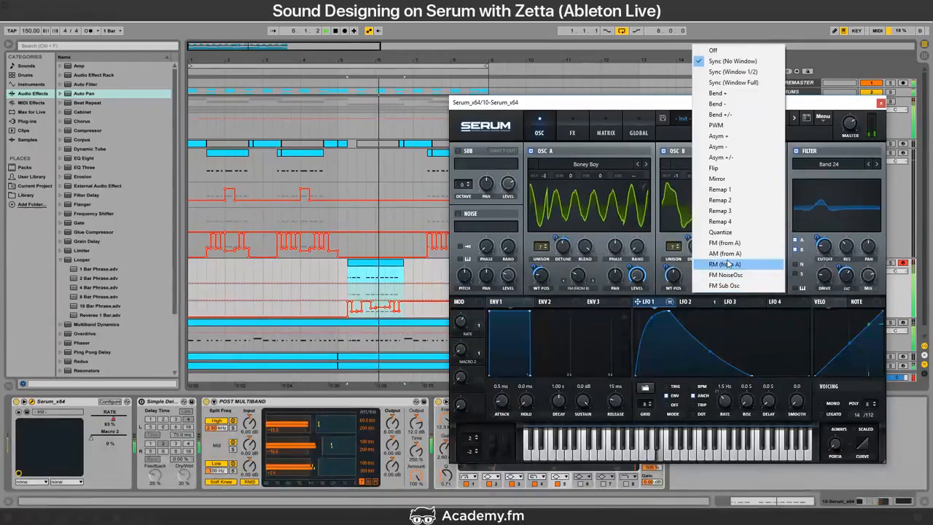
left_click(731, 71)
left_click_drag(681, 175, 681, 191)
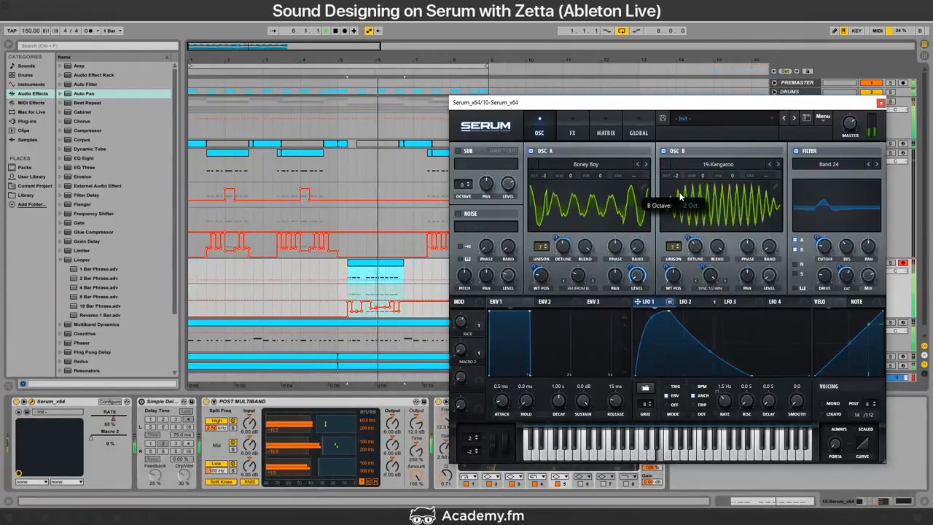
Step: Increase the modulation depth on oscillator A's wavetable position and remove all modulators from the filter's Fat control
left_click_drag(529, 274, 529, 255)
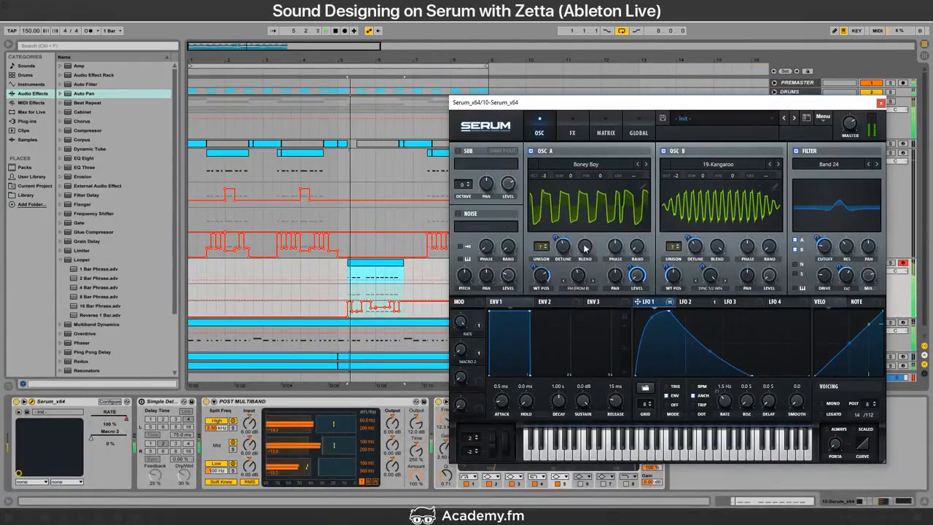
right_click(846, 274)
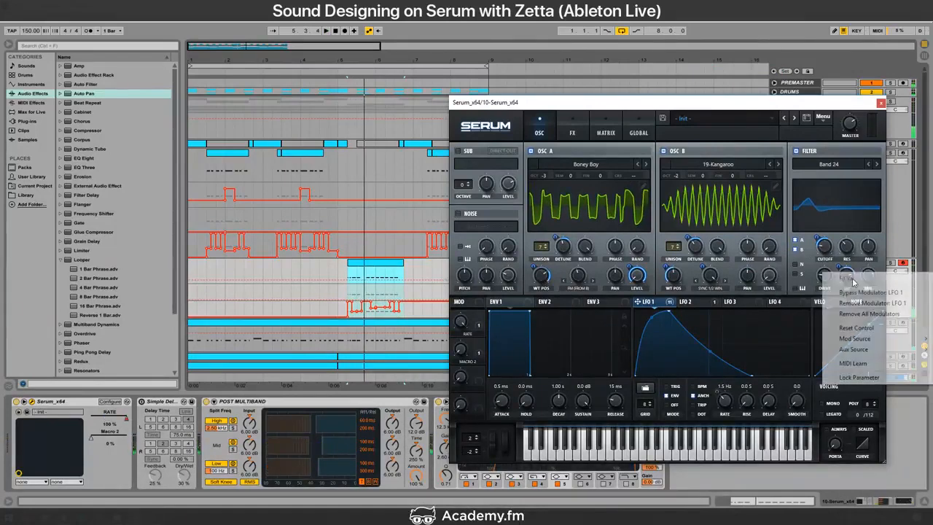
left_click(866, 313)
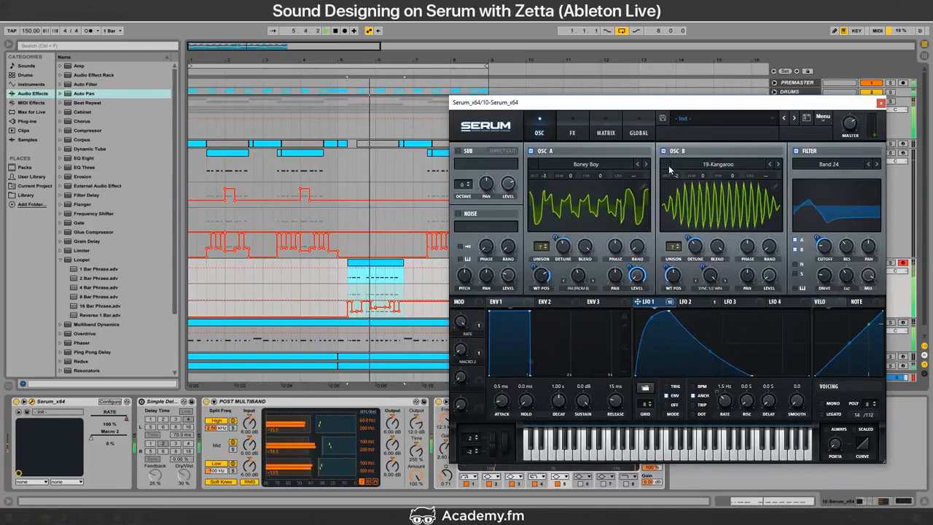
Step: Step through oscillator A's wavetables past Buzzard and load Harmonic Chip
left_click(646, 164)
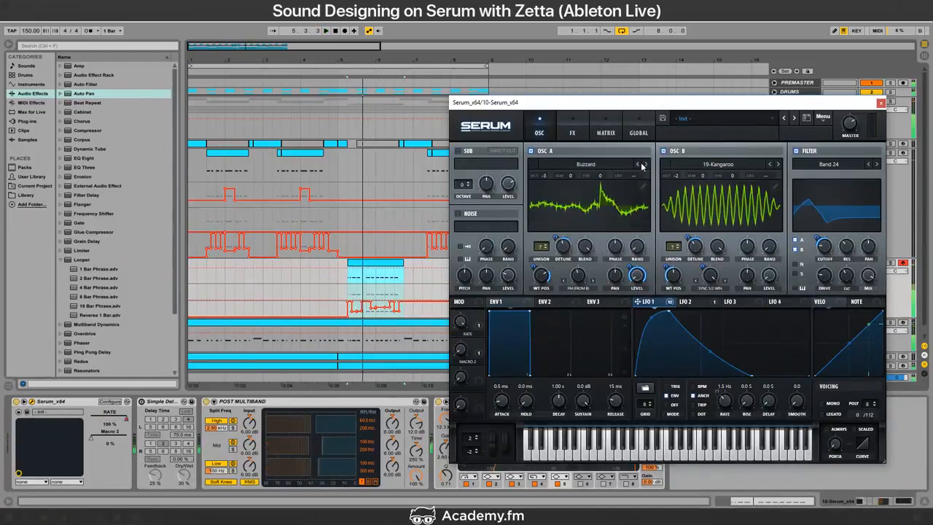
left_click(644, 165)
left_click(644, 165)
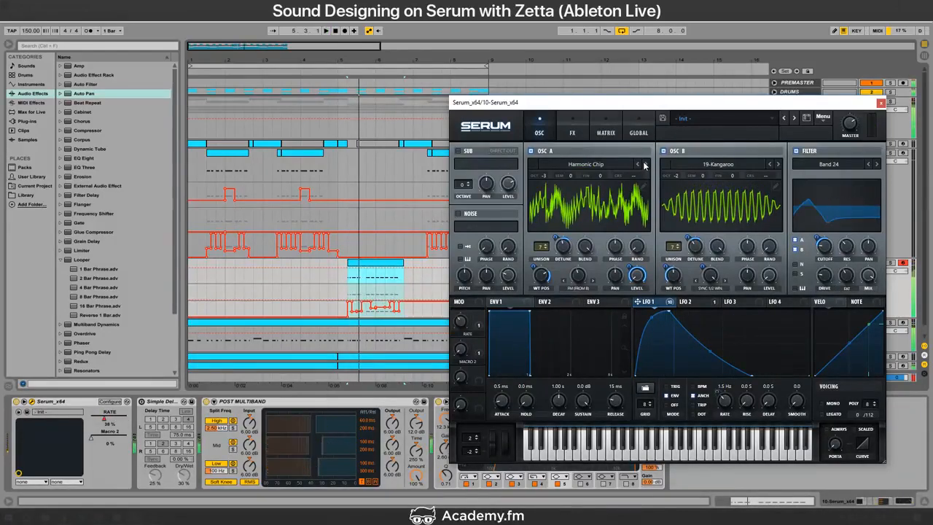
Step: Switch to the YouTube live dashboard and read the newest messages in the live chat
key("alt+Tab")
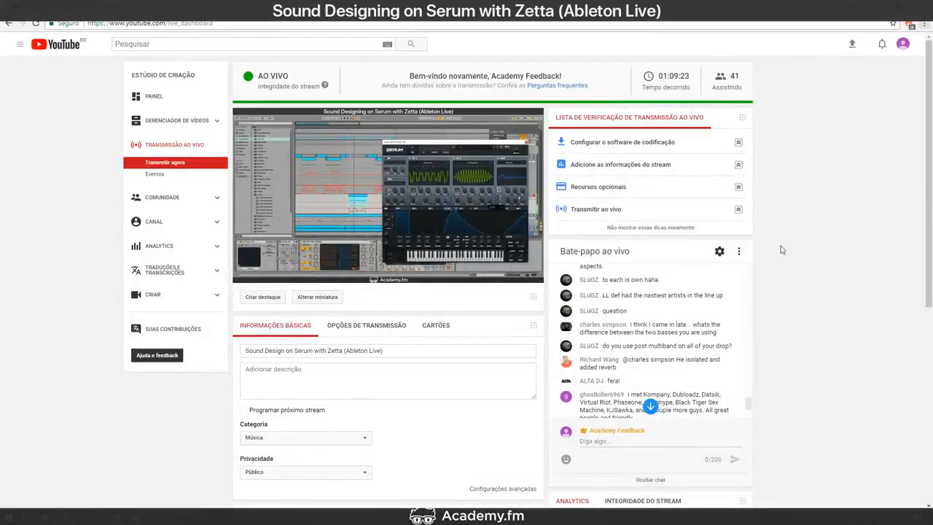
scroll(660, 328, "down", 3)
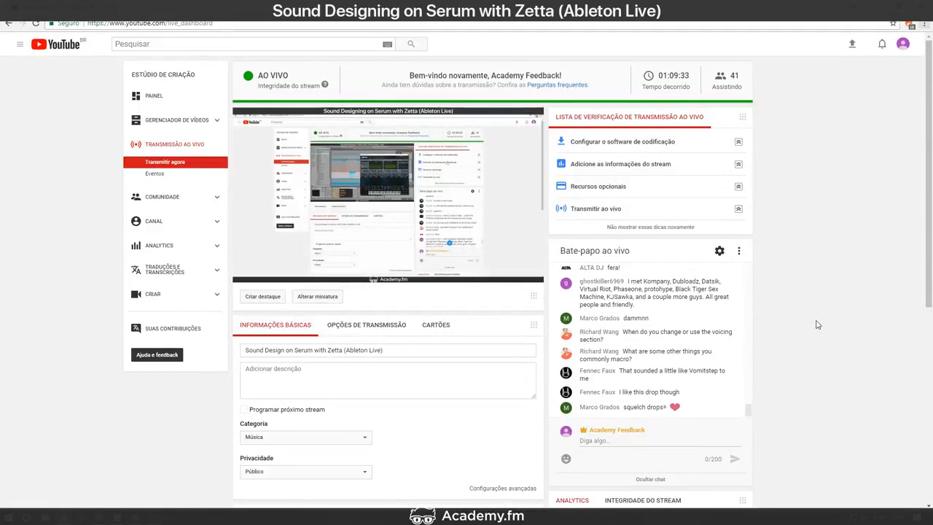
Step: Return to Ableton Live, show Serum's modulation matrix and rename Macro 2 as MAST TUNE
key("alt+Tab")
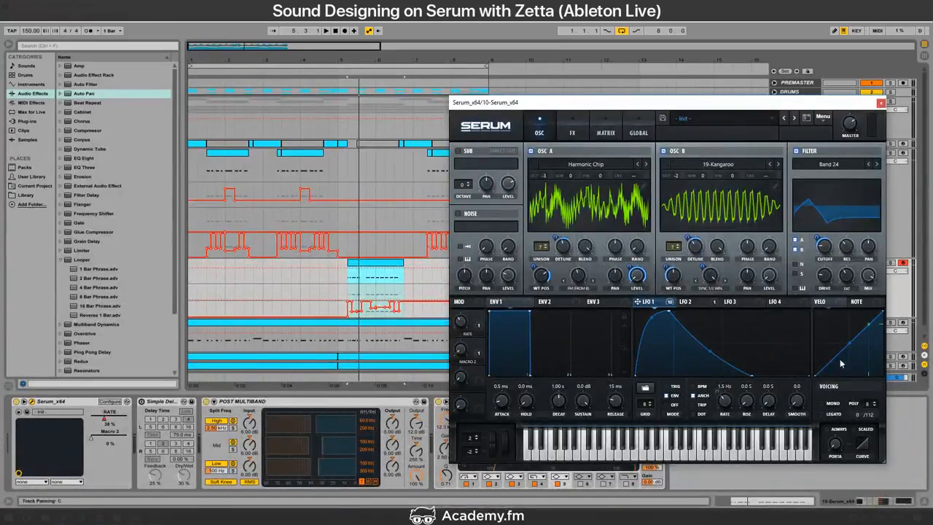
left_click(606, 132)
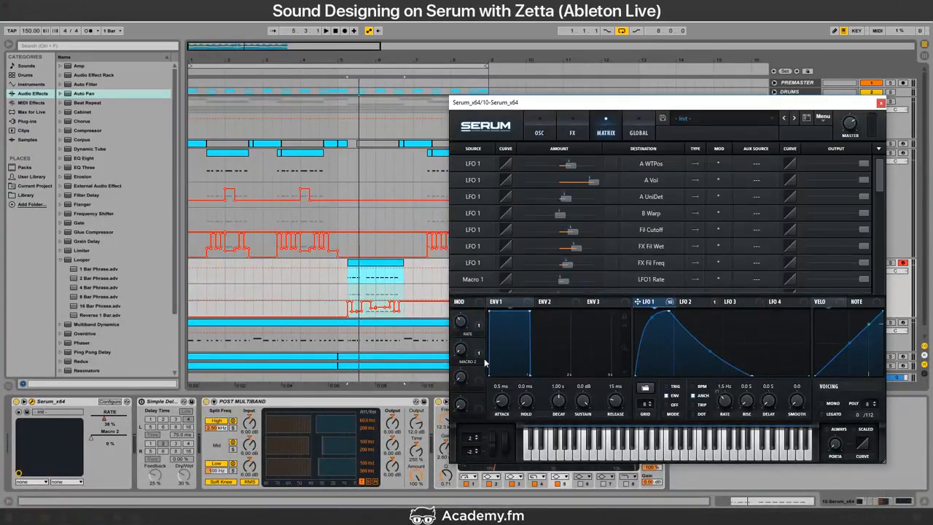
type("MAST TUNE")
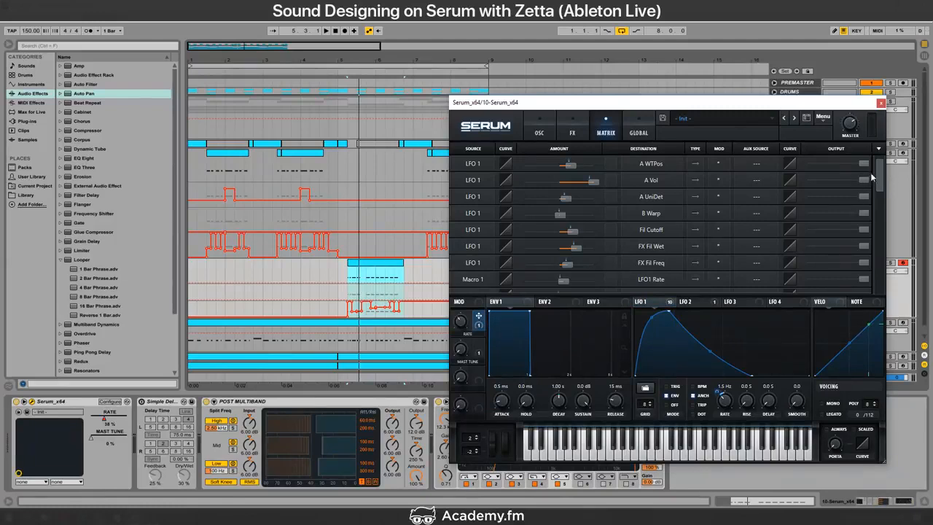
Step: Move the Serum window aside and examine the matrix row routing LFO 2 to Mast.Tun through Macro 2, ending on the oscillator page
left_click_drag(880, 180, 874, 161)
left_click_drag(702, 103, 637, 72)
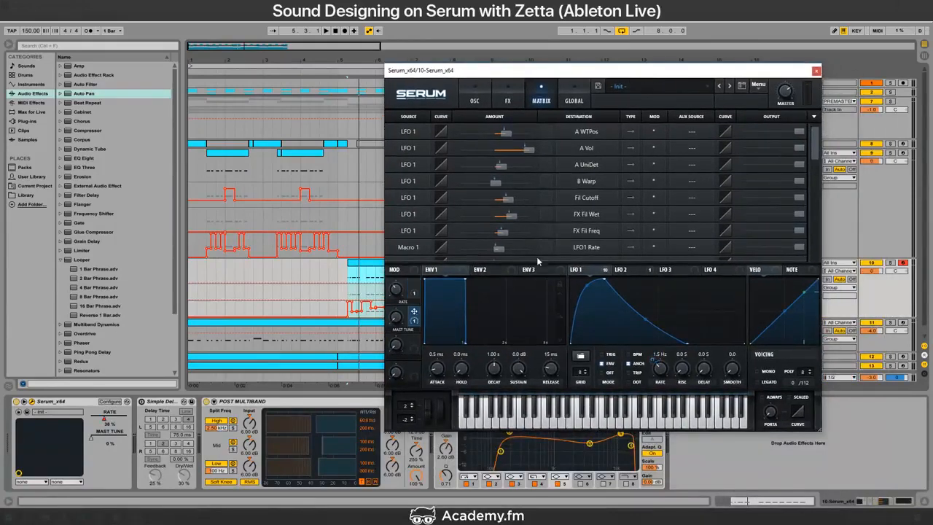
left_click_drag(814, 133, 808, 158)
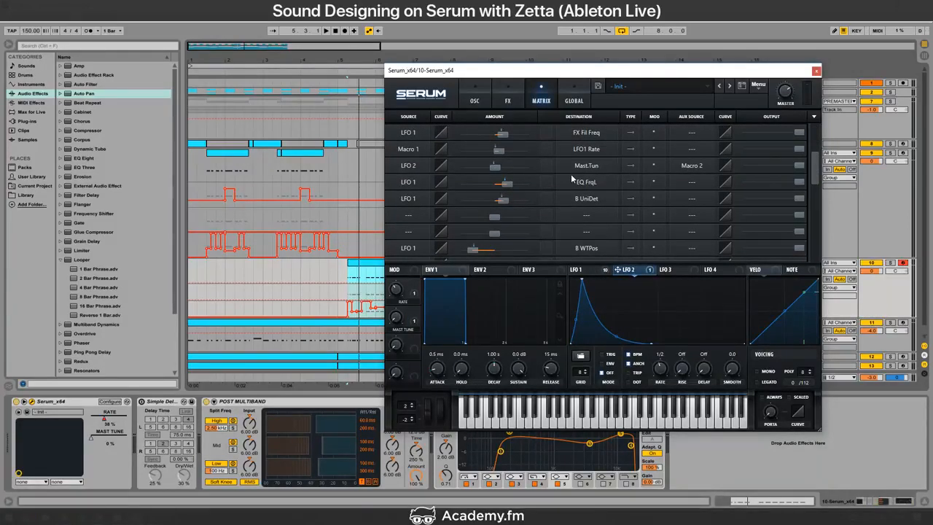
double_click(499, 169)
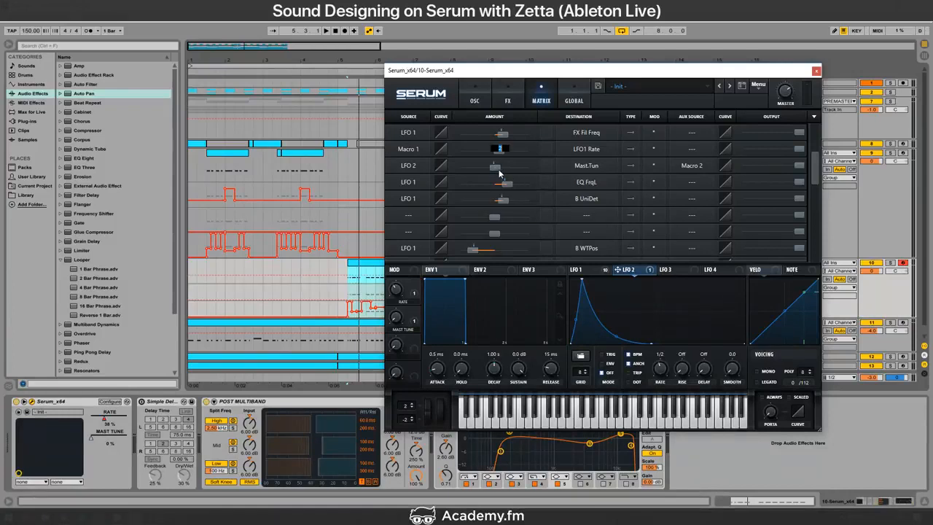
left_click(499, 172)
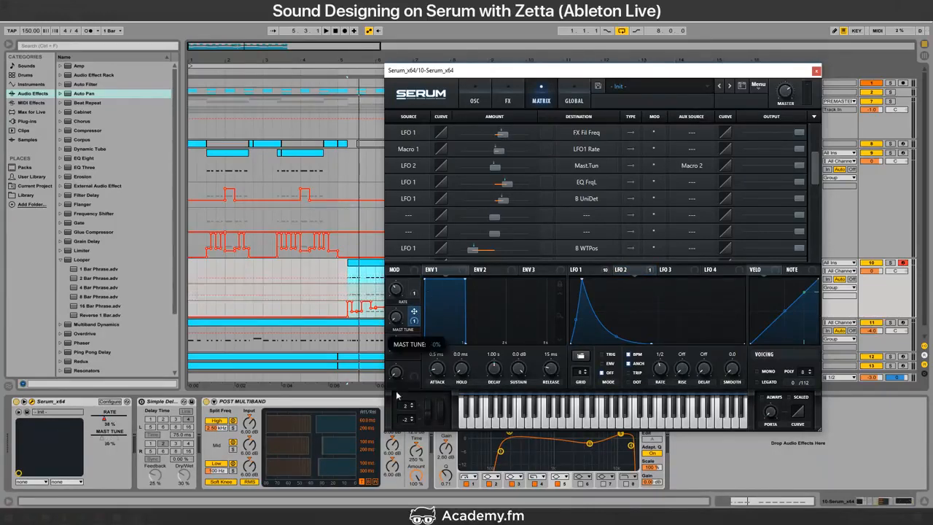
left_click(474, 100)
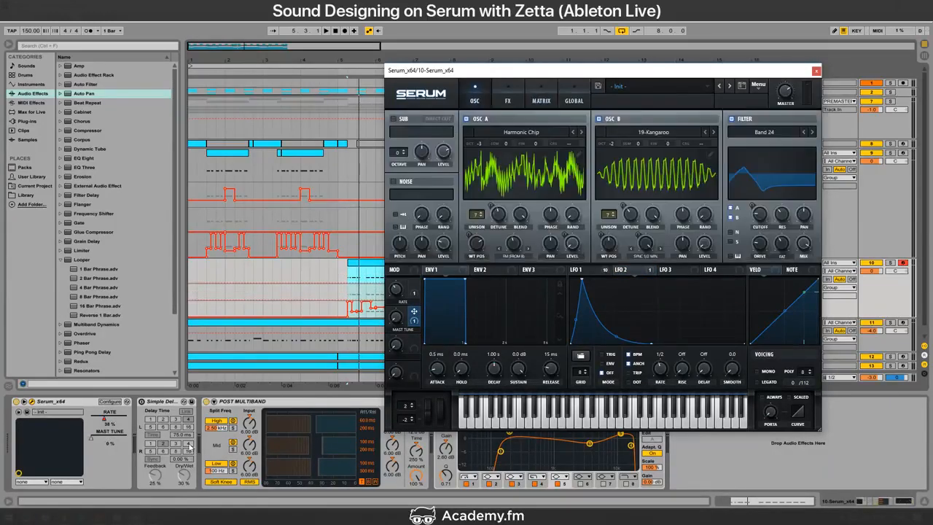
Step: Check the YouTube live chat for new viewer questions, going back to Ableton Live in between to answer
left_click(115, 516)
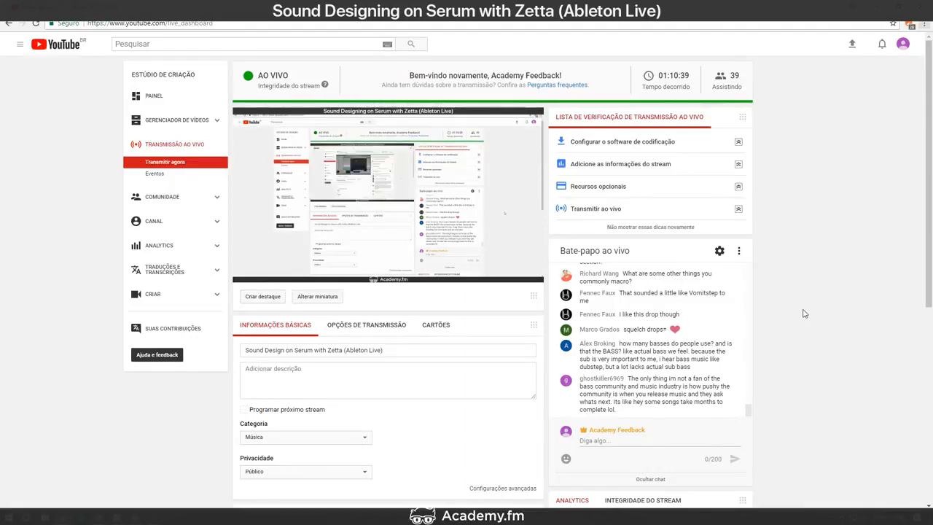
key("alt+Tab")
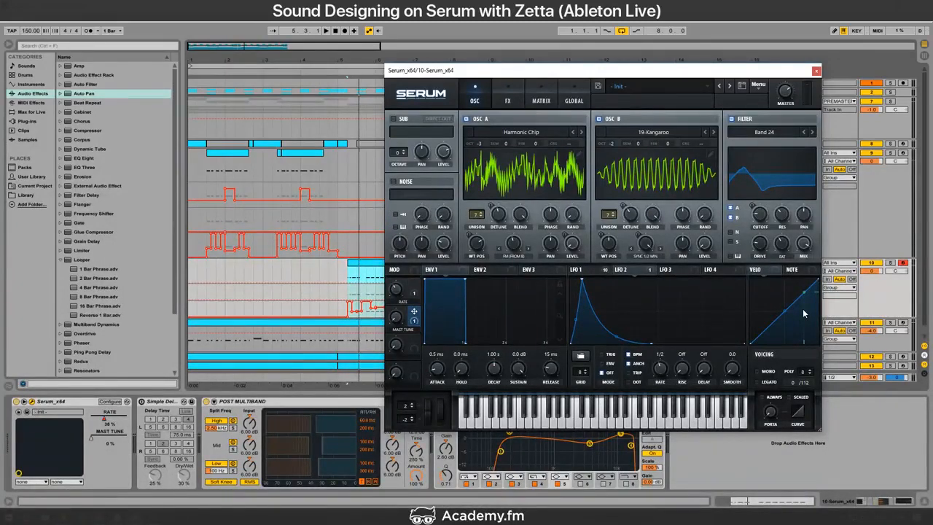
key("alt+Tab")
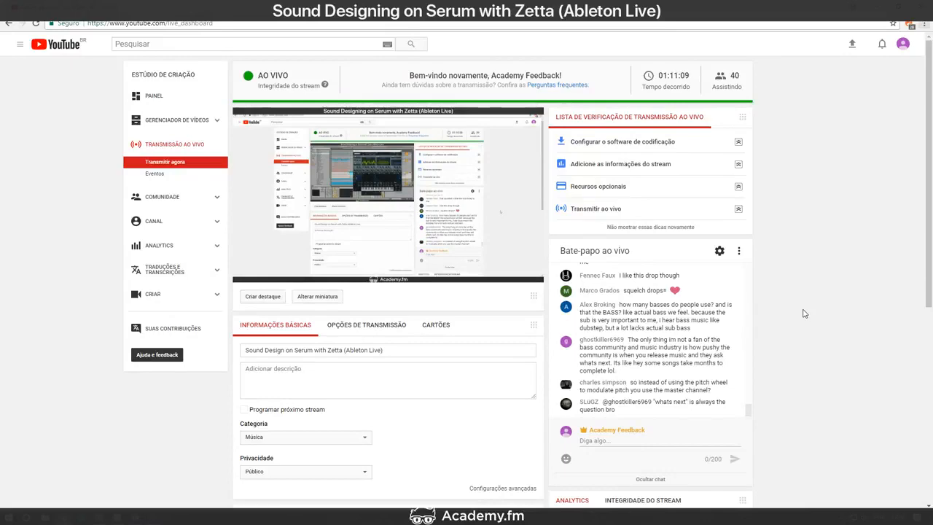
Step: Return to Ableton Live and choose Mast.Tun as the destination of the LFO 2 row in Serum's modulation matrix
key("alt+Tab")
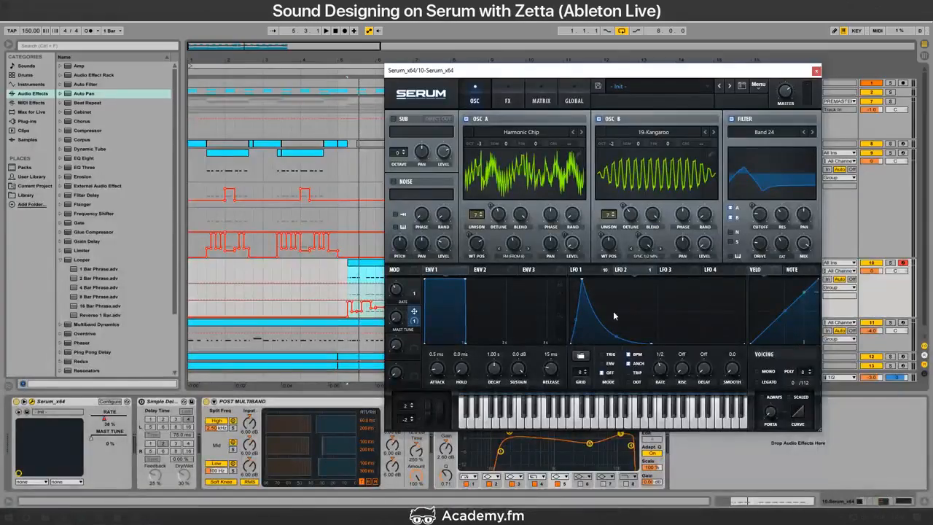
left_click(540, 100)
left_click(587, 165)
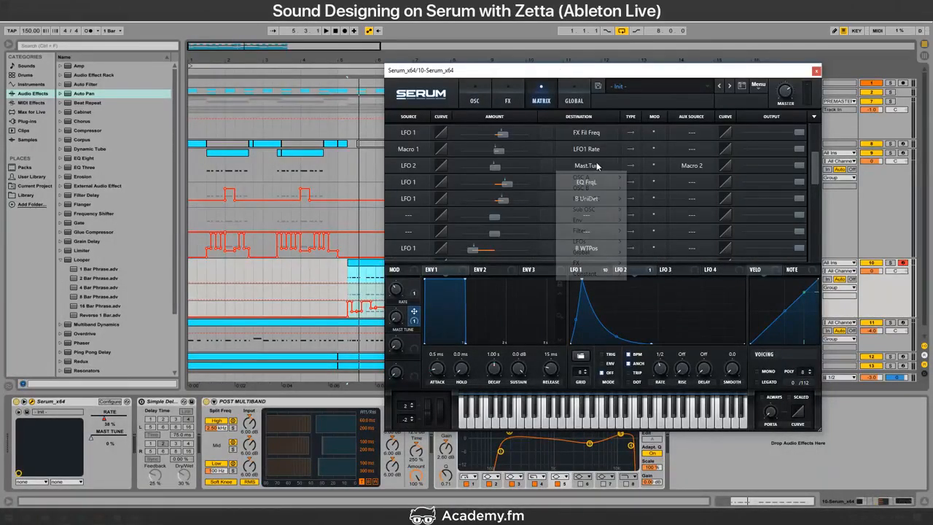
mouse_move(596, 276)
left_click(661, 256)
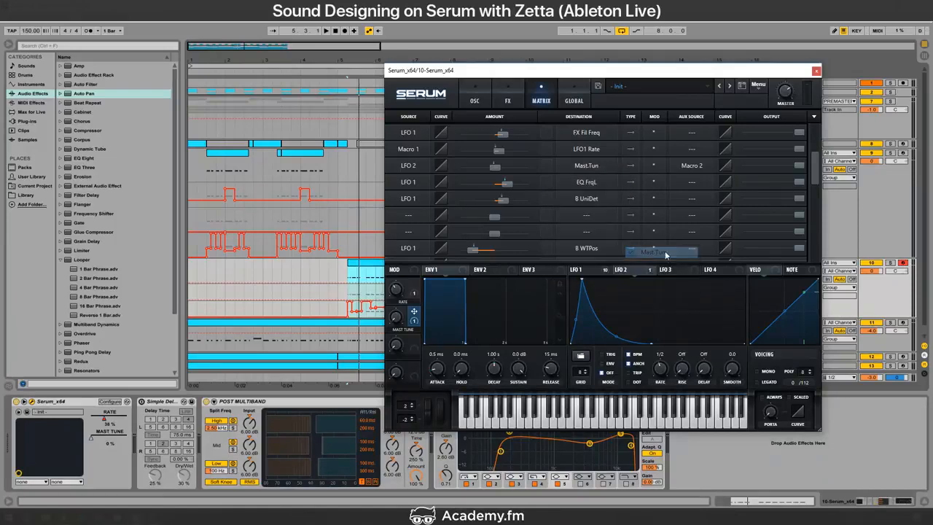
Step: Look through Serum's Global, oscillator, FX and matrix pages and check the destination of the LFO 2 matrix row
left_click(590, 89)
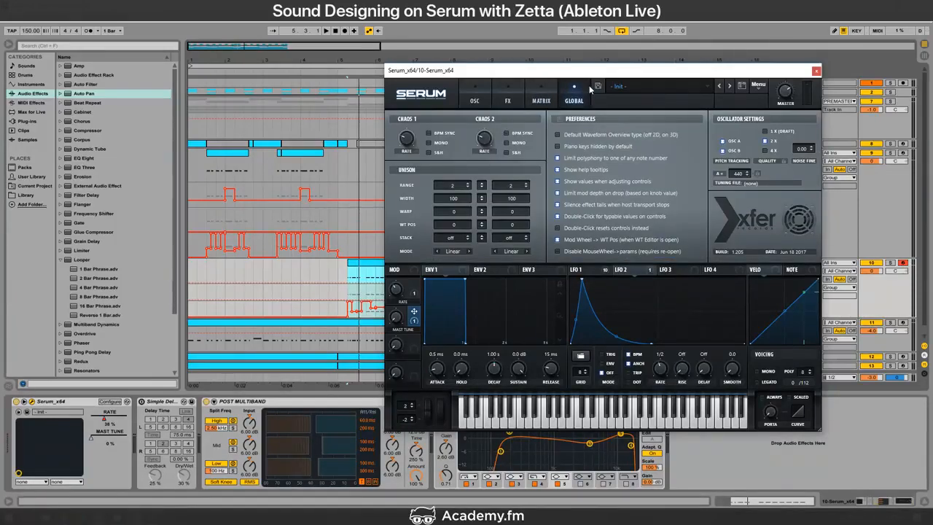
left_click(542, 94)
left_click(474, 99)
left_click(510, 94)
left_click(538, 90)
left_click(477, 97)
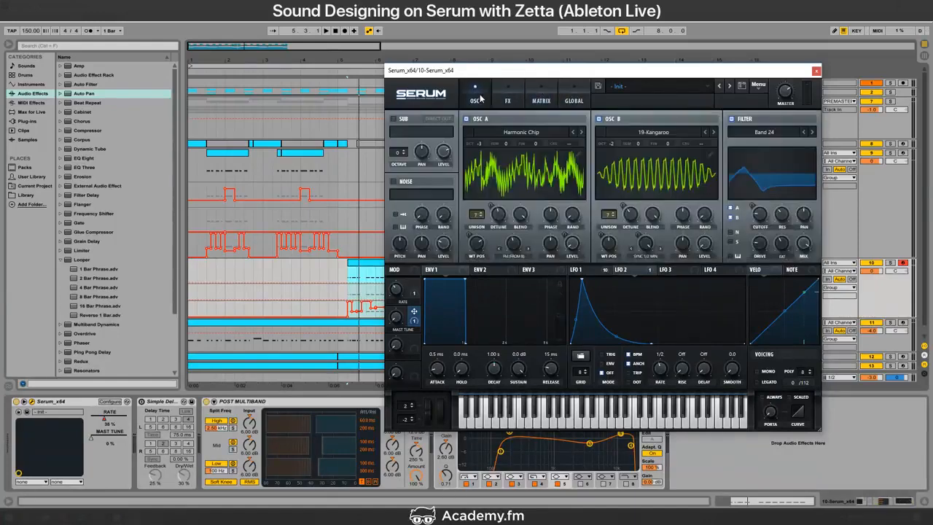
left_click_drag(579, 72, 560, 68)
left_click(554, 100)
left_click(519, 93)
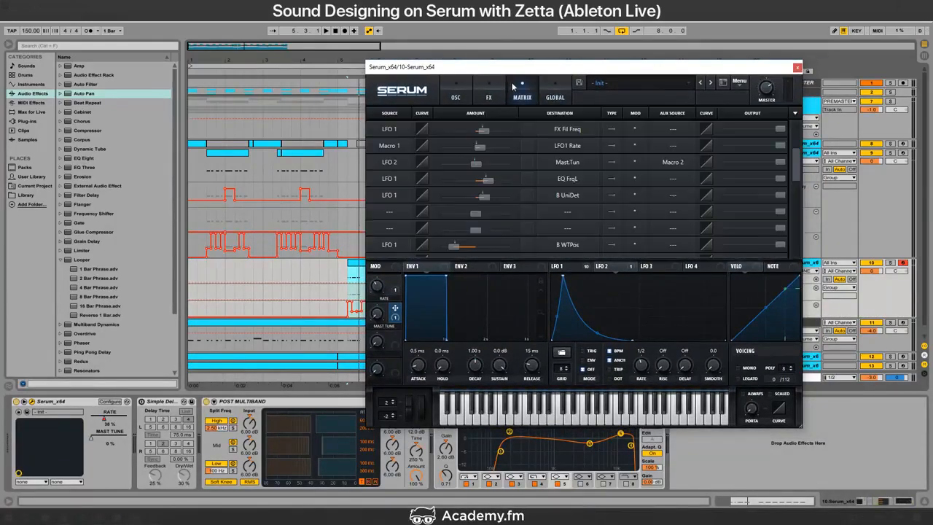
left_click(564, 160)
left_click(564, 159)
Step: Read the latest live chat messages on the YouTube live dashboard and return to Ableton Live
key("alt+Tab")
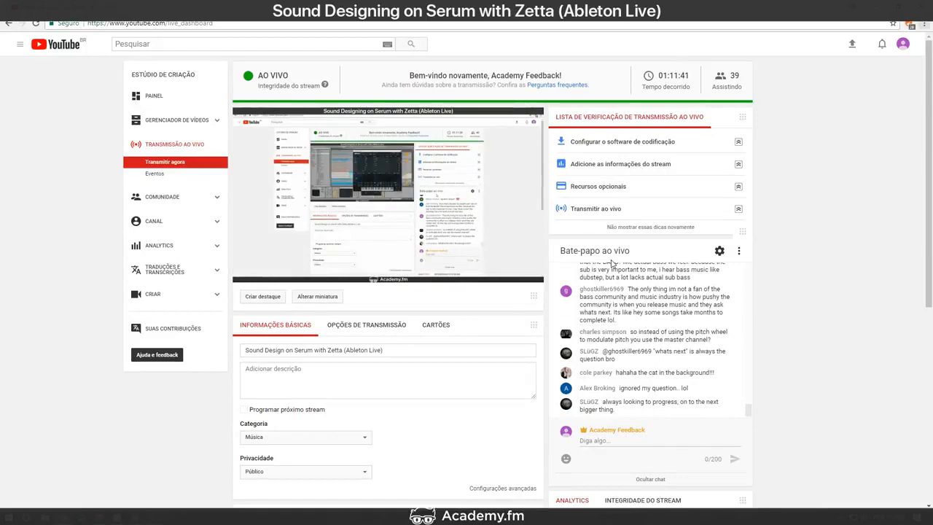
key("alt+Tab")
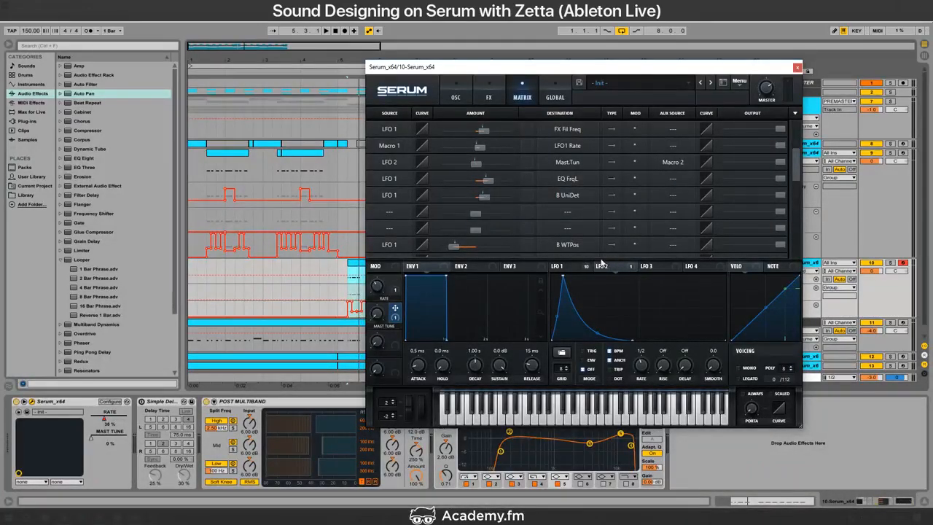
Step: Show Serum's oscillator page, close the plugin window and fold tracks 9 and 10 in the arrangement
left_click(466, 87)
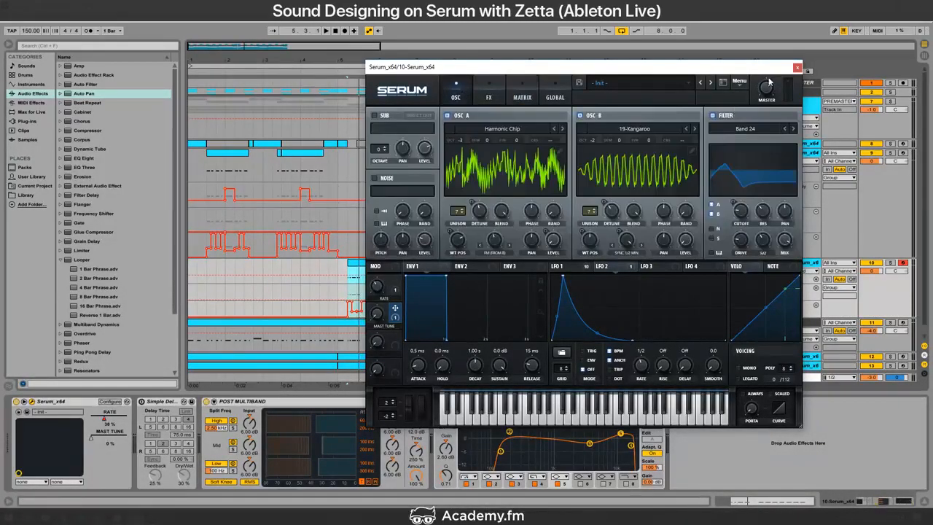
left_click(797, 69)
left_click(780, 153)
left_click(779, 162)
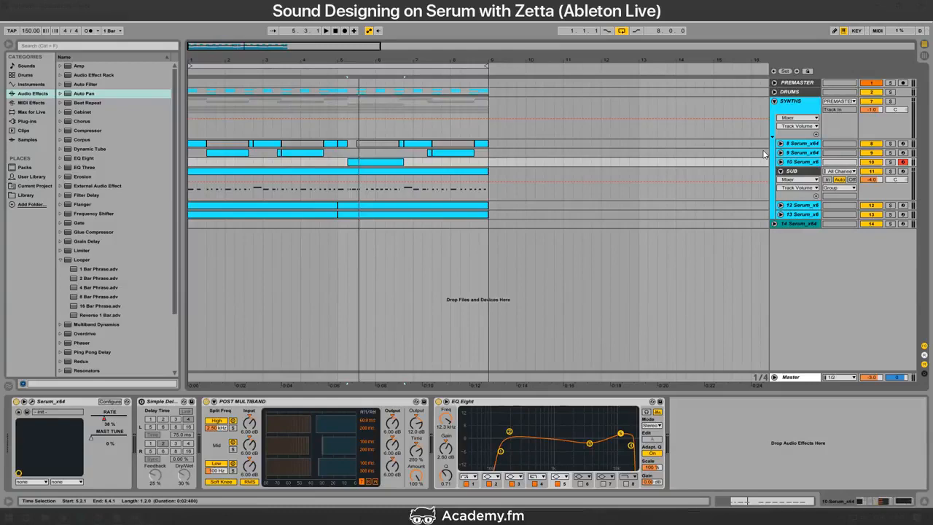
Step: Check the YouTube live chat again for further questions and go back to the Ableton Live arrangement
key("alt+Tab")
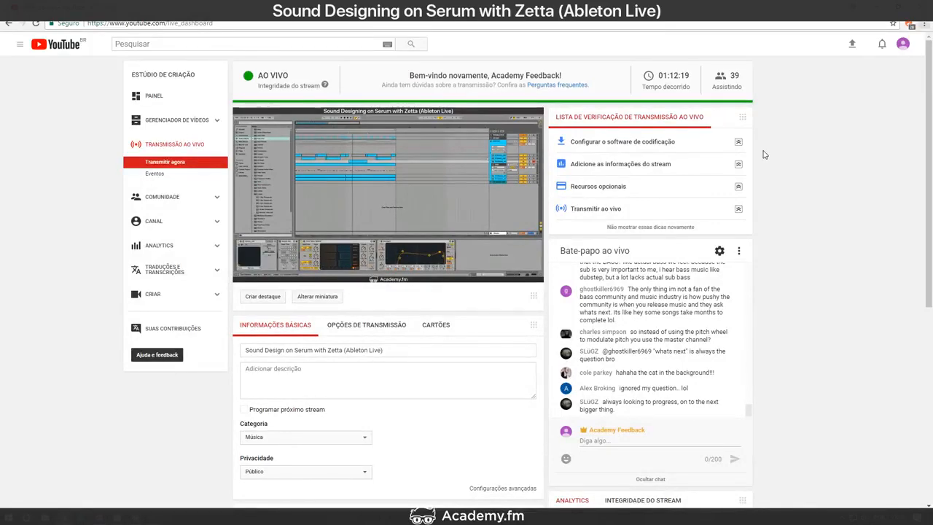
key("alt+Tab")
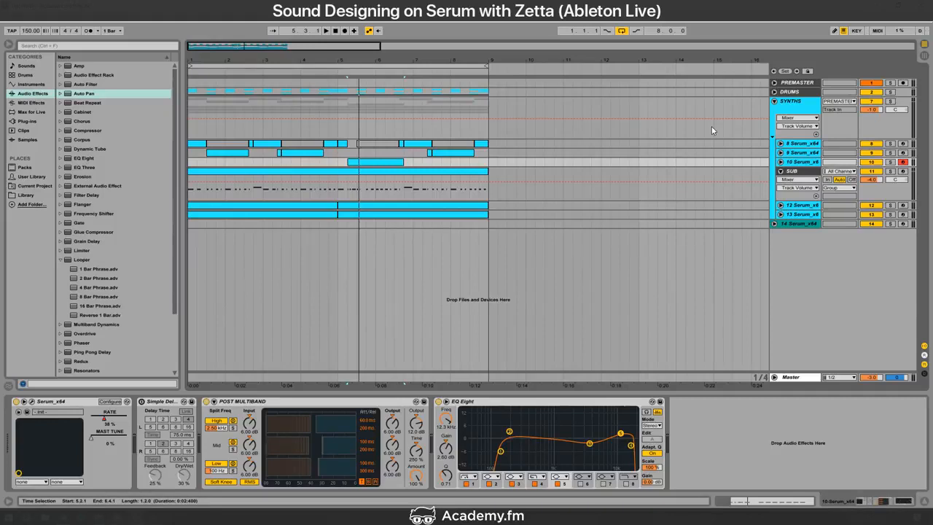
Step: Select the SUB clip on track 11 and play part of the drop to listen to the sub layer
left_click(341, 171)
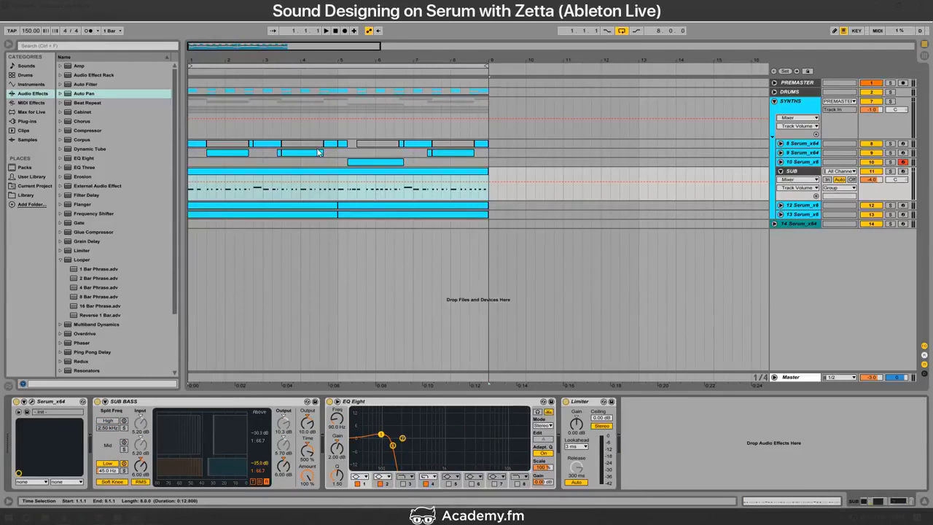
key("space")
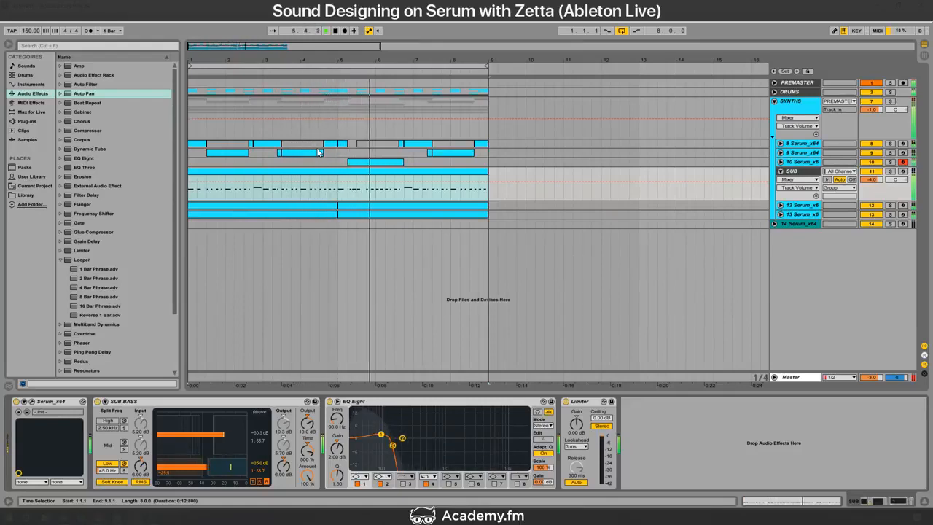
key("space")
Step: In track 10's Serum, load the Spectral wavetable Monster 1 [SL] in oscillator A and turn oscillator B off
left_click(372, 162)
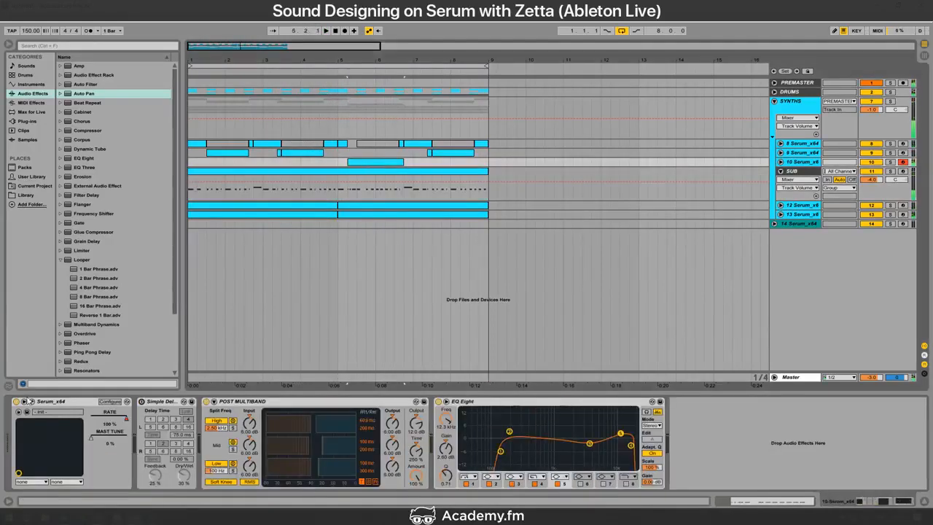
left_click(28, 401)
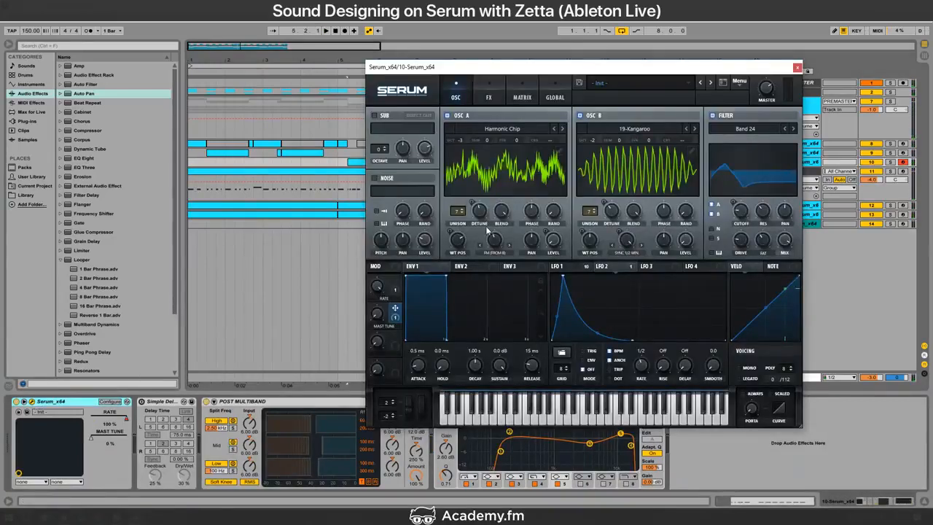
left_click(530, 133)
mouse_move(575, 414)
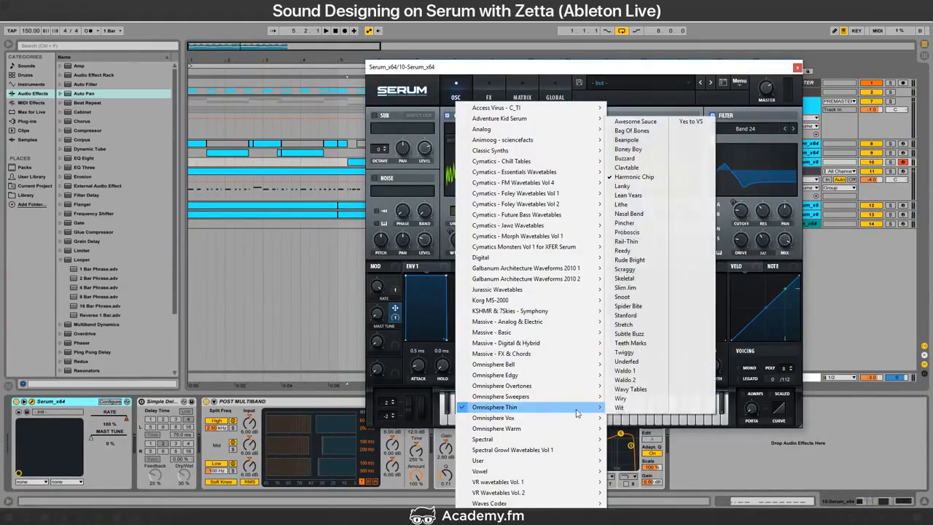
mouse_move(576, 257)
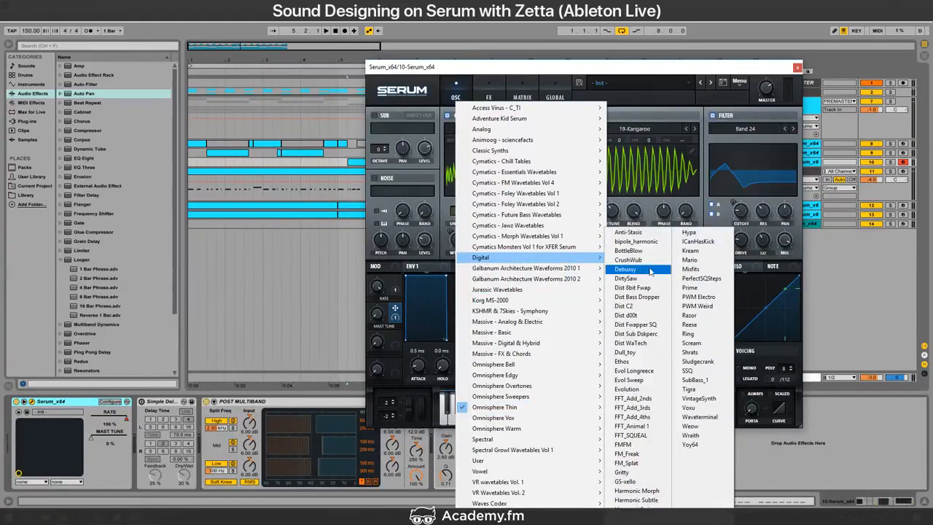
mouse_move(567, 438)
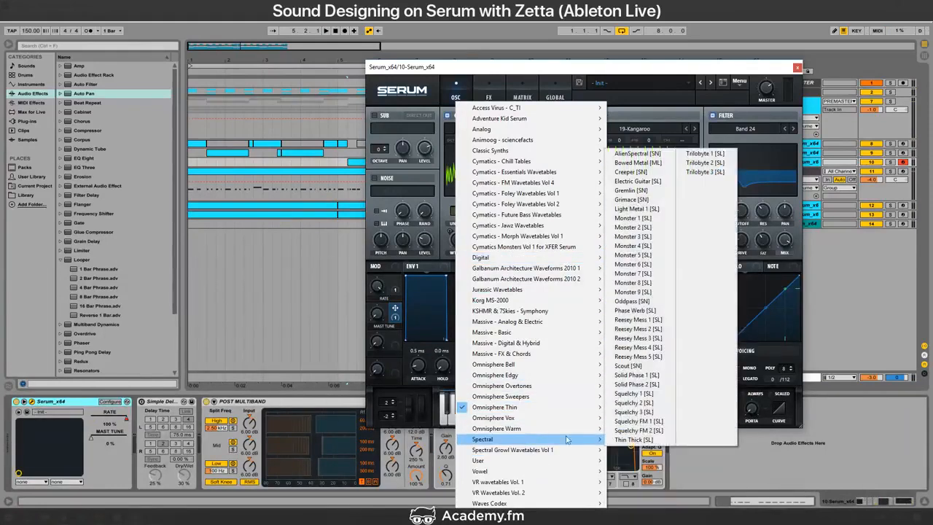
left_click(654, 218)
left_click(590, 115)
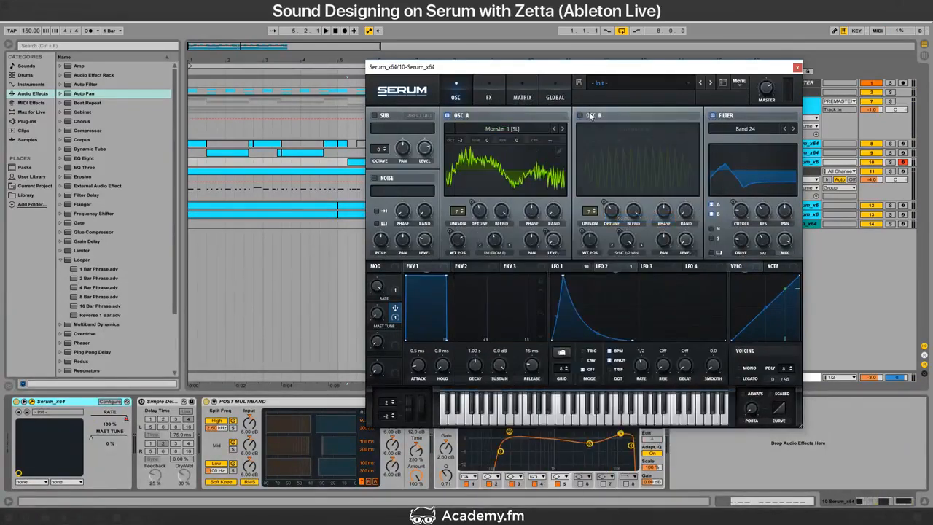
key("alt+Tab")
key("alt+Tab")
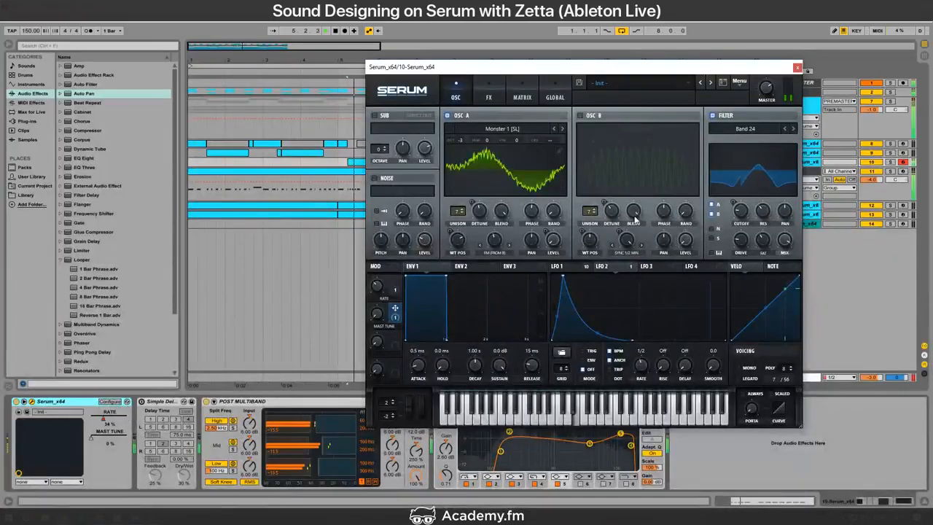
Step: Remove all modulators from oscillator A's wavetable position and adjust the position while the drop plays
right_click(458, 241)
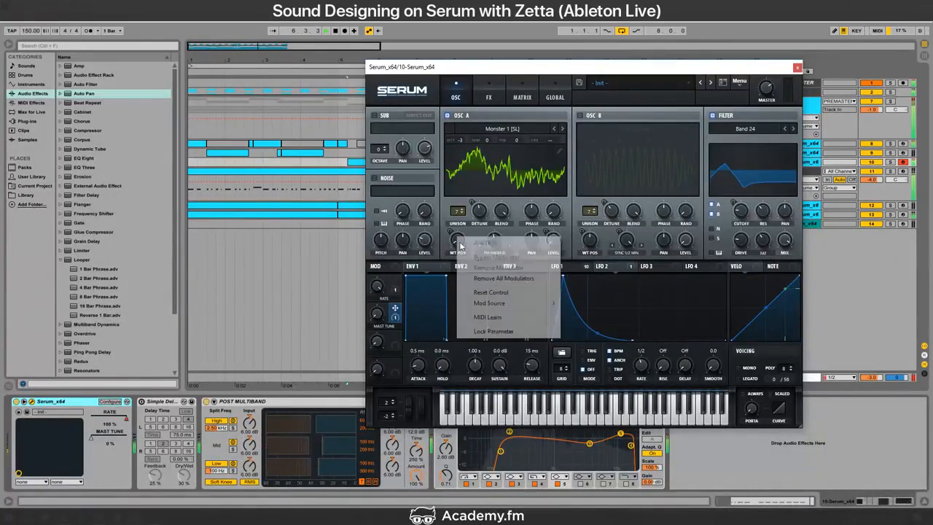
left_click(494, 279)
key("space")
left_click_drag(459, 246, 462, 232)
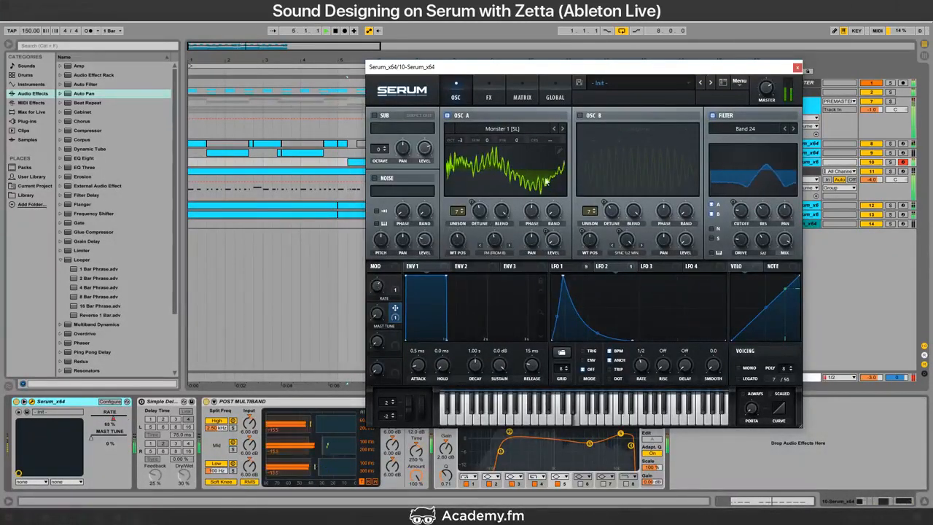
Step: Switch oscillator A to the Monster 2 [SL] wavetable and assign LFO 1 to its wavetable position
left_click(562, 130)
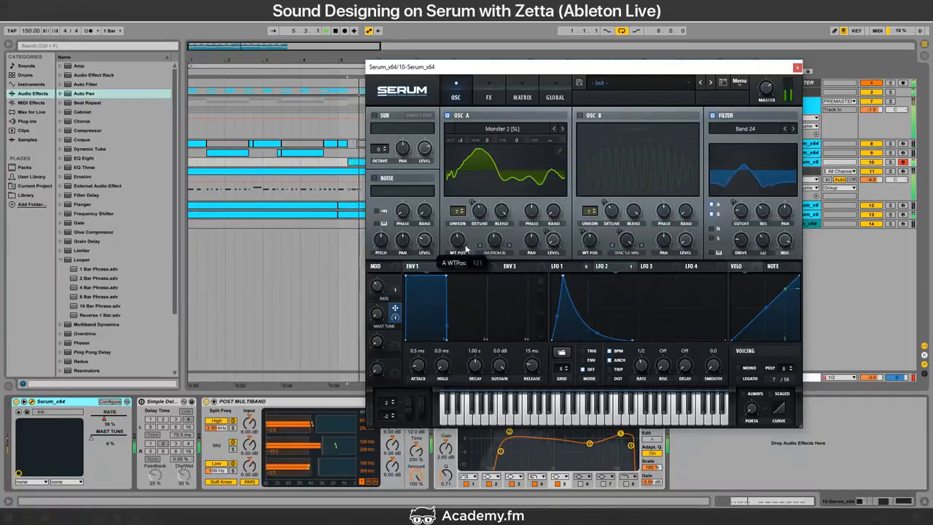
left_click(559, 266)
left_click_drag(554, 266, 460, 251)
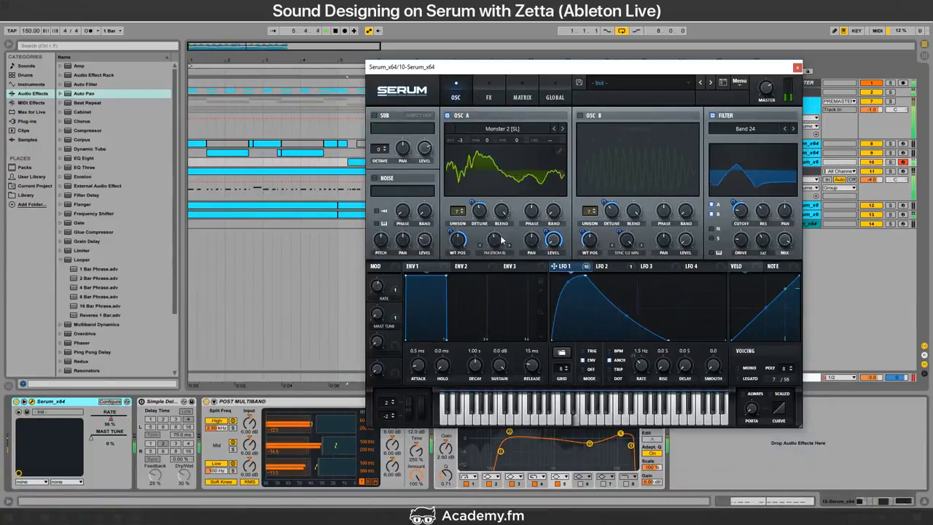
Step: Turn oscillator B back on, set its octave to 0 and lower its warp amount to the minimum
left_click(580, 115)
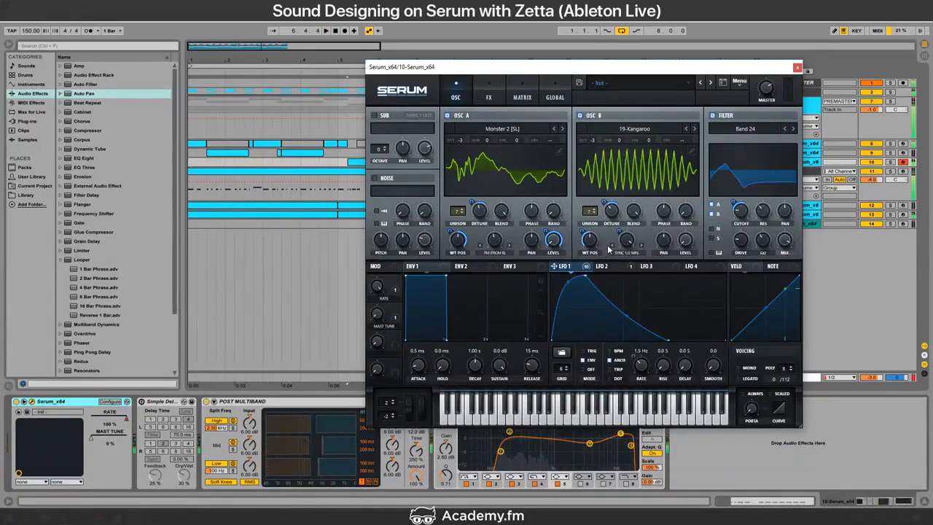
left_click_drag(597, 140, 628, 118)
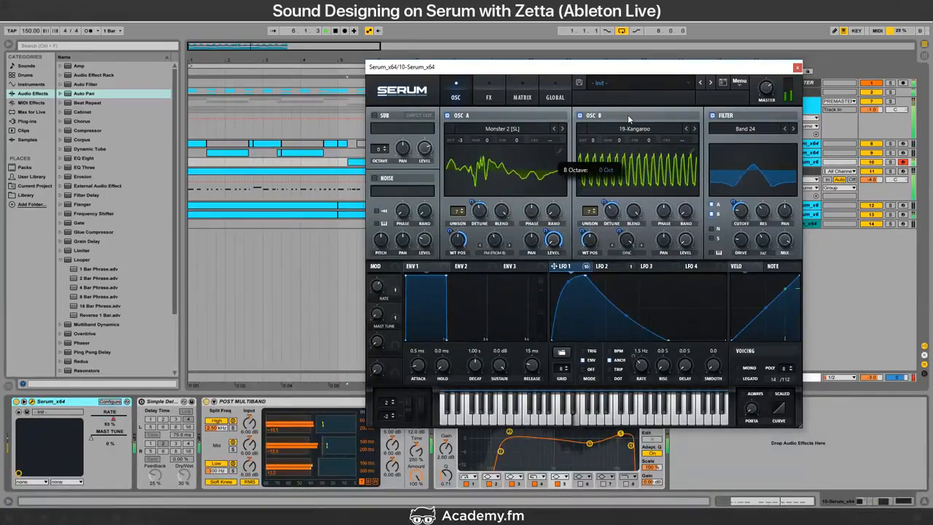
left_click_drag(626, 240, 626, 269)
Step: Set oscillator B's warp mode to Bend + and raise the LFO 1 modulation depth on its warp amount
left_click(625, 252)
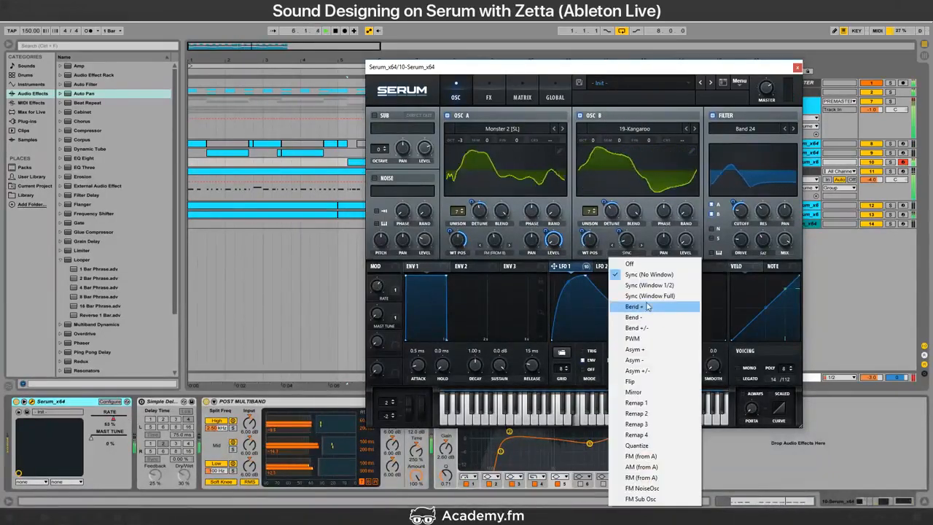
left_click(634, 306)
left_click(614, 248)
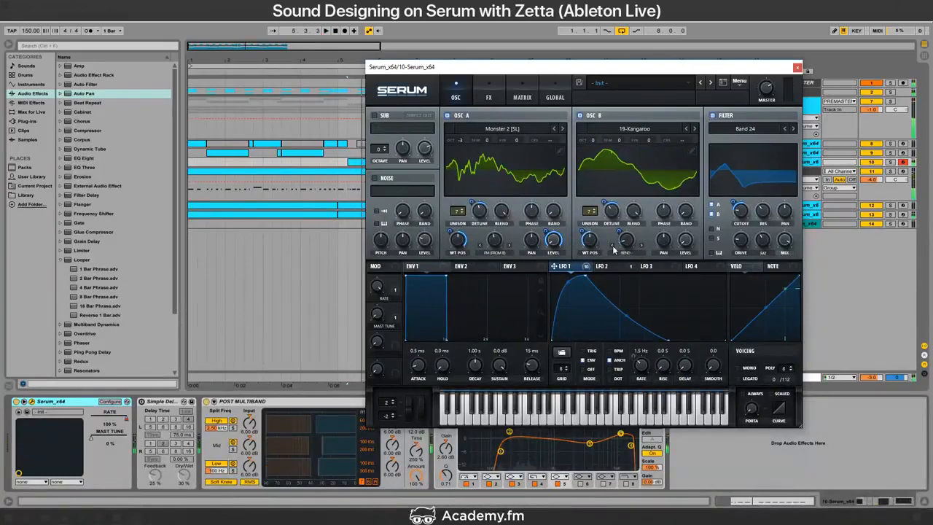
left_click_drag(617, 236, 618, 211)
key("space")
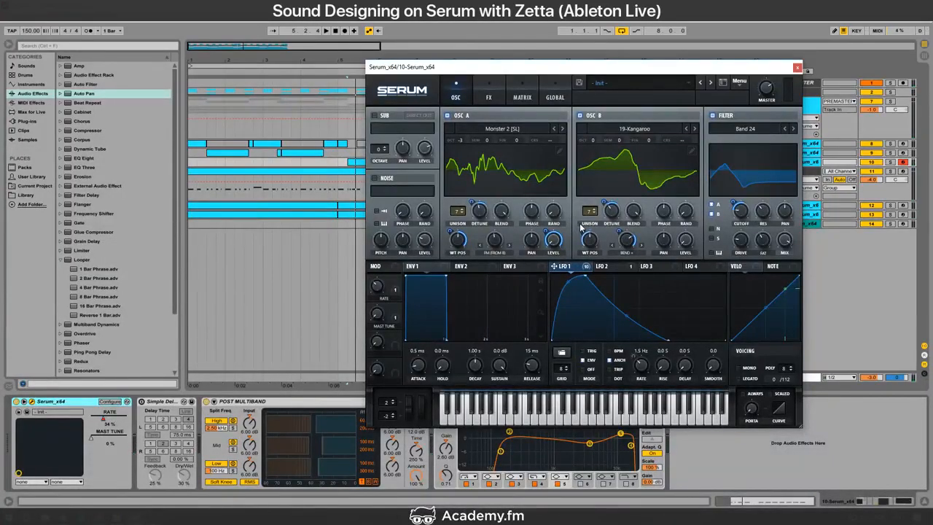
Step: Show the warp modes of oscillators A and B and remove all modulators from oscillator B's warp amount
left_click(499, 254)
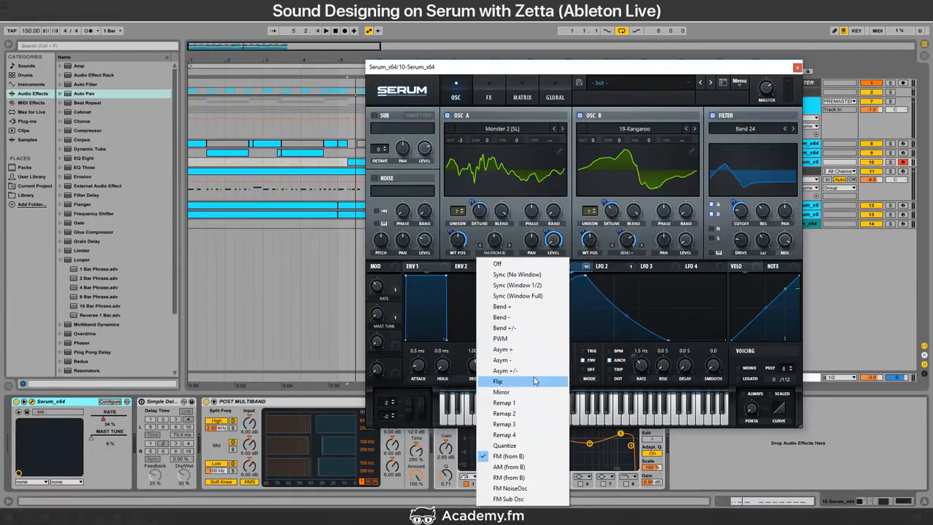
left_click(629, 248)
left_click(628, 253)
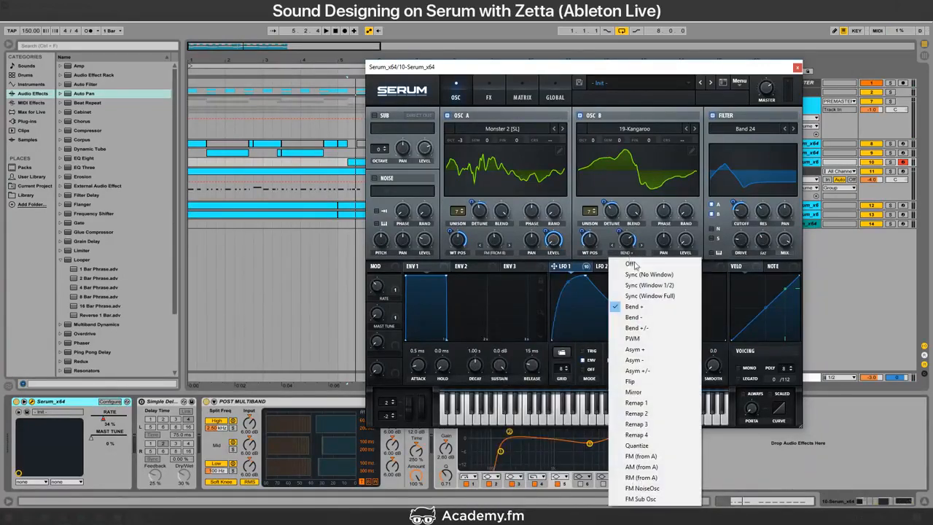
left_click(654, 239)
right_click(630, 240)
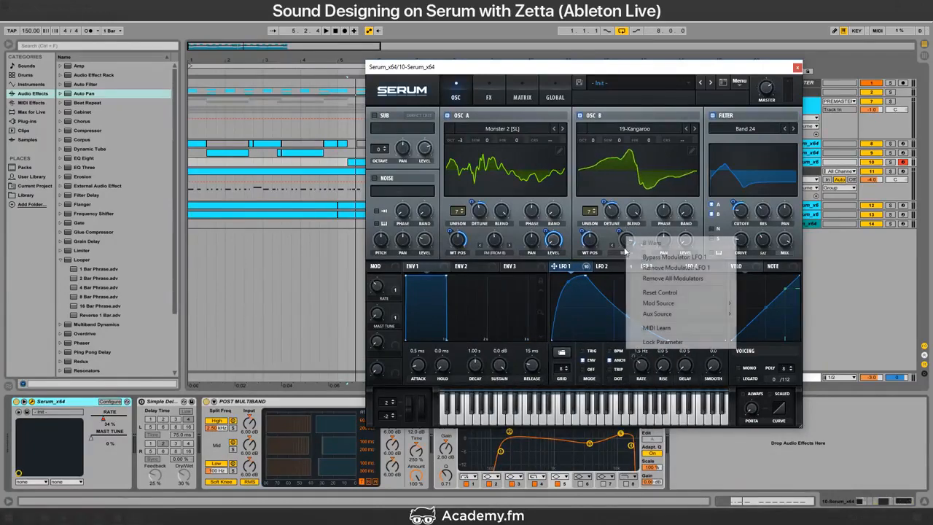
left_click(649, 283)
left_click(623, 253)
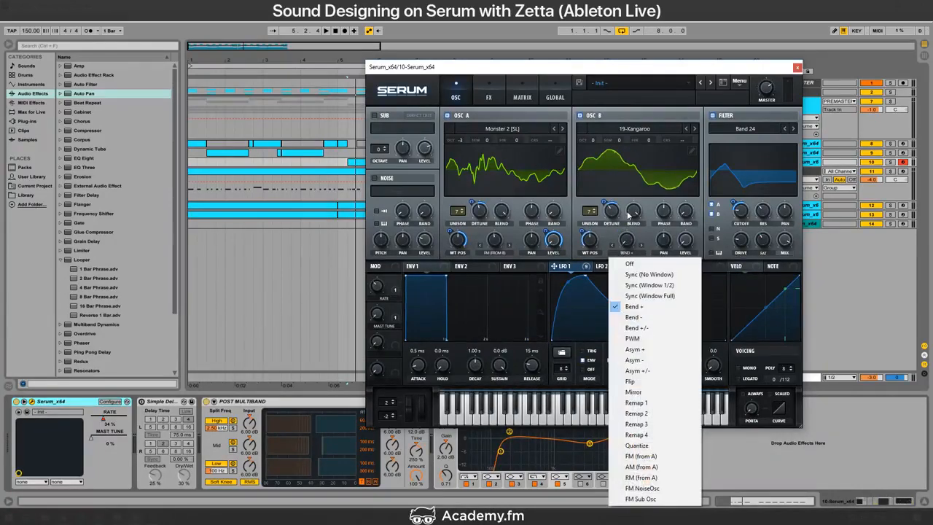
Step: Sweep oscillator B's warp amount in the Bend + and Bend - modes to demonstrate how the waveform bends
left_click_drag(628, 239, 643, 223)
left_click_drag(645, 184, 656, 126)
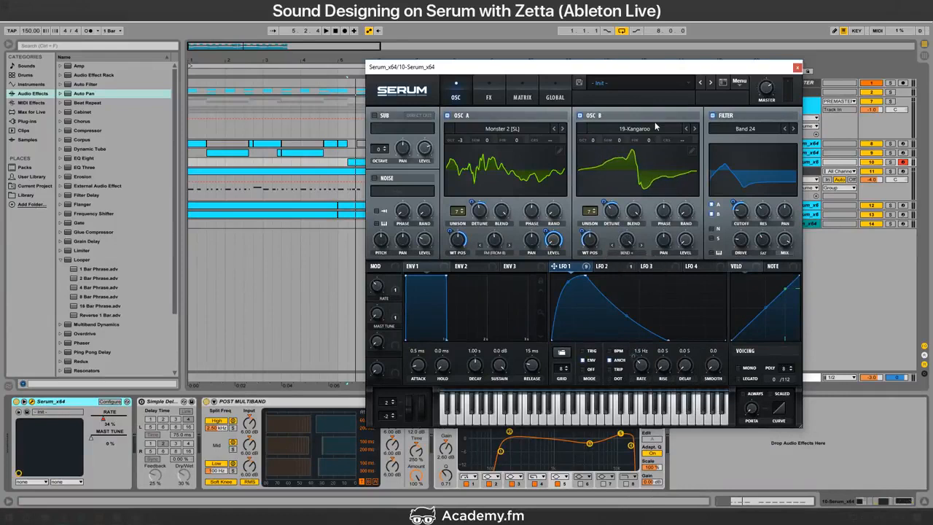
left_click_drag(636, 241, 671, 219)
left_click(642, 246)
left_click_drag(634, 245, 661, 176)
left_click_drag(652, 250, 626, 341)
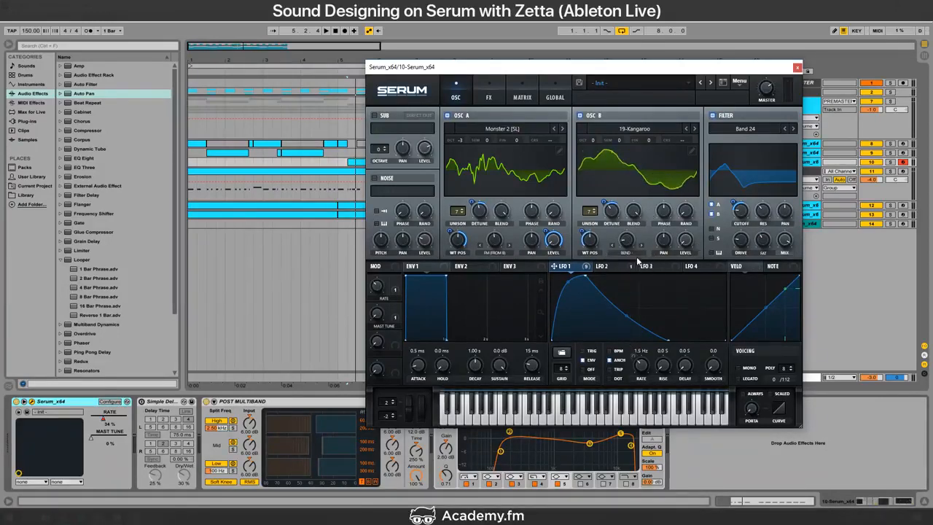
Step: Set oscillator B's warp mode to Bend +/- and sweep its warp amount in both directions
left_click(635, 255)
left_click(626, 328)
left_click_drag(628, 241, 634, 297)
left_click_drag(631, 251, 648, 245)
Step: Set oscillator B's warp mode to Asym + and sweep its warp amount to demonstrate the asymmetric shaping
left_click(638, 254)
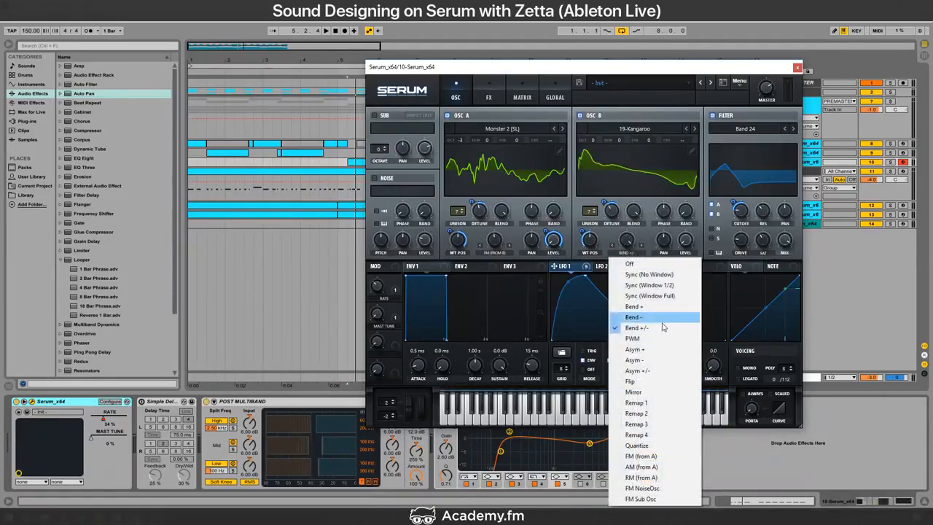
left_click(683, 351)
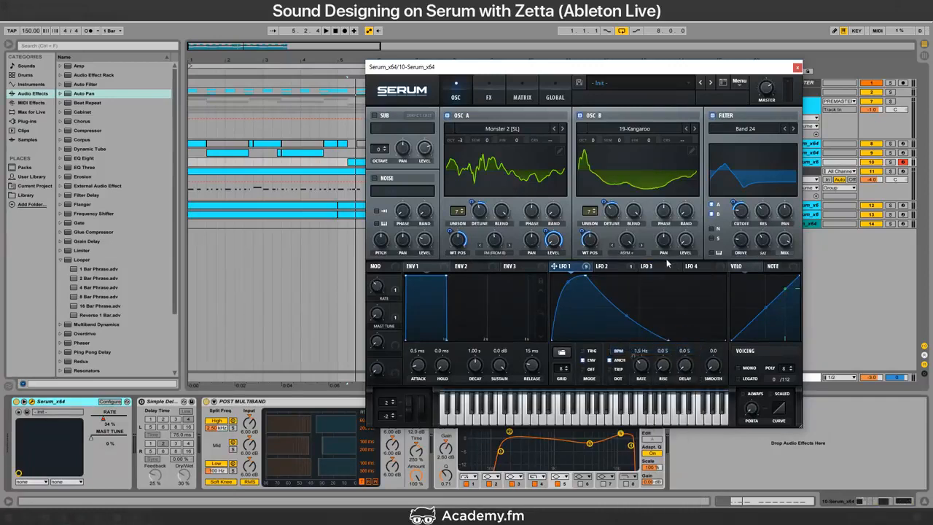
left_click_drag(629, 244, 667, 248)
left_click_drag(629, 248, 633, 263)
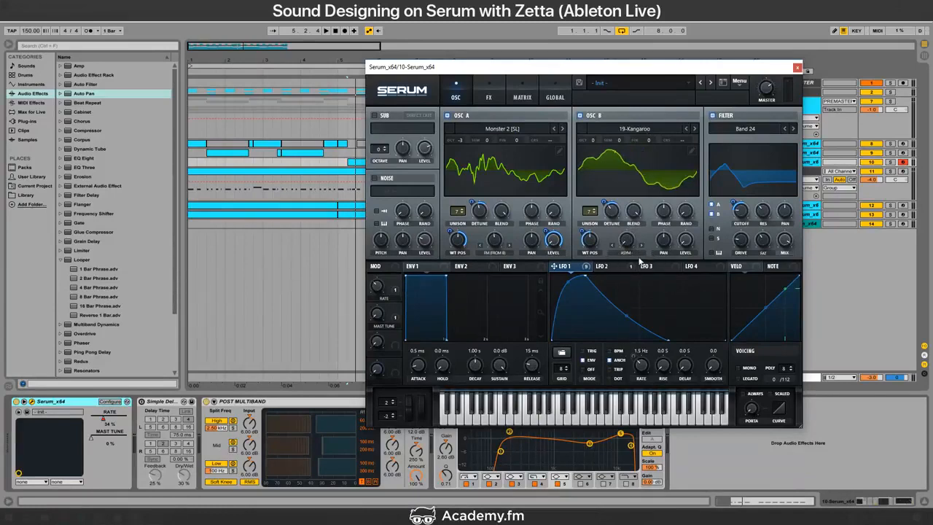
Step: Try oscillator B's Asym +/- warp mode and change the mode to Mirror
left_click(633, 253)
left_click(634, 374)
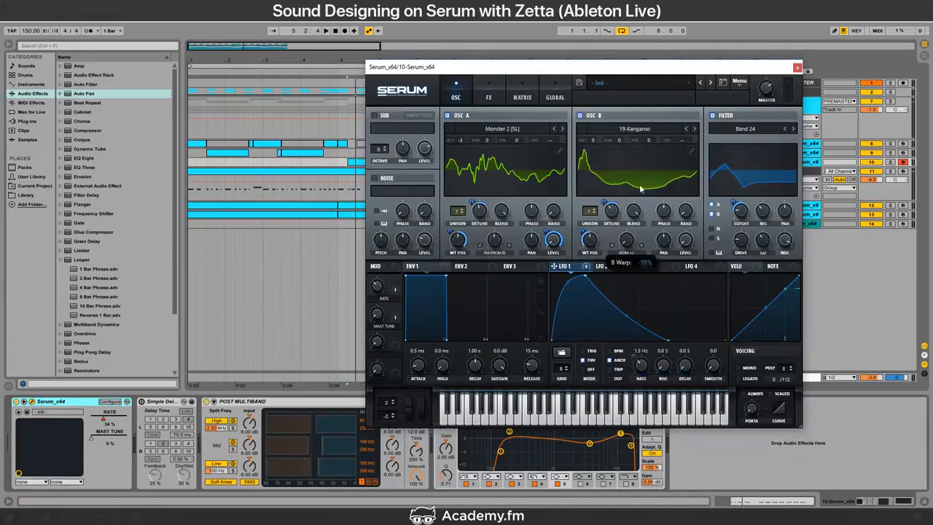
left_click(627, 254)
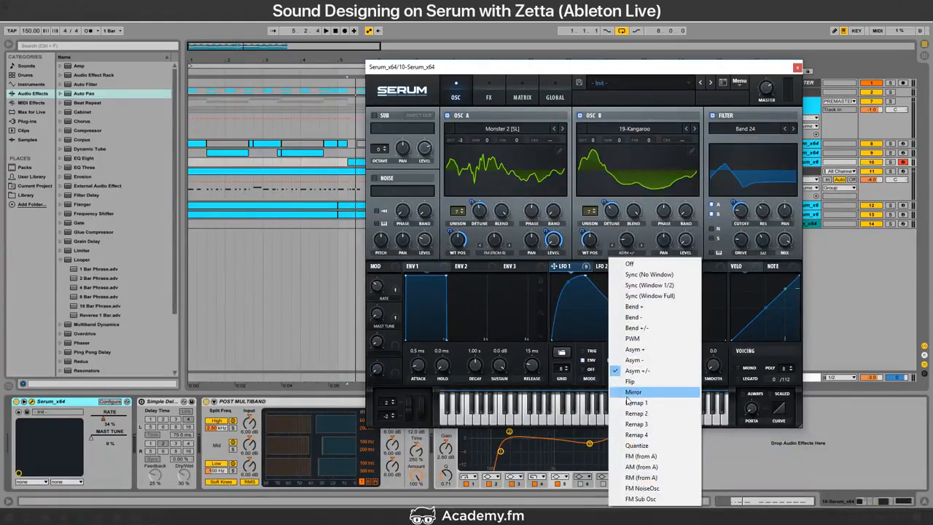
left_click(623, 379)
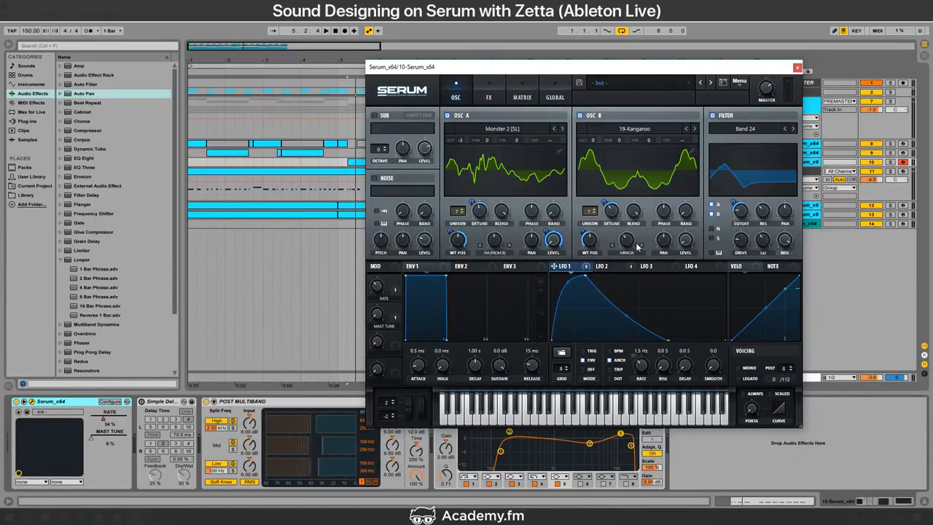
Step: Read the latest viewer questions in the YouTube live chat and return to Ableton Live
left_click(135, 516)
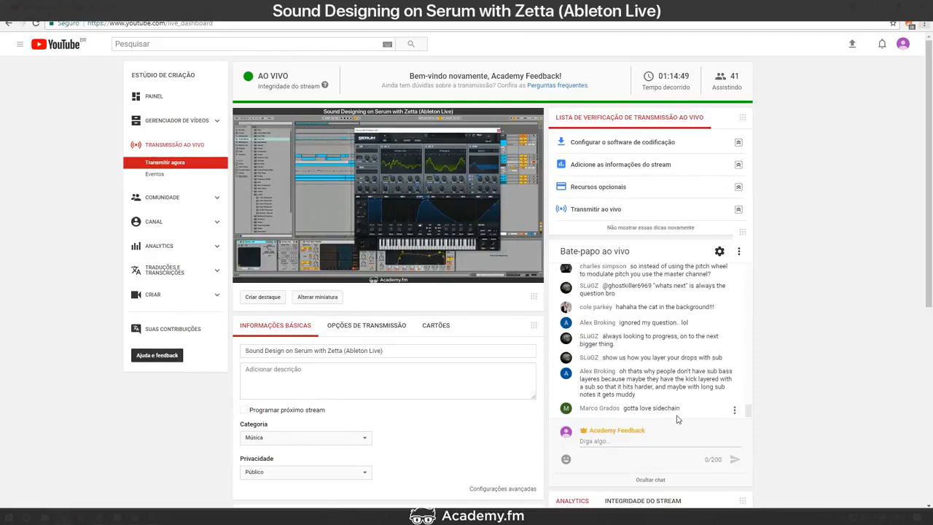
left_click_drag(666, 396, 616, 369)
left_click(695, 379)
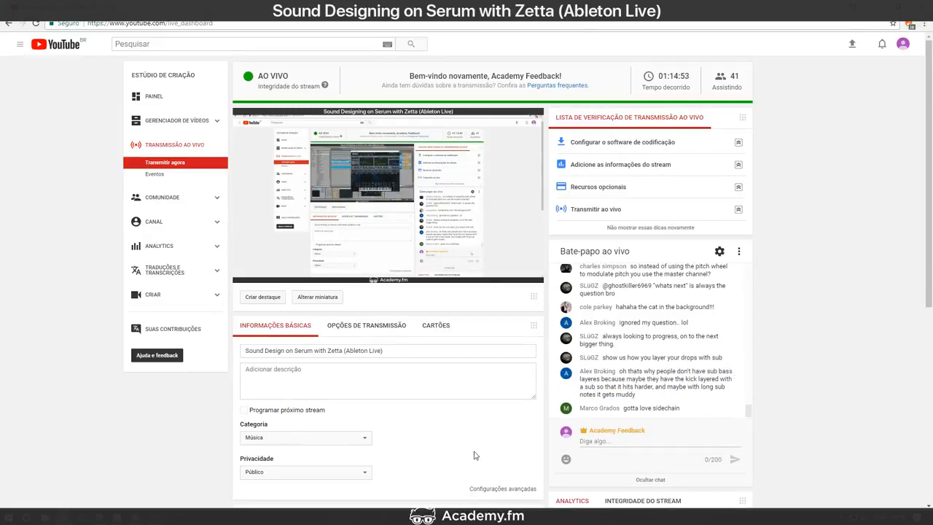
left_click(153, 516)
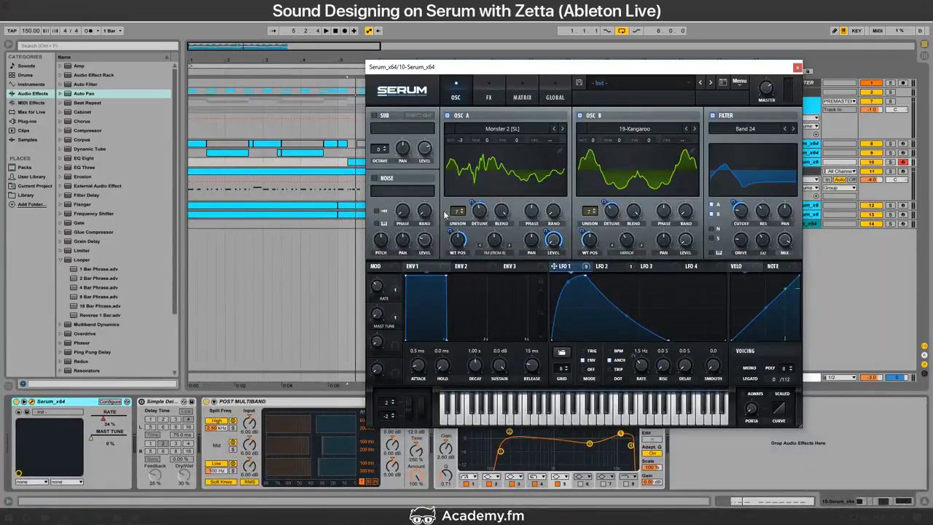
Step: Move the Serum window aside to uncover the track list and switch to the YouTube live dashboard
left_click_drag(388, 72, 351, 77)
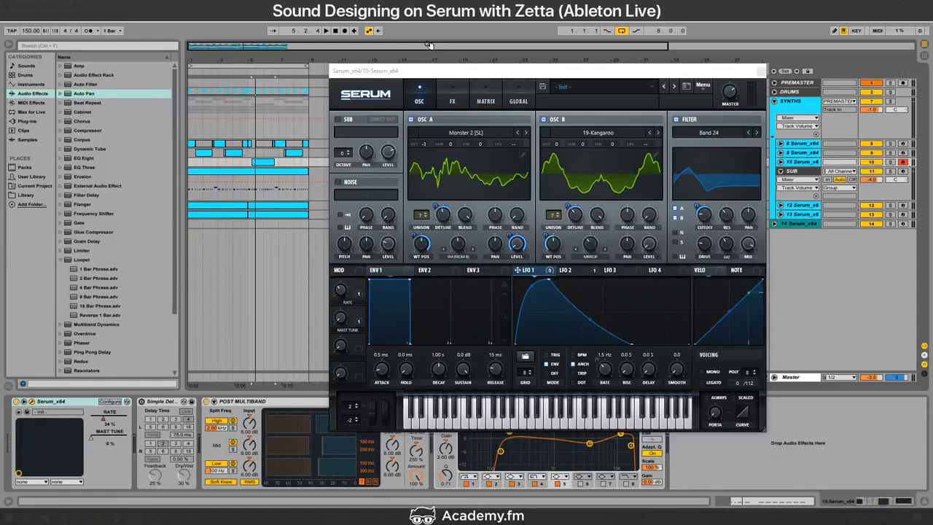
key("alt+Tab")
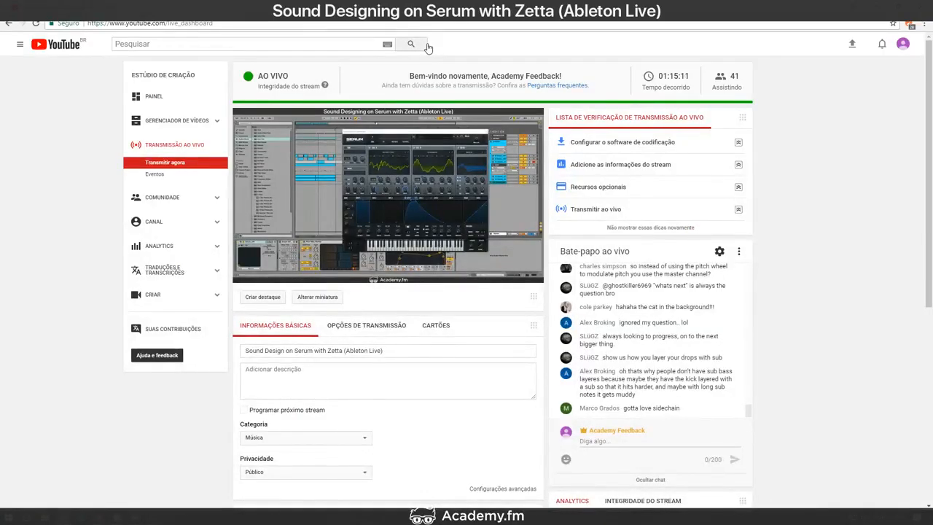
Step: Return to Ableton Live and sweep oscillator A's FM (from B) warp amount while the selected section plays
key("alt+Tab")
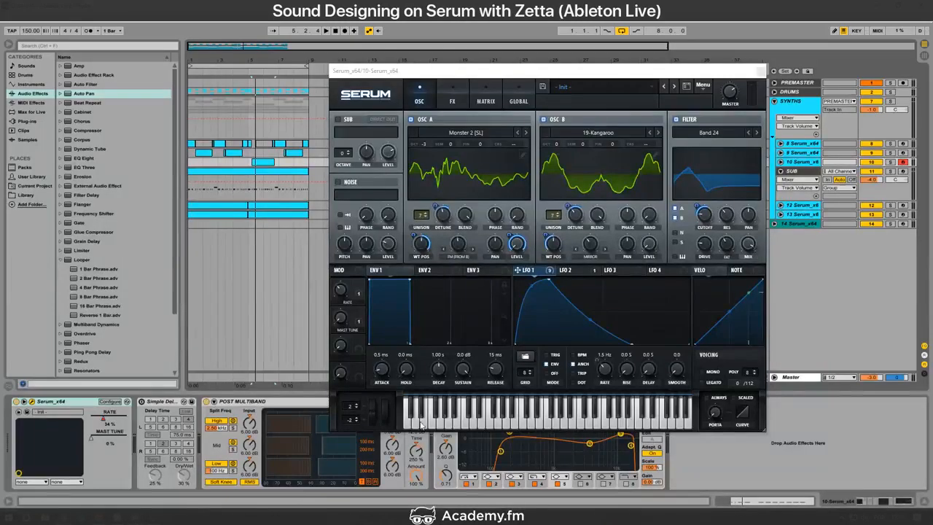
key("space")
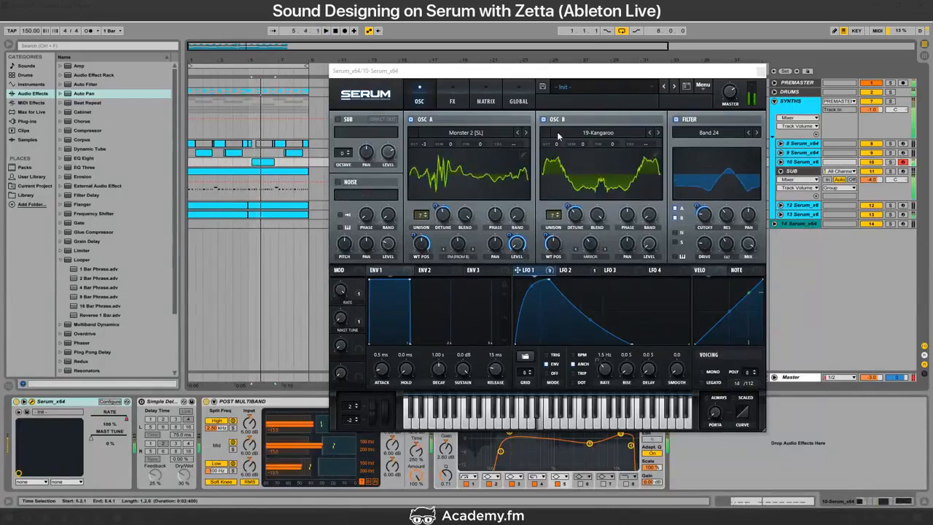
left_click_drag(459, 243, 465, 283)
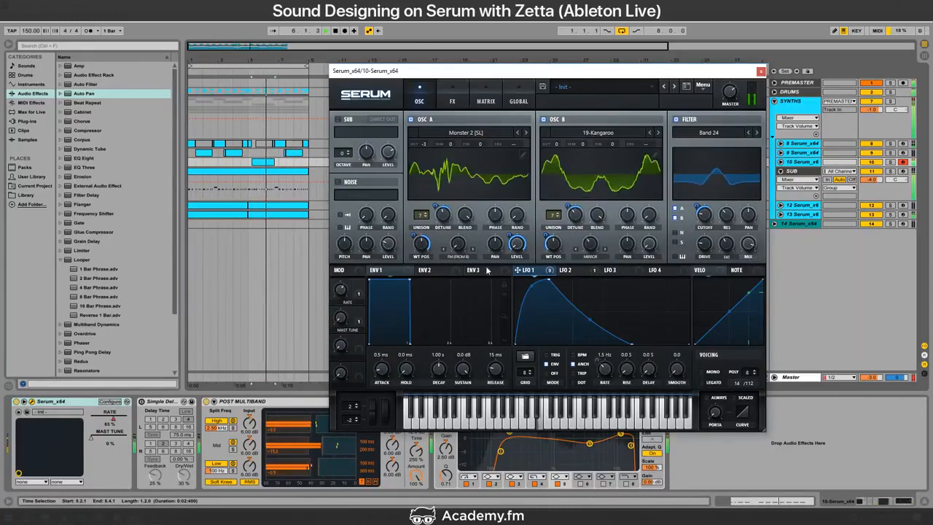
key("space")
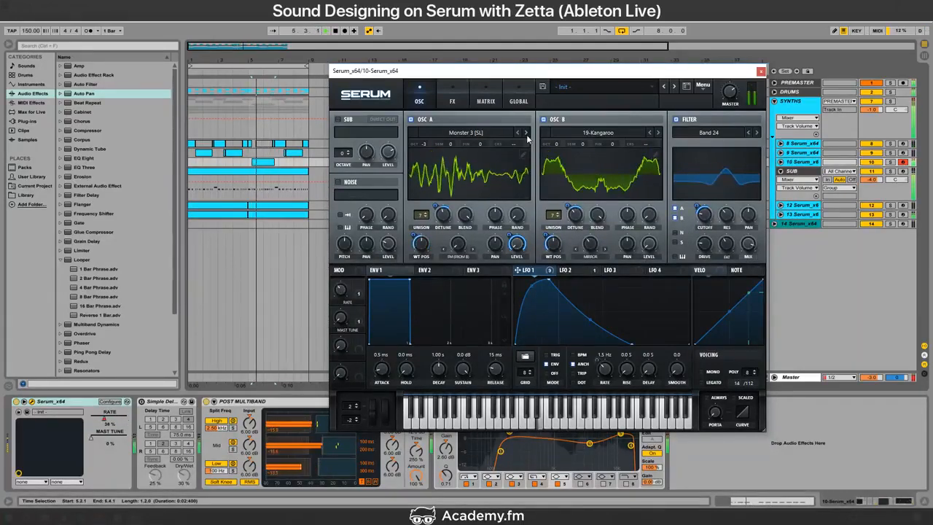
Step: Switch oscillator A's wavetable to Monster 5 [SL] and adjust its wavetable position and FM warp amount
left_click(526, 133)
left_click(526, 133)
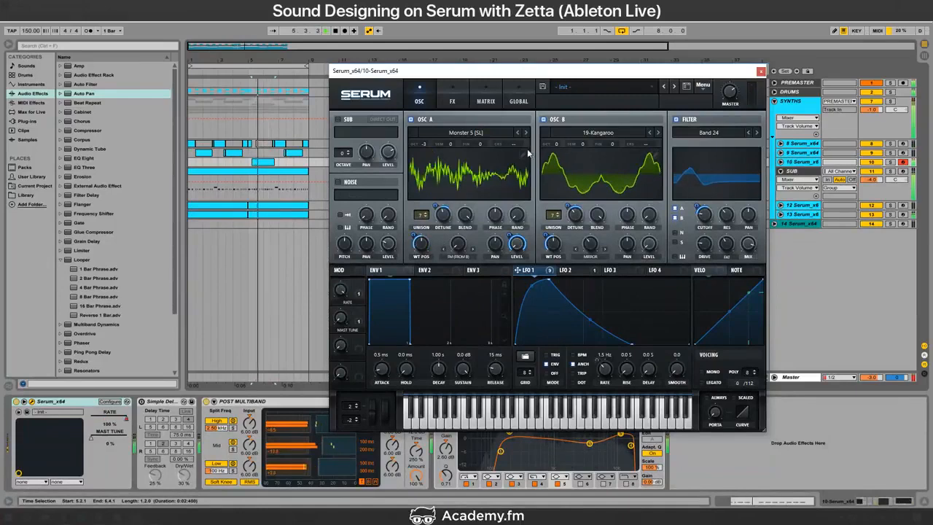
left_click_drag(422, 244, 437, 217)
left_click_drag(459, 249, 471, 234)
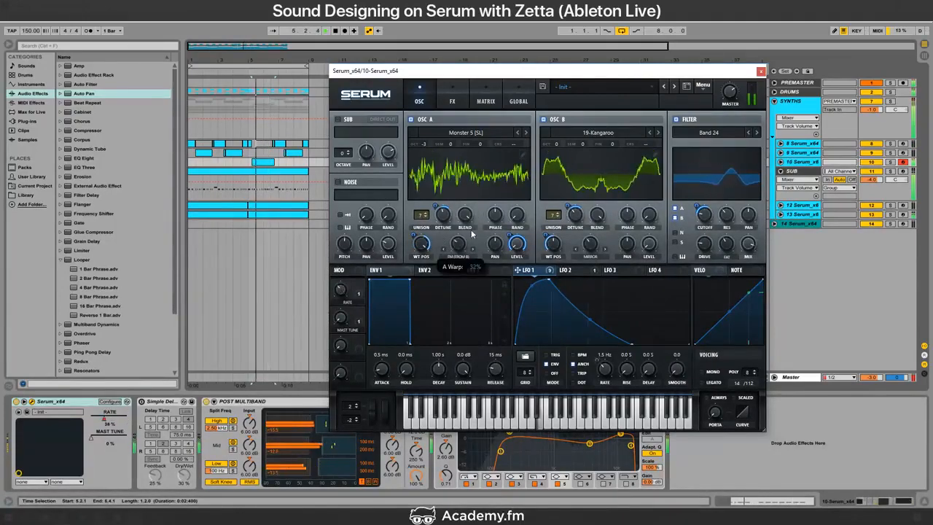
Step: Turn off oscillator B's warp mode and remove the modulation from its wavetable position
left_click(591, 257)
left_click(594, 268)
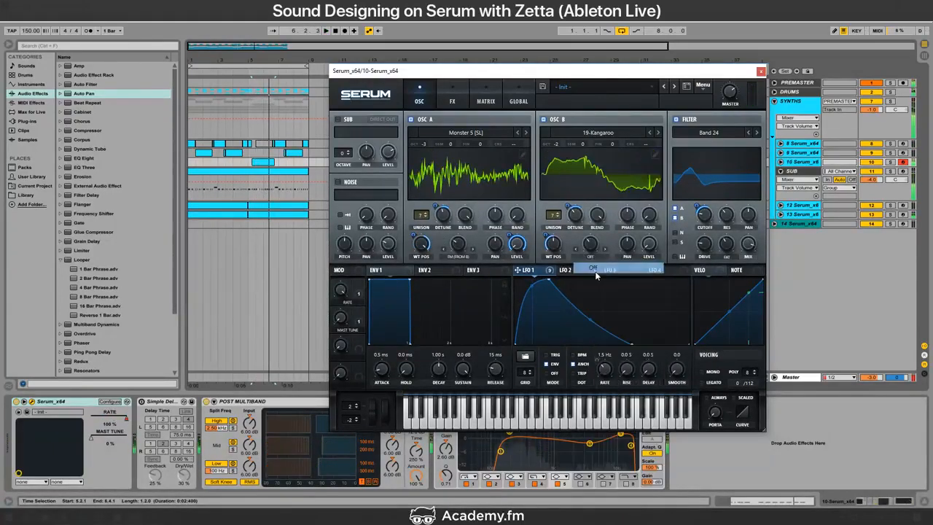
right_click(555, 247)
left_click(586, 283)
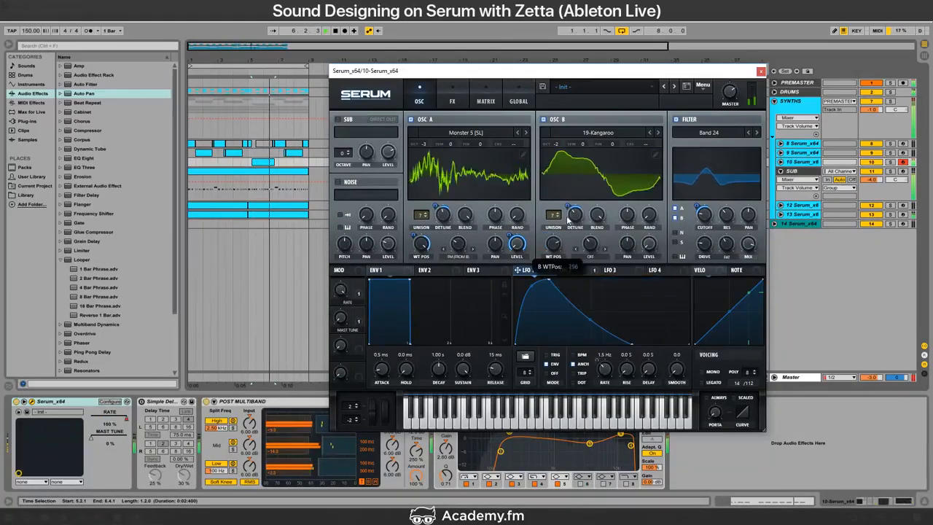
Step: Load the Basic Shapes wavetable into oscillator B and sweep its wavetable position along with oscillator A's FM warp amount
left_click(614, 132)
mouse_move(634, 129)
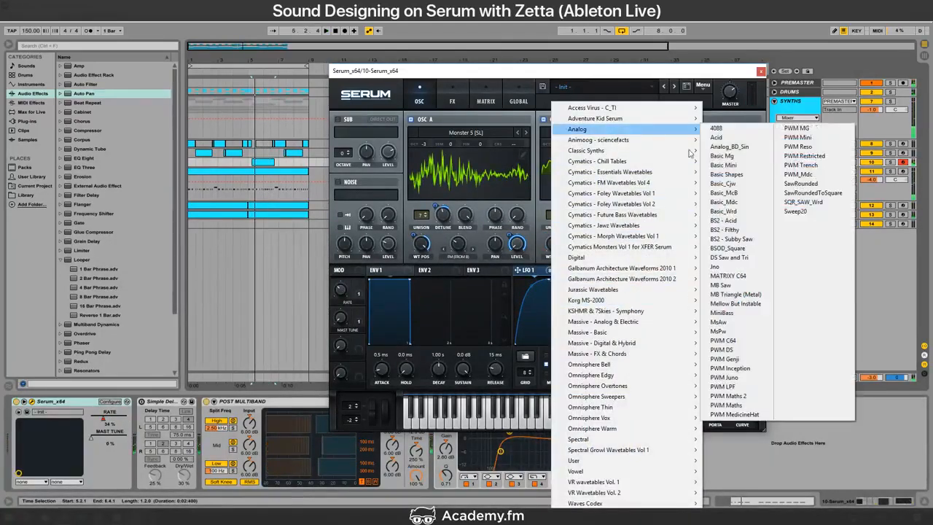
left_click(729, 177)
left_click_drag(518, 270, 553, 246)
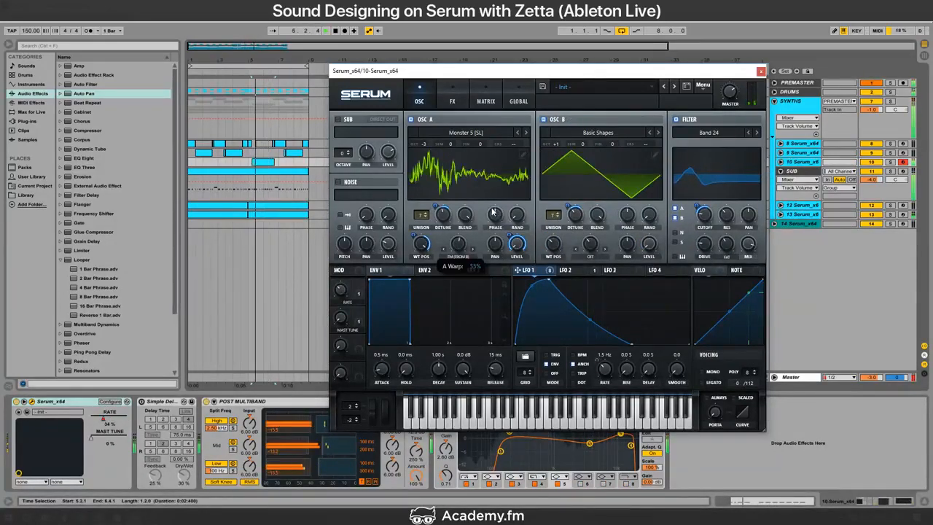
left_click_drag(557, 156, 556, 223)
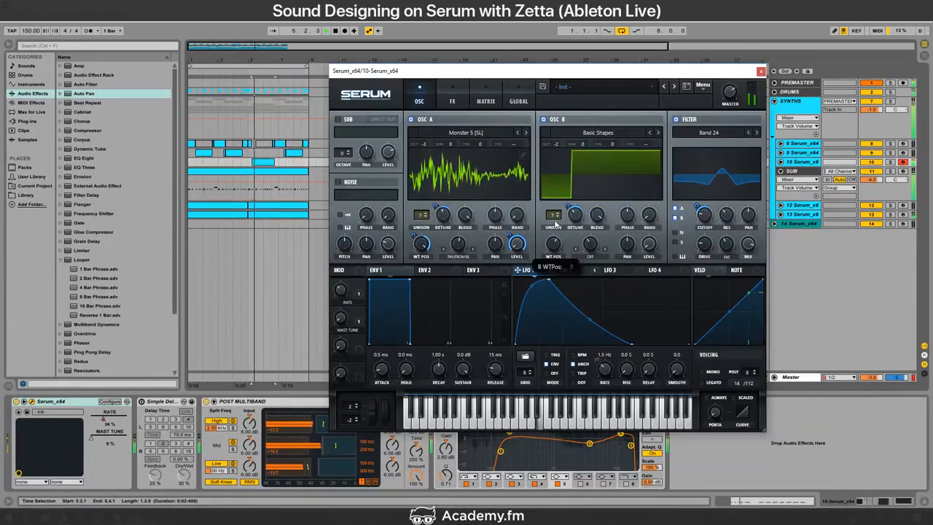
Step: Set oscillator B's warp mode to Bend + and sweep its wavetable position to compare the basic shapes as FM source
left_click(589, 256)
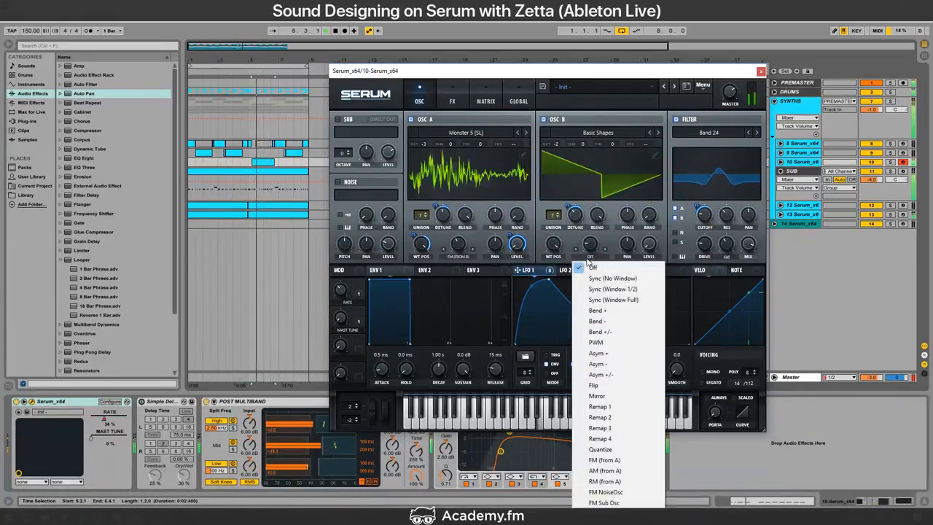
left_click(603, 312)
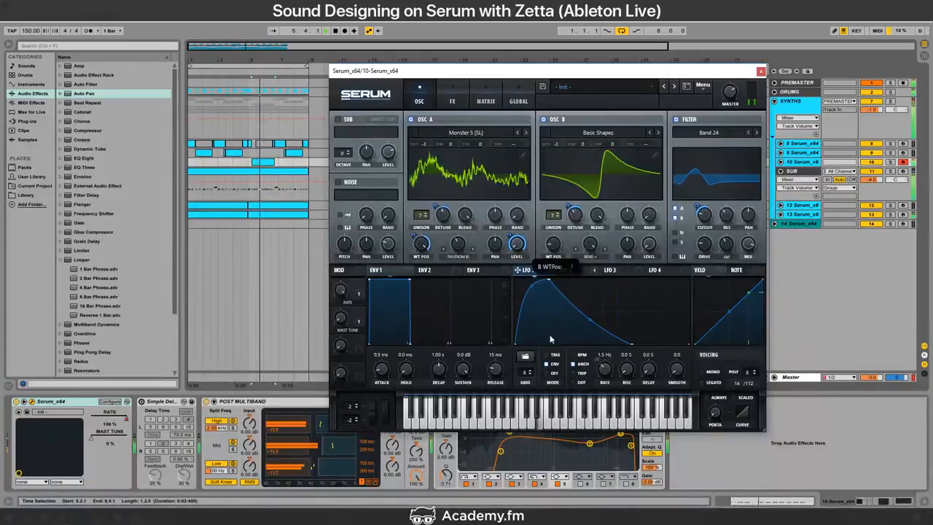
left_click_drag(550, 317, 551, 323)
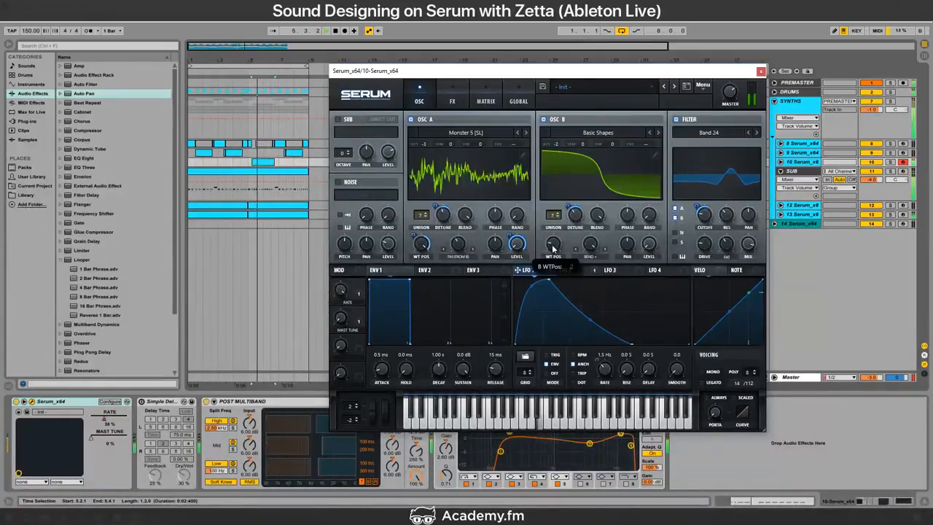
left_click_drag(559, 261, 558, 265)
left_click_drag(557, 146, 565, 119)
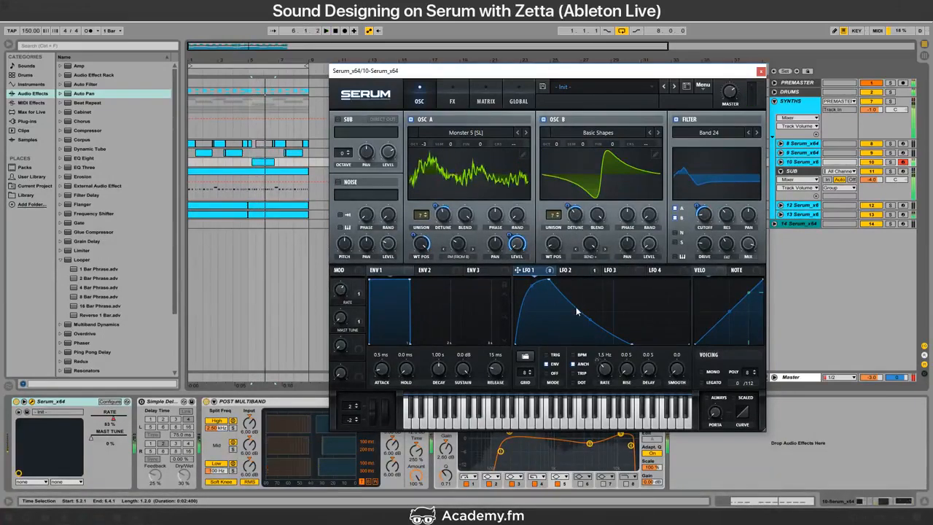
Step: Check the YouTube live chat, return to Ableton Live and solo Serum tracks 8, 9 and 10 for playback
key("alt+Tab")
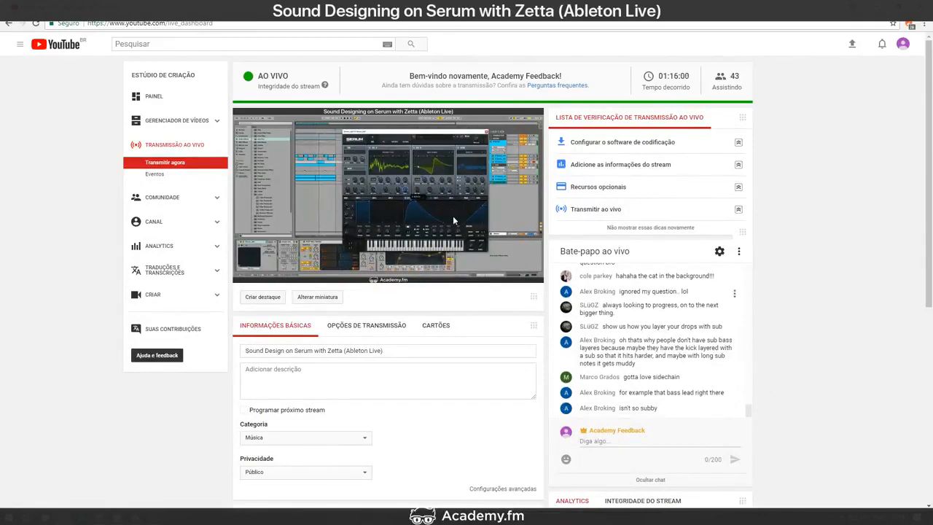
key("alt+Tab")
left_click(190, 145)
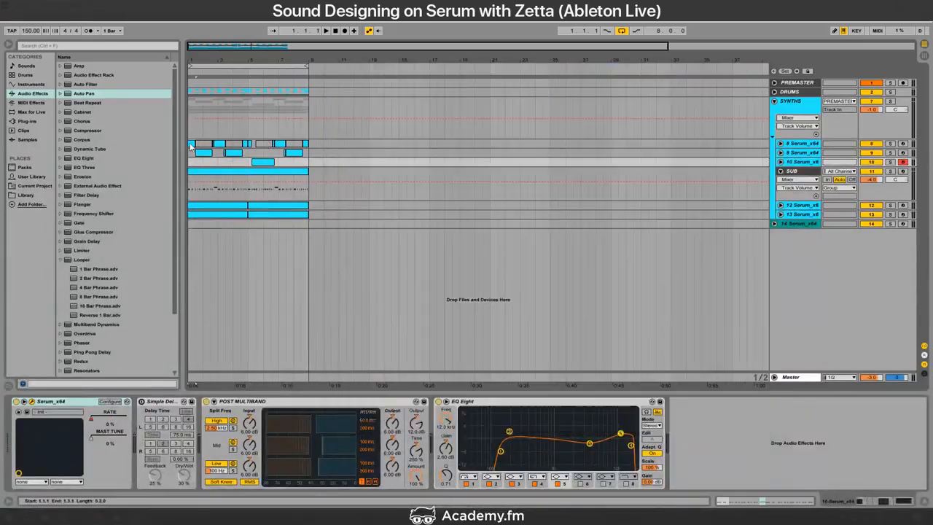
left_click(190, 145)
left_click(890, 161)
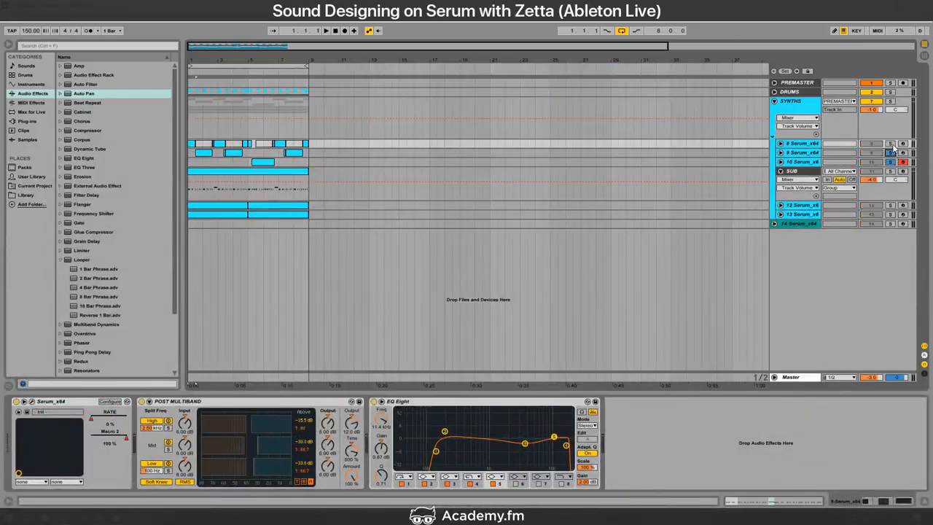
key("space")
key("space")
left_click_drag(263, 61, 266, 85)
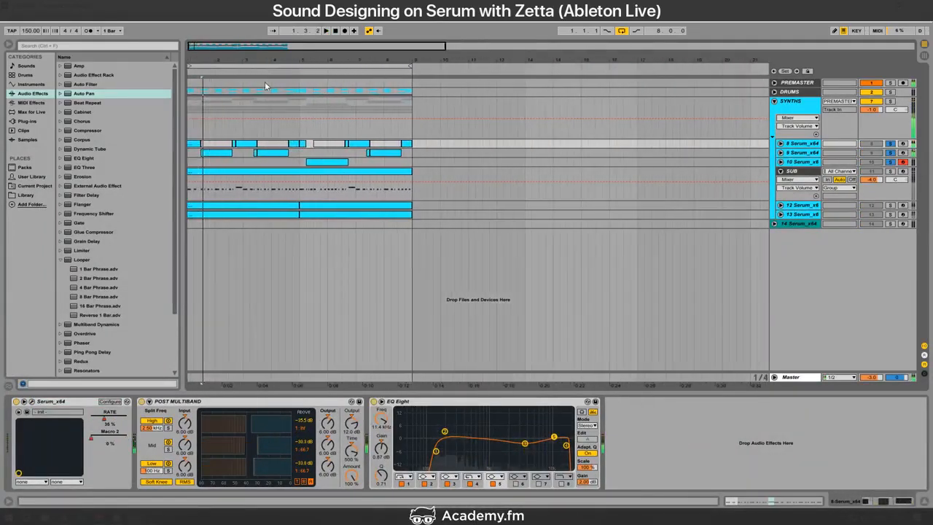
Step: Colour Serum tracks 8, 9 and 10 purple to set them apart from the other synth tracks
left_click(798, 153)
left_click(802, 170)
left_click(802, 163)
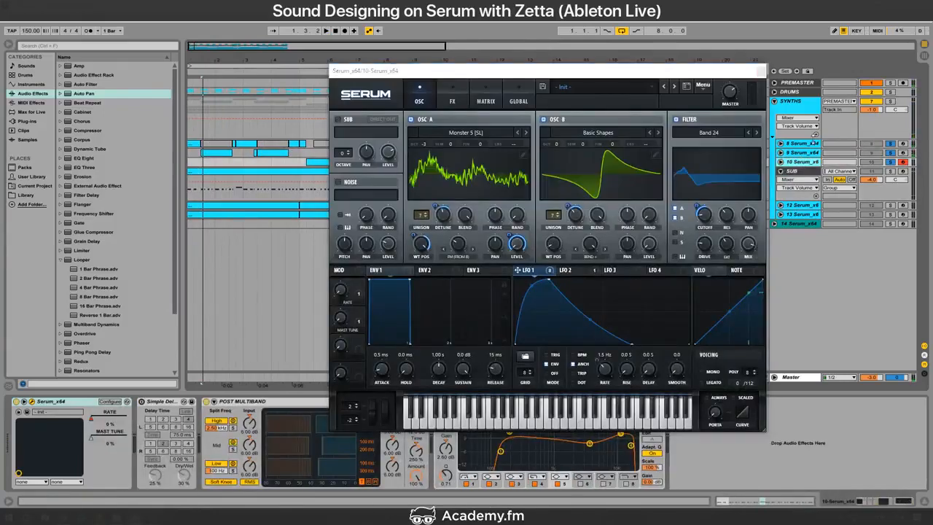
right_click(814, 145)
left_click(808, 162)
right_click(811, 162)
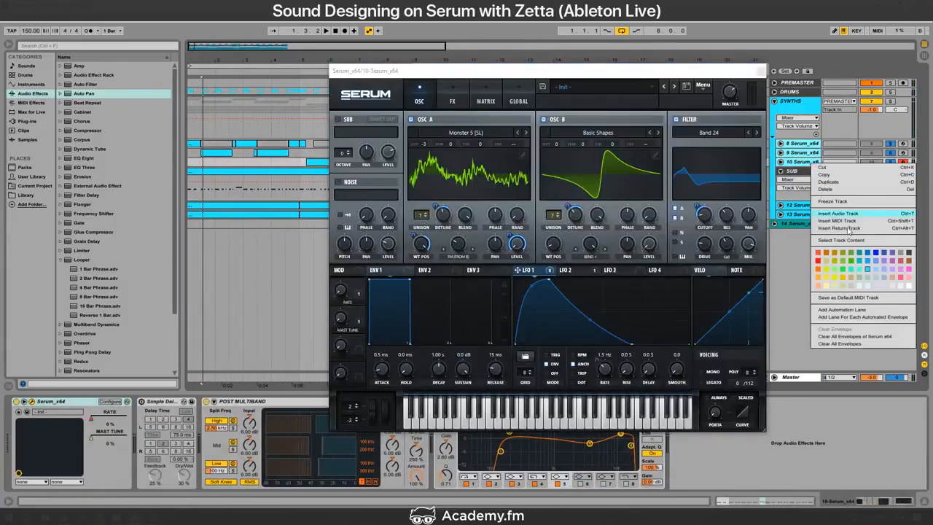
left_click(884, 262)
Step: Close the Serum window and play the soloed bass tracks, briefly unfolding their automation lanes and folding them again
key("space")
left_click(760, 71)
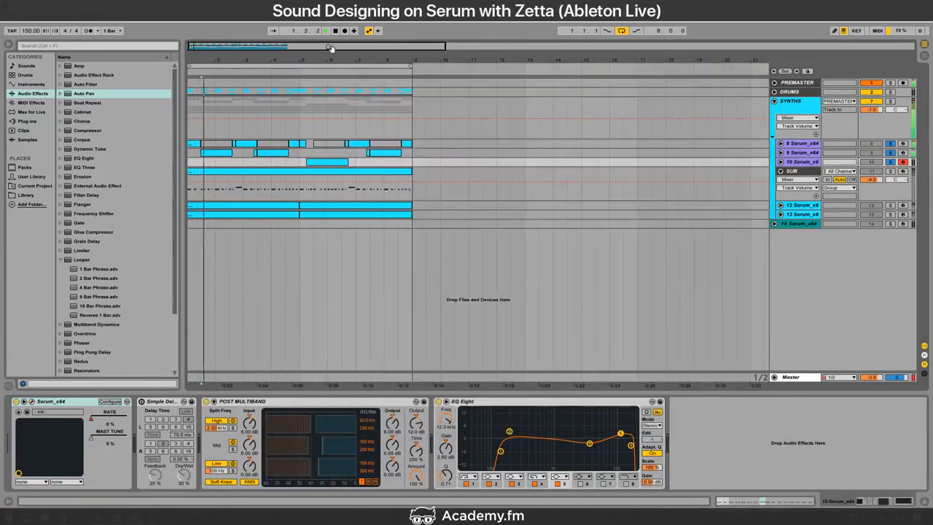
left_click_drag(331, 48, 331, 65)
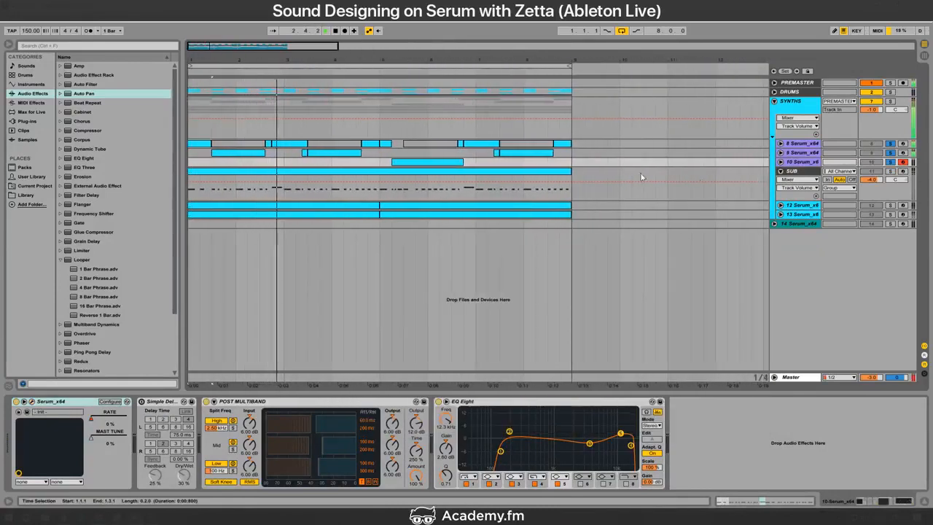
left_click(781, 162, "alt")
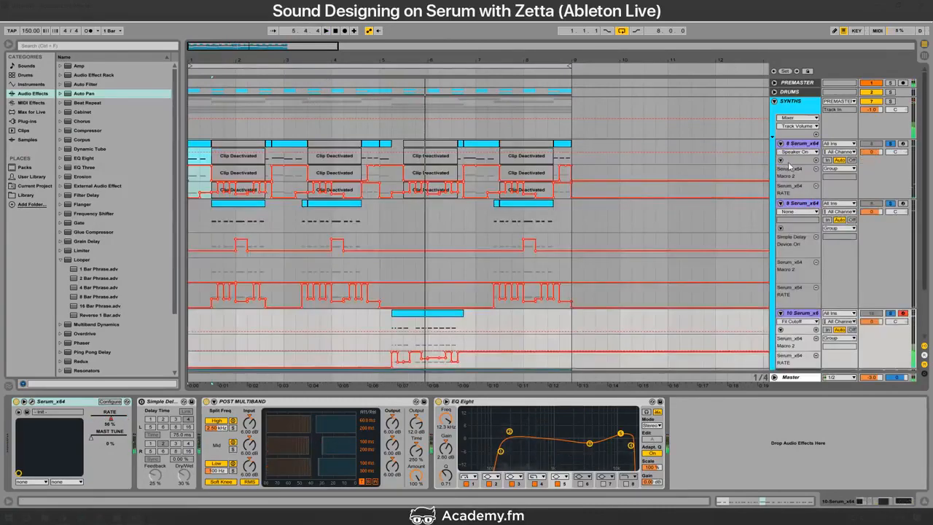
left_click(780, 144, "alt")
Step: Solo the SUB track and open its MIDI clip in the note editor for playback
left_click(429, 177)
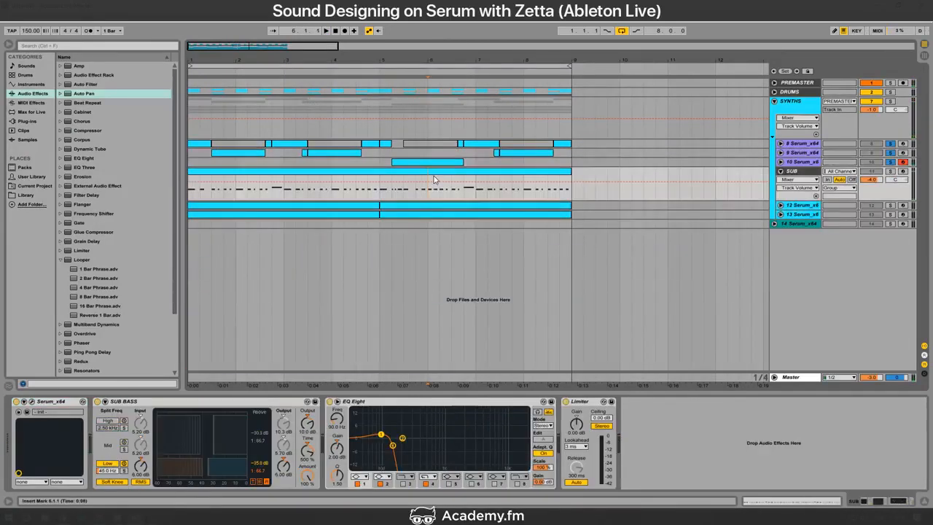
left_click(891, 171)
double_click(539, 172)
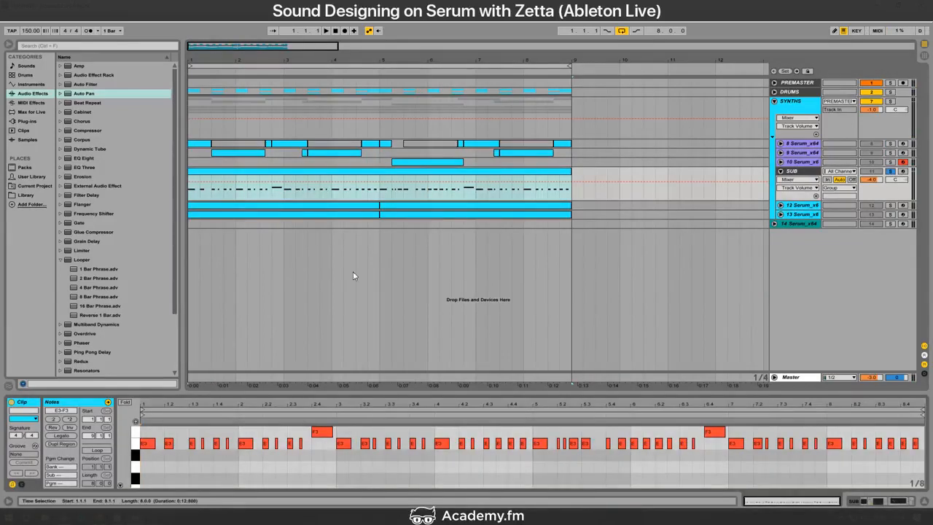
scroll(138, 453, "up", 2)
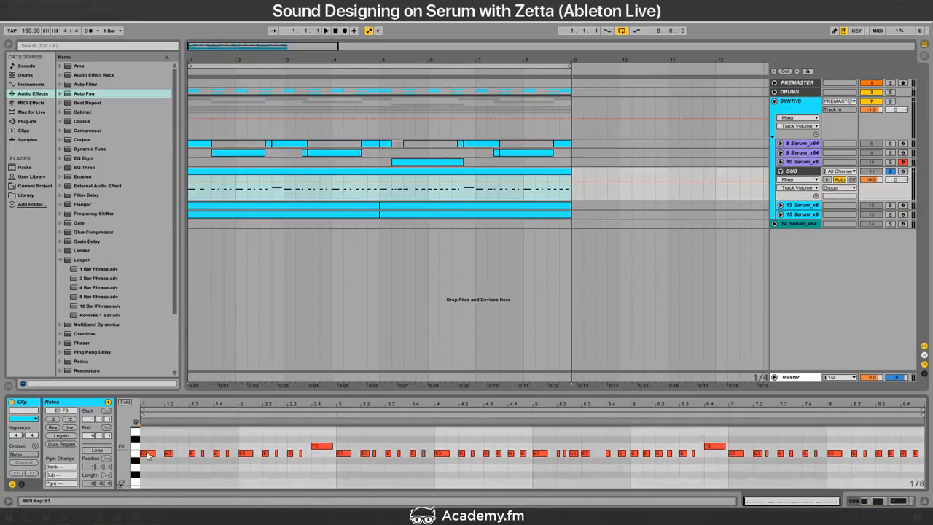
key("space")
Step: Audition all the sub notes transposed two octaves up and one octave down, and return them to the E3–F3 range
key("ctrl+a")
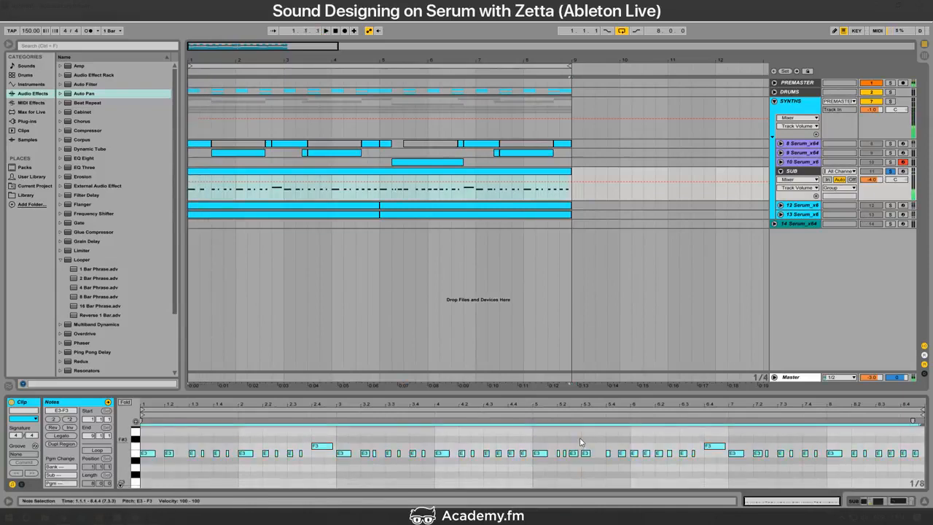
key("shift+Up")
key("shift+Up")
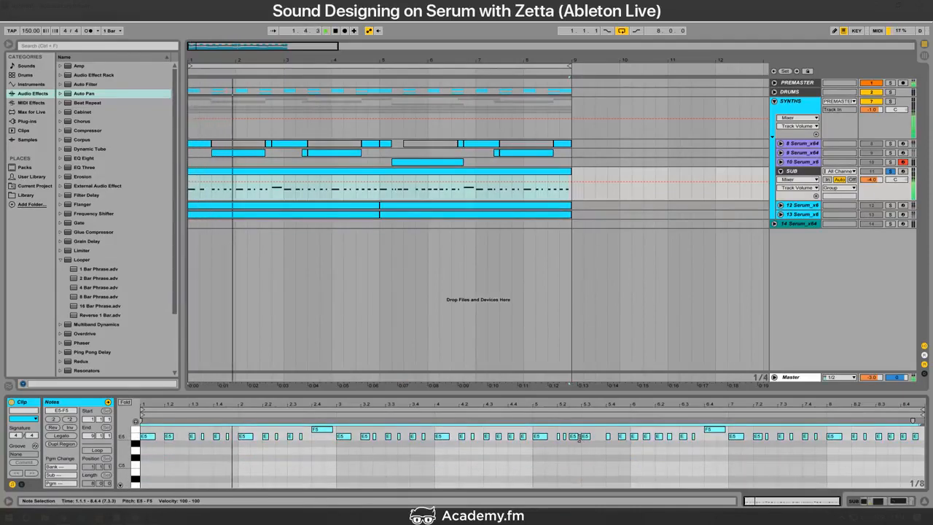
key("shift+Down")
key("shift+Down")
key("shift+Down")
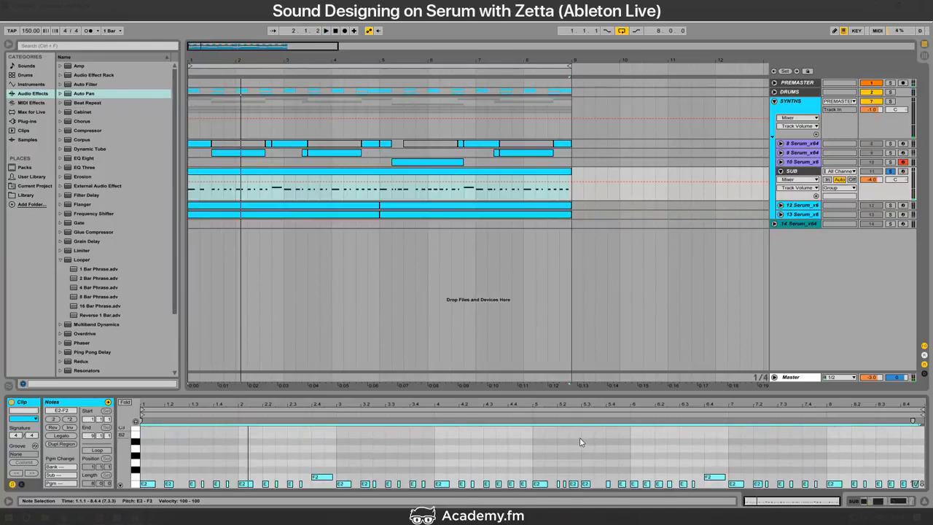
key("shift+Up")
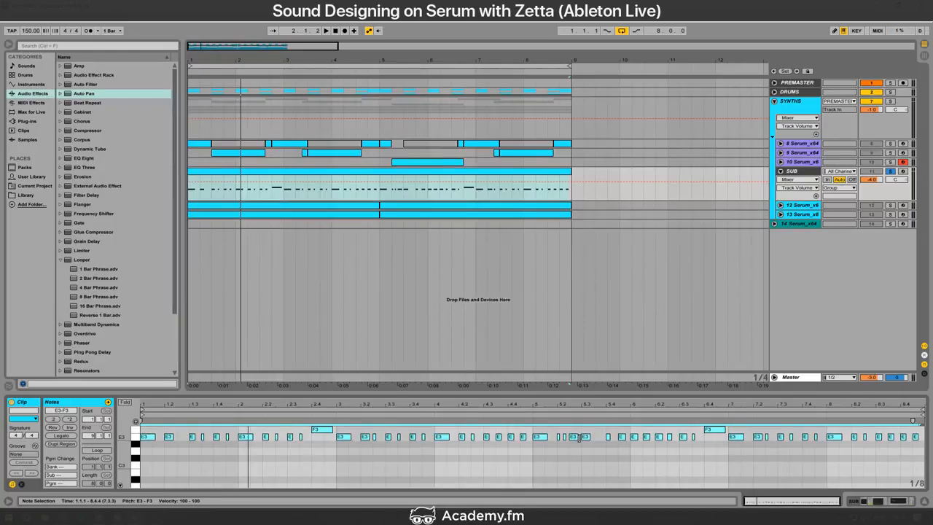
Step: Check the OBS streaming window, return to Ableton Live and clear the solo to play all tracks together
left_click(174, 517)
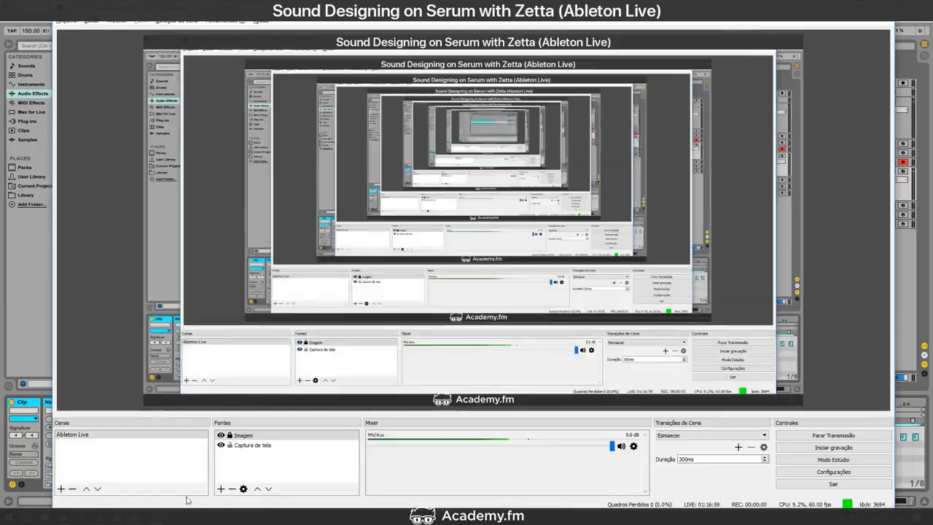
left_click(173, 516)
key("space")
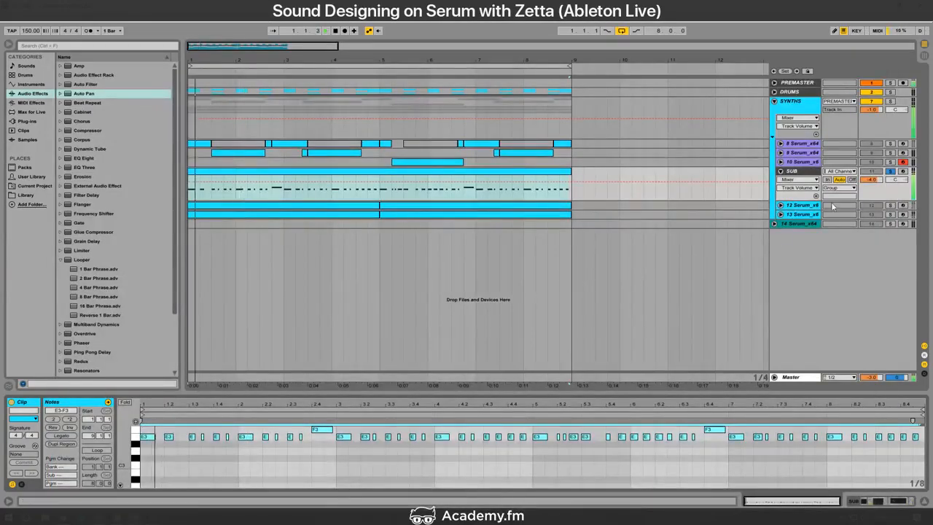
left_click(890, 162)
left_click(890, 162)
key("space")
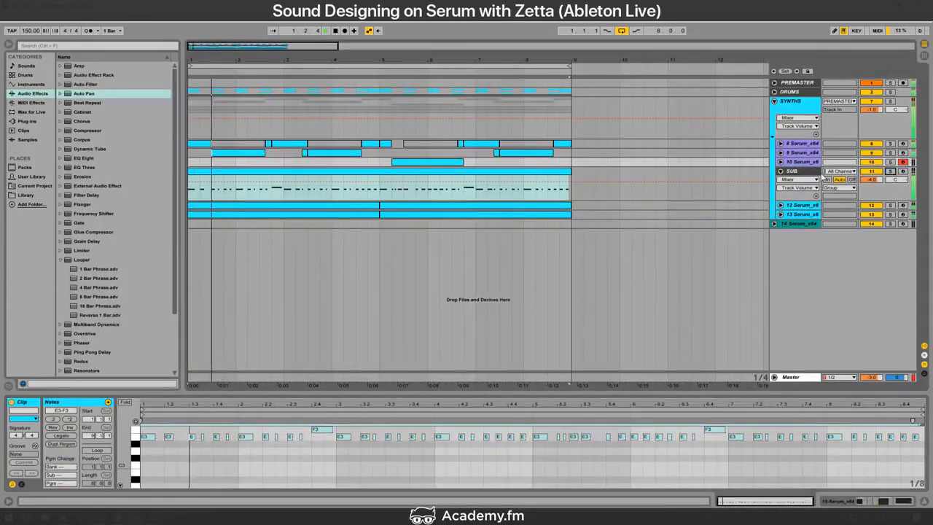
Step: Stop playback and read the latest viewer questions in the YouTube live chat
key("space")
key("alt+Tab")
key("alt+Tab")
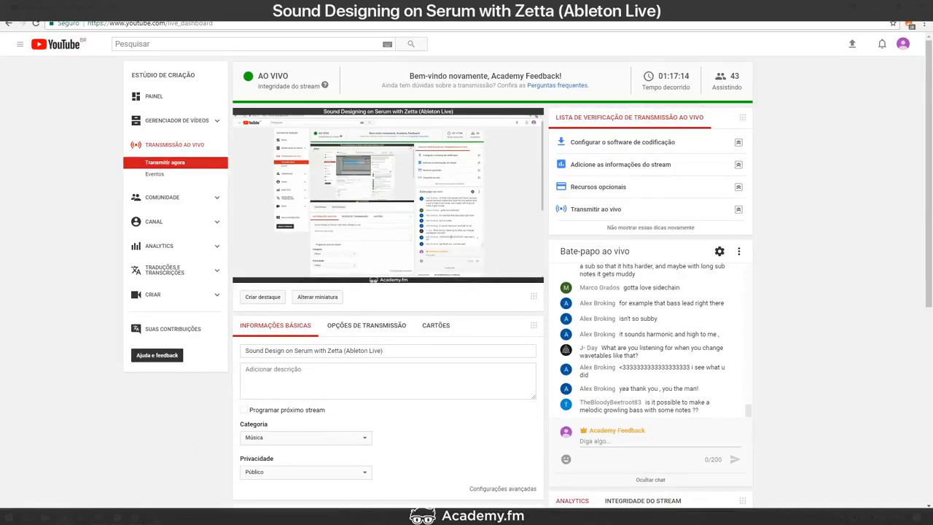
Step: Switch back to Ableton Live and open the Serum instrument on track 10, moving its window clear of the device chain
left_click(135, 517)
left_click(118, 517)
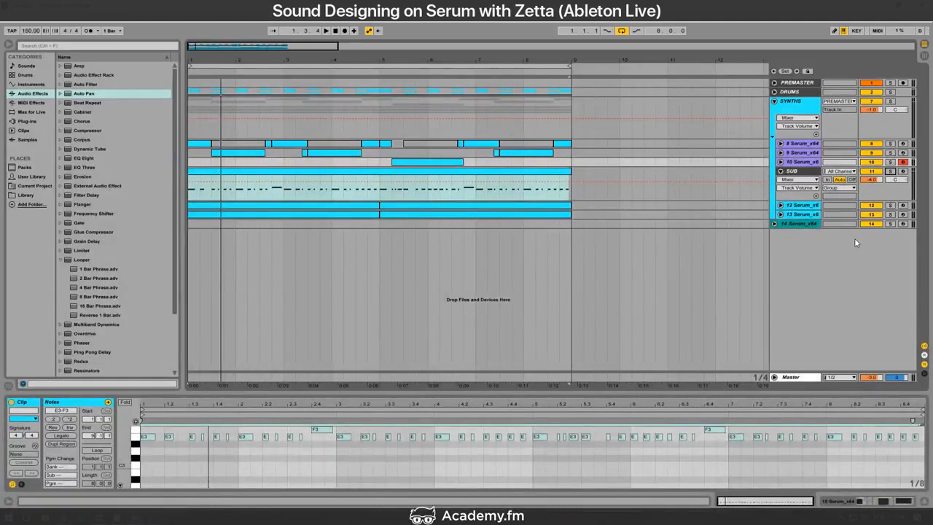
left_click(798, 162)
left_click(32, 402)
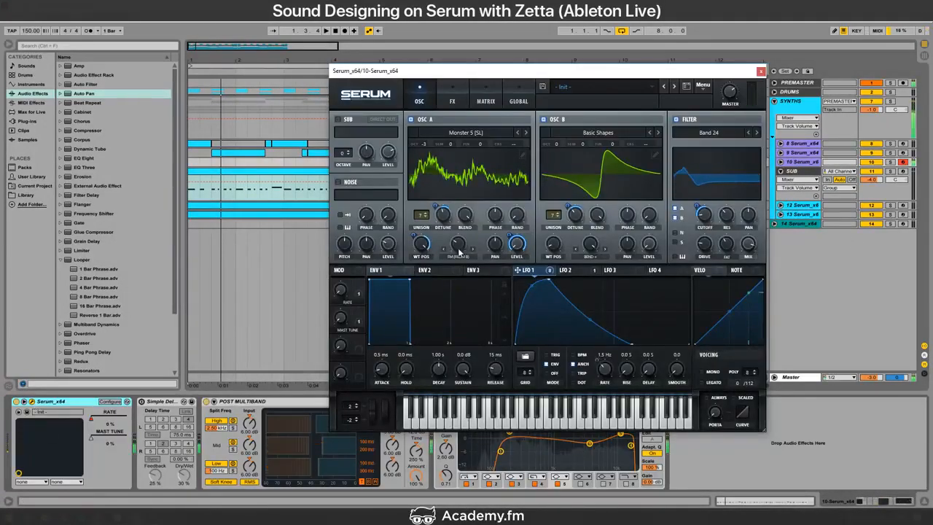
left_click_drag(435, 71, 399, 33)
left_click(405, 163)
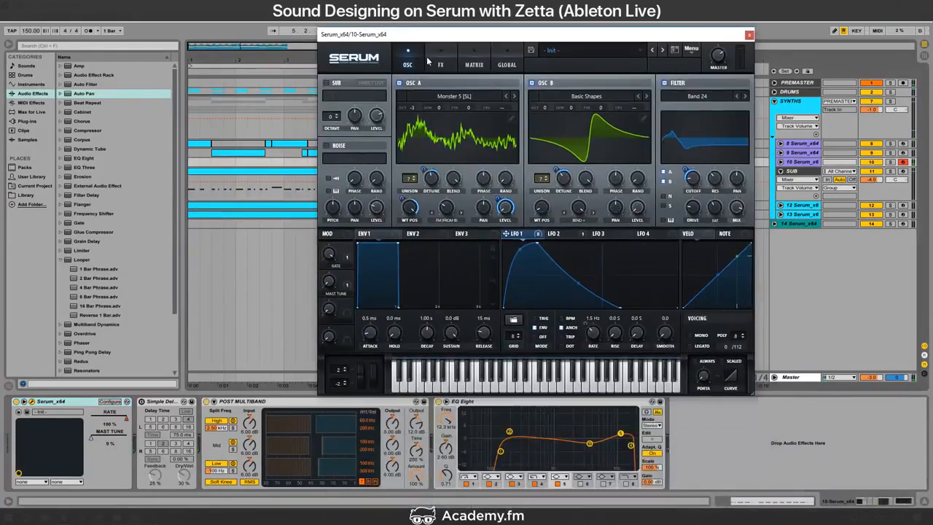
Step: Set oscillator A's warp mode to Off and disable oscillator B
right_click(453, 206)
left_click(452, 238)
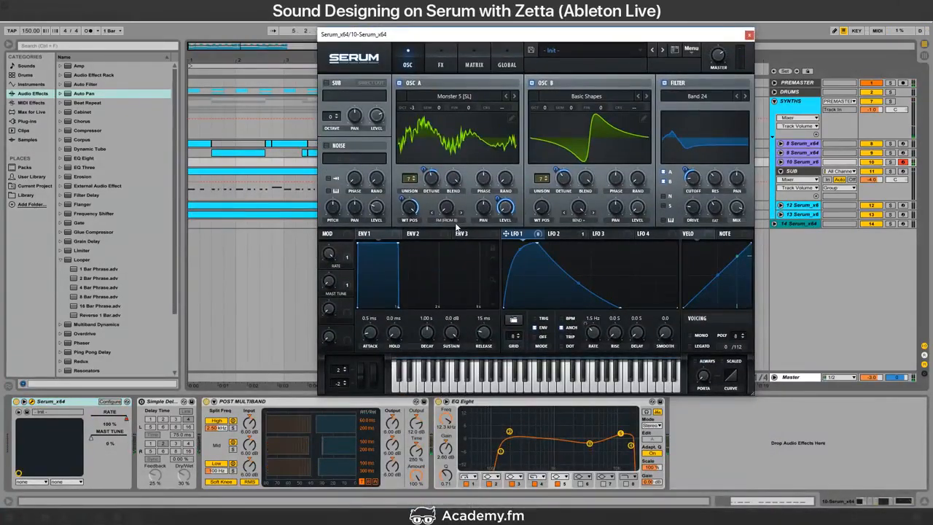
left_click(533, 82)
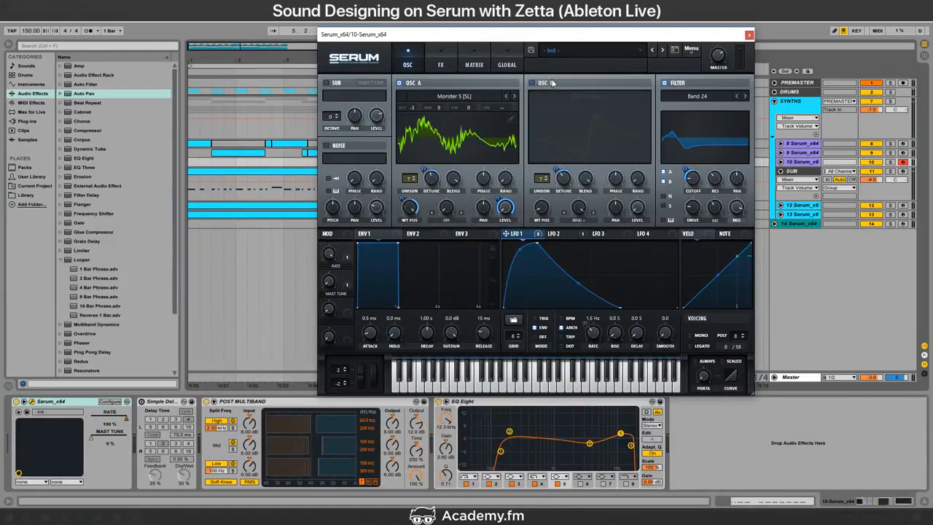
Step: Change oscillator A's wavetable to Monster 7 [SL] and audition different wavetable positions
left_click(514, 95)
left_click(515, 94)
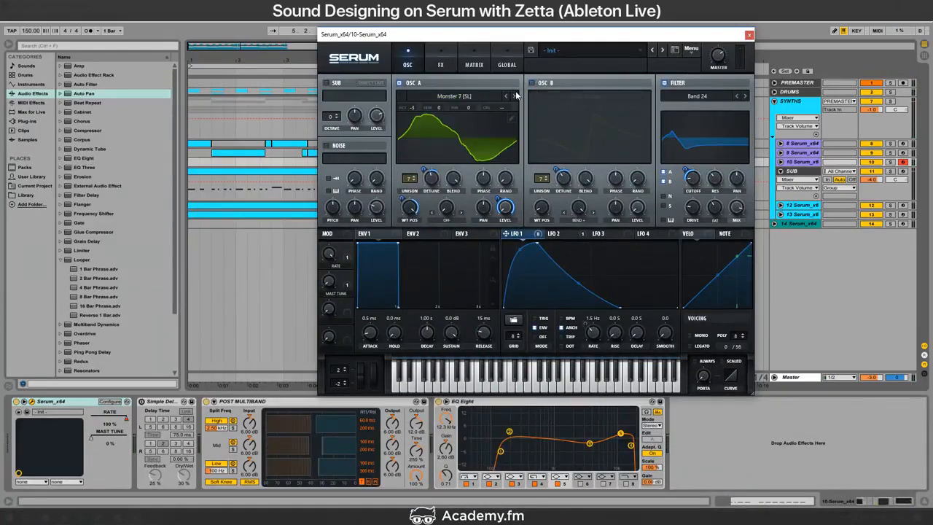
left_click(515, 94)
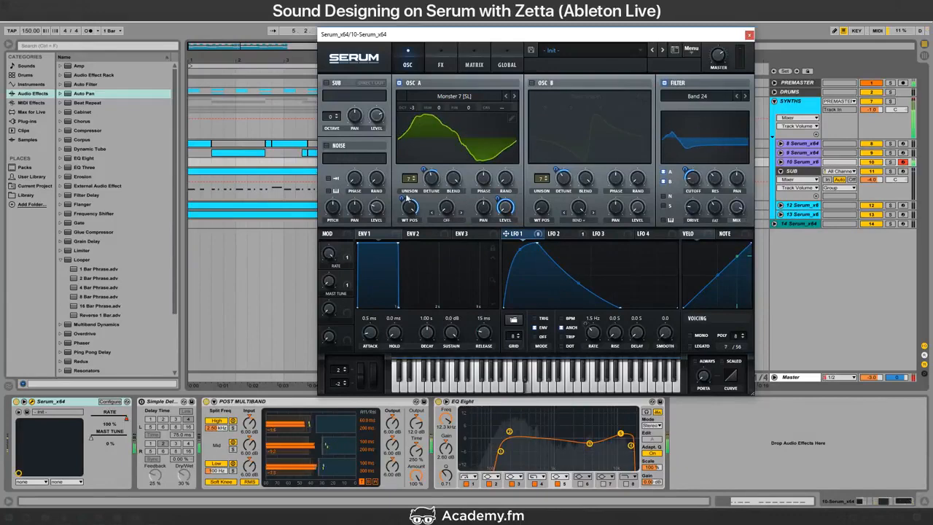
left_click(506, 95)
left_click_drag(409, 207, 428, 190)
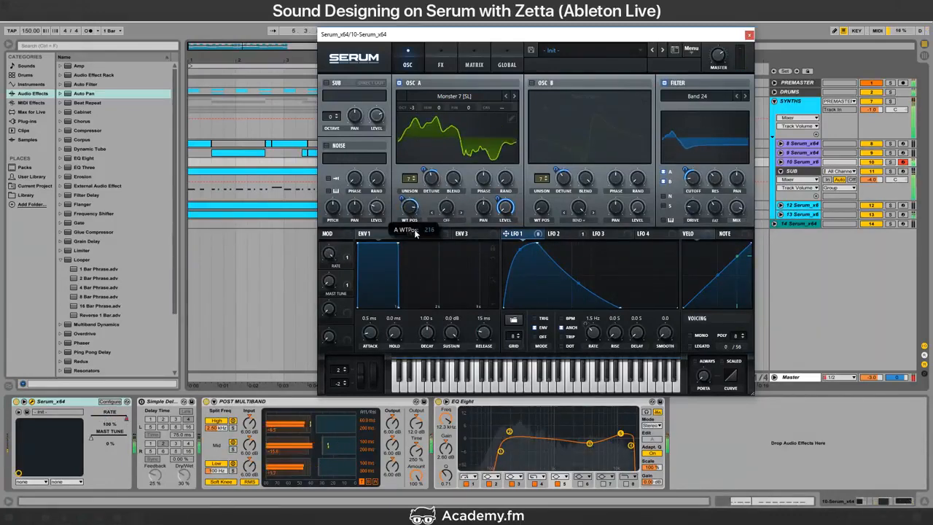
Step: Set oscillator A's warp mode to FM (from B) with an amount of 40 and enable oscillator B
left_click(442, 220)
left_click(464, 424)
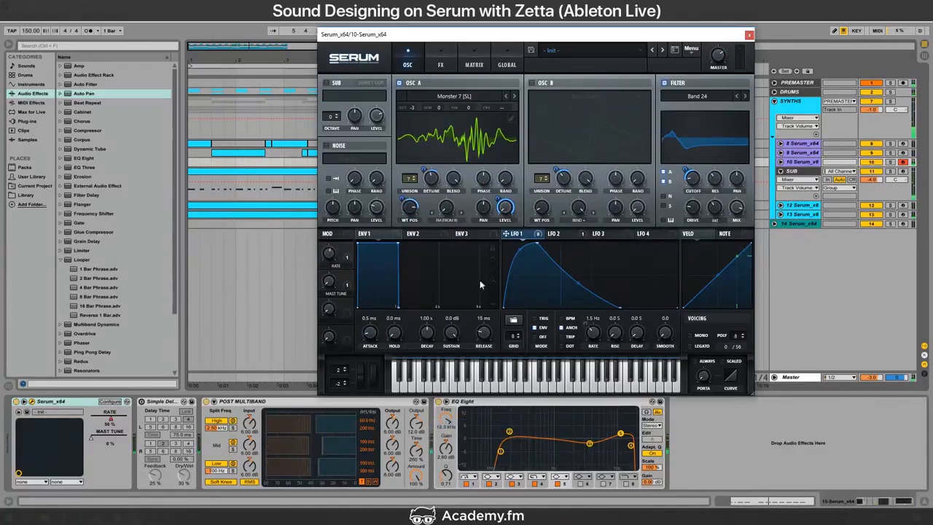
double_click(447, 207)
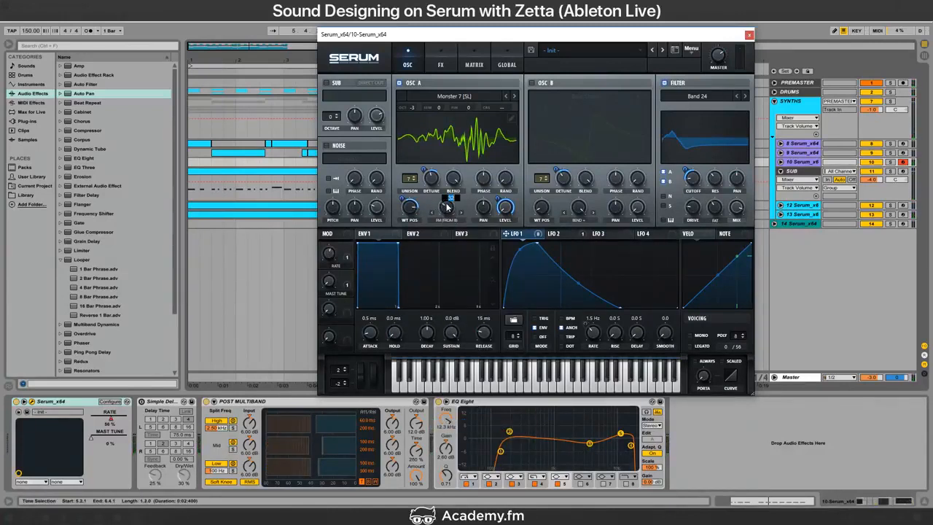
type("40")
key("Return")
left_click(545, 84)
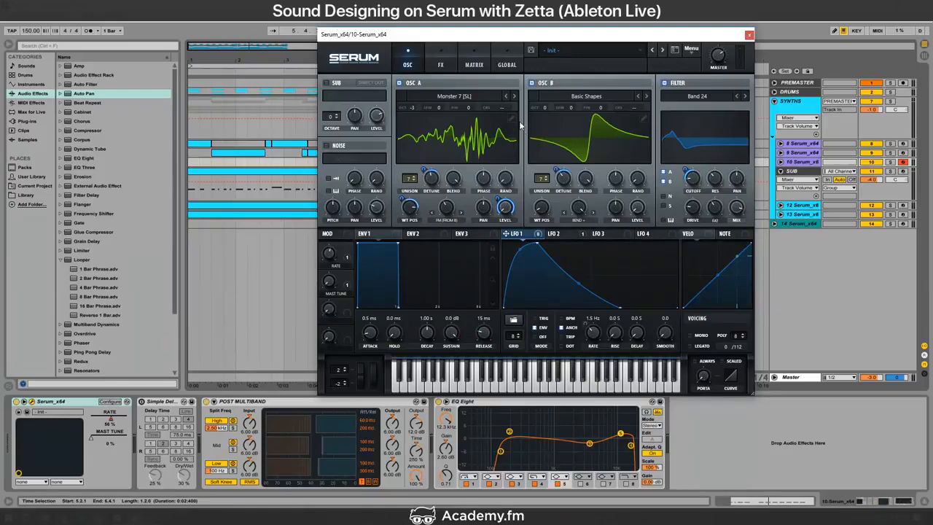
Step: Load the Squelchy 2 [SL] wavetable into oscillator B and try out different wavetable positions
left_click_drag(577, 209, 551, 186)
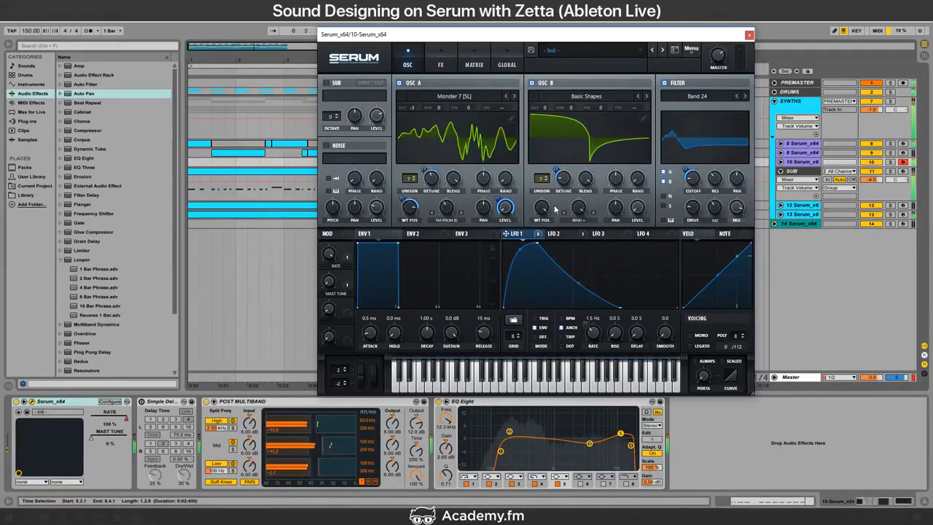
left_click(608, 95)
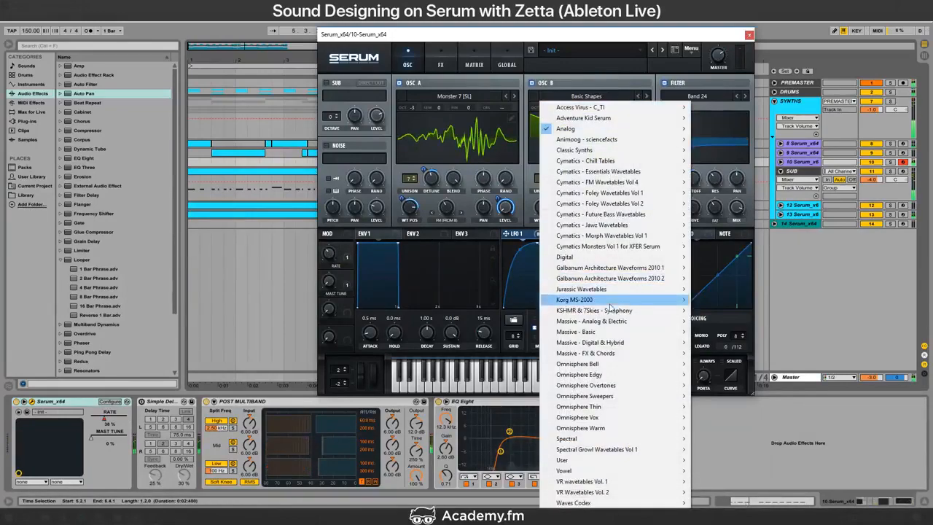
mouse_move(628, 435)
left_click(689, 413)
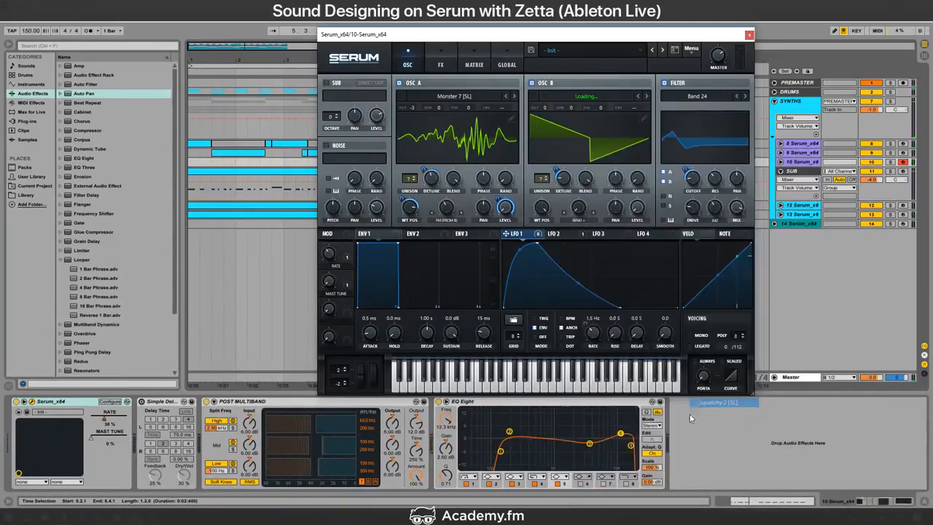
left_click_drag(537, 216, 520, 343)
Step: Read the new viewer questions in the YouTube live chat and return to Ableton Live
key("alt+Tab")
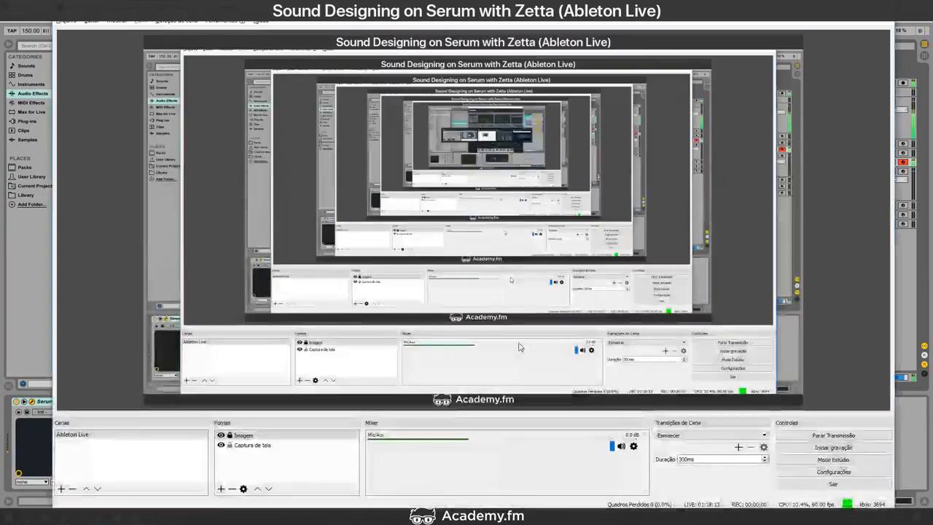
key("alt+Tab")
key("alt+Tab")
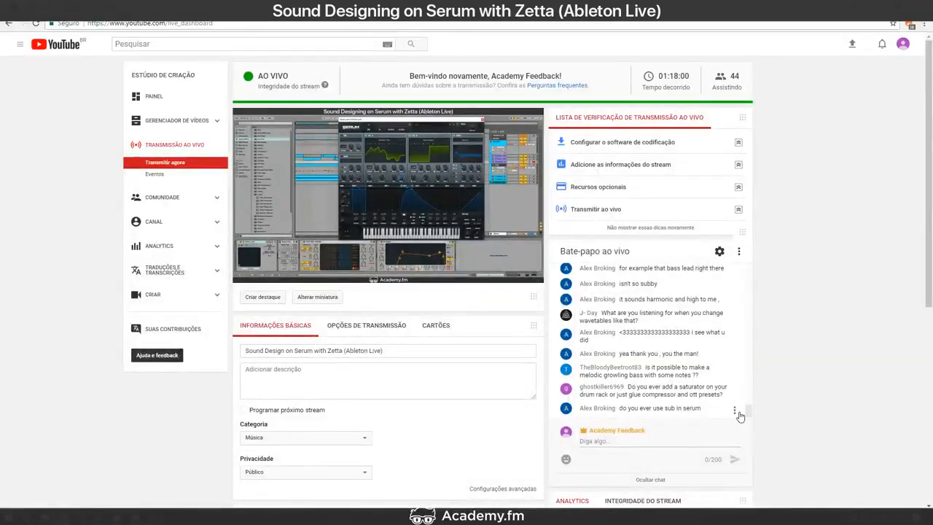
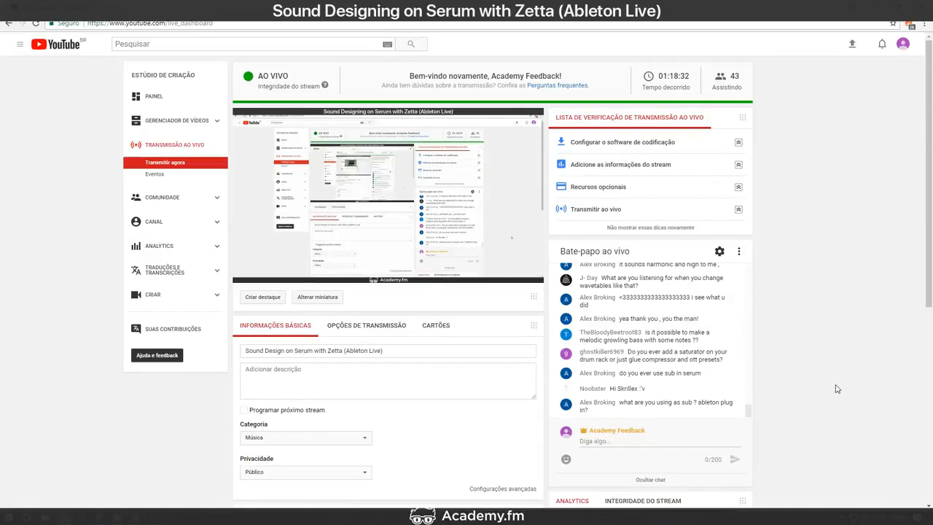
key("alt+Tab")
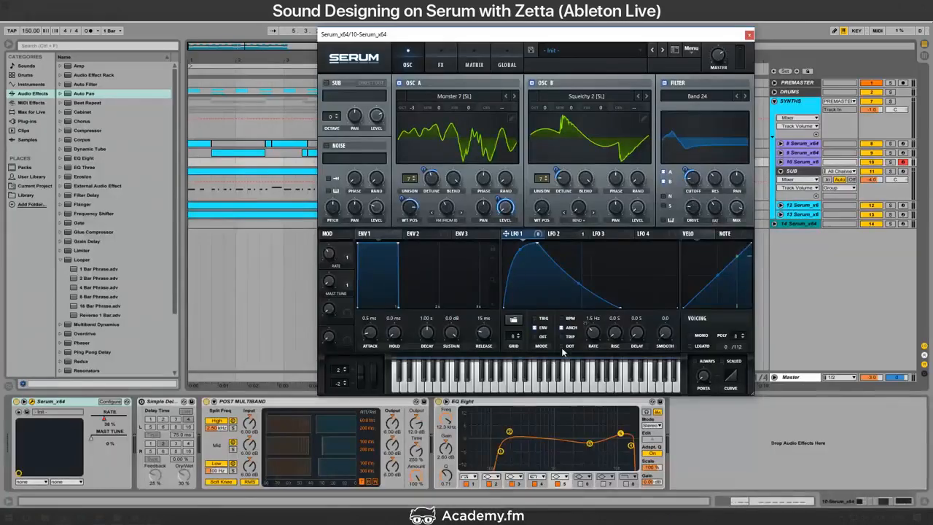
Step: Unfold track 10 and compare its device chain with the SUB track's device chain
left_click(805, 163)
left_click(781, 162)
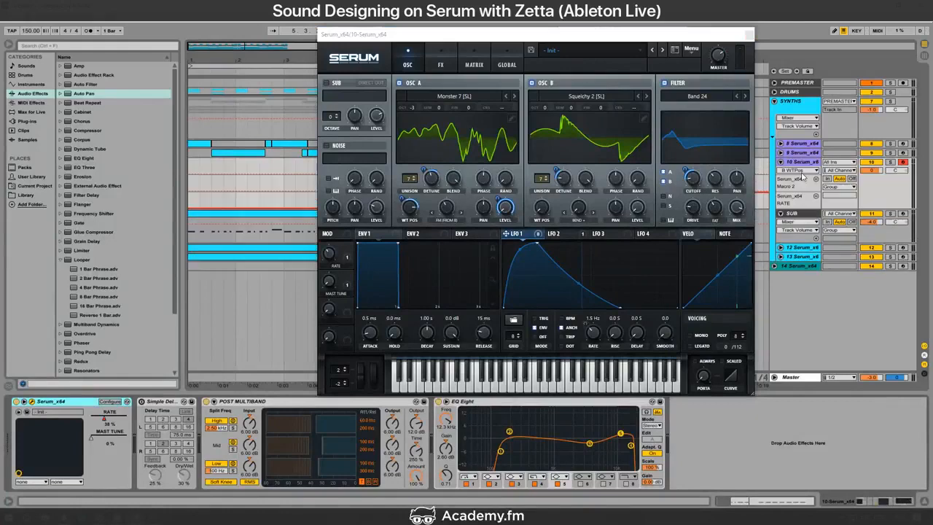
left_click(789, 214)
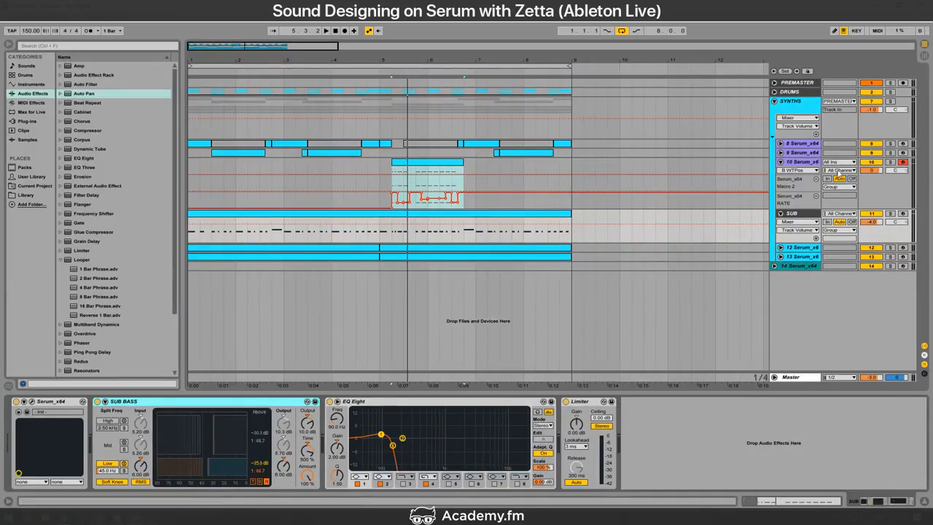
left_click(805, 164)
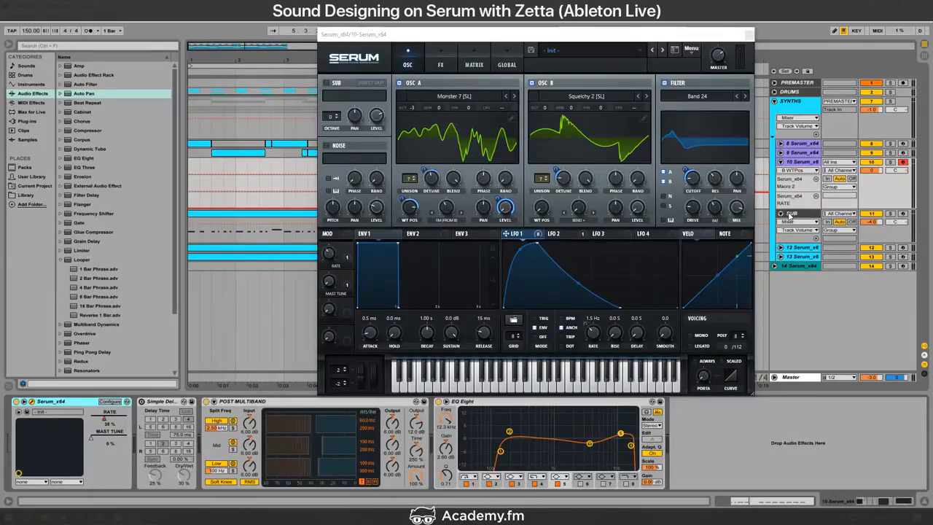
left_click(792, 214)
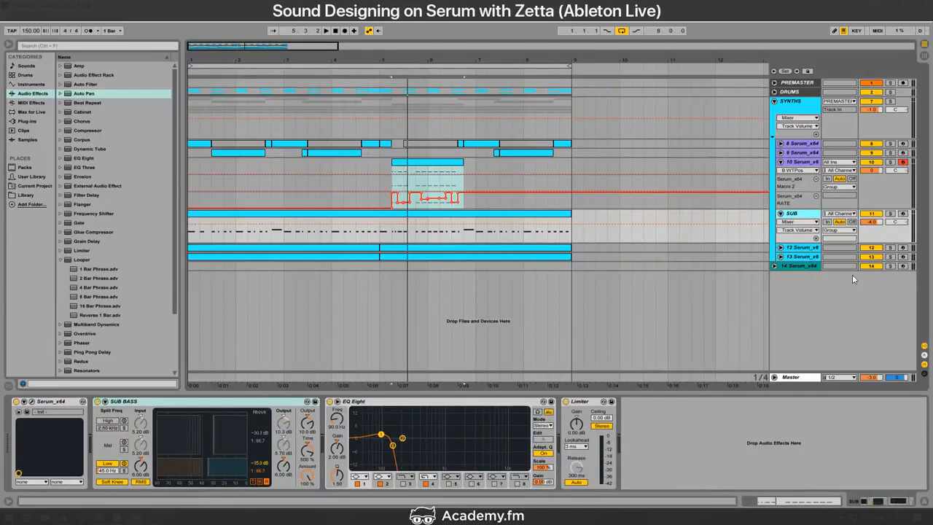
Step: Load the Phase Verb [SL] wavetable into oscillator A and adjust both oscillators' warp and A's wavetable position during playback, with B's warp at 100%
left_click(398, 163)
key("space")
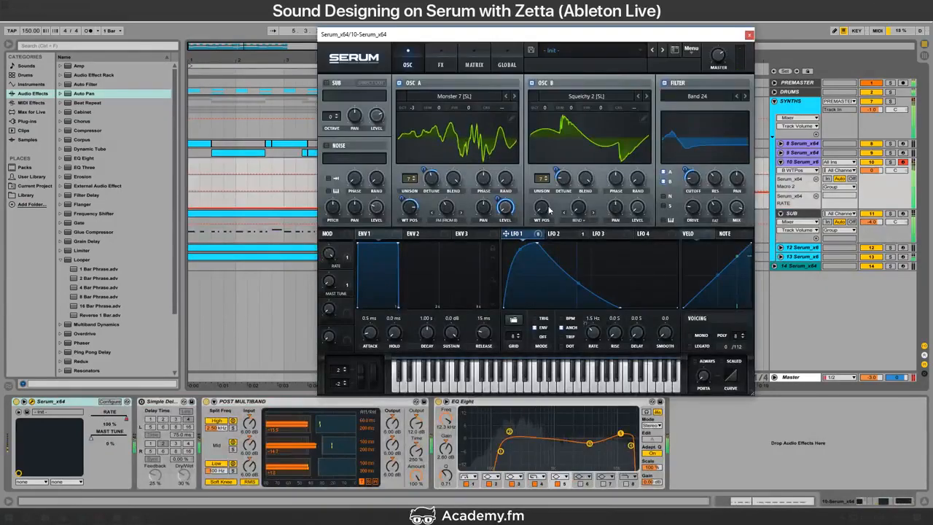
left_click(470, 98)
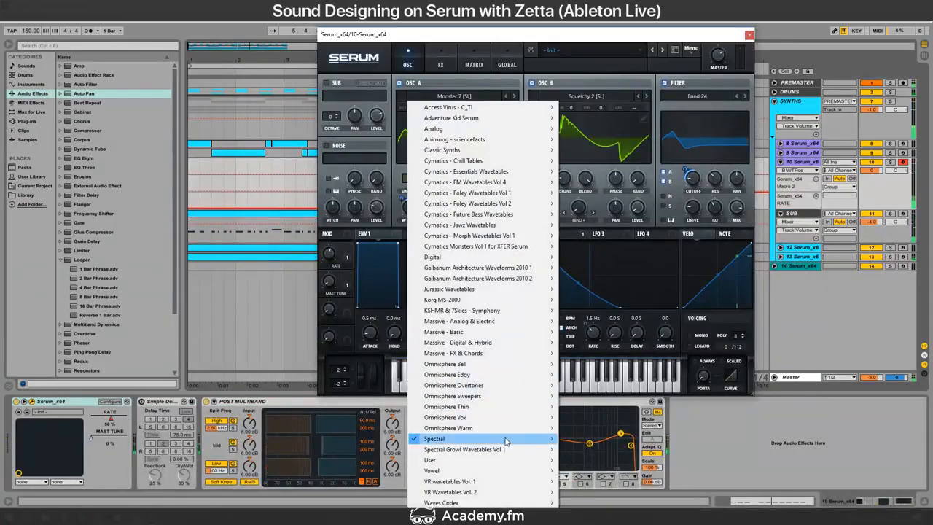
mouse_move(506, 440)
left_click(587, 310)
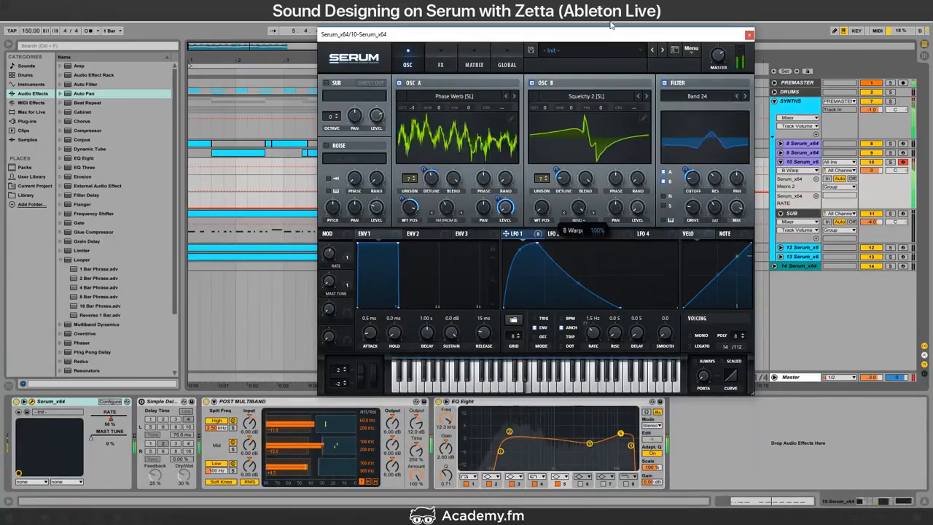
left_click_drag(448, 209, 421, 327)
left_click_drag(410, 208, 415, 266)
Step: Load the 14-Dirty Throat wavetable from the Massive - Analog & Electric set into oscillator A
left_click(453, 95)
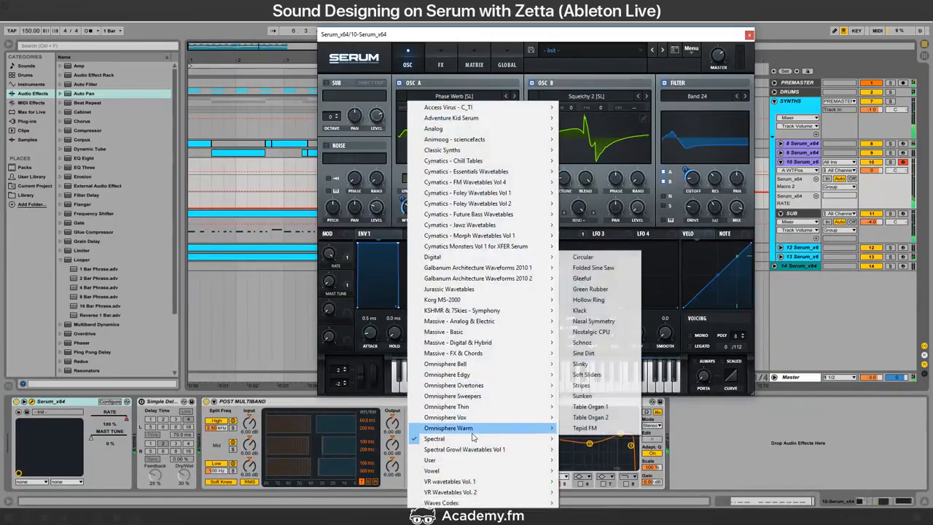
mouse_move(484, 279)
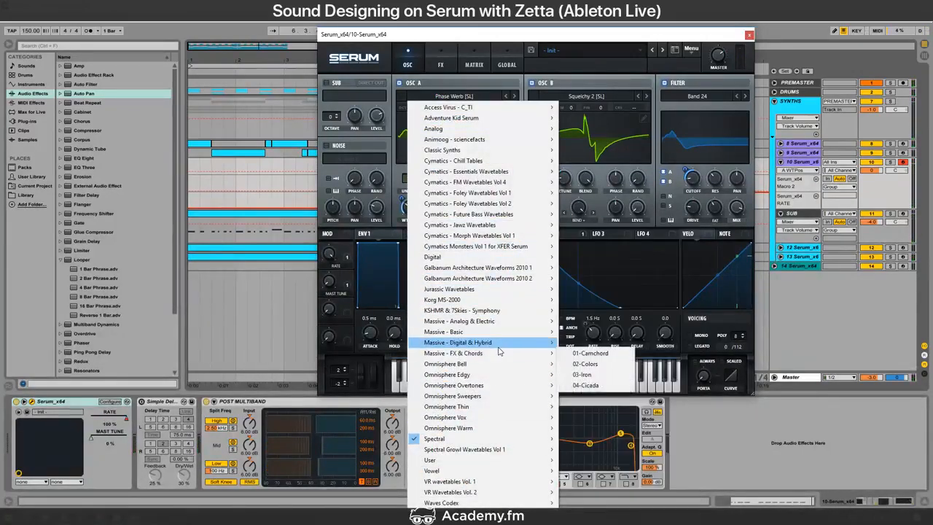
mouse_move(512, 328)
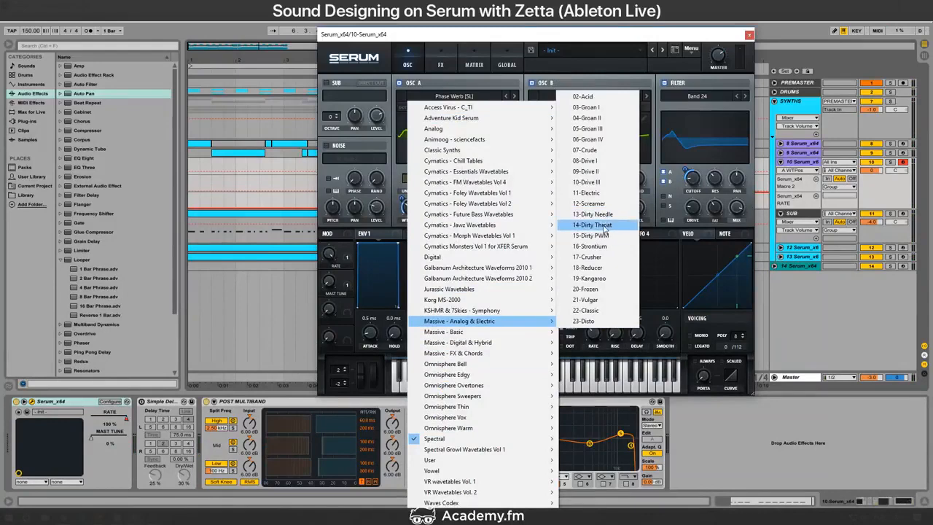
left_click(583, 225)
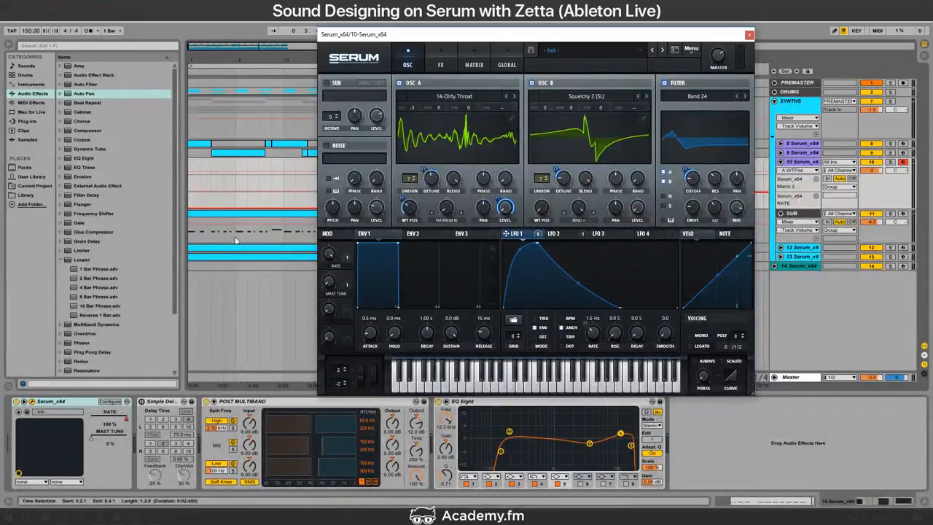
Step: Open Serum on the SUB track and inspect its modulation matrix and LFO 1 shape
left_click_drag(469, 36, 499, 38)
left_click(305, 215)
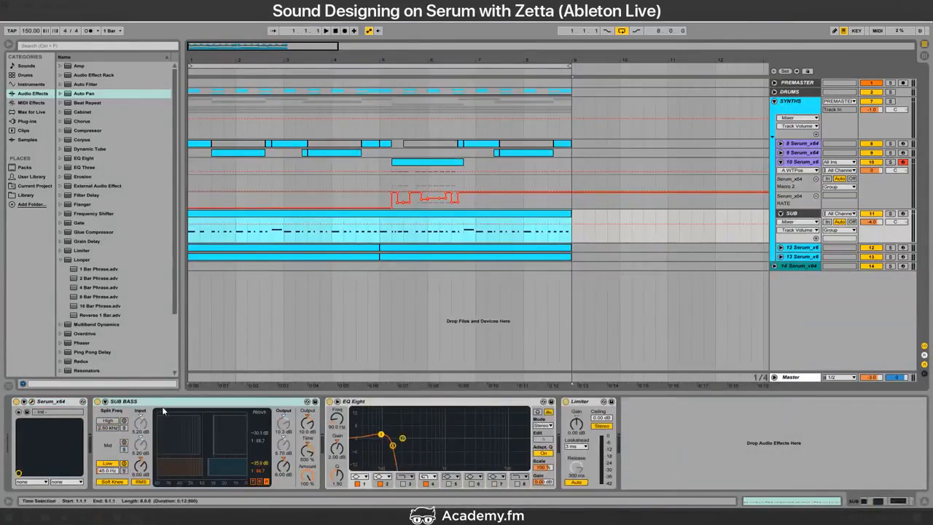
left_click(32, 402)
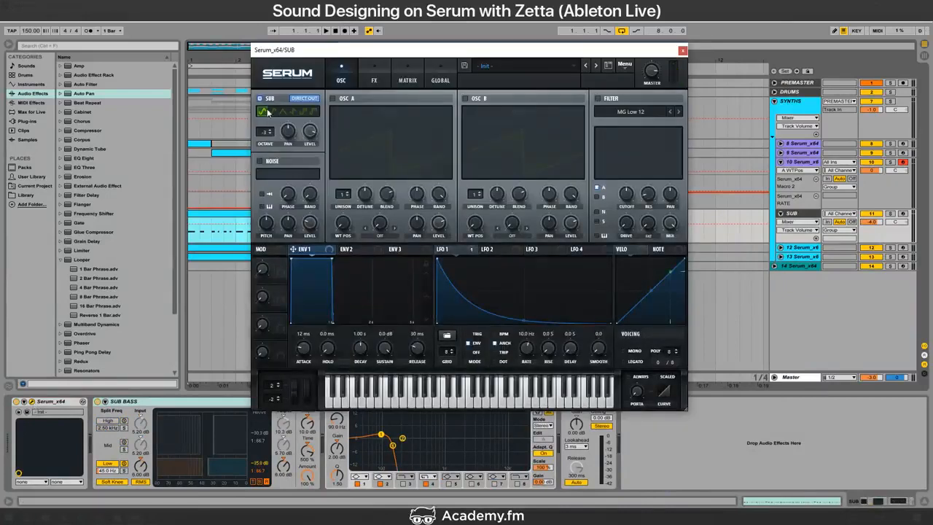
left_click(376, 80)
left_click(407, 80)
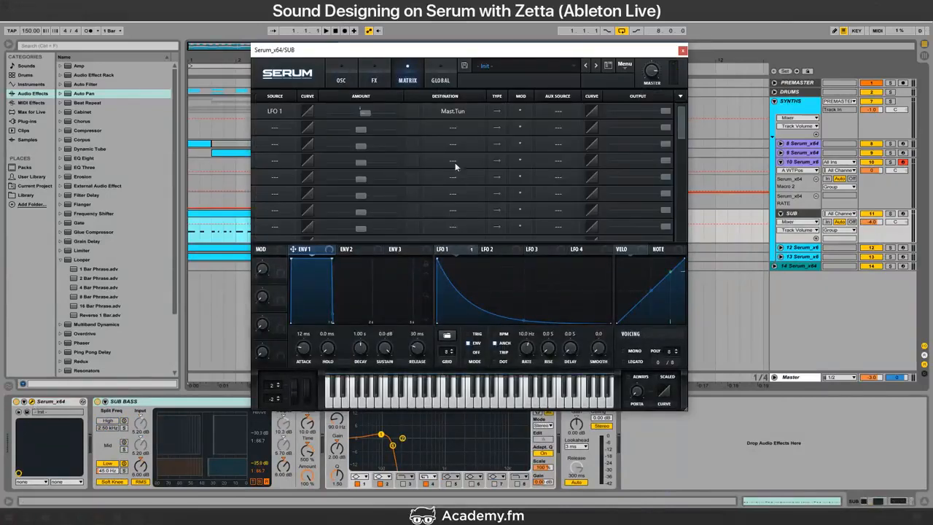
left_click(450, 251)
Step: Arm the SUB track for recording and play test notes on it, lowering the computer keyboard's octave
key("z")
key("a")
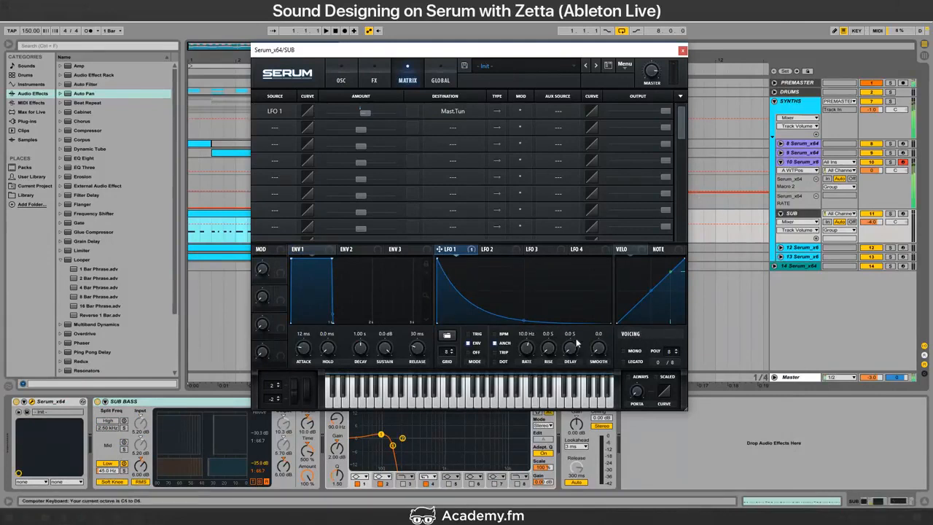
left_click(903, 214)
left_click_drag(899, 244, 899, 267)
key("a")
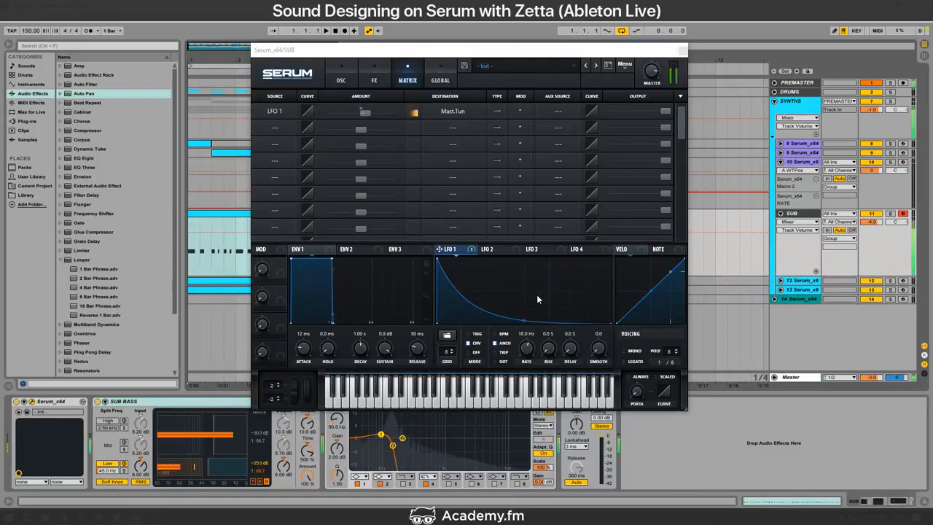
key("z")
key("z")
key("a")
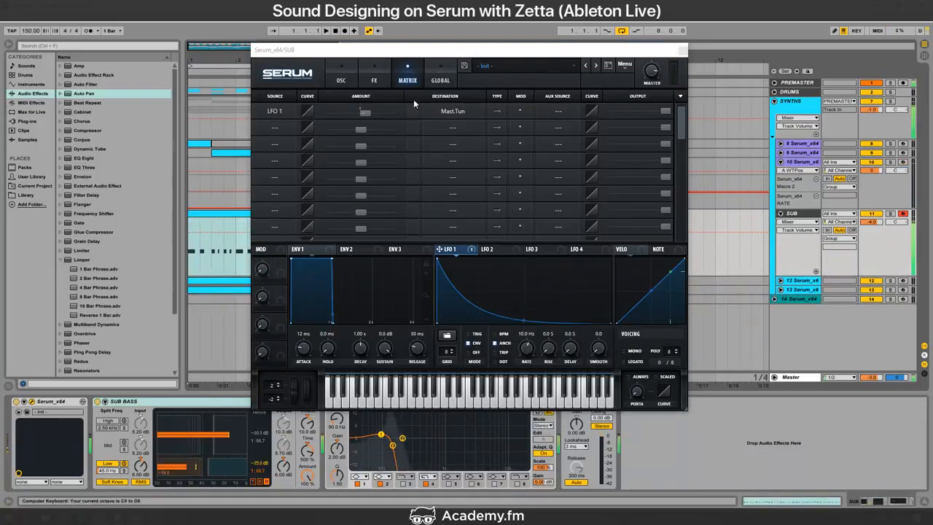
Step: Play test notes on the SUB track with EQ Eight bypassed, inspect Serum's oscillator and effects pages, and re-enable EQ Eight
left_click_drag(465, 47, 495, 22)
left_click(330, 401)
key("a")
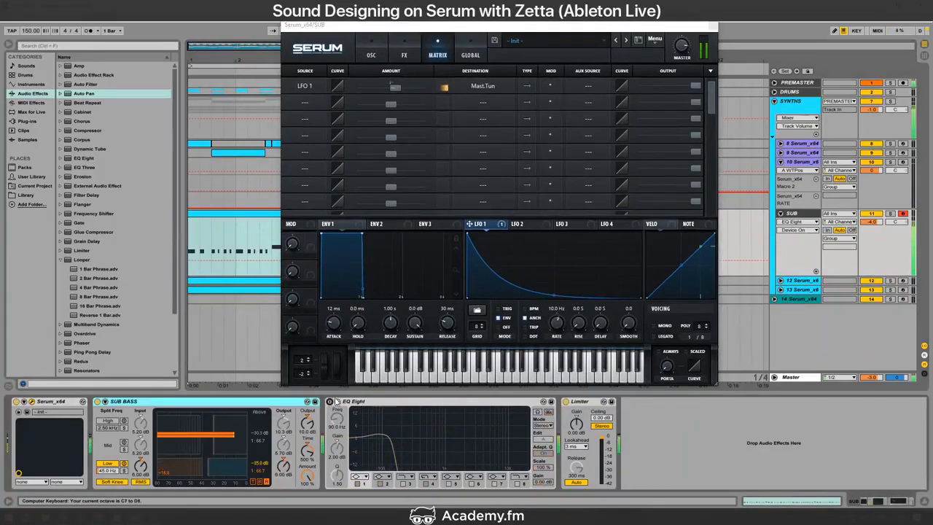
left_click(371, 56)
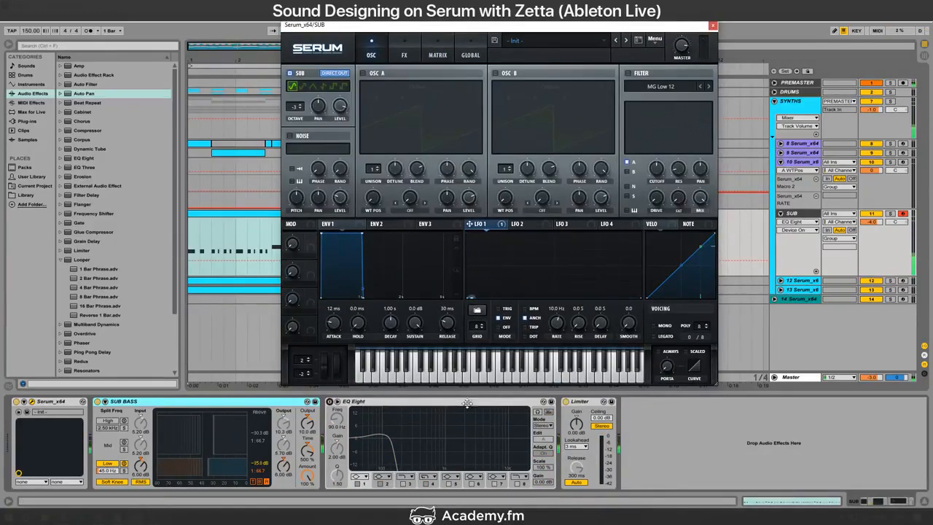
left_click(404, 55)
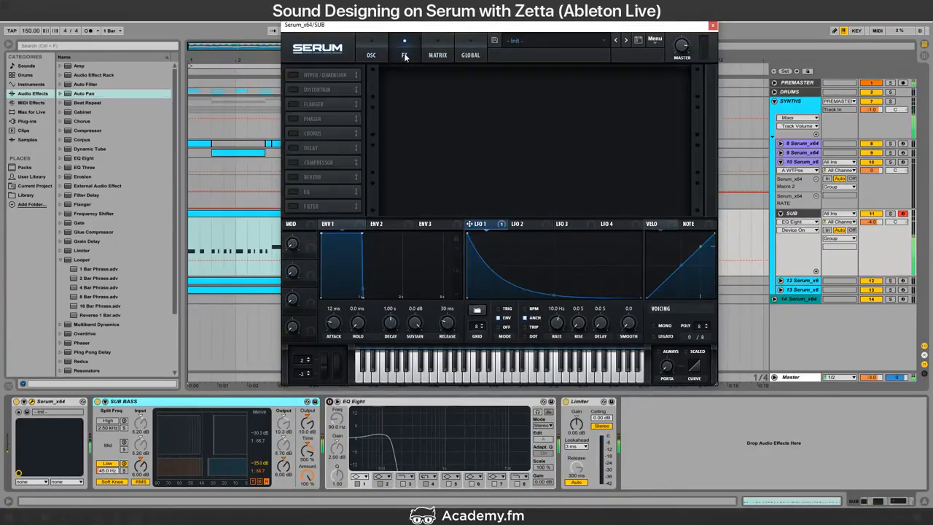
key("z")
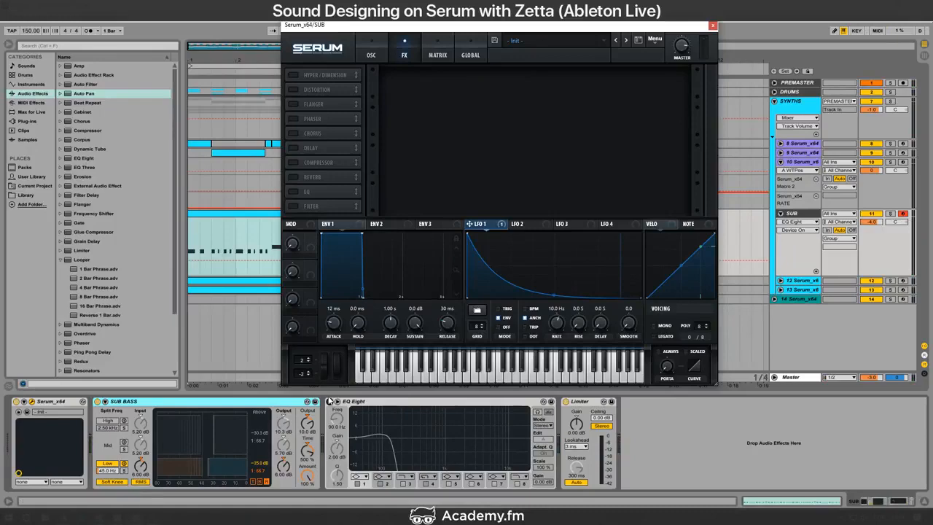
left_click(329, 402)
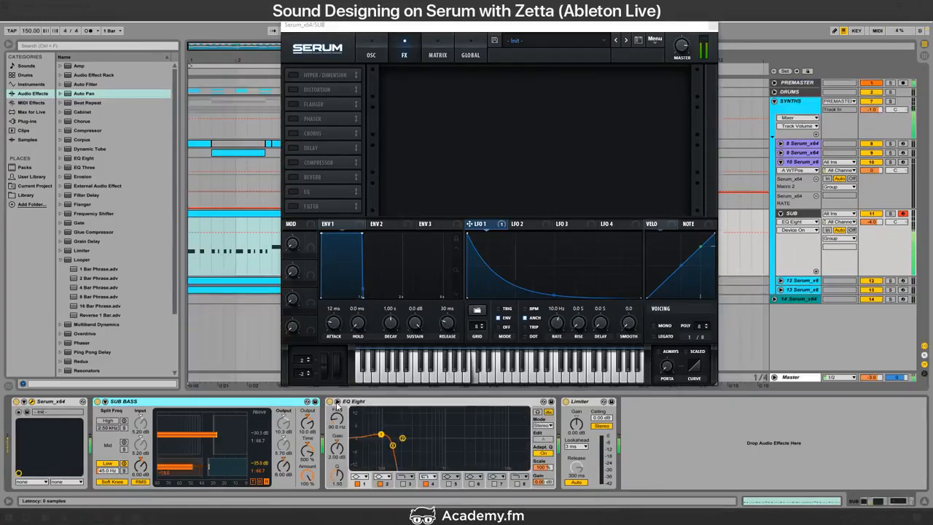
Step: Switch to the YouTube live dashboard to read the viewers' chat questions, and return to Ableton Live
key("alt+Tab")
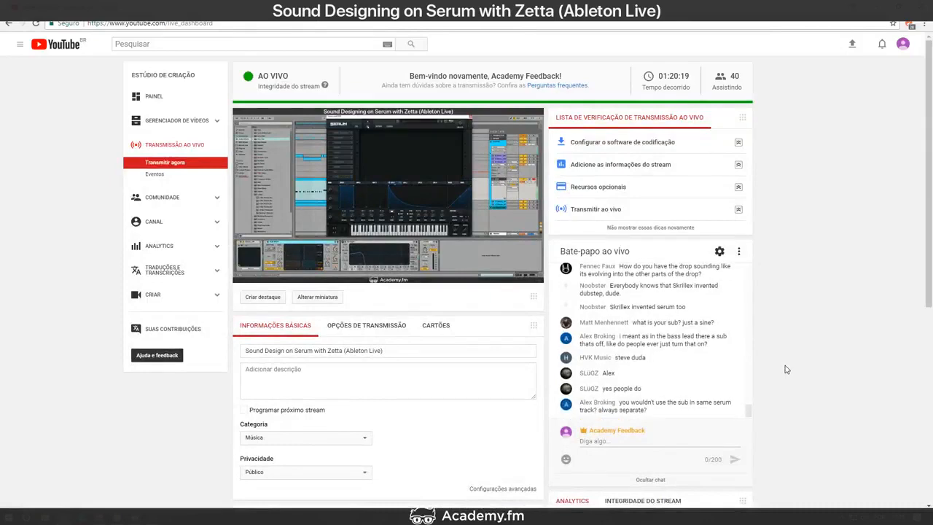
key("alt+Tab")
key("alt+Tab")
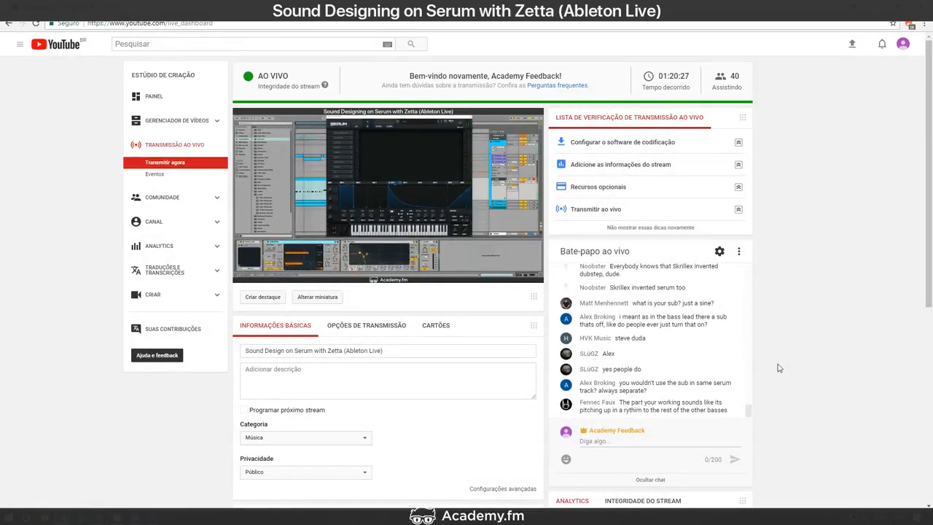
key("alt+Tab")
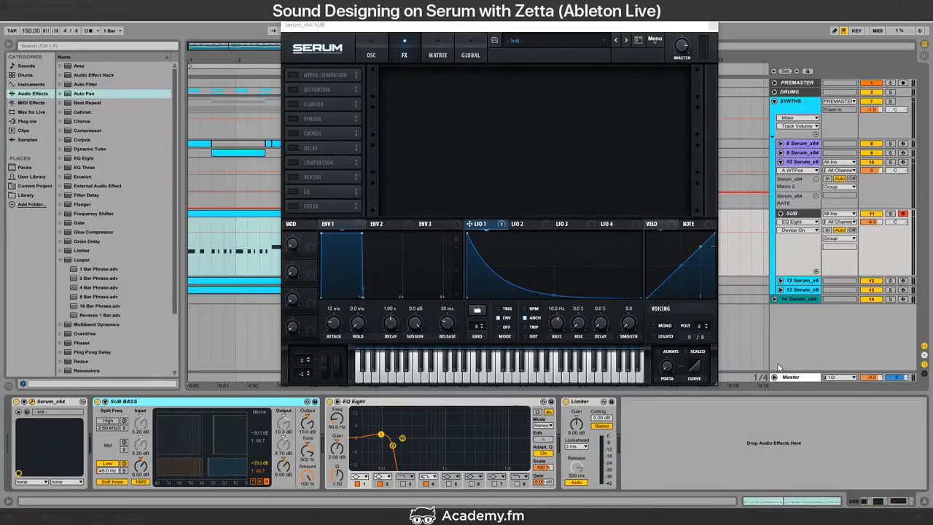
key("alt+Tab")
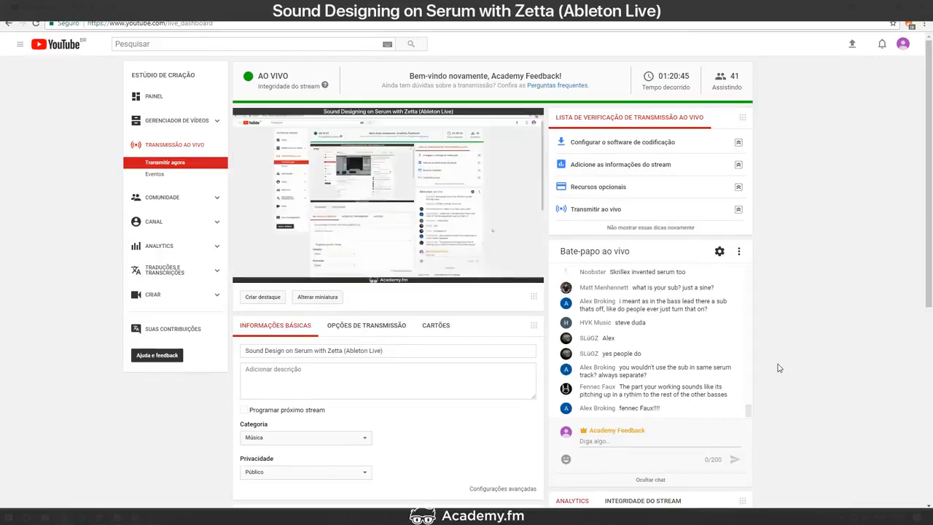
key("alt+Tab")
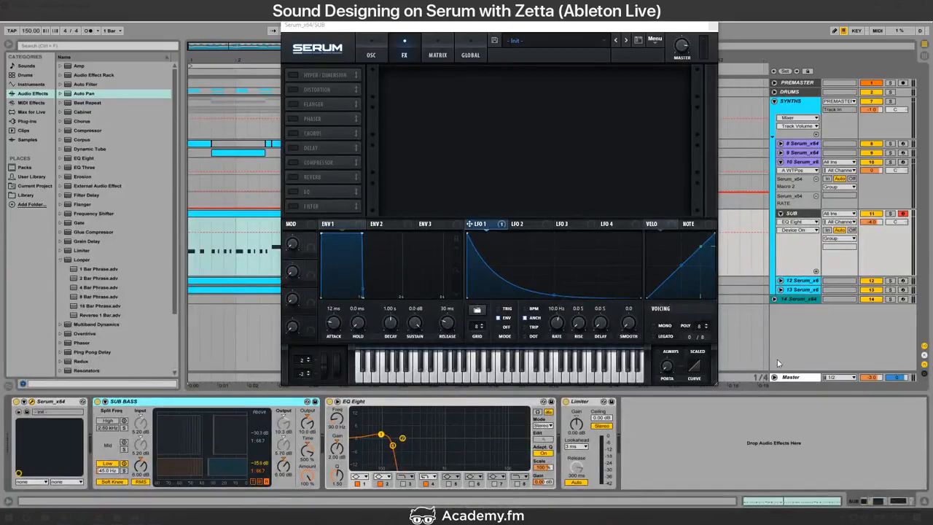
Step: Close the Serum windows, unfold the 8, 9 and 10 Serum tracks, and reduce the SYNTHS group track's height
left_click(712, 27)
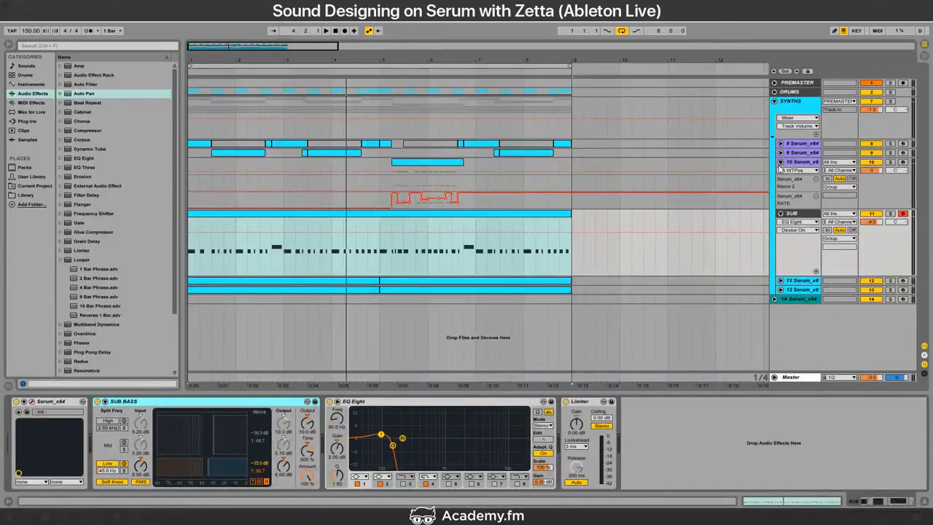
left_click(779, 163)
left_click_drag(905, 167, 905, 231)
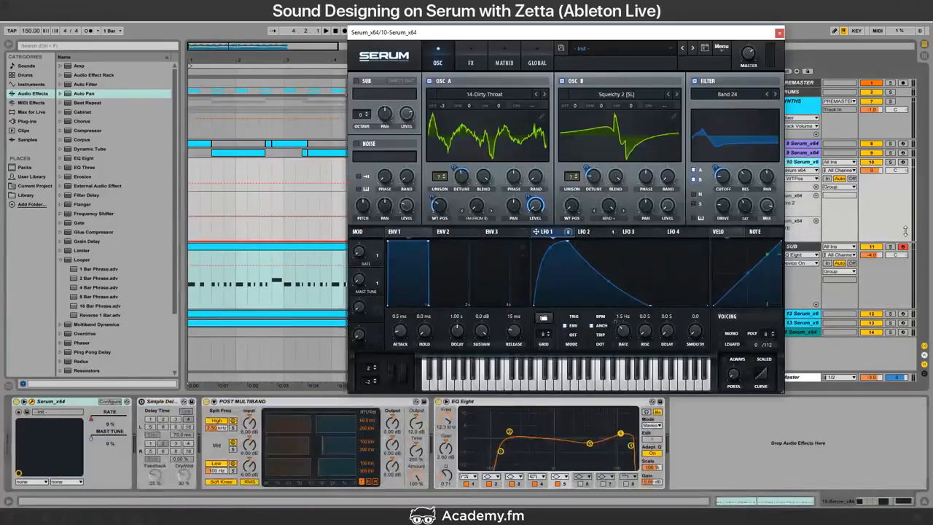
left_click(778, 34)
left_click(779, 153, "alt")
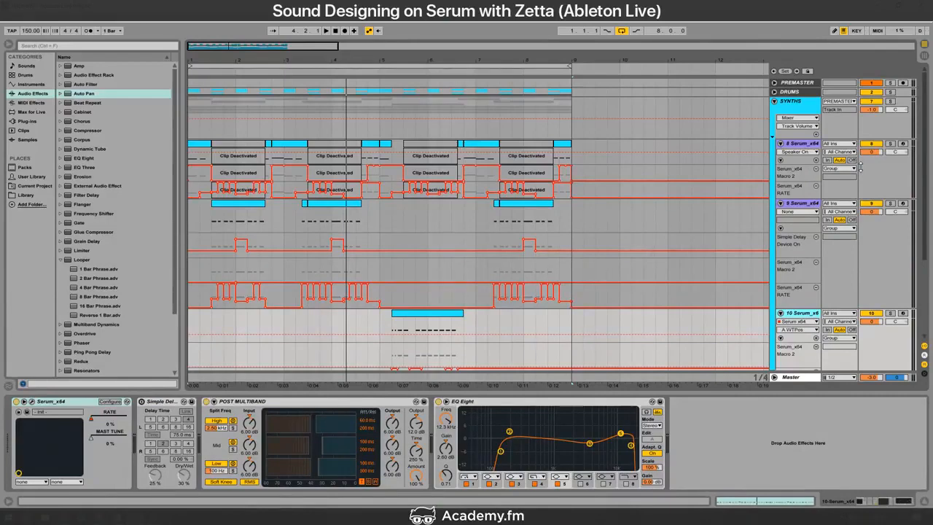
left_click_drag(897, 137, 915, 118)
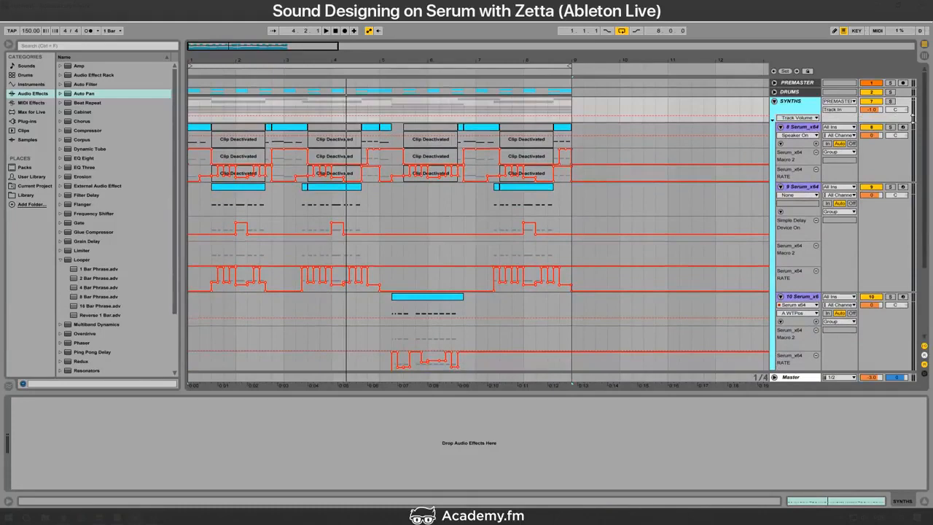
Step: Play the drop from several points in bars 1 to 3, marking bass phrases on the SYNTHS group track
left_click(204, 111)
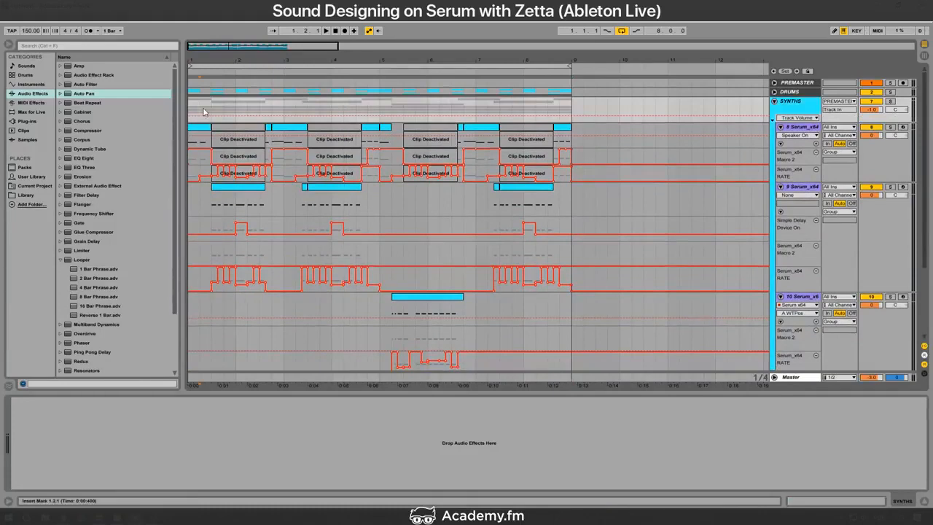
key("space")
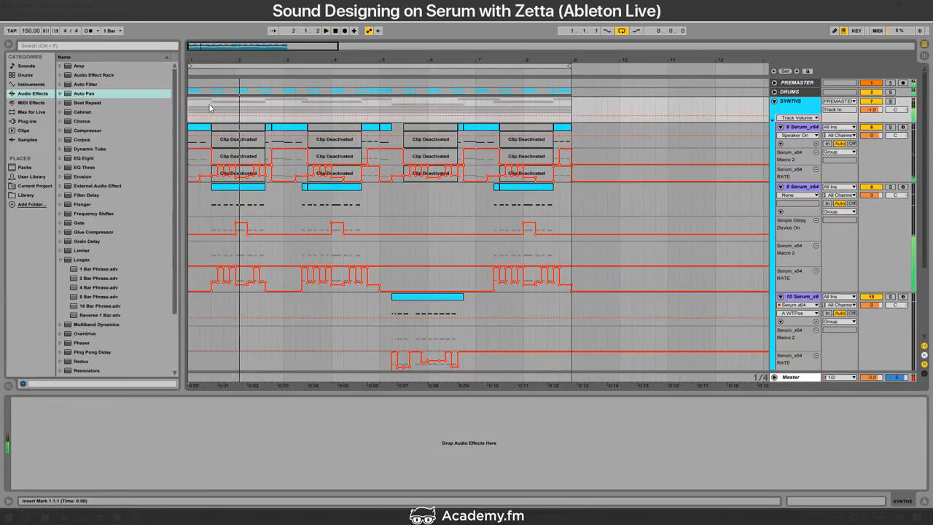
left_click_drag(211, 109, 265, 112)
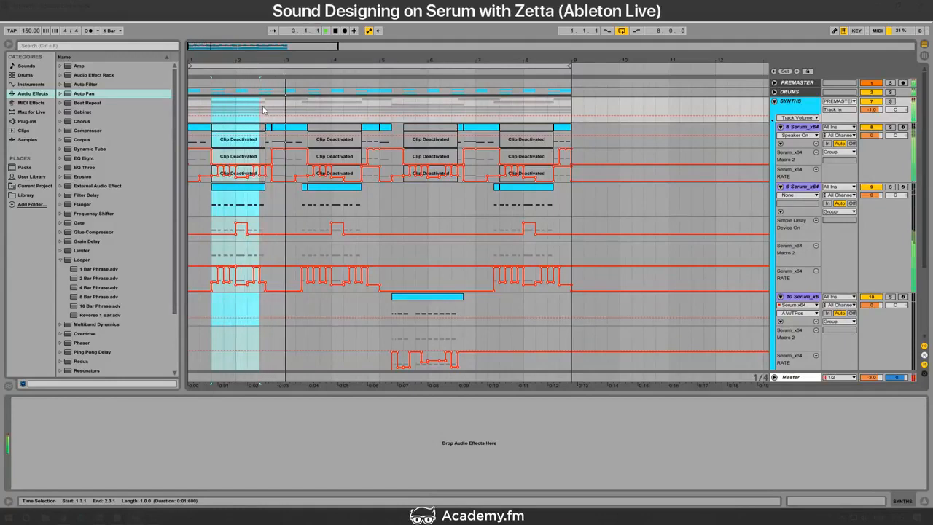
left_click_drag(260, 109, 281, 111)
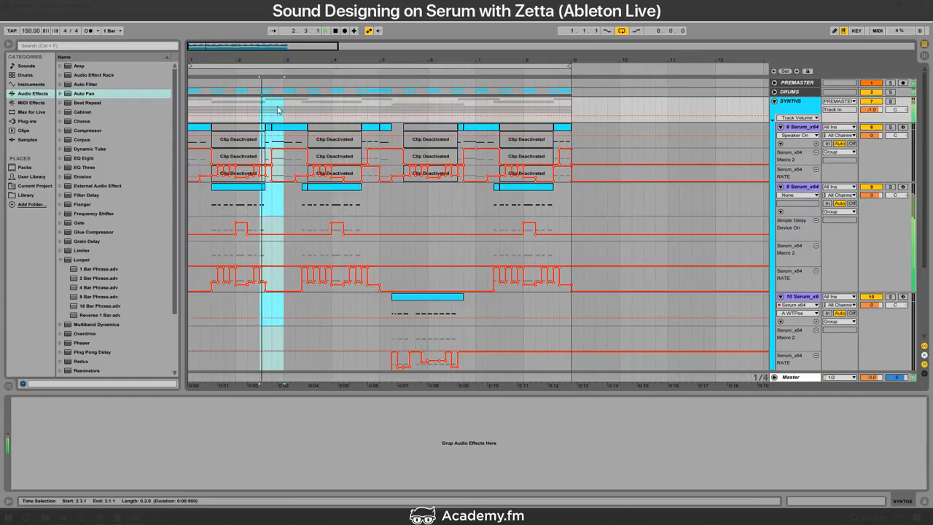
left_click(298, 111)
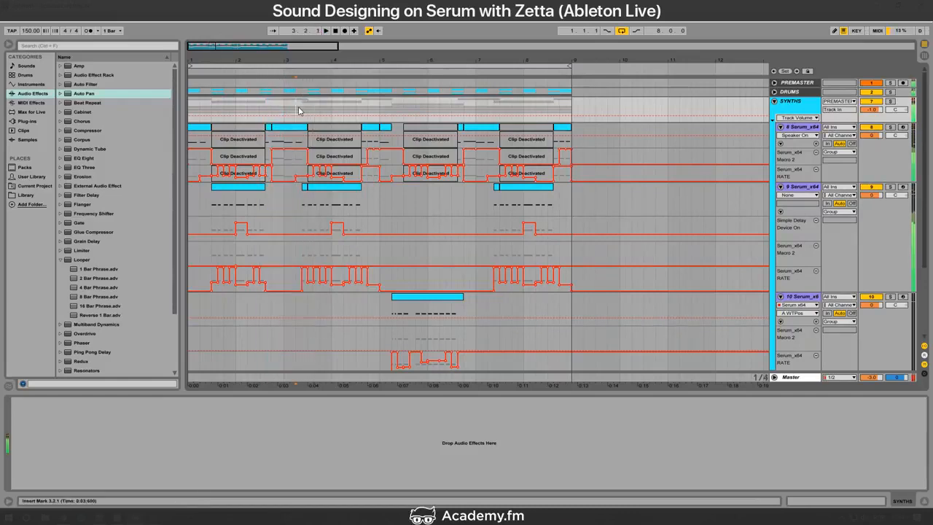
left_click_drag(302, 111, 307, 111)
key("space")
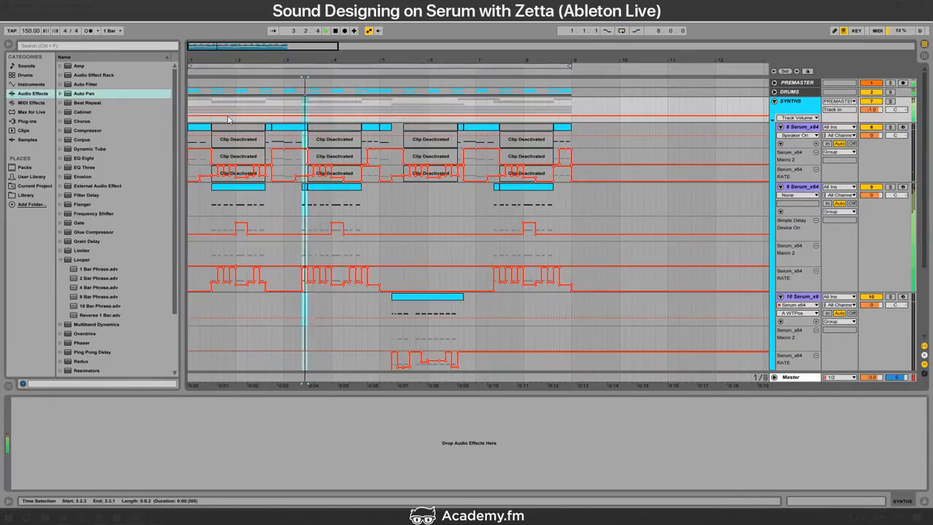
key("space")
left_click_drag(201, 113, 210, 113)
key("space")
left_click(203, 112)
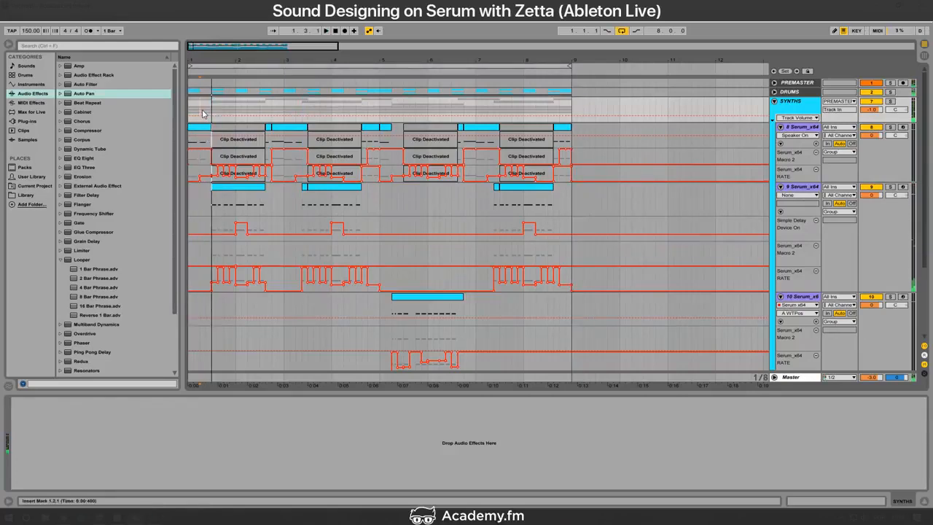
Step: Check the YouTube live chat for new messages, playing the drop from bar 3 in Ableton Live between visits
key("alt+Tab")
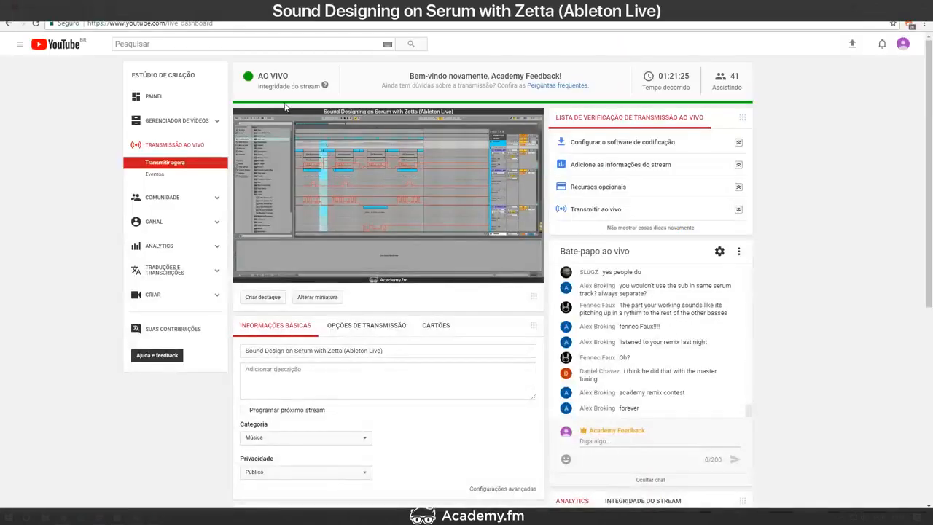
key("alt+Tab")
left_click(286, 105)
key("space")
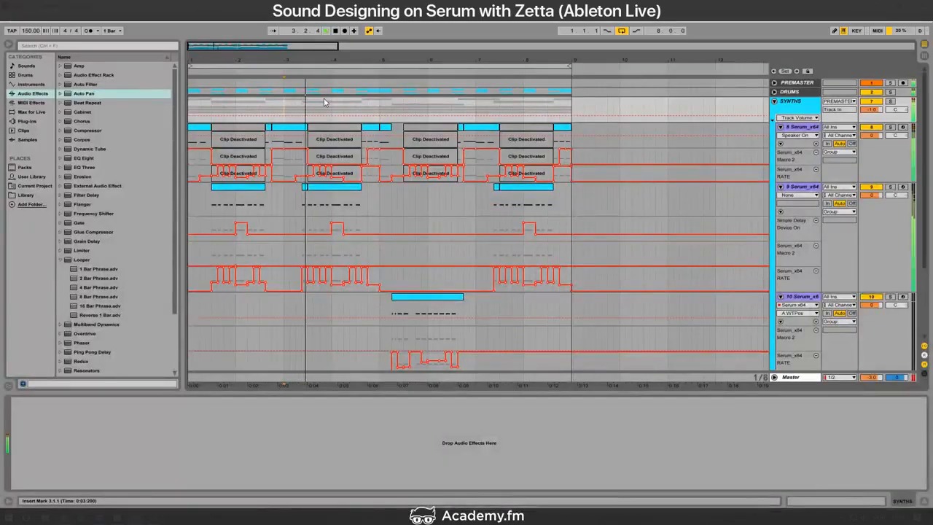
key("alt+Tab")
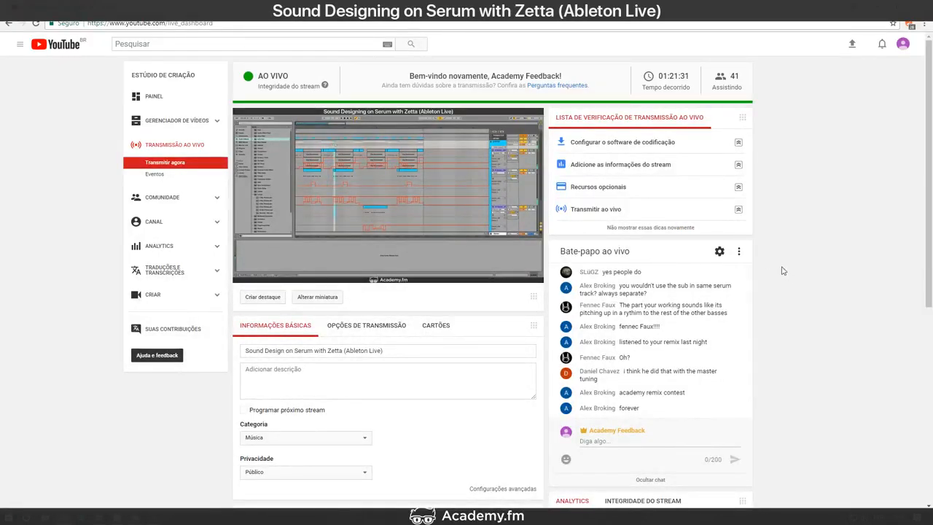
key("alt+Tab")
key("alt+Tab")
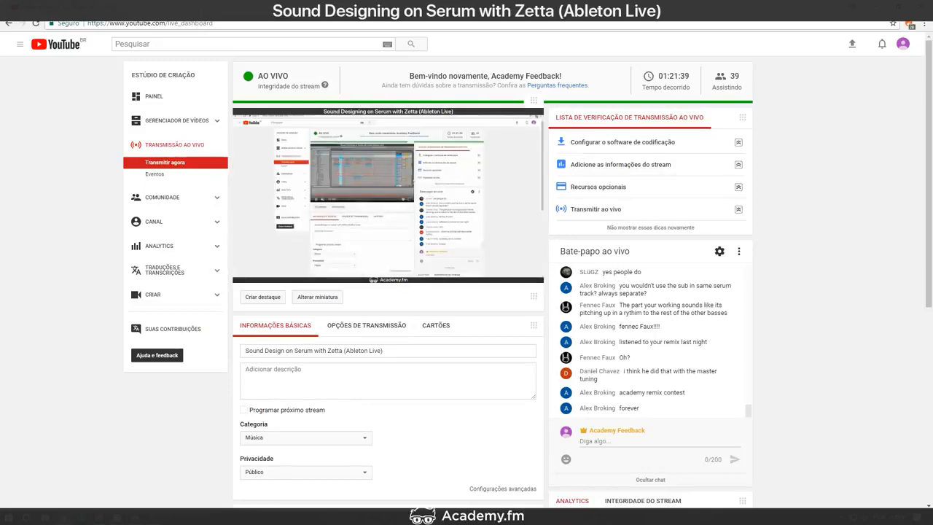
key("alt+Tab")
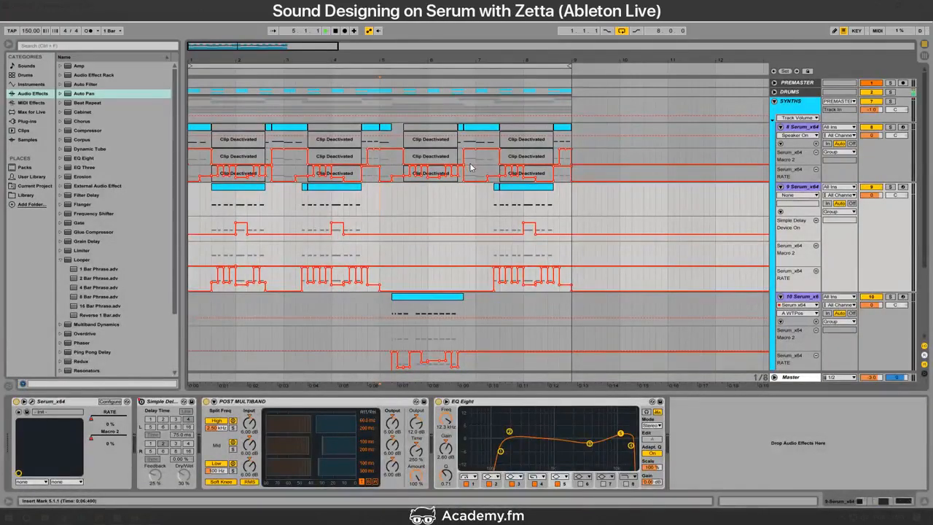
Step: Open Serum for the clip on track 10 and assign LFO 1 to oscillator A's FM (from B) warp
left_click(426, 297)
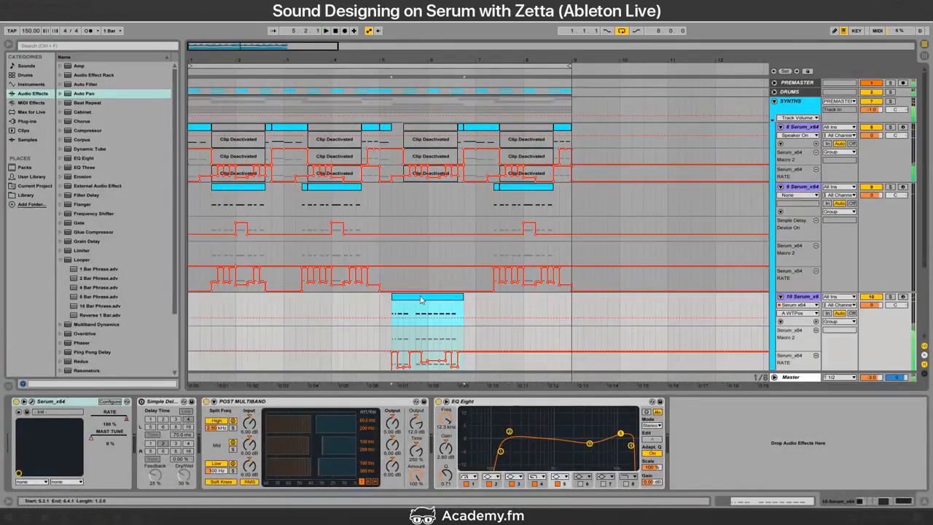
left_click(31, 402)
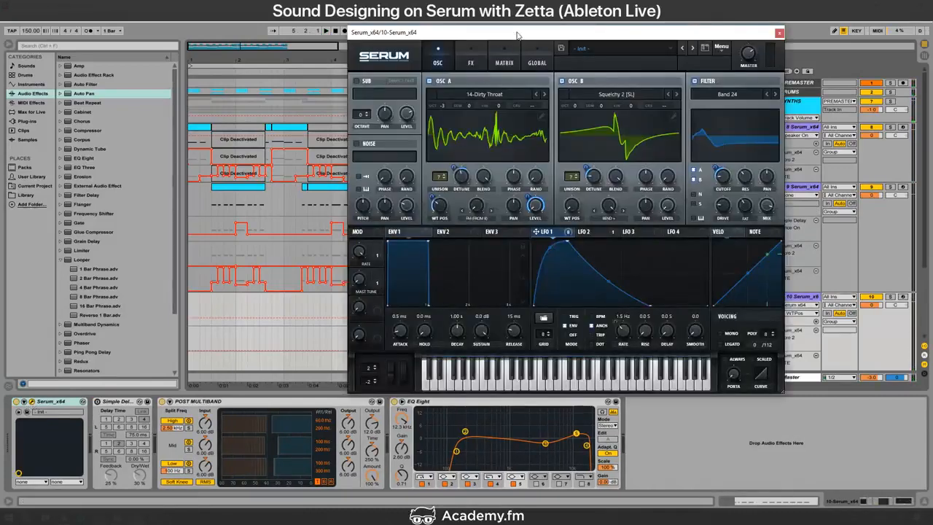
left_click_drag(518, 34, 413, 55)
left_click(504, 238)
left_click(377, 230)
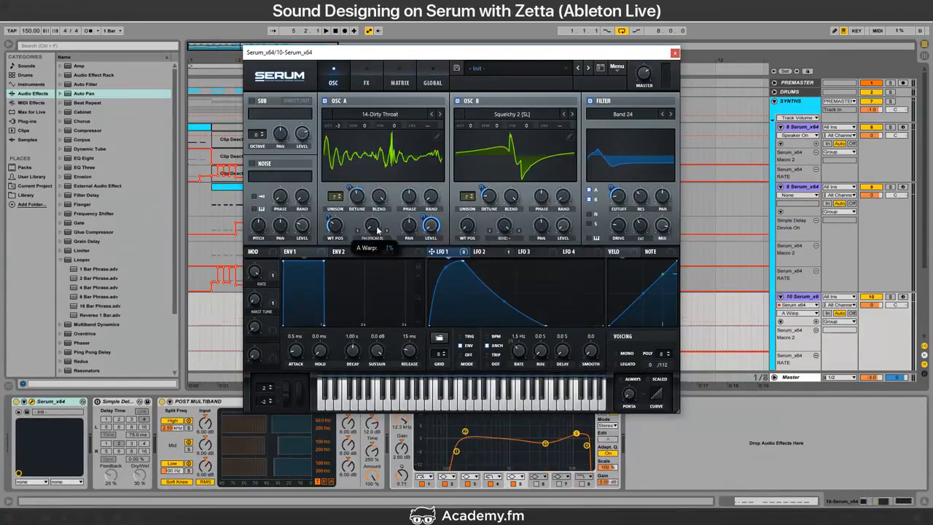
left_click_drag(472, 125, 467, 133)
left_click(373, 227)
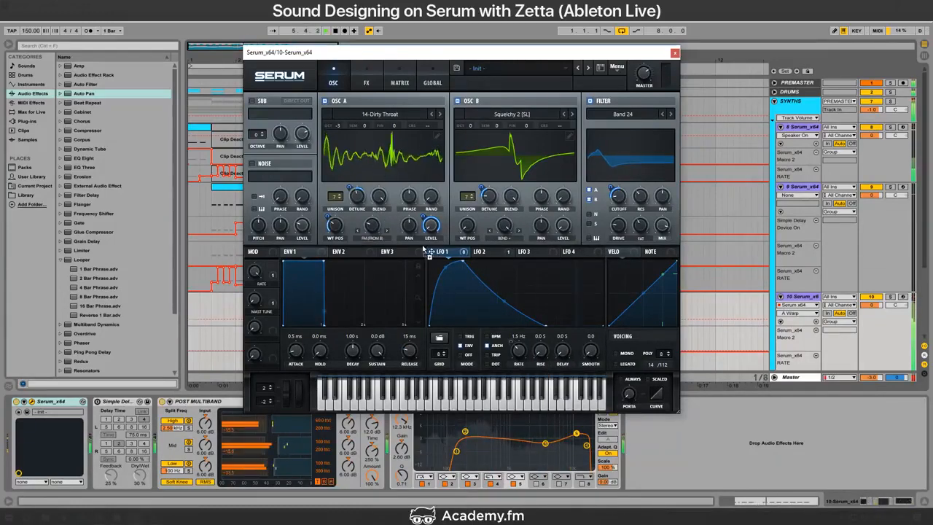
left_click_drag(422, 248, 368, 245)
left_click(377, 226)
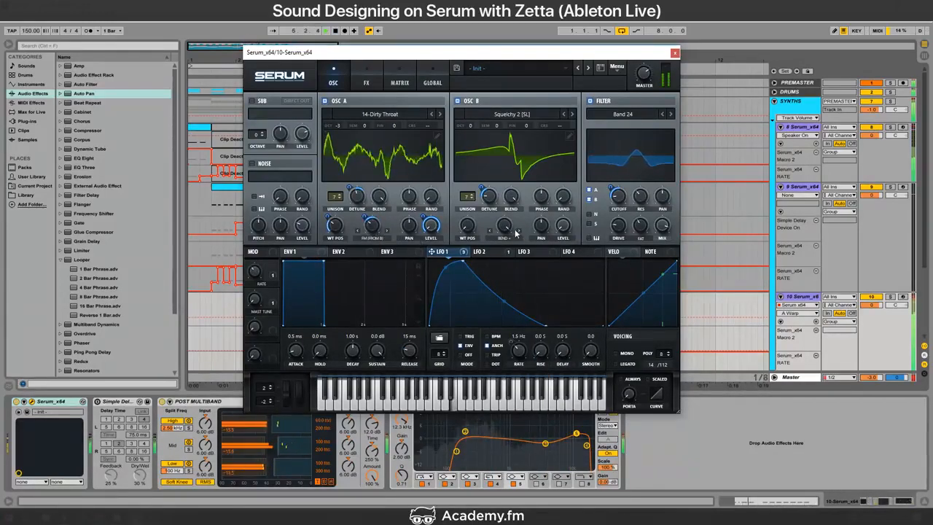
Step: Load the 19-Kangaroo wavetable from Massive - Analog & Electric into oscillator B and raise its octave to +2
left_click_drag(481, 125, 483, 119)
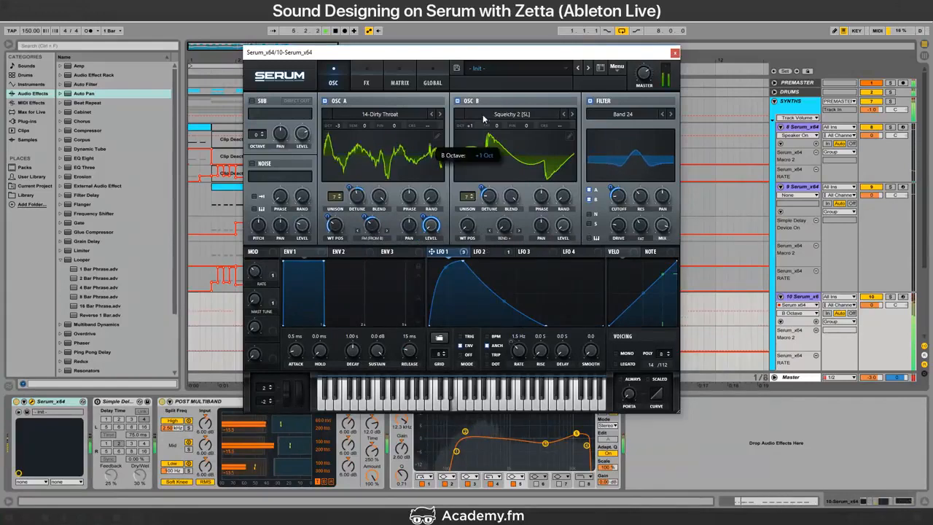
left_click(484, 119)
mouse_move(561, 321)
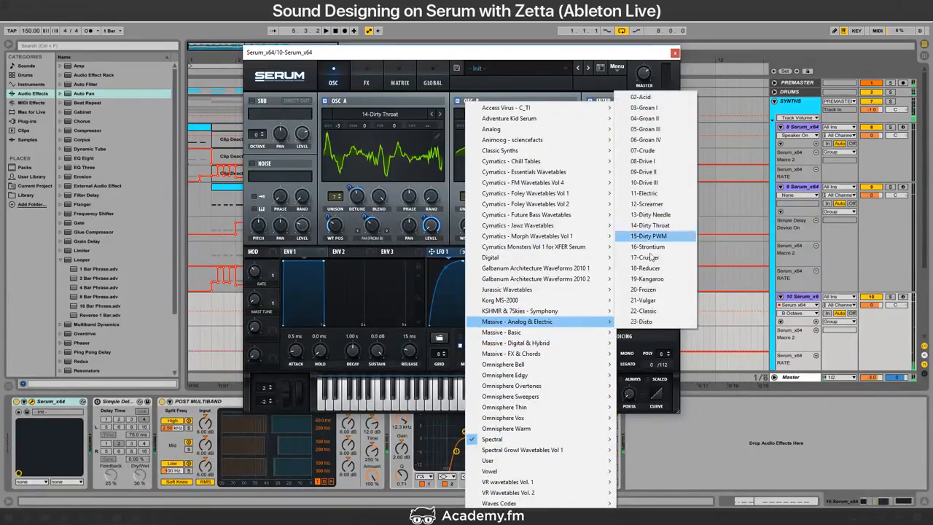
left_click(647, 278)
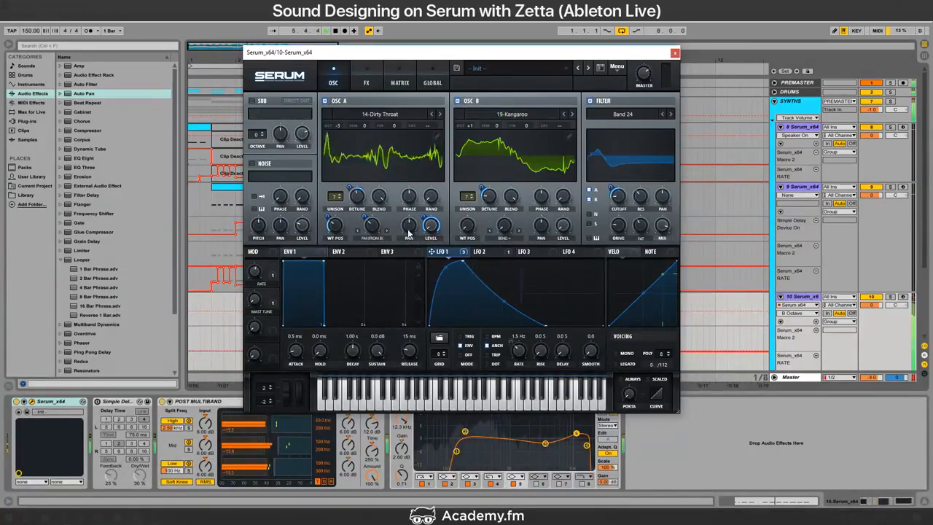
left_click_drag(484, 125, 477, 114)
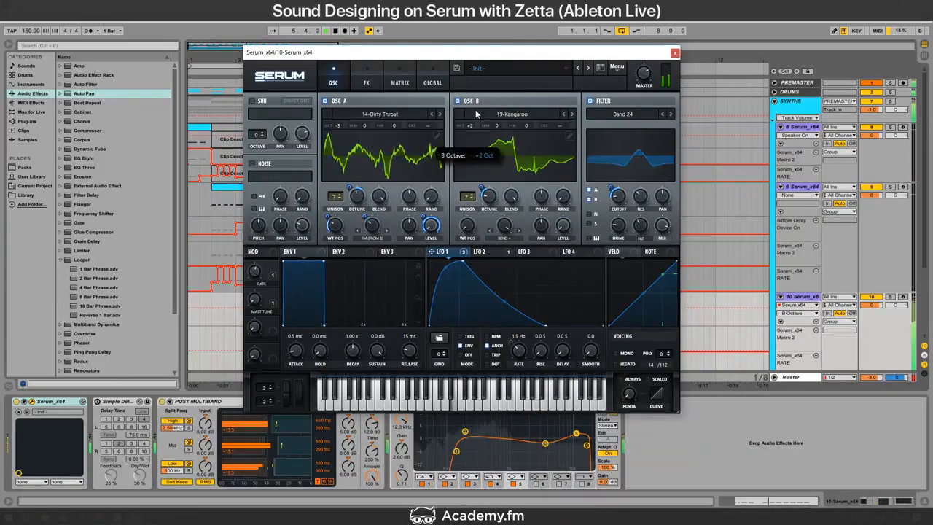
Step: Adjust oscillator A's FM (from B) warp amount and its wavetable position in Serum
left_click(374, 237)
left_click_drag(373, 226, 373, 254)
left_click_drag(333, 230, 338, 298)
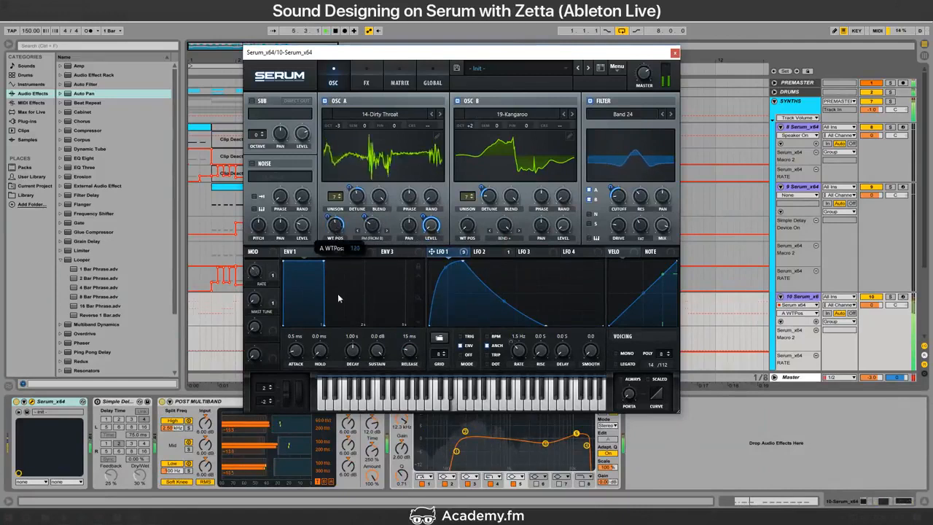
left_click_drag(335, 226, 335, 244)
left_click(335, 227)
Step: Set oscillator A's unison detune to about 0.10, lower oscillator B's detune, and rebalance oscillator A's detune modulation and warp amount
left_click_drag(356, 202, 358, 213)
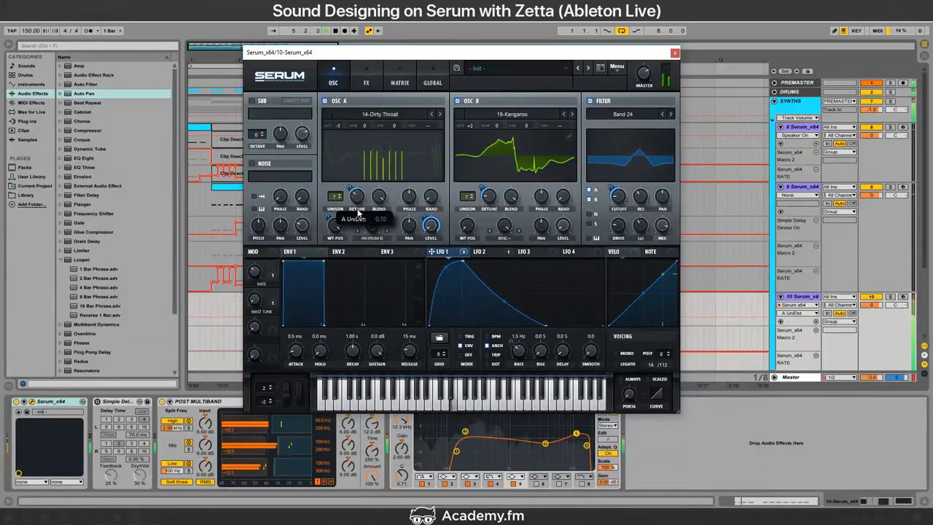
left_click(489, 202)
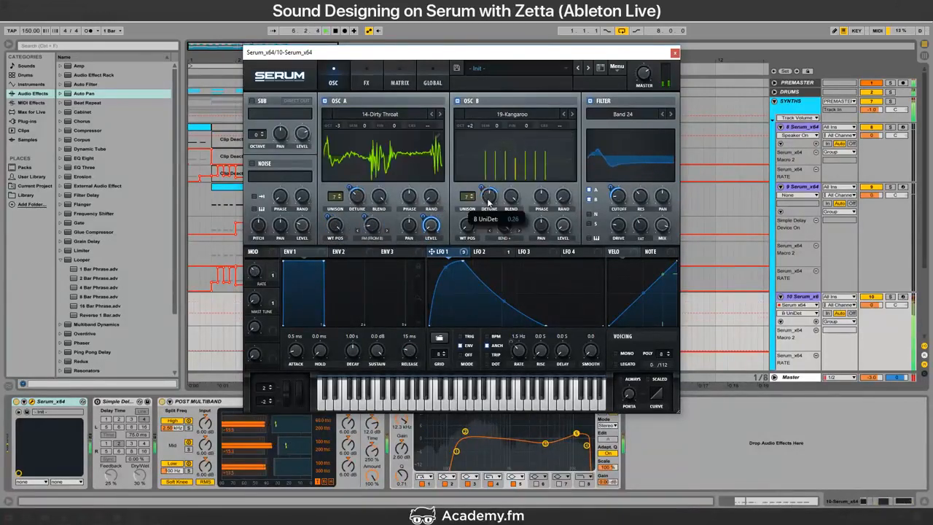
left_click_drag(488, 202, 489, 210)
left_click_drag(350, 188, 352, 179)
left_click_drag(373, 224, 372, 213)
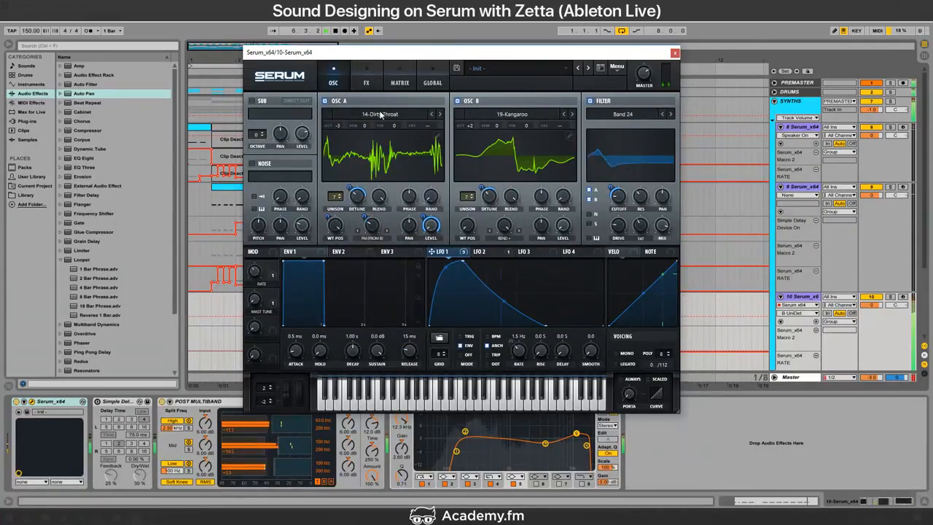
Step: Remove the LFO 1 modulation from the Reverb filter effect's cutoff and assign LFO 1 to its mix instead
left_click(366, 83)
right_click(633, 151)
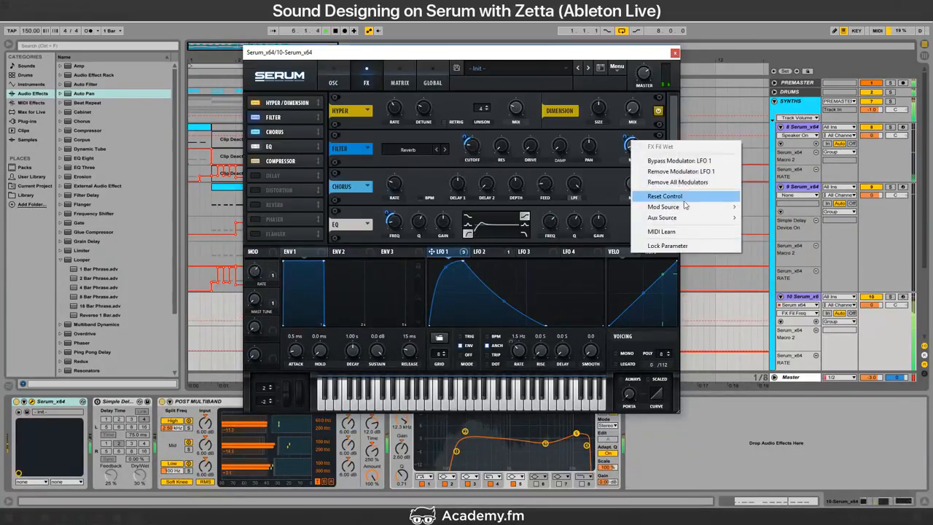
key("Escape")
right_click(471, 146)
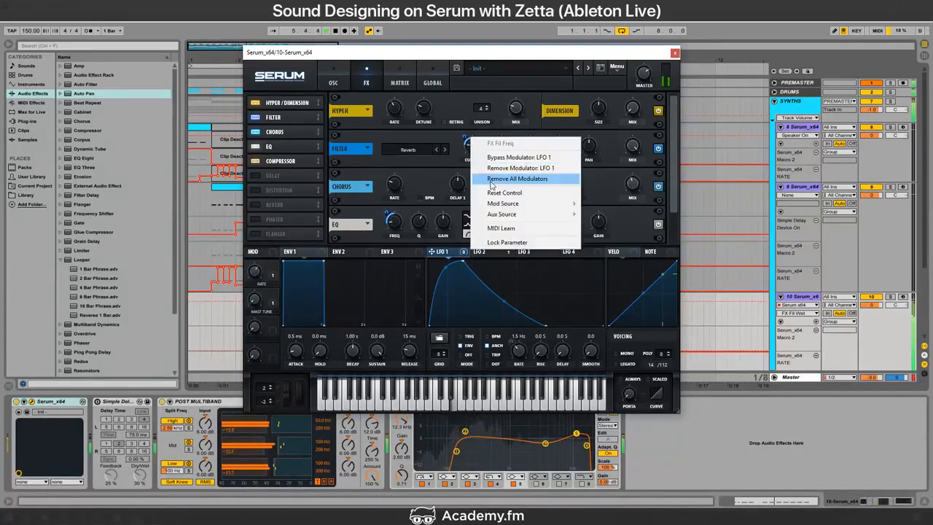
left_click(517, 178)
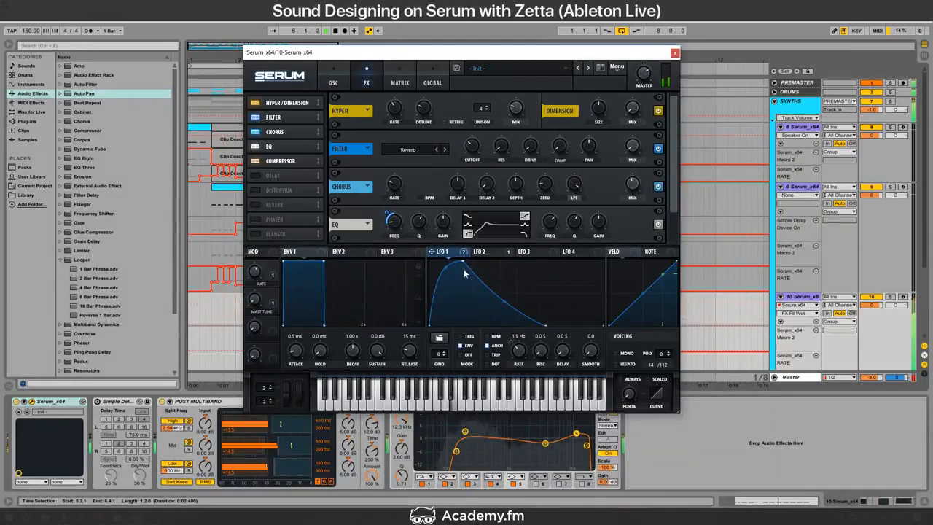
left_click_drag(601, 183, 632, 146)
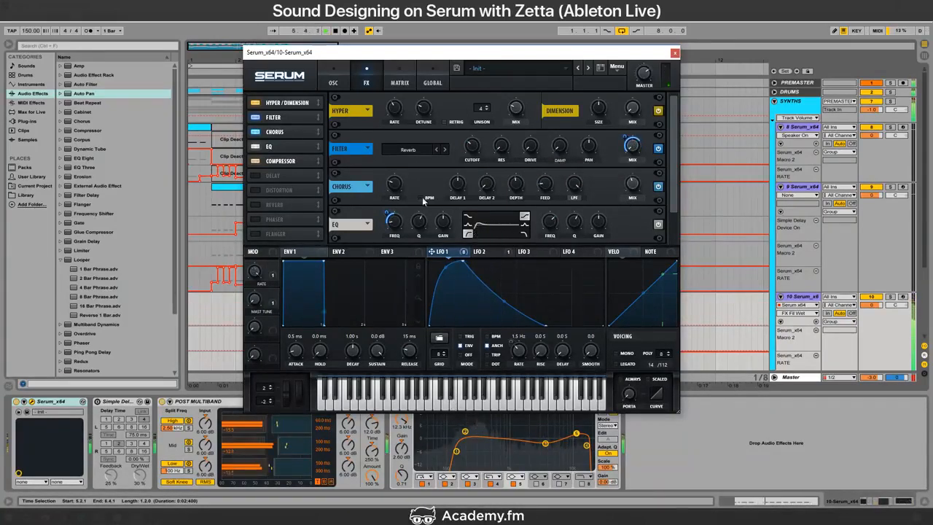
Step: Adjust the EQ effect's low-band frequency modulation and Q, and readjust the main filter's cutoff
left_click(398, 222)
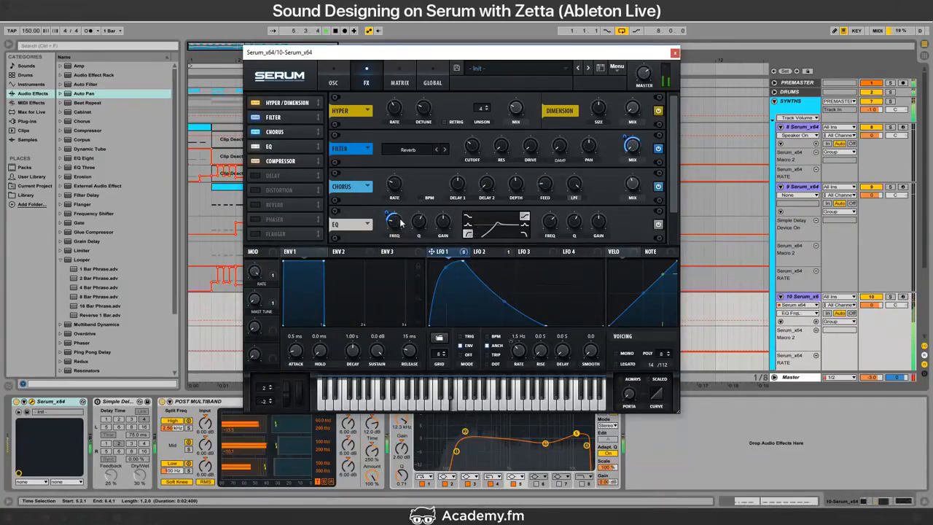
left_click_drag(386, 214, 422, 242)
left_click(333, 83)
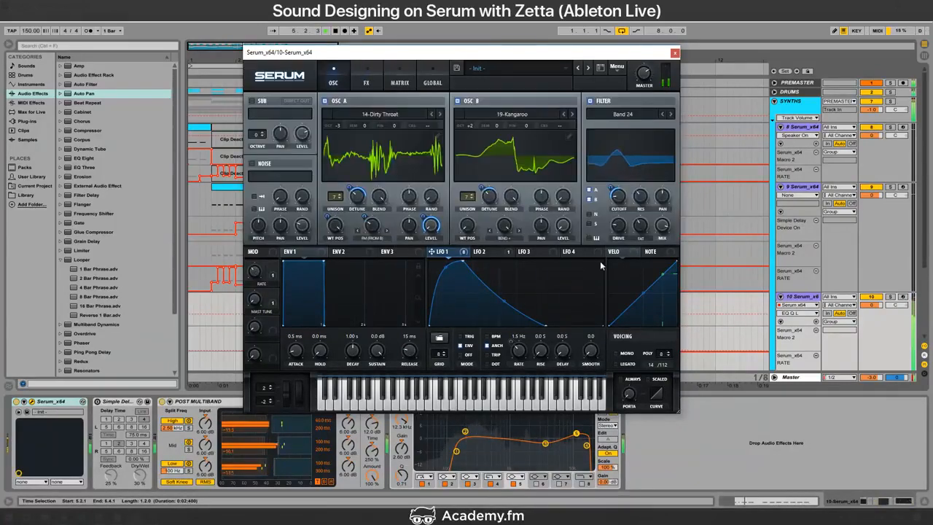
left_click(623, 188)
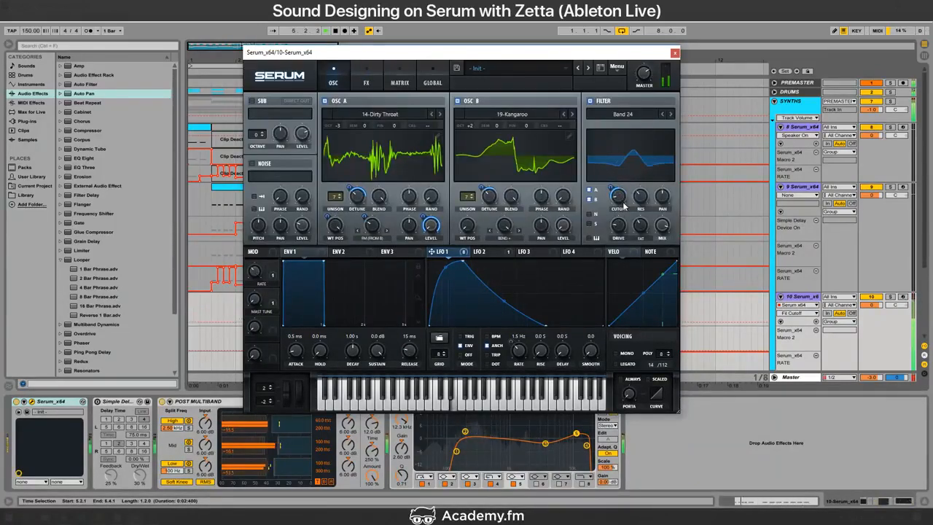
Step: Check the YouTube live chat for new viewer messages and return to Ableton Live
key("alt+Tab")
key("alt+Tab")
key("alt+Tab")
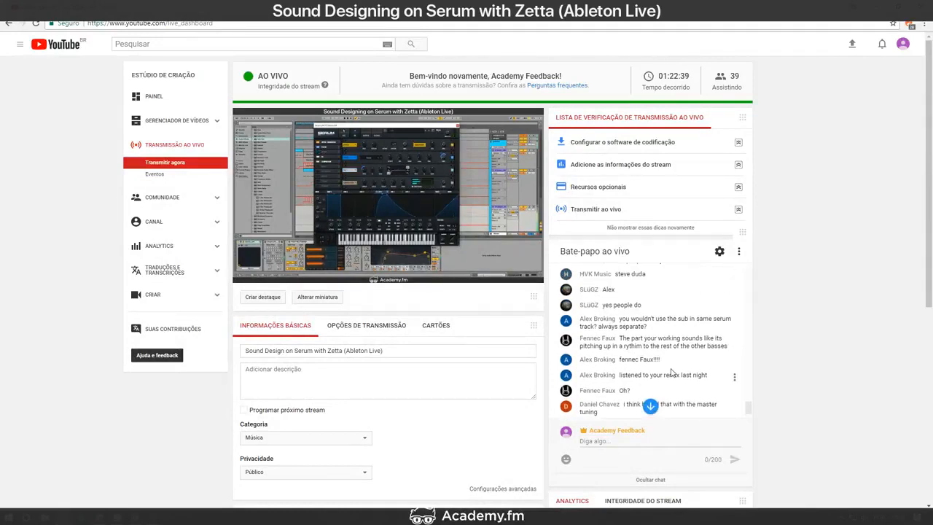
key("alt+Tab")
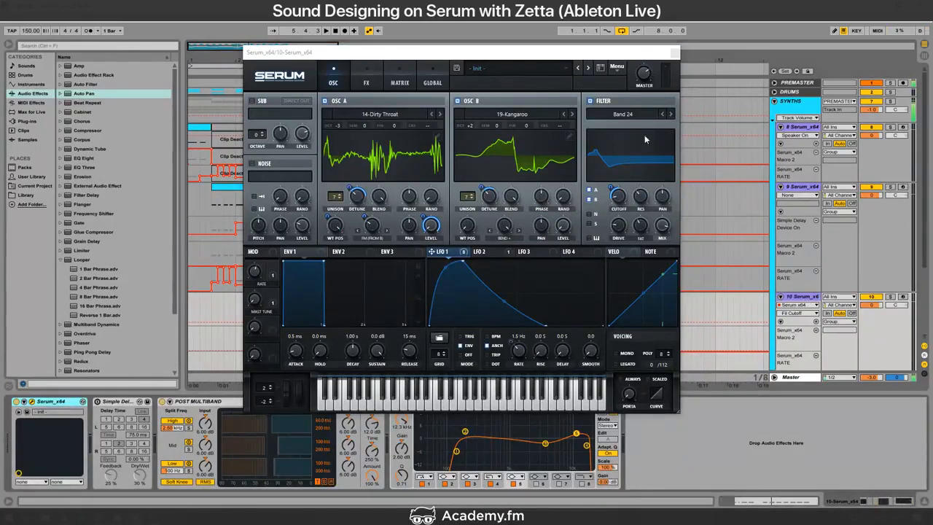
Step: Arm track 10 for recording and change Serum's filter type to High 18
left_click(902, 297)
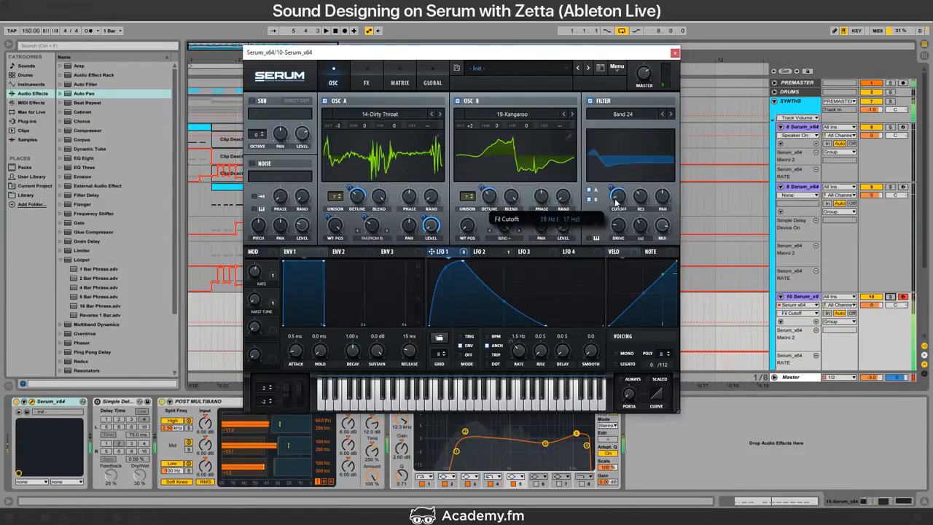
left_click(623, 115)
mouse_move(639, 126)
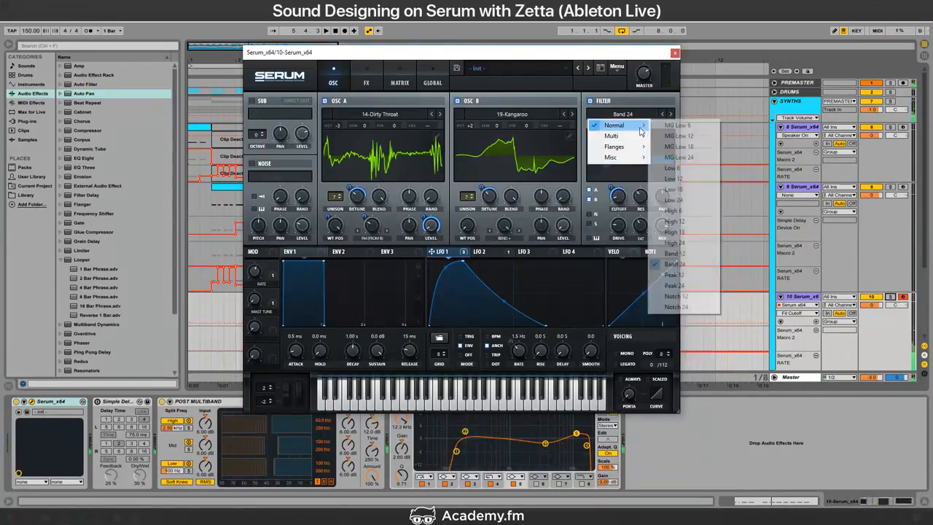
left_click(675, 231)
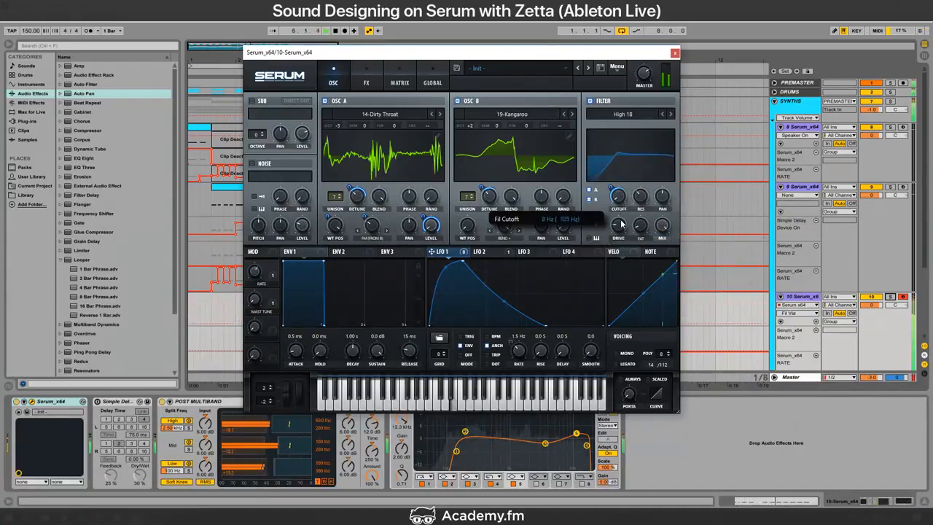
Step: Set oscillator B's octave to 0, fine-tune LFO 1's rising curve, and close Serum after auditioning the bass
left_click(470, 125)
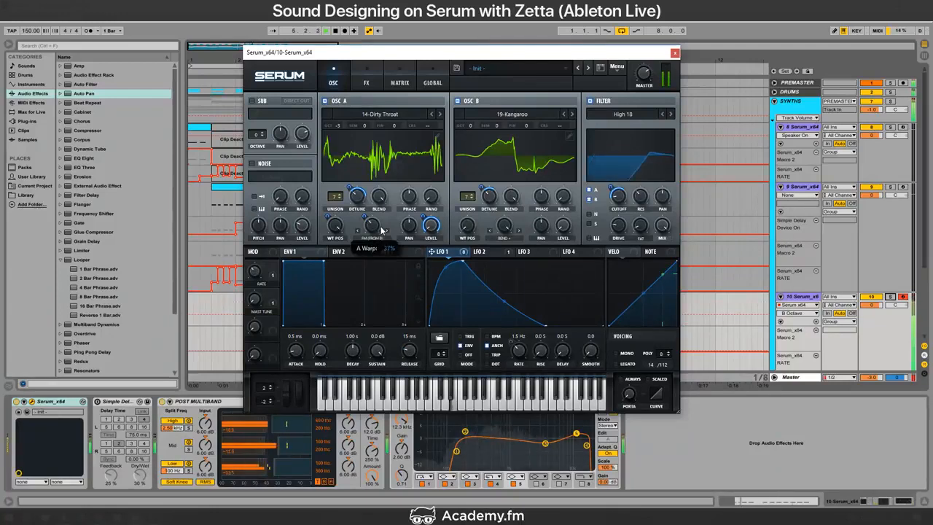
mouse_move(445, 267)
left_mouse_down()
mouse_move(443, 284)
mouse_move(442, 265)
left_mouse_up()
key("space")
key("space")
left_click(675, 52)
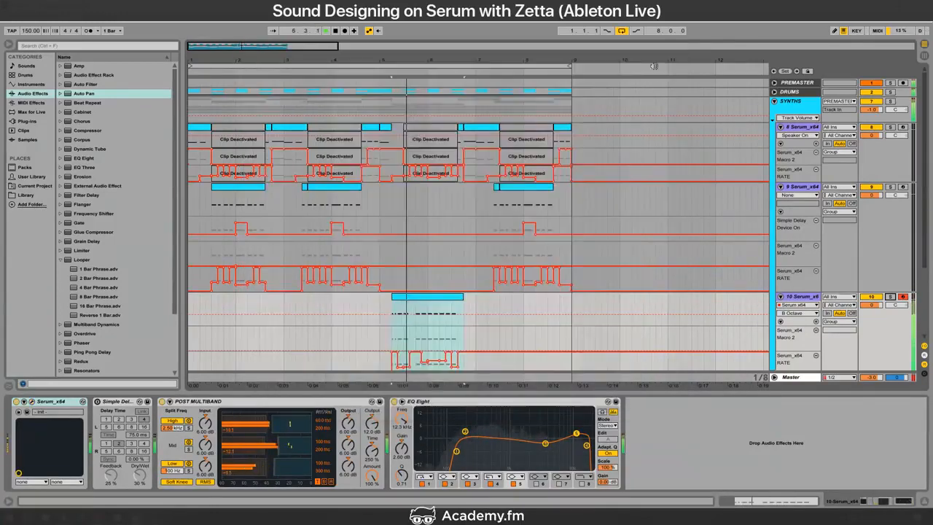
Step: Duplicate the E3 note at 1.3 in track 10's clip and delete the E3 note at 1.4.3
key("space")
double_click(427, 297)
left_click(390, 435)
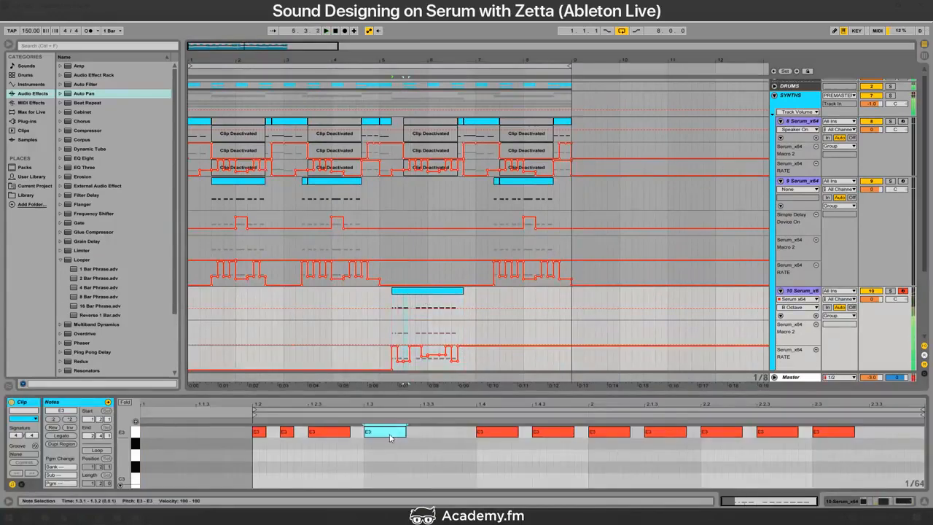
key("ctrl+d")
key("space")
left_click(552, 432)
key("Delete")
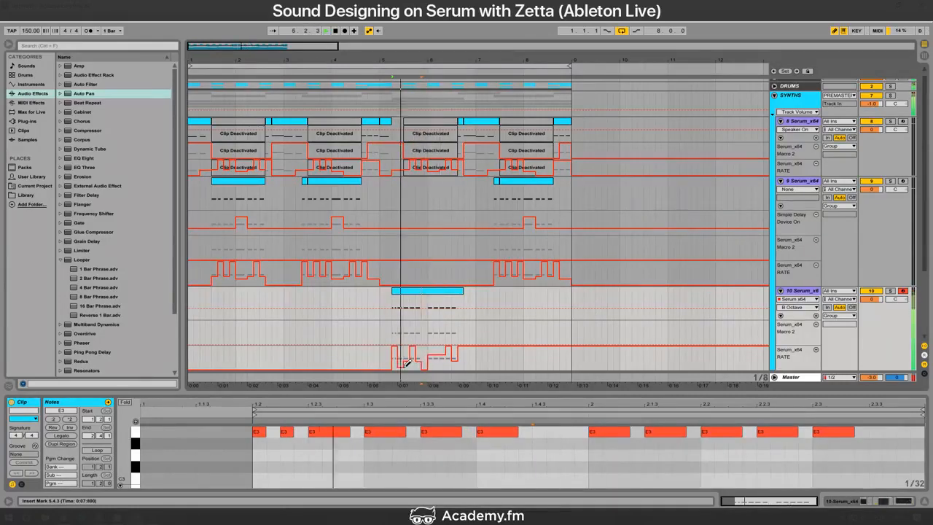
Step: Redraw the Serum RATE automation under track 10's clip and lower the track's volume
left_click(407, 365)
key("b")
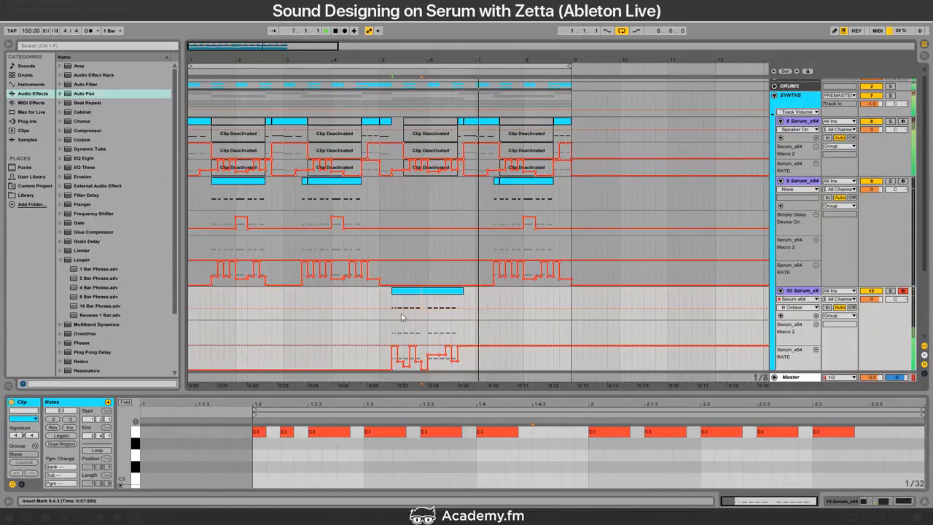
left_click(379, 302)
left_click_drag(870, 299, 871, 307)
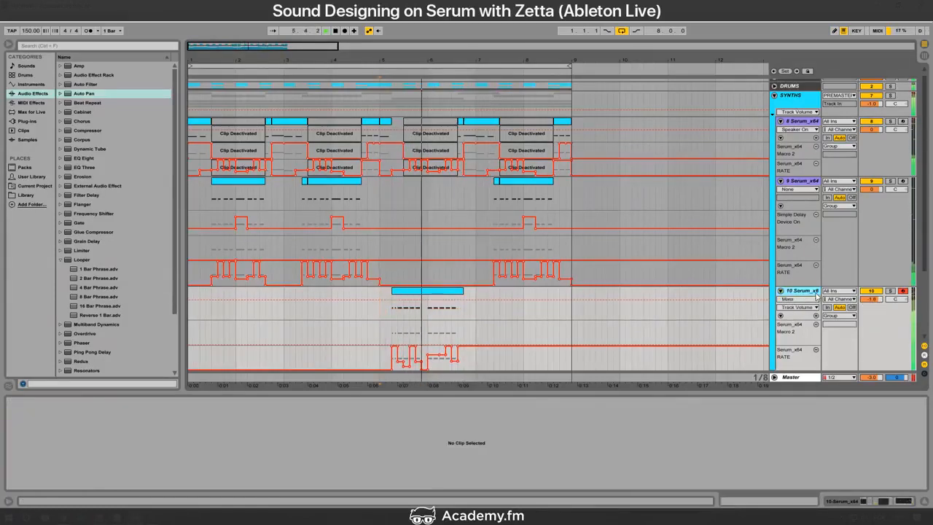
Step: Automate track 10's Simple Delay to switch on briefly near the end of bar 5 and show it in its own lane
double_click(802, 291)
left_click(101, 410)
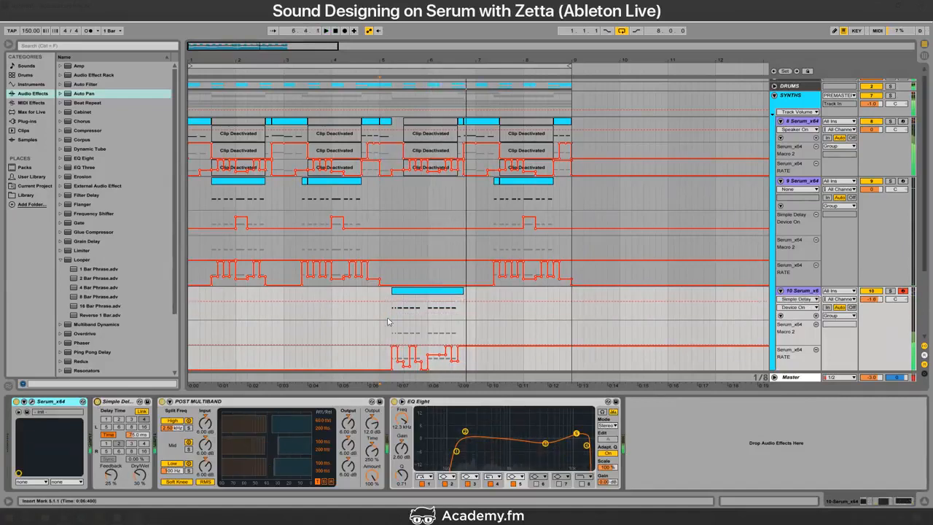
left_click(98, 401)
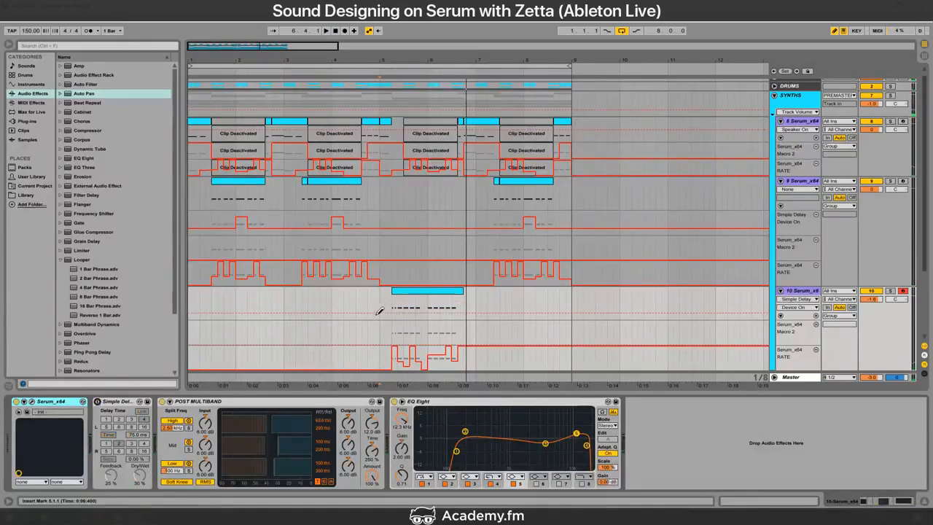
left_click_drag(419, 304, 426, 287)
key("space")
key("b")
left_click(815, 315)
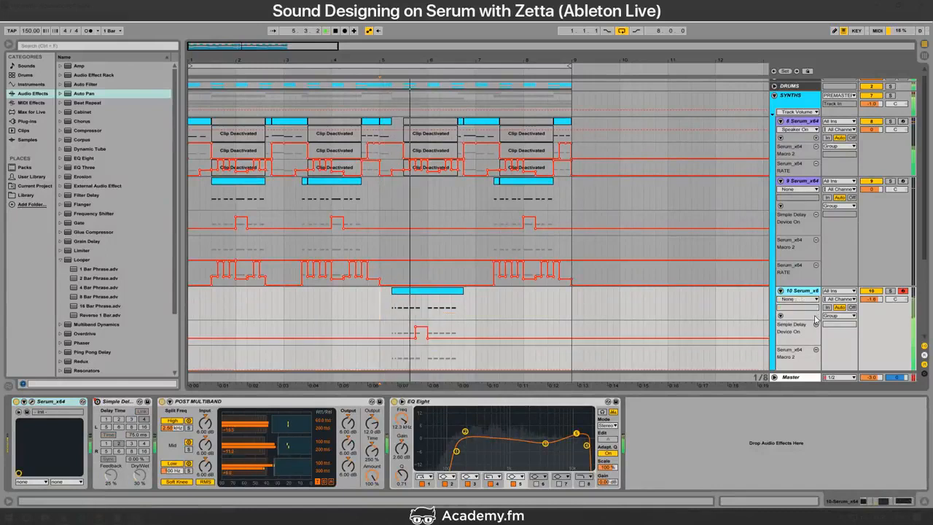
Step: Set track 10's volume to -1.0 and move EQ Eight's band 2 to about 220 Hz with 4.83 dB gain
left_click_drag(870, 325, 870, 303)
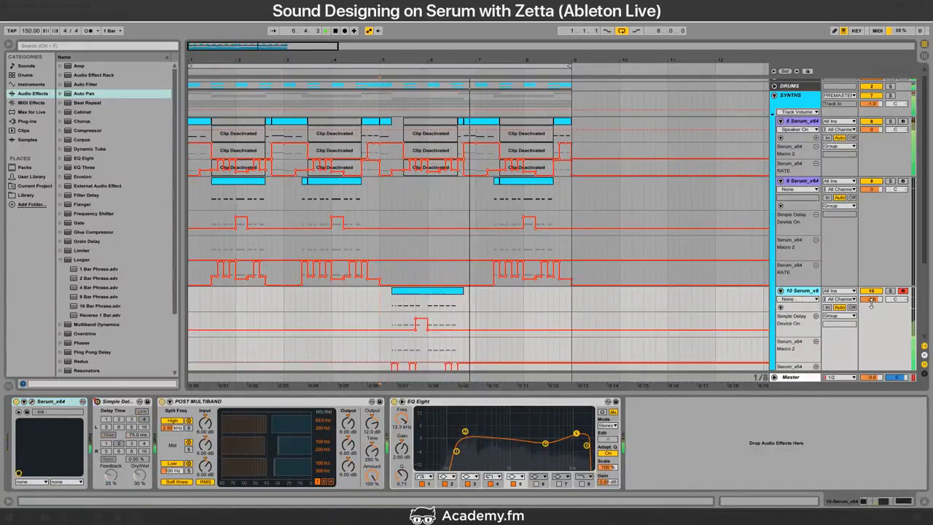
left_click(870, 303)
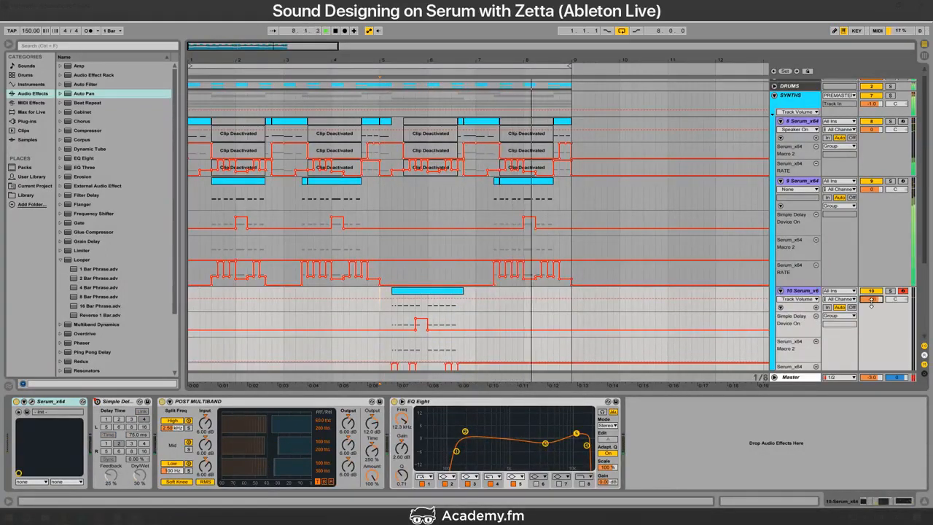
left_click_drag(465, 437, 470, 438)
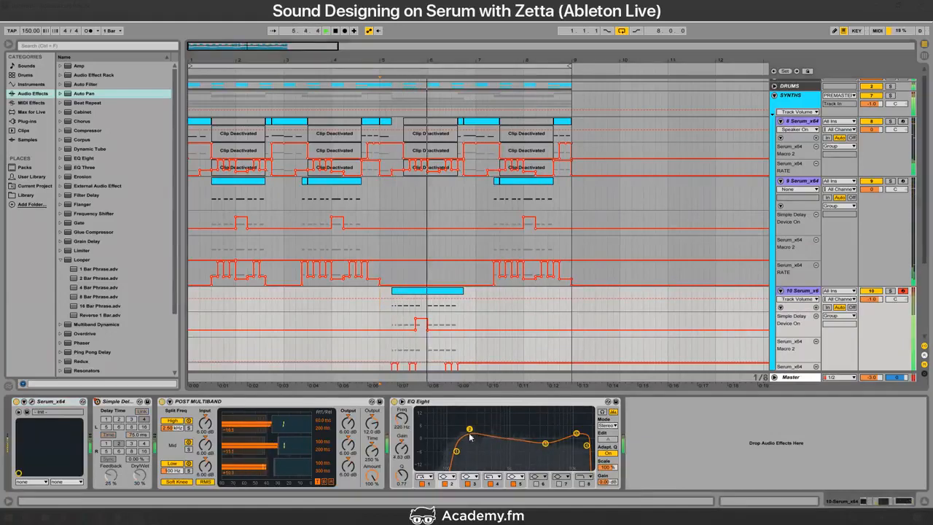
Step: Reopen Serum on track 10 and audition oscillator B's octave at +1 and -2
left_click(31, 401)
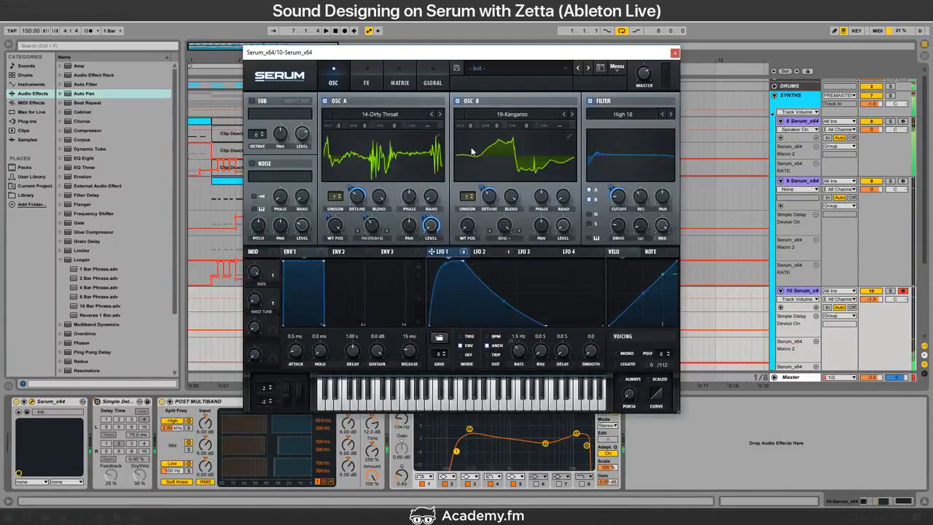
key("space")
key("space")
left_click_drag(475, 126, 483, 115)
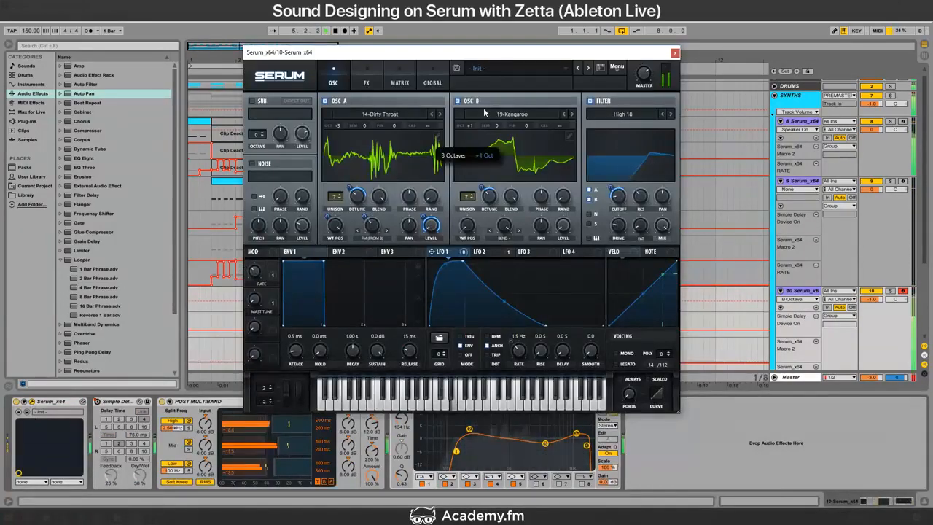
left_click(367, 225)
left_click_drag(473, 124, 463, 171)
key("space")
key("space")
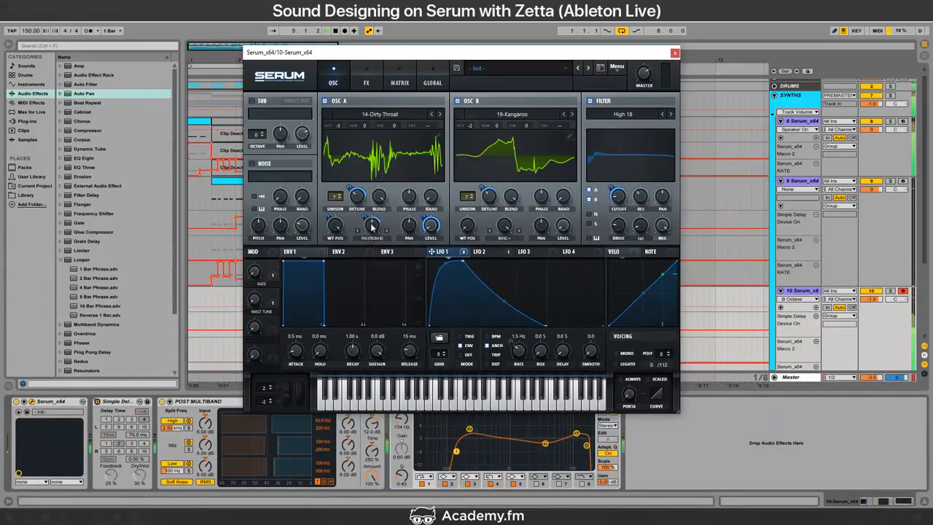
Step: Readjust oscillator A's FM (from B) warp amount and set oscillator B's octave to -1
left_click(374, 237)
left_click(372, 229)
left_click_drag(371, 228, 370, 257)
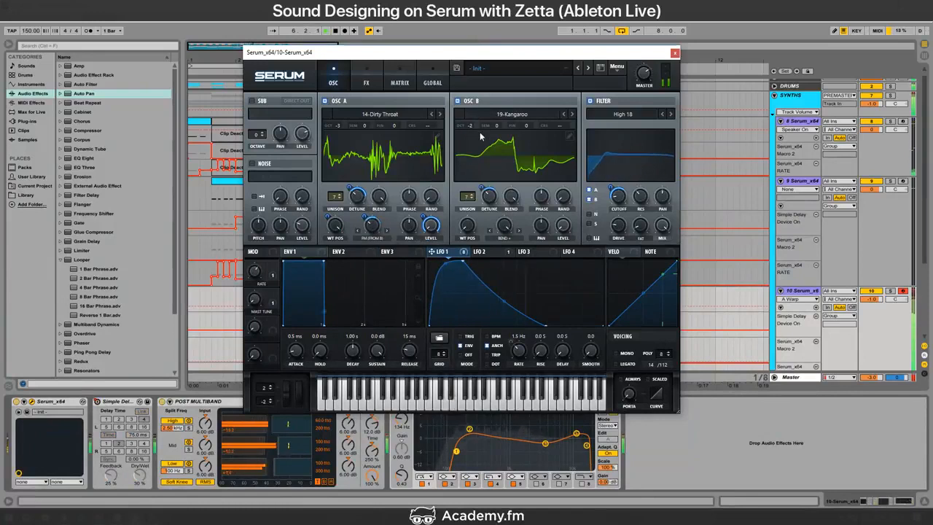
mouse_move(472, 126)
left_mouse_down()
mouse_move(473, 150)
mouse_move(483, 125)
left_mouse_up()
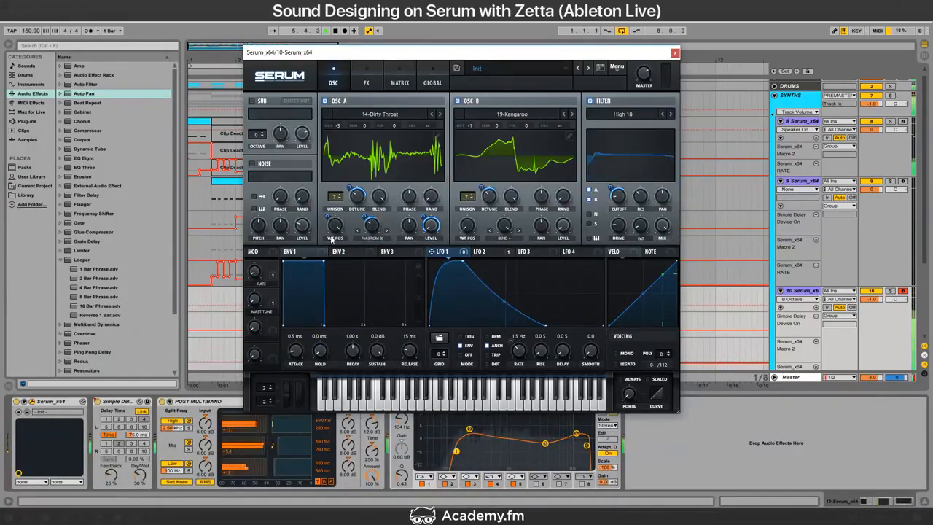
Step: Lower oscillator A's wavetable position and modulate oscillator B's Bend + warp with LFO 1
left_click_drag(333, 231, 331, 335)
left_click_drag(499, 225, 497, 302)
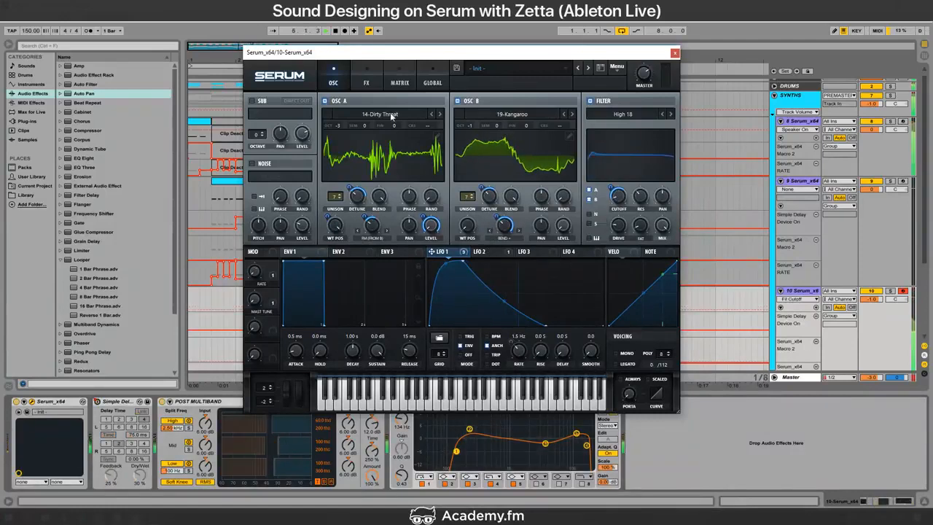
Step: Turn off the Chorus effect in Serum's effects rack and adjust the Reverb filter's cutoff
left_click(365, 82)
left_click(401, 191)
left_click(474, 150)
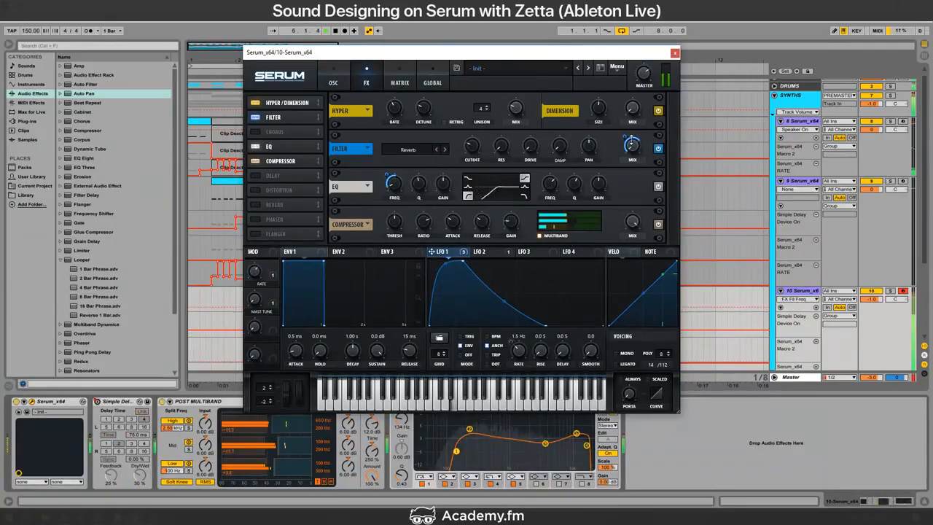
Step: Set LFO 1's modulation of the effects filter's wet amount to 65 and the Simple Delay time to 40 ms
mouse_move(476, 150)
left_mouse_down()
mouse_move(481, 135)
mouse_move(479, 154)
left_mouse_up()
key("space")
key("space")
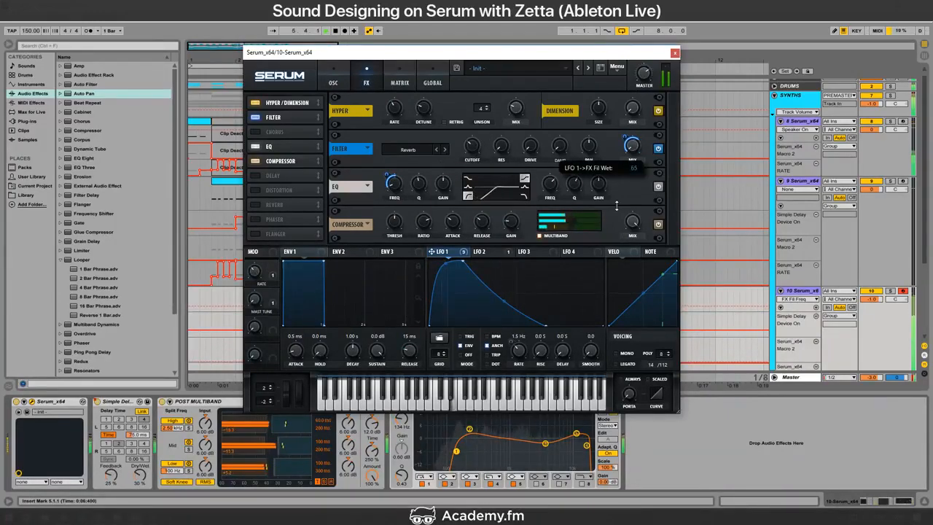
left_click(333, 81)
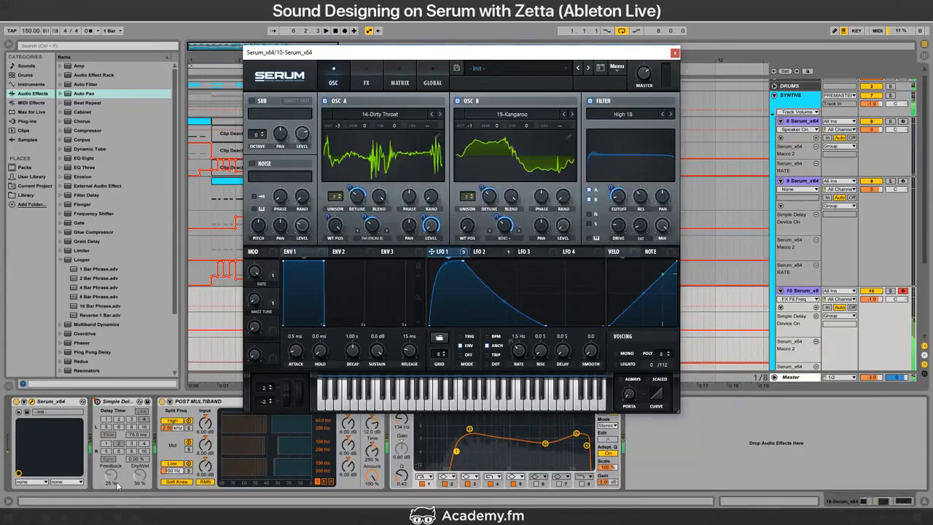
left_click(142, 444)
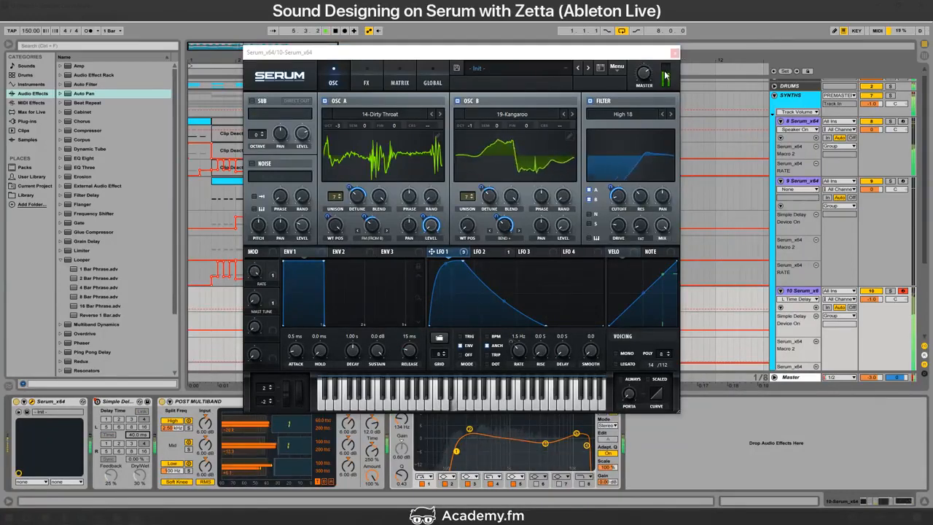
Step: Bow LFO 1's falling slope outward and adjust oscillator A's wavetable position modulation and unison detune
left_click(505, 304)
left_click_drag(505, 304, 510, 285)
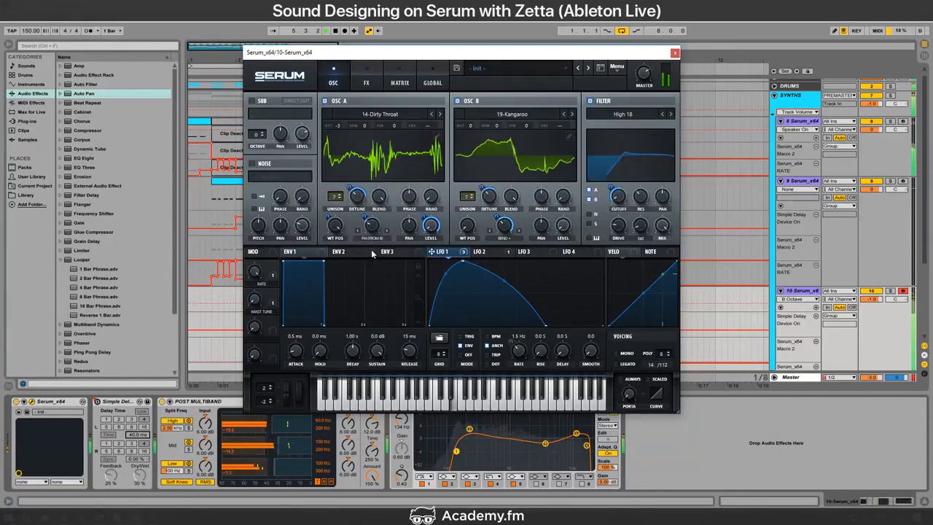
left_click_drag(338, 236, 329, 268)
left_click_drag(357, 193, 355, 204)
Step: Switch to the YouTube live dashboard to check the chat, return to Ableton Live and close Serum's window
key("alt+Tab")
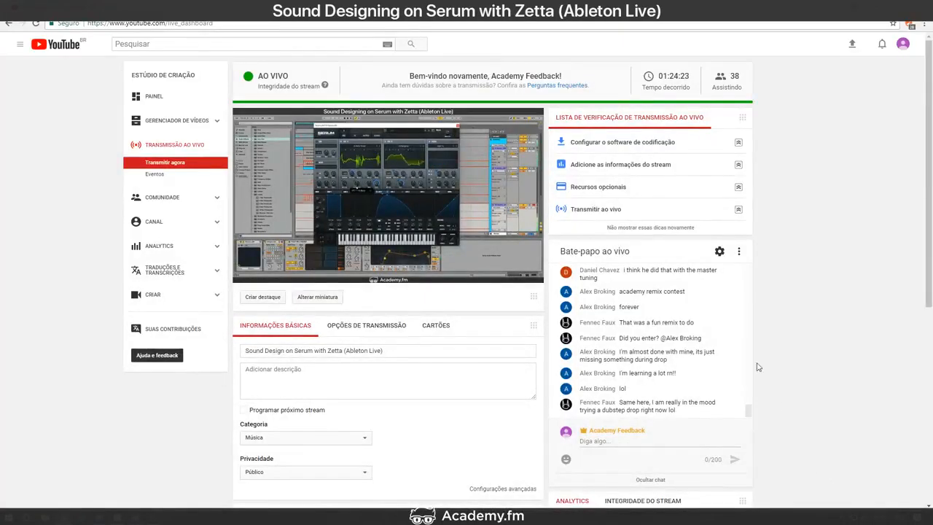
key("alt+Tab")
left_click(673, 51)
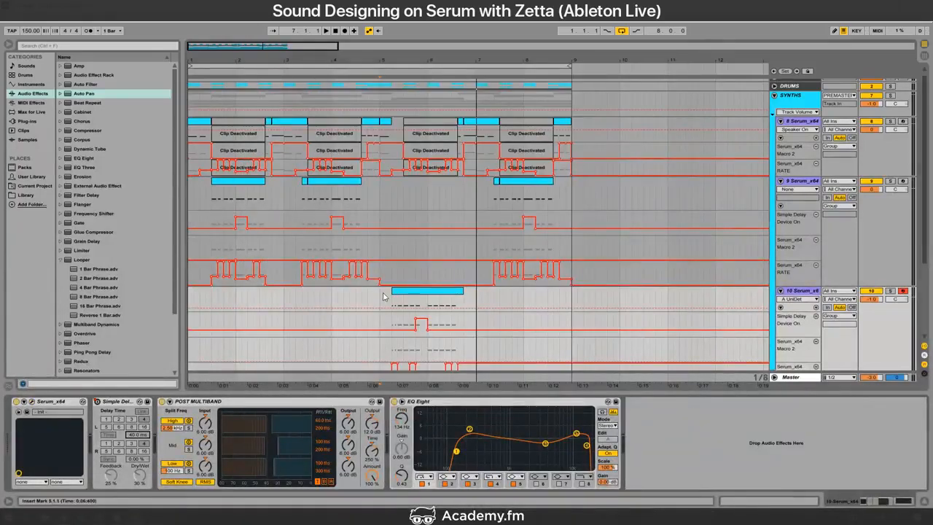
Step: Show the Pitch Bend envelope of track 10's clip and draw it at 8191 from 1.2 to past 1.4
key("space")
scroll(397, 266, "down", 2)
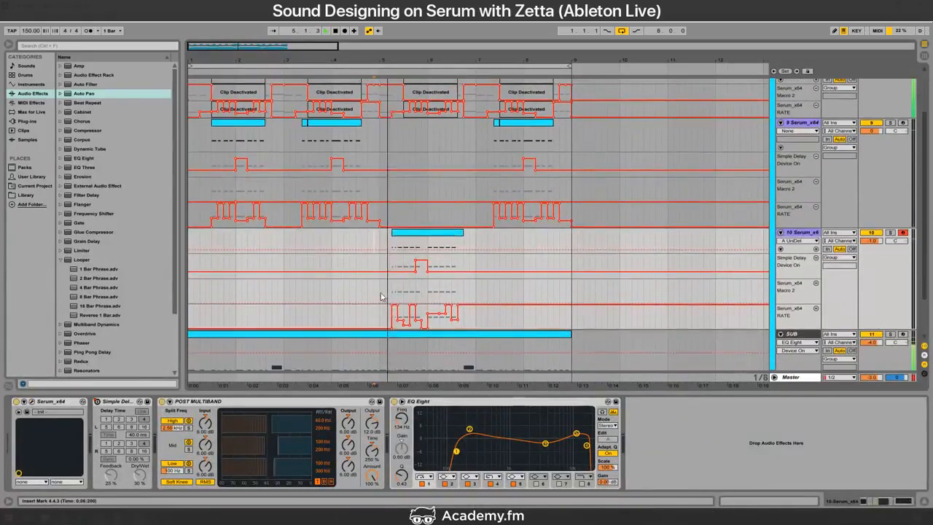
left_click(408, 234)
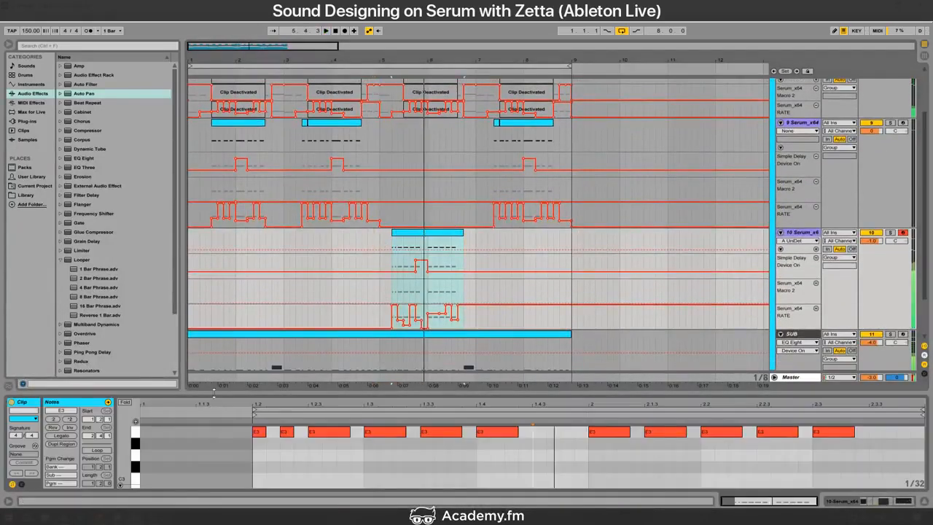
left_click(20, 484)
left_click_drag(286, 440, 530, 440)
left_click(609, 445)
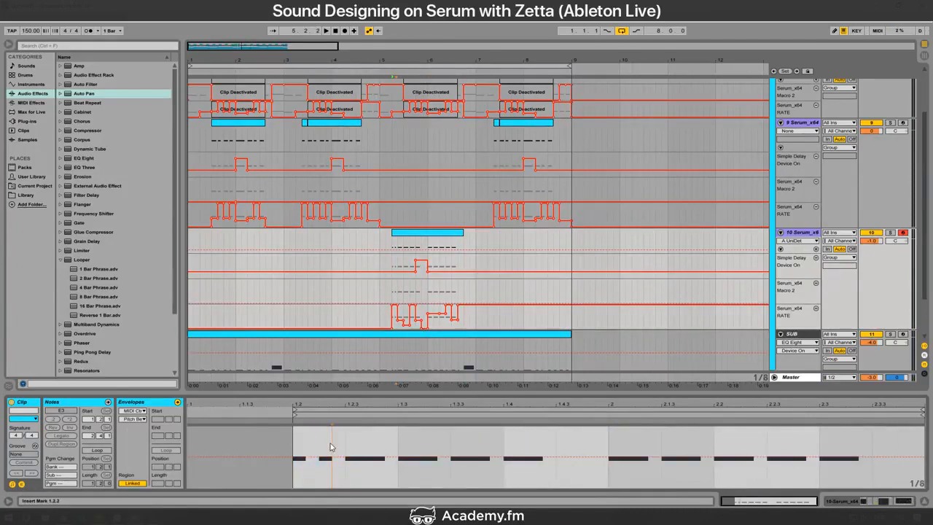
key("b")
mouse_move(330, 447)
left_mouse_down()
mouse_move(323, 427)
mouse_move(533, 364)
left_mouse_up()
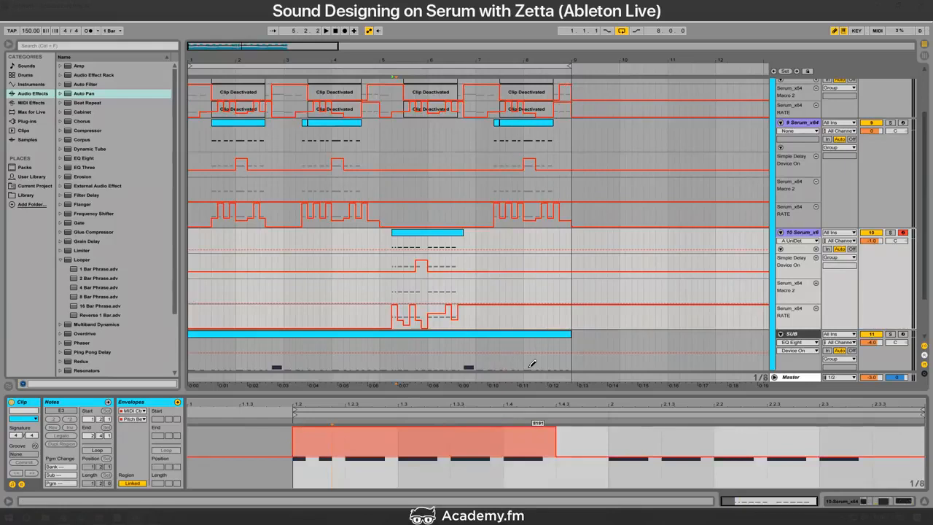
Step: Reshape the pitch bend envelope into a triangular rise and fall over one beat and repeat it across the whole clip
left_click(557, 428)
left_click_drag(291, 429, 370, 425)
mouse_move(295, 439)
left_mouse_down()
mouse_move(400, 448)
mouse_move(399, 458)
mouse_move(312, 440)
left_mouse_up()
left_click(389, 447)
key("ctrl+d")
key("ctrl+d")
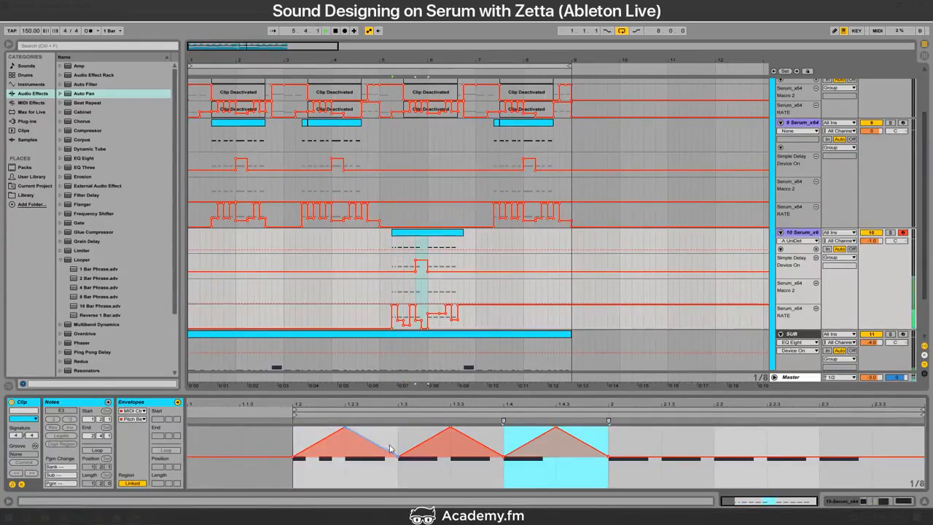
left_click_drag(608, 473, 344, 472)
key("ctrl+d")
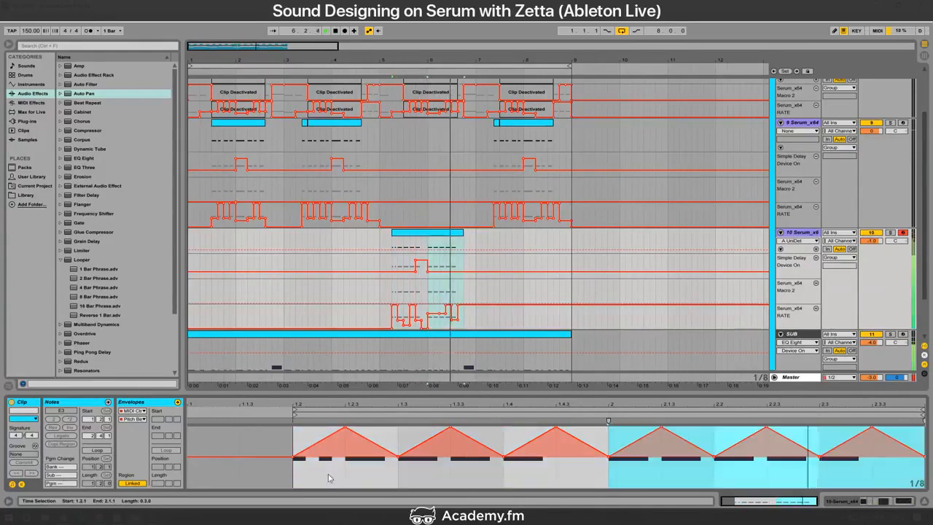
Step: Open Serum on track 10, set its upward pitch bend range to 4 and audition the bass
double_click(800, 232)
left_click(31, 402)
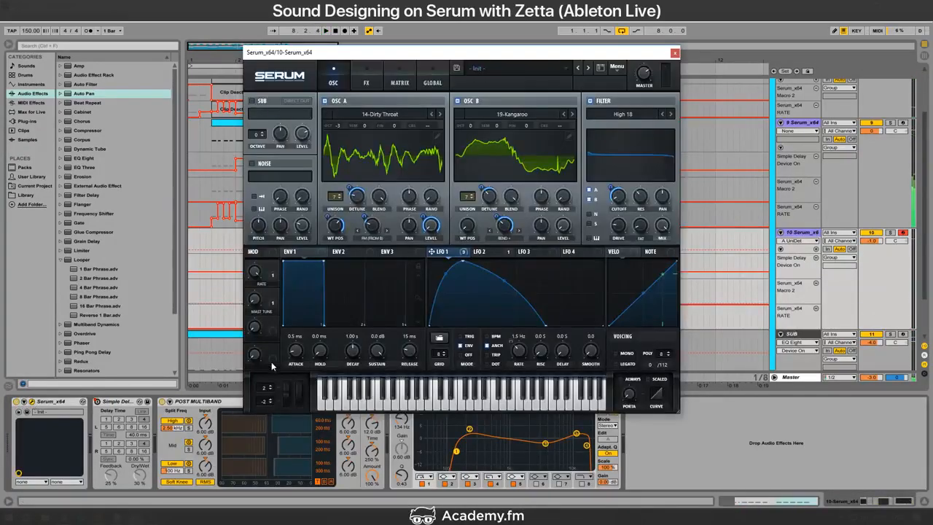
type("4")
key("Return")
key("space")
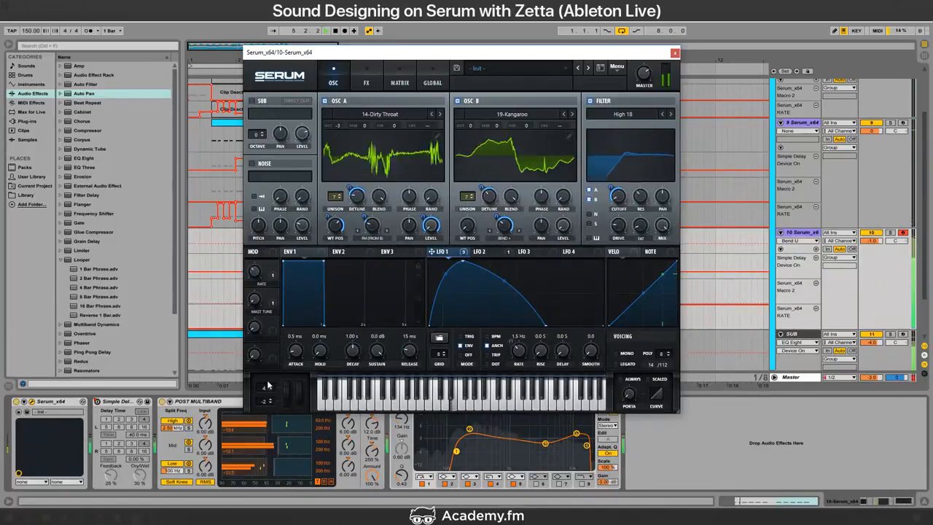
Step: Set oscillator B's octave to +1, readjust the filter cutoff and close Serum's window
left_click_drag(631, 214, 636, 232)
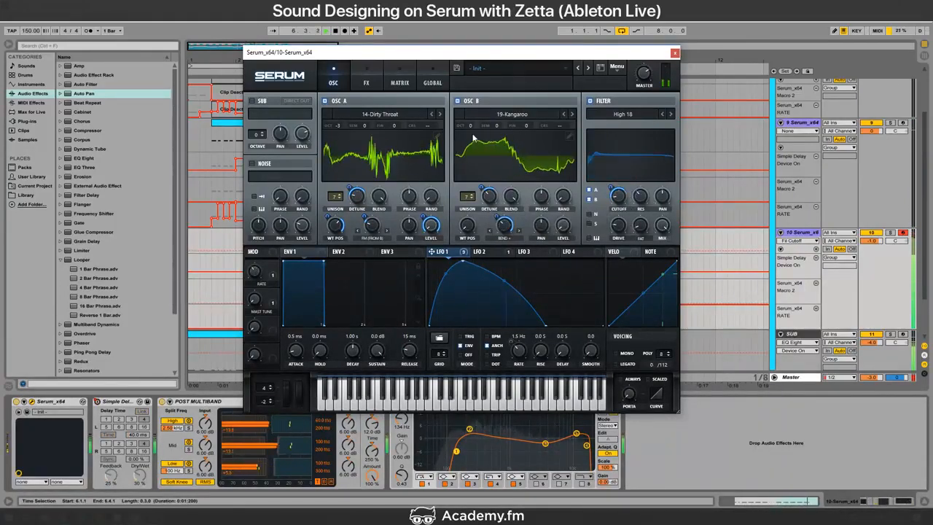
left_click_drag(470, 125, 479, 113)
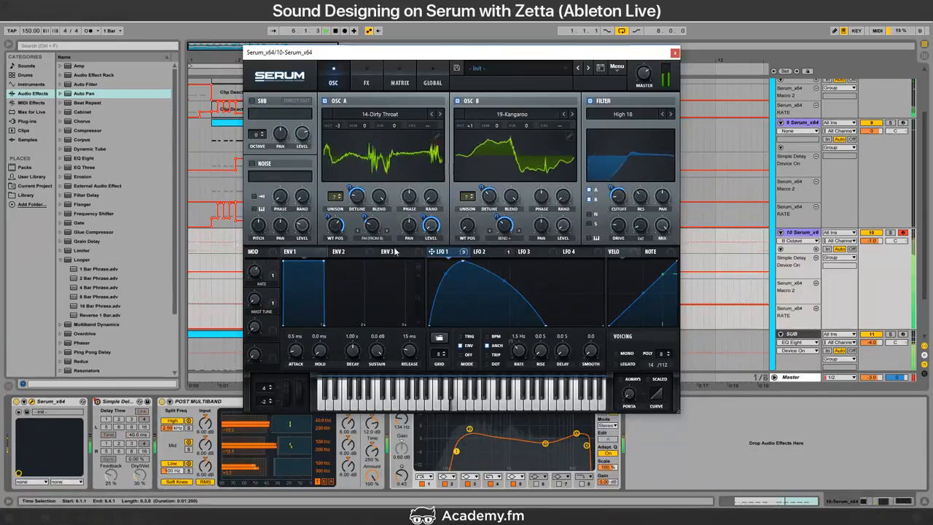
left_click(369, 227)
mouse_move(621, 201)
left_mouse_down()
mouse_move(618, 214)
mouse_move(637, 183)
mouse_move(630, 198)
left_mouse_up()
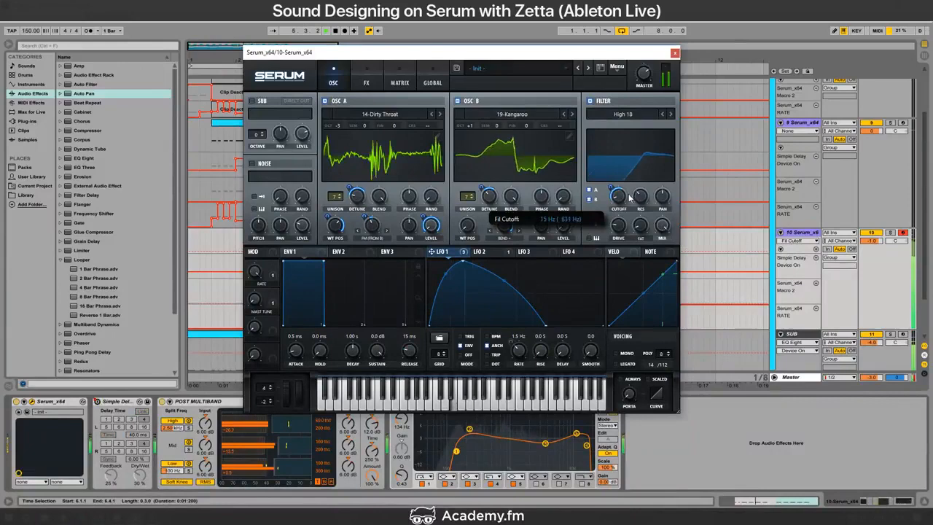
left_click(674, 52)
Step: Flatten the pitch bend triangles on beat 1.4 and on the clip's last beat, and audition the clip
left_click(427, 232)
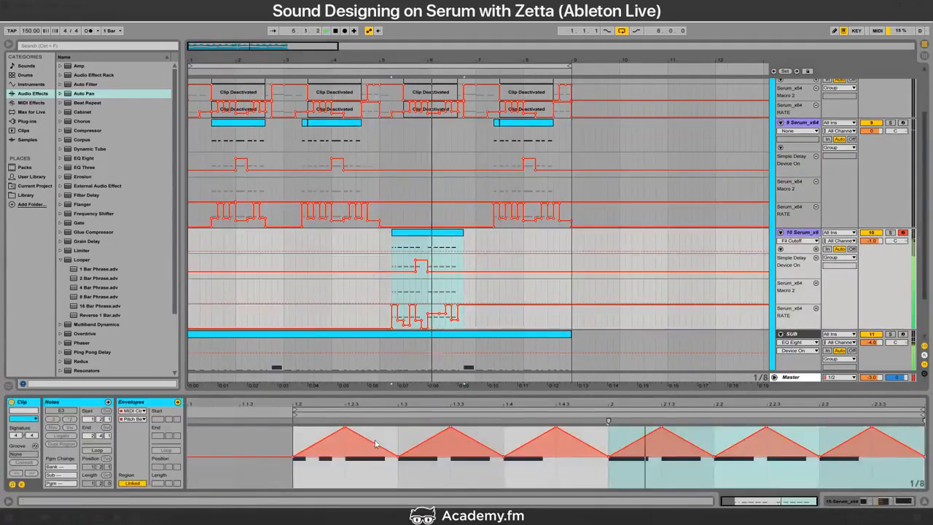
left_click(557, 428)
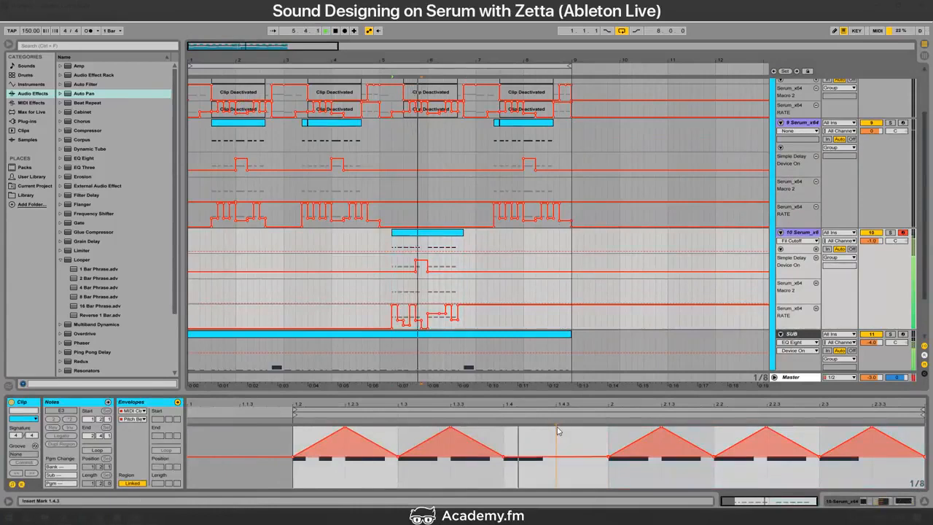
left_click(864, 435)
key("space")
key("space")
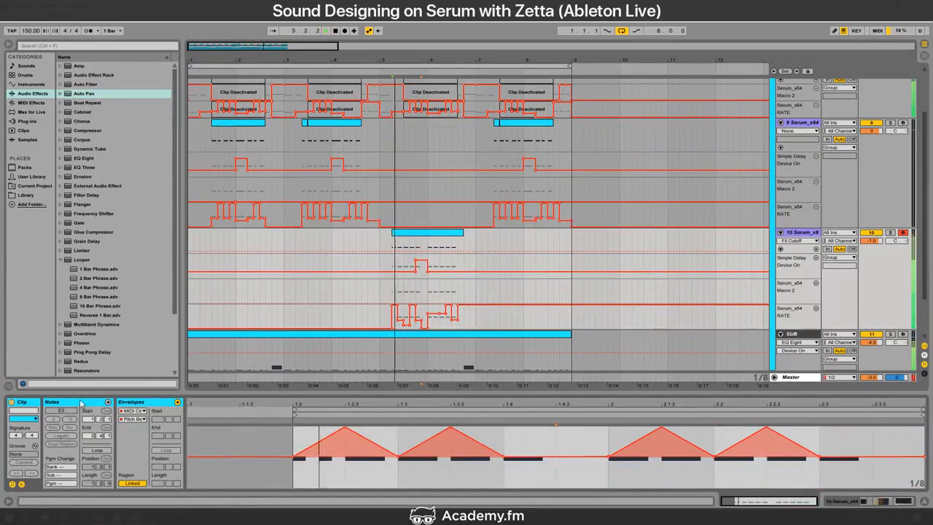
Step: Duplicate the clip's two E3 notes on beat 1.3 onto beat 1.4 and play the result
left_click(82, 402)
left_click_drag(417, 445, 514, 429)
key("ctrl+d")
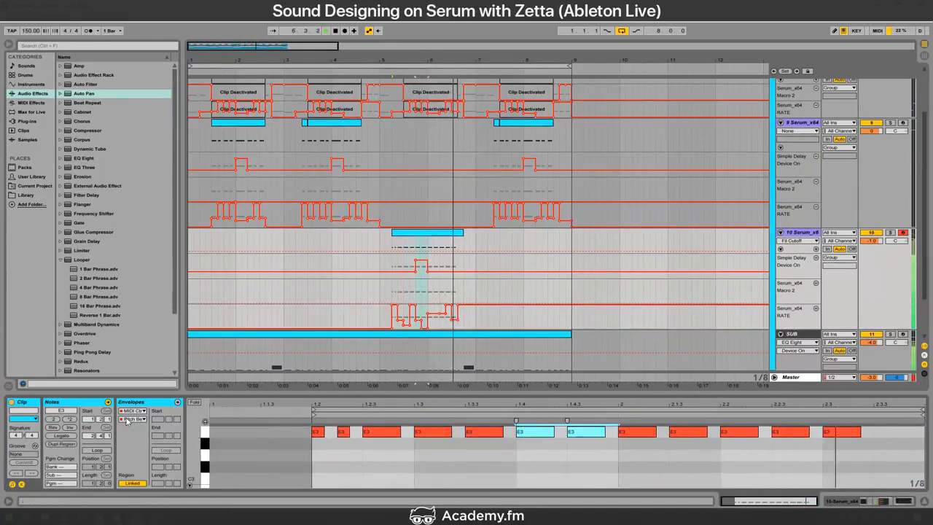
key("space")
key("space")
Step: Duplicate the pitch bend triangle from beat 1.3 onto beat 1.4 and audition the clip
left_click(139, 402)
left_click(494, 476)
left_click_drag(494, 477, 404, 477)
key("ctrl+d")
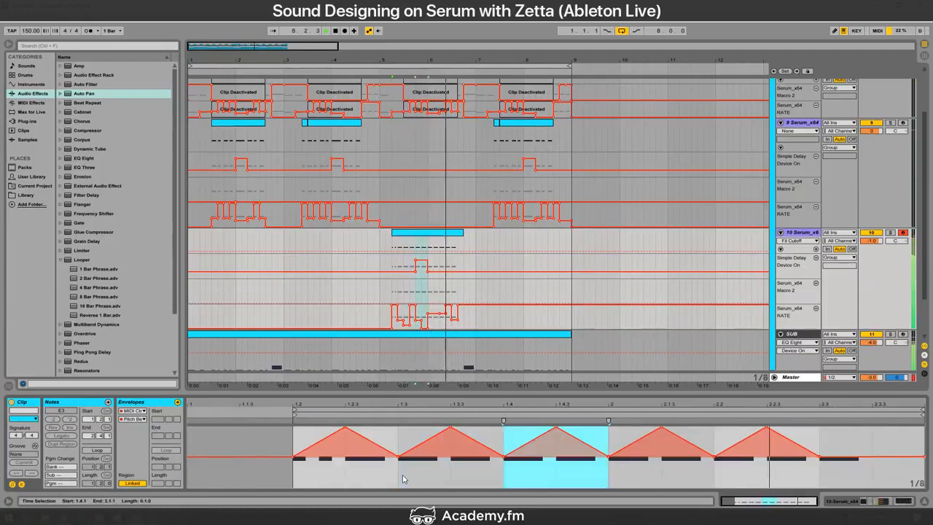
key("space")
key("space")
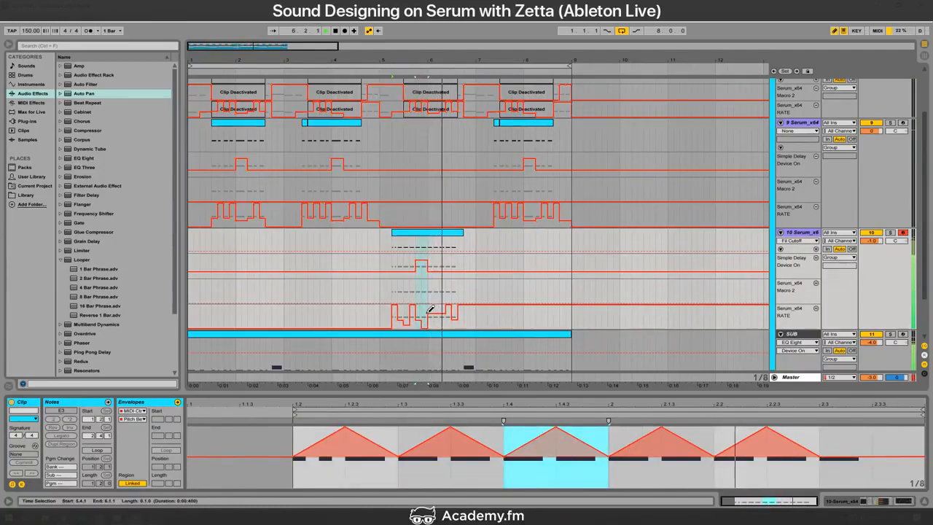
Step: Redraw track 10's RATE automation in the second half of beat 5.4 and shorten the Simple Delay Device On pulse there
key("space")
key("space")
left_click(424, 313)
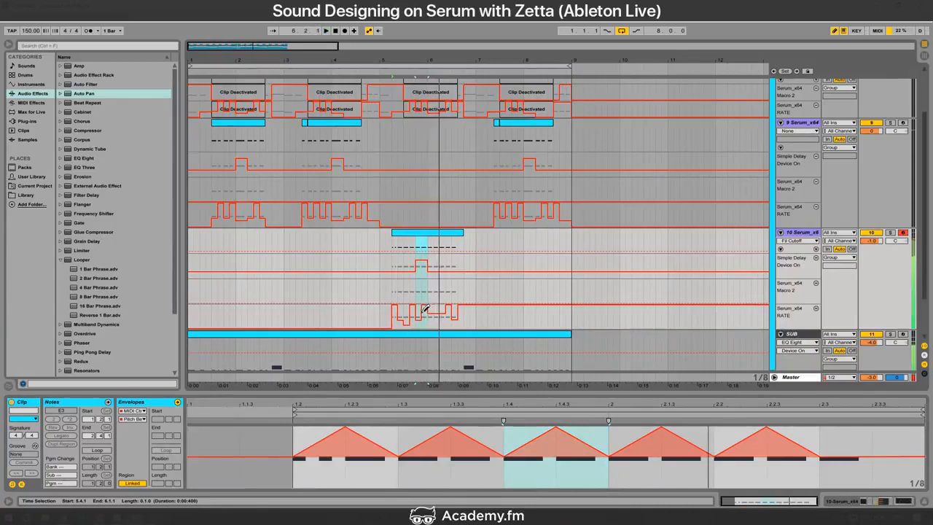
key("space")
key("space")
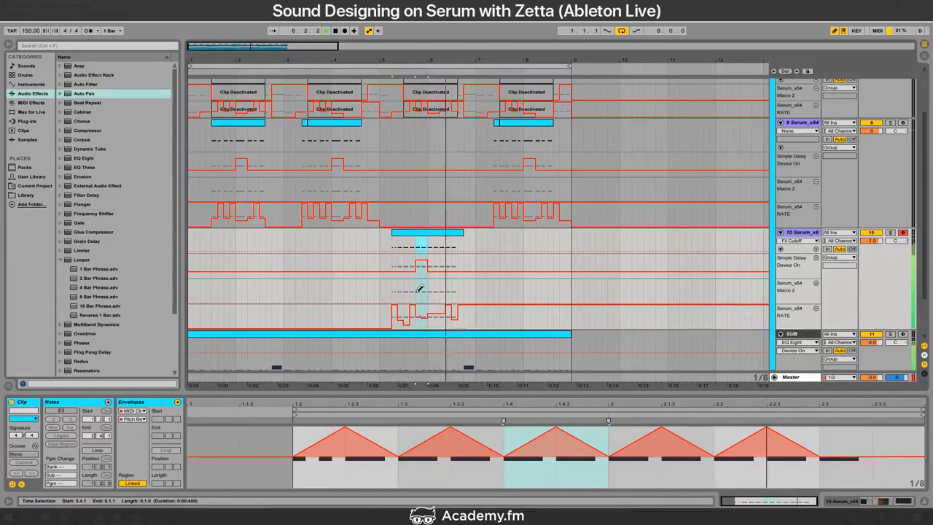
key("space")
key("space")
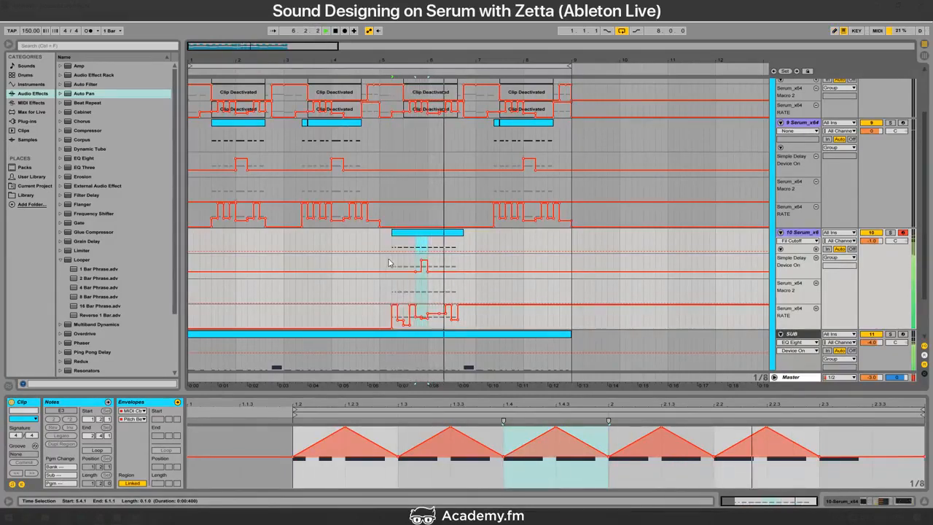
key("space")
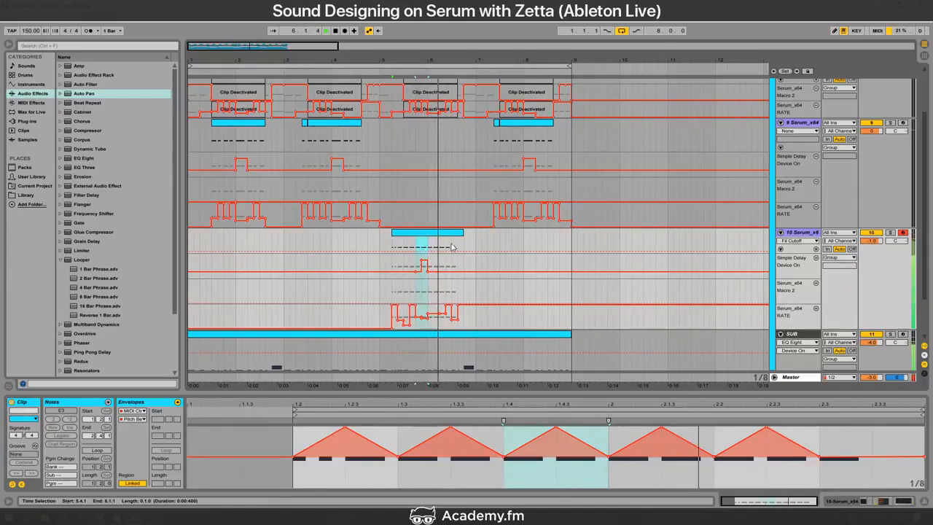
Step: Copy the two short E3 notes from the clip's start to 2.1 and 2.1.3, and raise the RATE automation there to 1.00
left_click(71, 408)
left_click_drag(348, 456, 312, 427)
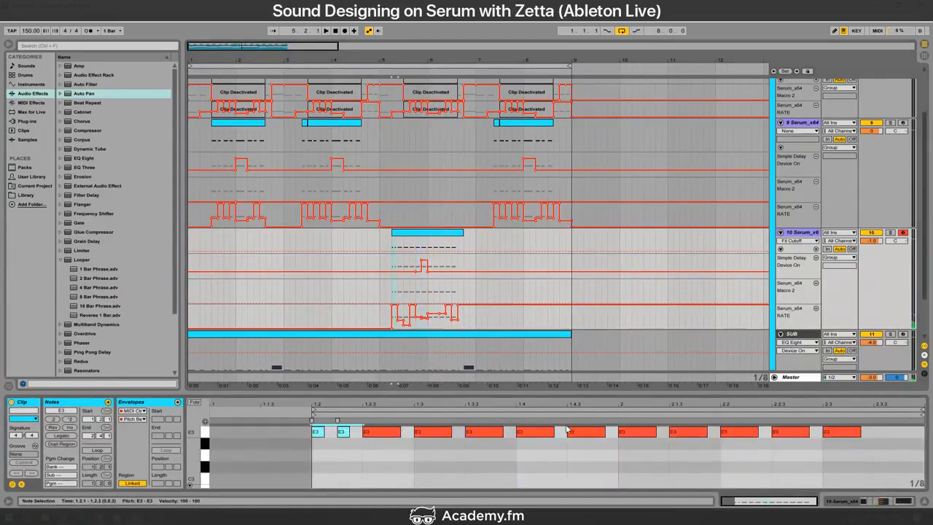
key("space")
key("b")
left_click(432, 303)
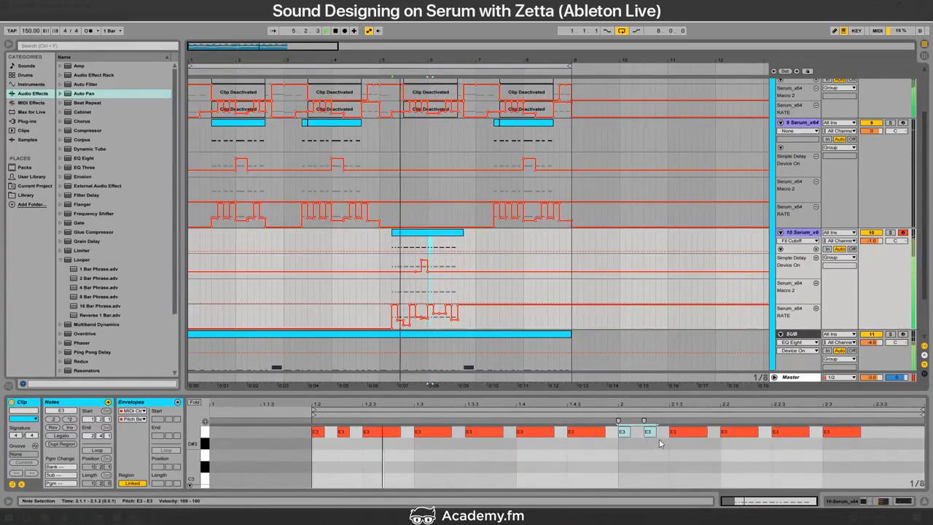
key("ctrl+d")
left_click(435, 268)
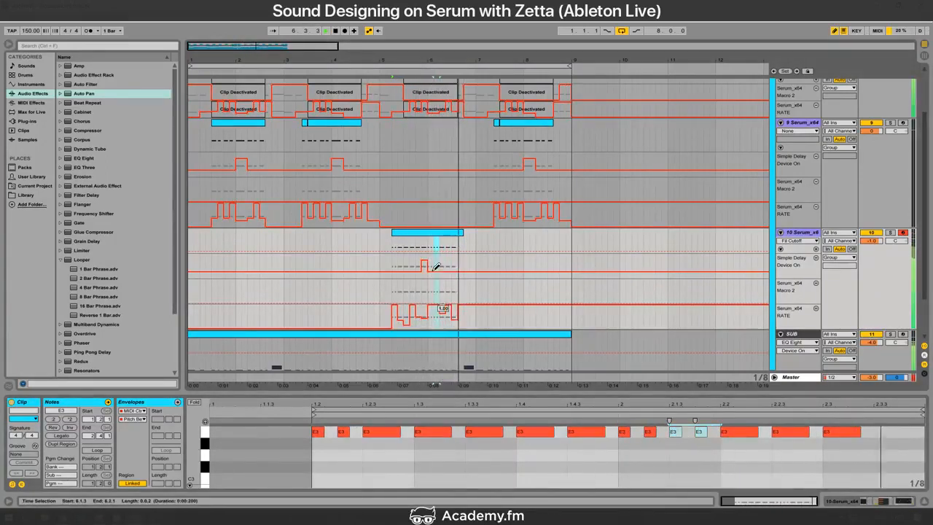
Step: Add a Simple Delay Device On pulse at the end of track 10's clip and remove the earlier pulse in beat 5.4
left_click(377, 304)
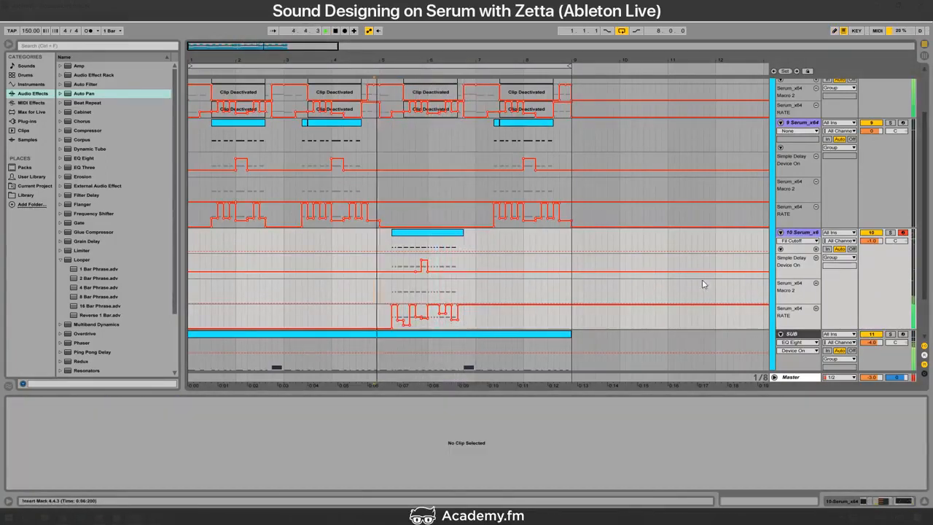
left_click(465, 253)
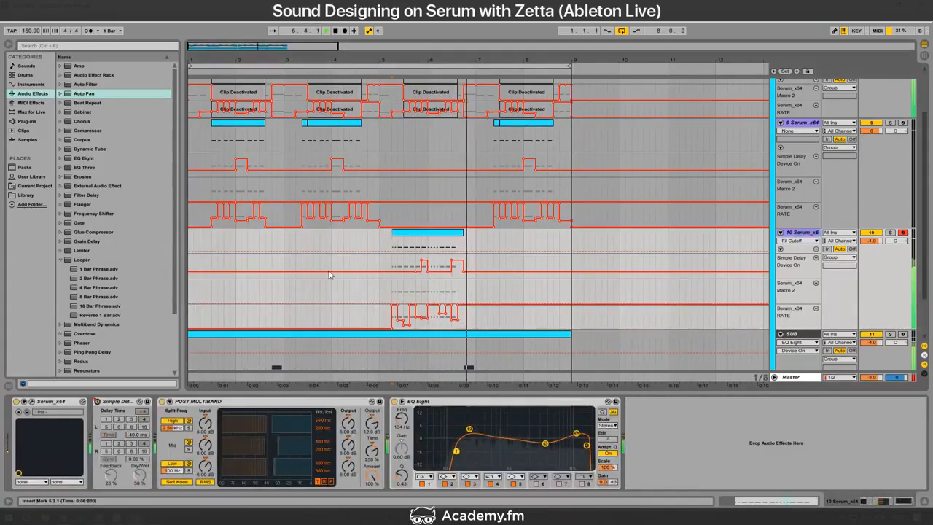
key("b")
left_click(424, 270)
key("space")
key("space")
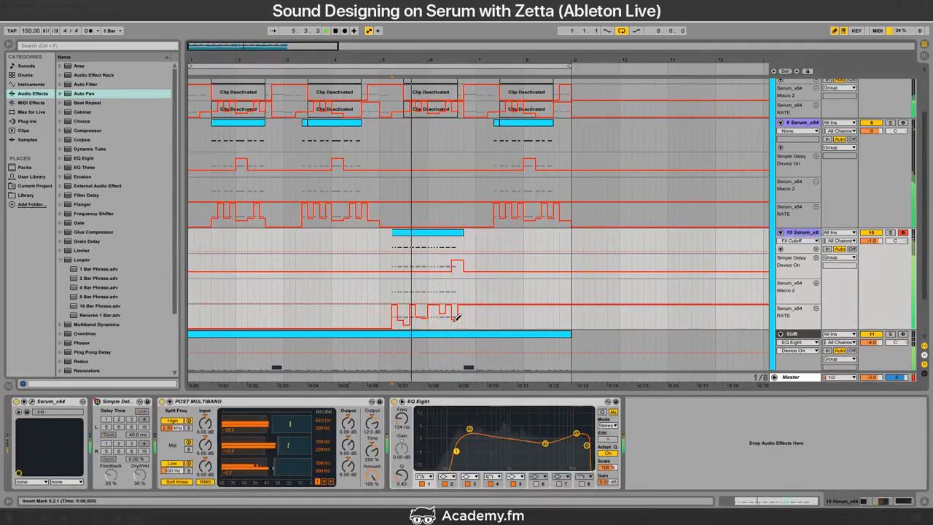
key("b")
Step: Reopen Serum on track 10, set oscillator B's octave to 0 and readjust oscillator A's FM (from B) warp
left_click(32, 402)
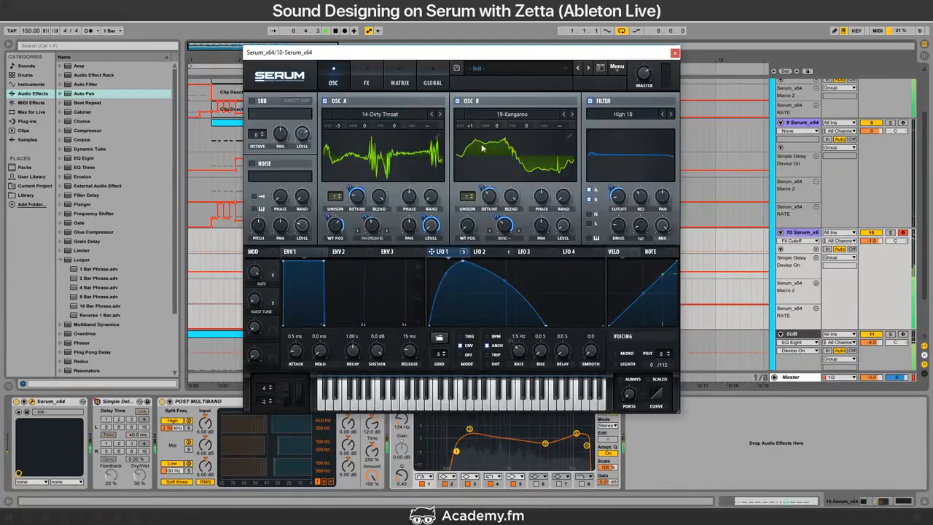
left_click_drag(470, 126, 465, 149)
left_click(374, 231)
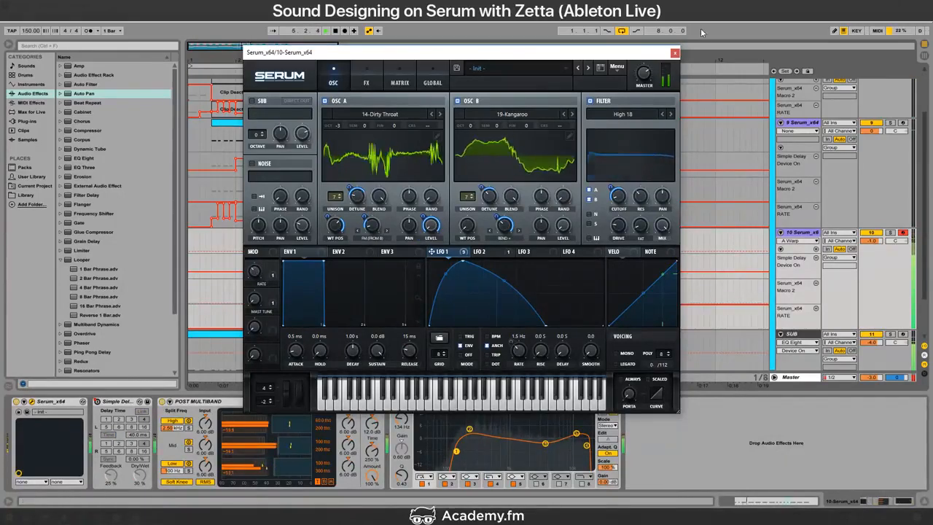
Step: Close Serum and replace the two E3 notes in beat 1.4 of track 10's clip with one long E3 note
left_click(675, 53)
double_click(447, 233)
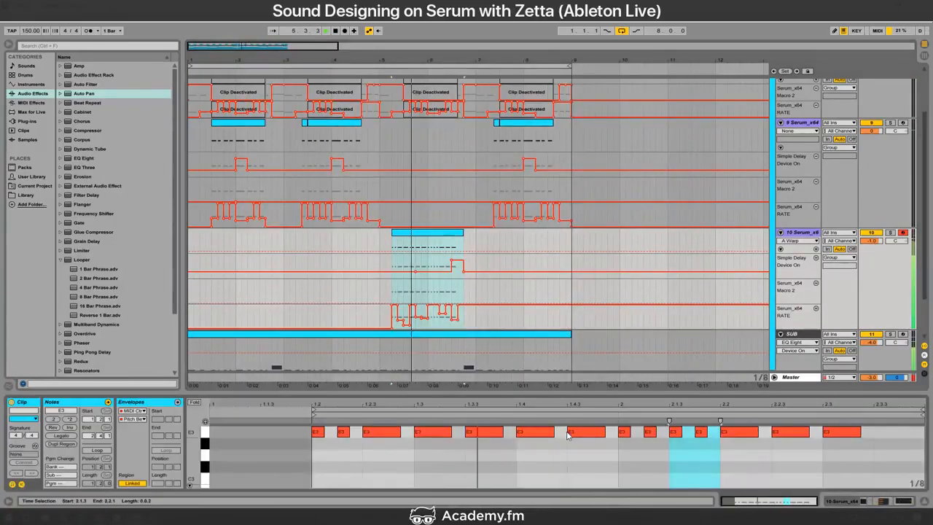
left_click(562, 435)
left_click_drag(552, 433, 599, 432)
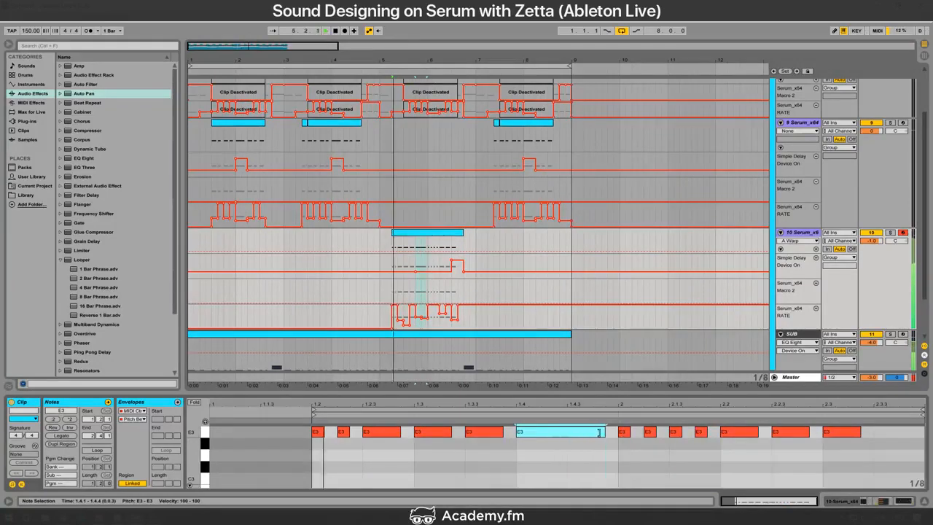
Step: Redraw track 10's RATE automation as one flat low segment across beat 5.4 and audition it
key("b")
left_click(421, 323)
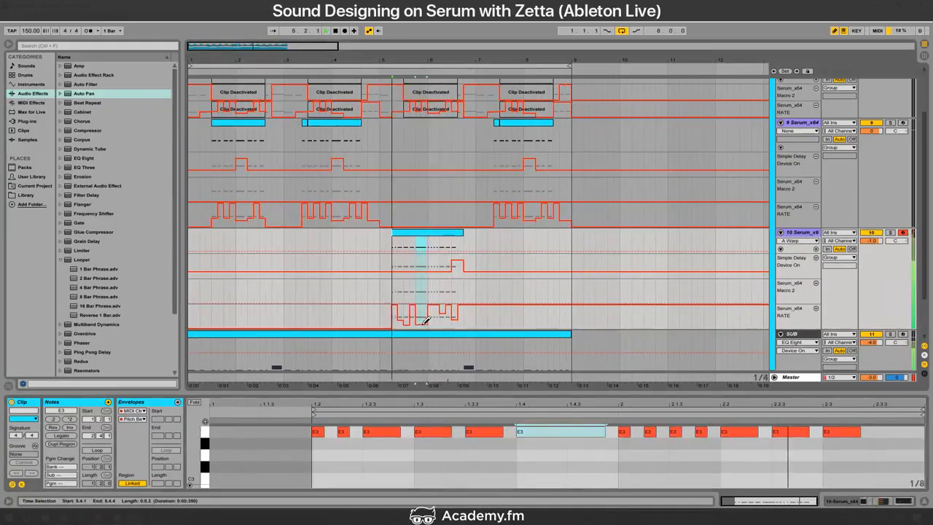
key("space")
key("space")
key("b")
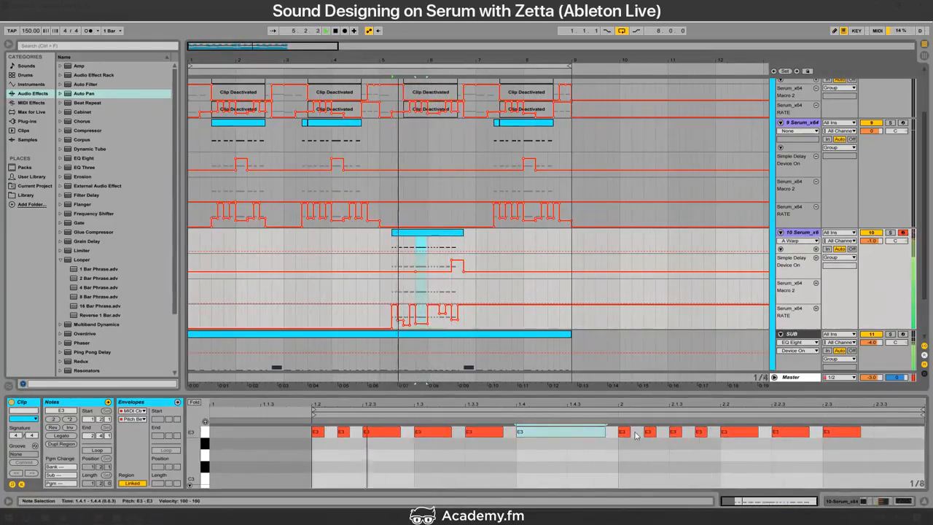
Step: Shorten the long E3 note at 1.4 by a sixteenth-grid step and lower the pitch bend peak above it to 2817
left_click_drag(605, 435, 592, 434)
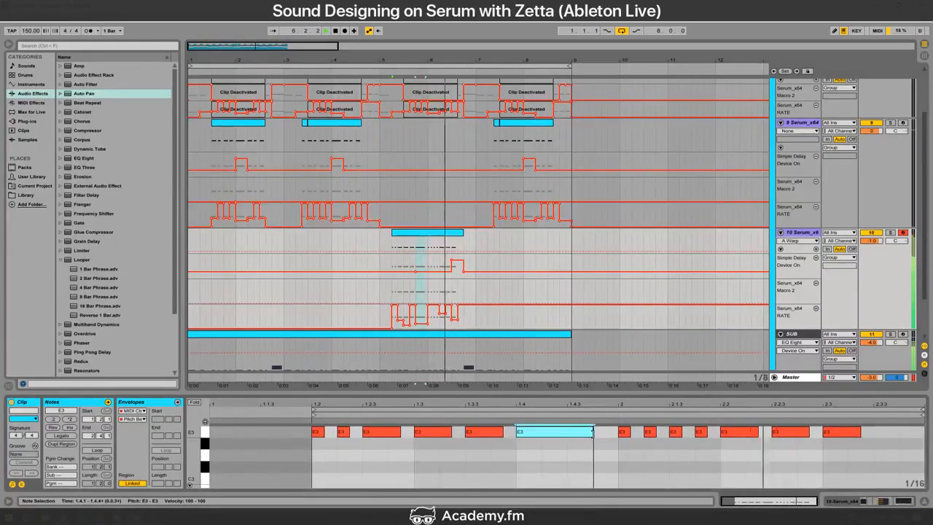
left_click(172, 412)
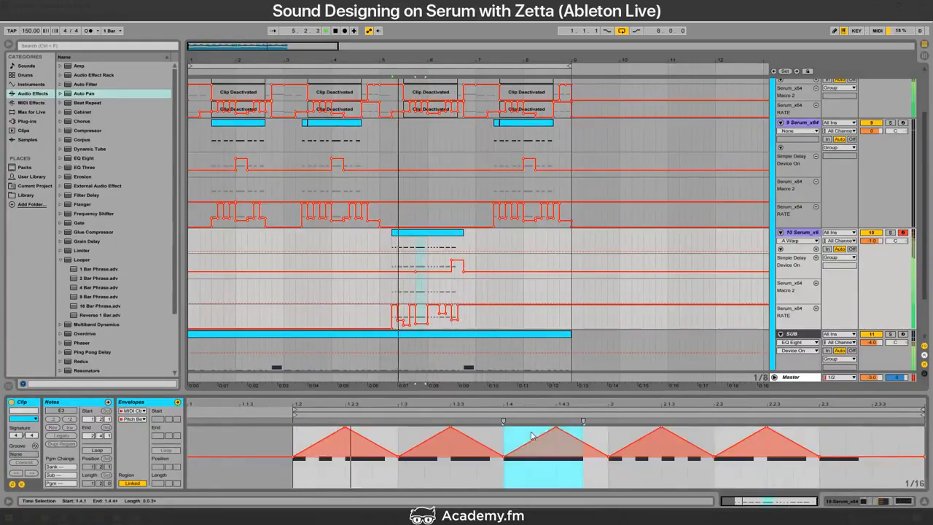
left_click_drag(540, 435, 535, 446)
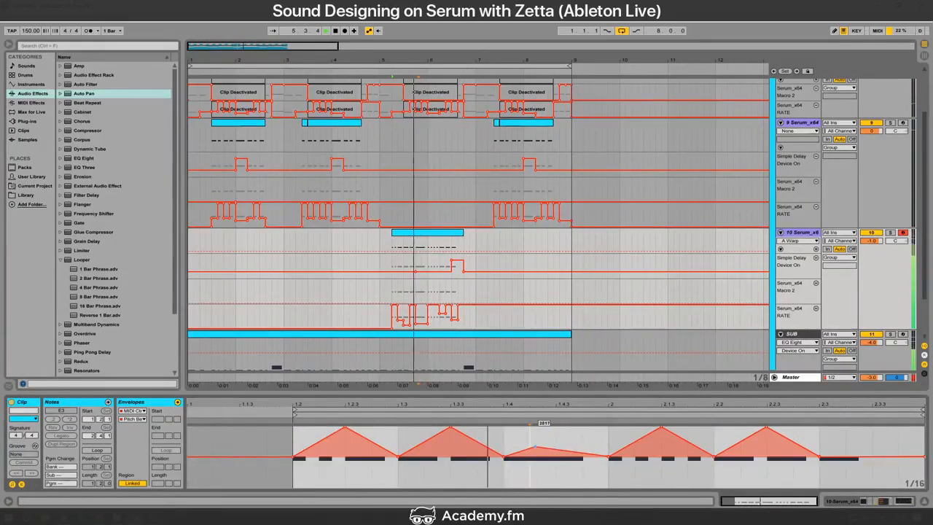
left_click(385, 287)
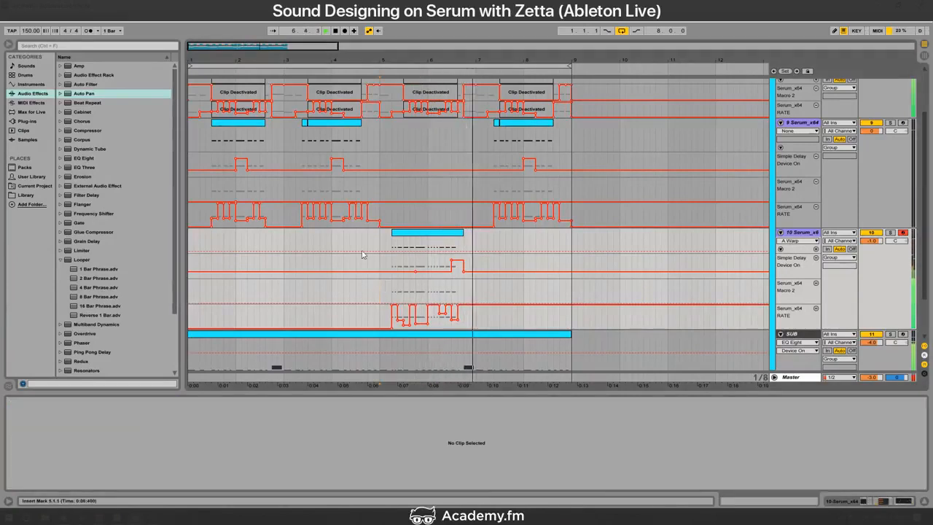
Step: Rearrange the E3 notes in track 10's clip so a long note sits at 2.1.3 and two short notes start at 2.2
left_click(445, 234)
left_click(102, 402)
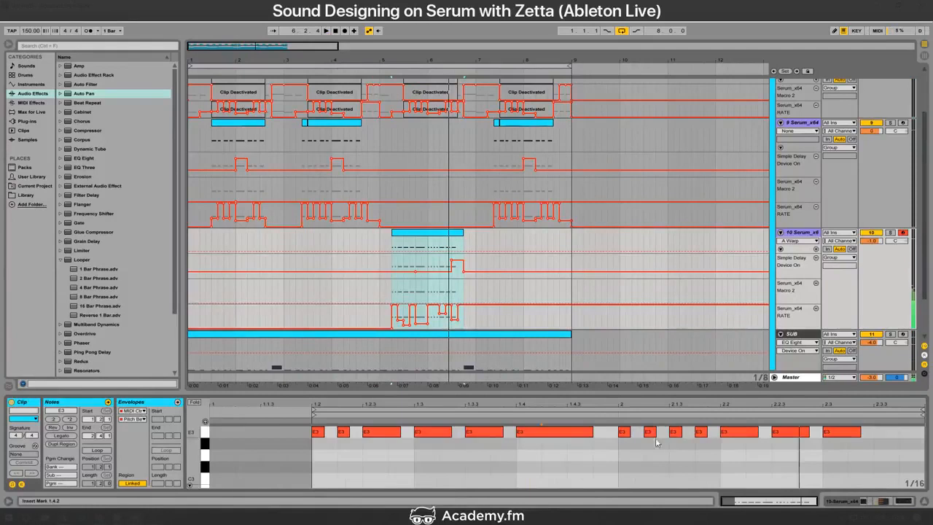
left_click_drag(729, 434, 616, 421)
key("ctrl+d")
left_click(613, 458)
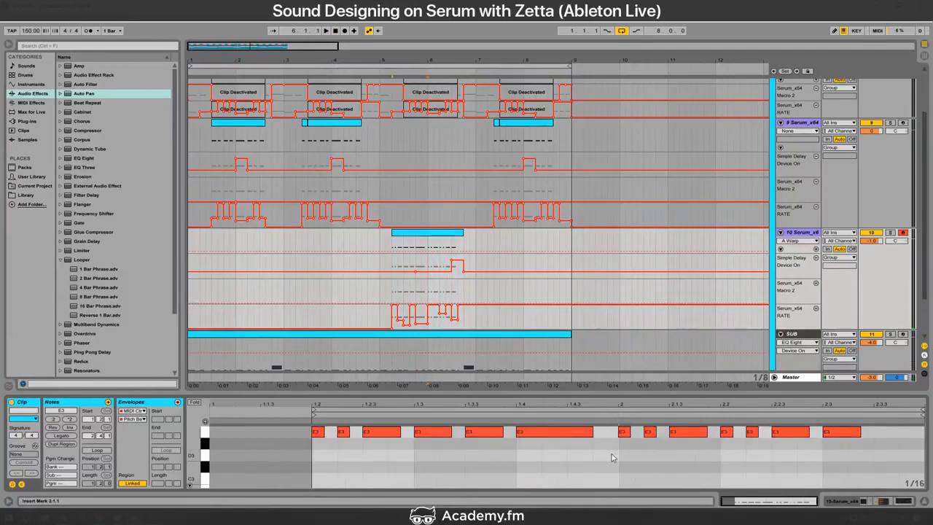
key("space")
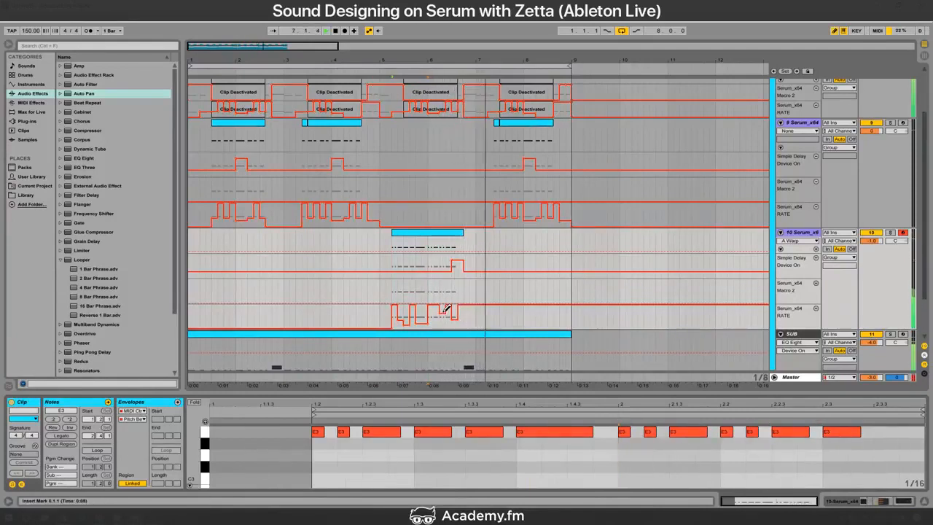
Step: Redraw track 10's RATE automation in bar 6 with dips at 6.1.3 and 6.2.3 and a raised step at 6.2.1
key("ctrl+z")
left_click(436, 317)
key("space")
key("space")
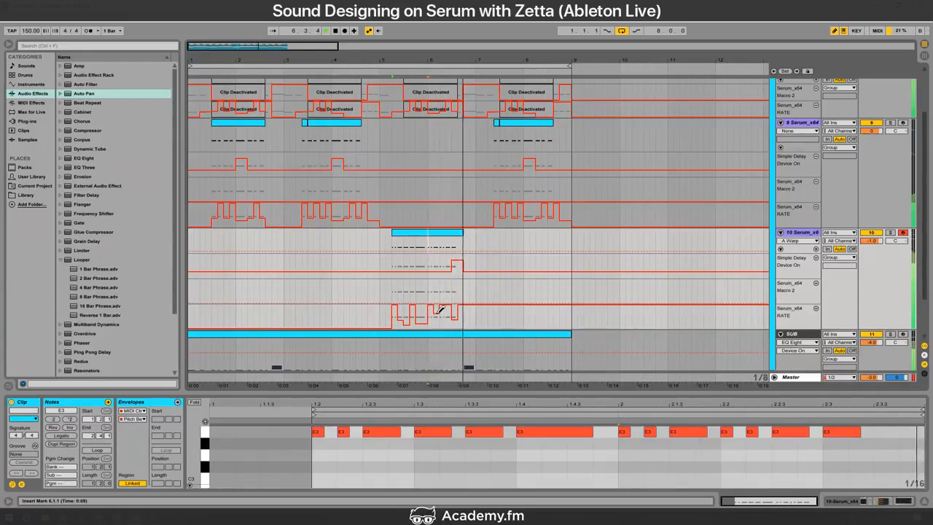
left_click(447, 313)
key("b")
key("space")
key("space")
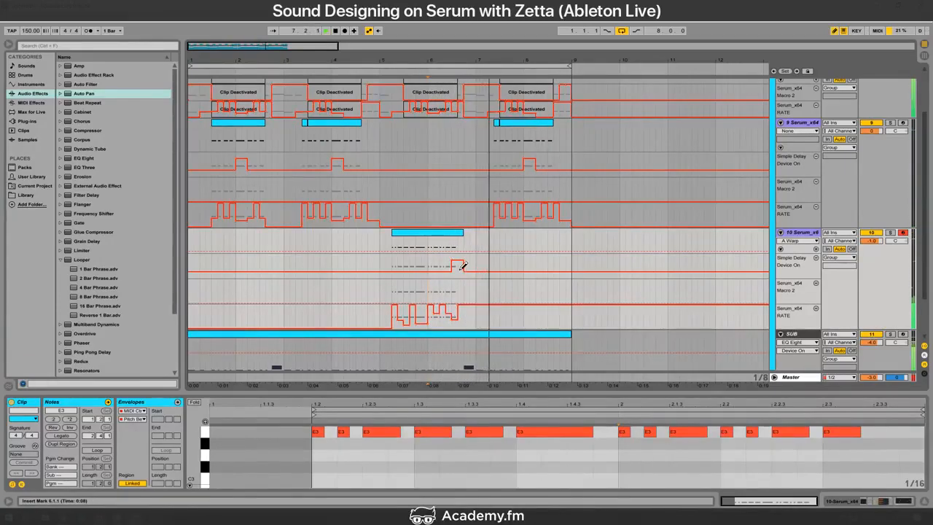
Step: Show track 10's device chain and listen to the edited bass phrase from 5.1.1
left_click(369, 263)
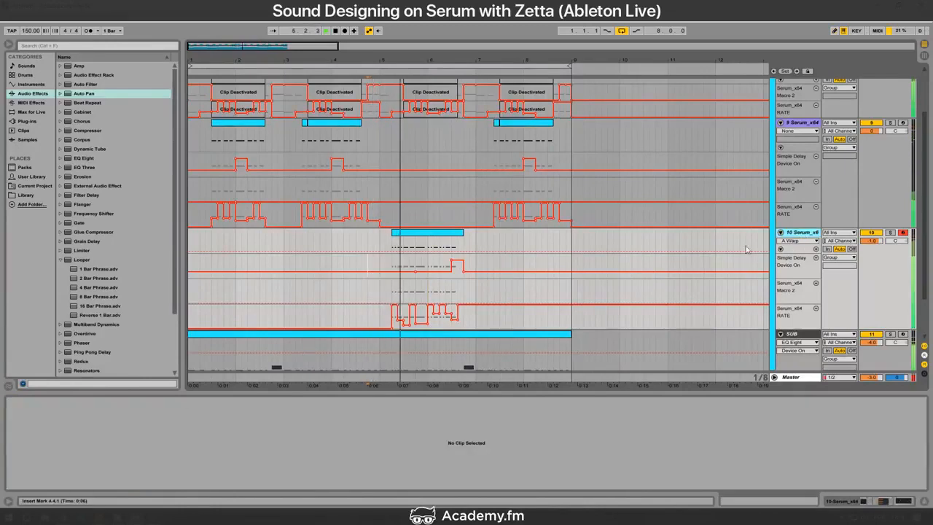
key("shift+Tab")
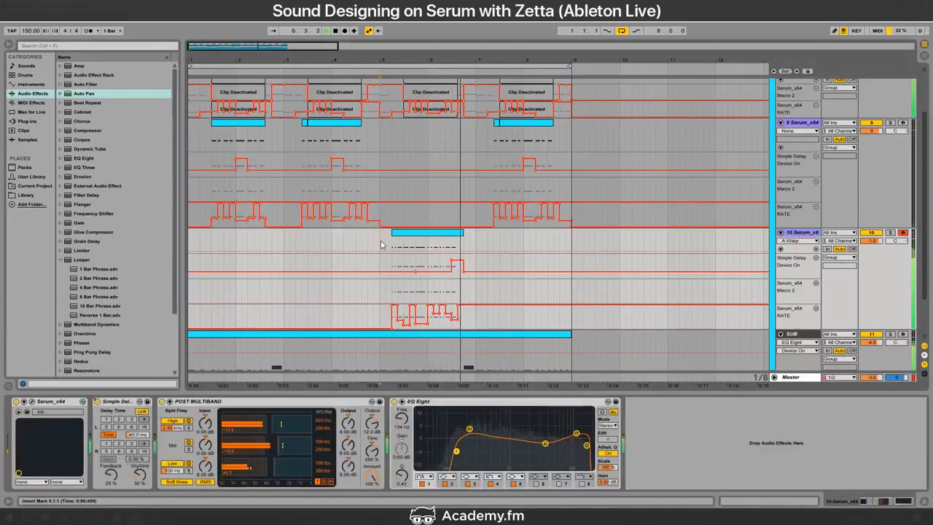
key("space")
key("space")
Step: Switch to the YouTube live dashboard and read the latest viewer comments and questions in the live chat
key("alt+Tab")
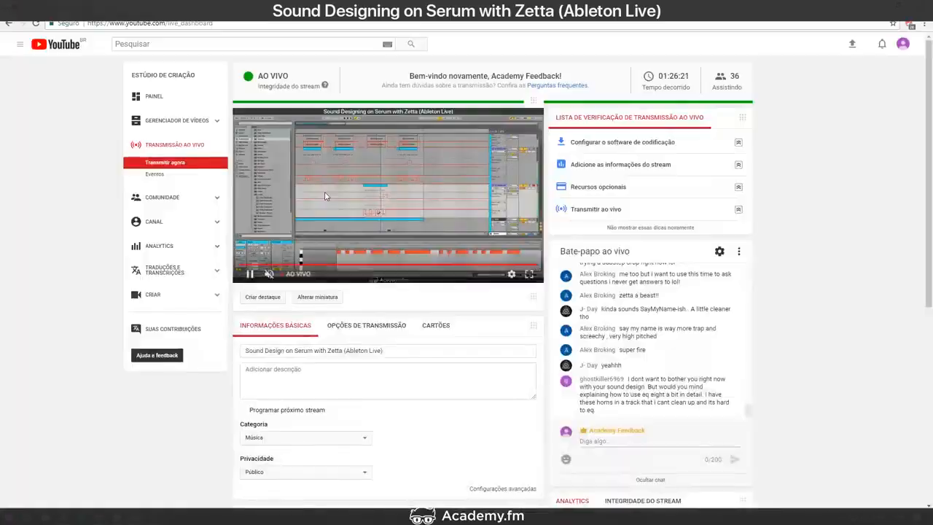
key("alt+Tab")
key("alt+Tab")
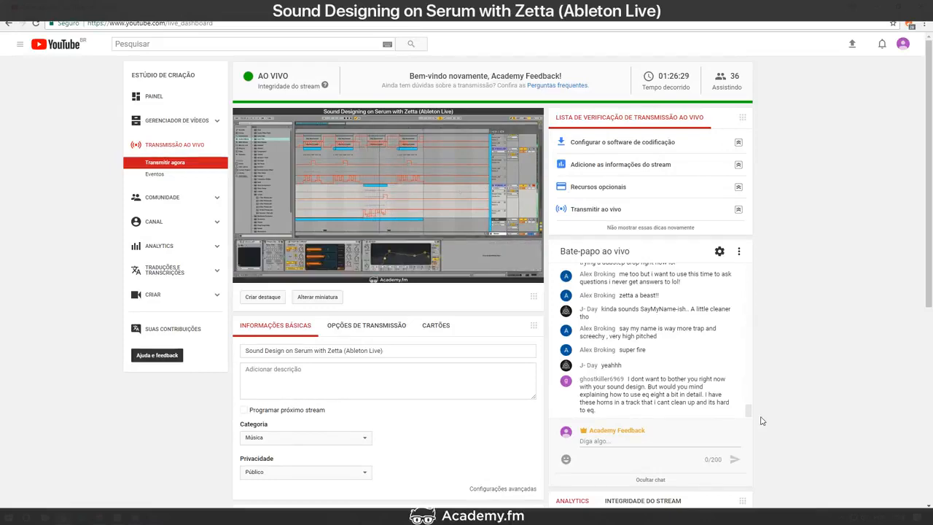
key("alt+Tab")
key("alt+Tab")
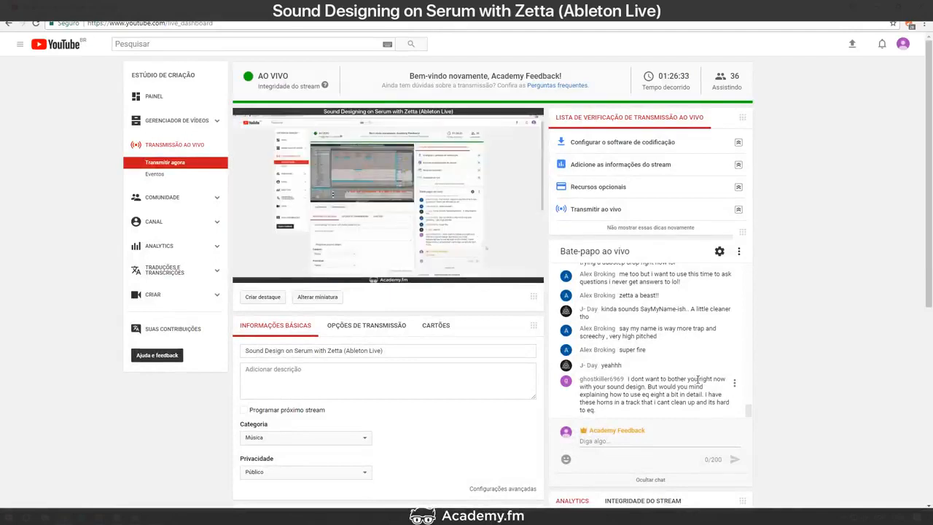
scroll(693, 379, "up", 1)
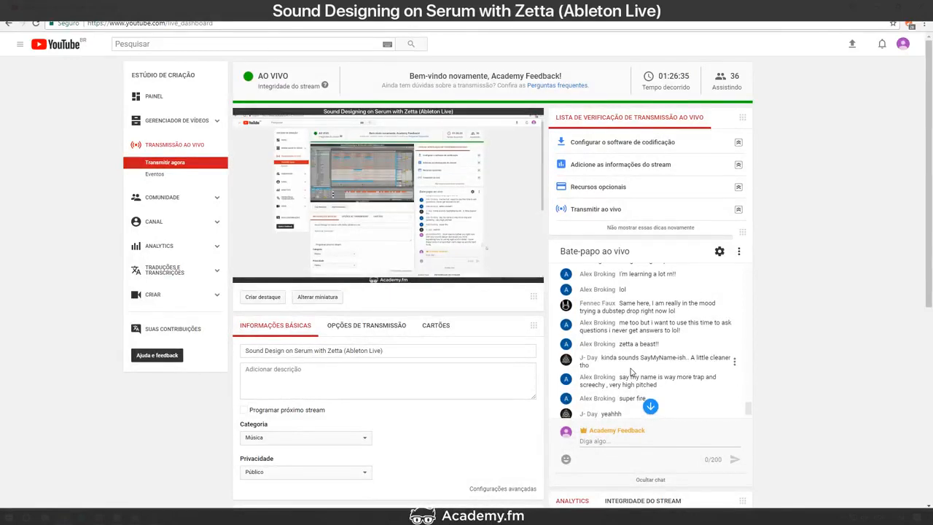
scroll(633, 371, "down", 1)
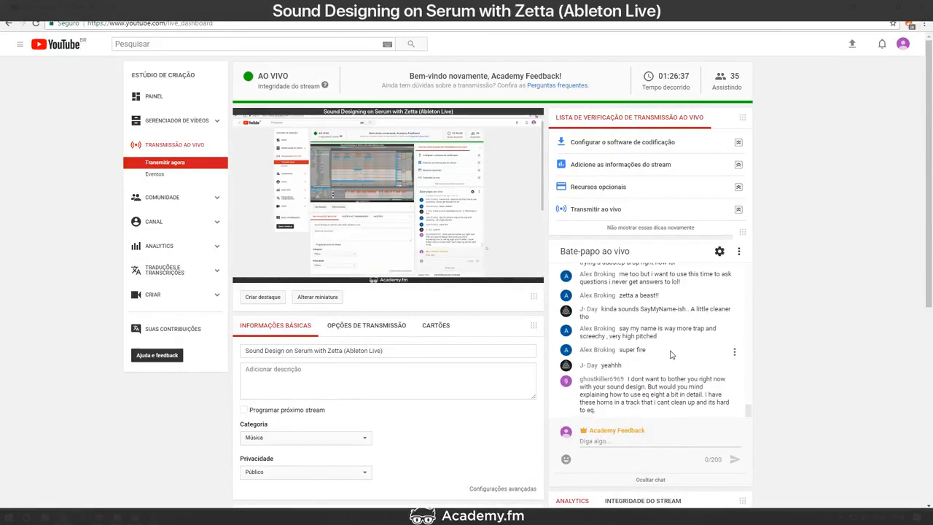
scroll(671, 355, "up", 1)
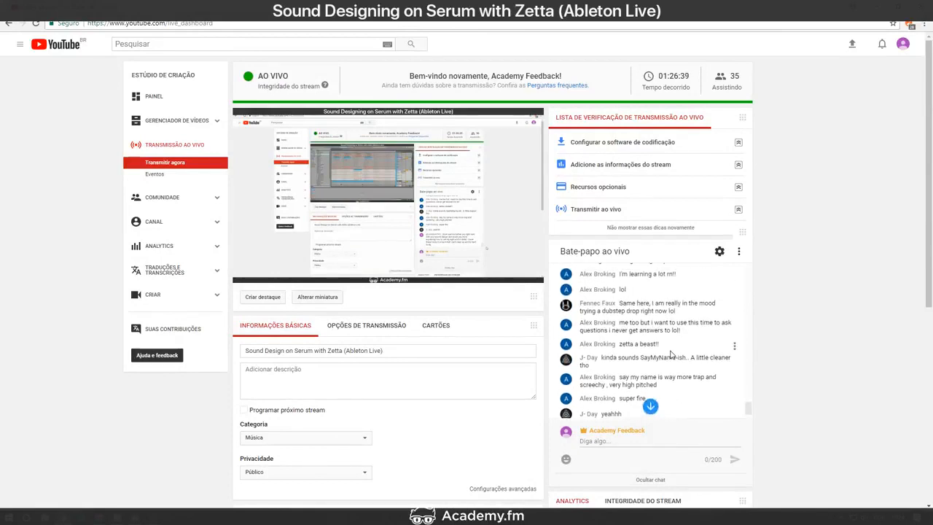
scroll(694, 333, "up", 1)
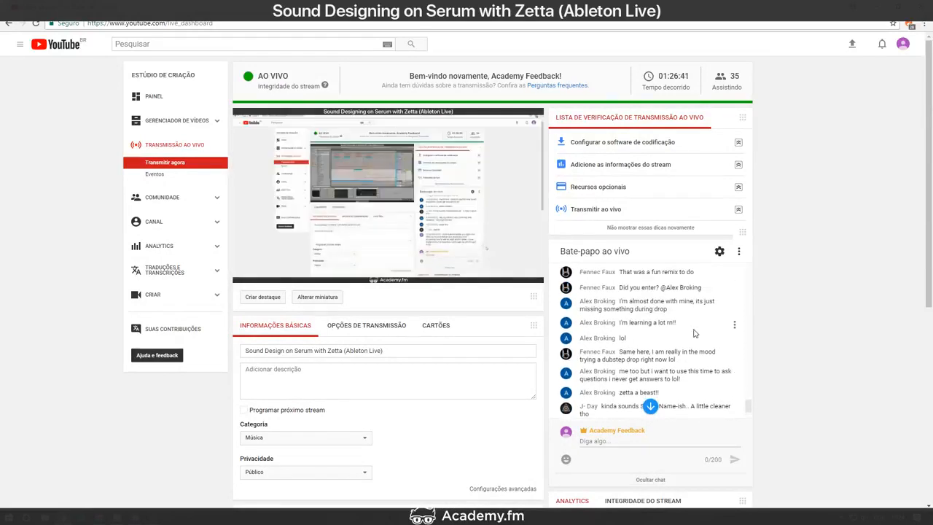
right_click(694, 333)
left_click(693, 333)
scroll(694, 333, "down", 7)
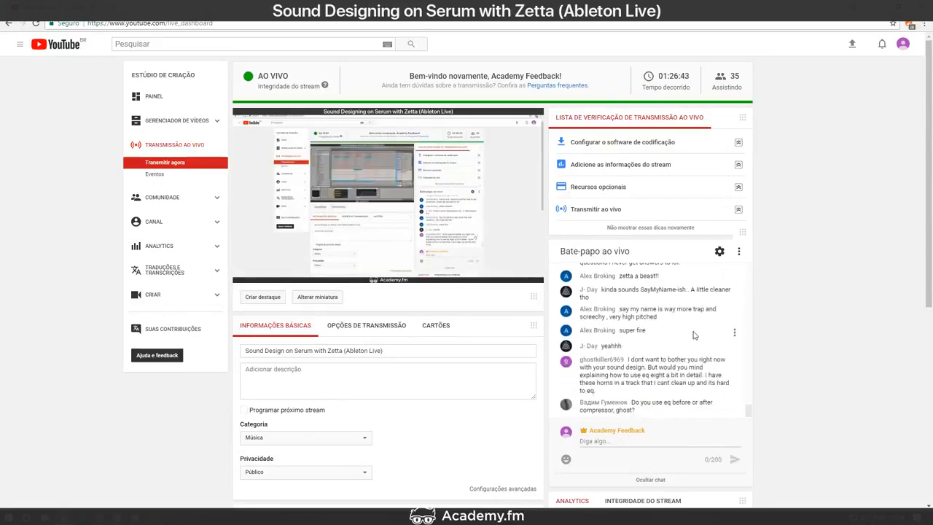
scroll(285, 377, "up", 3)
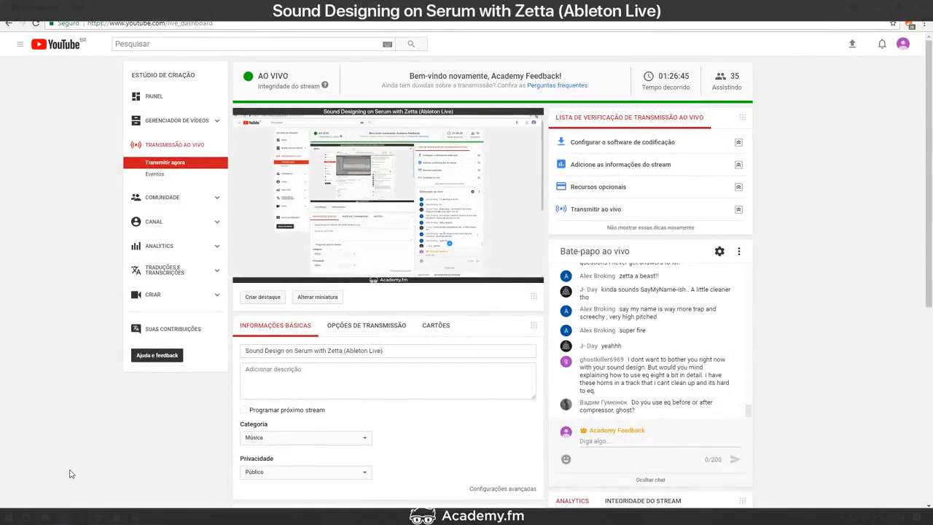
Step: Return to Ableton Live, stop playback and reopen the Serum window on track 10
key("alt+Tab")
key("space")
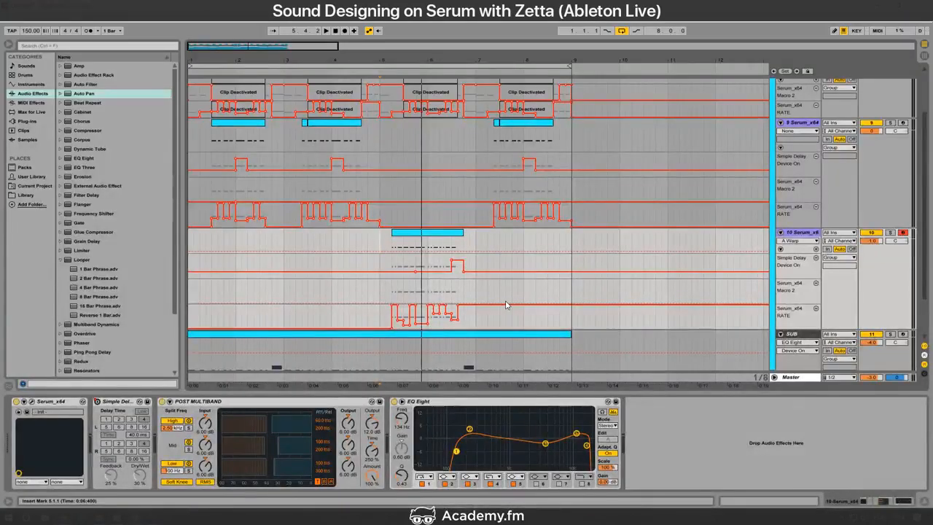
left_click(27, 412)
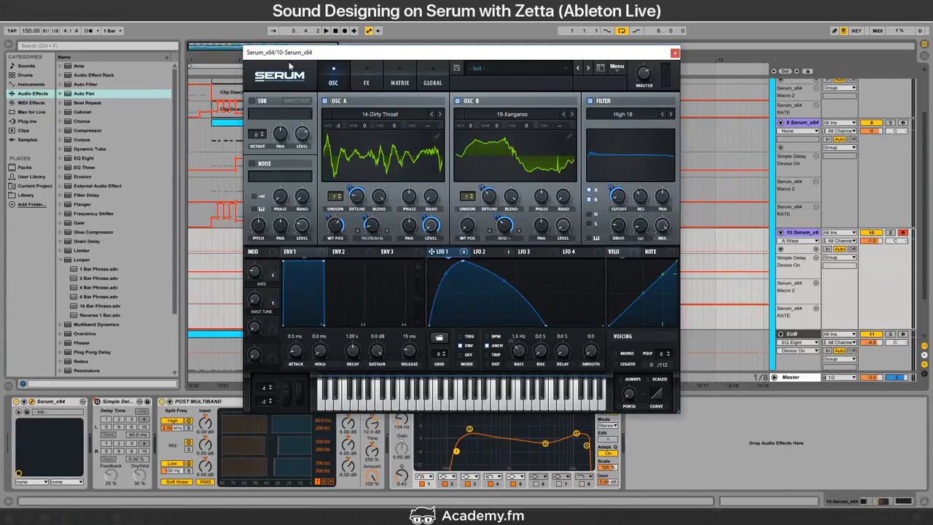
left_click_drag(319, 54, 287, 90)
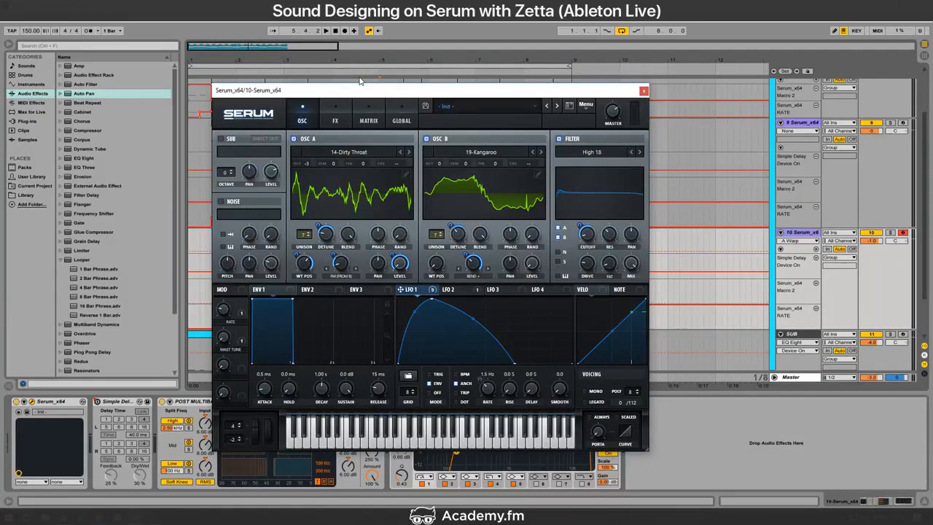
Step: Recheck the YouTube live chat for viewer questions, return to Ableton Live and move Serum clear of the device chain
key("alt+Tab")
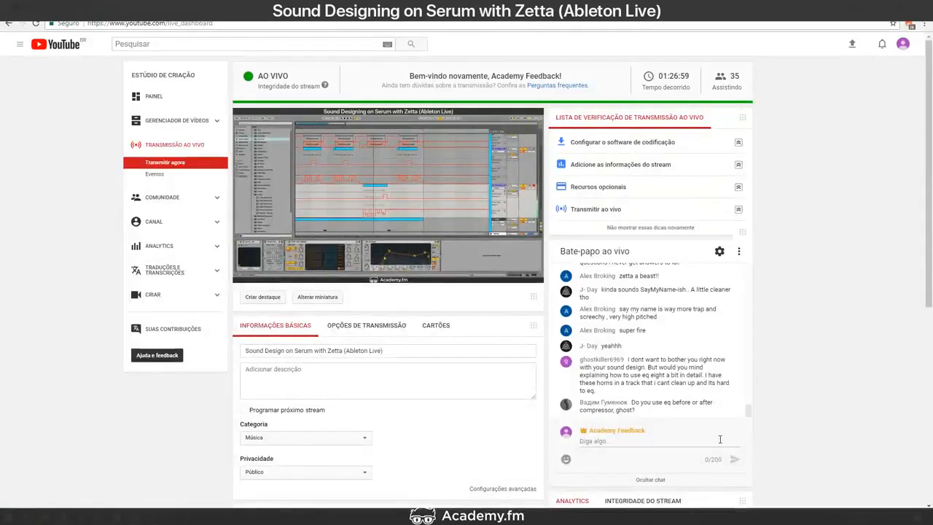
scroll(807, 346, "down", 1)
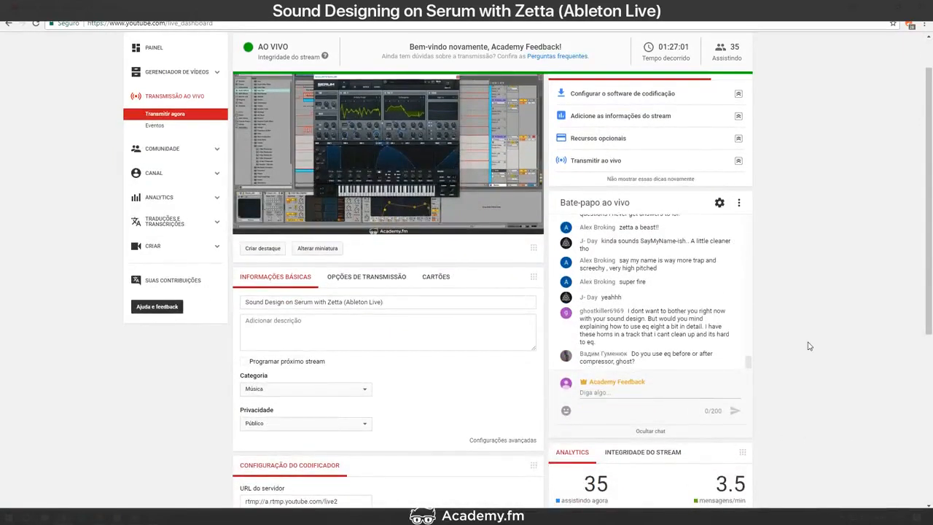
scroll(807, 346, "up", 1)
key("alt+Tab")
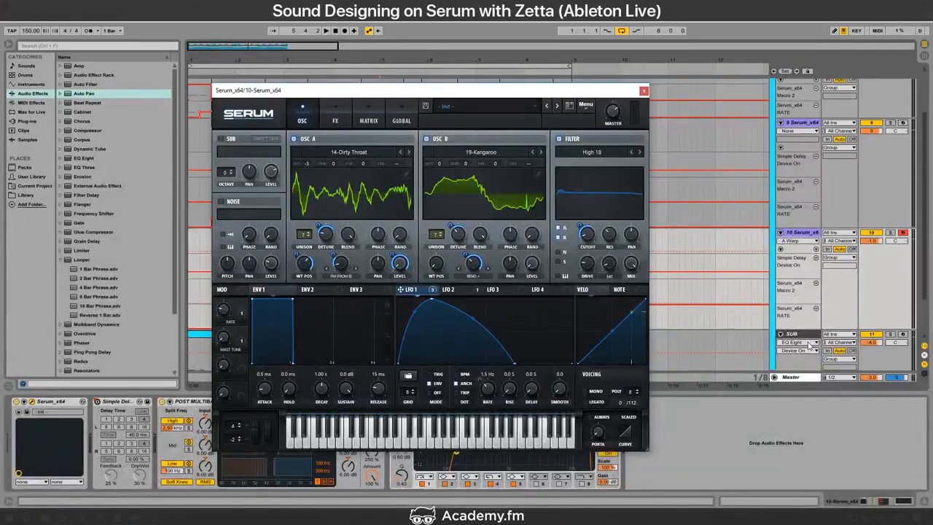
left_click_drag(480, 82, 509, 27)
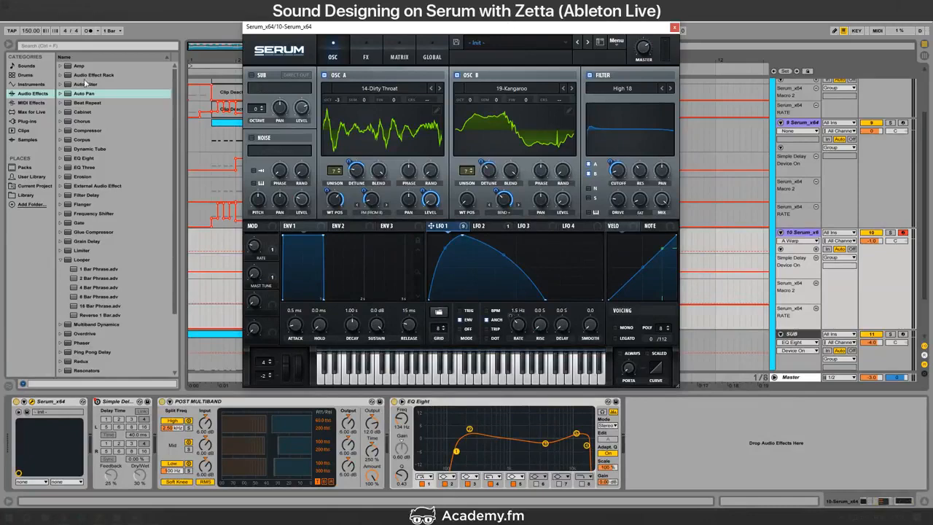
Step: Try an EQ Eight between Serum and Simple Delay on track 10, and remove it
left_click_drag(82, 155, 132, 446)
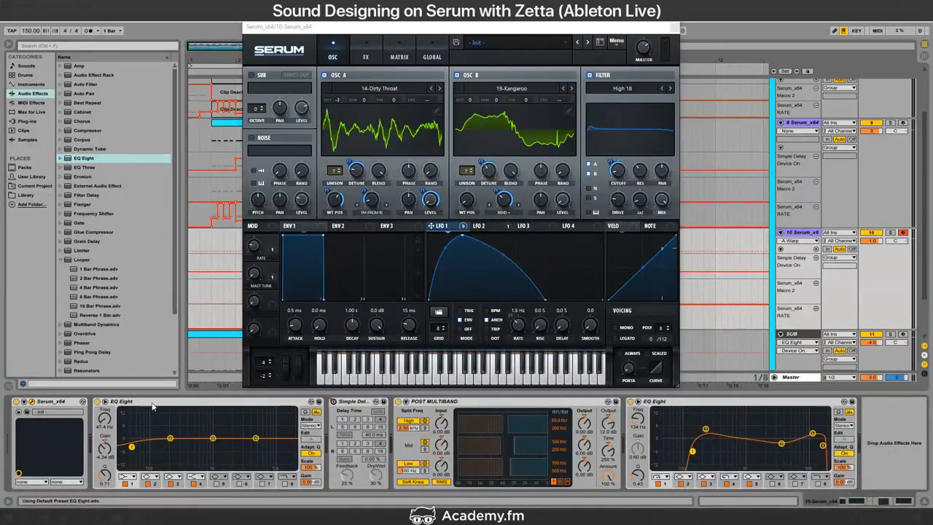
left_click(155, 405)
key("Delete")
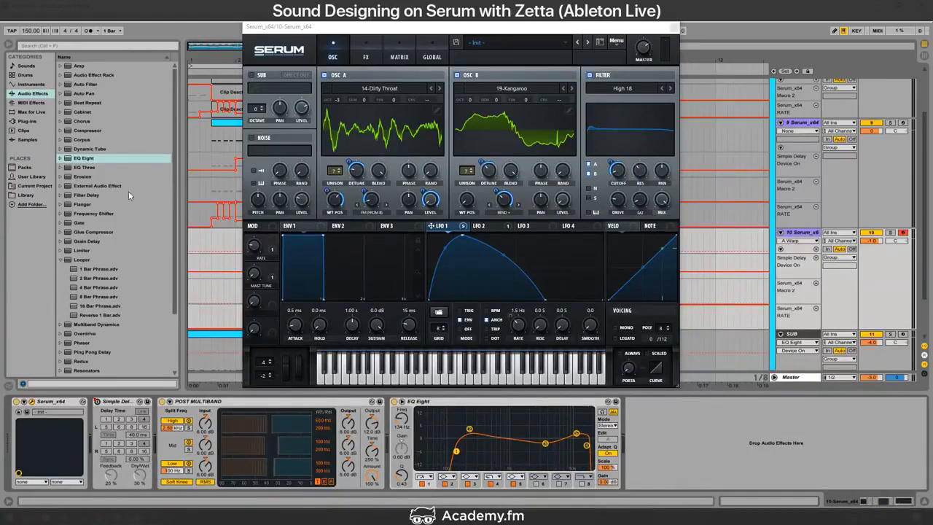
Step: Set band 3 of the EQ Eight on track 10 to 2.50 kHz, Q 1.50 and -2.00 dB gain
left_click(61, 261)
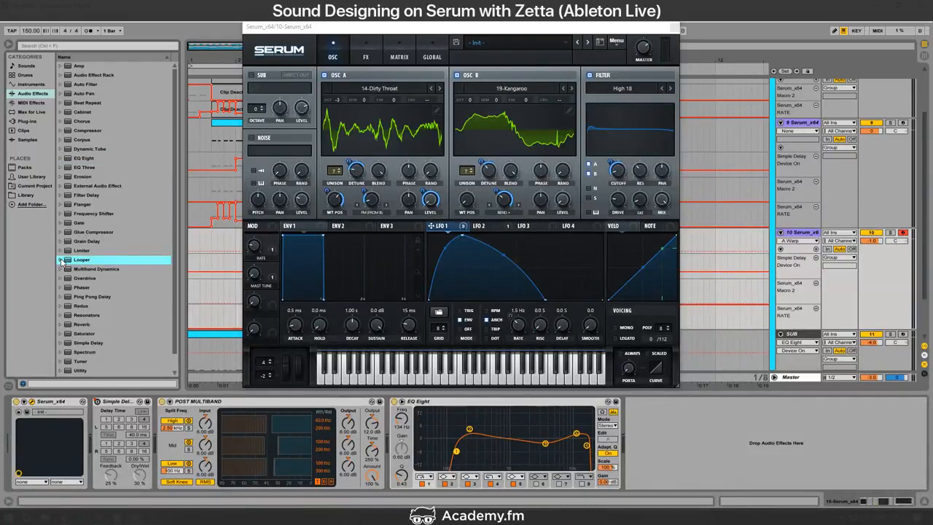
left_click(61, 260)
left_click(560, 471)
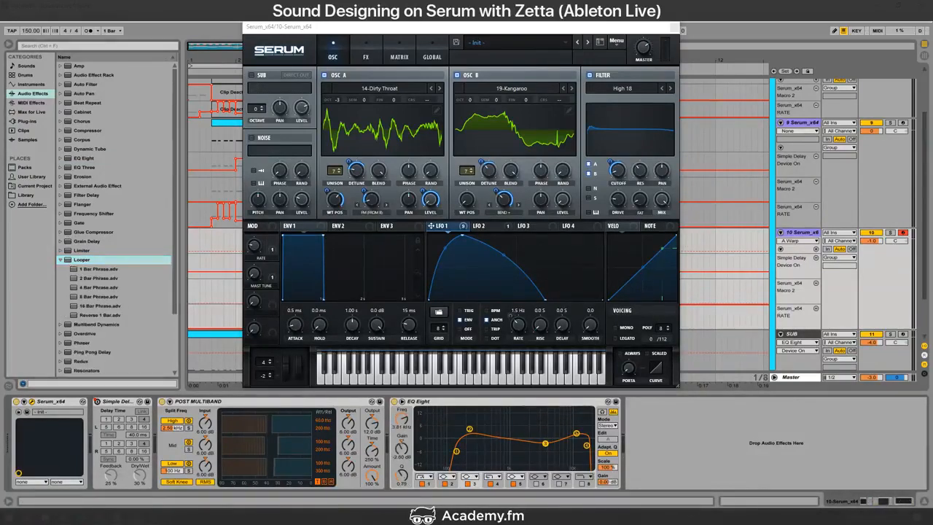
left_click_drag(545, 443, 545, 436)
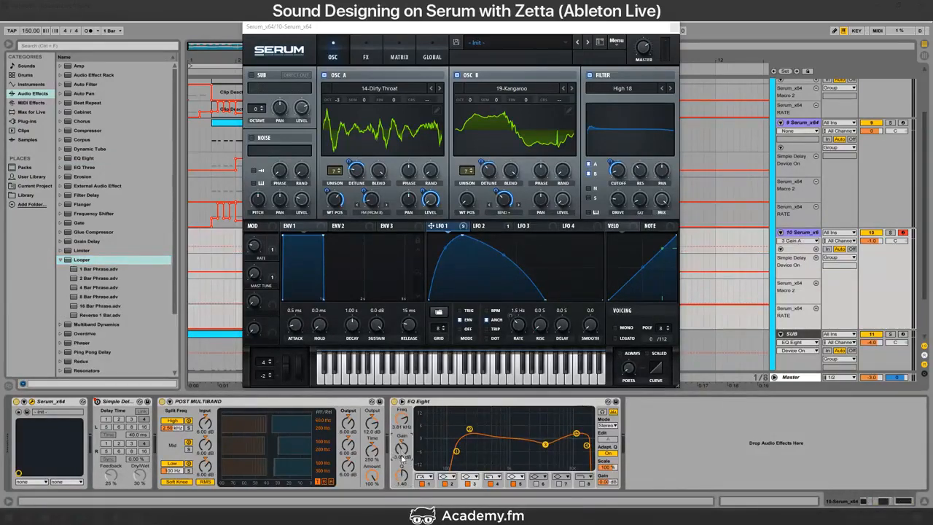
left_click(407, 484)
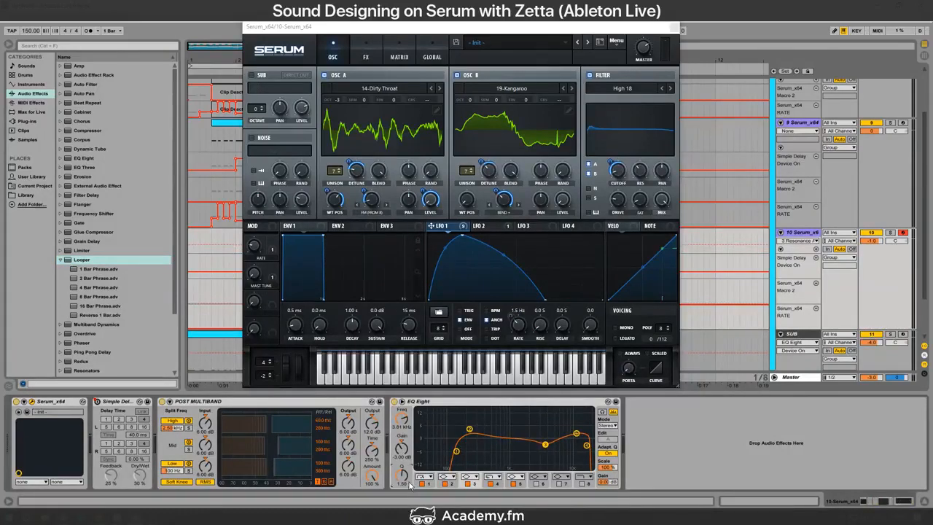
left_click(408, 425)
key("Return")
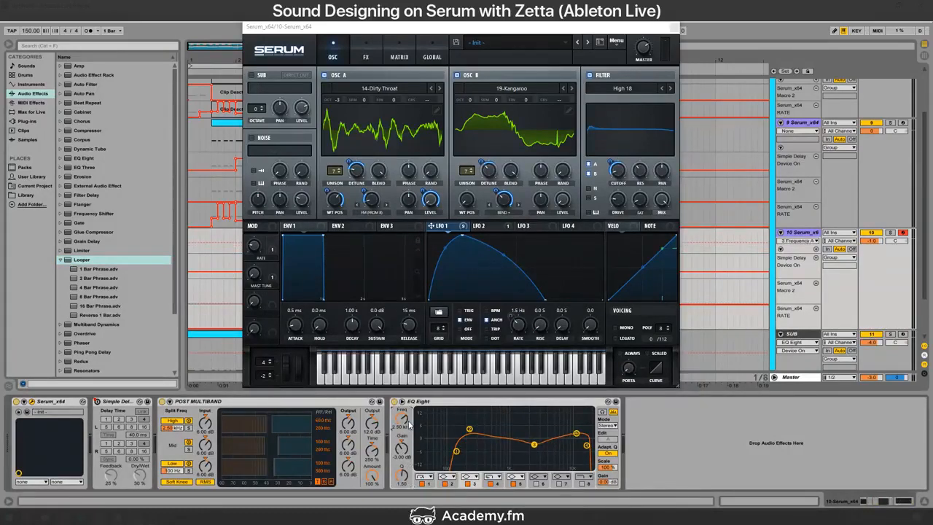
left_click(412, 452)
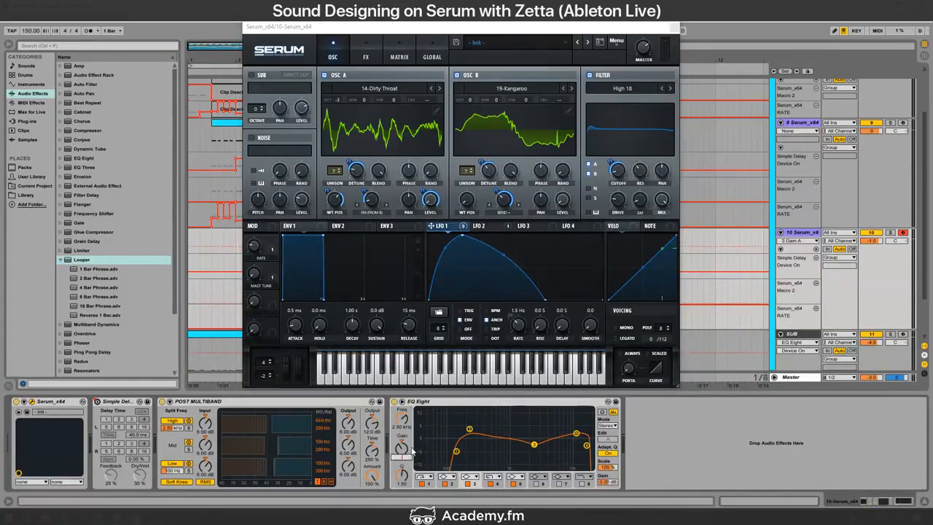
Step: Check the YouTube live chat for new questions, return to Ableton Live and close the Serum window
key("alt+Tab")
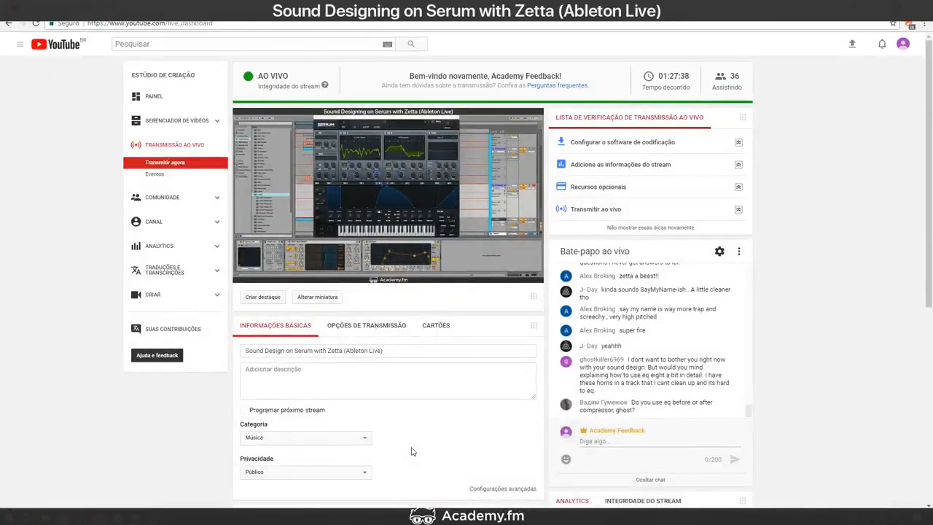
key("alt+Tab")
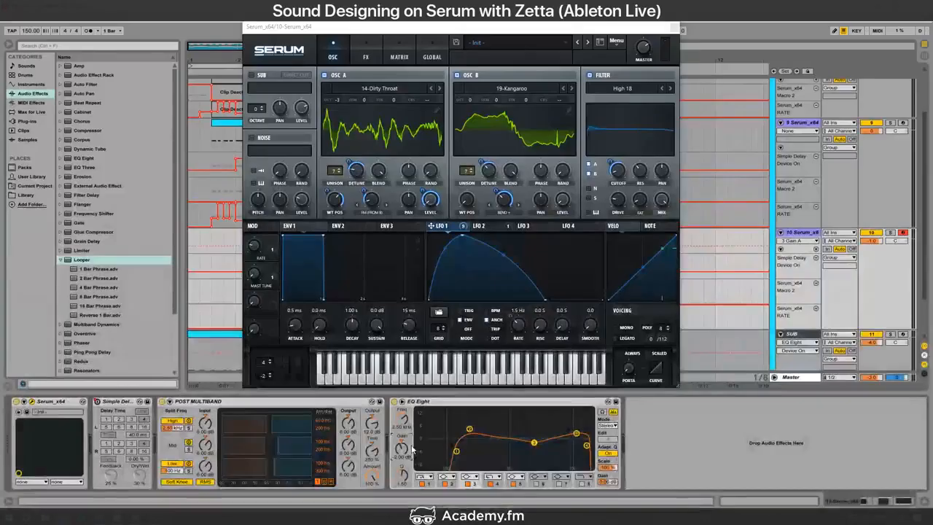
left_click(674, 27)
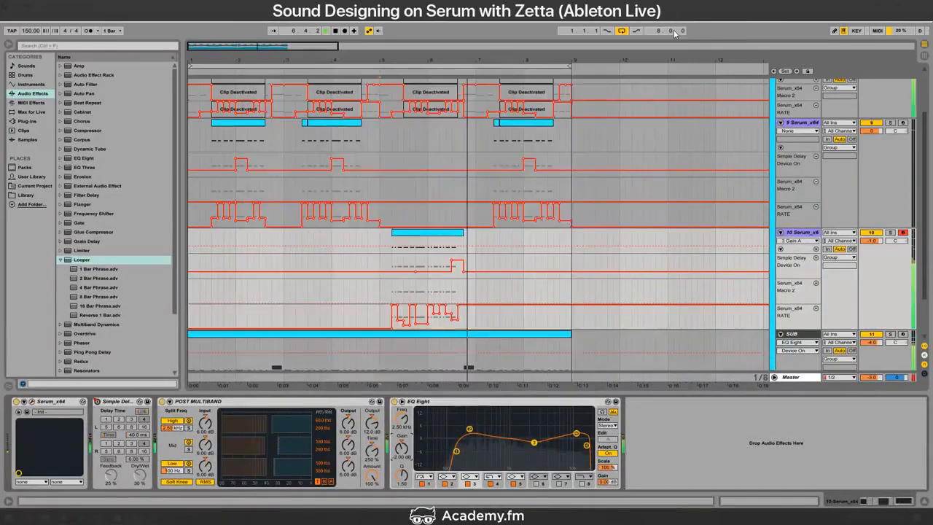
Step: Restart playback of the drop from bar 1
key("space")
left_click(198, 235)
key("space")
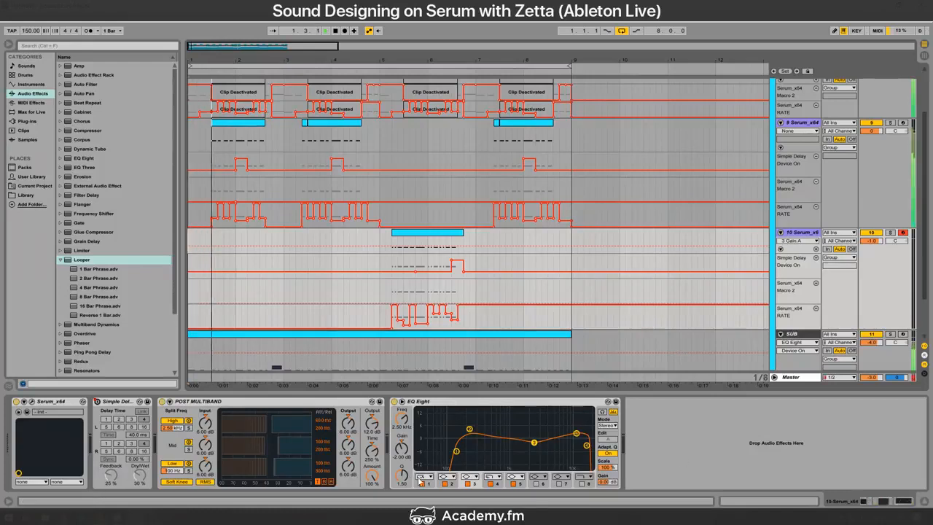
left_click(61, 260)
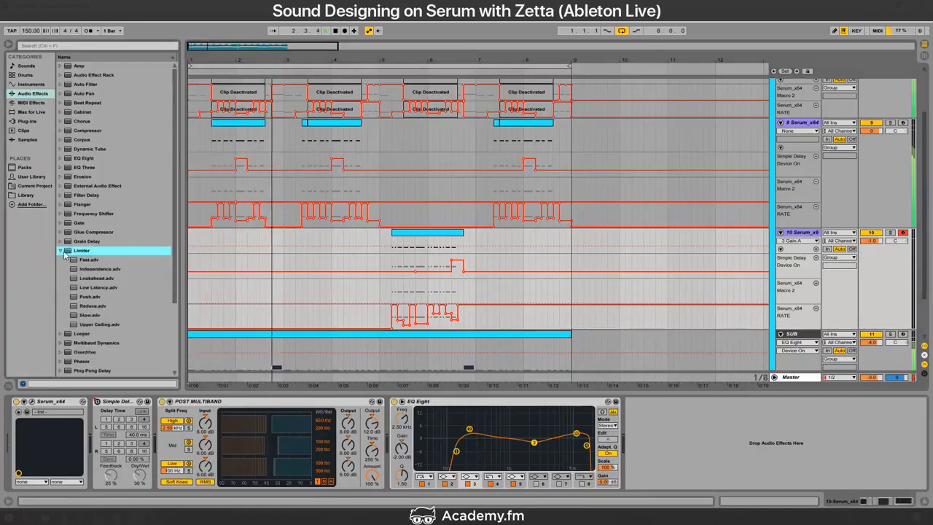
Step: Delete the short second E3 note in the track 10 clip, audition it and pull the following E3 note earlier
left_click(381, 246)
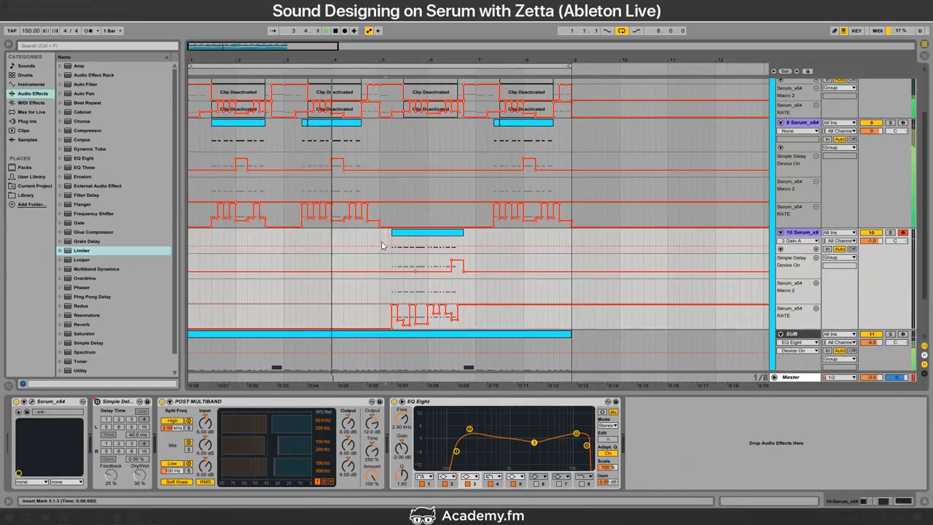
left_click(428, 237)
left_click(344, 432)
key("space")
key("space")
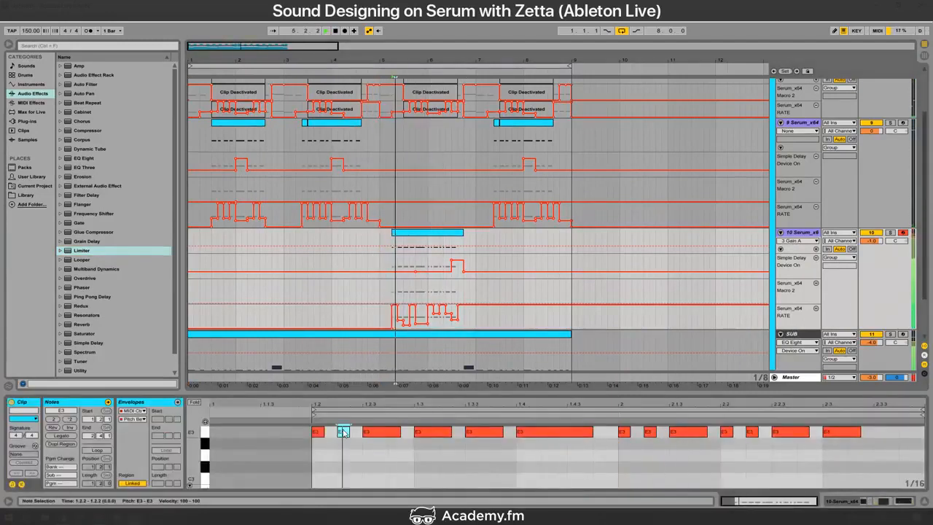
key("Delete")
key("space")
key("space")
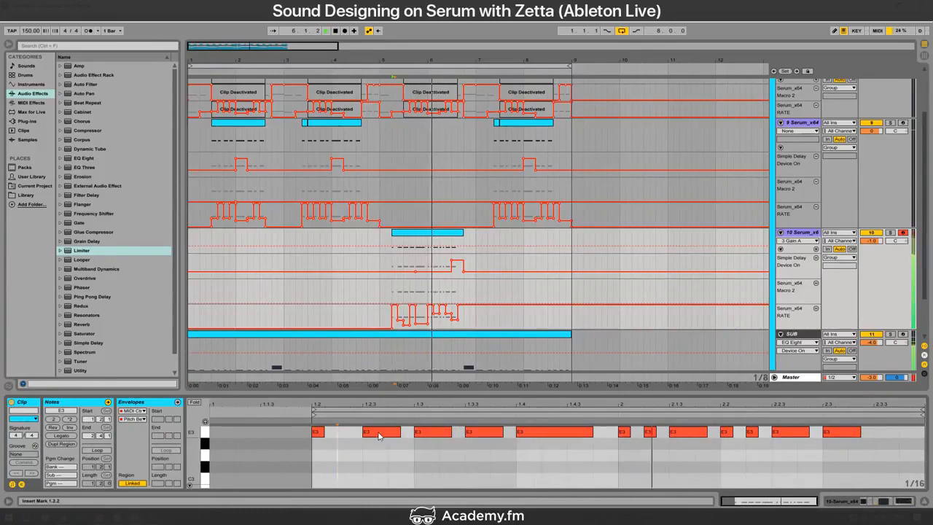
left_click_drag(385, 435, 334, 438)
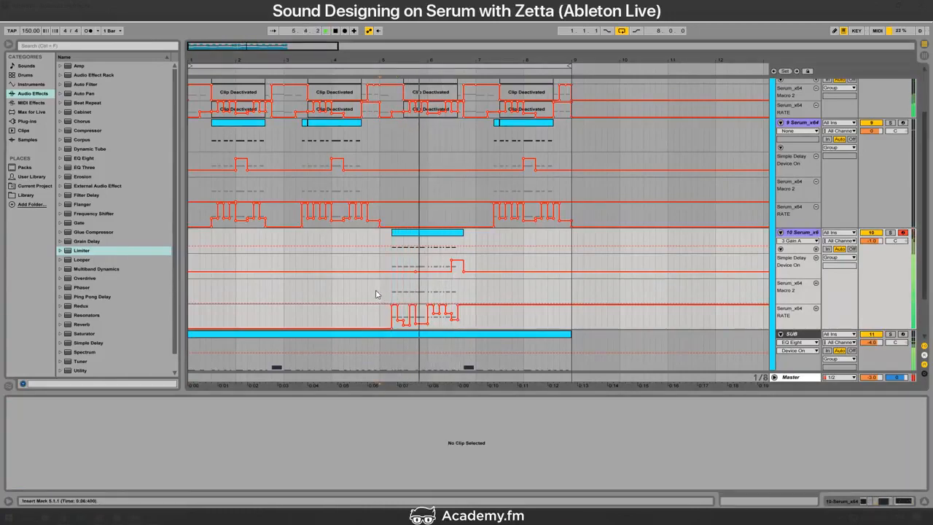
Step: Adjust the RATE automation under the first notes of the track 10 clip and audition it
left_click(393, 299)
mouse_move(393, 298)
left_mouse_down()
mouse_move(396, 270)
mouse_move(423, 261)
mouse_move(417, 322)
mouse_move(438, 299)
mouse_move(469, 289)
mouse_move(418, 295)
mouse_move(425, 317)
left_mouse_up()
key("space")
key("space")
key("space")
key("space")
Step: Replay the passage from bar 5 several times to judge the edited bass phrase
left_click(382, 290)
key("space")
key("space")
key("b")
key("space")
key("space")
key("space")
key("b")
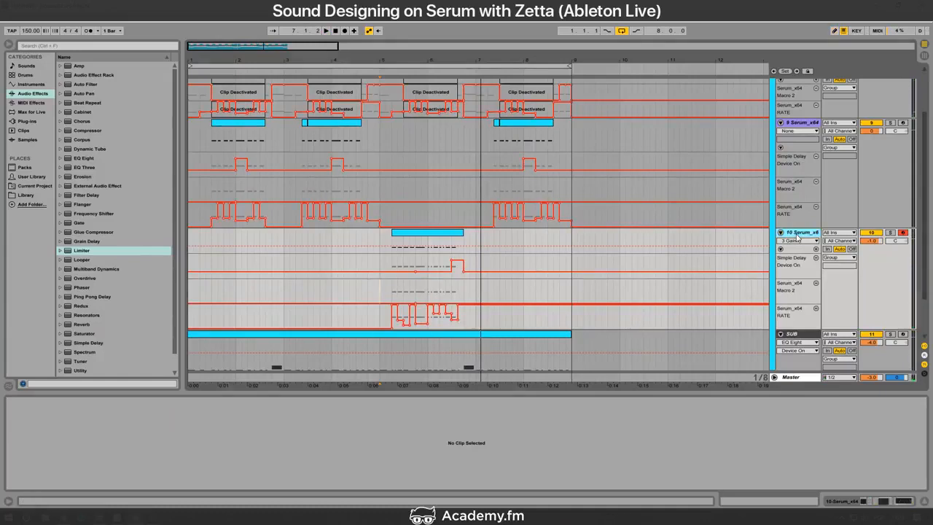
Step: Delete Serum's MAST TUNE automation on track 10 and remove the Macro 2 automation lane
double_click(796, 232)
left_click(25, 402)
right_click(114, 439)
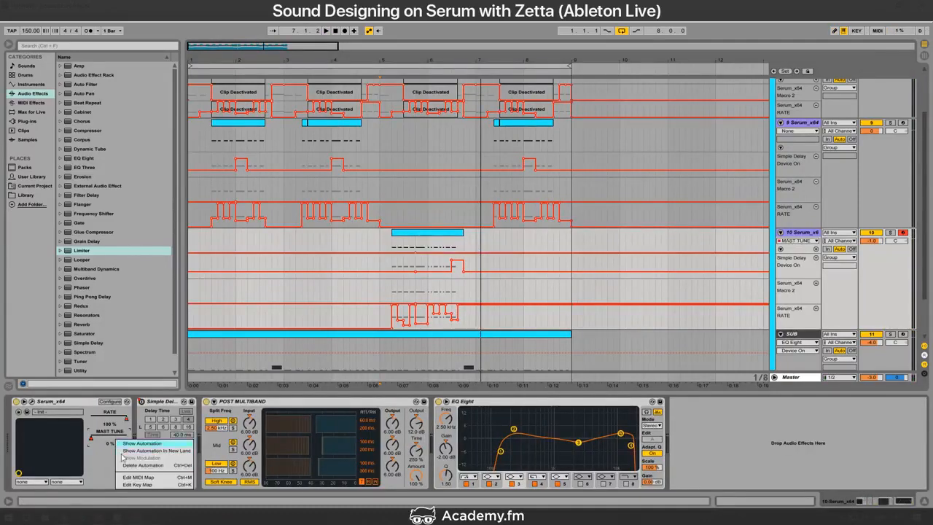
left_click(133, 467)
left_click(815, 283)
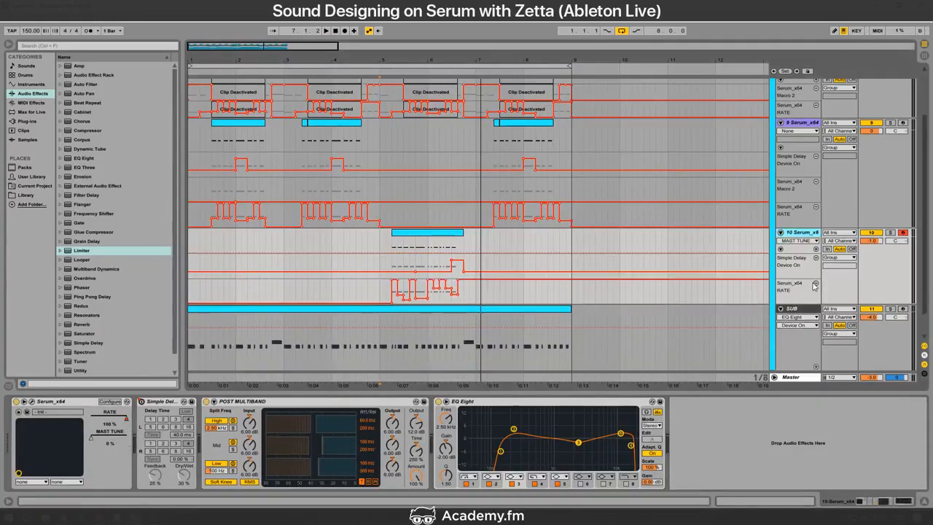
Step: Try an EQ Eight with a band 1 low cut ahead of Simple Delay and POST MULTIBAND, and remove it
key("alt+Tab")
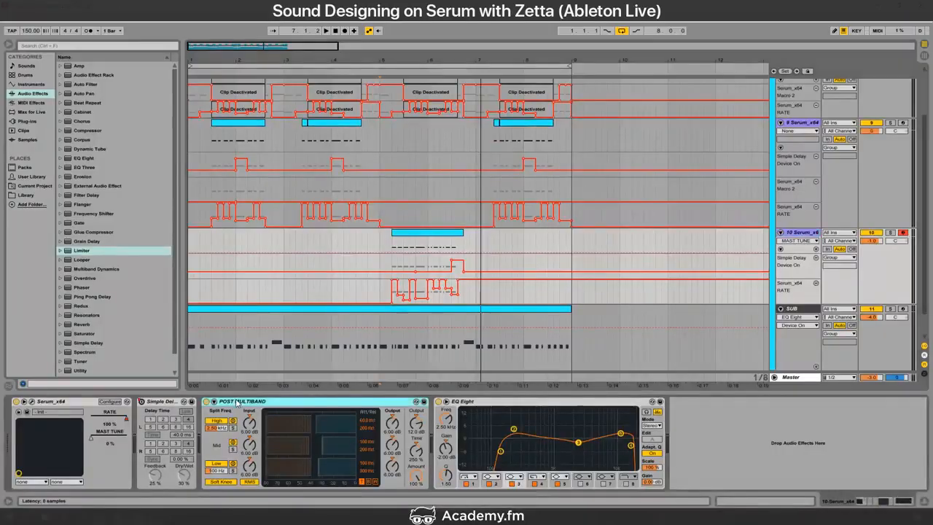
left_click(380, 241)
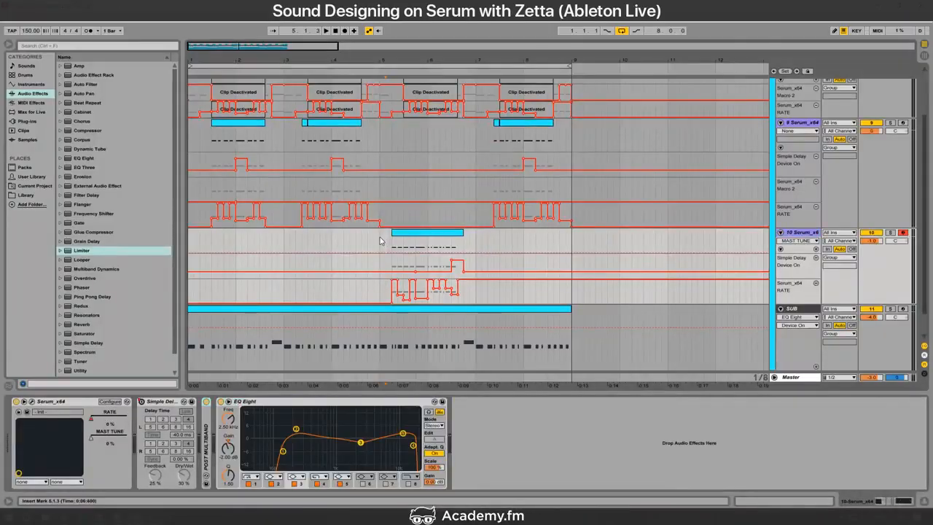
left_click_drag(81, 160, 179, 451)
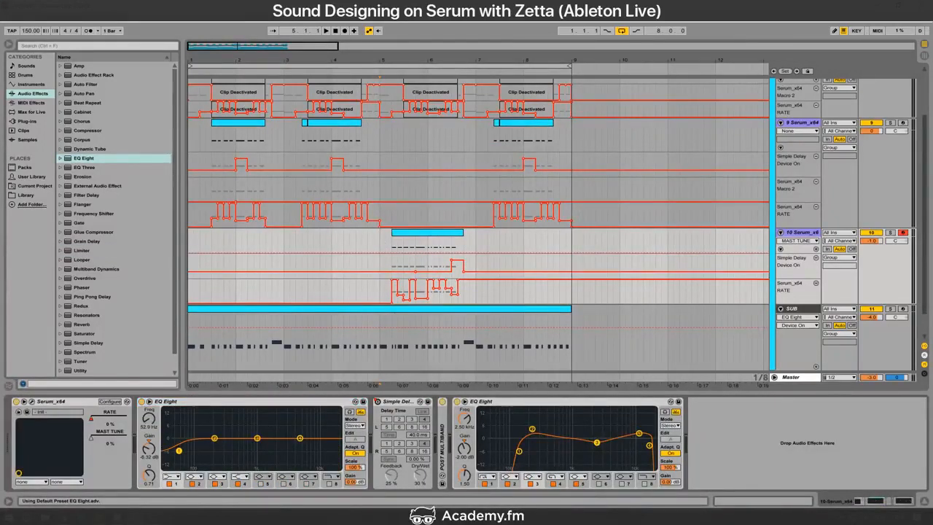
double_click(441, 430)
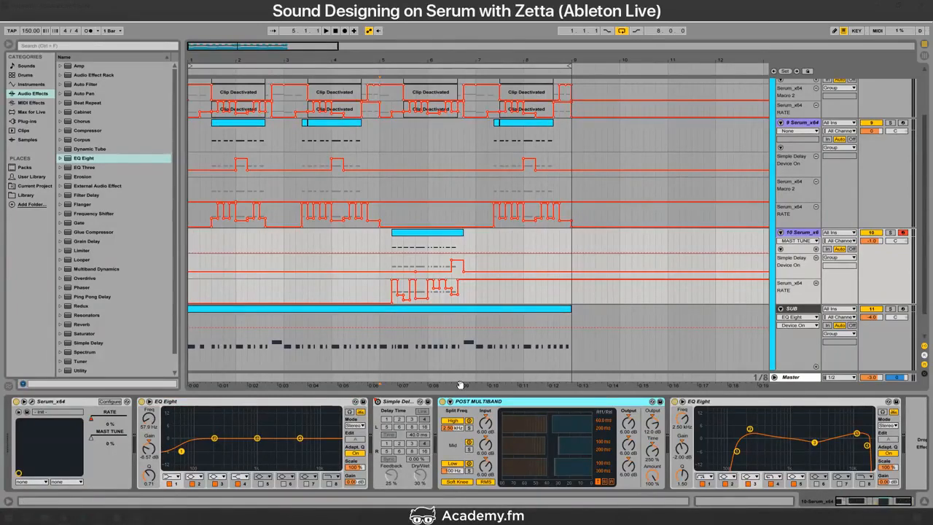
left_click(229, 405)
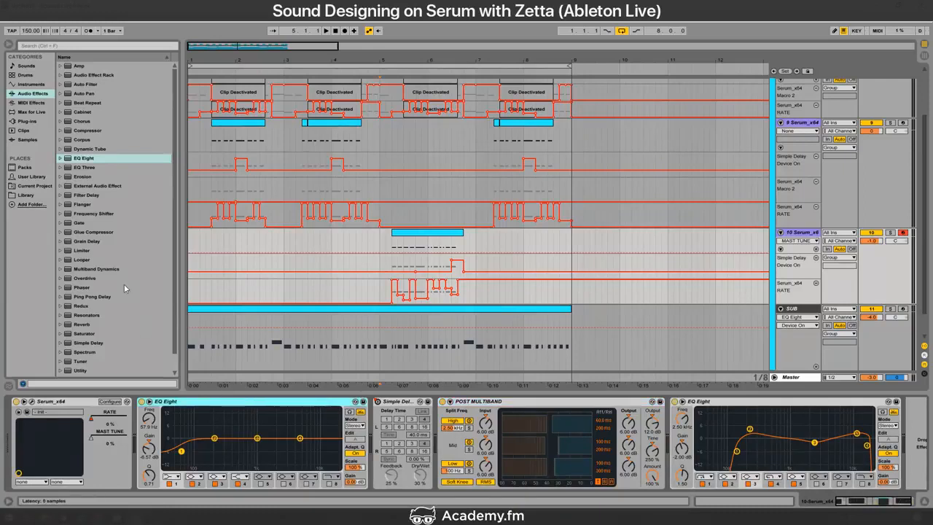
key("Delete")
Step: Try a Glue Compressor with -20.0 dB threshold and 10.0 dB makeup in place of the bypassed POST MULTIBAND, and remove it
left_click(93, 232)
left_click_drag(259, 414, 255, 413)
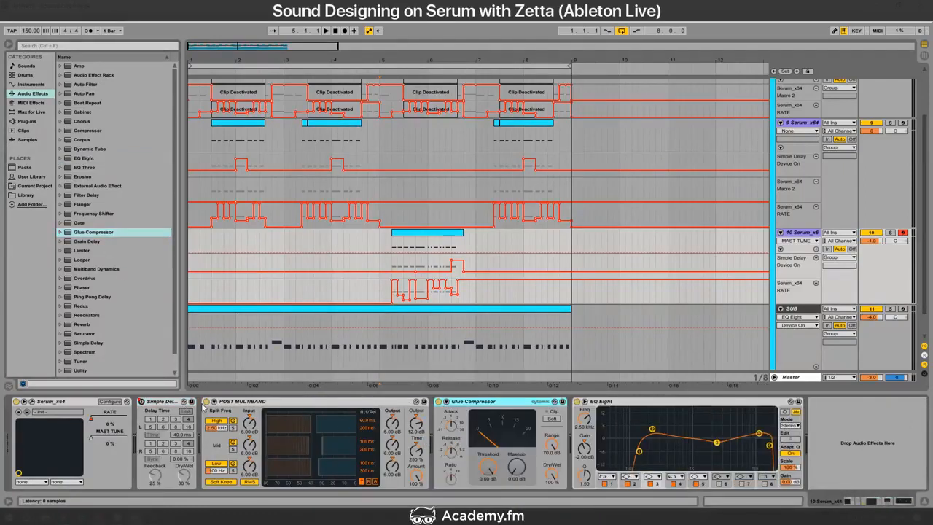
left_click(206, 402)
left_click(486, 471)
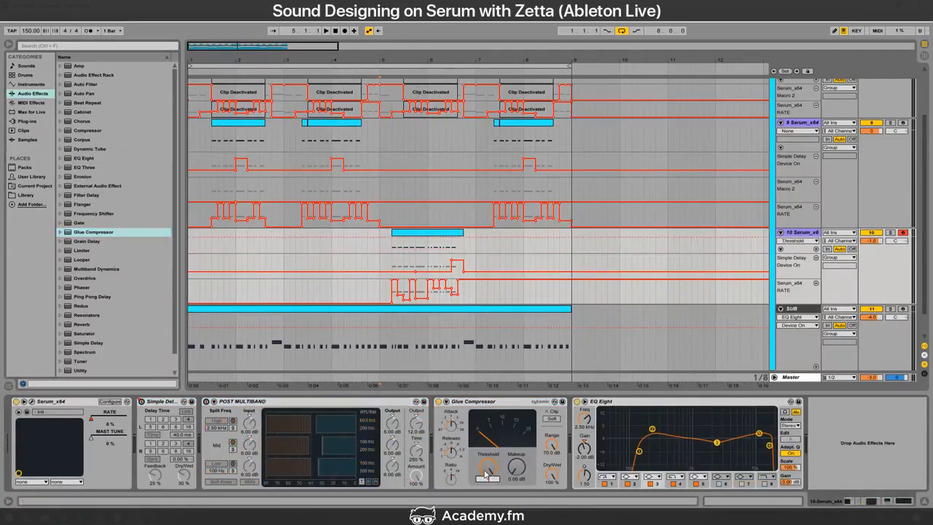
left_click_drag(486, 474, 515, 474)
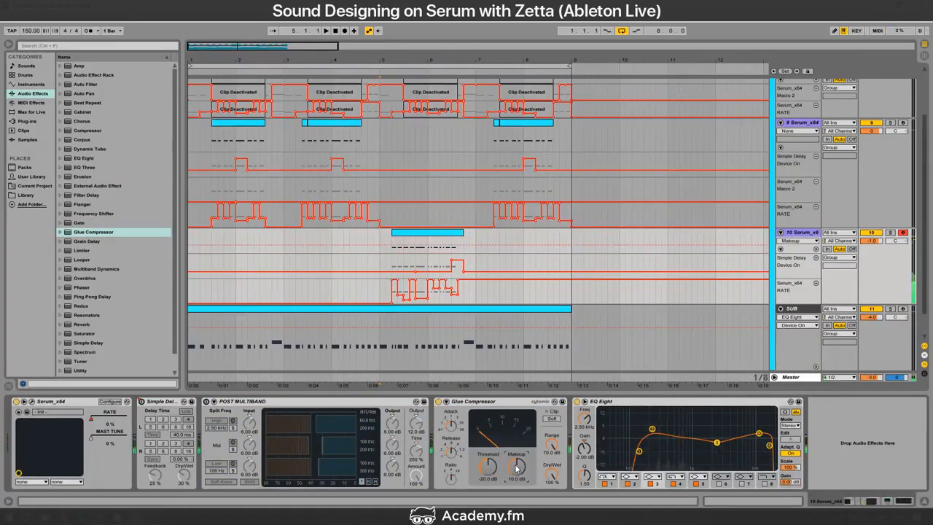
left_click(497, 402)
key("Delete")
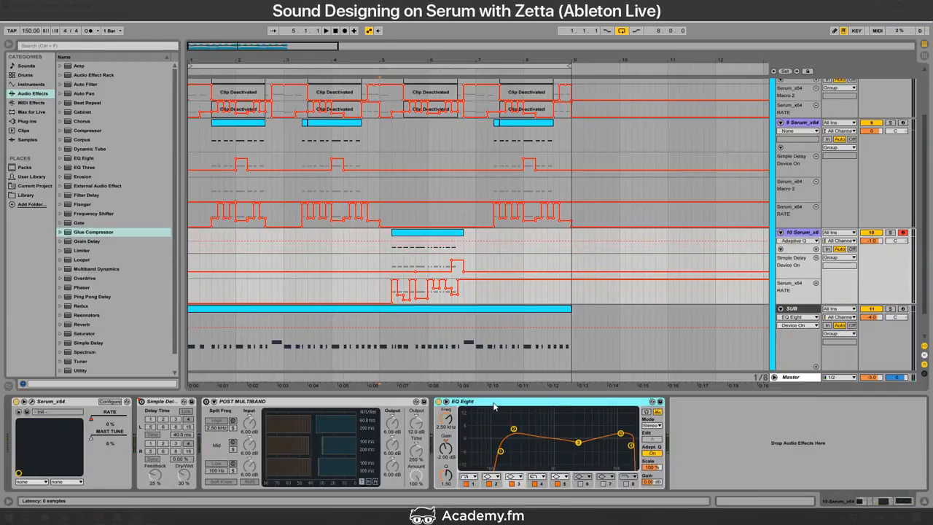
Step: Read the latest YouTube live chat messages, return to Ableton Live and reactivate POST MULTIBAND to audition track 10 soloed
key("alt+Tab")
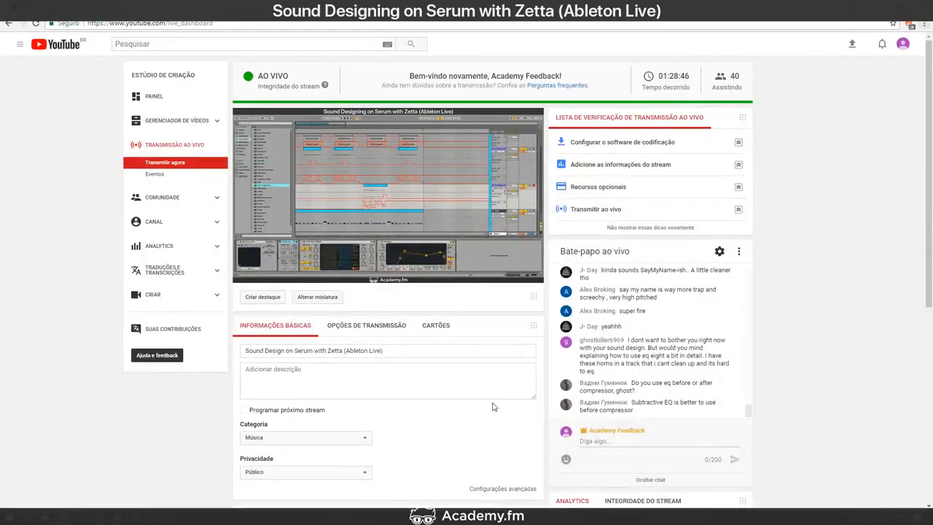
key("alt+Tab")
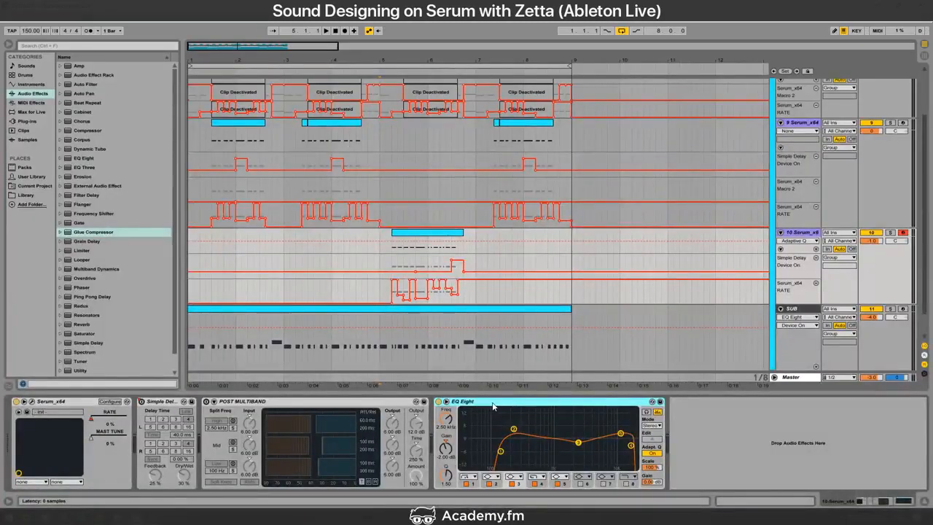
left_click(374, 408)
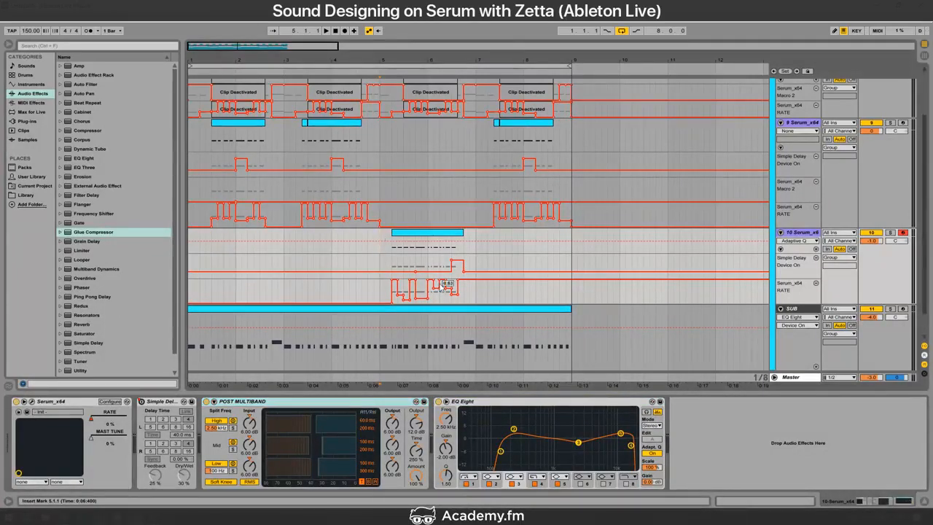
key("space")
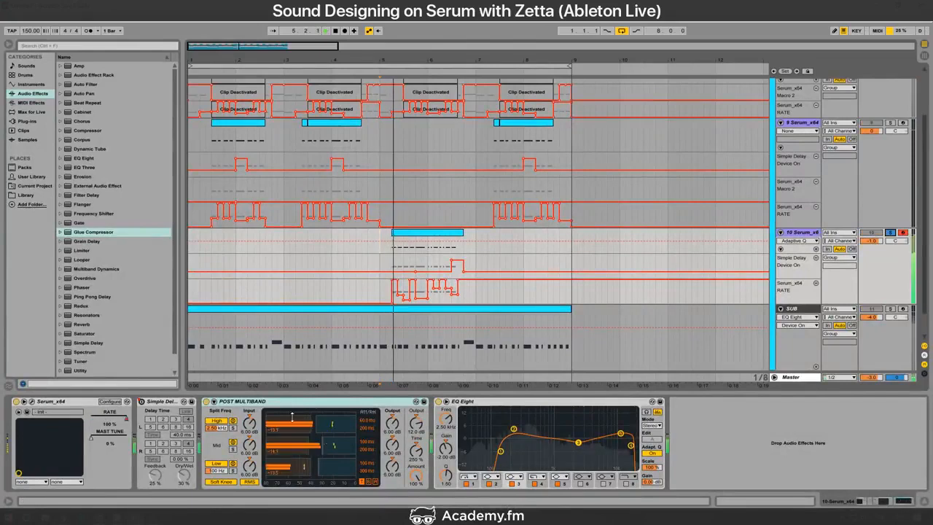
key("space")
Step: Replace the EQ Eight after POST MULTIBAND with a fresh default EQ Eight and play the track 10 clip
left_click(489, 403)
key("Delete")
left_click(89, 160)
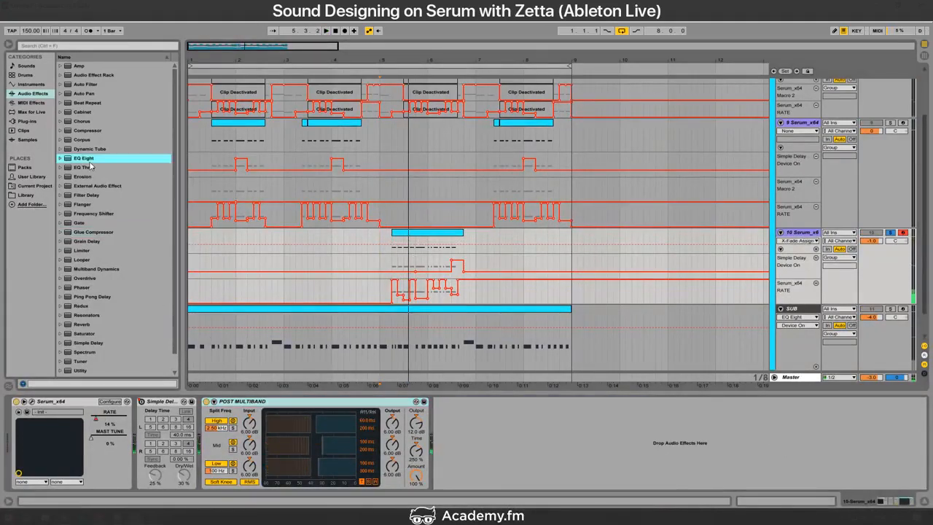
double_click(89, 162)
left_click(430, 234)
key("space")
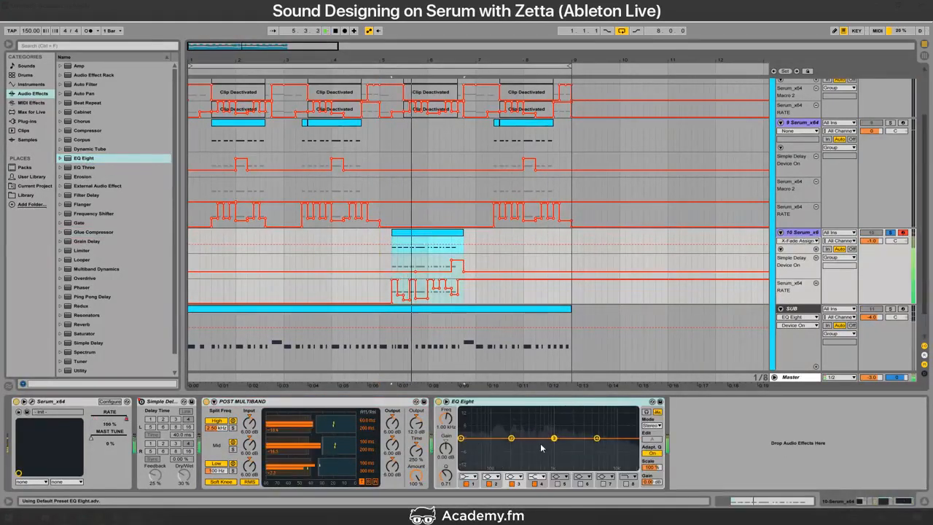
Step: Expand the EQ Eight's spectrum display and bypass POST MULTIBAND to compare the uncompressed bass
left_click(446, 402)
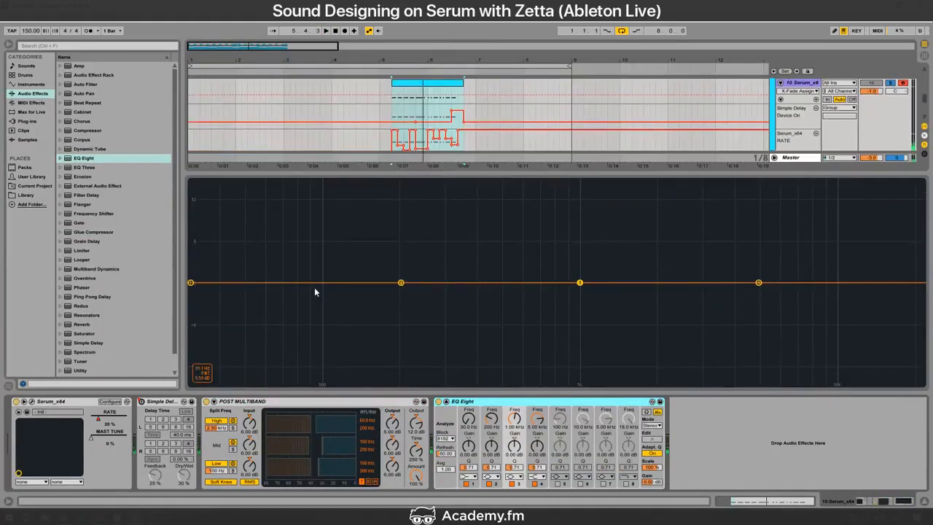
left_click_drag(441, 254, 152, 319)
left_click(206, 400)
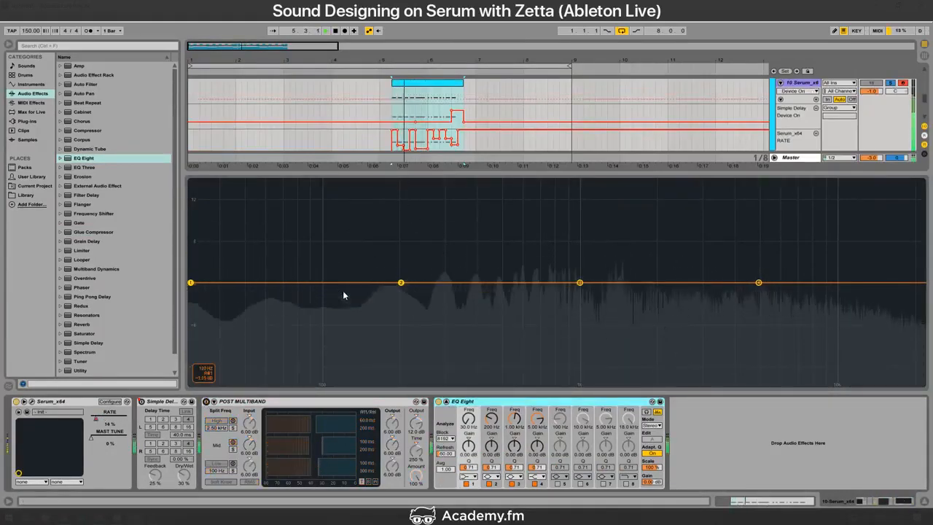
Step: Stop playback and reactivate POST MULTIBAND on track 10, leaving its sidechain section collapsed
key("space")
left_click(213, 401)
left_click(207, 401)
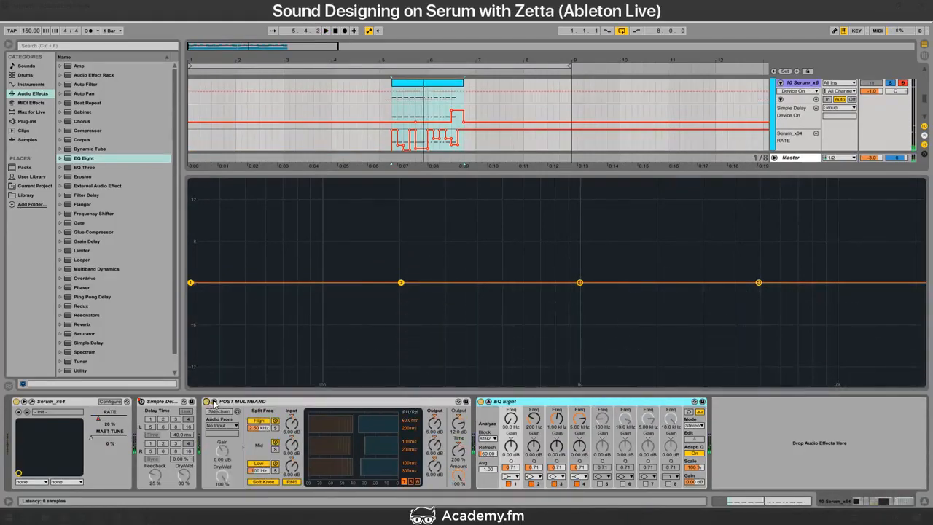
left_click(213, 400)
key("alt+Tab")
key("alt+Tab")
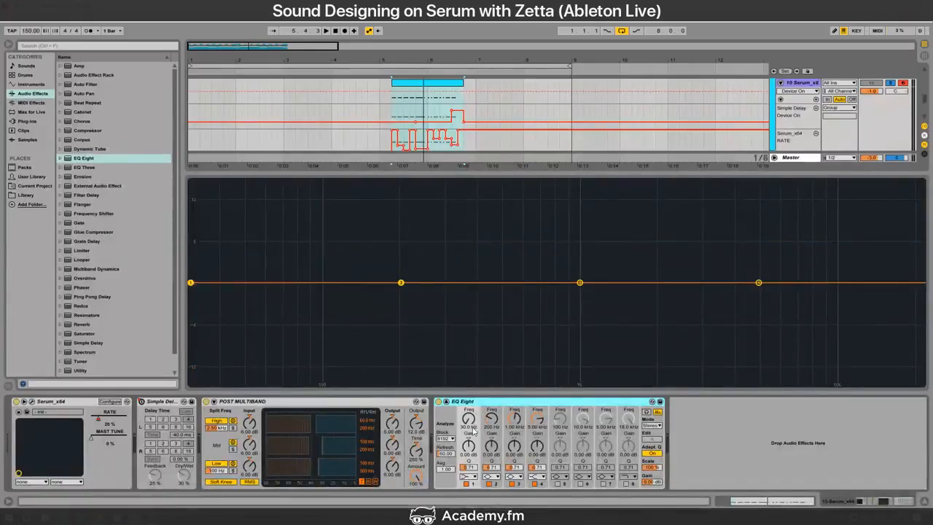
Step: Switch EQ Eight band 1 to a low cut, raise its cutoff close to band 2 and play the bass
left_click(467, 476)
left_click(467, 430)
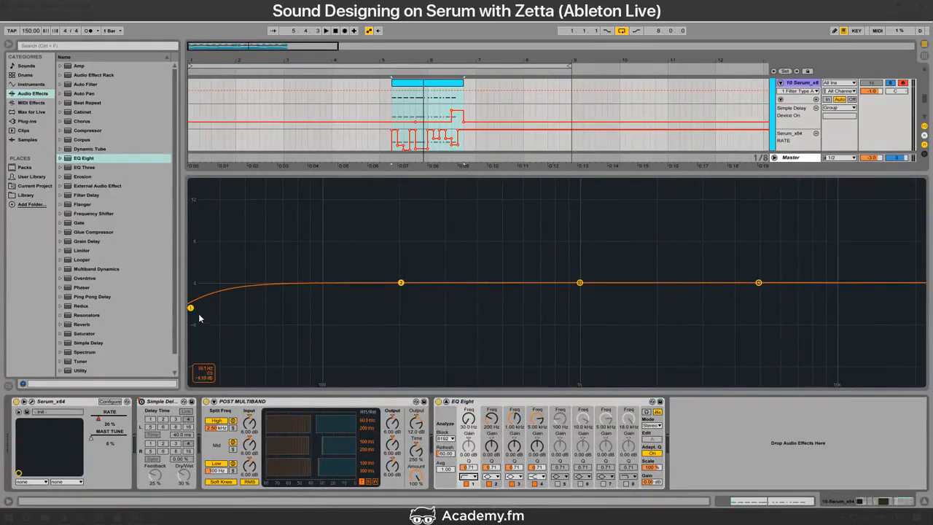
mouse_move(195, 311)
left_click_drag(196, 312, 424, 309)
key("space")
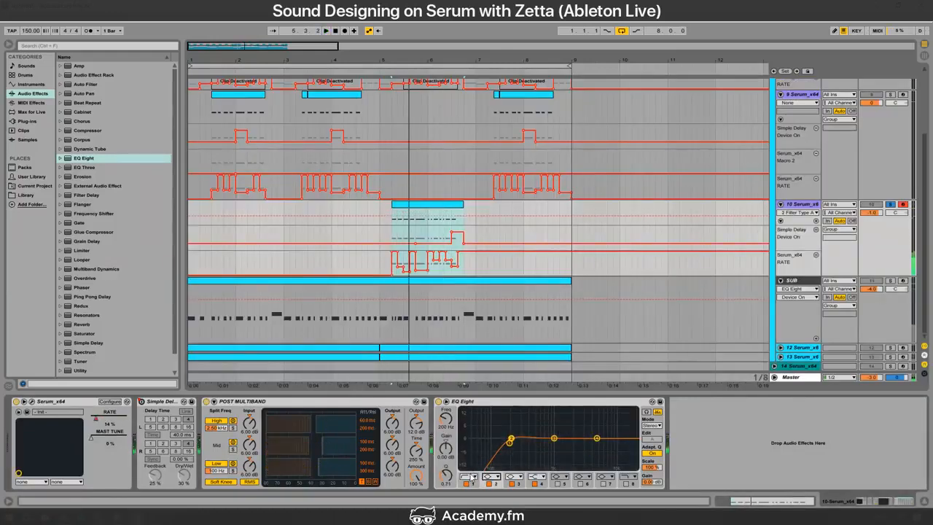
Step: Change band 1 to the steeper low cut and set its frequency to 140 Hz with a Q of 0.60
left_click(470, 478)
left_click(467, 419)
key("space")
left_click_drag(509, 442, 501, 447)
key("space")
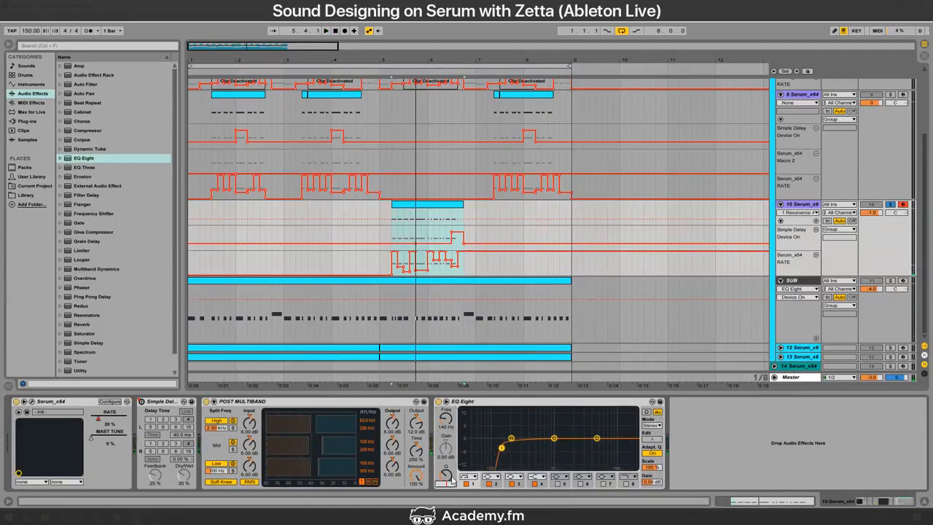
left_click_drag(451, 480, 451, 482)
left_click(447, 418)
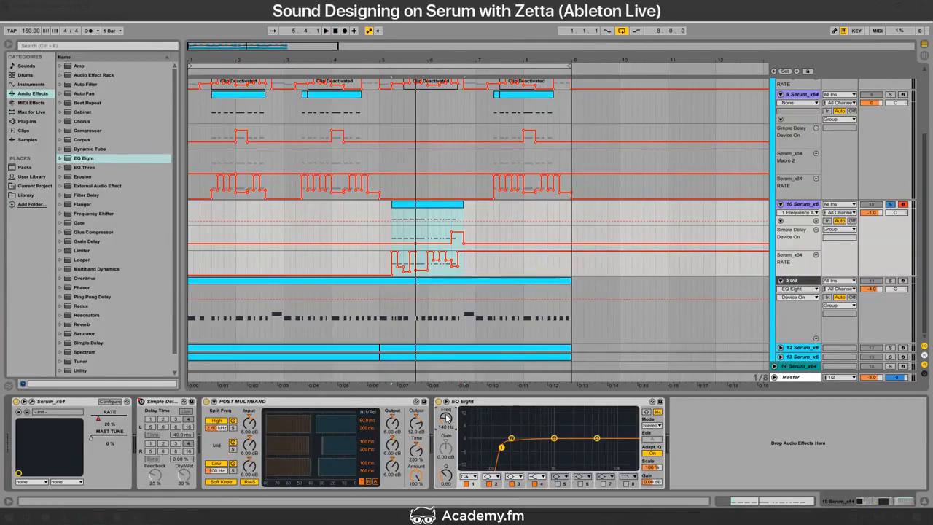
left_click_drag(446, 418, 446, 419)
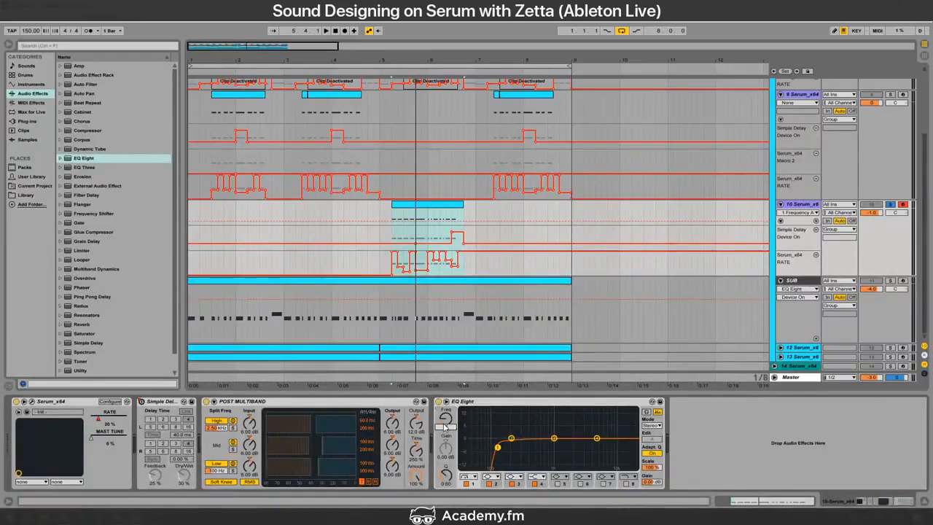
left_click_drag(445, 427, 450, 476)
Step: Boost EQ Eight band 2 at 200 Hz by 2.00 dB with a Q of 1.00 and audition the bass
left_click(511, 437)
key("space")
key("space")
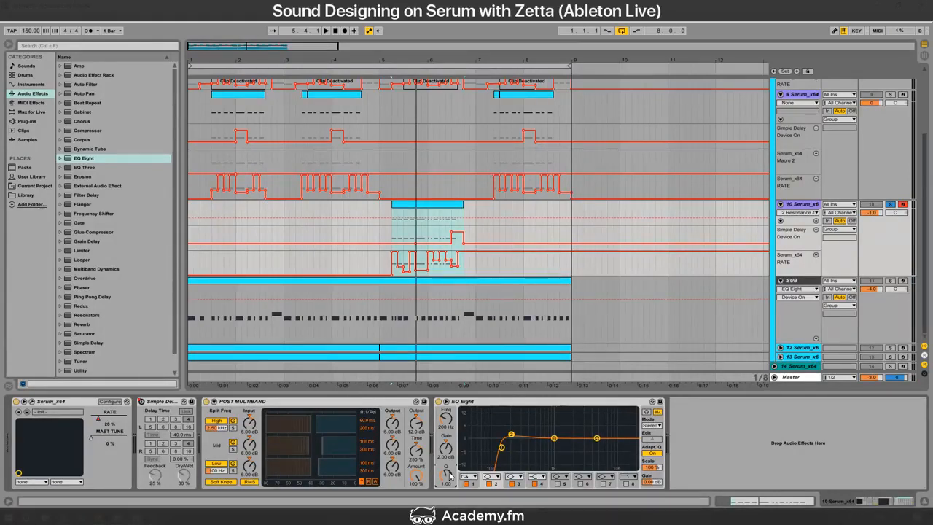
key("alt+Tab")
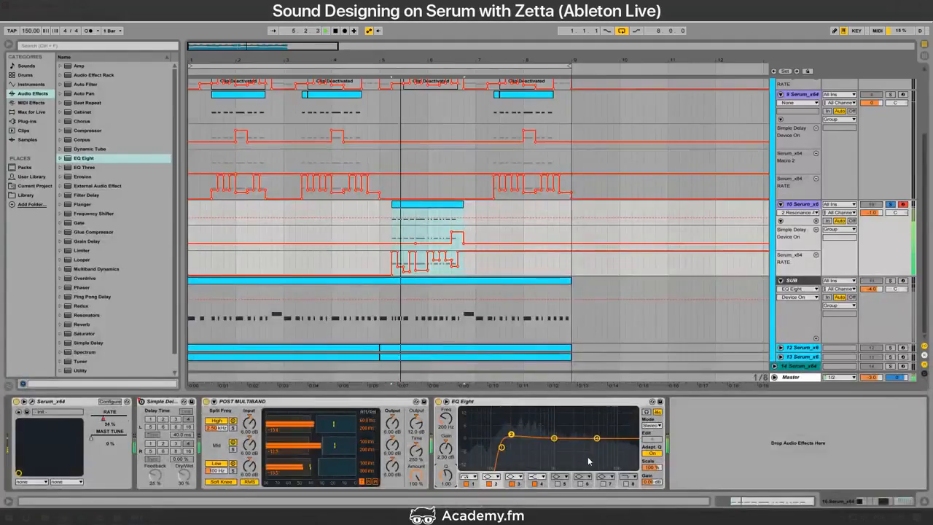
Step: Change EQ Eight band 4 to a high cut and set its frequency to 18 kHz
left_click(533, 478)
left_click(537, 461)
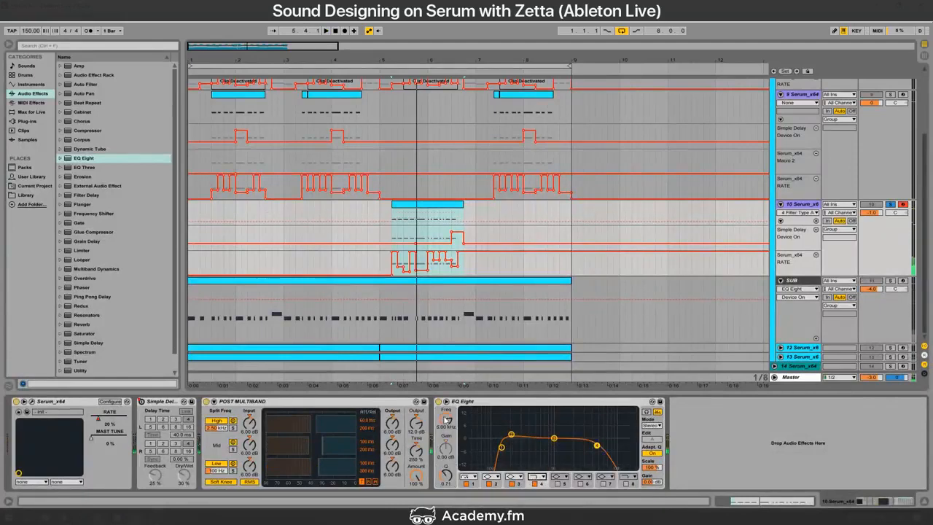
left_click(441, 417)
type("18000")
key("Return")
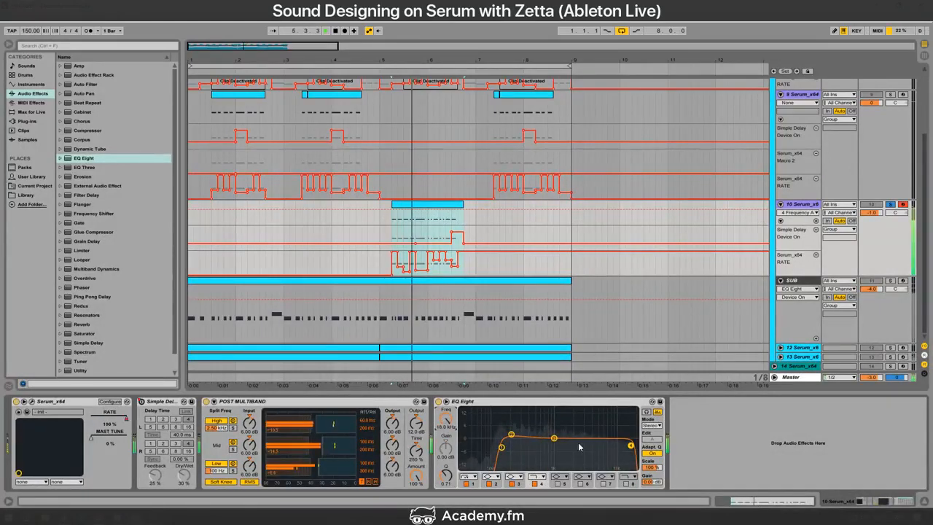
Step: Set the frequency of EQ Eight band 3 to 2.50 kHz
left_click(554, 438)
left_click(446, 423)
type("2500")
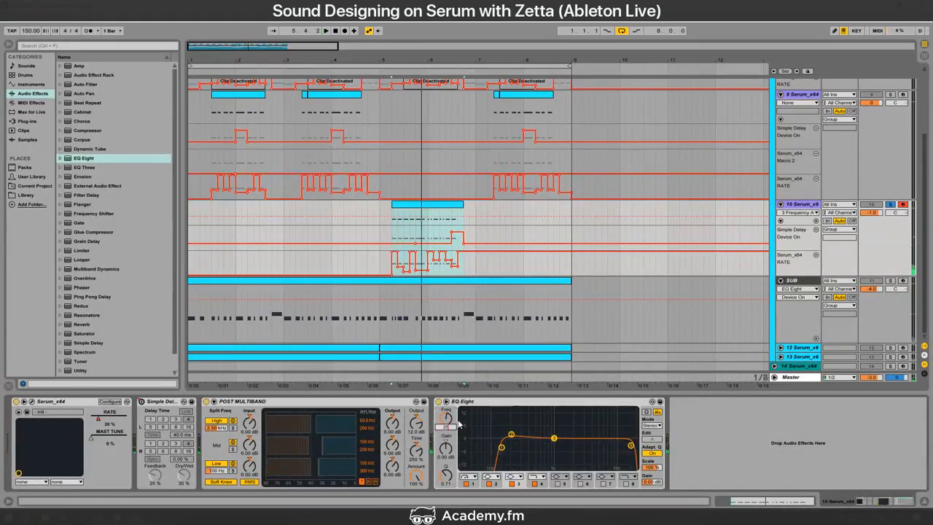
key("Return")
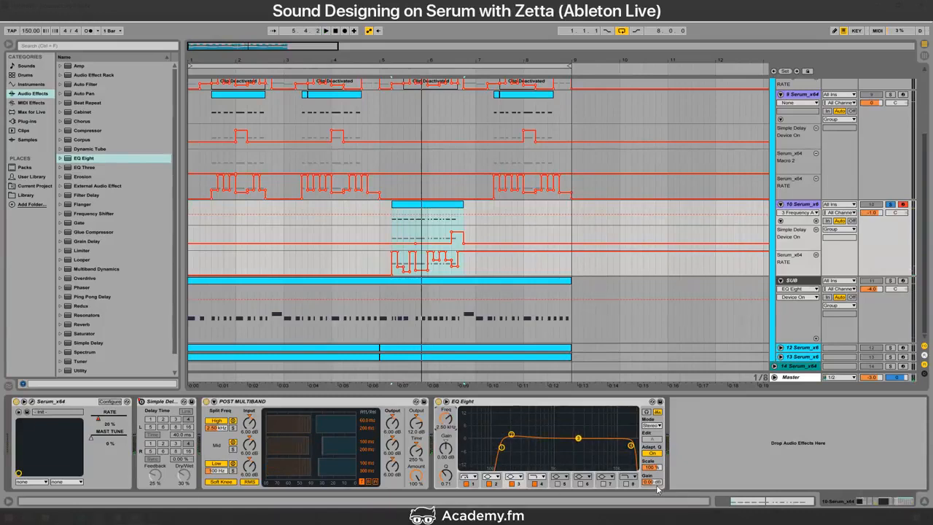
Step: Set POST MULTIBAND's low split frequency to 200 Hz to match EQ Eight band 2
left_click(500, 445)
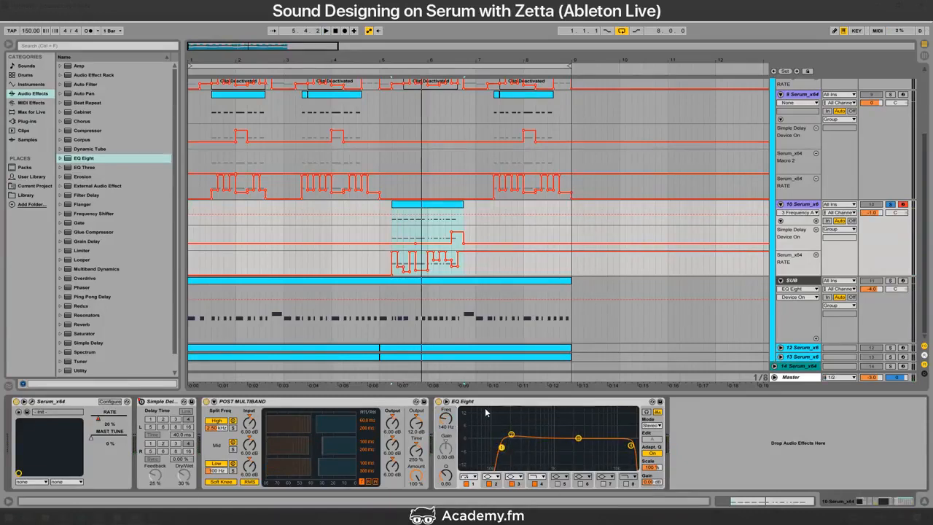
left_click(511, 435)
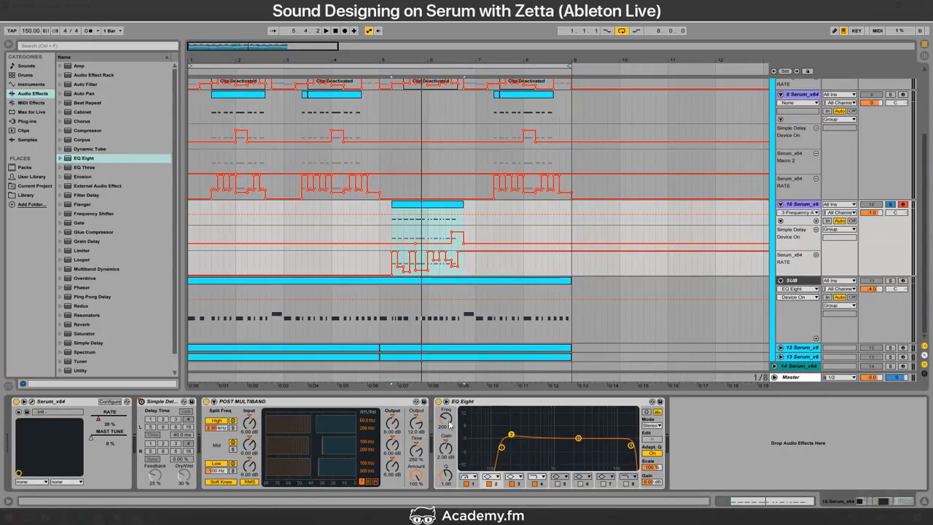
left_click(222, 471)
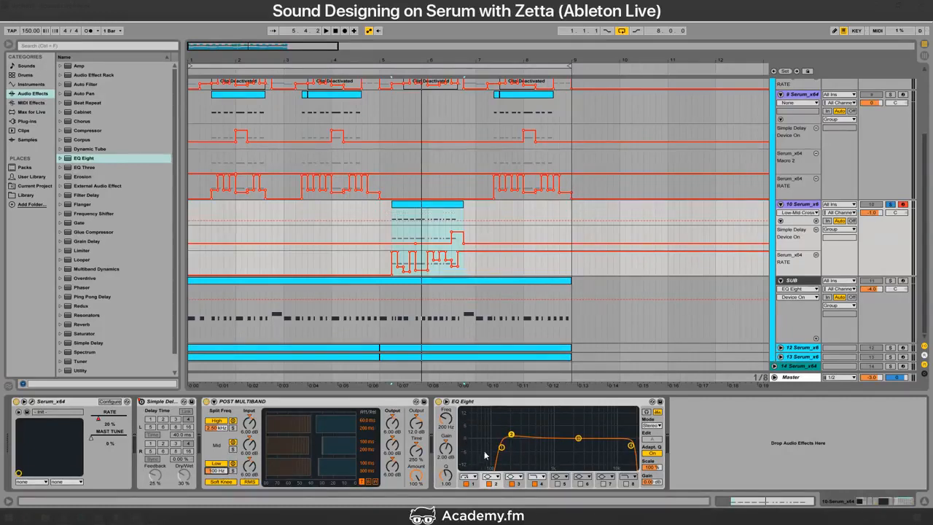
type("200")
key("Return")
left_click_drag(521, 422, 512, 449)
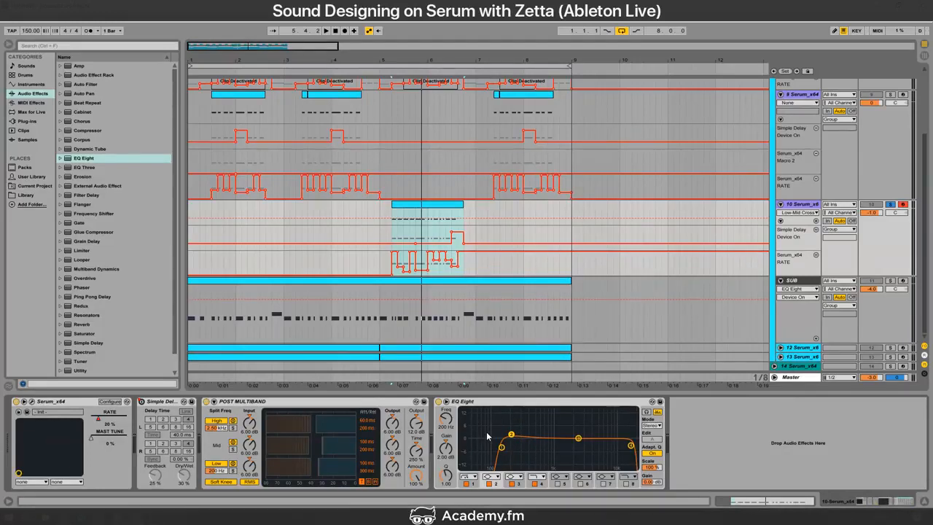
left_click(217, 428)
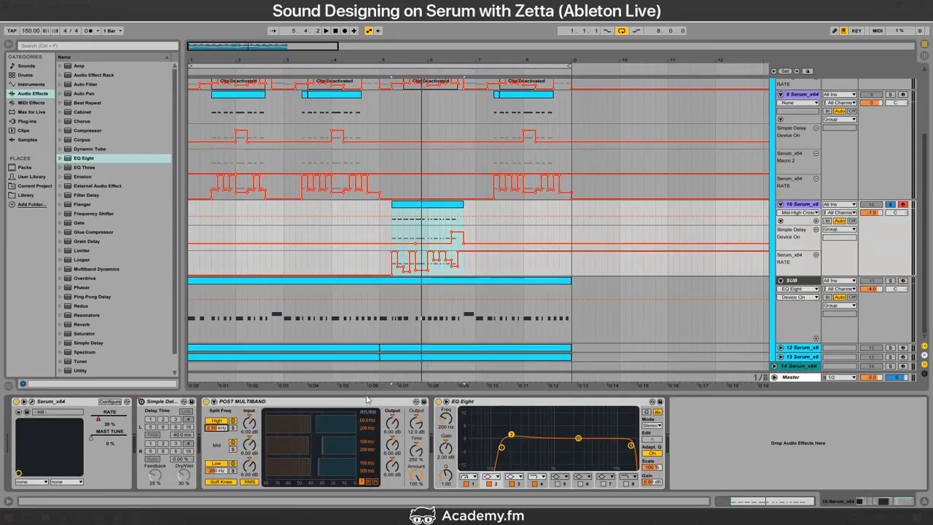
Step: Cut EQ Eight band 3 by 2.50 dB and set its Q to 1.5
left_click(578, 438)
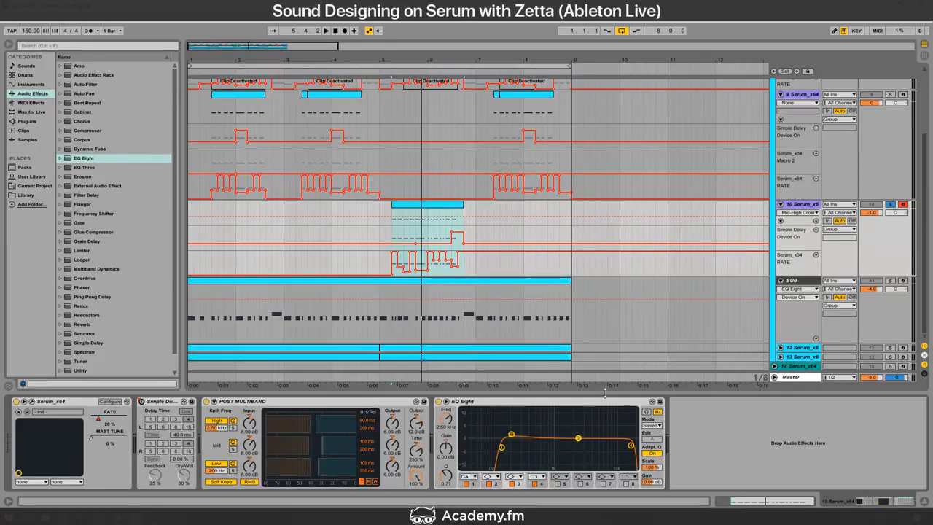
left_click(449, 438)
left_click_drag(449, 439, 449, 453)
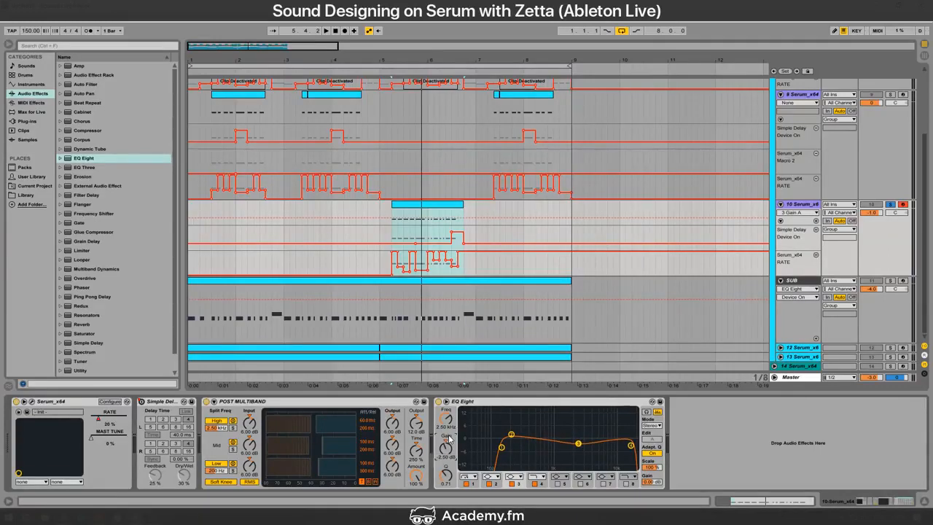
left_click(445, 474)
type("1")
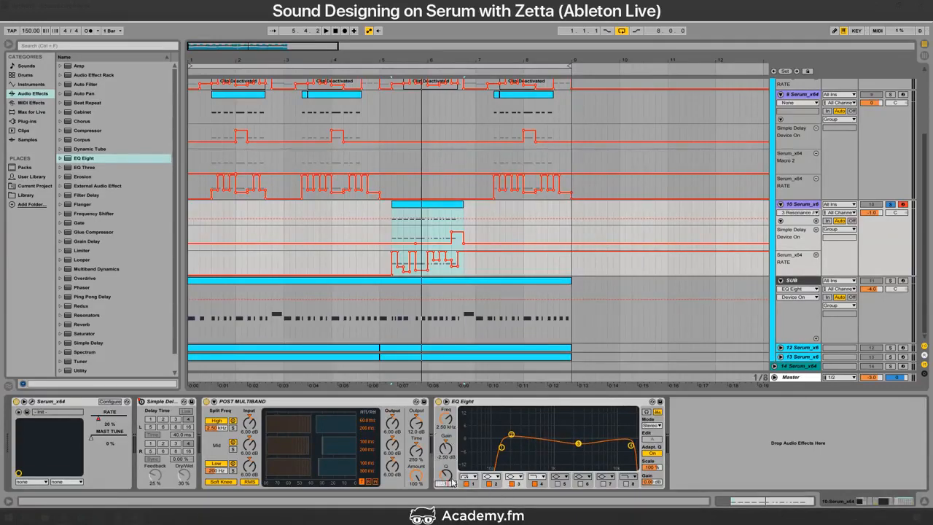
type(".5")
key("Return")
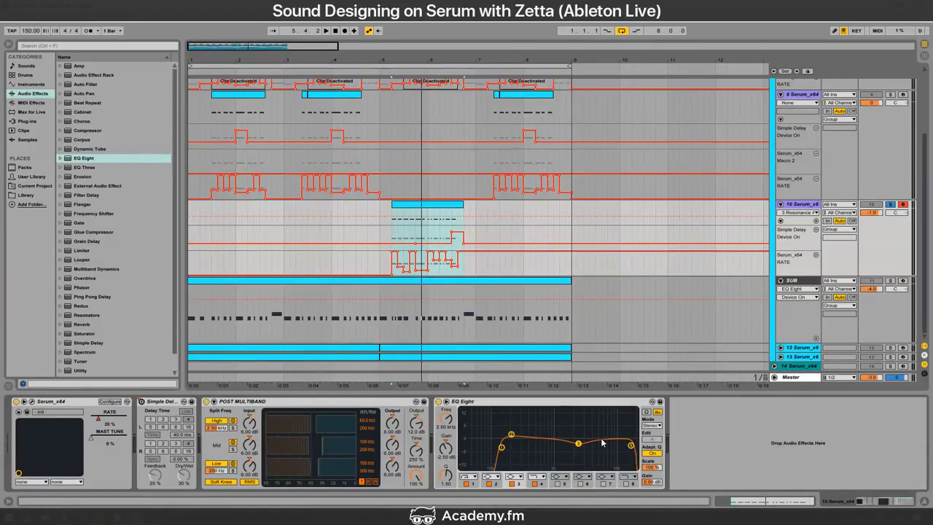
Step: Read the latest YouTube live chat messages and return to Ableton Live
key("alt+Tab")
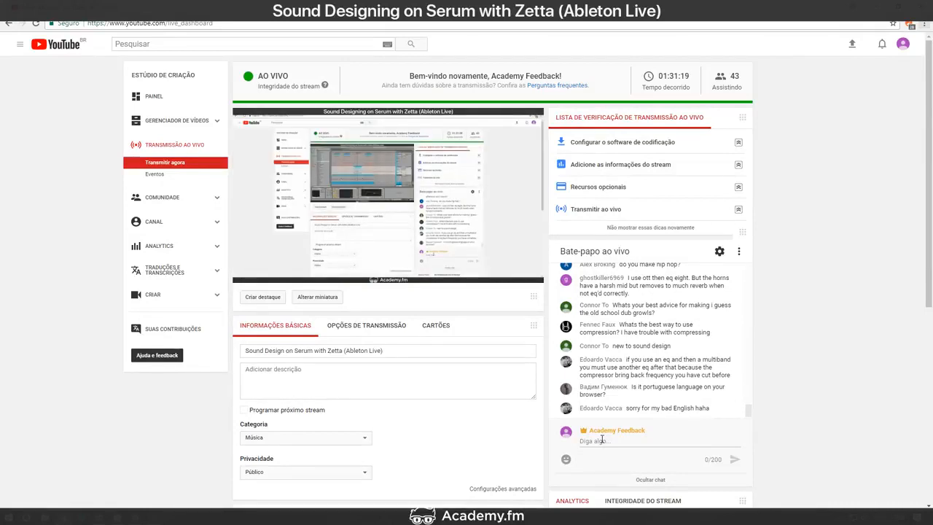
key("alt+Tab")
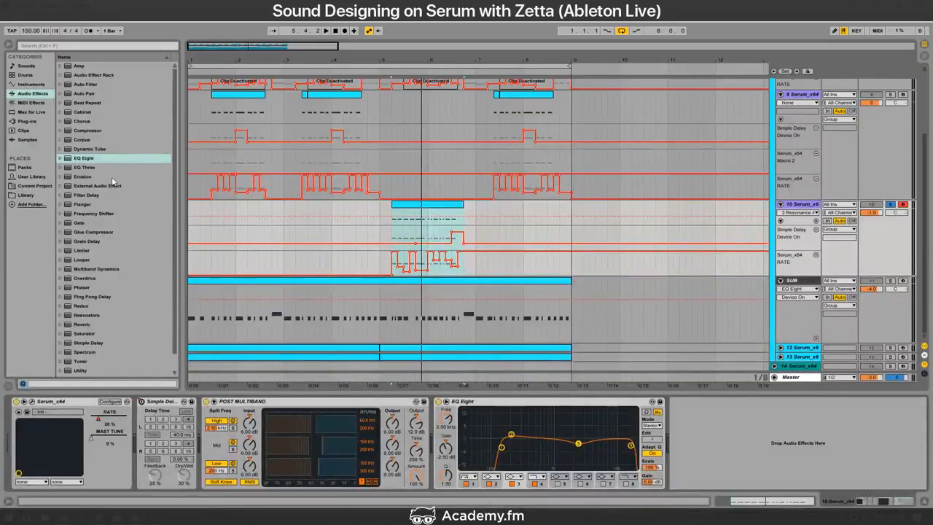
Step: Try an extra EQ Eight before POST MULTIBAND to demonstrate EQ on both sides of the compressor, and delete it
left_click_drag(199, 429, 364, 427)
double_click(485, 401)
double_click(273, 402)
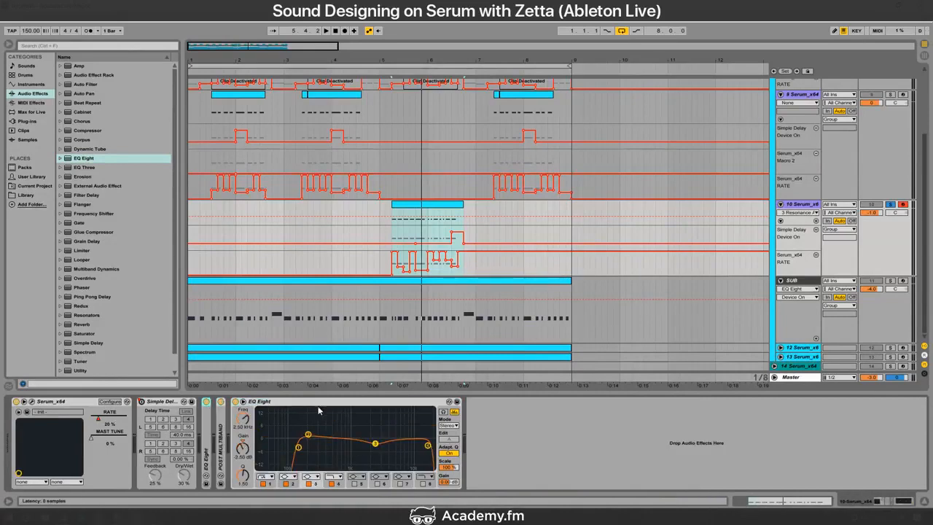
double_click(221, 436)
double_click(258, 403)
double_click(205, 452)
key("Delete")
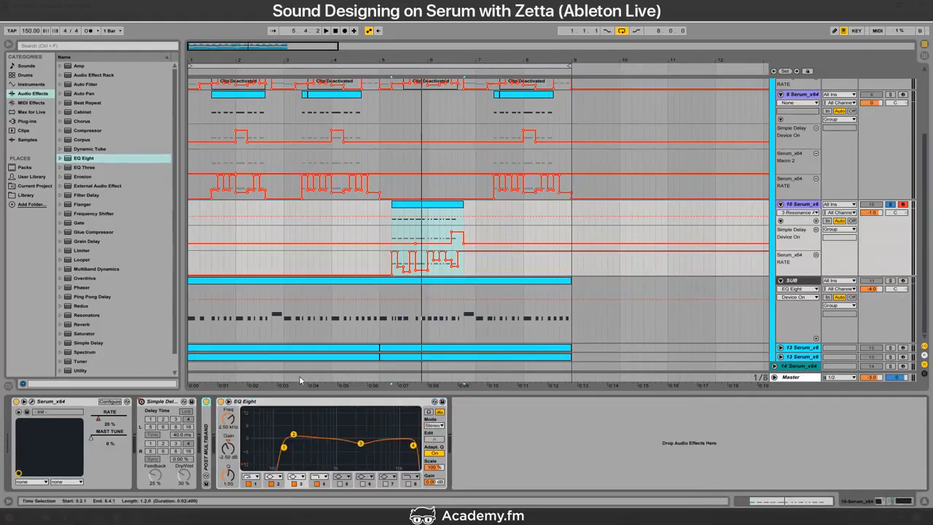
Step: Unsolo track 10, collapse the SYNTHS group and place the insert marker at 1.1.1
key("alt+Tab")
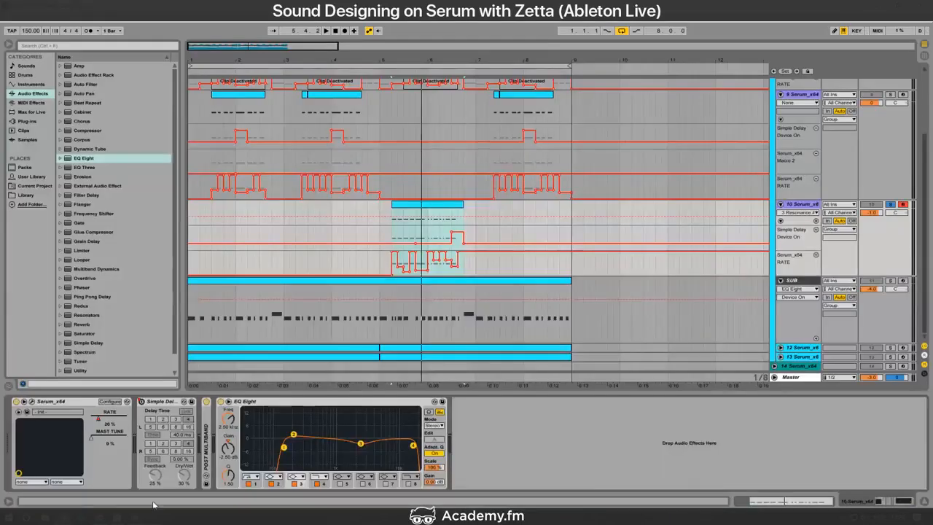
scroll(808, 152, "up", 1)
left_click(781, 114)
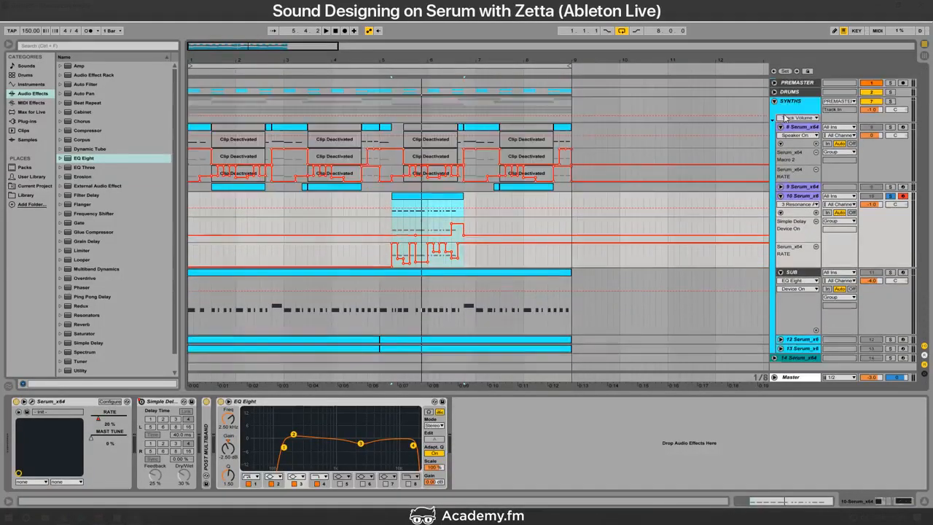
left_click(780, 196)
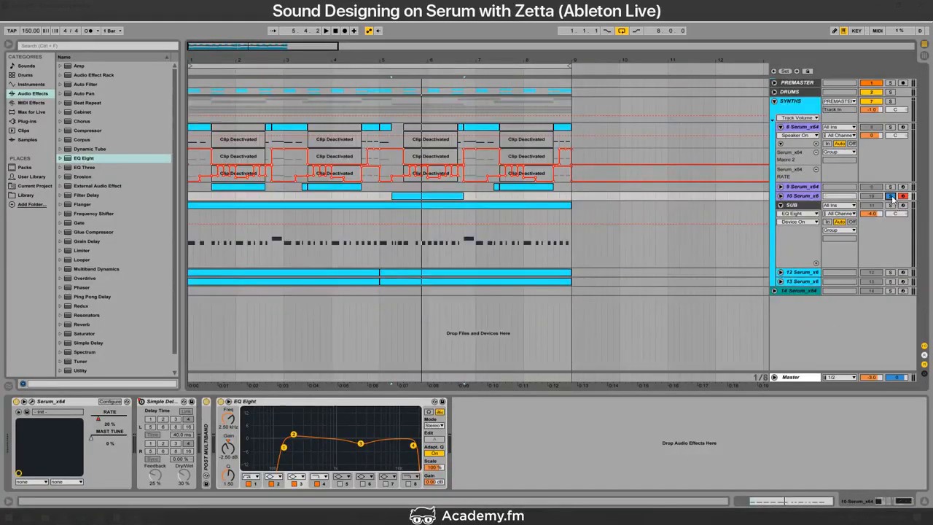
left_click(774, 101)
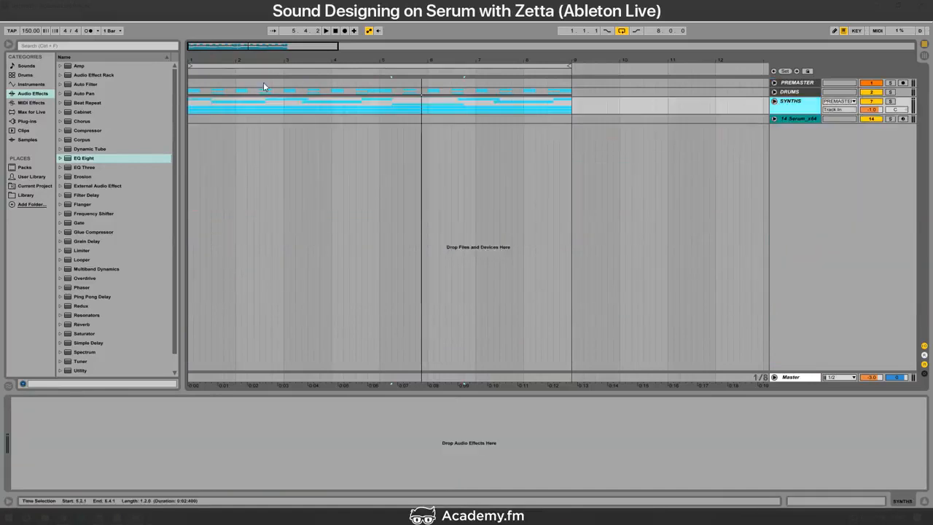
left_click(195, 107)
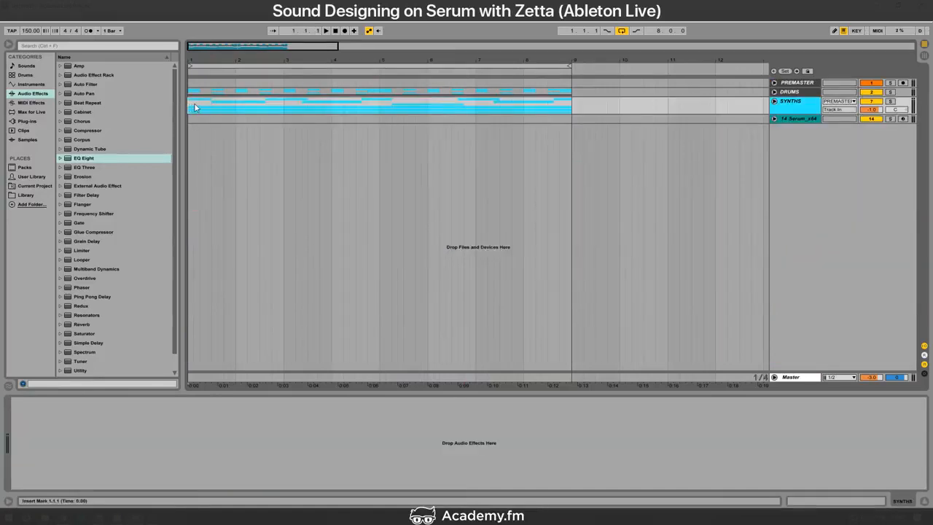
Step: Load Serum on a new MIDI track and browse oscillator A's wavetables in the Massive - Analog & Electric category
left_click(27, 122)
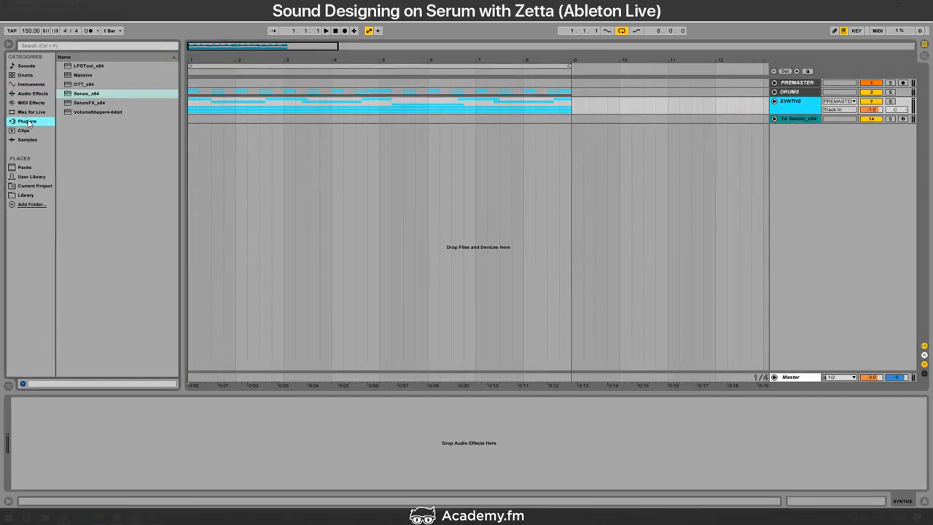
left_click_drag(88, 98, 277, 155)
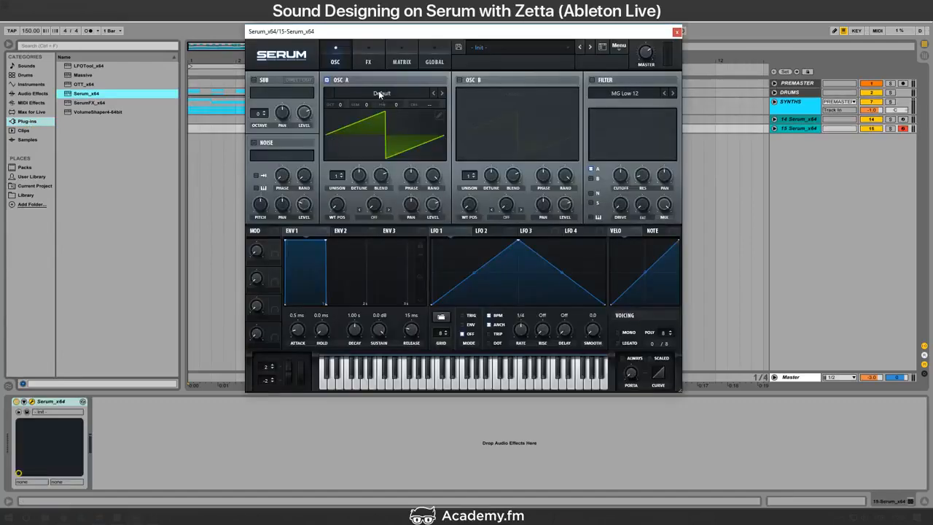
left_click(378, 93)
mouse_move(439, 318)
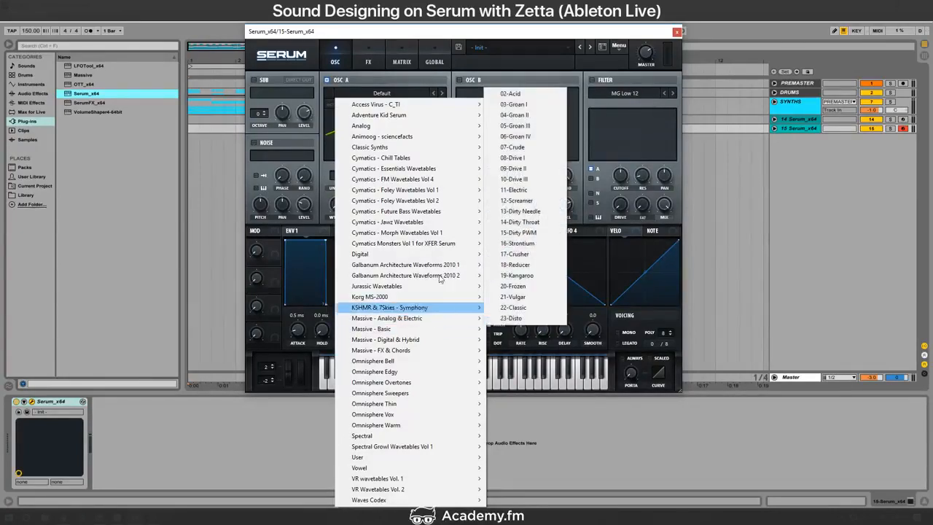
left_click(413, 35)
left_click(385, 94)
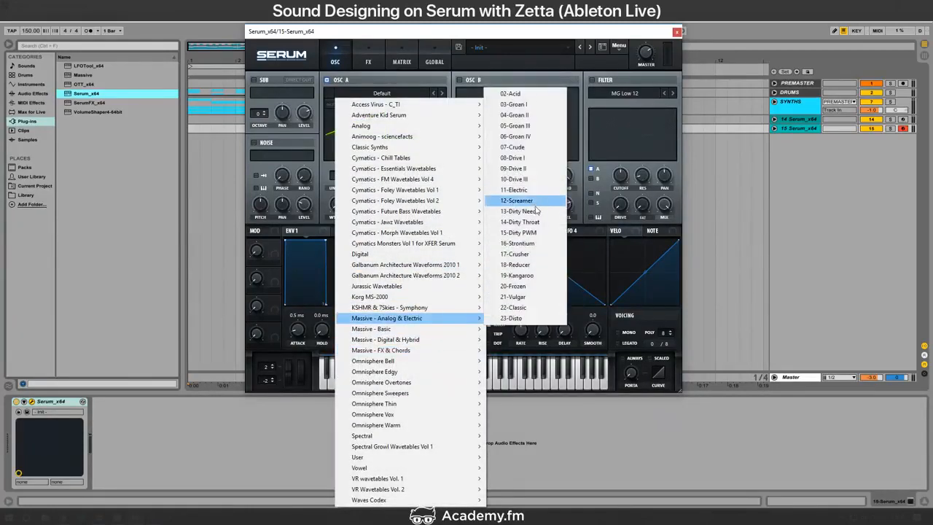
Step: Load the 14-Dirty Throat wavetable from Massive - Analog & Electric into oscillator A and set its warp mode to Bend +
left_click(530, 221)
left_click(376, 217)
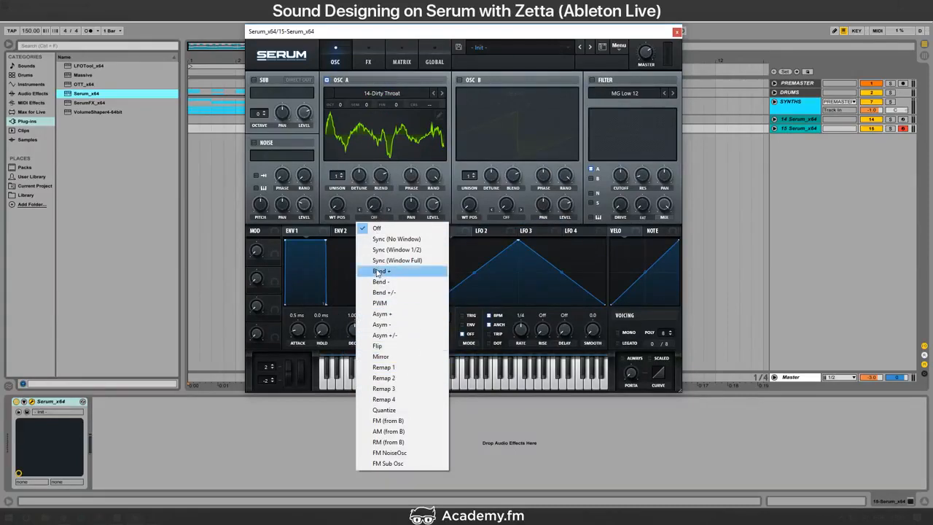
left_click(379, 271)
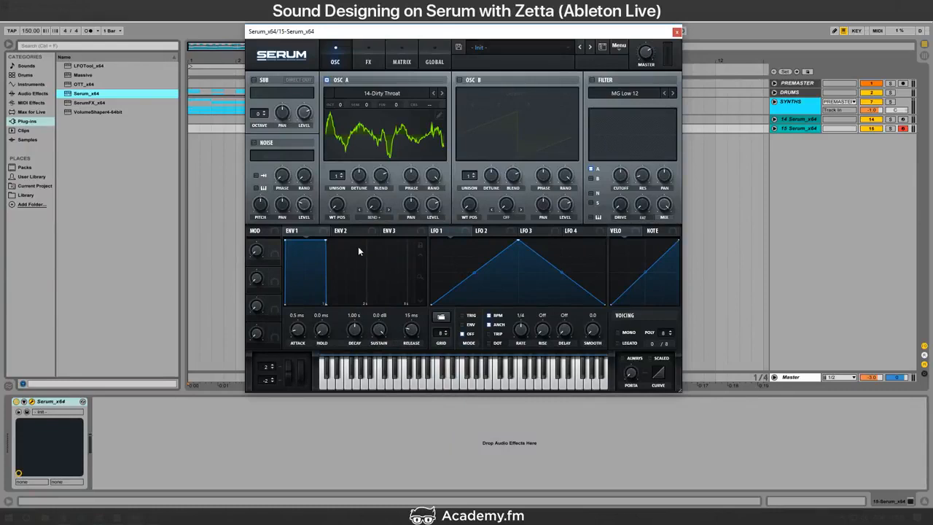
left_click(378, 208)
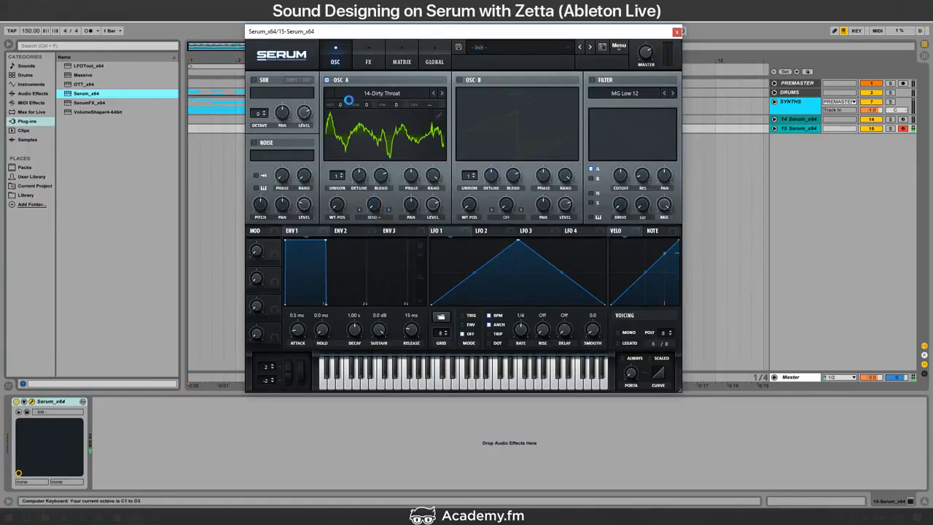
Step: Lower oscillator A to octave -3 and assign LFO 1 to its wavetable position and warp amount
left_click_drag(337, 102, 339, 156)
left_click_drag(371, 203, 385, 132)
left_click_drag(335, 211, 356, 218)
left_click_drag(443, 232, 337, 211)
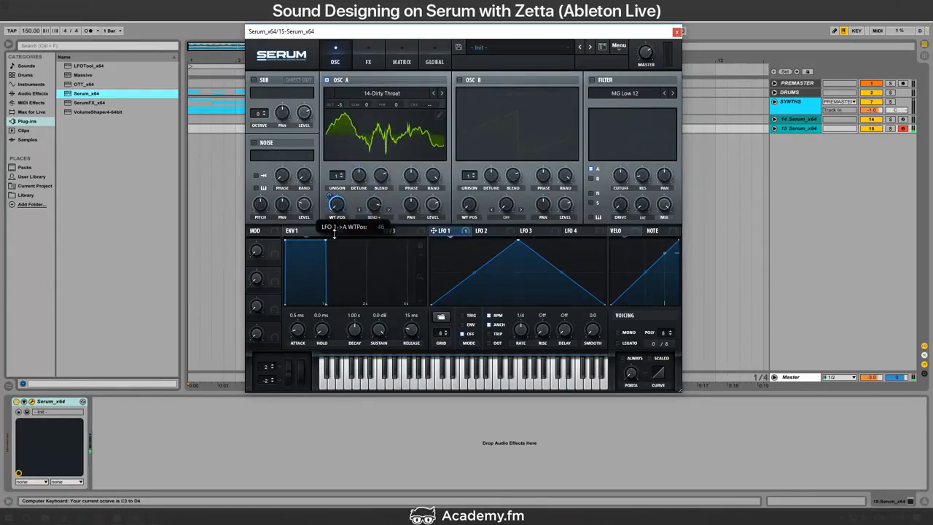
left_click_drag(452, 232, 374, 204)
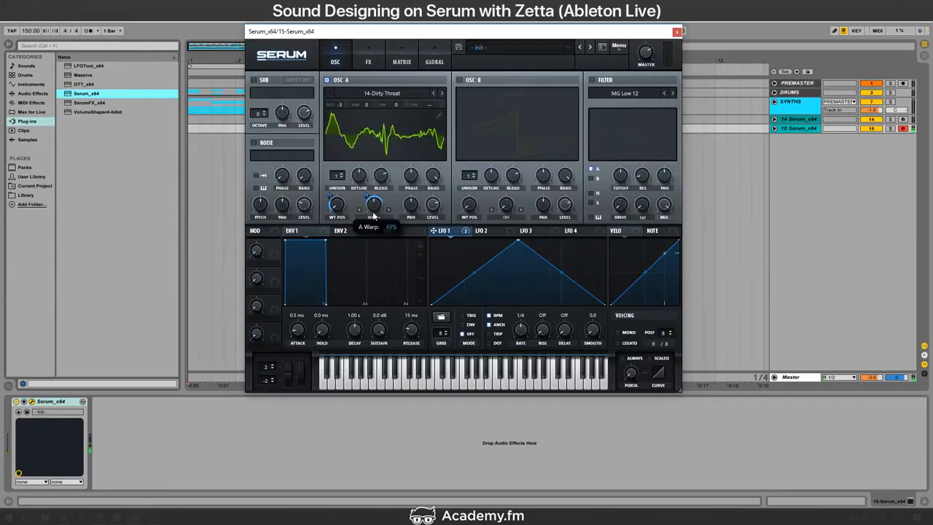
Step: Switch oscillator A's warp mode to Bend +/- and check the YouTube live chat before returning to Serum
left_click(382, 221)
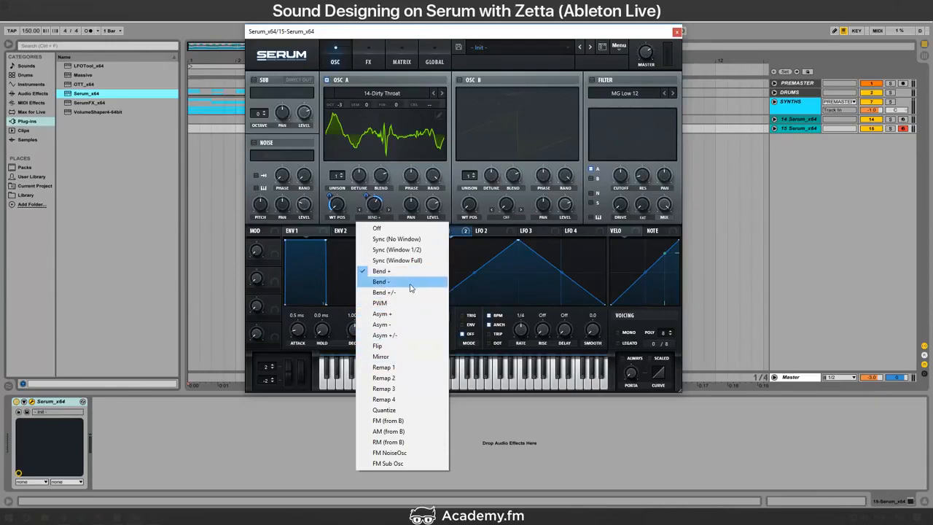
left_click(435, 292)
key("alt+Tab")
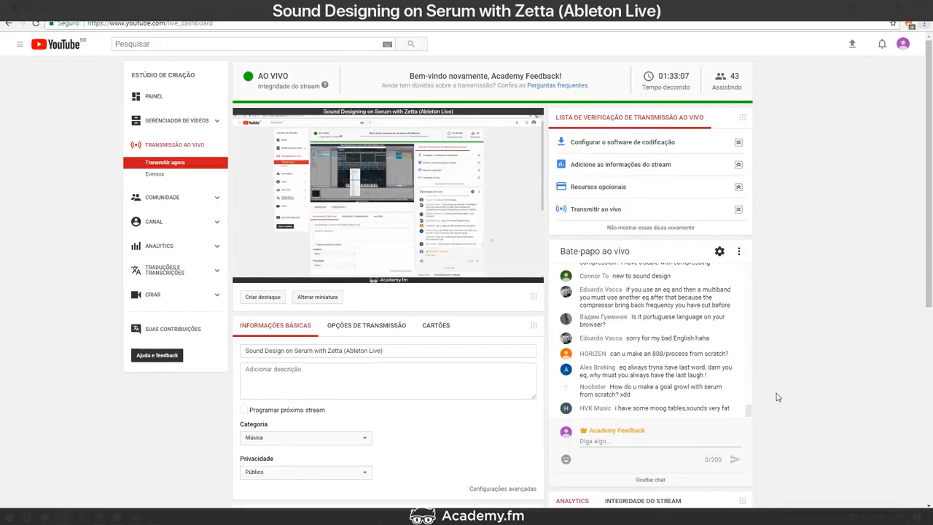
key("alt+Tab")
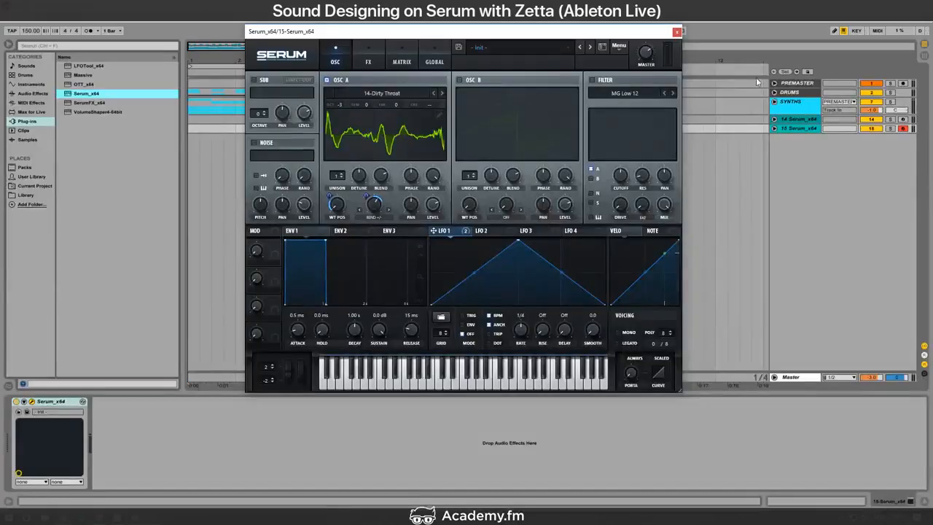
Step: Initialize the preset and load the 23-Scrap Yard wavetable from Massive - Digital & Hybrid into oscillator A
left_click(619, 46)
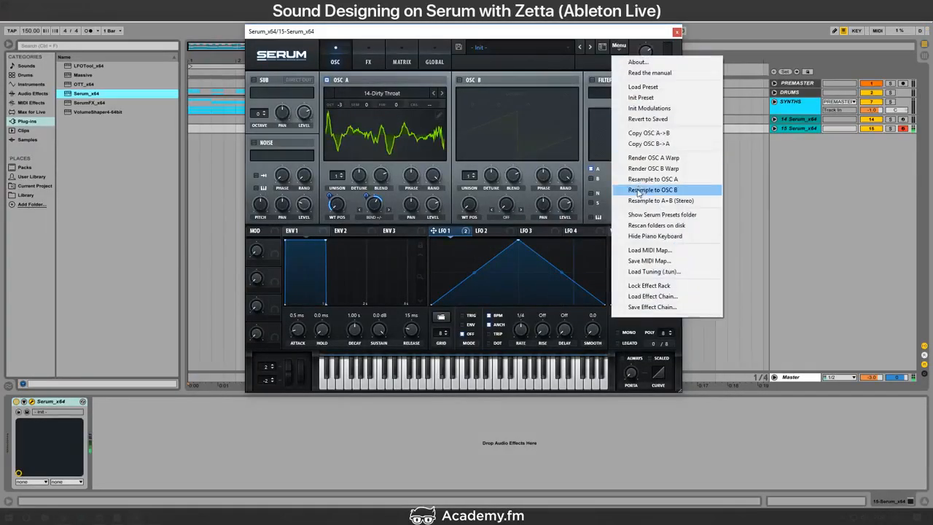
left_click(639, 97)
left_click(368, 93)
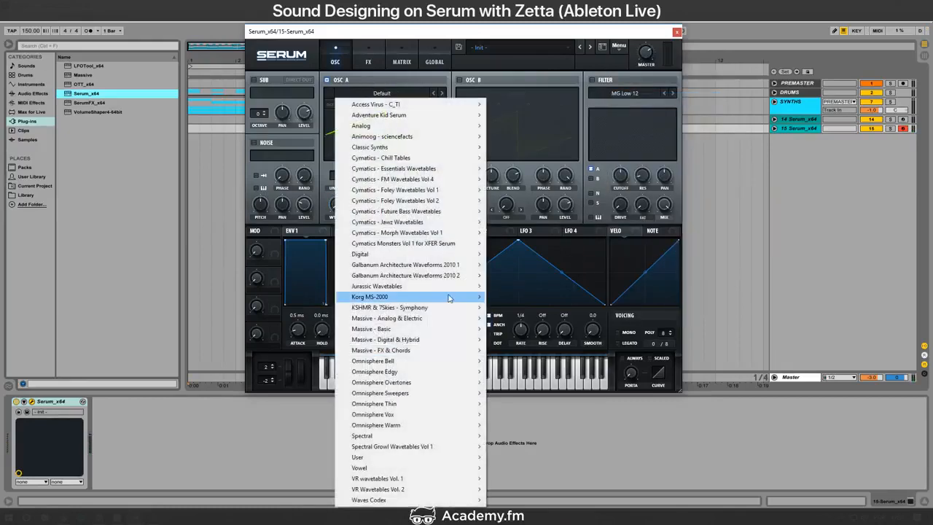
mouse_move(472, 319)
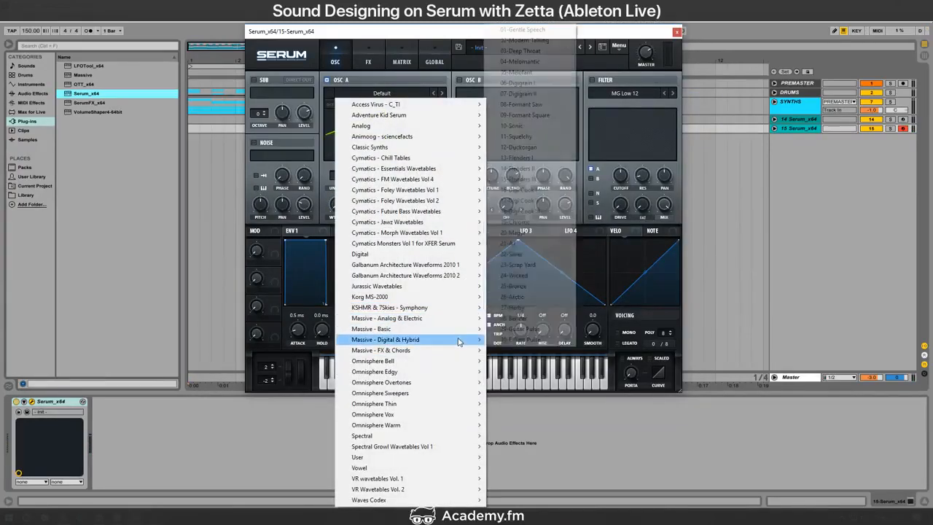
mouse_move(463, 340)
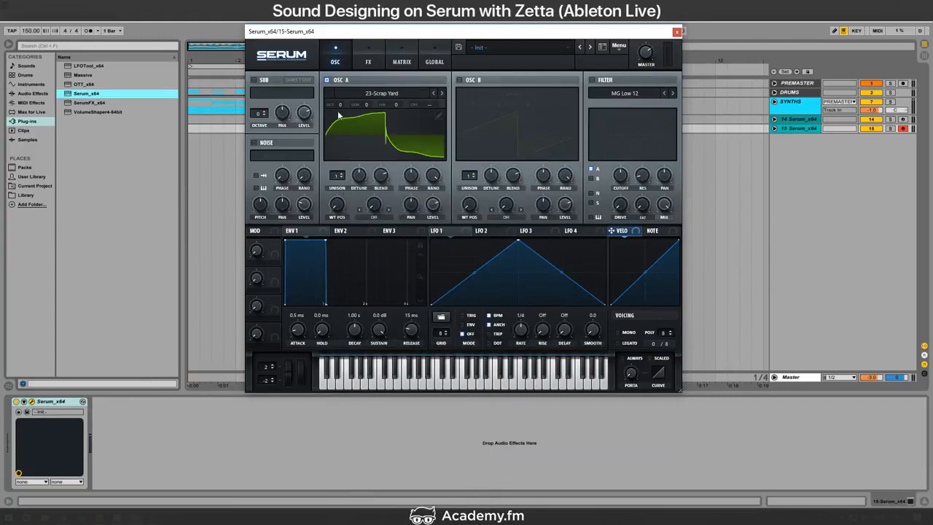
Step: Assign Macro 1 to oscillator A's wavetable position and sweep the macro to test it
left_click_drag(445, 231, 488, 189)
left_click_drag(275, 246, 335, 204)
left_click_drag(253, 255, 293, 324)
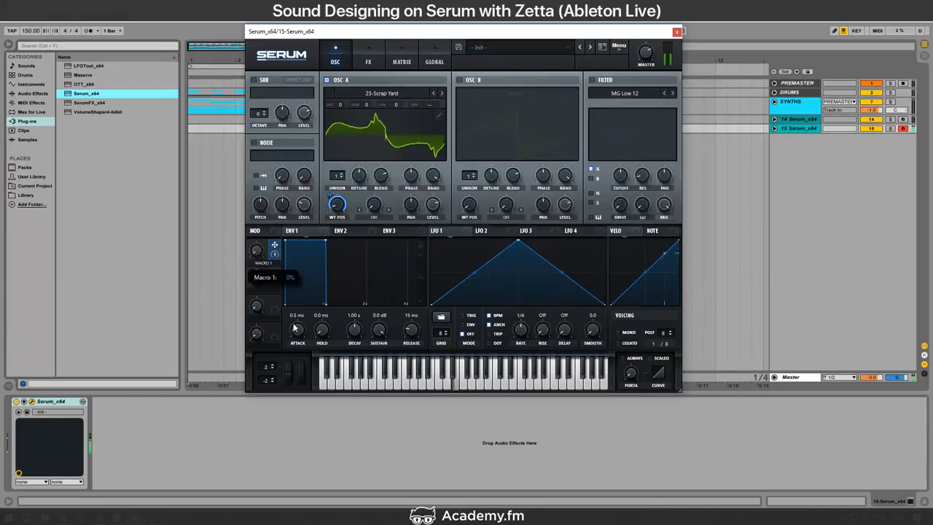
Step: Lower oscillator A to octave -3 and reduce Macro 1's modulation depth on the wavetable position
left_click_drag(341, 105, 340, 147)
left_click_drag(256, 253, 290, 158)
mouse_move(329, 196)
left_mouse_down()
mouse_move(335, 230)
mouse_move(337, 200)
left_mouse_up()
mouse_move(330, 196)
left_mouse_down()
mouse_move(332, 217)
mouse_move(339, 197)
mouse_move(332, 207)
left_mouse_up()
mouse_move(256, 252)
left_mouse_down()
mouse_move(243, 346)
mouse_move(256, 252)
left_mouse_up()
Step: Set oscillator A's warp mode to Bend + and assign Macro 1 to the warp amount
left_click(373, 217)
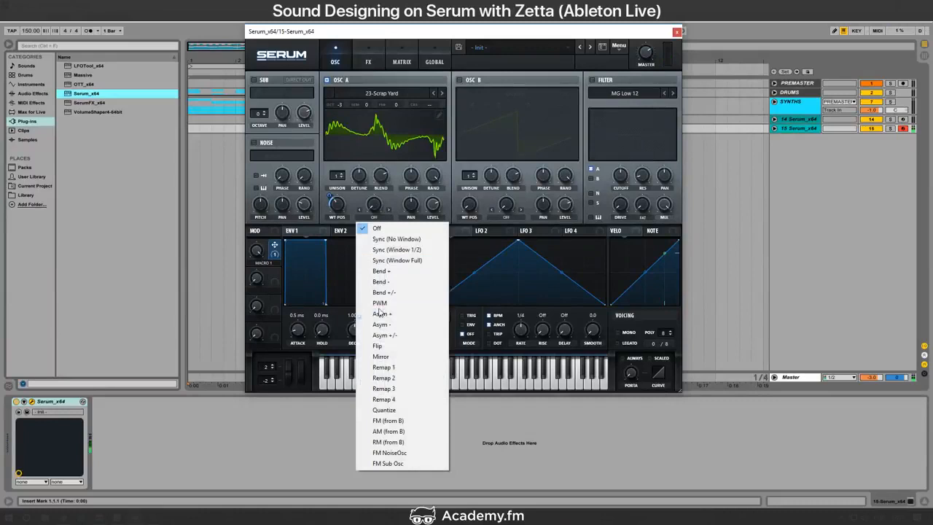
left_click(382, 270)
left_click_drag(384, 211, 370, 219)
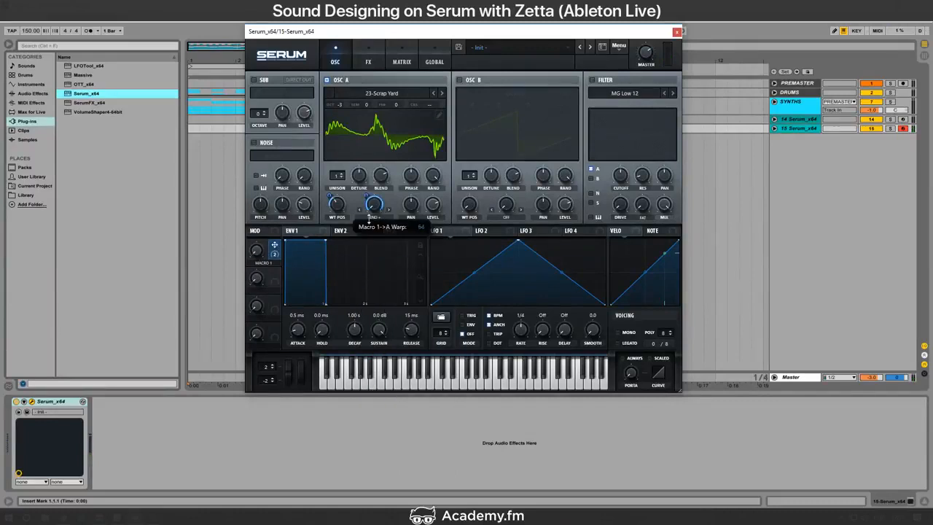
left_click_drag(256, 252, 289, 355)
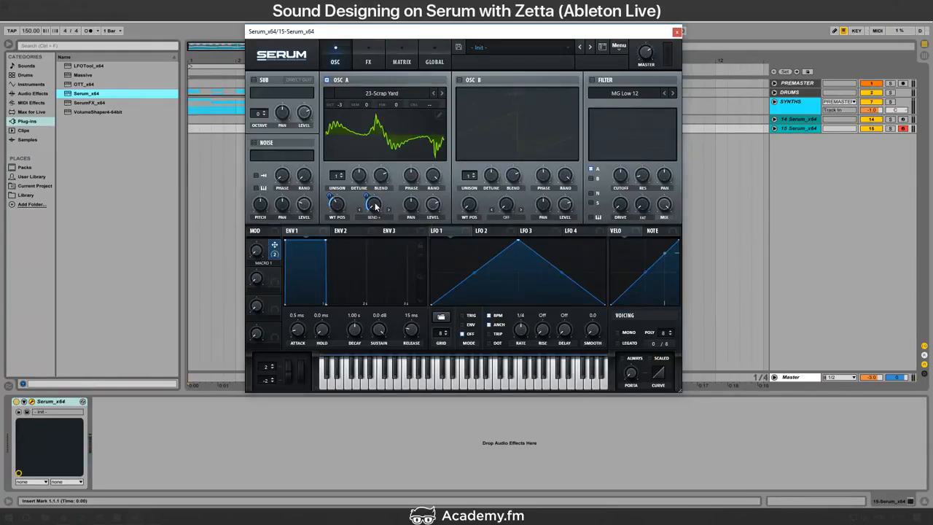
Step: Check the YouTube live chat, return to Serum and set Macro 1's modulation of oscillator A's warp to about 27
key("alt+Tab")
key("alt+Tab")
key("alt+Tab")
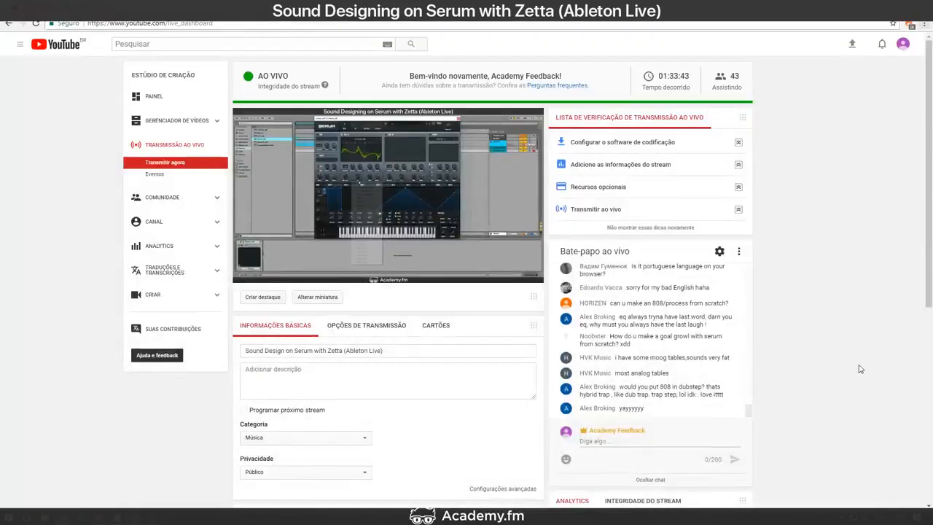
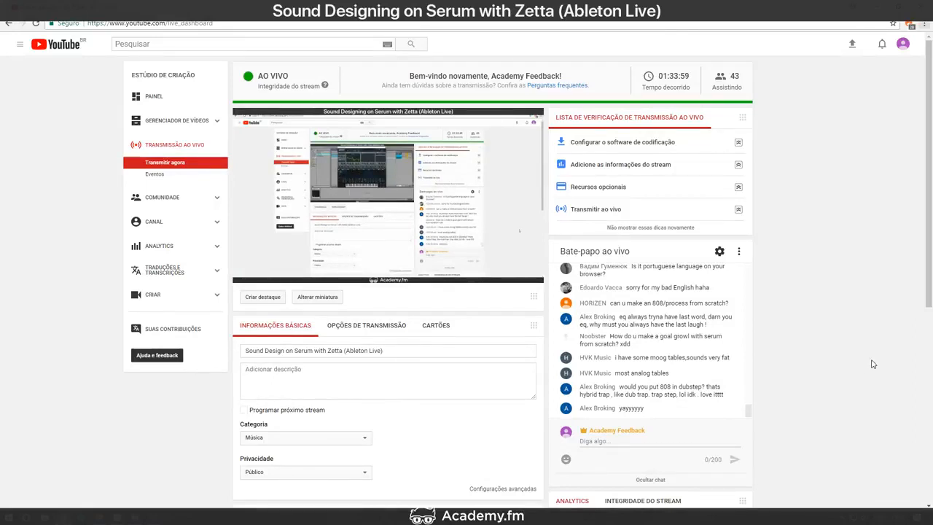
key("alt+Tab")
left_click_drag(256, 252, 291, 389)
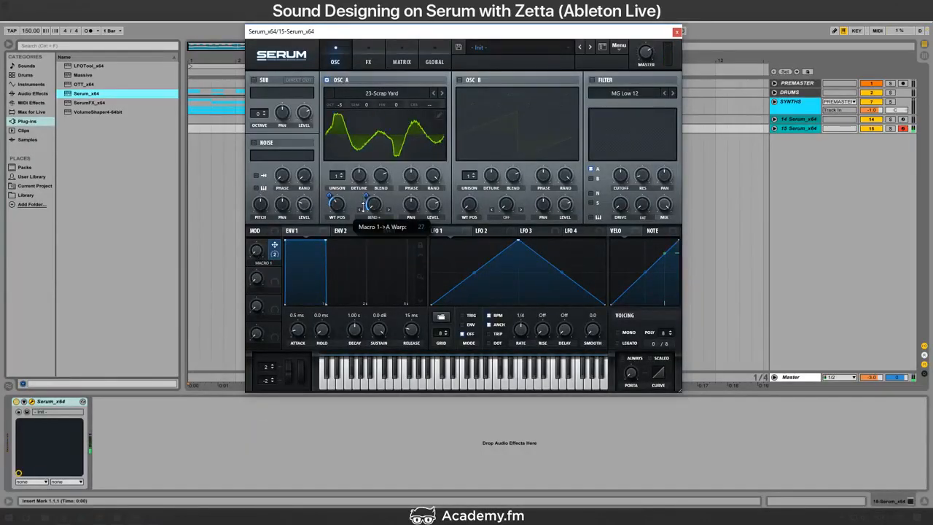
Step: Set oscillator A's unison to 7 voices and modulate its detune with Macro 1 at a reduced depth
left_click_drag(337, 176, 332, 150)
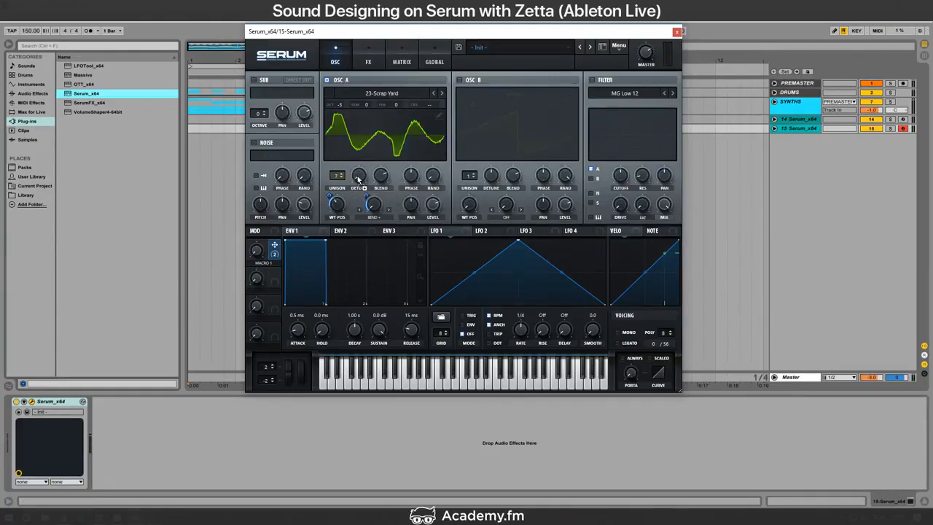
left_click_drag(357, 179, 358, 165)
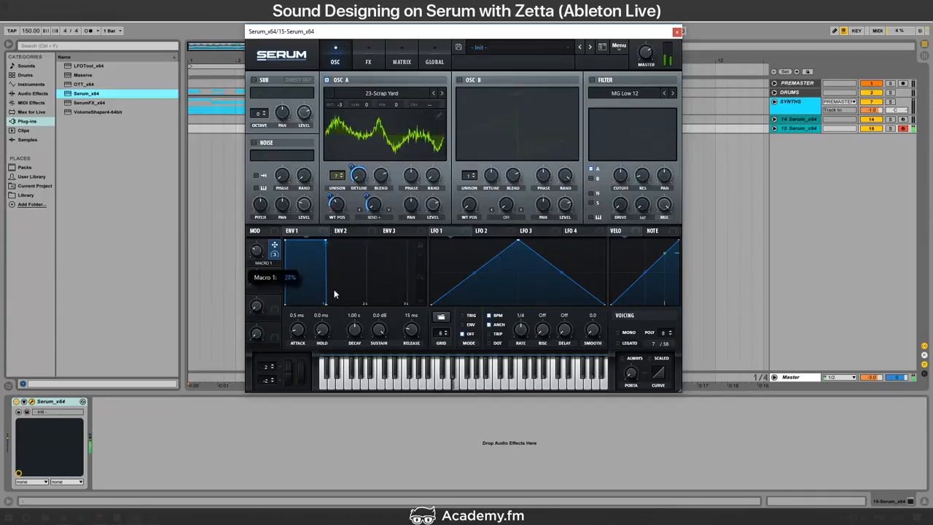
left_click_drag(351, 168, 350, 194)
left_click_drag(256, 252, 286, 75)
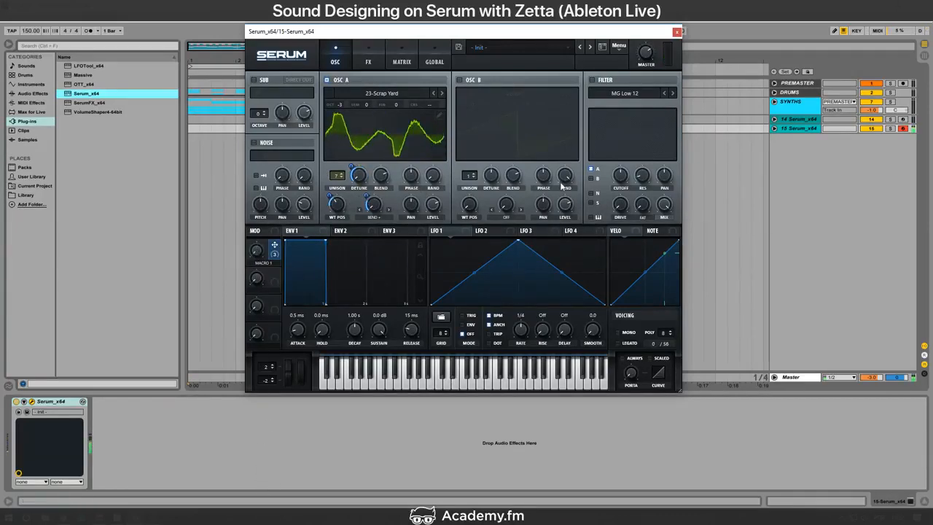
Step: Enable the Hyper/Dimension effect and the Compressor in multiband mode, and return to the oscillator view
left_click(368, 61)
left_click(257, 82)
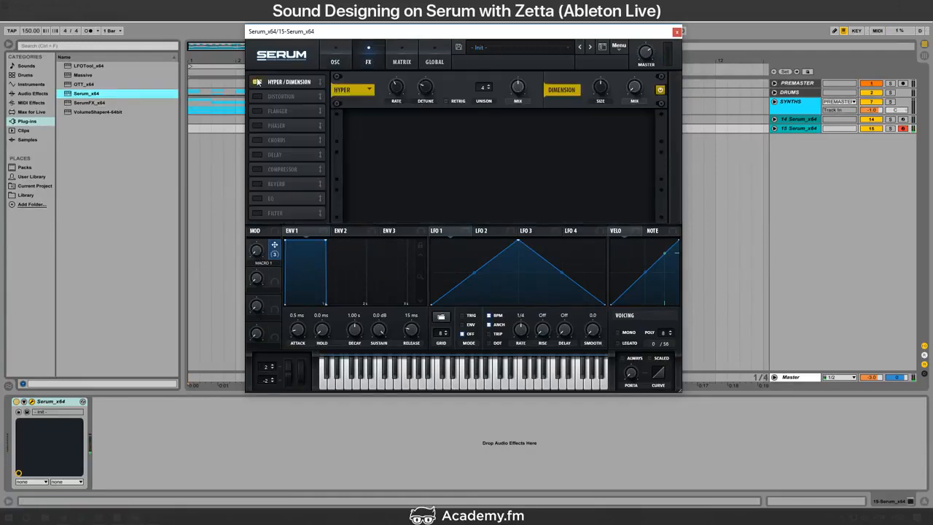
double_click(515, 89)
left_click(257, 170)
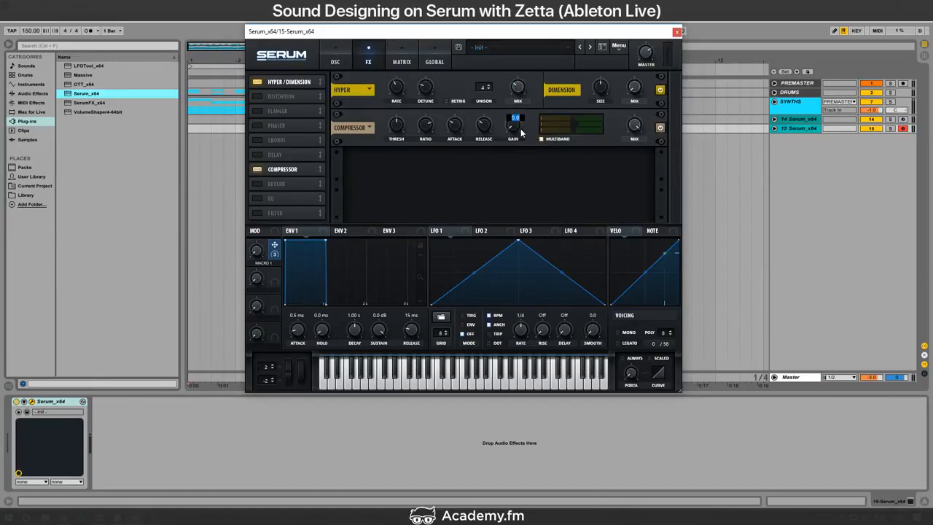
left_click(340, 63)
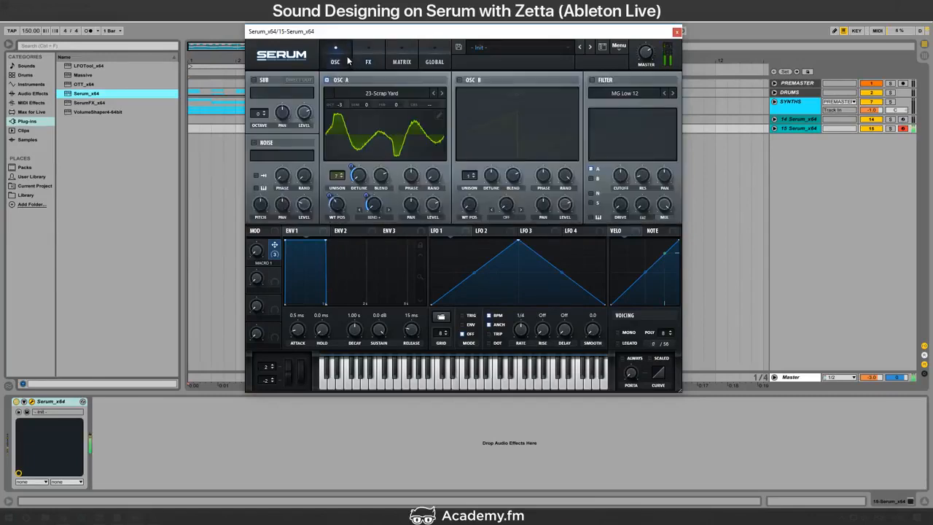
Step: Open the master volume's value for editing and check the YouTube live chat before returning to Serum
left_click_drag(258, 250, 285, 310)
double_click(639, 50)
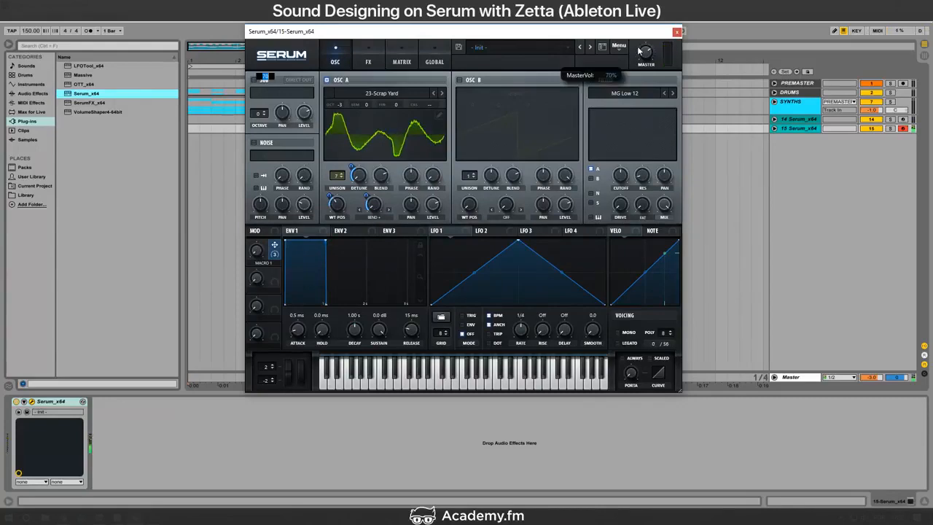
key("alt+Tab")
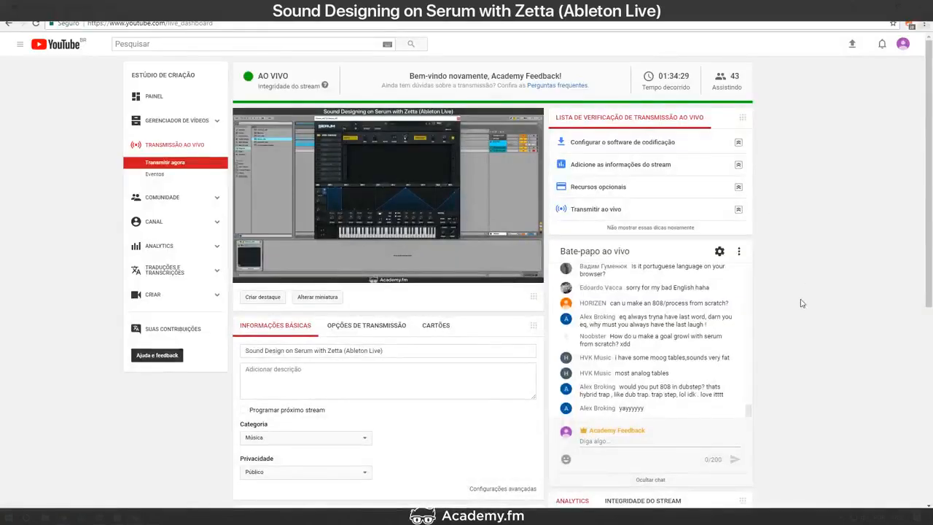
key("alt+Tab")
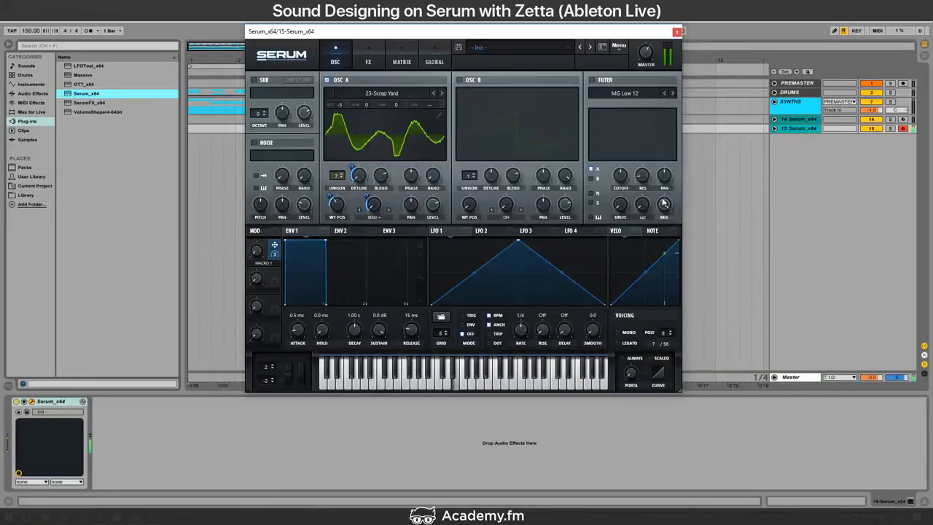
Step: Set the filter type to High 24 and assign Macro 1 to the cutoff, adjusting the modulation depth
left_click(623, 92)
mouse_move(628, 108)
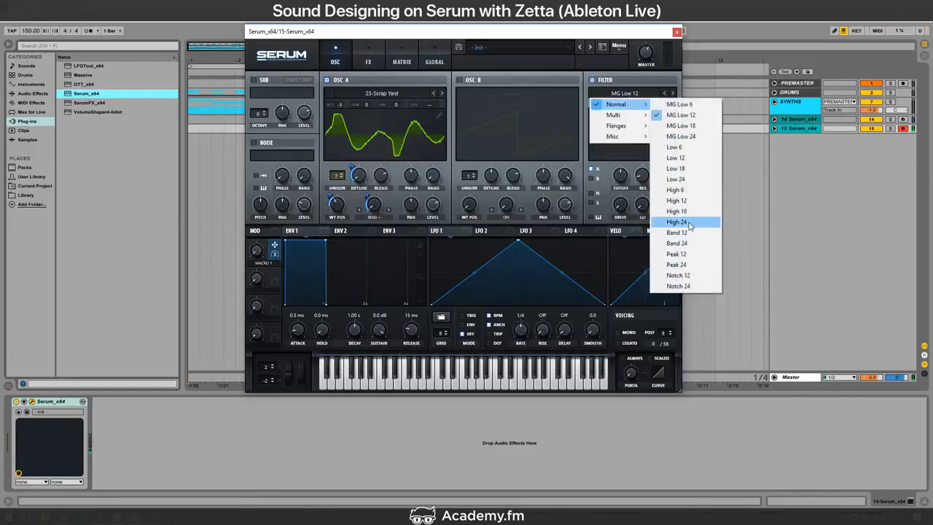
left_click(685, 241)
left_click_drag(275, 245, 612, 207)
left_click_drag(256, 250, 296, 166)
left_click_drag(616, 168, 630, 134)
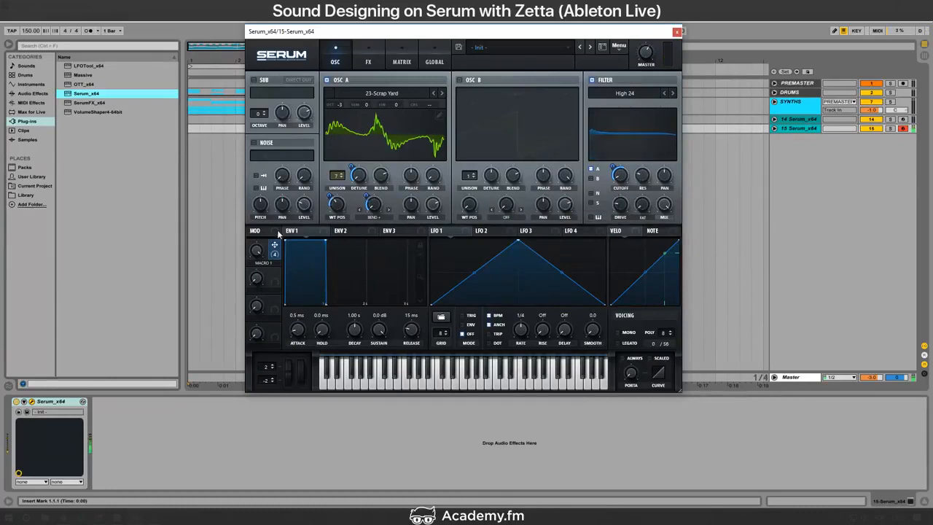
Step: Assign Macro 1 to the filter's resonance and sweep the macro to test the sound
left_click_drag(281, 246, 644, 187)
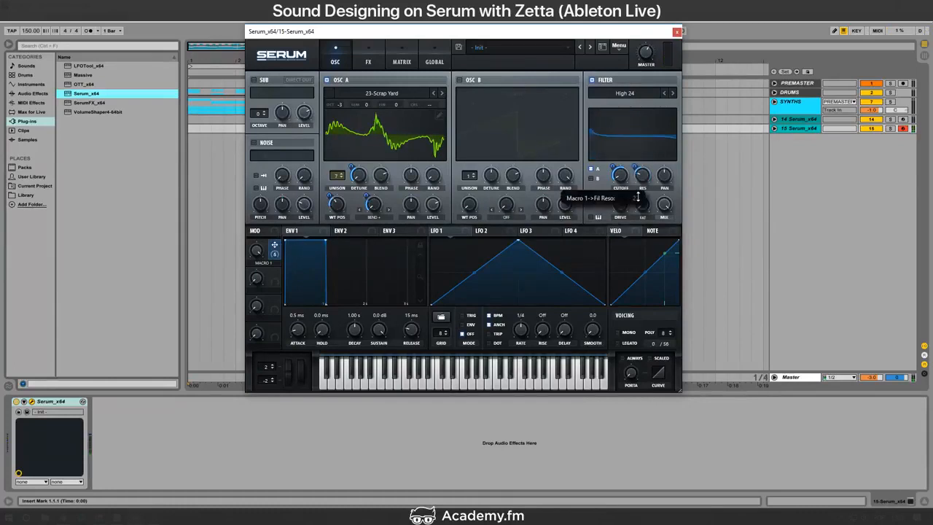
left_click_drag(257, 250, 243, 434)
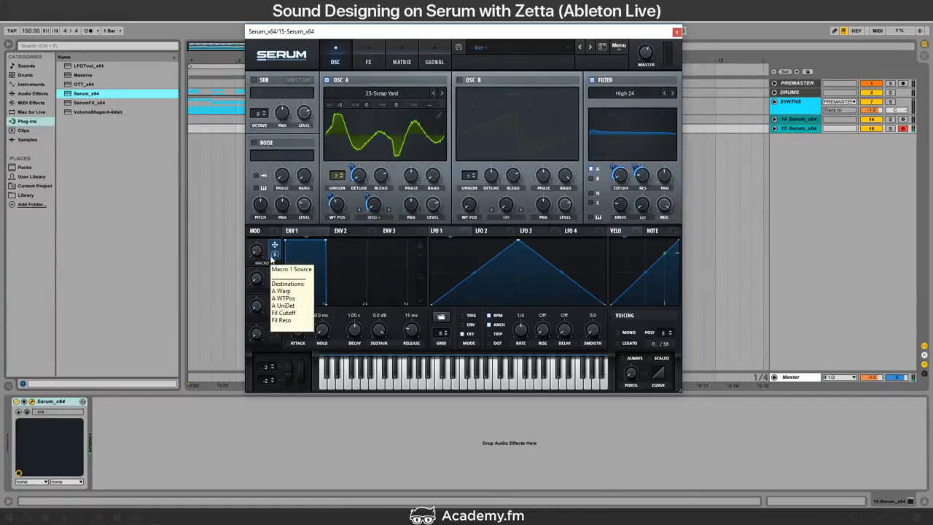
left_click_drag(257, 251, 277, 212)
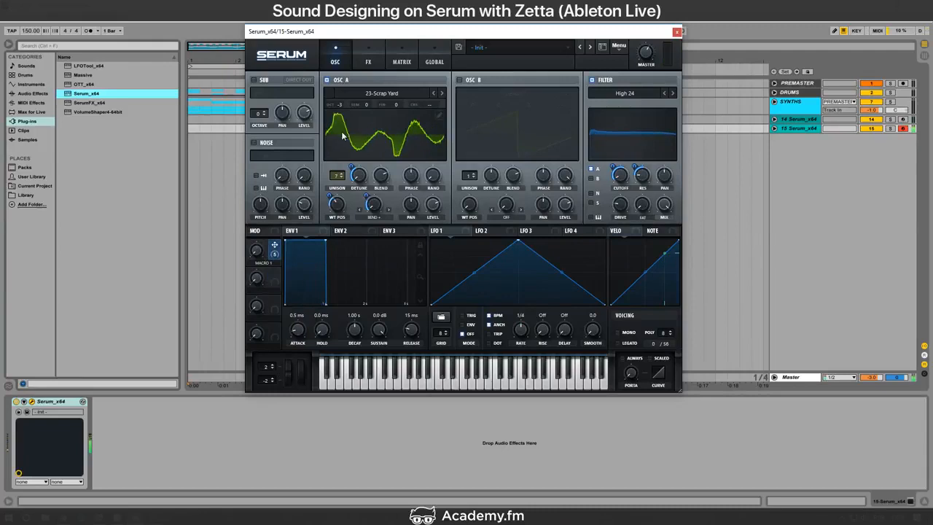
Step: Enable the Phaser effect after trying Chorus and Flanger, leaving those two switched off
left_click(368, 61)
left_click(266, 139)
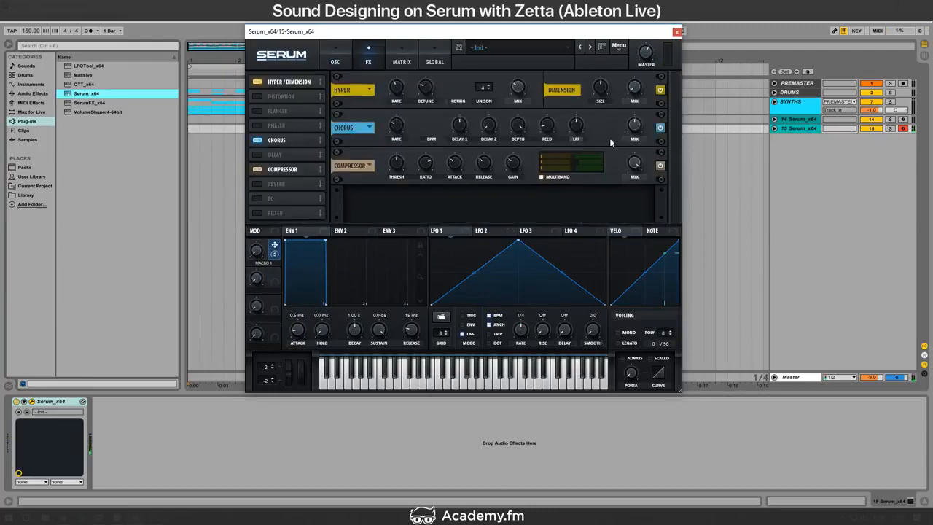
left_click(277, 139)
left_click(256, 111)
left_click(257, 125)
left_click(269, 114)
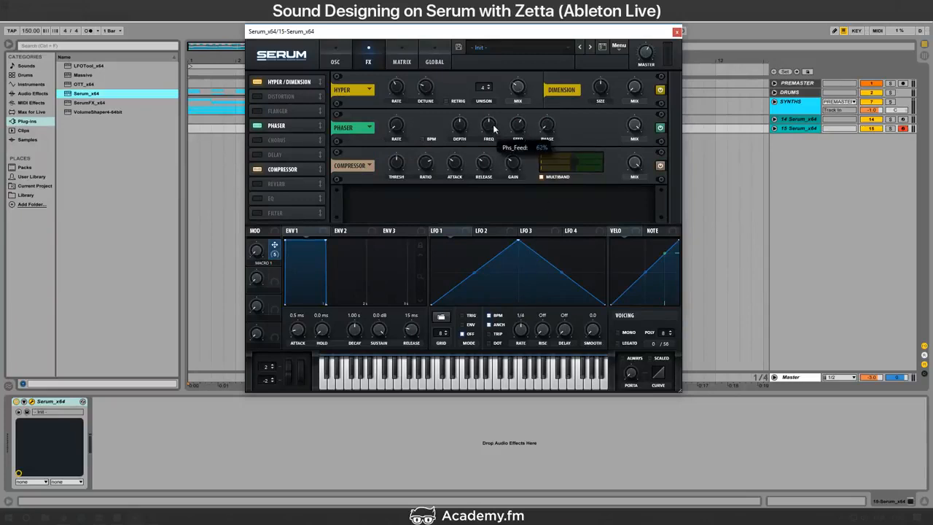
Step: Adjust the Phaser's feedback and assign Macro 1 to the Phaser's frequency
right_click(459, 112)
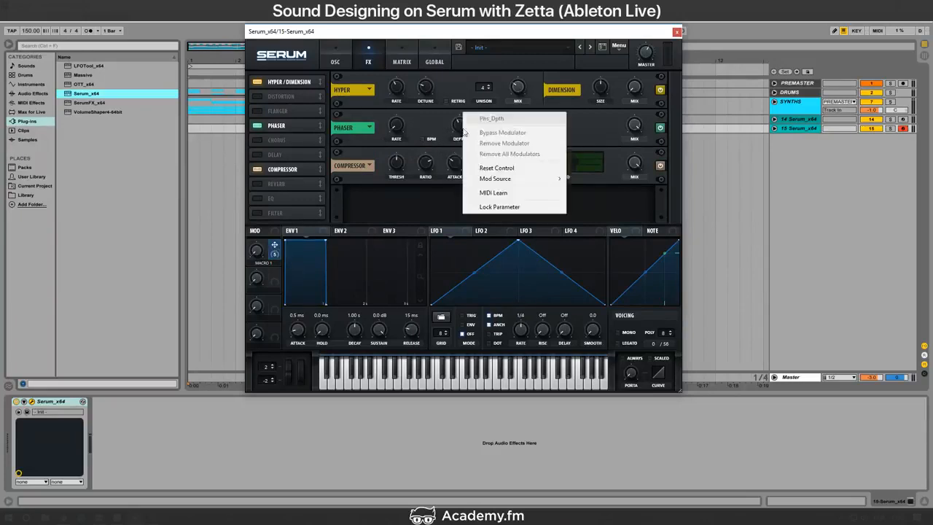
right_click(519, 124)
left_click(555, 179)
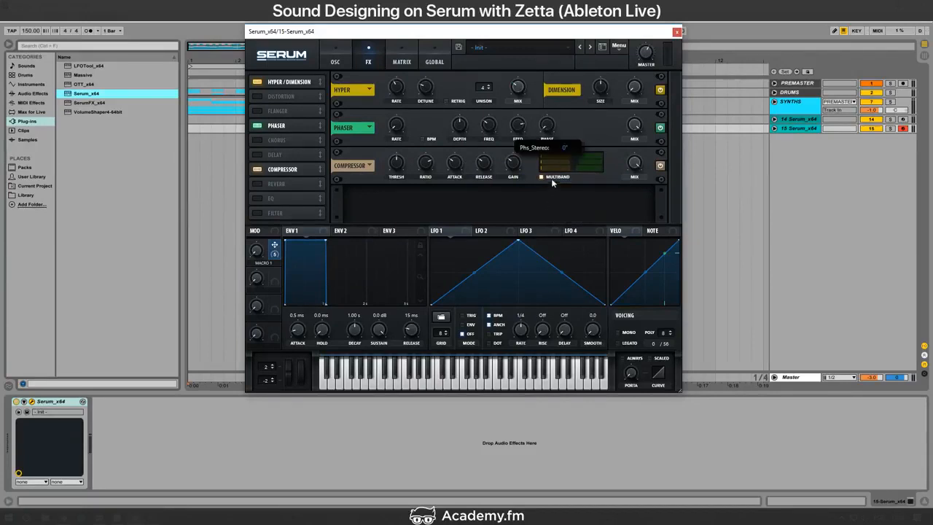
double_click(519, 125)
type("5")
key("Return")
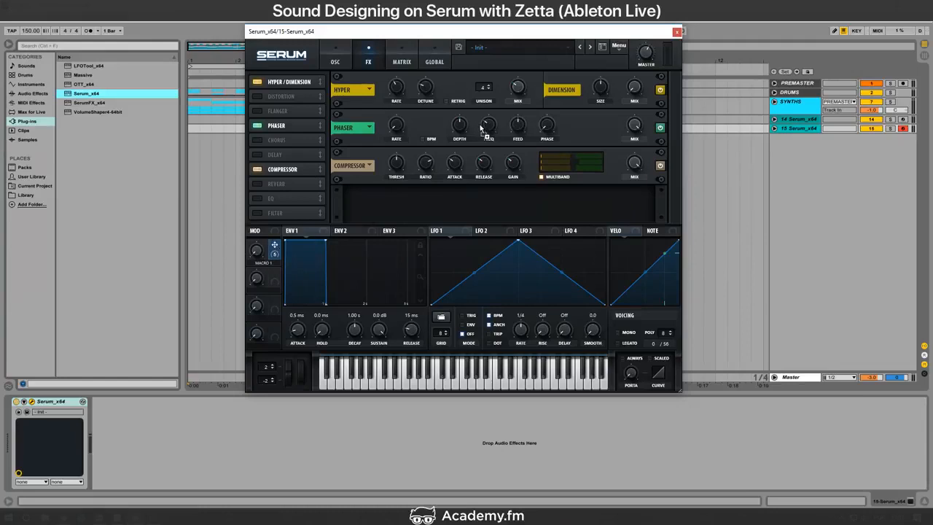
left_click_drag(481, 129, 477, 140)
Step: Check the YouTube live chat and highlight the message suggesting a slower attack to avoid clicks
key("alt+Tab")
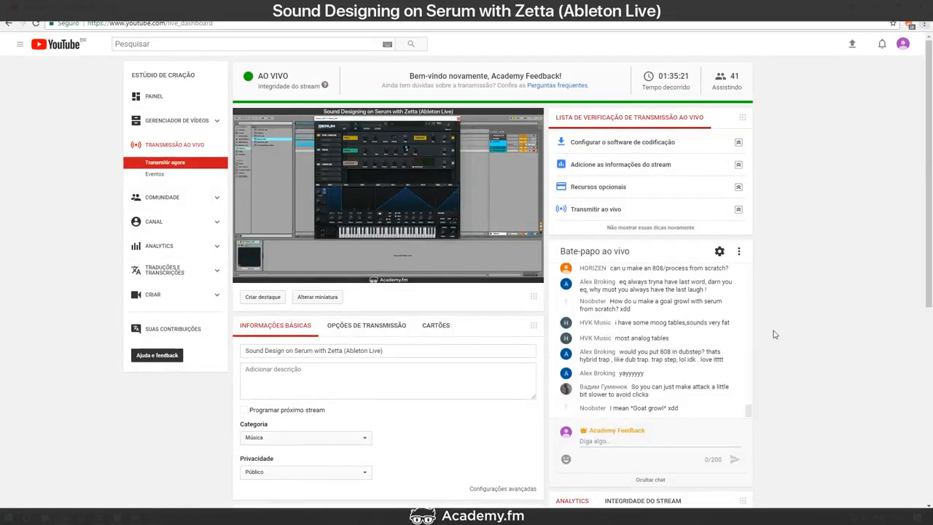
key("alt+Tab")
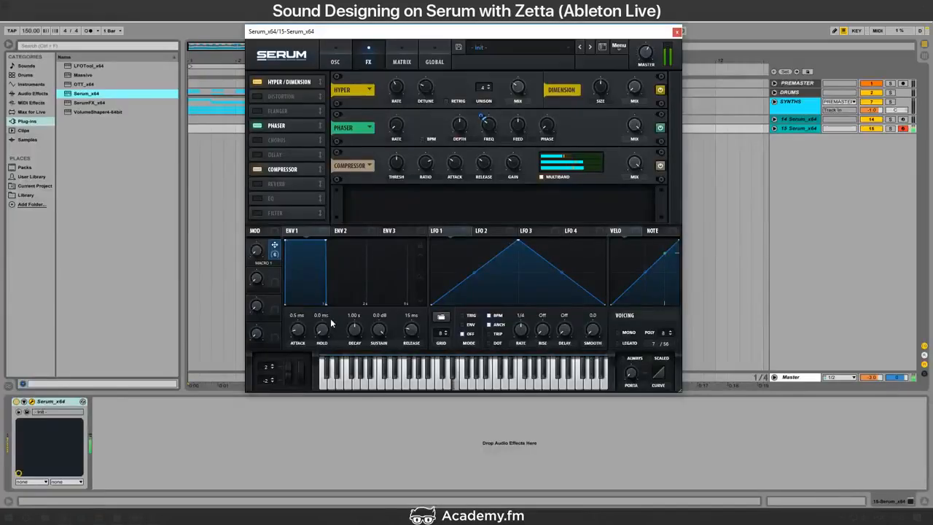
key("alt+Tab")
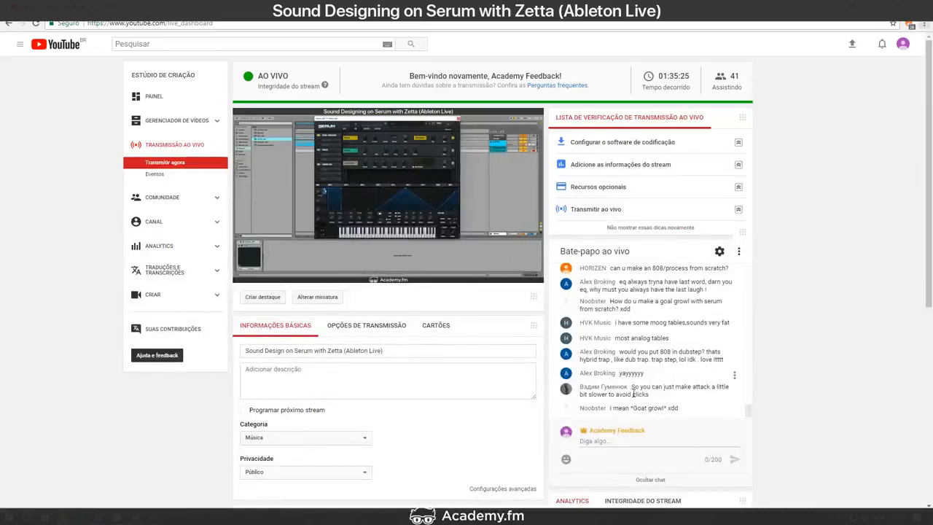
left_click_drag(633, 387, 792, 398)
left_click(793, 397)
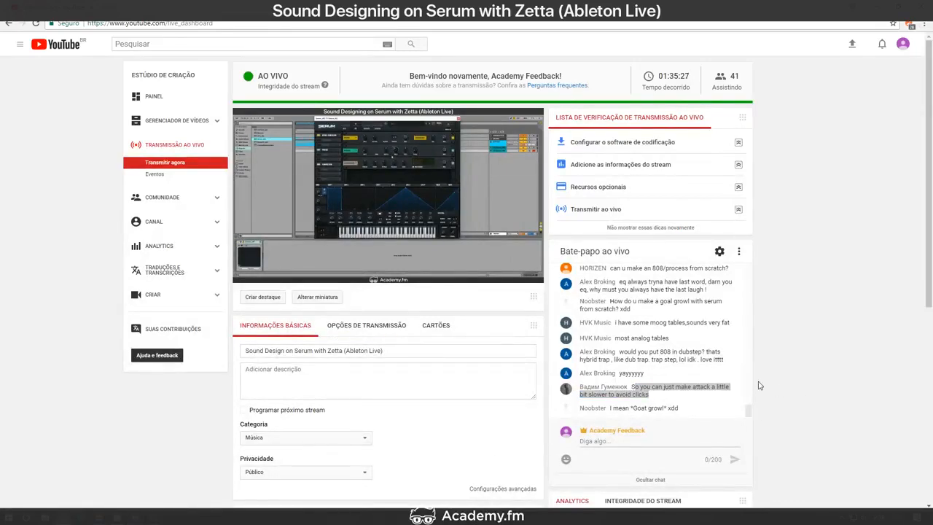
Step: Set Envelope 1's attack to 5.0 ms in Serum, checking the YouTube live chat once more
key("alt+Tab")
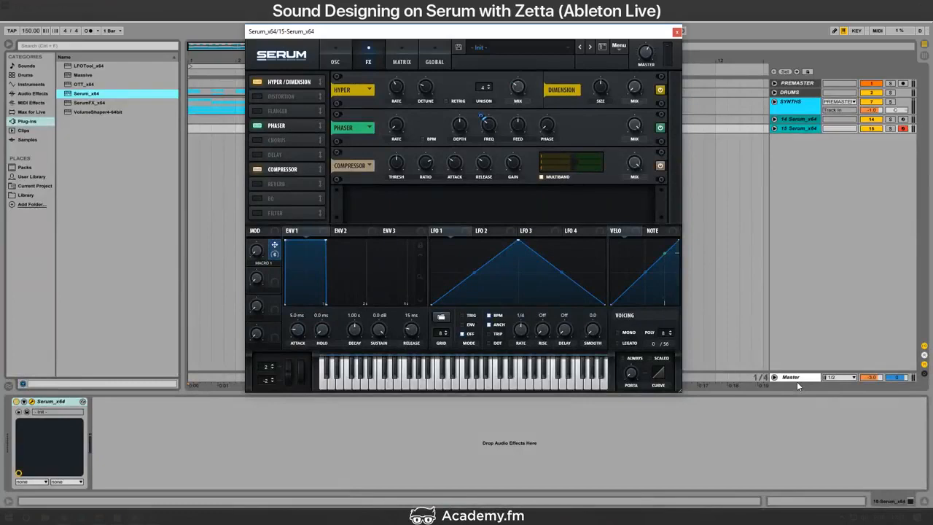
key("alt+Tab")
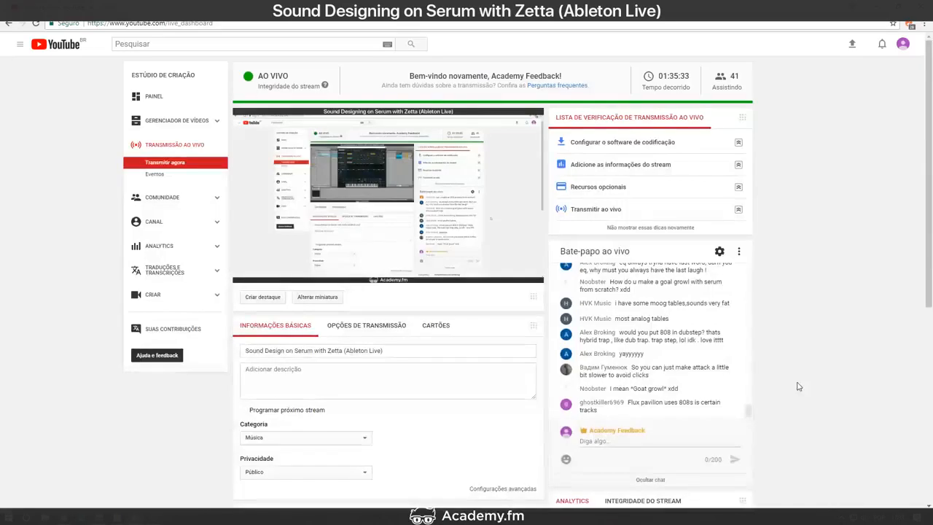
key("alt+Tab")
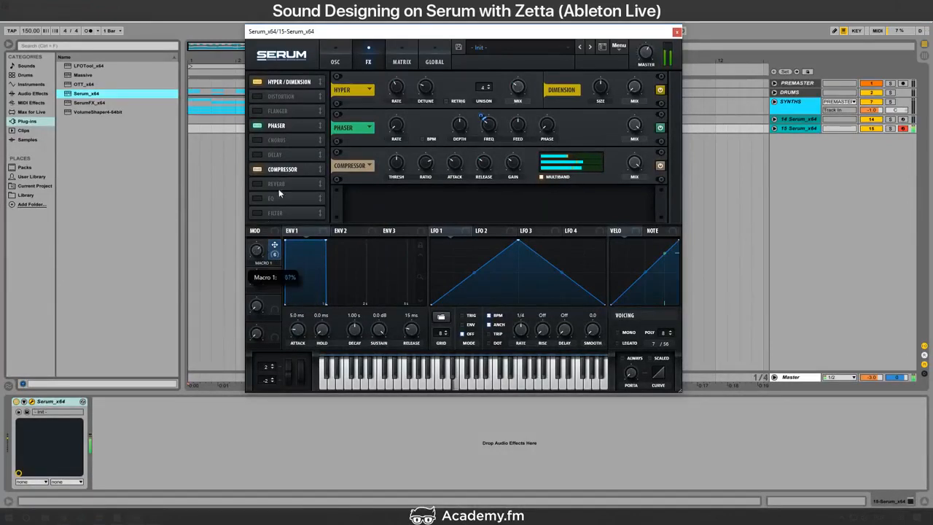
Step: Adjust the Phaser's frequency modulation, set its mix to 50 and sweep Macro 1 to test the sound
mouse_move(488, 125)
left_mouse_down()
mouse_move(488, 153)
mouse_move(490, 102)
mouse_move(491, 131)
left_mouse_up()
left_click_drag(272, 291, 268, 397)
left_click_drag(274, 342, 333, 464)
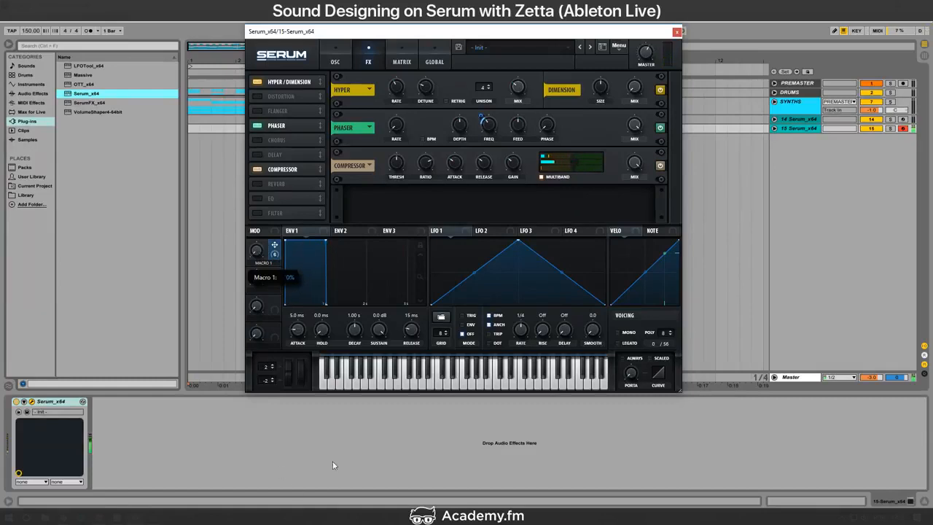
double_click(631, 128)
type("50")
key("Return")
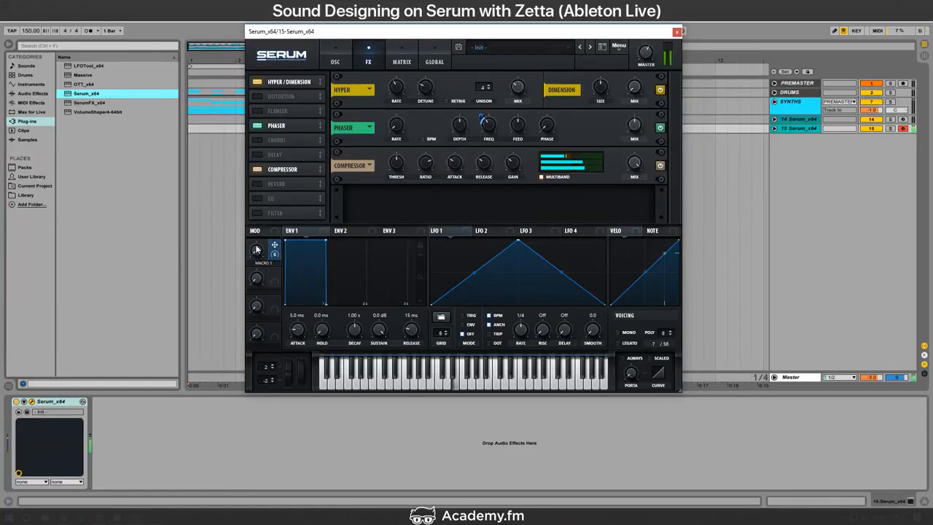
left_click_drag(257, 250, 289, 225)
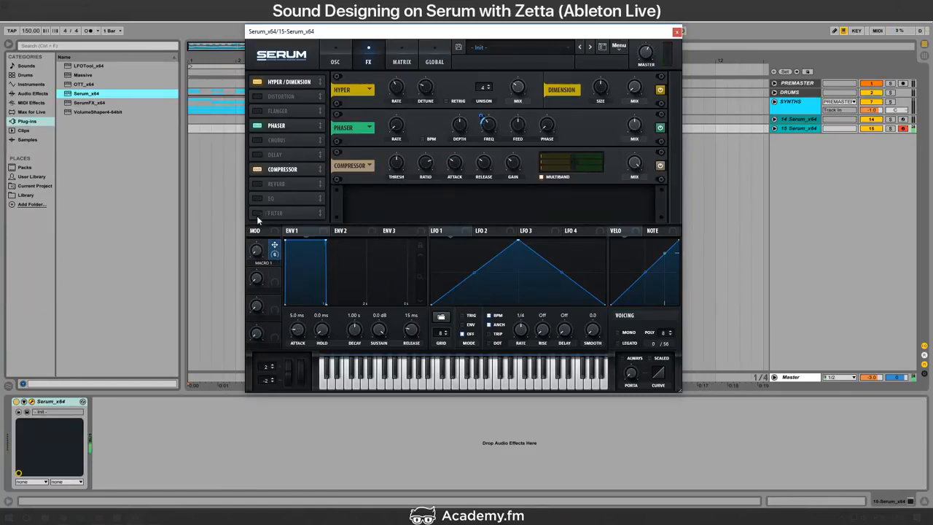
Step: Enable Distortion between the Phaser and Compressor, and adjust the oscillator page filter's cutoff
left_click(257, 96)
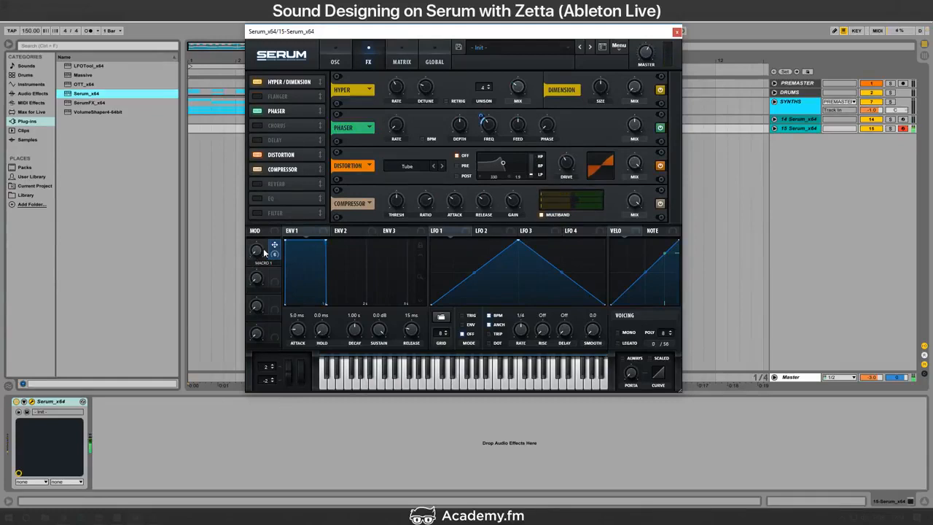
left_click(335, 61)
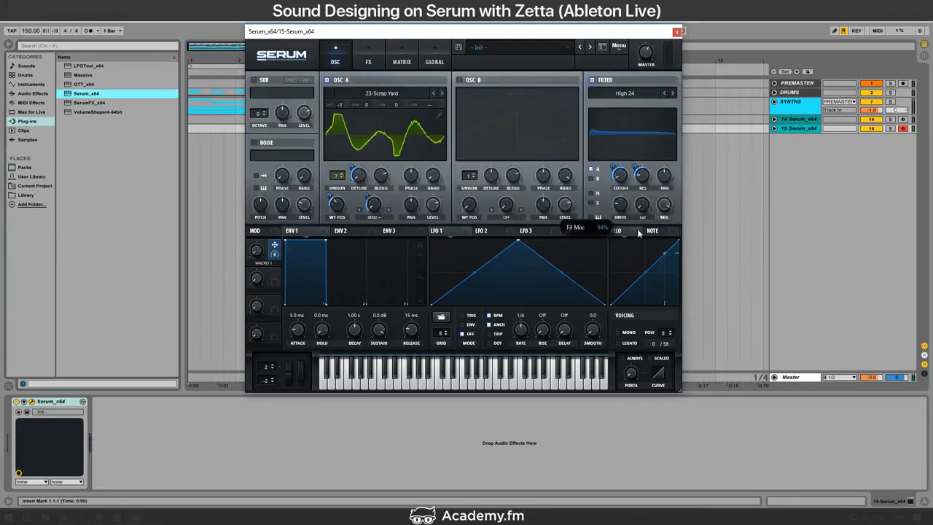
left_click_drag(615, 184, 612, 203)
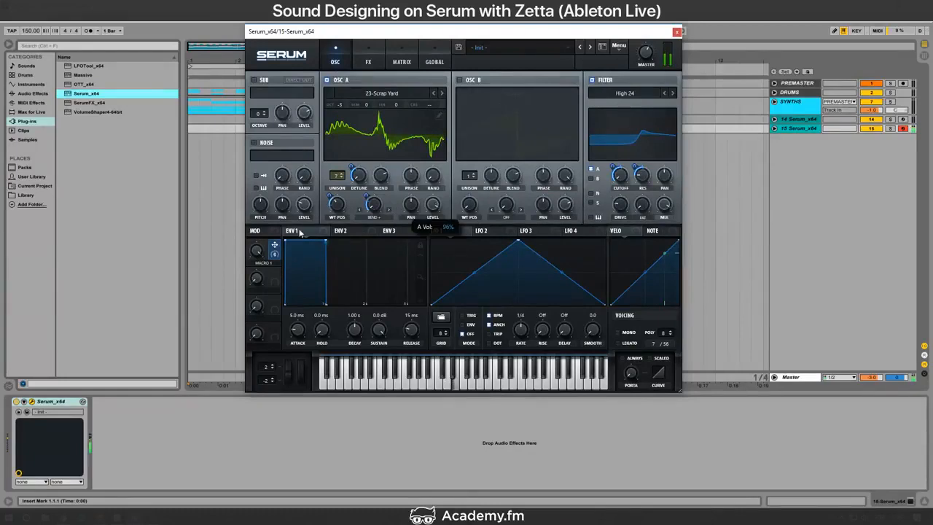
Step: Check the YouTube live chat, return to Serum and move the unused Chorus, Delay and Flanger to the end of the effects chain
key("alt+Tab")
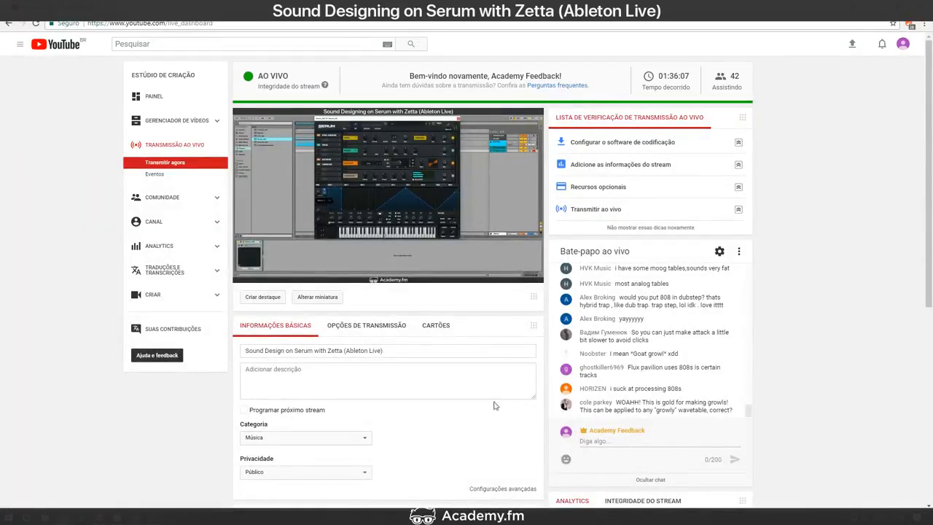
key("alt+Tab")
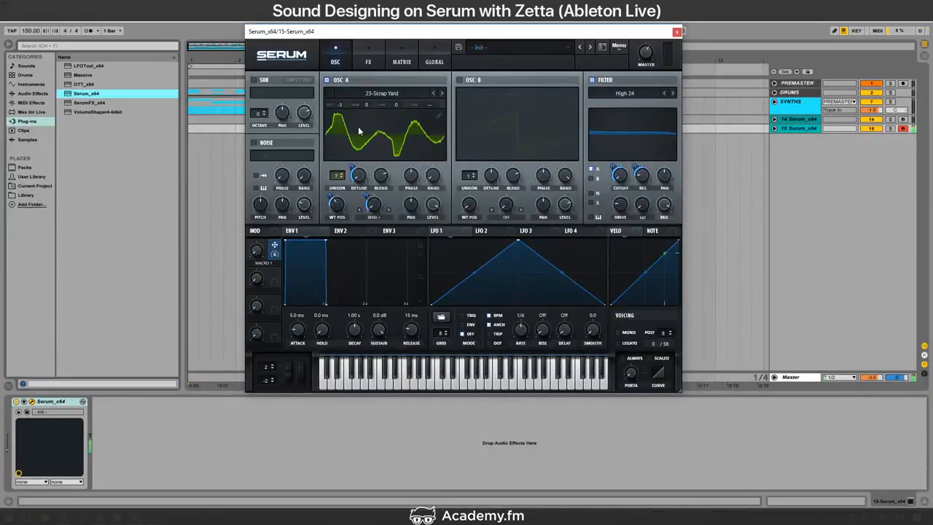
left_click(393, 61)
left_click(376, 49)
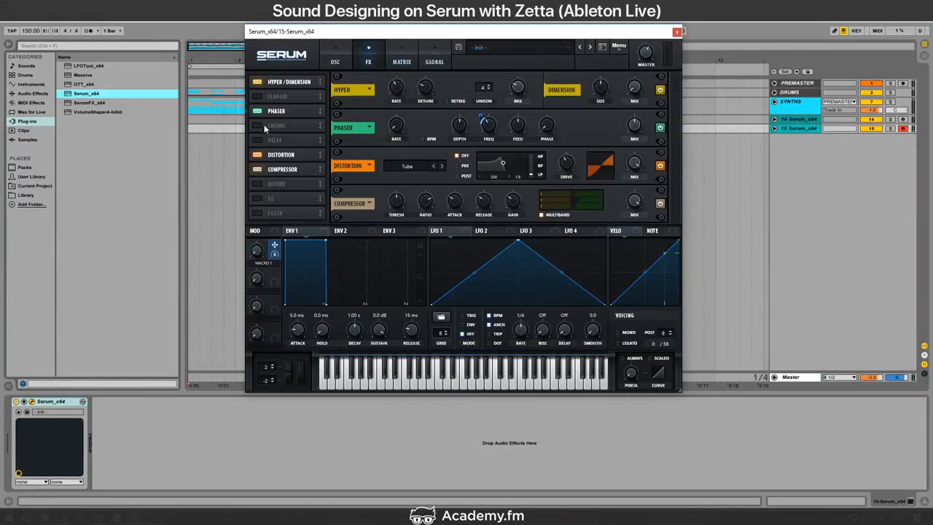
left_click_drag(278, 132, 295, 216)
left_click_drag(290, 97, 294, 286)
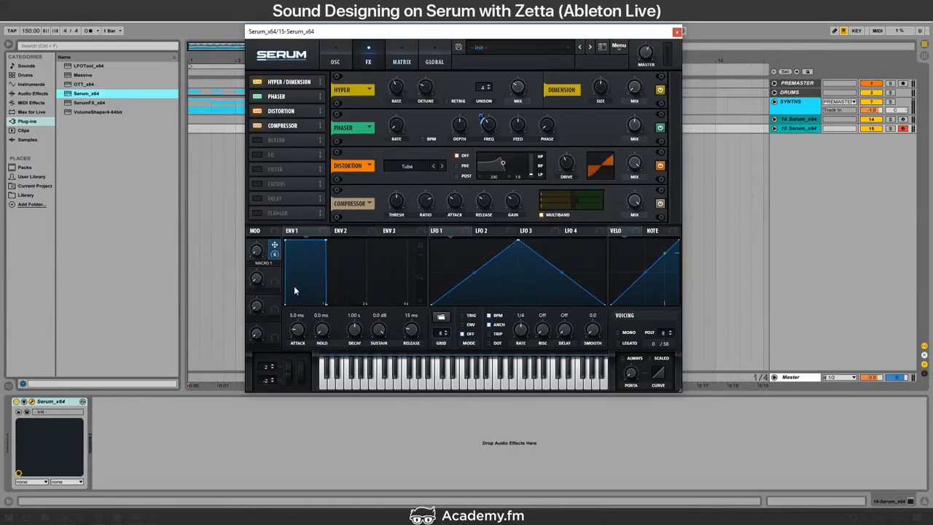
Step: Insert a Phs 24+ Filter effect before the Compressor and assign Macro 1 to its cutoff
left_click(277, 168)
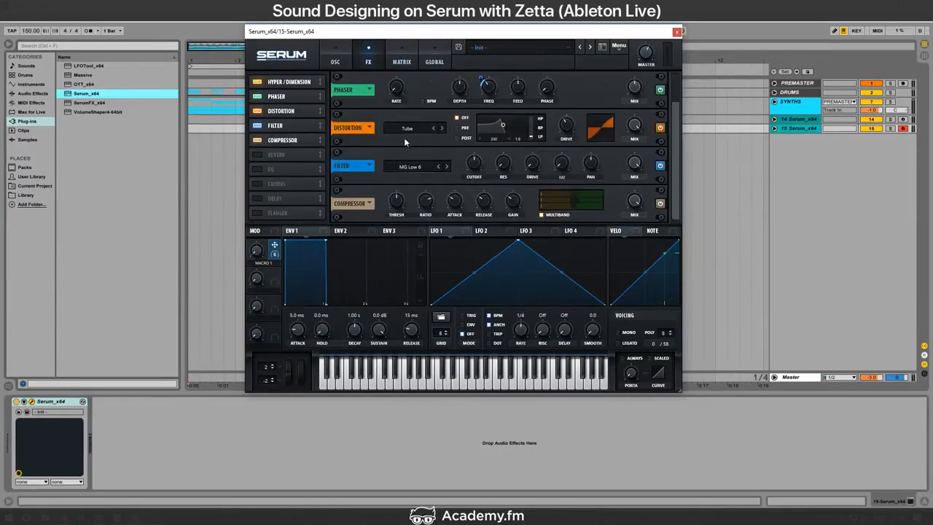
left_click(401, 167)
mouse_move(412, 199)
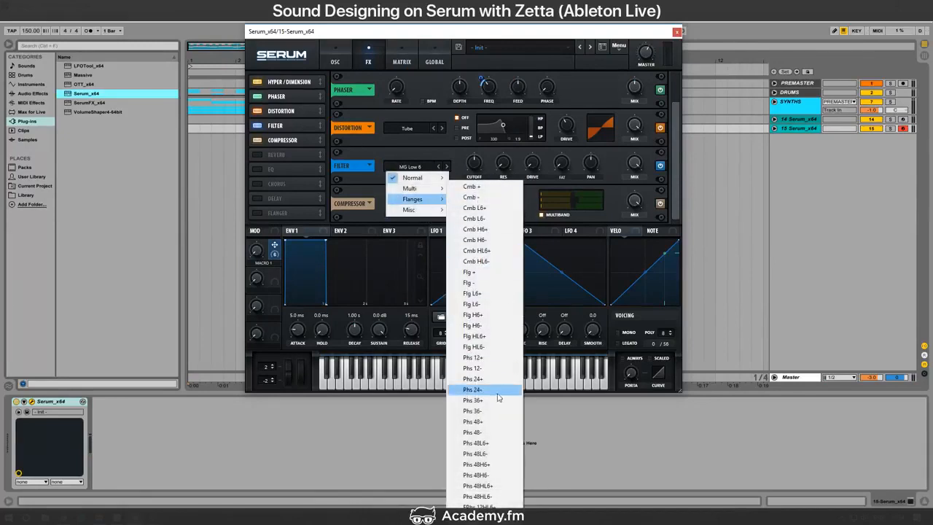
left_click(472, 379)
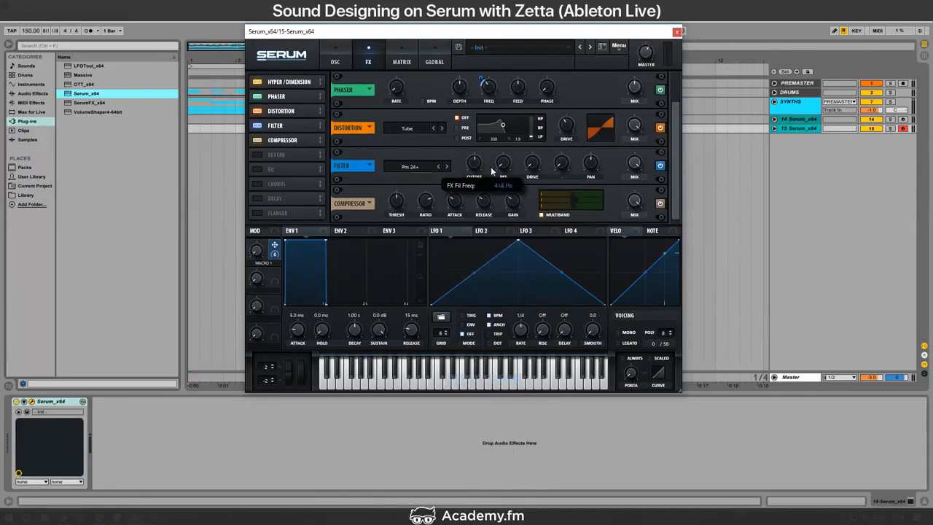
left_click_drag(467, 171, 475, 162)
key("d")
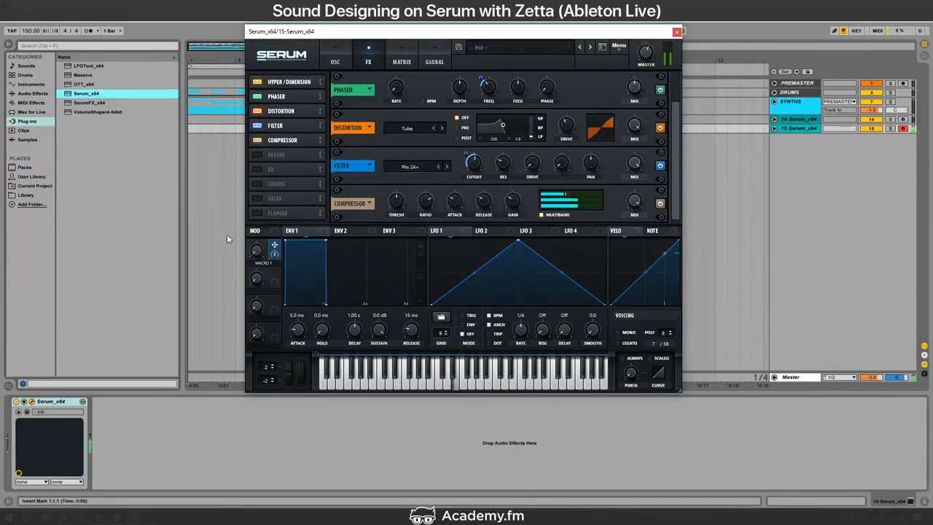
Step: Rename Macro 1 as GROWL
left_click(262, 261)
type("dddddddddd")
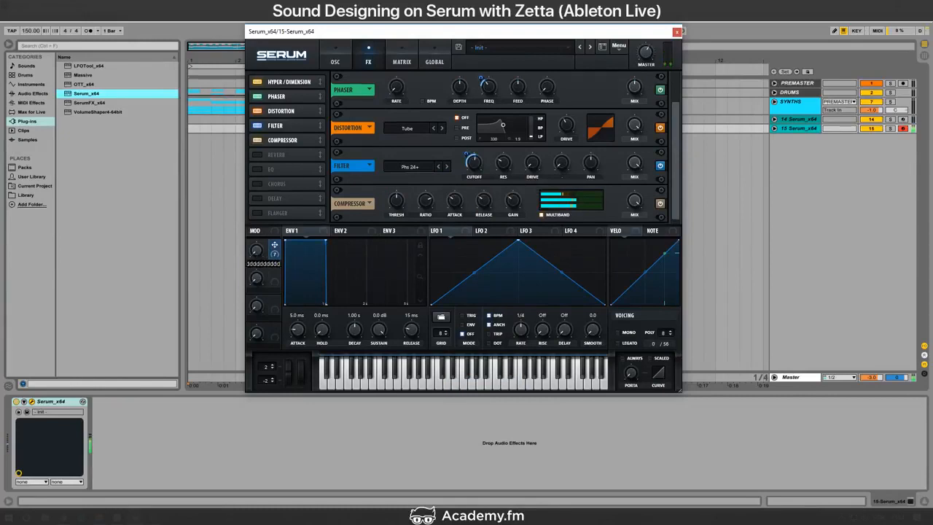
key("BackSpace")
key("BackSpace")
key("BackSpace")
key("BackSpace")
key("BackSpace")
key("BackSpace")
key("BackSpace")
key("BackSpace")
key("BackSpace")
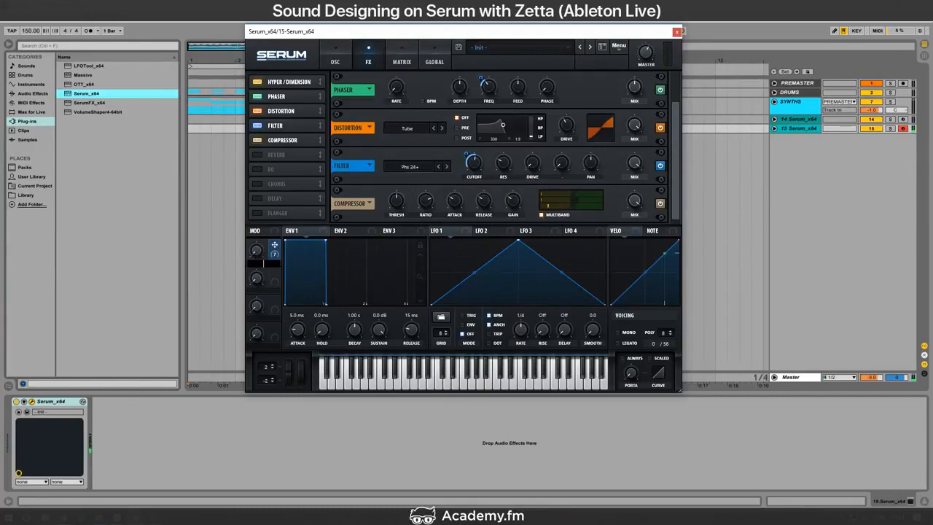
type("GROWL")
key("Return")
Step: Adjust the GROWL macro's modulation of the Filter effect's cutoff, set the pitch-bend range to 12 and -12, and close Serum
left_click_drag(257, 251, 272, 303)
left_click_drag(467, 155, 473, 150)
double_click(261, 382)
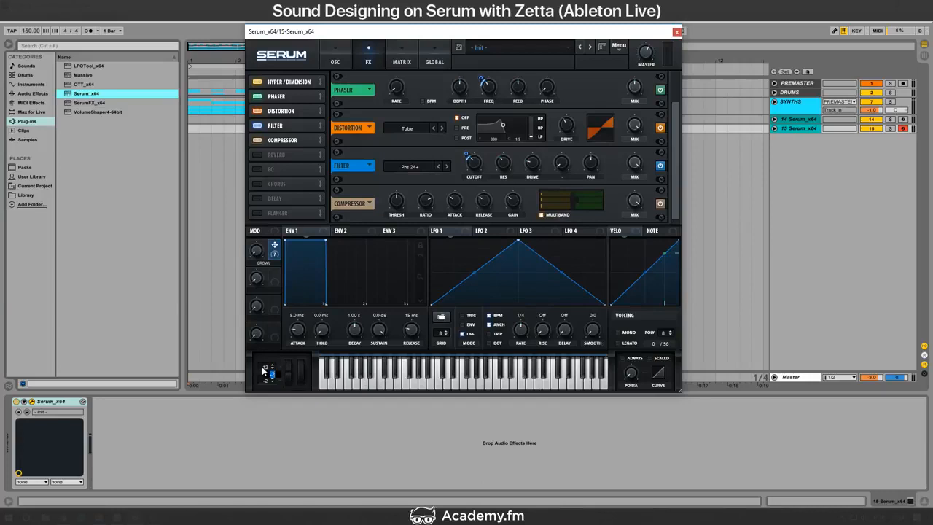
type("-12")
key("Return")
left_click(677, 32)
Step: Unfold the SYNTHS group and move the new growl Serum track into it, below the 9 Serum_x64 track
left_click(778, 104)
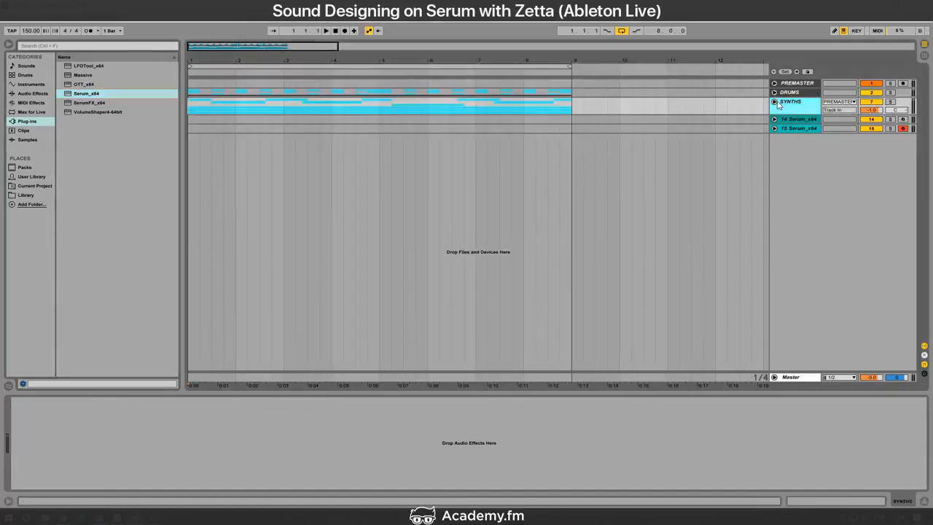
left_click(774, 102)
left_click_drag(794, 301, 823, 194)
Step: Try to add the Overdrive audio effect to the growl track
left_click(12, 94)
double_click(106, 277)
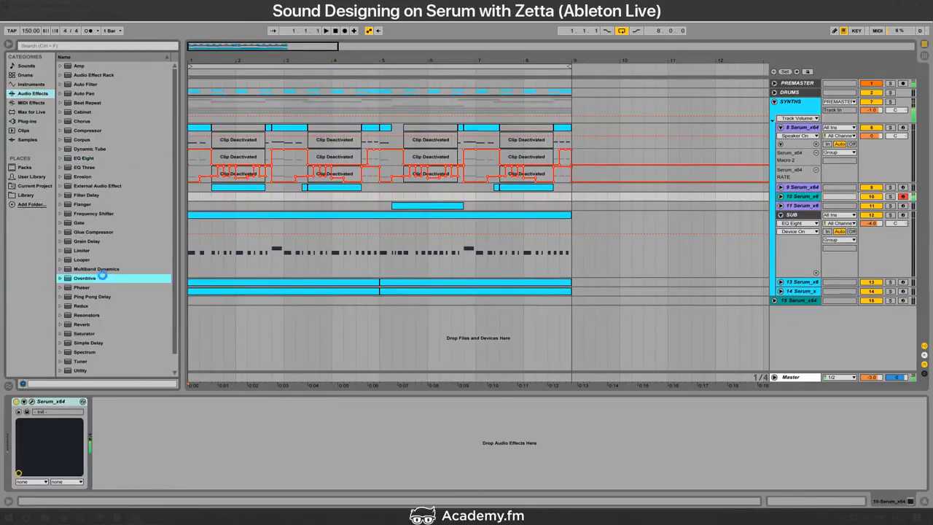
key("super+x")
left_click(219, 314)
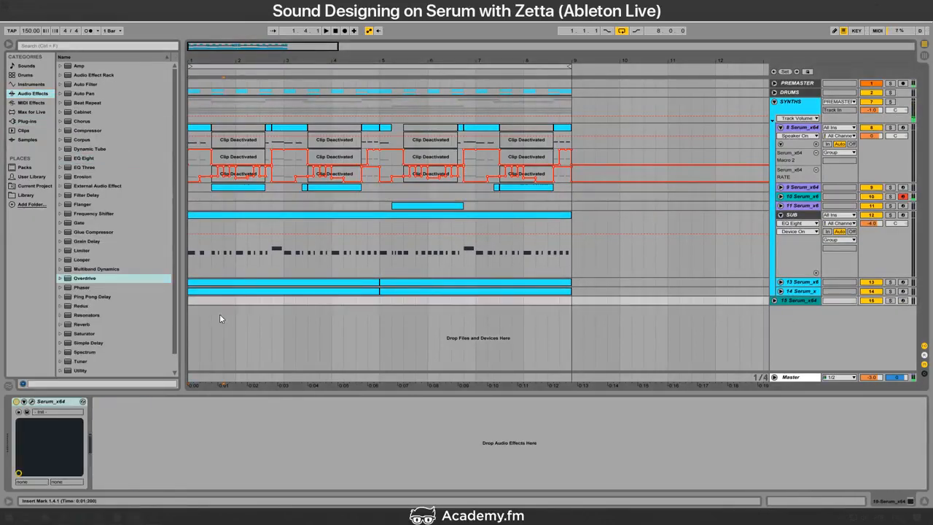
key("ctrl+z")
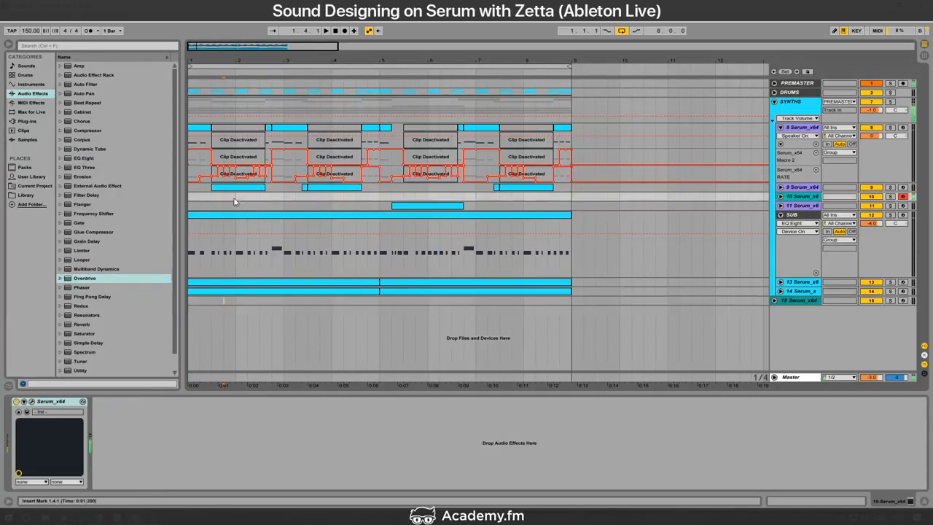
Step: With the arrangement playing, remove the 8 Serum_x64 track's final clip and shorten the 9 Serum_x64 track's last clip to end at 8.3.1
left_click(191, 190)
key("space")
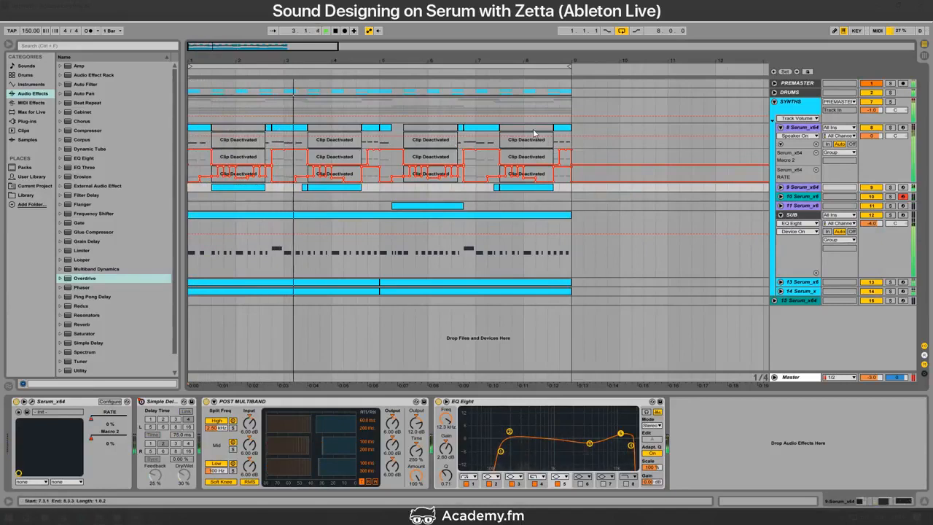
left_click(562, 127)
key("Delete")
left_click_drag(554, 187, 549, 187)
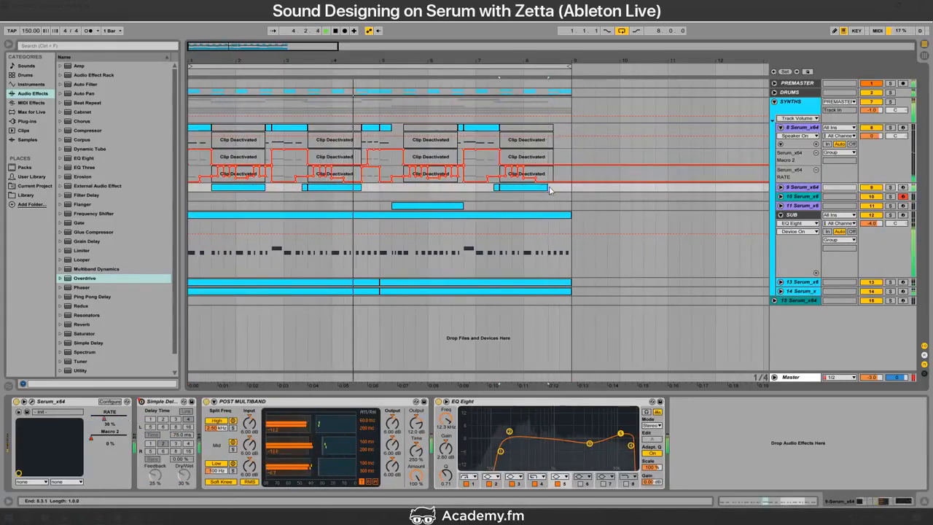
Step: Paste the clip onto the growl track from 8.3.1, filling the end of the eight-bar loop
left_click_drag(478, 142, 487, 142)
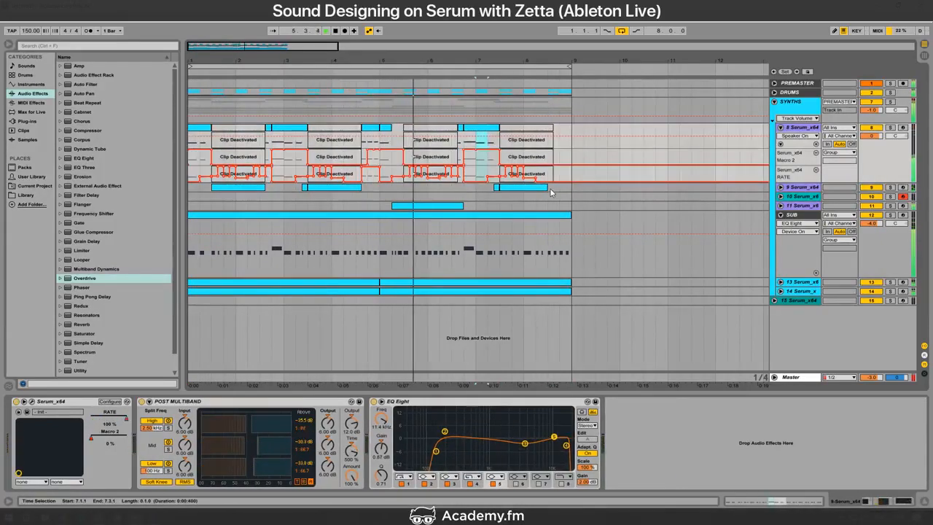
left_click(552, 197)
key("ctrl+v")
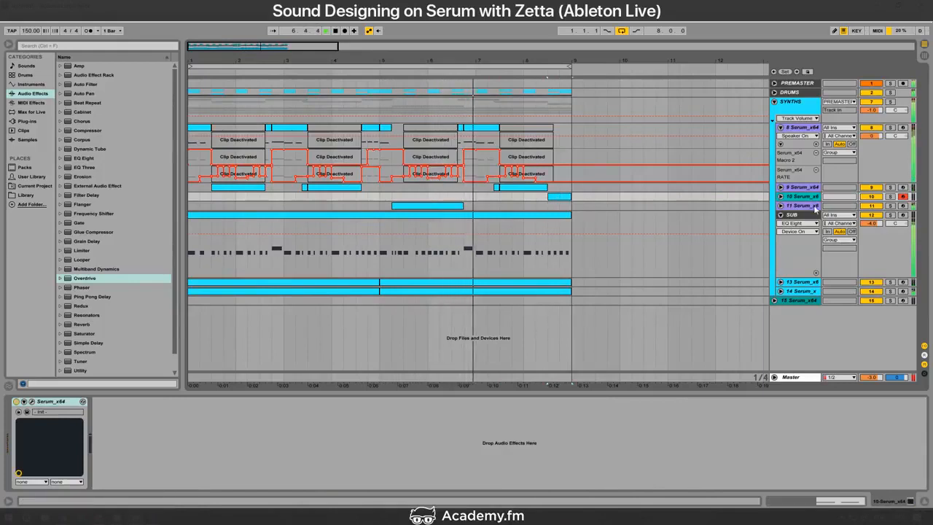
Step: Unfold the 10 Serum_x64 and 11 Serum_x64 tracks to show their clips and automation lanes
left_click(781, 197)
left_click(781, 188)
left_click(781, 188)
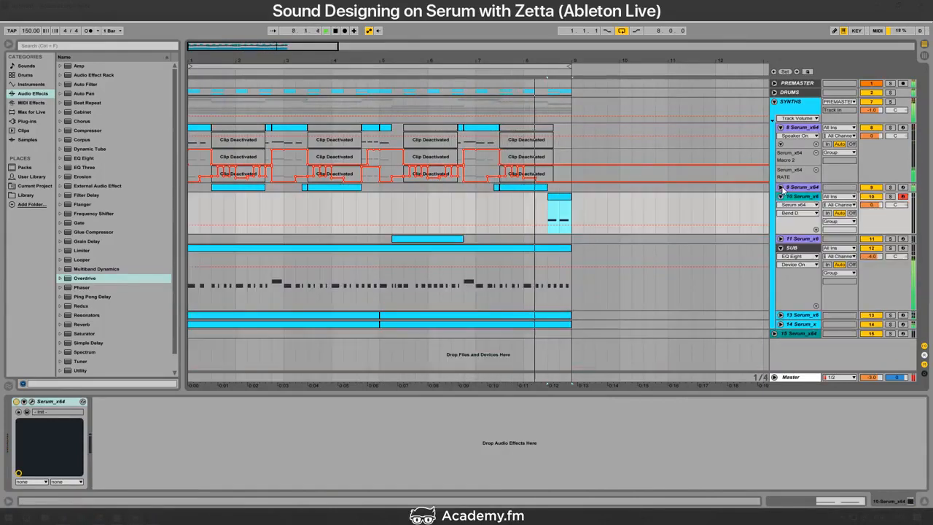
left_click(793, 250)
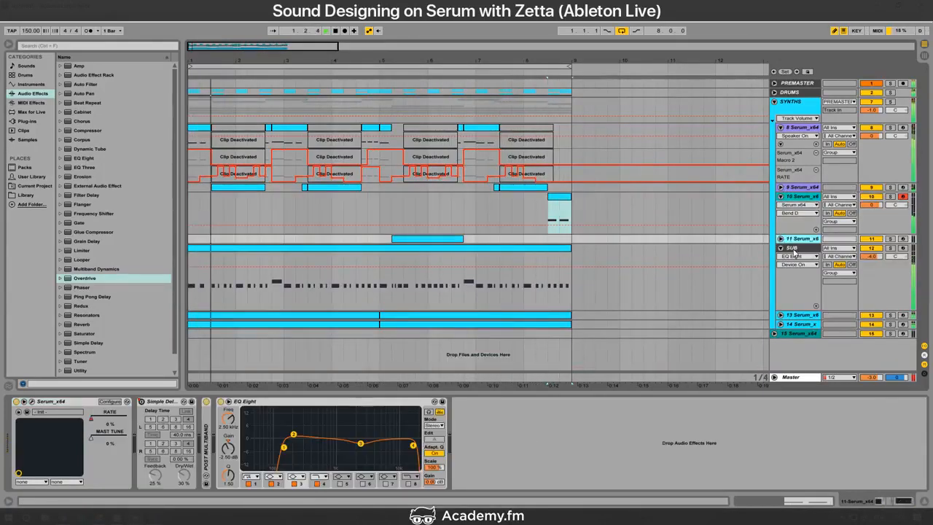
left_click(780, 238)
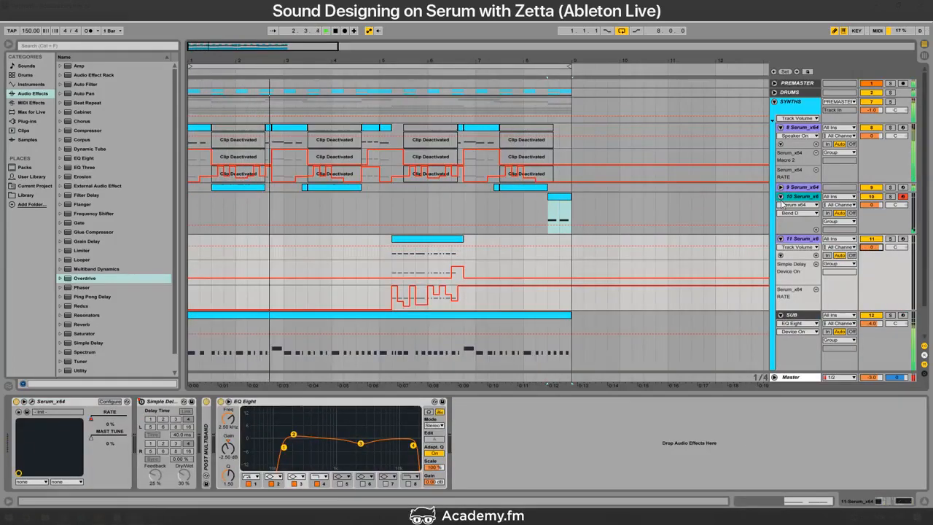
Step: Bring up the GROWL macro's automation on the 10 Serum_x64 track from its Serum window, and turn off Draw Mode
left_click(781, 206)
left_click(32, 402)
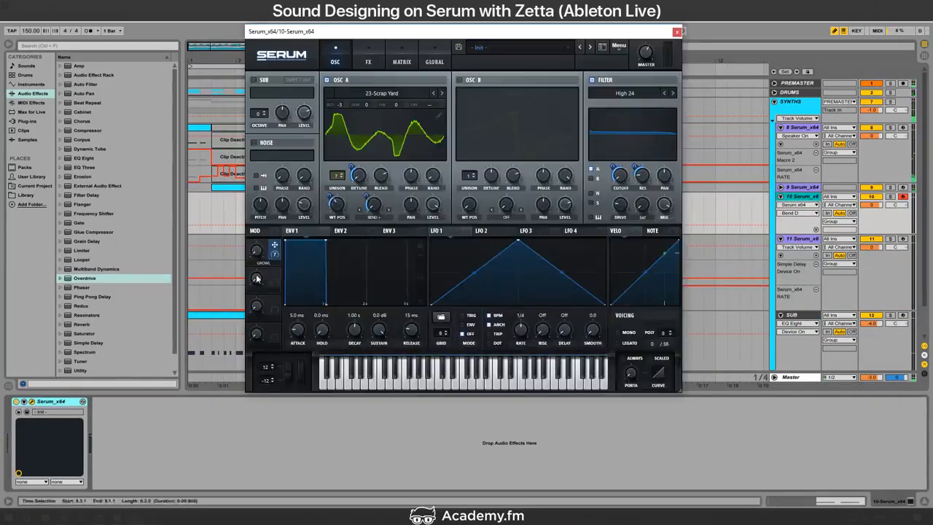
left_click(256, 278)
left_click(676, 31)
key("b")
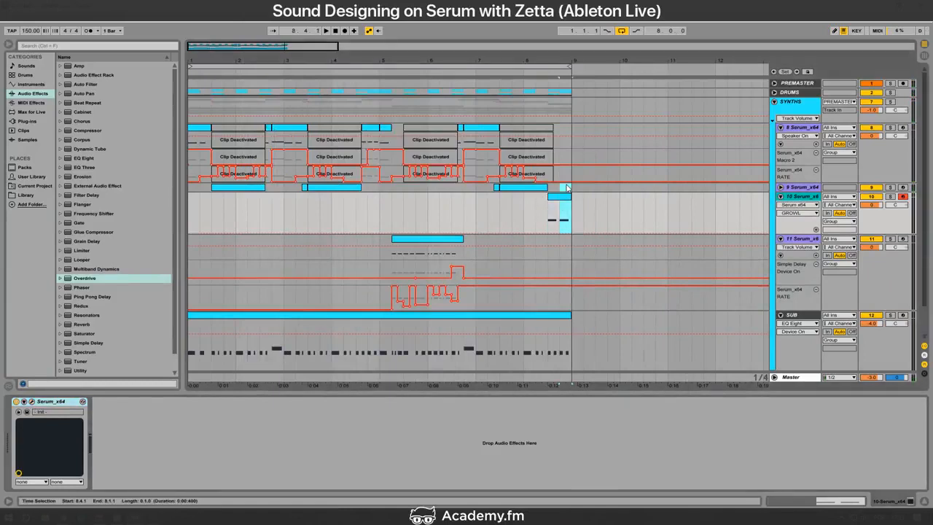
Step: Add a GROWL automation ramp falling from 1.00 at 8.3.1 to zero at 8.4.1, and give GROWL its own lane
left_click(559, 215)
left_click_drag(558, 215, 562, 197)
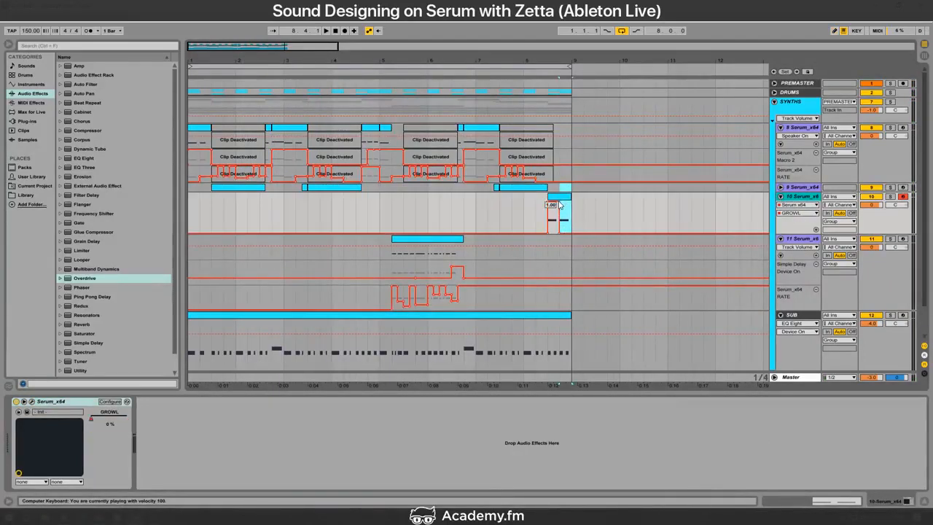
left_click(814, 228)
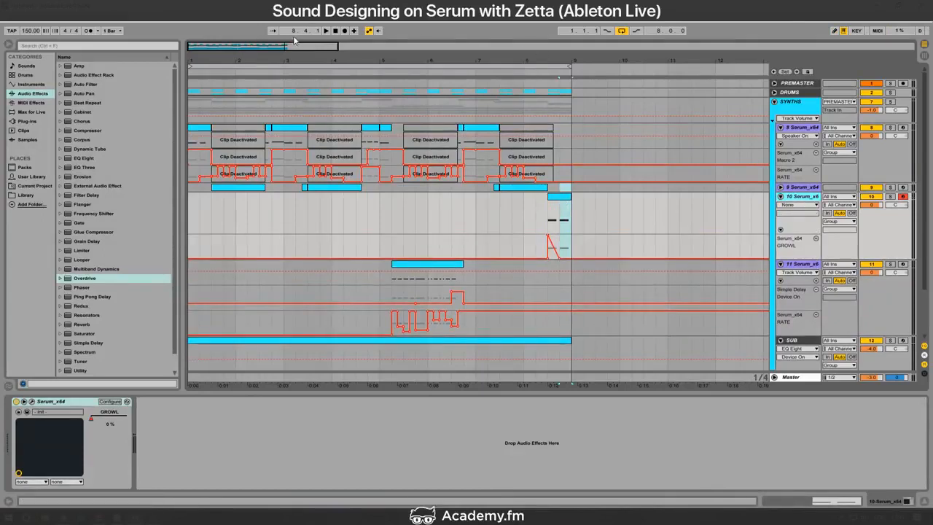
Step: Reshape the GROWL automation to peak just after 8.3.1, drop to zero at 8.4.1 and rise again to 9.1.1, playing it back
left_click_drag(295, 45, 302, 52)
left_click(480, 247)
key("space")
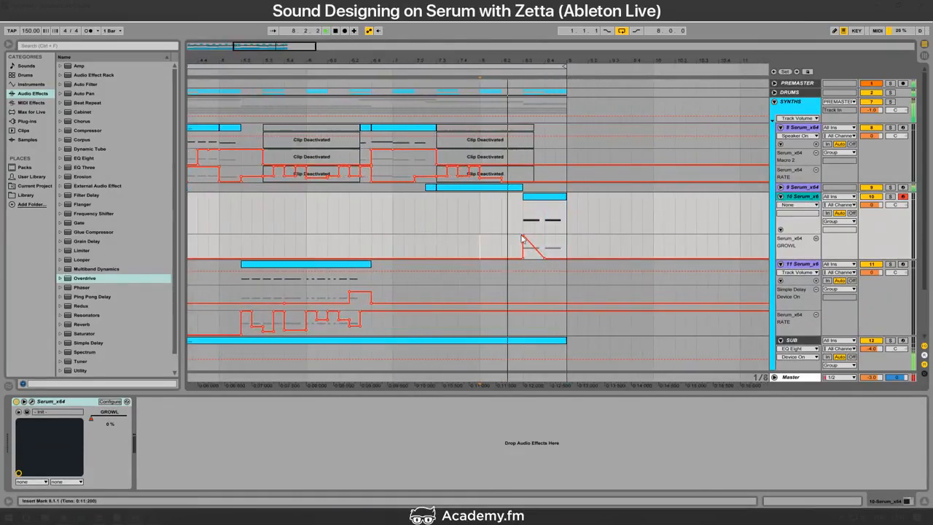
left_click_drag(523, 236, 552, 247)
key("ctrl+d")
left_click(523, 242)
key("space")
key("space")
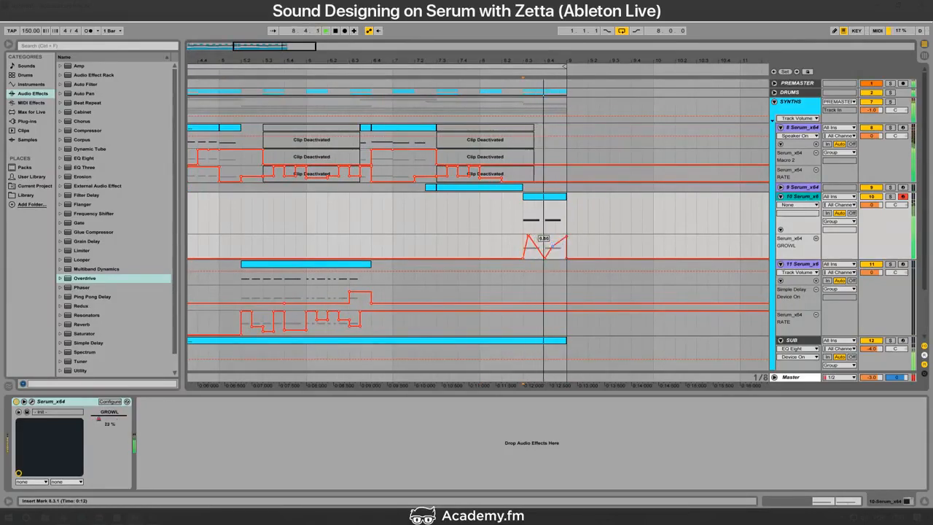
Step: Add Multiband Dynamics after Serum on the growl track and set its master output to 9 dB during playback
double_click(79, 269)
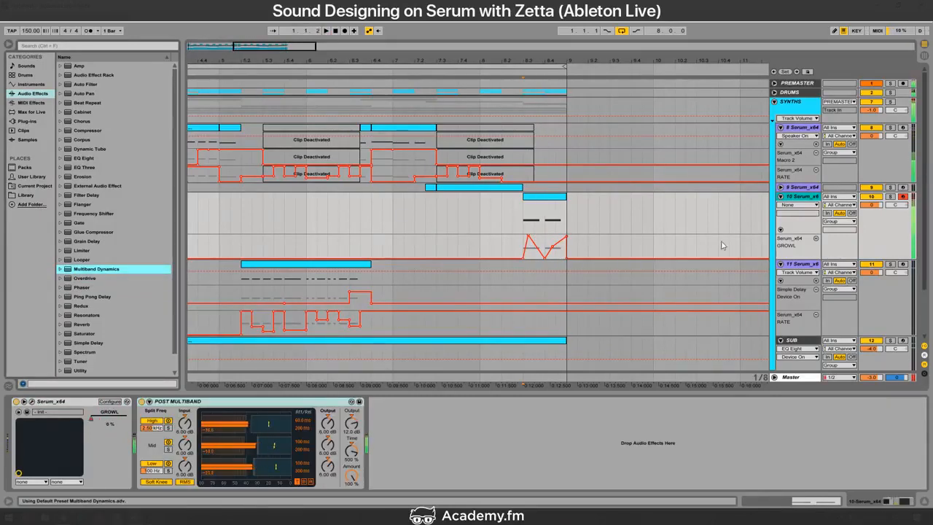
scroll(867, 363, "down", 3)
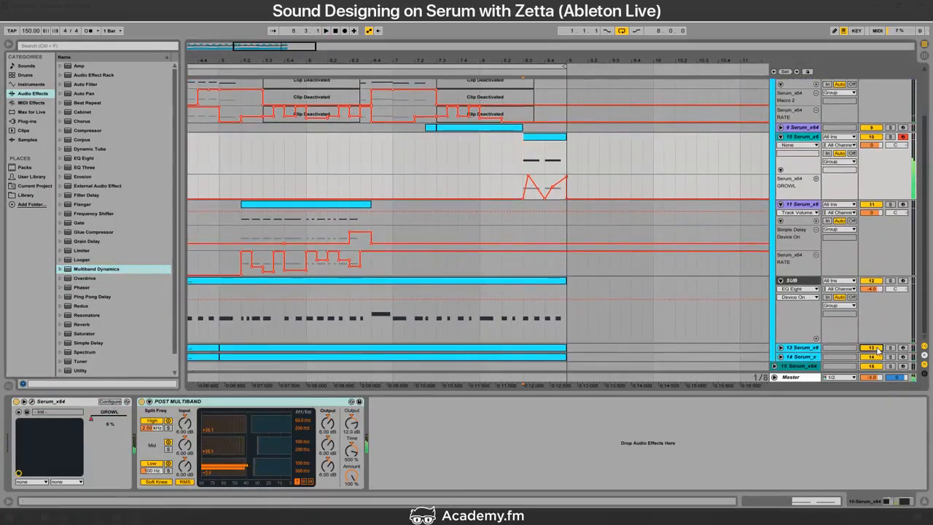
left_click(531, 146)
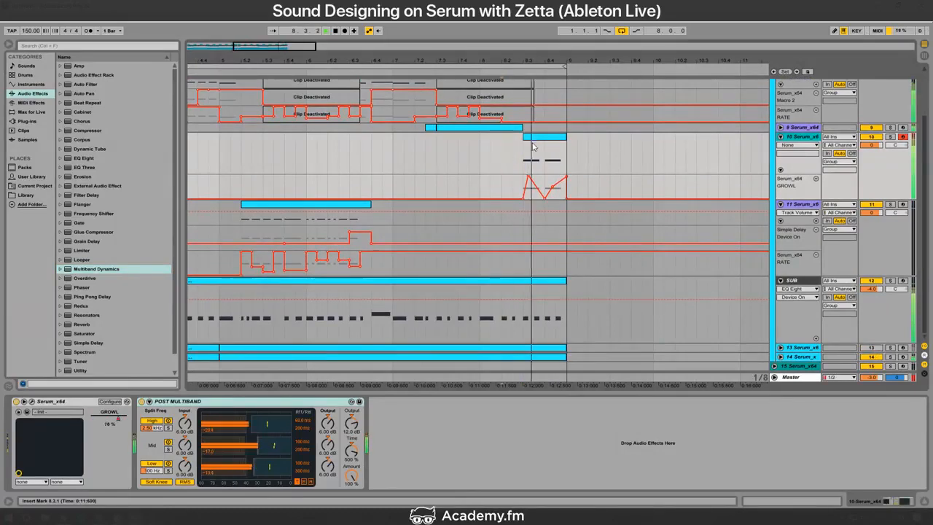
double_click(533, 146)
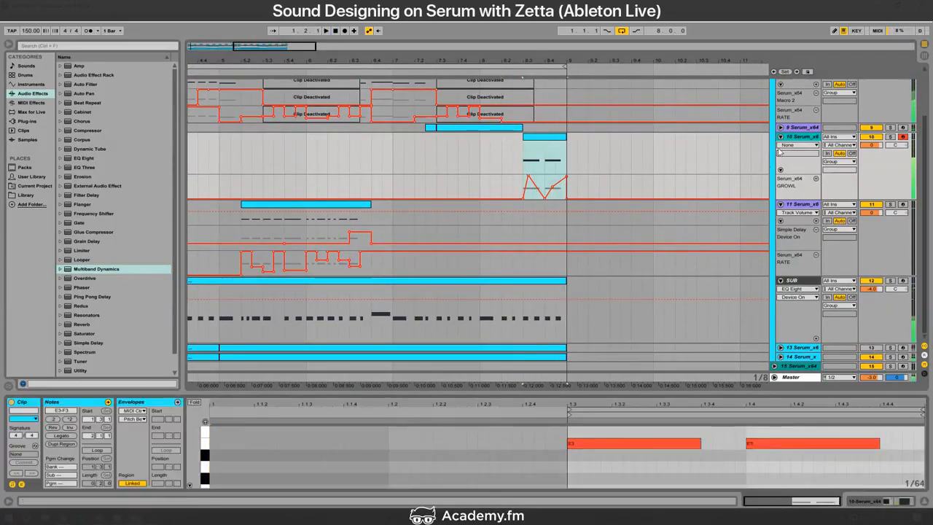
left_click(797, 139)
left_click_drag(352, 422, 352, 431)
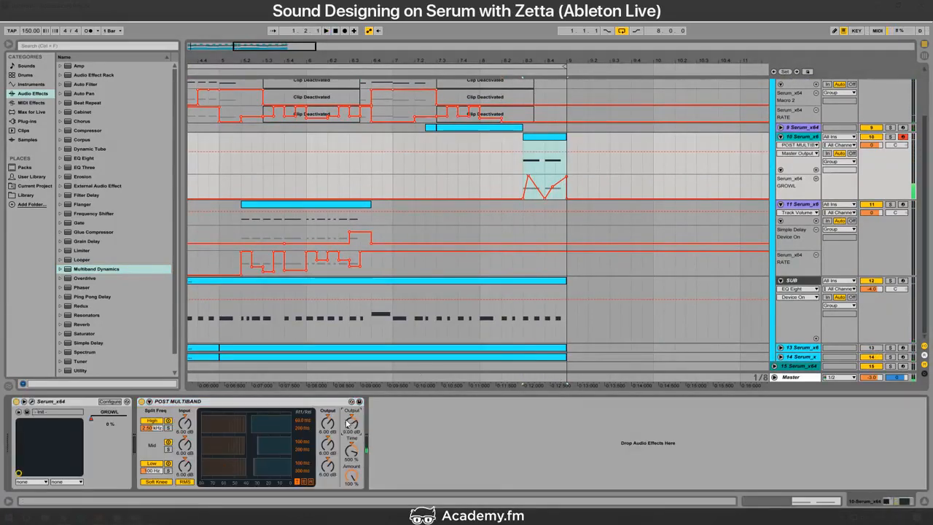
key("space")
Step: Open the growl clip's Pitch Bend envelope, try an upward bend peaking early in the first note, and undo that peak
left_click(548, 144)
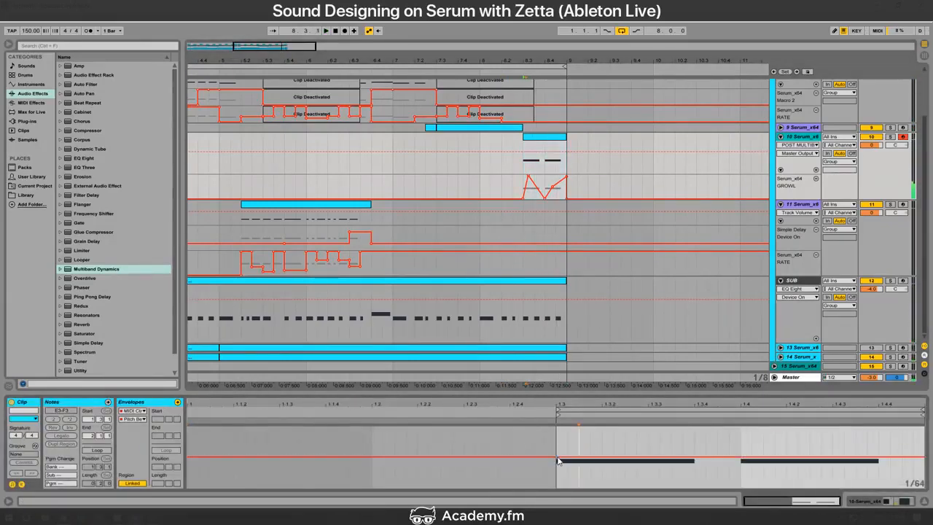
left_click_drag(594, 457, 591, 435)
key("space")
key("space")
key("space")
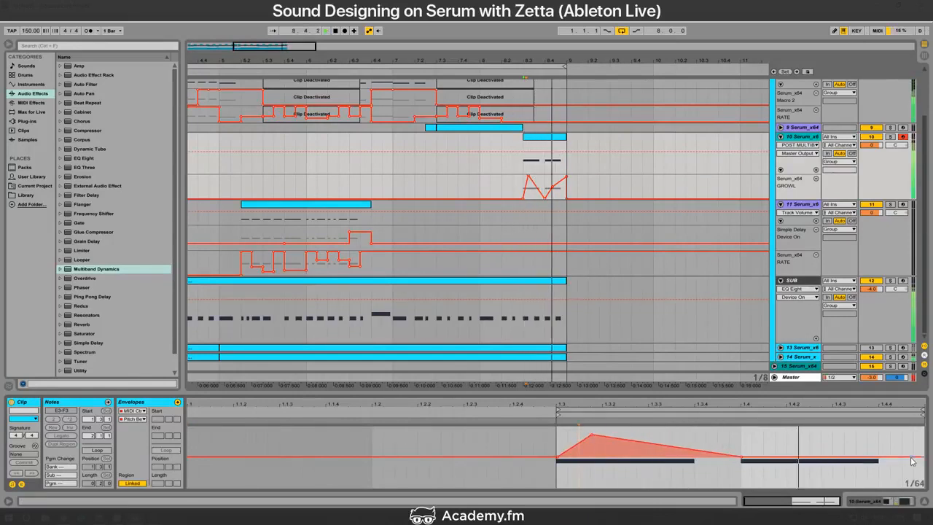
key("ctrl+z")
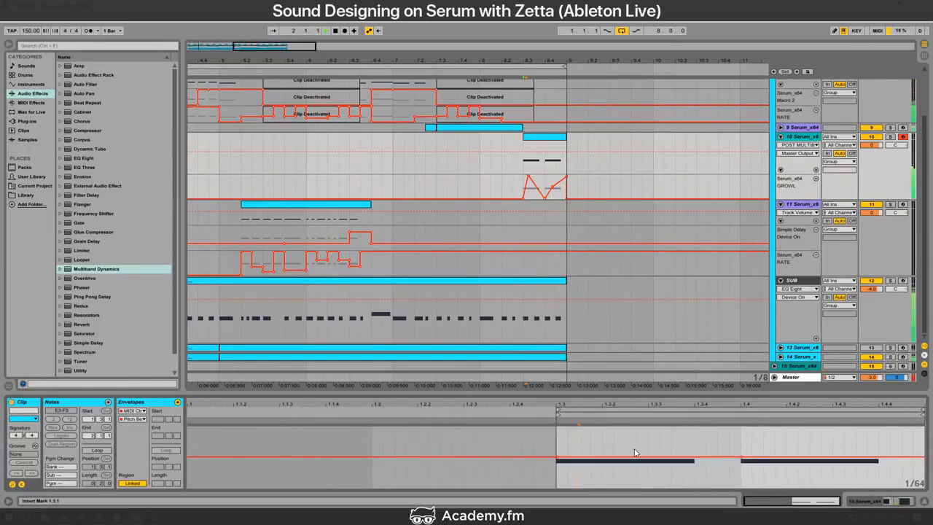
Step: Shape the Pitch Bend envelope from its minimum up to 8191 early in the first note, back to centre at 1.4, and down to -8192 after the second note
left_click_drag(659, 457, 619, 467)
key("ctrl+z")
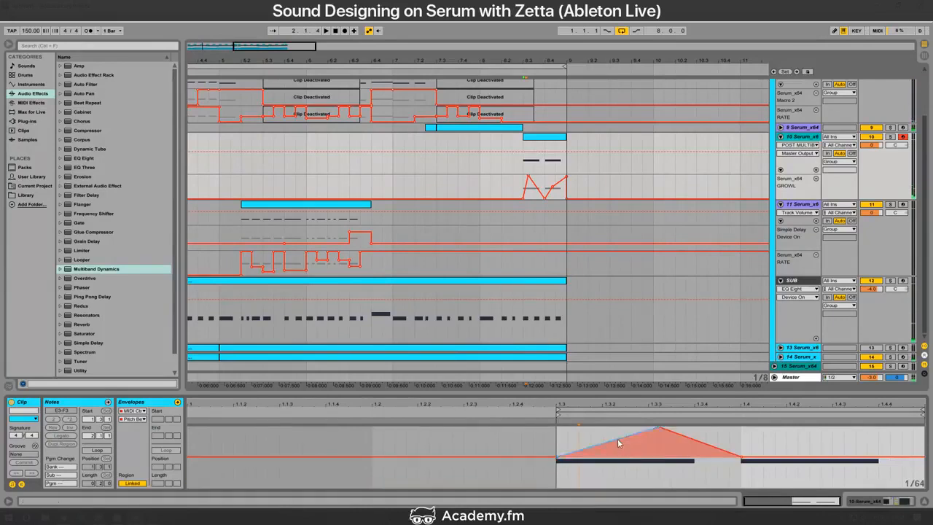
left_click_drag(558, 457, 558, 490)
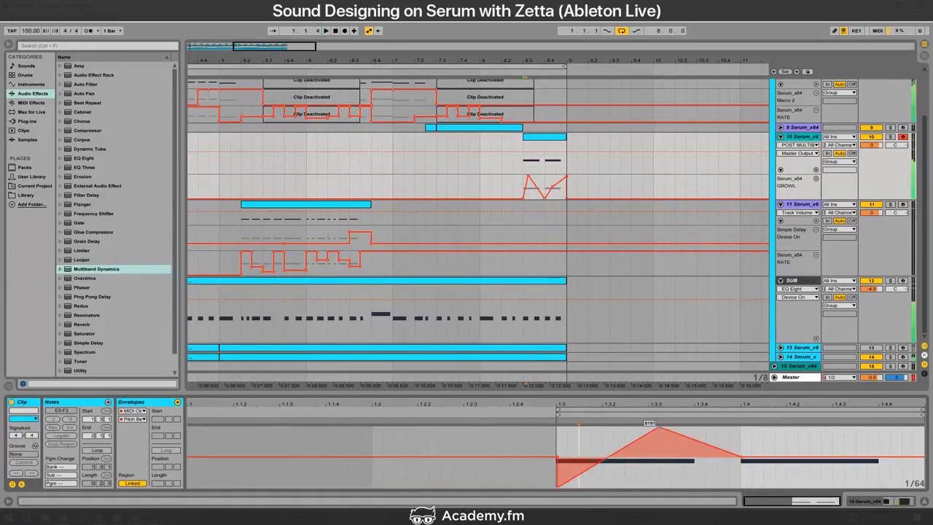
left_click_drag(658, 426, 601, 427)
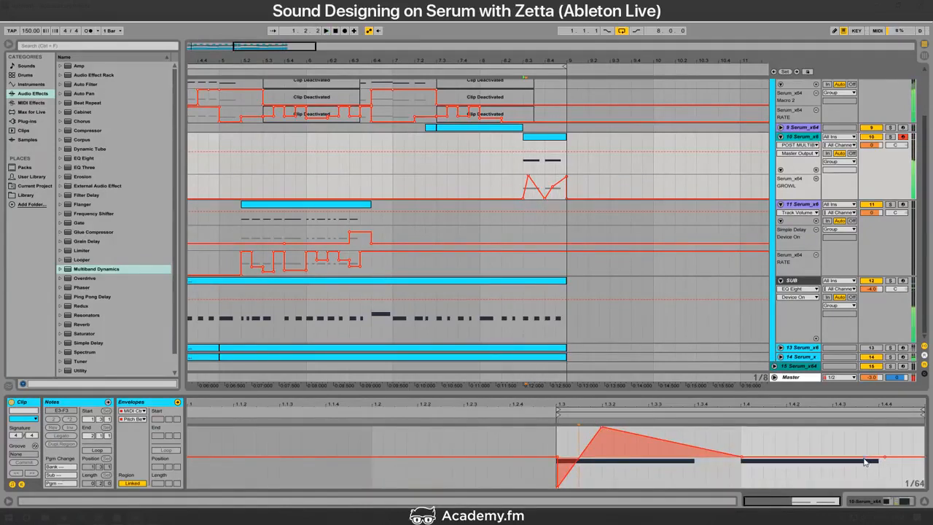
left_click_drag(858, 458, 885, 487)
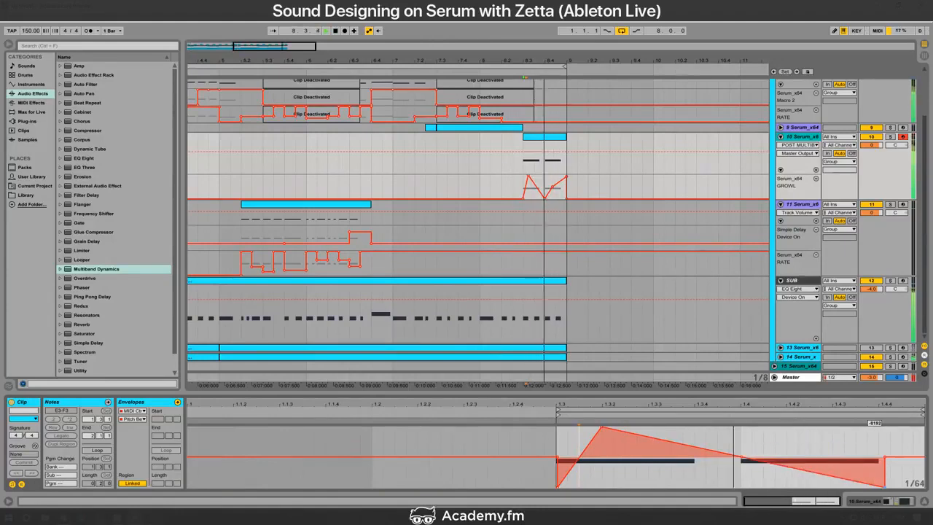
left_click_drag(809, 472, 830, 456)
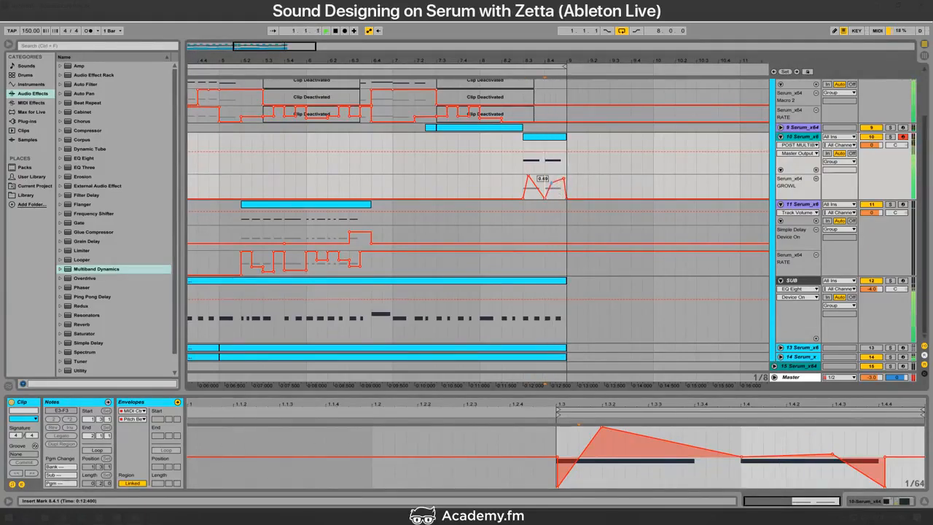
key("space")
key("space")
key("space")
Step: Lengthen both E3 notes in the growl clip by three 1/64 grid steps and replay the clip from 8.3.1
left_click(82, 402)
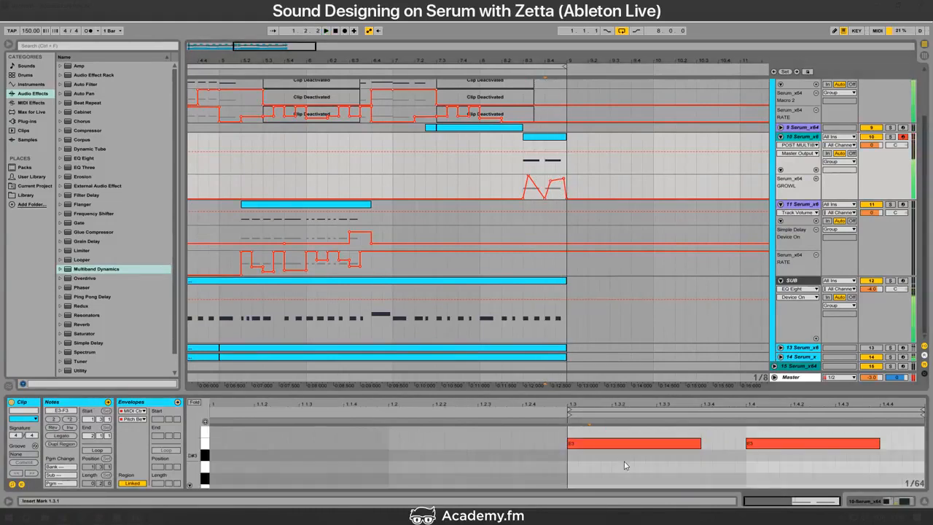
left_click_drag(625, 464, 891, 392)
key("shift+Right")
key("shift+Right")
key("shift+Right")
key("space")
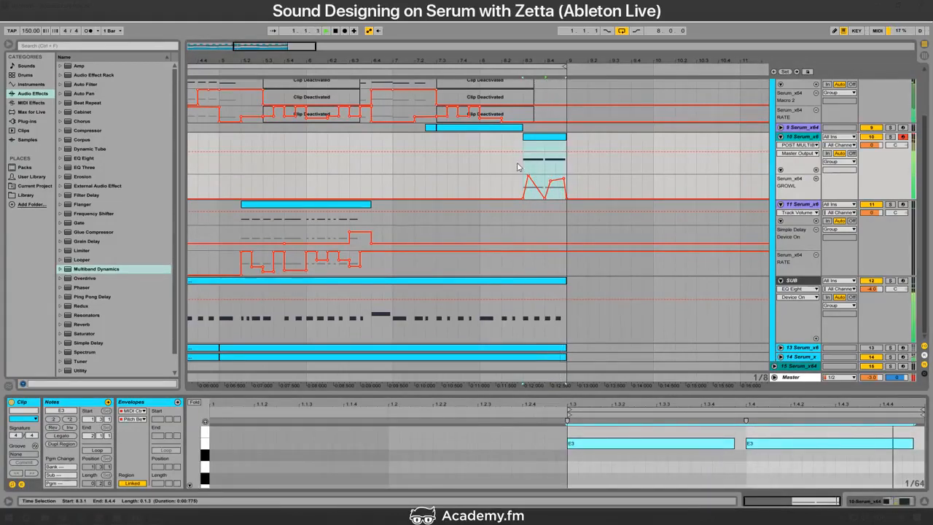
left_click(522, 160)
key("space")
key("space")
left_click(522, 159)
key("space")
key("space")
Step: Show the growl track's Mixer automation, solo the track and play its clip on its own
left_click(799, 145)
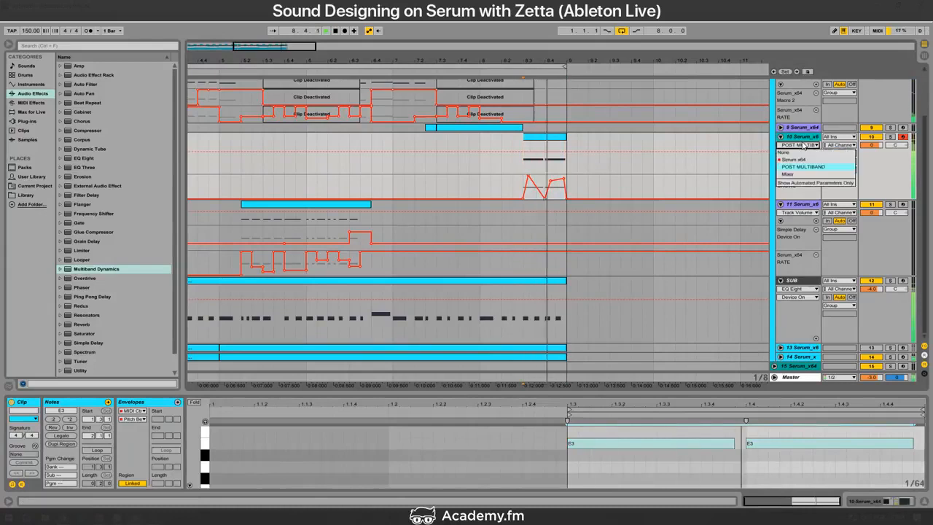
left_click(843, 142)
left_click(890, 137)
key("space")
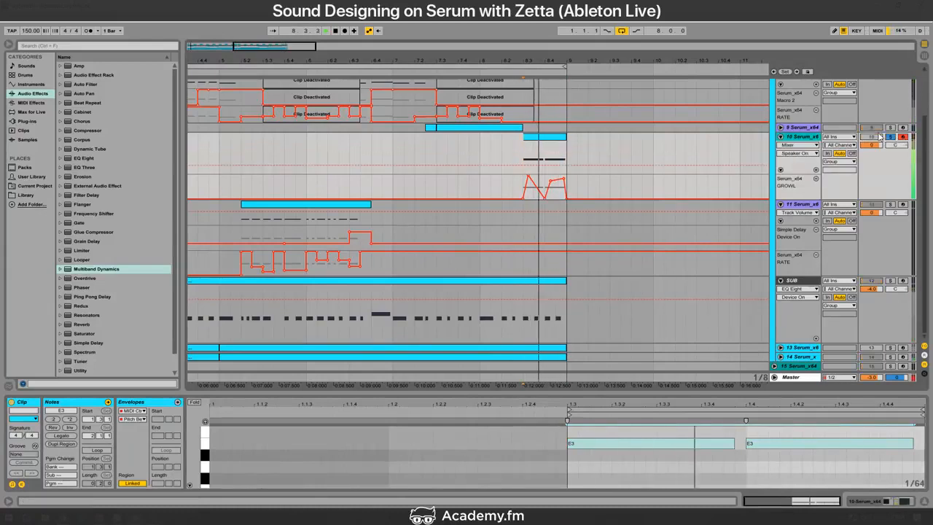
key("space")
key("space")
key("space")
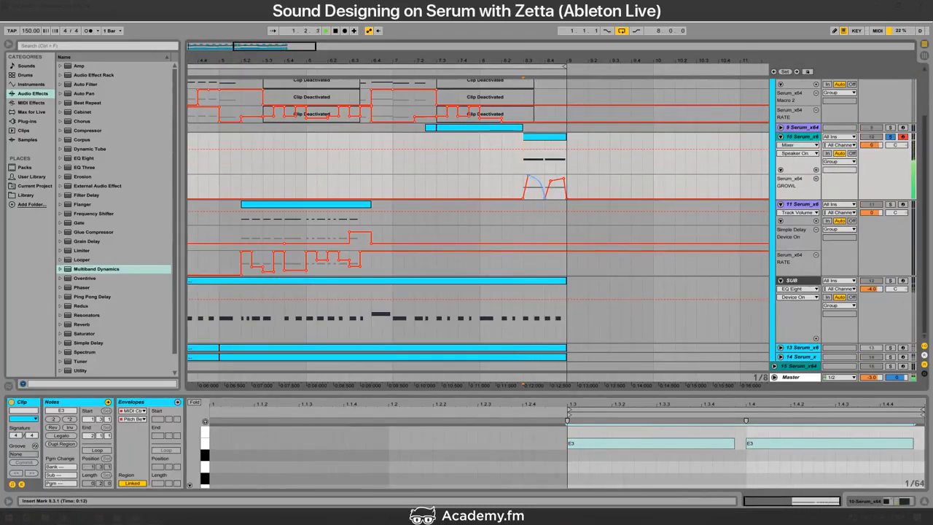
Step: Reshape the GROWL automation over the first note into a rounded hump with its high part held longer, auditioning the changes
key("space")
key("space")
key("space")
key("space")
left_click_drag(529, 175, 538, 181)
key("space")
key("space")
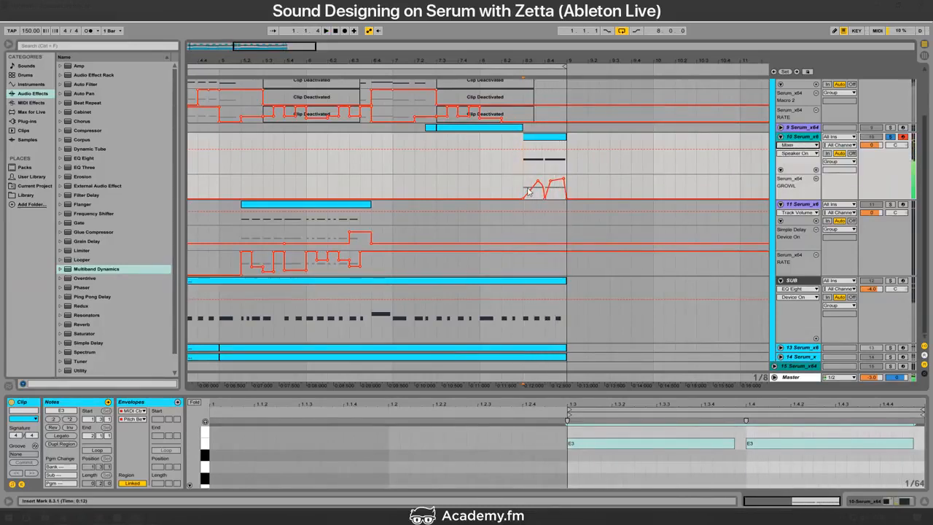
key("space")
key("space")
key("space")
key("space")
Step: Open the growl track's Serum and examine the oscillator's wavetable position and unison settings and the FX filter's cutoff and types
double_click(799, 137)
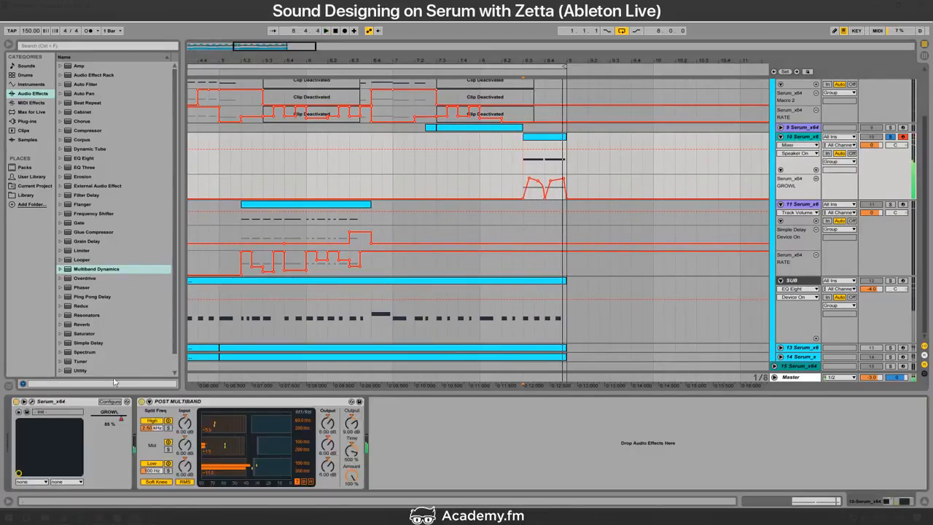
left_click(30, 402)
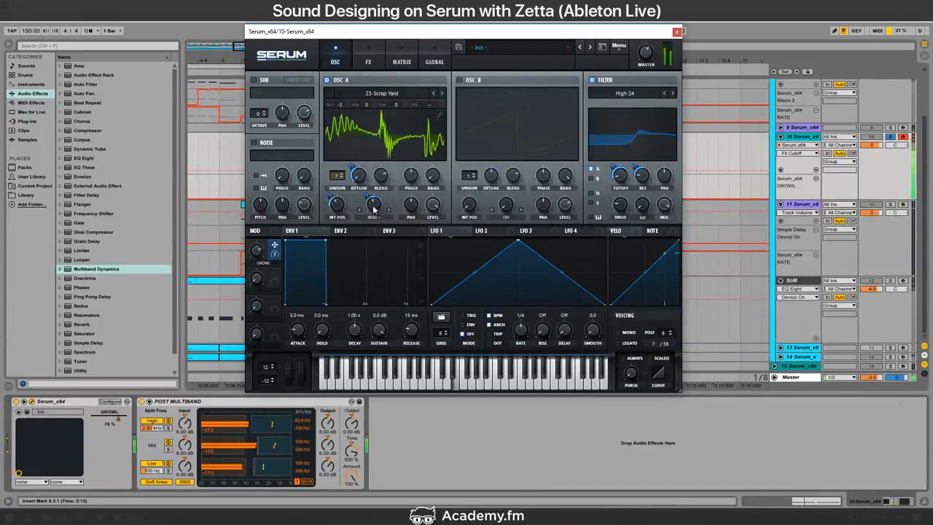
left_click(338, 205)
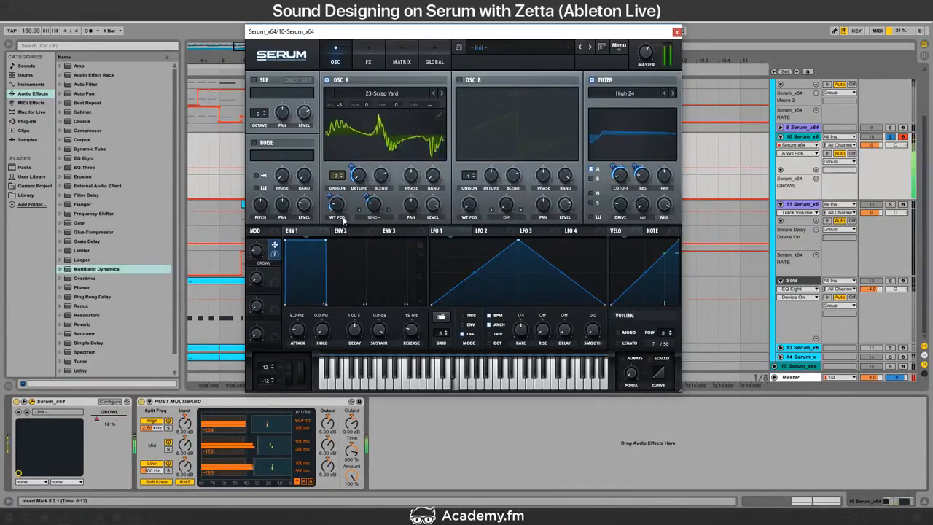
left_click(380, 175)
left_click(357, 175)
left_click(368, 62)
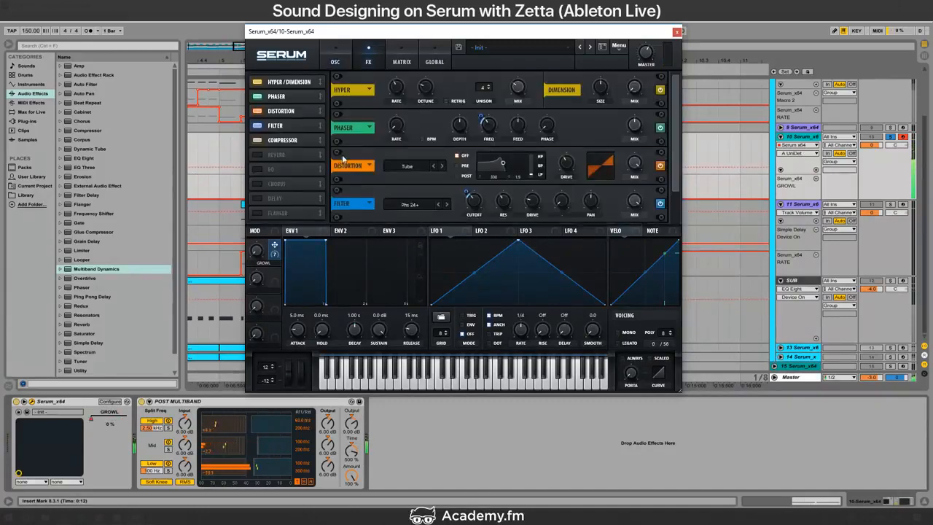
left_click(474, 200)
left_click(415, 204)
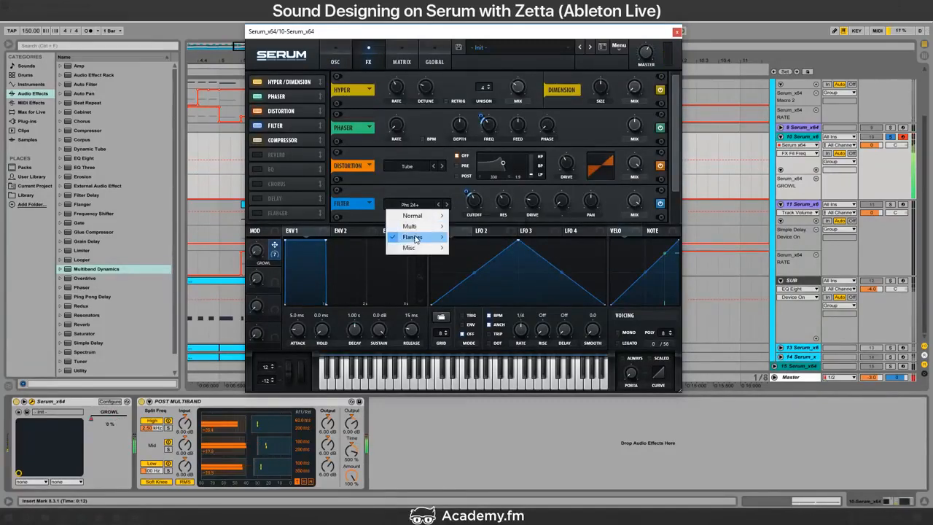
left_click(635, 216)
Step: Set the Envelope 1 attack to 20 ms
left_click(298, 325)
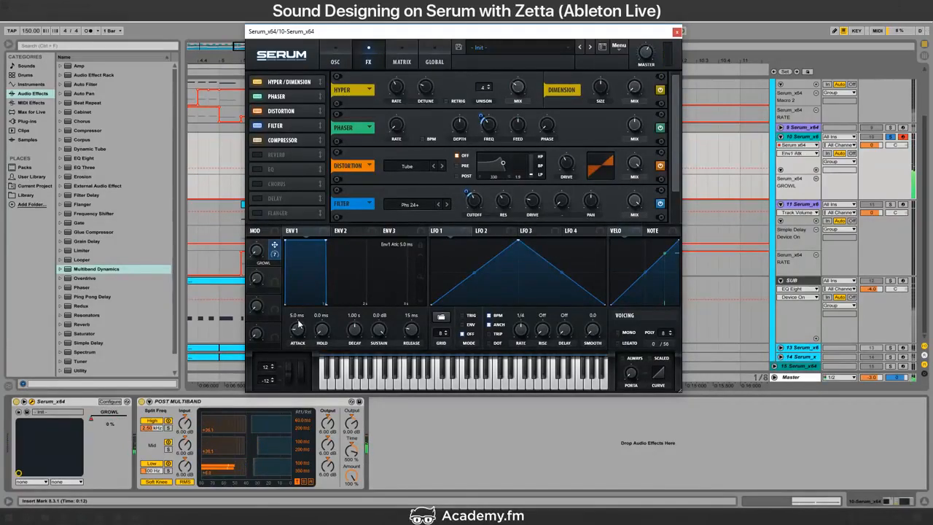
type("20")
key("Return")
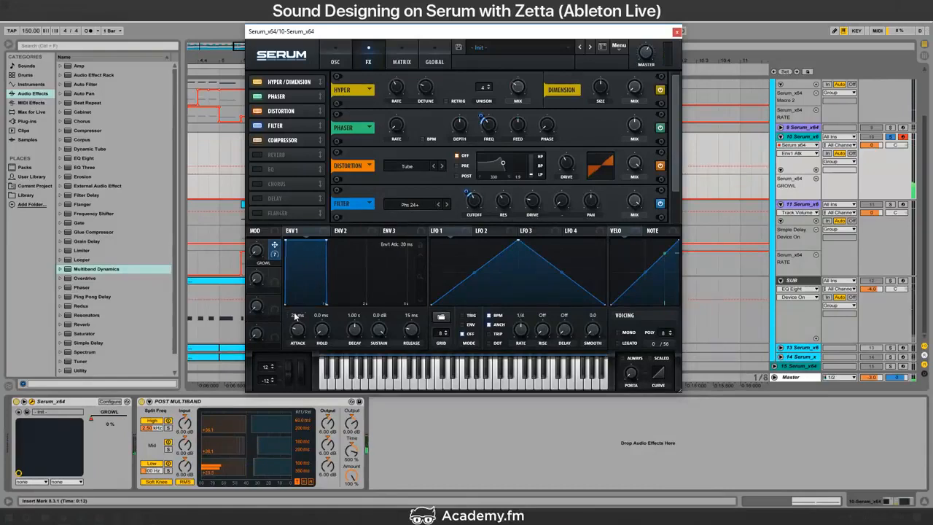
Step: Add an EQ Eight after the POST MULTIBAND device on the growl track and check the stream's live chat
left_click(90, 149)
double_click(91, 150)
key("alt+Tab")
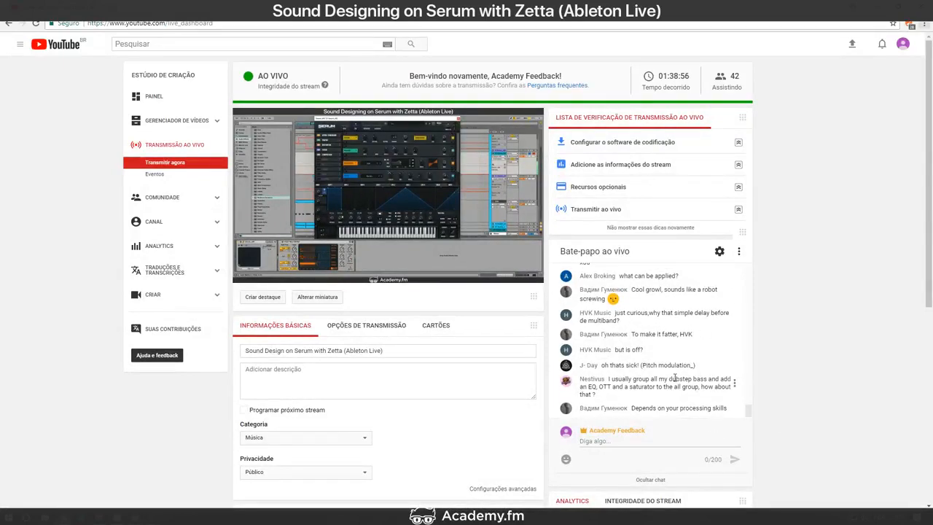
key("alt+Tab")
key("alt+Tab")
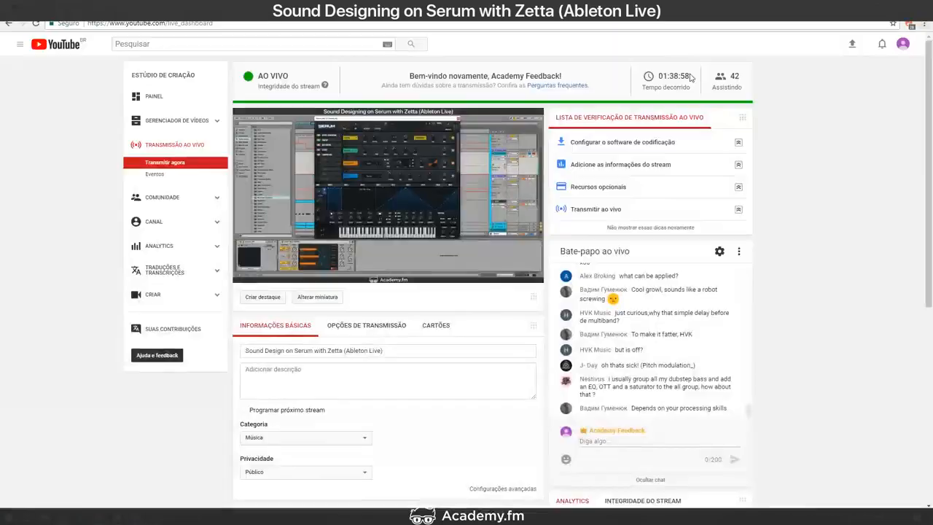
key("alt+Tab")
Step: Expand track 9's automation lanes, solo the track and play it from around bar 3
left_click_drag(311, 61, 298, 38)
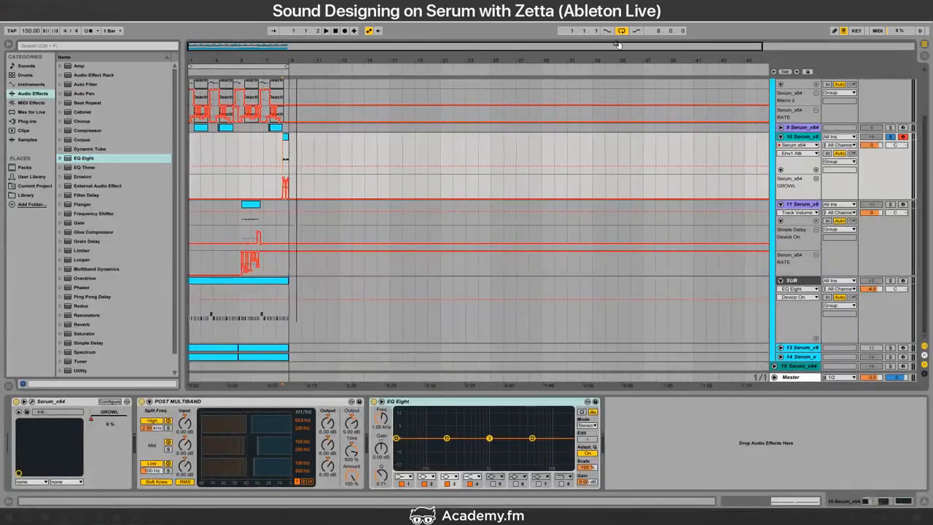
left_click(215, 131)
scroll(221, 160, "up", 3)
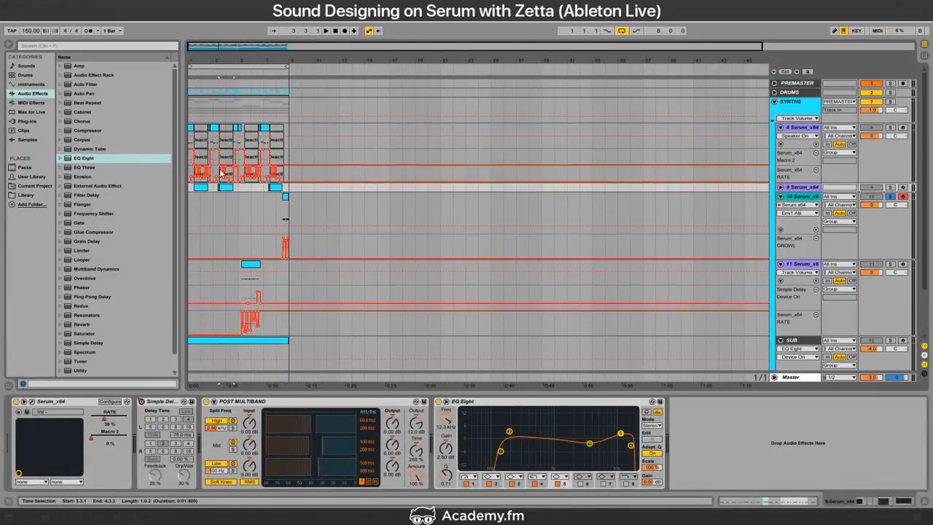
left_click(218, 187)
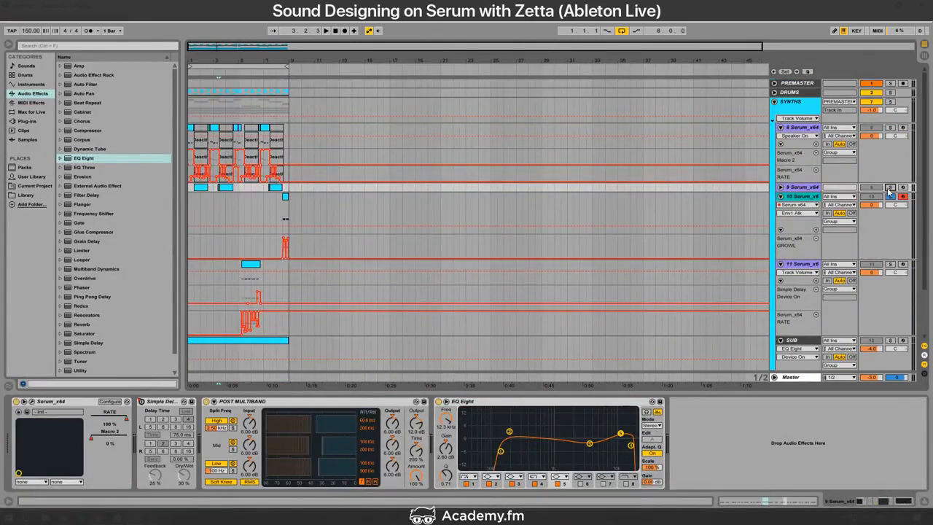
left_click(780, 187)
left_click_drag(203, 58, 205, 88)
key("space")
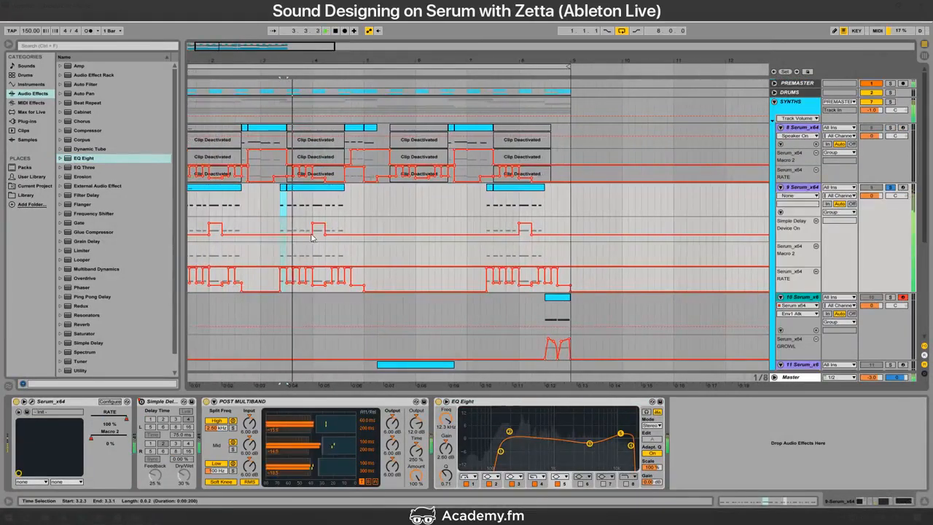
Step: Audition track 9 from 4.1.1 to 4.2.1, where its automation switches the Simple Delay on
left_click(313, 214)
mouse_move(313, 214)
left_mouse_down()
mouse_move(336, 213)
mouse_move(325, 213)
left_mouse_up()
key("space")
key("space")
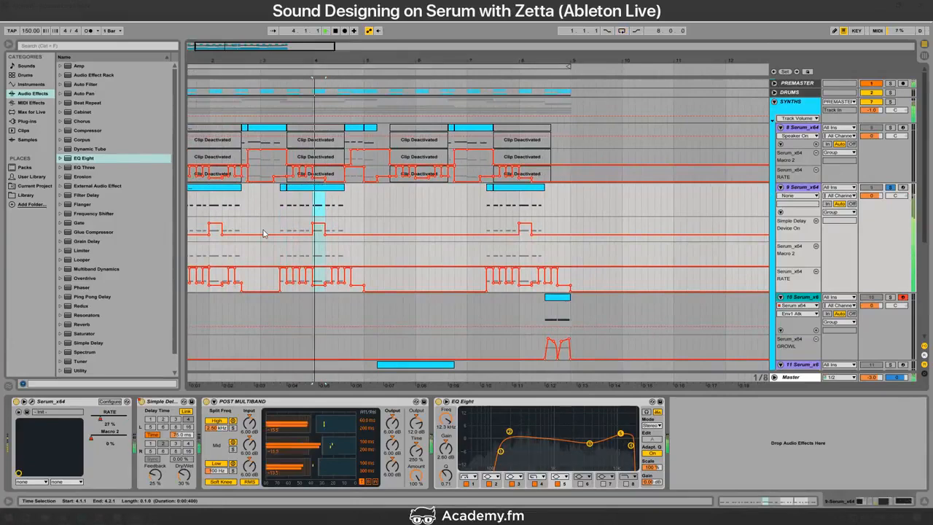
key("space")
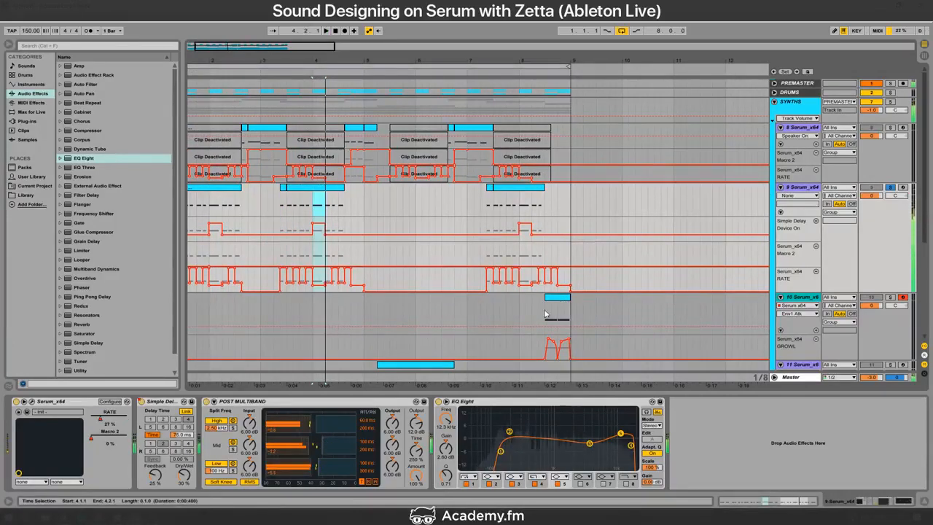
Step: Clear the solo and collapse Serum tracks 8, 9 and 10, checking the stream's live chat in between
left_click(780, 188)
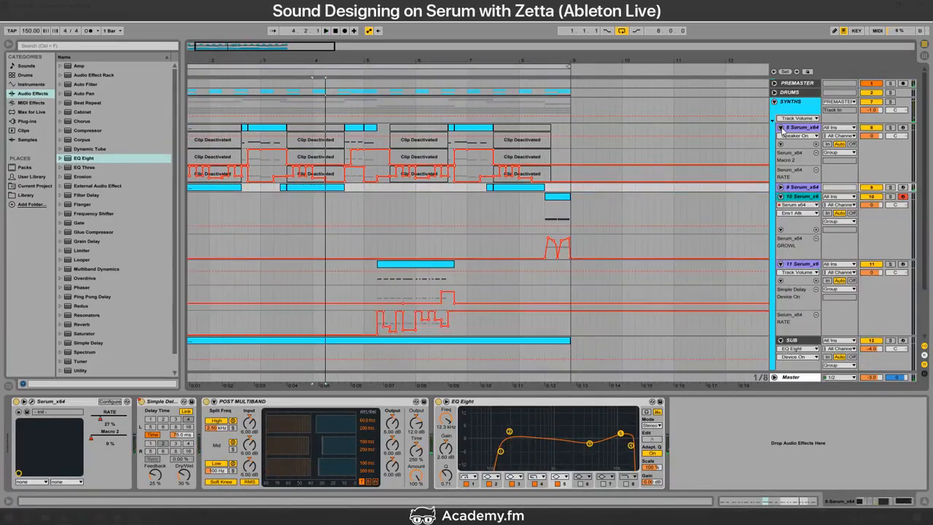
left_click(780, 128)
left_click(378, 172)
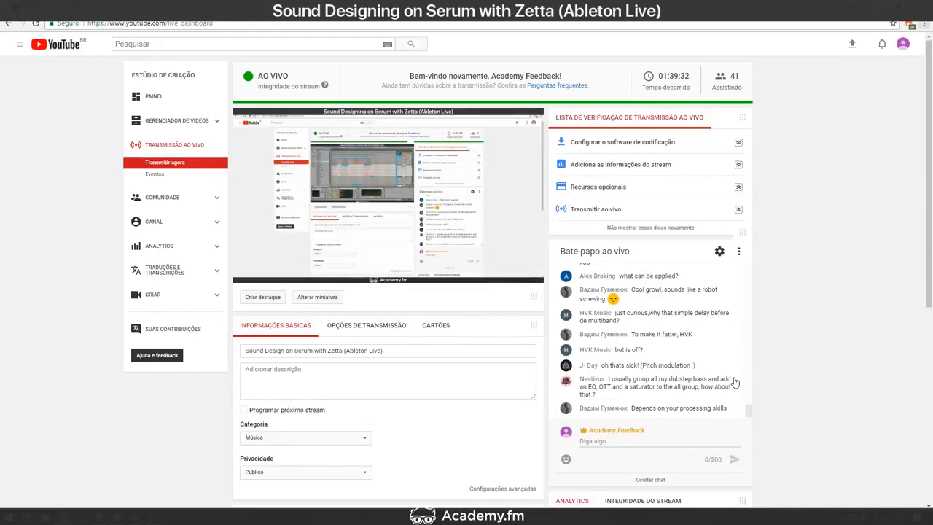
key("alt+Tab")
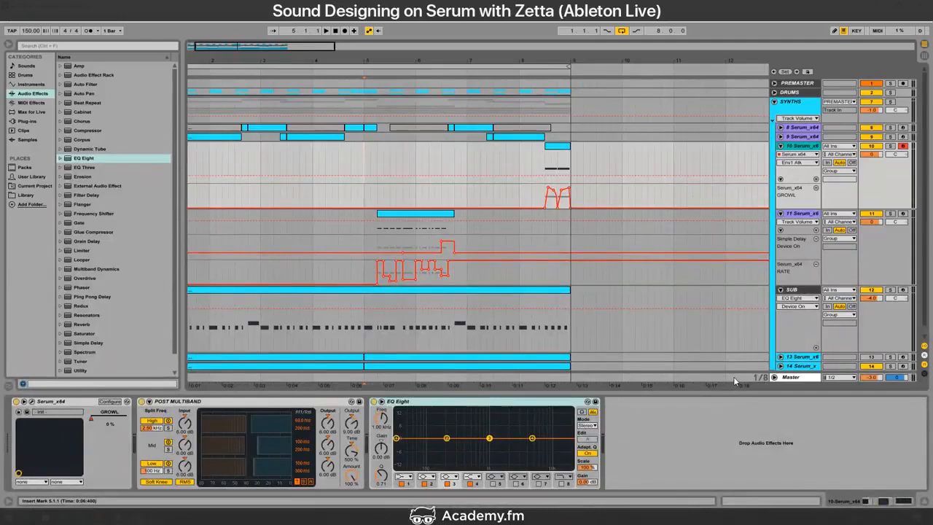
key("alt+Tab")
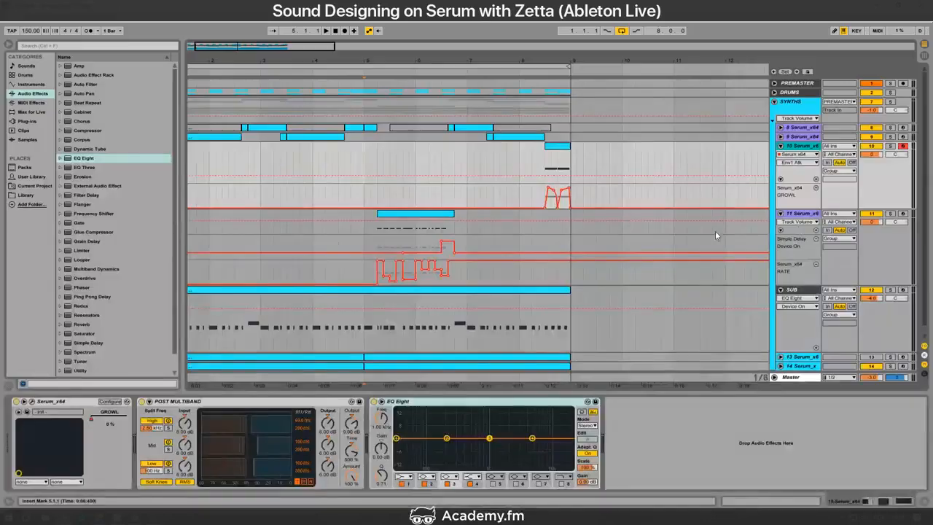
key("alt+Tab")
left_click(782, 146)
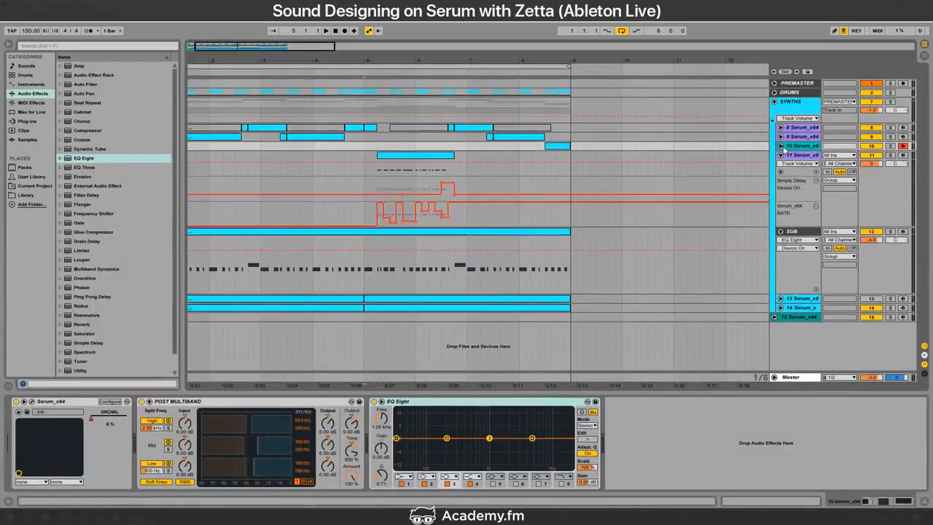
Step: Turn band 1 of the growl's EQ Eight into a steep low cut at 150 Hz
left_click(400, 480)
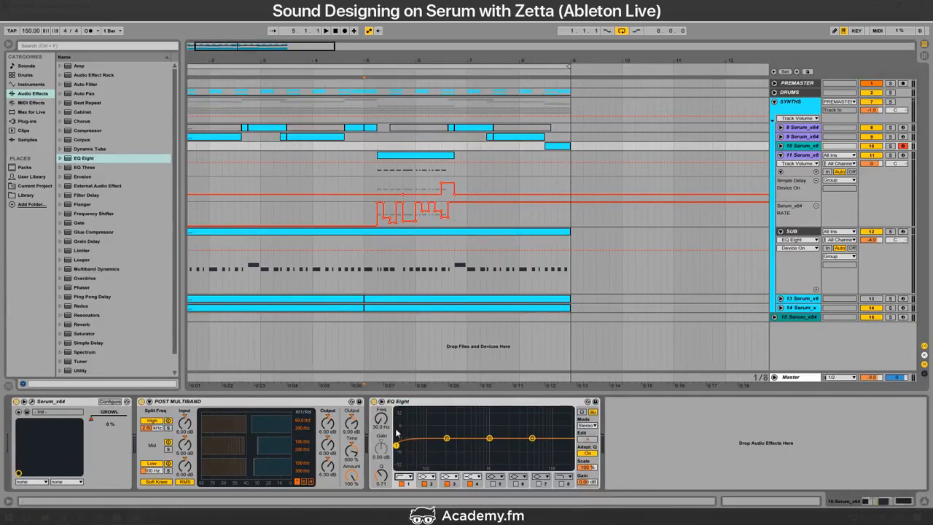
left_click(401, 477)
left_click(400, 478)
left_click(402, 478)
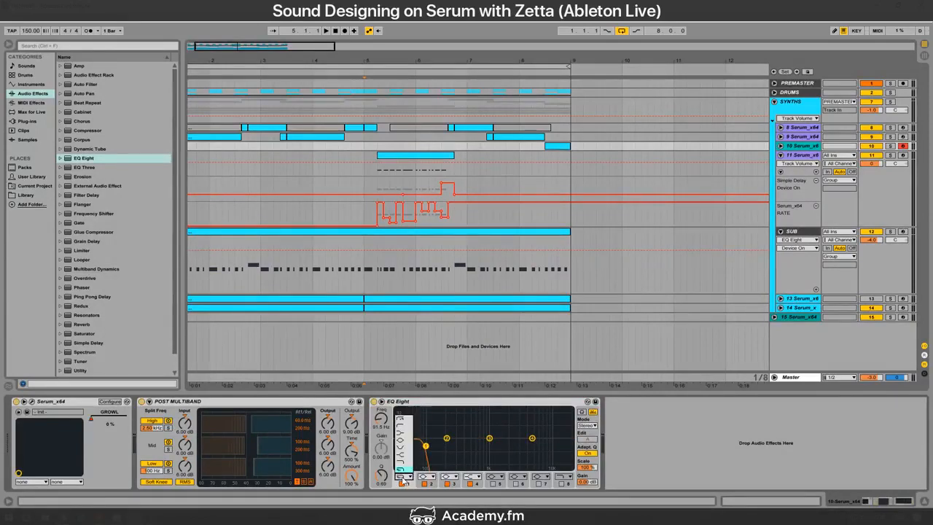
left_click(406, 420)
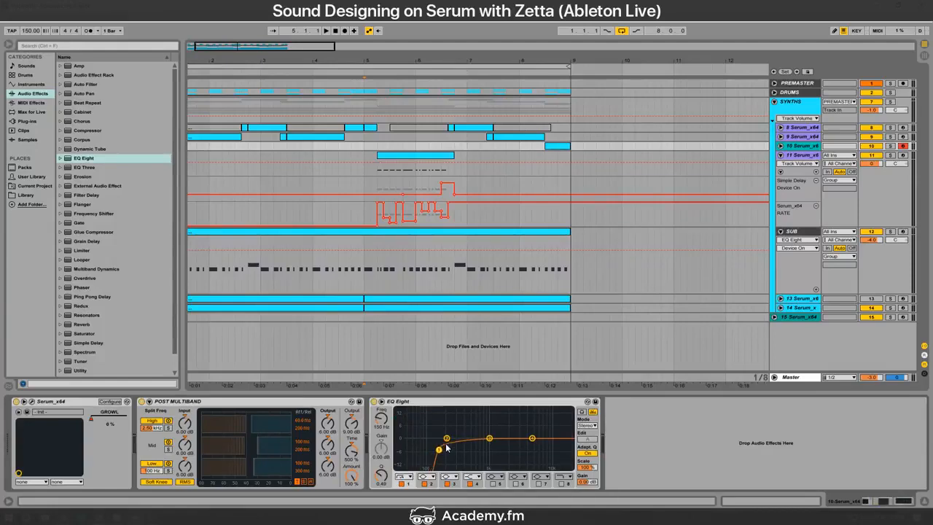
Step: In the growl's EQ Eight, boost 201 Hz by 2.60 dB and cut 1.32 kHz by 2.60 dB with a Q of 1.19
key("alt+Tab")
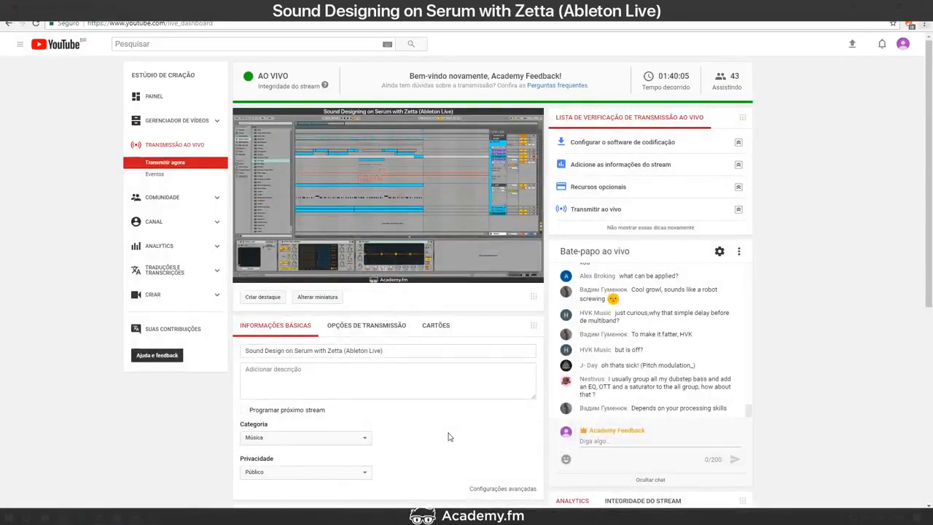
key("alt+Tab")
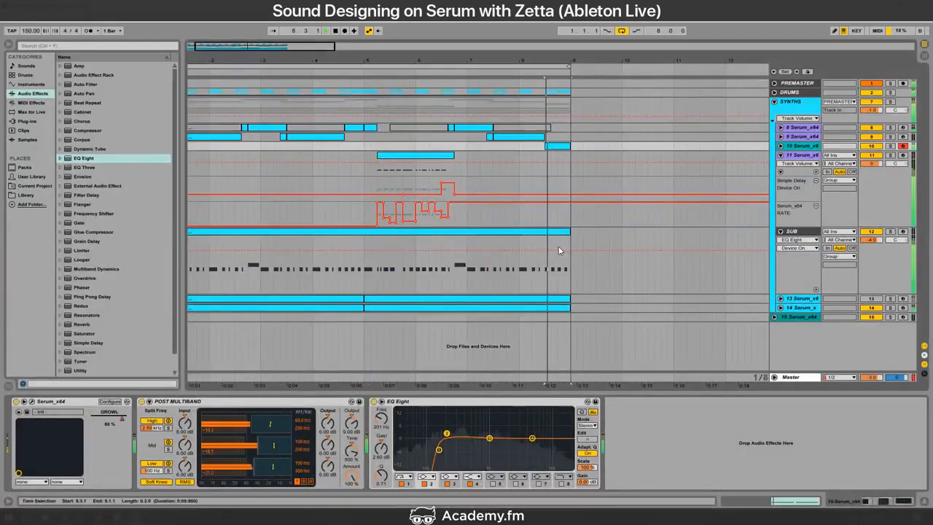
left_click_drag(489, 439, 497, 443)
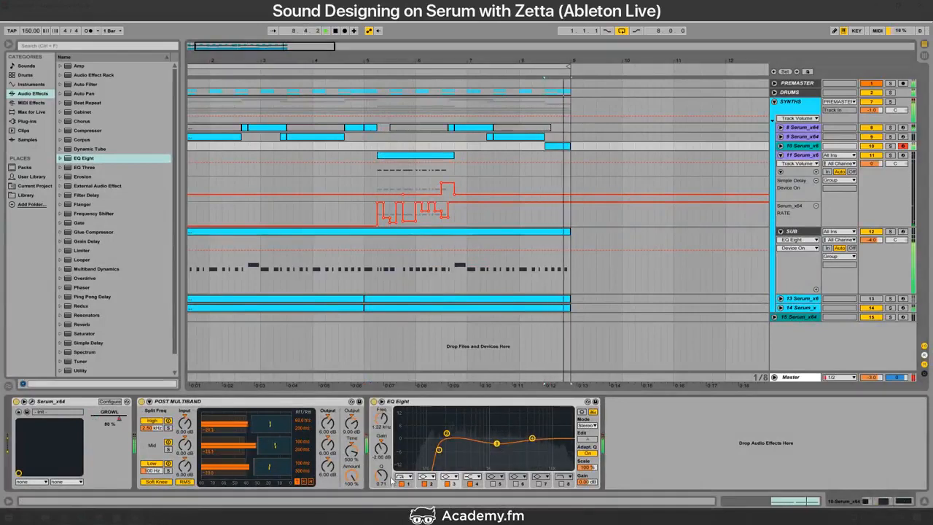
left_click_drag(382, 477, 382, 464)
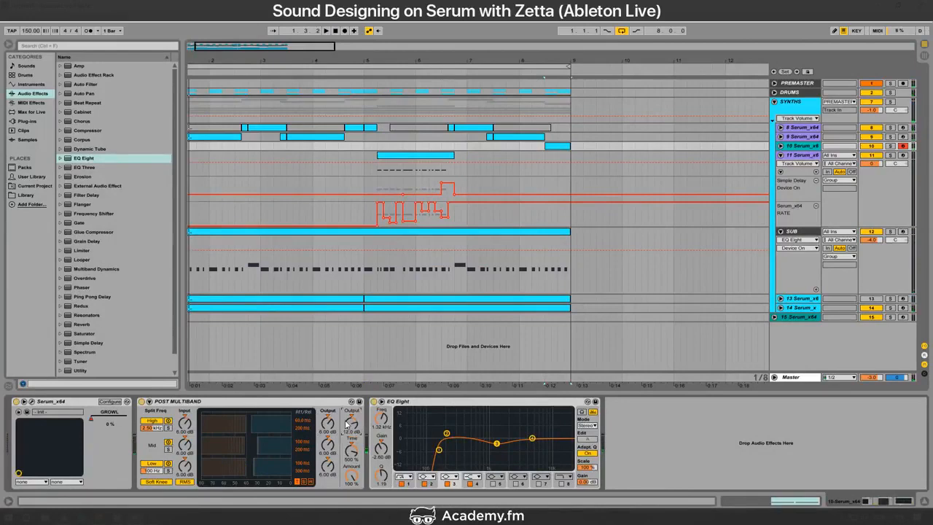
Step: Turn EQ band 4 into a high cut near the upper end of the spectrum and lower band 1's low cut to 118 Hz
left_click(473, 477)
left_click(473, 479)
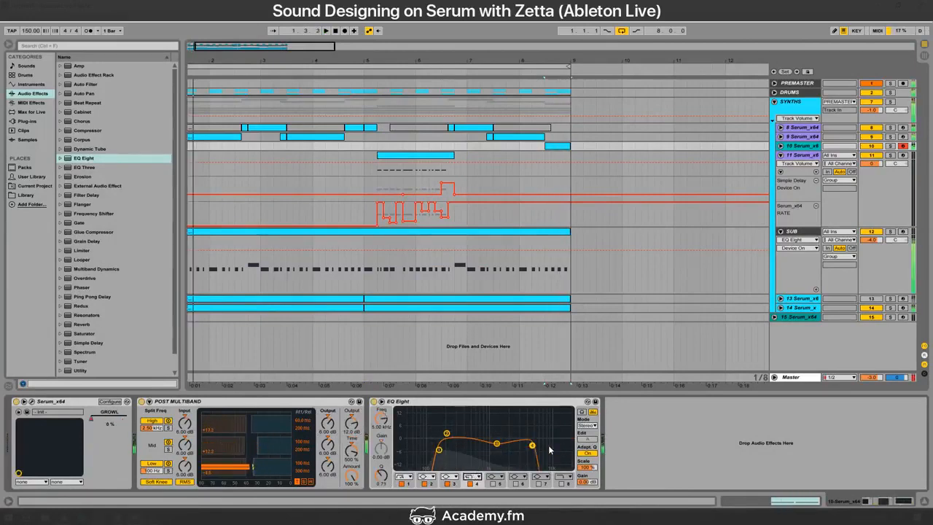
left_click_drag(532, 446, 564, 449)
left_click_drag(439, 450, 431, 448)
Step: In the growl clip's pitch bend envelope, bow the first note's falling line upward and move its peak earlier, auditioning the changes
double_click(549, 146)
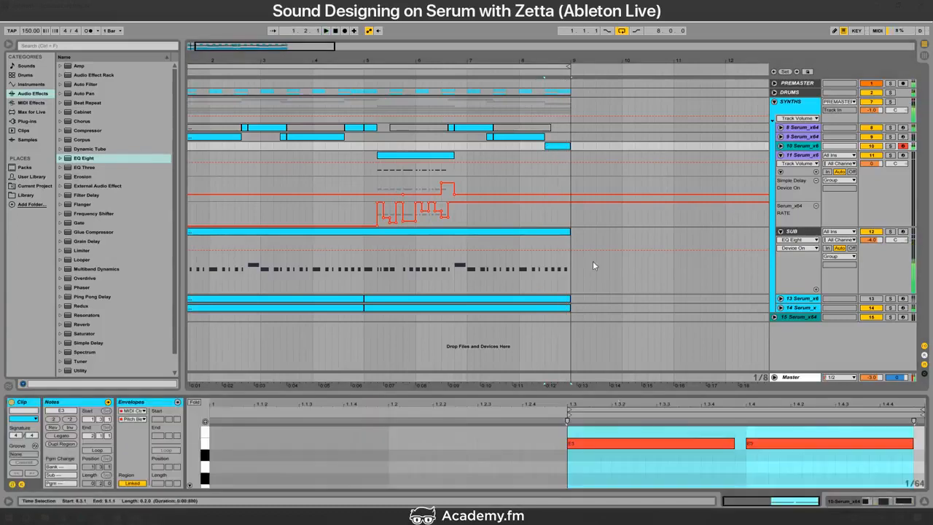
left_click(178, 402)
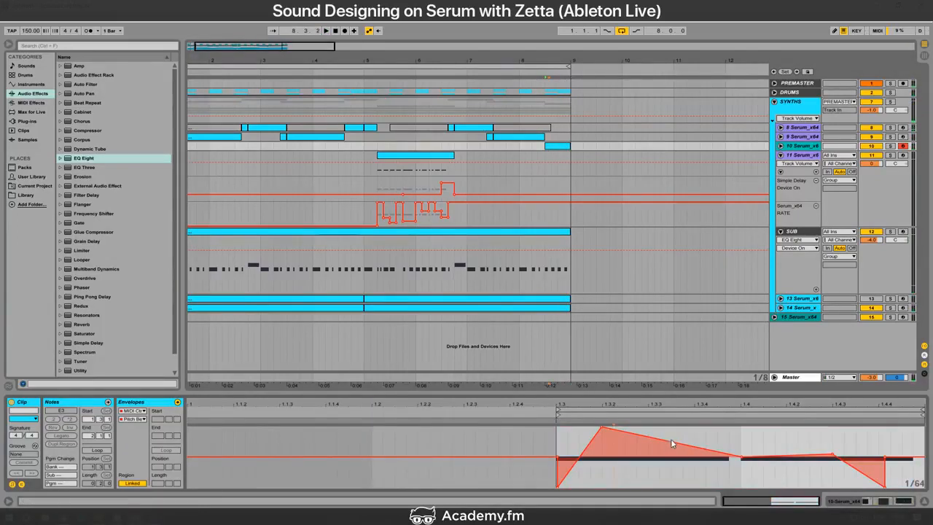
key("space")
mouse_move(676, 441)
left_mouse_down()
mouse_move(700, 430)
mouse_move(670, 434)
left_mouse_up()
key("space")
key("space")
key("space")
key("space")
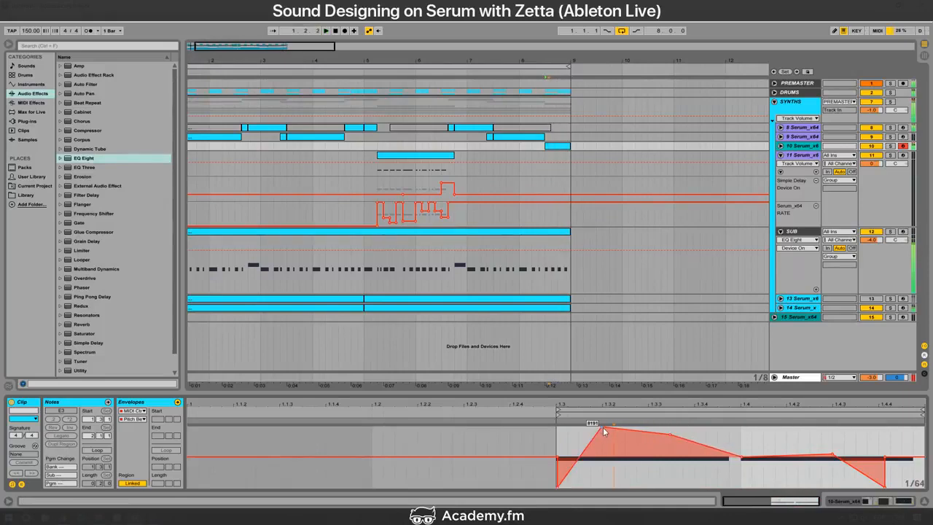
left_click_drag(603, 430, 580, 429)
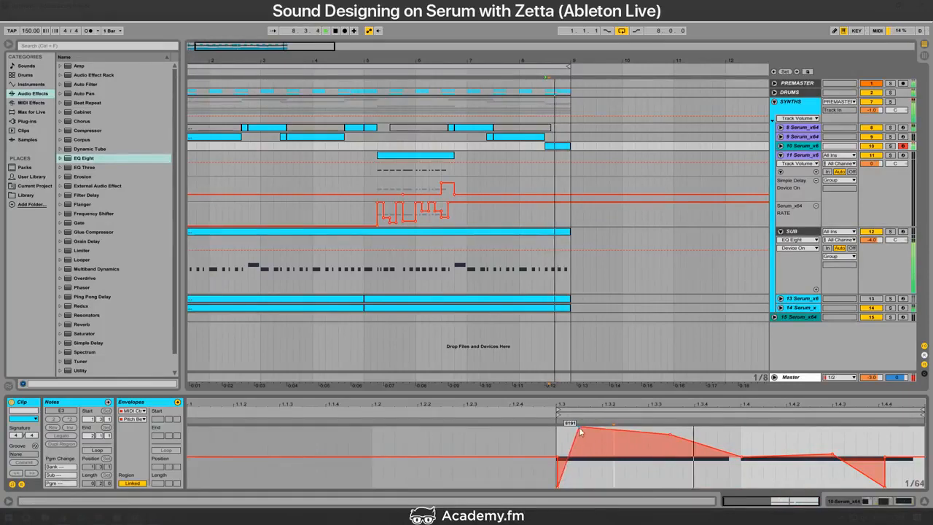
Step: Check the live chat, reopen the growl clip and nudge the first pitch bend peak slightly earlier at 8191 while auditioning
left_click(464, 146)
key("alt+Tab")
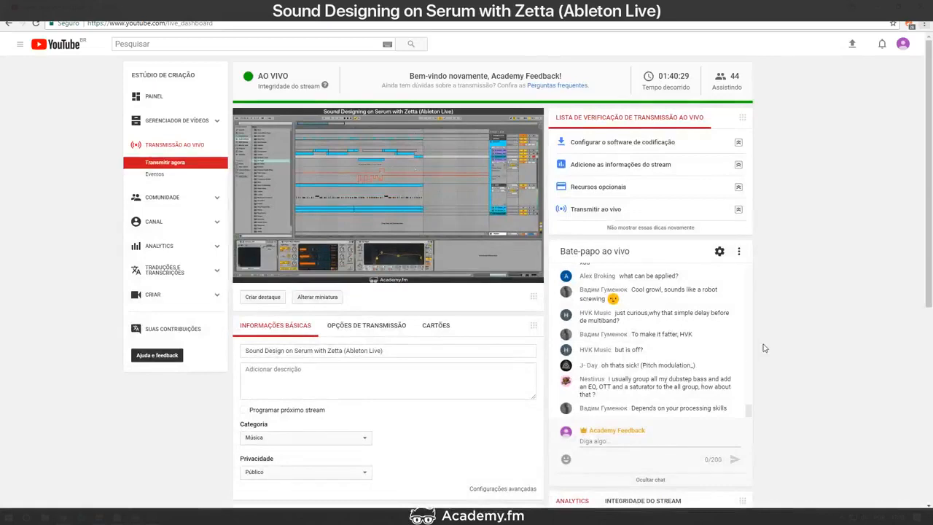
key("alt+Tab")
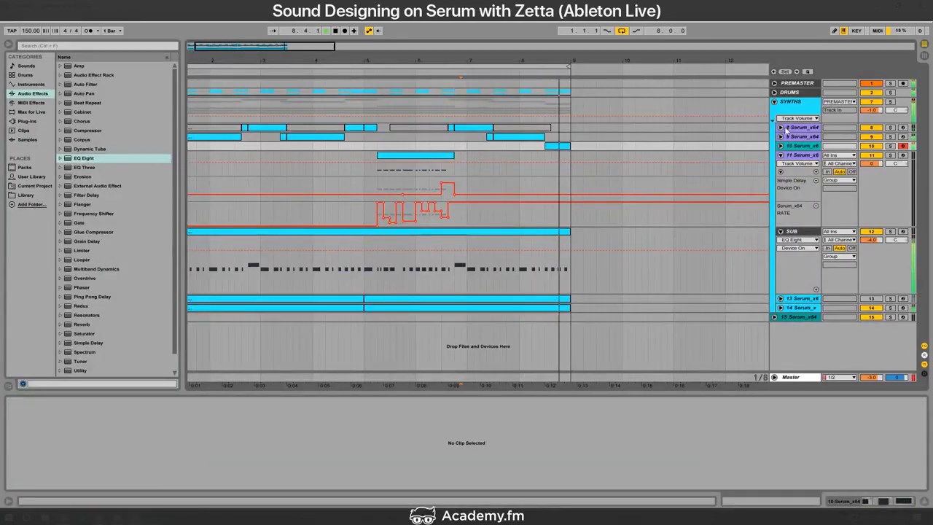
left_click(780, 146)
left_click(779, 145)
double_click(559, 146)
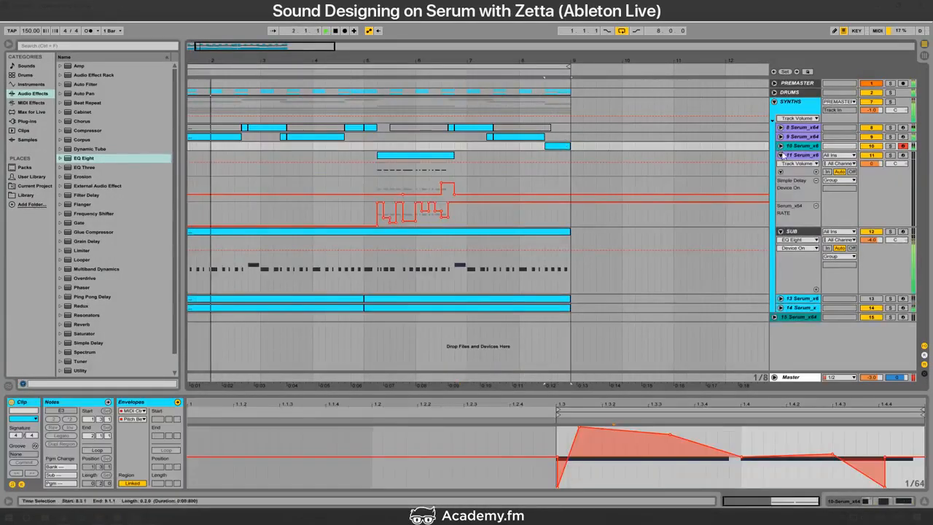
mouse_move(580, 429)
left_mouse_down()
mouse_move(627, 426)
mouse_move(589, 435)
left_mouse_up()
key("space")
key("space")
key("space")
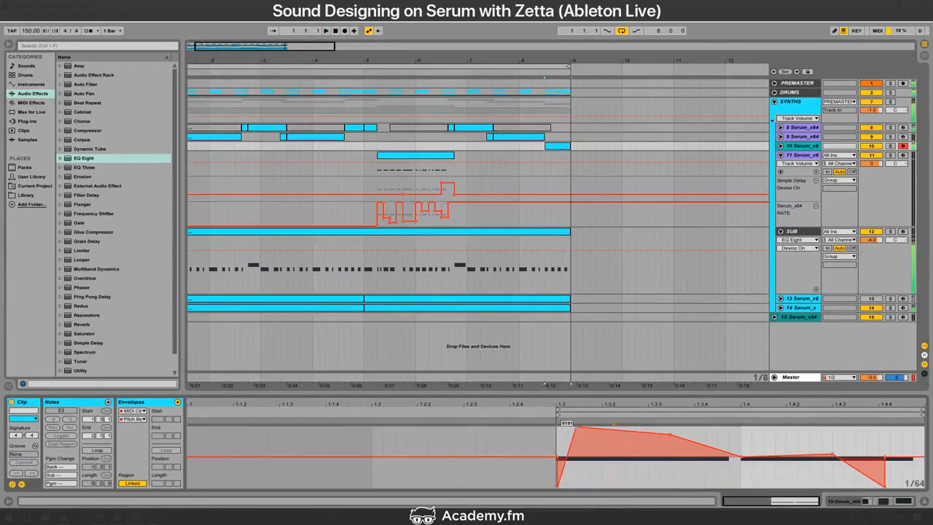
Step: Insert a Phaser between Serum and POST MULTIBAND on the growl track, set its feedback to 0.75, audition it and fold the device
left_click(795, 146)
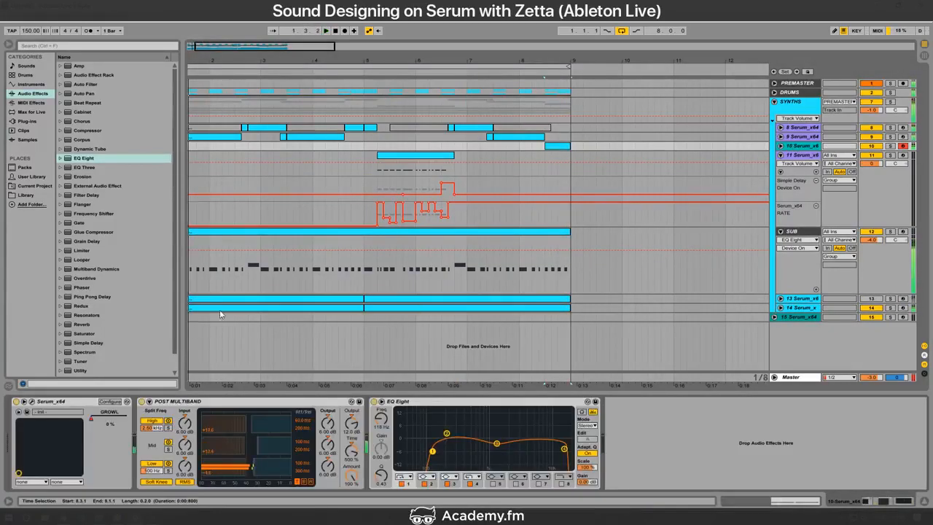
left_click_drag(81, 287, 250, 432)
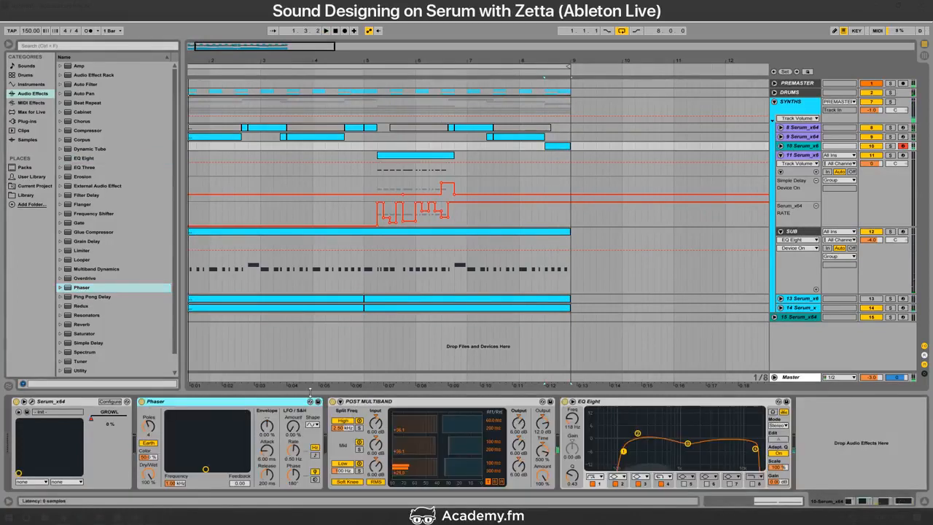
key("space")
left_click(241, 484)
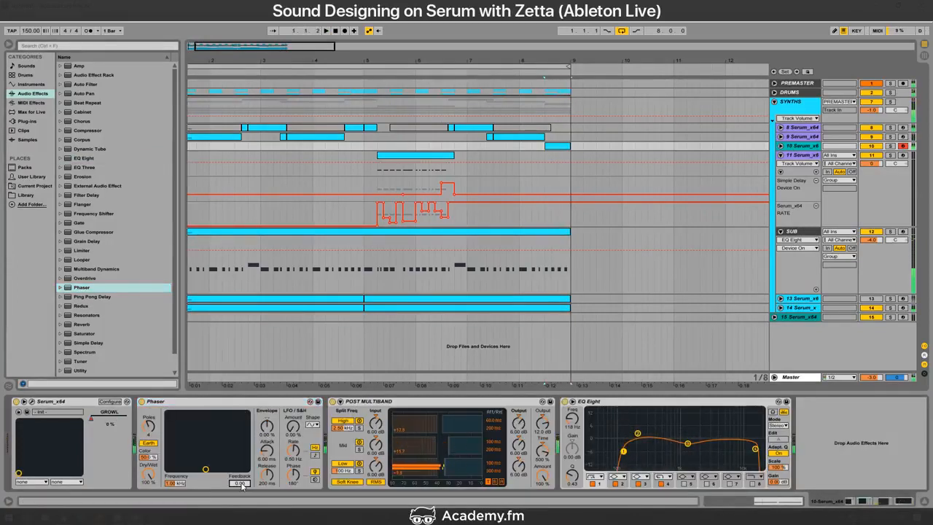
key("space")
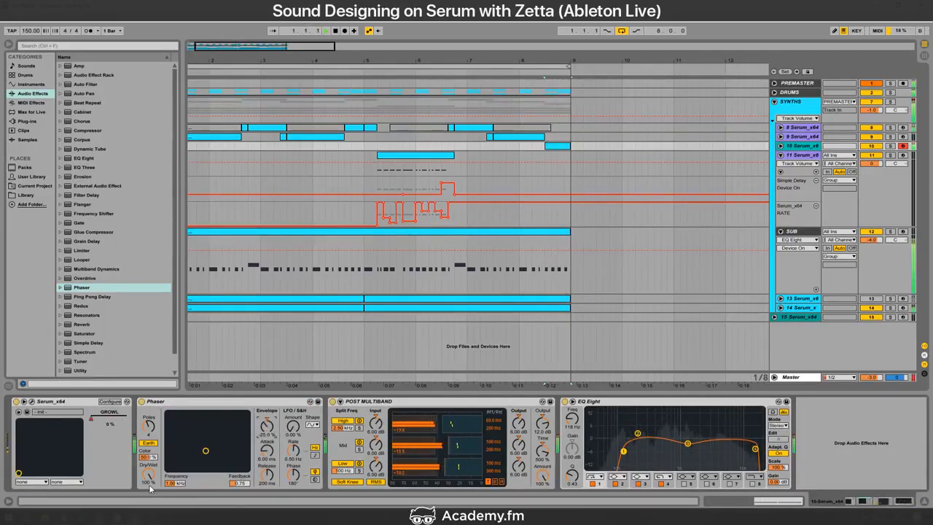
double_click(166, 402)
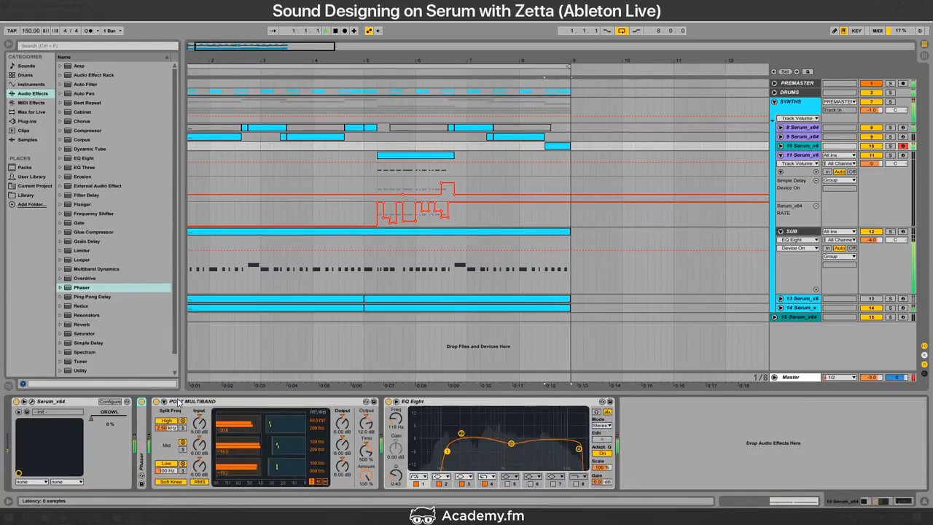
key("space")
left_click_drag(269, 61, 182, 53)
left_click_drag(293, 48, 280, 55)
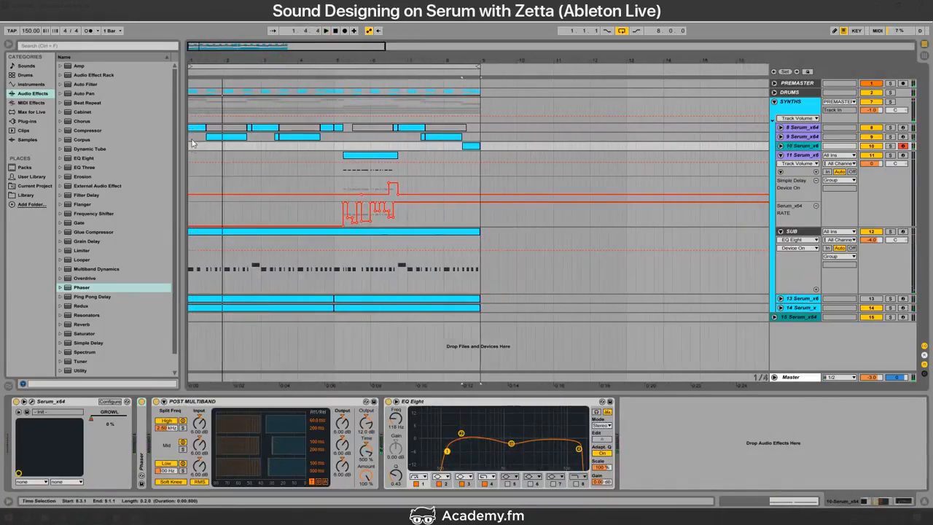
Step: Play the arrangement from the start, check the live chat and return to the set
left_click(191, 145)
key("space")
key("alt+Tab")
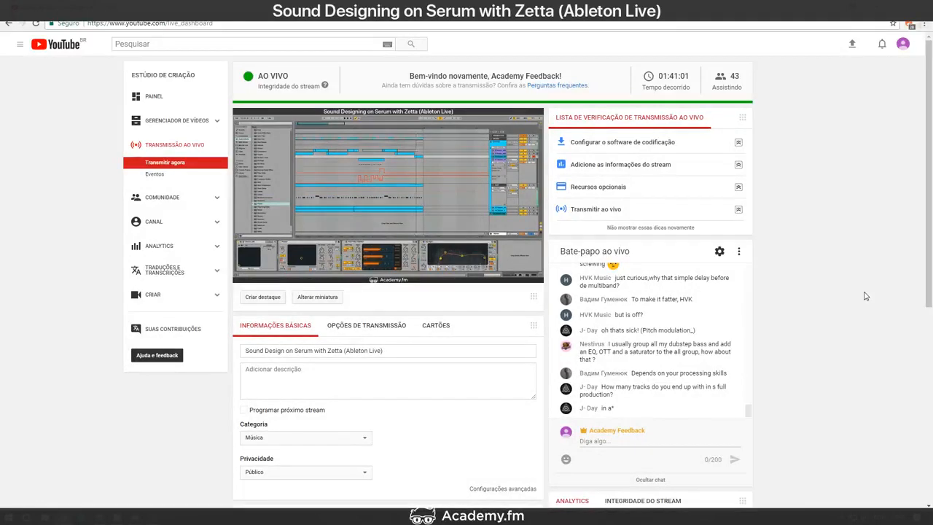
key("alt+Tab")
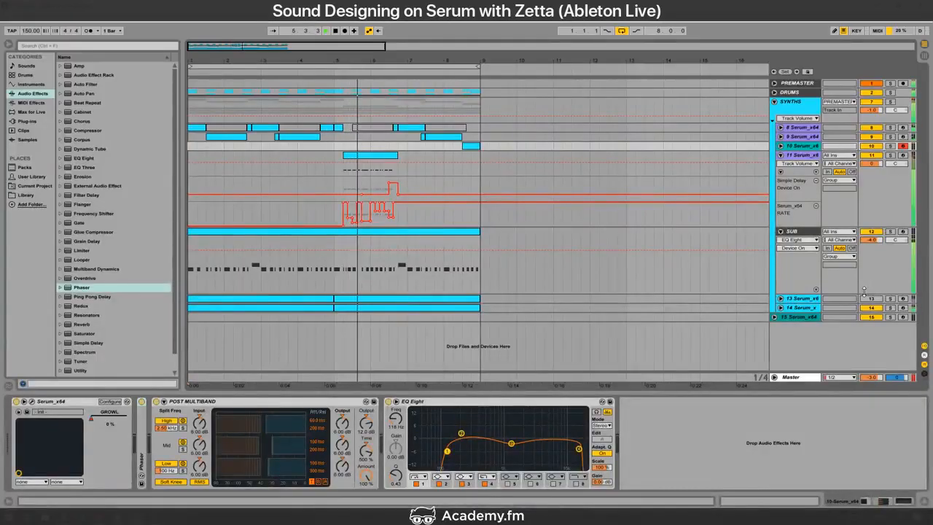
Step: Copy the track 11 clip onto the SUB track at 5.2.1 and the growl clip onto the SUB track at 8.3.1
left_click(358, 155)
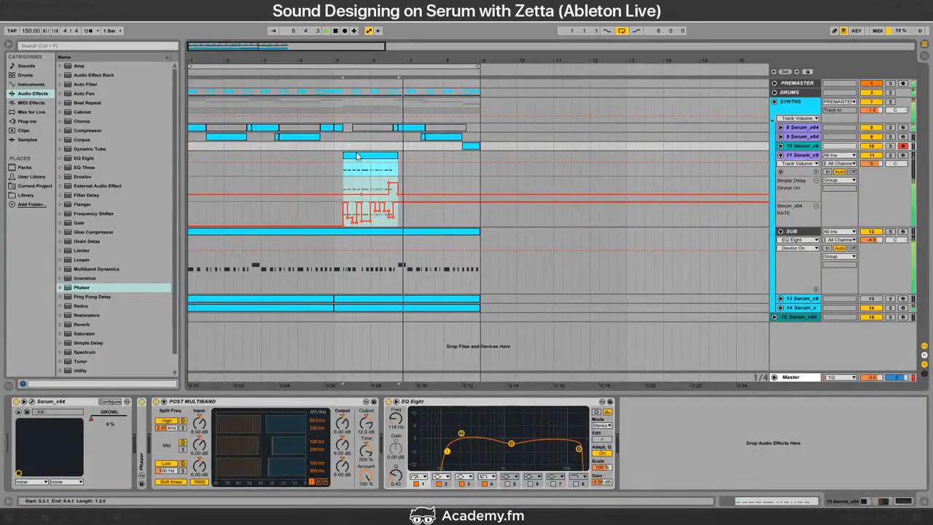
left_click(343, 262)
key("ctrl+v")
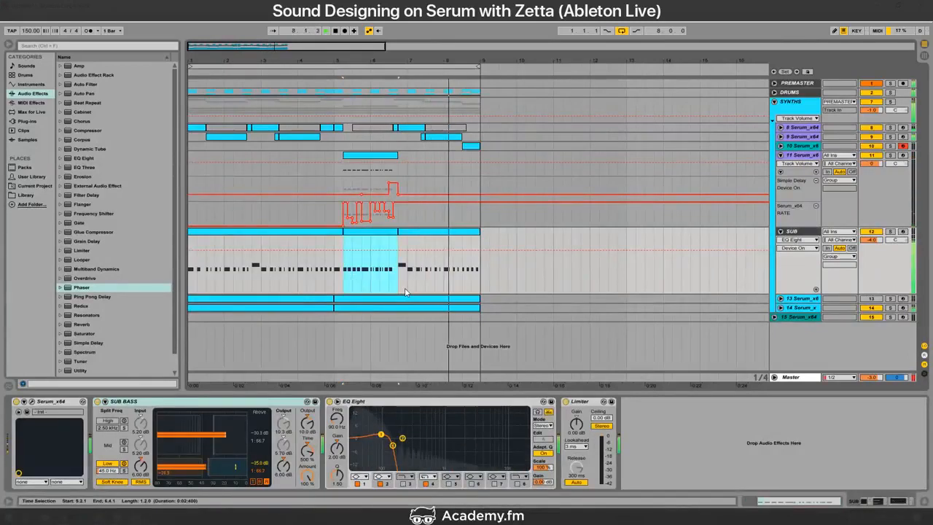
left_click(459, 149)
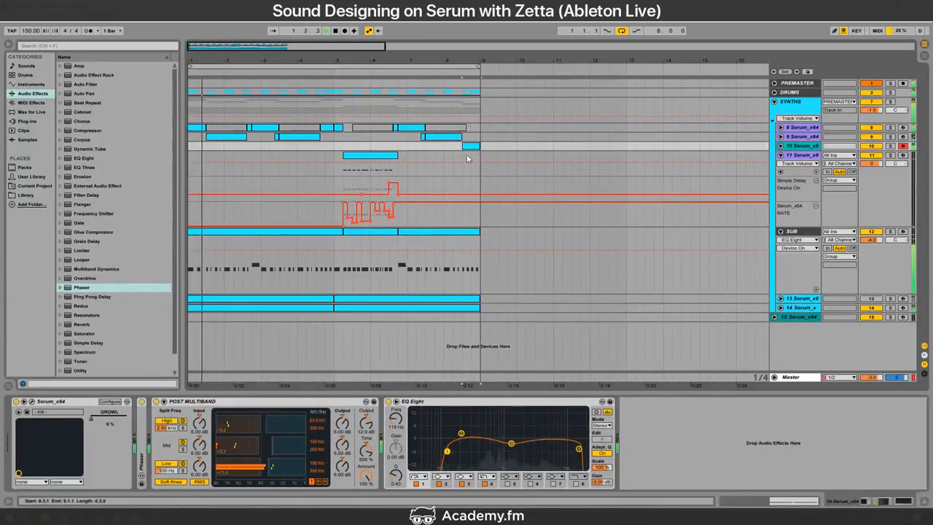
left_click(460, 251)
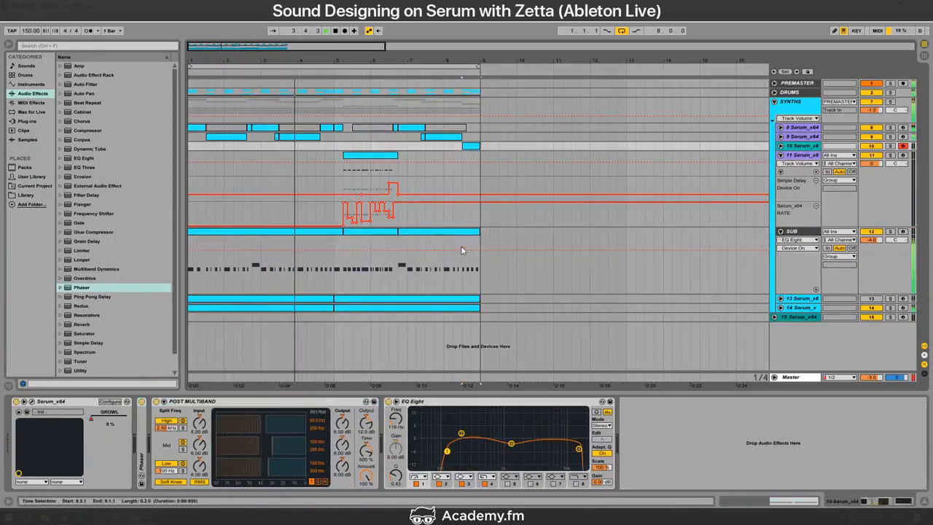
key("ctrl+v")
Step: Open the SUB clip at 8.3.1 and shorten both of its E3 notes
left_click(455, 248)
key("space")
key("space")
left_click(472, 232)
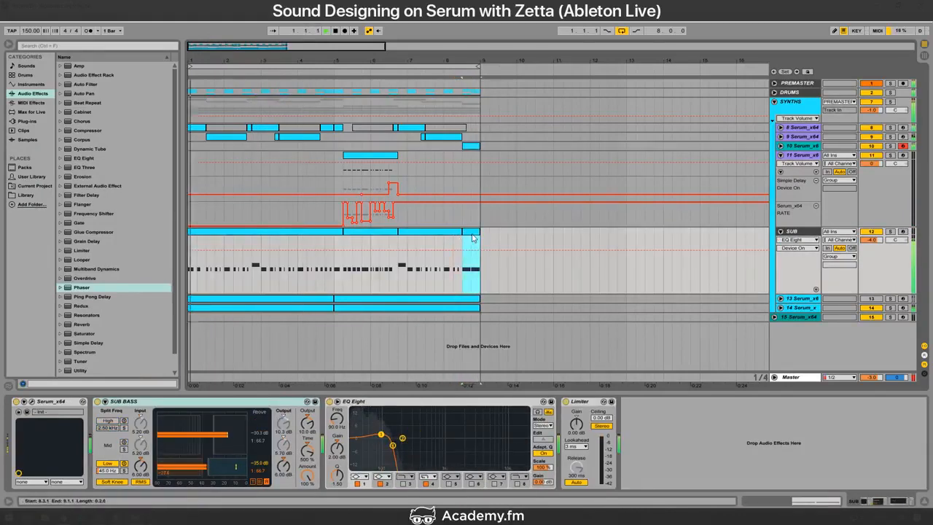
double_click(473, 232)
key("ctrl+a")
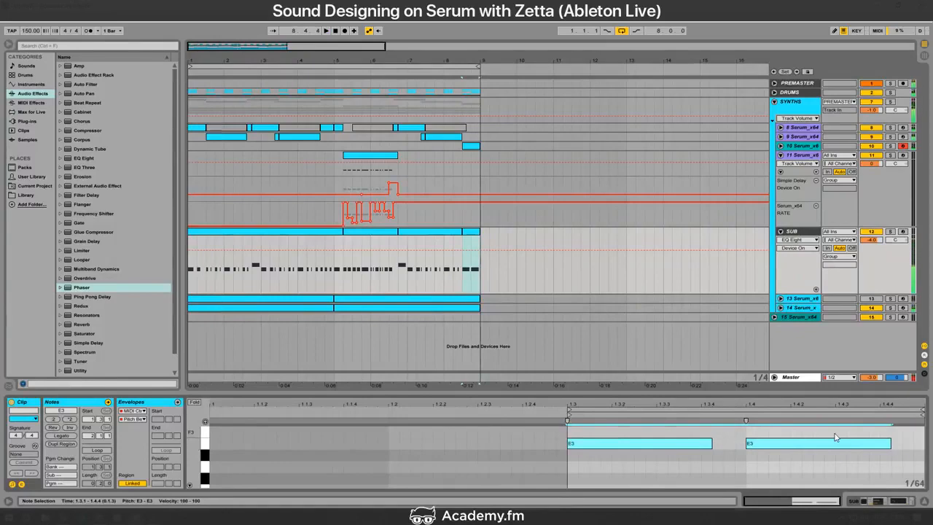
Step: In the SUB clip at 5.2.1, shorten the first and fourth notes and the notes at 2.1.3 and 2.2.3
left_click(349, 233)
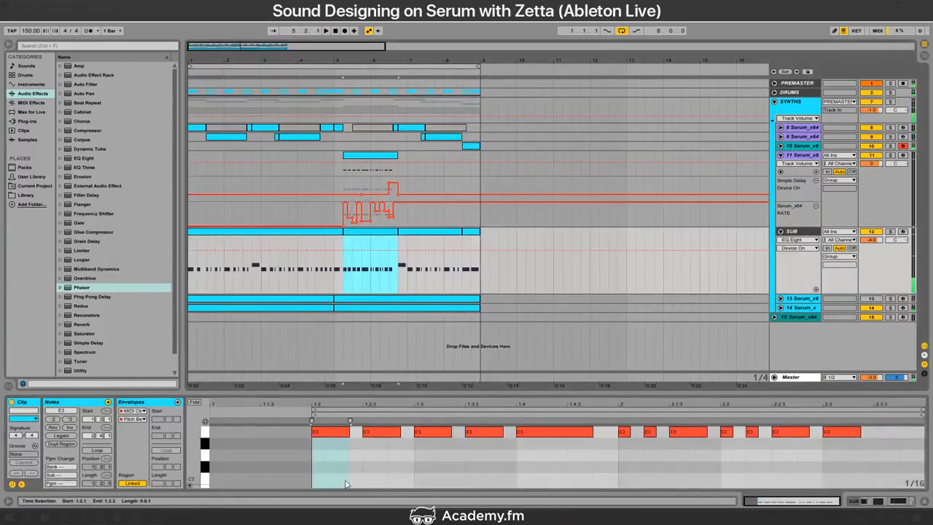
left_click(333, 444)
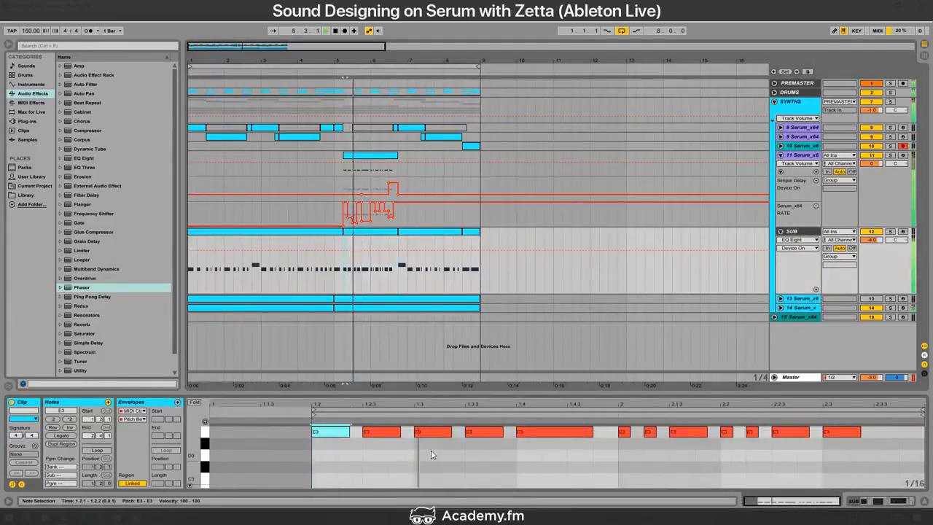
left_click(475, 431, "shift")
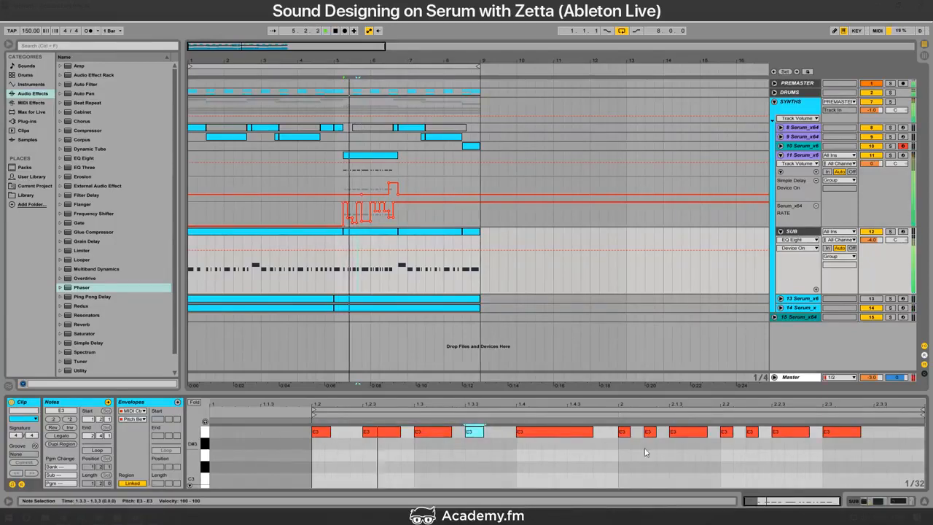
left_click(678, 432)
left_click(802, 431, "shift")
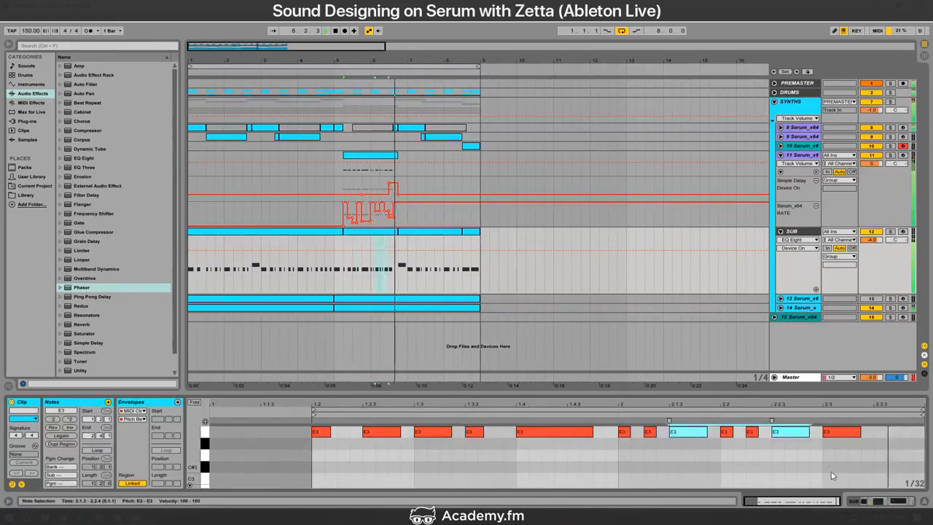
left_click_drag(807, 430, 797, 429)
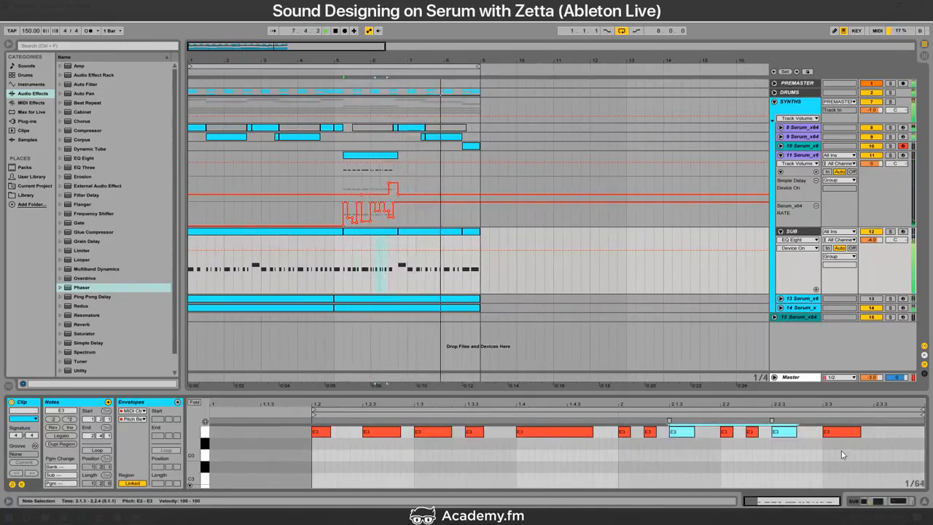
Step: Shorten the SUB notes at 1.2.3 and 1.3 while auditioning, and slightly lengthen the ones at 2.1.3 and 2.2.3
left_click_drag(441, 459, 379, 400)
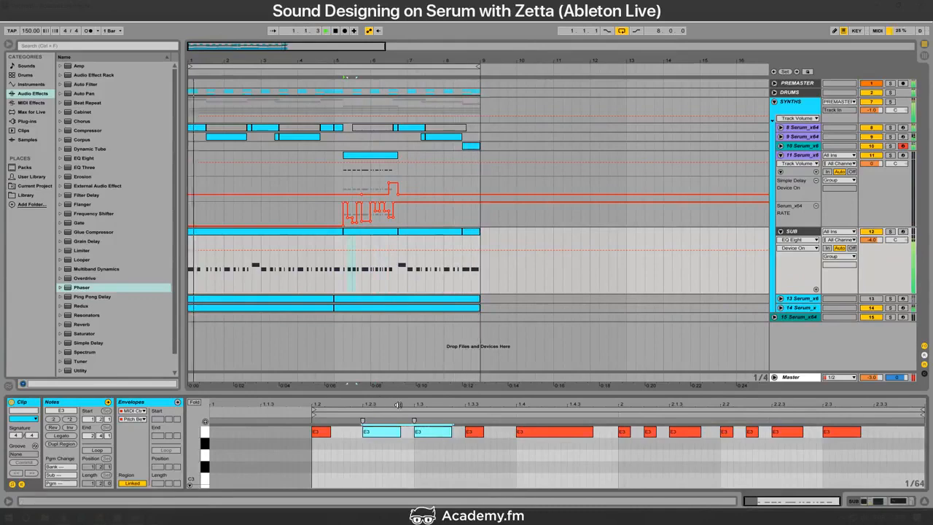
left_click_drag(400, 431, 388, 431)
key("space")
key("space")
key("space")
key("space")
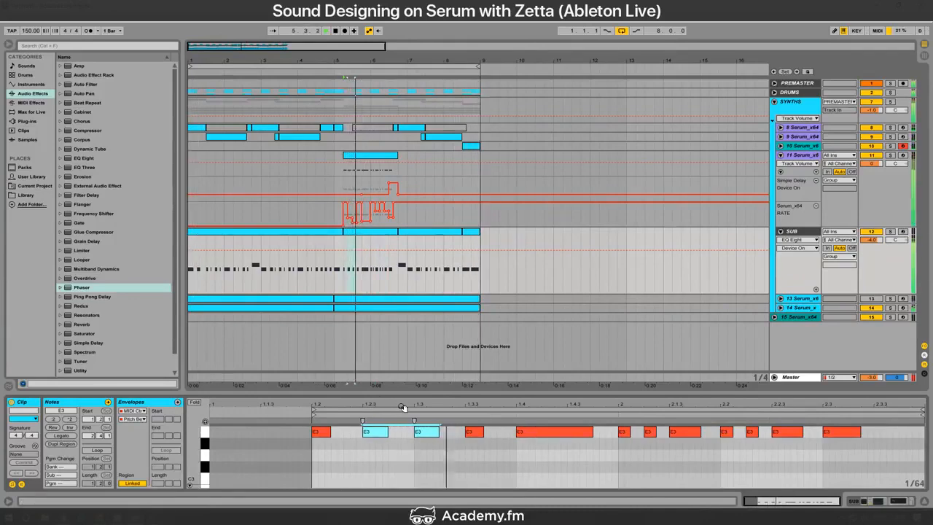
key("shift+Right")
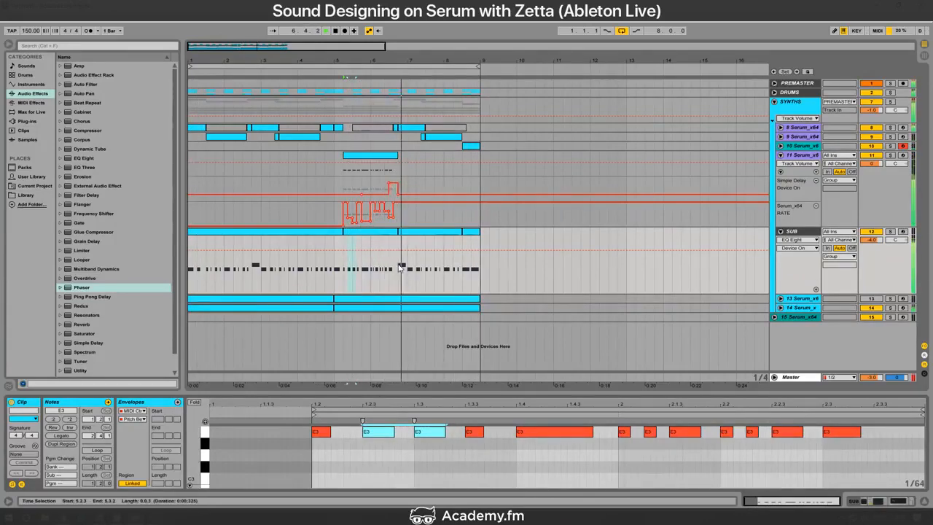
left_click(576, 432)
left_click(847, 445)
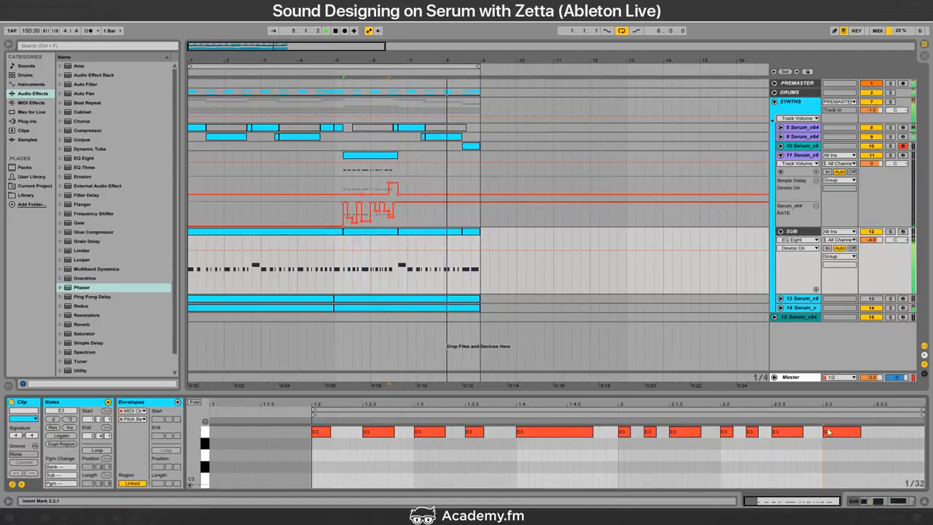
Step: Lengthen the last E3 note of the SUB clip, starting at 2.3.1, by one grid division
left_click(832, 435)
key("shift+Right")
key("shift+Right")
key("shift+Right")
key("shift+Left")
key("shift+Left")
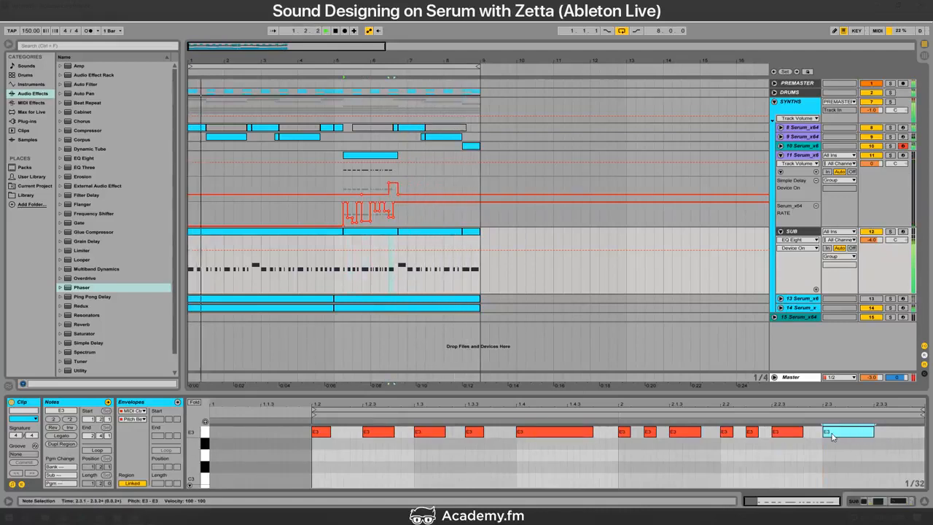
Step: Unfold the growl track and reshape the first note's GROWL automation so it peaks earlier, at 0.92
left_click(485, 147)
left_click(474, 147)
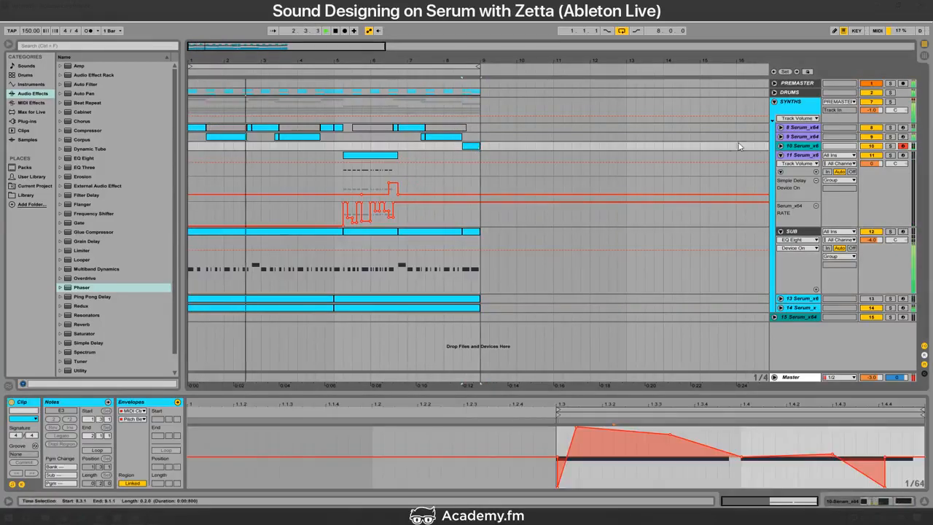
left_click(781, 146)
left_click_drag(298, 44, 295, 105)
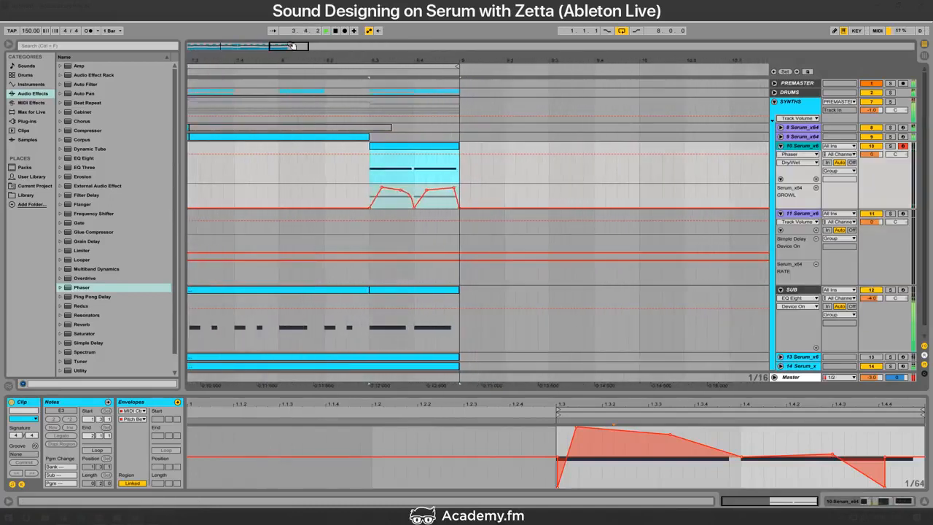
key("space")
key("space")
left_click(375, 191)
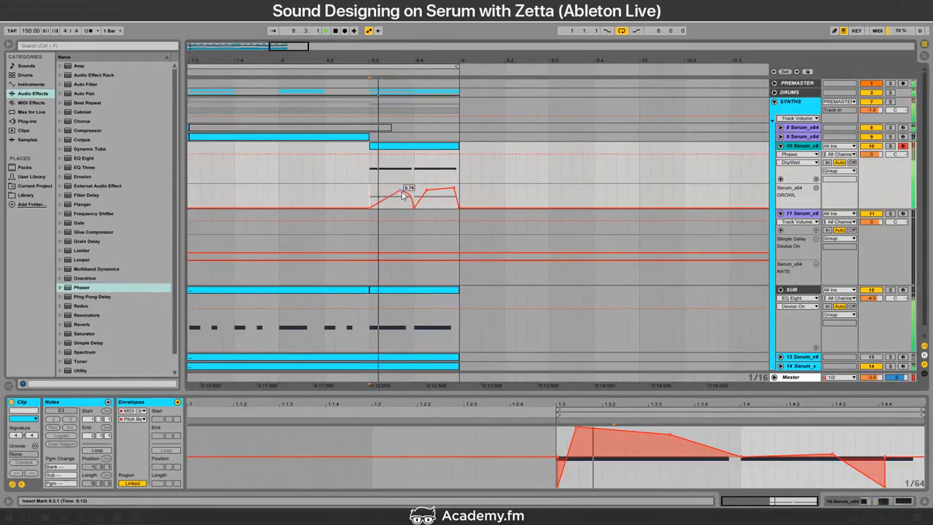
left_click_drag(401, 193, 377, 188)
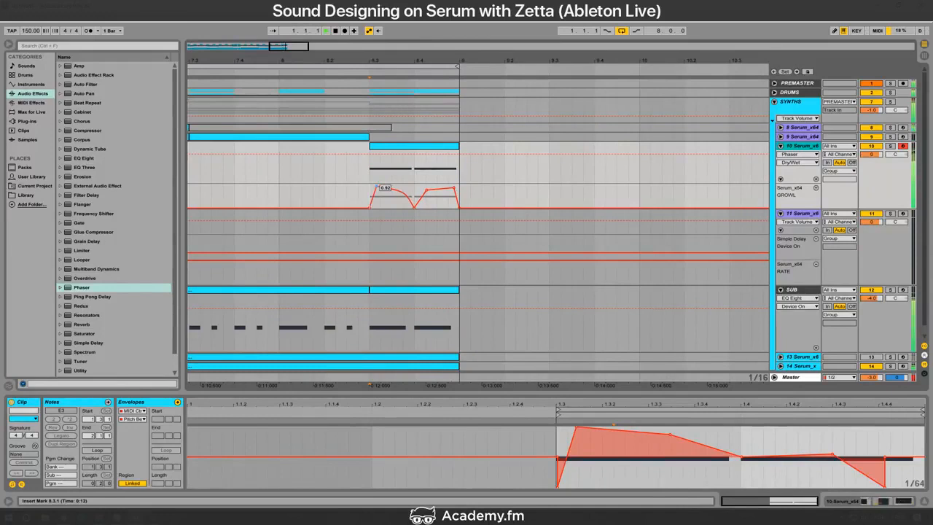
Step: Reshape the second growl note's GROWL automation with a raised start, a small dip and a peak at 1.00 while auditioning
left_click(426, 192)
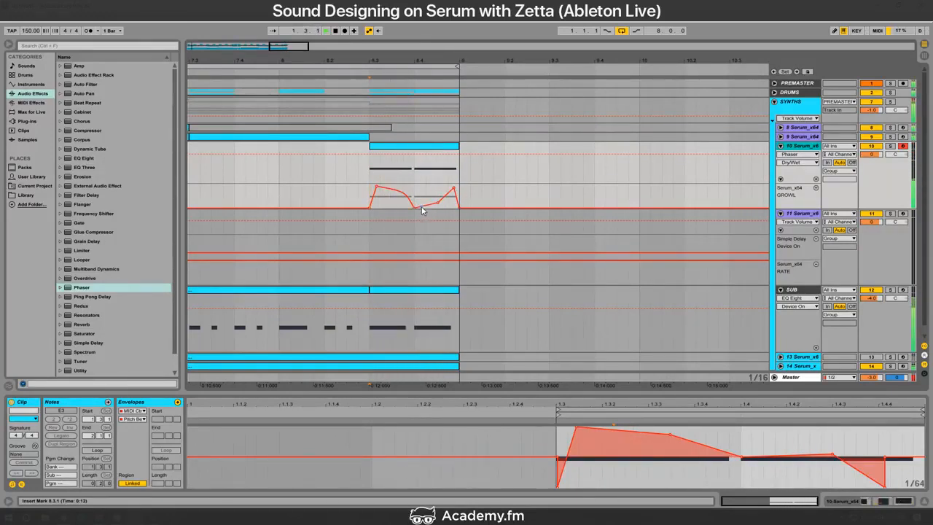
key("space")
key("space")
left_click_drag(416, 207, 449, 184)
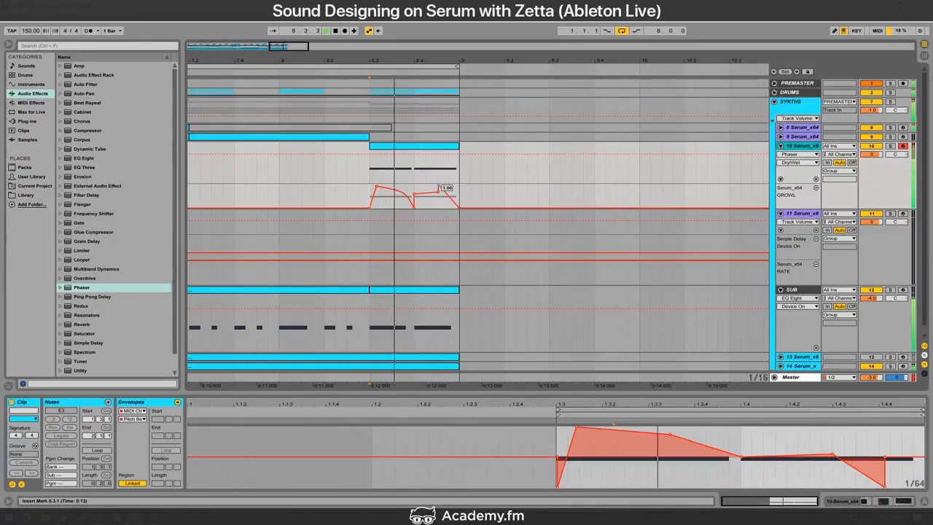
left_click(438, 194)
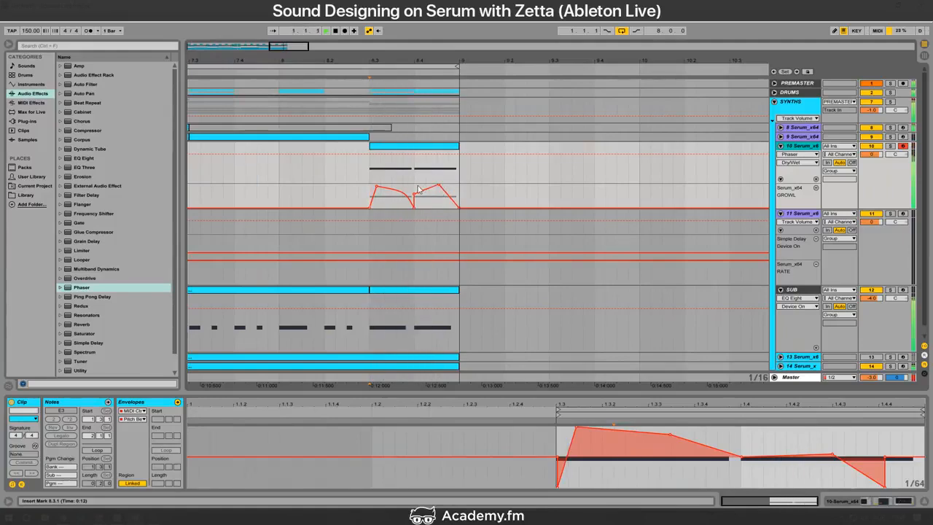
left_click_drag(426, 193, 433, 197)
left_click_drag(303, 62, 301, 56)
Step: Check the live chat for new viewer questions and return to the set
key("alt+Tab")
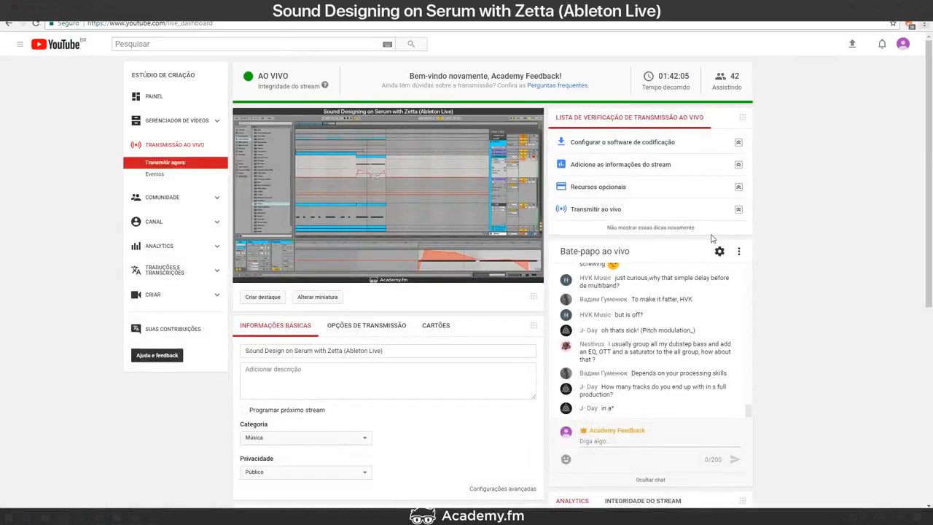
key("alt+Tab")
key("alt+Tab")
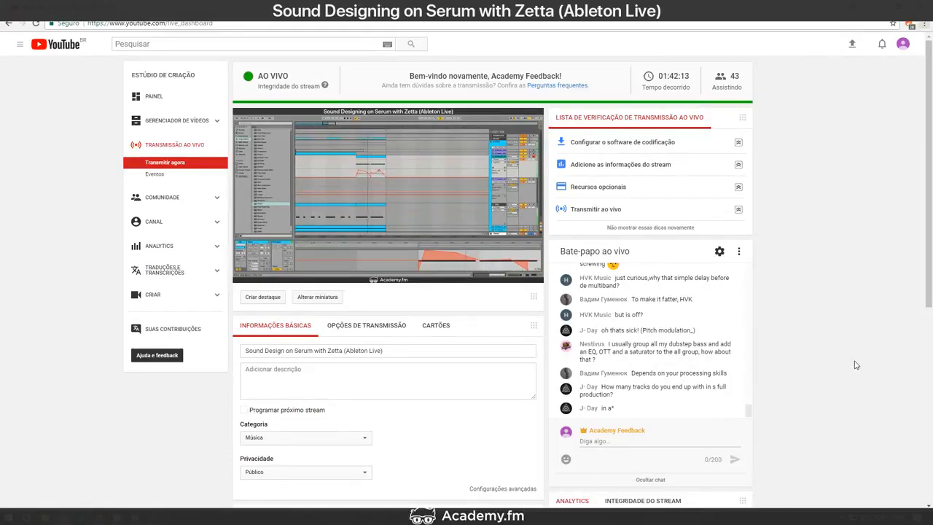
key("alt+Tab")
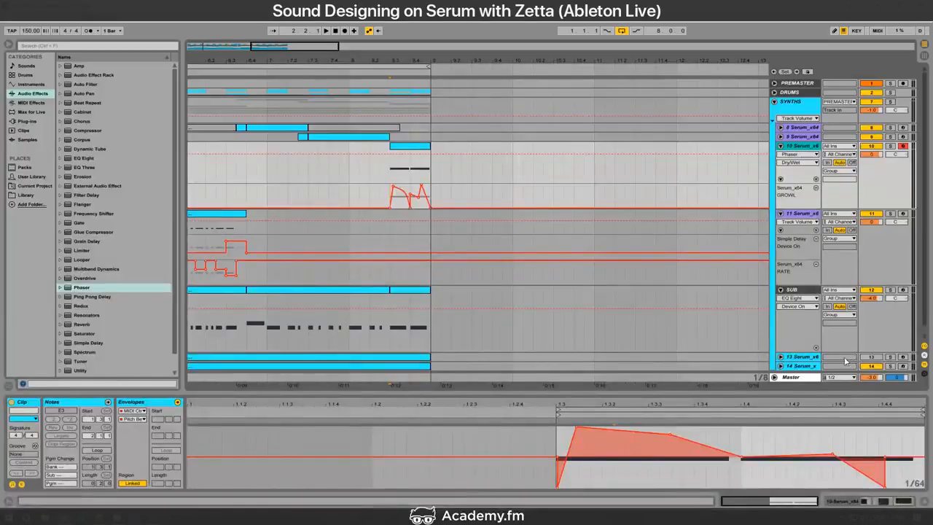
Step: Show the whole arrangement, put the insert marker at its start and fold the growl, track 11 and SUB tracks
left_click_drag(291, 46, 249, 91)
left_click(191, 150)
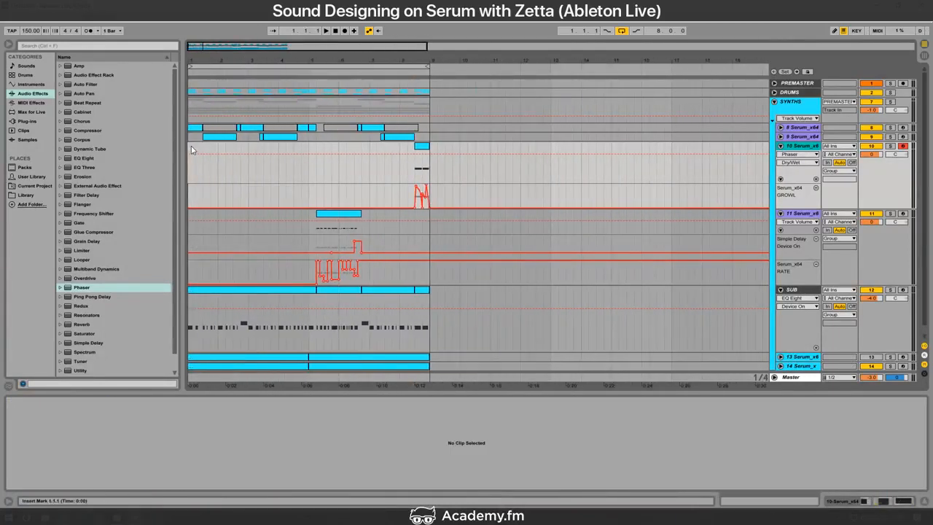
left_click(781, 146)
left_click(782, 162)
left_click(780, 156)
left_click(780, 156)
left_click(781, 156)
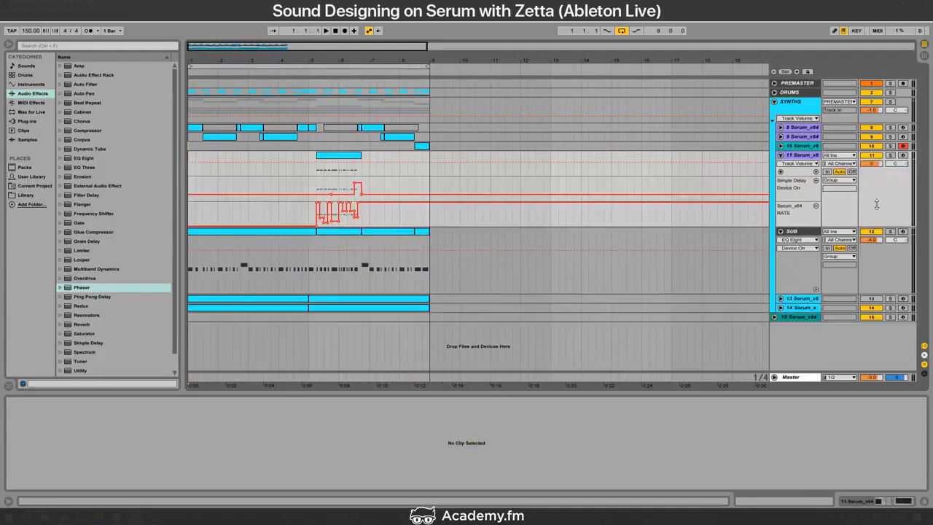
left_click_drag(881, 293, 895, 239)
left_click(779, 231)
left_click(781, 155)
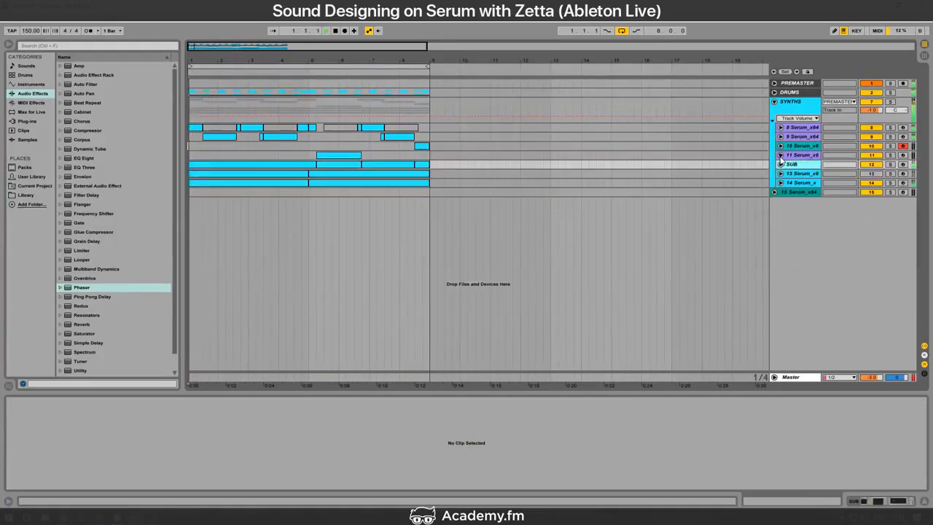
key("alt+Tab")
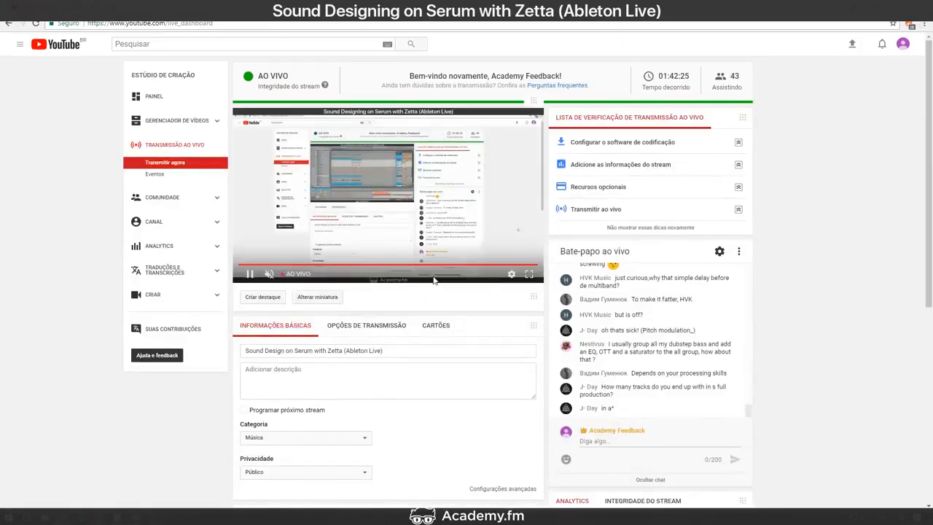
key("alt+Tab")
key("alt+Tab")
key("alt+Tab")
key("alt+Tab")
key("alt+Tab")
key("alt+Tab")
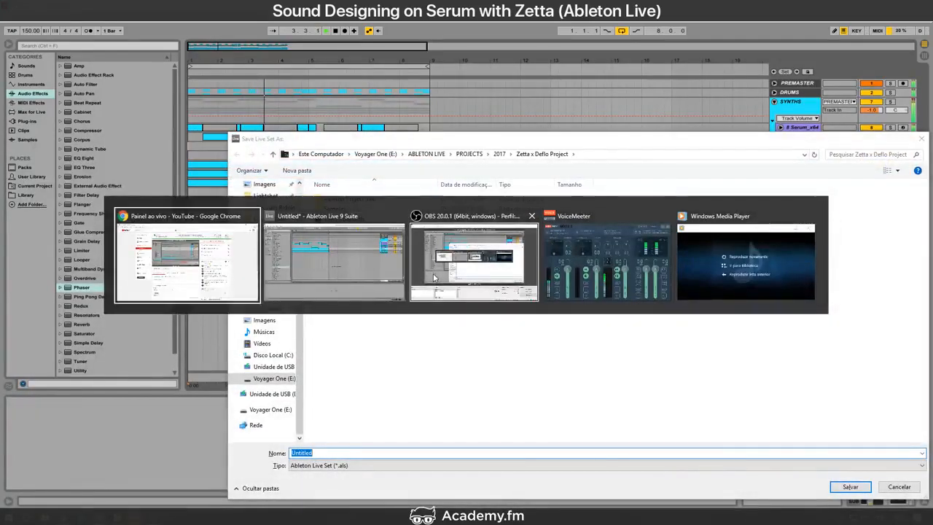
key("Escape")
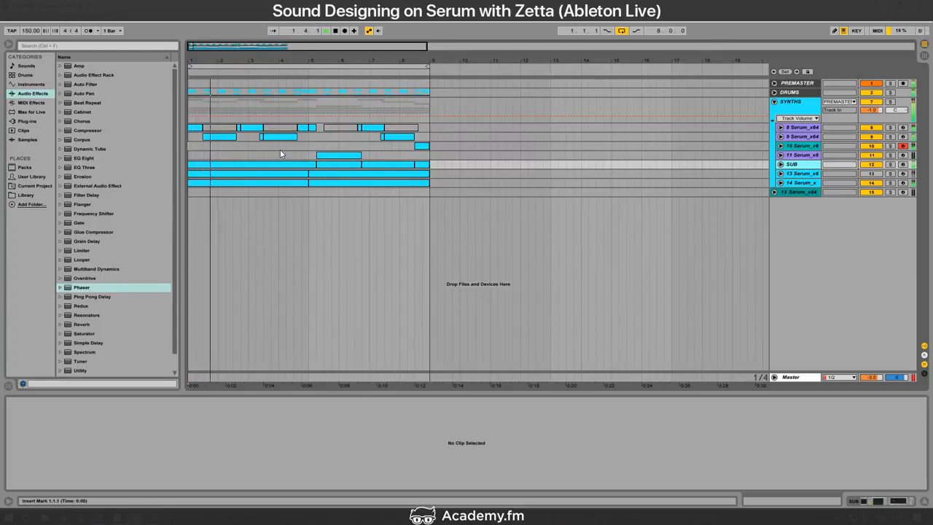
Step: On track 13, lower the volume and place the BASS REVERB preset right after Serum with a 400 ms decay time
left_click(781, 174)
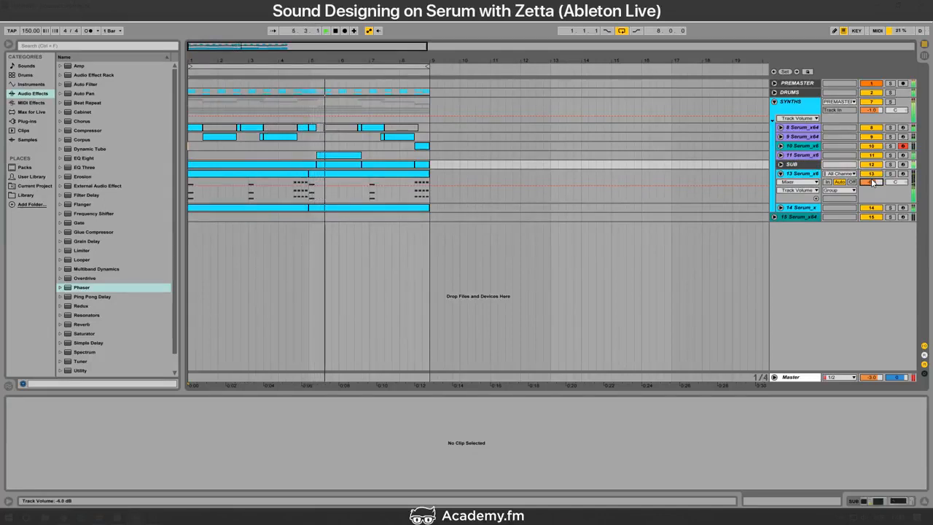
left_click(116, 323)
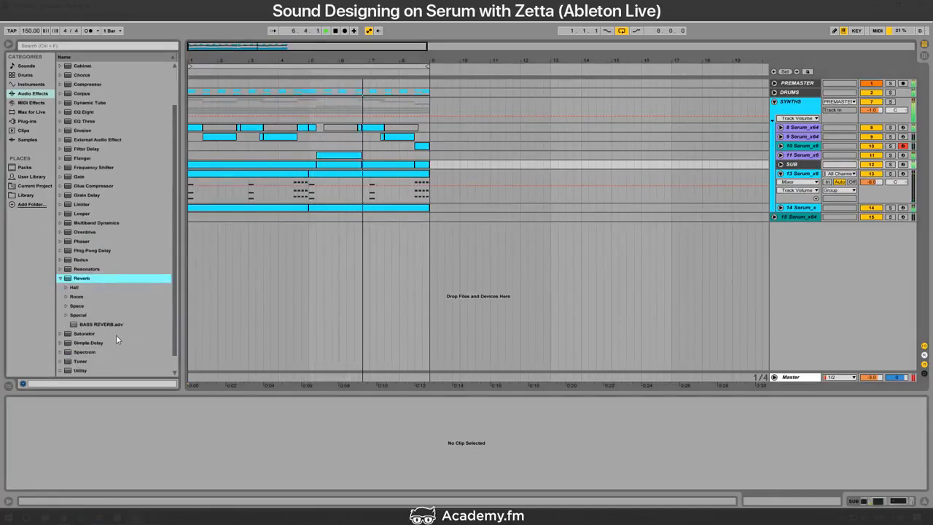
left_click(102, 324)
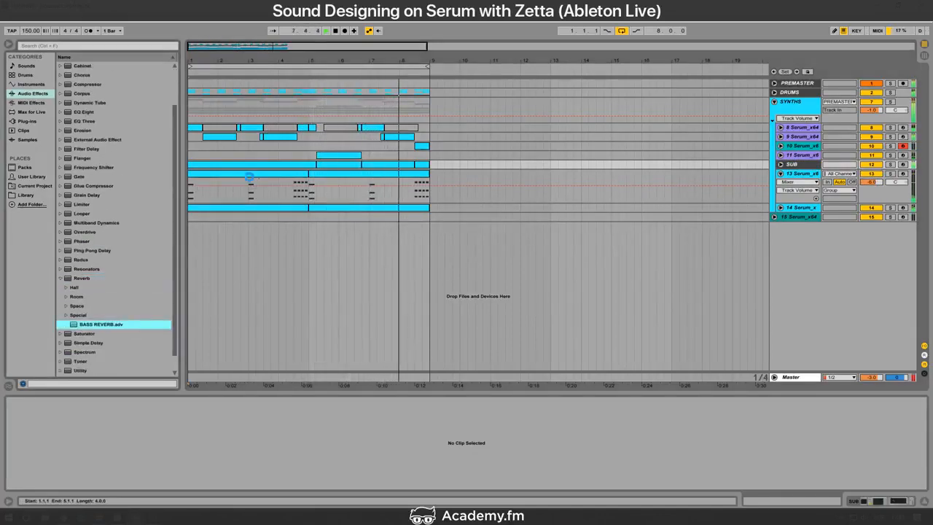
left_click_drag(248, 176, 249, 177)
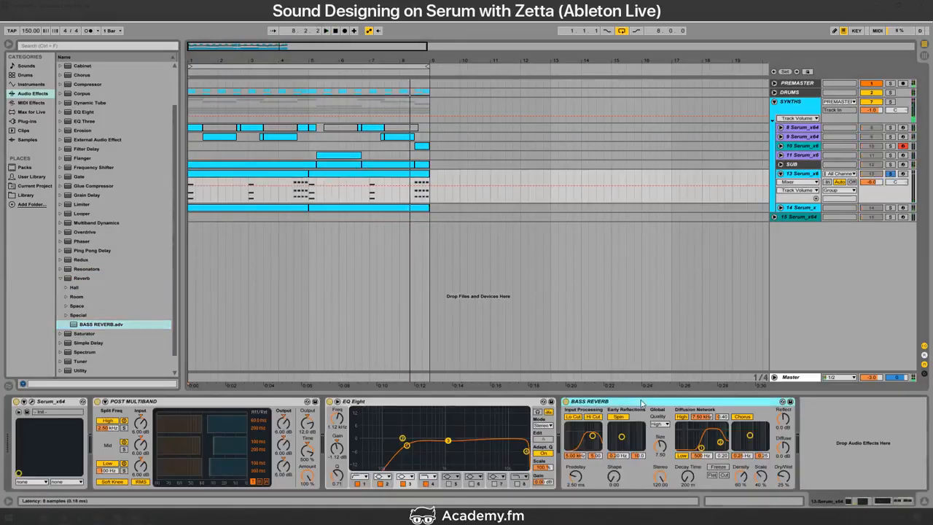
left_click_drag(641, 403, 296, 419)
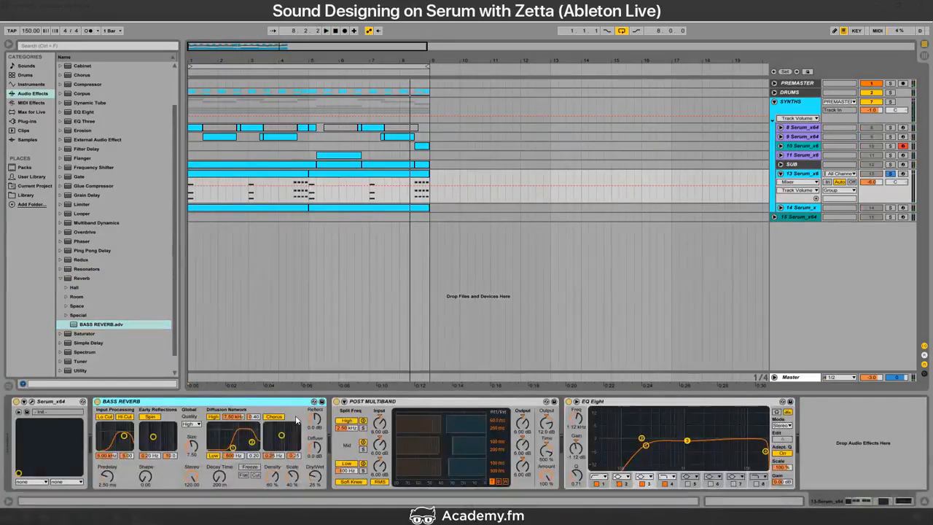
left_click(218, 477)
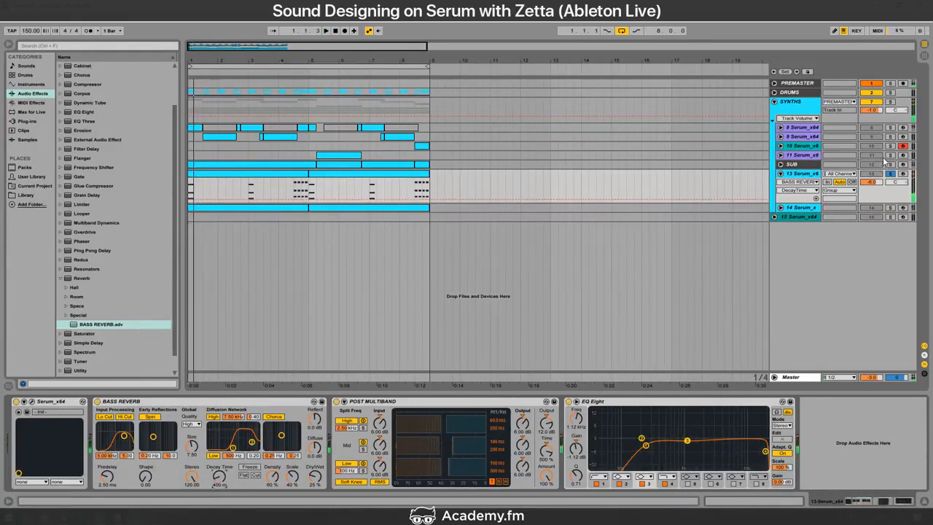
Step: Solo track 8 and add the BASS REVERB preset right after Serum, with 30 % dry/wet and a 350 ms decay time
left_click(806, 156)
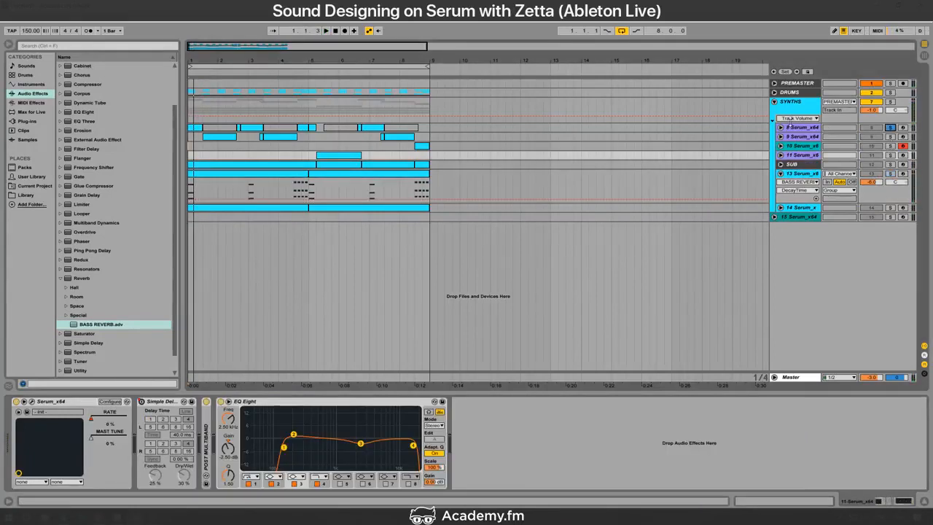
left_click(791, 126)
double_click(102, 324)
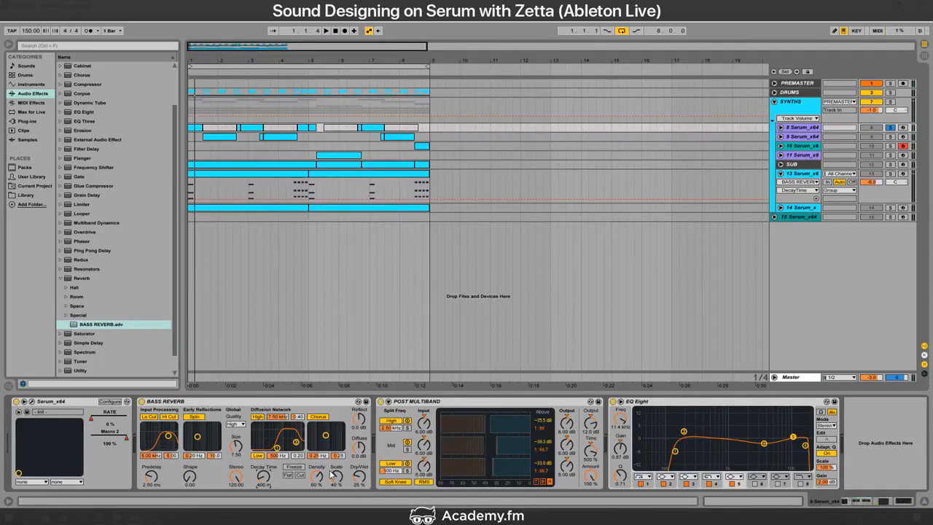
key("alt+Tab")
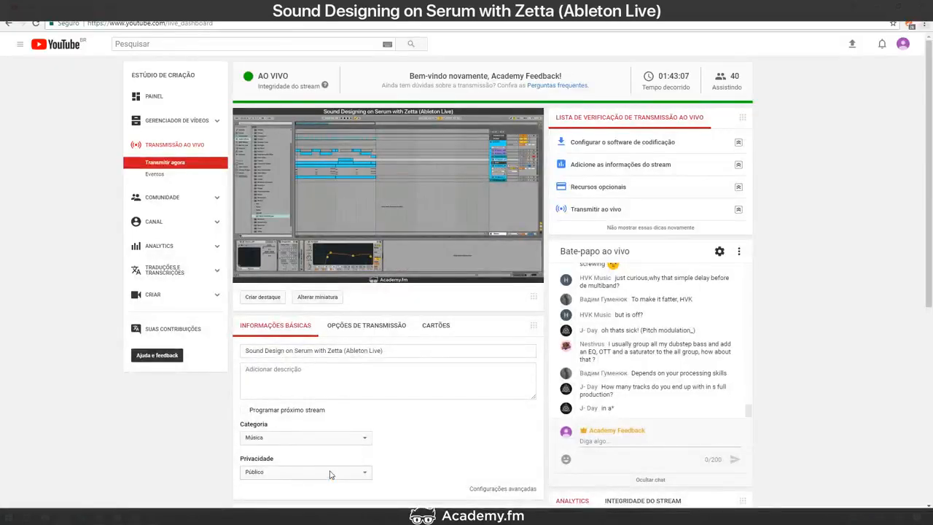
key("alt+Tab")
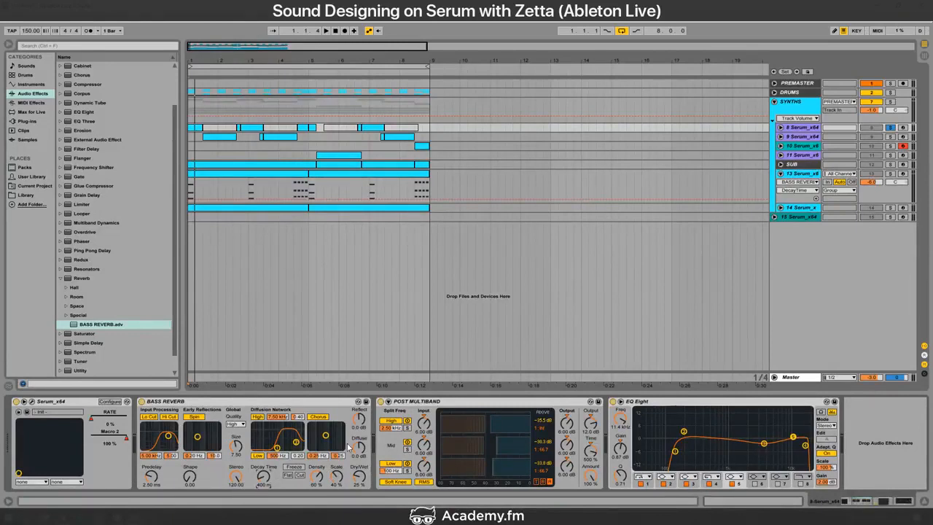
key("space")
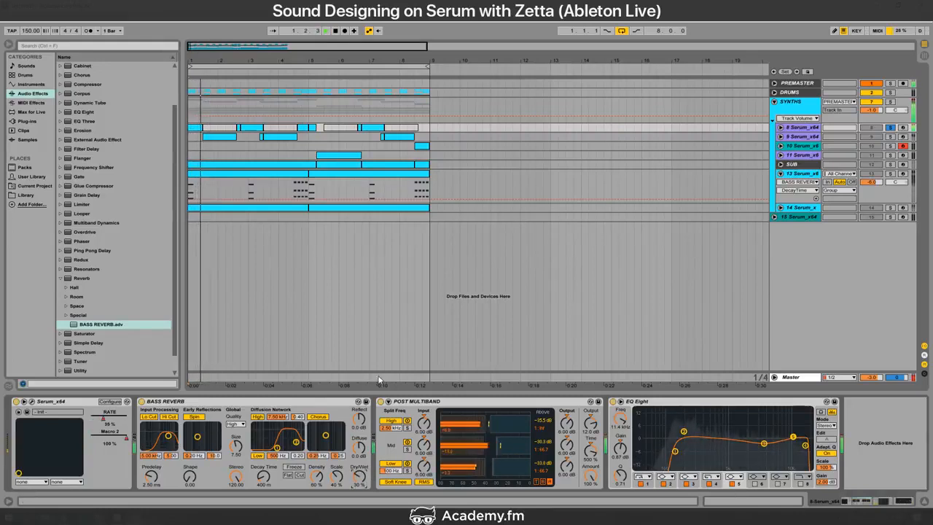
key("space")
left_click(263, 484)
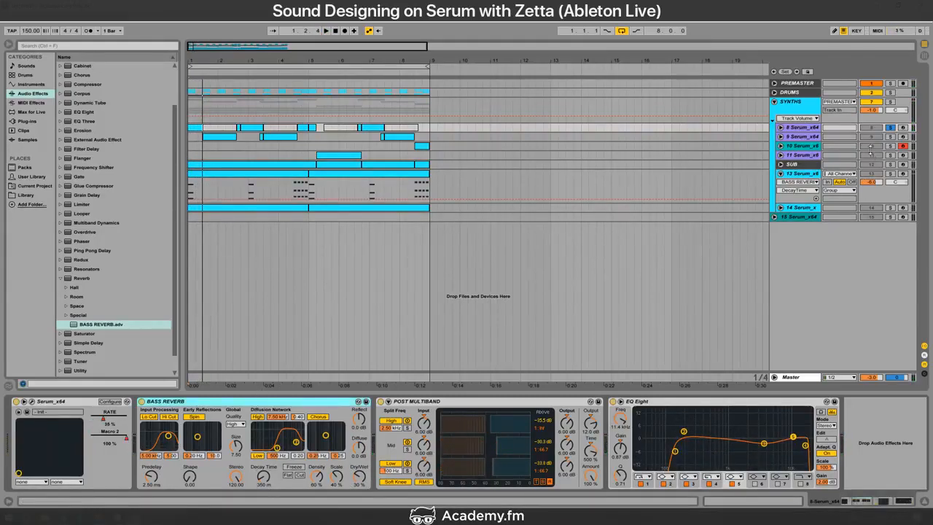
Step: Copy track 8's BASS REVERB to track 9 just before POST MULTIBAND, audition it soloed, and turn the solo off
left_click(889, 137)
left_click(805, 137)
left_click(768, 417)
key("ctrl+v")
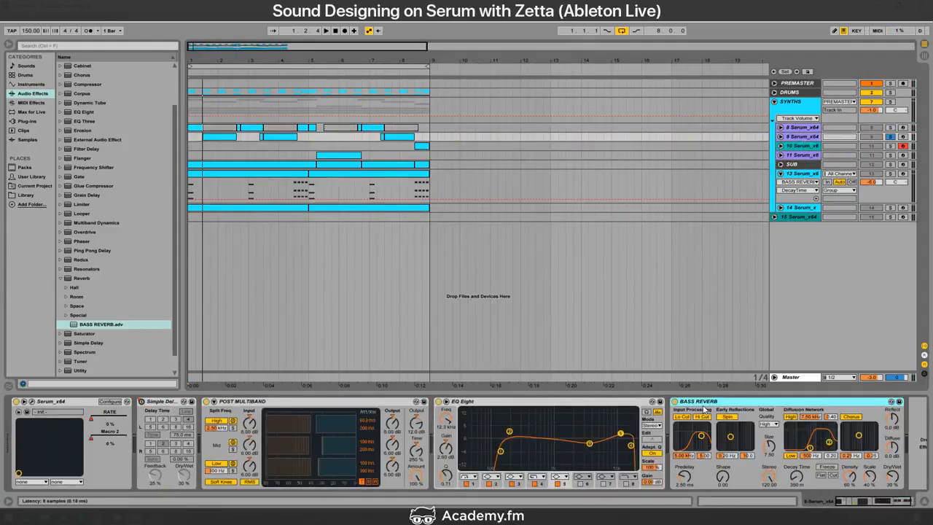
left_click_drag(705, 403, 206, 406)
key("space")
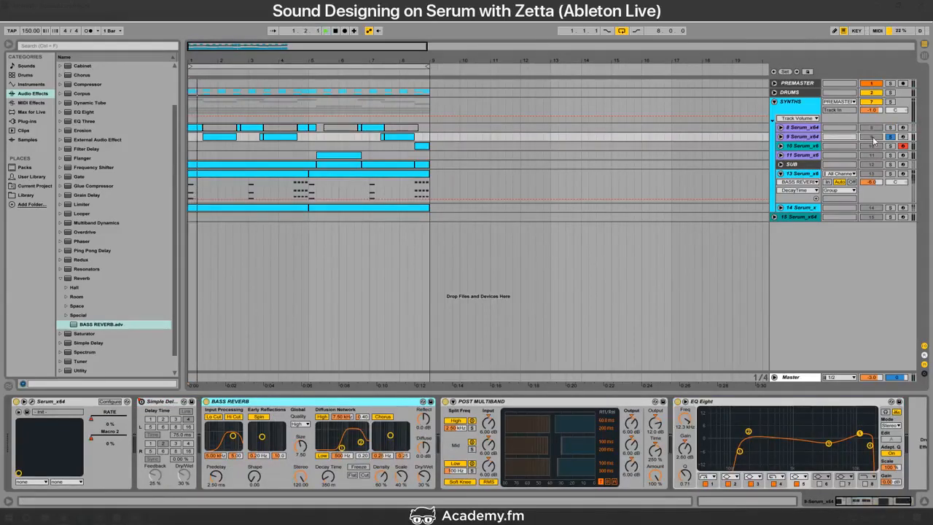
key("space")
left_click(802, 127)
left_click(889, 137)
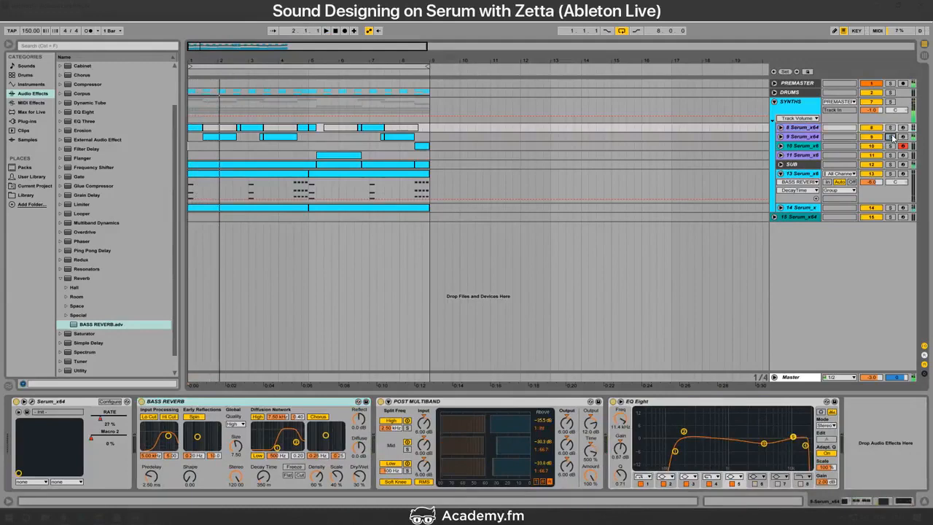
key("space")
Step: Paste the BASS REVERB onto track 11 between POST MULTIBAND and EQ Eight and lower its dry/wet to 25 %
left_click(317, 156)
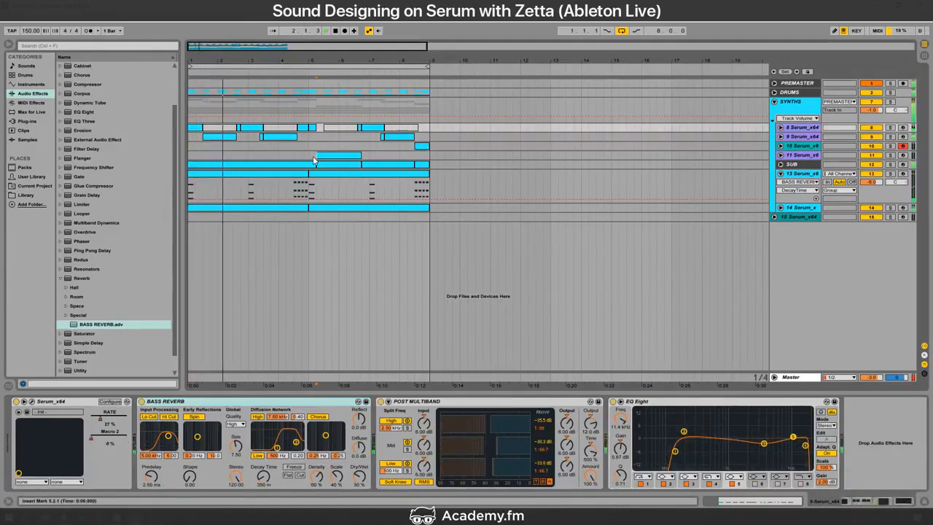
left_click(481, 410)
key("ctrl+v")
left_click_drag(477, 402, 214, 405)
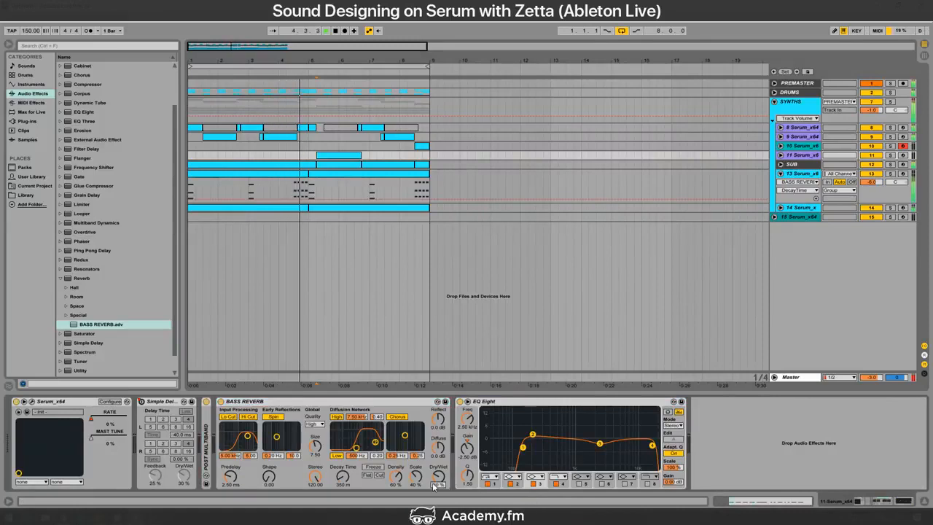
left_click_drag(433, 487, 434, 510)
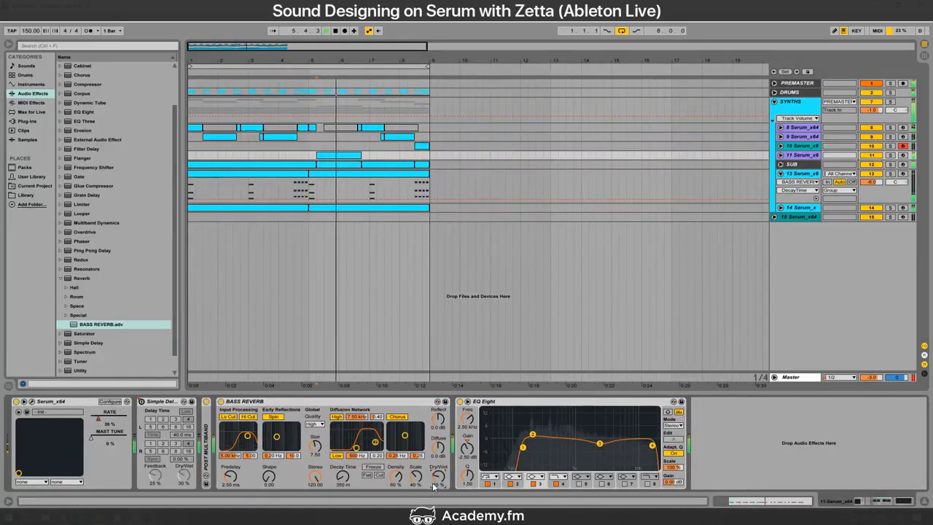
double_click(206, 445)
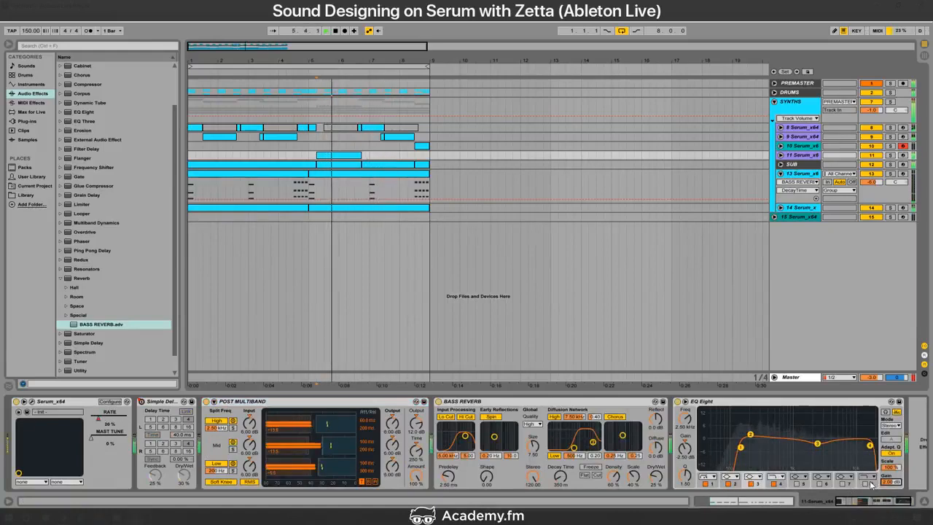
double_click(363, 403)
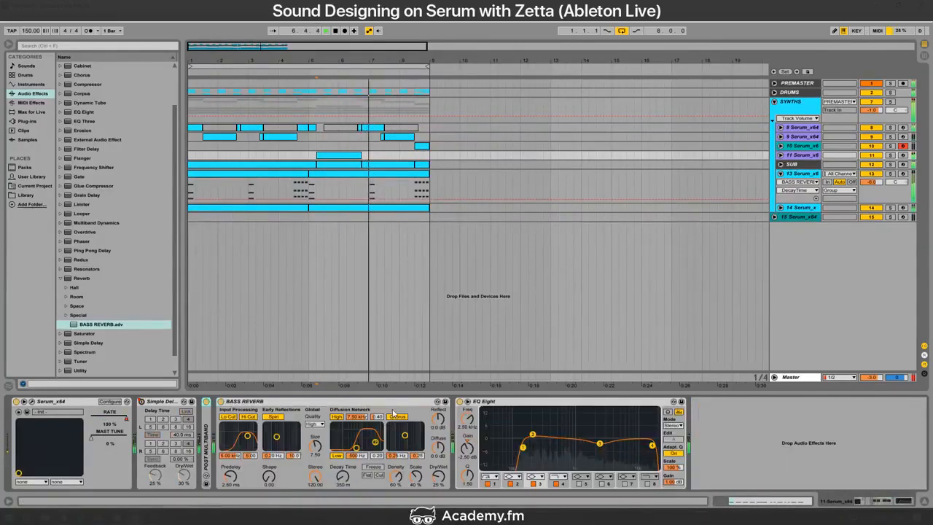
Step: Check the live chat, put the insert marker at the start of track 13 and save the set
key("alt+Tab")
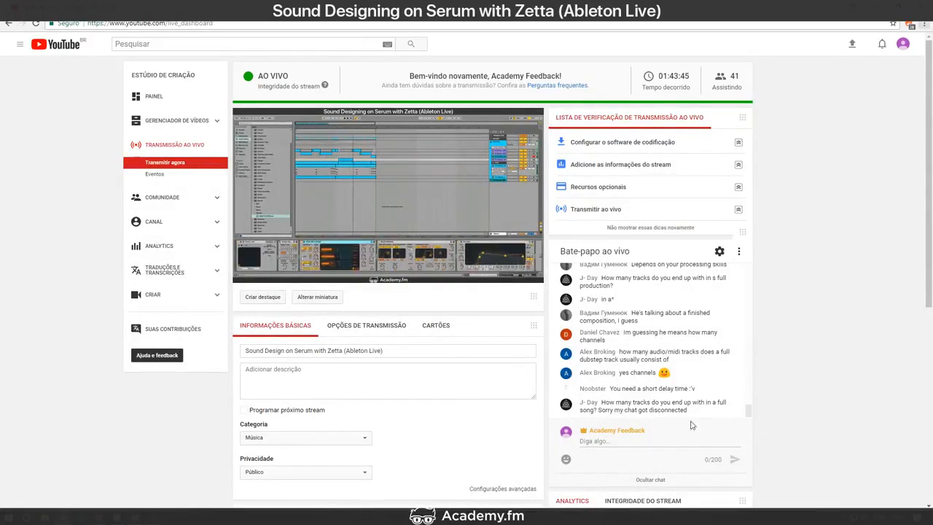
key("alt+Tab")
left_click(188, 197)
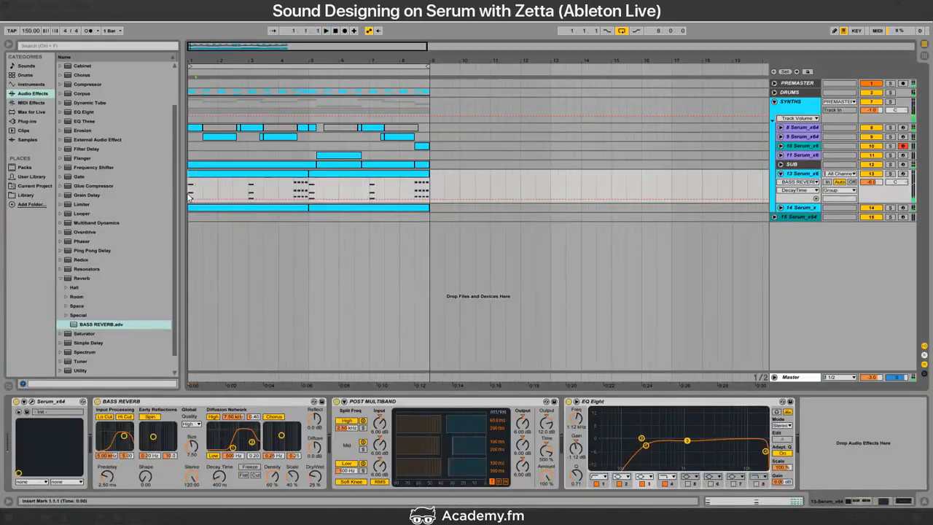
key("ctrl+s")
key("Escape")
Step: Check the live chat for more viewer questions while answering, and return to the set
key("alt+Tab")
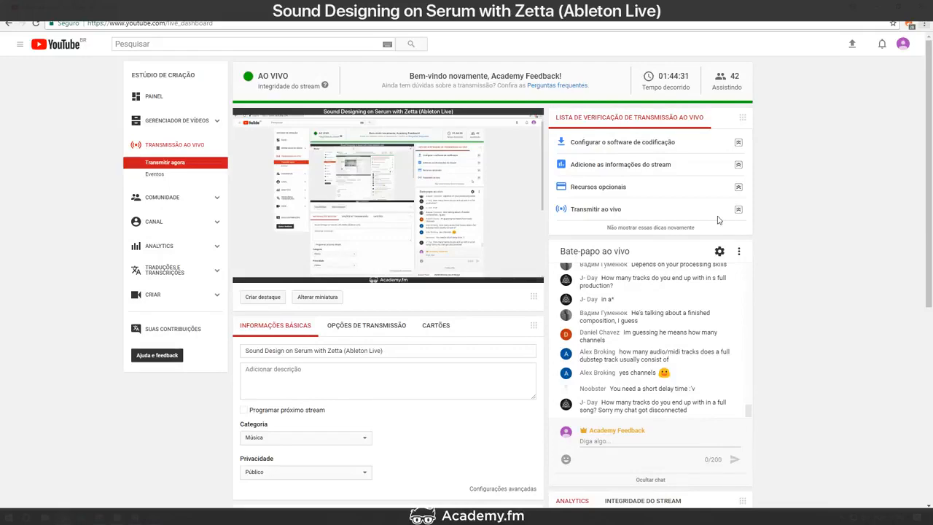
key("alt+Tab")
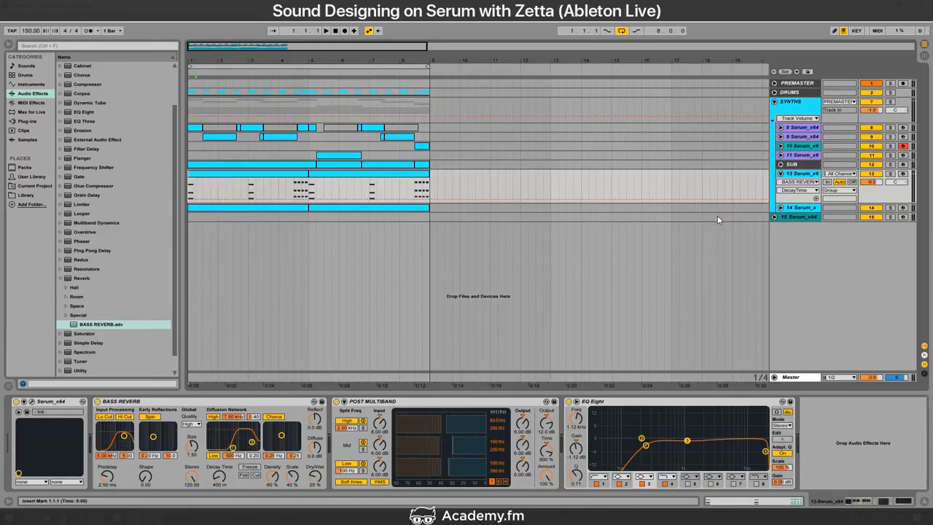
key("alt+Tab")
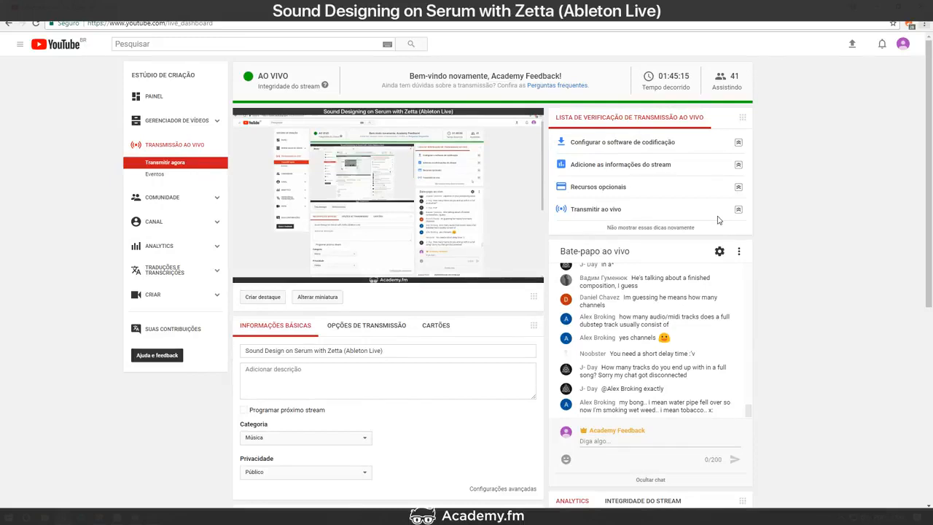
key("alt+Tab")
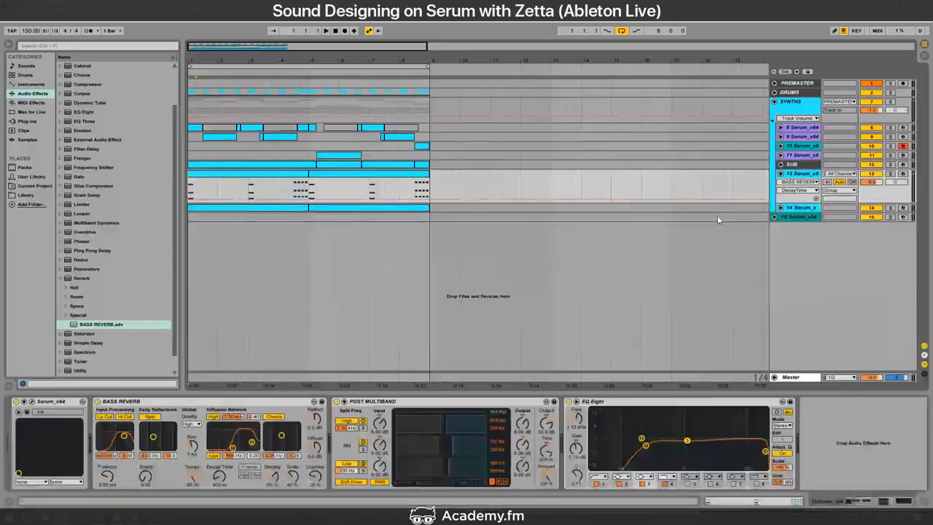
Step: Play the arrangement, unfold track 11 and delete the synth clips' section from 8.1.1 to 8.3.1
key("space")
left_click_drag(197, 50, 227, 61)
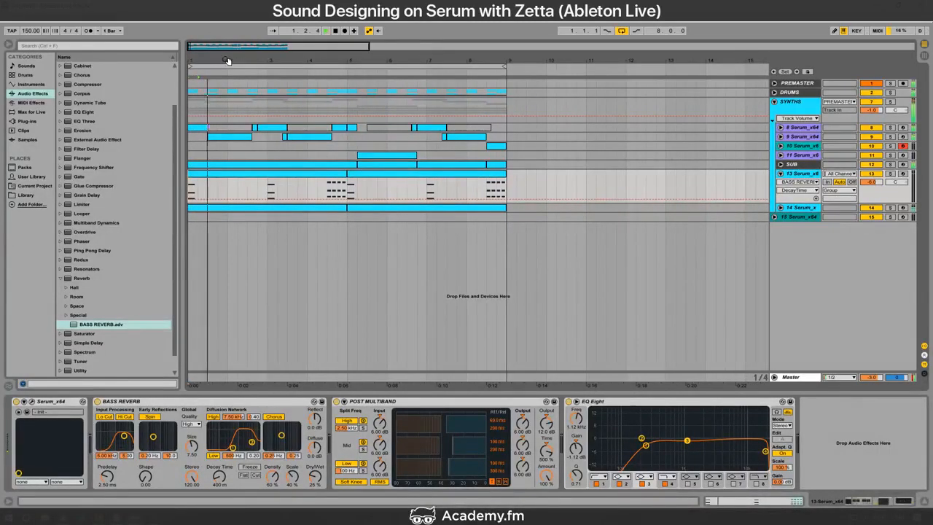
left_click(781, 155)
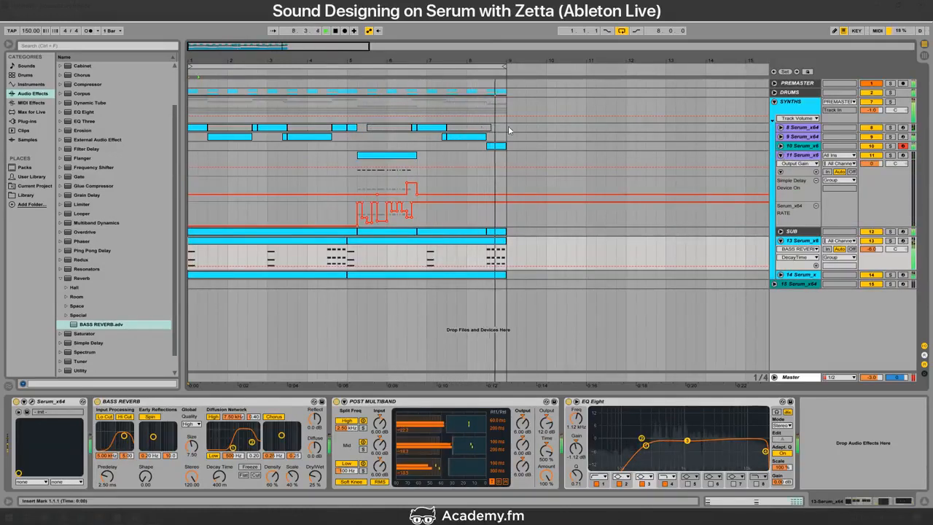
left_click(468, 105)
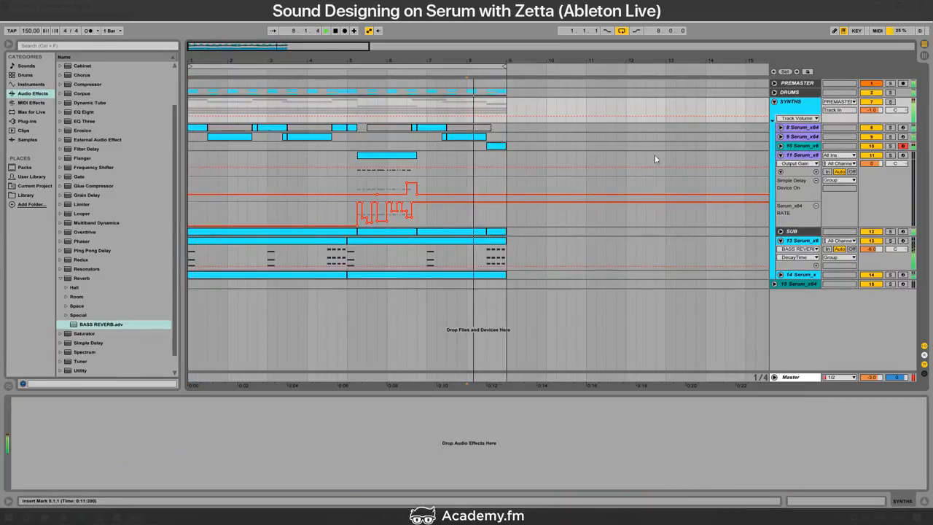
left_click_drag(486, 245, 466, 267)
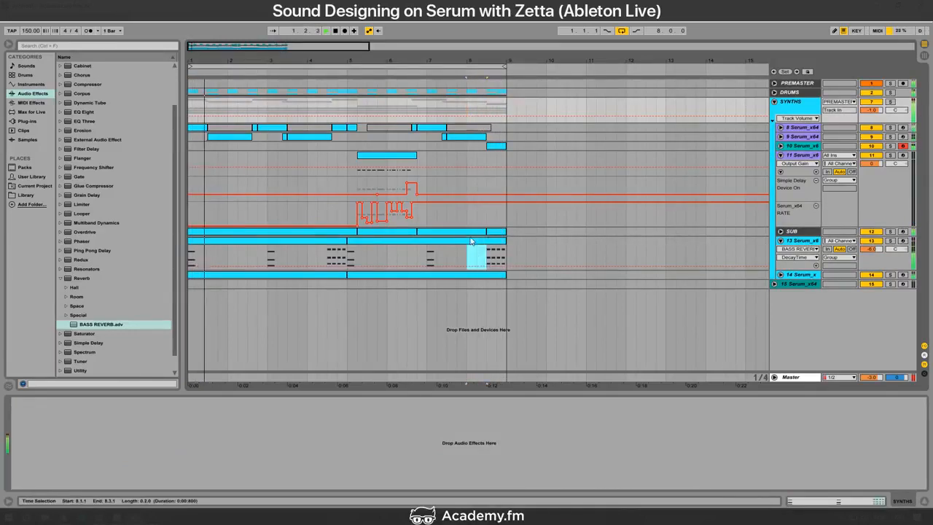
key("Delete")
Step: Delete the DRUMS section from 8.3.1 to 9.1.1 and audition the change
left_click_drag(467, 106, 506, 90)
key("Delete")
left_click(459, 106)
key("space")
key("space")
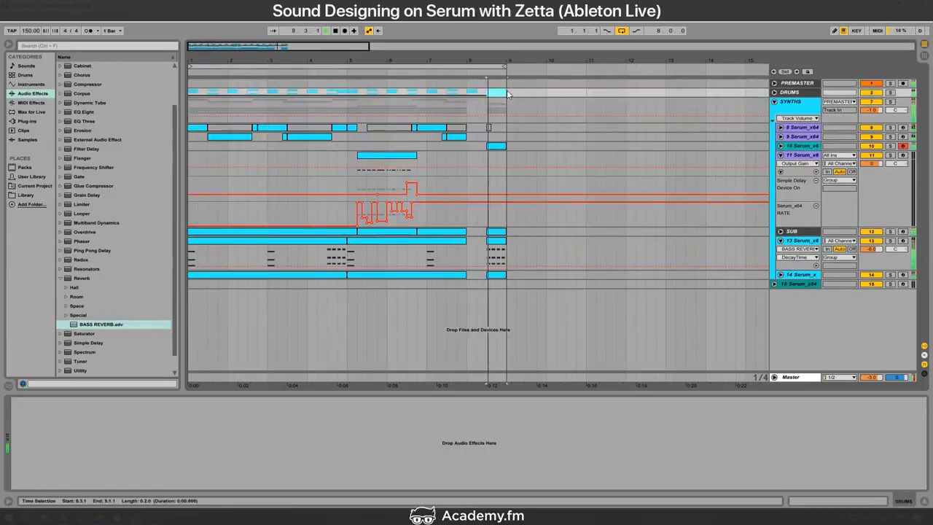
Step: Delete the final SUB clip starting at 8.3.1 and audition the ending
left_click(496, 241)
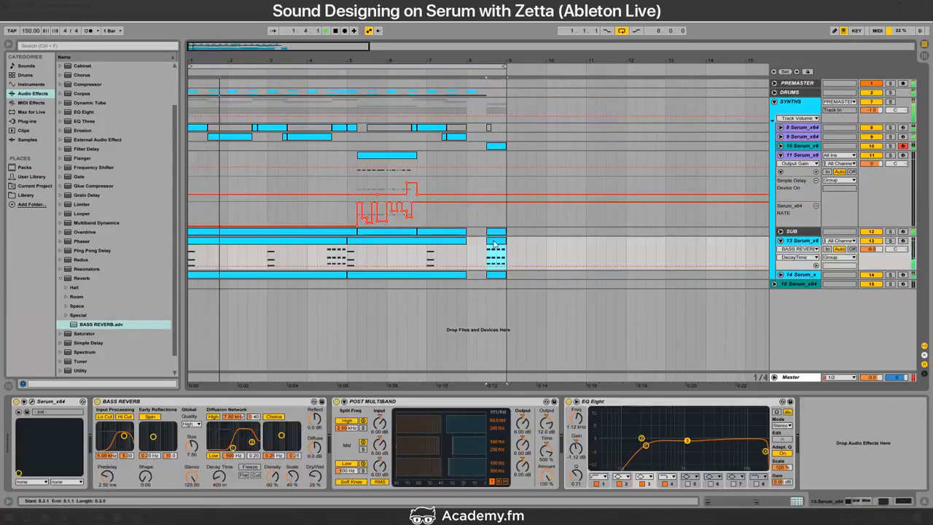
left_click(496, 231)
key("space")
key("space")
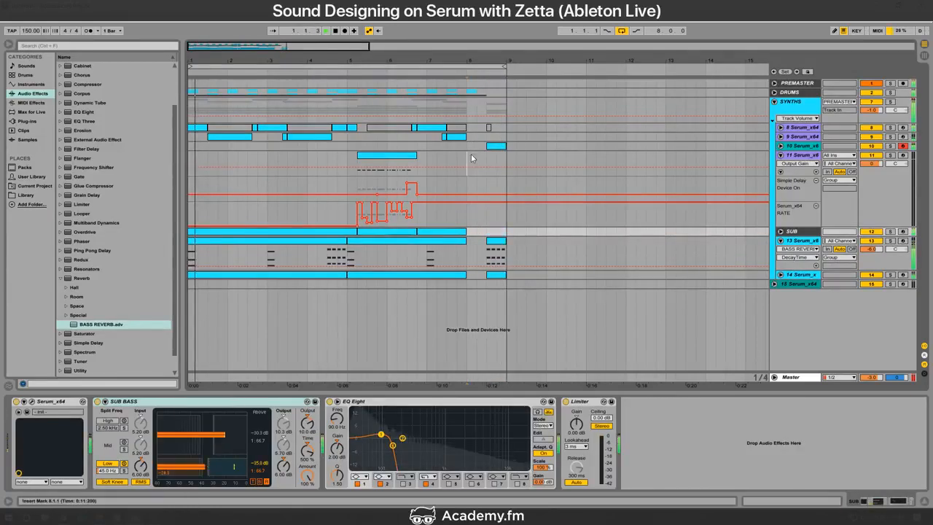
left_click(471, 154)
key("space")
Step: Unfold track 10, add an Auto Filter at the end of its device chain and set it to high-pass
double_click(806, 146)
scroll(73, 116, "up", 3)
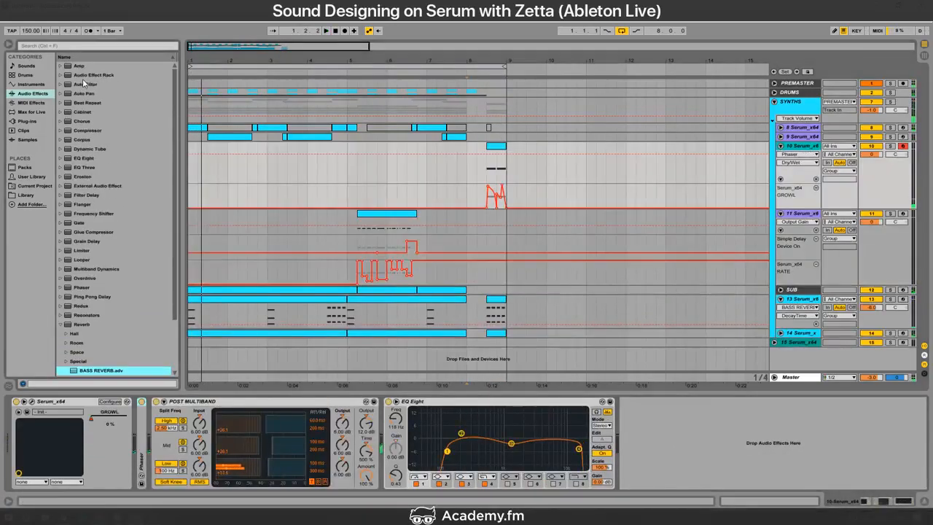
double_click(86, 84)
left_click(664, 466)
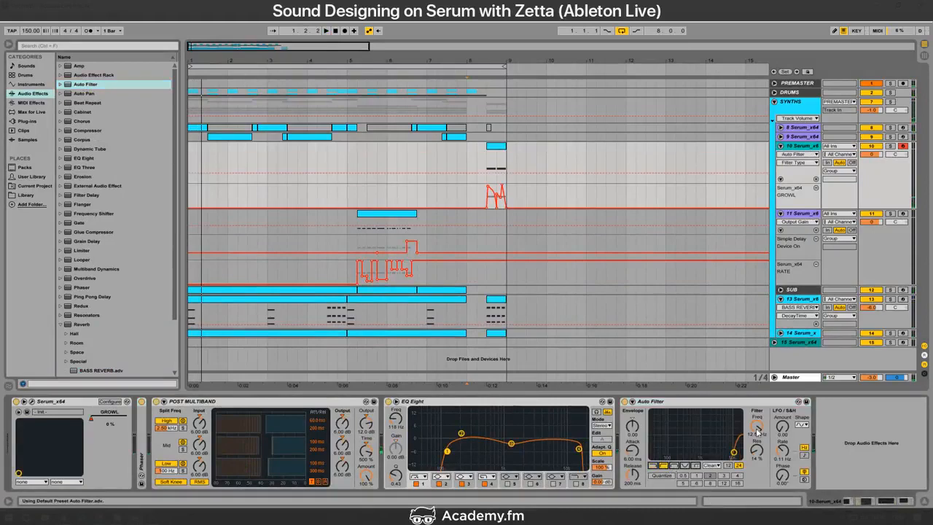
Step: Lower track 10's Auto Filter frequency to 26.0 Hz and draw its automation up to about 19.9 kHz across the clip from 8.3.1 to 9.1.1
mouse_move(757, 430)
left_mouse_down()
mouse_move(757, 411)
mouse_move(758, 499)
left_mouse_up()
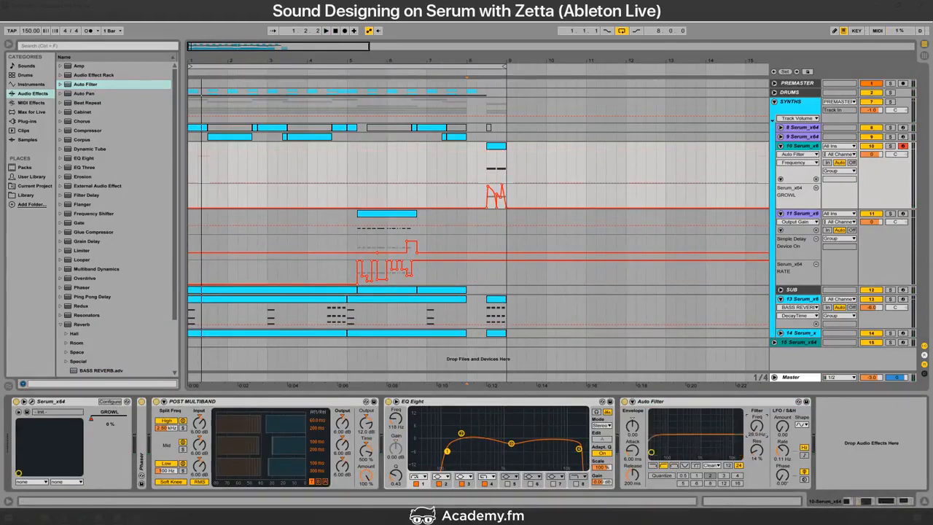
key("b")
mouse_move(491, 153)
left_mouse_down()
mouse_move(509, 149)
mouse_move(493, 133)
mouse_move(515, 211)
left_mouse_up()
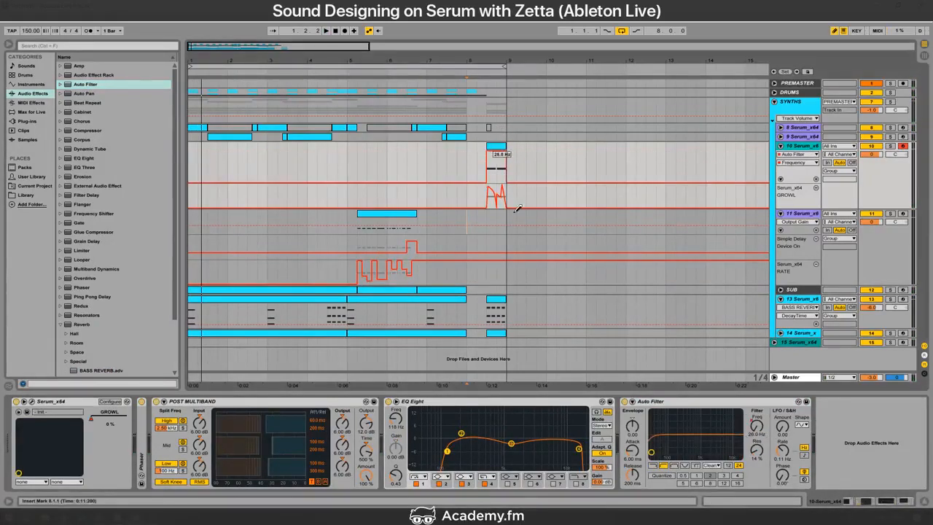
key("b")
key("space")
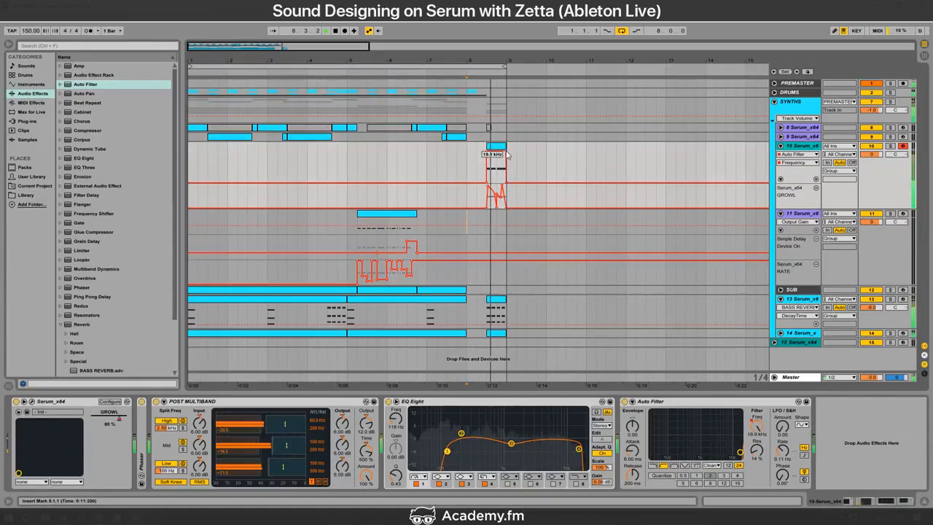
Step: Reshape the filter frequency automation into a curved descent from 8.3.1 to 9.1.1 and audition the ending
left_click(506, 153)
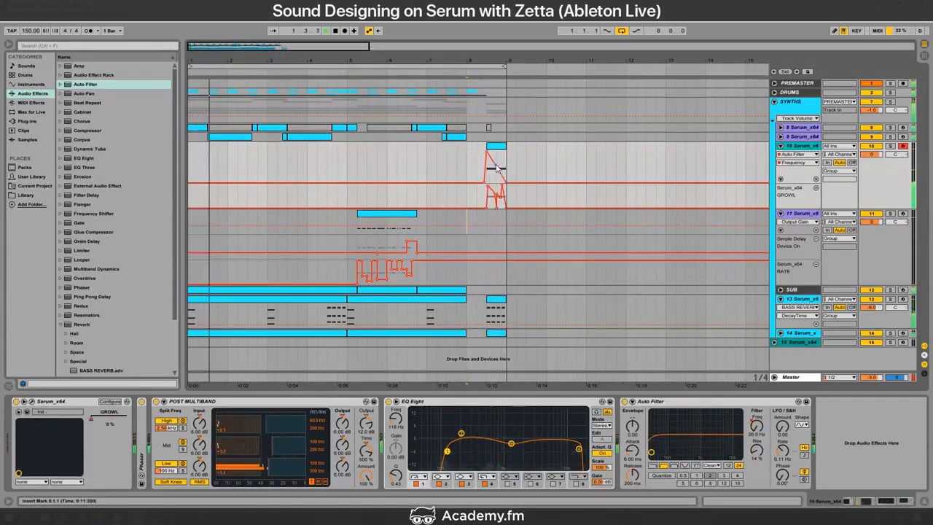
key("super")
key("super")
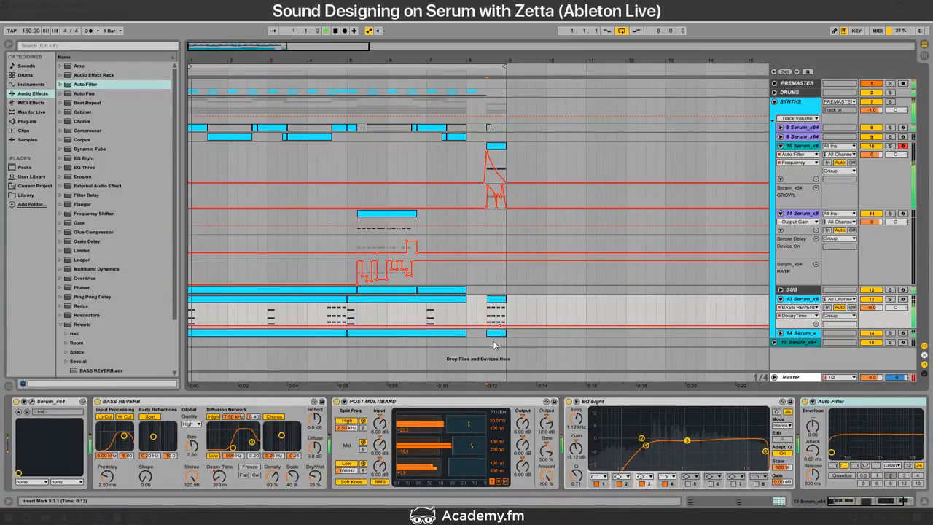
left_click(466, 332)
key("space")
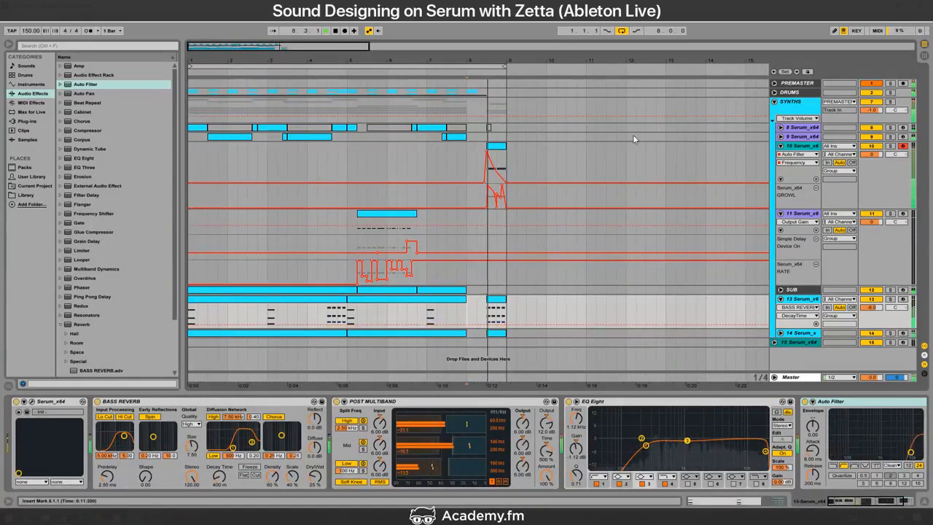
Step: Unfold the DRUMS group and the hi-hat loop track, delete the loop's tail after 8.1.3, and audition the cut
left_click(774, 93)
key("space")
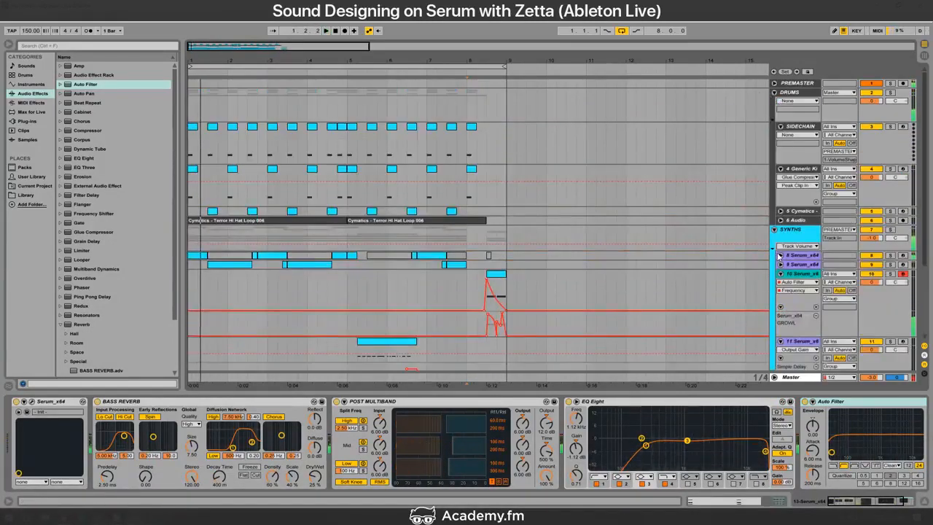
left_click(781, 220)
left_click_drag(472, 244, 499, 245)
key("Delete")
left_click(462, 237)
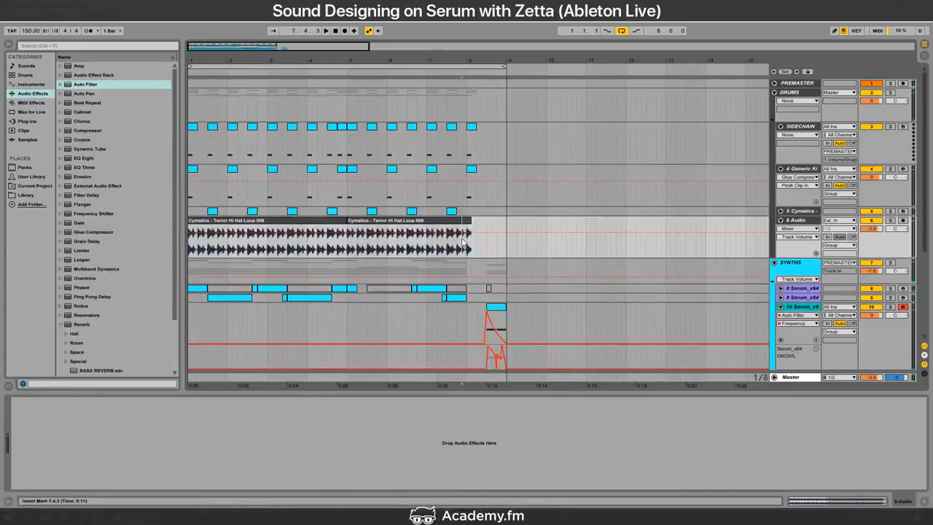
key("space")
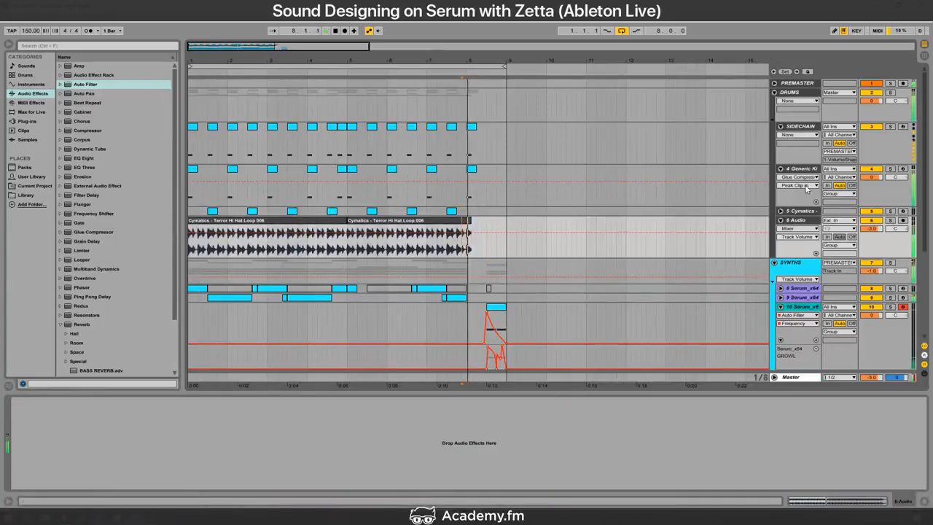
Step: Add a short fade-out at the end of the hi-hat loop, and fold the DRUMS and SYNTHS groups
left_click(794, 235)
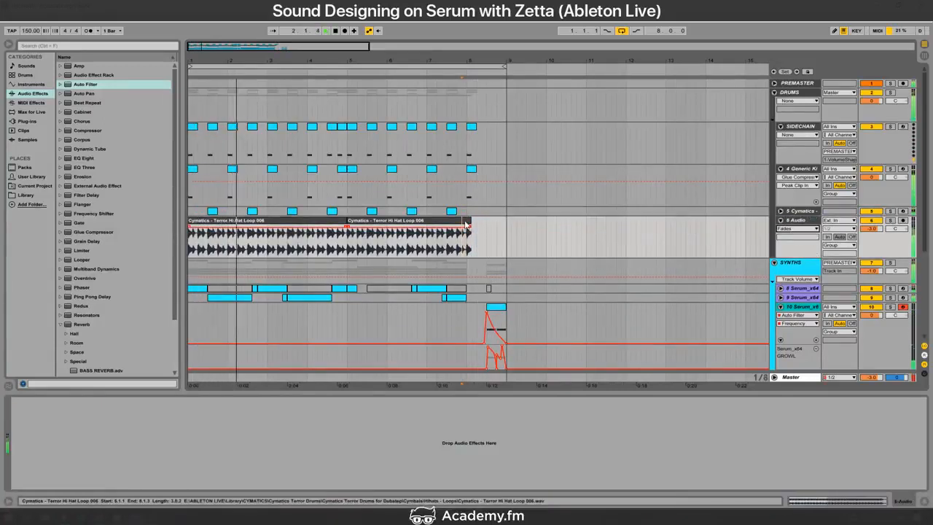
left_click_drag(471, 227, 468, 229)
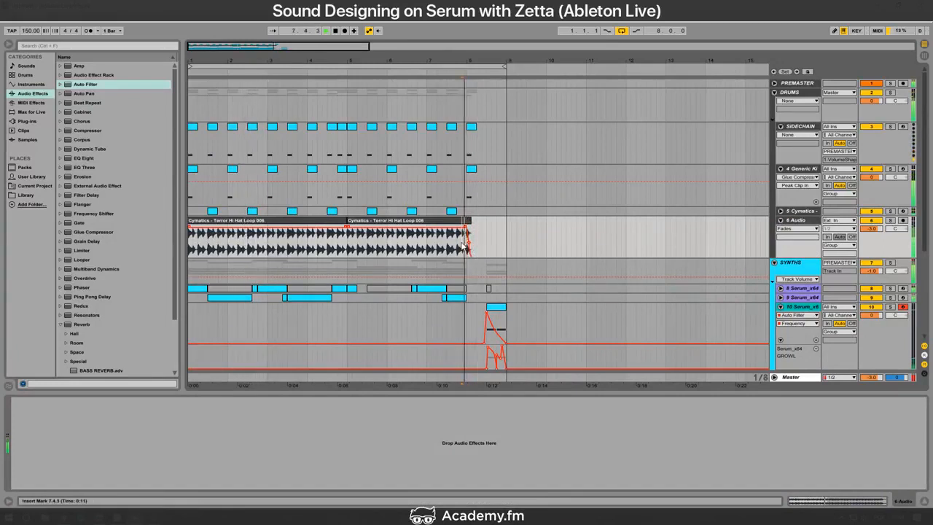
left_click(774, 91)
left_click(775, 101)
key("space")
Step: Open the sample Library in the browser and expand the Amen Breaks folder
left_click(29, 195)
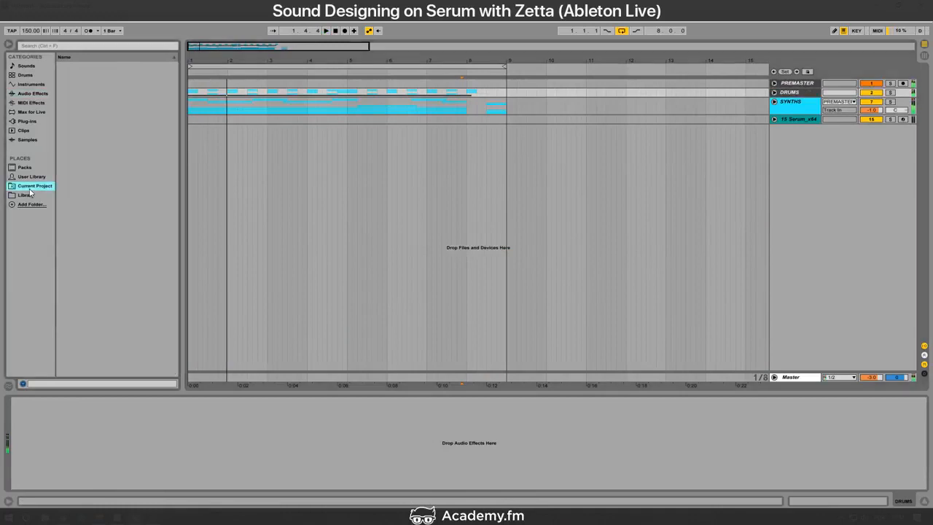
left_click(76, 77)
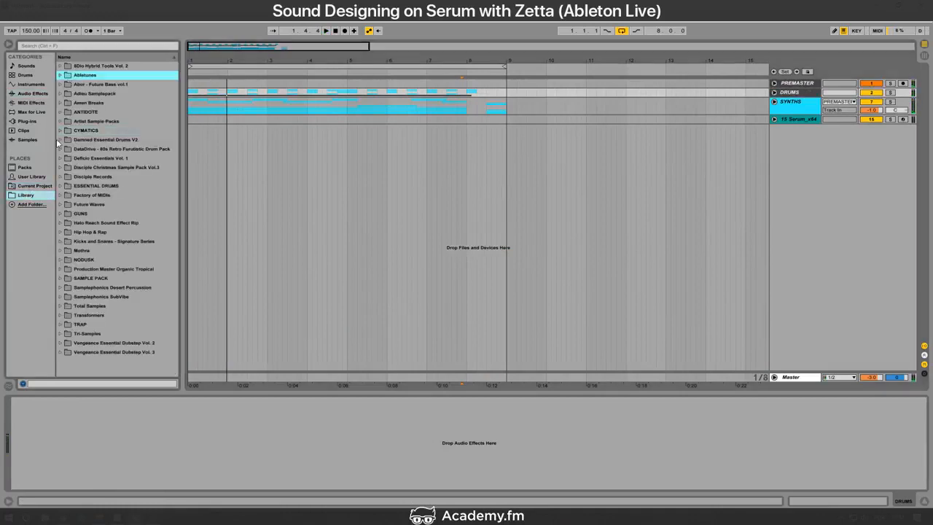
left_click(59, 131)
left_click(60, 131)
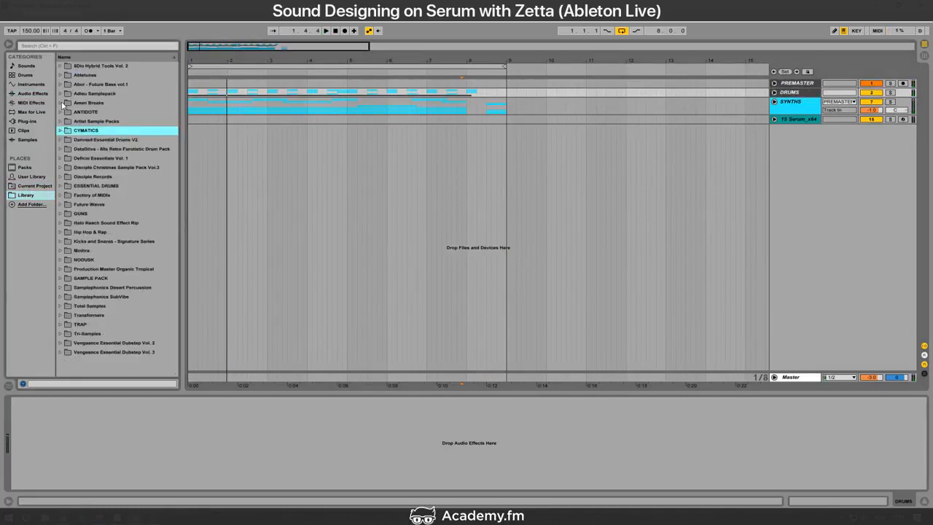
left_click(62, 104)
Step: Switch to the YouTube live dashboard to read the stream chat and return to Ableton Live
key("alt+Tab")
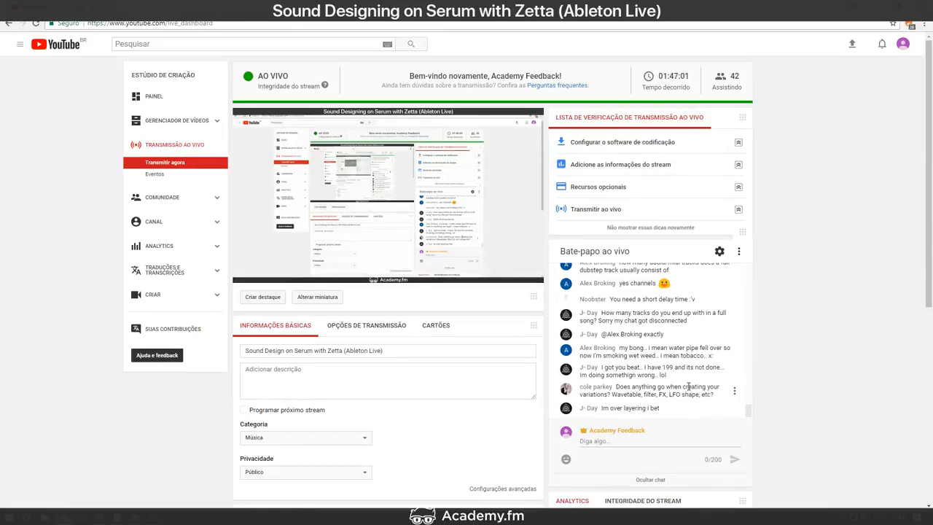
key("alt+Tab")
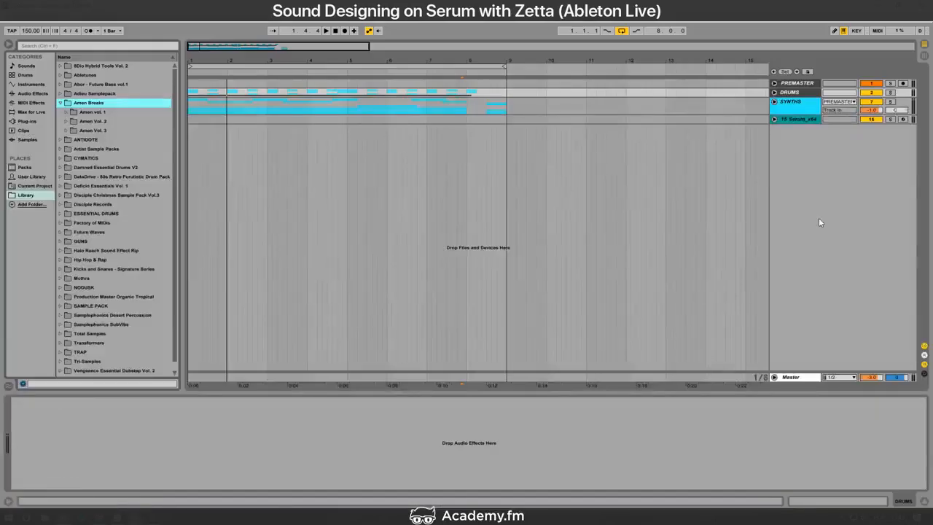
Step: Try assigning Macro 3 to oscillator B's octave in track 9's Serum, remove all modulators from it, and close the plug-in
left_click(773, 103)
left_click(752, 164)
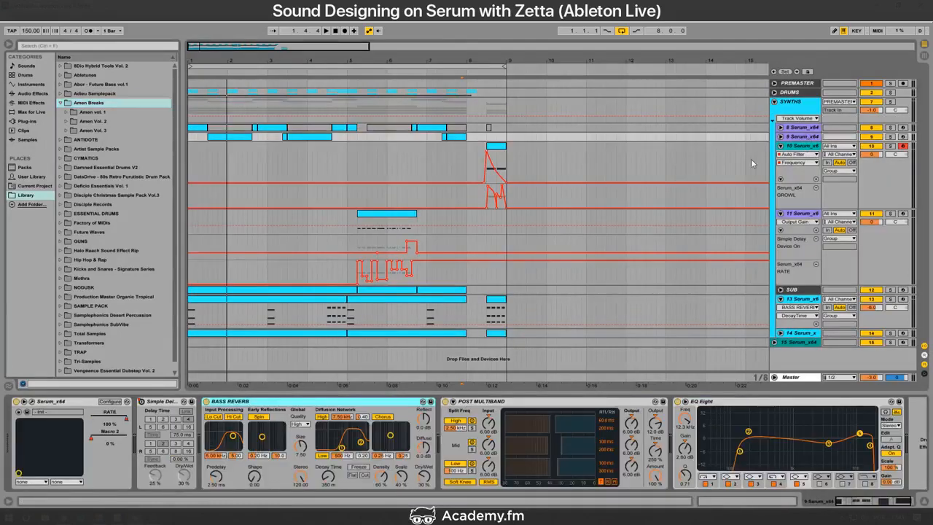
left_click(32, 402)
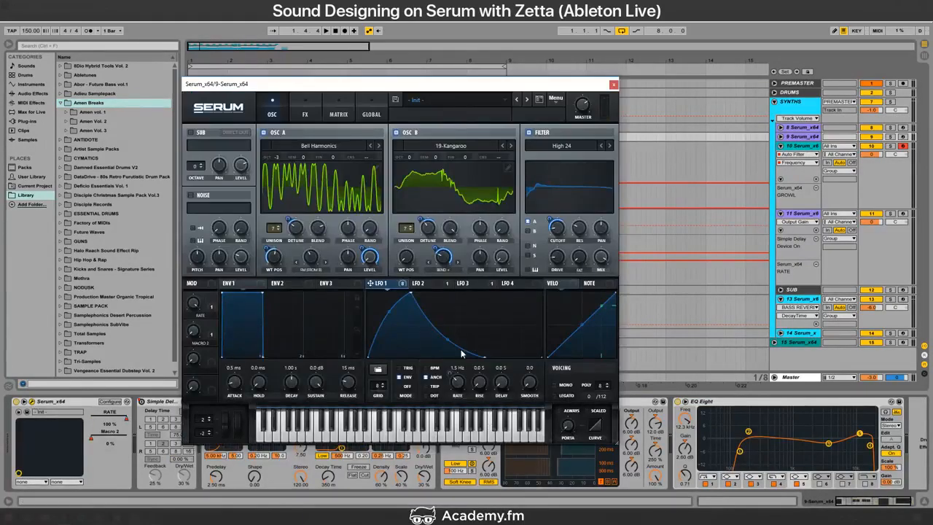
left_click_drag(204, 340, 205, 328)
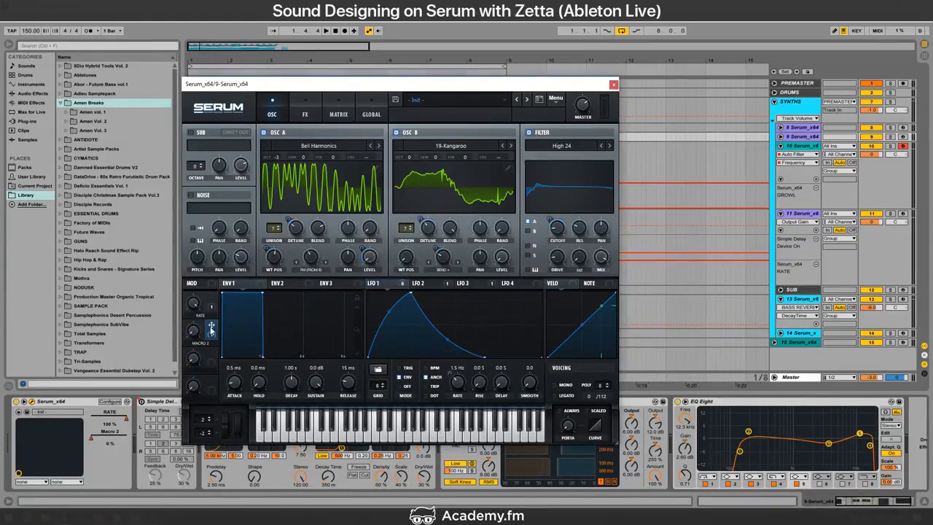
right_click(416, 157)
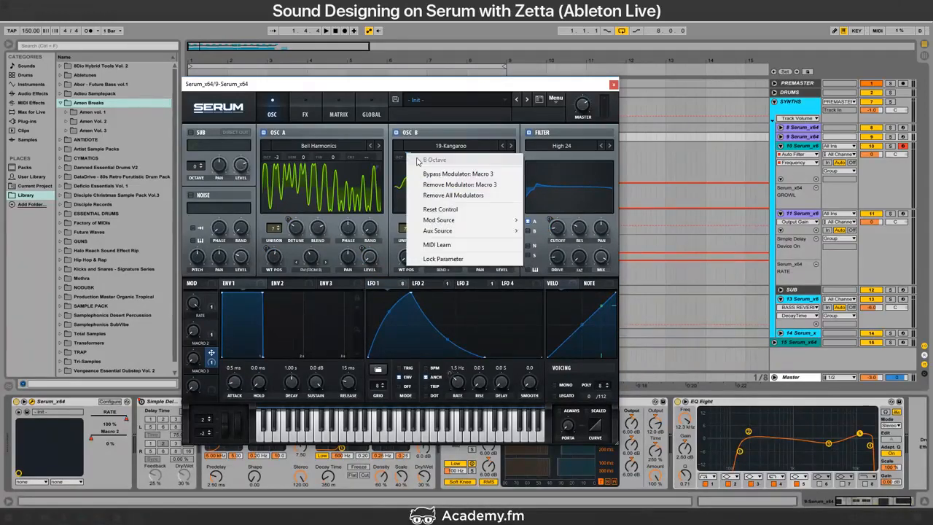
left_click(453, 195)
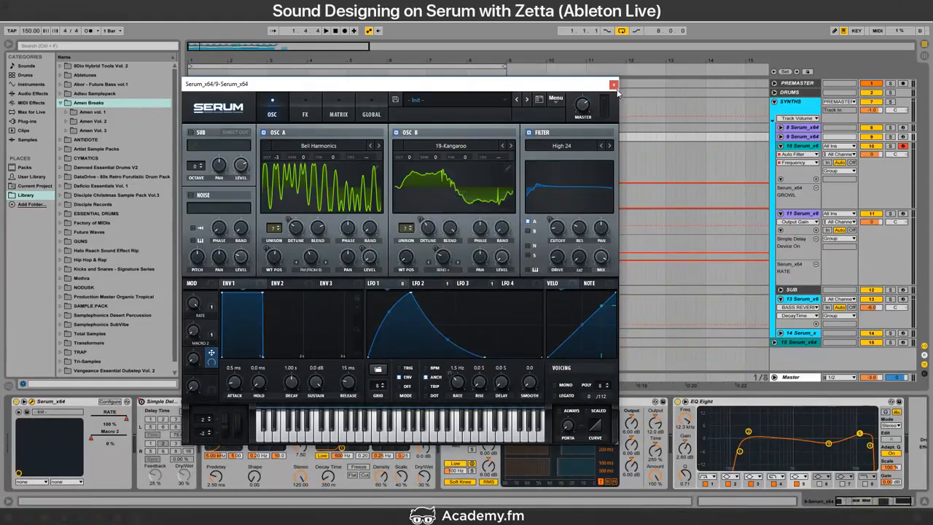
left_click(614, 85)
Step: Audition the ending from 8.1.1, and fold track 10 and the SYNTHS group
left_click(486, 155)
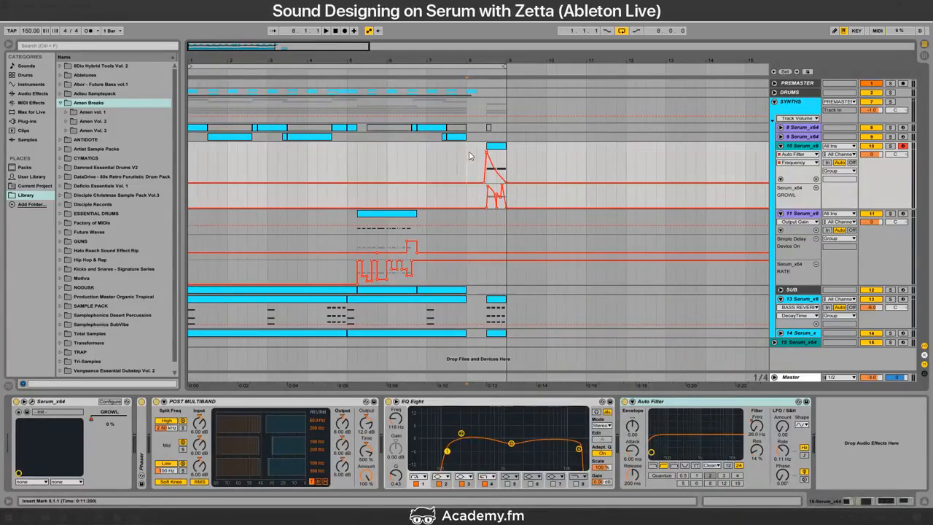
key("space")
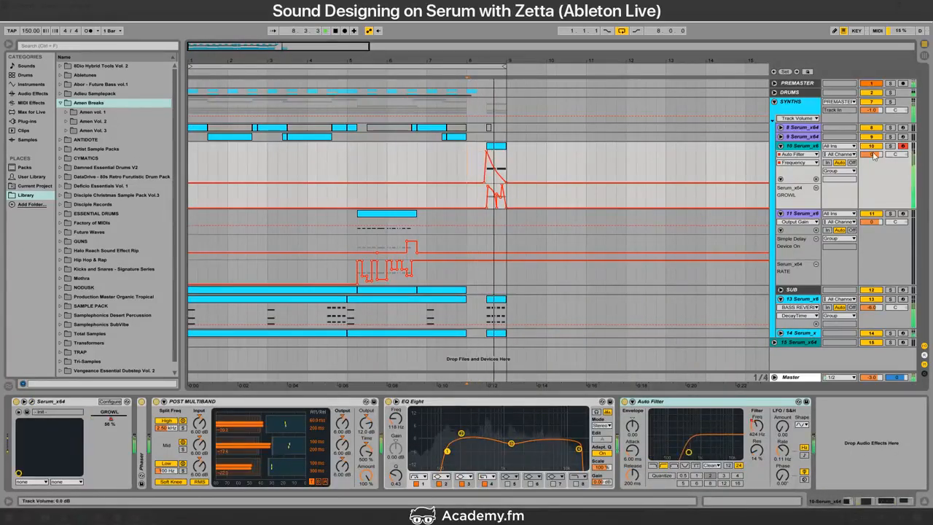
left_click(780, 146)
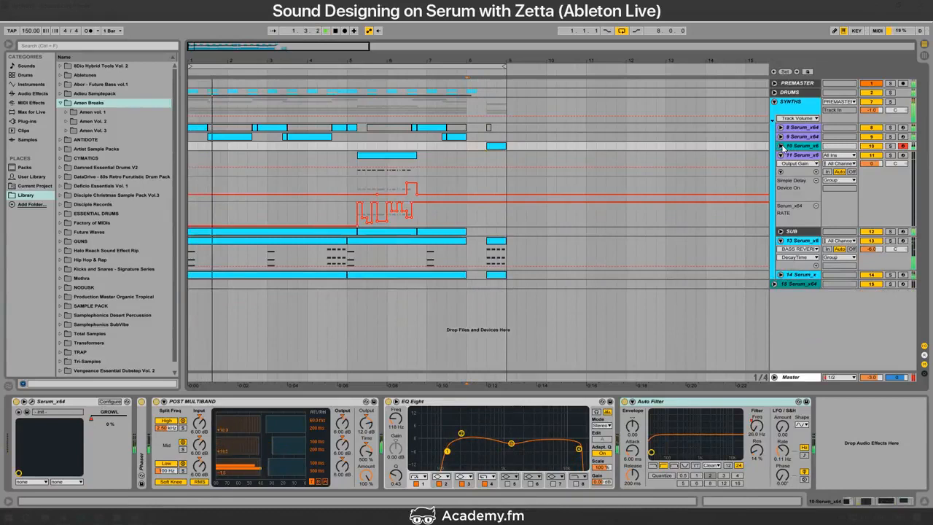
left_click(773, 102)
Step: Browse the Amen Vol. 2 and Amen Vol. 3 folders and preview Bibop Break 160.wav
left_click(75, 122)
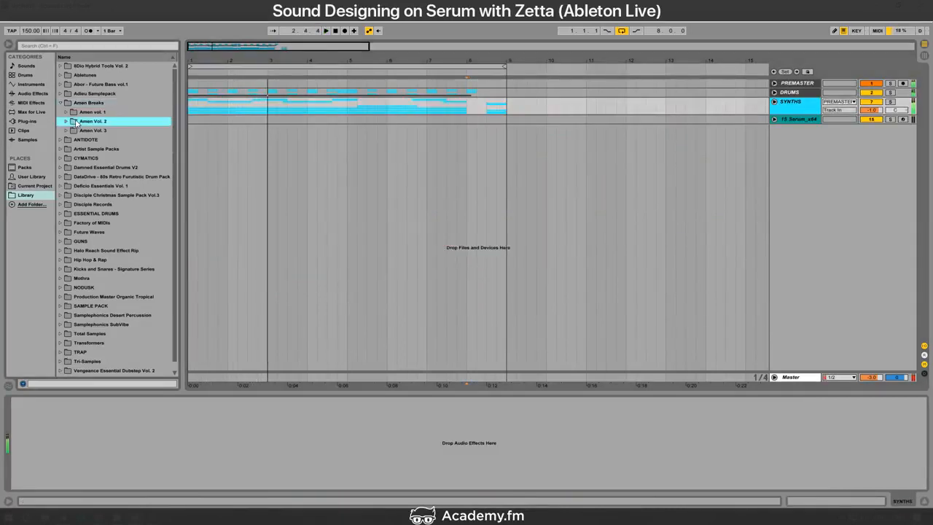
key("Right")
key("Down")
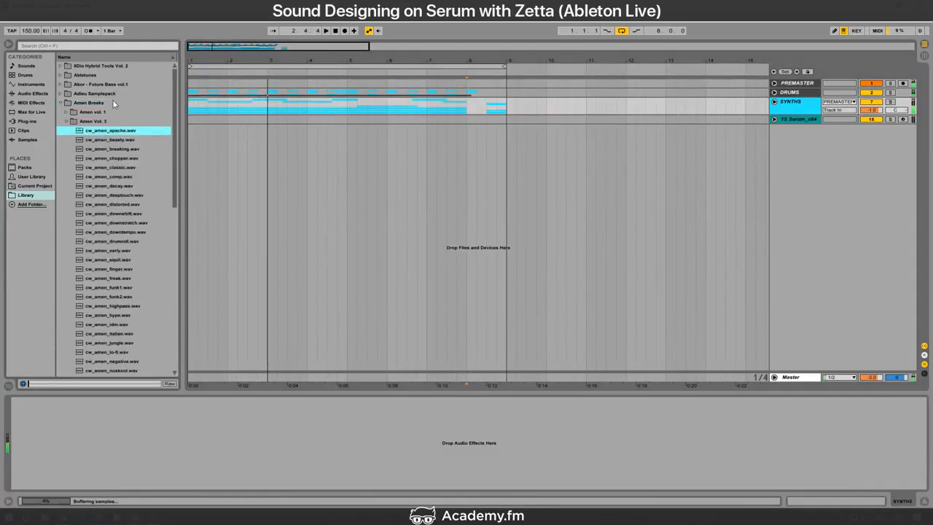
key("Up")
key("Down")
key("Up")
key("Left")
key("Down")
key("Right")
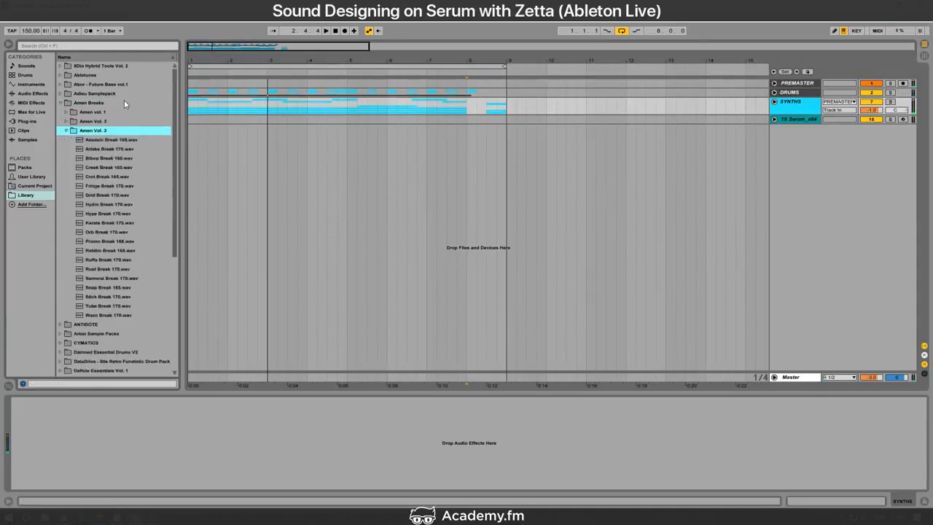
key("Down")
left_click(128, 159)
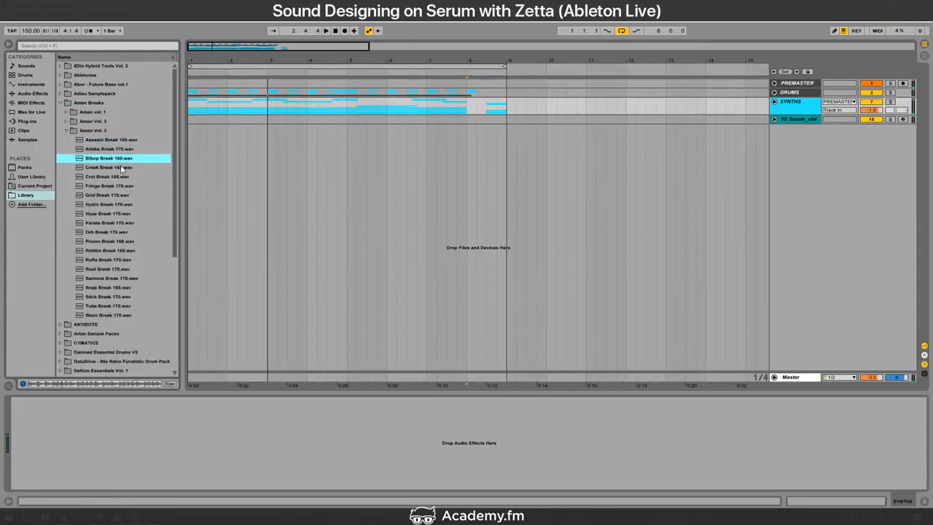
Step: Place Bibop Break 160.wav on a new audio track at 8.1.1, set its warp mode to Beats preserving transients, and audition it
left_click_drag(133, 165, 469, 139)
left_click(107, 453)
left_click(106, 457)
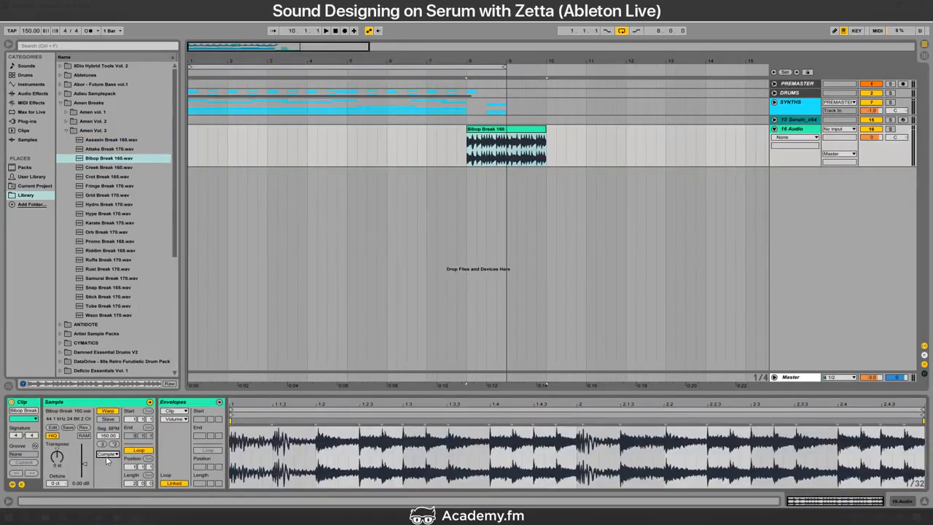
left_click(109, 471)
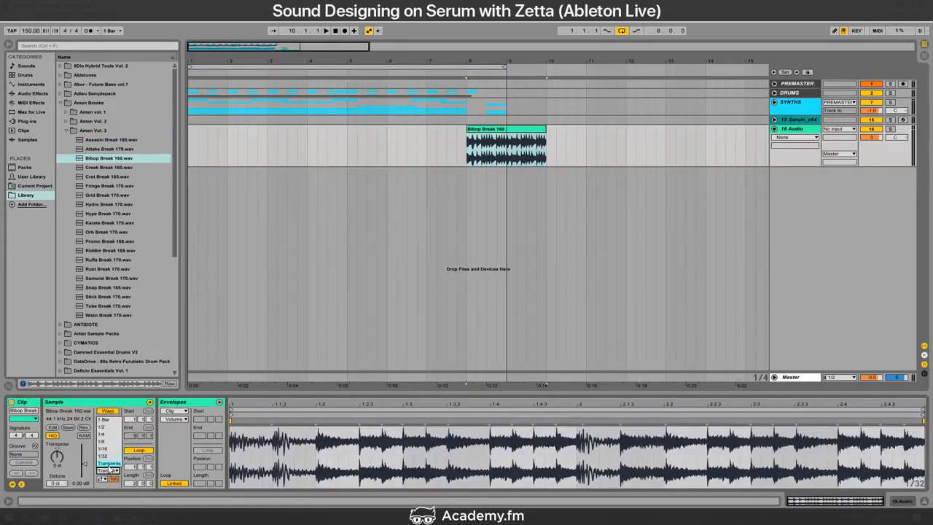
left_click(109, 462)
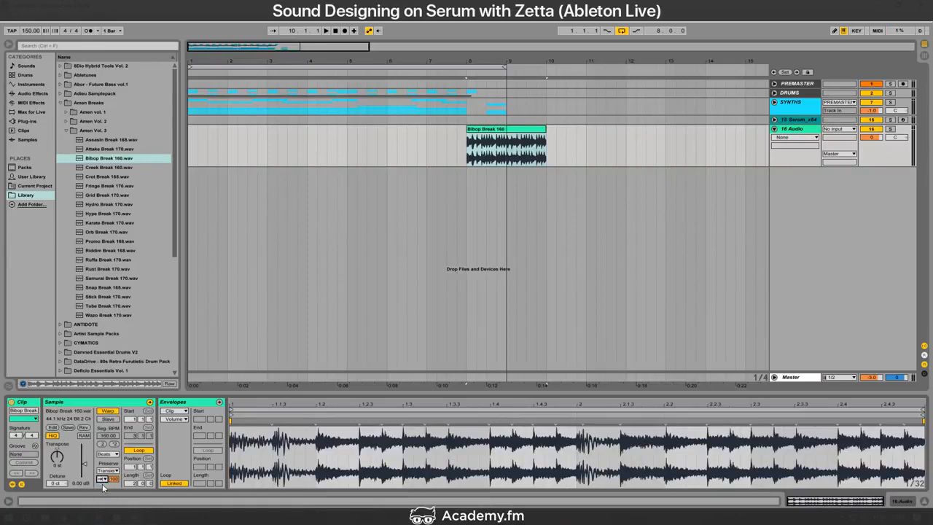
key("space")
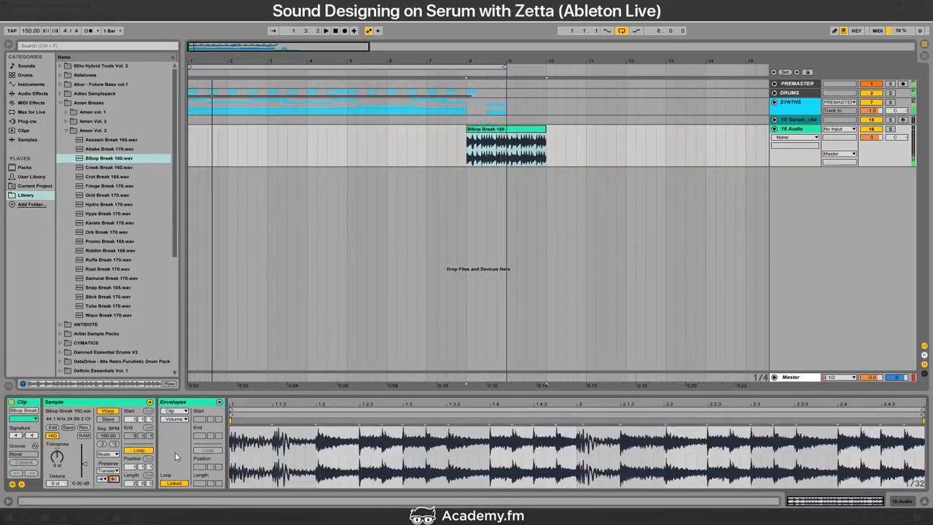
Step: Try the Complex Pro warp mode on the Bibop Break clip and play it back
left_click(107, 454)
left_click(109, 498)
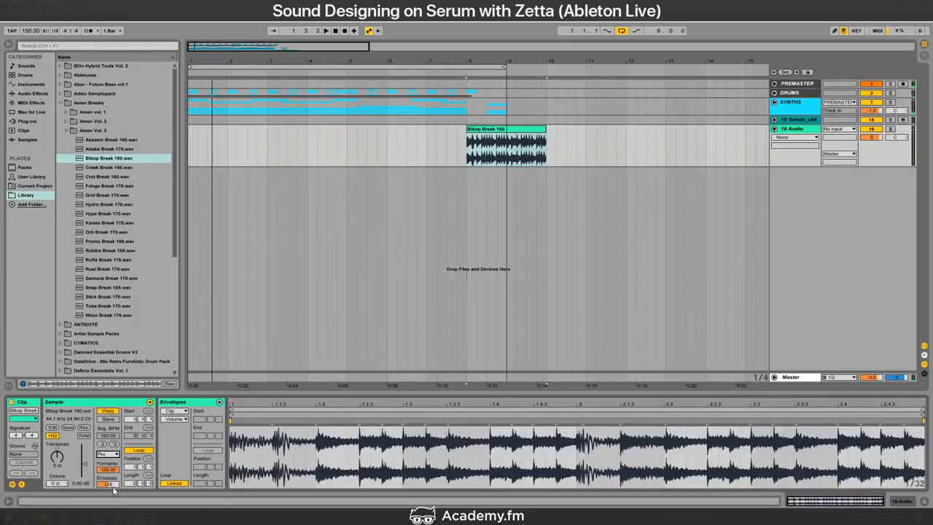
key("space")
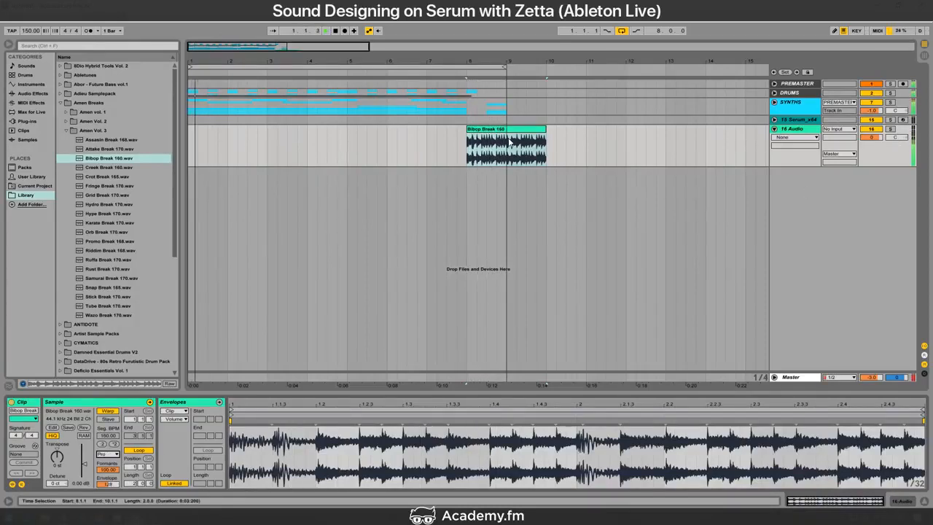
Step: Delete the part of the Bibop Break clip after 9.1.1 and set its warp mode to Beats
left_click_drag(665, 142, 508, 142)
key("Delete")
left_click(496, 130)
left_click(110, 454)
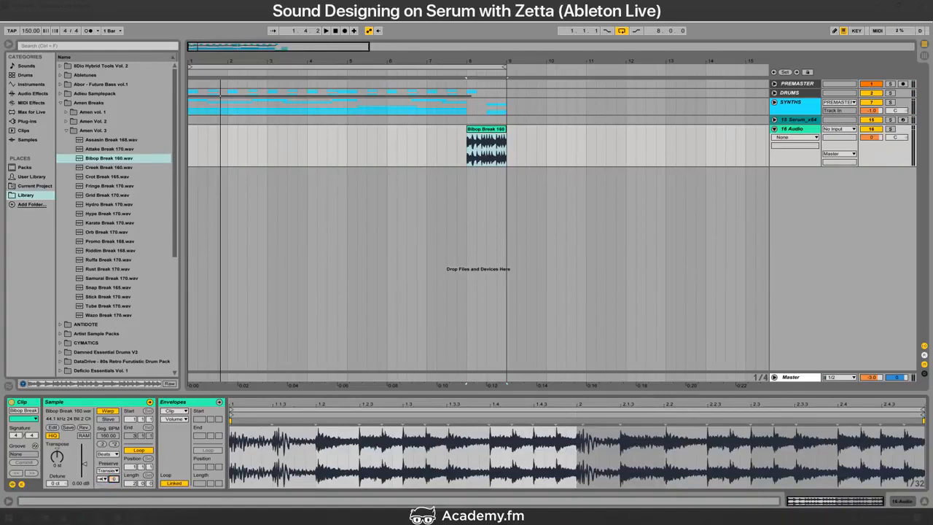
Step: Add Multiband Dynamics, EQ Eight and Limiter in series to the Bibop Break audio track
key("space")
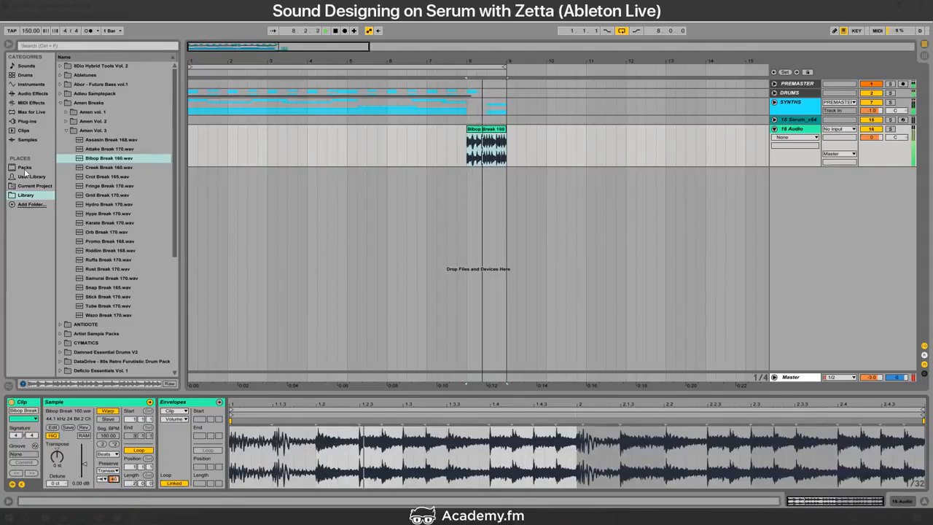
left_click(32, 93)
left_click(103, 269)
key("alt+Tab")
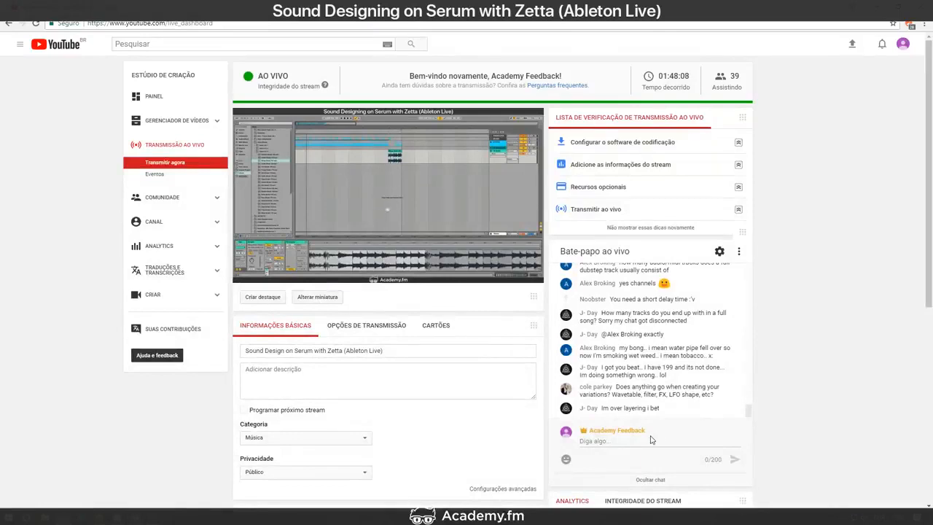
key("alt+Tab")
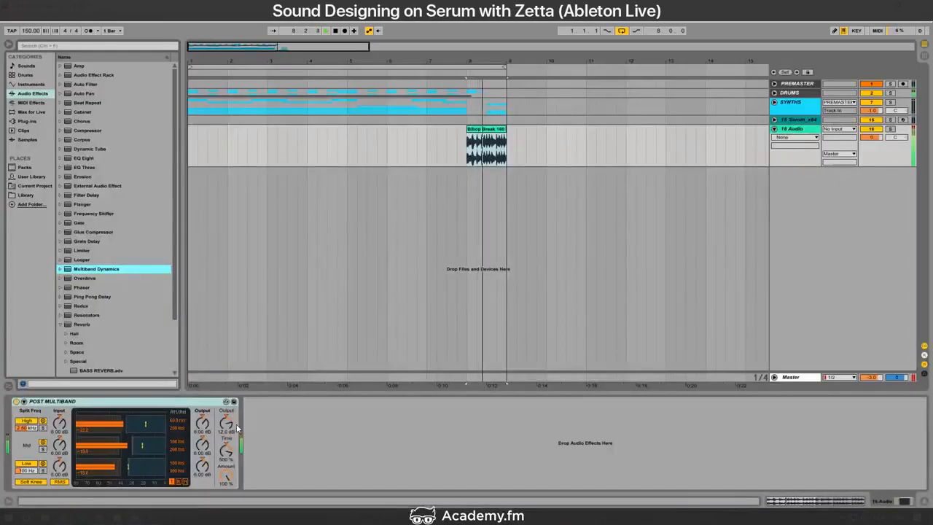
left_click(82, 157)
double_click(82, 157)
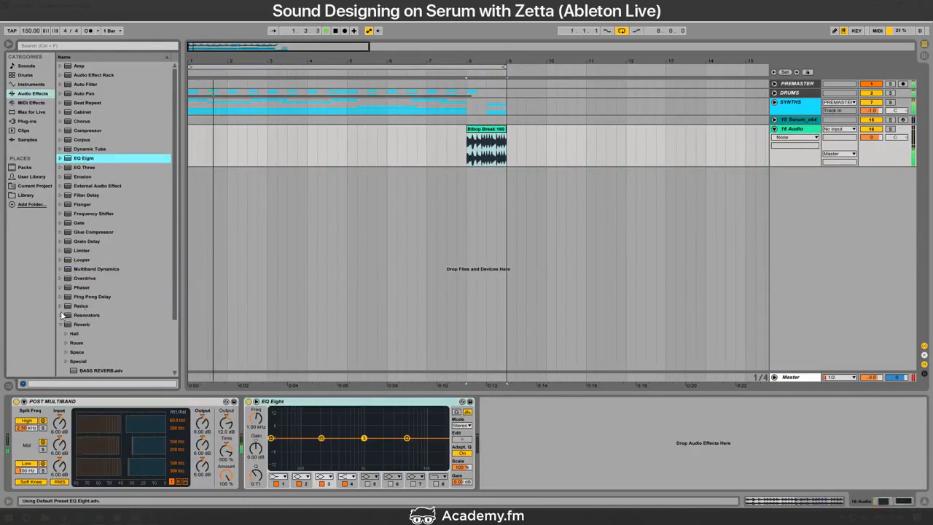
left_click(82, 323)
double_click(82, 250)
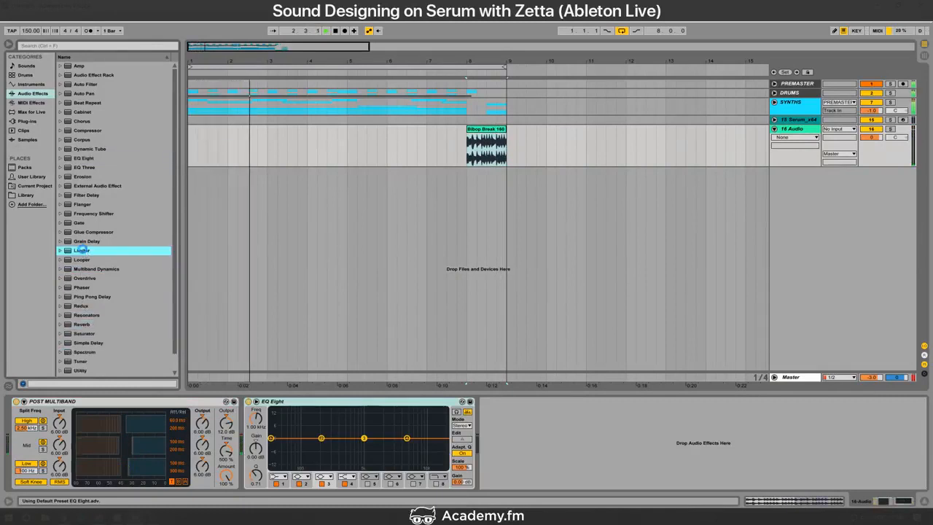
Step: Set EQ Eight's band 1 to a low-cut filter and band 4 to a high-cut filter
left_click(278, 475)
left_click(288, 438)
left_click(346, 476)
left_click(347, 470)
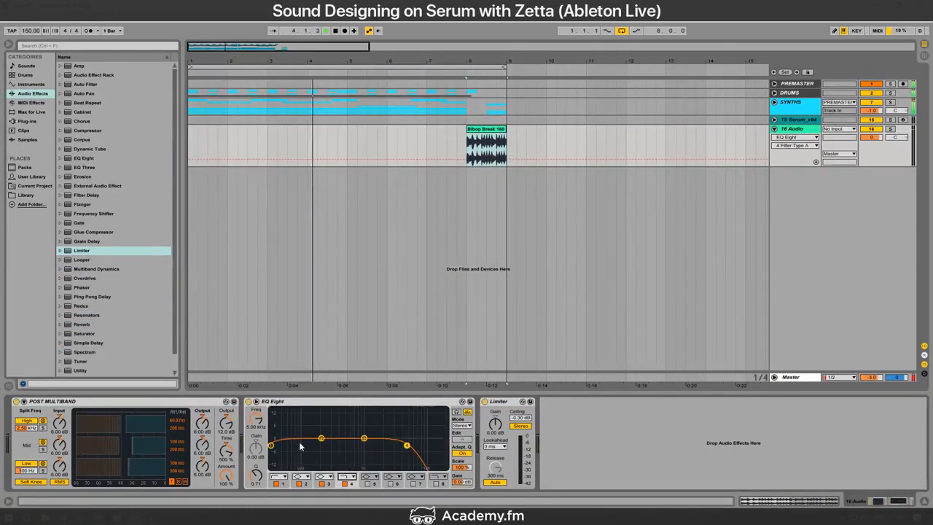
Step: Try lowering the Q of EQ Eight's low-cut and high-cut bands to 0.10 and play it back
left_click_drag(255, 474, 256, 511)
left_click(283, 483)
left_click_drag(255, 474, 256, 510)
key("space")
key("space")
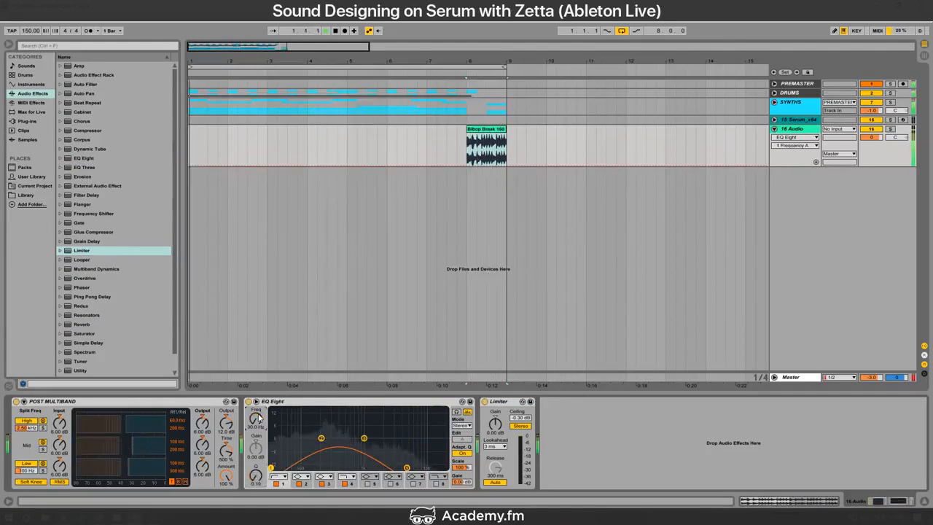
Step: Try EQ Eight's low cut at 400 Hz, and settle its frequency at 200 Hz
left_click_drag(257, 419, 257, 415)
type("400")
key("Return")
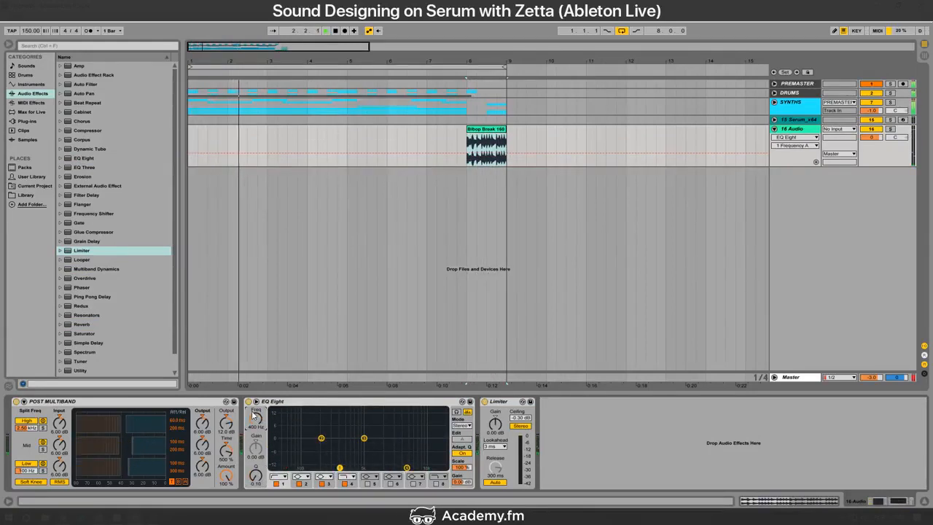
key("space")
type("200")
key("Return")
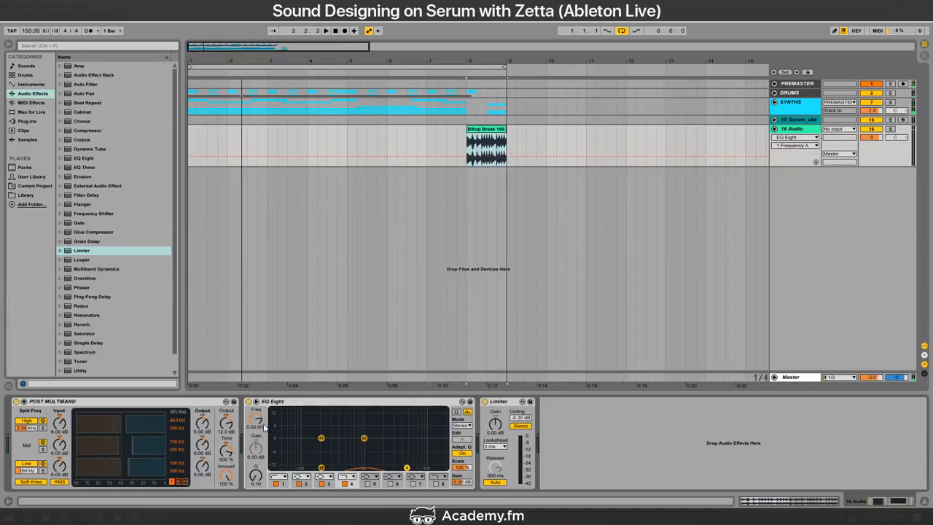
Step: Raise the high-cut frequency to 5.35 kHz, restore both cut bands' Q to 0.71, and audition the break
mouse_move(260, 422)
left_mouse_down()
mouse_move(259, 408)
mouse_move(259, 421)
left_mouse_up()
key("space")
key("space")
key("space")
key("space")
left_click(255, 475)
key("Delete")
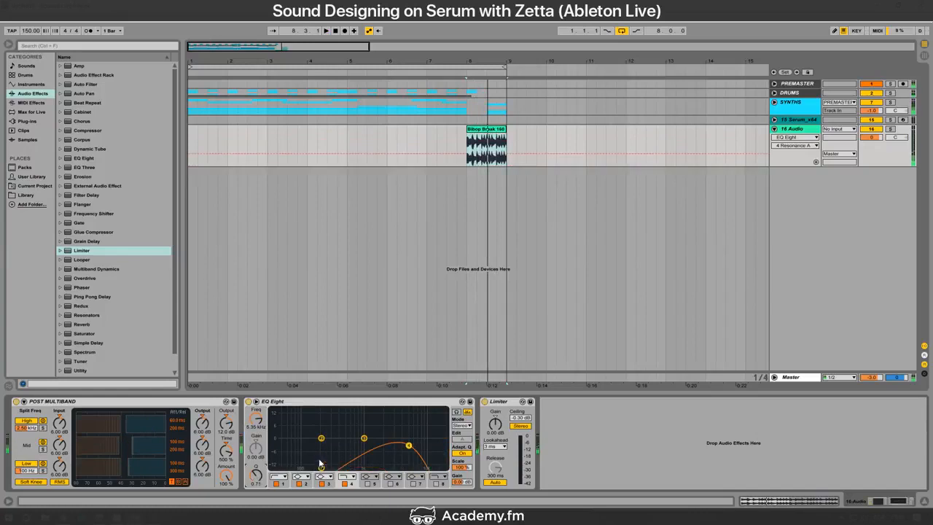
left_click_drag(320, 467, 322, 445)
left_click(258, 426)
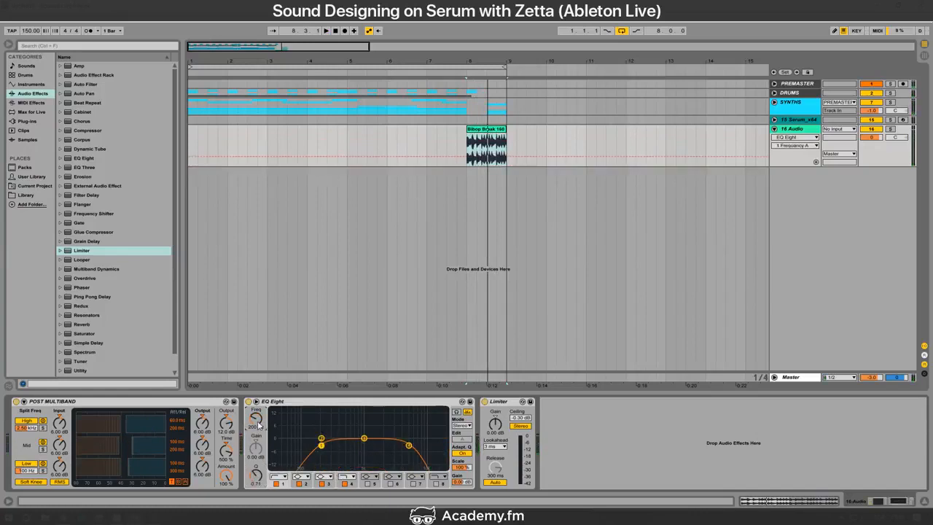
left_click(409, 445)
key("space")
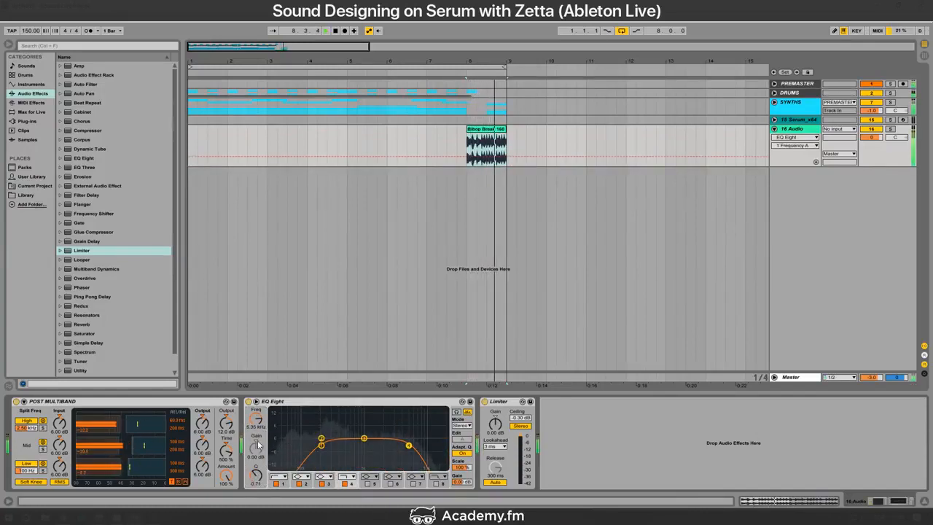
Step: Set EQ Eight's high-cut frequency to 7.50 kHz and the Limiter's ceiling to 0.00 dB
left_click_drag(259, 427, 258, 420)
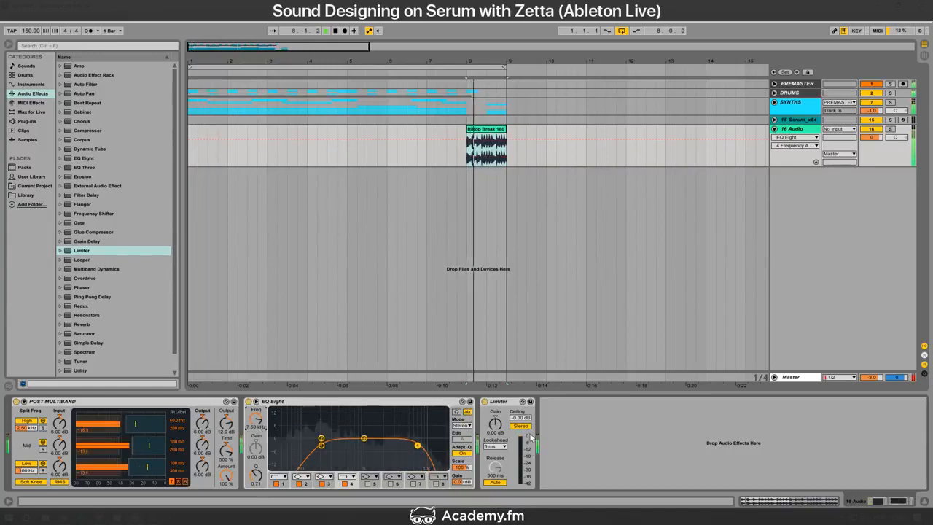
left_click_drag(520, 418, 520, 409)
Step: Insert a Reverb before EQ Eight and load the BASS REVERB preset into it
left_click_drag(83, 324, 293, 441)
left_click(61, 325)
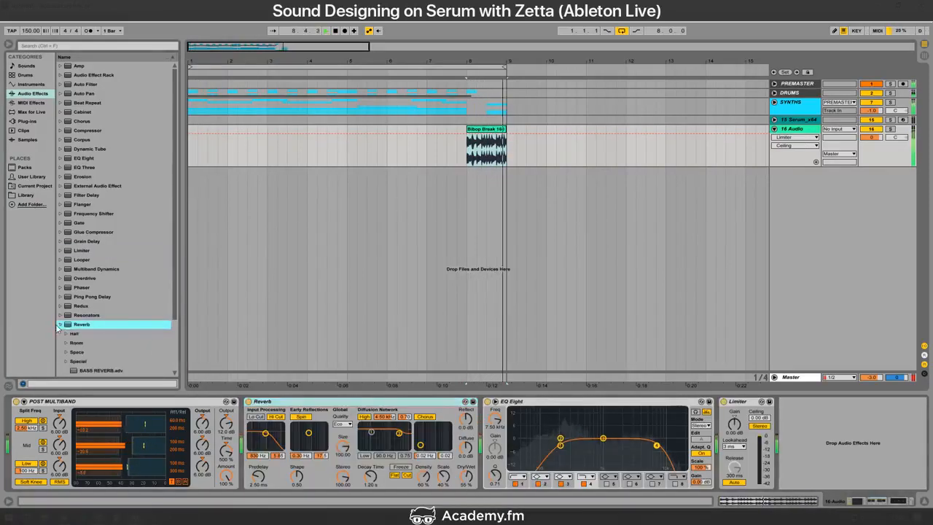
double_click(100, 370)
key("space")
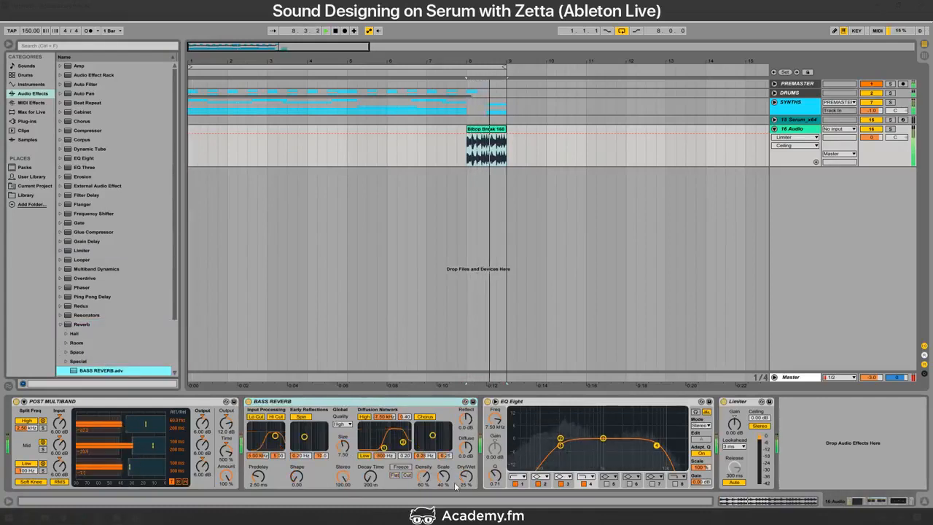
Step: Set BASS REVERB's decay time to 649 ms, input filter to about 1.48 kHz and dry/wet to 32%
left_click_drag(467, 478, 467, 459)
left_click_drag(370, 477, 370, 457)
left_click_drag(284, 439, 277, 443)
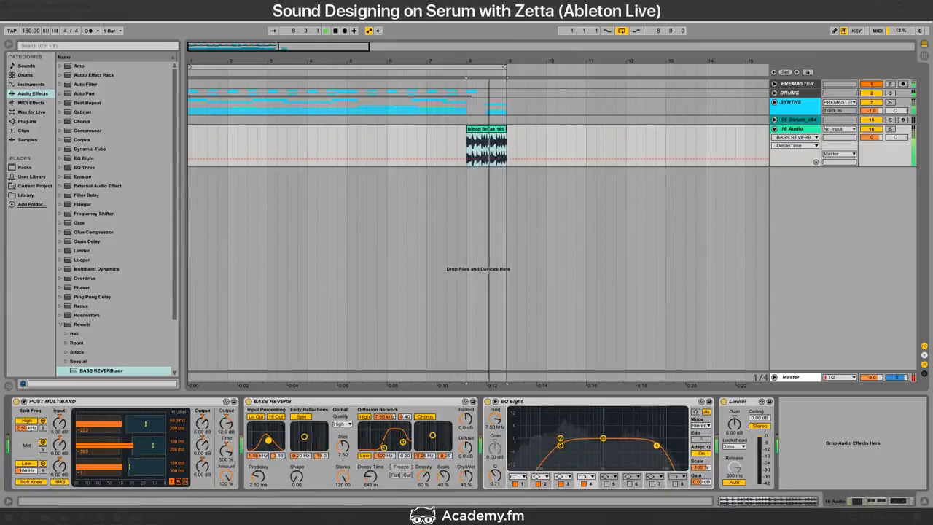
left_click_drag(466, 477, 467, 490)
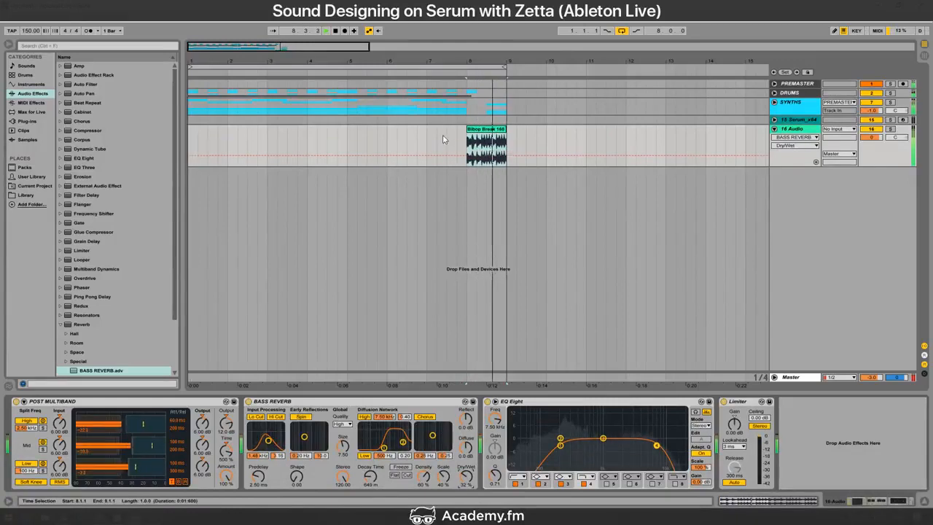
left_click(418, 141)
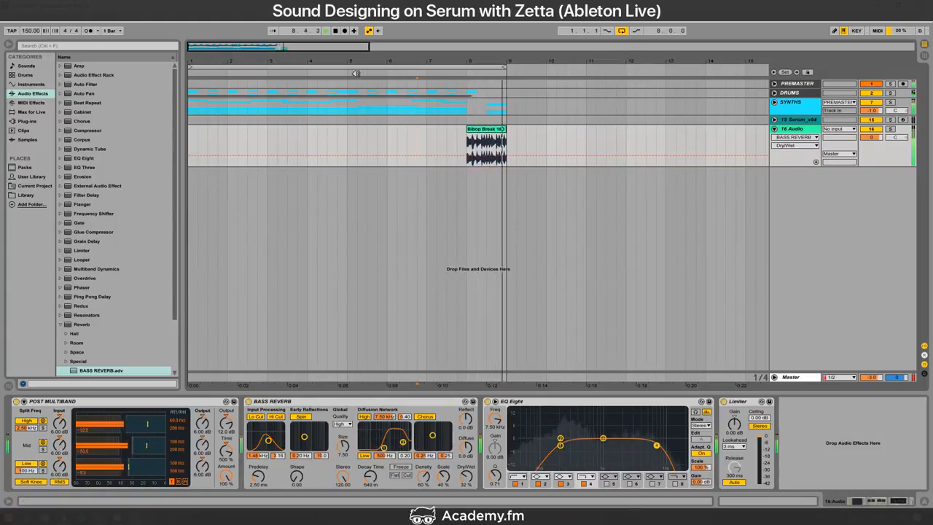
key("alt+Tab")
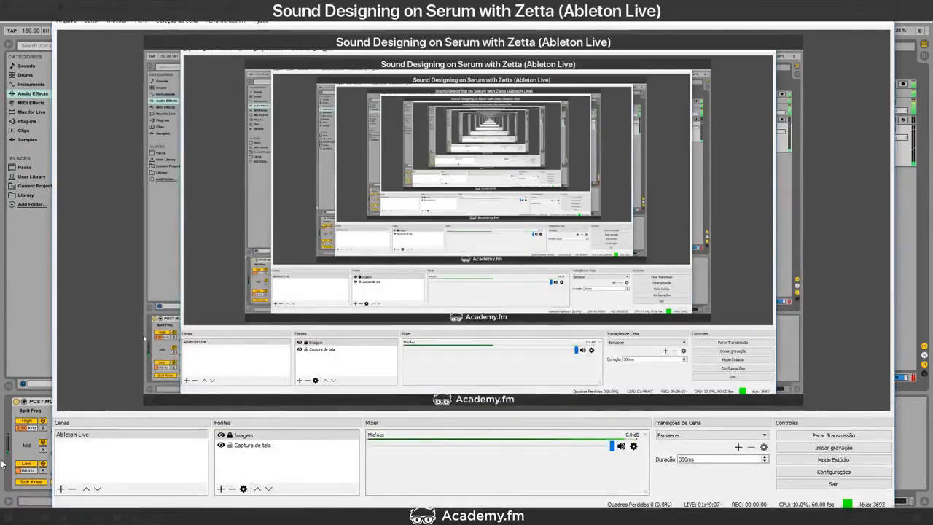
left_click(13, 262)
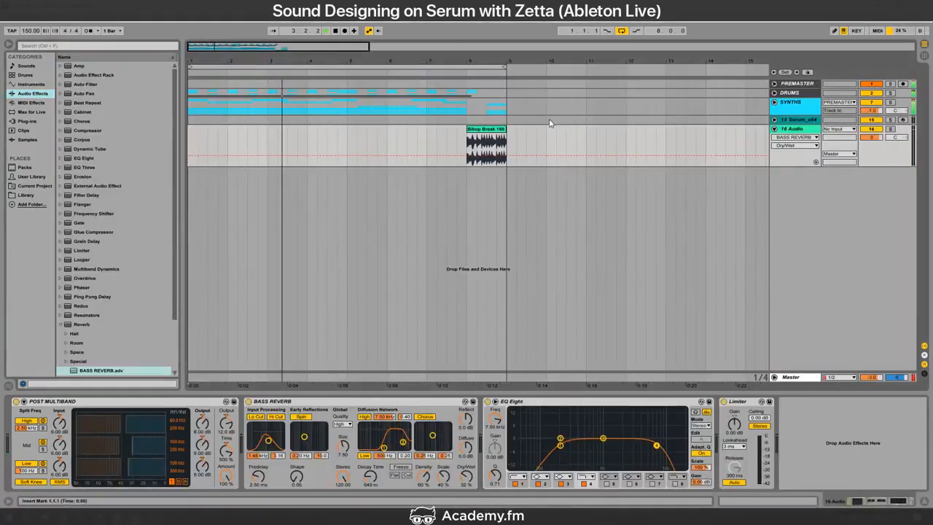
Step: Fold the break's audio track and delete the empty Serum track 15 above it
left_click(775, 129)
left_click(784, 120)
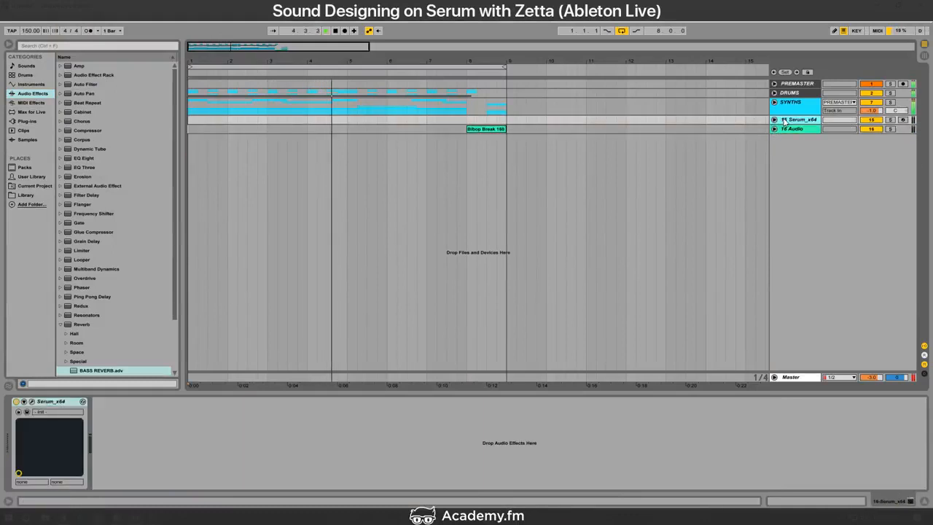
key("Delete")
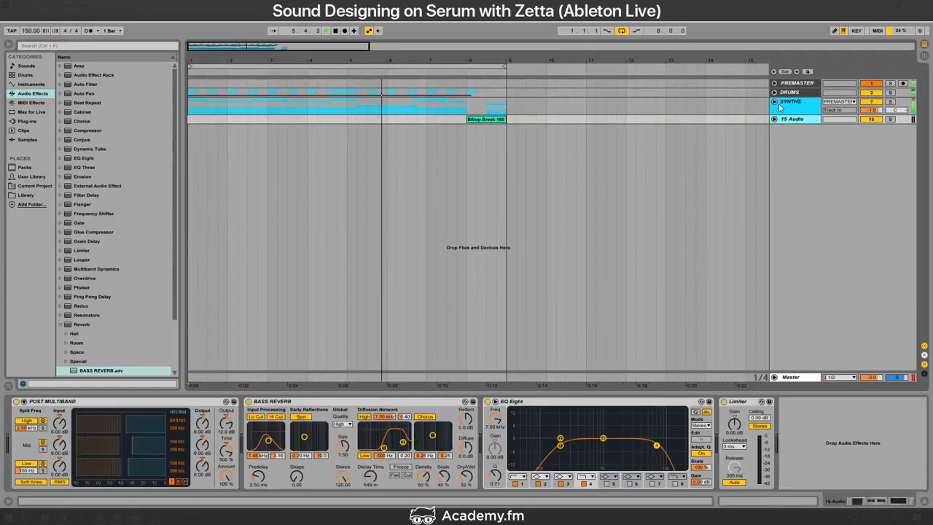
Step: Unfold the SYNTHS group and fold Serum track 13 inside it
left_click(774, 102)
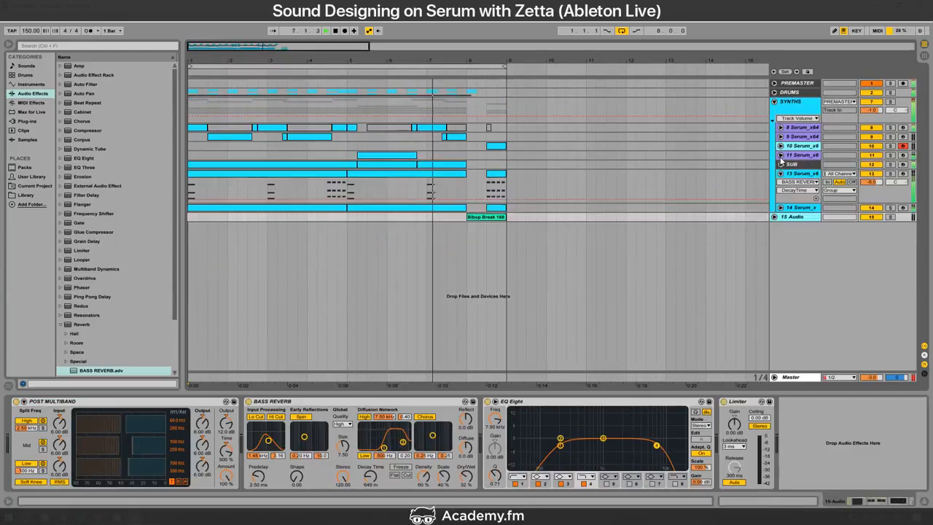
left_click(781, 155)
left_click(783, 174)
left_click(781, 174)
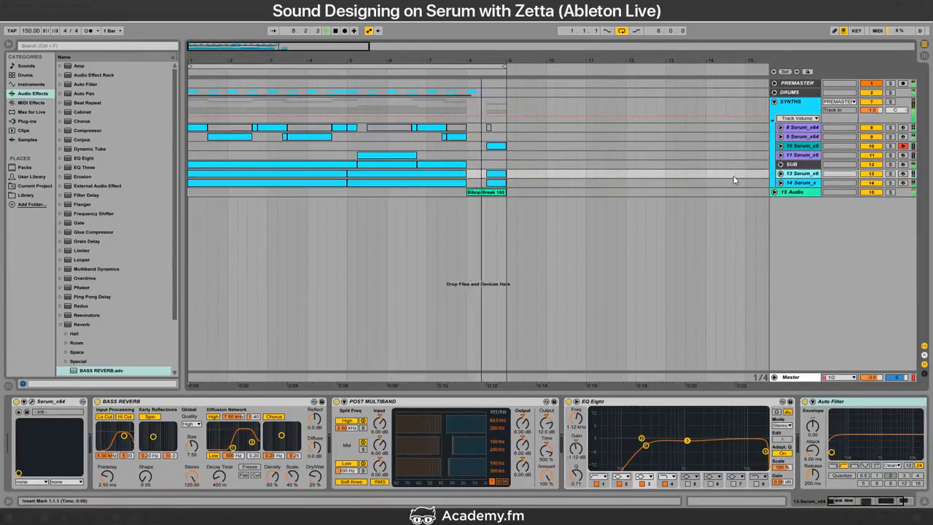
Step: Audition the Bibop Break track and raise its EQ Eight high-cut frequency above 20 kHz
left_click(470, 192)
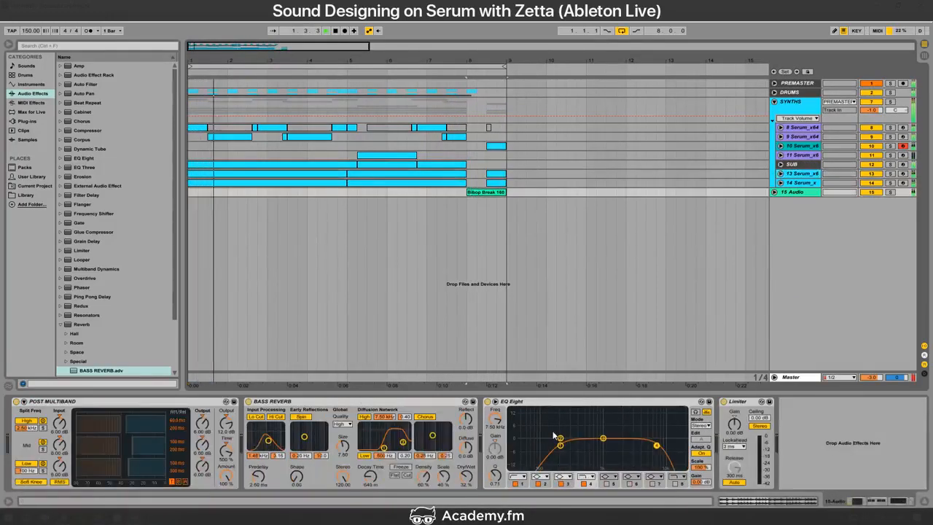
key("space")
key("space")
left_click_drag(657, 445, 684, 447)
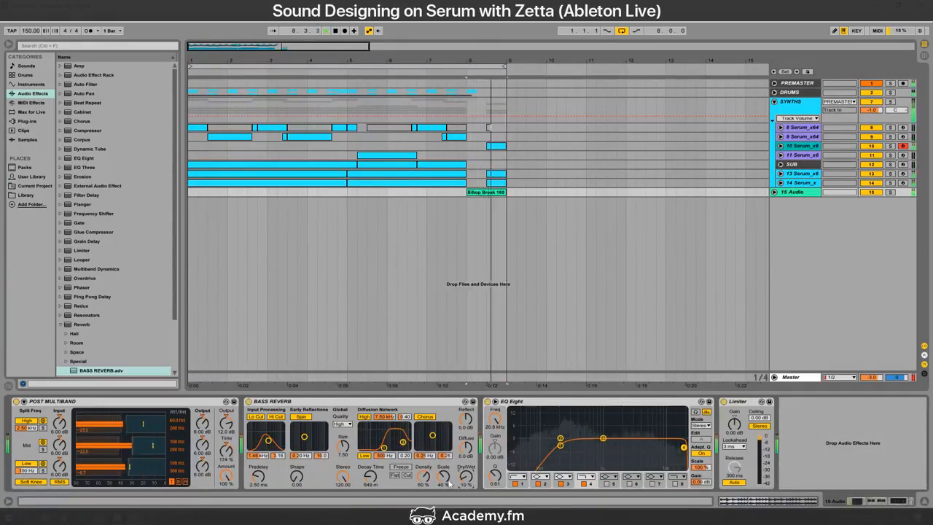
Step: Set BASS REVERB's decay time to 413 ms and dry/wet to 28%, and EQ Eight's low cut to 100 Hz
left_click_drag(371, 477, 370, 484)
left_click_drag(468, 476, 470, 480)
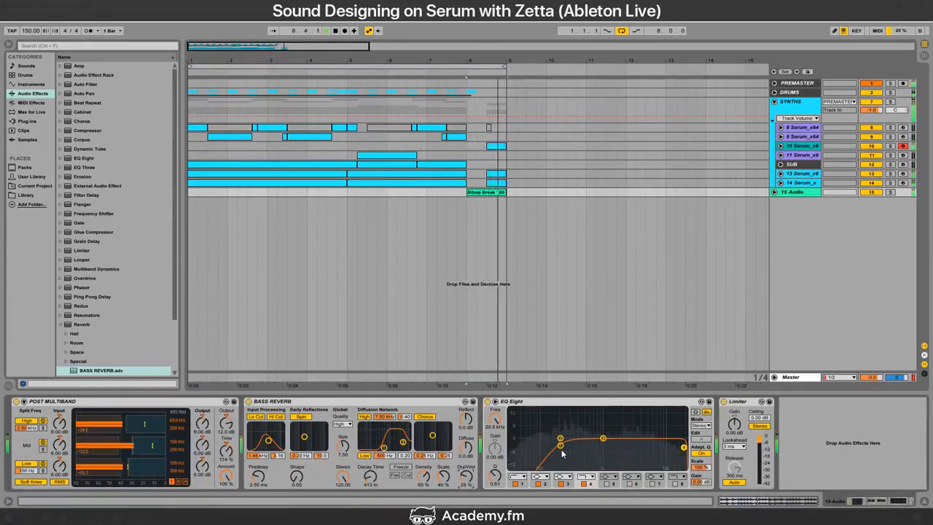
left_click(560, 445)
left_click_drag(560, 439, 541, 447)
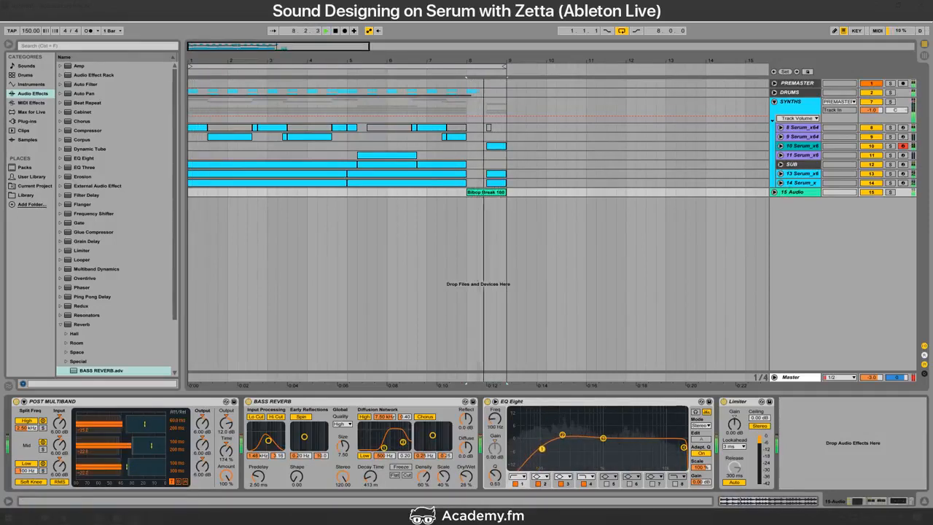
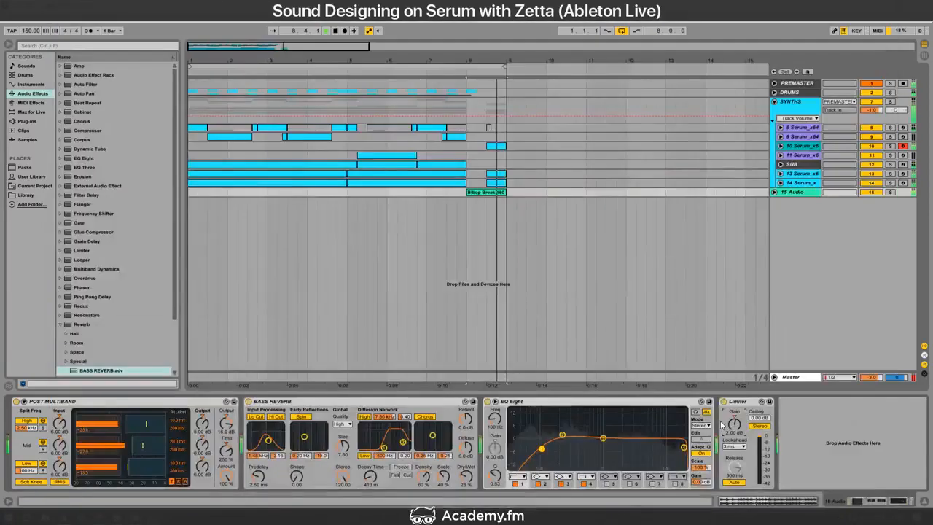
Step: Switch to the YouTube live dashboard to read the chat, and return to Ableton Live
key("alt+Tab")
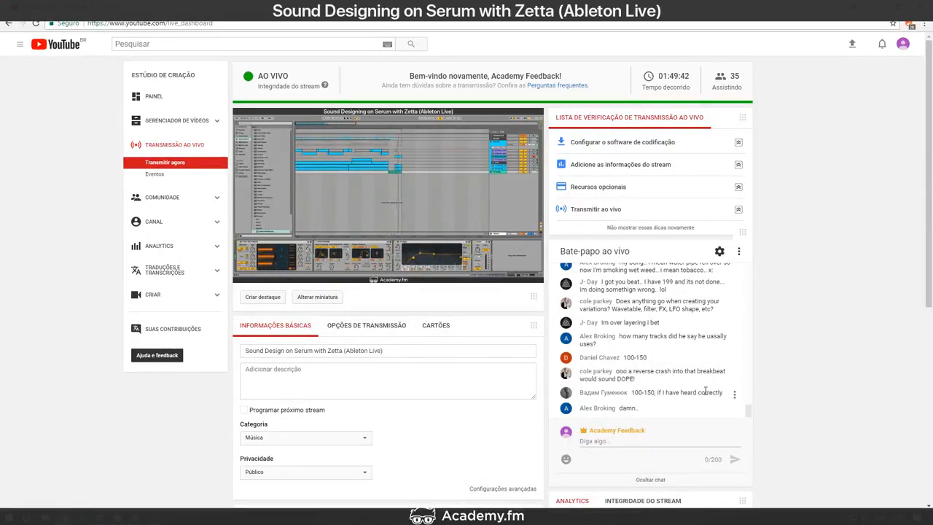
key("alt+Tab")
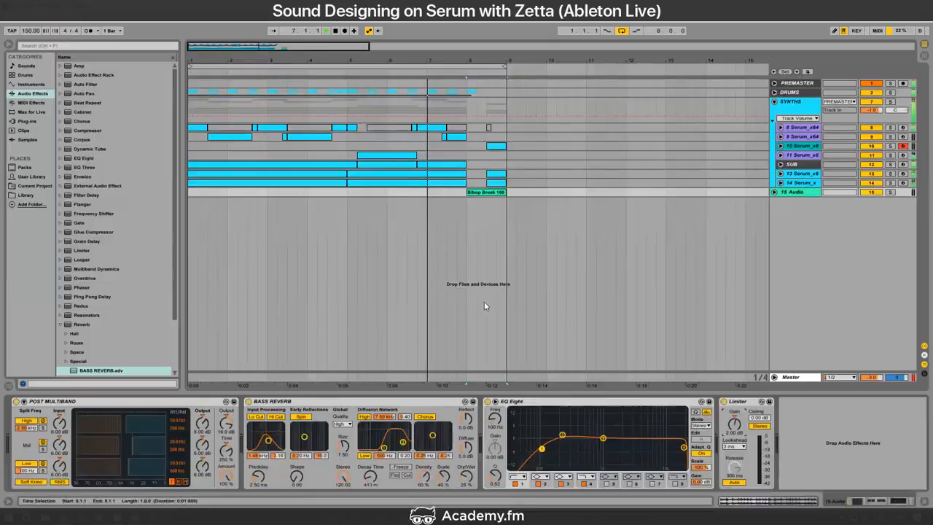
Step: Fold the SYNTHS group, unfold the DRUMS group, and insert a new audio track below the hi-hat loop track
left_click(774, 102)
left_click(774, 92)
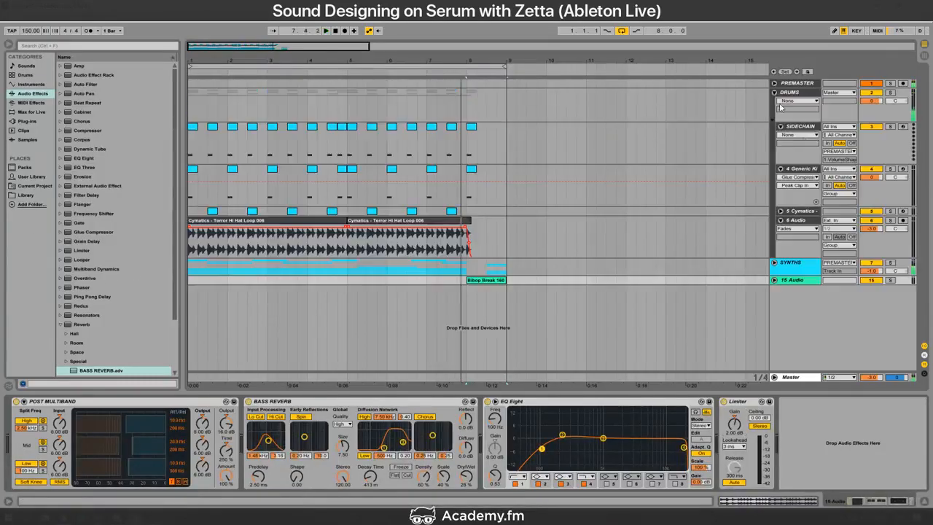
left_click(800, 221)
key("ctrl+t")
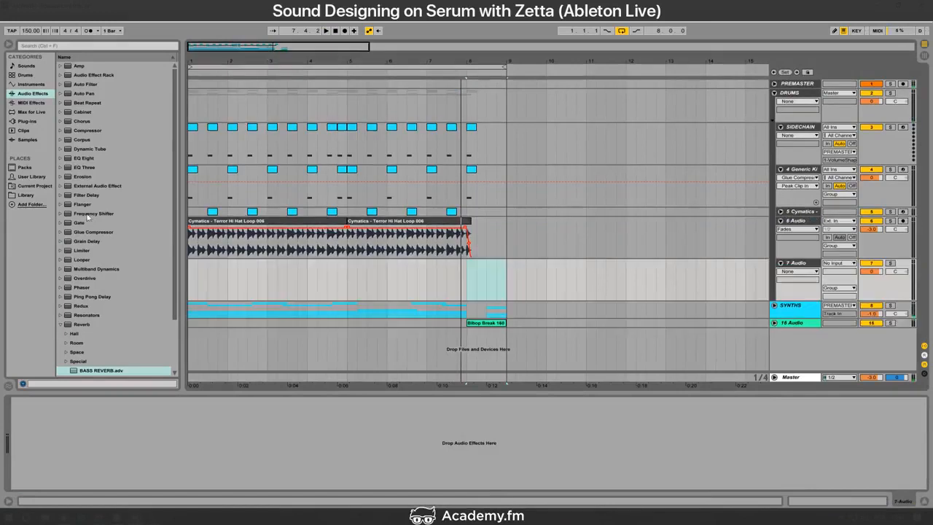
Step: Browse the Library sample folders and expand the CYMATICS folder
left_click(27, 196)
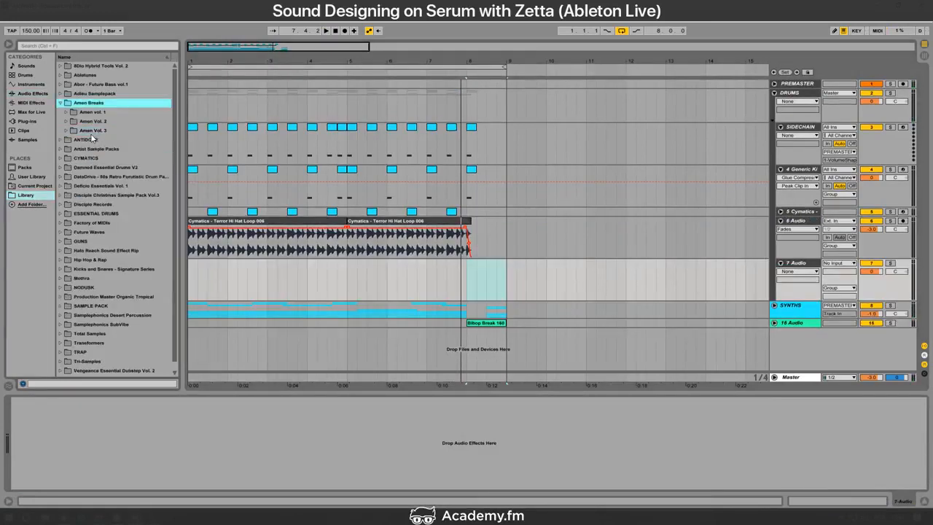
key("Down")
key("Down")
key("Right")
key("Down")
key("Down")
key("Down")
key("Down")
key("Down")
key("Down")
key("Down")
key("Down")
key("Down")
key("Down")
key("Down")
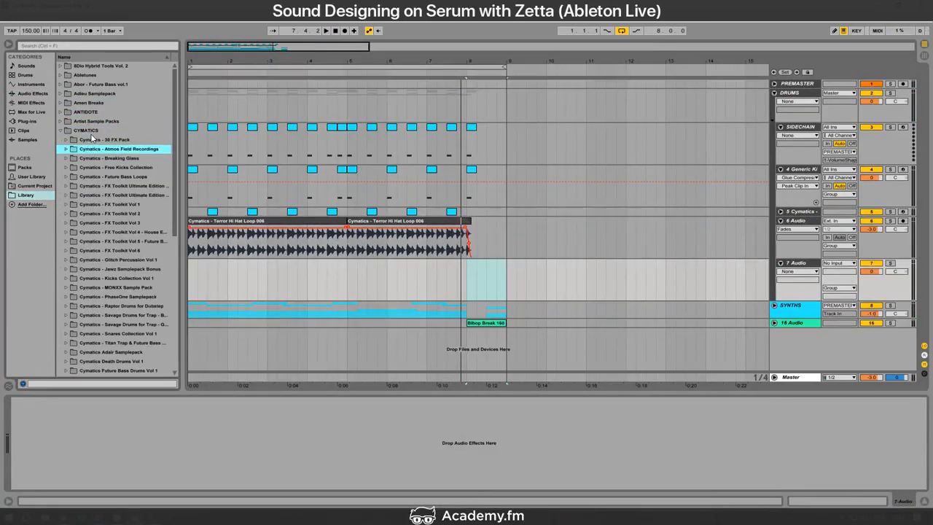
Step: Expand Cymatics Terror Drums down to the Crashes and Rides folder inside Cymbals
key("Down")
key("Down")
key("Down")
key("Down")
key("Down")
key("Down")
key("Down")
key("Down")
key("Down")
key("Down")
key("Down")
key("Down")
key("Down")
key("Down")
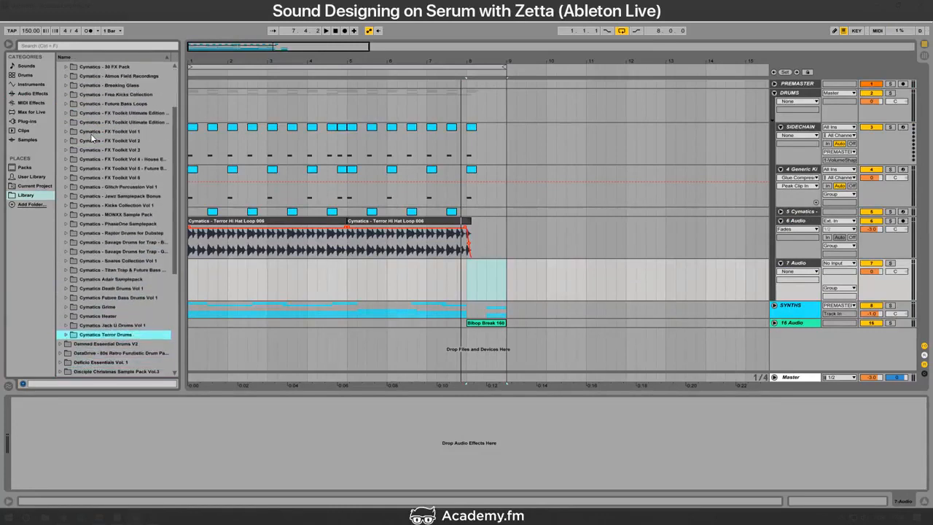
key("Down")
key("Down")
key("Left")
key("Down")
key("Down")
key("Right")
key("Down")
key("Down")
key("Down")
key("Down")
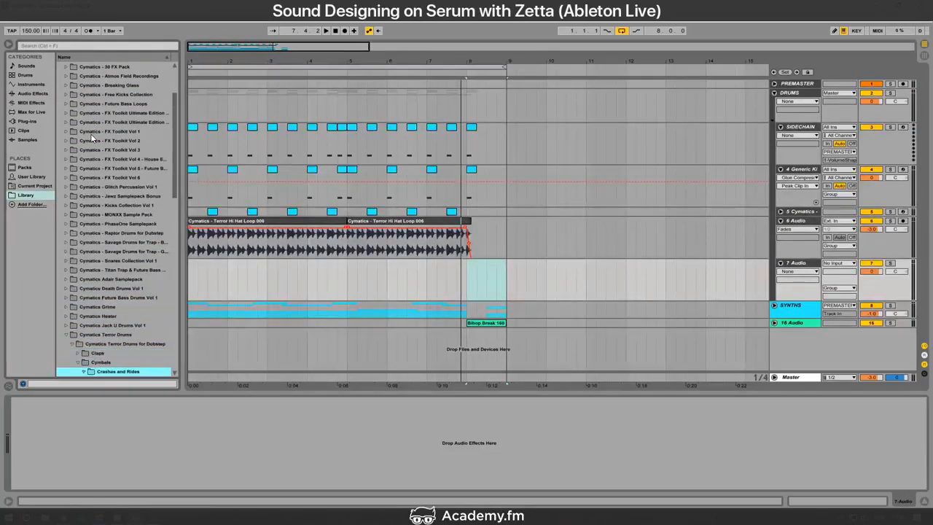
Step: Audition the crash samples, place Cymatics - Terror Crash 004 at bar 1 of the new audio track, and play it
key("Right")
key("Down")
key("Down")
key("Down")
key("Down")
key("Down")
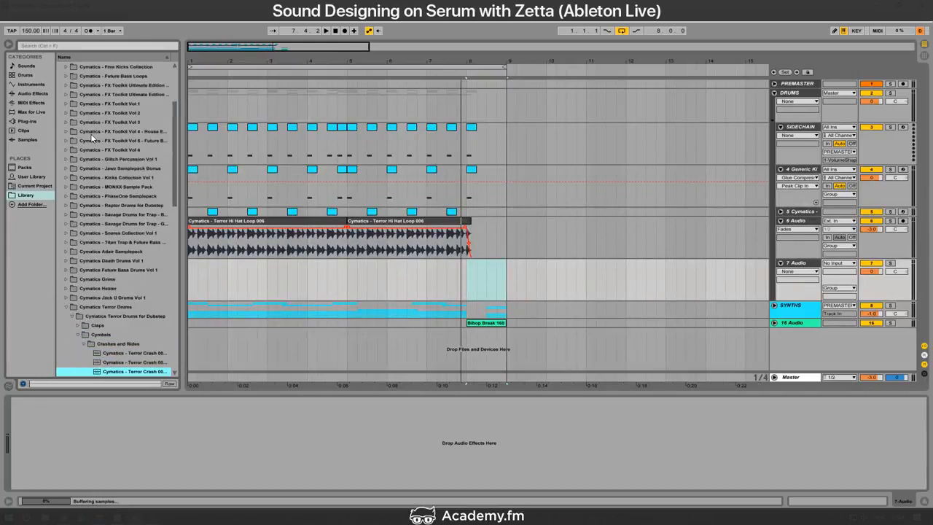
key("Up")
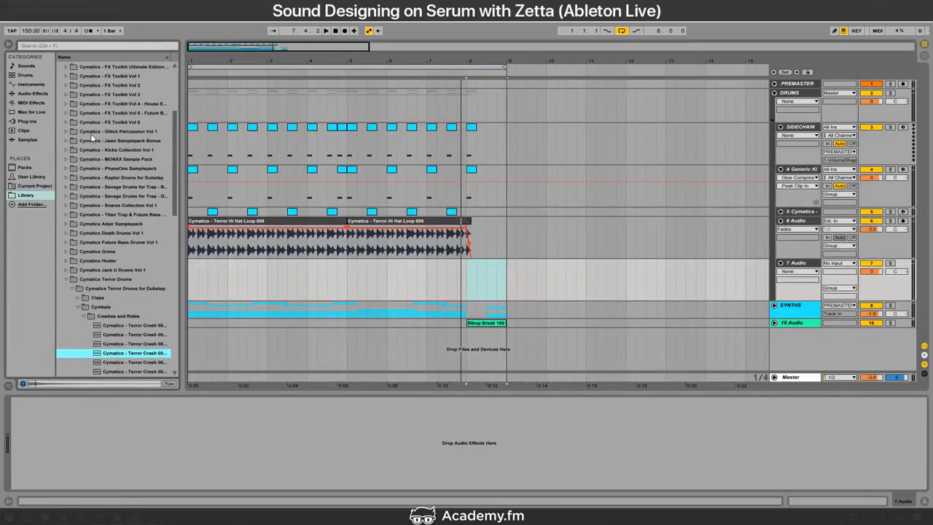
left_click_drag(151, 355, 198, 271)
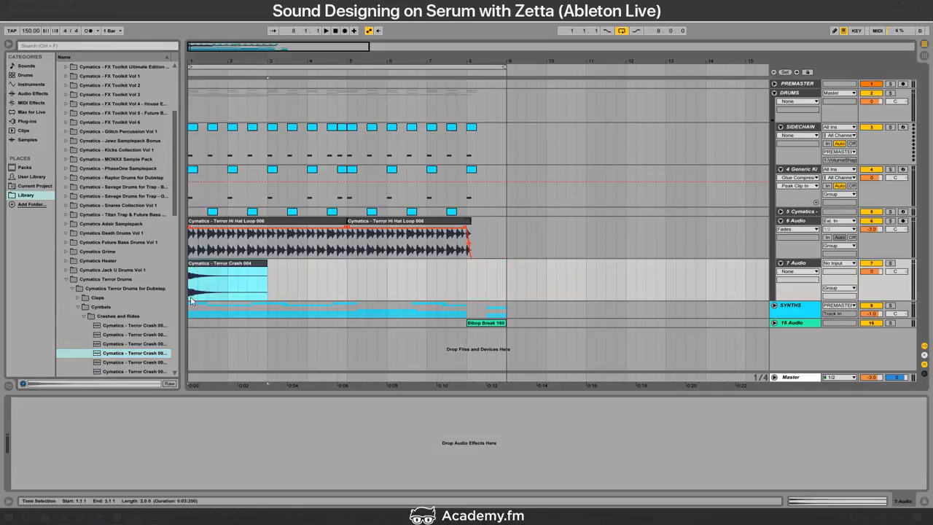
key("space")
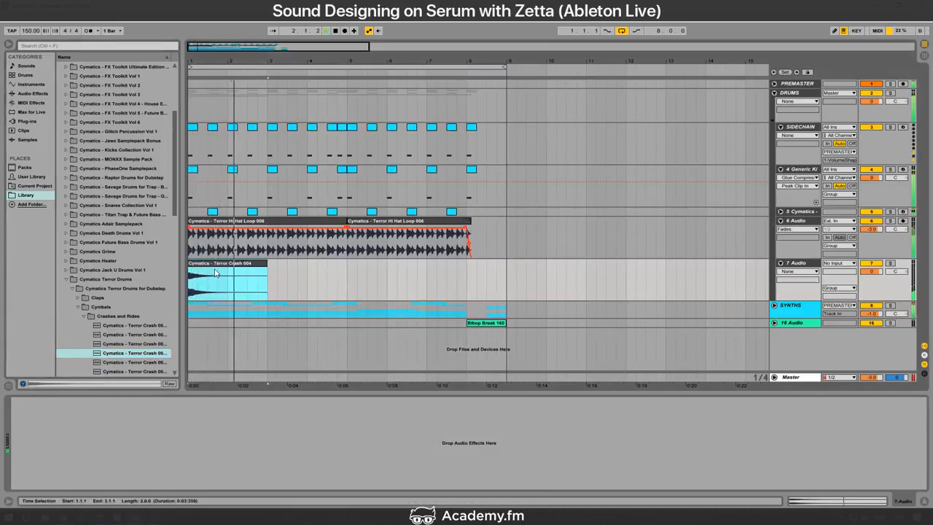
Step: Open the crash clip's sample settings and turn off its warping while auditioning it
double_click(214, 263)
key("space")
key("space")
left_click(108, 411)
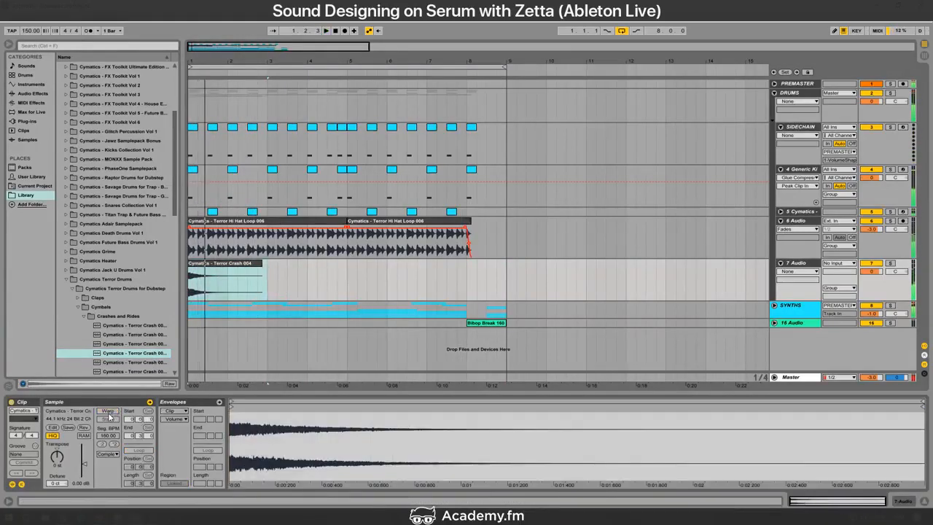
Step: Show the fades on the crash track, shorten the clip to one bar with a curved fade-out, and audition it
left_click(788, 271)
left_click(786, 286)
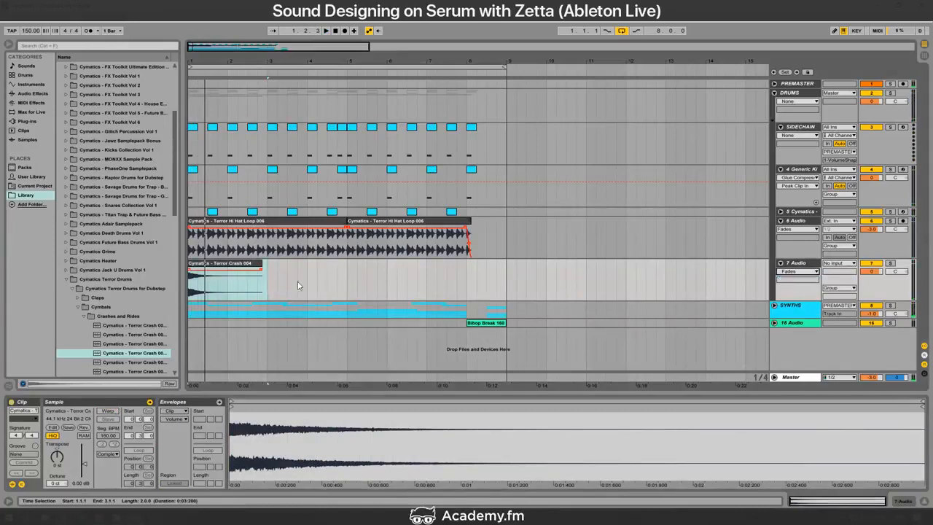
left_click_drag(260, 266, 202, 293)
key("space")
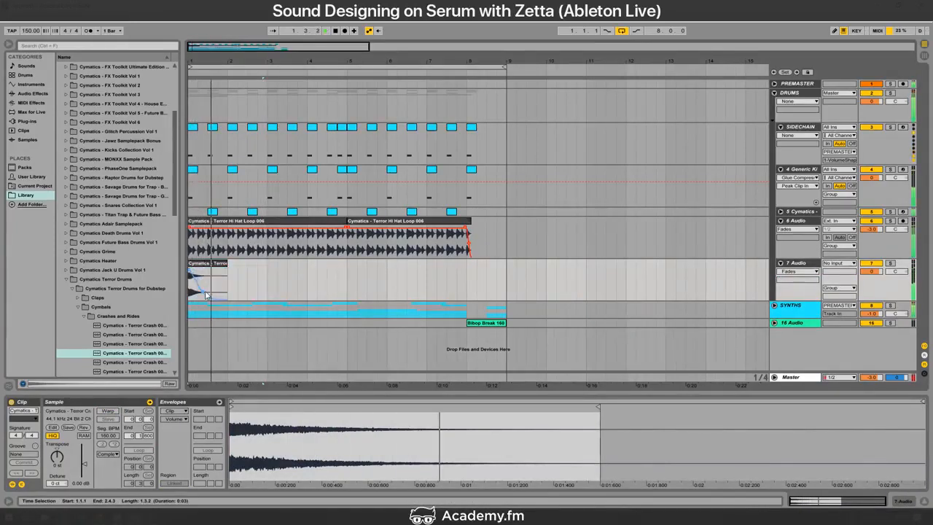
left_click(215, 264)
key("space")
key("space")
key("space")
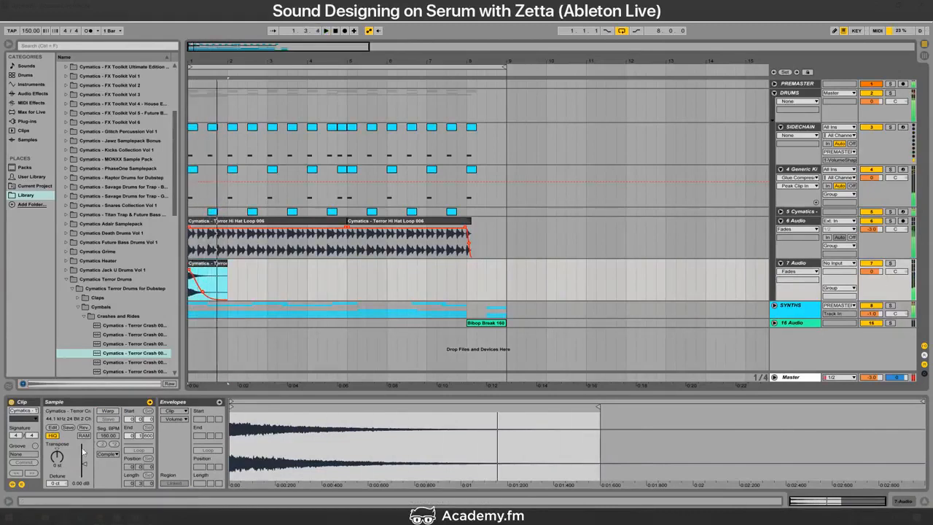
Step: Transpose the crash clip by -3 st and play it back
left_click(54, 465)
key("Down")
key("Down")
key("space")
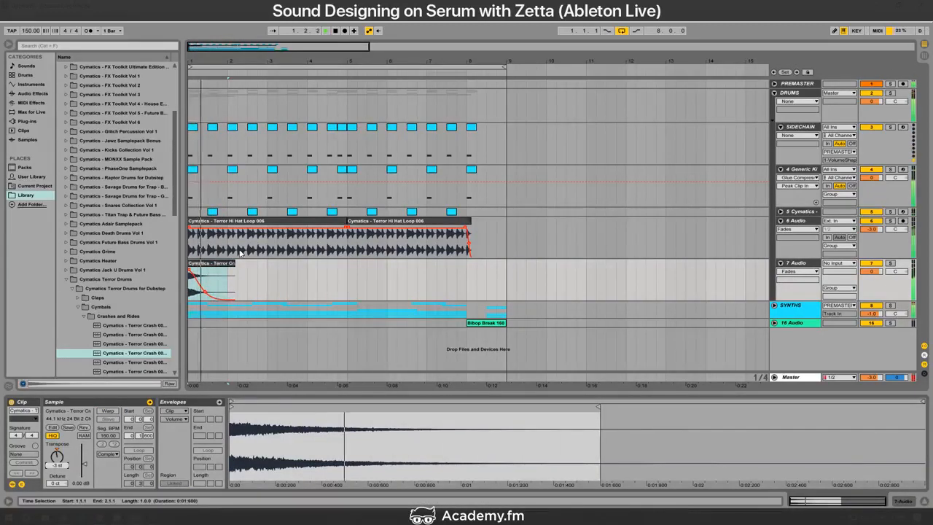
Step: Trim the end of the crash clip to about three beats and audition it
left_click(226, 264)
left_click_drag(234, 263, 217, 263)
key("space")
key("space")
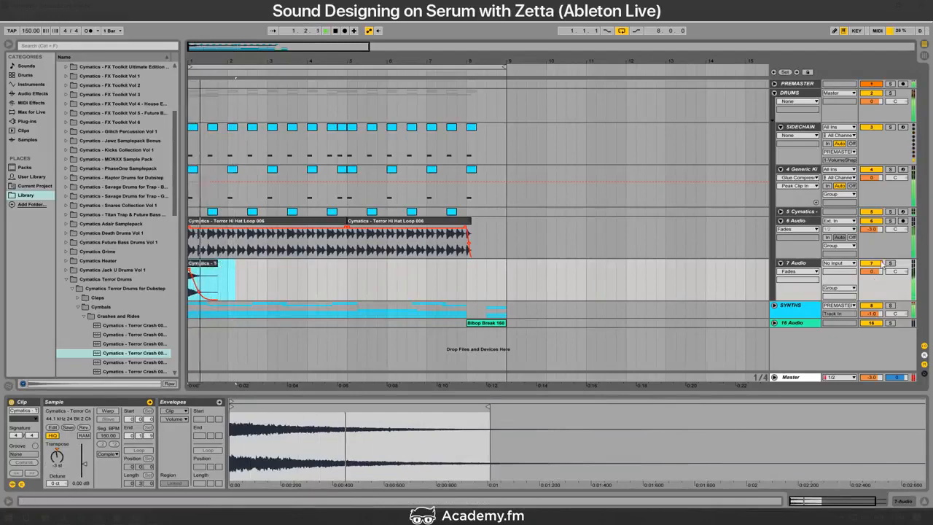
key("space")
Step: Pan the crash track slightly left, then check the YouTube live chat and return to Ableton Live
left_click(900, 277)
left_click(889, 272)
left_click_drag(887, 274, 887, 279)
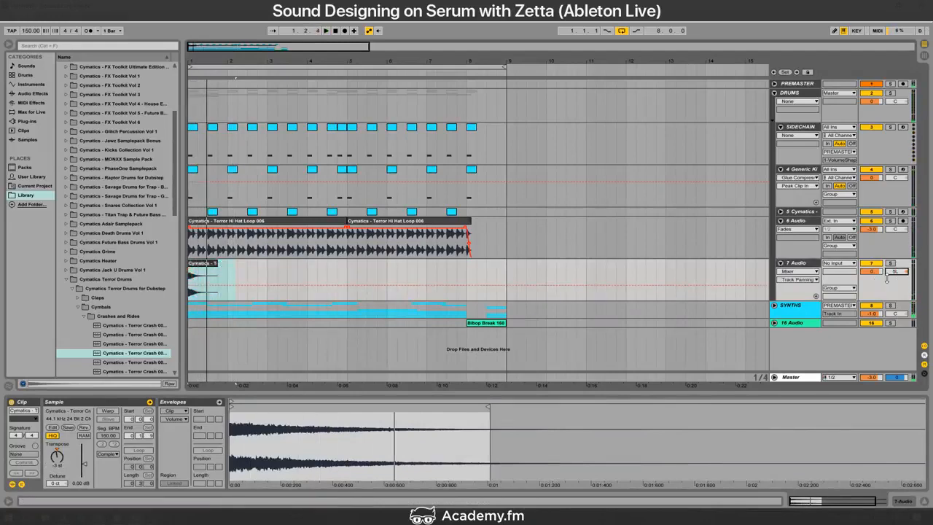
key("space")
key("space")
key("alt+Tab")
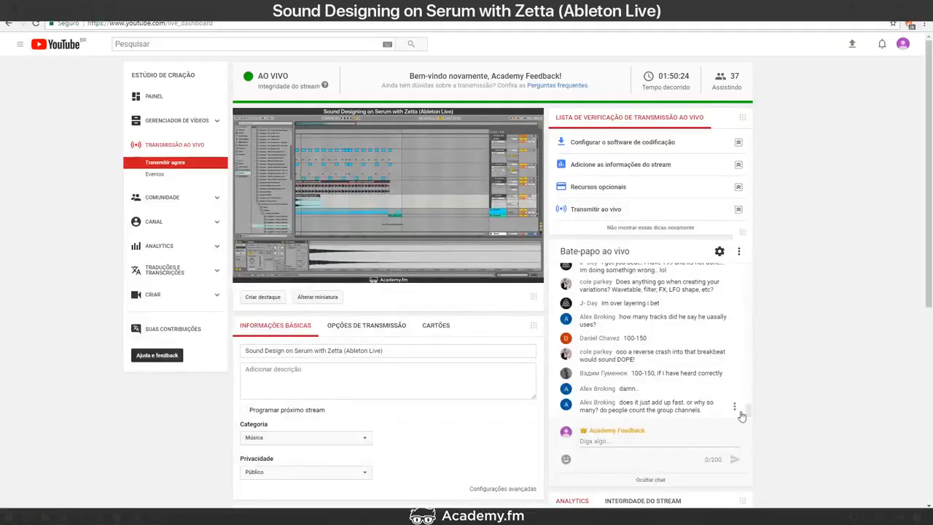
key("alt+Tab")
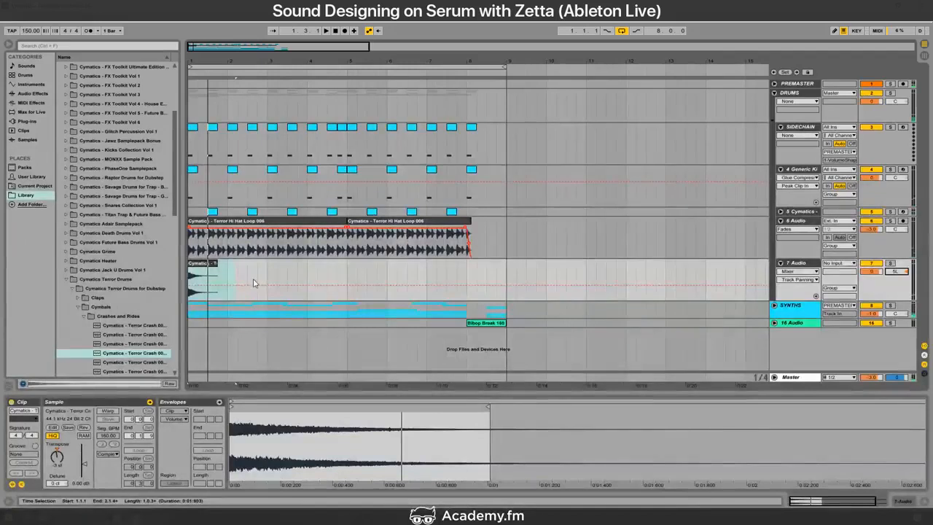
Step: Paste a copy of the crash clip at bar 7 and extend its end to bar 8
left_click(427, 273)
key("ctrl+v")
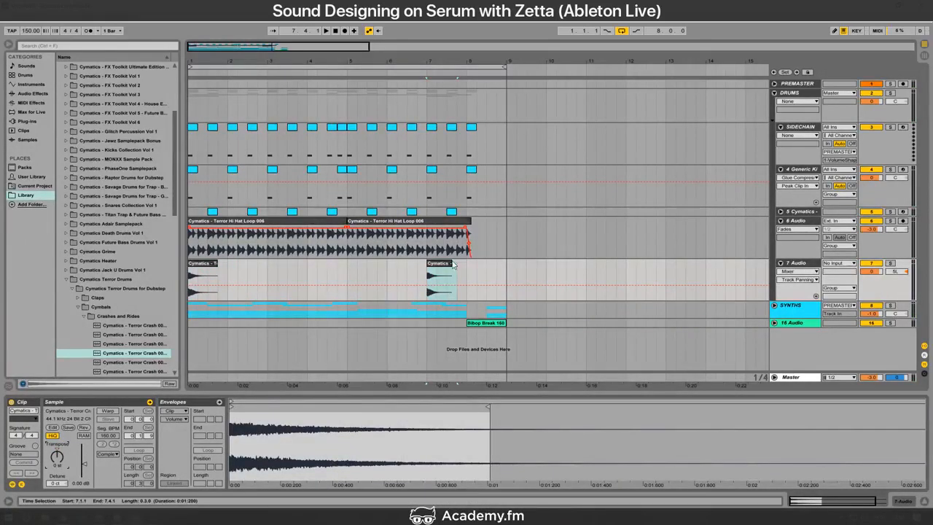
left_click_drag(452, 266, 465, 262)
Step: Glance at the YouTube live chat, return to Ableton Live, and reverse the crash sample at bar 7
key("alt+Tab")
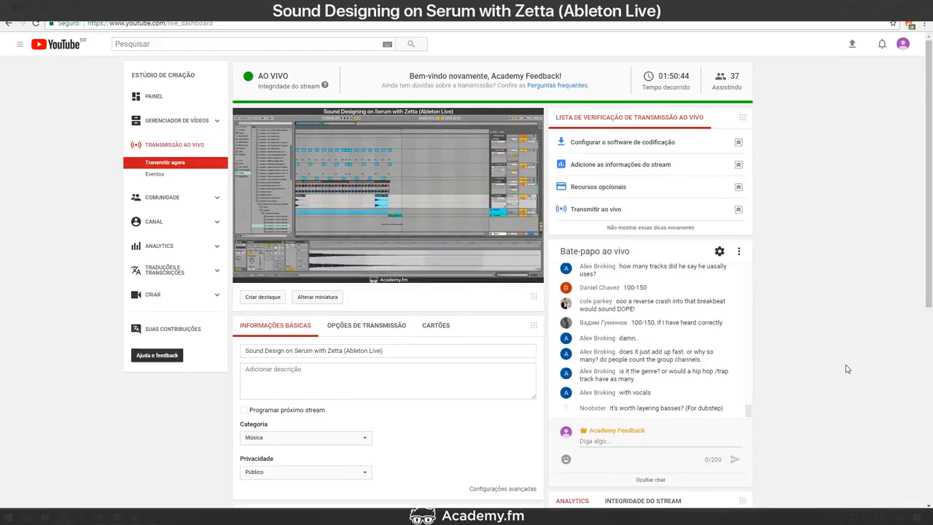
key("alt+Tab")
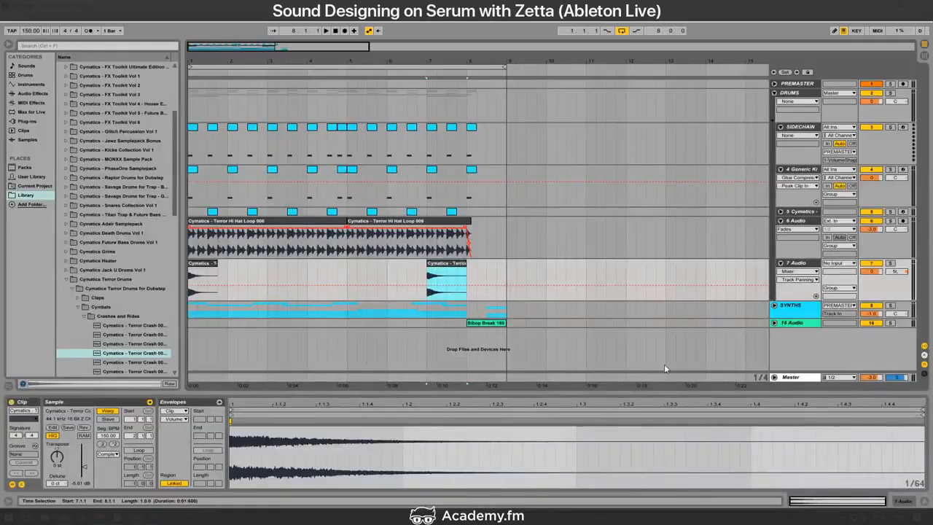
left_click(83, 428)
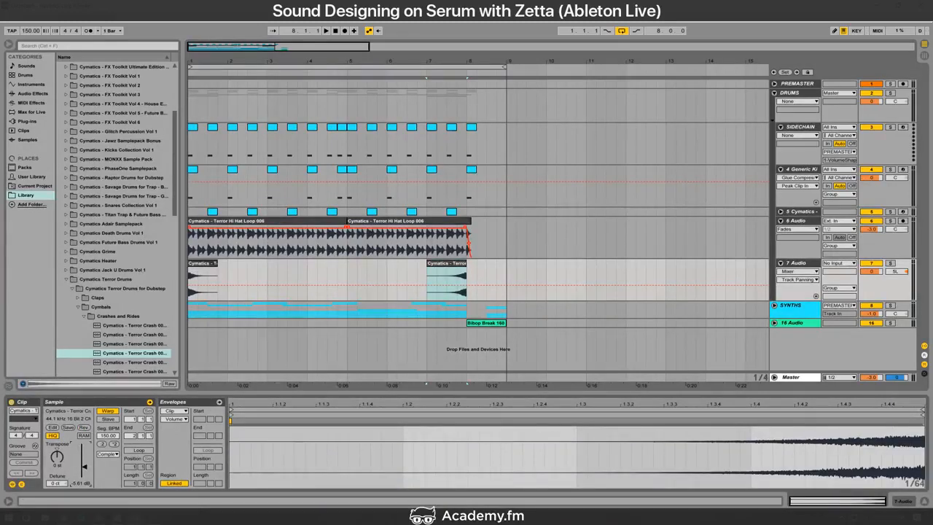
Step: Switch to the web browser and search Google for "sedona zetta" in a new tab
key("alt+Tab")
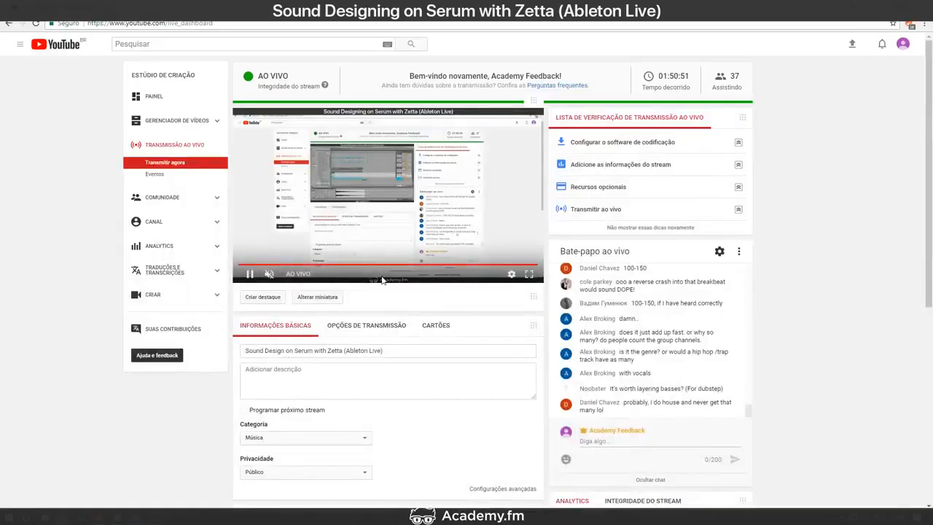
key("ctrl+t")
type("sedona k")
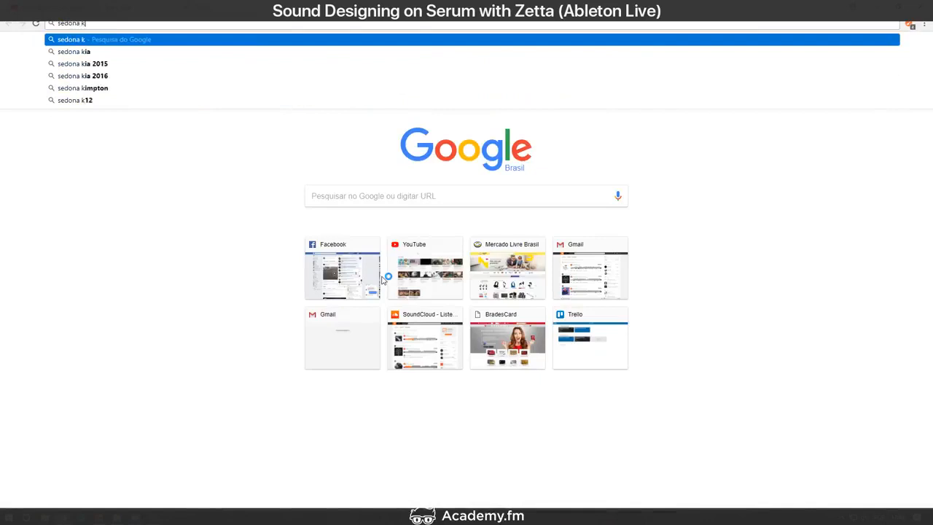
key("BackSpace")
type("zetta")
key("Return")
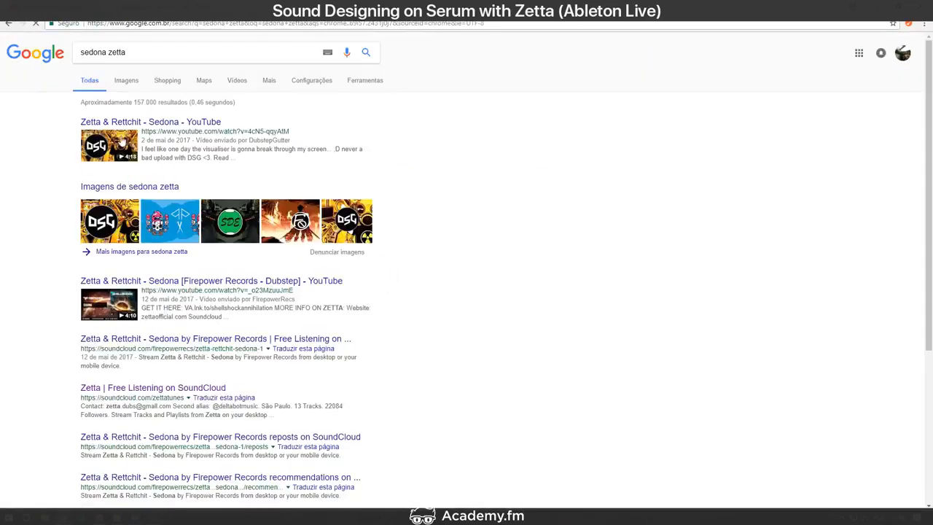
Step: Open the "Zetta & Rettchit - Sedona" YouTube video, adjust its volume, and skip forward through the intro
left_click(124, 141)
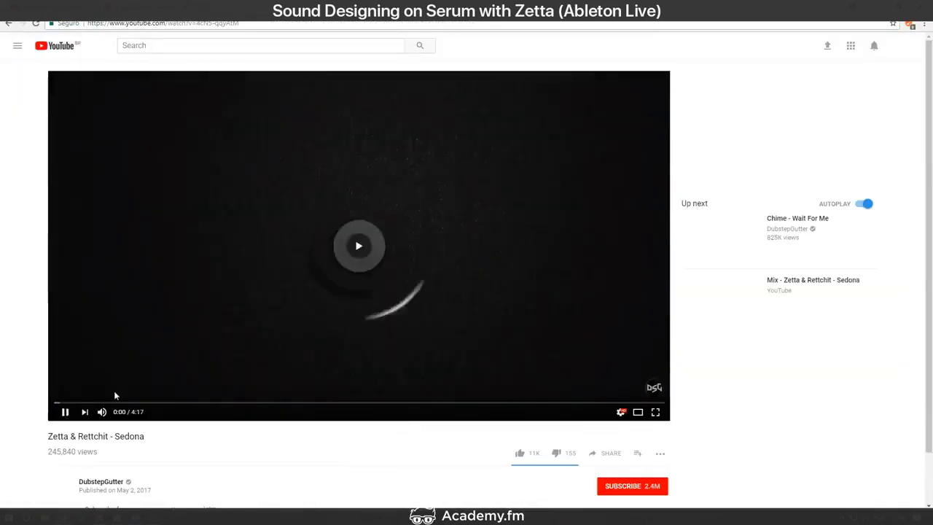
left_click(115, 393)
left_click(125, 412)
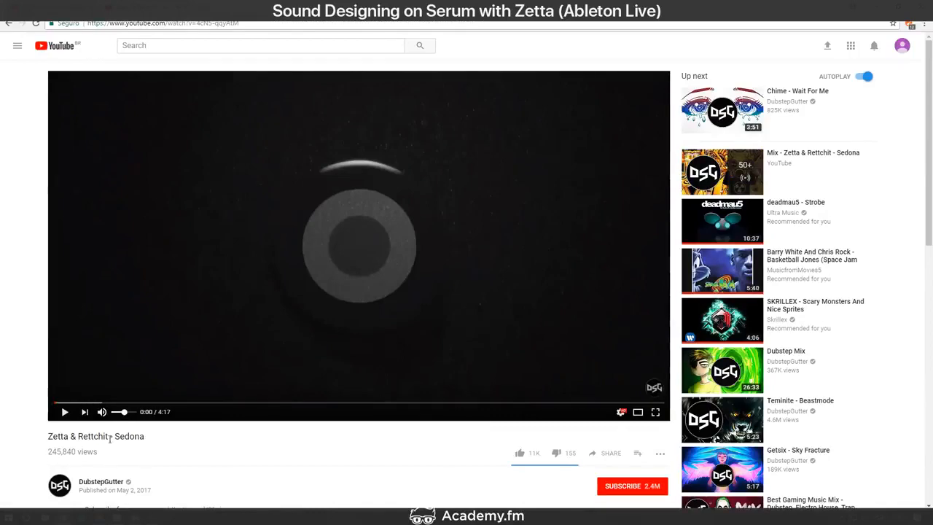
left_click(154, 352)
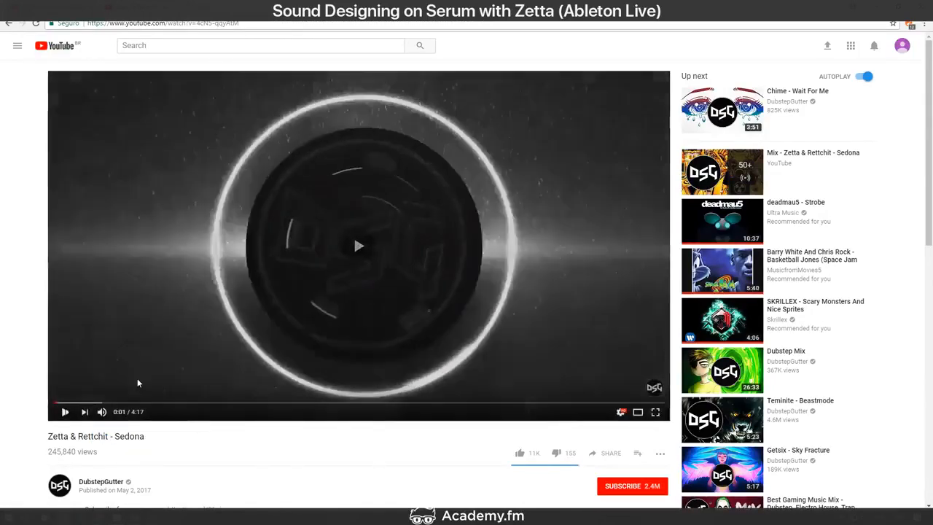
left_click(120, 384)
left_click(112, 402)
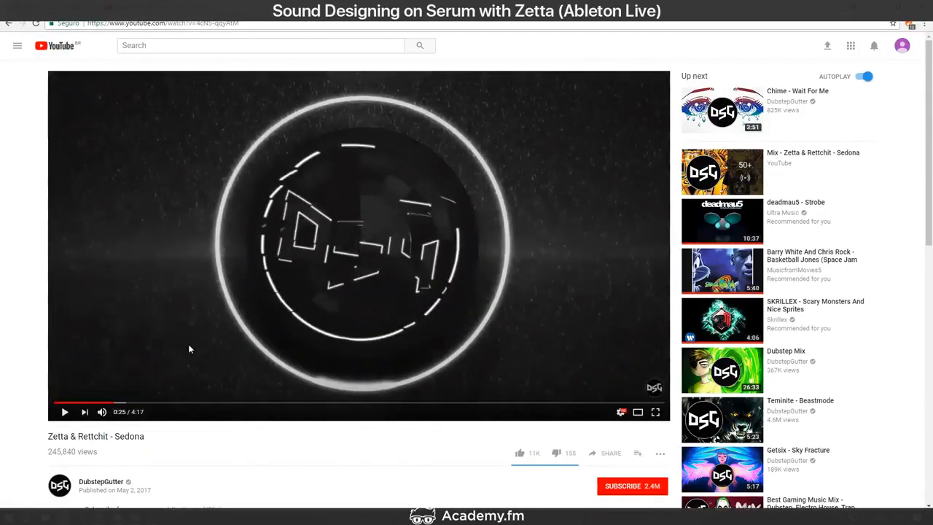
key("space")
left_click(155, 403)
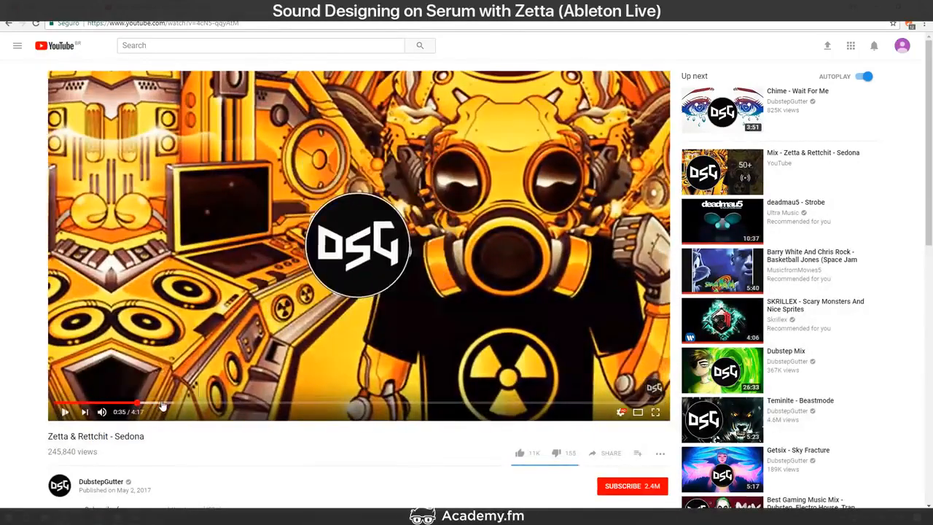
Step: Seek the Sedona video to about 0:52 and raise the player's volume to full
left_click(200, 395)
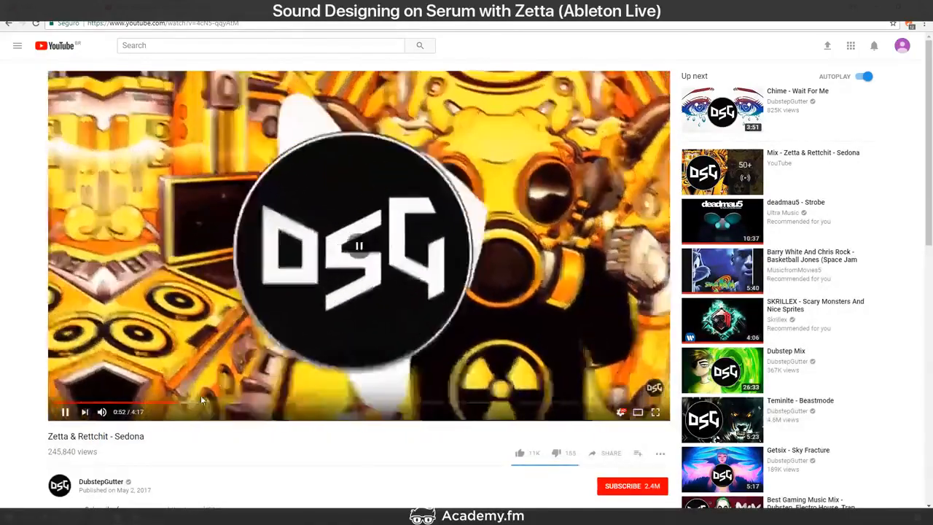
left_click(171, 402)
left_click(187, 382)
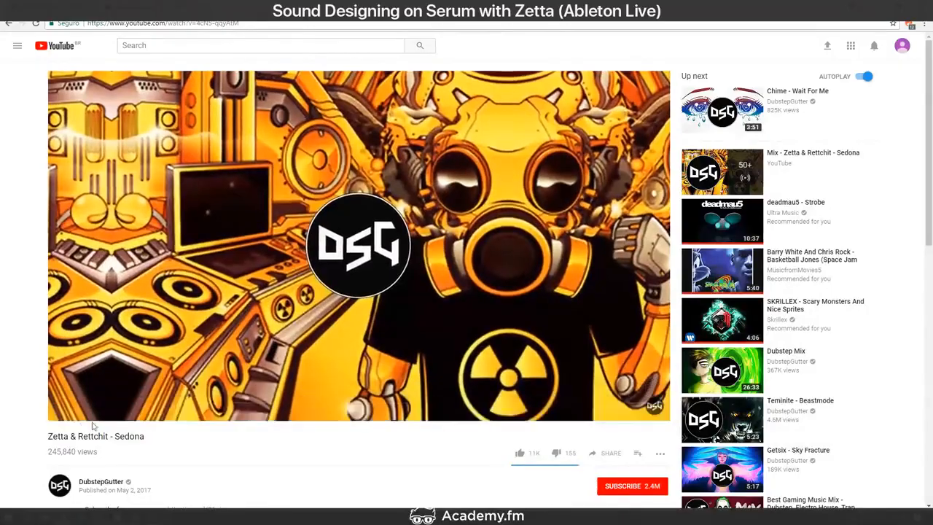
mouse_move(104, 414)
left_click_drag(123, 413, 133, 413)
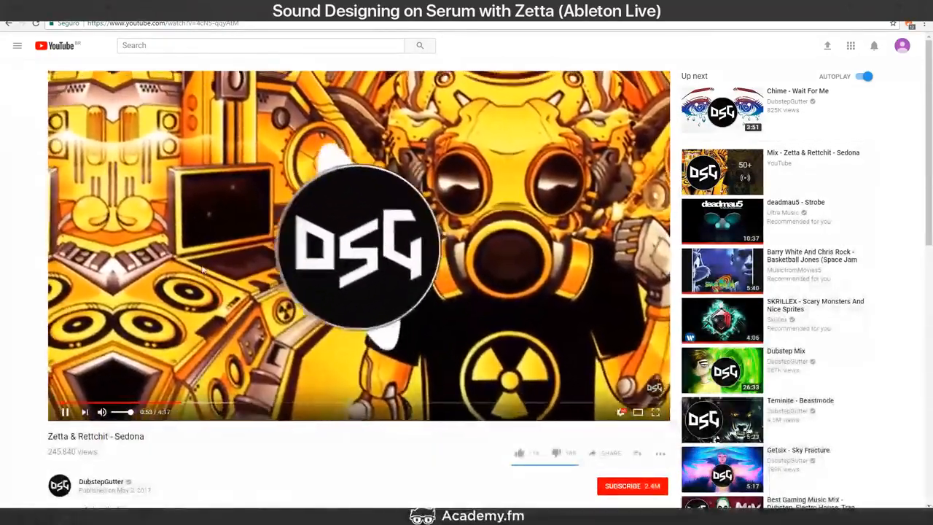
Step: Check the live dashboard's chat, revisit the Sedona video, and switch back to Ableton Live
left_click(88, 11)
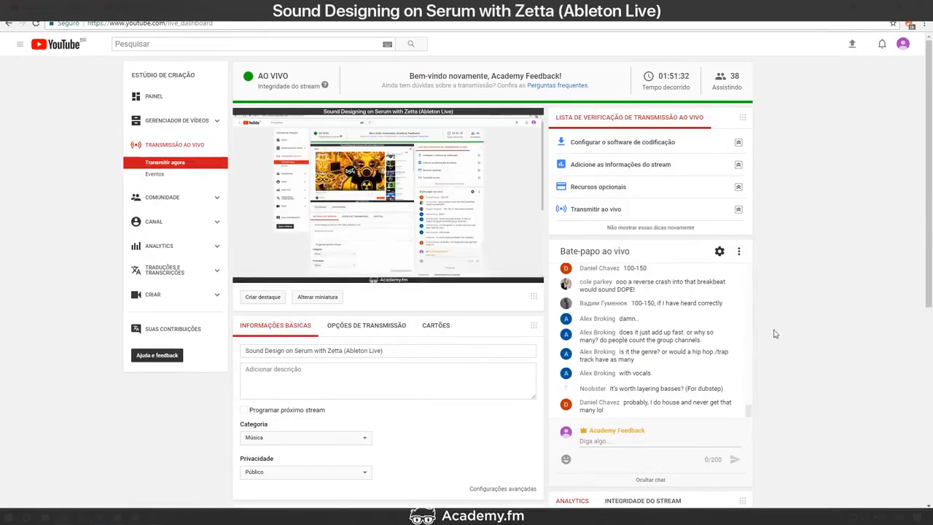
left_click(182, 8)
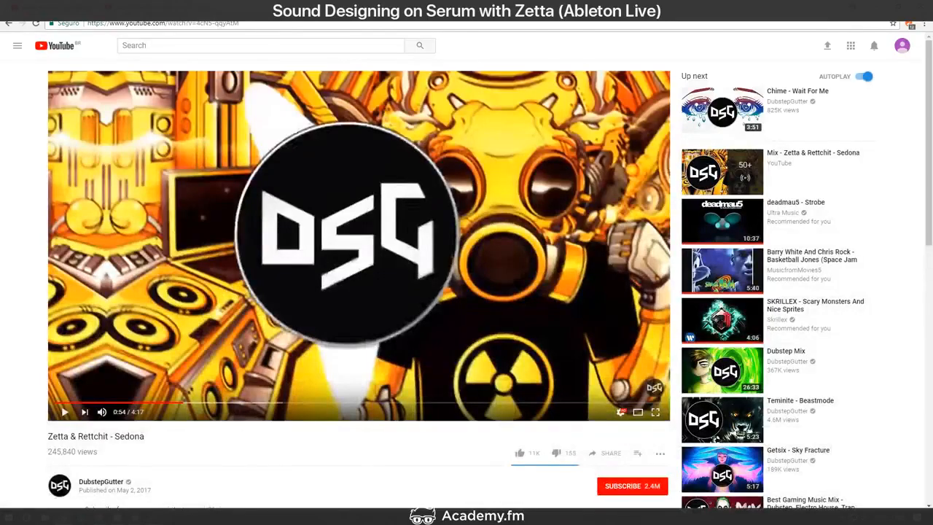
left_click(80, 8)
key("alt+Tab")
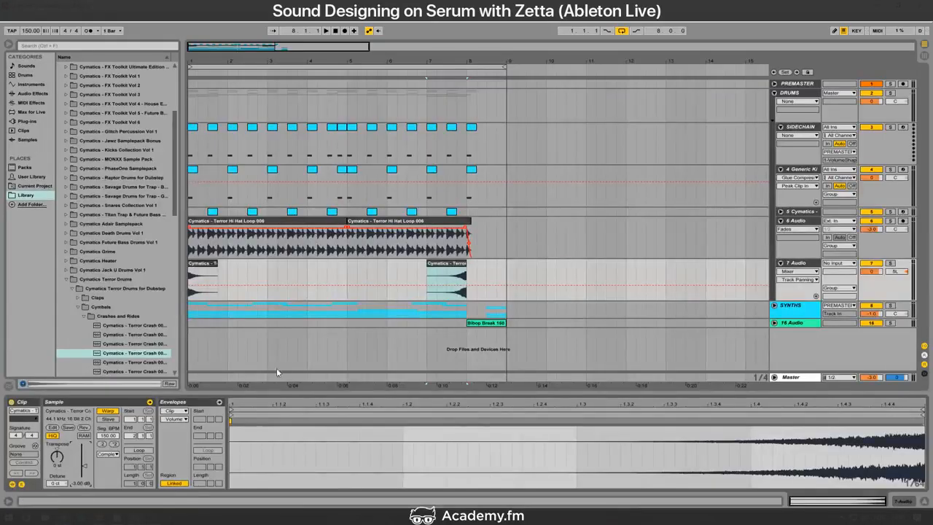
Step: Move the reversed crash on the 7 Audio track to bar 8 and set its clip gain to -12 dB while playing back
left_click_drag(457, 269, 495, 268)
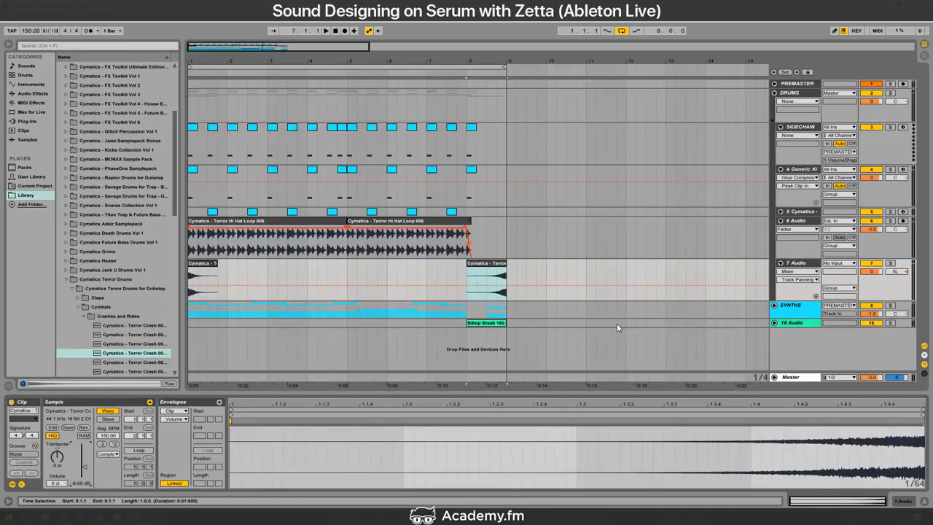
key("space")
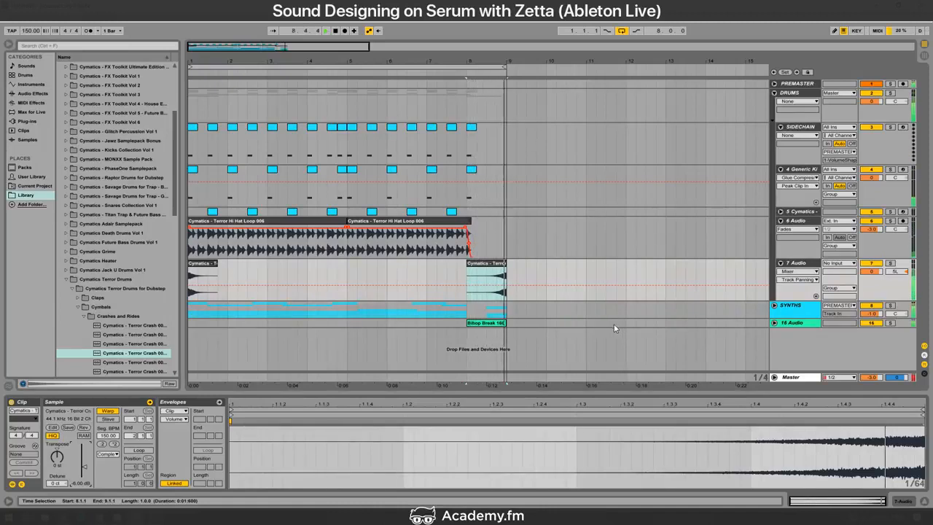
left_click_drag(84, 467, 84, 470)
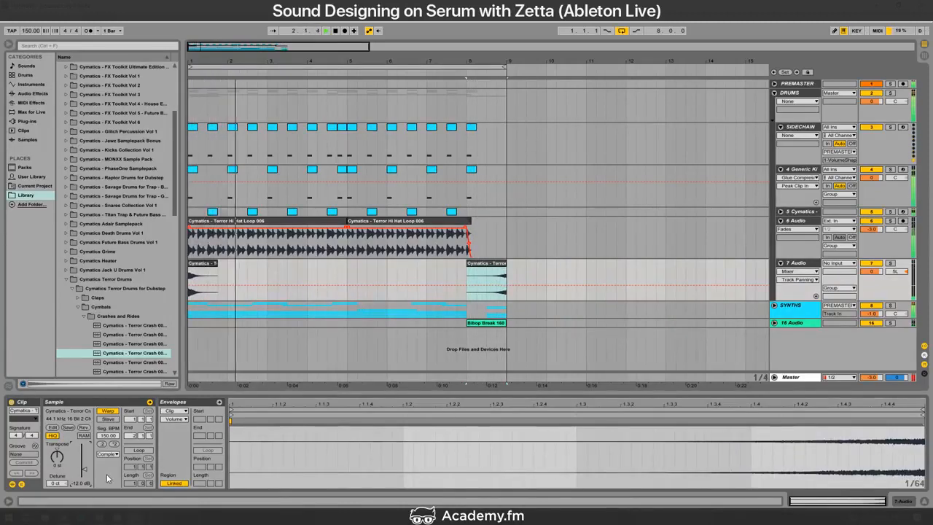
key("alt+Tab")
key("alt+Tab")
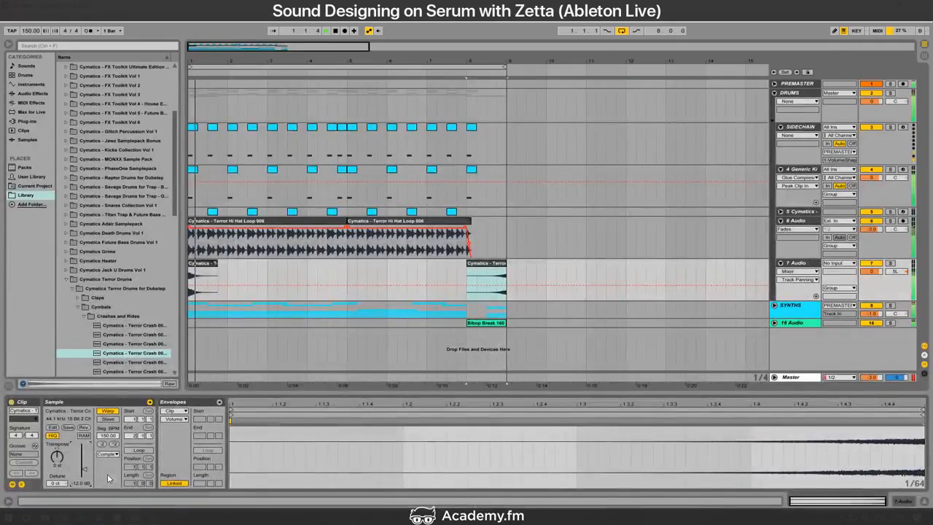
Step: Show the fades on 7 Audio, trim the reversed crash to start at 8.3.1, and fade it in over its full length
left_click(796, 271)
left_click(795, 288)
left_click(470, 273)
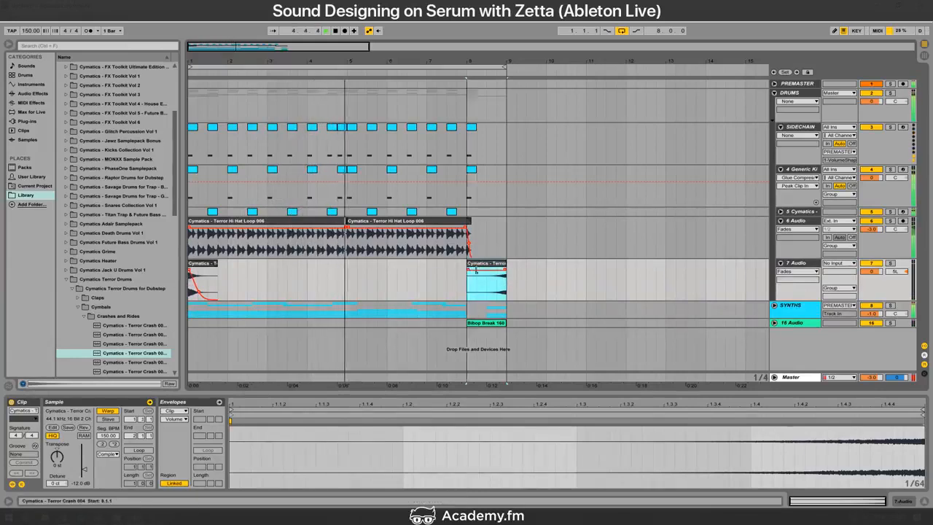
mouse_move(470, 273)
left_mouse_down()
mouse_move(496, 271)
mouse_move(487, 270)
left_mouse_up()
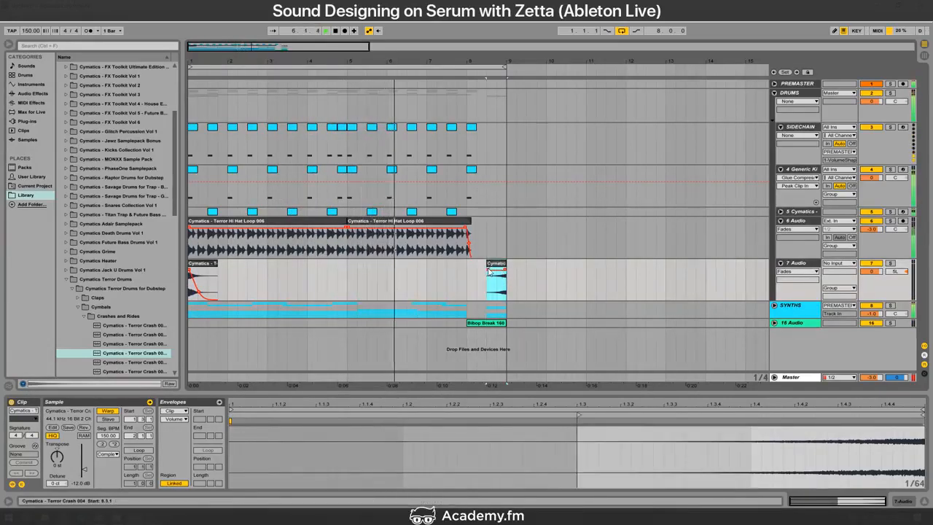
left_click(493, 290)
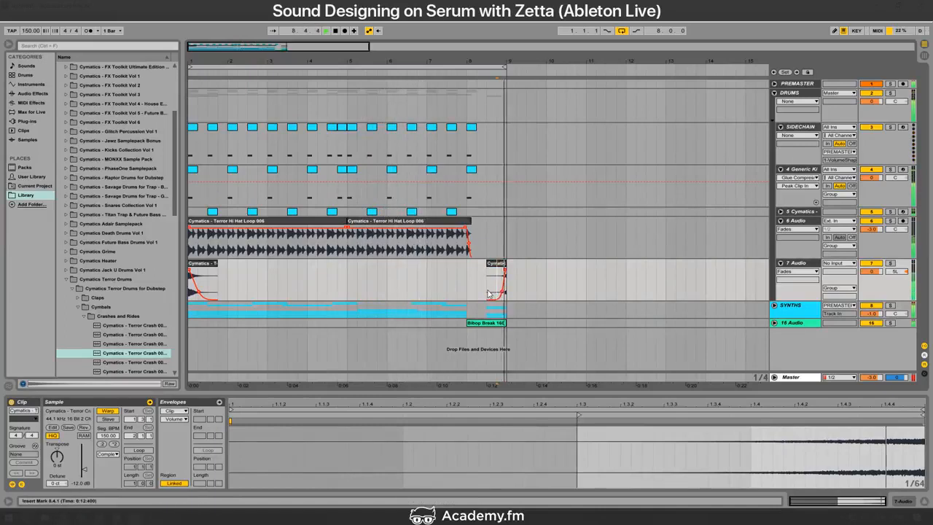
left_click(499, 293)
key("space")
key("space")
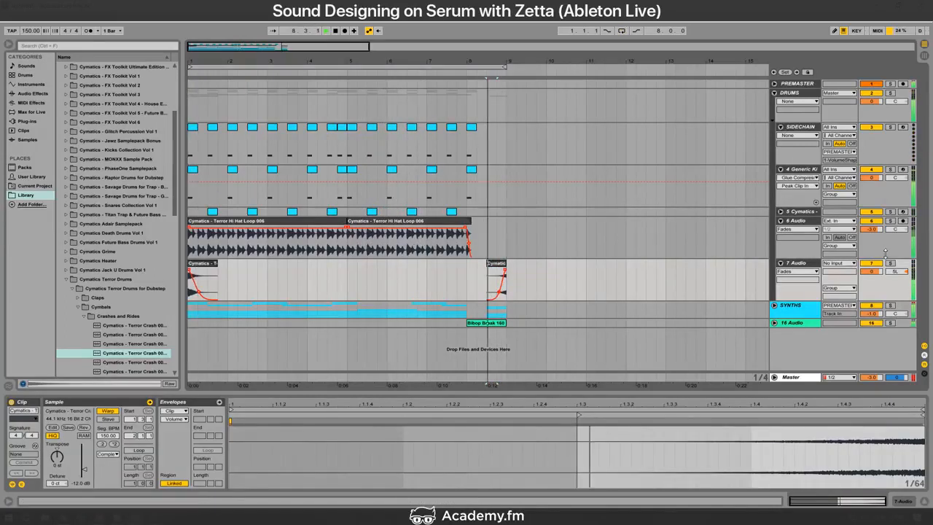
Step: Solo 7 Audio, paste a copy of the opening crash at the start of bar 8, and consolidate it into a new clip
key("s")
key("space")
key("space")
key("space")
left_click(204, 267)
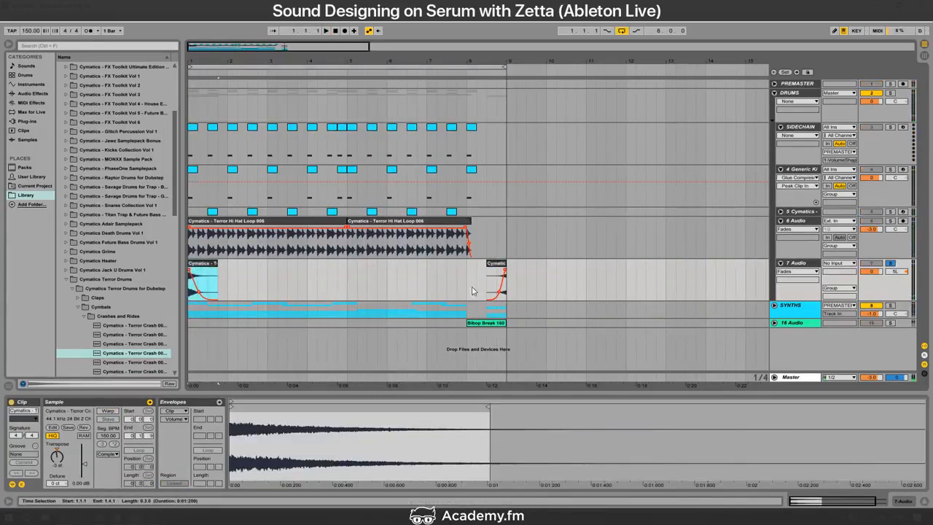
left_click(470, 279)
key("ctrl+v")
key("ctrl+j")
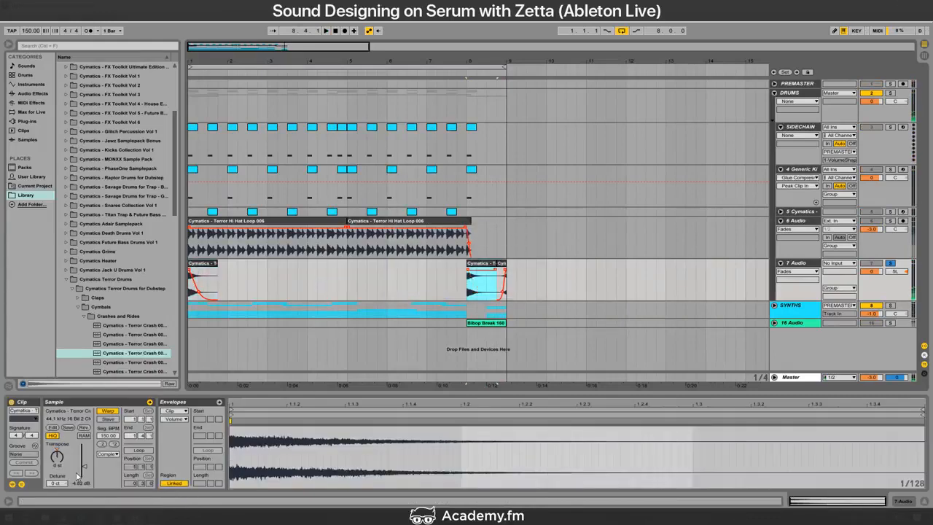
Step: Set the consolidated crash's gain to 0 dB, reverse it, and shift it to span 8.2.1 to the start of bar 9
left_click(79, 481)
type("0")
left_click(84, 428)
left_click_drag(488, 267, 498, 268)
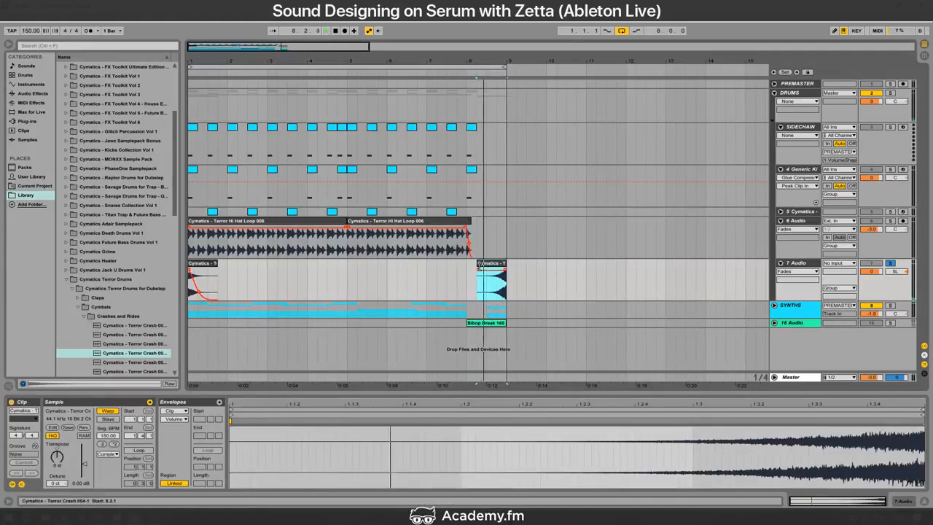
Step: Set the reversed crash's gain to -9 dB while listening to the full mix, and glance at the live dashboard's chat
key("space")
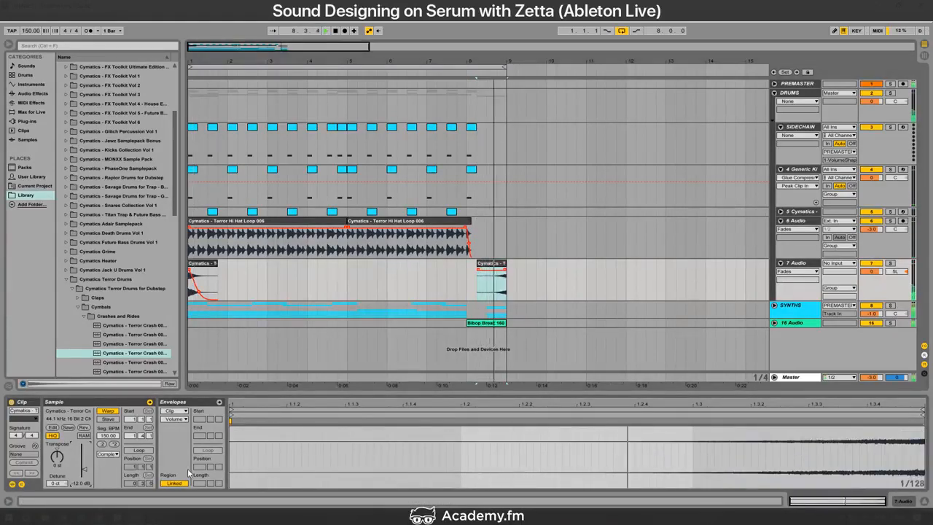
key("space")
key("space")
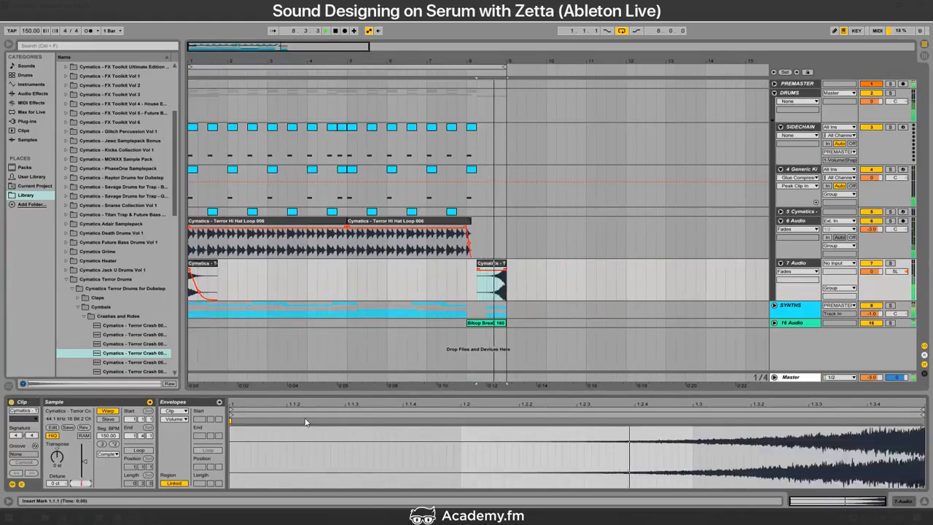
key("Down")
key("space")
key("space")
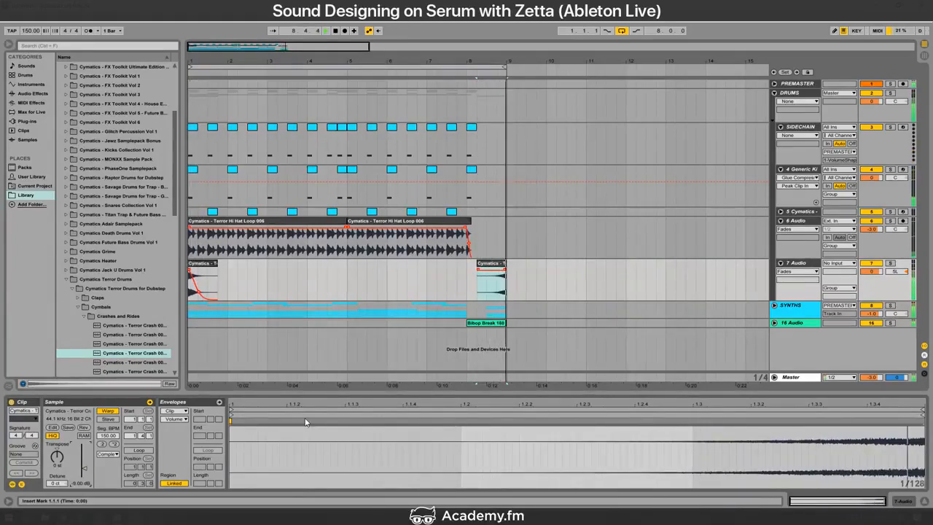
key("alt+Tab")
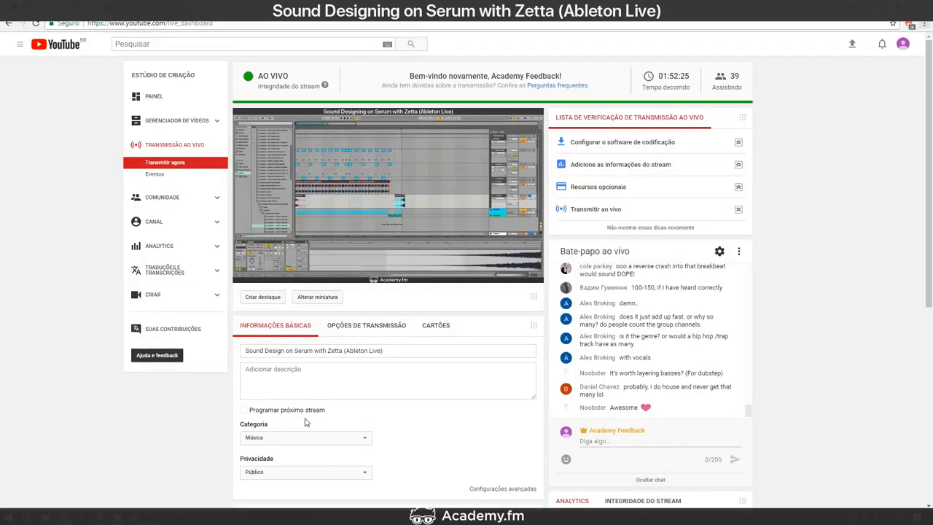
key("alt+Tab")
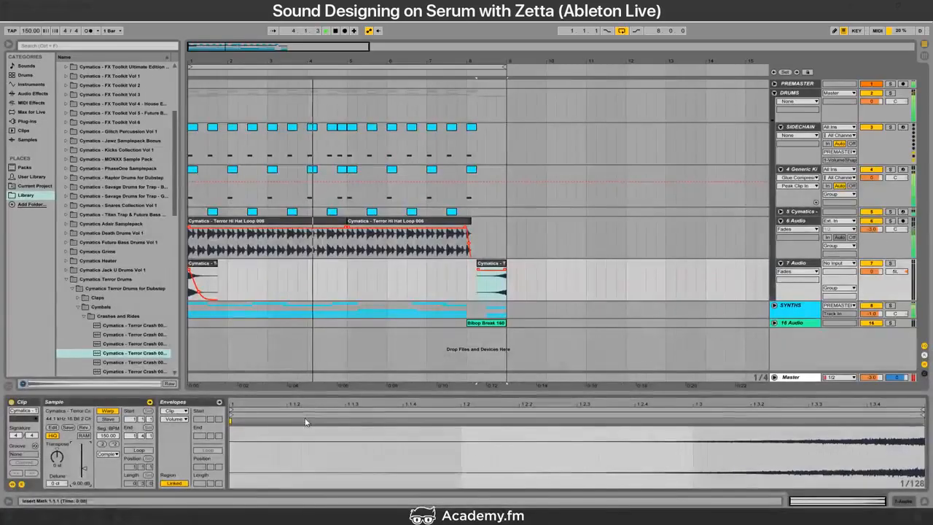
Step: Fold the 7 Audio, 6 Audio, 4 Generic Kit and SIDECHAIN tracks, and collapse the DRUMS group
left_click(781, 263)
left_click(780, 220)
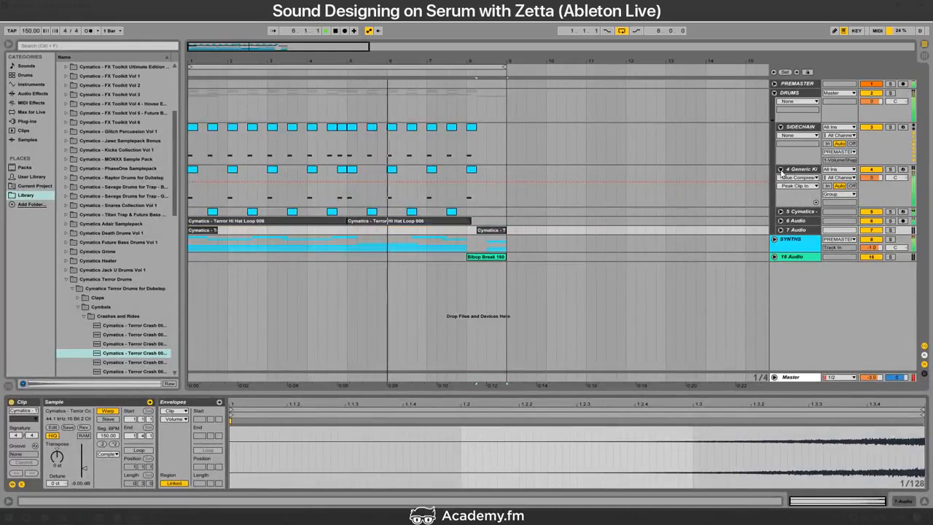
left_click(780, 170)
left_click(781, 127)
left_click(774, 92)
Step: Set the VolumeShaper speed on the PREMASTER track to 2.77 Hz and close the plug-in window
left_click(788, 83)
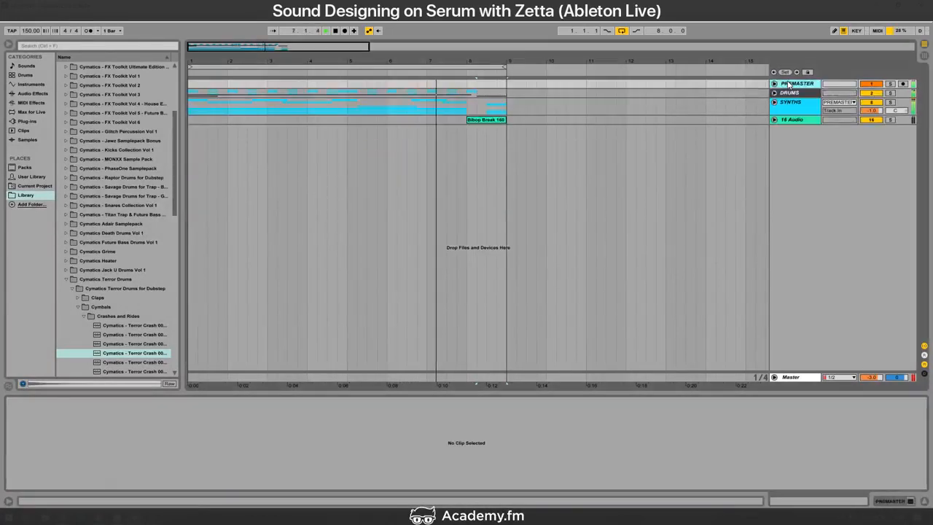
double_click(788, 84)
left_click(32, 401)
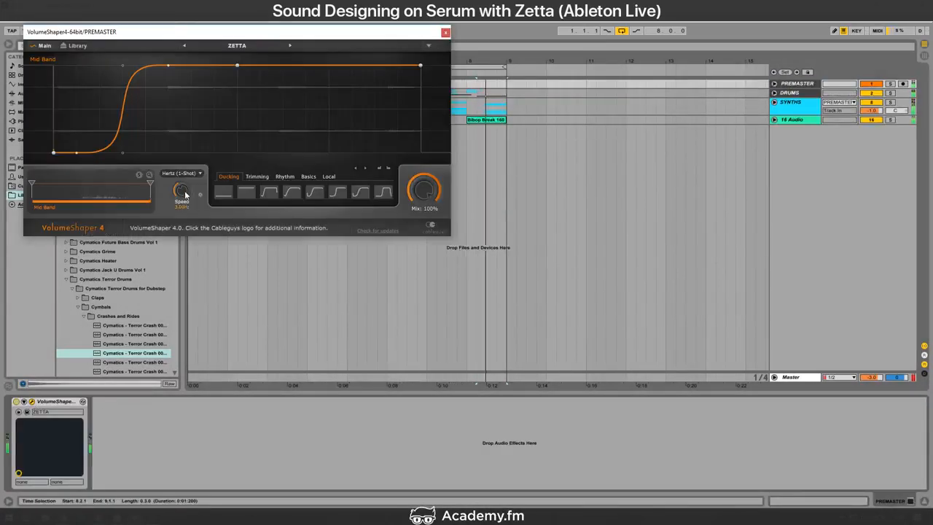
left_click_drag(185, 195, 178, 199)
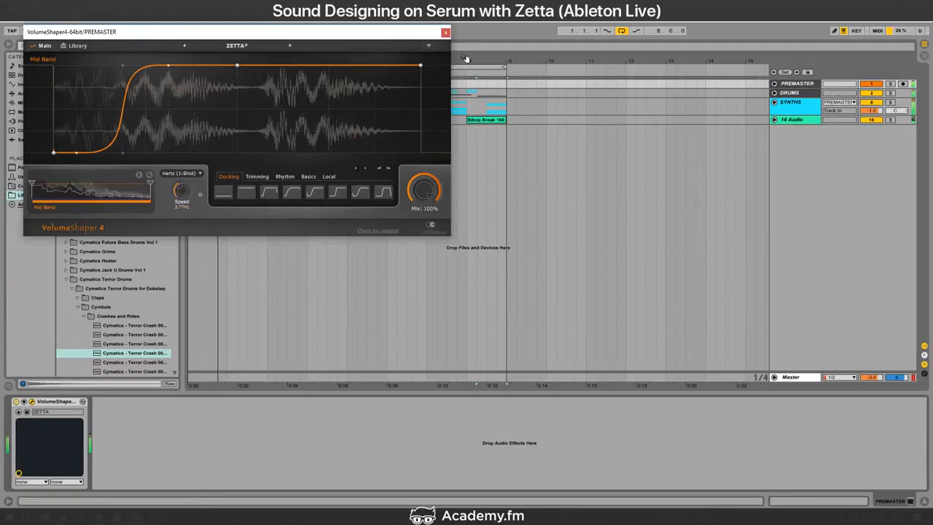
left_click(445, 33)
Step: Expand the SYNTHS group and show the device chain of 10 Serum with its first clip selected
left_click(774, 102)
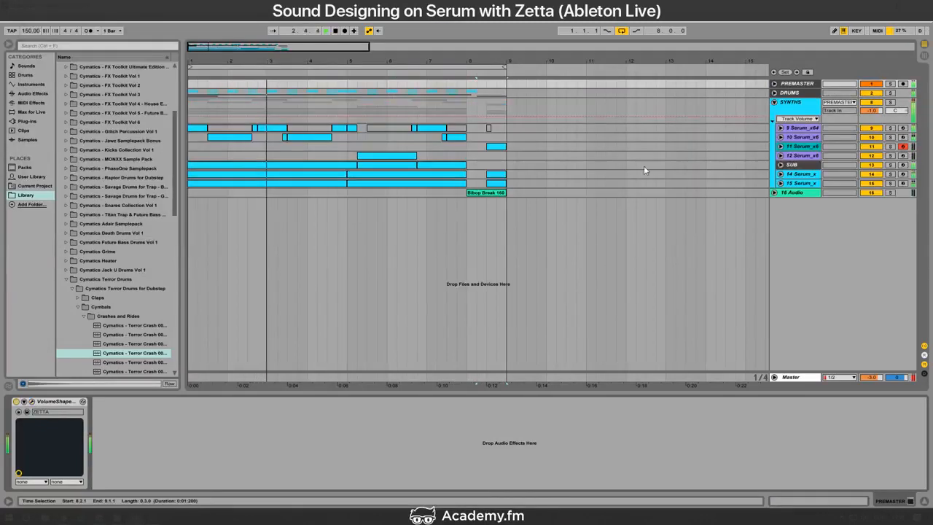
left_click(193, 114)
left_click(806, 128)
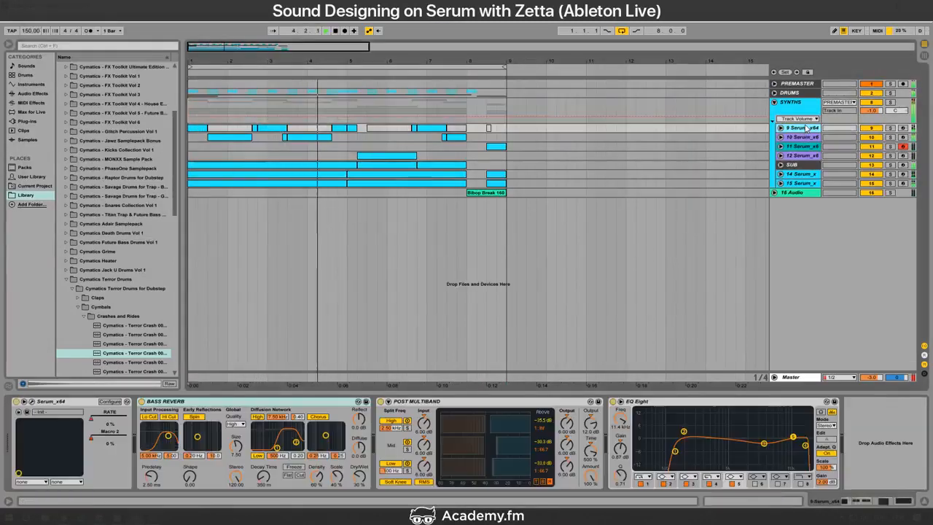
left_click(791, 138)
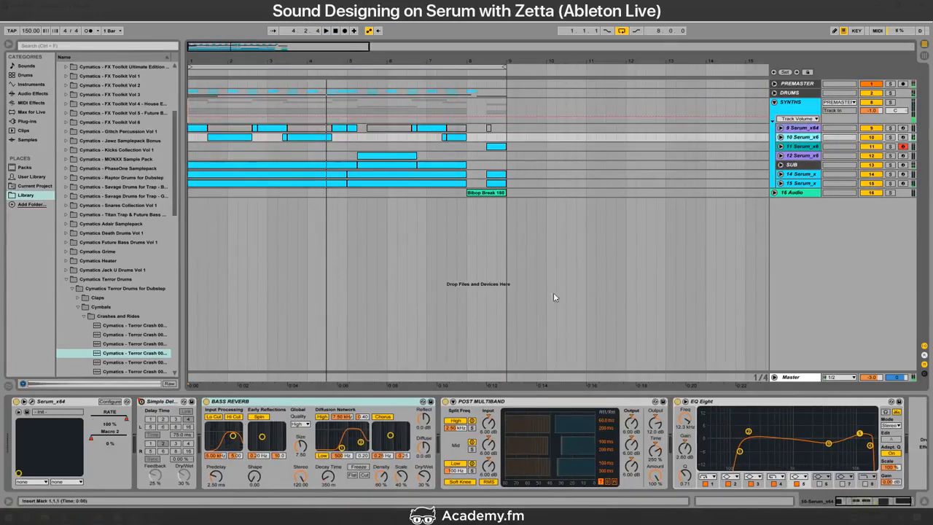
left_click(230, 137)
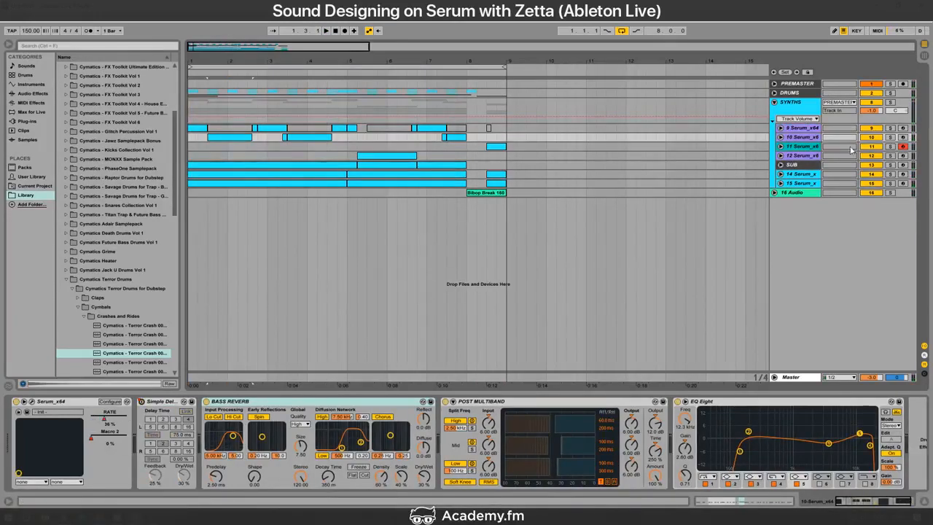
Step: Solo 10 Serum, set its BASS REVERB Dry/Wet to 20%, audition the sound, and turn the solo off
left_click(890, 137)
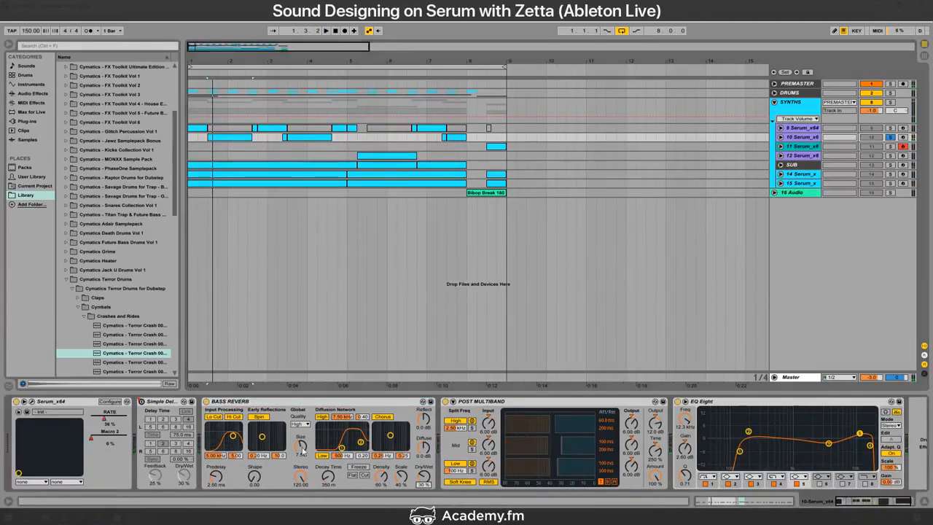
type("20")
key("Return")
key("space")
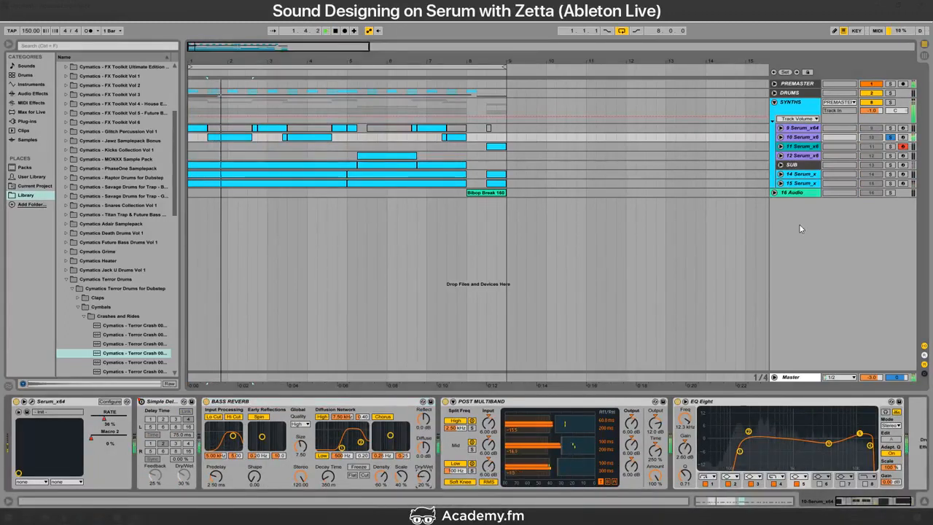
key("space")
left_click(890, 137)
Step: Read the viewers' questions in the live dashboard's chat and switch back to Ableton Live
left_click(191, 137)
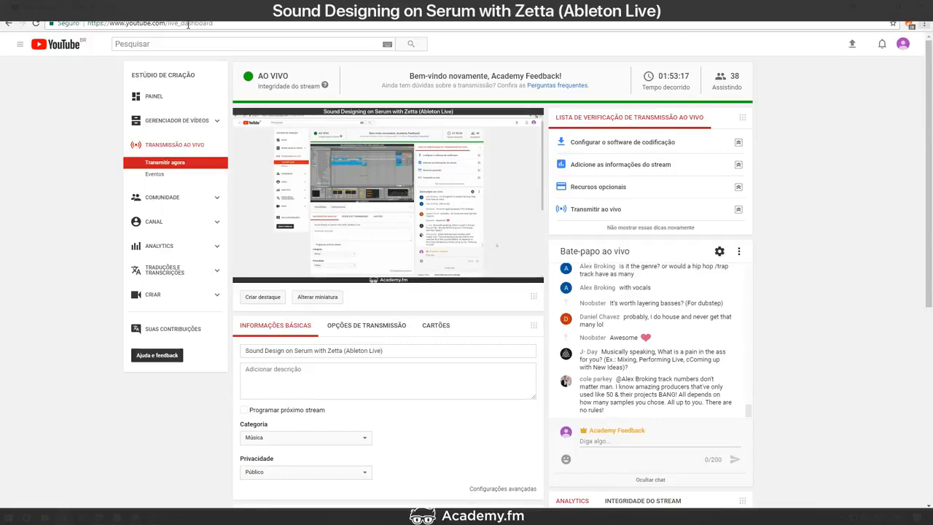
key("alt+Tab")
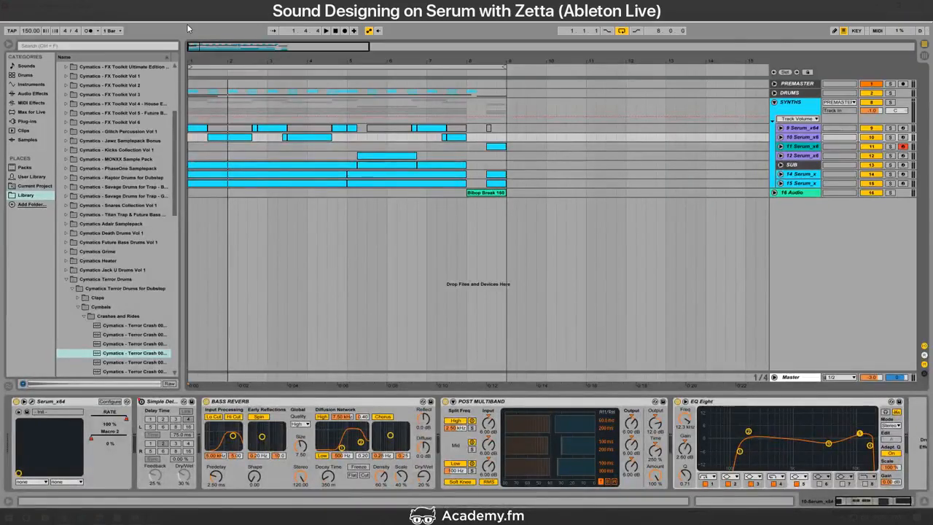
key("ctrl+shift+s")
key("Escape")
left_click(128, 516)
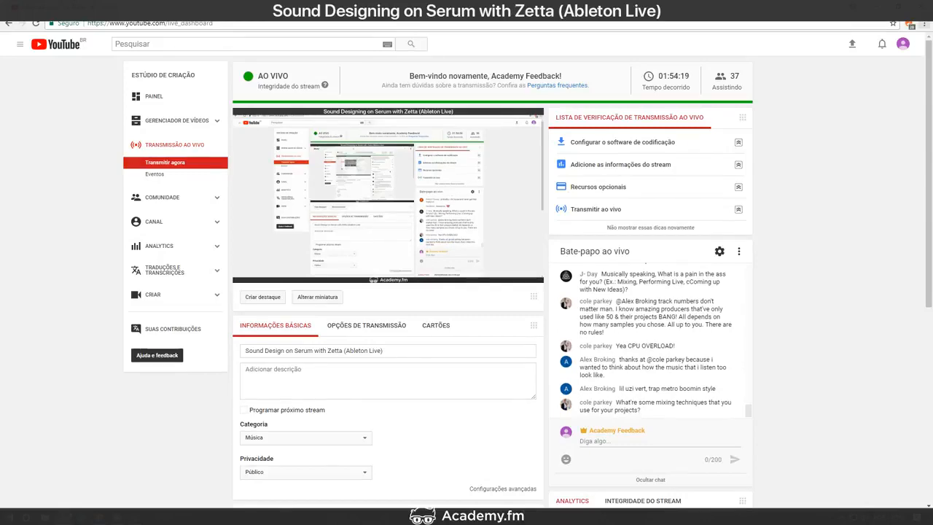
key("alt+Tab")
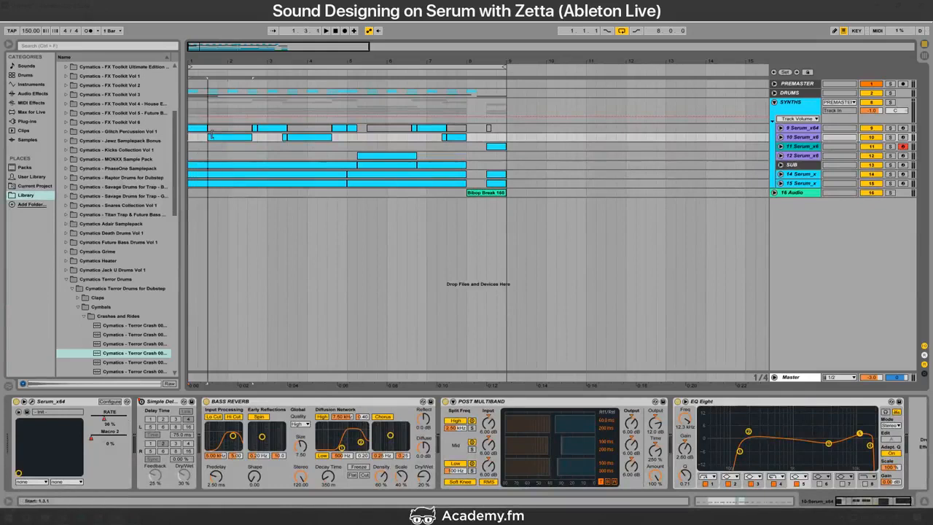
Step: Fold the POST MULTIBAND and EQ Eight devices on 10 Serum, and check the live dashboard's chat again
double_click(627, 401)
double_click(628, 402)
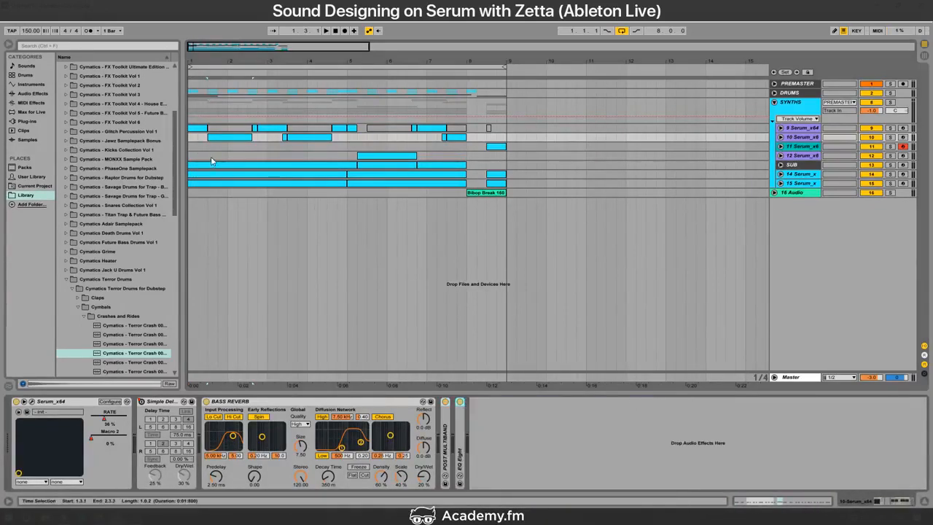
left_click(193, 137)
left_click(82, 516)
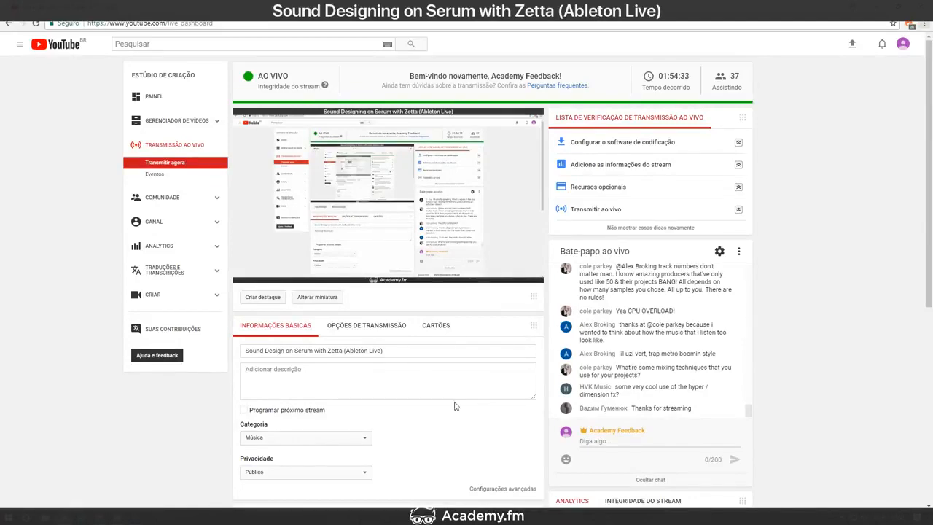
key("alt+Tab")
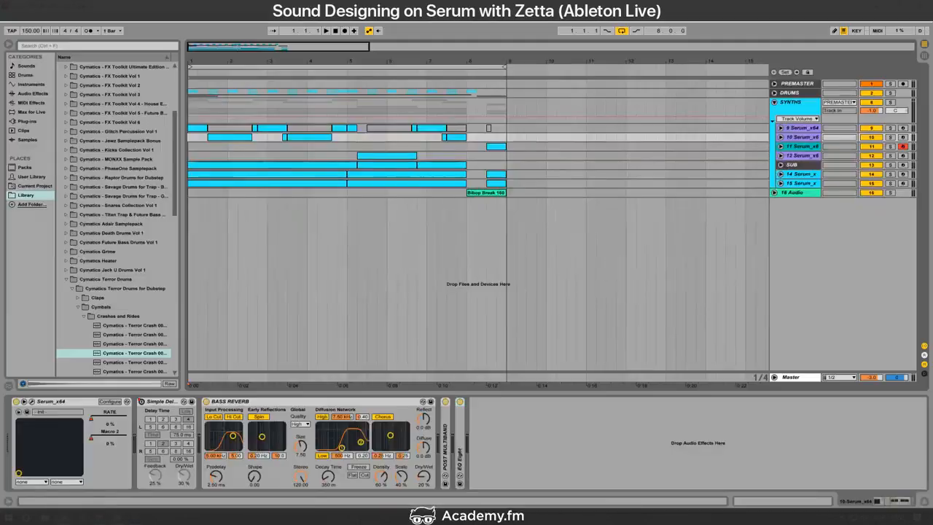
Step: Select the 10 Serum clip at 1.3.1, and bring up the device chain of the 14 Serum track
left_click(241, 129)
left_click(221, 138)
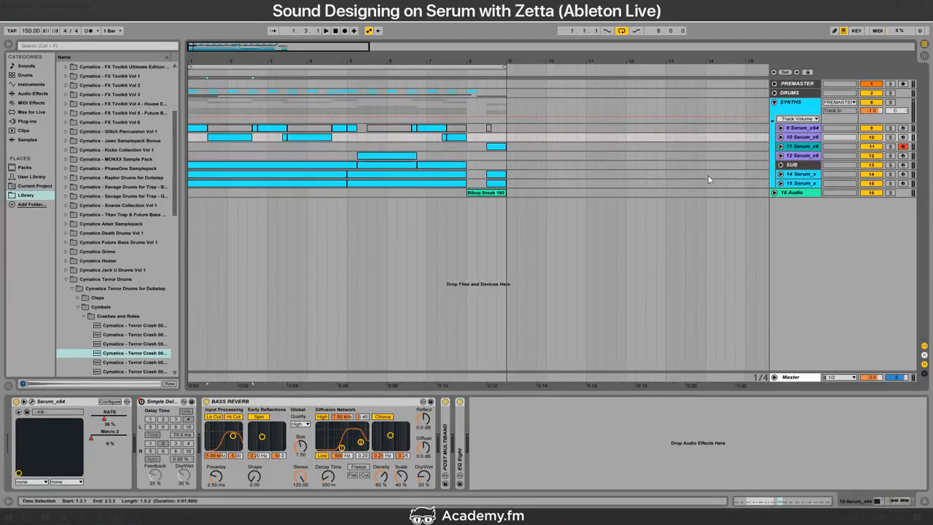
left_click(801, 174)
key("space")
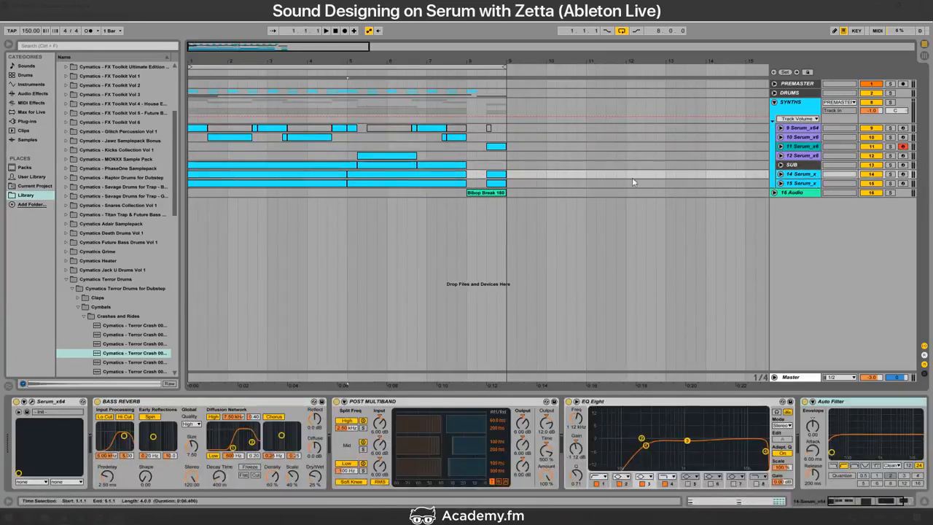
Step: Solo 14 Serum, turn off oscillator B in its Serum, and set the Hyper unison to 7 while playing
left_click(890, 174)
key("space")
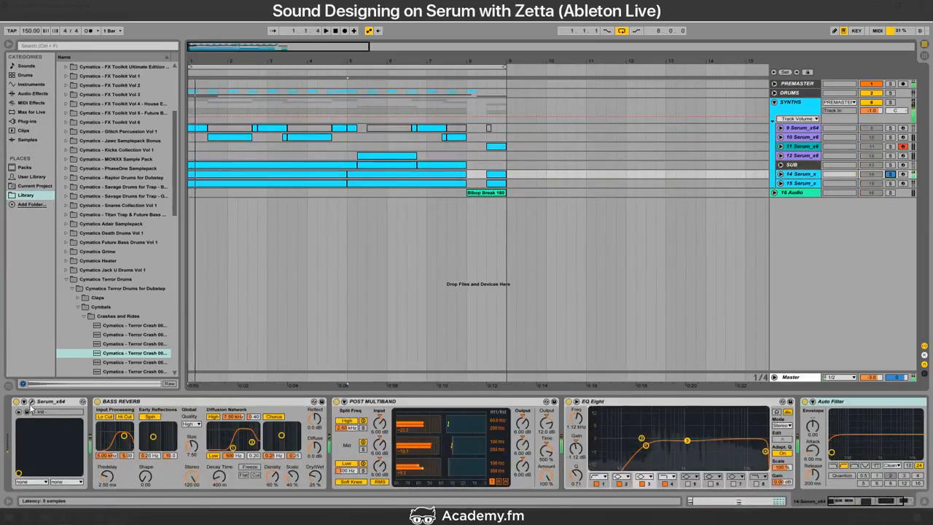
left_click(31, 401)
left_click(495, 68)
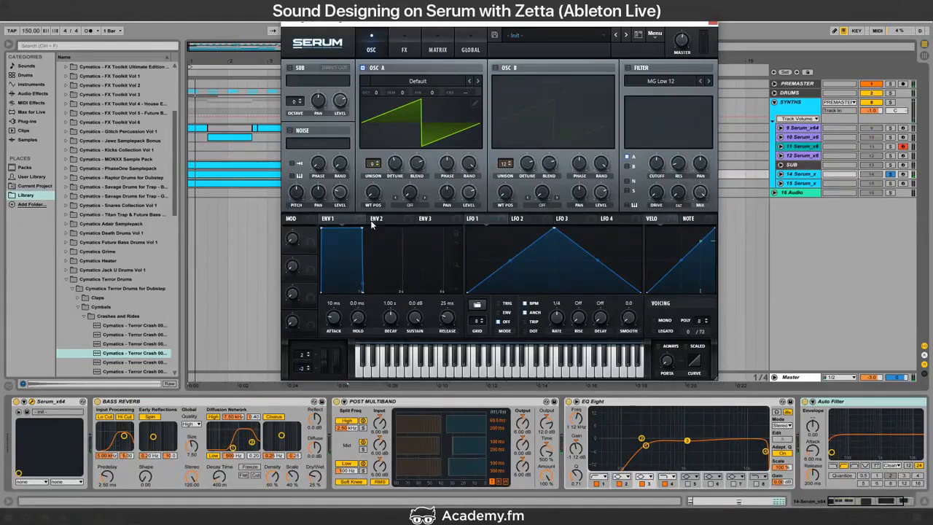
left_click(410, 45)
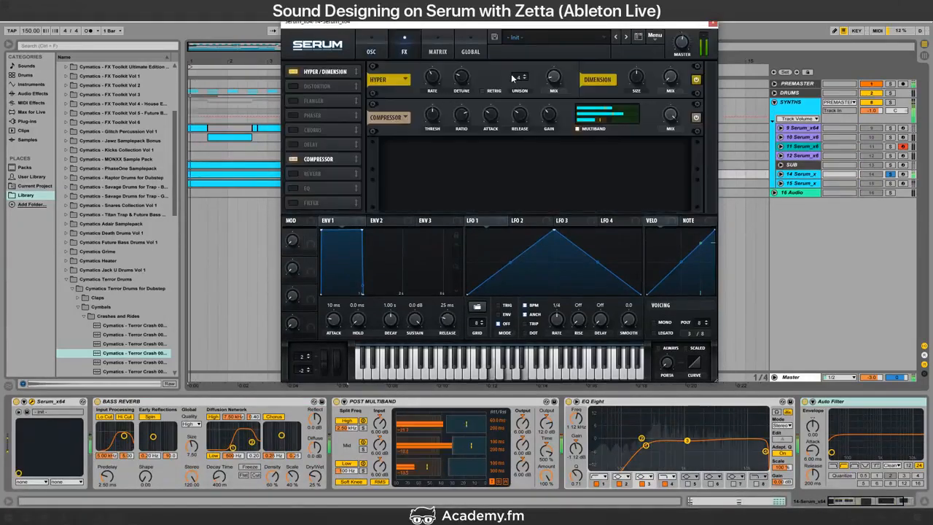
key("Return")
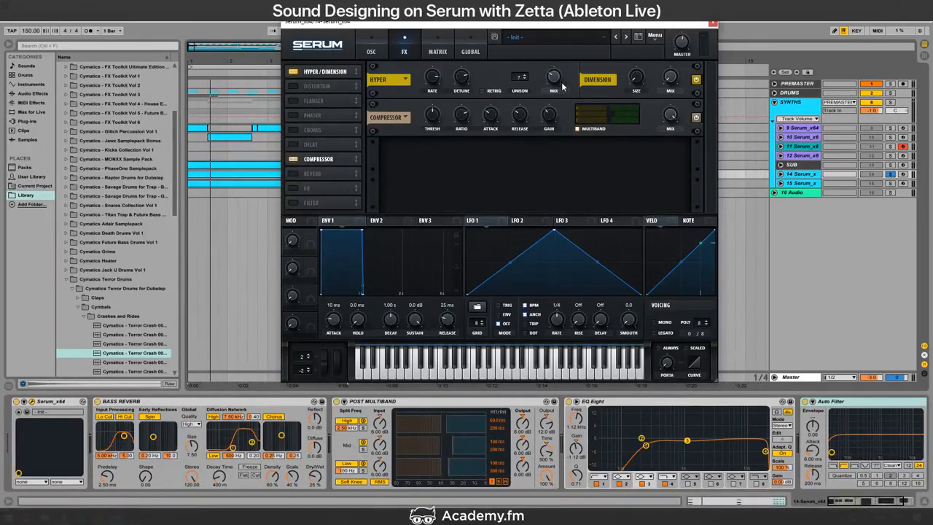
Step: Reset the Hyper effect's rate, detune, mix and unison to their default values
double_click(467, 77)
type("25")
key("Return")
mouse_move(675, 96)
double_click(435, 81)
right_click(435, 76)
left_click(475, 131)
right_click(464, 72)
left_click(517, 128)
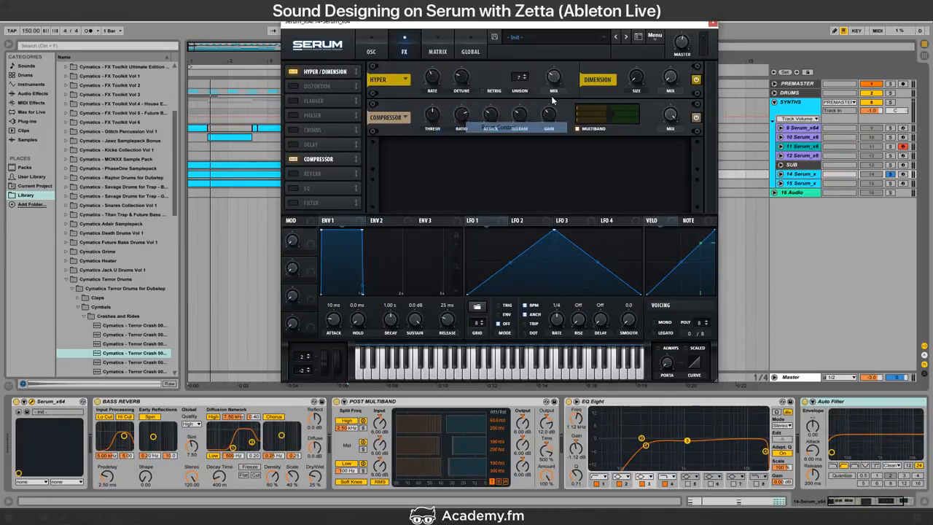
right_click(553, 76)
left_click(576, 129)
right_click(520, 80)
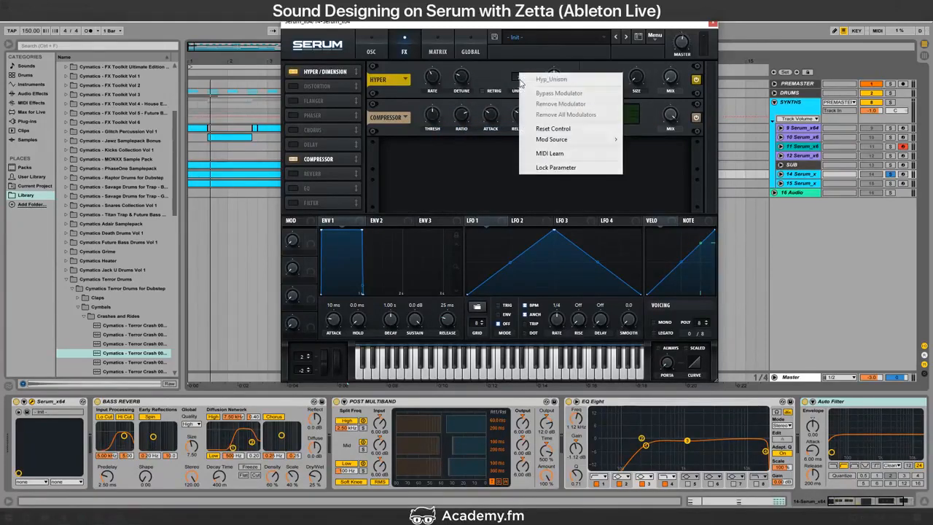
left_click(553, 128)
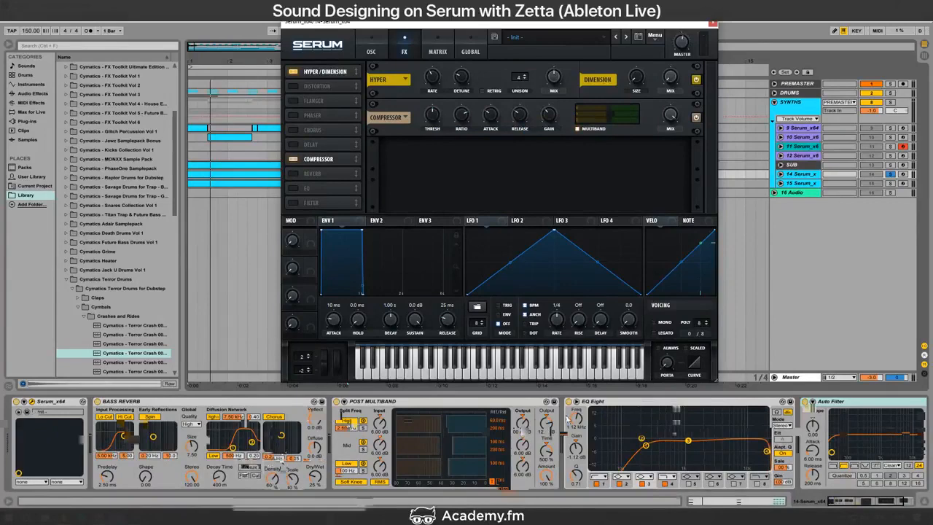
Step: Set oscillator A's unison to 8 voices and turn oscillator B back on
left_click(371, 49)
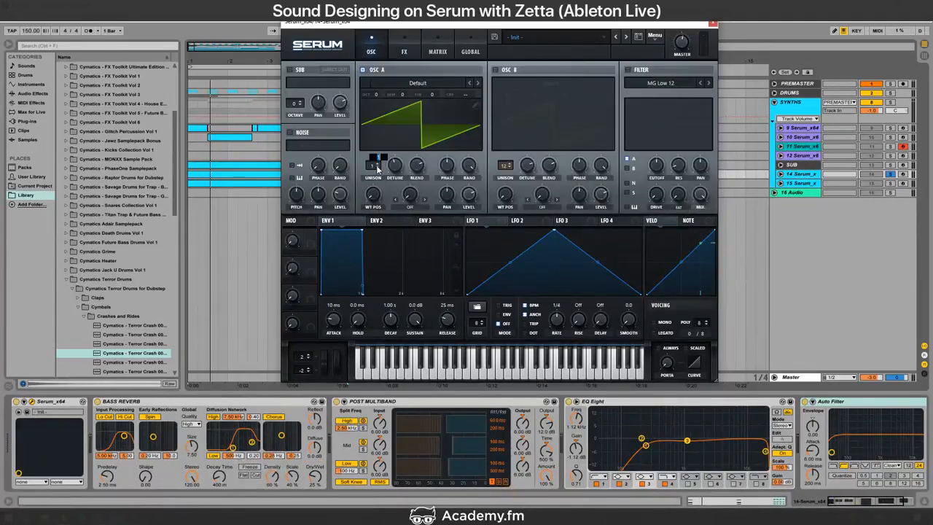
left_click_drag(376, 165, 376, 143)
left_click(496, 69)
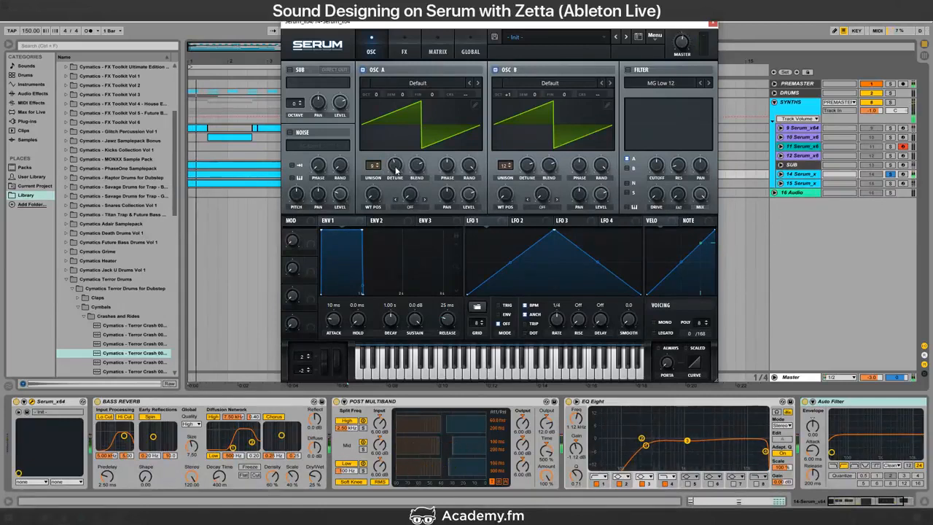
left_click_drag(378, 169, 378, 175)
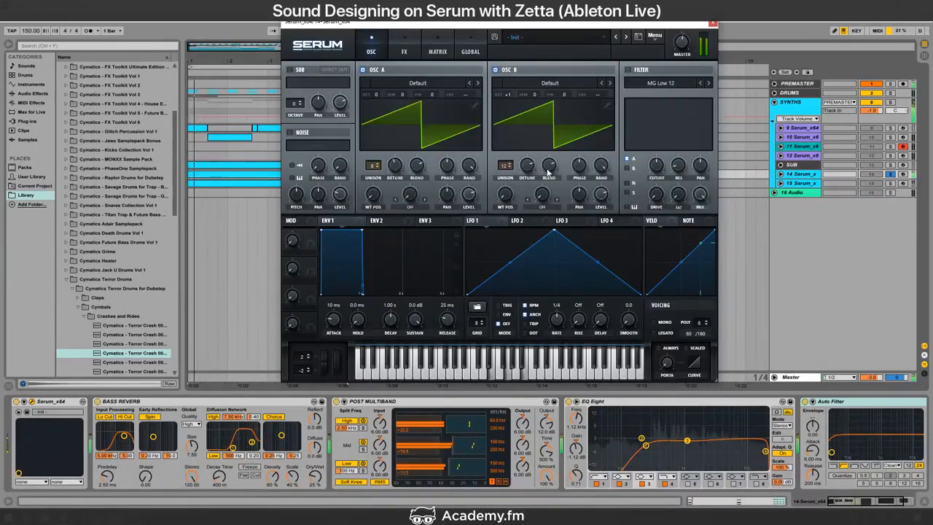
Step: Lower oscillator B's detune slightly while auditioning the sound, and turn off the solo on 14 Serum
left_click_drag(529, 167, 530, 180)
left_click_drag(681, 45, 682, 54)
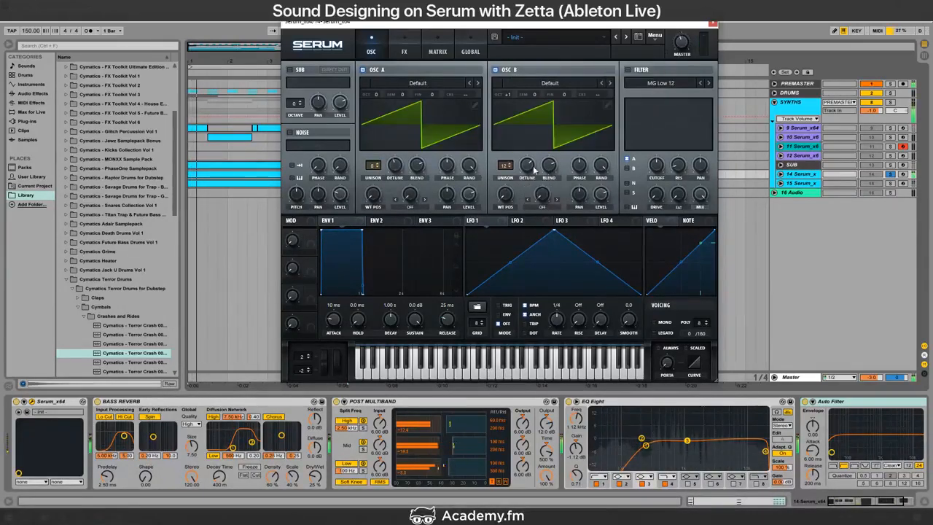
left_click_drag(533, 169, 533, 175)
key("space")
key("space")
left_click(889, 175)
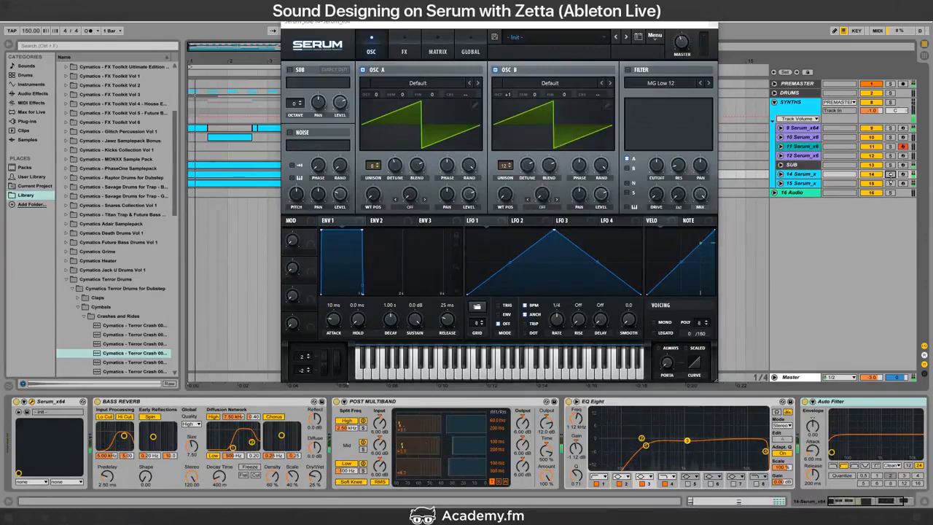
Step: Adjust the two low bands of 14 Serum's EQ Eight during playback, undoing the downward move
key("space")
left_click(646, 444)
left_click_drag(642, 439, 647, 456)
left_click(646, 445)
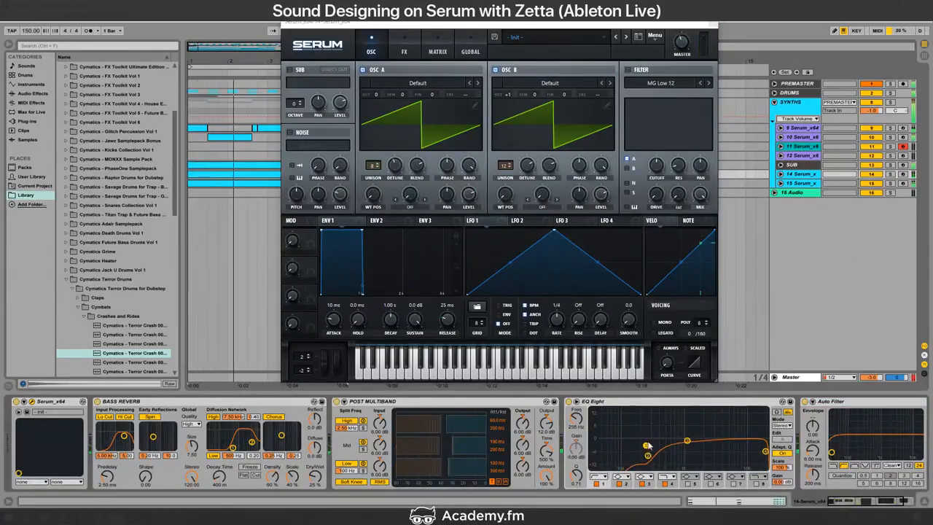
key("ctrl+z")
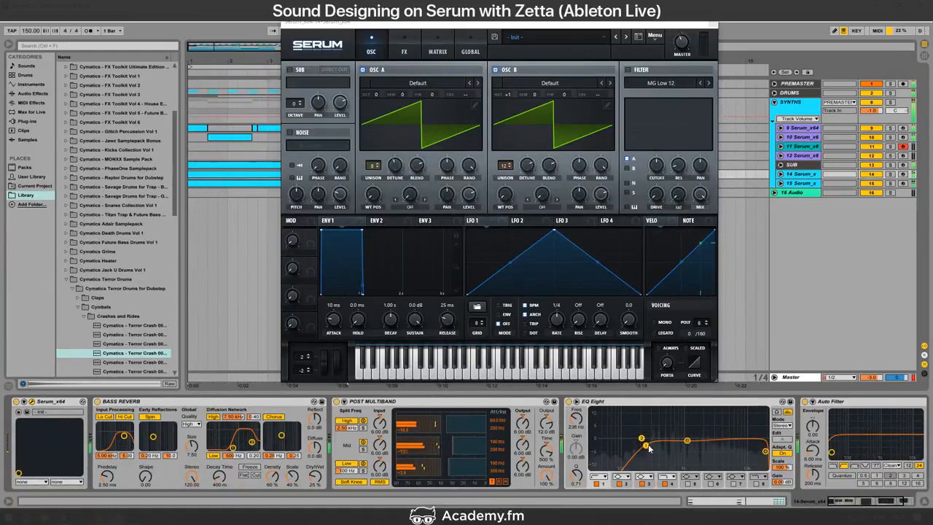
key("space")
Step: Check the live dashboard's chat, return to Ableton Live, and show the pitch bend envelope of the first 9 Serum clip
key("alt+Tab")
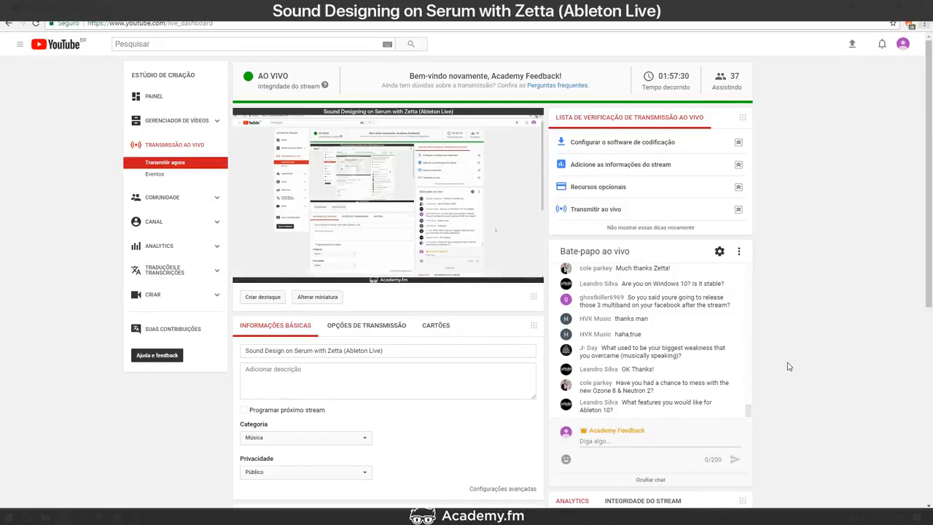
key("alt+Tab")
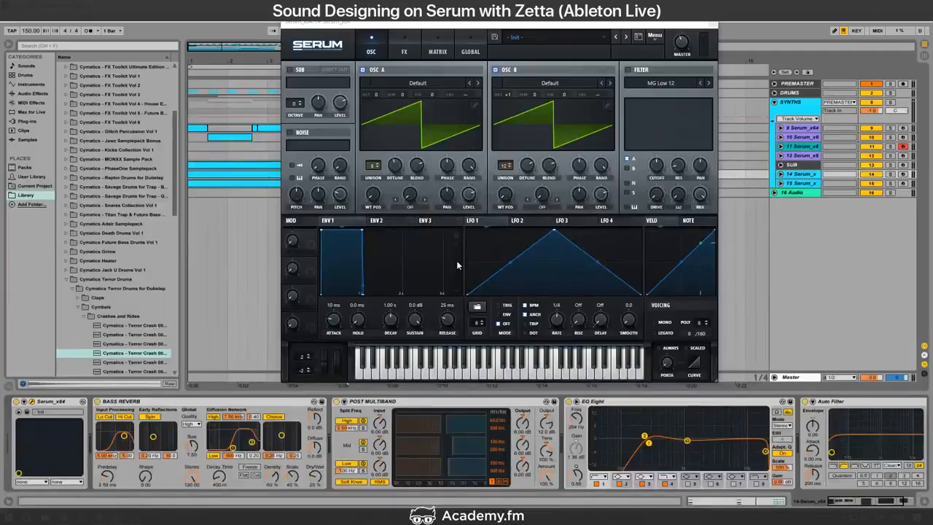
double_click(200, 129)
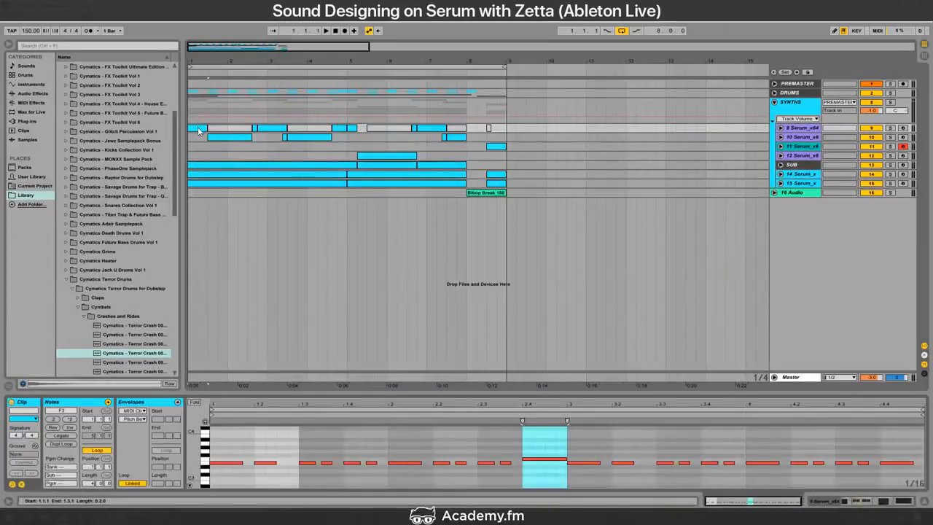
left_click(144, 403)
left_click(200, 447)
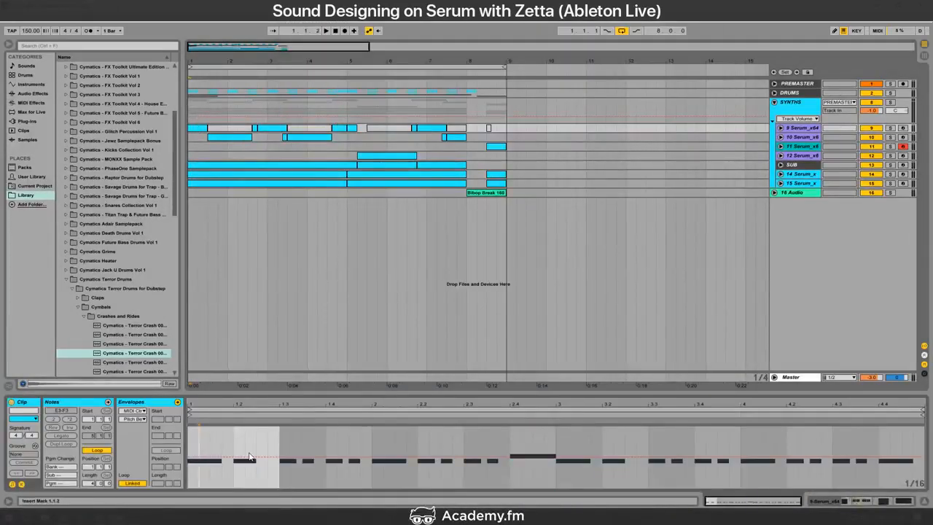
Step: Draw a pitch bend ramp in the first 9 Serum clip, rising from zero at its start to the maximum at 1.3
left_click(189, 457)
left_click_drag(277, 457, 277, 438)
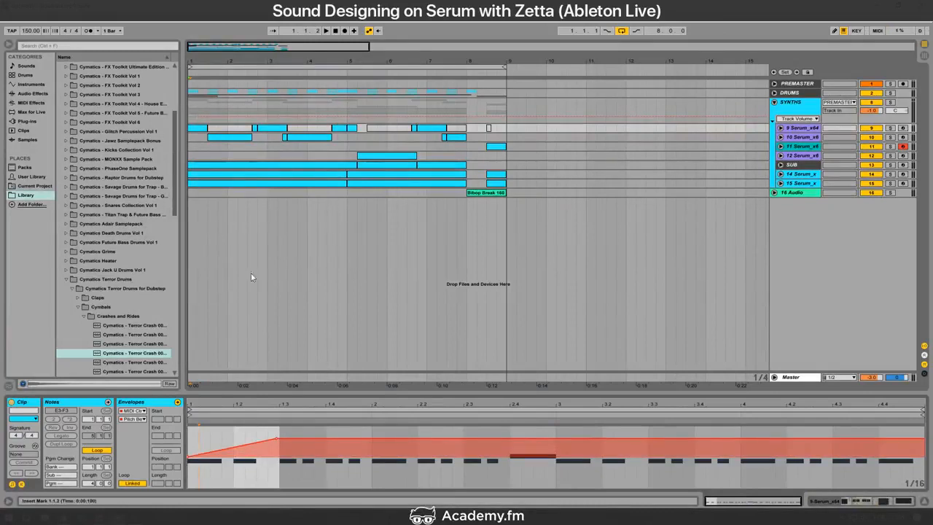
left_click(267, 127)
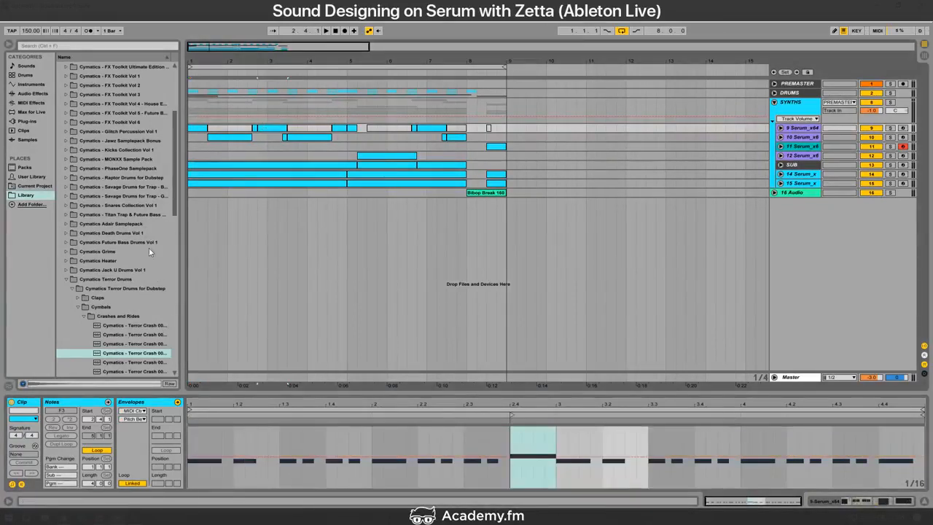
left_click(198, 128)
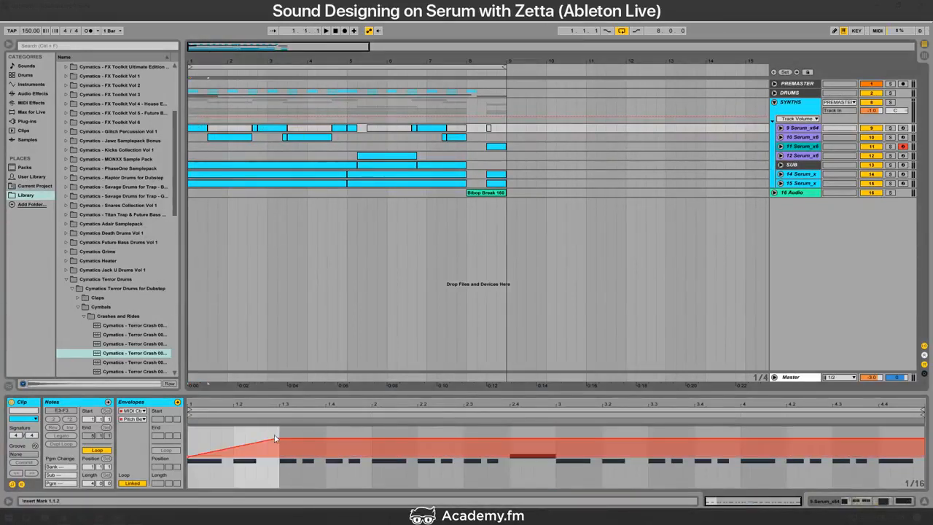
left_click_drag(274, 440, 280, 426)
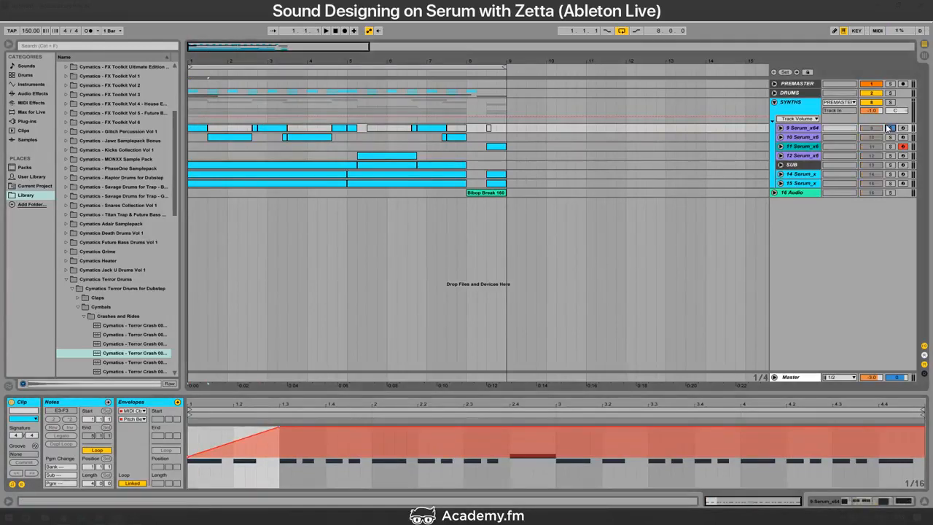
Step: Audition 9 Serum soloed, unfold its automation lanes, and open its clip at 2.4.1
key("space")
left_click(781, 128)
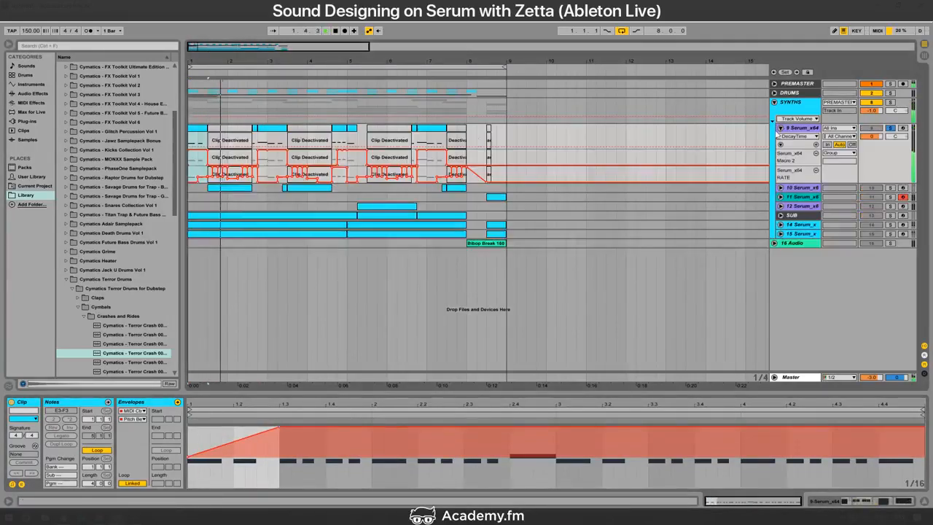
left_click(272, 128)
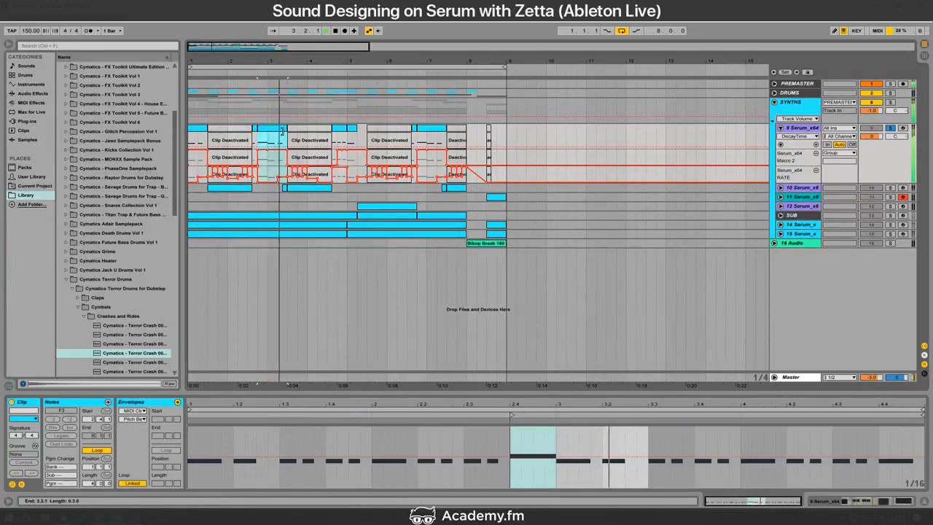
Step: Draw a short pitch bend change at 2.4 in the 9 Serum clip's envelope and play it back
left_click(519, 454)
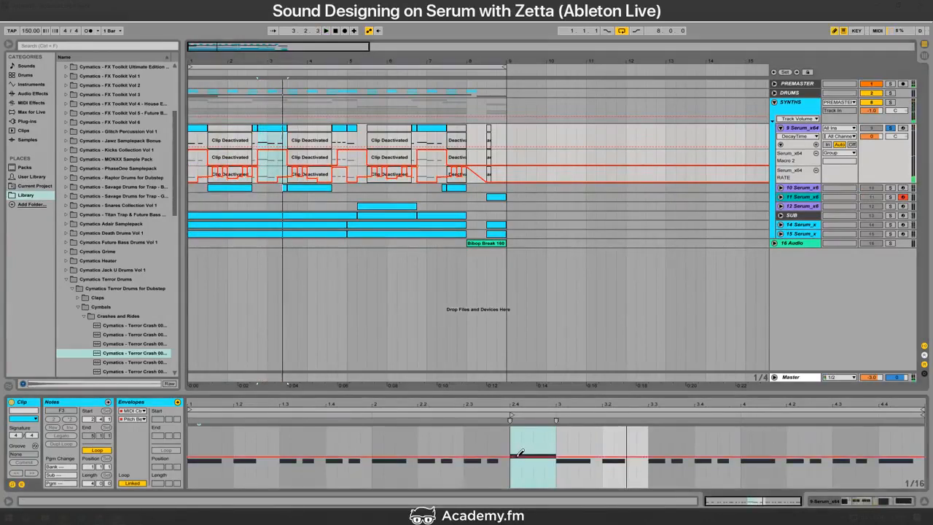
left_click_drag(517, 452, 521, 457)
key("b")
key("space")
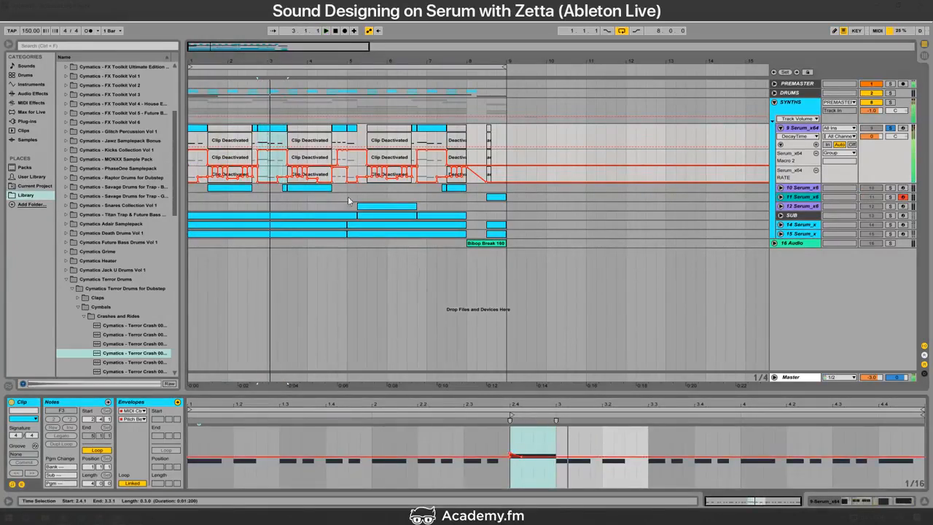
Step: Remove the pitch bend ramp from the first 9 Serum clip
left_click(200, 129)
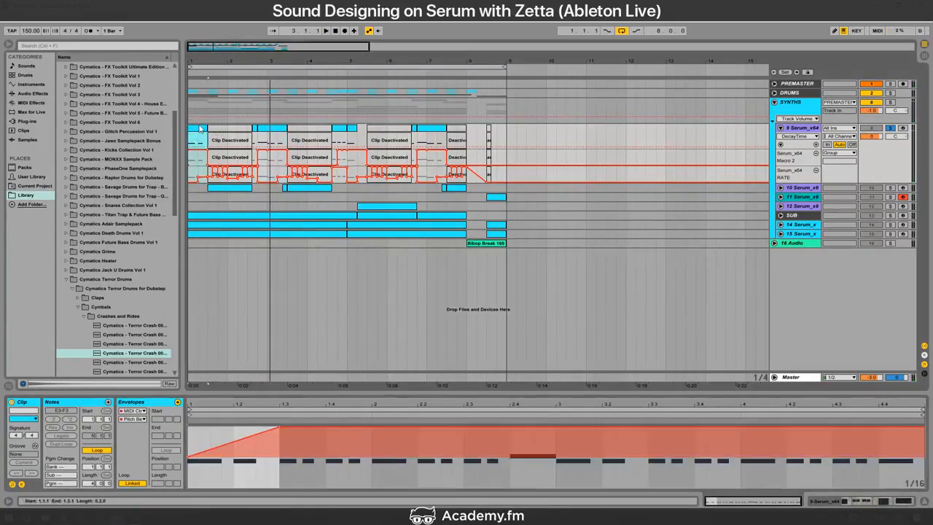
left_click(317, 457)
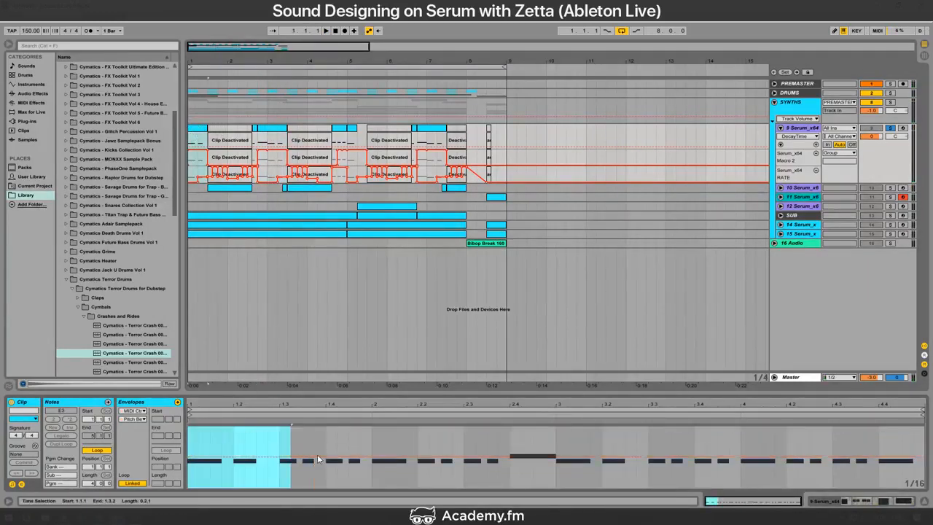
Step: Read the viewers' latest messages in the live dashboard's chat, returning to Ableton Live after each check
key("alt+Tab")
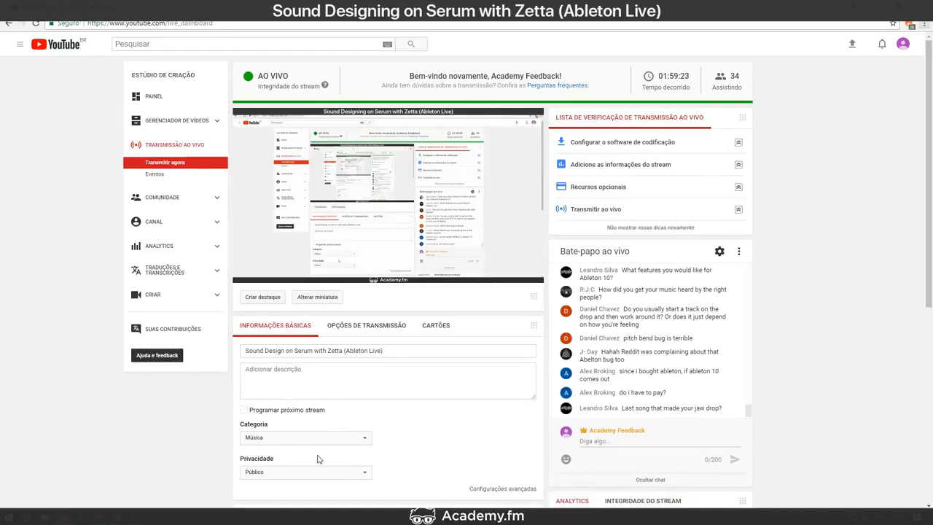
left_click(132, 517)
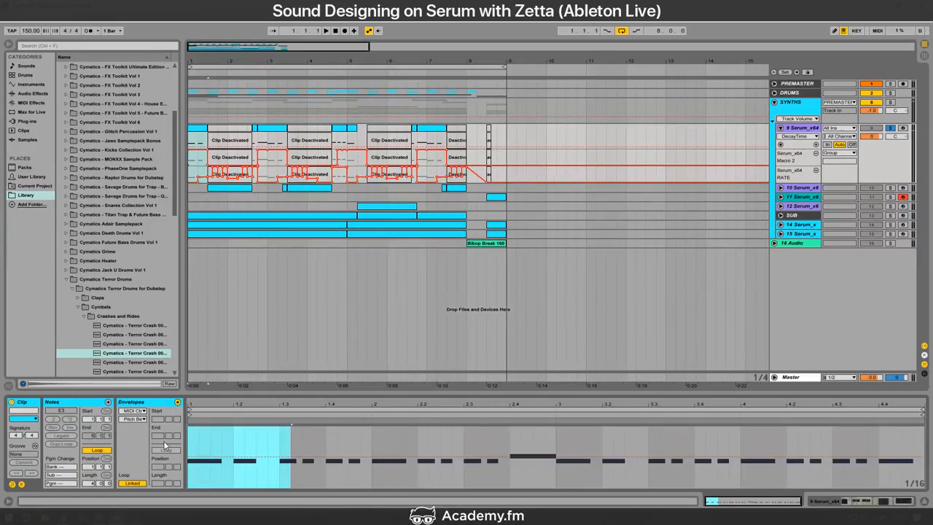
key("alt+Tab")
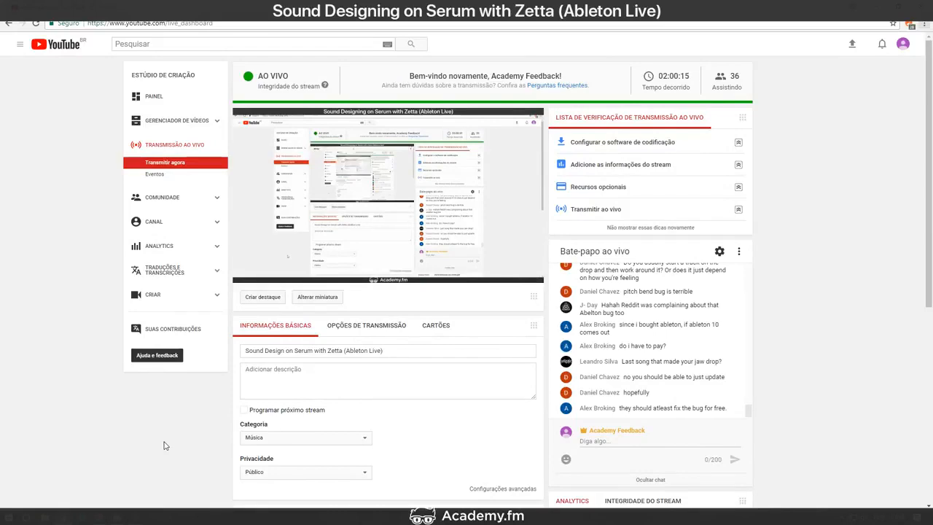
key("alt+Tab")
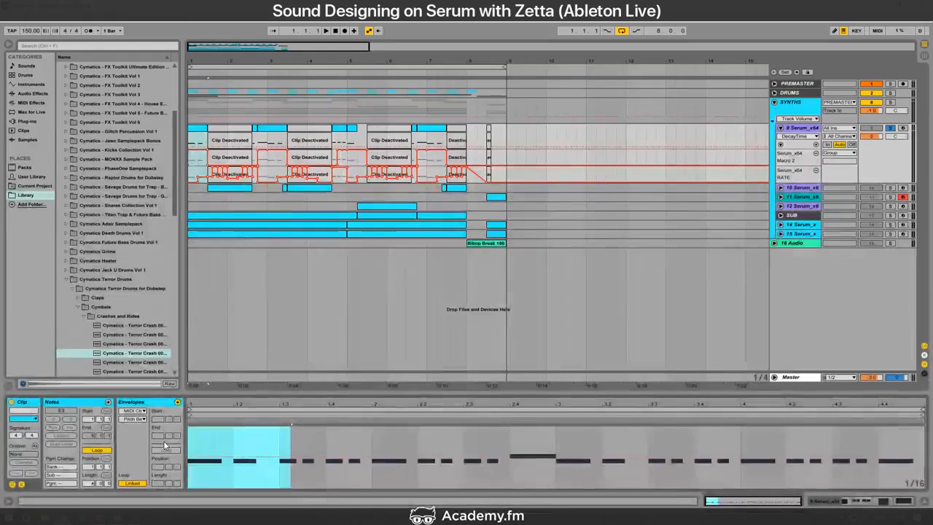
Step: Turn off the solo on 9 Serum, fold the SYNTHS group, and switch to the live dashboard's chat
left_click(545, 169)
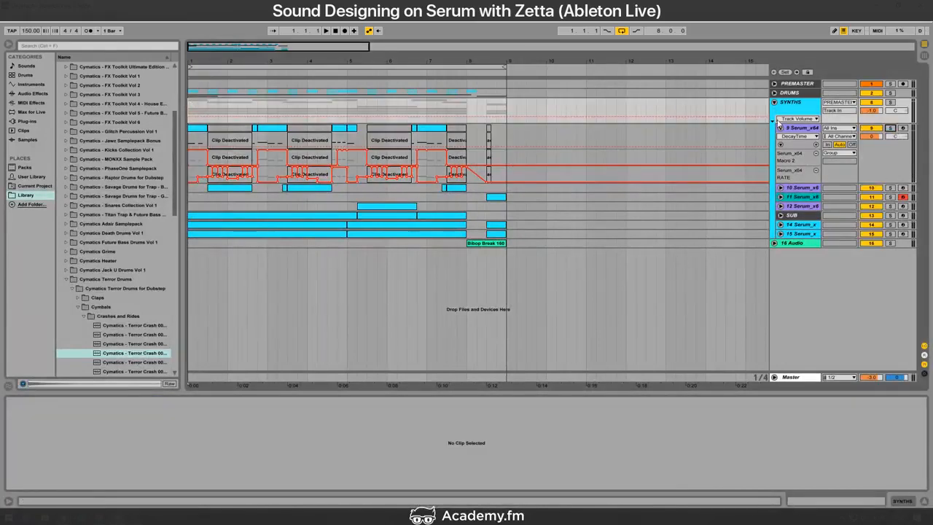
left_click(778, 130)
left_click(774, 103)
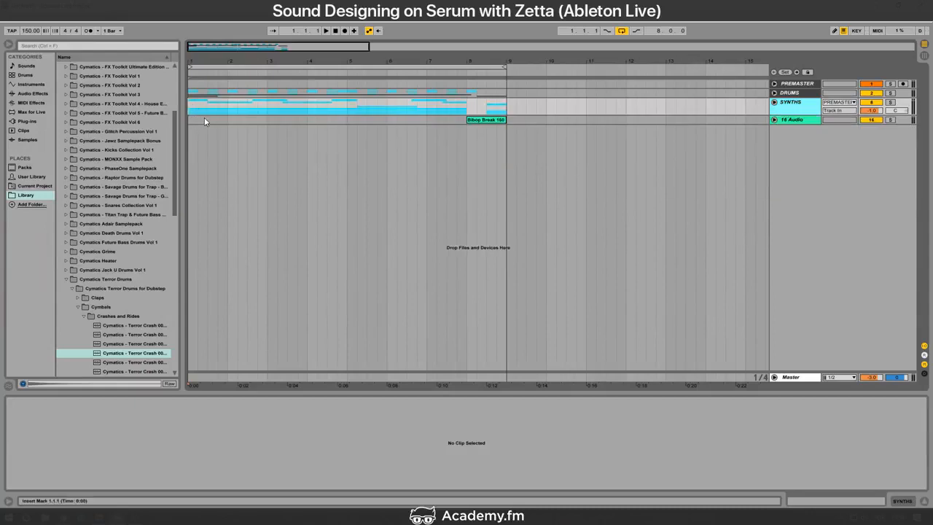
key("alt+Tab")
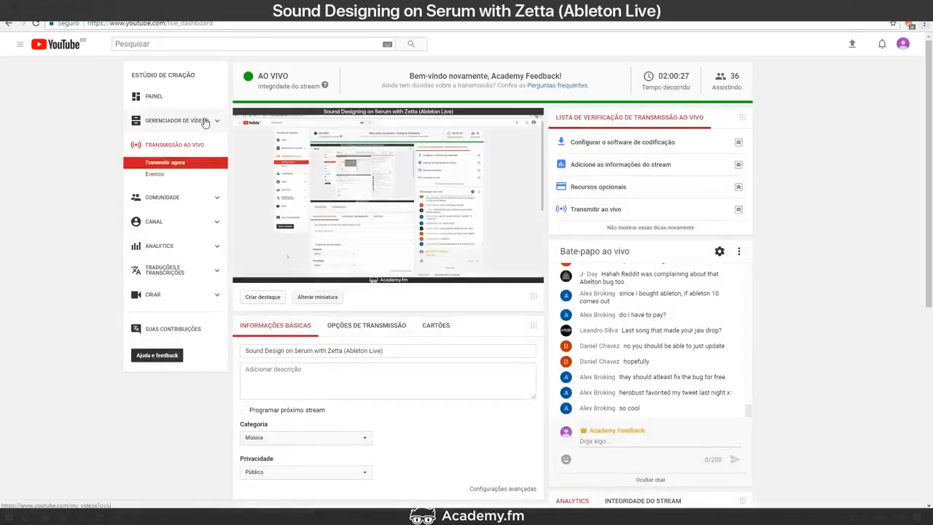